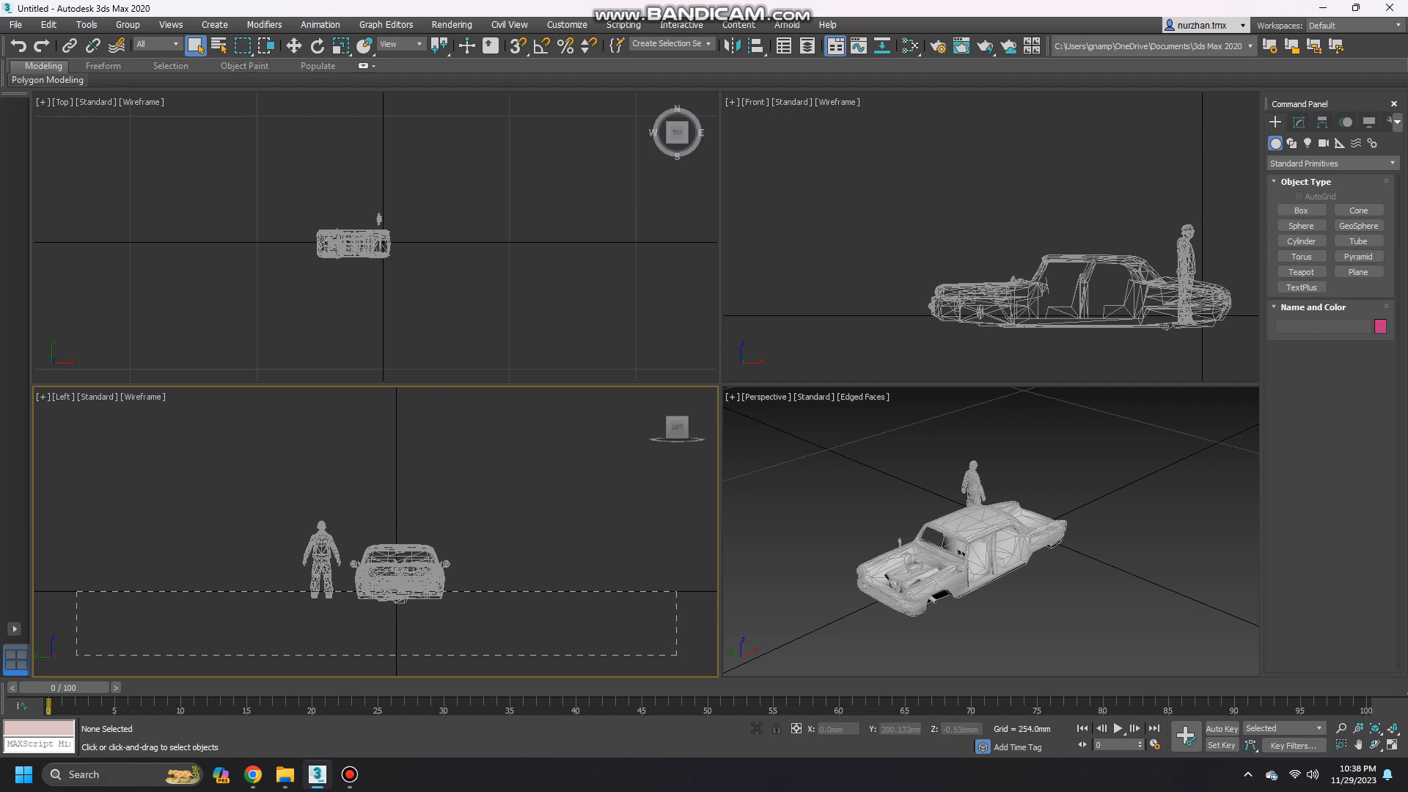
Raise the human figure and car together to the ground line, and lift the car slightly farther so its body sits above the ground.
{"action": "left_click", "coordinate": [294, 45]}
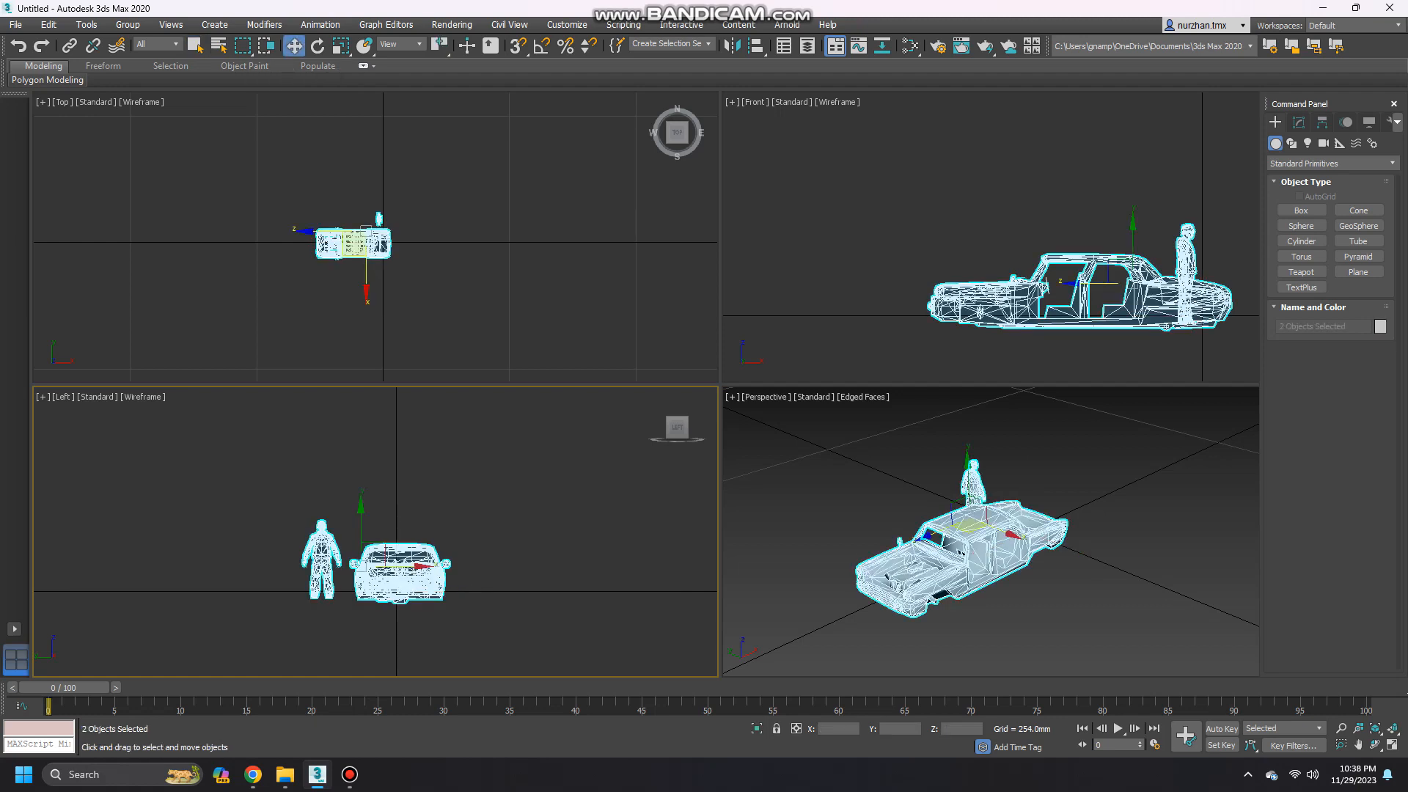
{"action": "scroll", "coordinate": [384, 607], "scroll_direction": "up", "scroll_amount": 4}
{"action": "left_click_drag", "start_coordinate": [339, 470], "coordinate": [340, 456]}
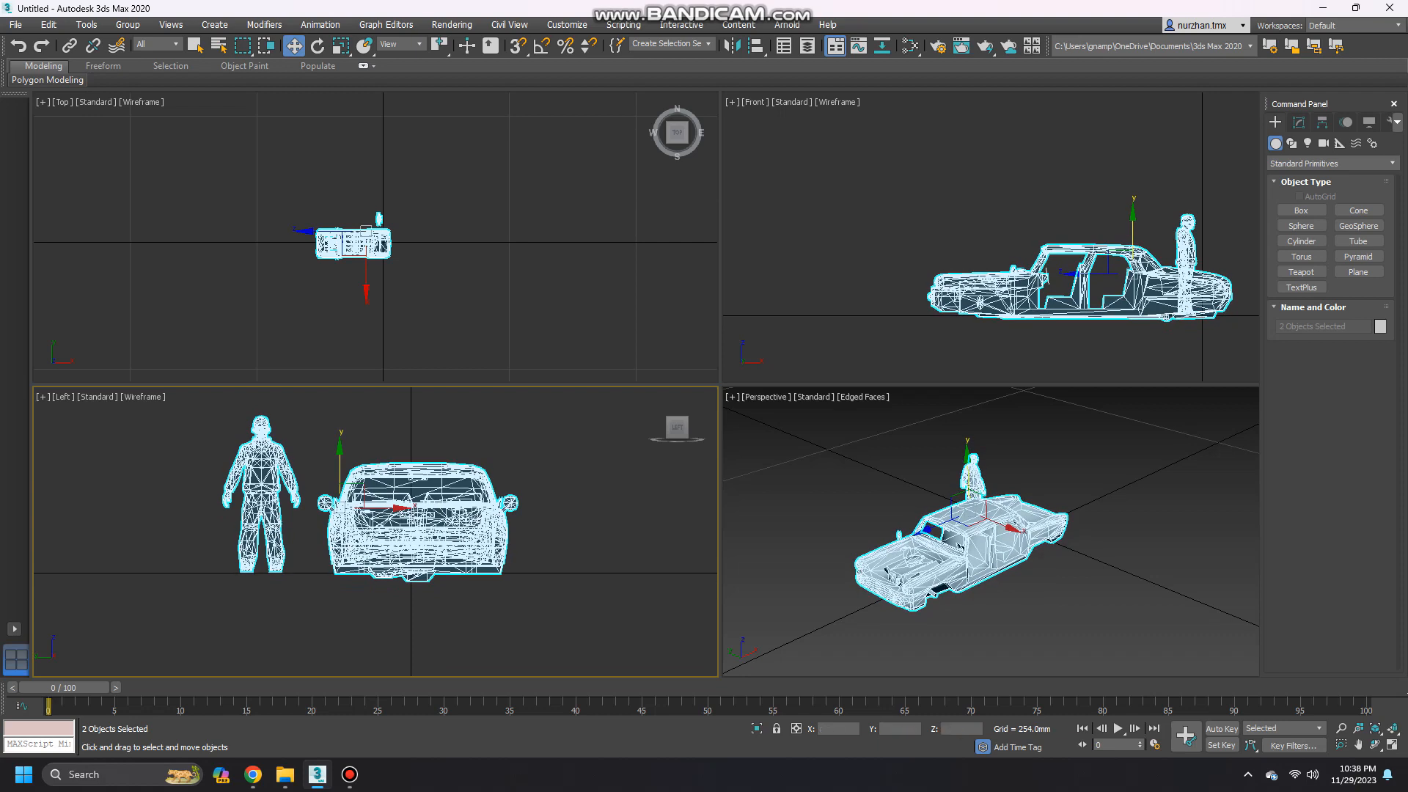
{"action": "left_click", "coordinate": [416, 522]}
{"action": "left_click_drag", "start_coordinate": [416, 523], "coordinate": [416, 496]}
{"action": "left_click", "coordinate": [1101, 476]}
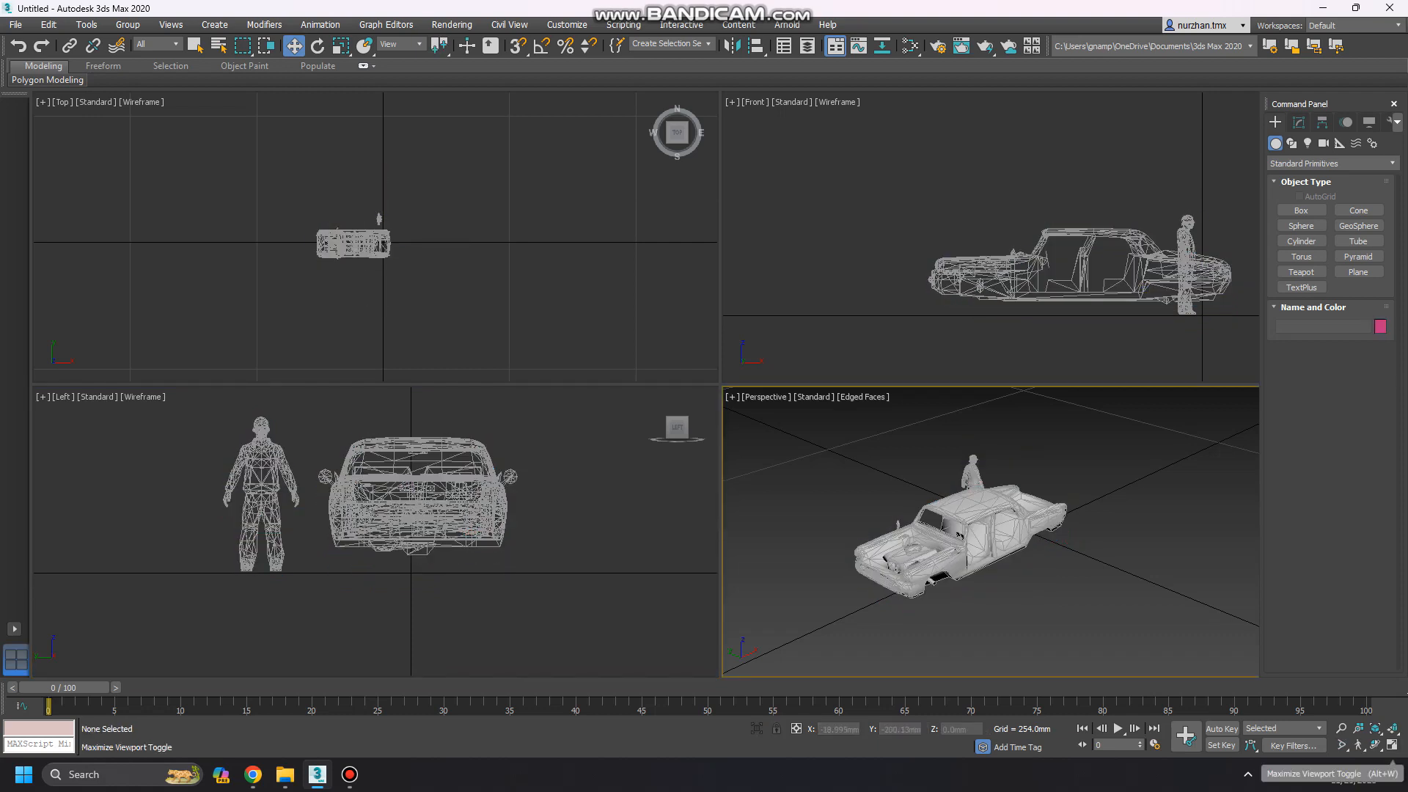
Enlarge the perspective view to a single viewport and activate the Box primitive.
{"action": "left_click", "coordinate": [16, 659]}
{"action": "middle_click_drag", "start_coordinate": [660, 367], "coordinate": [631, 528], "text": "alt"}
{"action": "left_click", "coordinate": [1301, 210]}
{"action": "middle_click_drag", "start_coordinate": [631, 528], "coordinate": [631, 543], "text": "alt"}
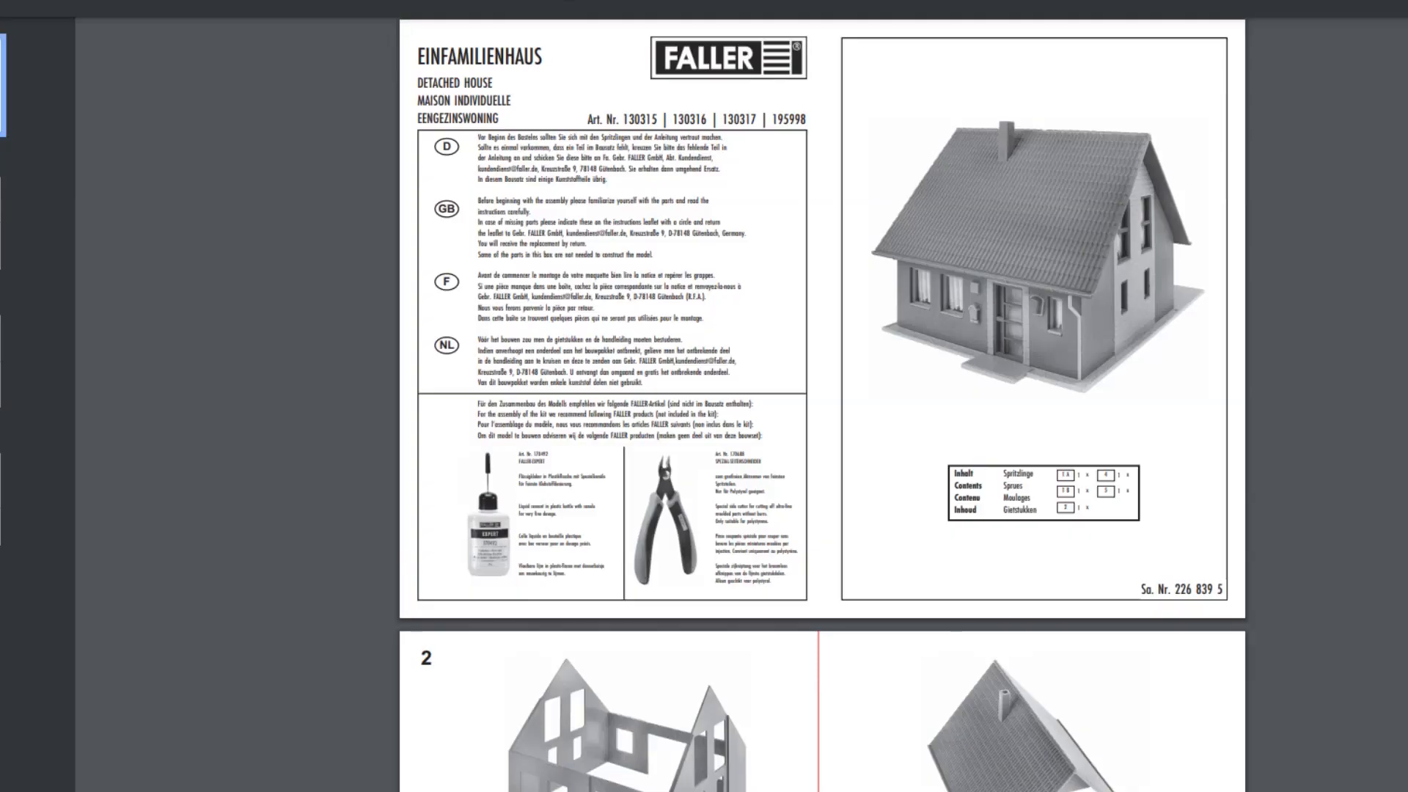
Examine the Faller detached house assembly instructions for the shapes of the walls, gables, window openings and roof.
{"action": "scroll", "coordinate": [822, 403], "scroll_direction": "down", "scroll_amount": 1}
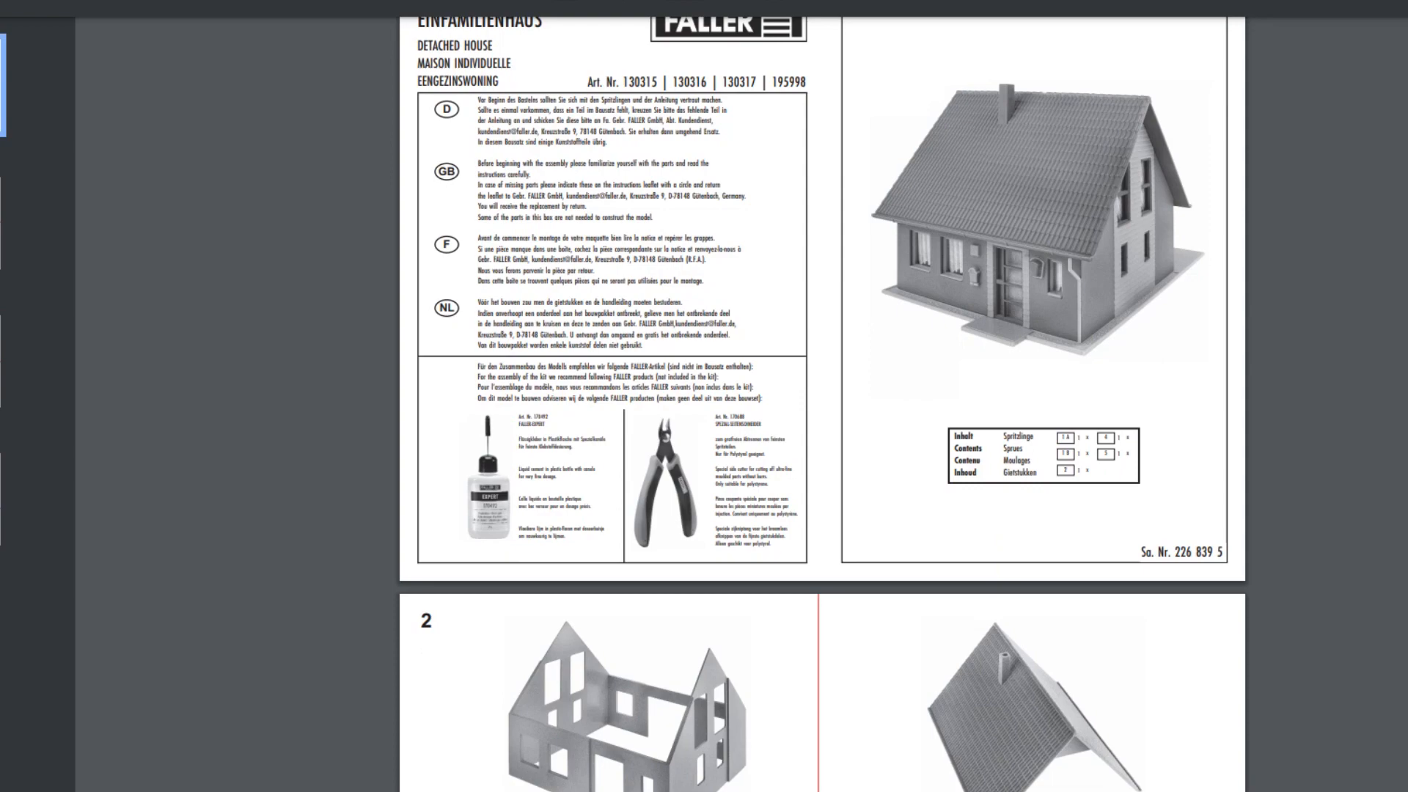
{"action": "scroll", "coordinate": [821, 403], "scroll_direction": "down", "scroll_amount": 4}
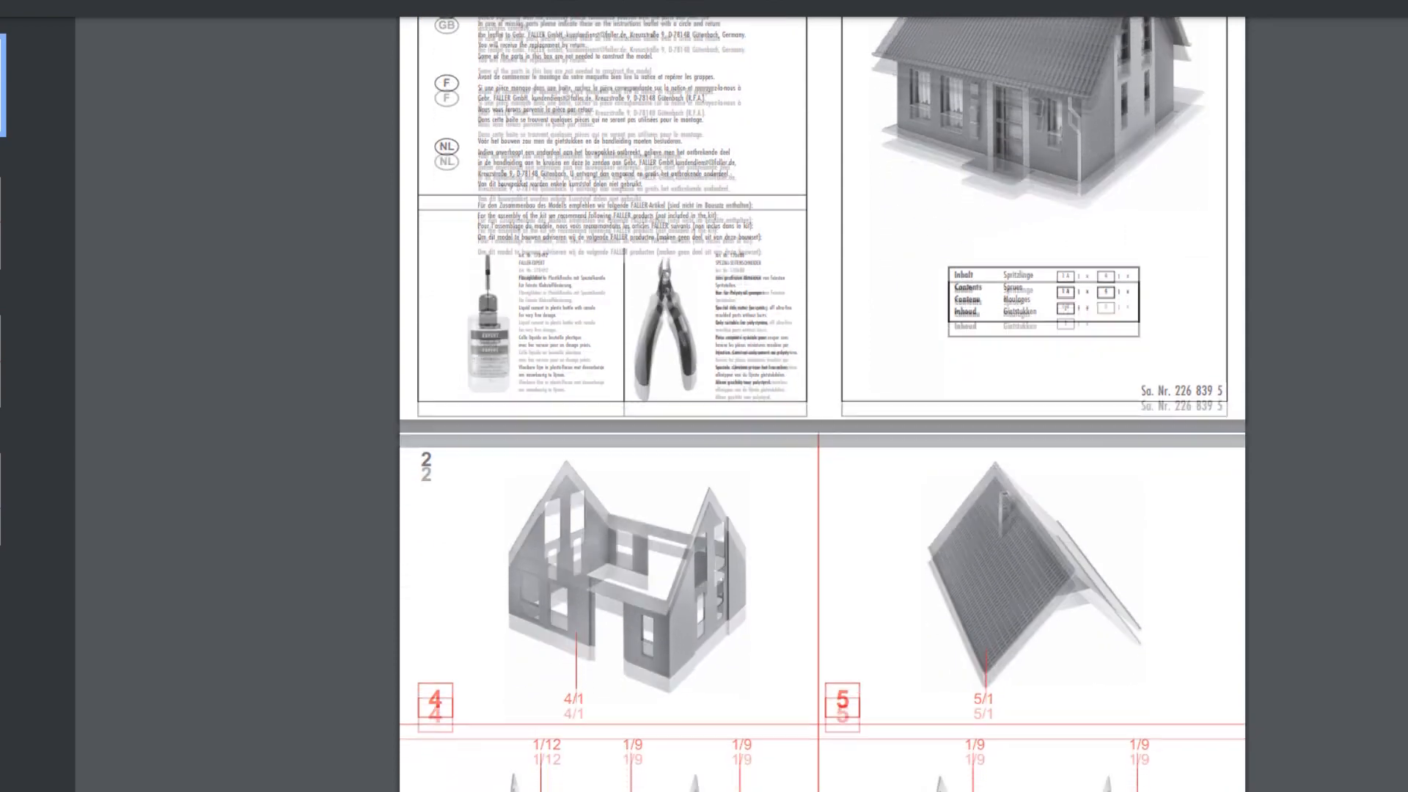
{"action": "scroll", "coordinate": [822, 403], "scroll_direction": "down", "scroll_amount": 7}
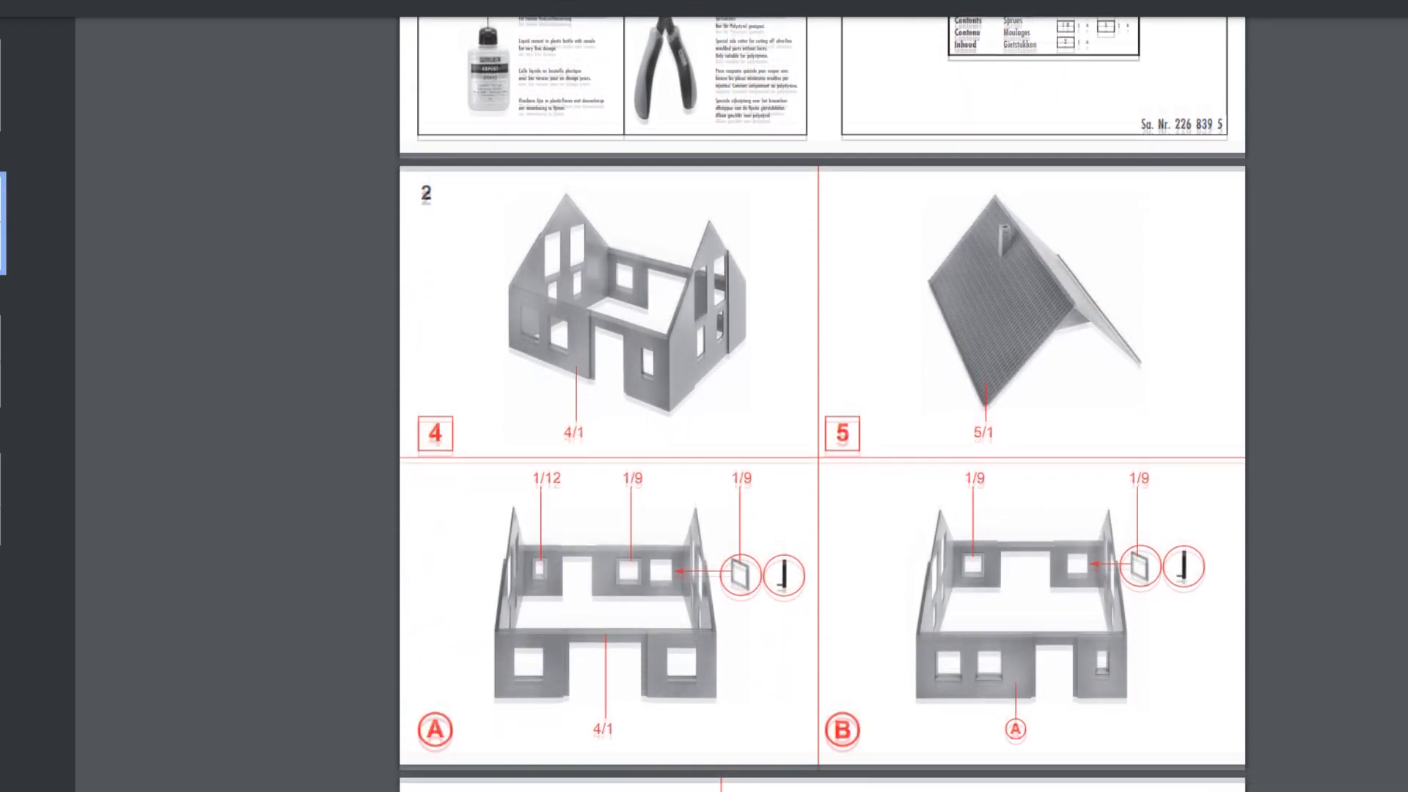
{"action": "scroll", "coordinate": [821, 403], "scroll_direction": "down", "scroll_amount": 6}
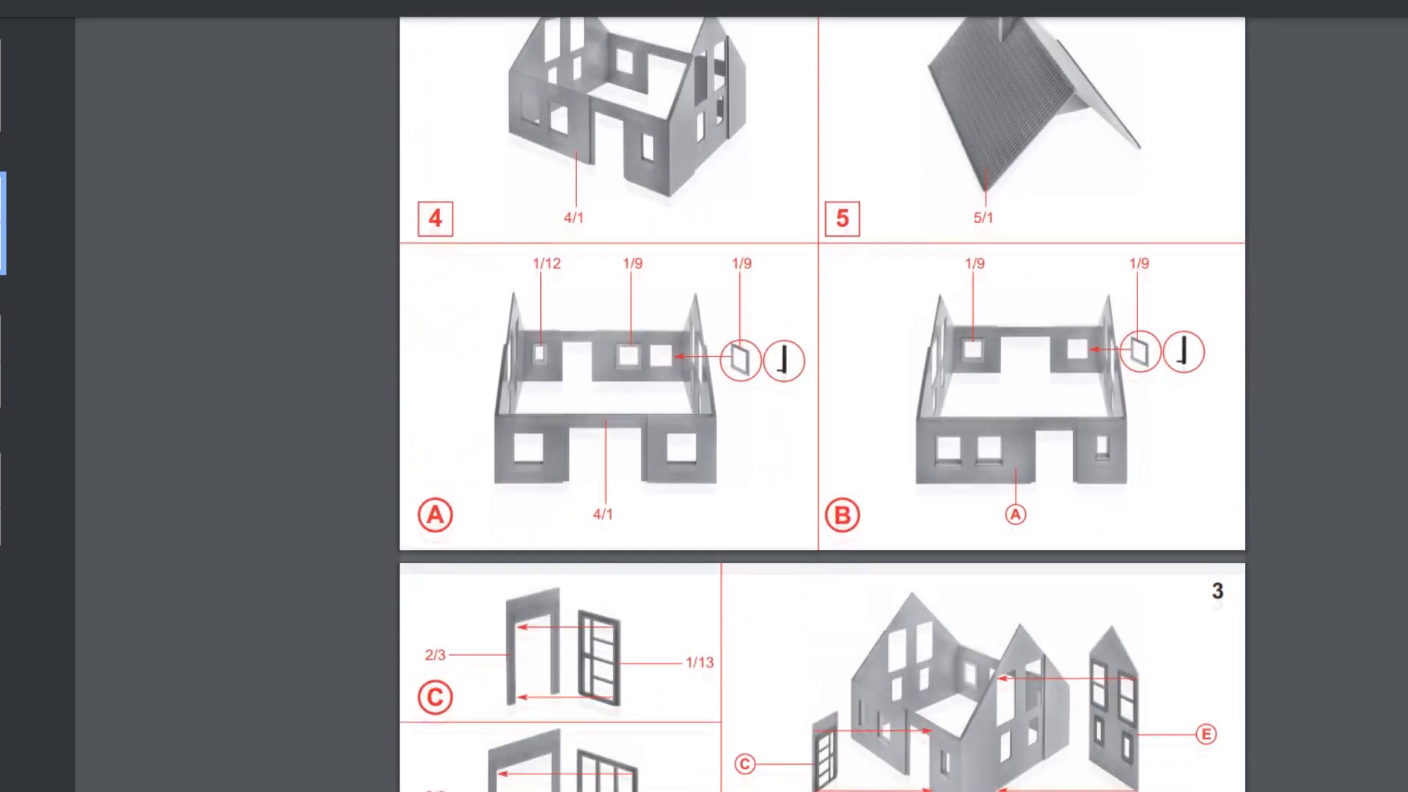
{"action": "scroll", "coordinate": [821, 403], "scroll_direction": "down", "scroll_amount": 6}
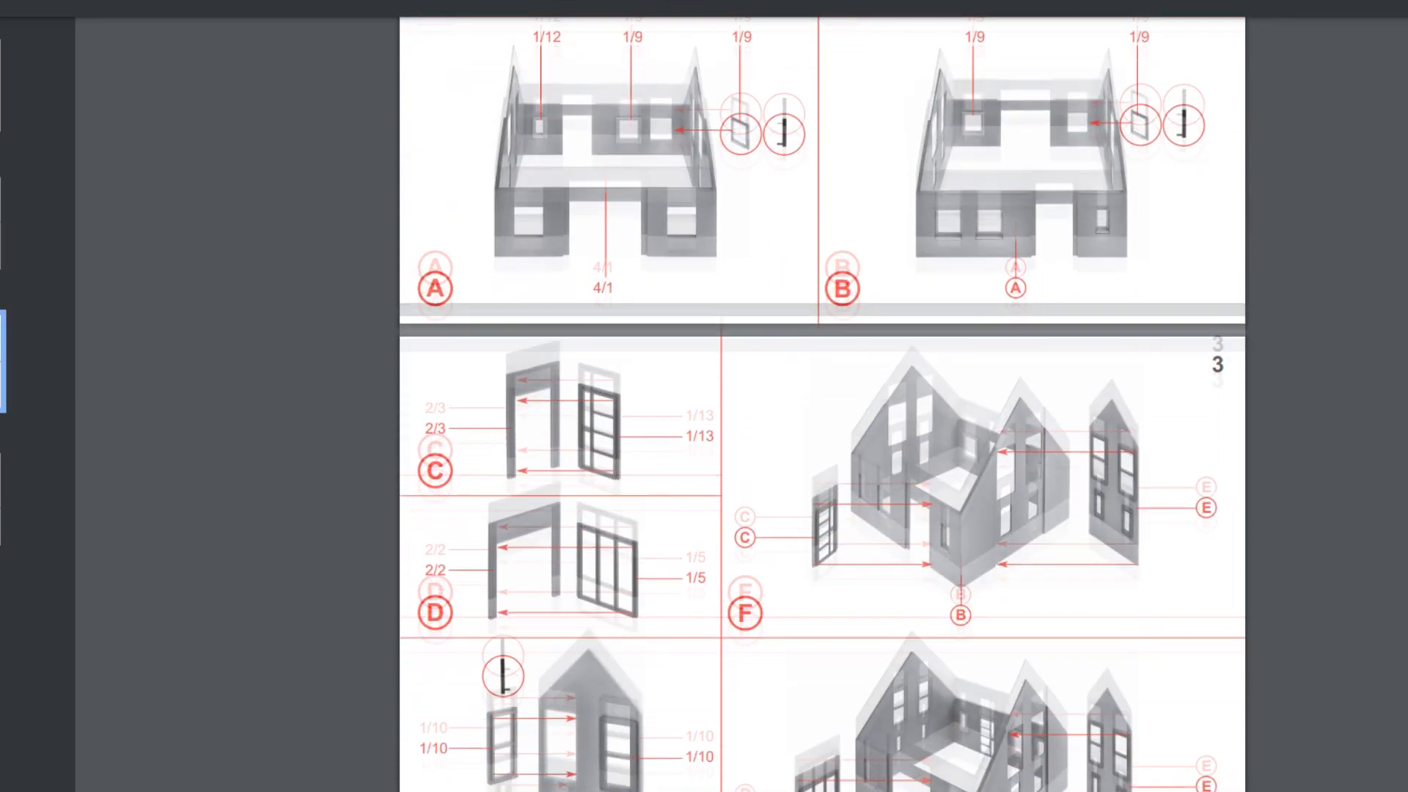
{"action": "scroll", "coordinate": [821, 403], "scroll_direction": "down", "scroll_amount": 8}
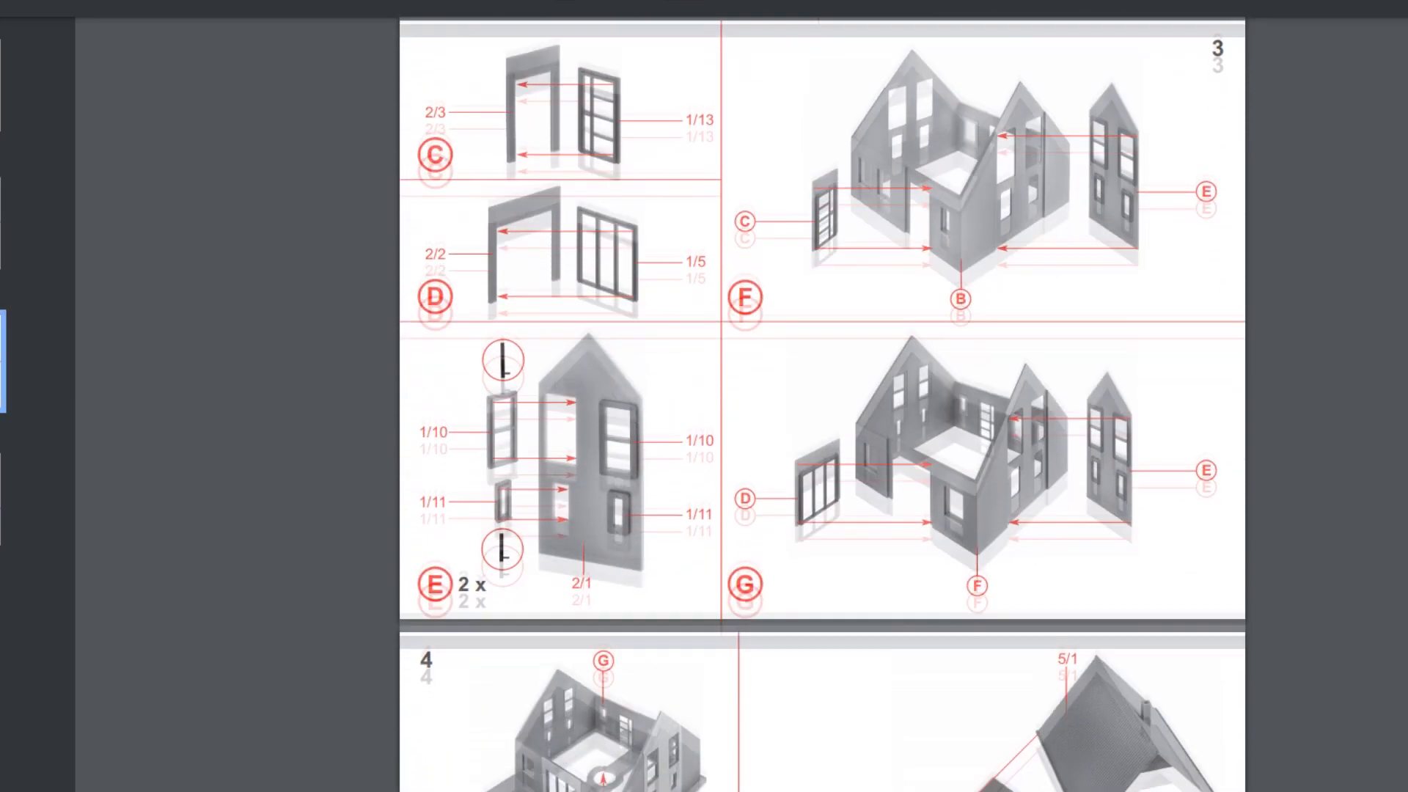
{"action": "scroll", "coordinate": [821, 403], "scroll_direction": "down", "scroll_amount": 6}
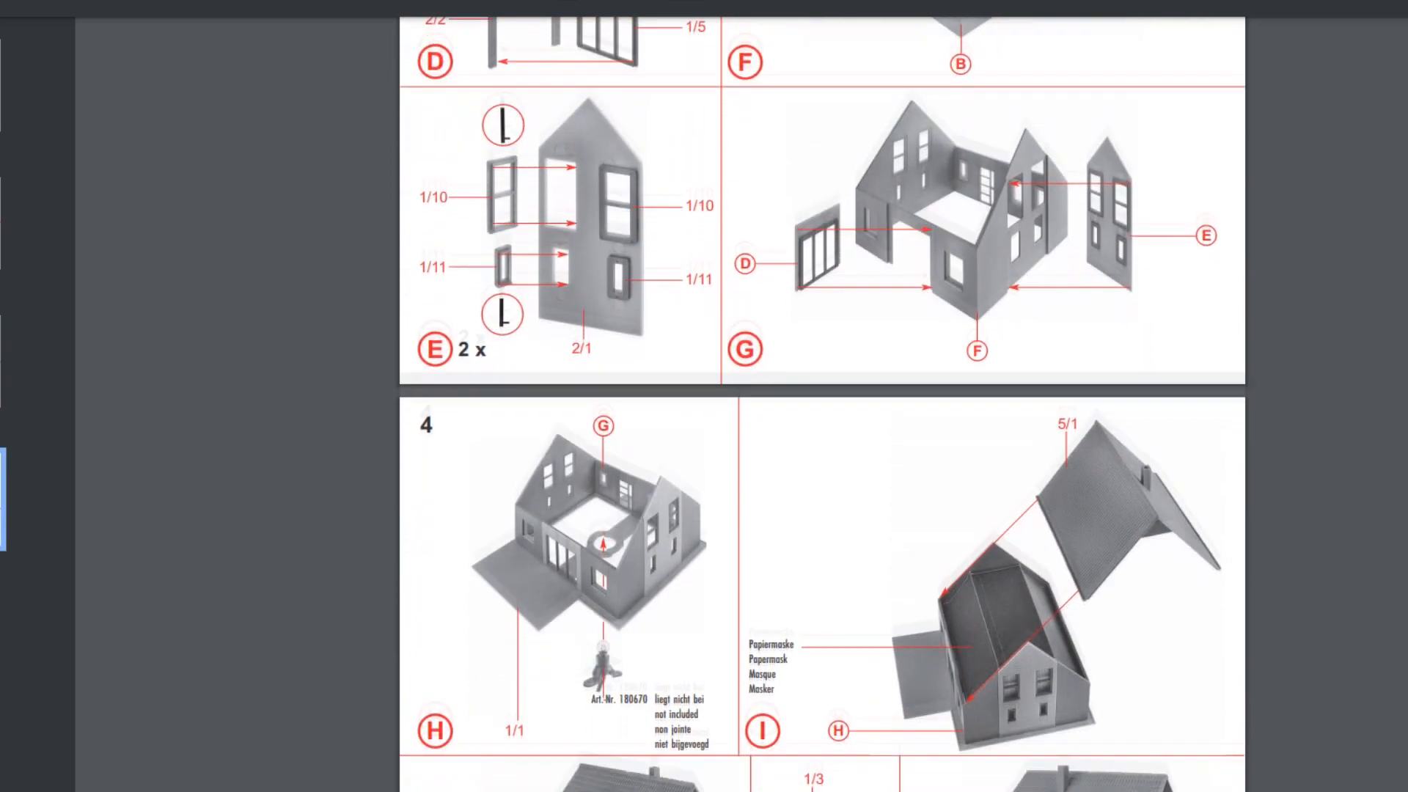
{"action": "scroll", "coordinate": [821, 403], "scroll_direction": "down", "scroll_amount": 5}
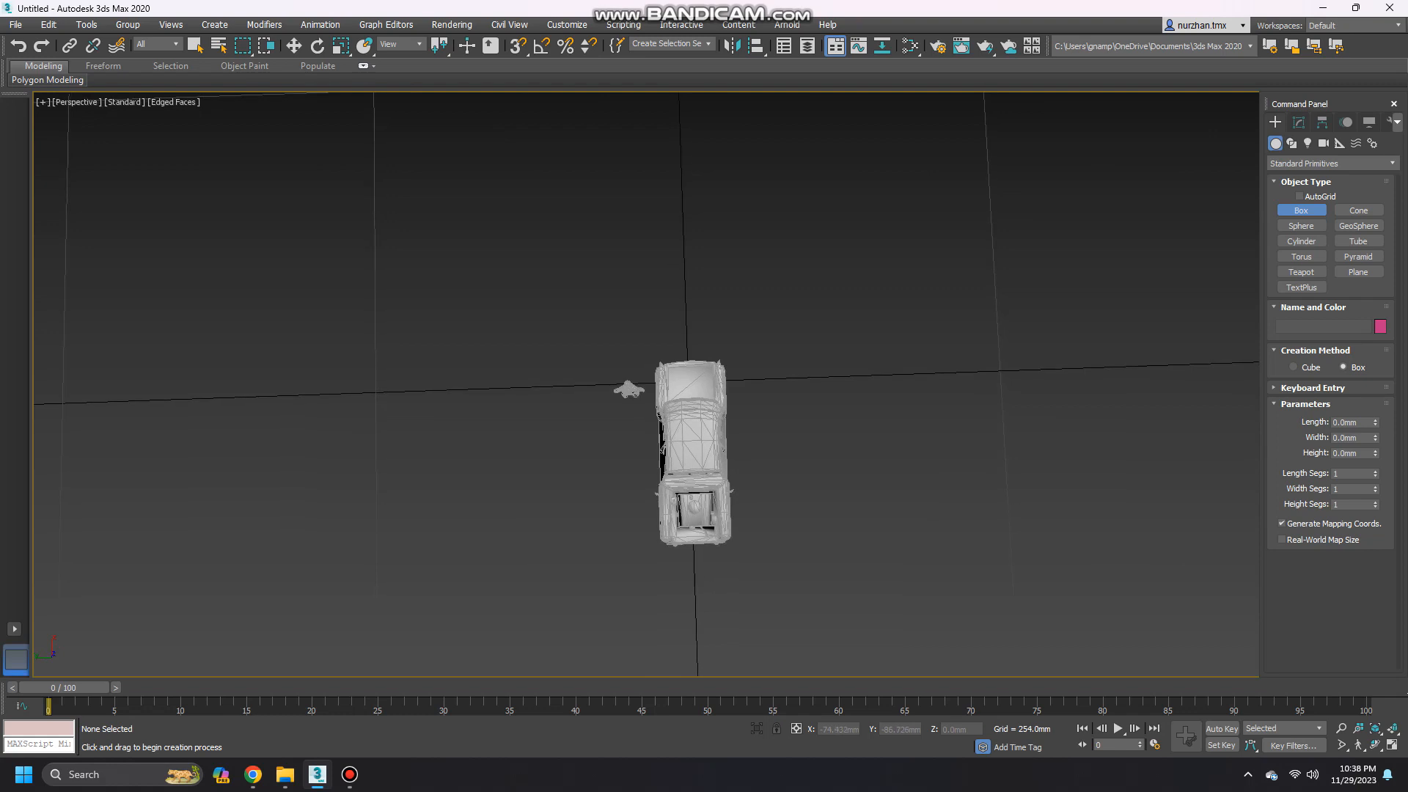
Create a box beside the car about 356 mm long, 233 mm wide and 165 mm high.
{"action": "middle_click_drag", "start_coordinate": [797, 468], "coordinate": [804, 431], "text": "alt"}
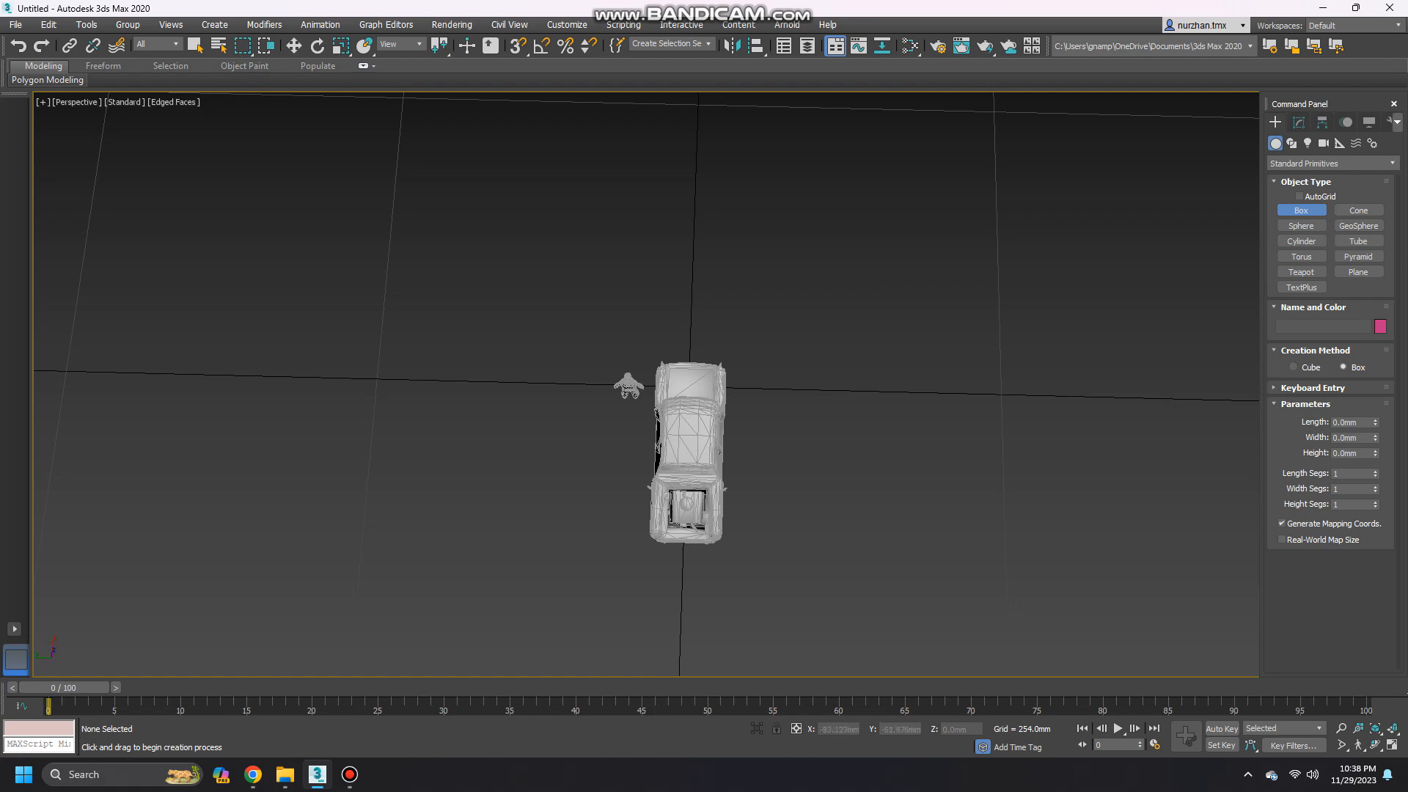
{"action": "middle_click_drag", "start_coordinate": [688, 451], "coordinate": [624, 490]}
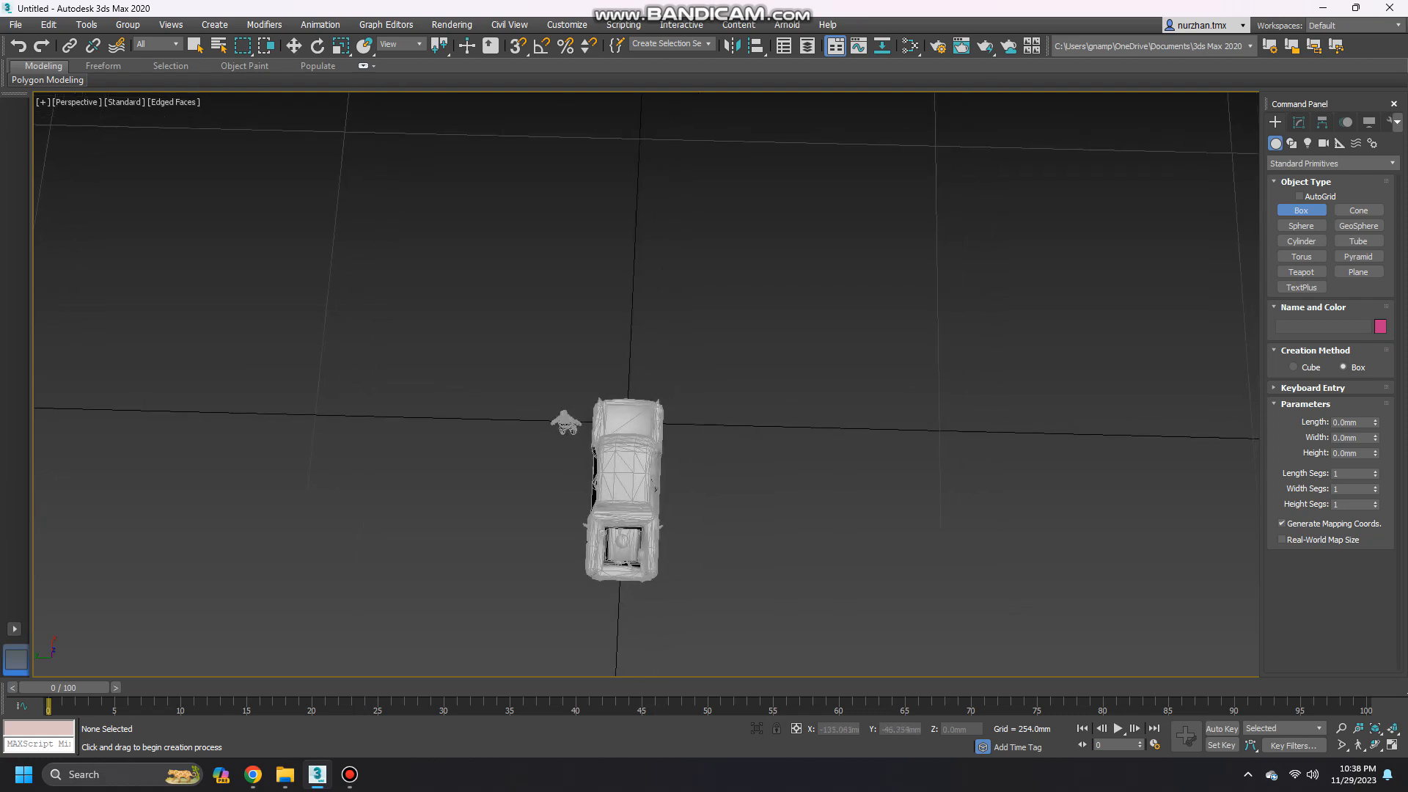
{"action": "left_click_drag", "start_coordinate": [678, 584], "coordinate": [1119, 317]}
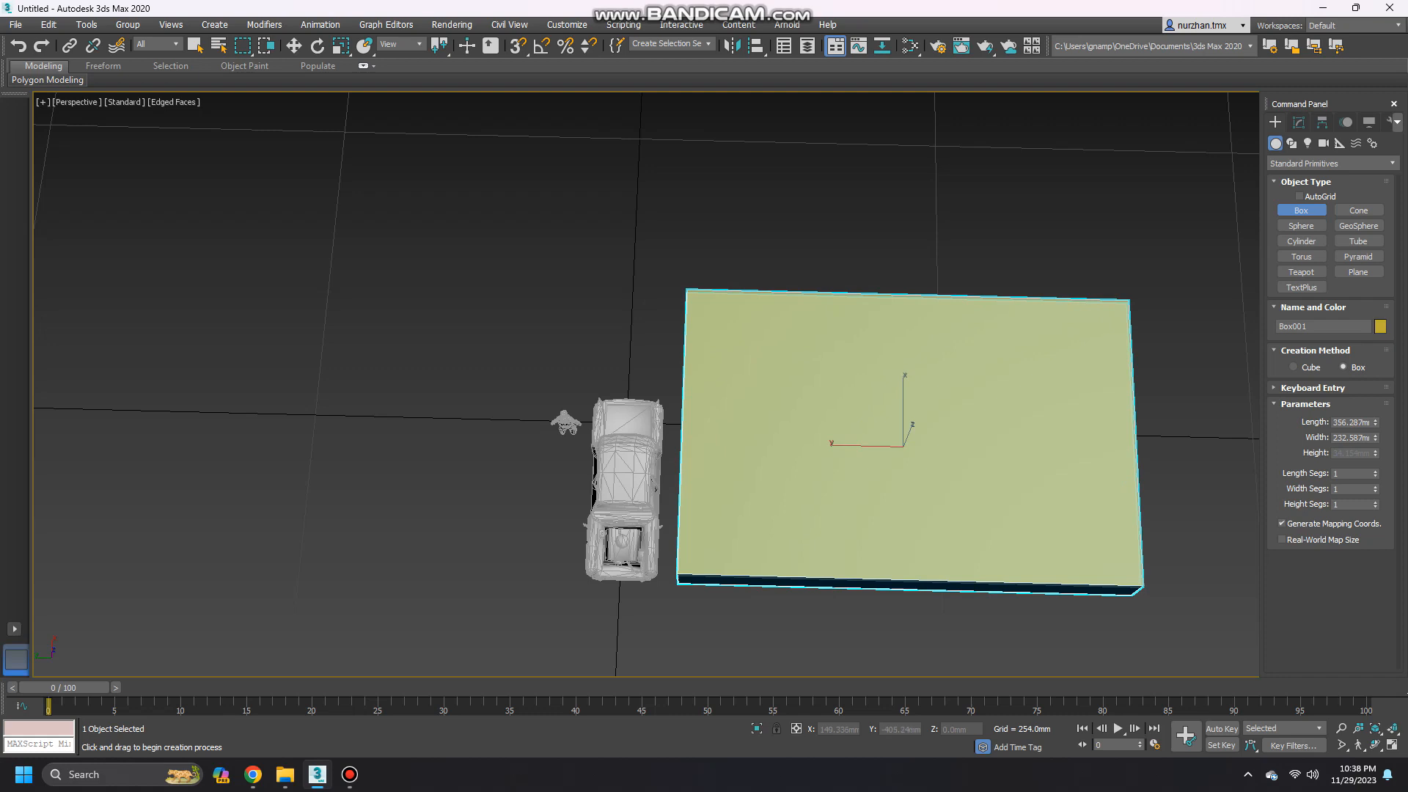
{"action": "left_click", "coordinate": [1144, 239]}
{"action": "middle_click_drag", "start_coordinate": [786, 382], "coordinate": [829, 294], "text": "alt"}
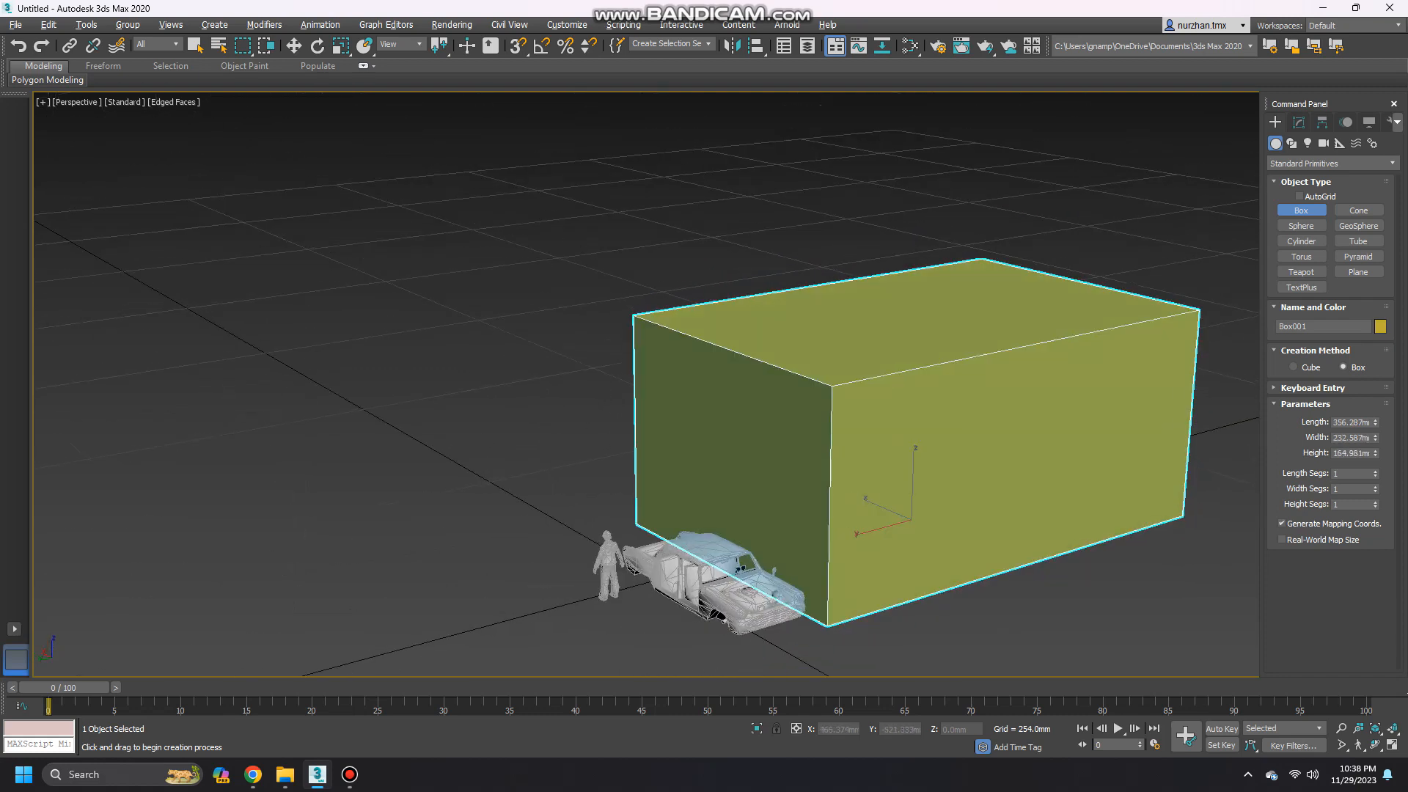
{"action": "middle_click_drag", "start_coordinate": [829, 355], "coordinate": [777, 291]}
{"action": "right_click", "coordinate": [777, 292]}
Convert the box to an Editable Poly.
{"action": "right_click", "coordinate": [777, 292]}
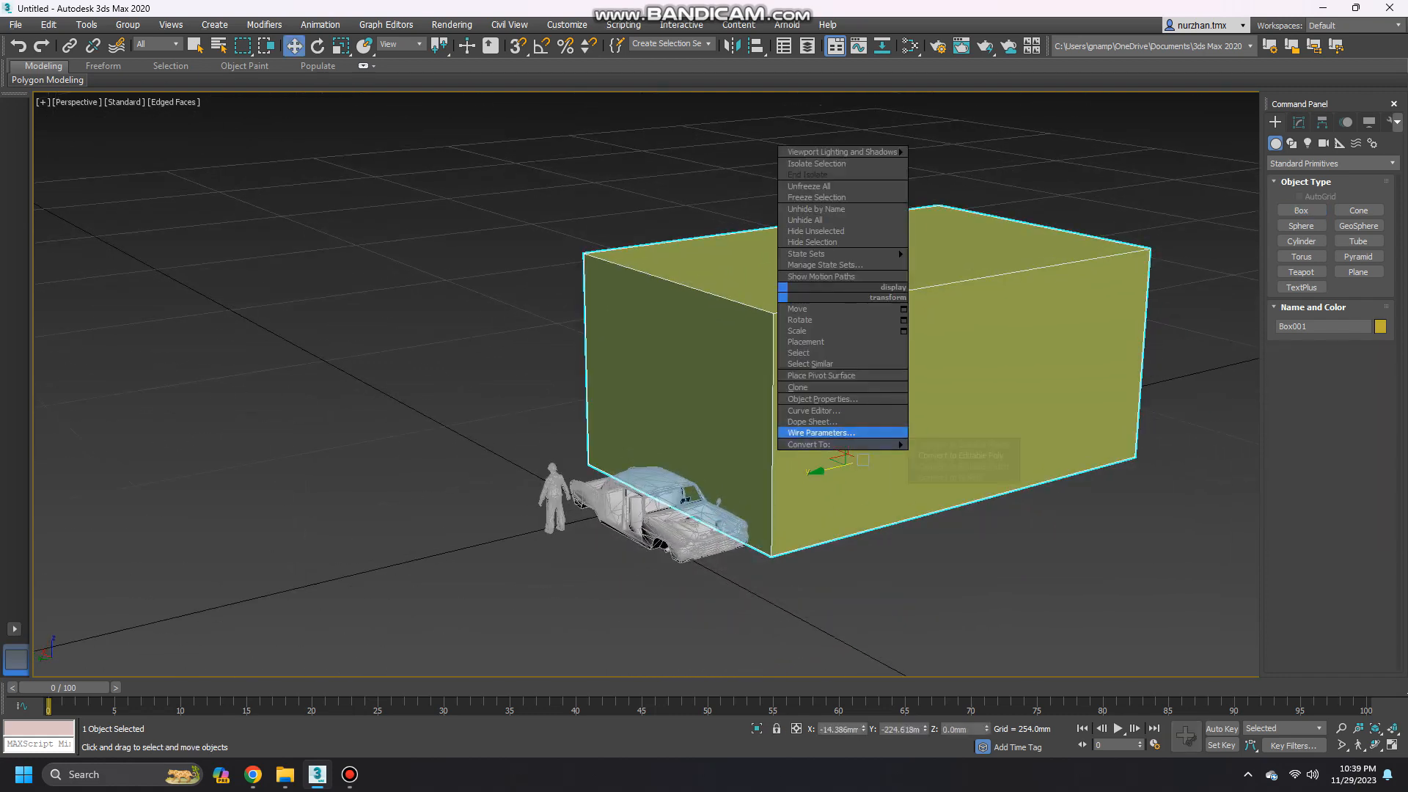
{"action": "mouse_move", "coordinate": [809, 445]}
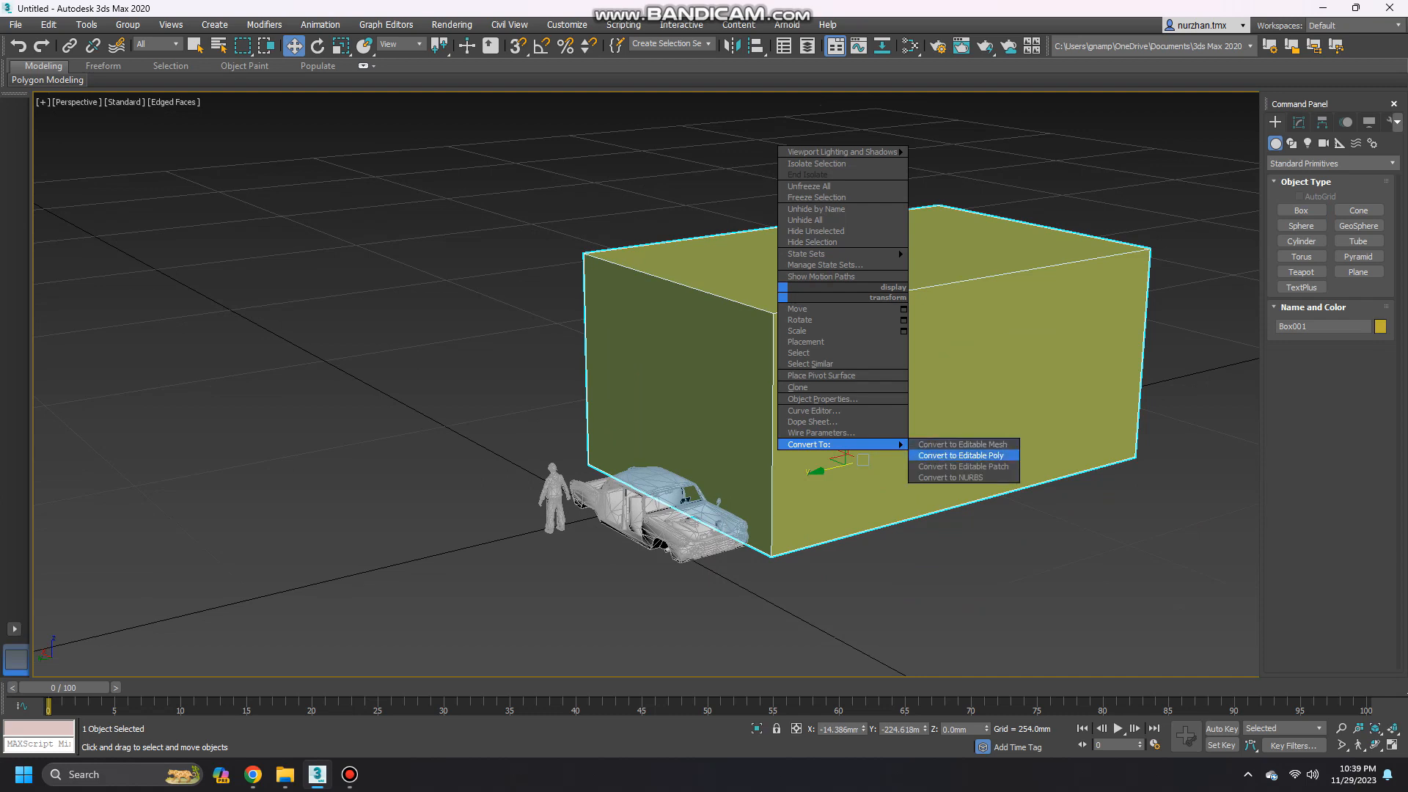
{"action": "left_click", "coordinate": [961, 456]}
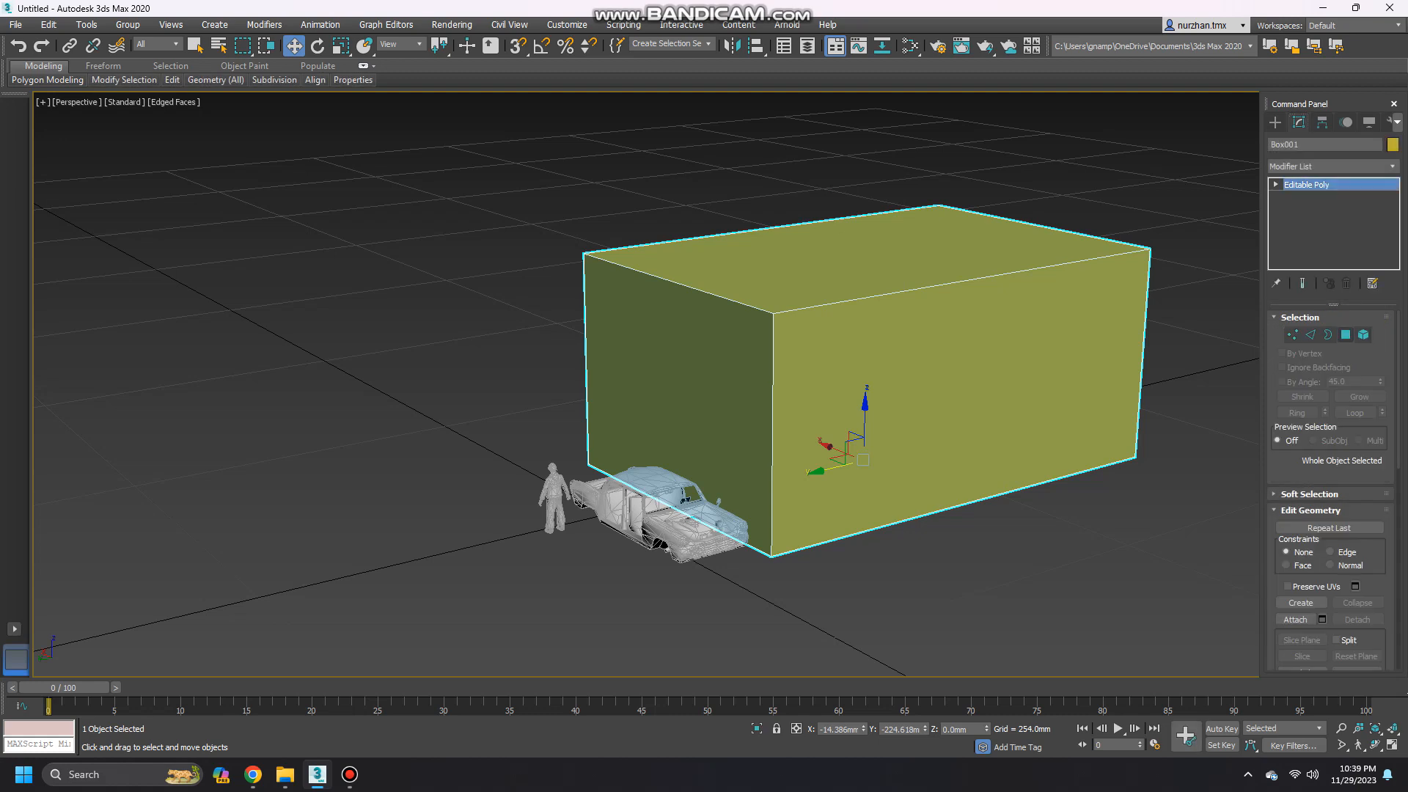
Lower the box's top polygon to a height of about 98 mm.
{"action": "left_click", "coordinate": [1346, 334]}
{"action": "left_click", "coordinate": [873, 253]}
{"action": "middle_click_drag", "start_coordinate": [873, 253], "coordinate": [1051, 162], "text": "alt"}
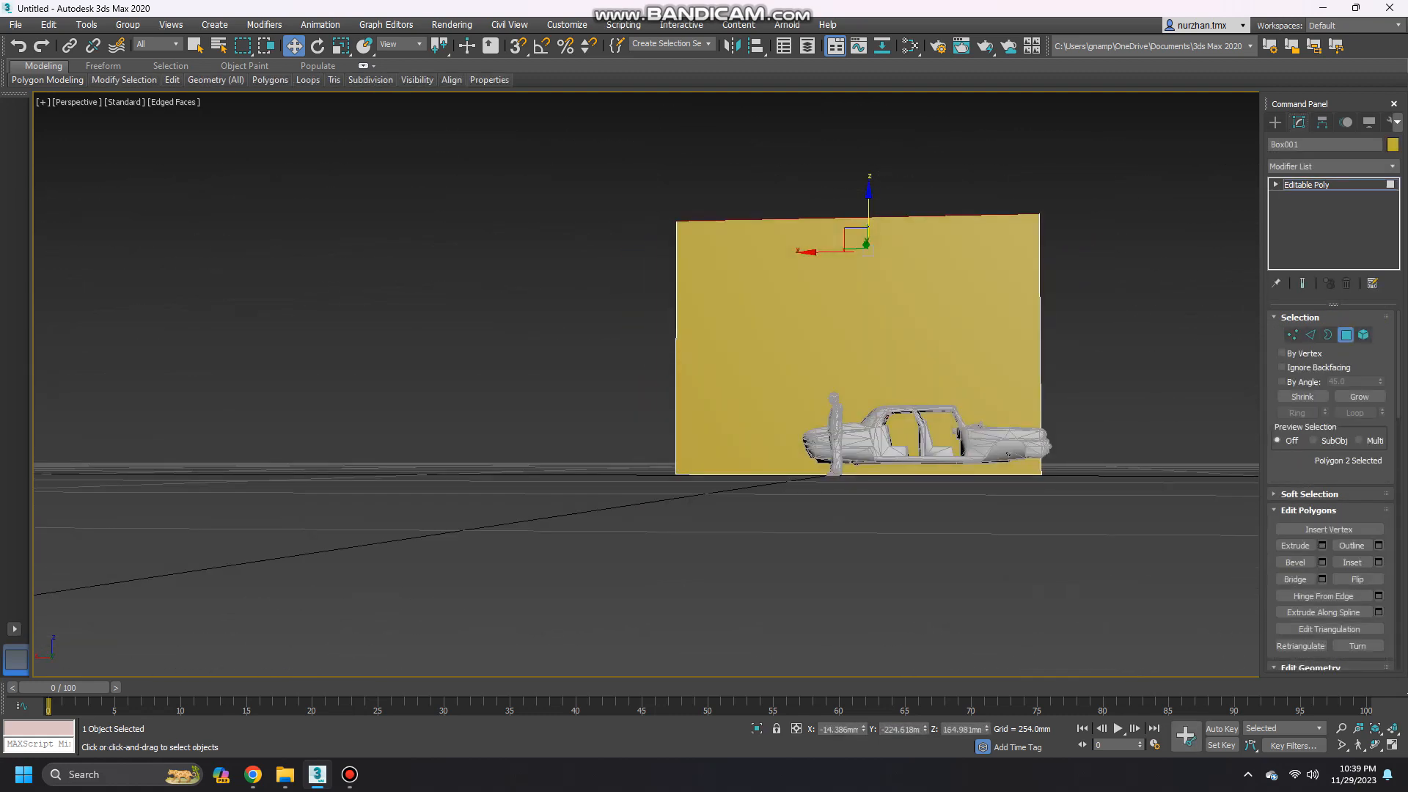
{"action": "left_click_drag", "start_coordinate": [869, 227], "coordinate": [868, 321]}
{"action": "middle_click_drag", "start_coordinate": [868, 321], "coordinate": [880, 359], "text": "alt"}
{"action": "scroll", "coordinate": [953, 374], "scroll_direction": "up", "scroll_amount": 4}
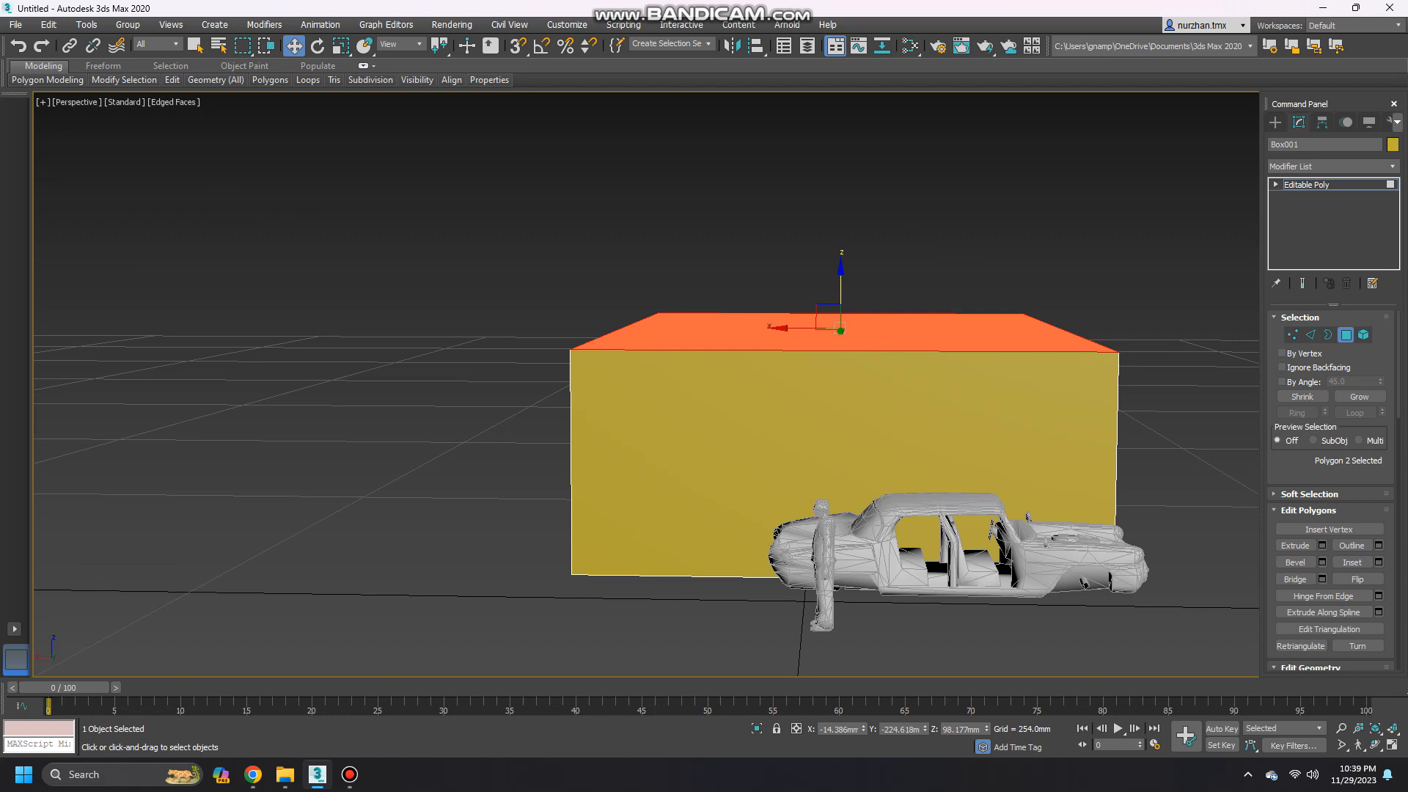
Connect the two opposite short edges of the box's top face with a lengthwise center edge.
{"action": "mouse_move", "coordinate": [953, 374]}
{"action": "middle_mouse_down", "text": "alt"}
{"action": "mouse_move", "coordinate": [854, 407]}
{"action": "mouse_move", "coordinate": [994, 371]}
{"action": "mouse_move", "coordinate": [956, 369]}
{"action": "middle_mouse_up", "text": "alt"}
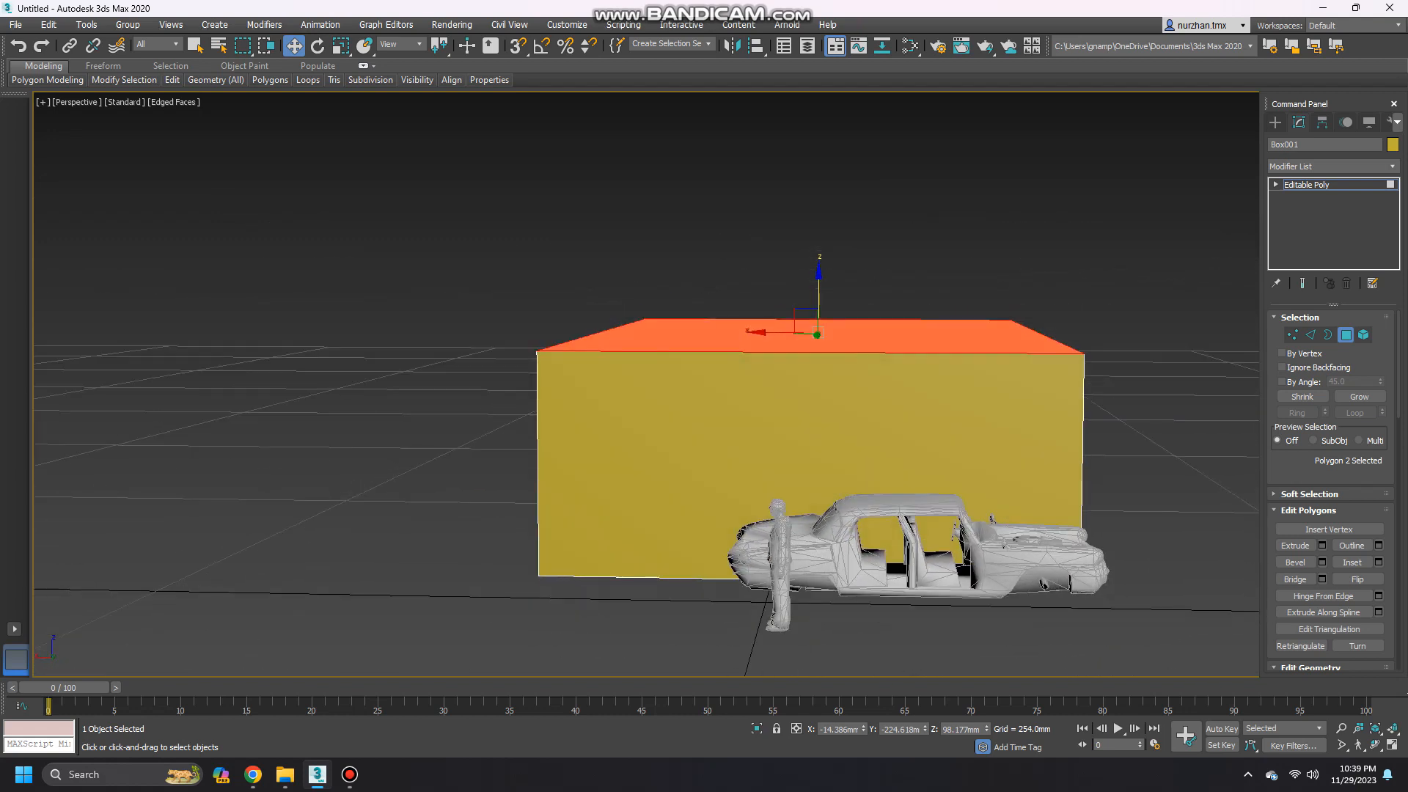
{"action": "key", "text": "2"}
{"action": "left_click_drag", "start_coordinate": [816, 267], "coordinate": [823, 359]}
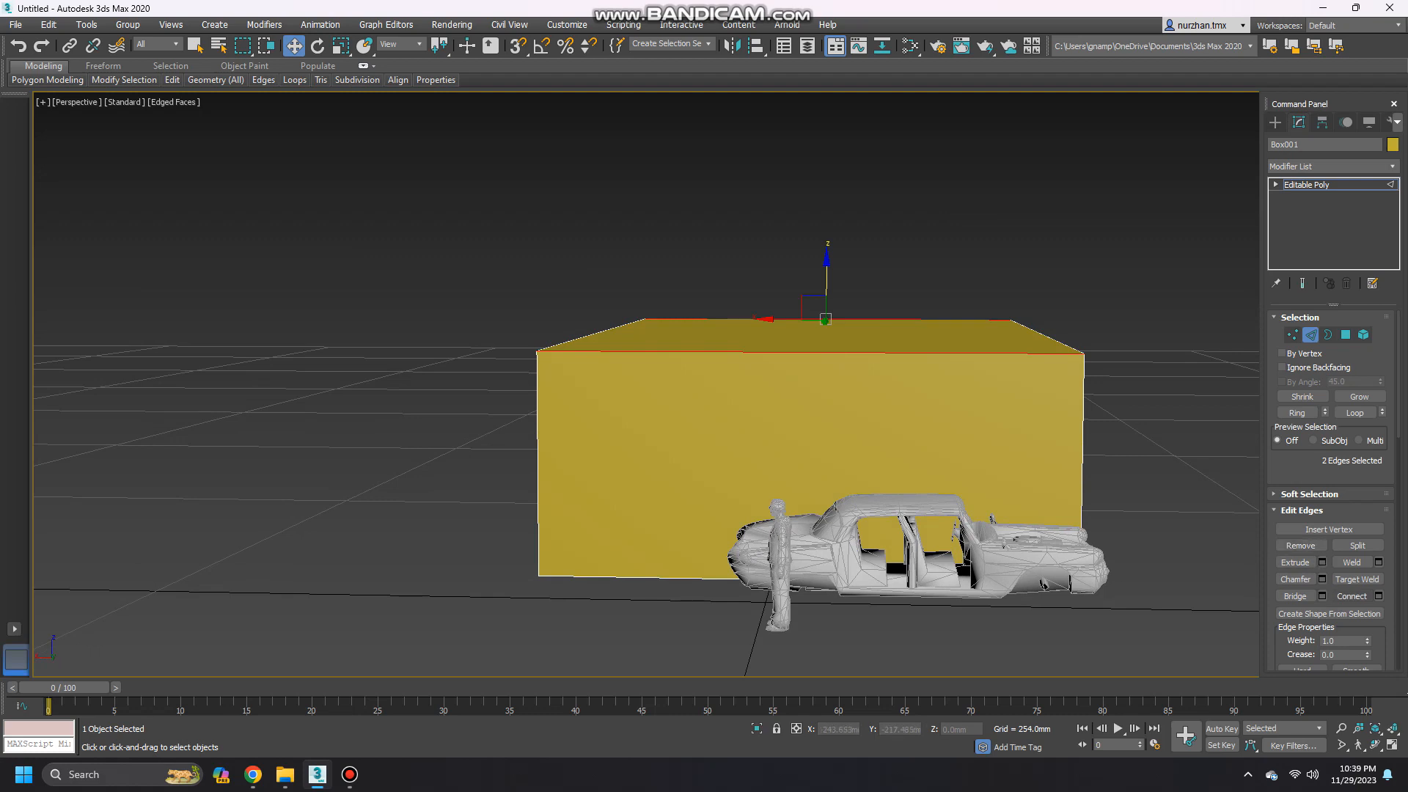
{"action": "left_click", "coordinate": [1352, 597]}
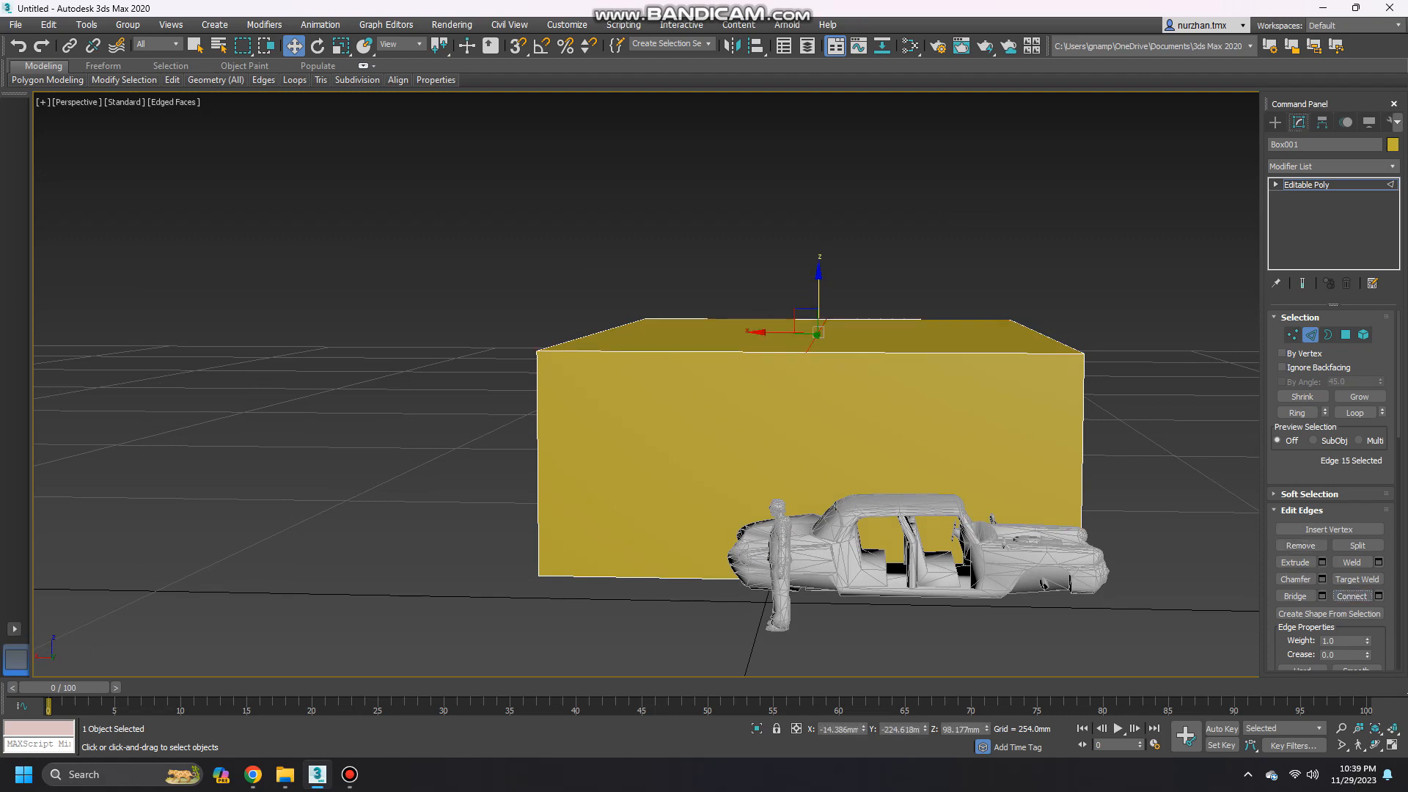
Copy the human figure straight up in the front view so the duplicate stands on top of the box.
{"action": "left_click", "coordinate": [1276, 122]}
{"action": "key", "text": "alt+w"}
{"action": "left_click", "coordinate": [1085, 198]}
{"action": "middle_click_drag", "start_coordinate": [1093, 286], "coordinate": [927, 348]}
{"action": "left_click", "coordinate": [1017, 330]}
{"action": "left_click_drag", "start_coordinate": [1042, 363], "coordinate": [1028, 165], "text": "shift"}
{"action": "left_click", "coordinate": [706, 448]}
Raise the box's two center top vertices to a height of about 173 mm to form a gable roof ridge.
{"action": "middle_click_drag", "start_coordinate": [910, 186], "coordinate": [913, 249]}
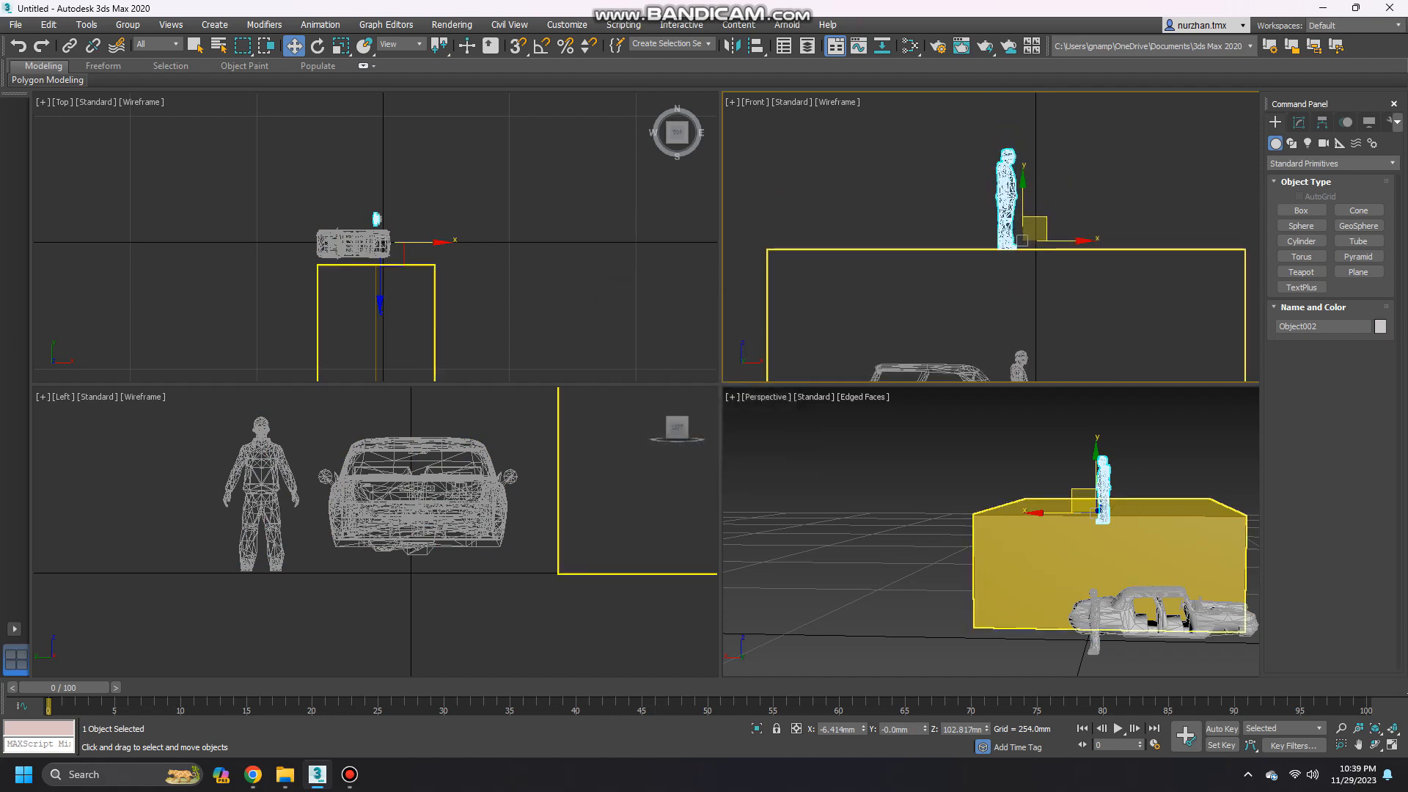
{"action": "middle_click_drag", "start_coordinate": [913, 250], "coordinate": [912, 271]}
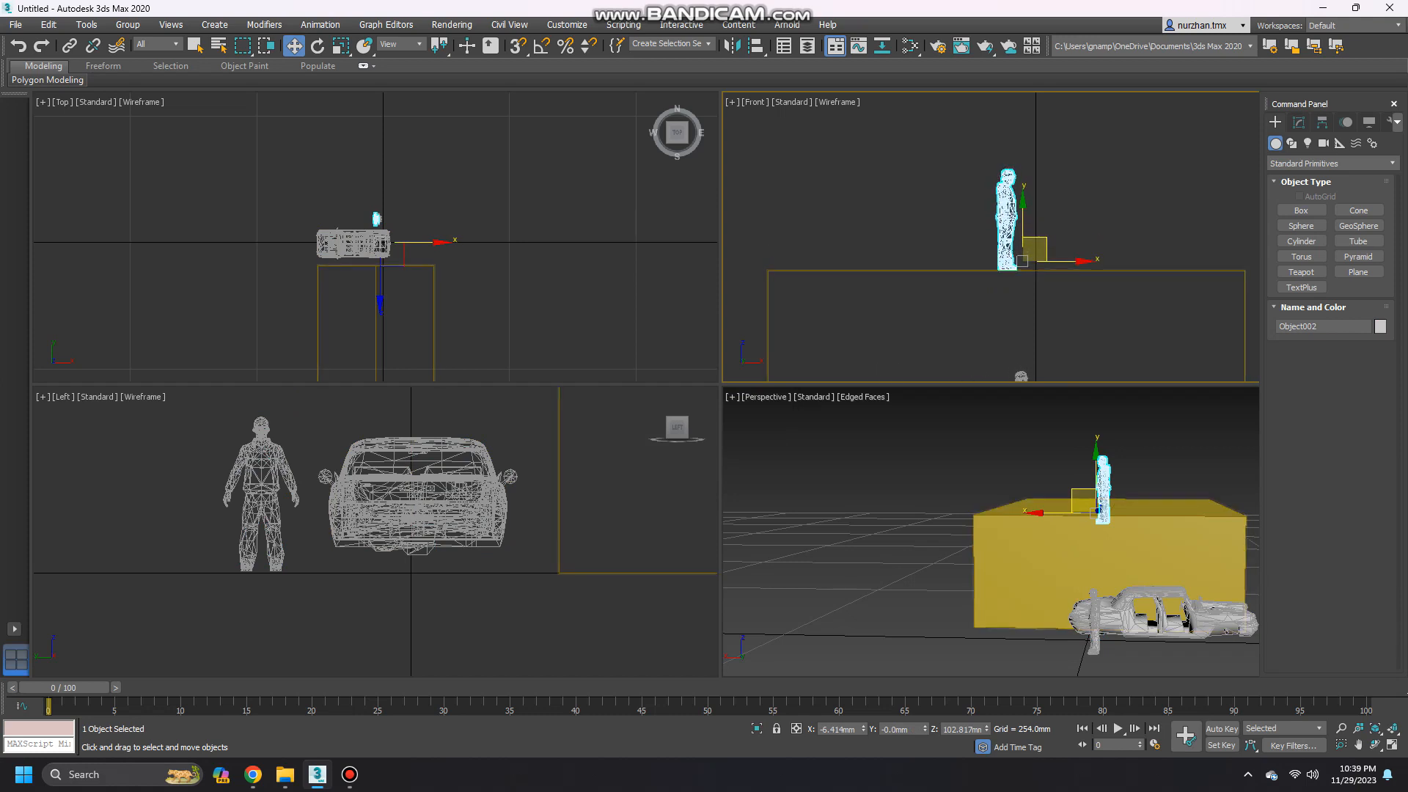
{"action": "left_click", "coordinate": [913, 271]}
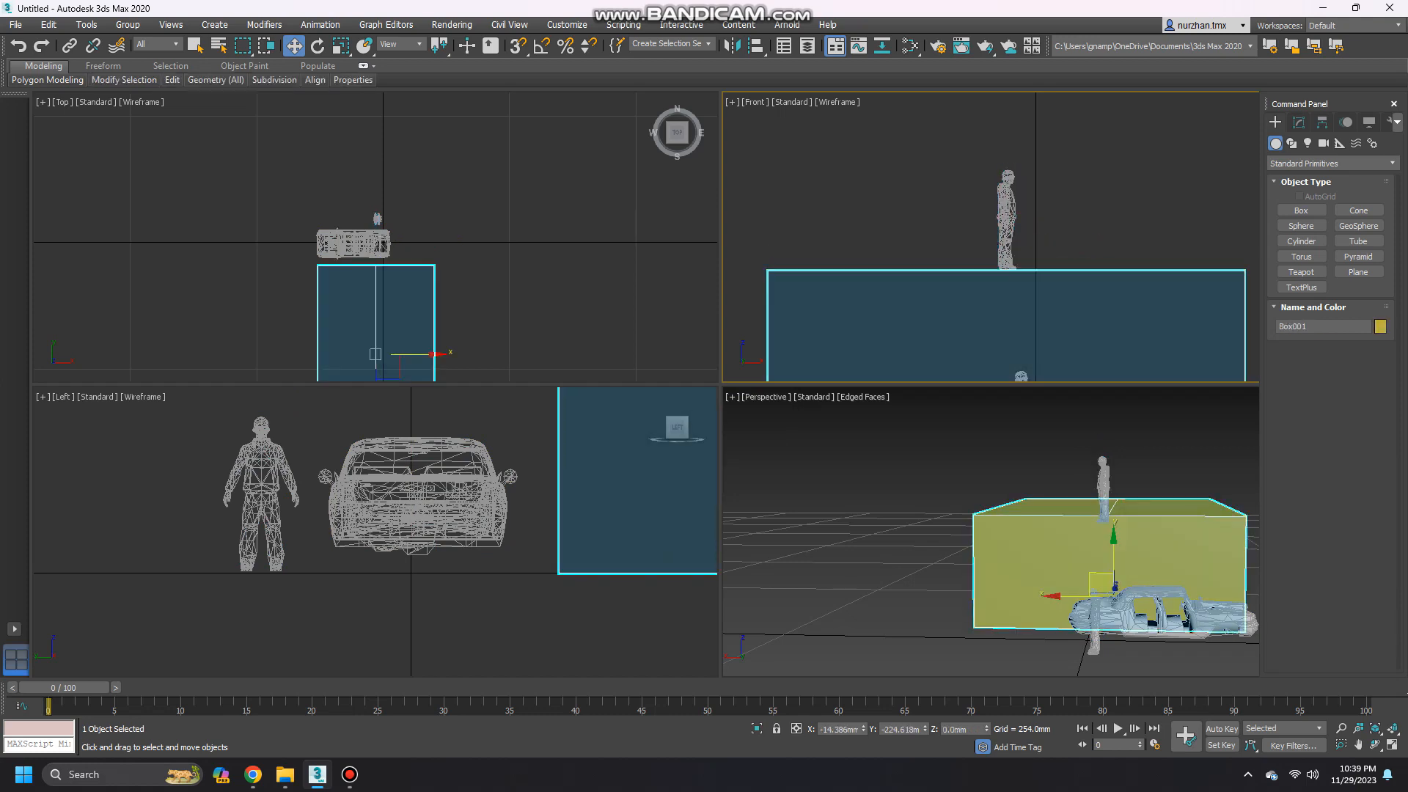
{"action": "left_click", "coordinate": [1299, 121]}
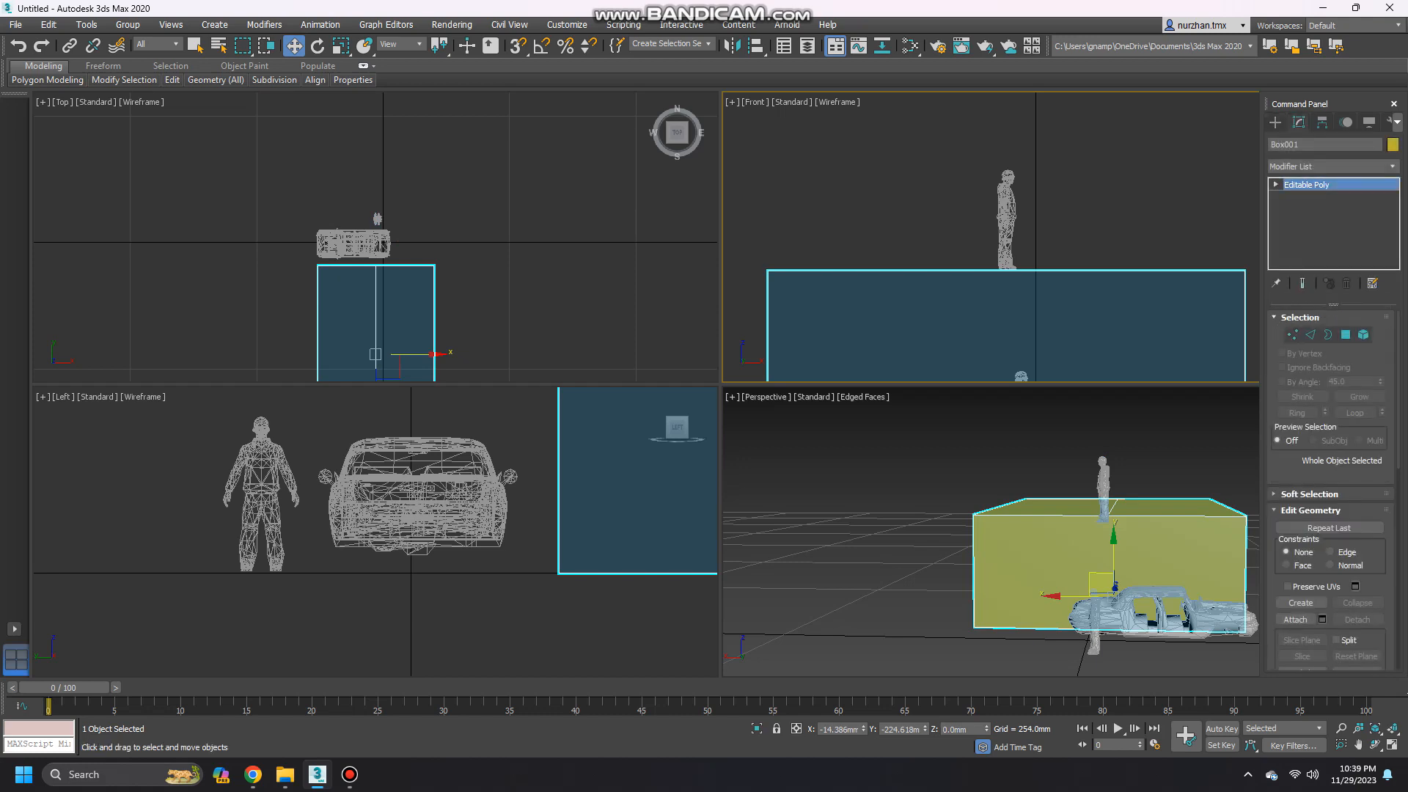
{"action": "left_click", "coordinate": [1293, 335]}
{"action": "middle_click_drag", "start_coordinate": [1036, 270], "coordinate": [1042, 297]}
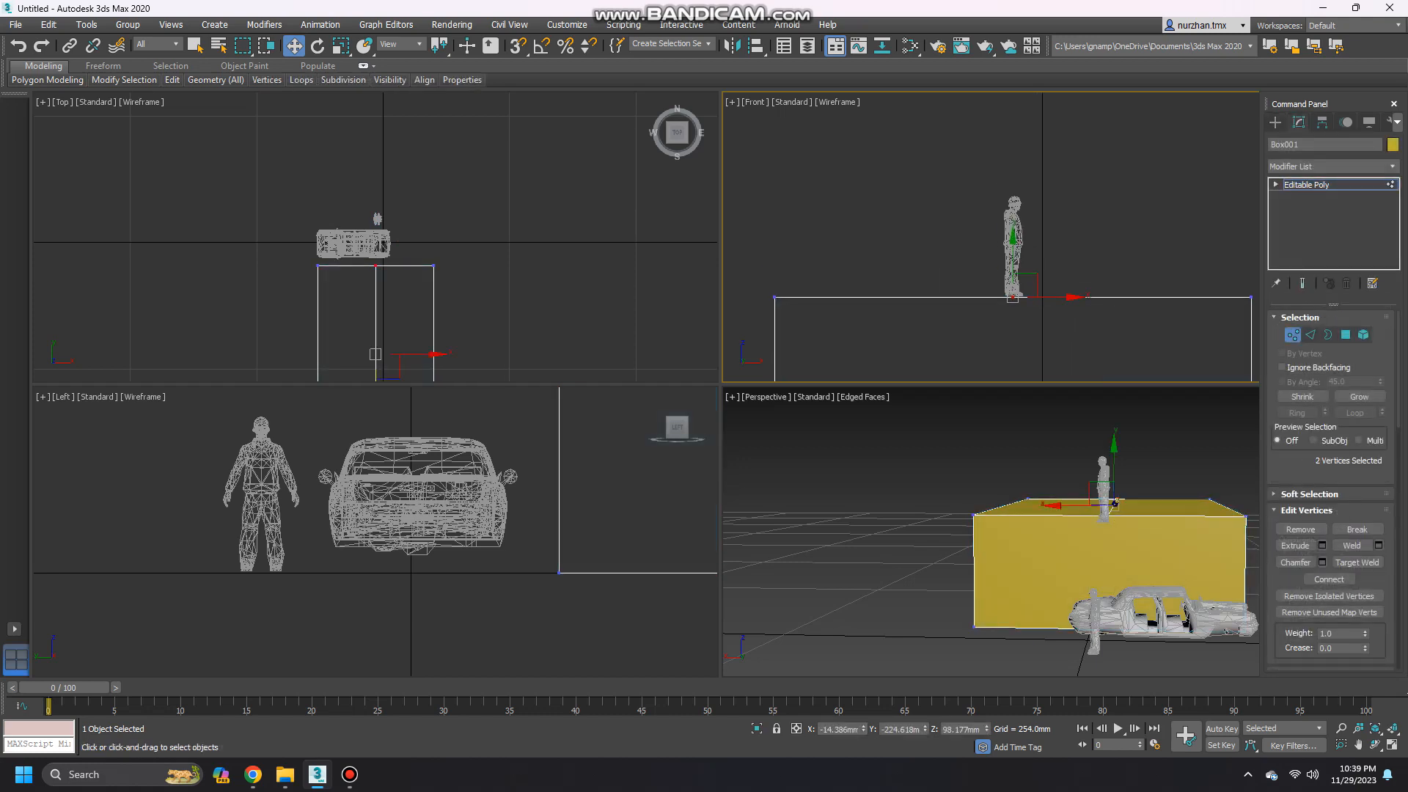
{"action": "left_click_drag", "start_coordinate": [1013, 264], "coordinate": [1013, 112]}
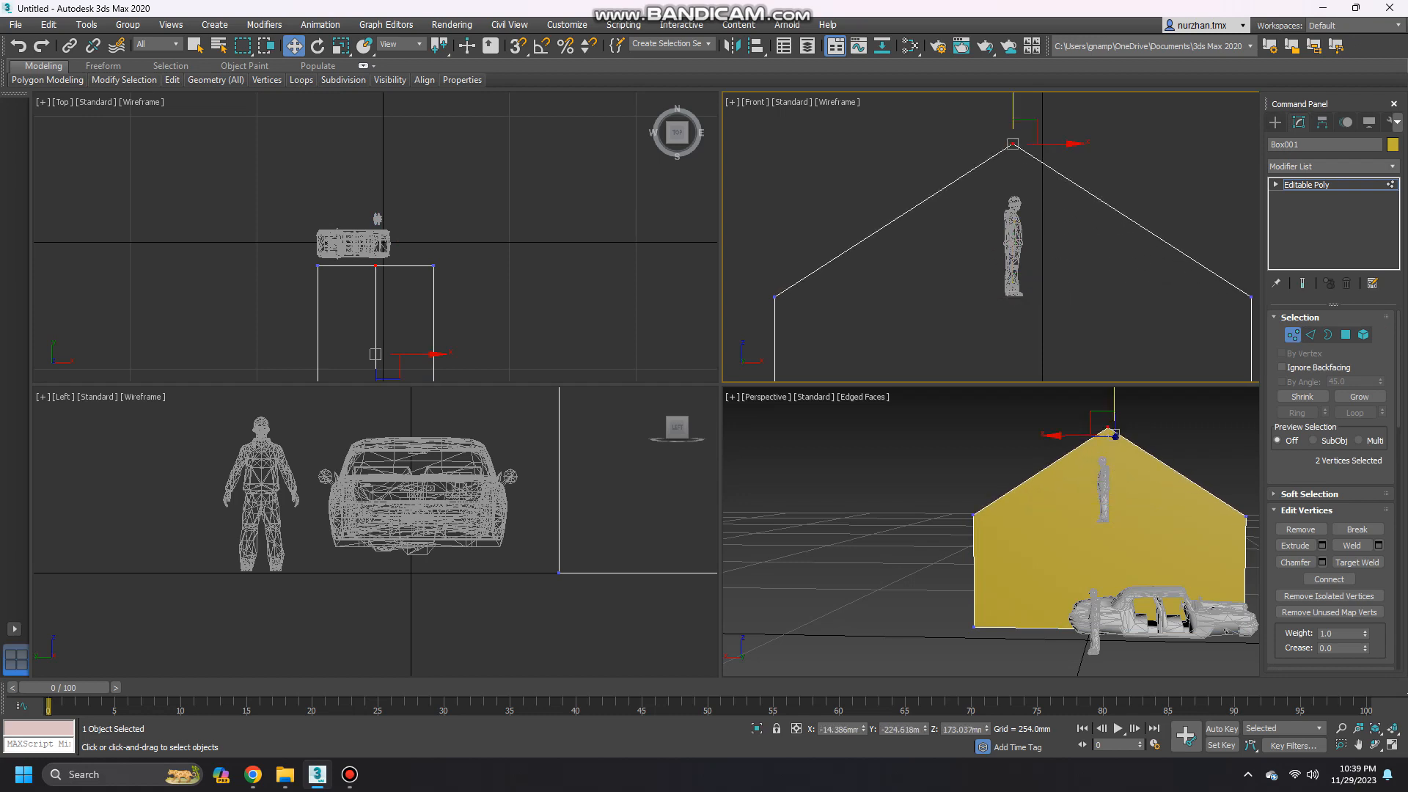
Connect the two eave vertices with a horizontal edge across the gable end beside the car.
{"action": "middle_click_drag", "start_coordinate": [1042, 543], "coordinate": [1039, 543]}
{"action": "key", "text": "alt+w"}
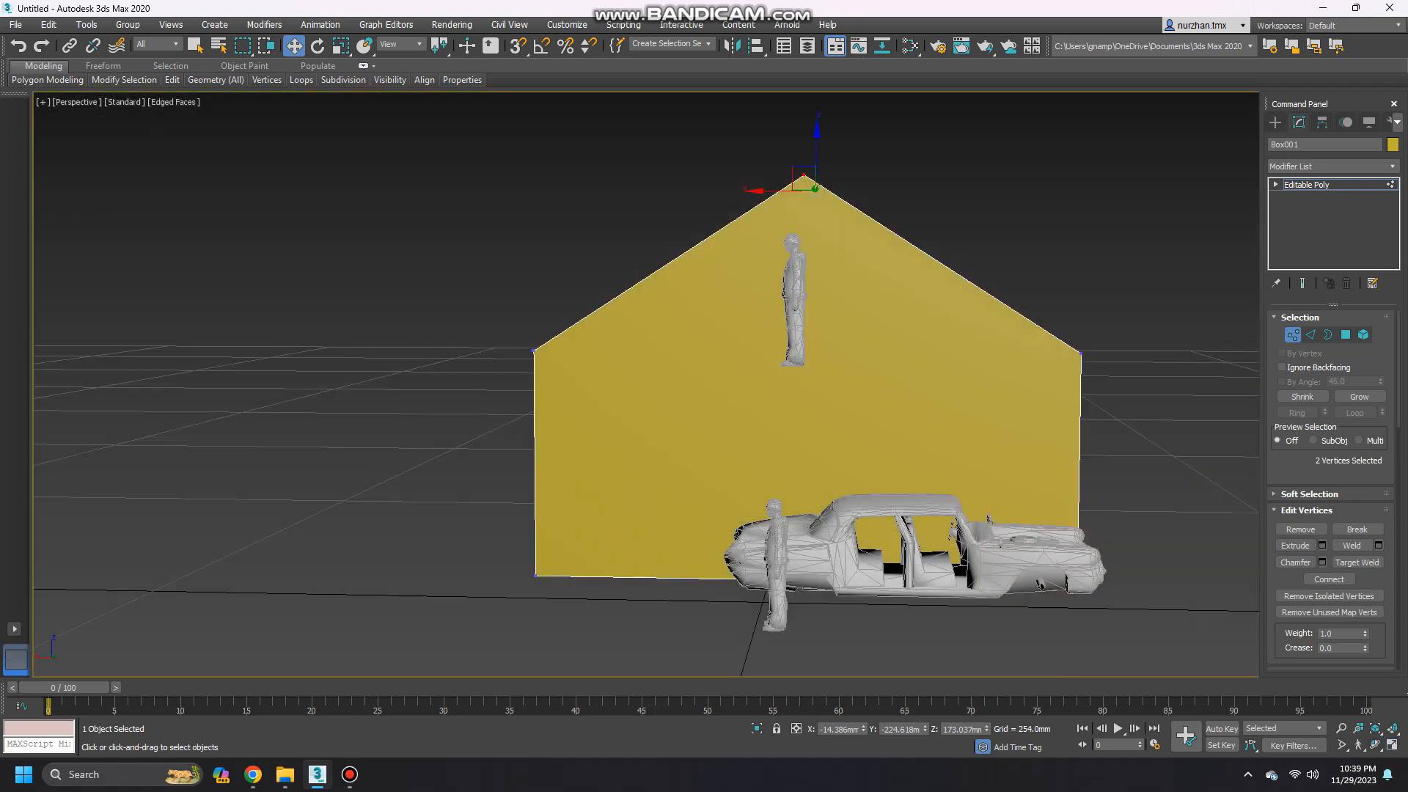
{"action": "middle_click_drag", "start_coordinate": [1039, 543], "coordinate": [1129, 591], "text": "alt"}
{"action": "left_click", "coordinate": [701, 463]}
{"action": "left_click", "coordinate": [1181, 410], "text": "ctrl"}
{"action": "left_click", "coordinate": [1329, 579]}
Connect the two eave vertices with a horizontal edge across the opposite gable end.
{"action": "middle_click_drag", "start_coordinate": [910, 506], "coordinate": [1166, 557], "text": "alt"}
{"action": "left_click", "coordinate": [589, 576]}
{"action": "left_click", "coordinate": [1090, 594], "text": "ctrl"}
{"action": "left_click", "coordinate": [1329, 579]}
Copy the whole house body straight up by about 444 mm.
{"action": "middle_click_drag", "start_coordinate": [748, 485], "coordinate": [1052, 312], "text": "alt"}
{"action": "middle_click_drag", "start_coordinate": [704, 425], "coordinate": [964, 397], "text": "alt"}
{"action": "scroll", "coordinate": [1020, 323], "scroll_direction": "down", "scroll_amount": 3}
{"action": "scroll", "coordinate": [985, 332], "scroll_direction": "down", "scroll_amount": 3}
{"action": "left_click", "coordinate": [1276, 122]}
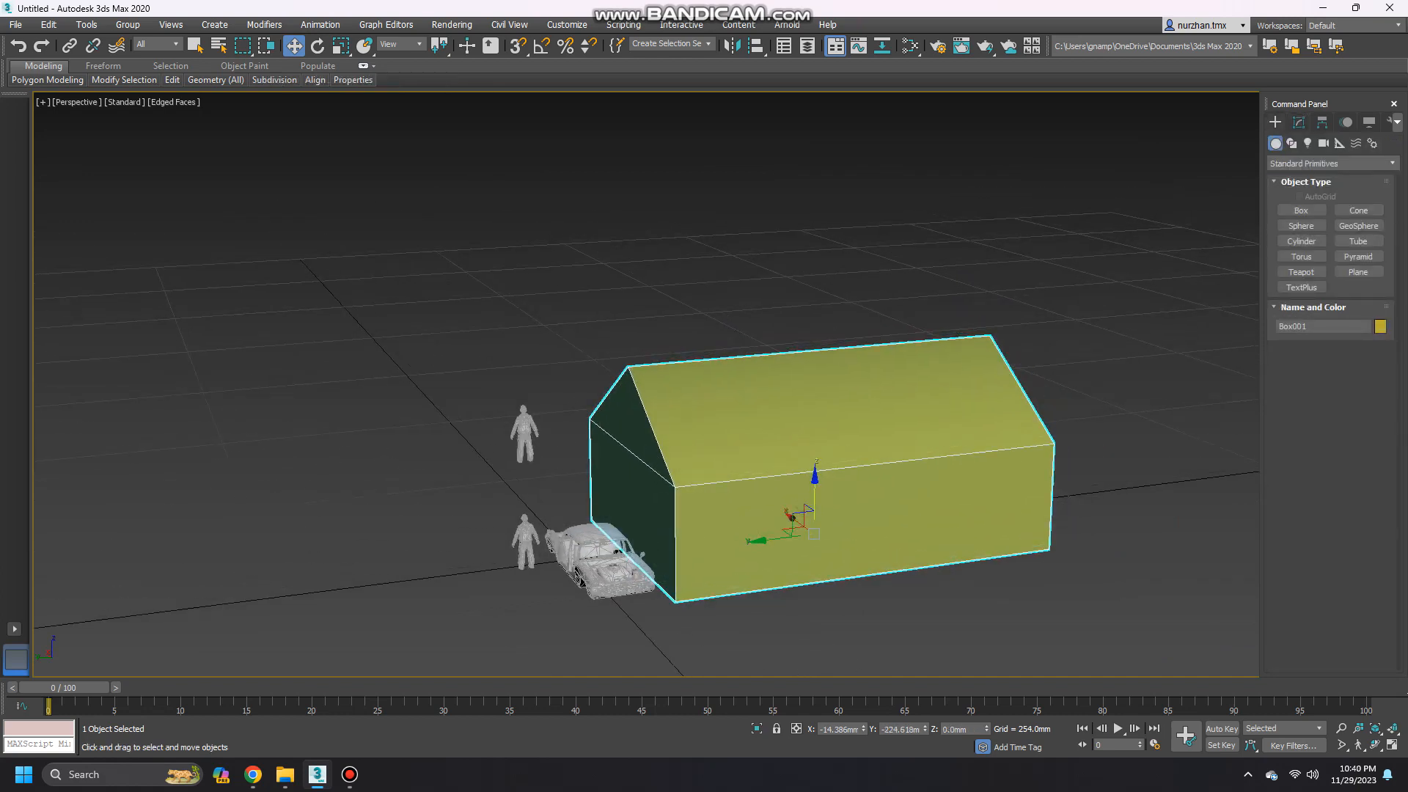
{"action": "left_click_drag", "start_coordinate": [814, 491], "coordinate": [819, 81], "text": "shift"}
{"action": "key", "text": "Return"}
Hide the raised copy of the house body.
{"action": "scroll", "coordinate": [728, 411], "scroll_direction": "down", "scroll_amount": 4}
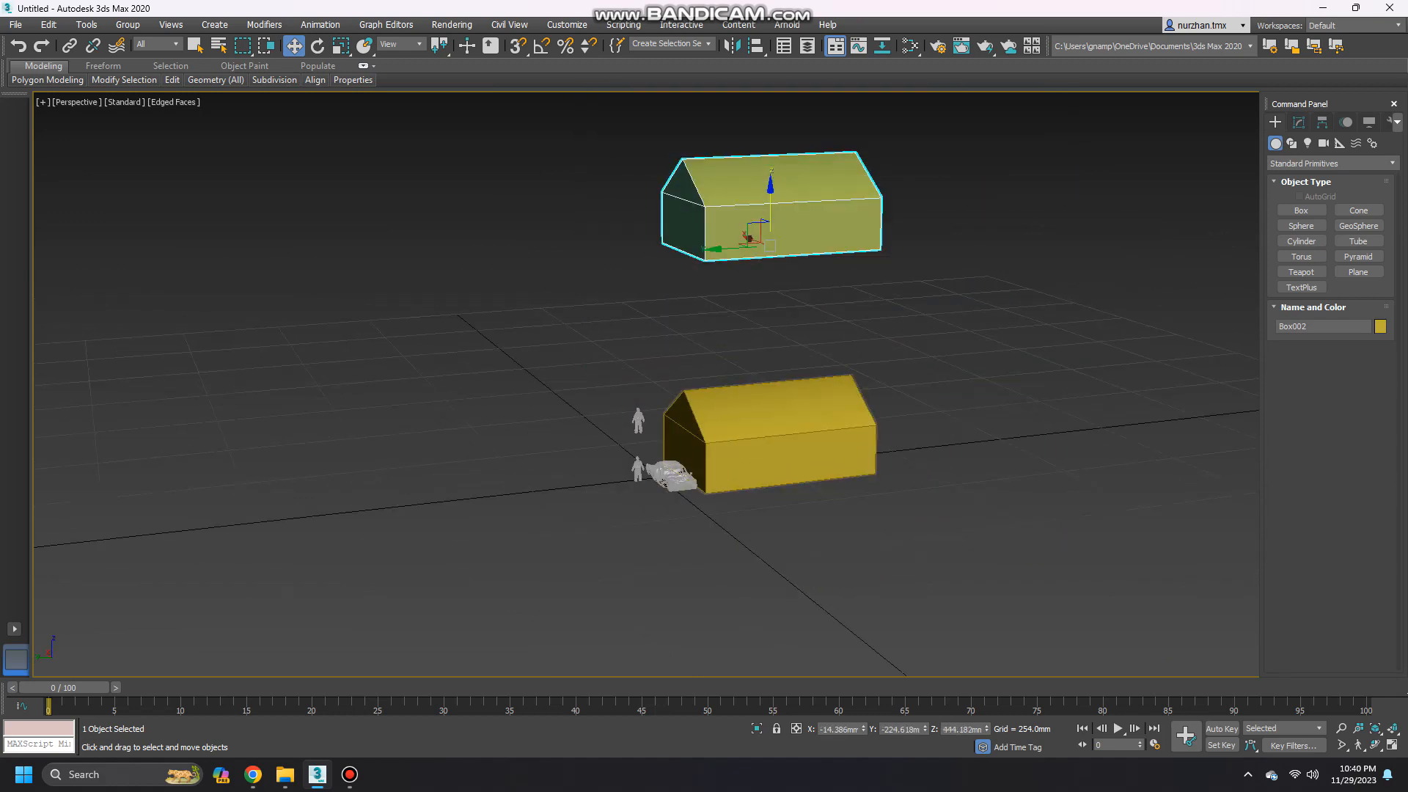
{"action": "right_click", "coordinate": [773, 227]}
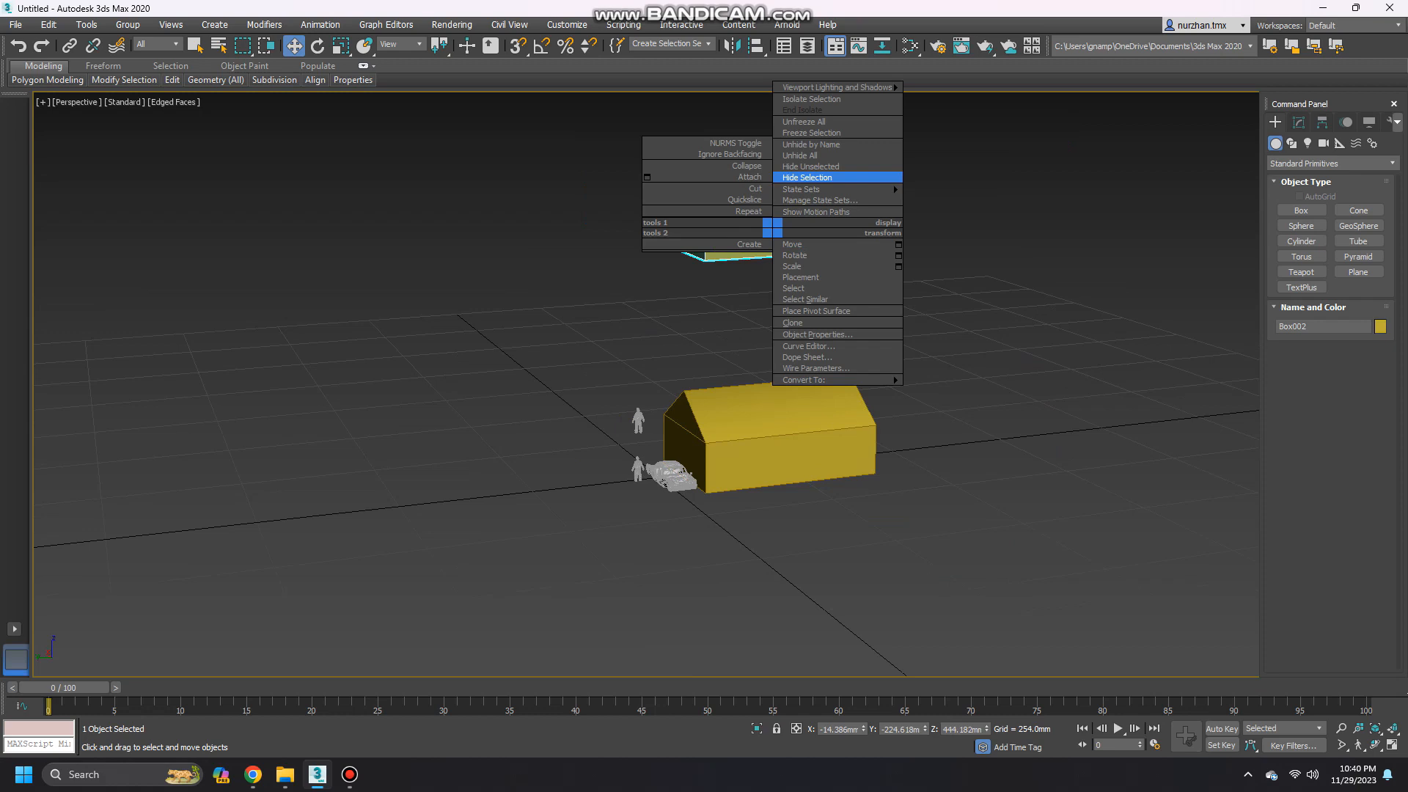
{"action": "left_click", "coordinate": [822, 177]}
{"action": "scroll", "coordinate": [726, 442], "scroll_direction": "up", "scroll_amount": 5}
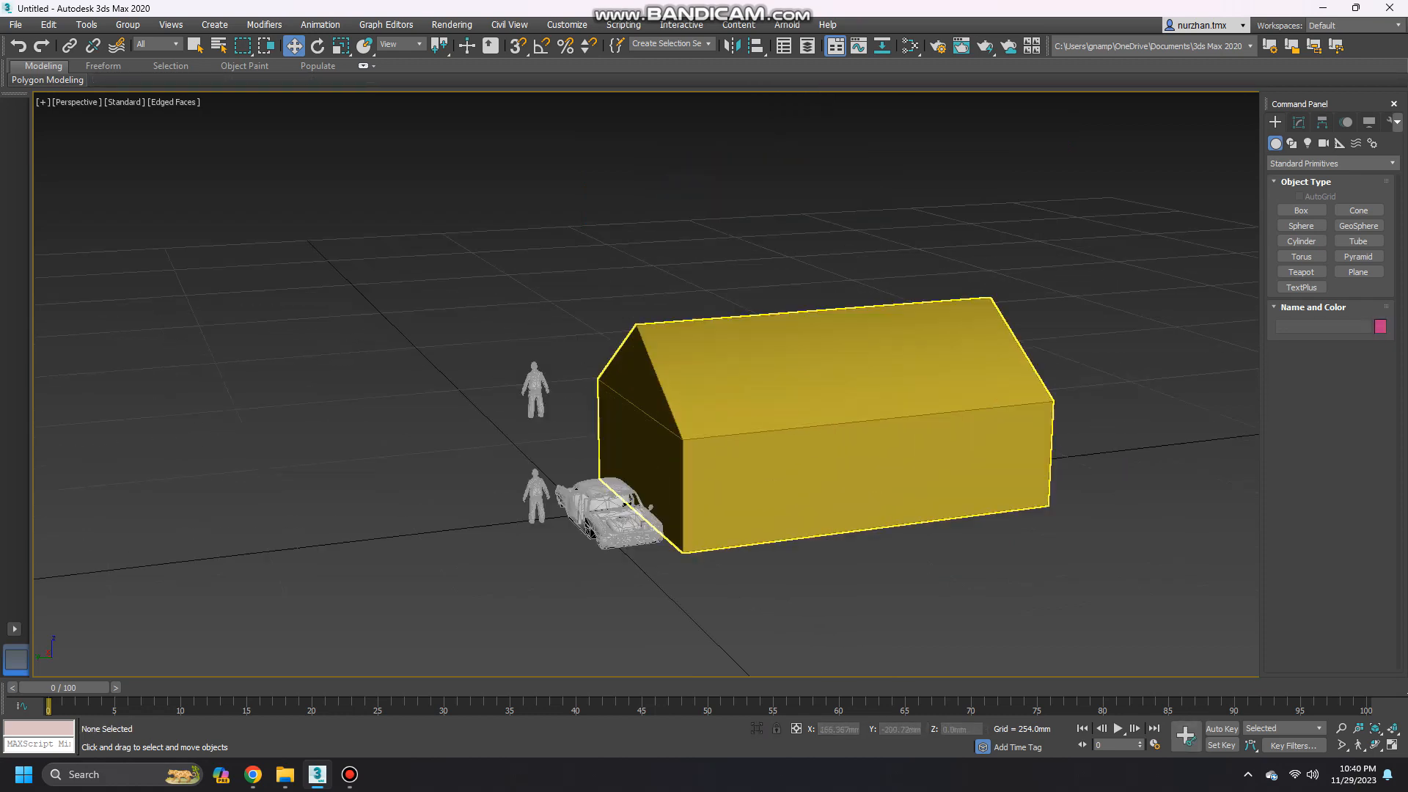
Extrude both roof slope polygons of the house body by 3 mm to form the roof slab.
{"action": "left_click", "coordinate": [734, 446]}
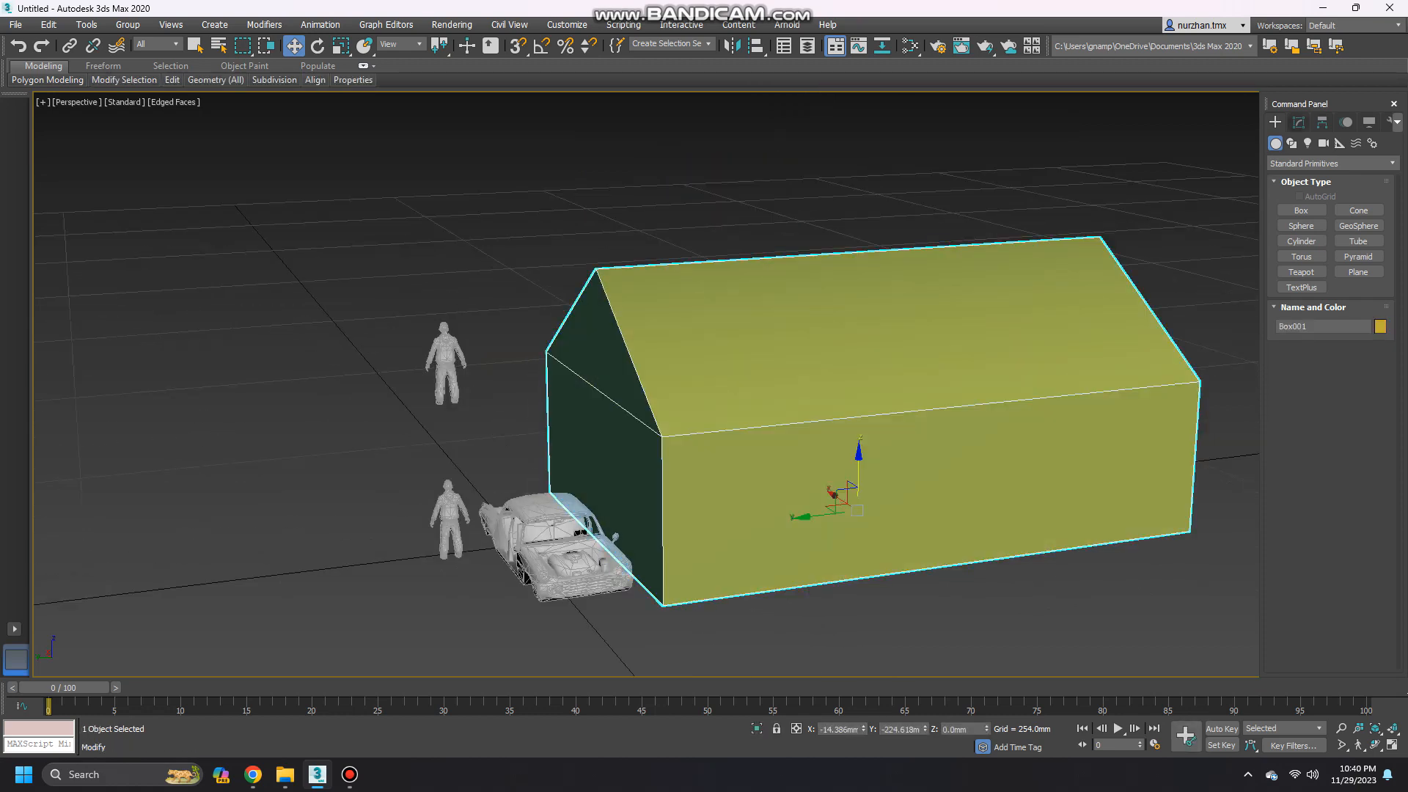
{"action": "left_click", "coordinate": [1299, 122]}
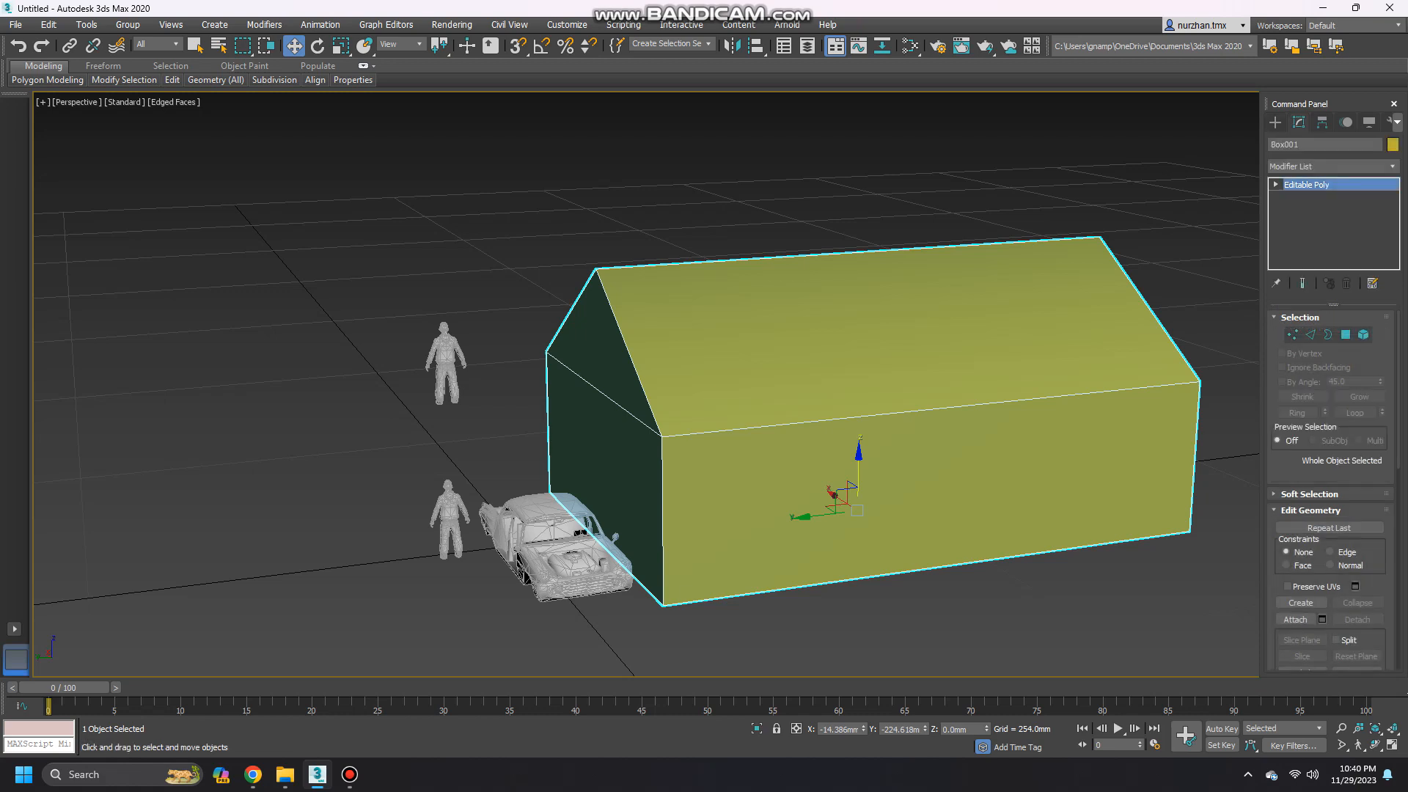
{"action": "left_click", "coordinate": [1346, 334]}
{"action": "left_click", "coordinate": [888, 345]}
{"action": "middle_click_drag", "start_coordinate": [777, 367], "coordinate": [976, 396], "text": "alt"}
{"action": "middle_click_drag", "start_coordinate": [682, 396], "coordinate": [880, 403], "text": "alt"}
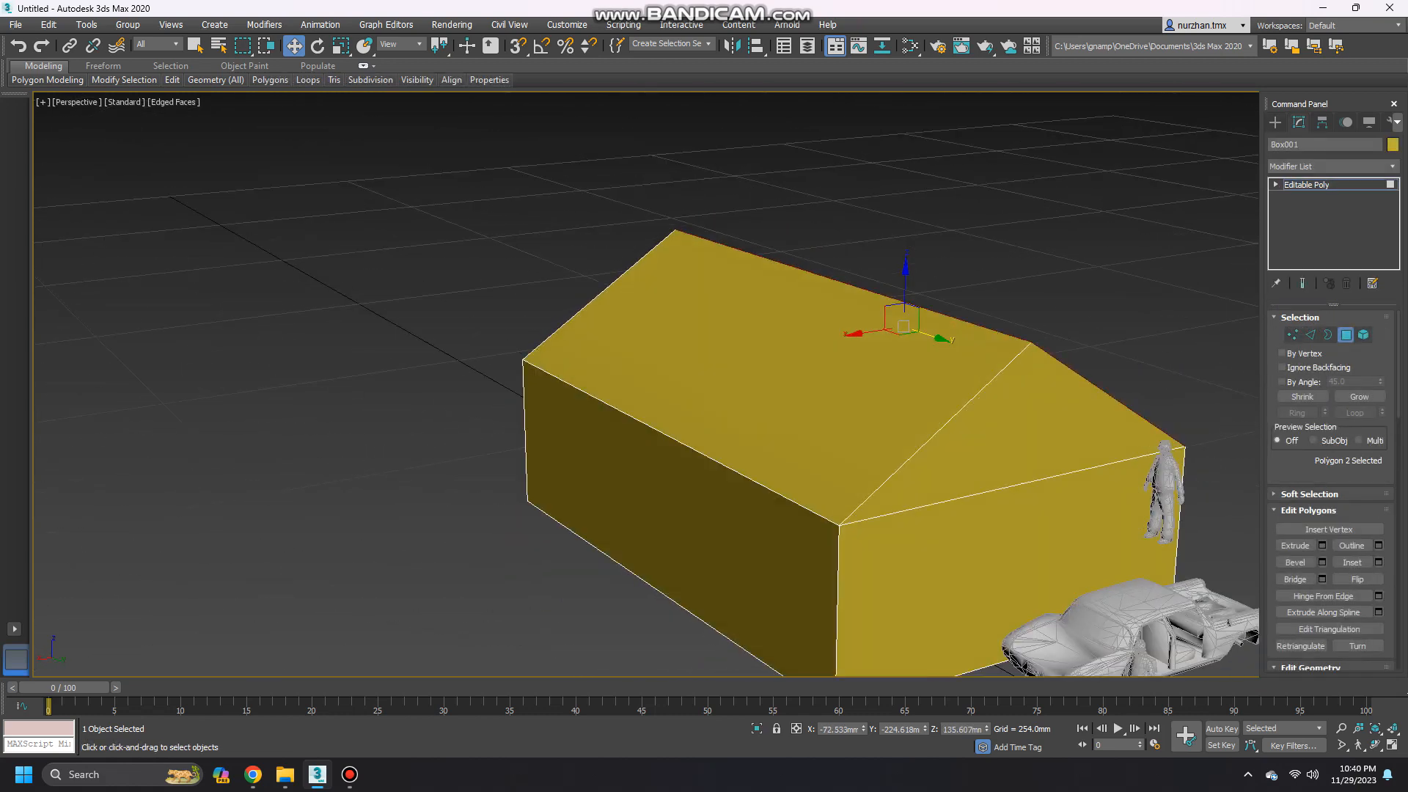
{"action": "left_click", "coordinate": [866, 407], "text": "ctrl"}
{"action": "scroll", "coordinate": [873, 411], "scroll_direction": "up", "scroll_amount": 2}
{"action": "left_click", "coordinate": [1296, 545], "text": "shift"}
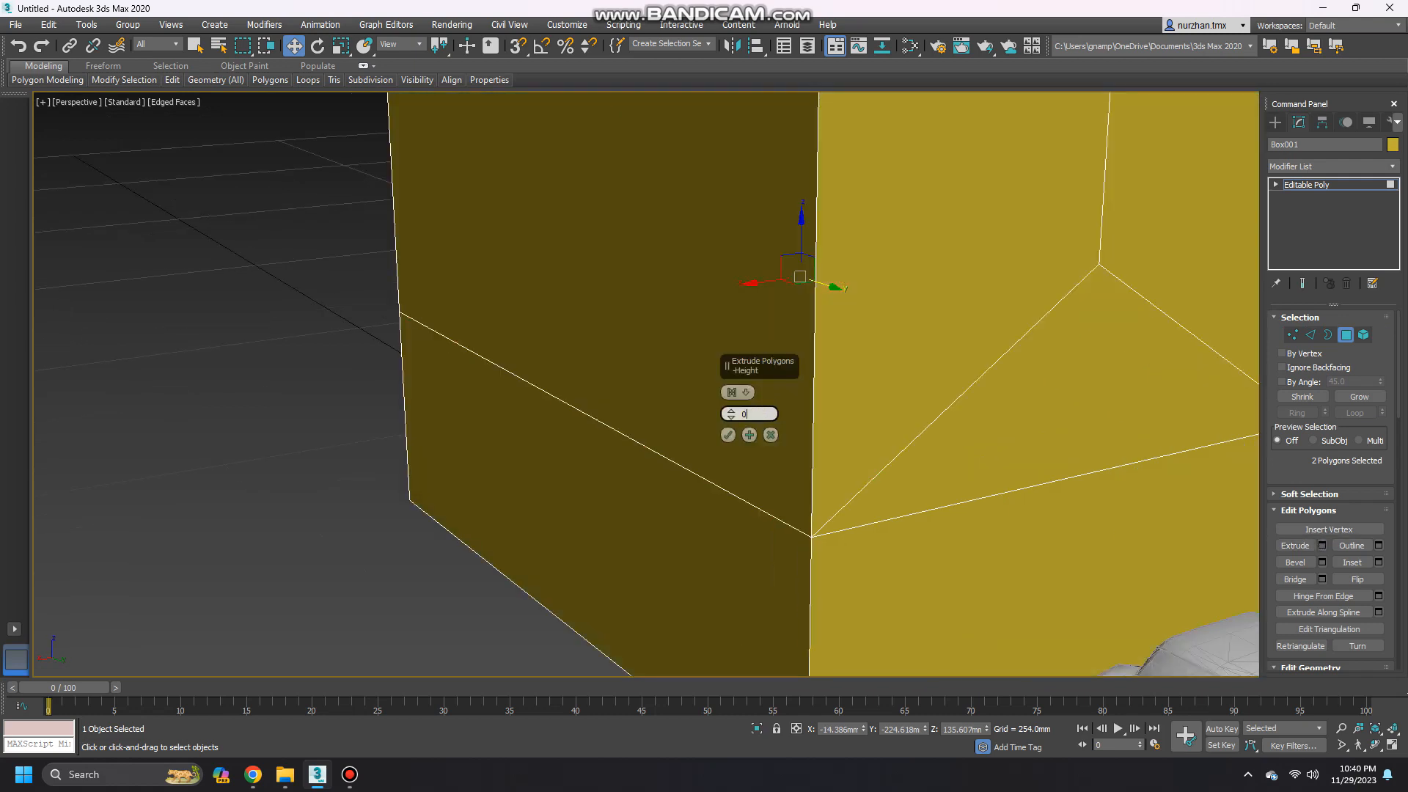
{"action": "key", "text": "Return"}
{"action": "middle_click_drag", "start_coordinate": [755, 416], "coordinate": [686, 402], "text": "alt"}
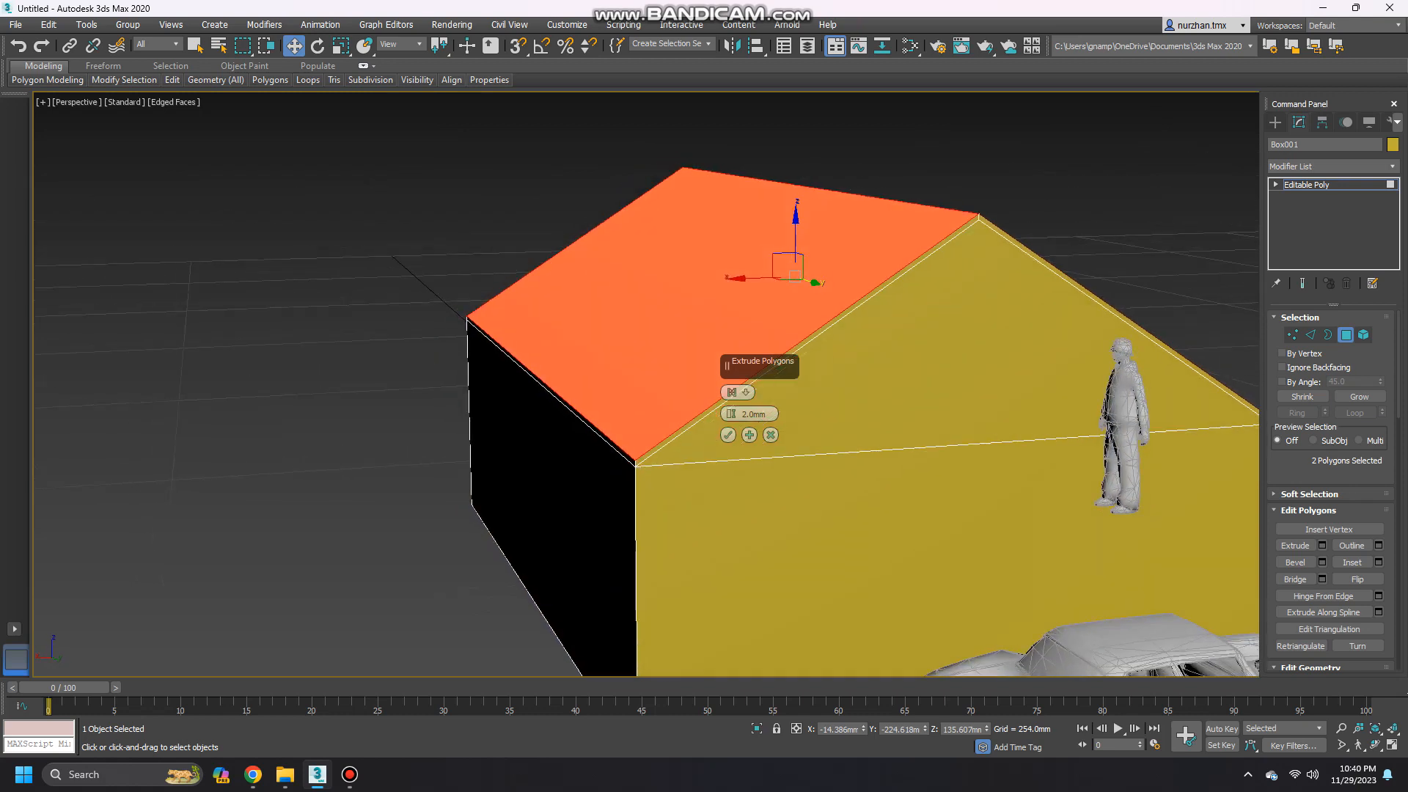
{"action": "left_click", "coordinate": [765, 415]}
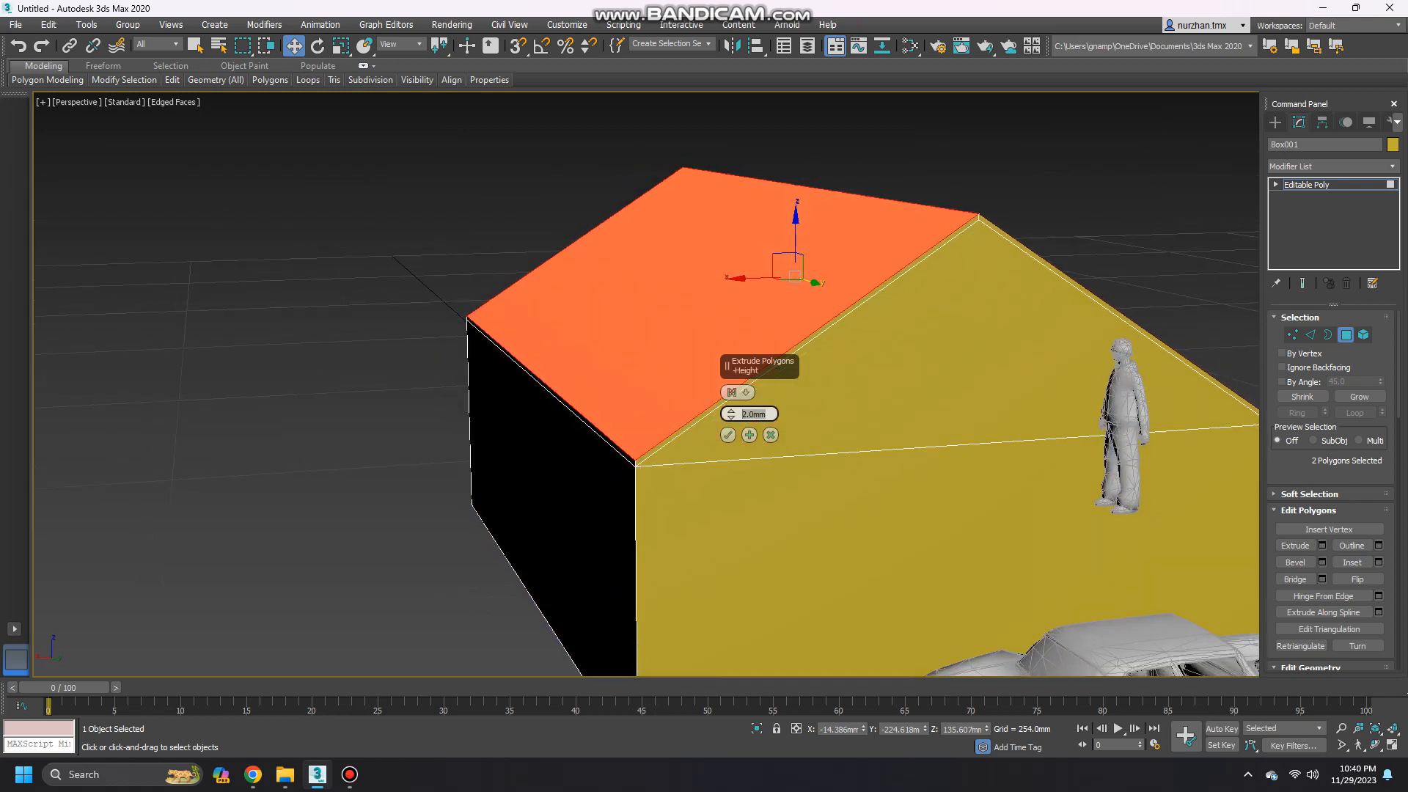
{"action": "key", "text": "Return"}
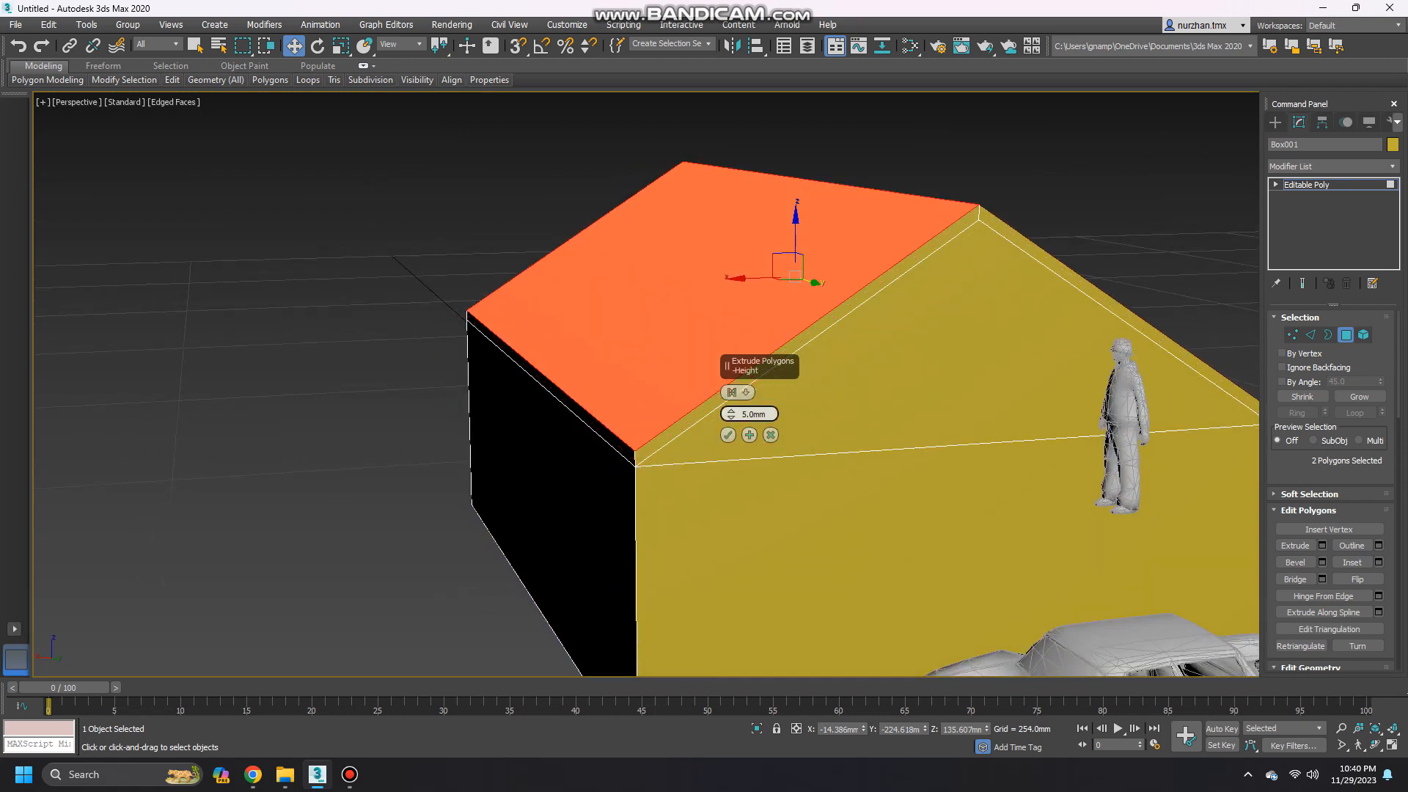
{"action": "key", "text": "Return"}
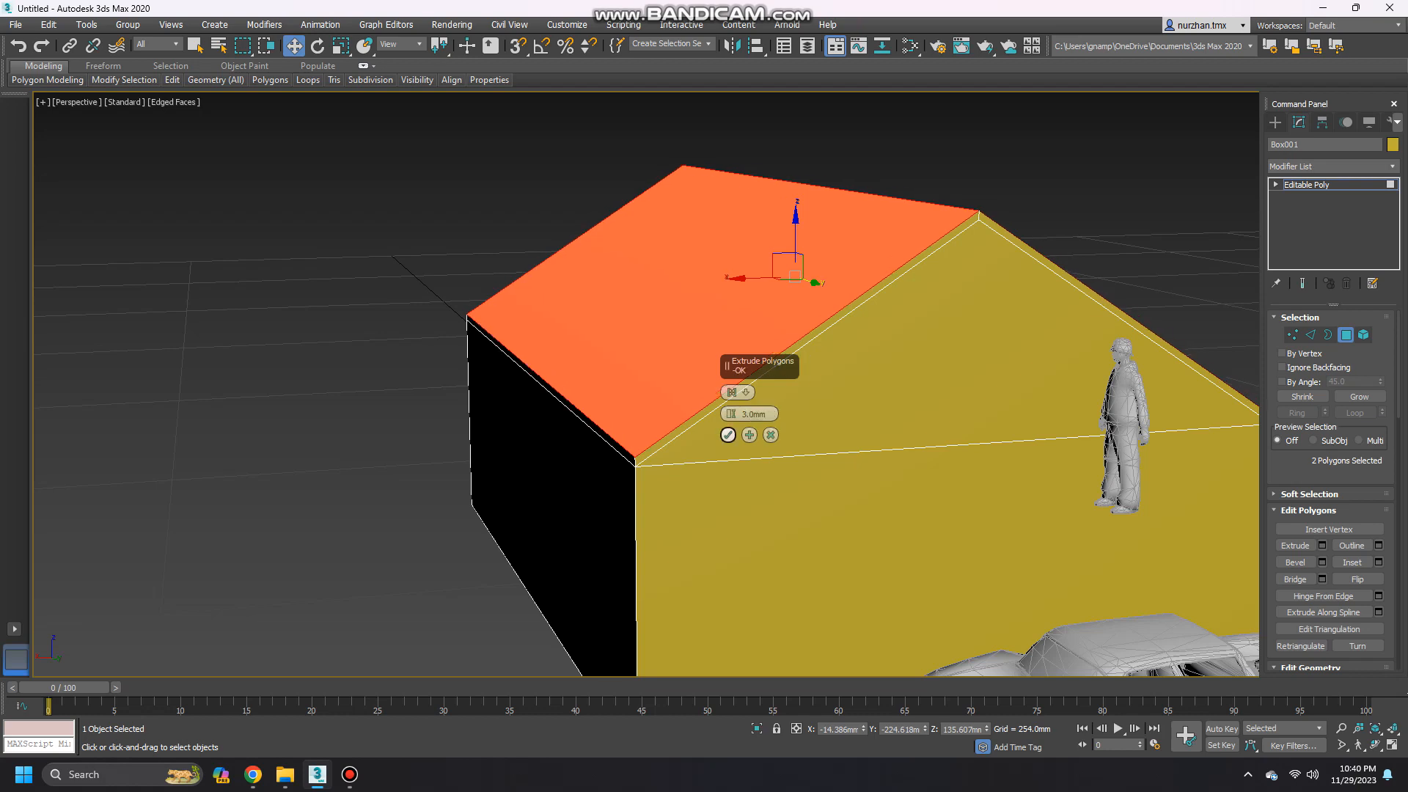
{"action": "left_click", "coordinate": [727, 435]}
Select only the six narrow rim faces of the roof slab, along both eaves and both gable ends.
{"action": "middle_click_drag", "start_coordinate": [727, 435], "coordinate": [555, 433], "text": "alt"}
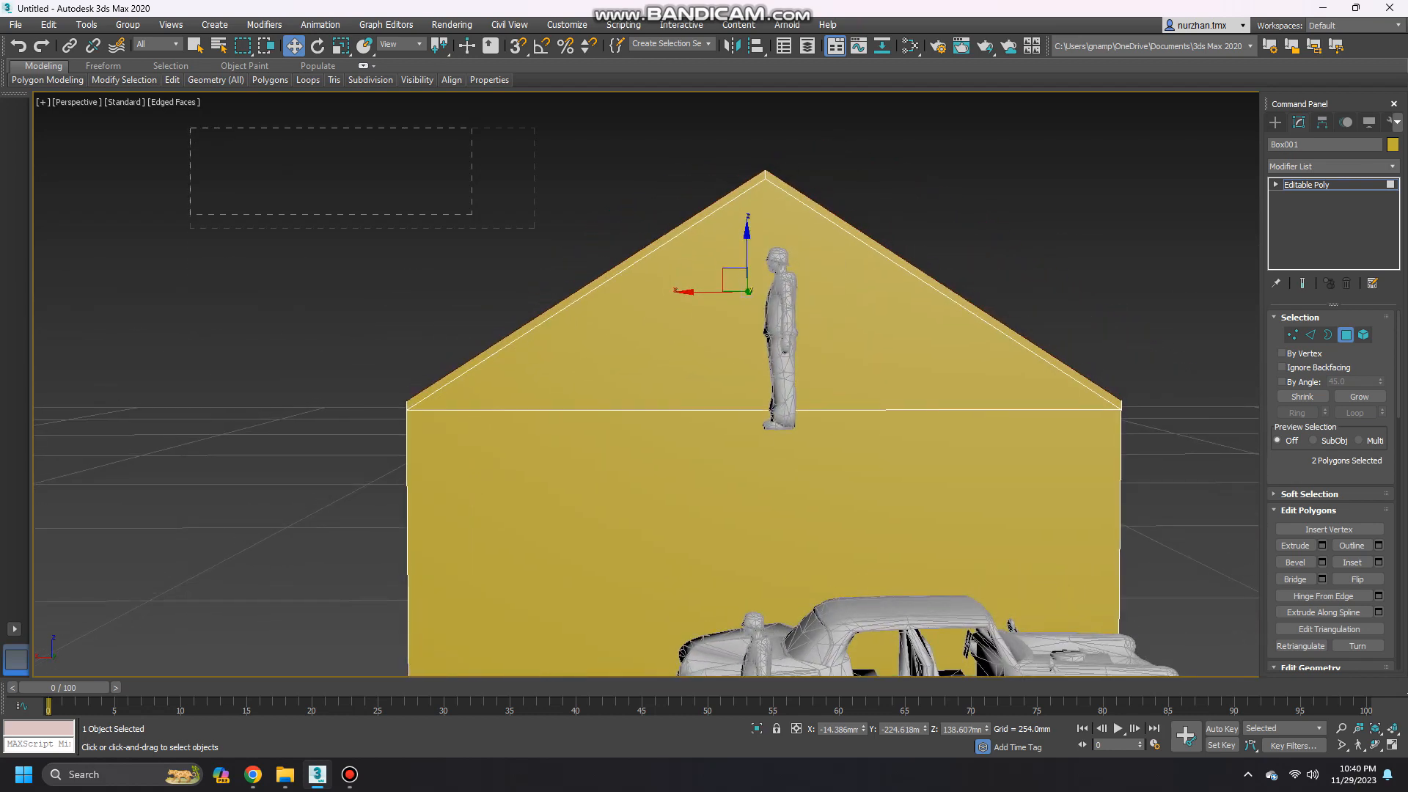
{"action": "key", "text": "ctrl+a"}
{"action": "left_click_drag", "start_coordinate": [1149, 603], "coordinate": [1149, 603], "text": "alt"}
{"action": "left_click_drag", "start_coordinate": [822, 352], "coordinate": [704, 389], "text": "alt"}
{"action": "middle_click_drag", "start_coordinate": [704, 389], "coordinate": [639, 433], "text": "alt"}
{"action": "left_click", "coordinate": [880, 440], "text": "alt"}
{"action": "left_click", "coordinate": [734, 411], "text": "alt"}
{"action": "mouse_move", "coordinate": [734, 410]}
{"action": "middle_mouse_down", "text": "alt"}
{"action": "mouse_move", "coordinate": [396, 408]}
{"action": "mouse_move", "coordinate": [741, 409]}
{"action": "middle_mouse_up", "text": "alt"}
Preview extruding the selected roof rim faces 4 mm with the Local Normal type.
{"action": "left_click", "coordinate": [1323, 546]}
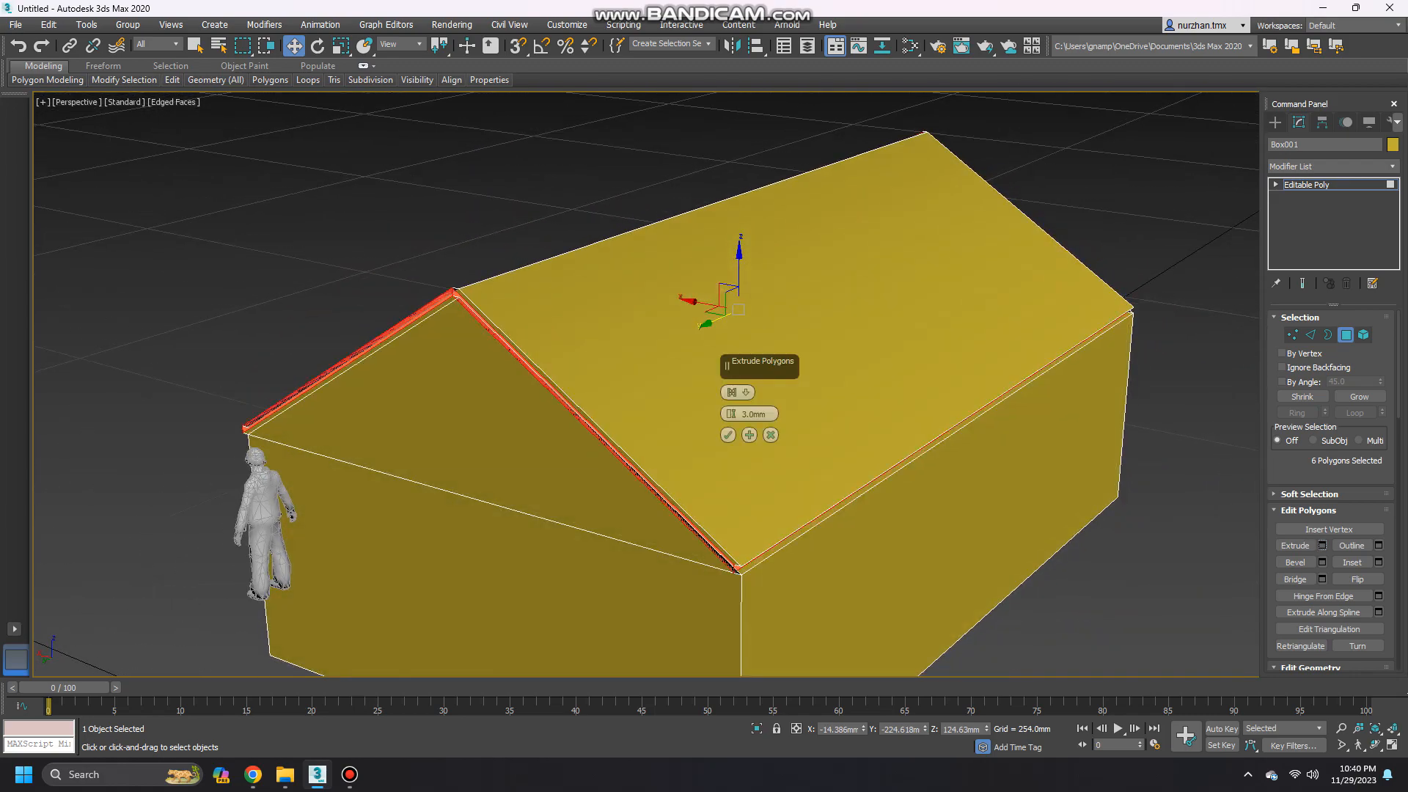
{"action": "left_click", "coordinate": [746, 392]}
{"action": "left_click", "coordinate": [788, 421]}
{"action": "middle_click_drag", "start_coordinate": [762, 433], "coordinate": [590, 473], "text": "alt"}
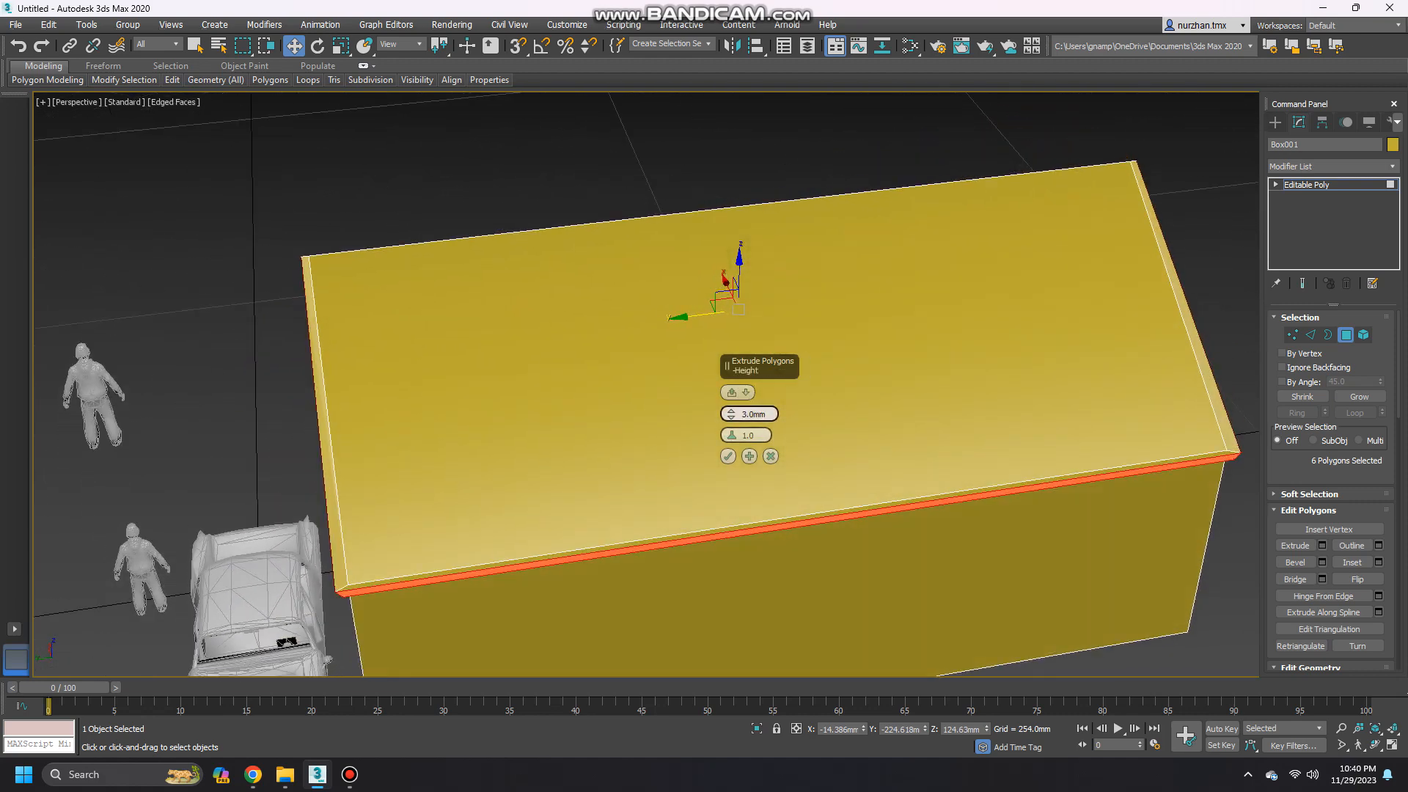
{"action": "key", "text": "Return"}
{"action": "middle_click_drag", "start_coordinate": [748, 422], "coordinate": [909, 374], "text": "alt"}
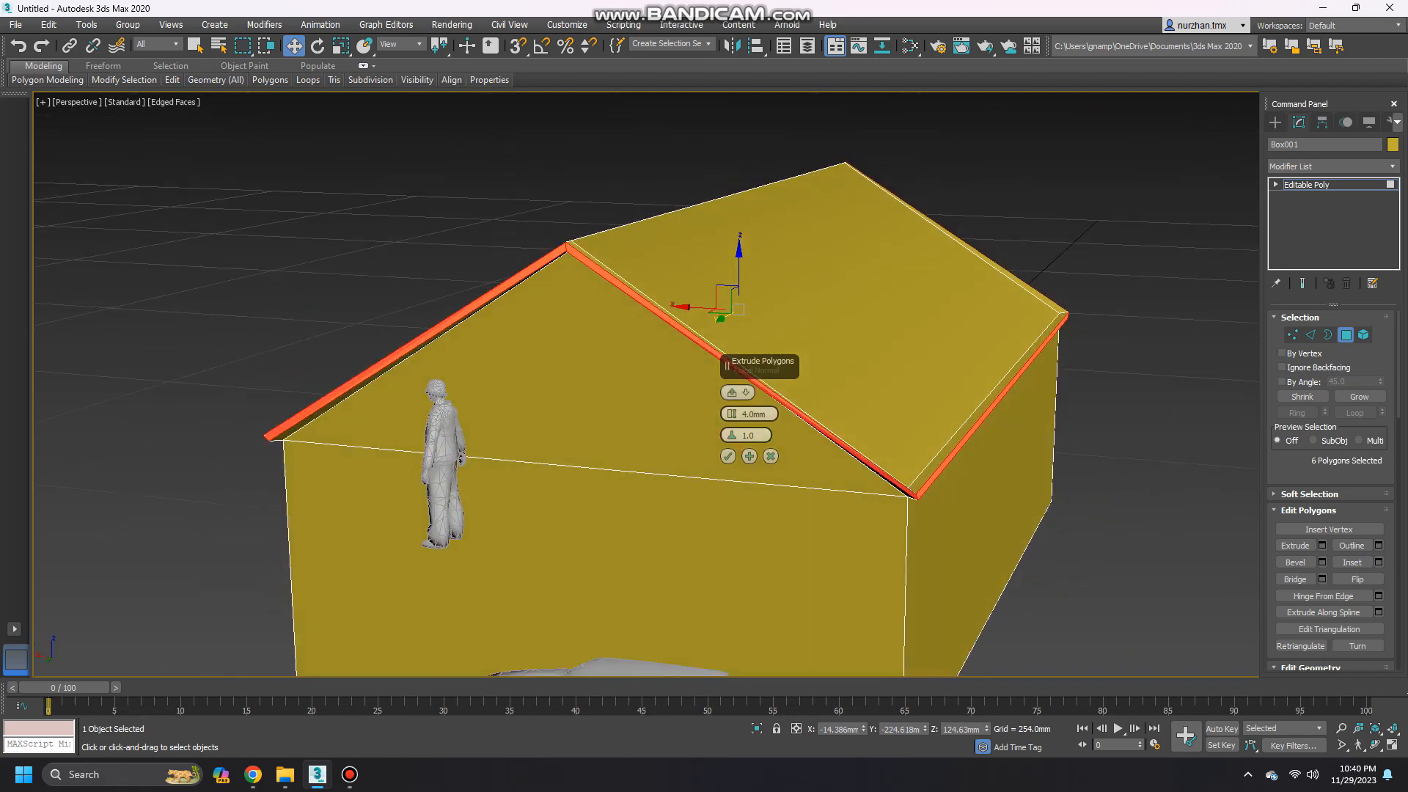
Compare the extrusion types and apply the 4 mm rim extrusion so the eave and gable faces move out separately.
{"action": "left_click", "coordinate": [746, 393]}
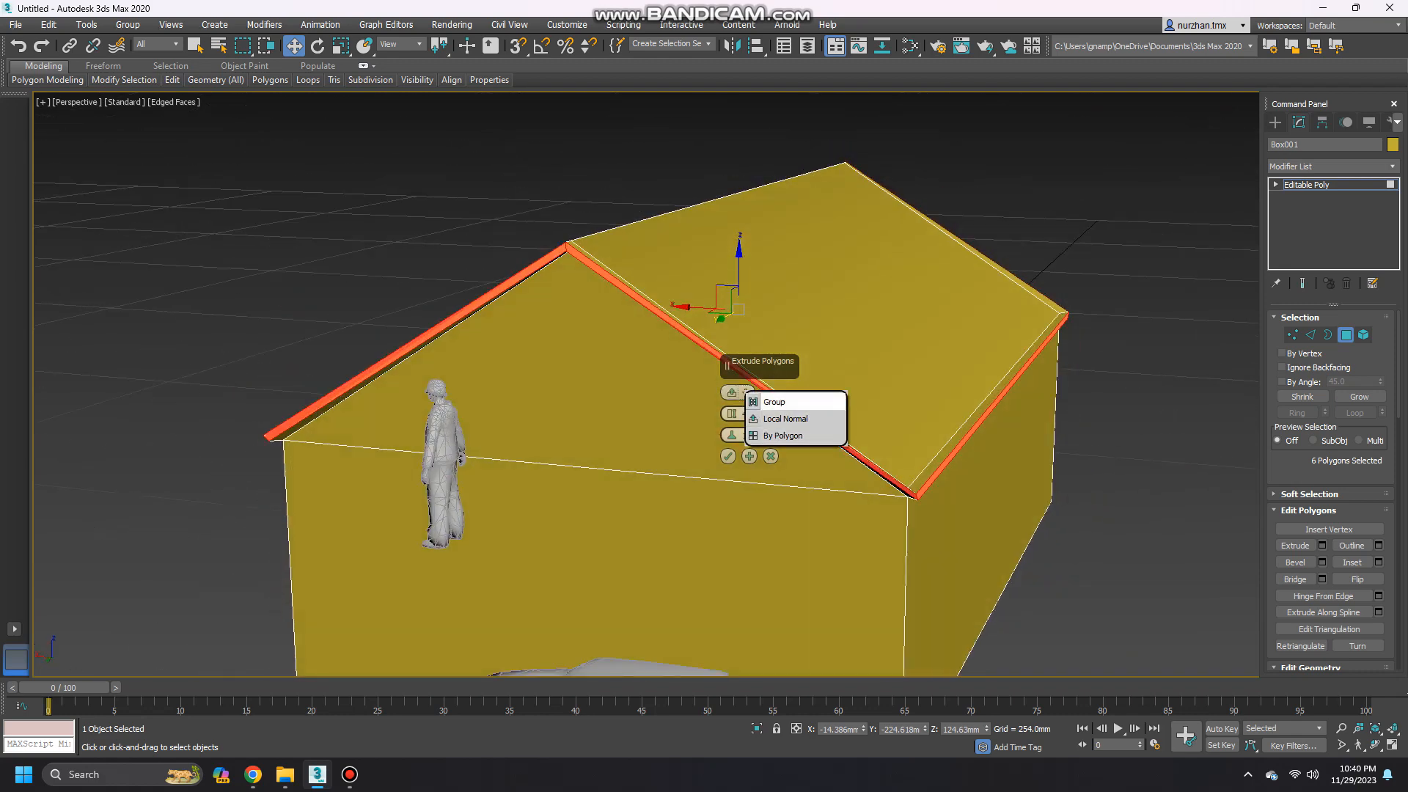
{"action": "left_click", "coordinate": [764, 405]}
{"action": "middle_click_drag", "start_coordinate": [763, 426], "coordinate": [660, 469], "text": "alt"}
{"action": "left_click", "coordinate": [747, 392]}
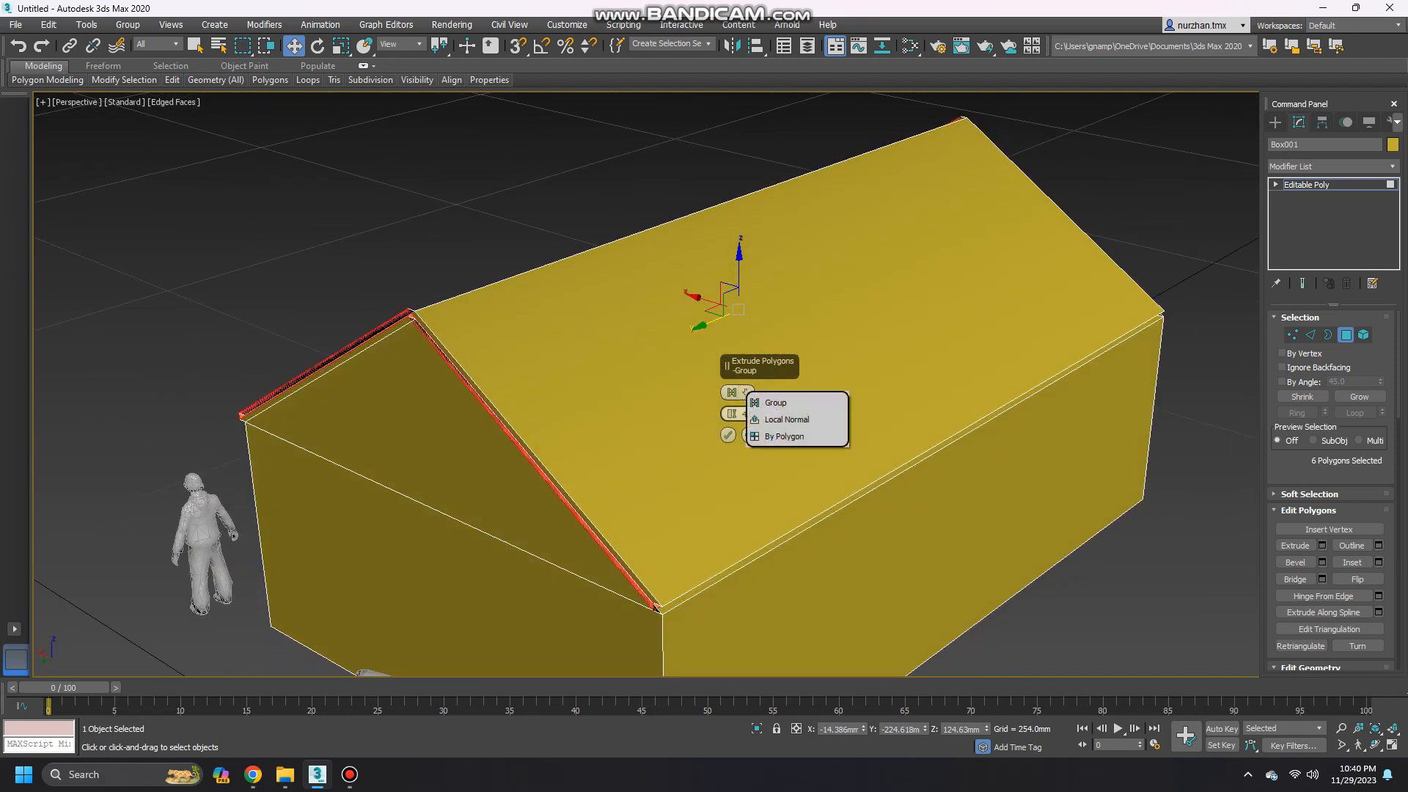
{"action": "left_click", "coordinate": [770, 419]}
{"action": "middle_click_drag", "start_coordinate": [767, 440], "coordinate": [814, 402], "text": "alt"}
{"action": "middle_click_drag", "start_coordinate": [770, 455], "coordinate": [653, 404], "text": "alt"}
{"action": "middle_click_drag", "start_coordinate": [653, 404], "coordinate": [725, 496]}
{"action": "middle_click_drag", "start_coordinate": [741, 392], "coordinate": [726, 440], "text": "alt"}
{"action": "left_click", "coordinate": [731, 393]}
{"action": "left_click", "coordinate": [766, 401]}
{"action": "middle_click_drag", "start_coordinate": [587, 440], "coordinate": [763, 359], "text": "alt"}
{"action": "left_click", "coordinate": [728, 435]}
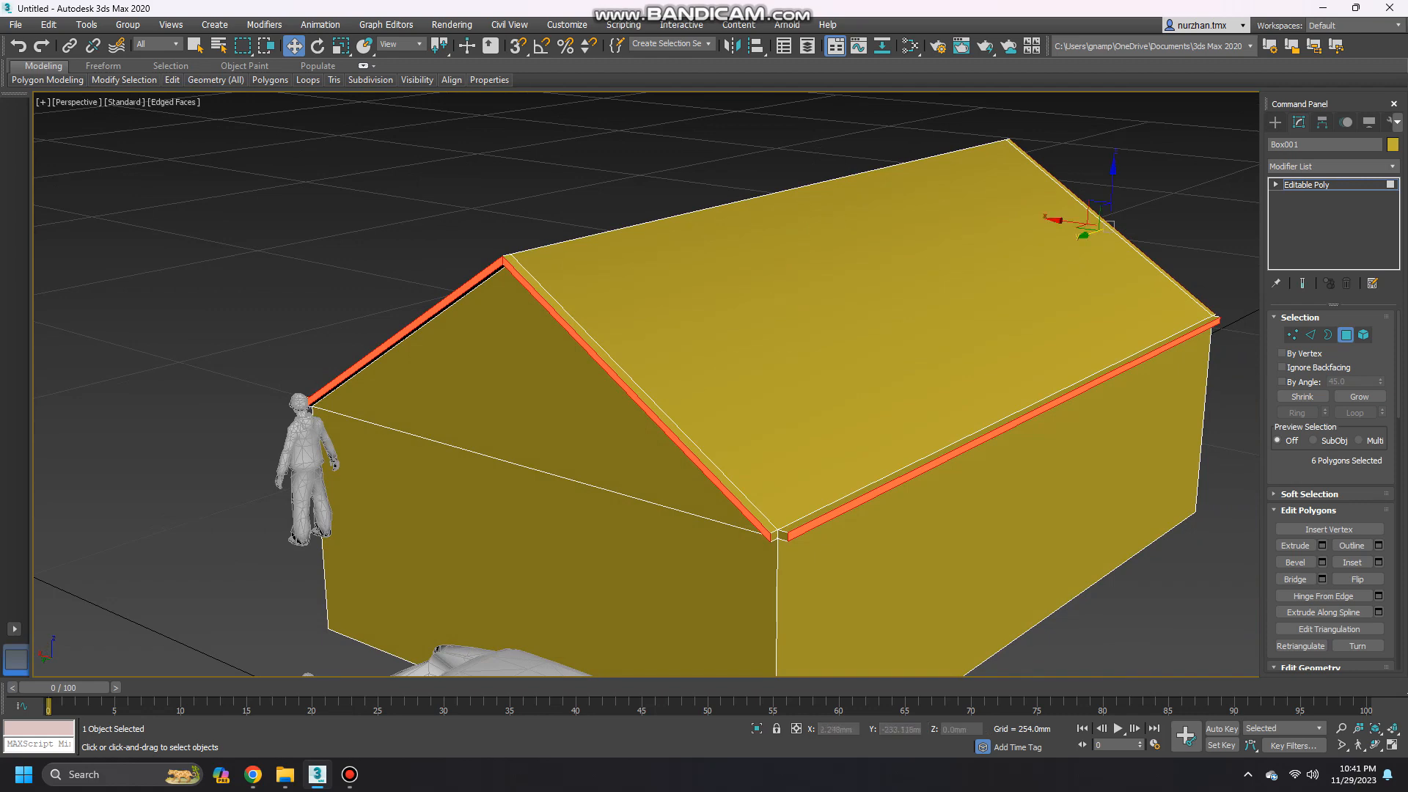
Delete the small end faces of the overhang strips inside the notches at all four roof corners.
{"action": "scroll", "coordinate": [776, 534], "scroll_direction": "up", "scroll_amount": 10}
{"action": "left_click", "coordinate": [779, 536]}
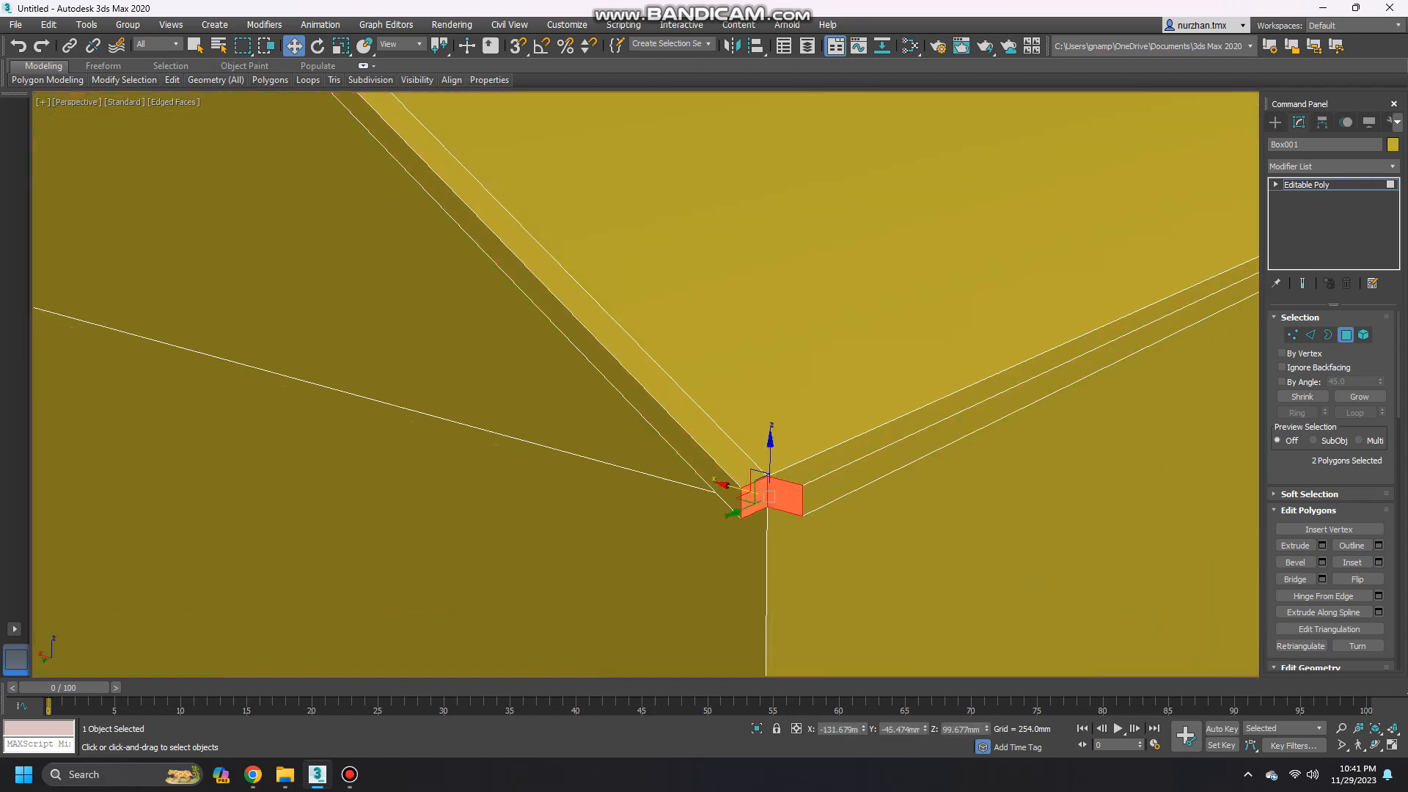
{"action": "scroll", "coordinate": [622, 488], "scroll_direction": "down", "scroll_amount": 9}
{"action": "middle_click_drag", "start_coordinate": [622, 488], "coordinate": [763, 447], "text": "alt"}
{"action": "middle_click_drag", "start_coordinate": [763, 448], "coordinate": [1178, 336]}
{"action": "scroll", "coordinate": [433, 454], "scroll_direction": "up", "scroll_amount": 5}
{"action": "left_click", "coordinate": [509, 453], "text": "ctrl"}
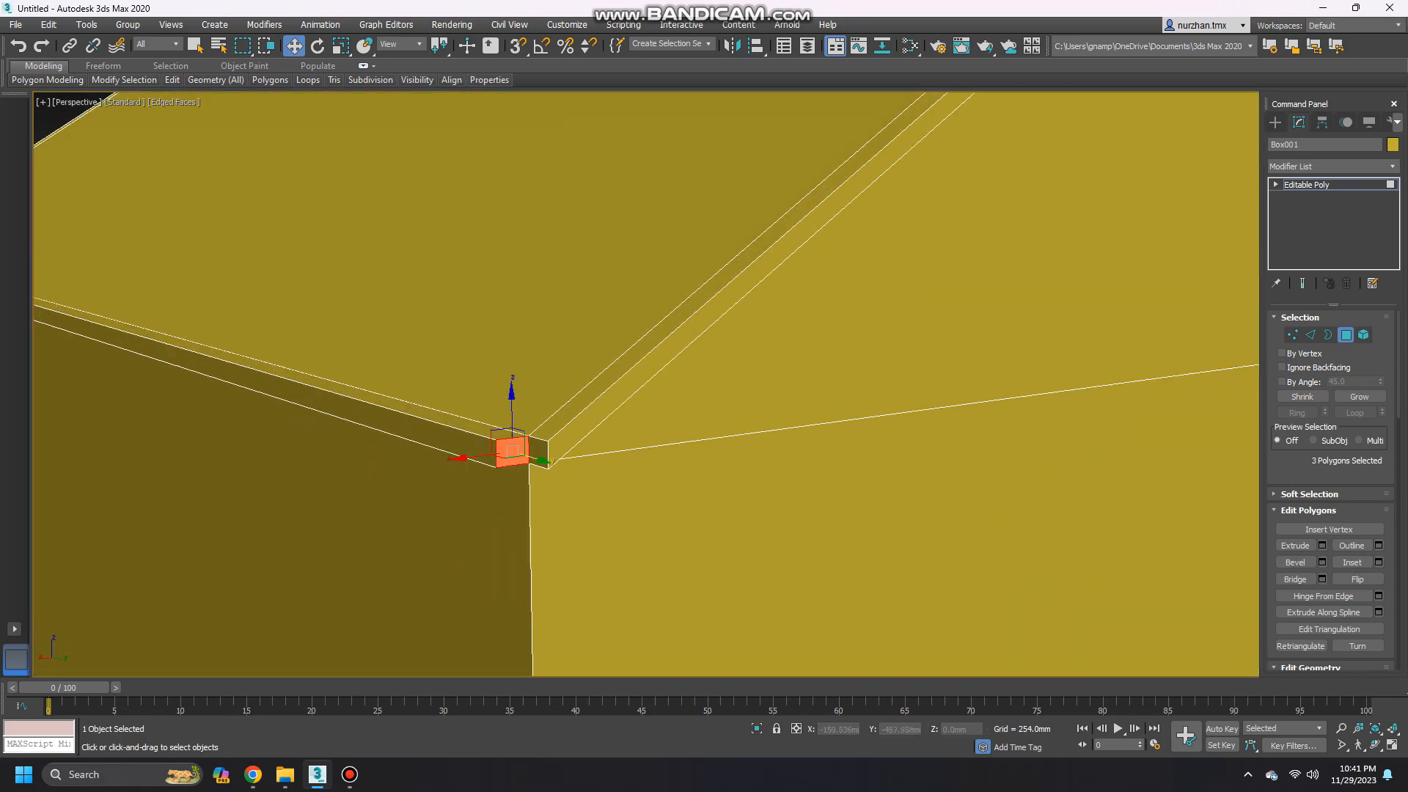
{"action": "left_click", "coordinate": [537, 451], "text": "ctrl"}
{"action": "scroll", "coordinate": [532, 455], "scroll_direction": "down", "scroll_amount": 6}
{"action": "middle_click_drag", "start_coordinate": [506, 465], "coordinate": [800, 473], "text": "alt"}
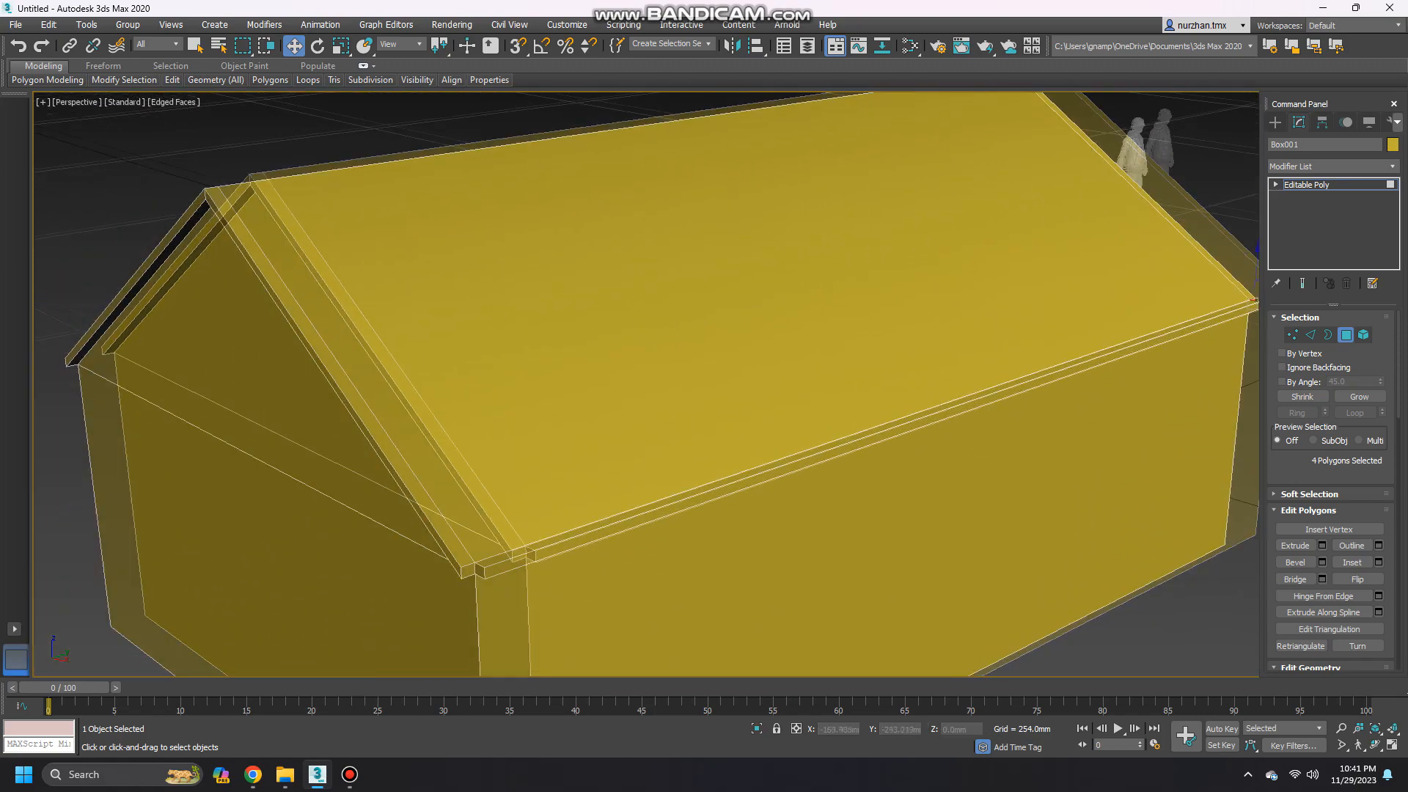
{"action": "scroll", "coordinate": [521, 550], "scroll_direction": "up", "scroll_amount": 4}
{"action": "left_click", "coordinate": [522, 561], "text": "ctrl"}
{"action": "left_click", "coordinate": [541, 560], "text": "ctrl"}
{"action": "scroll", "coordinate": [528, 558], "scroll_direction": "down", "scroll_amount": 6}
{"action": "scroll", "coordinate": [528, 558], "scroll_direction": "up", "scroll_amount": 2}
{"action": "scroll", "coordinate": [880, 514], "scroll_direction": "up", "scroll_amount": 5}
{"action": "left_click", "coordinate": [835, 449], "text": "ctrl"}
{"action": "key", "text": "Delete"}
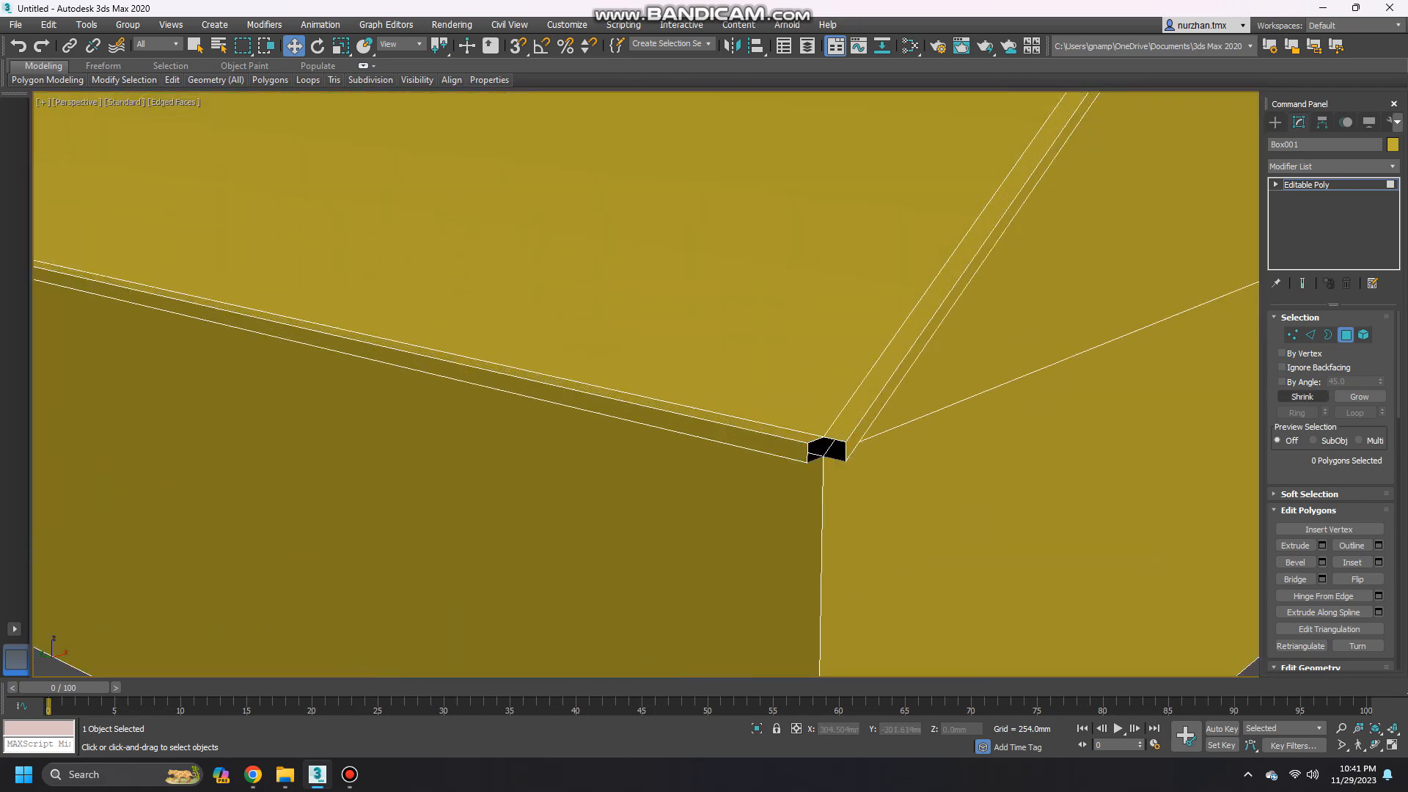
Align the eave overhang's two end vertices with the gable overhang at one corner away from the car, setting Y to -406.761 mm.
{"action": "left_click", "coordinate": [1292, 335]}
{"action": "middle_click_drag", "start_coordinate": [660, 323], "coordinate": [521, 220], "text": "alt"}
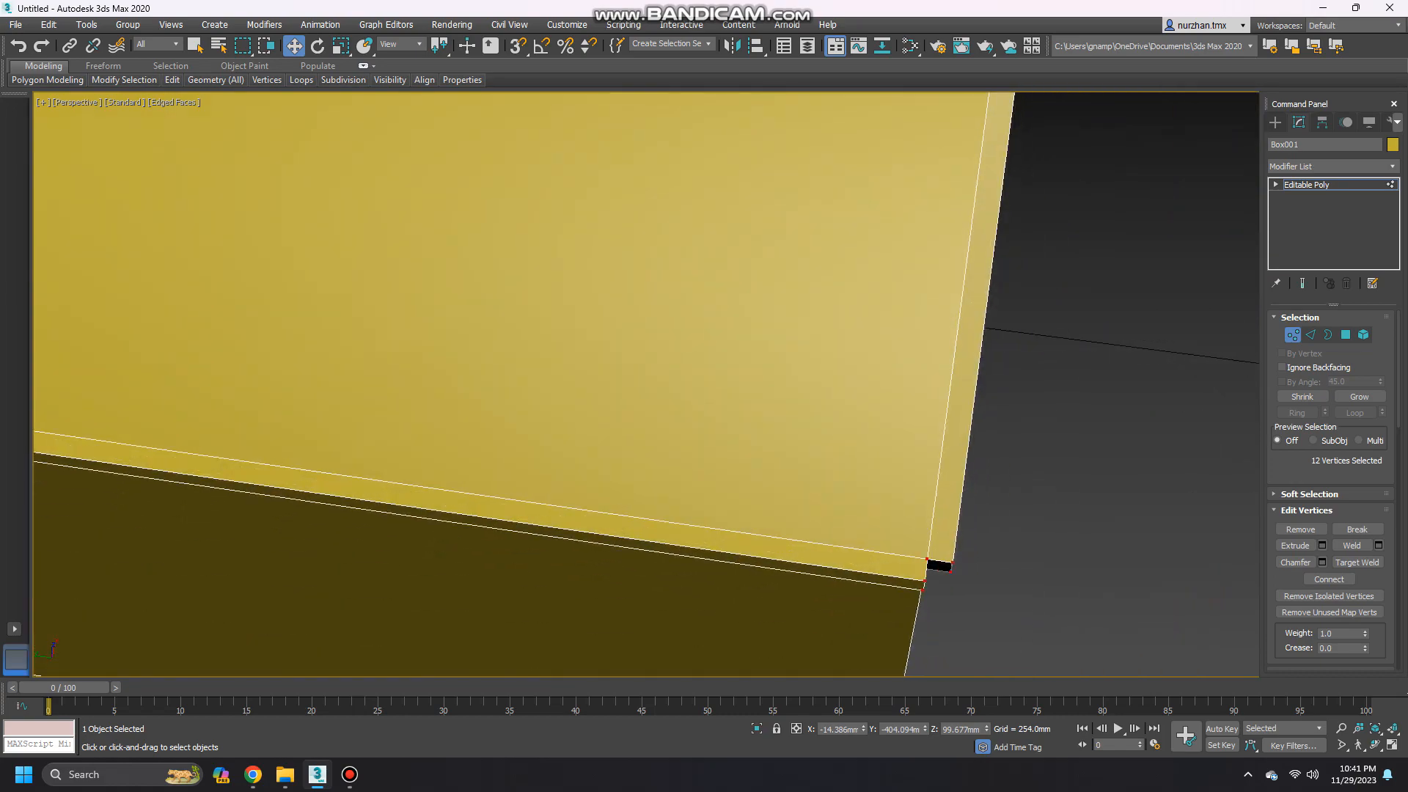
{"action": "left_click_drag", "start_coordinate": [906, 574], "coordinate": [944, 606]}
{"action": "middle_click_drag", "start_coordinate": [931, 587], "coordinate": [873, 454], "text": "alt"}
{"action": "key", "text": "z"}
{"action": "scroll", "coordinate": [924, 587], "scroll_direction": "down", "scroll_amount": 8}
{"action": "left_click", "coordinate": [937, 564]}
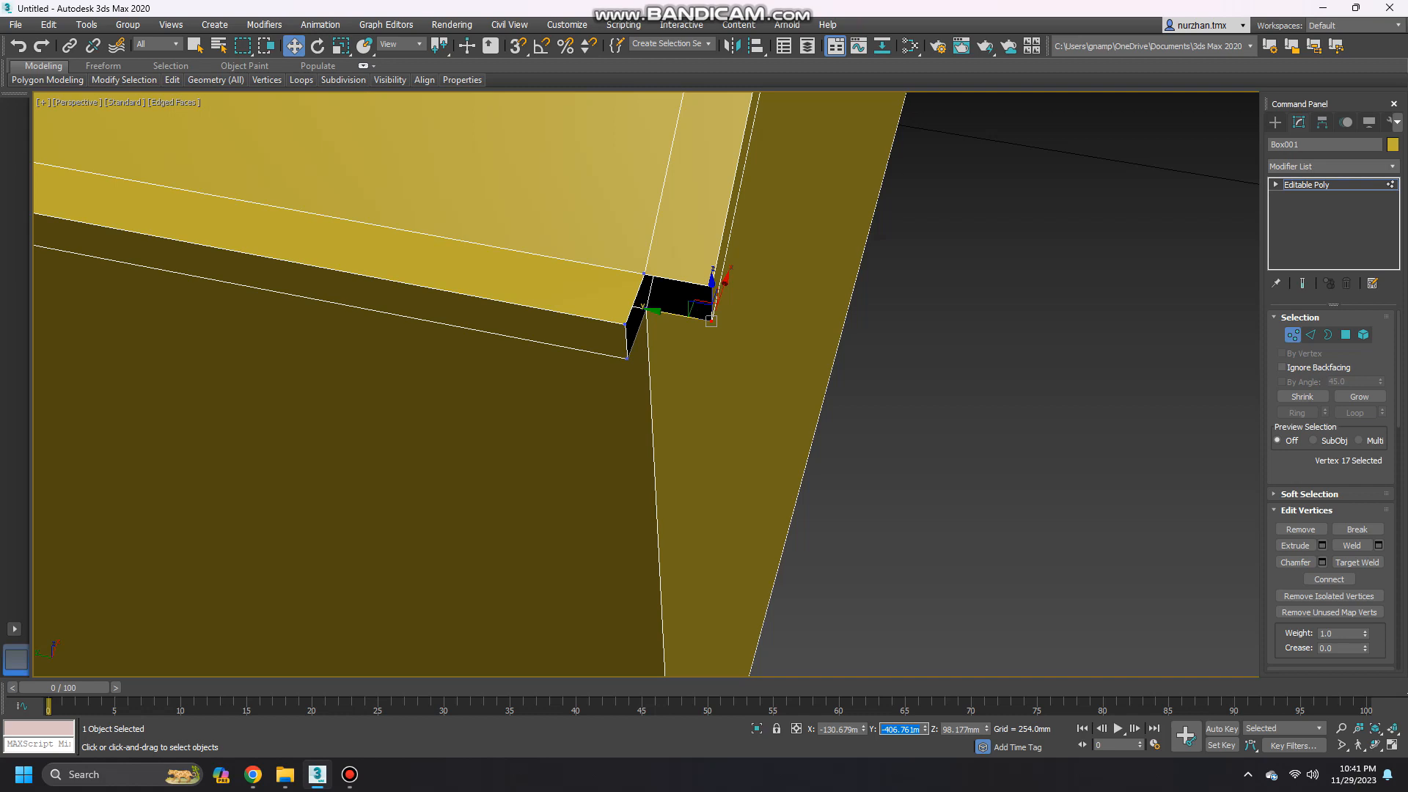
{"action": "left_click", "coordinate": [627, 358]}
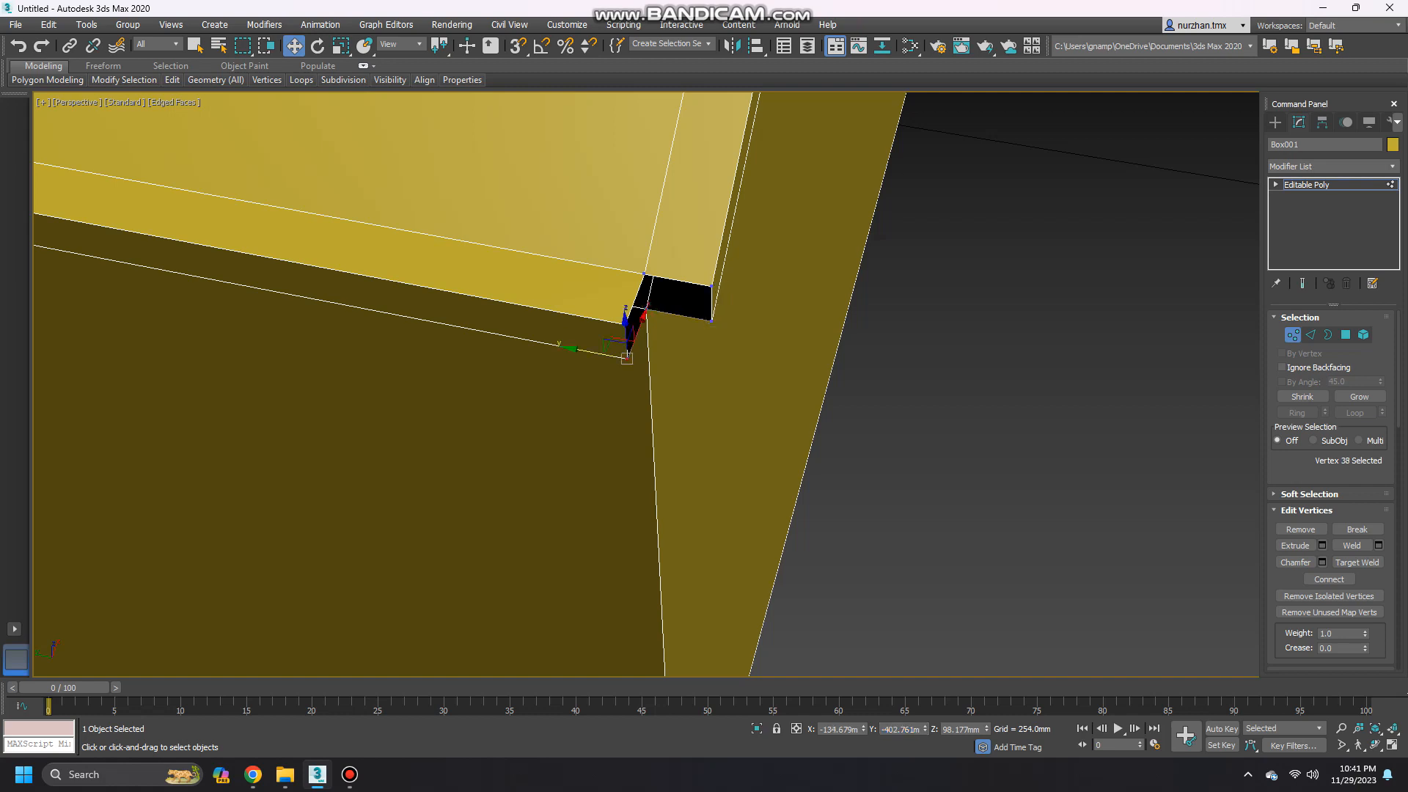
{"action": "left_click", "coordinate": [626, 341], "text": "ctrl"}
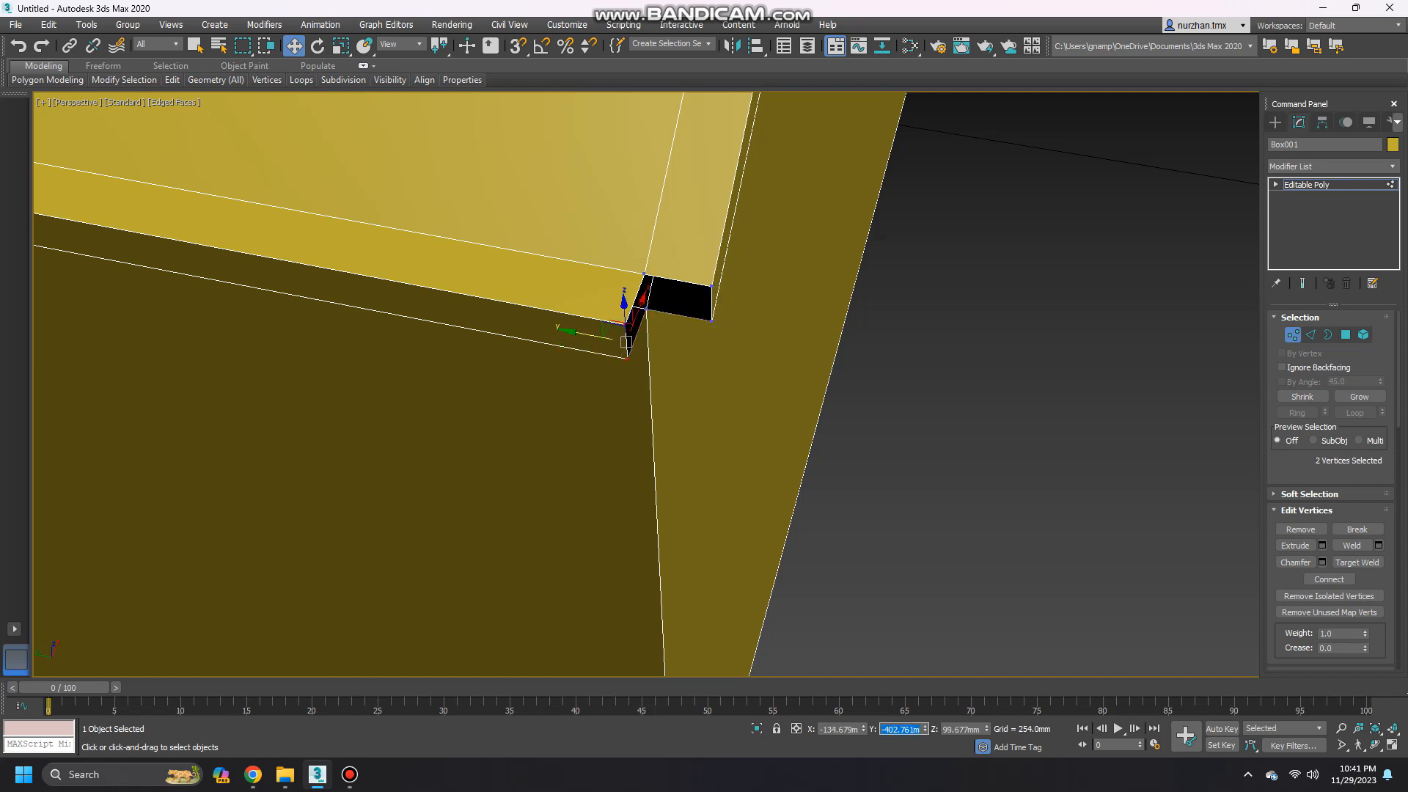
{"action": "type", "text": "-406.761mm"}
{"action": "key", "text": "Return"}
Set the Y position of the opposite eave overhang's two end vertices on the same gable end to -406.761 mm.
{"action": "scroll", "coordinate": [938, 499], "scroll_direction": "down", "scroll_amount": 8}
{"action": "middle_click_drag", "start_coordinate": [939, 499], "coordinate": [683, 484], "text": "alt"}
{"action": "middle_click_drag", "start_coordinate": [927, 480], "coordinate": [664, 298]}
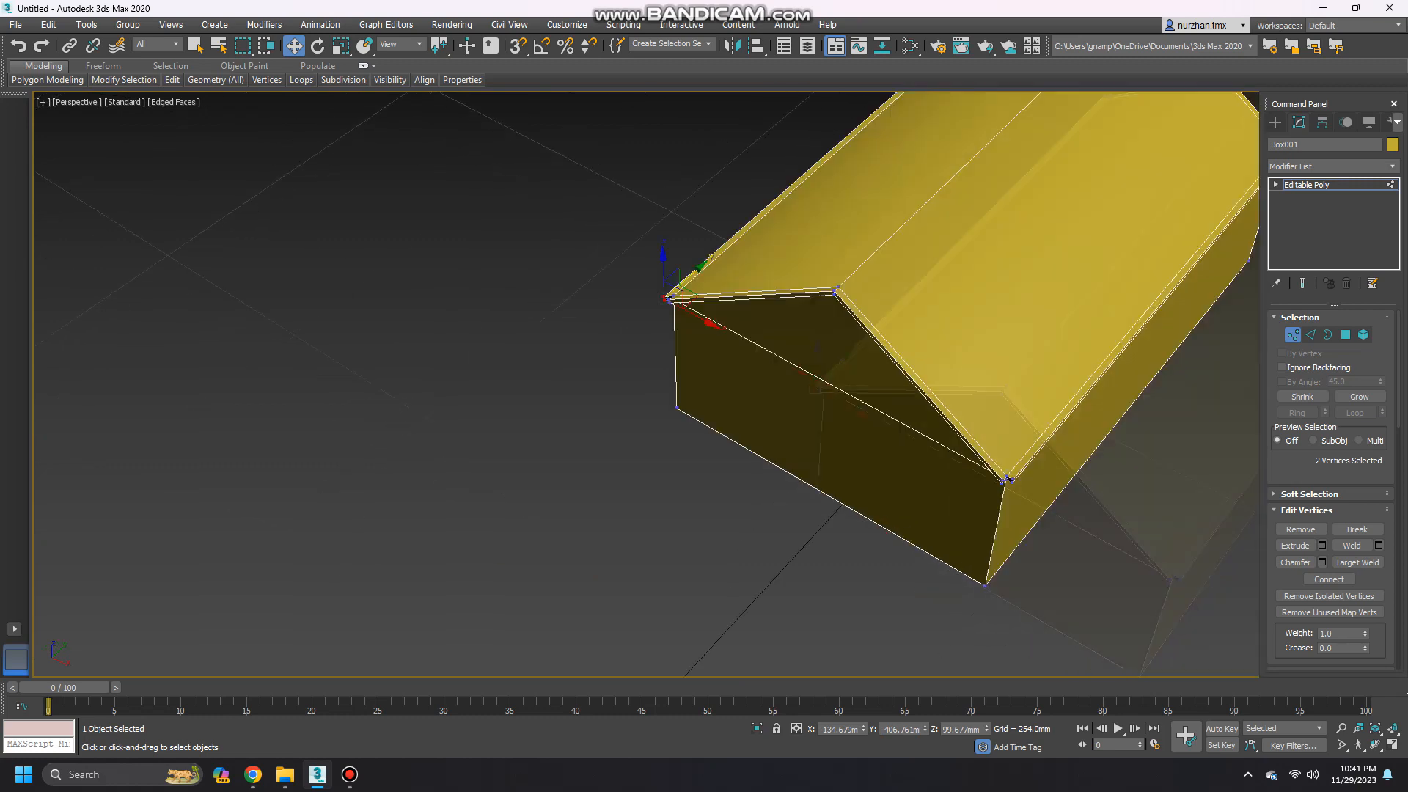
{"action": "middle_click_drag", "start_coordinate": [1017, 453], "coordinate": [711, 349]}
{"action": "scroll", "coordinate": [711, 349], "scroll_direction": "up", "scroll_amount": 6}
{"action": "left_click", "coordinate": [709, 445]}
{"action": "left_click", "coordinate": [698, 437]}
{"action": "left_click", "coordinate": [699, 448], "text": "ctrl"}
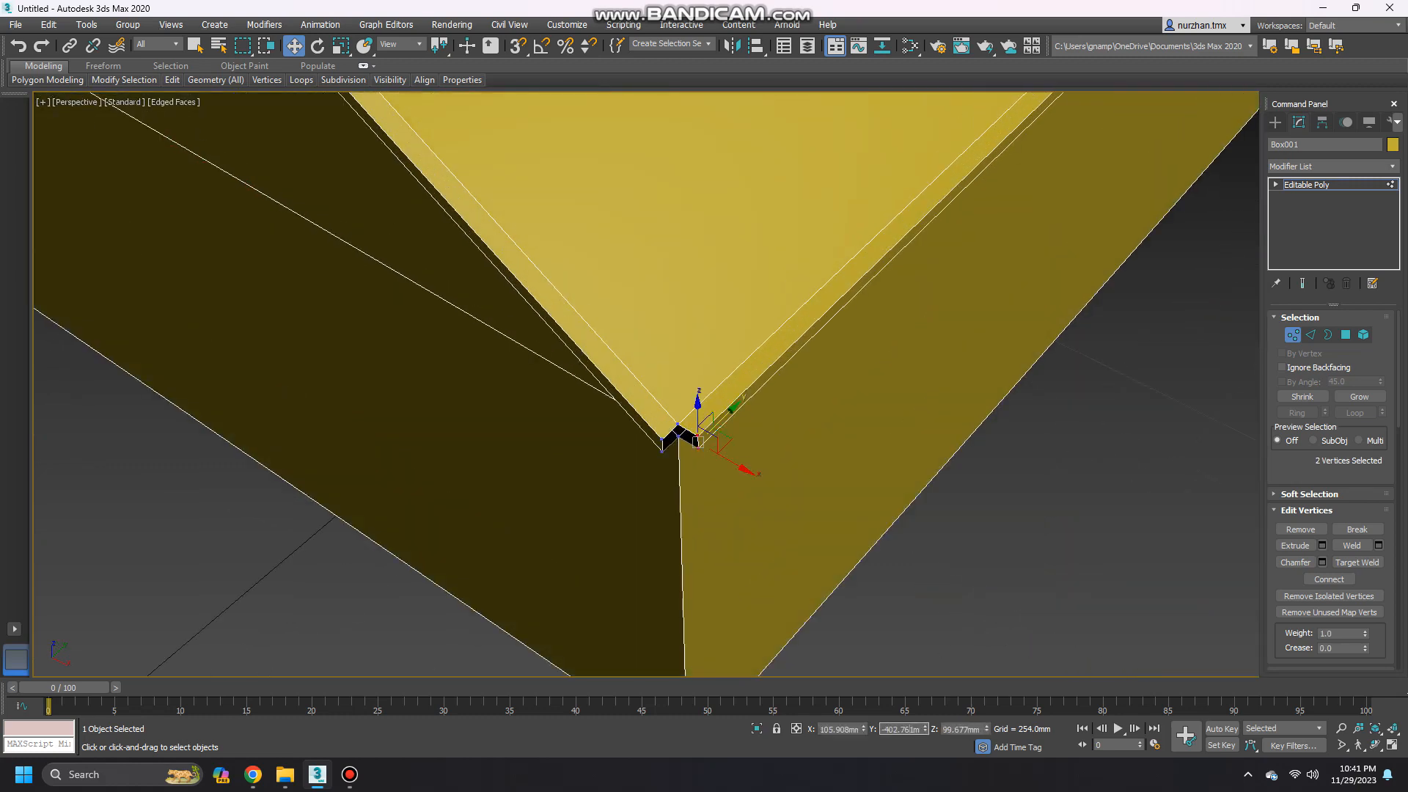
{"action": "type", "text": "-406.761mm"}
{"action": "key", "text": "Return"}
Set the Y position of that eave overhang's two end vertices at the car-side gable to -42.474 mm.
{"action": "scroll", "coordinate": [902, 515], "scroll_direction": "down", "scroll_amount": 9}
{"action": "middle_click_drag", "start_coordinate": [902, 515], "coordinate": [734, 506], "text": "alt"}
{"action": "middle_click_drag", "start_coordinate": [954, 543], "coordinate": [734, 445]}
{"action": "scroll", "coordinate": [1016, 513], "scroll_direction": "up", "scroll_amount": 3}
{"action": "scroll", "coordinate": [954, 490], "scroll_direction": "up", "scroll_amount": 6}
{"action": "left_click", "coordinate": [970, 491]}
{"action": "middle_click_drag", "start_coordinate": [971, 494], "coordinate": [952, 489]}
{"action": "left_click", "coordinate": [896, 503]}
{"action": "left_click", "coordinate": [894, 525], "text": "ctrl"}
{"action": "double_click", "coordinate": [906, 729]}
{"action": "type", "text": "-42.474mm"}
{"action": "key", "text": "Return"}
Set the Y position of the remaining eave overhang's two end vertices at the car-side gable to -42.474 mm.
{"action": "scroll", "coordinate": [970, 510], "scroll_direction": "down", "scroll_amount": 5}
{"action": "middle_click_drag", "start_coordinate": [969, 510], "coordinate": [741, 587], "text": "alt"}
{"action": "scroll", "coordinate": [953, 598], "scroll_direction": "up", "scroll_amount": 3}
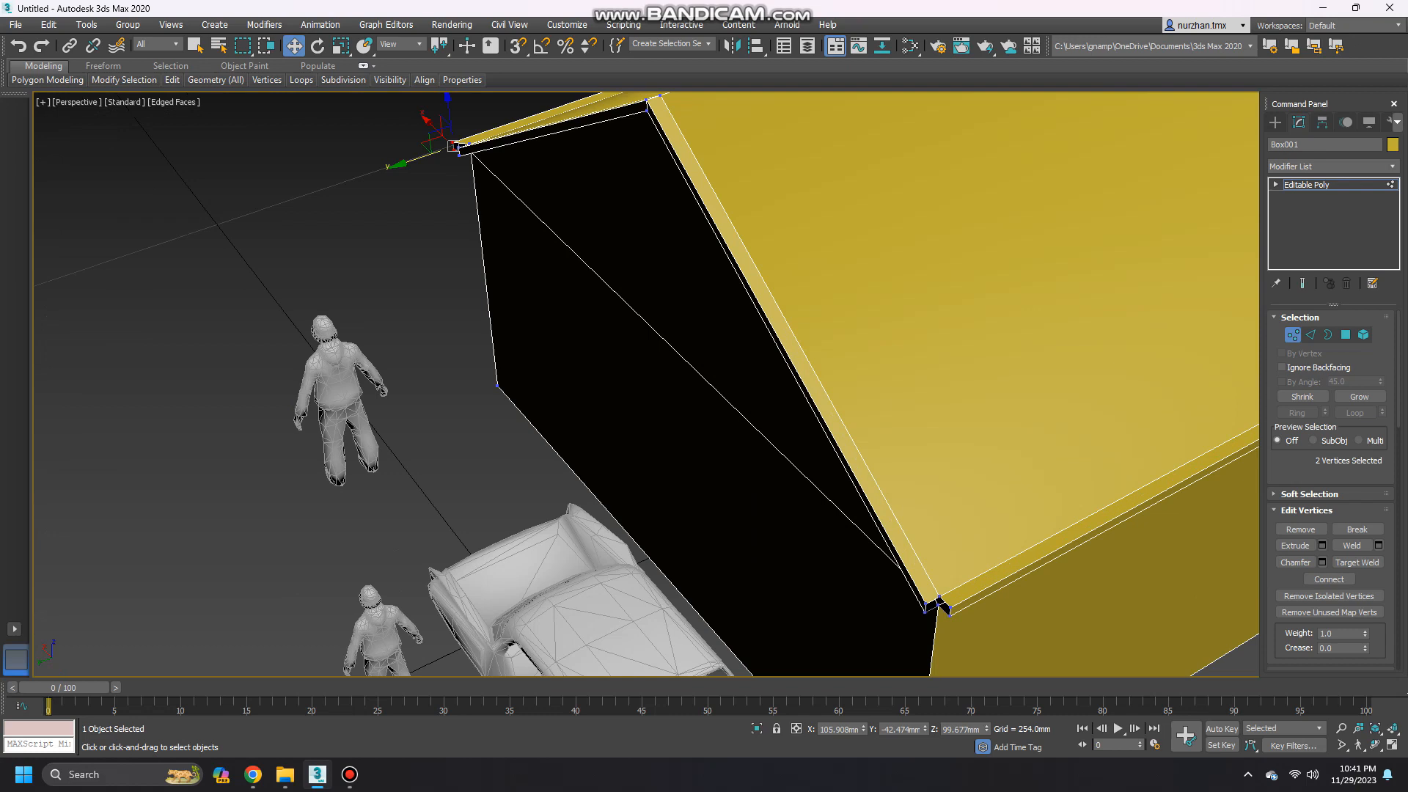
{"action": "left_click", "coordinate": [926, 604]}
{"action": "left_click", "coordinate": [925, 613], "text": "ctrl"}
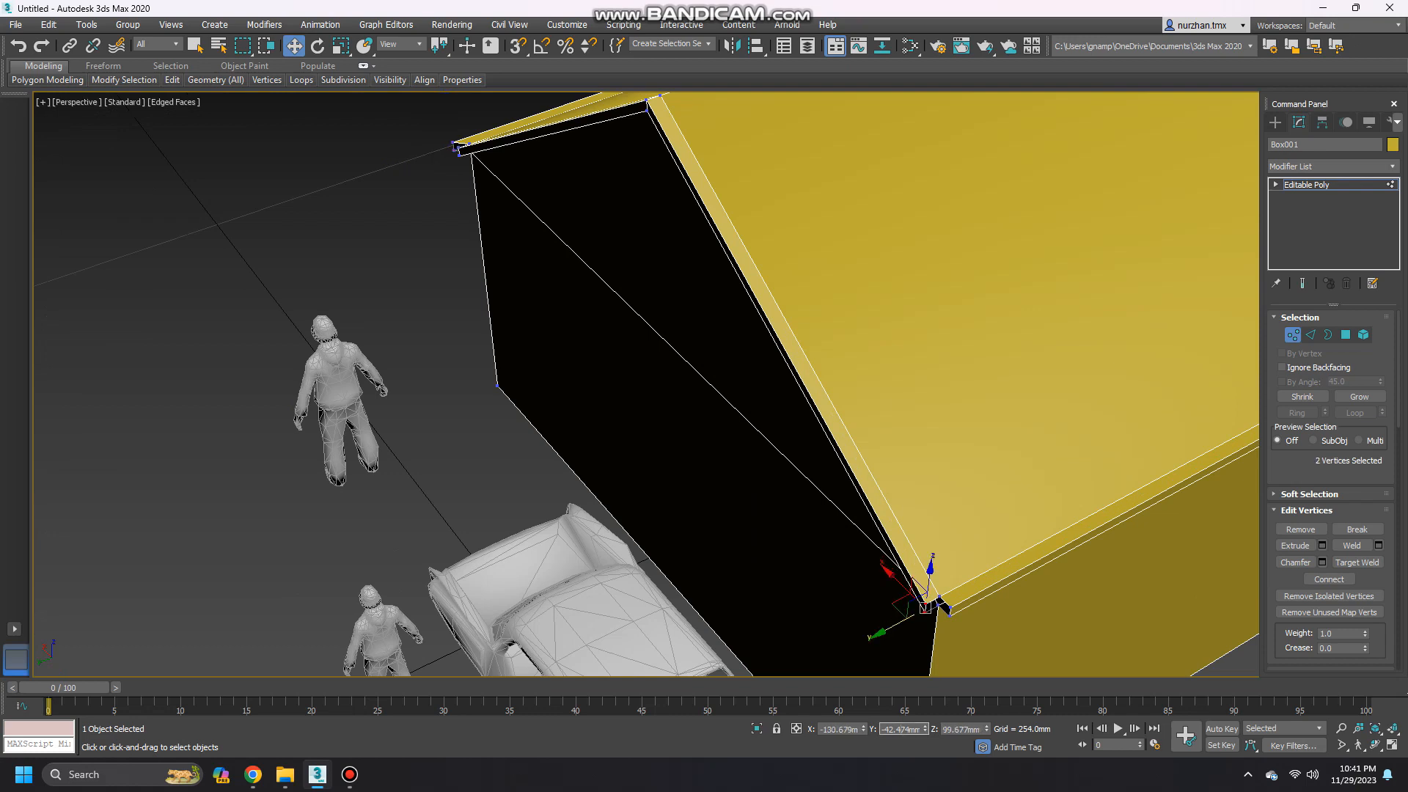
{"action": "scroll", "coordinate": [947, 513], "scroll_direction": "up", "scroll_amount": 2}
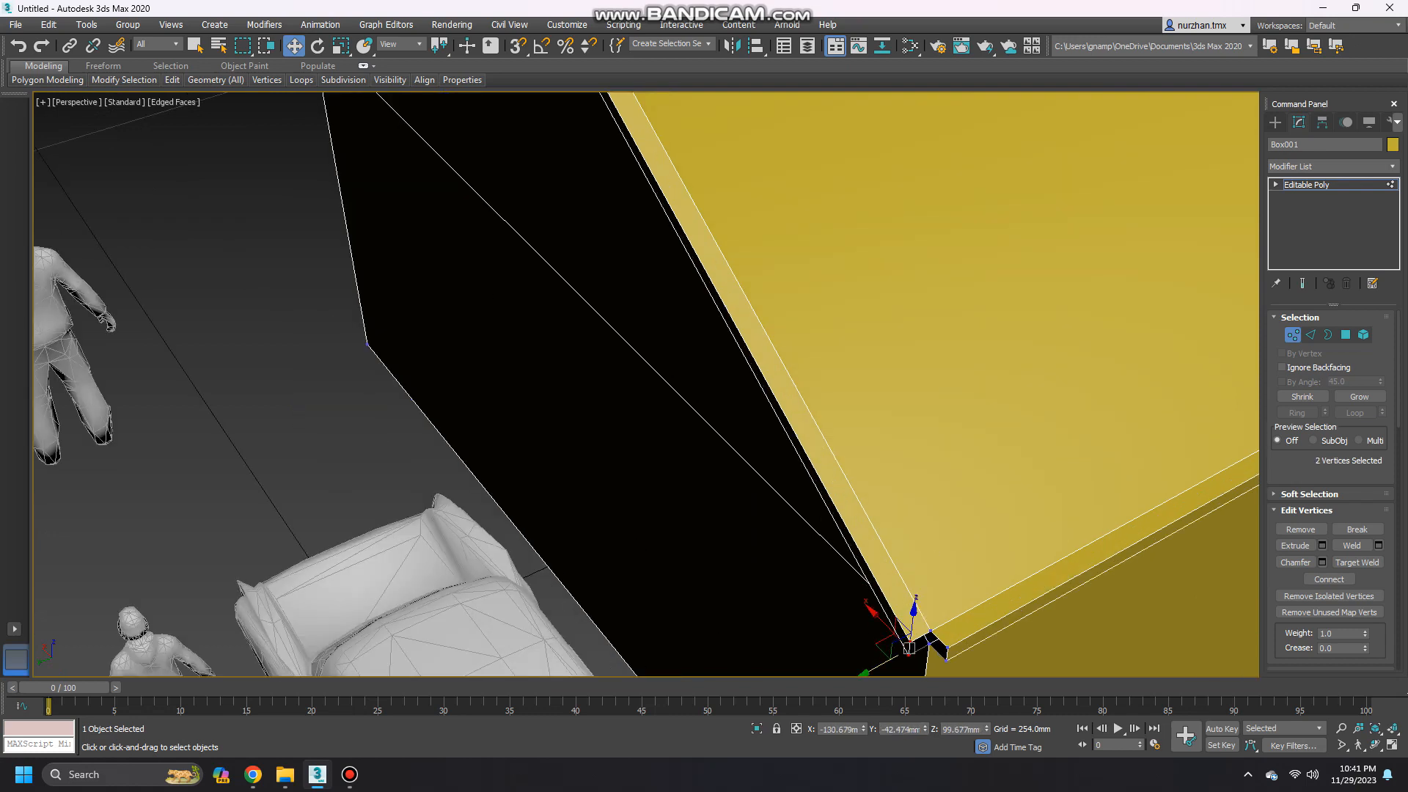
{"action": "left_click", "coordinate": [909, 666]}
{"action": "left_click", "coordinate": [911, 688]}
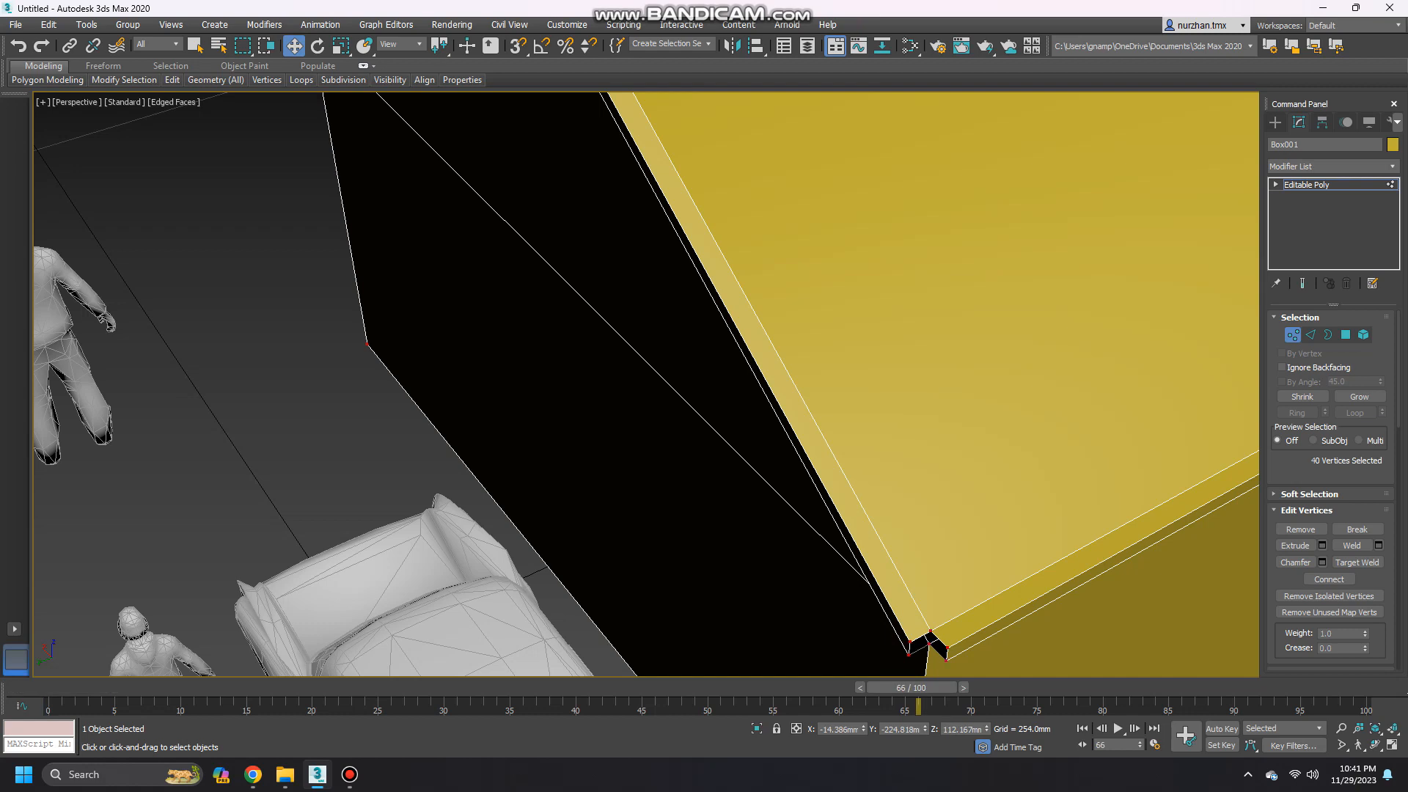
{"action": "left_click", "coordinate": [909, 655]}
{"action": "left_click", "coordinate": [931, 631]}
{"action": "left_click", "coordinate": [945, 649], "text": "ctrl"}
{"action": "type", "text": "-42.474"}
{"action": "key", "text": "Return"}
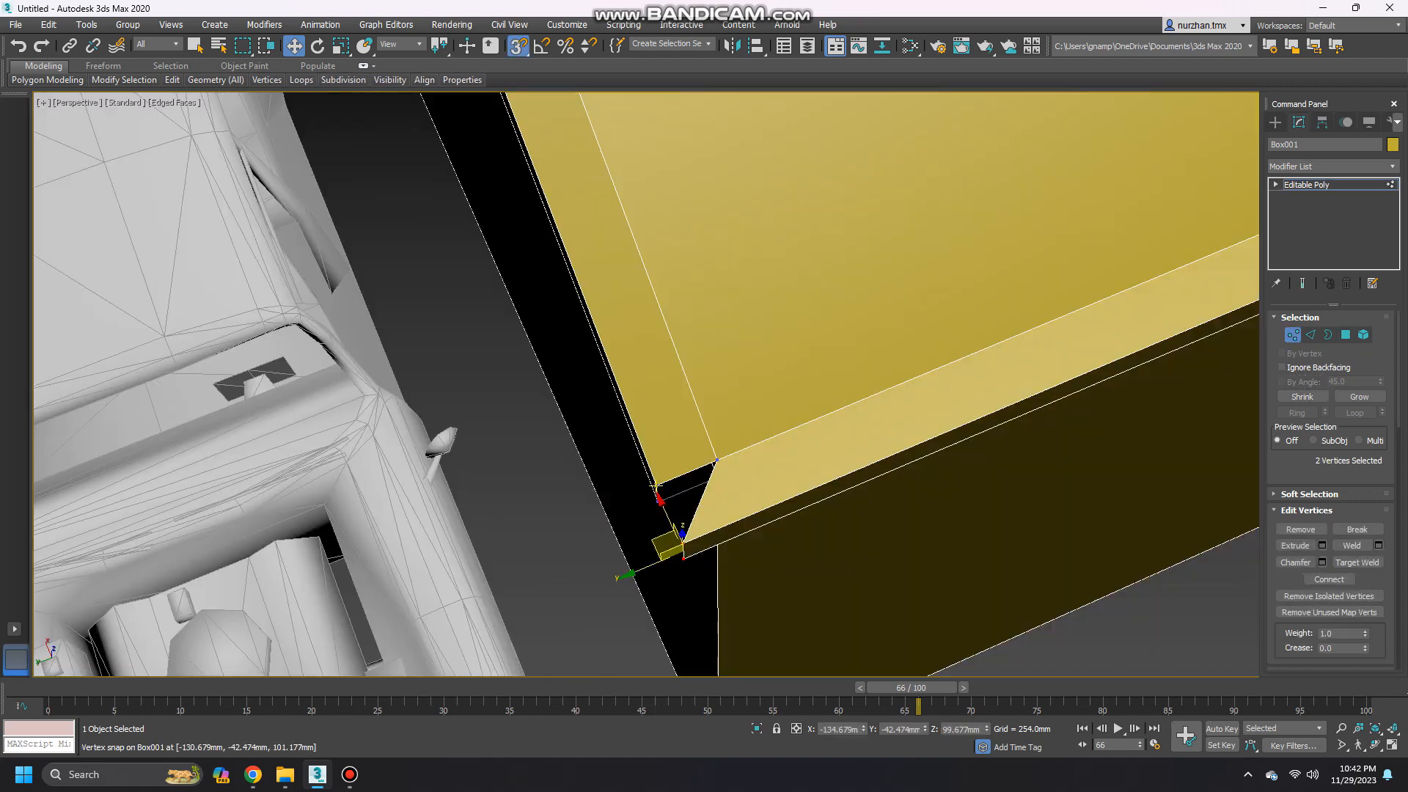
Snap the gable overhang's two end vertices onto the adjacent eave overhang vertices to close this car-side corner.
{"action": "left_click", "coordinate": [655, 486]}
{"action": "left_click", "coordinate": [658, 502], "text": "ctrl"}
{"action": "middle_click_drag", "start_coordinate": [658, 502], "coordinate": [789, 529], "text": "alt"}
{"action": "scroll", "coordinate": [789, 529], "scroll_direction": "down", "scroll_amount": 2}
{"action": "left_click_drag", "start_coordinate": [748, 476], "coordinate": [864, 548]}
Close the other car-side roof corner by snapping the gable overhang's two end vertices onto the eave overhang's end vertices.
{"action": "scroll", "coordinate": [514, 469], "scroll_direction": "down", "scroll_amount": 4}
{"action": "middle_click_drag", "start_coordinate": [513, 469], "coordinate": [660, 389], "text": "alt"}
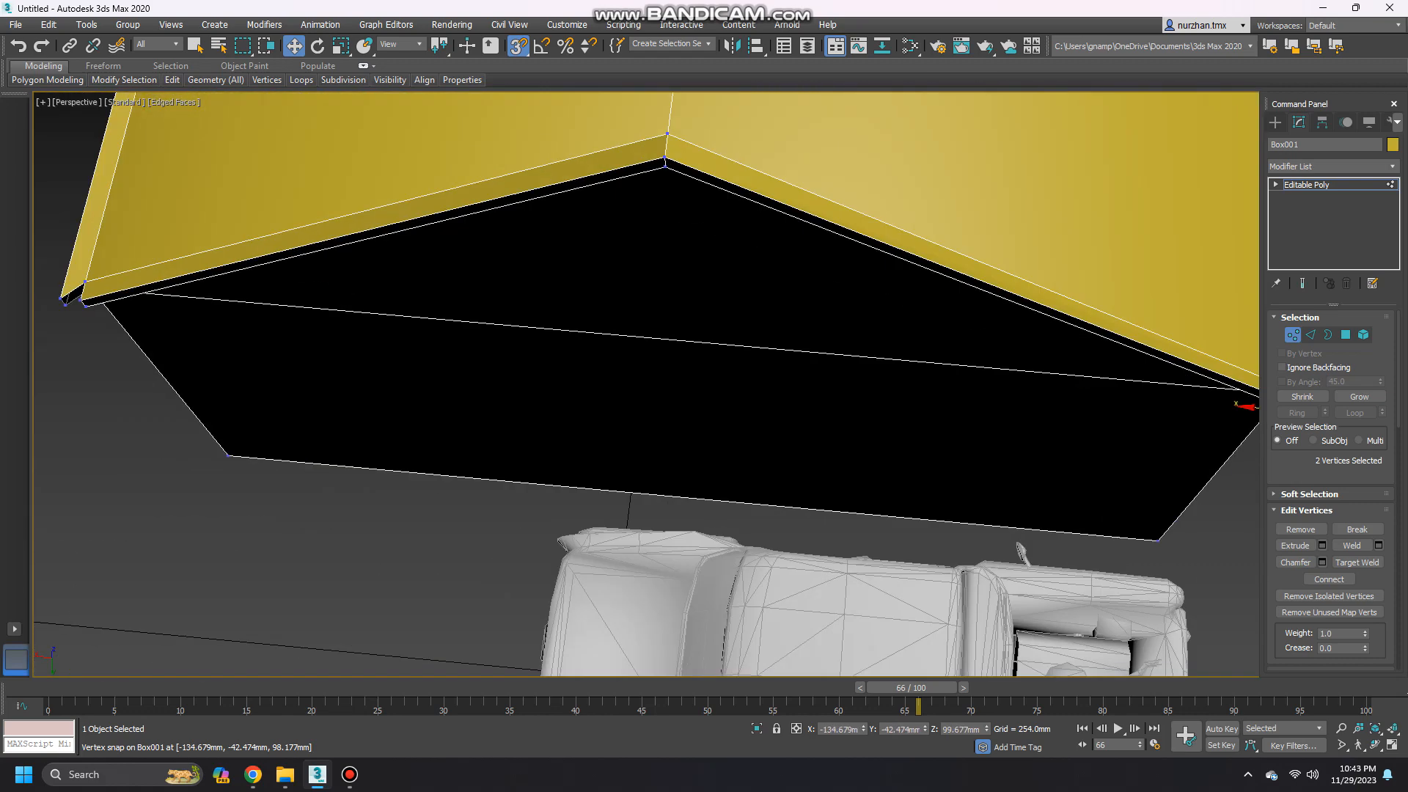
{"action": "middle_click_drag", "start_coordinate": [308, 381], "coordinate": [539, 426]}
{"action": "scroll", "coordinate": [536, 443], "scroll_direction": "up", "scroll_amount": 4}
{"action": "left_click_drag", "start_coordinate": [520, 427], "coordinate": [489, 437]}
{"action": "key", "text": "ctrl+z"}
{"action": "middle_click_drag", "start_coordinate": [448, 499], "coordinate": [521, 444], "text": "alt"}
{"action": "left_click_drag", "start_coordinate": [572, 459], "coordinate": [513, 490]}
{"action": "key", "text": "ctrl+z"}
{"action": "middle_click_drag", "start_coordinate": [513, 489], "coordinate": [521, 458], "text": "alt"}
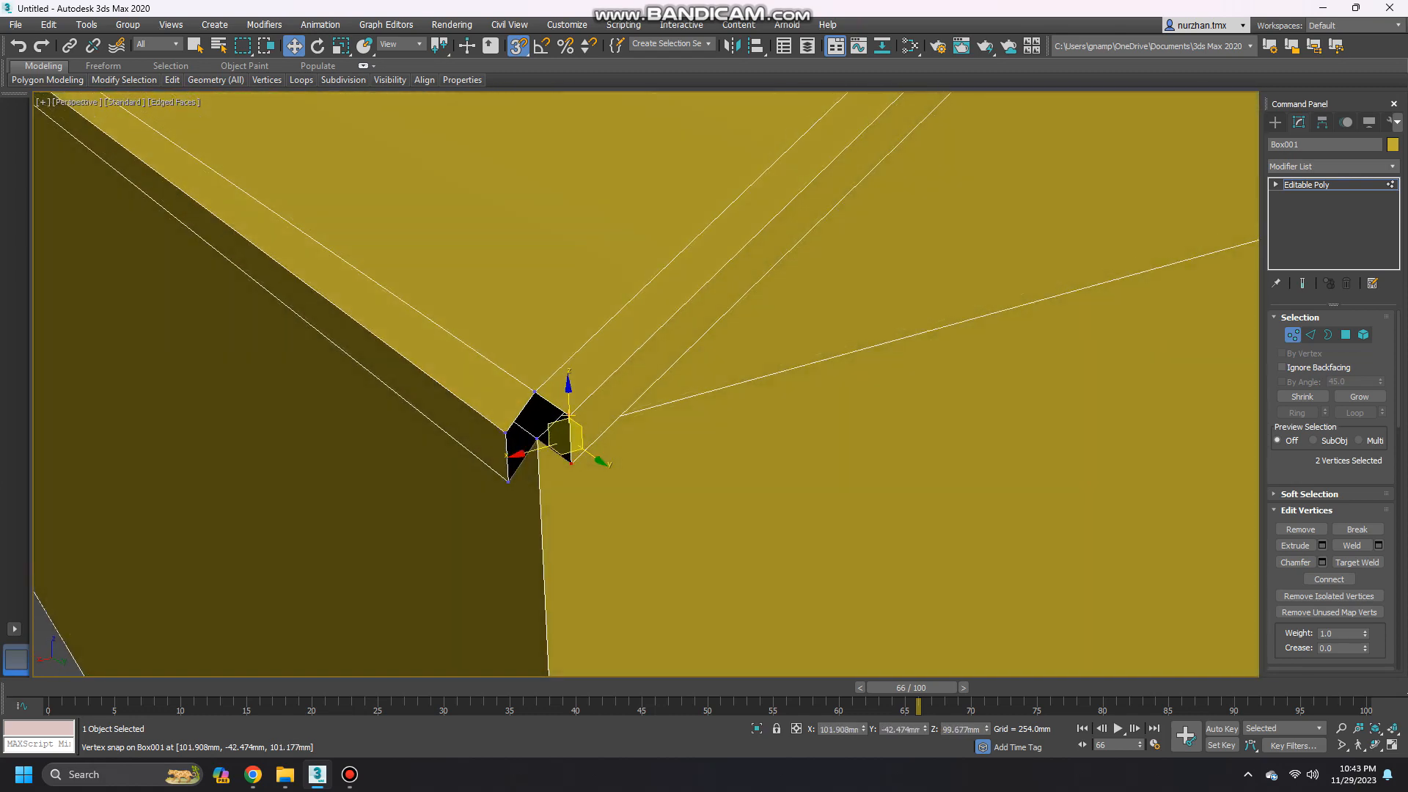
{"action": "left_click_drag", "start_coordinate": [569, 416], "coordinate": [508, 437]}
{"action": "key", "text": "ctrl+z"}
{"action": "middle_click_drag", "start_coordinate": [532, 443], "coordinate": [506, 446], "text": "alt"}
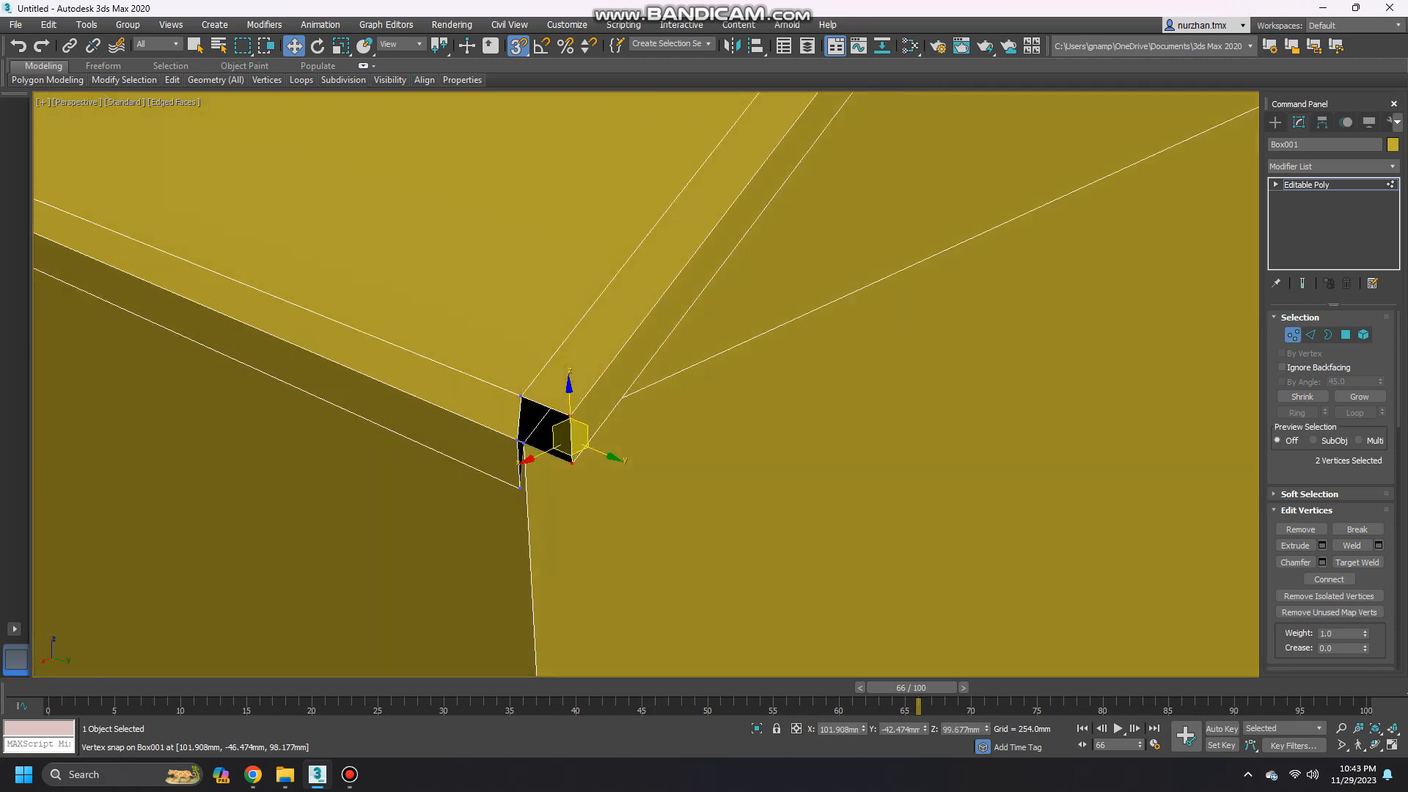
{"action": "left_click_drag", "start_coordinate": [571, 463], "coordinate": [520, 488]}
Move the gable overhang's two end vertices 4 mm along X onto the eave vertices at one corner of the far gable.
{"action": "middle_click_drag", "start_coordinate": [523, 445], "coordinate": [1247, 477], "text": "alt"}
{"action": "scroll", "coordinate": [572, 462], "scroll_direction": "down", "scroll_amount": 4}
{"action": "scroll", "coordinate": [546, 486], "scroll_direction": "up", "scroll_amount": 5}
{"action": "left_click", "coordinate": [532, 486]}
{"action": "middle_click_drag", "start_coordinate": [533, 486], "coordinate": [576, 530], "text": "alt"}
{"action": "left_click", "coordinate": [533, 520], "text": "ctrl"}
{"action": "left_click_drag", "start_coordinate": [533, 520], "coordinate": [578, 532]}
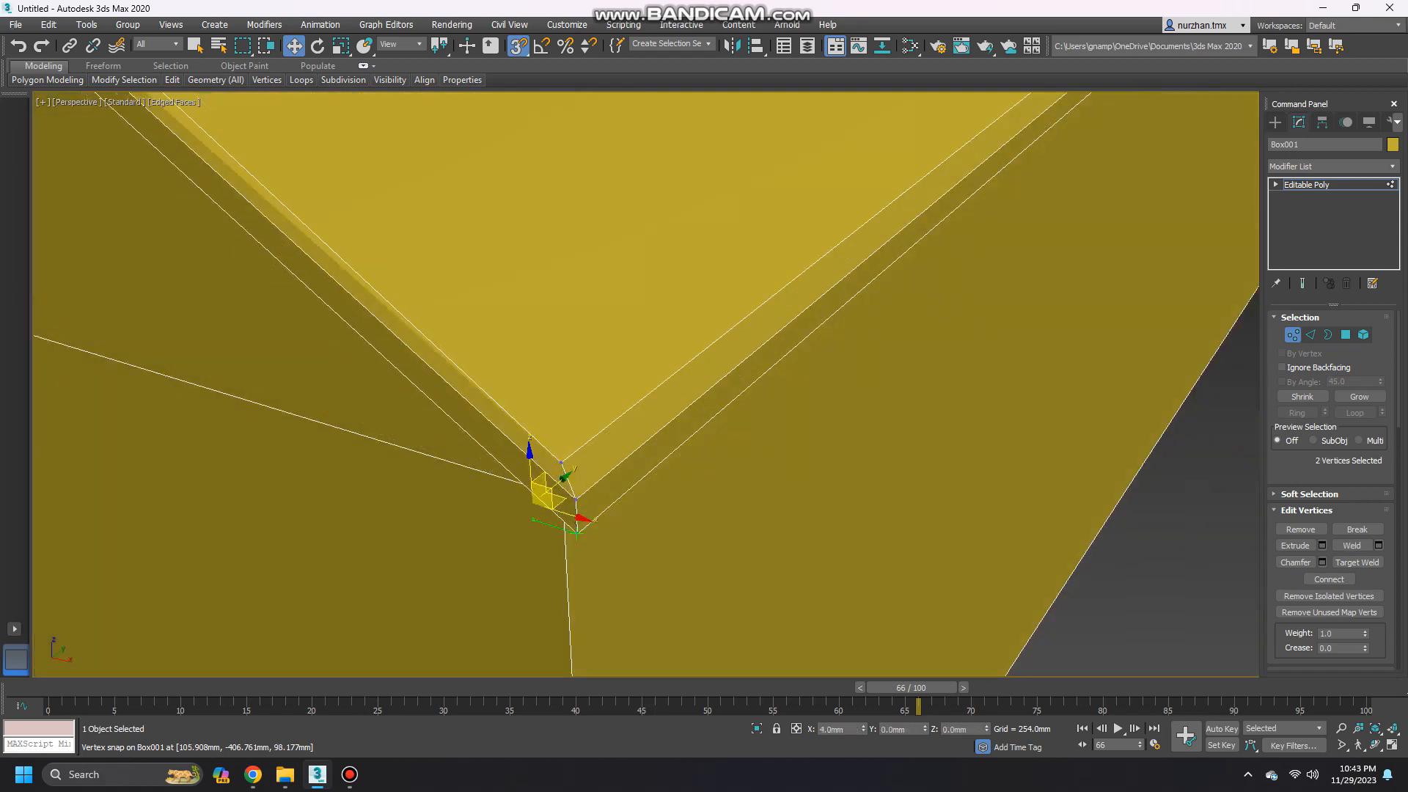
Snap the gable overhang's two end vertices onto the adjacent eave overhang vertices to close the far gable's remaining roof corner.
{"action": "scroll", "coordinate": [565, 525], "scroll_direction": "down", "scroll_amount": 8}
{"action": "middle_click_drag", "start_coordinate": [542, 517], "coordinate": [660, 517], "text": "alt"}
{"action": "middle_click_drag", "start_coordinate": [507, 498], "coordinate": [807, 429]}
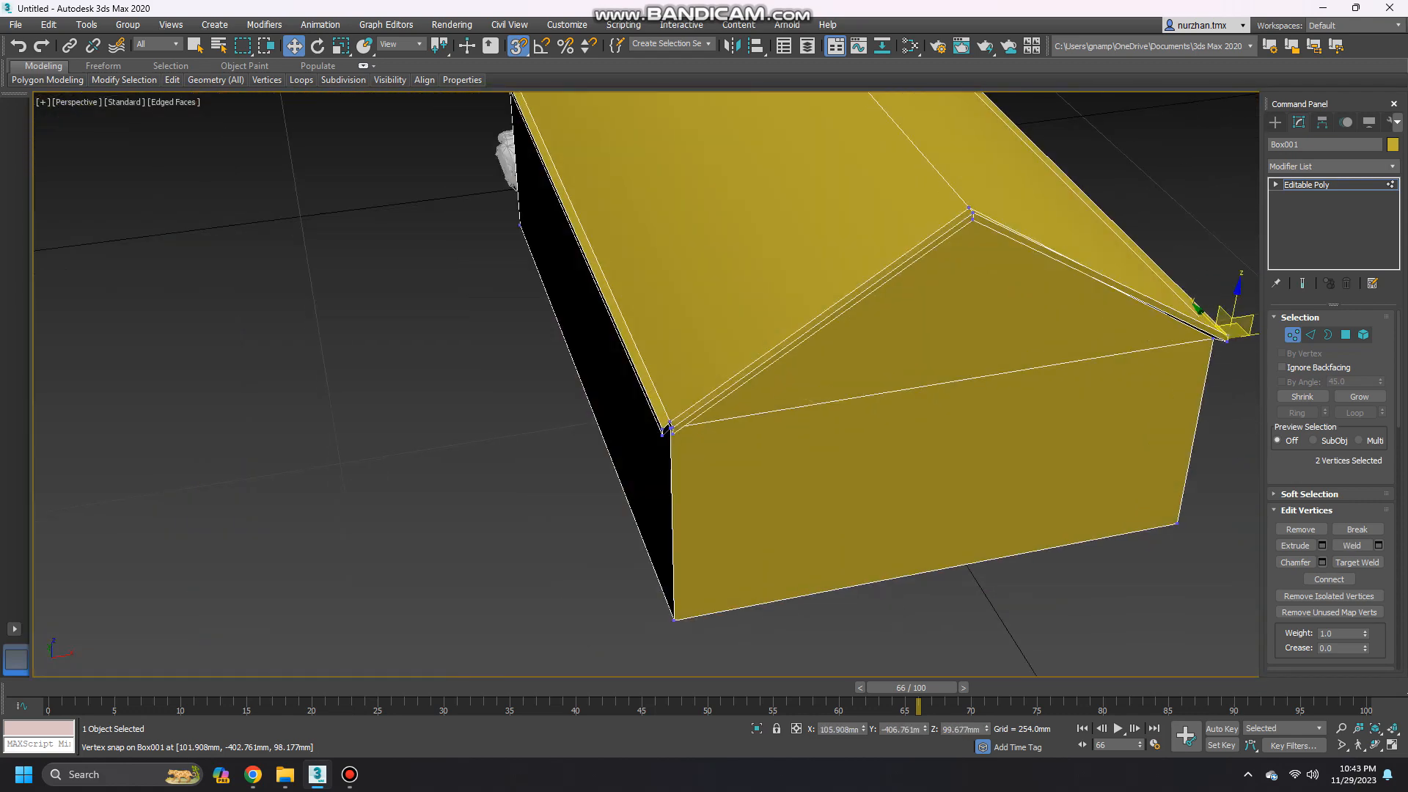
{"action": "scroll", "coordinate": [689, 410], "scroll_direction": "up", "scroll_amount": 6}
{"action": "left_click", "coordinate": [585, 493]}
{"action": "left_click", "coordinate": [586, 524], "text": "ctrl"}
{"action": "mouse_move", "coordinate": [586, 524]}
{"action": "middle_mouse_down", "text": "alt"}
{"action": "mouse_move", "coordinate": [690, 522]}
{"action": "mouse_move", "coordinate": [587, 523]}
{"action": "middle_mouse_up", "text": "alt"}
{"action": "left_click_drag", "start_coordinate": [587, 523], "coordinate": [534, 529]}
{"action": "key", "text": "s"}
{"action": "middle_click_drag", "start_coordinate": [534, 529], "coordinate": [682, 524], "text": "alt"}
{"action": "scroll", "coordinate": [533, 499], "scroll_direction": "down", "scroll_amount": 3}
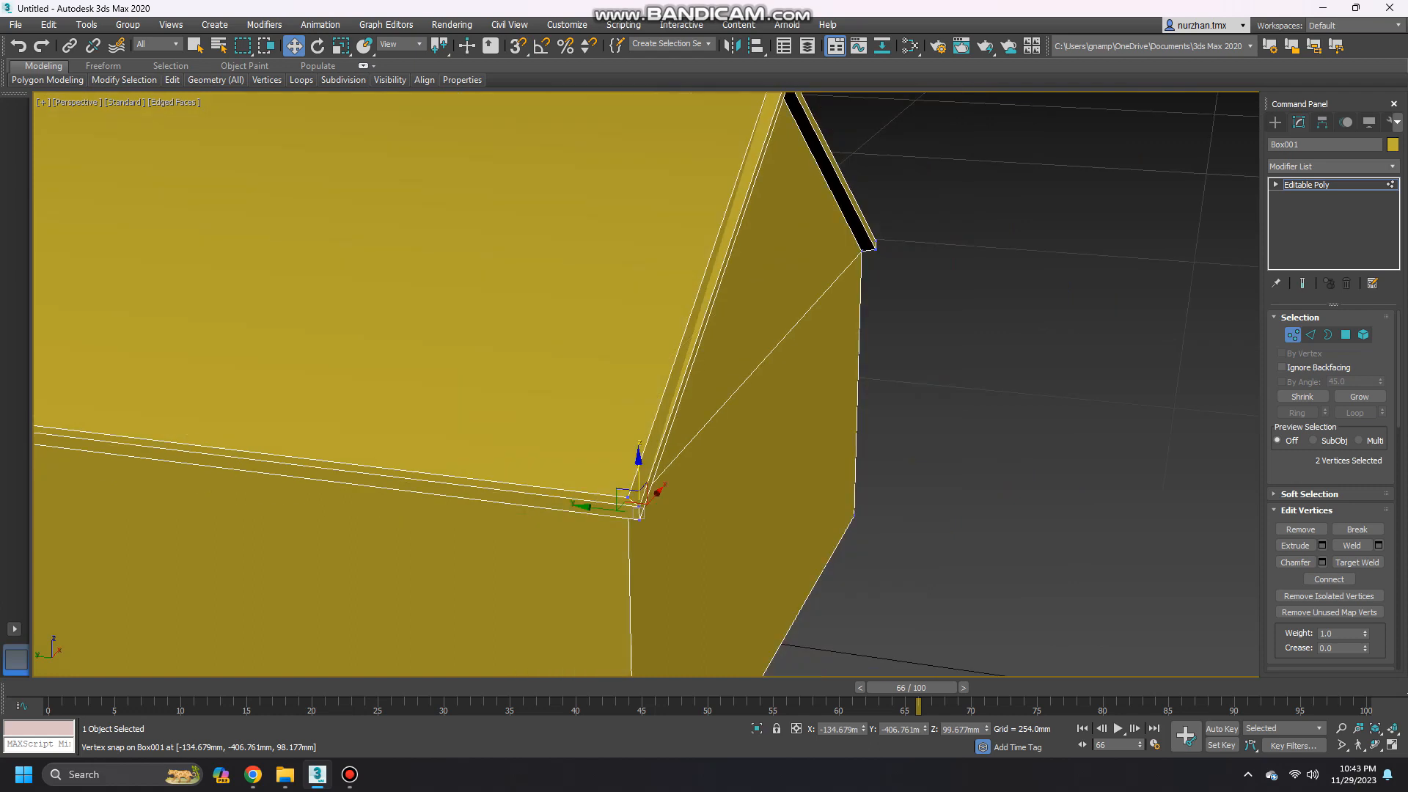
Select the 16 outer eave vertices on both sides of the house and lower them vertically to continue the roof slope.
{"action": "key", "text": "alt+w"}
{"action": "middle_click_drag", "start_coordinate": [763, 311], "coordinate": [881, 288]}
{"action": "scroll", "coordinate": [880, 287], "scroll_direction": "up", "scroll_amount": 5}
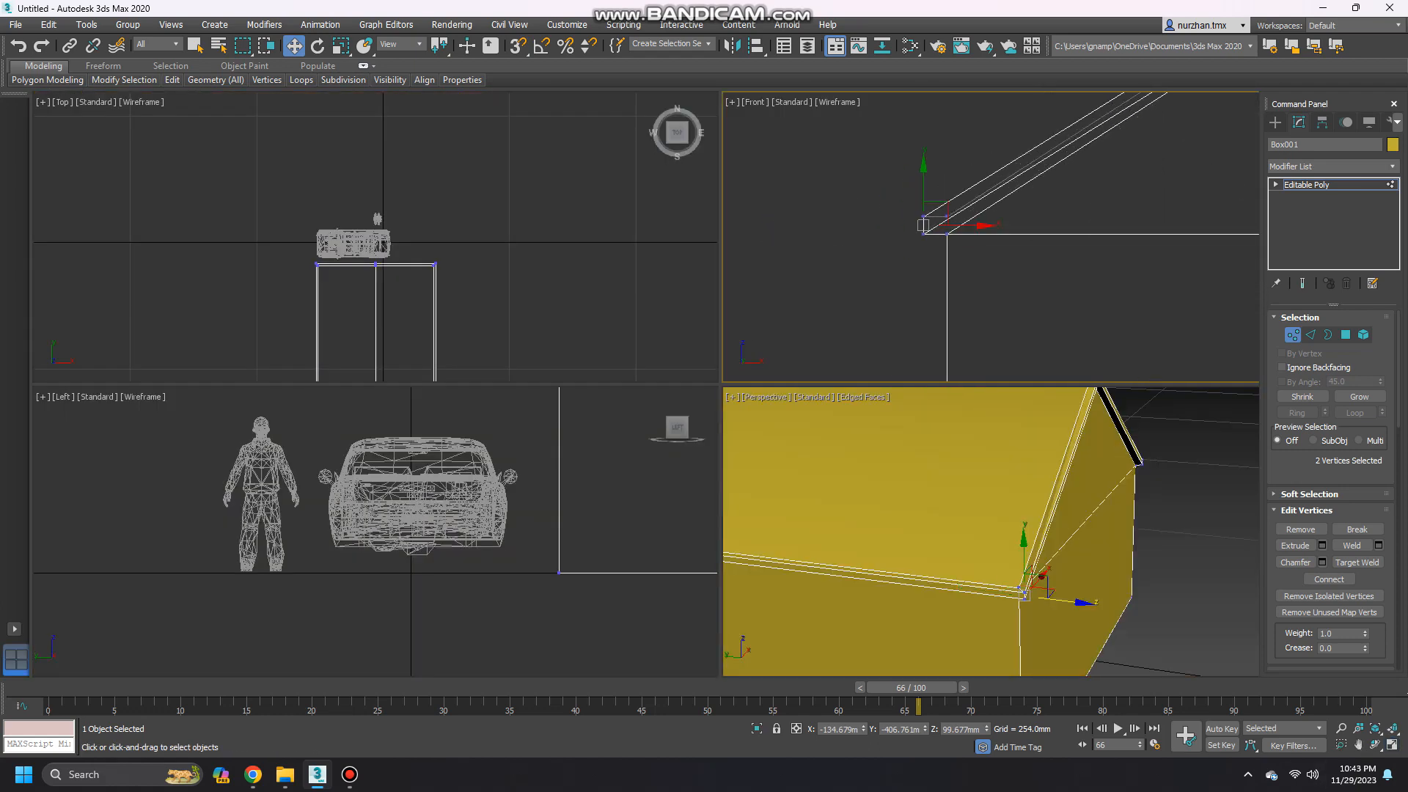
{"action": "left_click_drag", "start_coordinate": [849, 201], "coordinate": [963, 367]}
{"action": "scroll", "coordinate": [962, 368], "scroll_direction": "down", "scroll_amount": 1}
{"action": "scroll", "coordinate": [963, 367], "scroll_direction": "down", "scroll_amount": 4}
{"action": "middle_click_drag", "start_coordinate": [1145, 330], "coordinate": [855, 249]}
{"action": "scroll", "coordinate": [1173, 279], "scroll_direction": "up", "scroll_amount": 3}
{"action": "left_click_drag", "start_coordinate": [1179, 275], "coordinate": [1103, 366], "text": "ctrl"}
{"action": "middle_click_drag", "start_coordinate": [976, 322], "coordinate": [1210, 335]}
{"action": "middle_click_drag", "start_coordinate": [932, 323], "coordinate": [1233, 324]}
{"action": "middle_click_drag", "start_coordinate": [844, 330], "coordinate": [1174, 293]}
{"action": "middle_click_drag", "start_coordinate": [880, 290], "coordinate": [1121, 285]}
{"action": "scroll", "coordinate": [1152, 280], "scroll_direction": "down", "scroll_amount": 6}
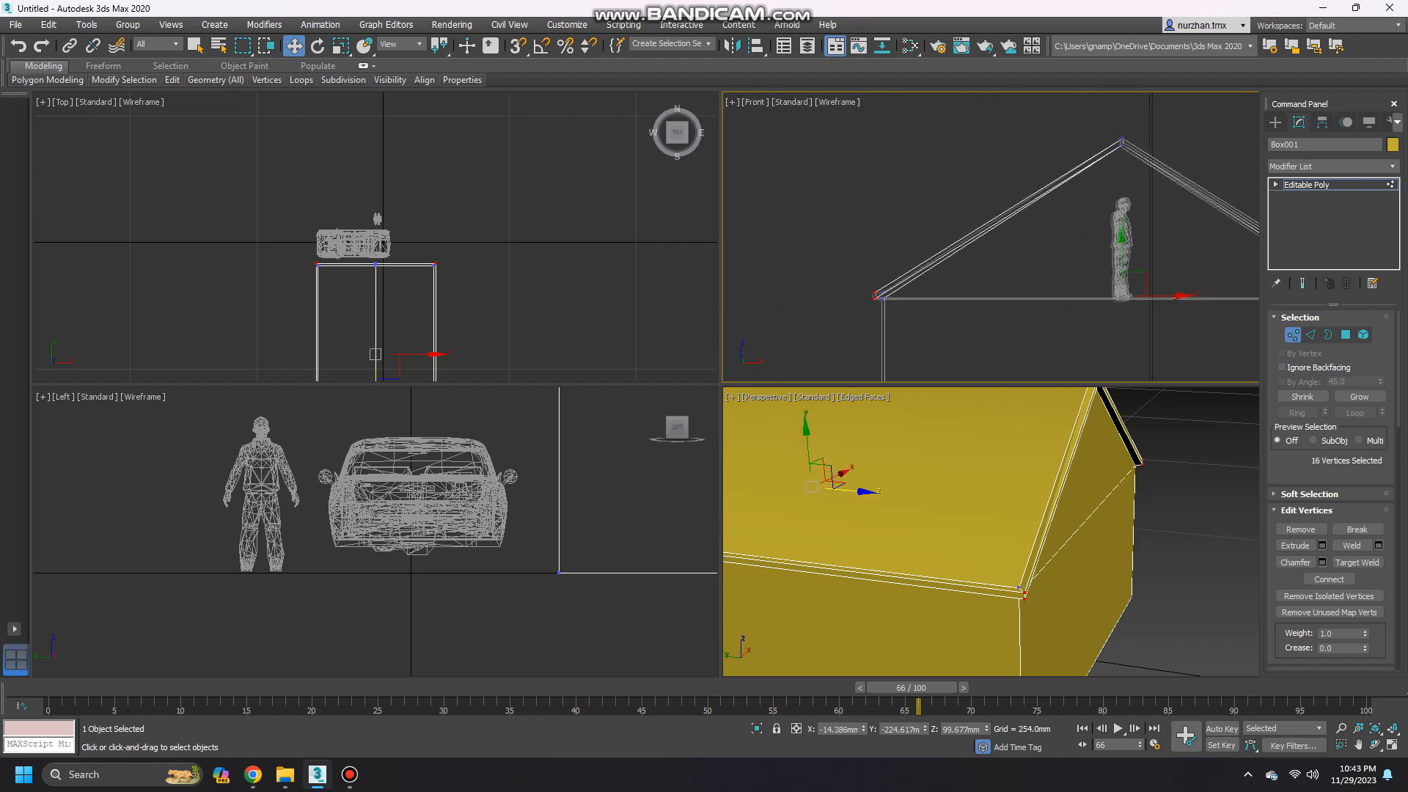
{"action": "scroll", "coordinate": [878, 299], "scroll_direction": "up", "scroll_amount": 10}
{"action": "scroll", "coordinate": [878, 319], "scroll_direction": "up", "scroll_amount": 3}
{"action": "middle_click_drag", "start_coordinate": [559, 411], "coordinate": [400, 482]}
{"action": "scroll", "coordinate": [478, 484], "scroll_direction": "down", "scroll_amount": 8}
{"action": "scroll", "coordinate": [462, 542], "scroll_direction": "up", "scroll_amount": 12}
{"action": "scroll", "coordinate": [488, 482], "scroll_direction": "up", "scroll_amount": 8}
{"action": "middle_click_drag", "start_coordinate": [487, 562], "coordinate": [482, 496]}
{"action": "scroll", "coordinate": [476, 497], "scroll_direction": "up", "scroll_amount": 3}
{"action": "left_click_drag", "start_coordinate": [510, 441], "coordinate": [510, 675]}
{"action": "middle_click_drag", "start_coordinate": [508, 649], "coordinate": [488, 460]}
{"action": "left_click_drag", "start_coordinate": [490, 506], "coordinate": [490, 535]}
Fine-tune the height of the eave vertices so the roof underside line runs straight through the wall's top corner.
{"action": "scroll", "coordinate": [1002, 345], "scroll_direction": "up", "scroll_amount": 6}
{"action": "middle_click_drag", "start_coordinate": [983, 184], "coordinate": [990, 330]}
{"action": "middle_click", "coordinate": [491, 528]}
{"action": "left_click_drag", "start_coordinate": [491, 528], "coordinate": [491, 528]}
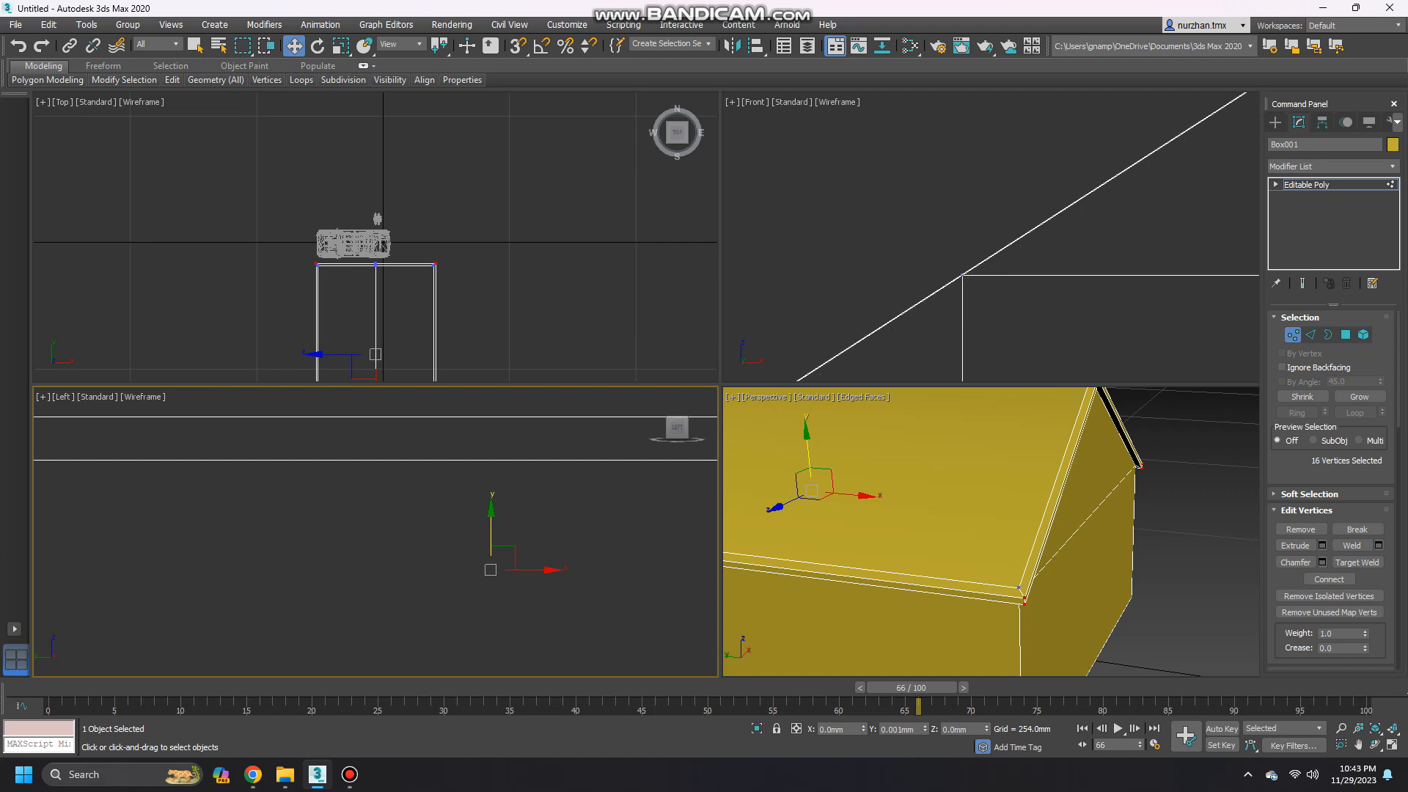
{"action": "scroll", "coordinate": [473, 534], "scroll_direction": "up", "scroll_amount": 5}
{"action": "middle_click_drag", "start_coordinate": [473, 534], "coordinate": [451, 510]}
{"action": "scroll", "coordinate": [477, 521], "scroll_direction": "up", "scroll_amount": 2}
{"action": "middle_click_drag", "start_coordinate": [521, 645], "coordinate": [465, 515]}
{"action": "left_click_drag", "start_coordinate": [465, 506], "coordinate": [465, 505]}
{"action": "middle_click_drag", "start_coordinate": [1030, 482], "coordinate": [1057, 541]}
Delete the four top-surface polygons of one roof slope, including its eave and gable overhang strips.
{"action": "key", "text": "alt+w"}
{"action": "left_click", "coordinate": [1346, 336]}
{"action": "left_click", "coordinate": [609, 640]}
{"action": "left_click", "coordinate": [623, 587], "text": "ctrl"}
{"action": "left_click", "coordinate": [726, 536], "text": "ctrl"}
{"action": "scroll", "coordinate": [710, 612], "scroll_direction": "down", "scroll_amount": 5}
{"action": "middle_click_drag", "start_coordinate": [440, 514], "coordinate": [523, 515], "text": "alt"}
{"action": "scroll", "coordinate": [522, 516], "scroll_direction": "up", "scroll_amount": 2}
{"action": "left_click", "coordinate": [457, 484], "text": "ctrl"}
{"action": "mouse_move", "coordinate": [457, 484]}
{"action": "middle_mouse_down", "text": "alt"}
{"action": "mouse_move", "coordinate": [467, 522]}
{"action": "mouse_move", "coordinate": [438, 494]}
{"action": "middle_mouse_up", "text": "alt"}
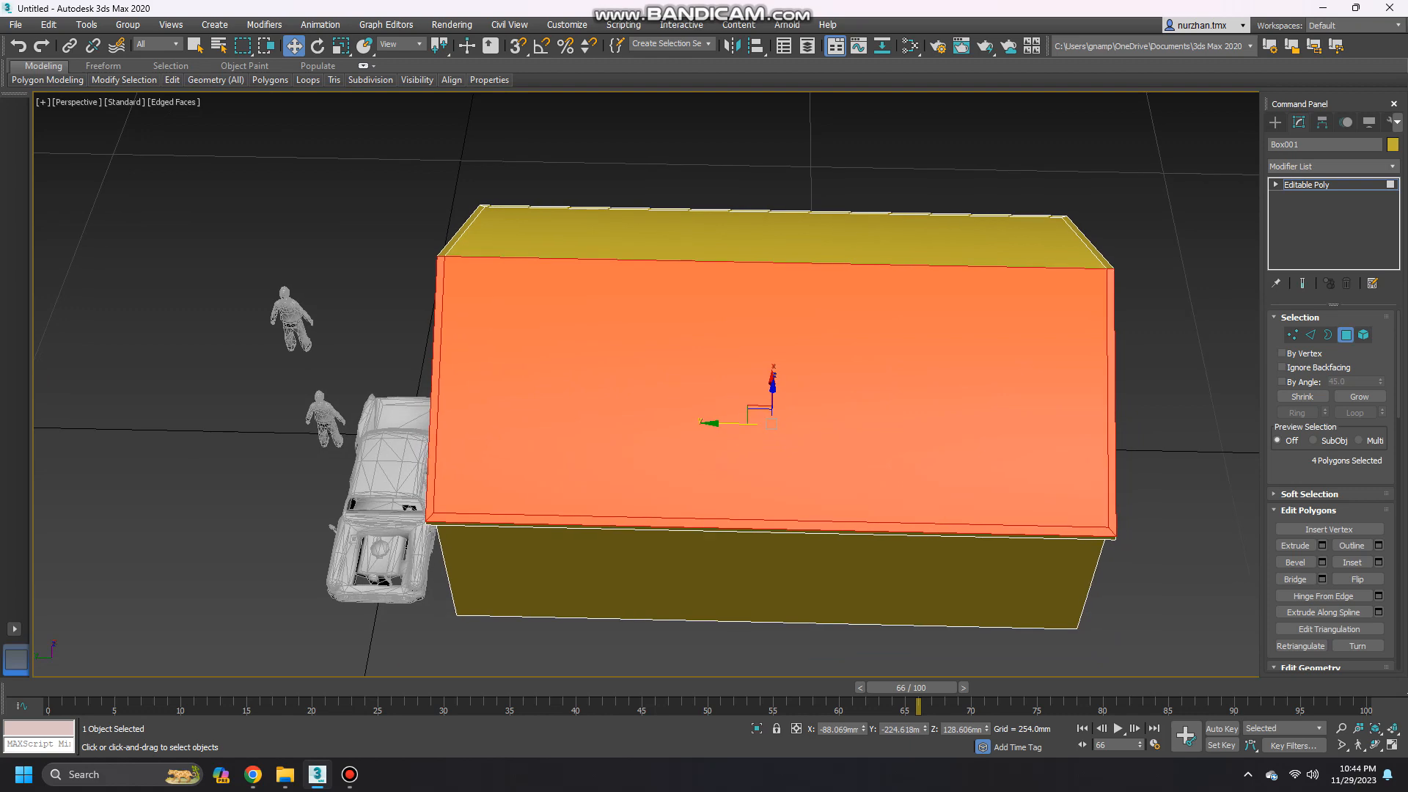
{"action": "key", "text": "Delete"}
Bridge the open slope's two outer gable edges to close it with a single roof polygon.
{"action": "left_click", "coordinate": [1310, 336]}
{"action": "middle_click_drag", "start_coordinate": [1042, 396], "coordinate": [1100, 345], "text": "alt"}
{"action": "scroll", "coordinate": [1101, 345], "scroll_direction": "up", "scroll_amount": 3}
{"action": "left_click", "coordinate": [1120, 321]}
{"action": "middle_click_drag", "start_coordinate": [1067, 234], "coordinate": [442, 163], "text": "alt"}
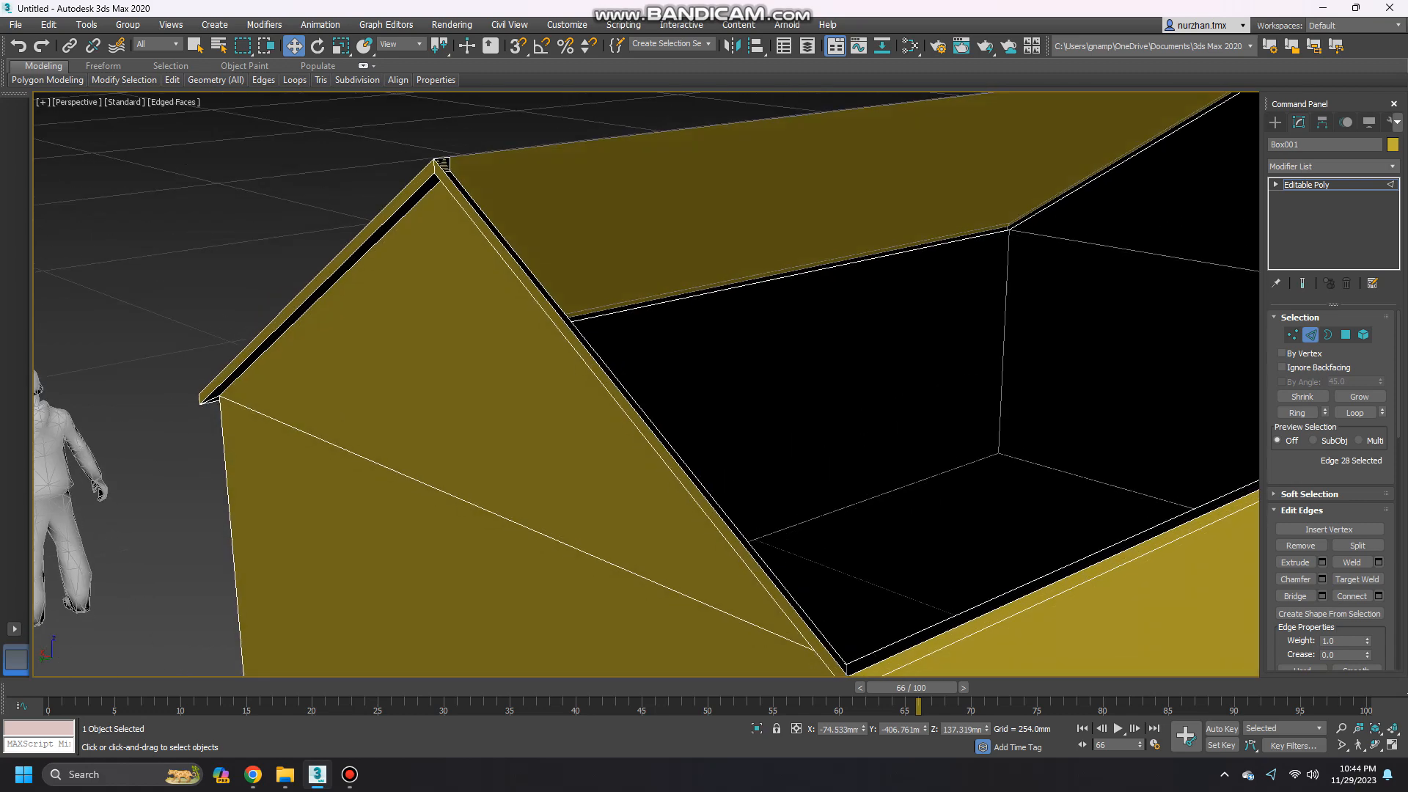
{"action": "left_click", "coordinate": [641, 418], "text": "ctrl"}
{"action": "left_click", "coordinate": [1295, 596]}
{"action": "middle_click_drag", "start_coordinate": [1086, 440], "coordinate": [829, 528], "text": "alt"}
{"action": "middle_click_drag", "start_coordinate": [1079, 507], "coordinate": [774, 528]}
{"action": "scroll", "coordinate": [774, 528], "scroll_direction": "down", "scroll_amount": 3}
Delete the four top-surface polygons of the second roof slope, including its overhang strips.
{"action": "left_click", "coordinate": [1346, 335]}
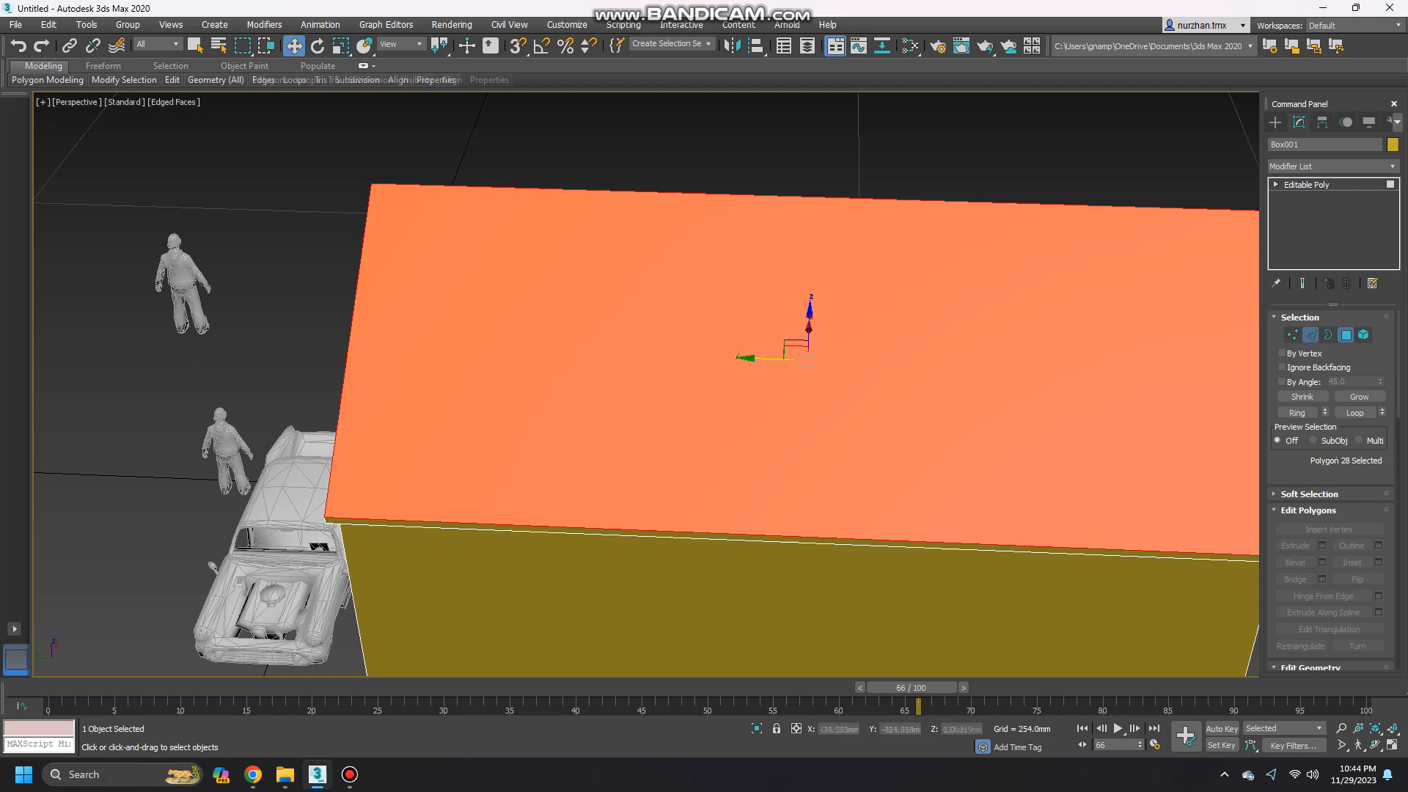
{"action": "middle_click_drag", "start_coordinate": [954, 396], "coordinate": [447, 161]}
{"action": "left_click", "coordinate": [306, 433]}
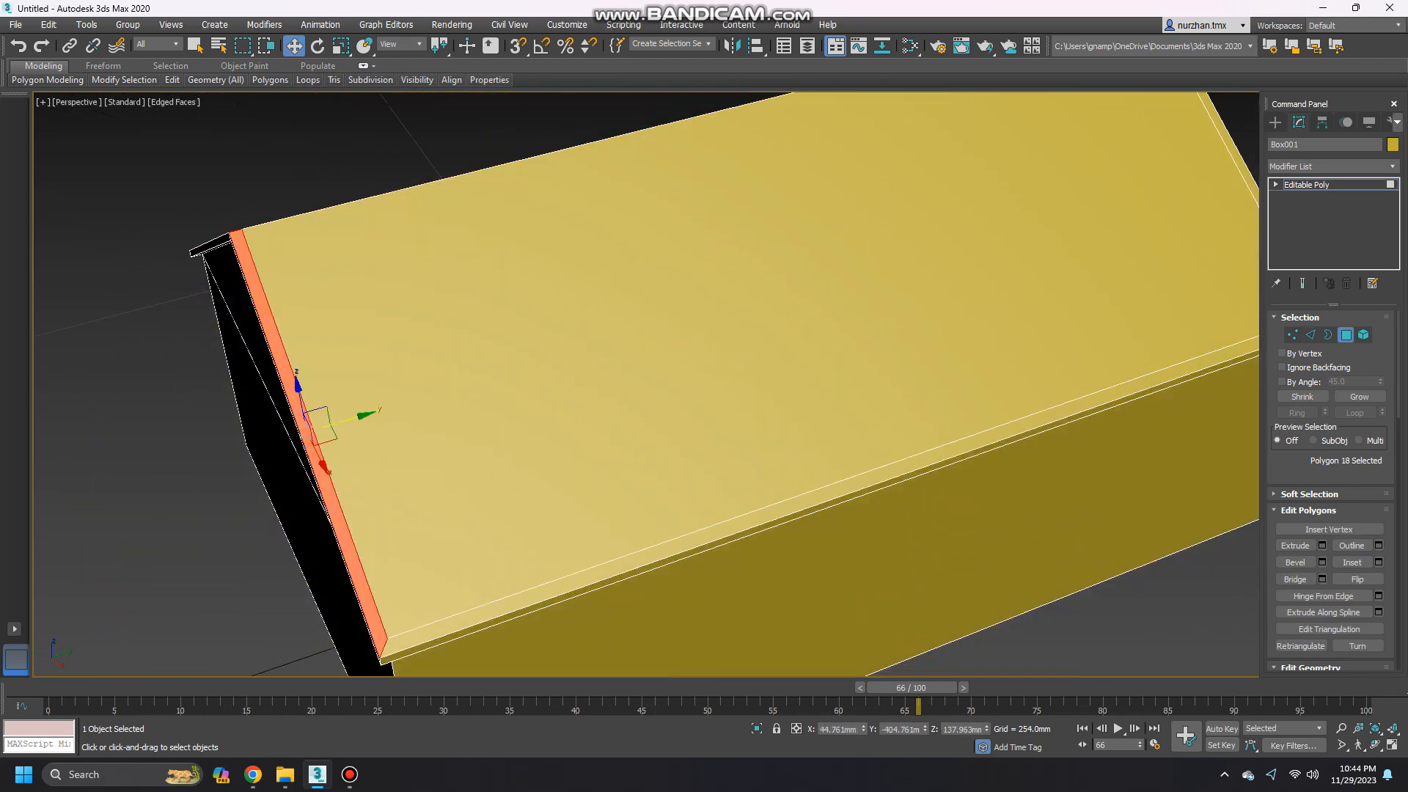
{"action": "left_click", "coordinate": [513, 603], "text": "ctrl"}
{"action": "left_click", "coordinate": [579, 506], "text": "ctrl"}
{"action": "middle_click_drag", "start_coordinate": [696, 440], "coordinate": [234, 470], "text": "alt"}
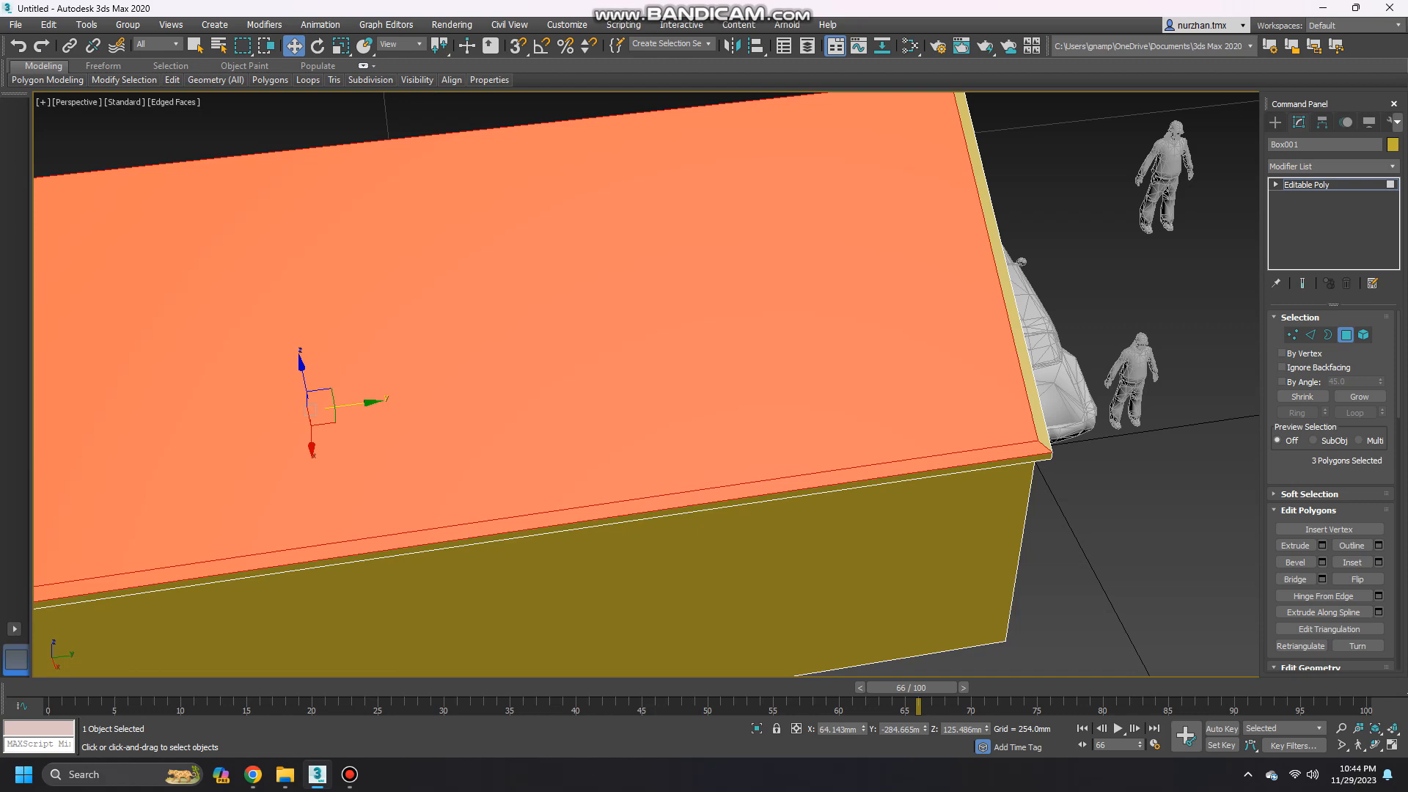
{"action": "left_click", "coordinate": [1031, 388], "text": "ctrl"}
{"action": "key", "text": "Delete"}
Bridge the second slope's two outer gable edges to close the roof with one polygon, and clear the selection.
{"action": "key", "text": "2"}
{"action": "middle_click_drag", "start_coordinate": [953, 396], "coordinate": [1056, 388], "text": "alt"}
{"action": "left_click", "coordinate": [1047, 161]}
{"action": "middle_click_drag", "start_coordinate": [1048, 165], "coordinate": [1137, 151], "text": "alt"}
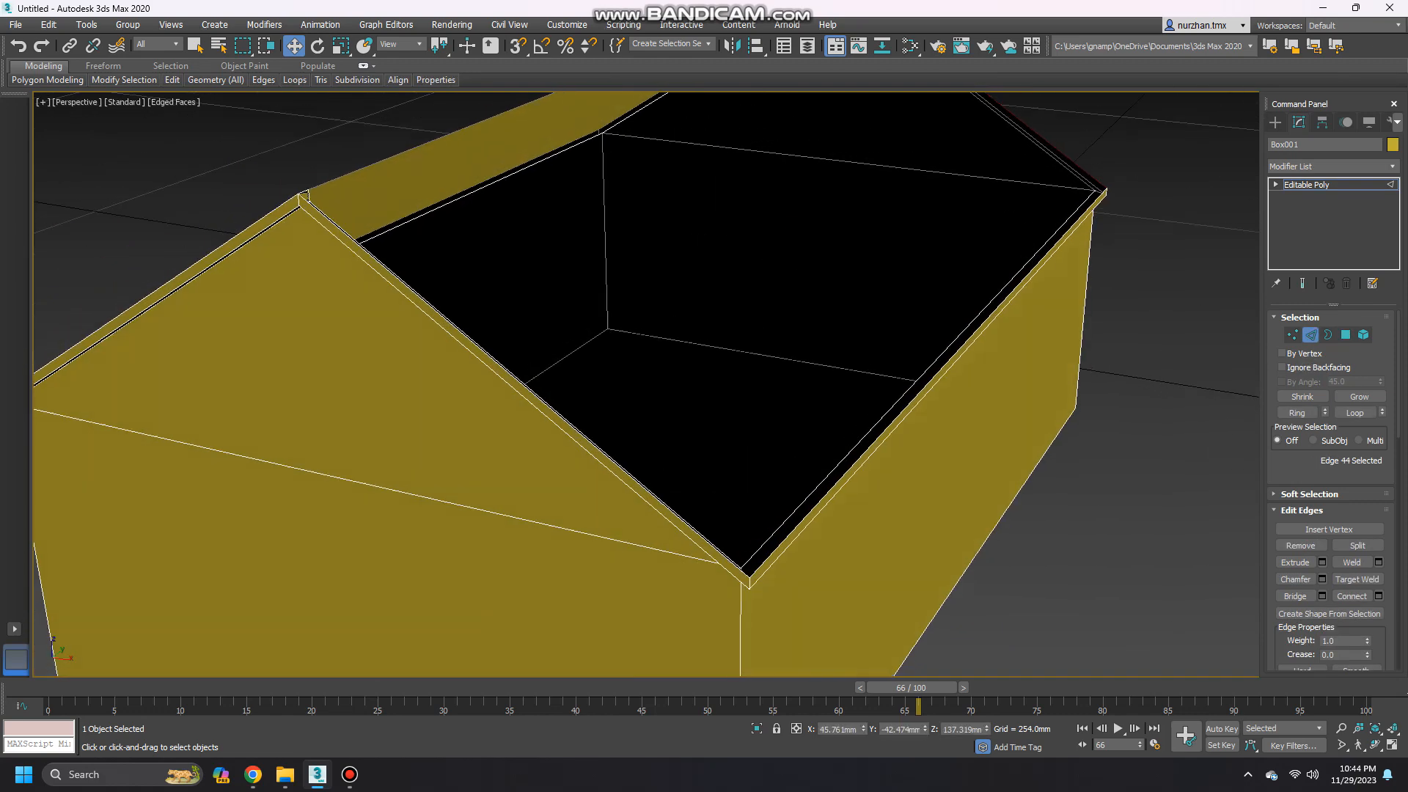
{"action": "left_click", "coordinate": [526, 386], "text": "ctrl"}
{"action": "middle_click_drag", "start_coordinate": [526, 385], "coordinate": [613, 363], "text": "alt"}
{"action": "left_click", "coordinate": [1295, 597]}
{"action": "middle_click_drag", "start_coordinate": [1203, 568], "coordinate": [609, 551], "text": "alt"}
{"action": "left_click", "coordinate": [1093, 560]}
{"action": "scroll", "coordinate": [1093, 560], "scroll_direction": "down", "scroll_amount": 5}
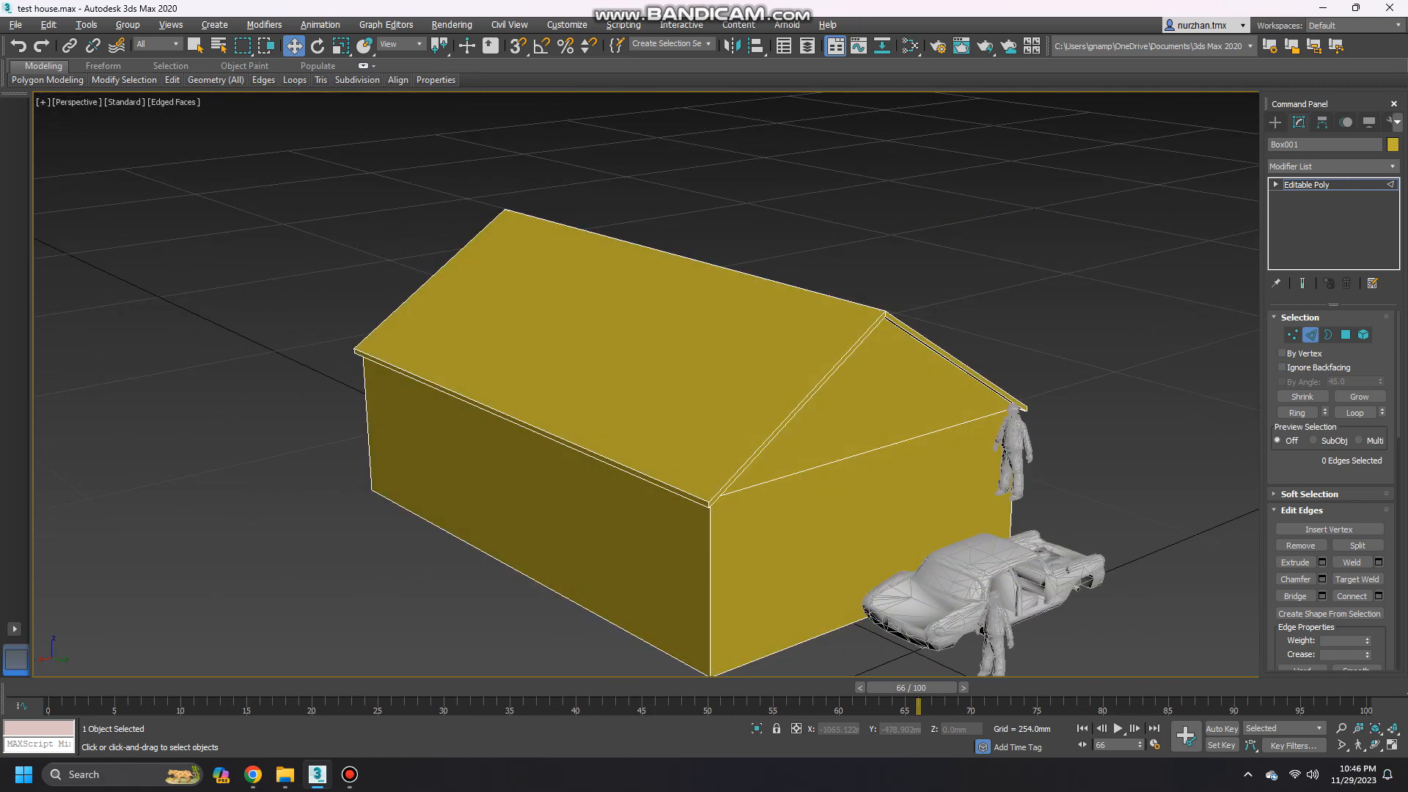
Change the house's object colour to orange and rename it "test house yippie!!!!!!!!".
{"action": "left_click", "coordinate": [1393, 145]}
{"action": "left_click", "coordinate": [606, 376]}
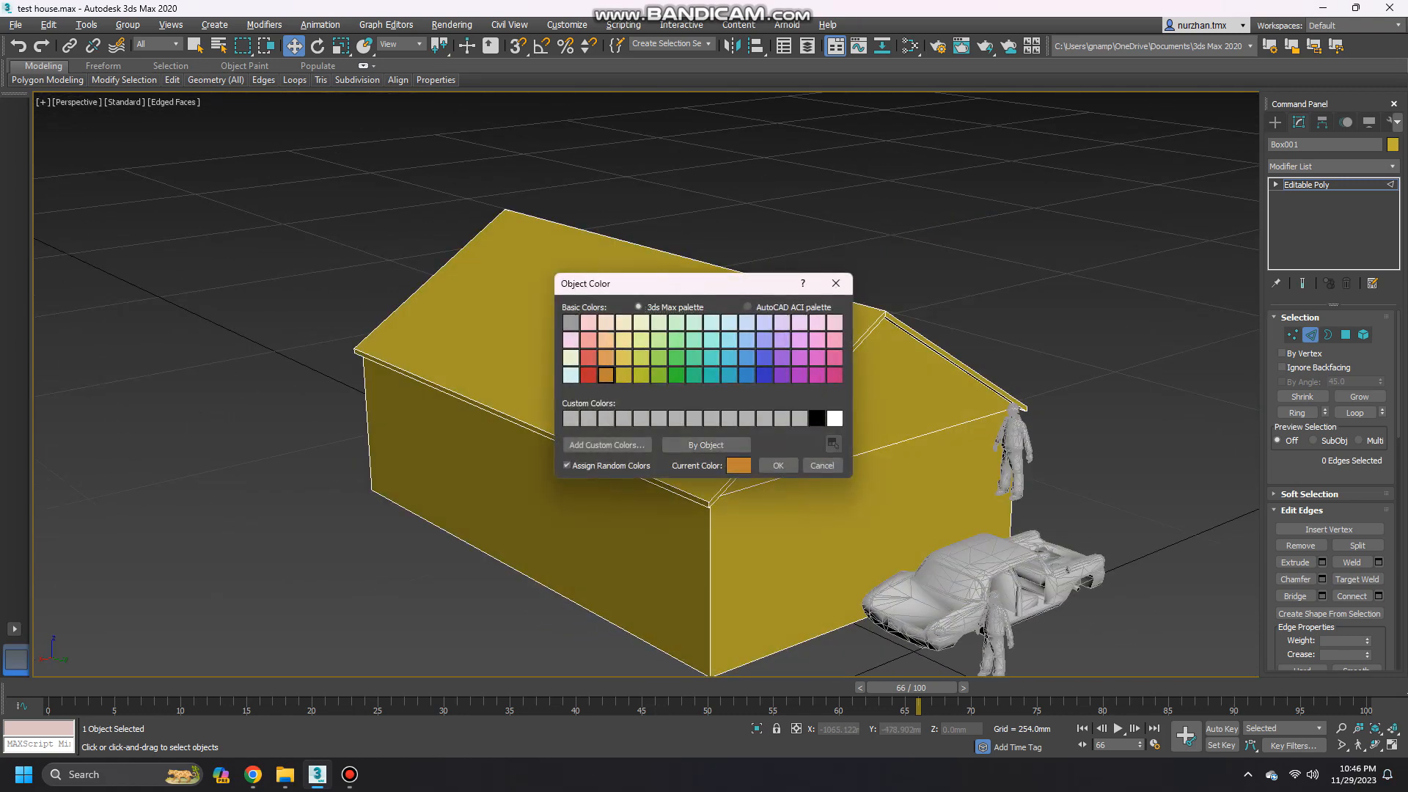
{"action": "left_click", "coordinate": [778, 465]}
{"action": "left_click", "coordinate": [1313, 144]}
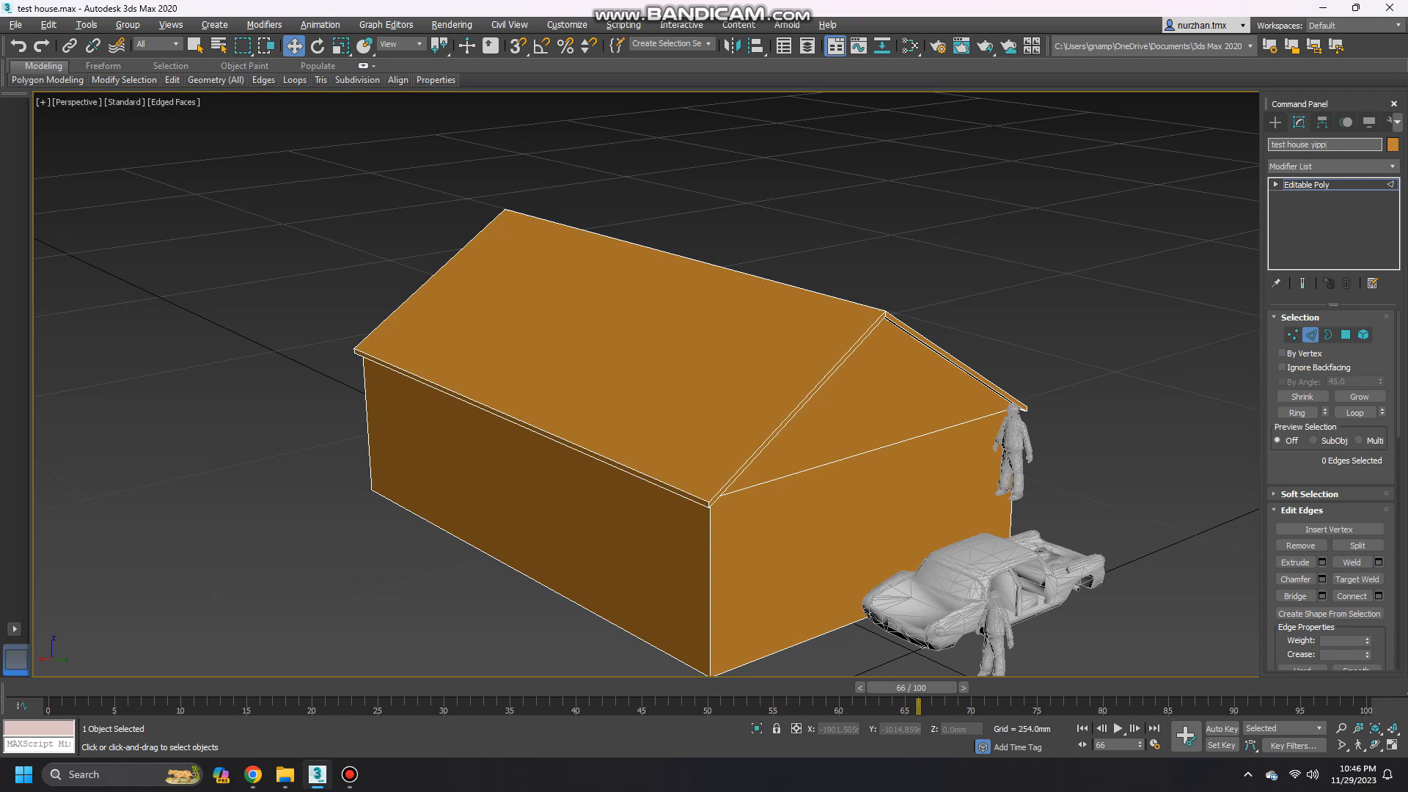
{"action": "key", "text": "Return"}
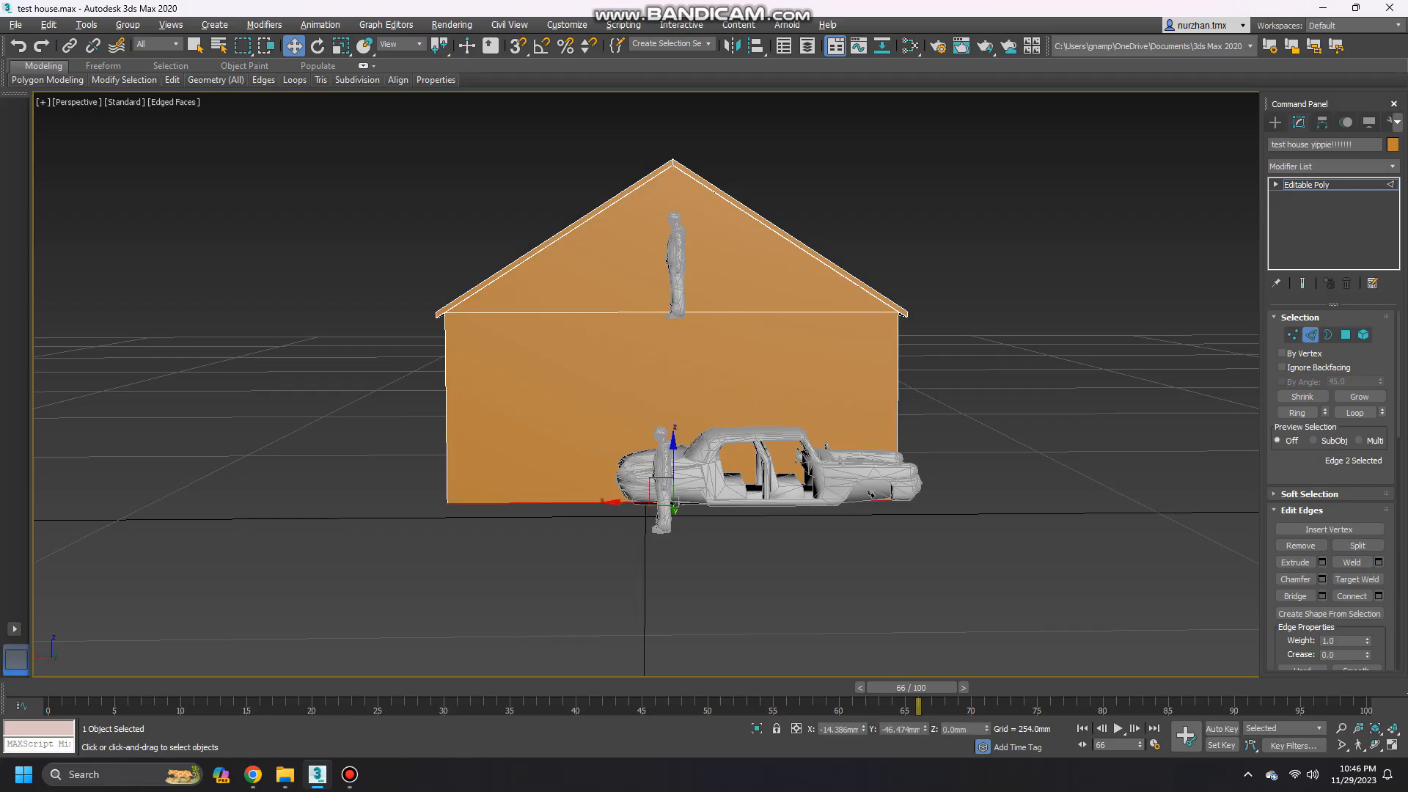
Try connecting the car-side gable's base edge, eave-level edge and one sloping edge with one segment at slide 9.
{"action": "left_click", "coordinate": [653, 312], "text": "ctrl"}
{"action": "middle_click_drag", "start_coordinate": [674, 426], "coordinate": [686, 359], "text": "alt"}
{"action": "scroll", "coordinate": [685, 359], "scroll_direction": "up", "scroll_amount": 4}
{"action": "left_click", "coordinate": [602, 250], "text": "ctrl"}
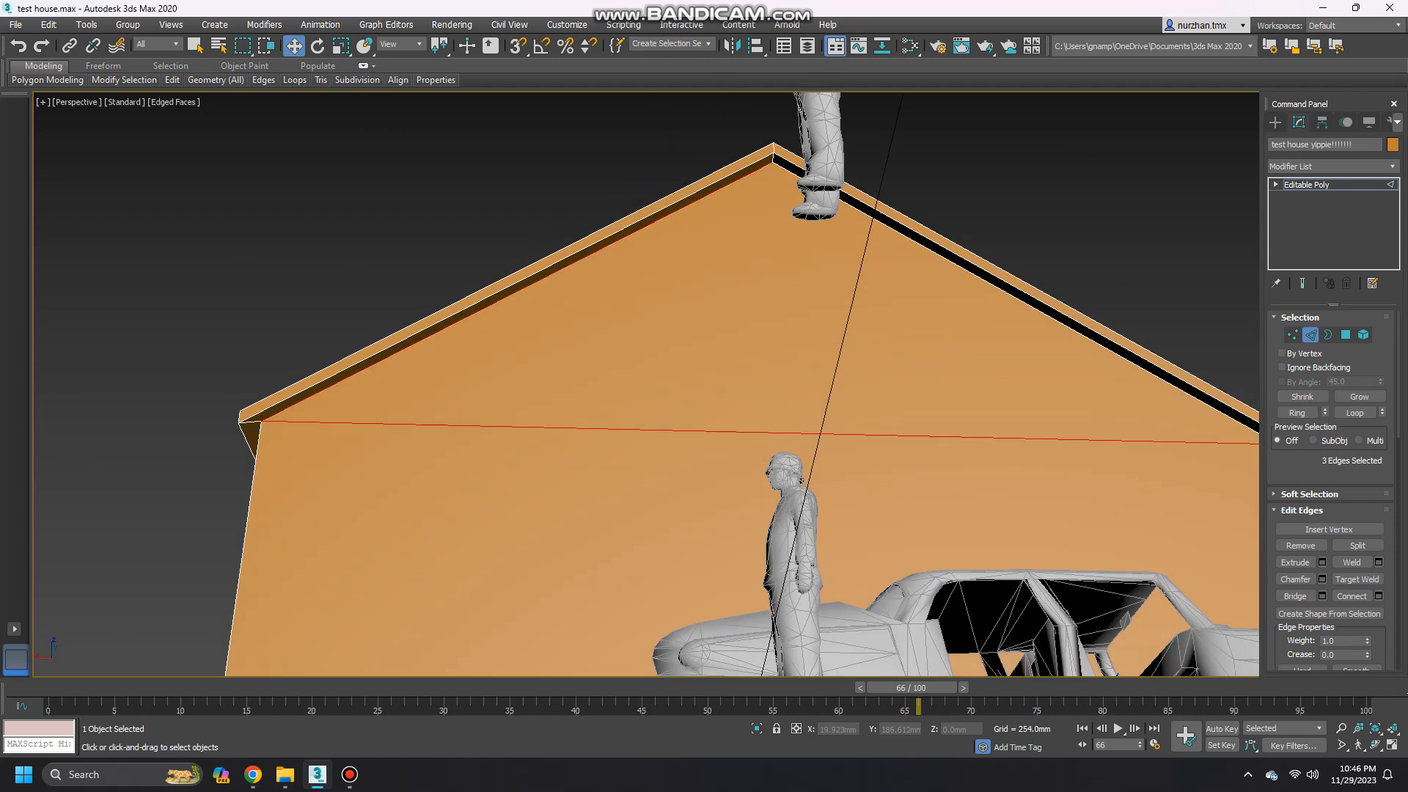
{"action": "scroll", "coordinate": [645, 381], "scroll_direction": "down", "scroll_amount": 4}
{"action": "middle_click_drag", "start_coordinate": [645, 381], "coordinate": [645, 433], "text": "alt"}
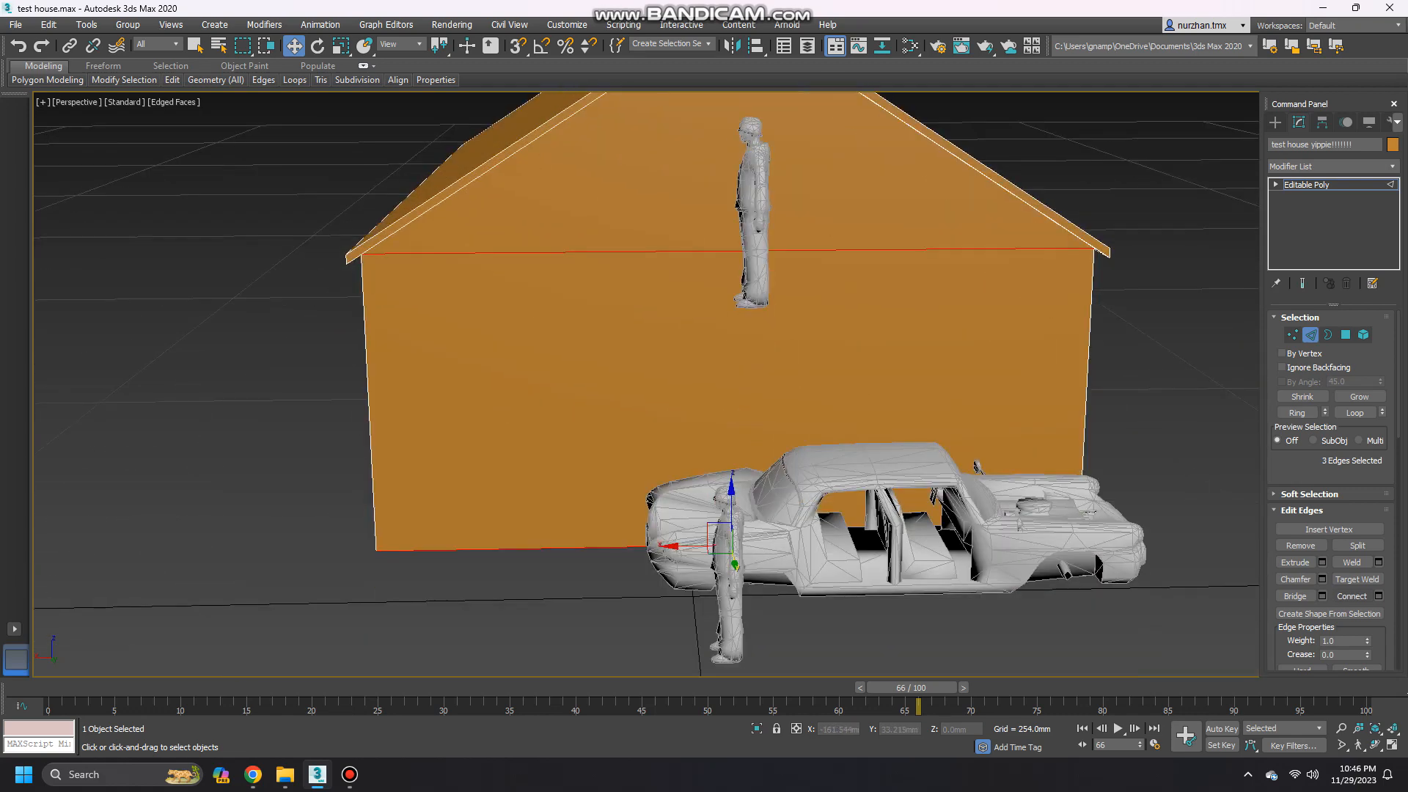
{"action": "key", "text": "ctrl+shift+e"}
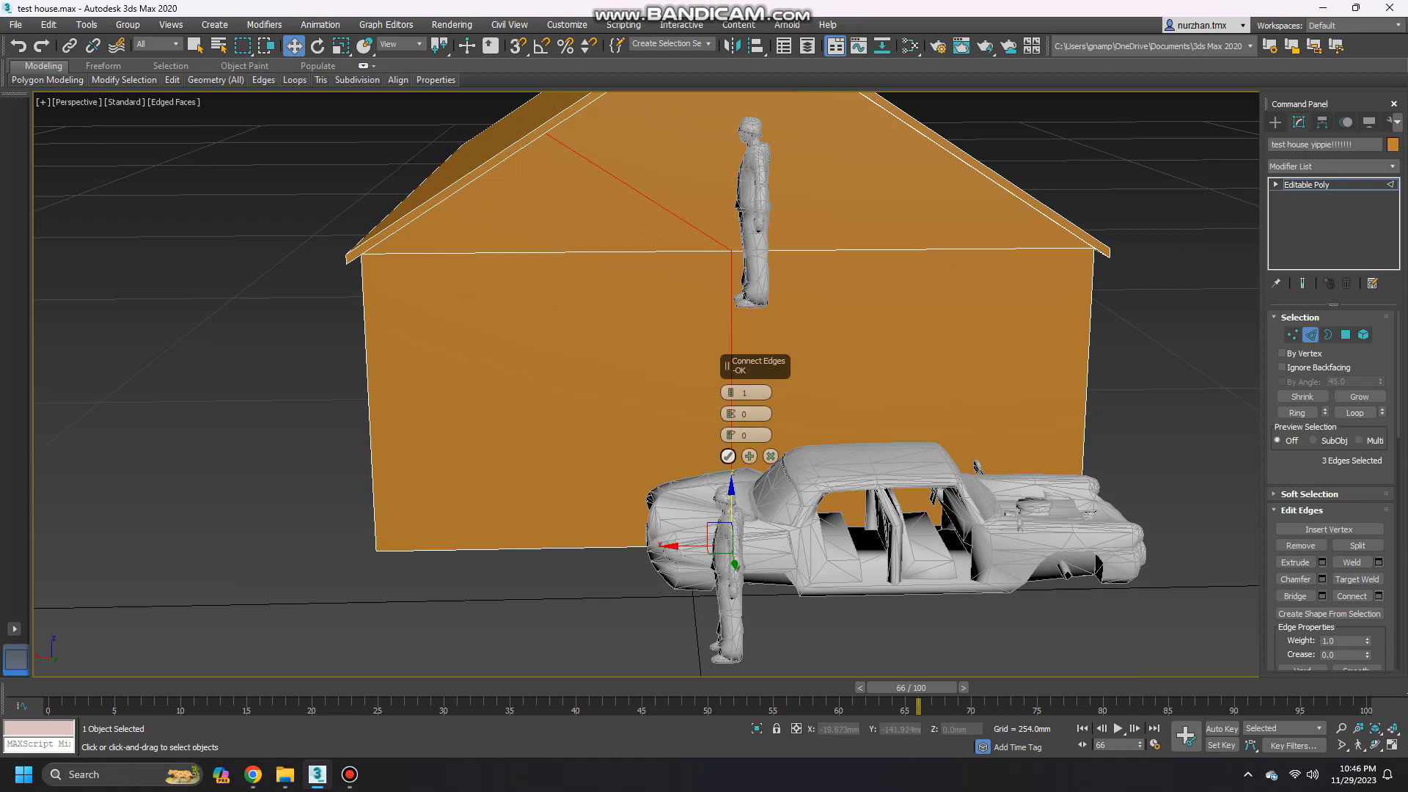
{"action": "mouse_move", "coordinate": [731, 435]}
{"action": "left_mouse_down"}
{"action": "mouse_move", "coordinate": [731, 417]}
{"action": "mouse_move", "coordinate": [730, 432]}
{"action": "left_mouse_up"}
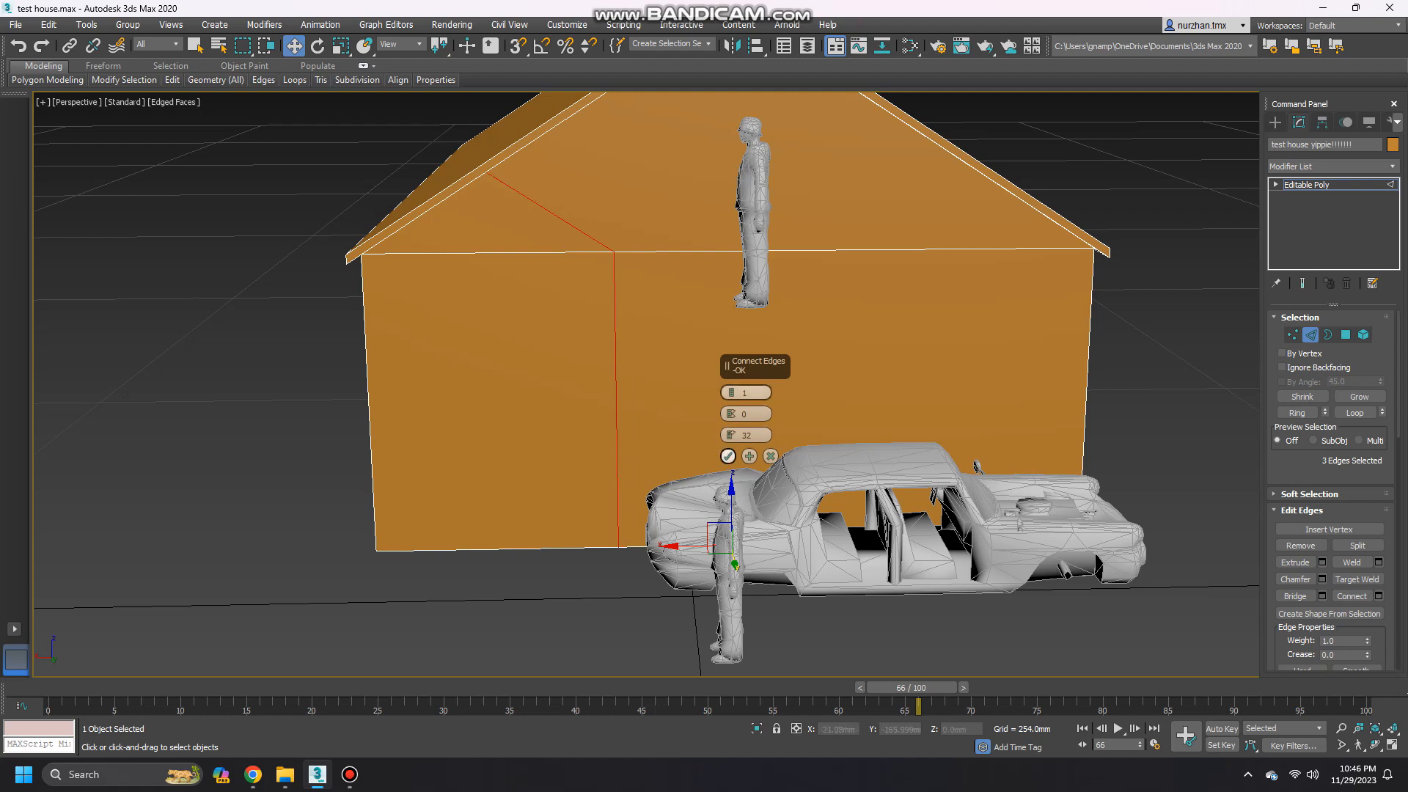
{"action": "left_click_drag", "start_coordinate": [731, 435], "coordinate": [731, 447]}
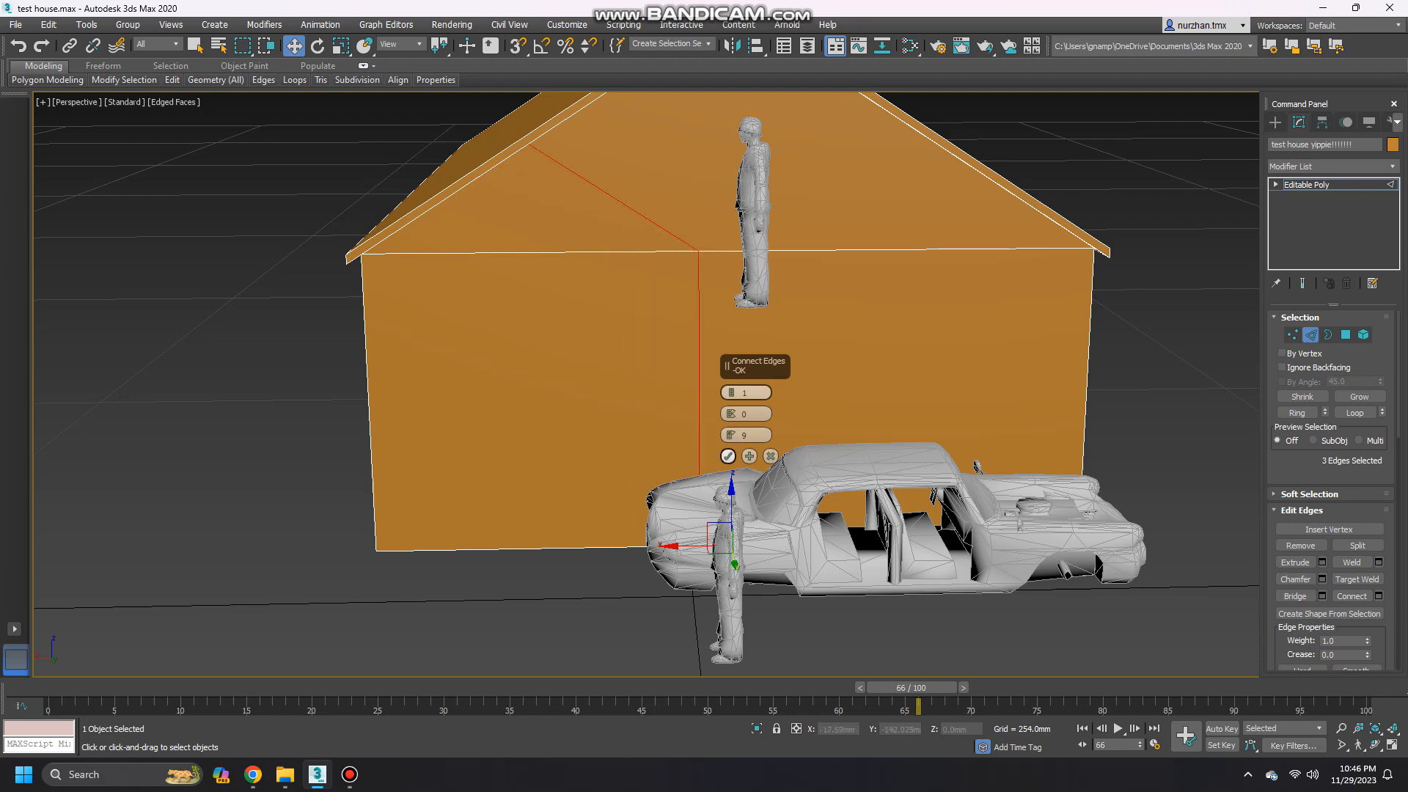
{"action": "left_click", "coordinate": [728, 456]}
Try aligning the cut's upper vertex above its eave-level vertex by setting its X position to -3.919 mm.
{"action": "middle_click_drag", "start_coordinate": [728, 456], "coordinate": [759, 438], "text": "alt"}
{"action": "key", "text": "1"}
{"action": "left_click", "coordinate": [699, 251]}
{"action": "middle_click_drag", "start_coordinate": [699, 251], "coordinate": [737, 391]}
{"action": "left_click", "coordinate": [570, 285]}
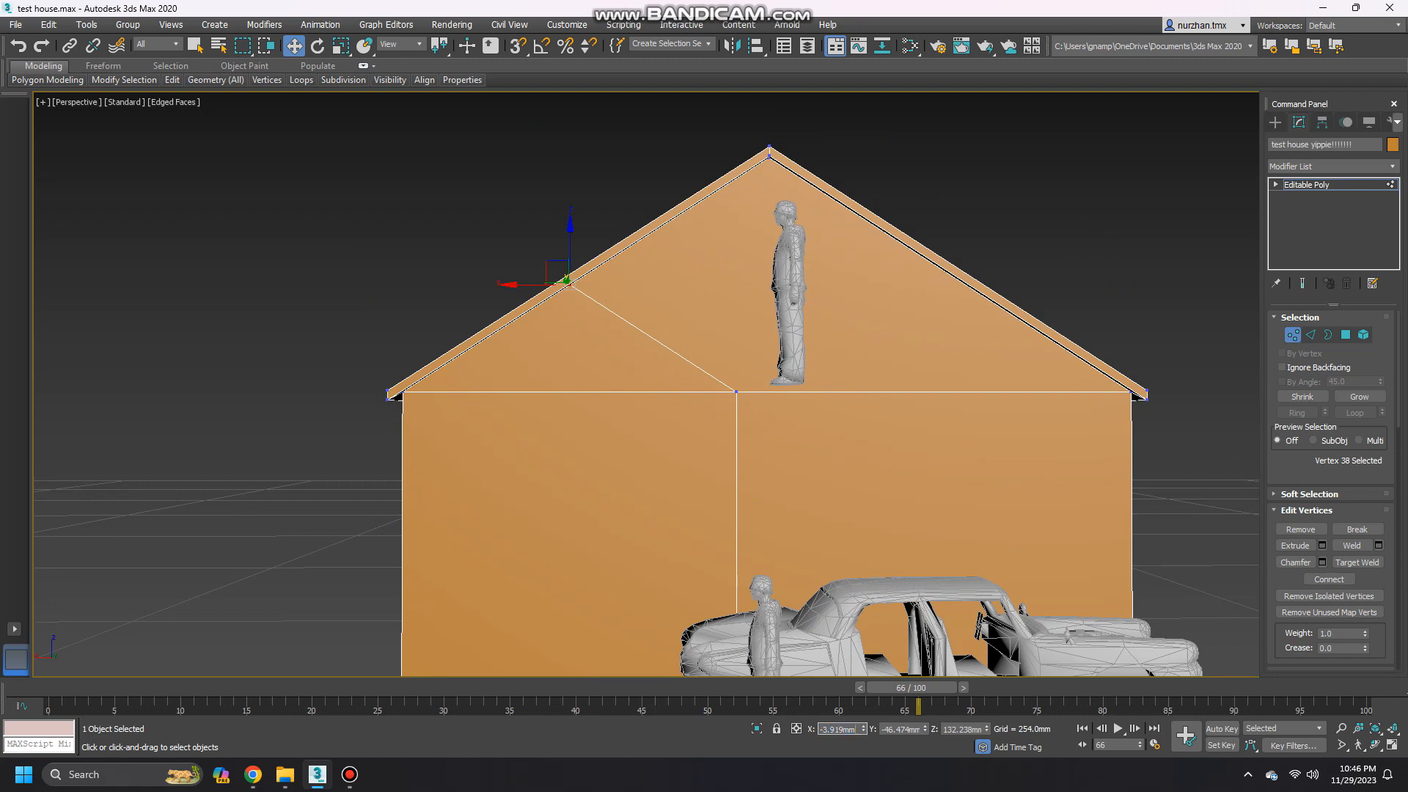
{"action": "key", "text": "Return"}
{"action": "middle_click_drag", "start_coordinate": [660, 396], "coordinate": [818, 323], "text": "alt"}
{"action": "scroll", "coordinate": [748, 203], "scroll_direction": "up", "scroll_amount": 7}
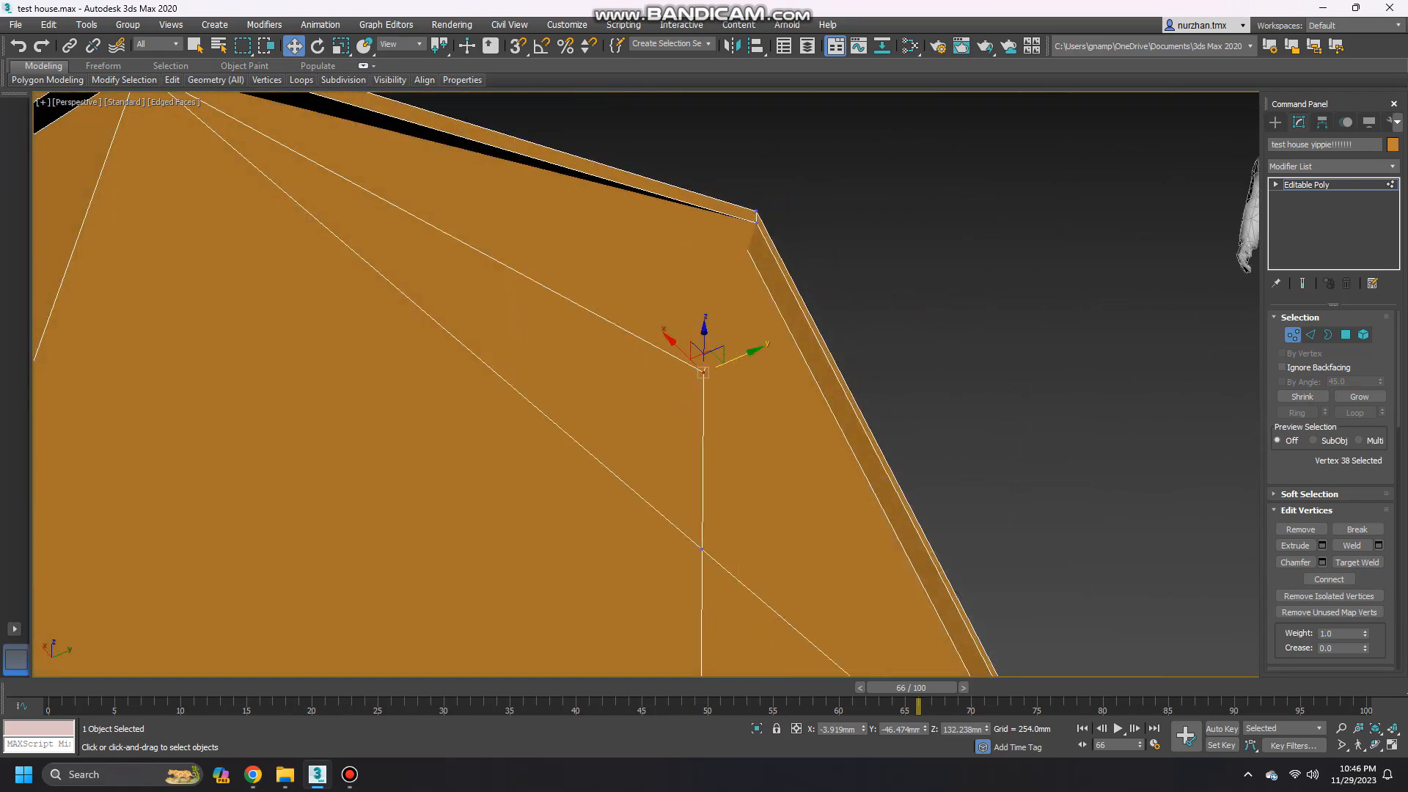
{"action": "scroll", "coordinate": [639, 308], "scroll_direction": "up", "scroll_amount": 2}
{"action": "scroll", "coordinate": [638, 308], "scroll_direction": "down", "scroll_amount": 2}
{"action": "middle_click_drag", "start_coordinate": [638, 308], "coordinate": [594, 396], "text": "alt"}
{"action": "scroll", "coordinate": [745, 330], "scroll_direction": "down", "scroll_amount": 7}
Try moving the cut's upper vertex back along X towards the gable's sloping edge and compare both cut vertices' positions.
{"action": "left_click_drag", "start_coordinate": [671, 397], "coordinate": [555, 402]}
{"action": "middle_click_drag", "start_coordinate": [555, 403], "coordinate": [447, 399], "text": "alt"}
{"action": "left_click", "coordinate": [733, 473]}
{"action": "left_click", "coordinate": [847, 730]}
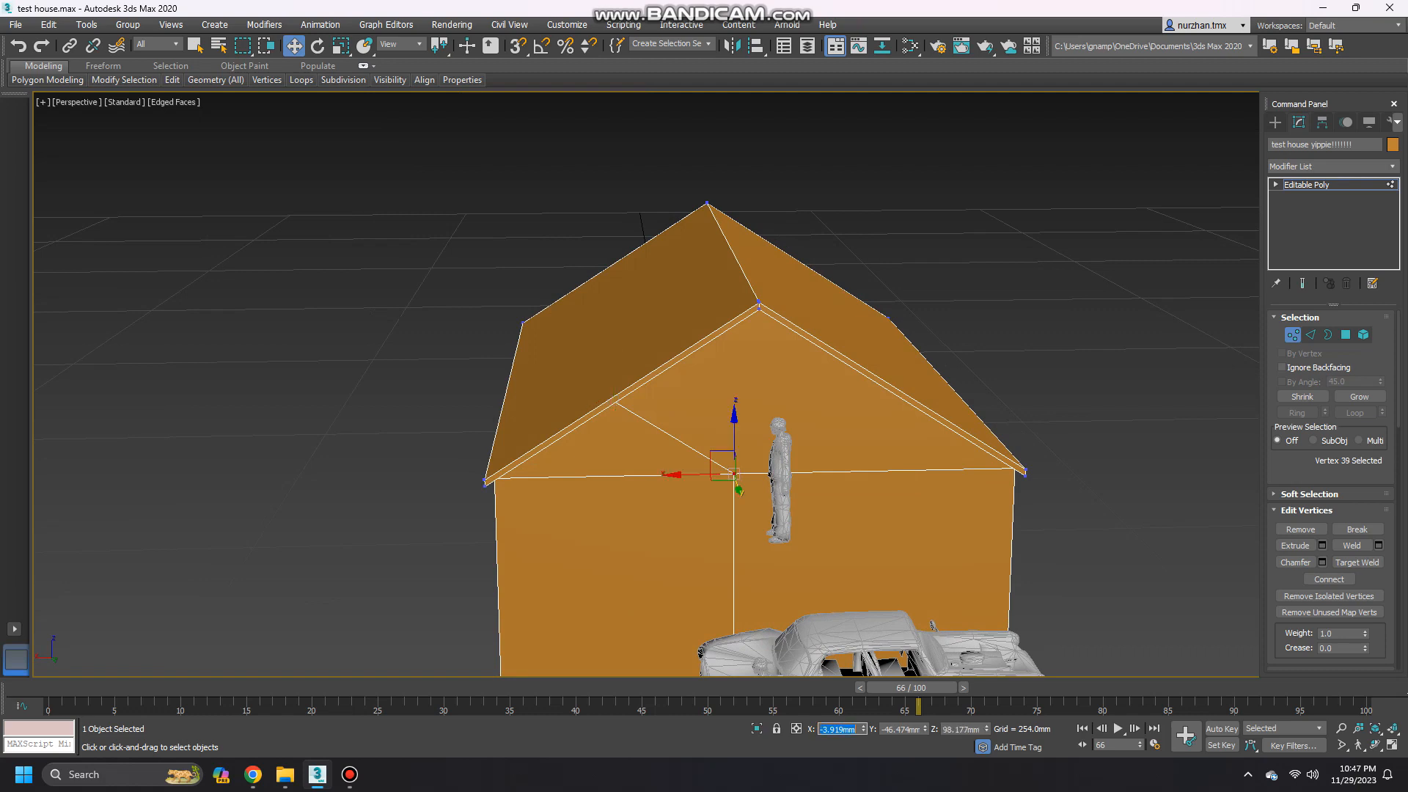
{"action": "middle_click_drag", "start_coordinate": [843, 640], "coordinate": [847, 498]}
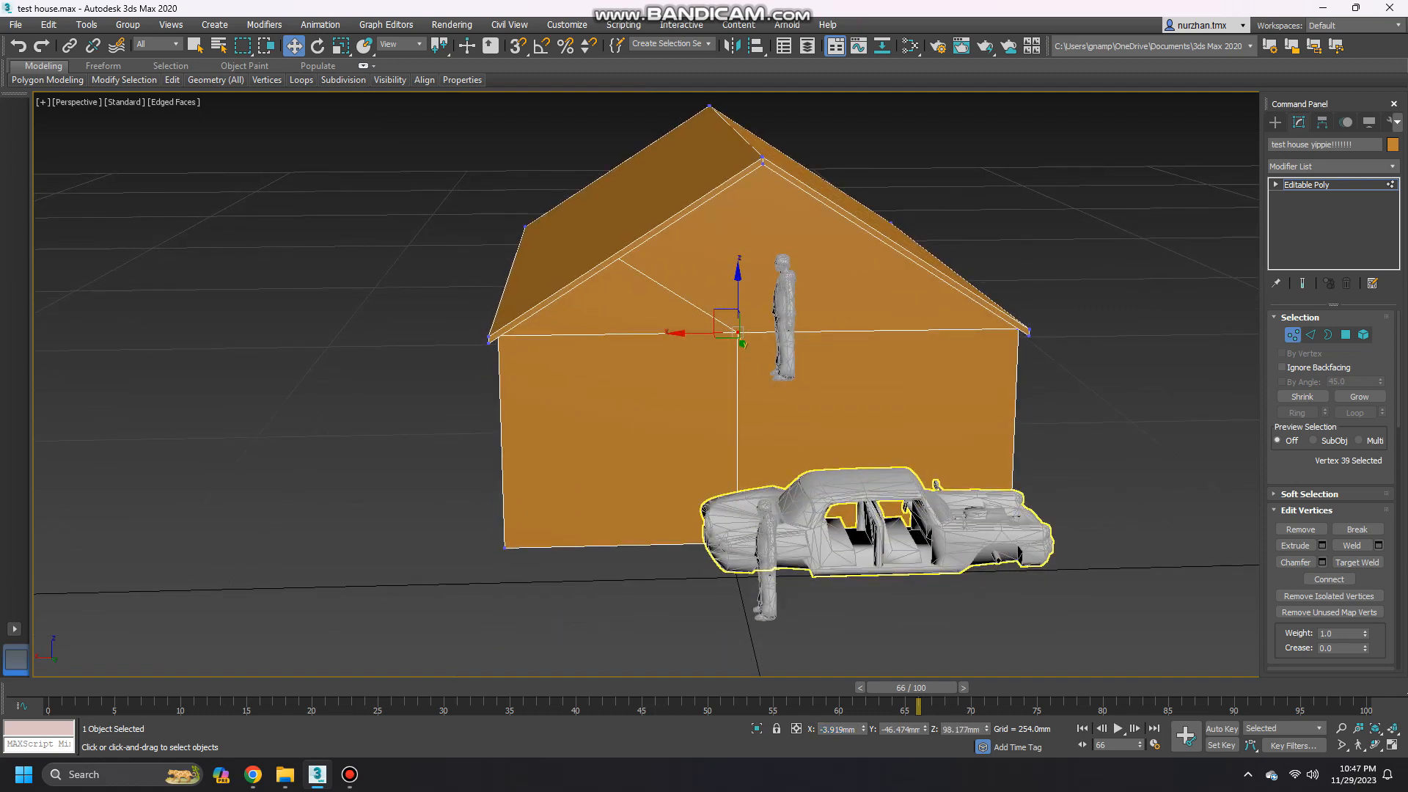
{"action": "left_click", "coordinate": [617, 258]}
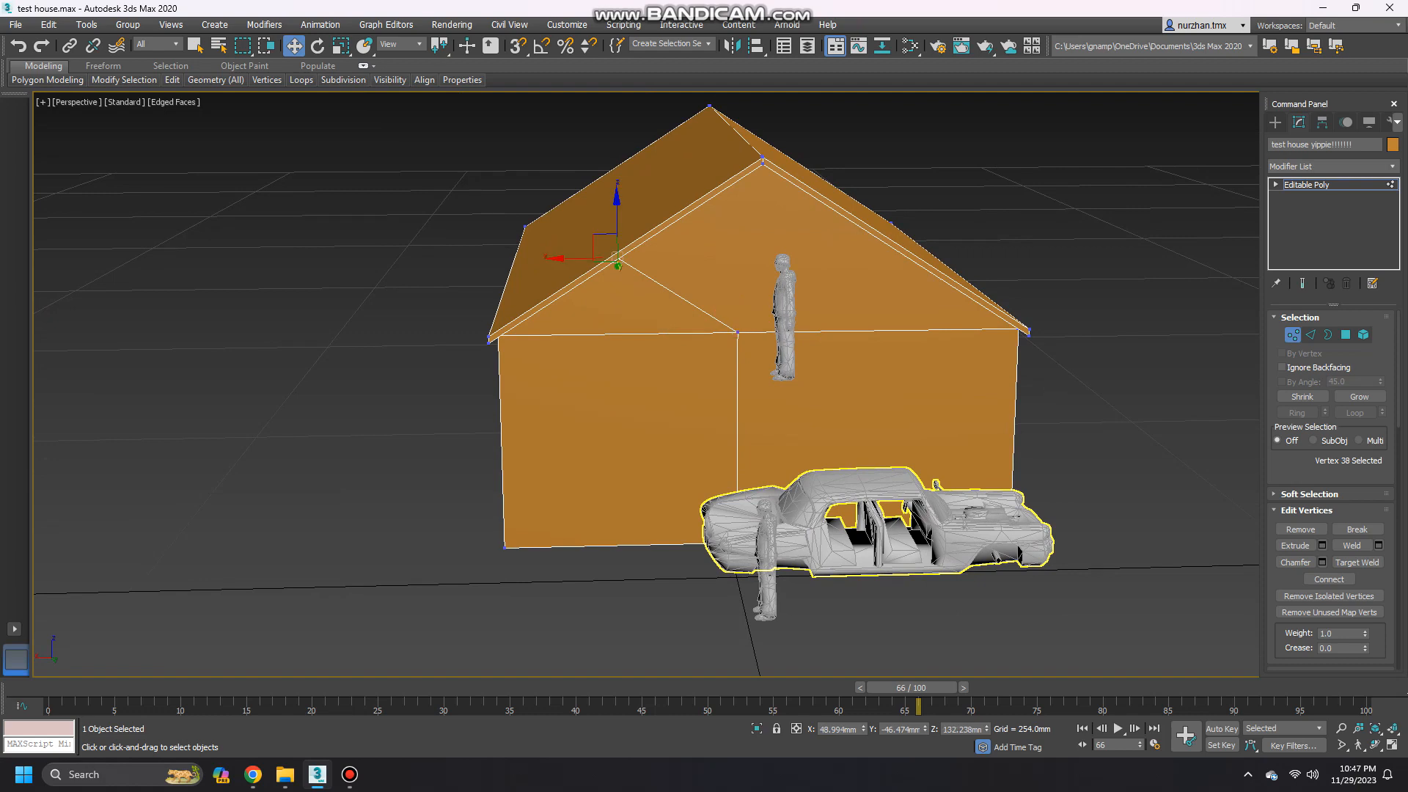
{"action": "left_click", "coordinate": [865, 546]}
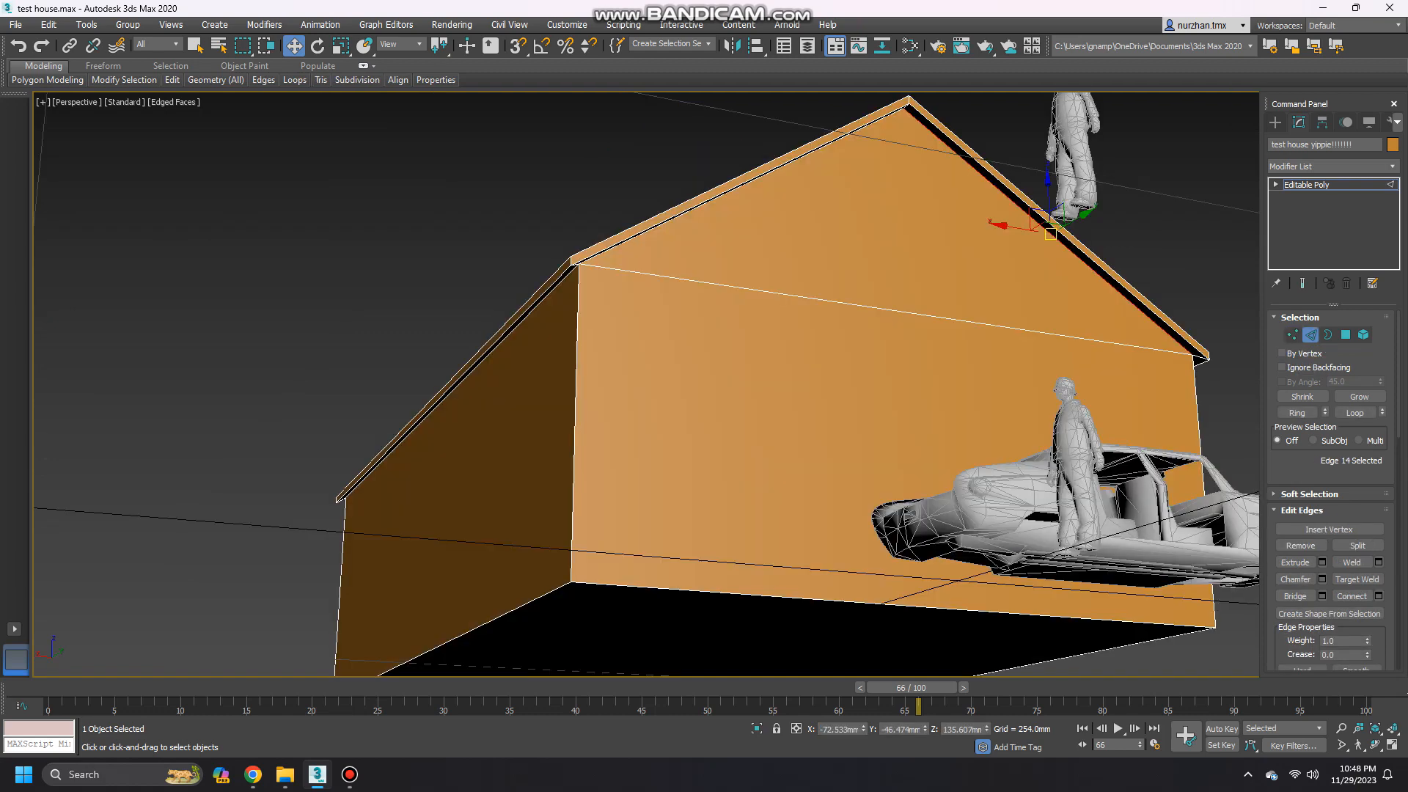
Connect the car-side gable's sloping, eave-level and base edges with two pinched segments at slide 9, and remove the horizontal cut across the gable.
{"action": "left_click", "coordinate": [999, 220]}
{"action": "middle_click_drag", "start_coordinate": [953, 250], "coordinate": [983, 272], "text": "alt"}
{"action": "scroll", "coordinate": [983, 272], "scroll_direction": "up", "scroll_amount": 3}
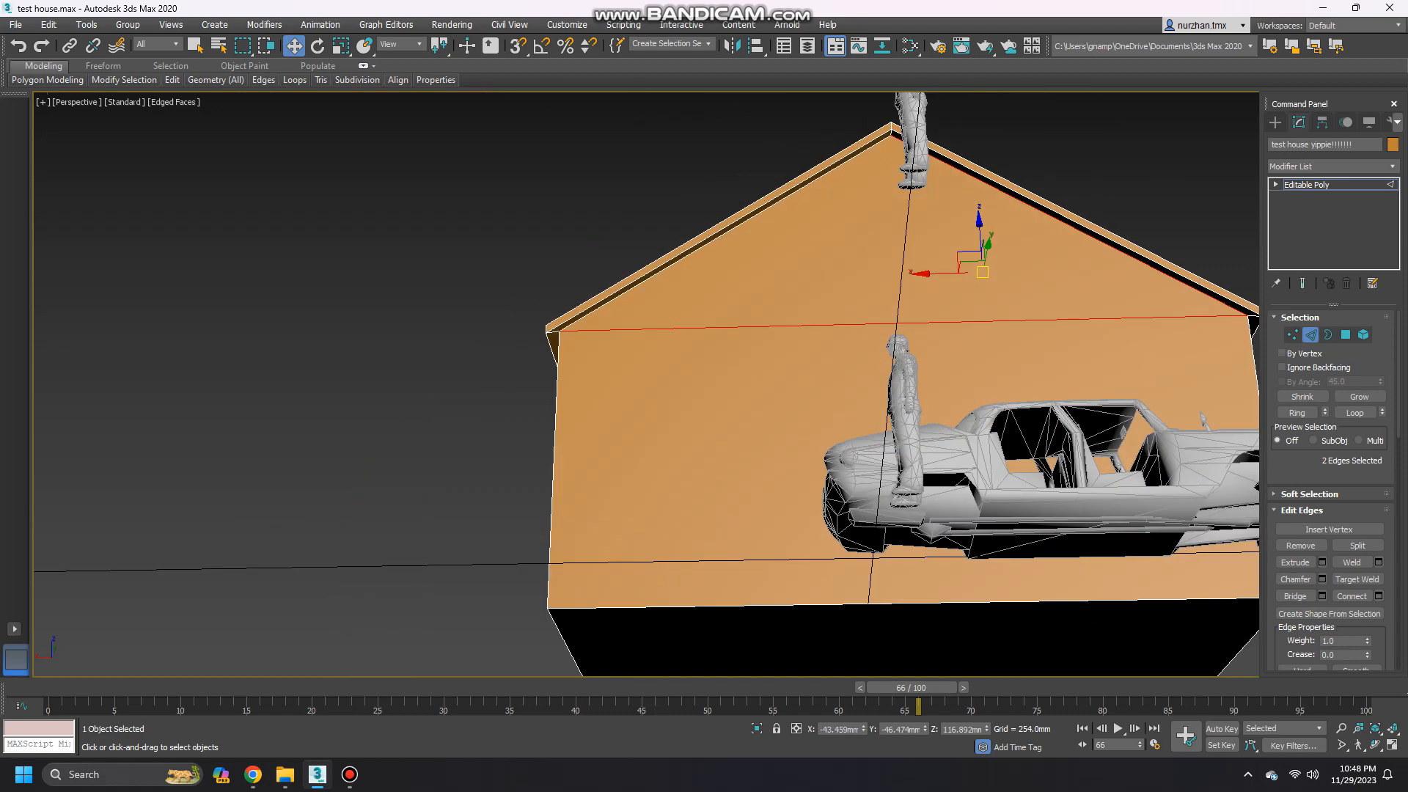
{"action": "left_click", "coordinate": [733, 228], "text": "ctrl"}
{"action": "middle_click_drag", "start_coordinate": [734, 228], "coordinate": [777, 246], "text": "alt"}
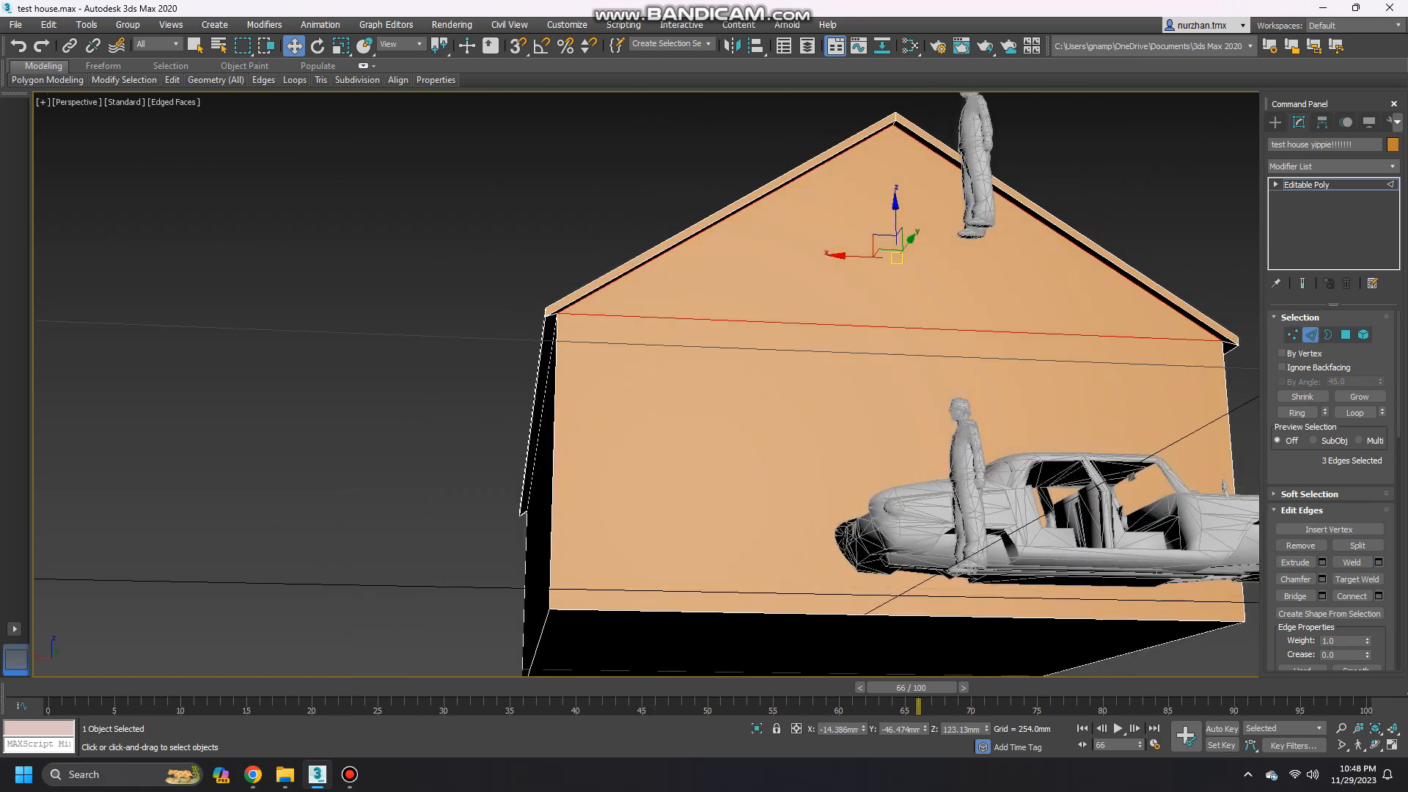
{"action": "left_click", "coordinate": [971, 617], "text": "ctrl"}
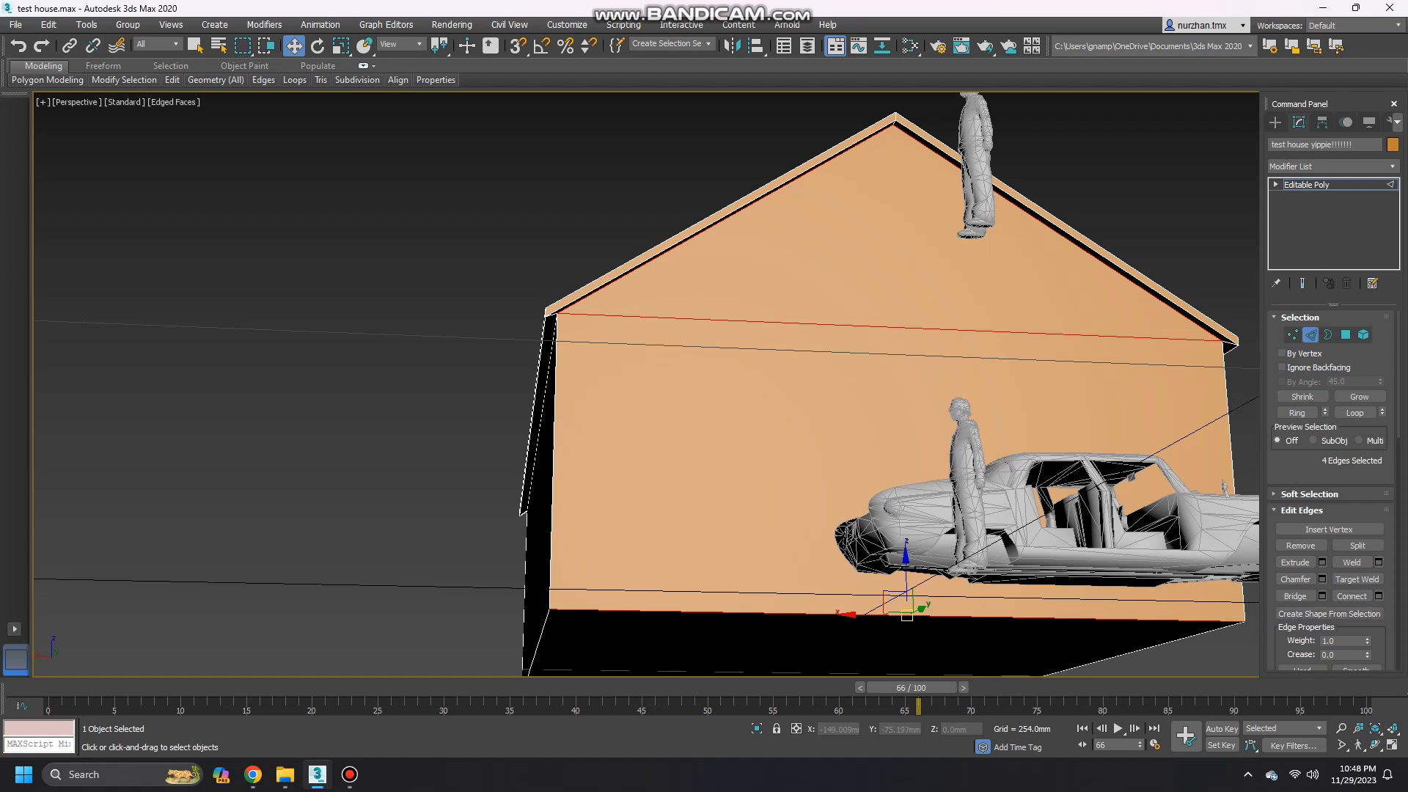
{"action": "left_click", "coordinate": [1379, 597]}
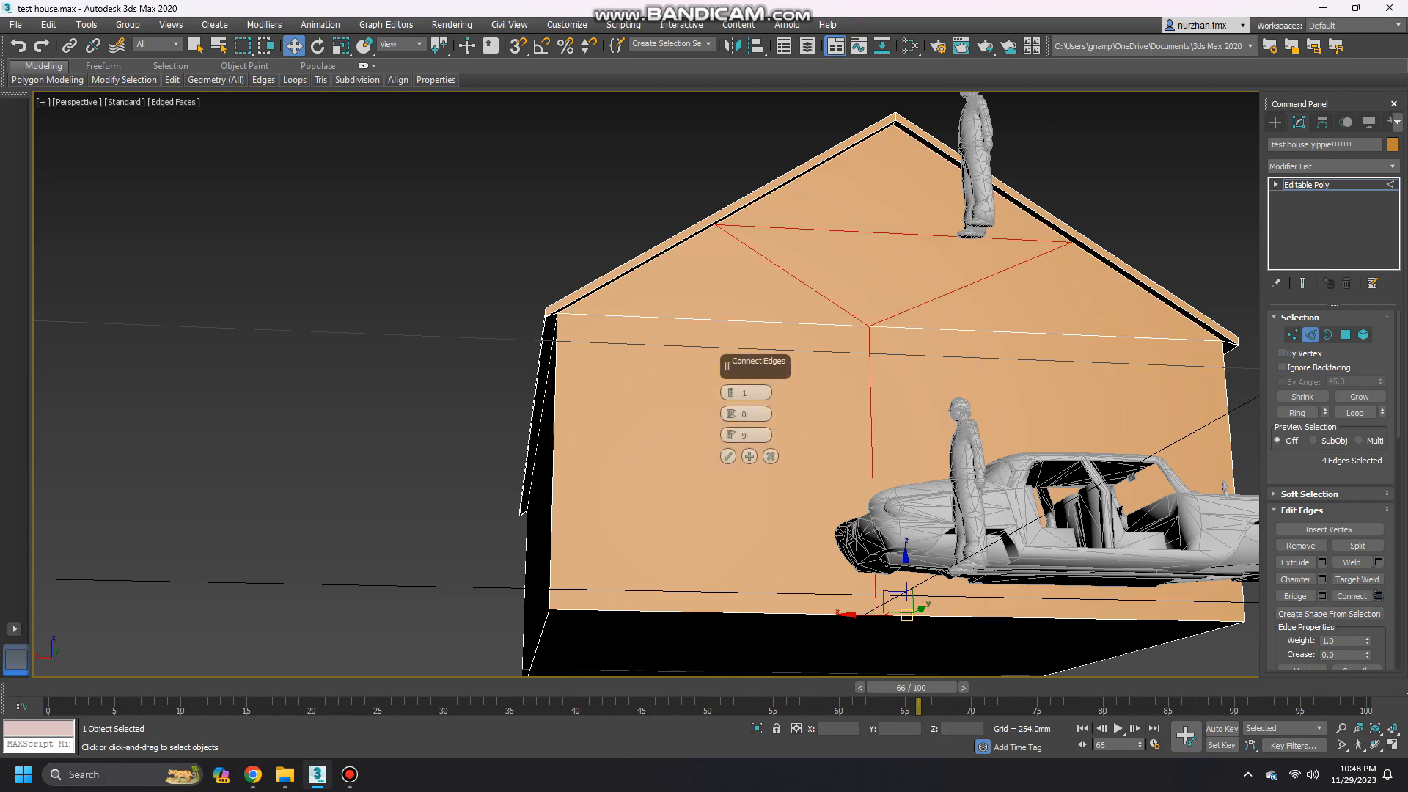
{"action": "middle_click_drag", "start_coordinate": [880, 440], "coordinate": [873, 480], "text": "alt"}
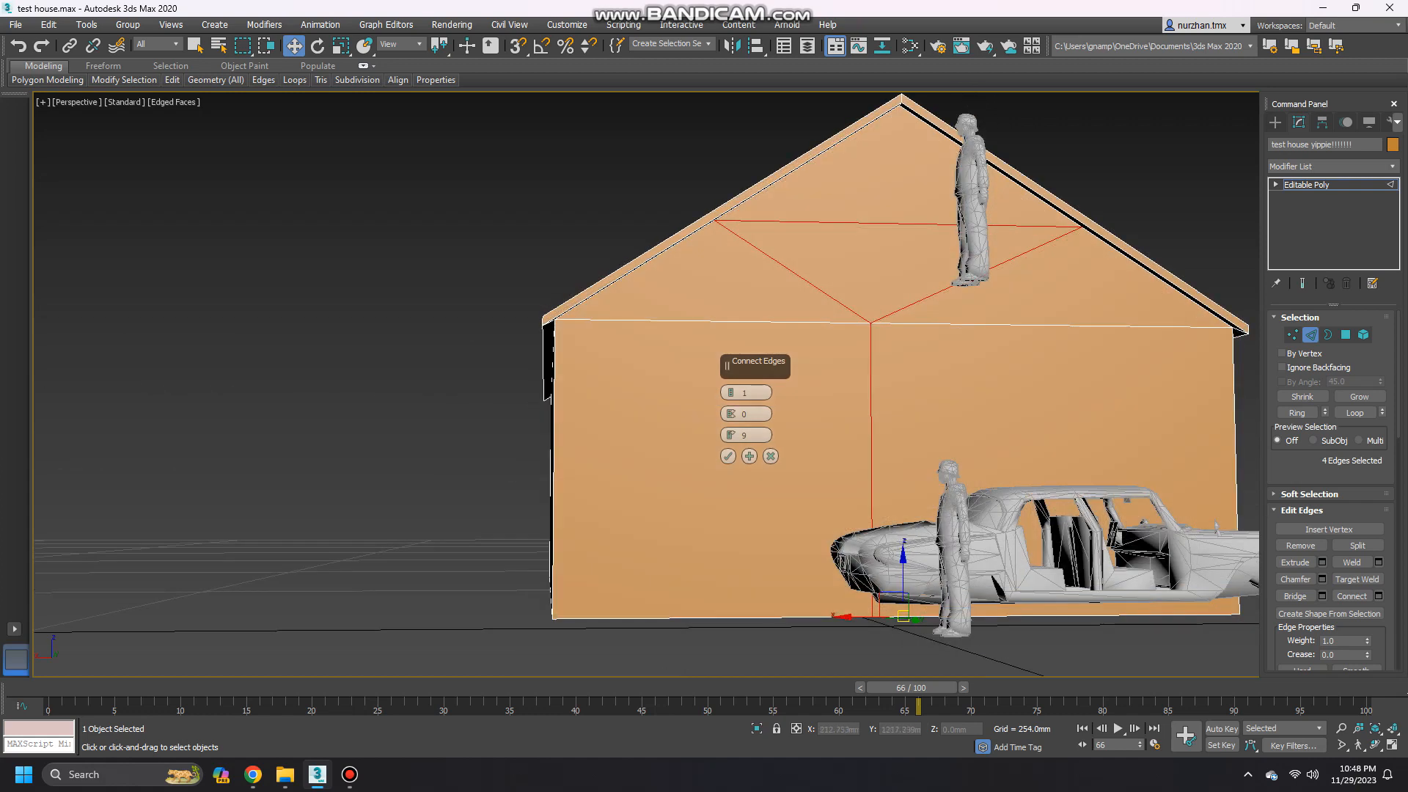
{"action": "left_click", "coordinate": [731, 391]}
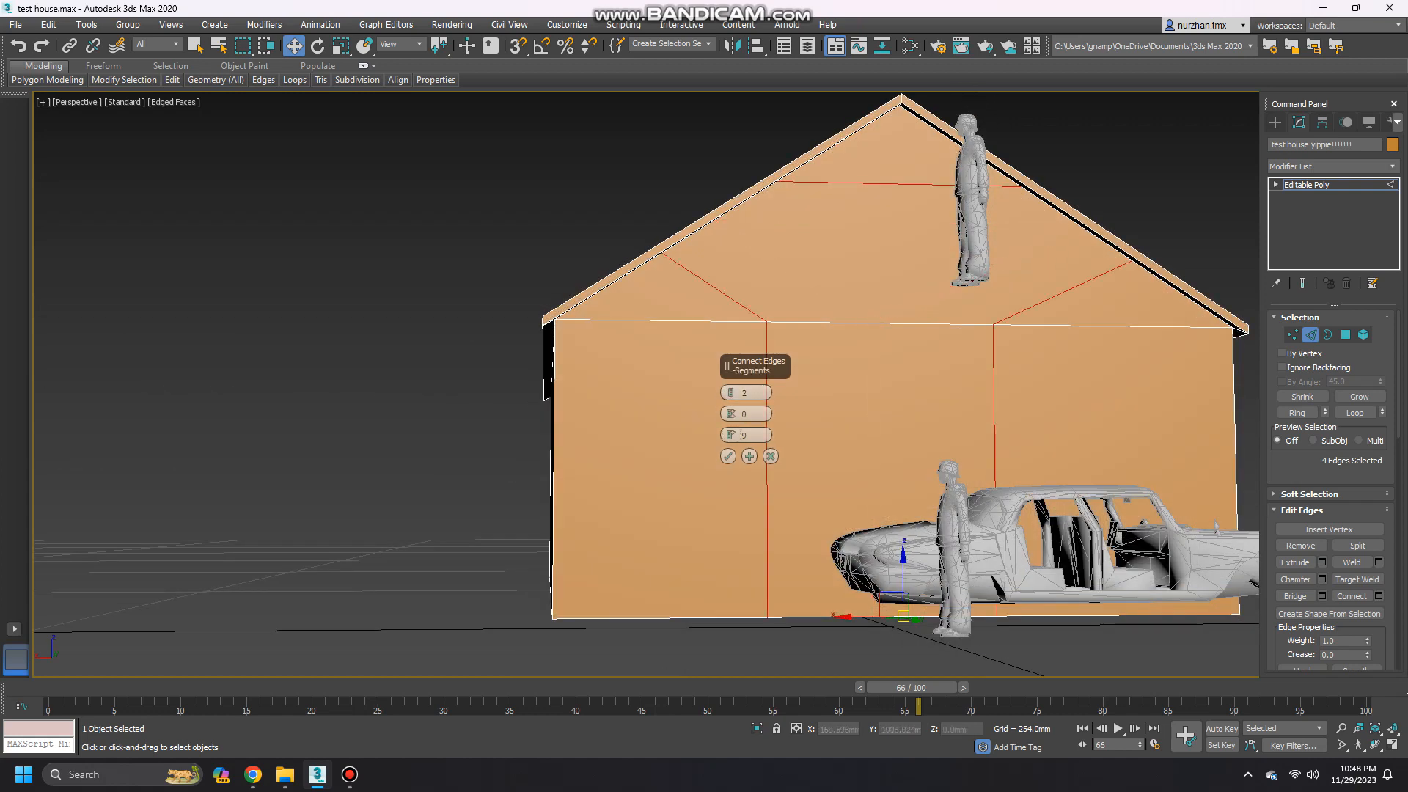
{"action": "left_click_drag", "start_coordinate": [731, 414], "coordinate": [736, 418]}
{"action": "left_click", "coordinate": [728, 456]}
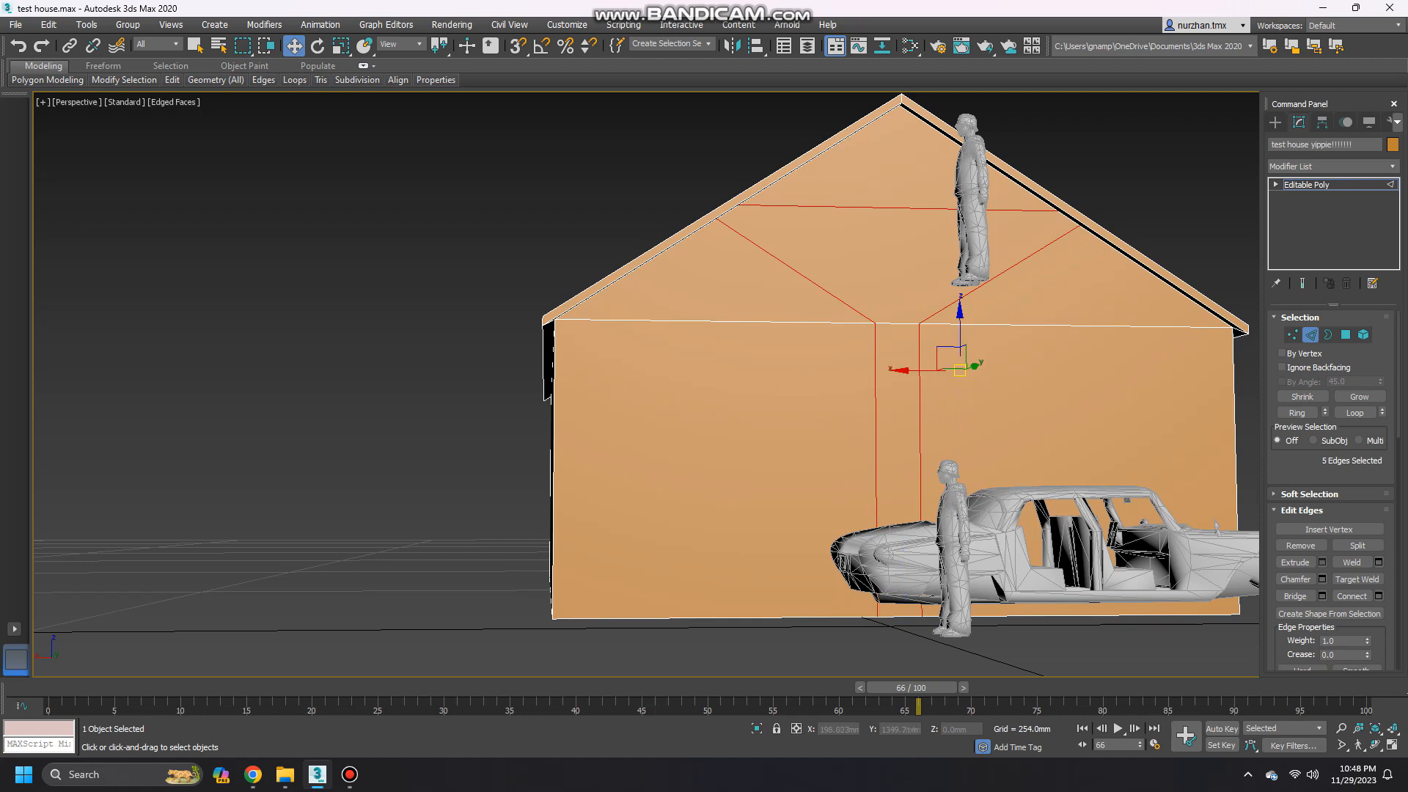
{"action": "left_click", "coordinate": [829, 207]}
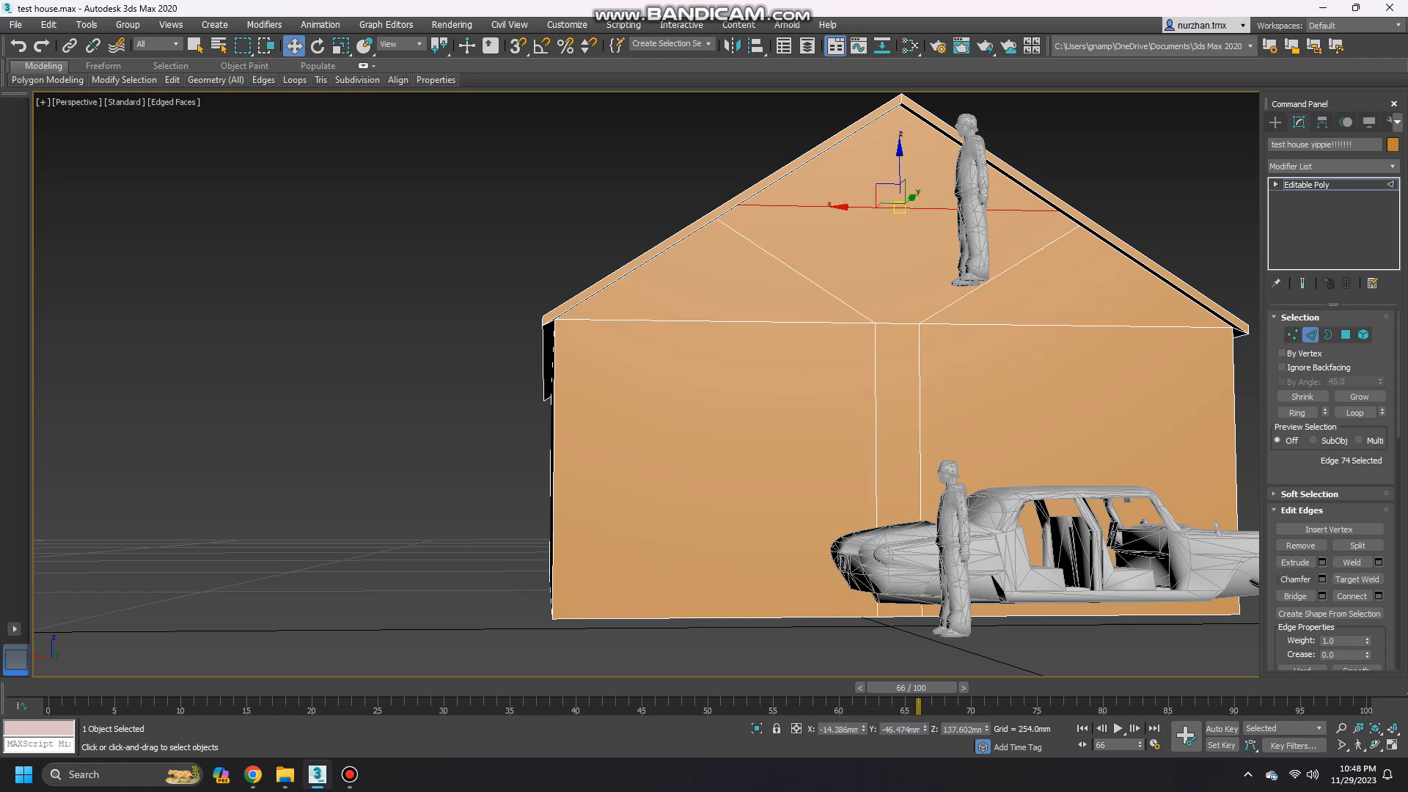
{"action": "left_click", "coordinate": [1301, 546]}
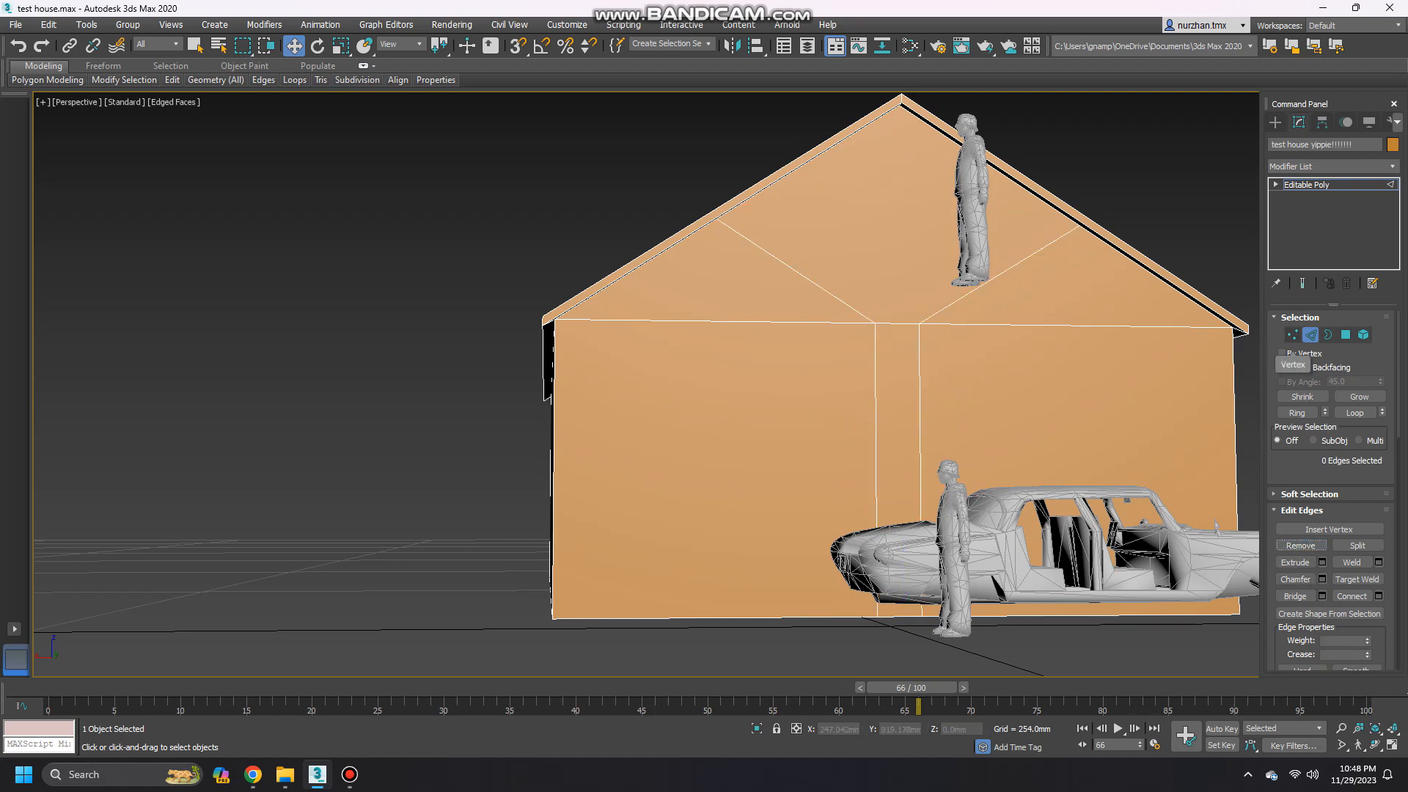
Remove the two leftover vertices of the deleted horizontal cut from the car-side gable's sloping edges.
{"action": "left_click", "coordinate": [1293, 335]}
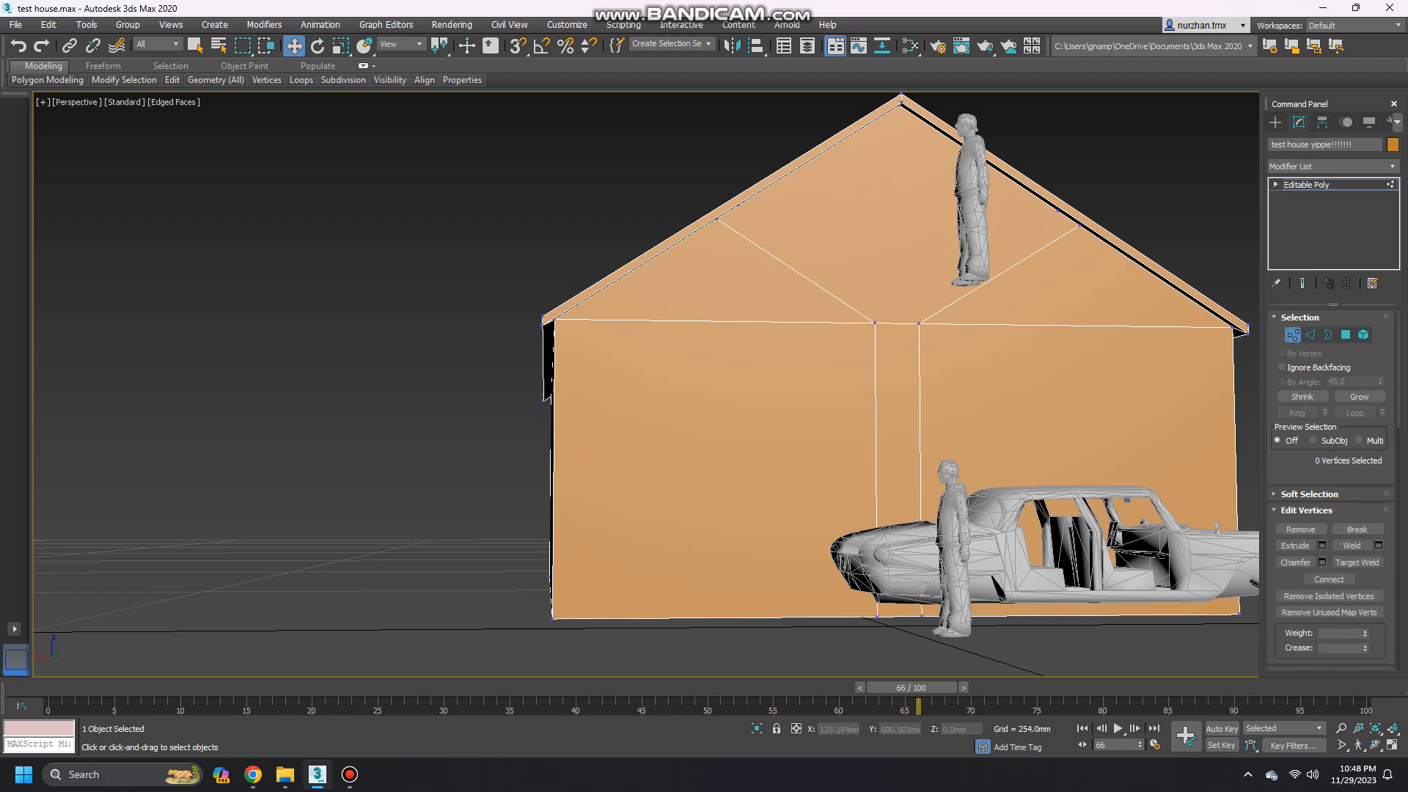
{"action": "left_click", "coordinate": [739, 196]}
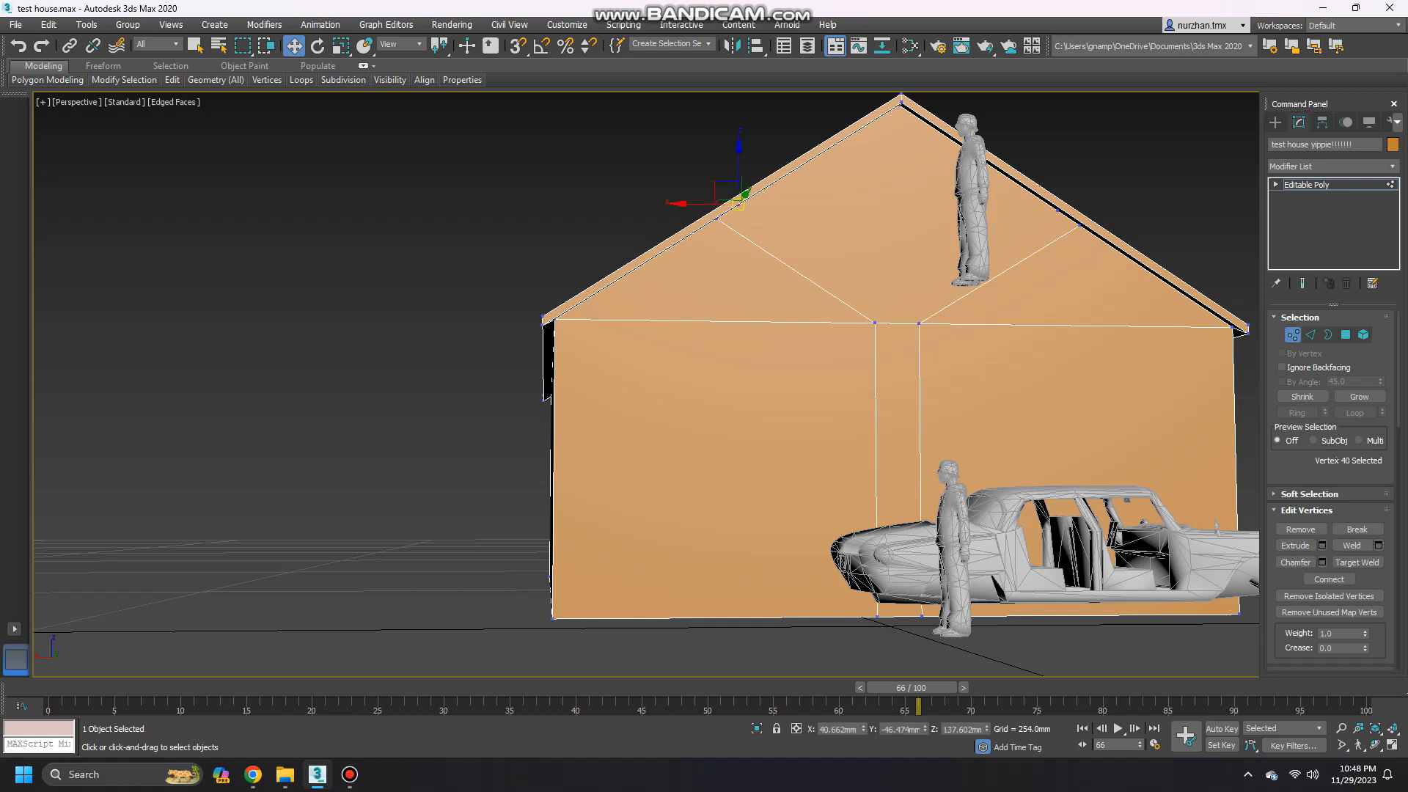
{"action": "left_click", "coordinate": [1058, 210], "text": "ctrl"}
{"action": "middle_click_drag", "start_coordinate": [1058, 213], "coordinate": [1097, 180], "text": "alt"}
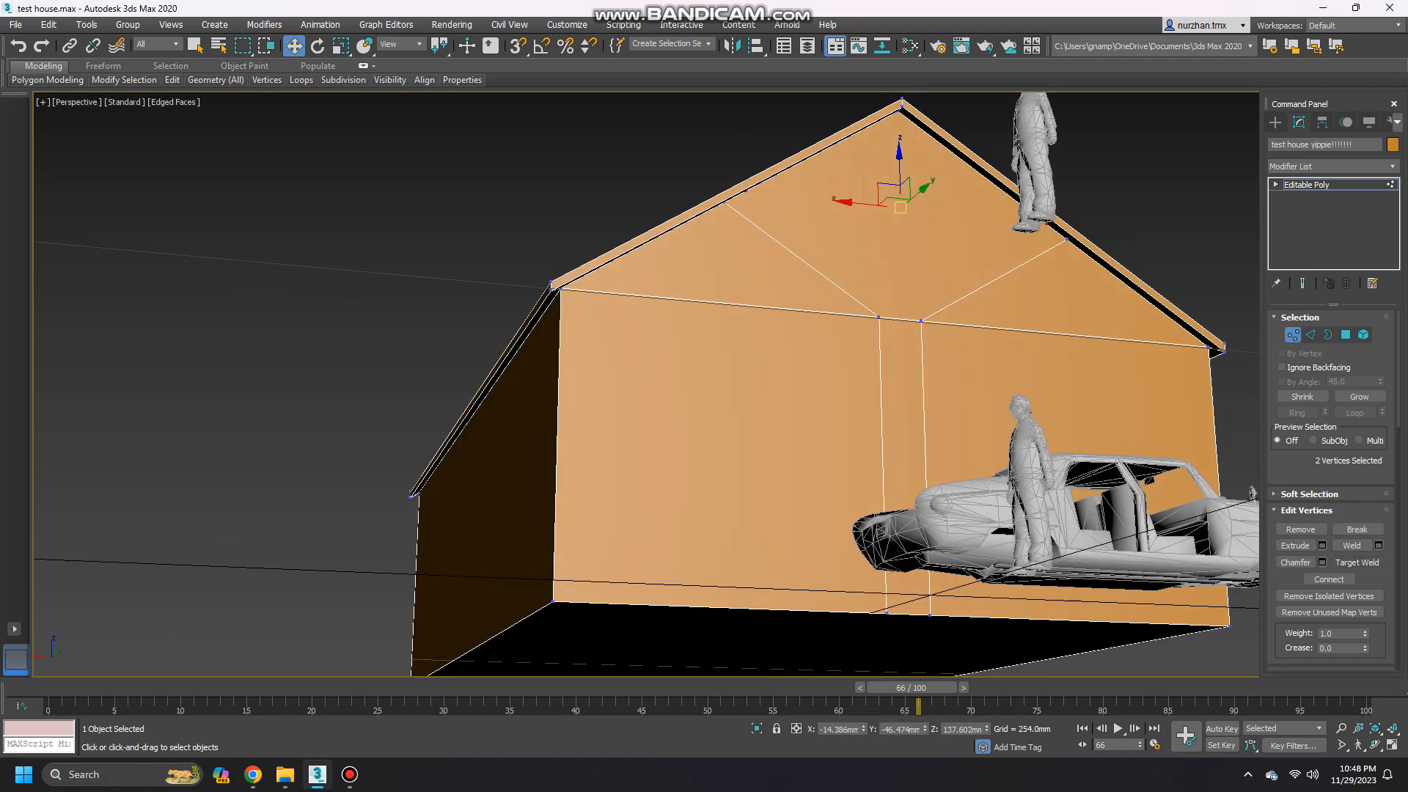
{"action": "left_click", "coordinate": [1301, 529]}
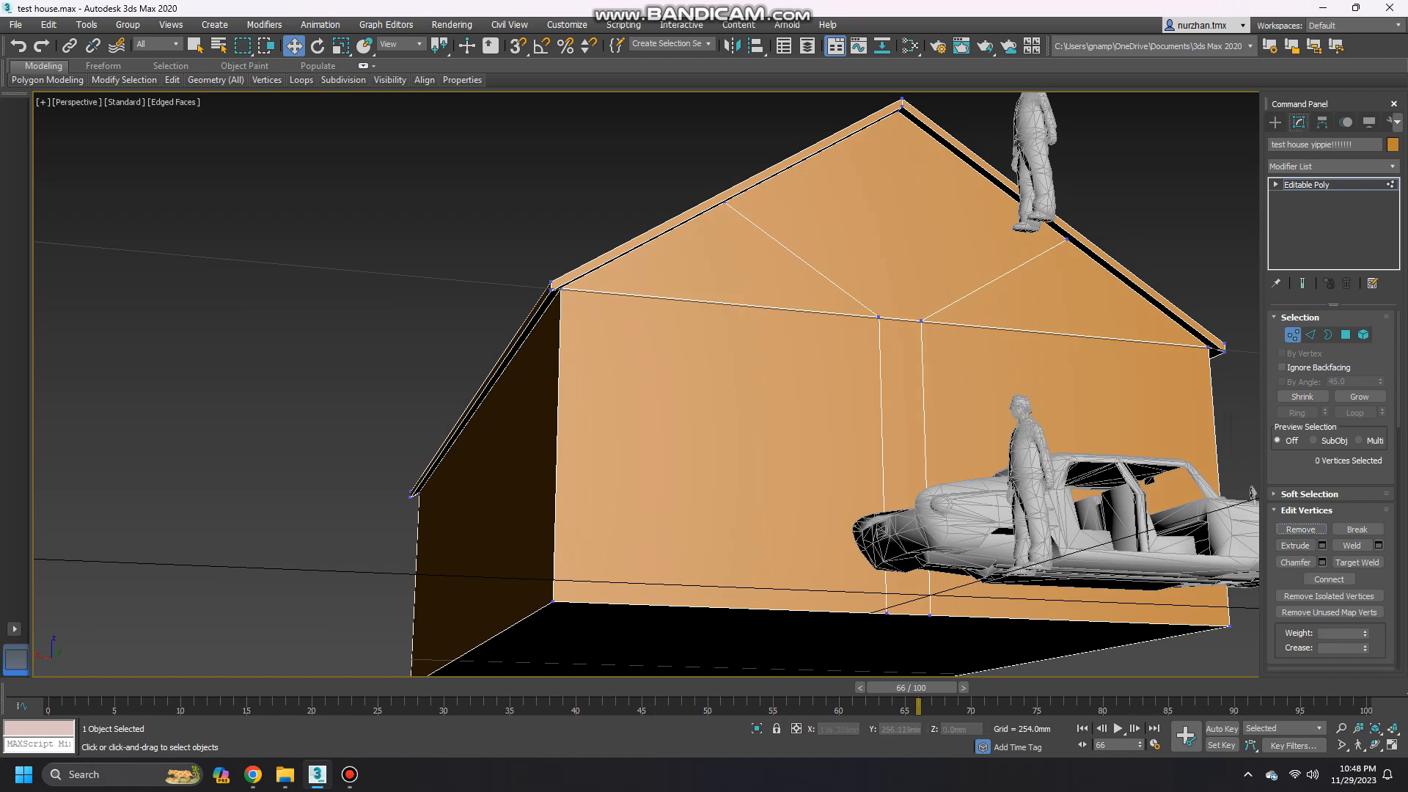
Straighten the car-side gable's first vertical cut by setting its eave-level and base vertices to X 48.221 mm.
{"action": "left_click", "coordinate": [725, 201]}
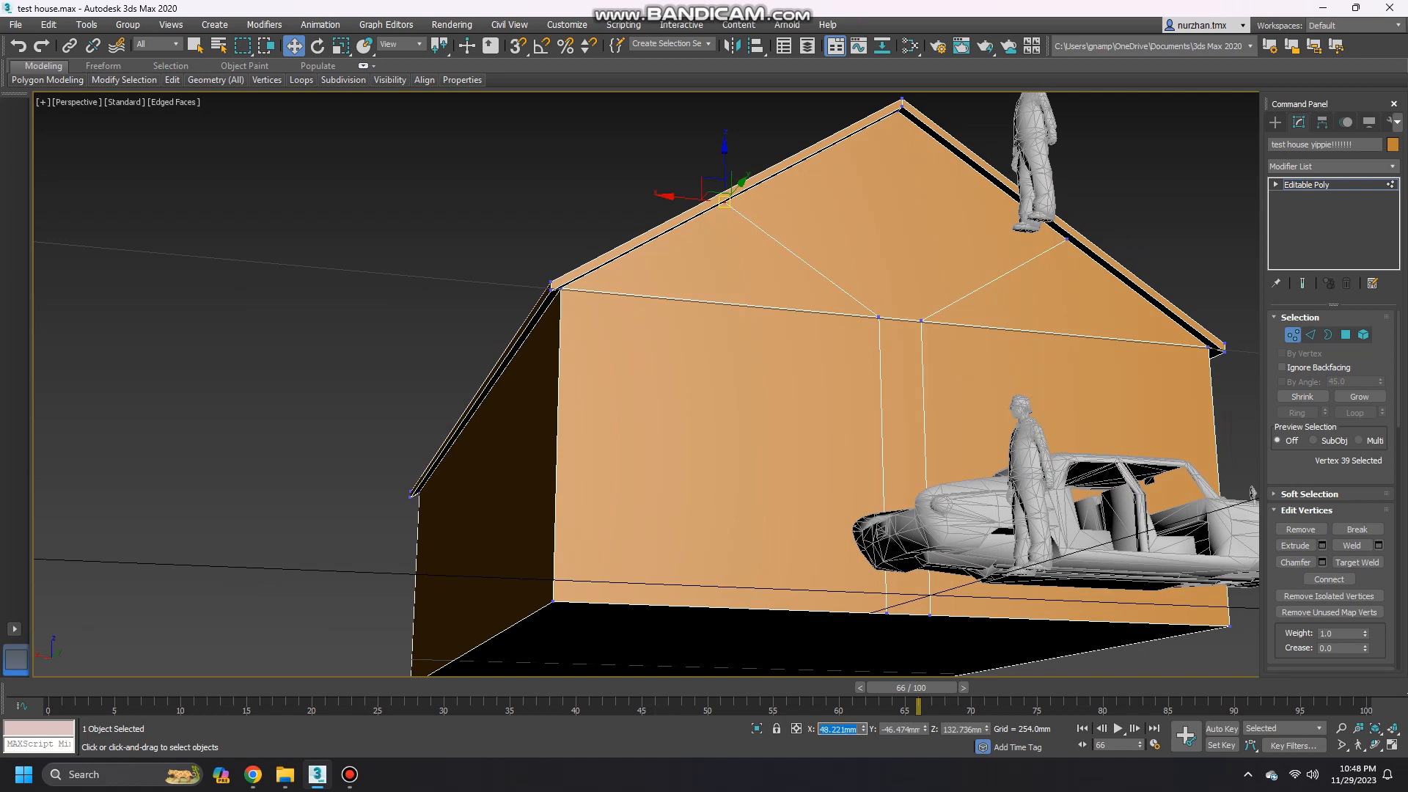
{"action": "left_click", "coordinate": [879, 318]}
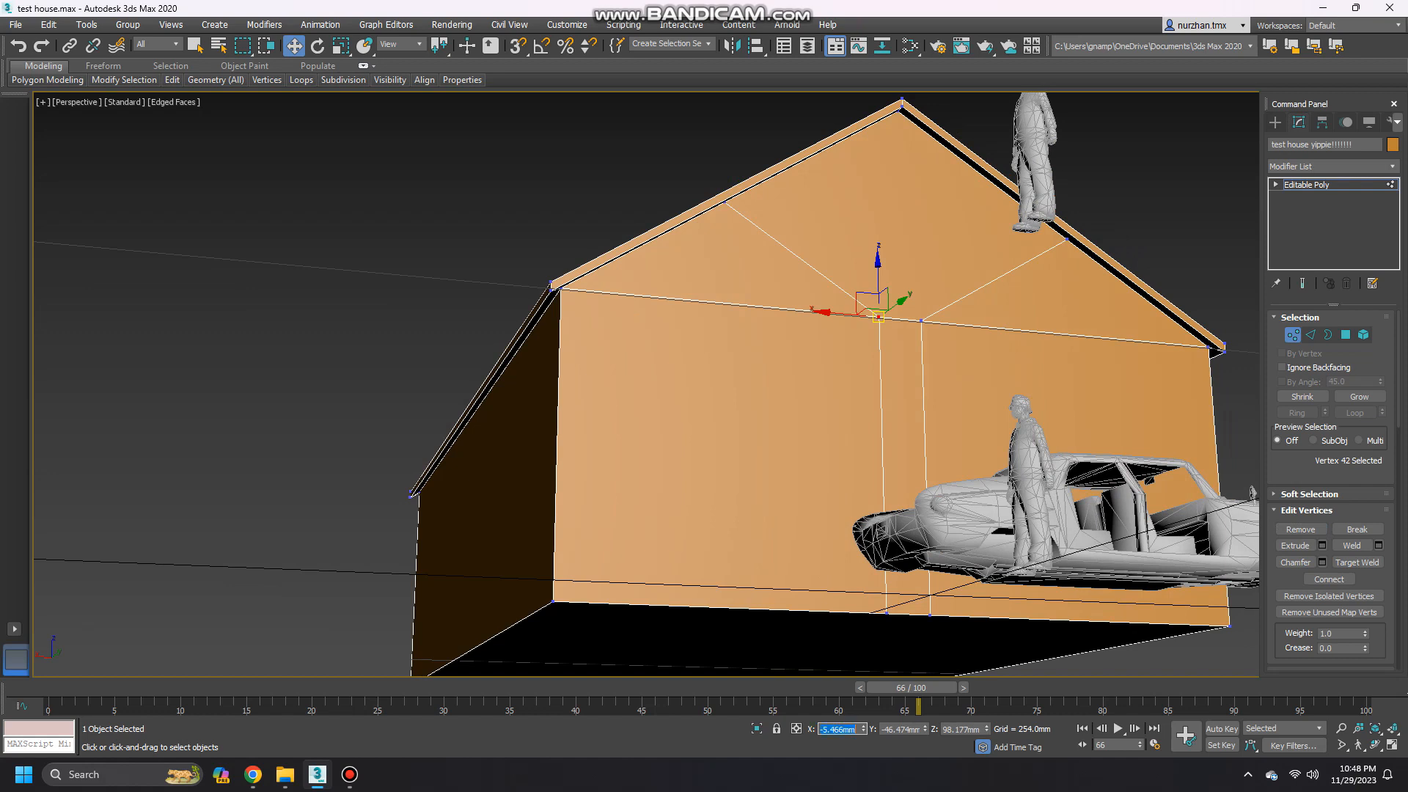
{"action": "key", "text": "Return"}
{"action": "left_click", "coordinate": [886, 612]}
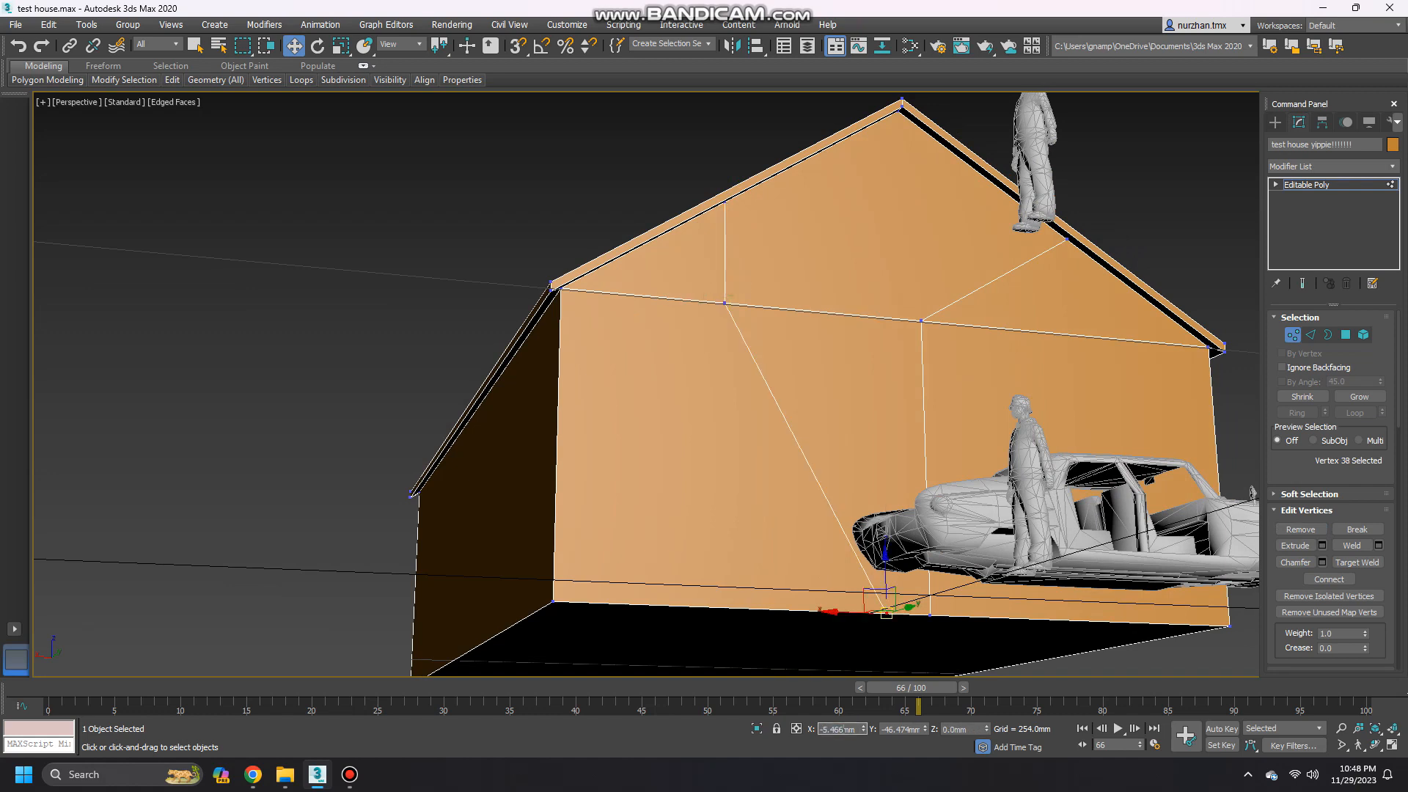
{"action": "type", "text": "48.221"}
{"action": "key", "text": "Return"}
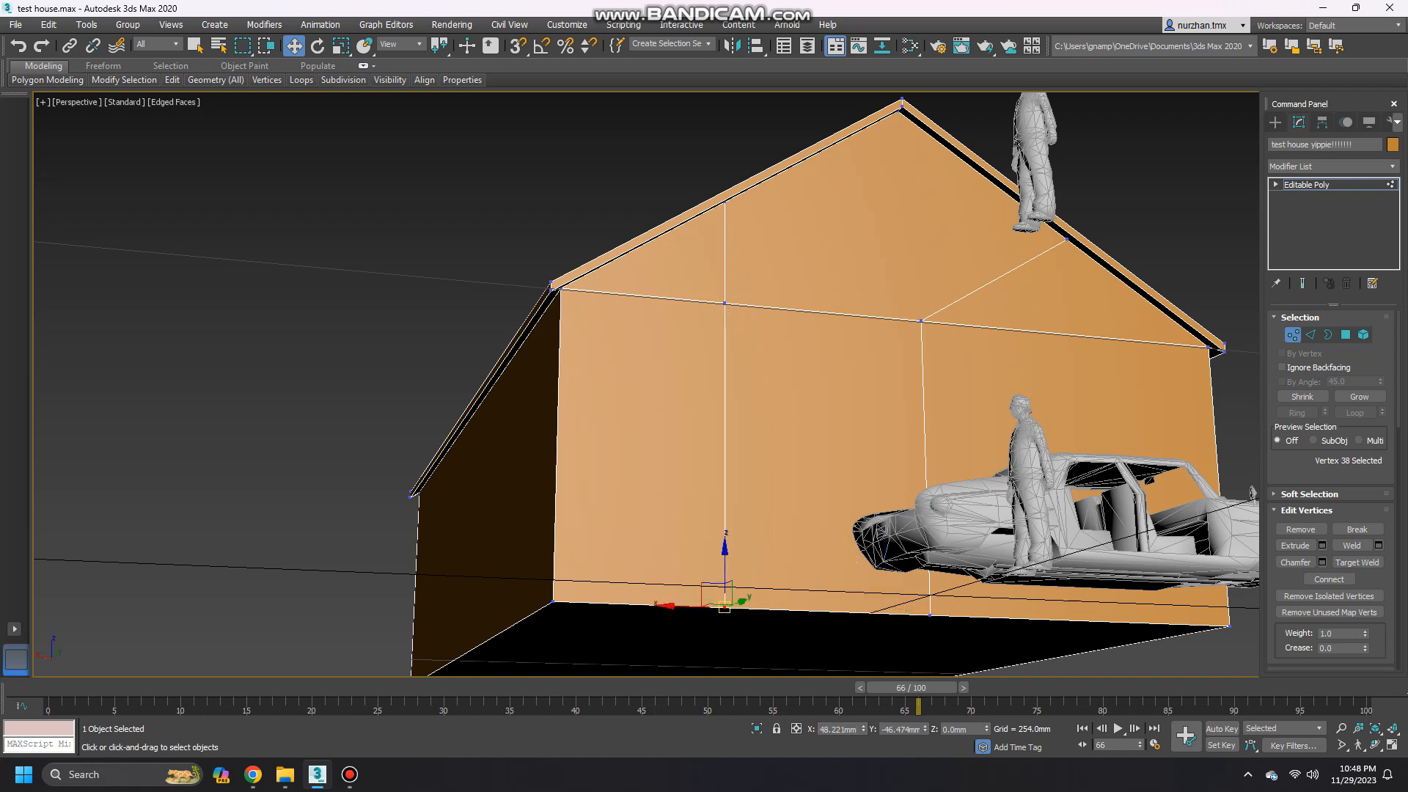
Straighten the car-side gable's second cut by setting its eave-level and base vertices to X -76.992 mm.
{"action": "left_click", "coordinate": [1066, 239]}
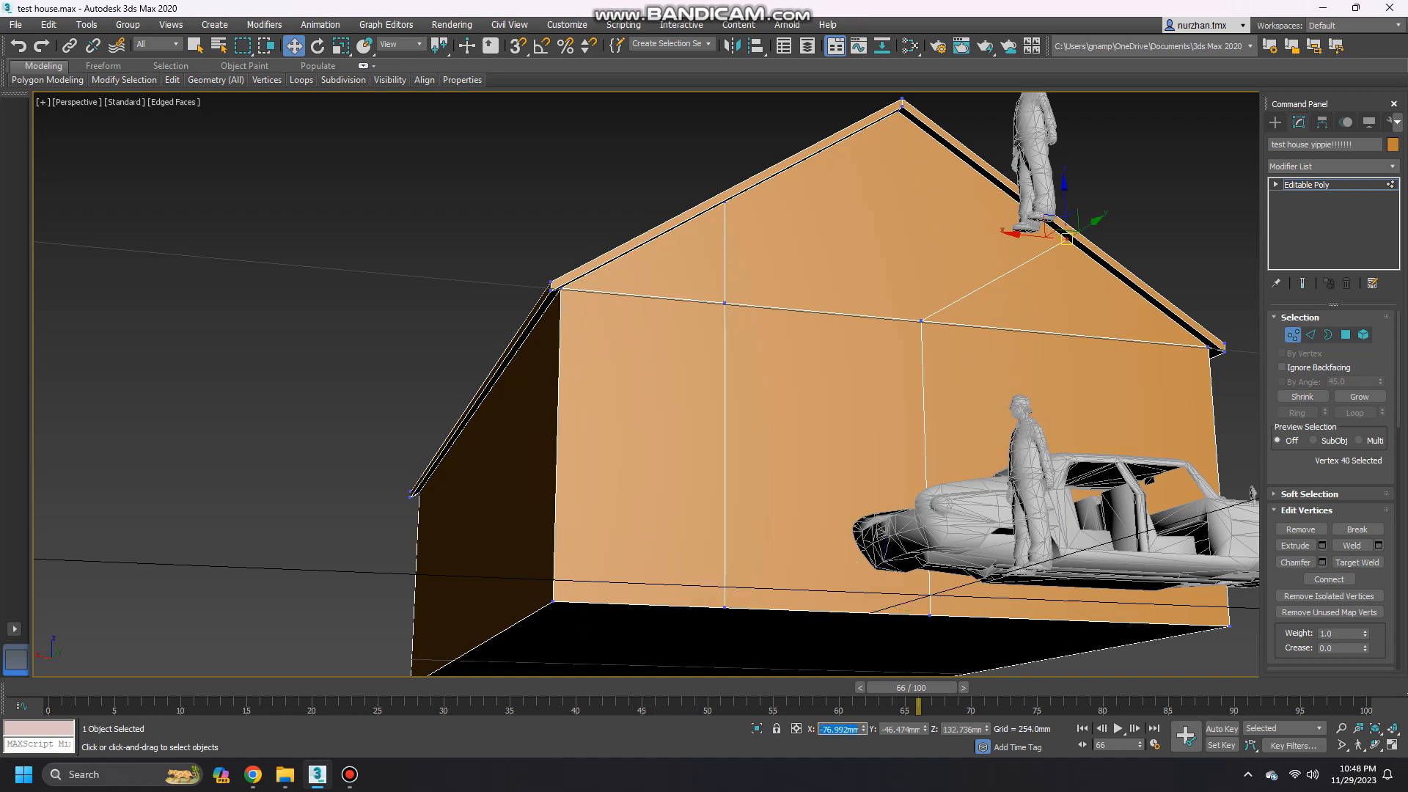
{"action": "left_click", "coordinate": [922, 320]}
{"action": "double_click", "coordinate": [838, 729]}
{"action": "type", "text": "-76.992mm"}
{"action": "key", "text": "Return"}
{"action": "left_click", "coordinate": [930, 615]}
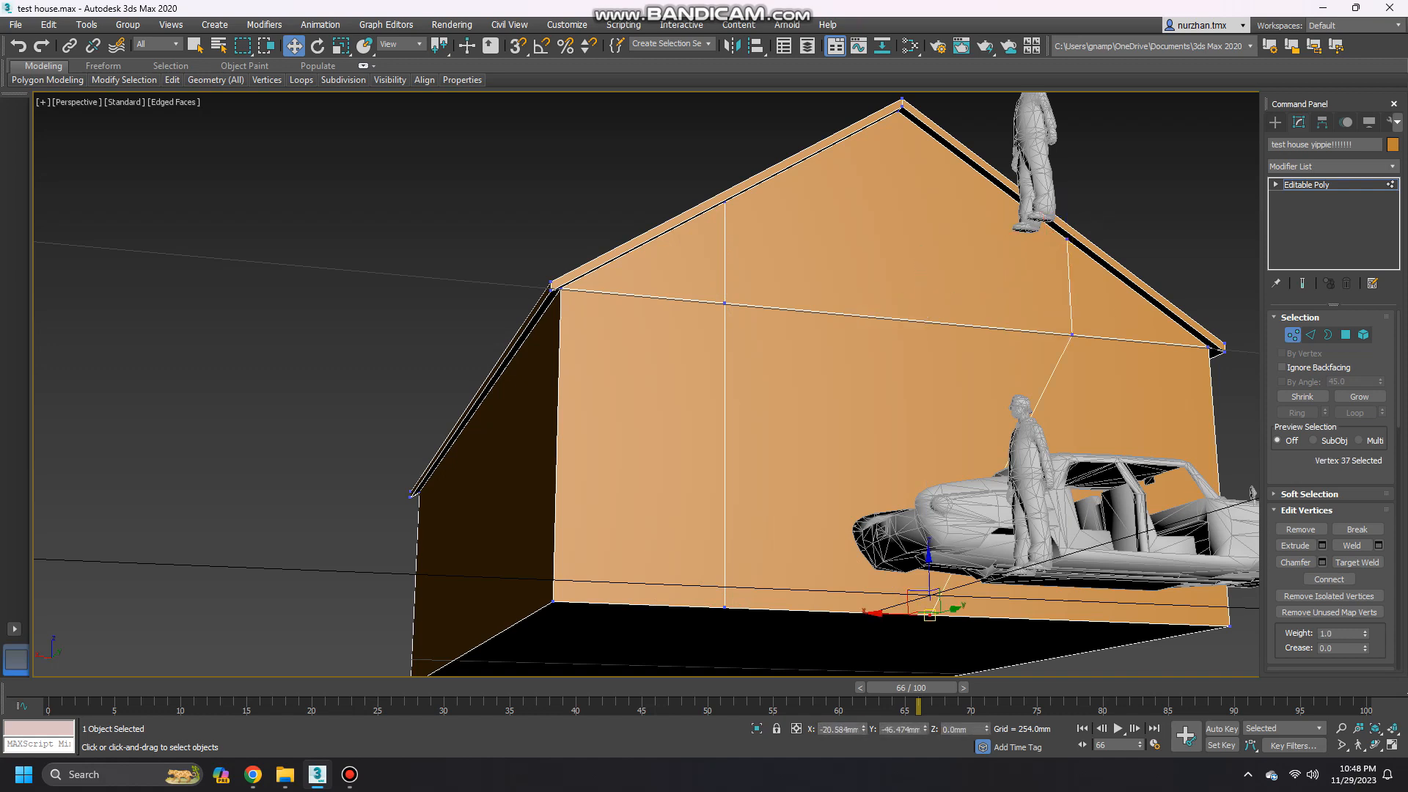
{"action": "double_click", "coordinate": [838, 729]}
{"action": "type", "text": "-76.992mm"}
{"action": "key", "text": "Return"}
Connect the opposite gable's base, eave-level and two sloping edges with two segments, pinch -70 and slide 9.
{"action": "scroll", "coordinate": [832, 469], "scroll_direction": "down", "scroll_amount": 4}
{"action": "middle_click_drag", "start_coordinate": [829, 411], "coordinate": [1130, 538], "text": "alt"}
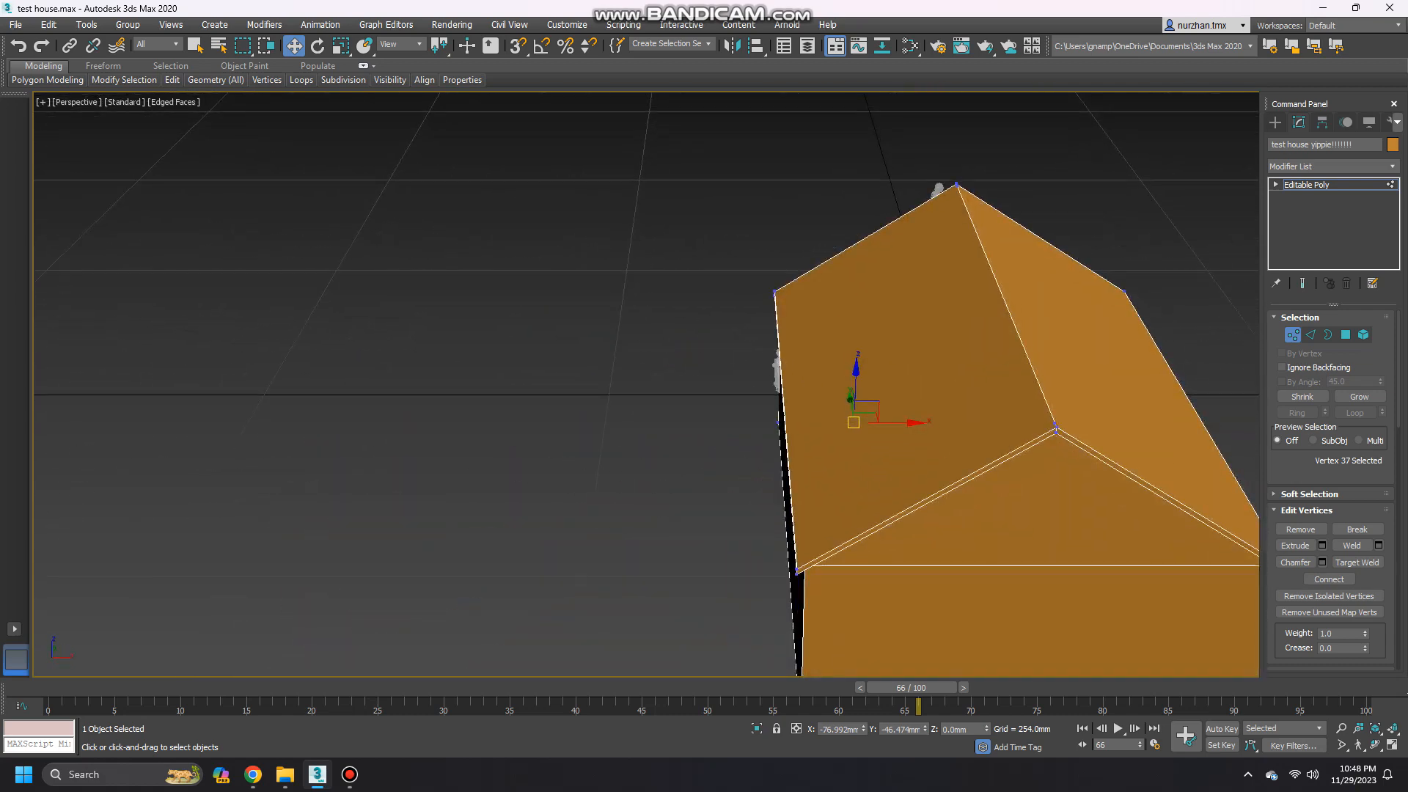
{"action": "left_click", "coordinate": [1311, 336]}
{"action": "middle_click_drag", "start_coordinate": [1056, 623], "coordinate": [991, 411]}
{"action": "left_click_drag", "start_coordinate": [976, 535], "coordinate": [983, 320]}
{"action": "middle_click_drag", "start_coordinate": [983, 322], "coordinate": [983, 246], "text": "alt"}
{"action": "scroll", "coordinate": [981, 257], "scroll_direction": "up", "scroll_amount": 4}
{"action": "left_click", "coordinate": [987, 232], "text": "ctrl"}
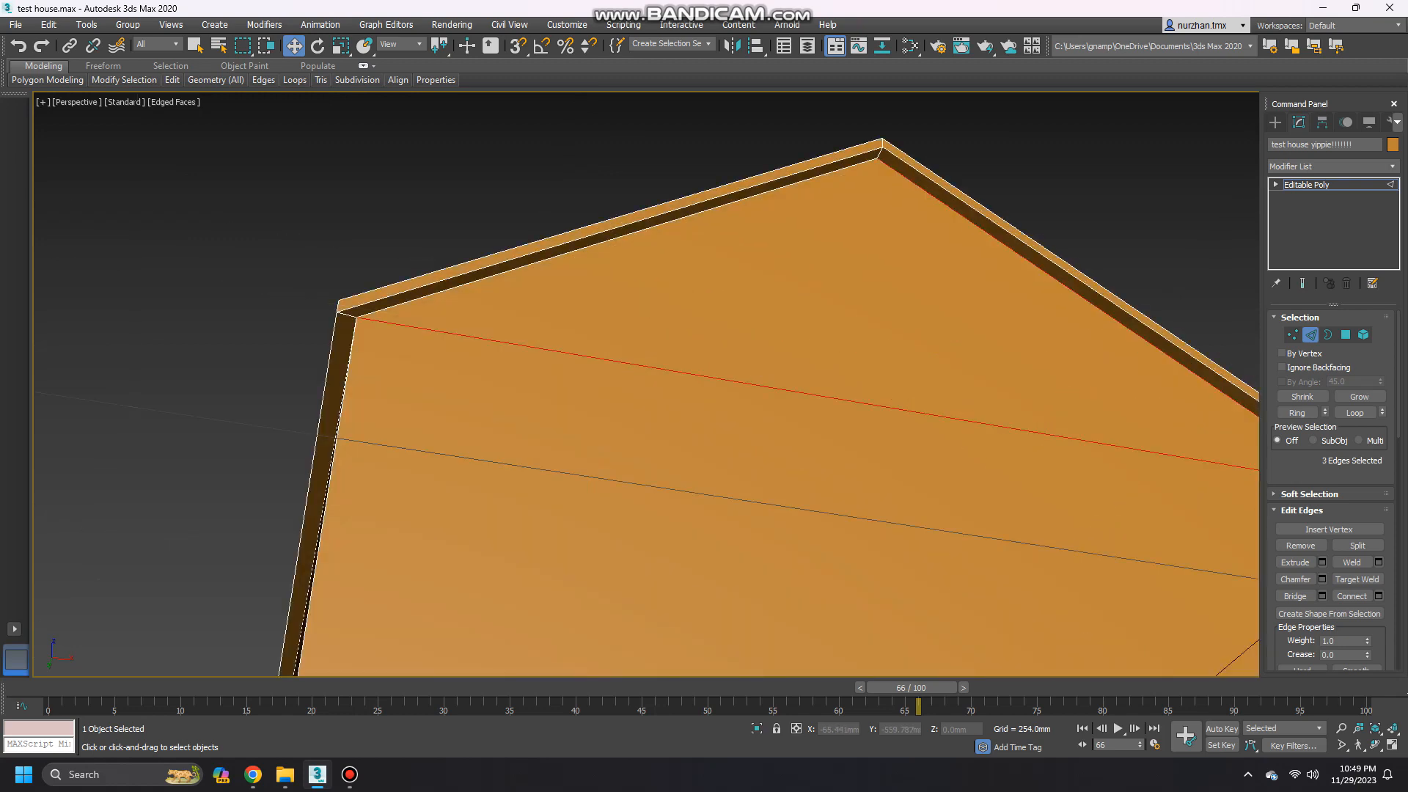
{"action": "left_click", "coordinate": [792, 183], "text": "ctrl"}
{"action": "middle_click_drag", "start_coordinate": [792, 190], "coordinate": [814, 345], "text": "alt"}
{"action": "scroll", "coordinate": [814, 344], "scroll_direction": "down", "scroll_amount": 4}
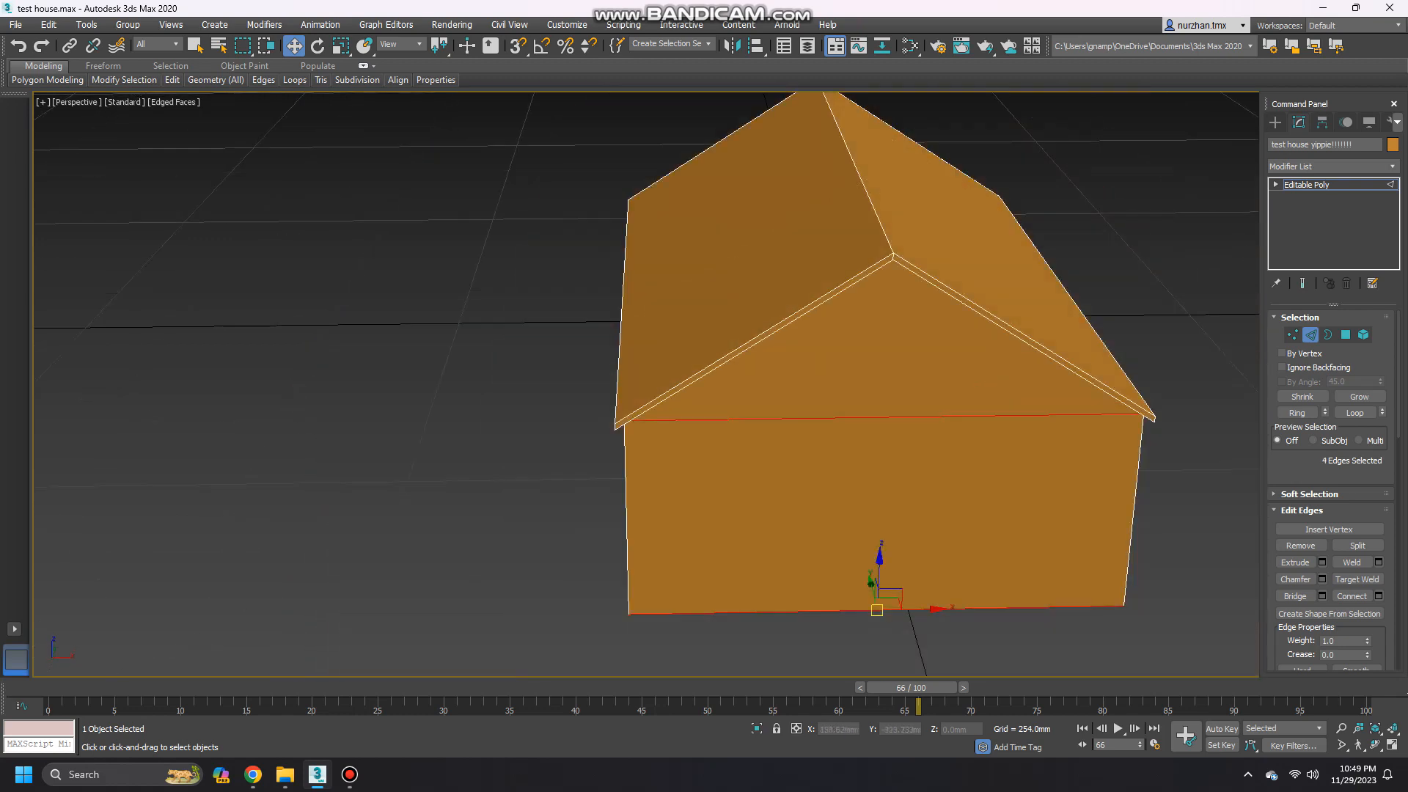
{"action": "left_click", "coordinate": [1379, 597]}
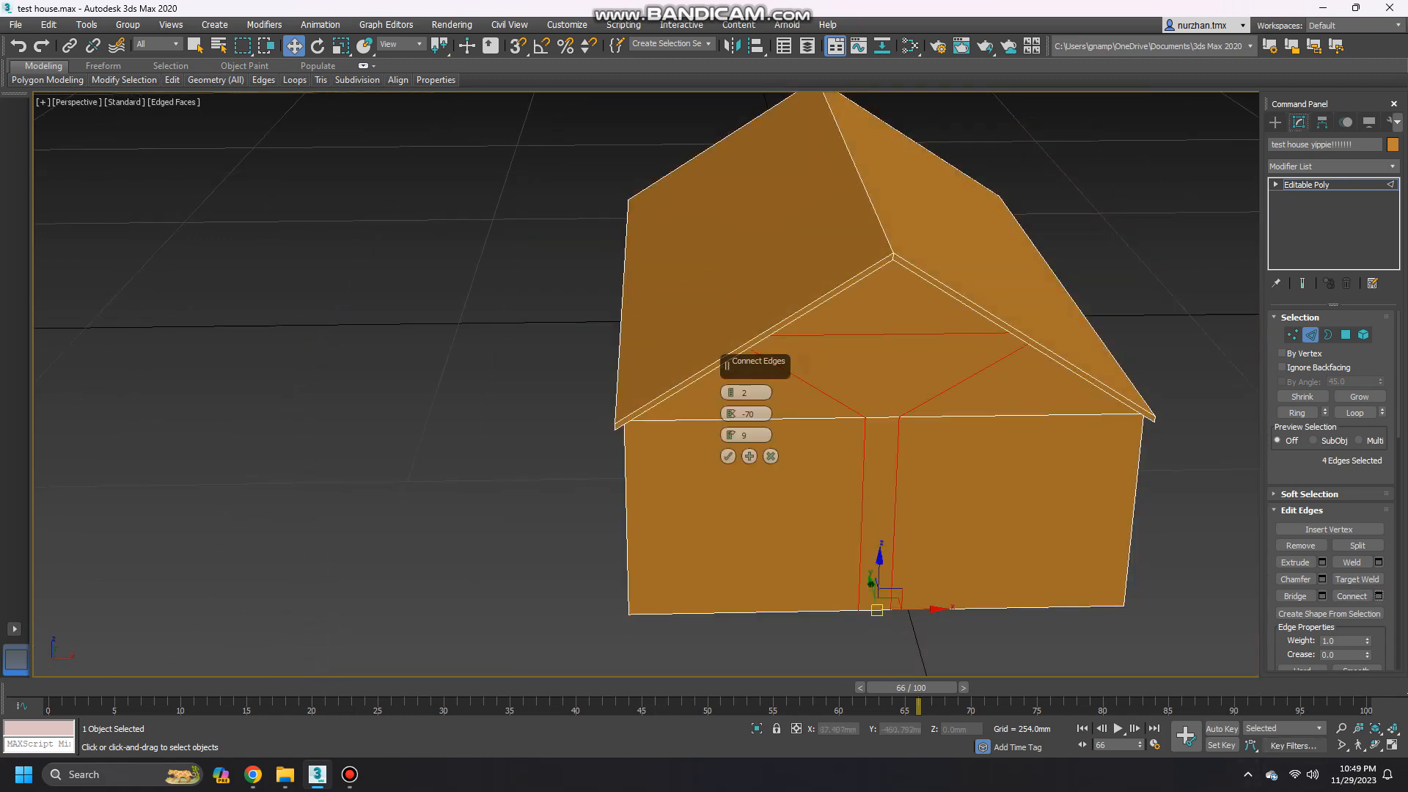
{"action": "key", "text": "alt+w"}
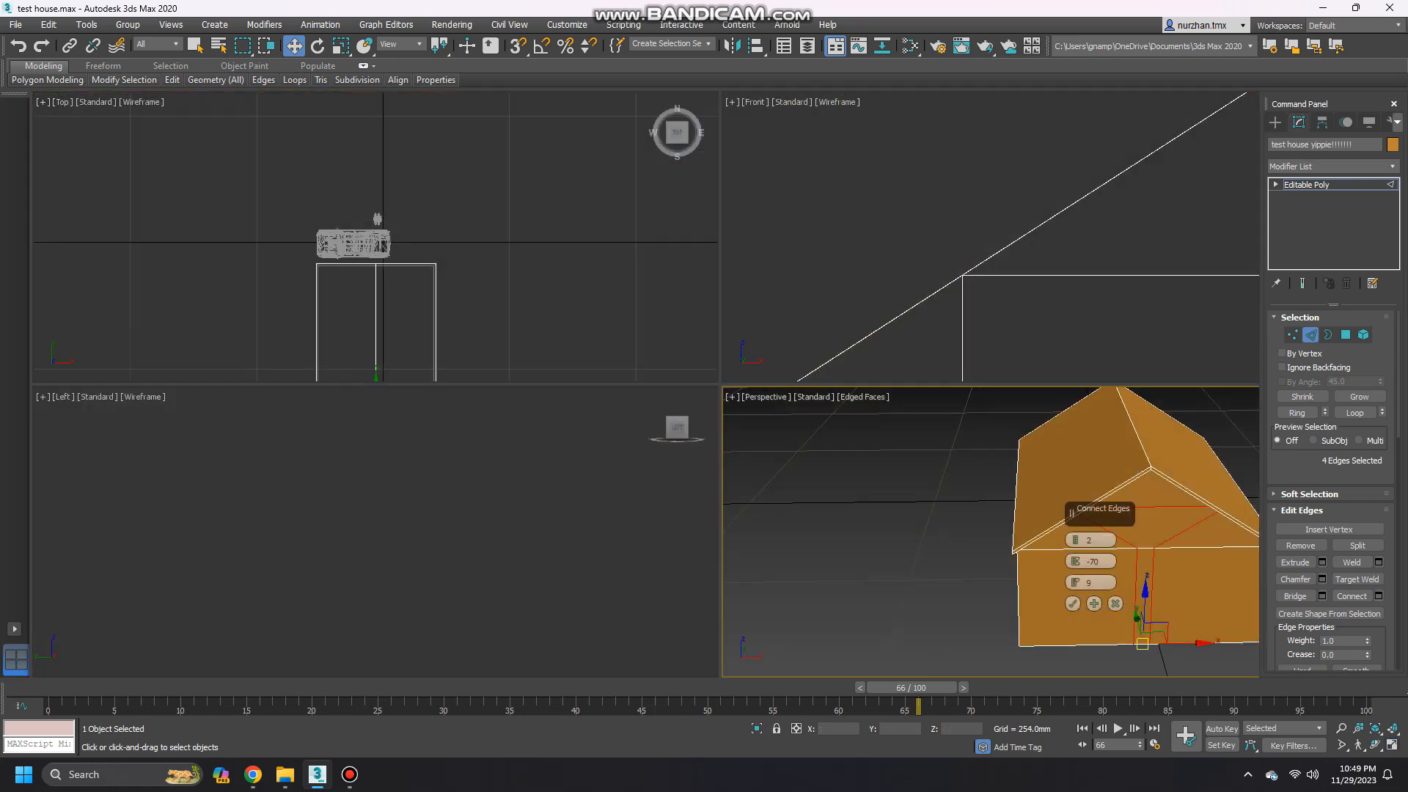
{"action": "scroll", "coordinate": [990, 238], "scroll_direction": "down", "scroll_amount": 8}
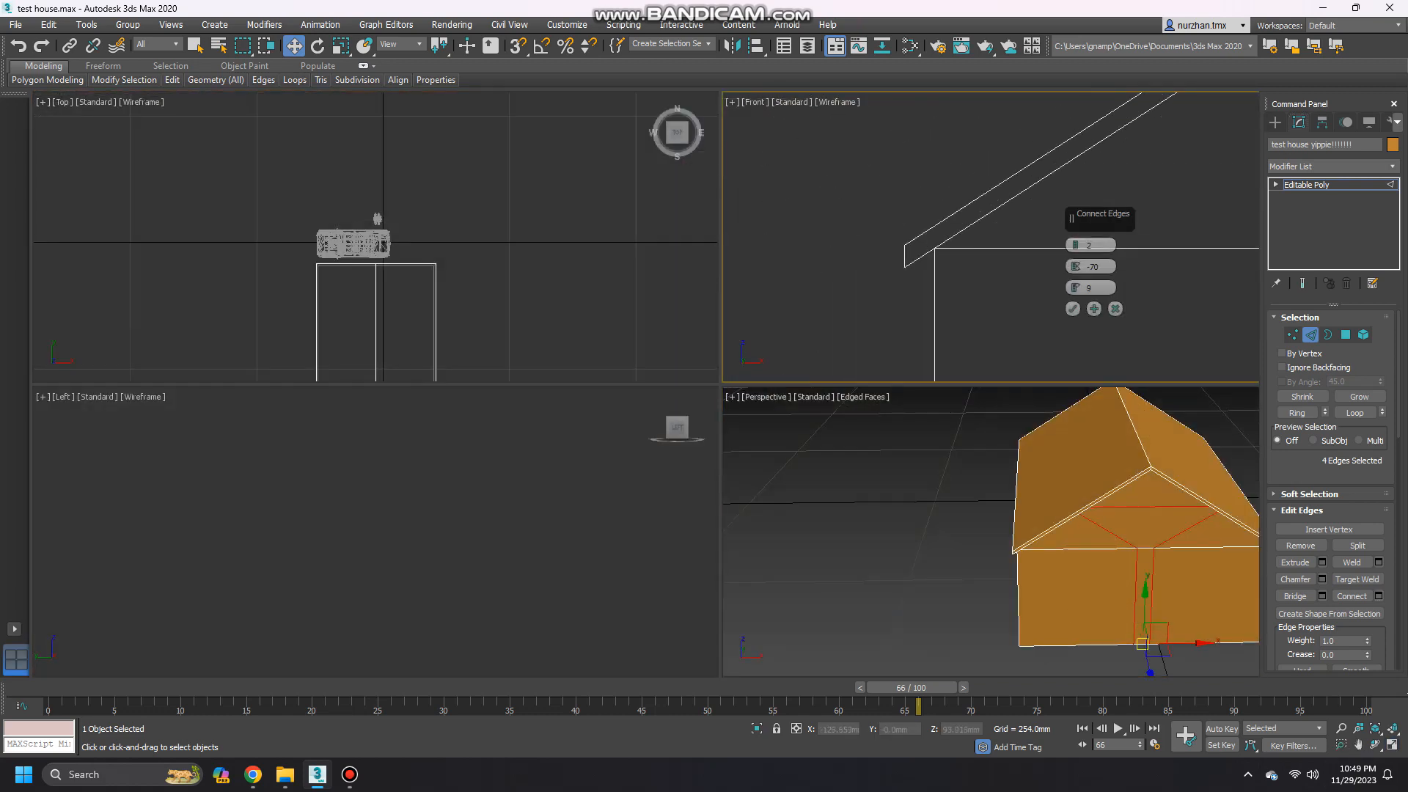
{"action": "scroll", "coordinate": [1087, 335], "scroll_direction": "up", "scroll_amount": 4}
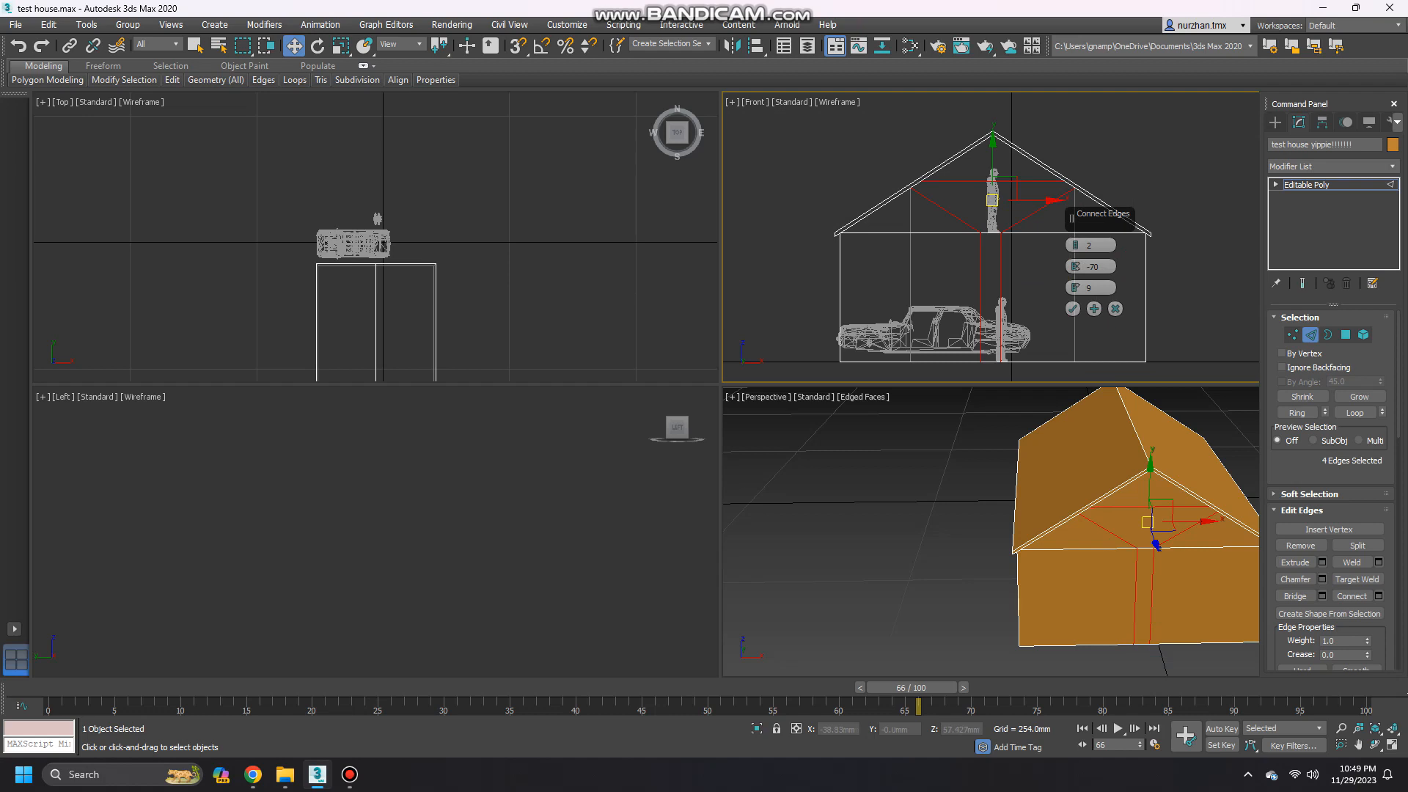
{"action": "middle_click", "coordinate": [1127, 487]}
{"action": "key", "text": "alt+w"}
{"action": "key", "text": "Return"}
Remove the horizontal cut edge across the upper part of the opposite gable.
{"action": "middle_click_drag", "start_coordinate": [737, 463], "coordinate": [778, 367], "text": "alt"}
{"action": "left_click", "coordinate": [844, 332]}
{"action": "left_click", "coordinate": [1300, 546]}
Straighten the opposite gable's first cut by setting its eave-level and base vertices to X -76.992 mm.
{"action": "key", "text": "1"}
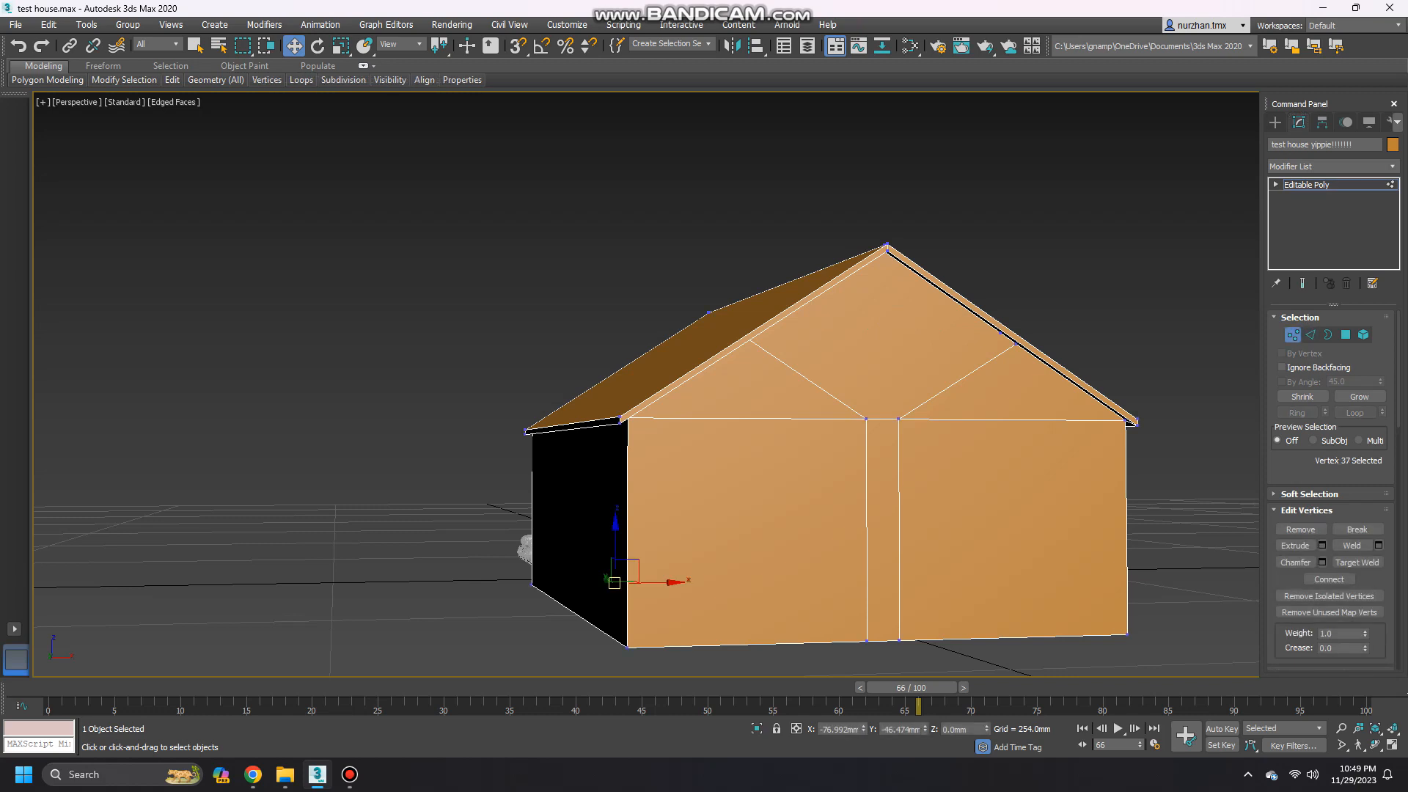
{"action": "left_click", "coordinate": [750, 339]}
{"action": "middle_click_drag", "start_coordinate": [750, 339], "coordinate": [710, 353], "text": "alt"}
{"action": "left_click", "coordinate": [838, 729]}
{"action": "left_click_drag", "start_coordinate": [864, 405], "coordinate": [883, 649]}
{"action": "left_click", "coordinate": [833, 729]}
{"action": "type", "text": "-76.992"}
{"action": "key", "text": "Return"}
{"action": "left_click_drag", "start_coordinate": [921, 434], "coordinate": [998, 270]}
{"action": "left_click_drag", "start_coordinate": [981, 439], "coordinate": [1090, 439]}
{"action": "middle_click_drag", "start_coordinate": [1090, 439], "coordinate": [715, 430], "text": "alt"}
{"action": "left_click_drag", "start_coordinate": [603, 430], "coordinate": [808, 413]}
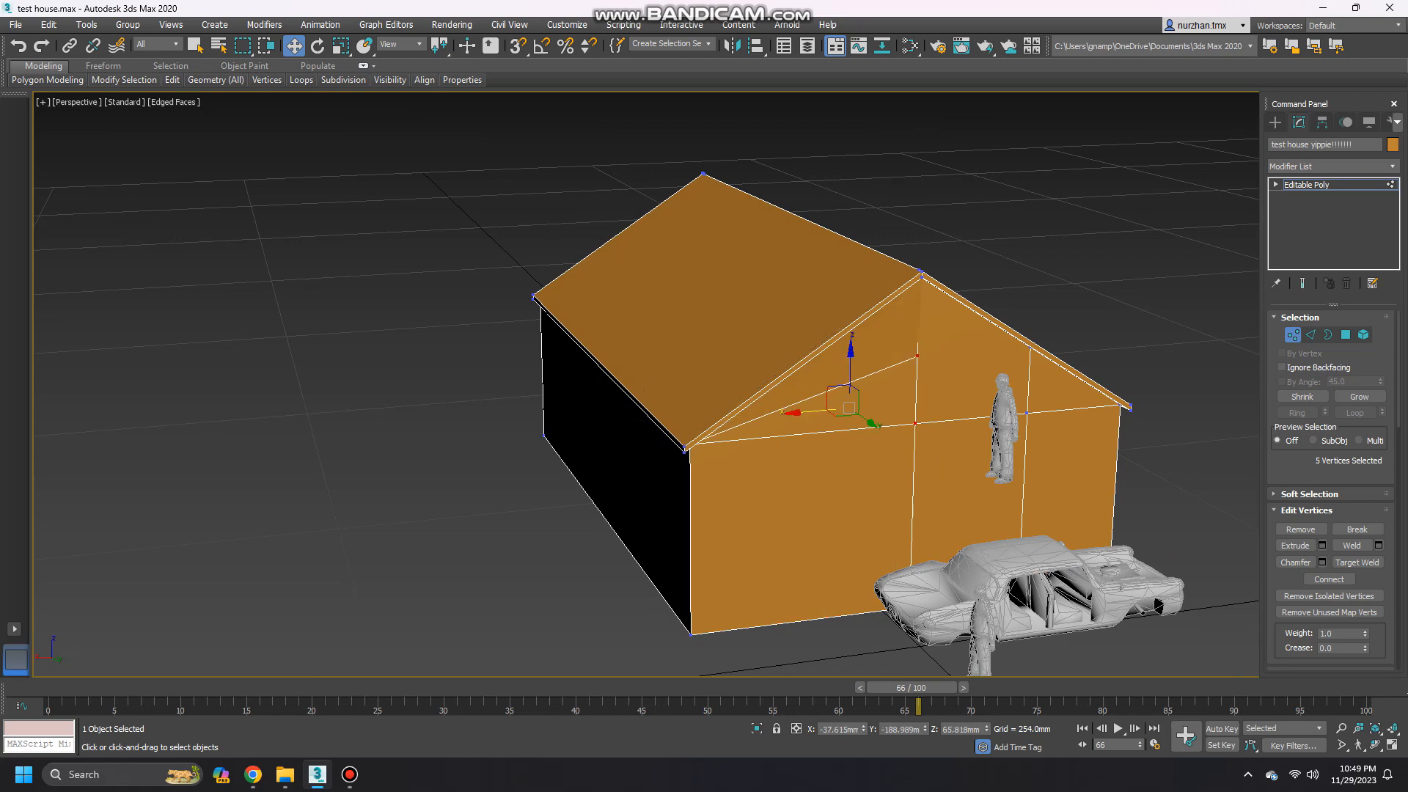
{"action": "key", "text": "ctrl+z"}
{"action": "key", "text": "ctrl+z"}
Straighten the opposite gable's second cut by setting its eave-level and base vertices to X 48.221 mm.
{"action": "middle_click_drag", "start_coordinate": [808, 413], "coordinate": [1064, 386], "text": "alt"}
{"action": "left_click", "coordinate": [794, 354]}
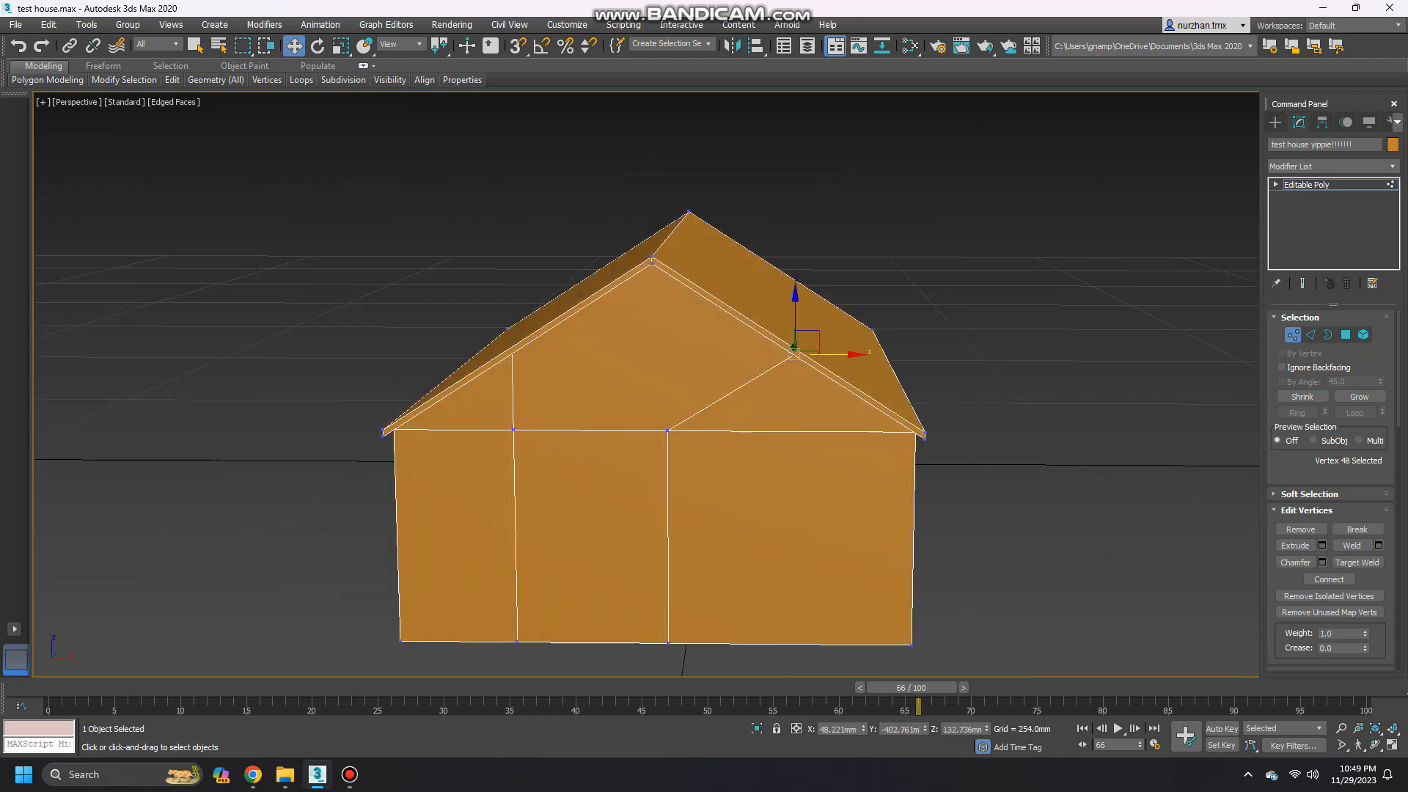
{"action": "left_click", "coordinate": [668, 430]}
{"action": "key", "text": "Return"}
{"action": "middle_click_drag", "start_coordinate": [667, 643], "coordinate": [682, 577]}
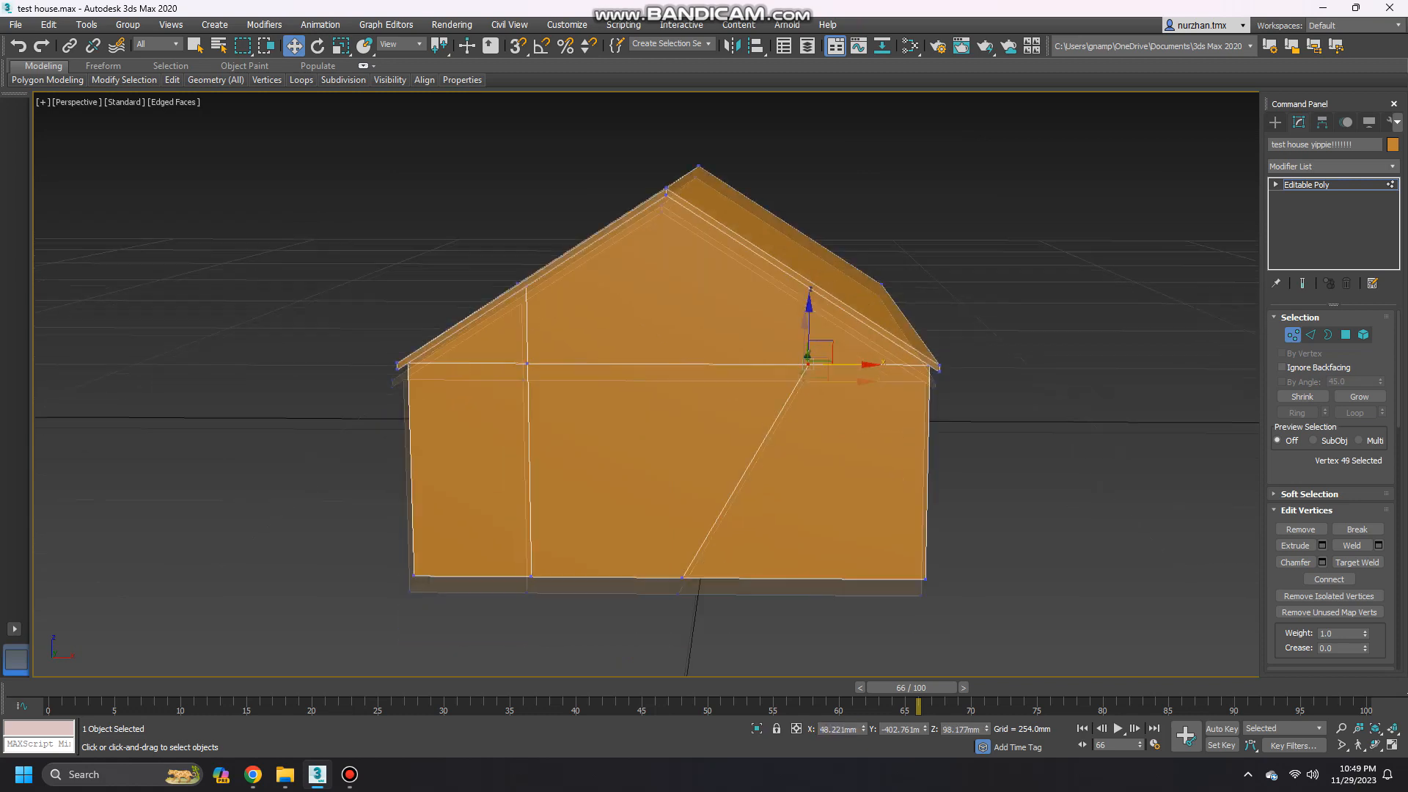
{"action": "left_click", "coordinate": [682, 577]}
{"action": "left_click", "coordinate": [849, 730]}
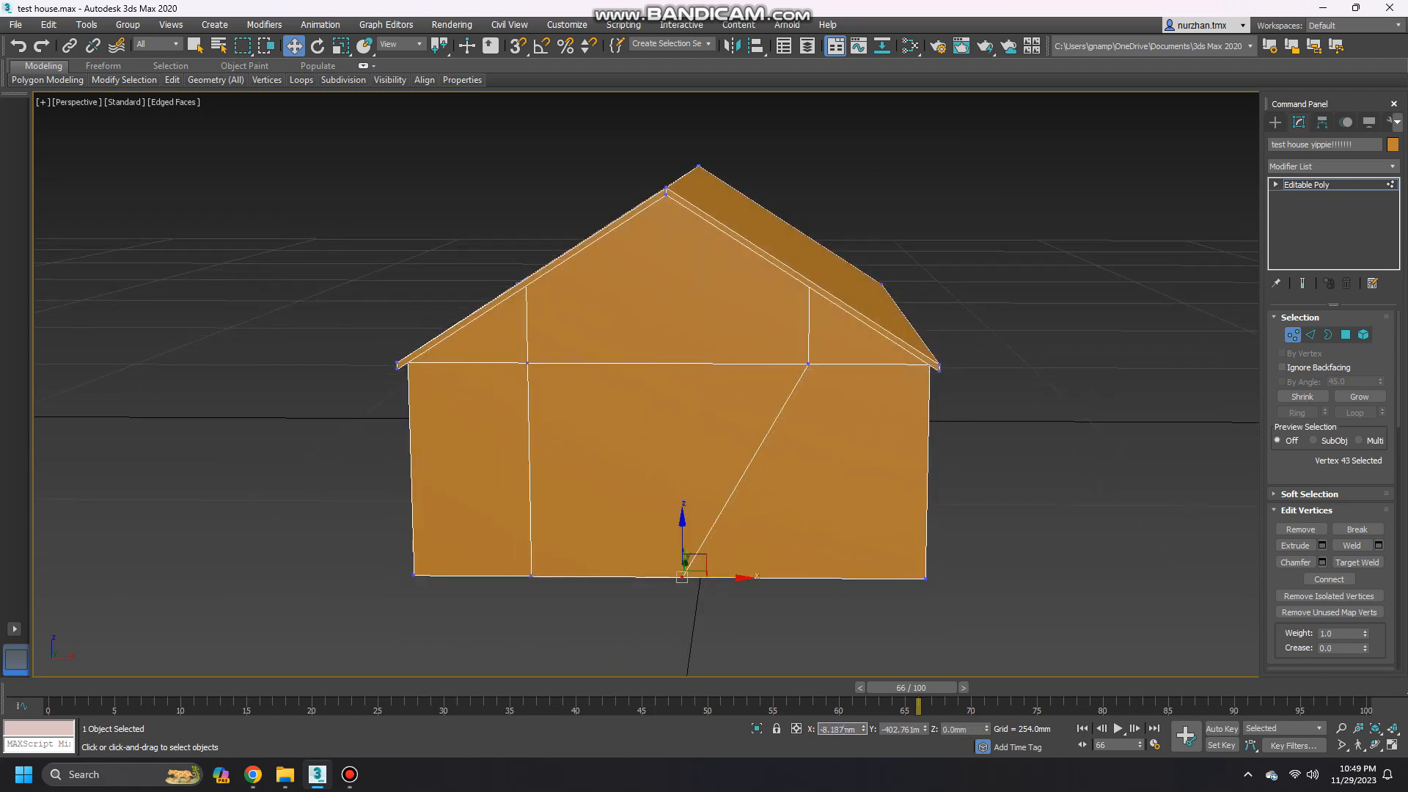
{"action": "key", "text": "Return"}
{"action": "middle_click_drag", "start_coordinate": [734, 440], "coordinate": [858, 414]}
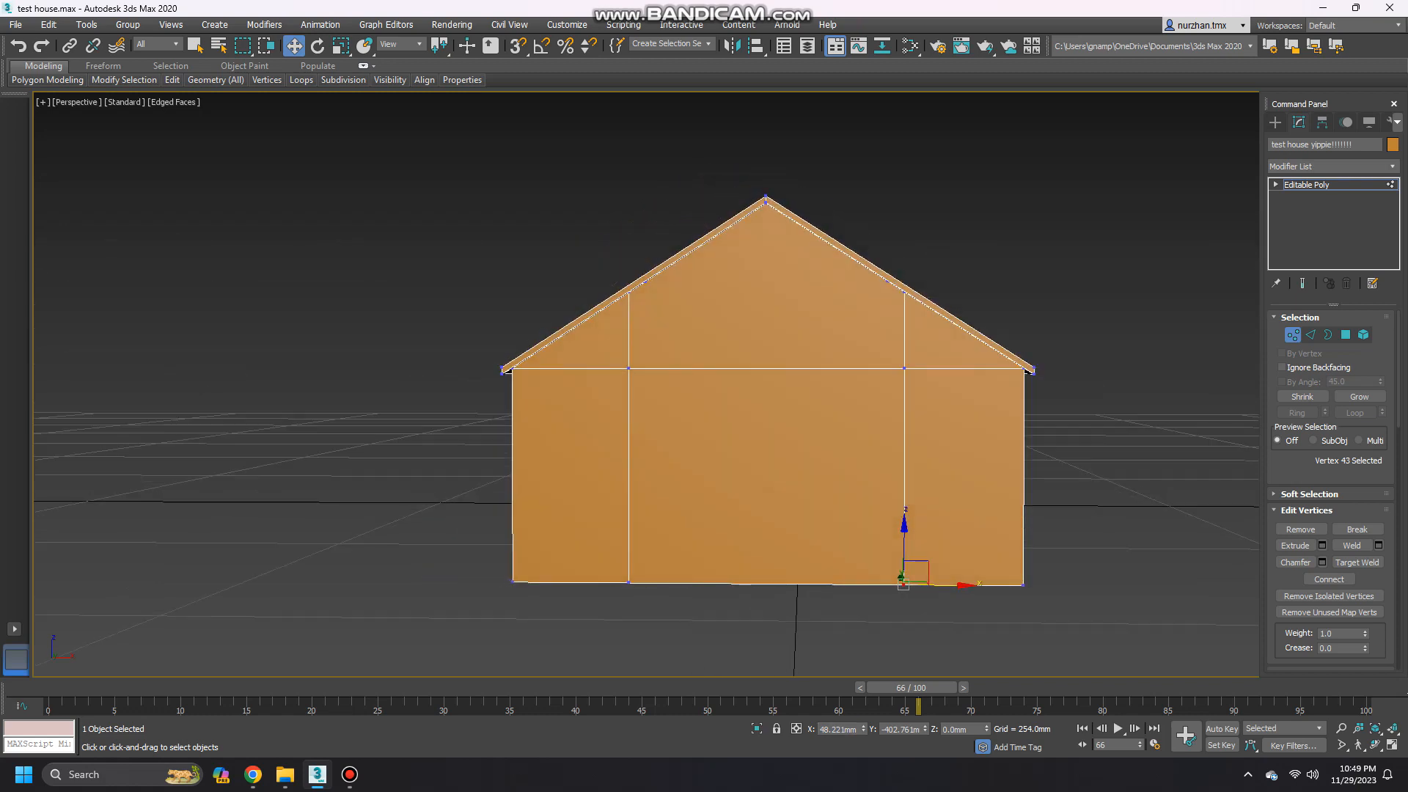
{"action": "left_click", "coordinate": [381, 243]}
Save the house scene.
{"action": "middle_click_drag", "start_coordinate": [381, 242], "coordinate": [275, 292], "text": "alt"}
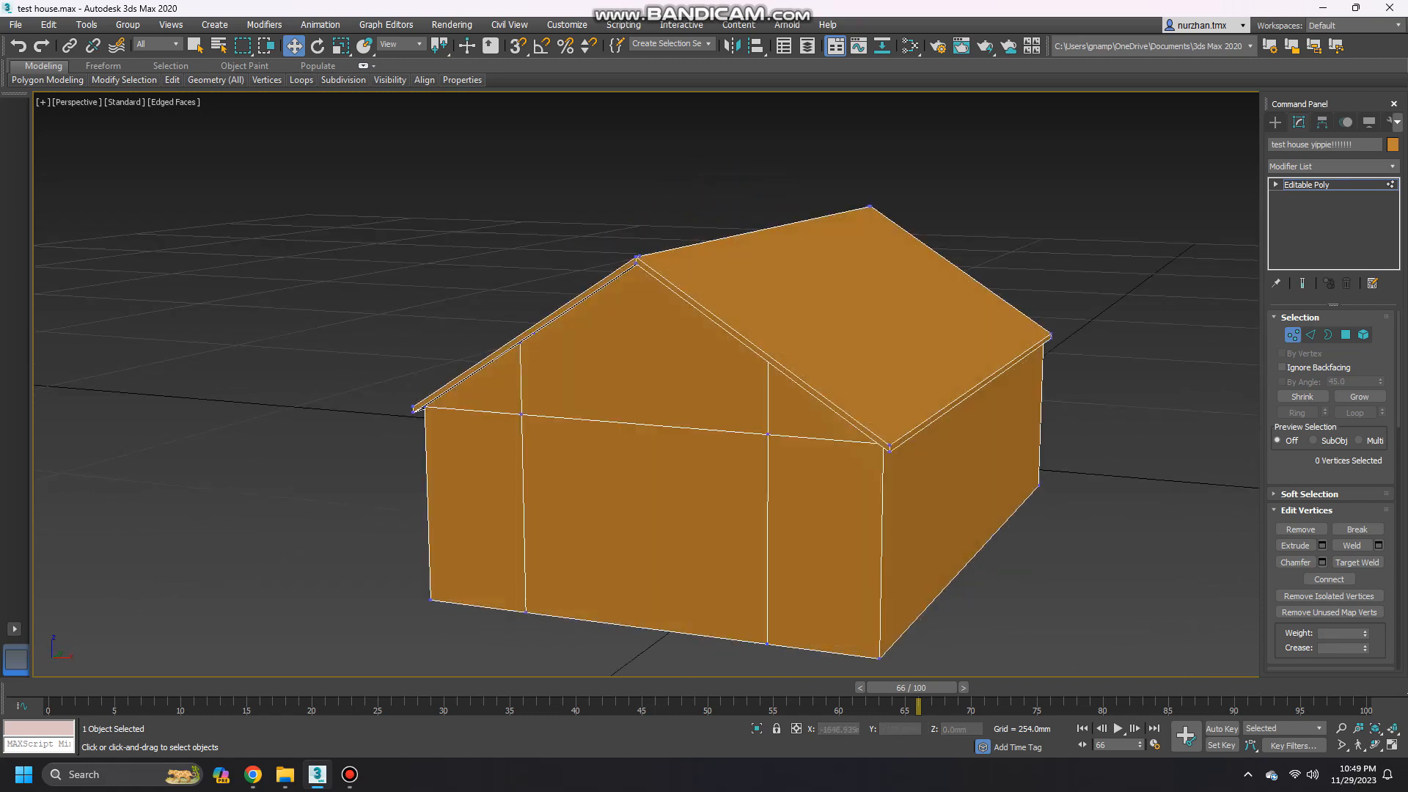
{"action": "left_click", "coordinate": [15, 25]}
{"action": "left_click", "coordinate": [33, 137]}
Connect the opposite gable's middle eave-level and base edges with one segment at slide 0.
{"action": "middle_click_drag", "start_coordinate": [722, 551], "coordinate": [807, 571], "text": "alt"}
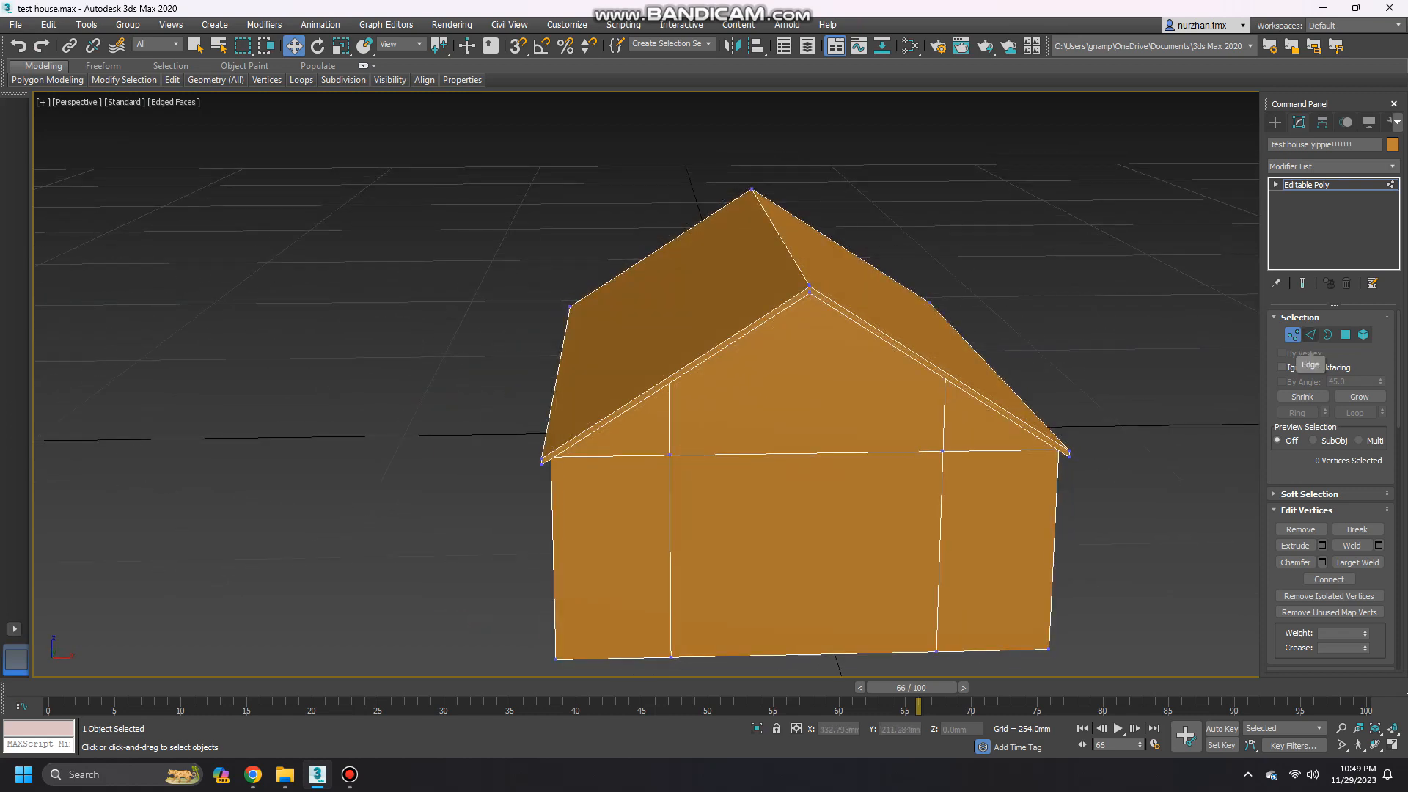
{"action": "left_click", "coordinate": [1310, 335]}
{"action": "left_click", "coordinate": [807, 452]}
{"action": "left_click", "coordinate": [807, 654], "text": "ctrl"}
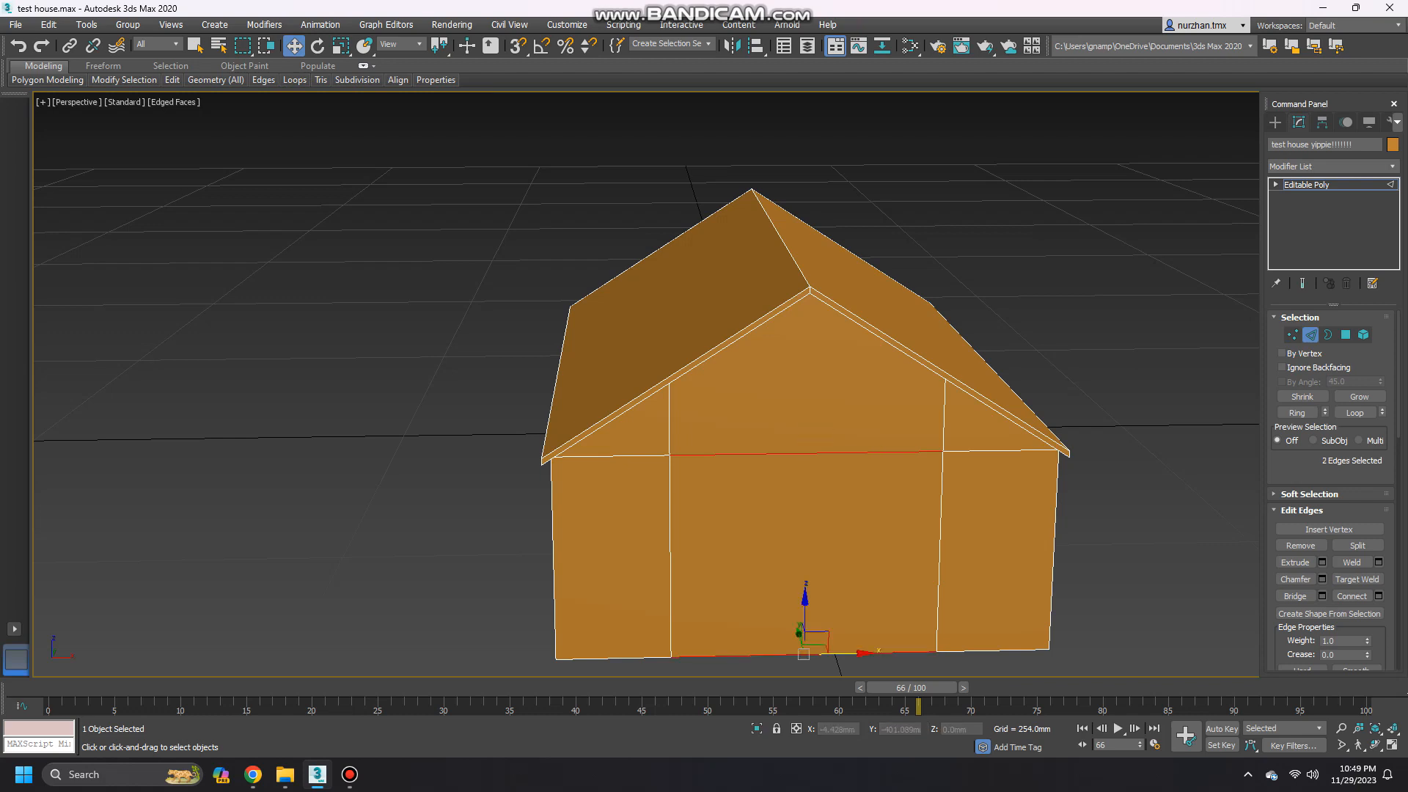
{"action": "left_click", "coordinate": [1378, 596]}
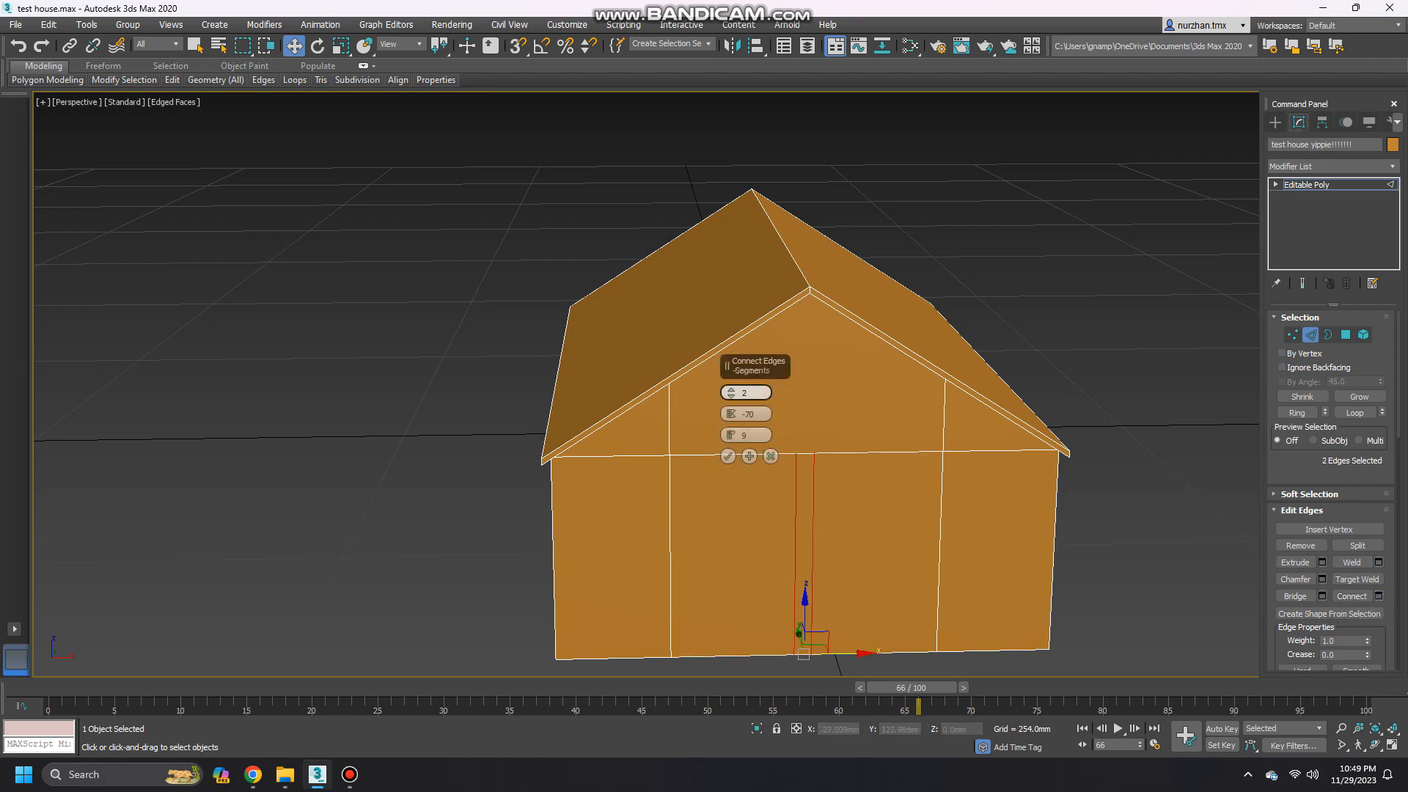
{"action": "left_click", "coordinate": [746, 435]}
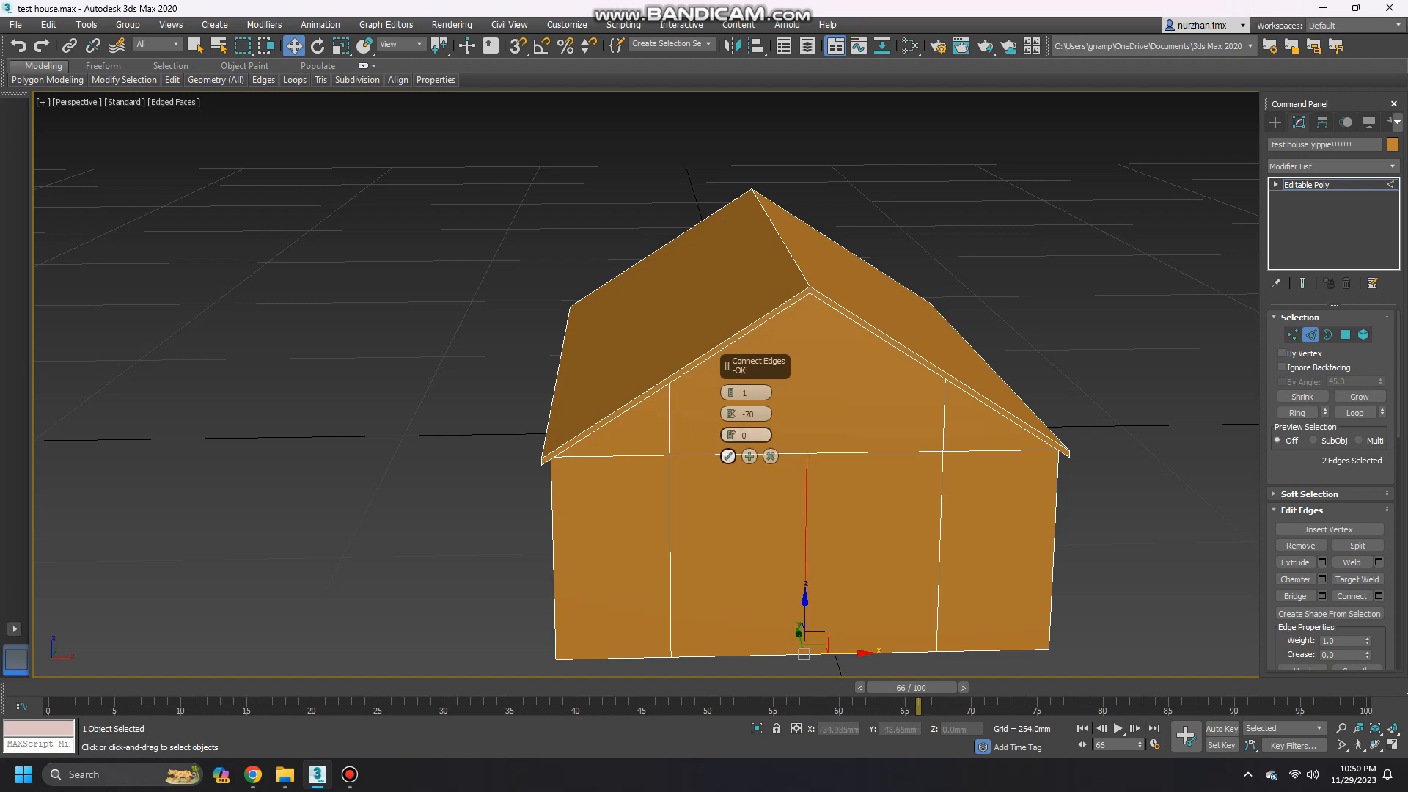
{"action": "left_click", "coordinate": [728, 457]}
Connect the new eave-level middle vertex of the opposite gable to the vertex at its peak.
{"action": "scroll", "coordinate": [836, 338], "scroll_direction": "up", "scroll_amount": 5}
{"action": "key", "text": "1"}
{"action": "left_click", "coordinate": [796, 543]}
{"action": "left_click", "coordinate": [788, 271], "text": "ctrl"}
{"action": "left_click", "coordinate": [1330, 579]}
{"action": "scroll", "coordinate": [818, 532], "scroll_direction": "down", "scroll_amount": 5}
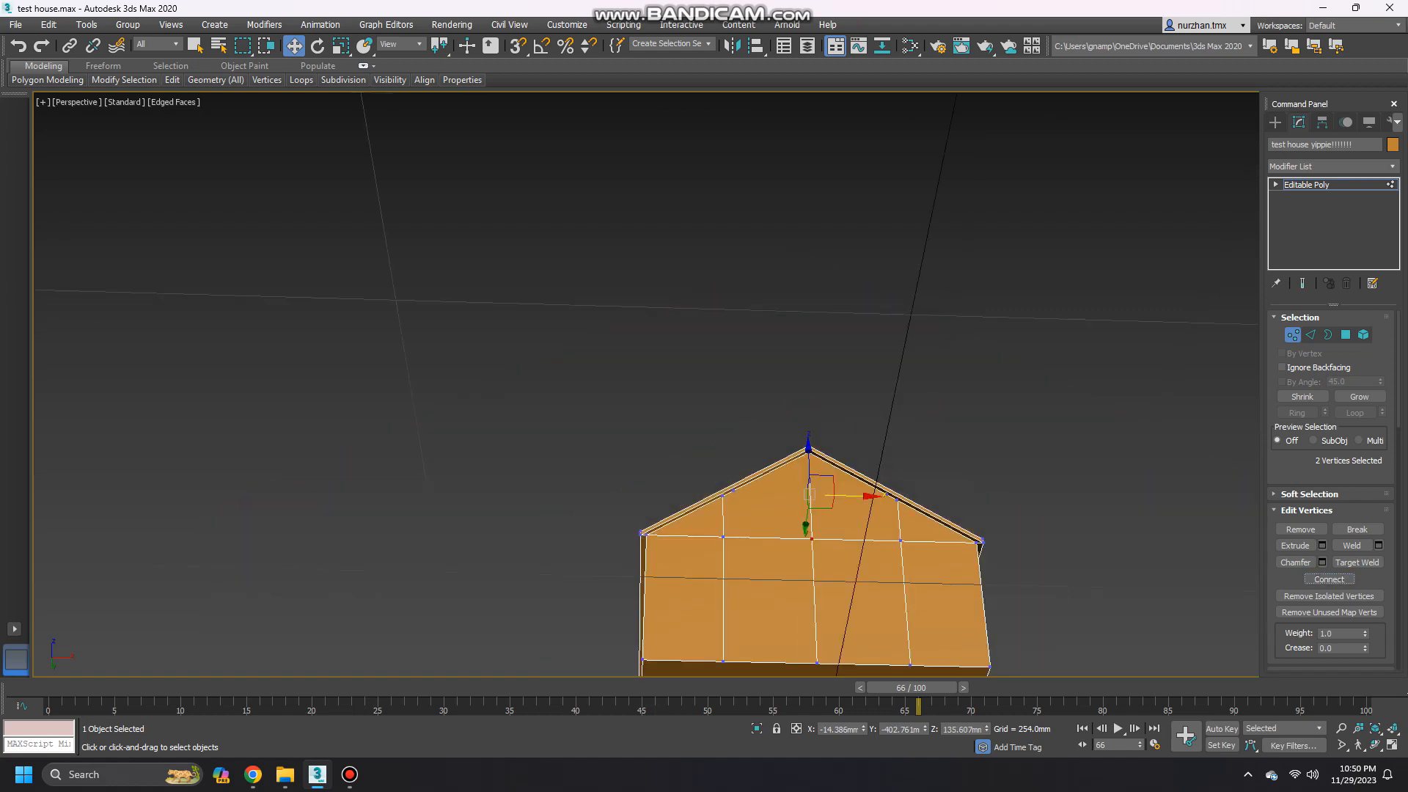
{"action": "left_click", "coordinate": [1041, 440]}
Connect the car-side gable's middle eave-level and base edges with one centred segment.
{"action": "middle_click_drag", "start_coordinate": [1042, 440], "coordinate": [1036, 313], "text": "alt"}
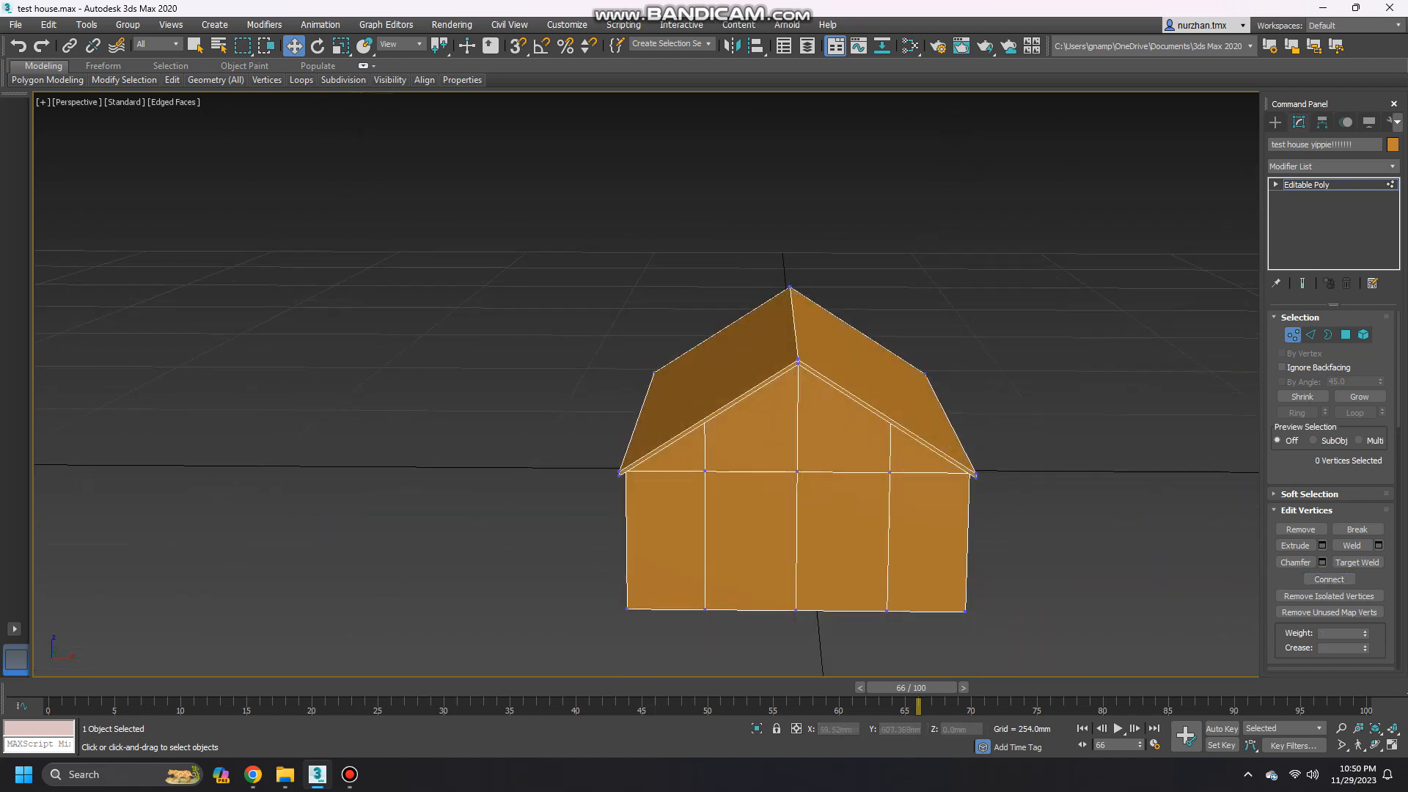
{"action": "middle_click_drag", "start_coordinate": [660, 455], "coordinate": [565, 462], "text": "alt"}
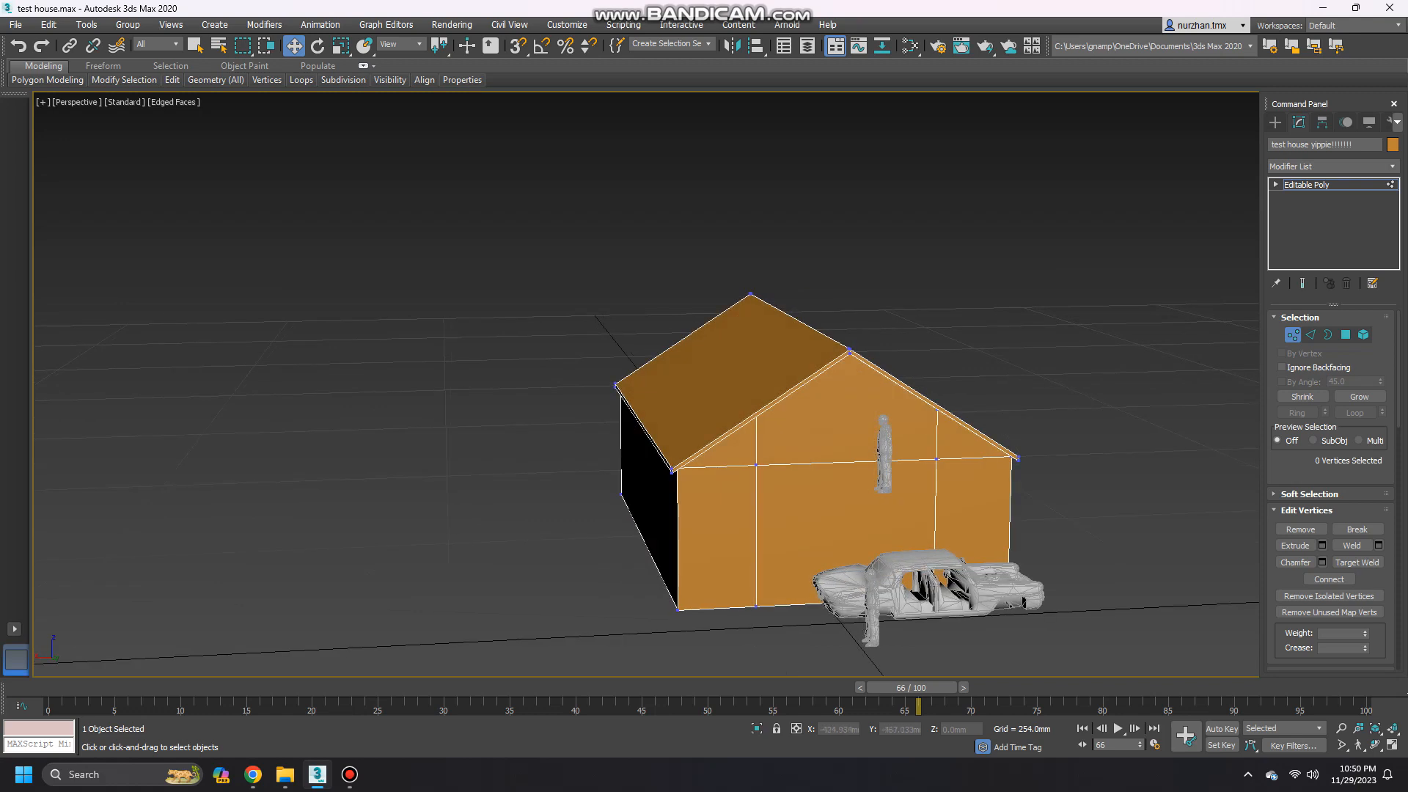
{"action": "key", "text": "2"}
{"action": "left_click", "coordinate": [847, 460]}
{"action": "left_click", "coordinate": [801, 605], "text": "ctrl"}
{"action": "left_click", "coordinate": [1352, 596]}
Connect the car-side gable's eave-level middle vertex to its peak vertex.
{"action": "key", "text": "1"}
{"action": "left_click", "coordinate": [845, 462]}
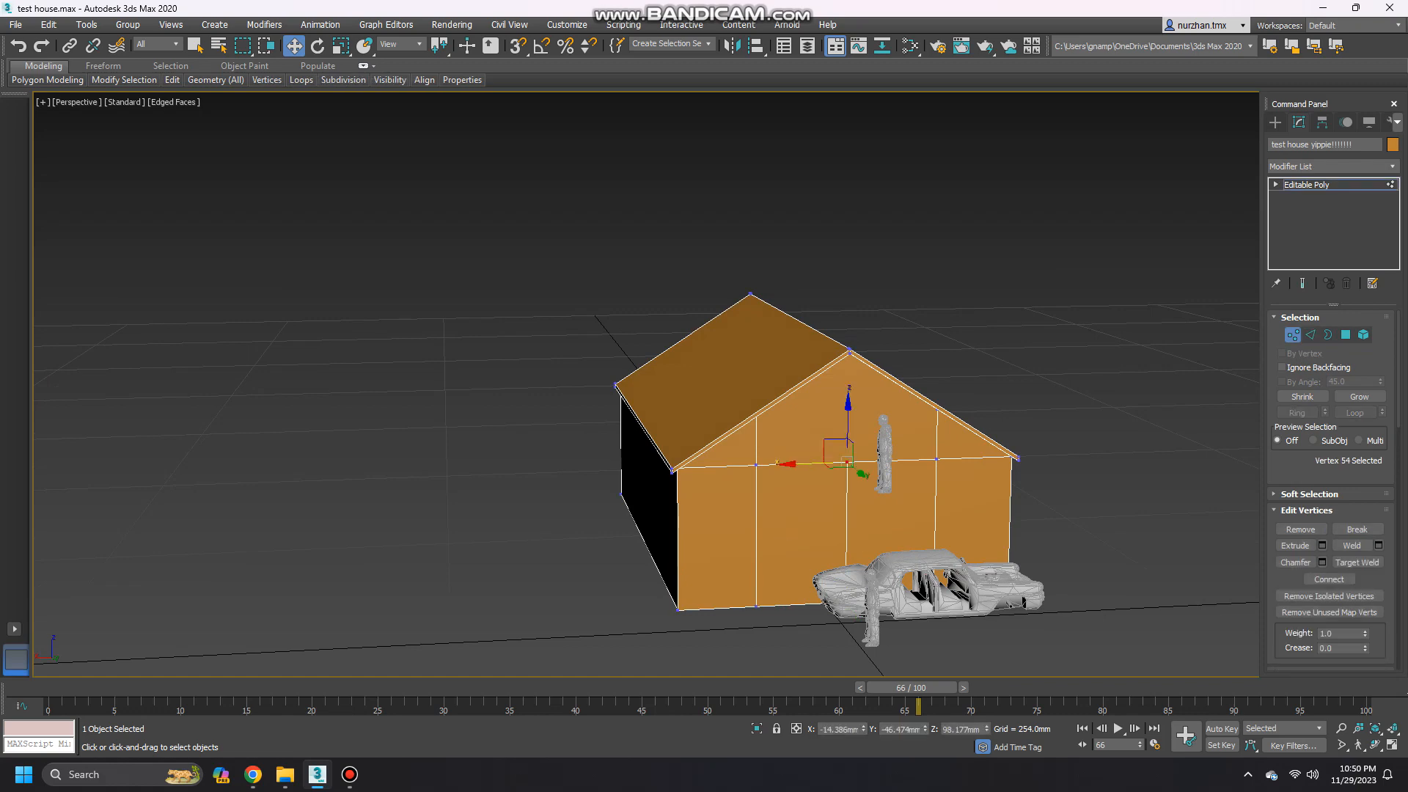
{"action": "scroll", "coordinate": [844, 352], "scroll_direction": "up", "scroll_amount": 5}
{"action": "left_click", "coordinate": [860, 396], "text": "ctrl"}
{"action": "left_click", "coordinate": [1329, 579]}
Move the ground-level human figure from beside the car along Y to about -295 mm, within the house's length.
{"action": "scroll", "coordinate": [850, 463], "scroll_direction": "down", "scroll_amount": 5}
{"action": "middle_click_drag", "start_coordinate": [851, 463], "coordinate": [921, 446], "text": "alt"}
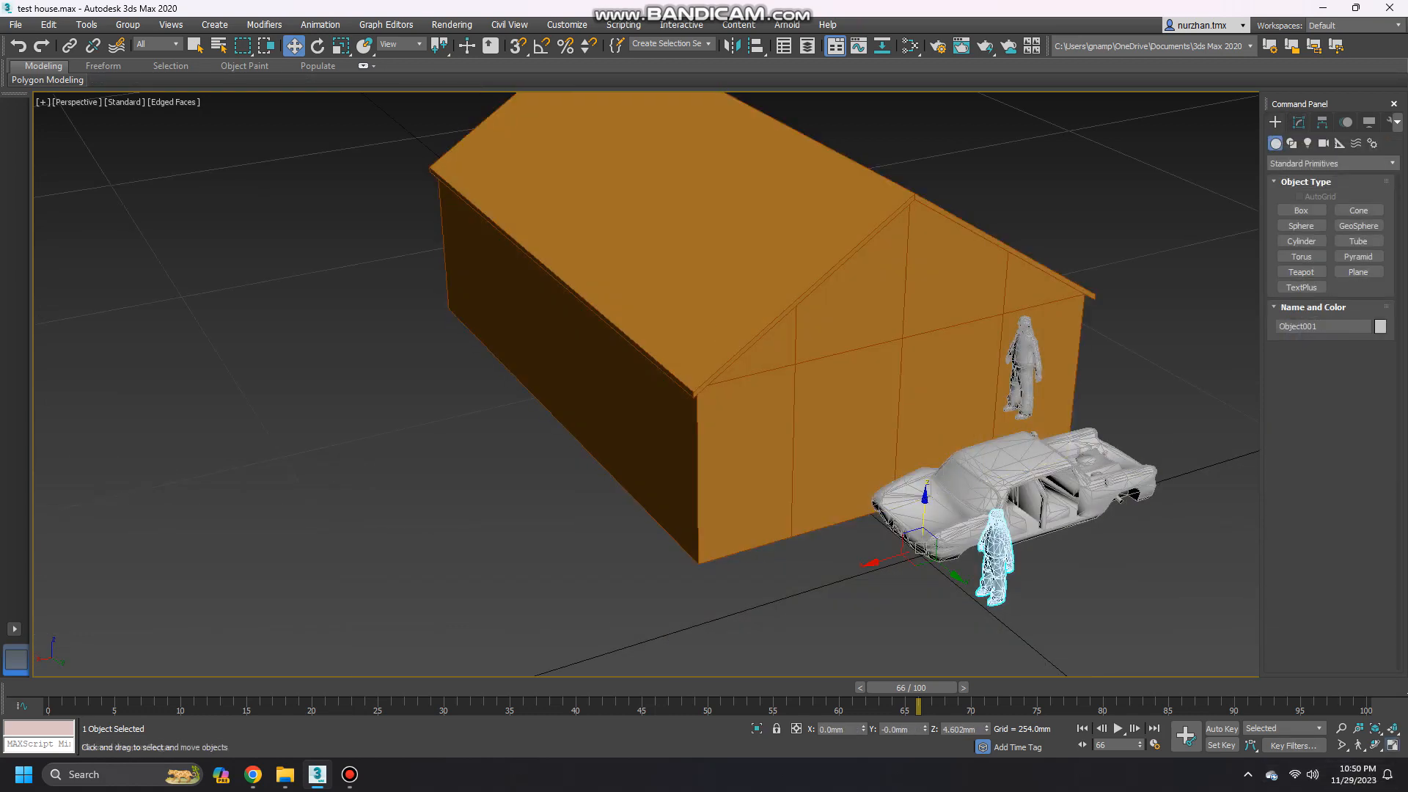
{"action": "key", "text": "alt+w"}
{"action": "scroll", "coordinate": [507, 462], "scroll_direction": "down", "scroll_amount": 10}
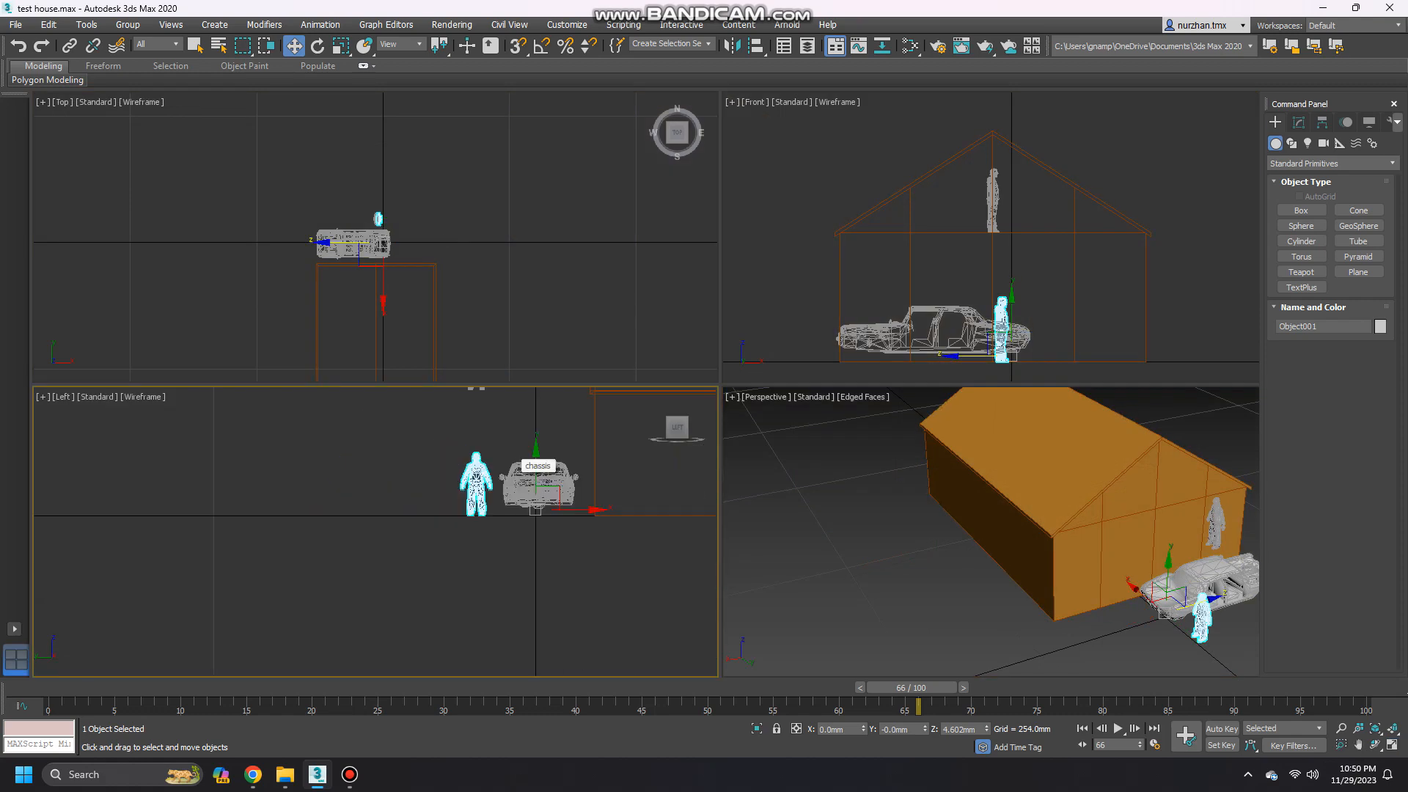
{"action": "middle_click_drag", "start_coordinate": [508, 464], "coordinate": [229, 473]}
{"action": "scroll", "coordinate": [263, 502], "scroll_direction": "up", "scroll_amount": 4}
{"action": "left_click_drag", "start_coordinate": [258, 520], "coordinate": [634, 521]}
{"action": "middle_click_drag", "start_coordinate": [634, 522], "coordinate": [581, 576]}
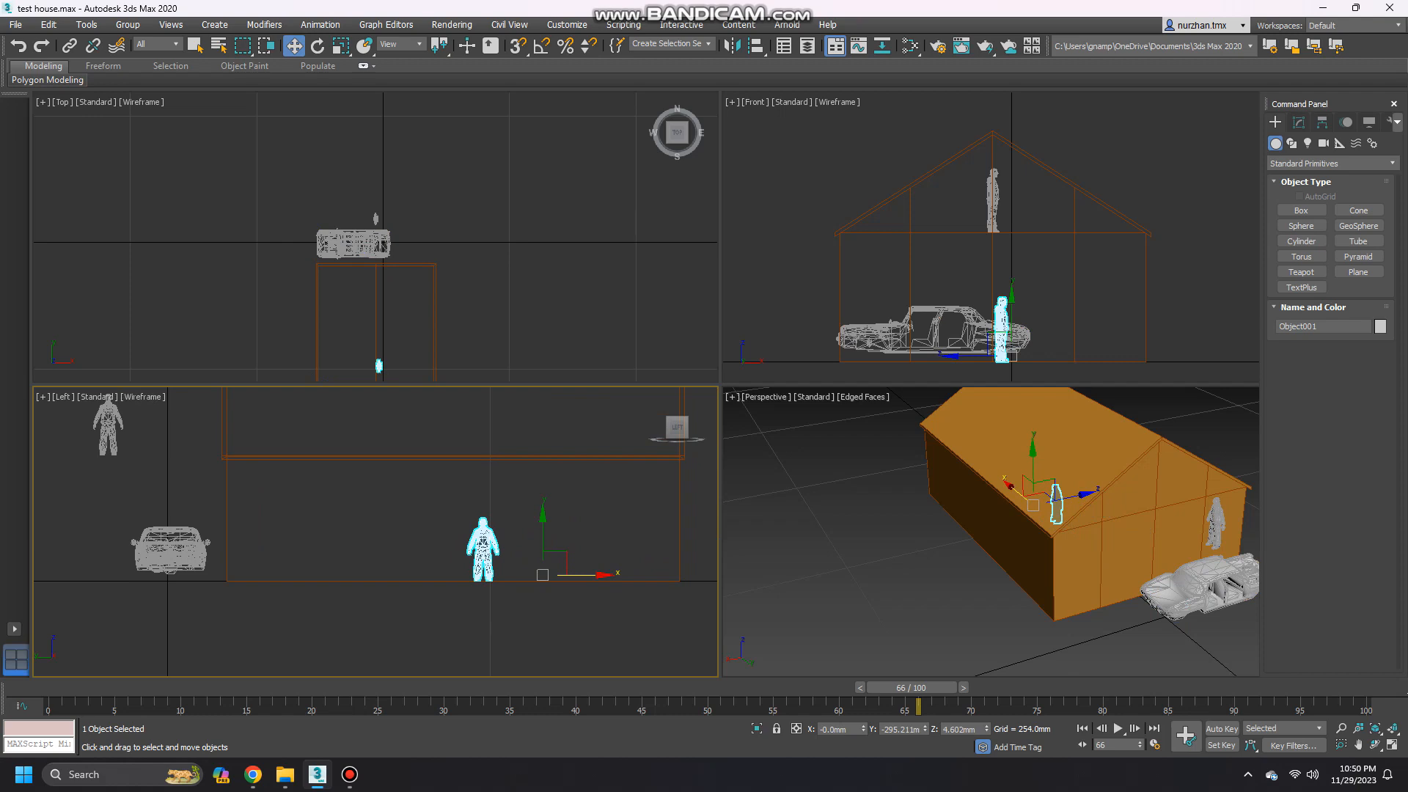
Move the ground-level human figure to X about 116 mm and Y about -281 mm, just outside the house's long wall.
{"action": "left_click_drag", "start_coordinate": [582, 575], "coordinate": [563, 575]}
{"action": "mouse_move", "coordinate": [1100, 521]}
{"action": "middle_mouse_down", "text": "alt"}
{"action": "mouse_move", "coordinate": [942, 506]}
{"action": "mouse_move", "coordinate": [1085, 520]}
{"action": "middle_mouse_up", "text": "alt"}
{"action": "left_click_drag", "start_coordinate": [1034, 508], "coordinate": [947, 524]}
{"action": "middle_click_drag", "start_coordinate": [954, 522], "coordinate": [1075, 499], "text": "alt"}
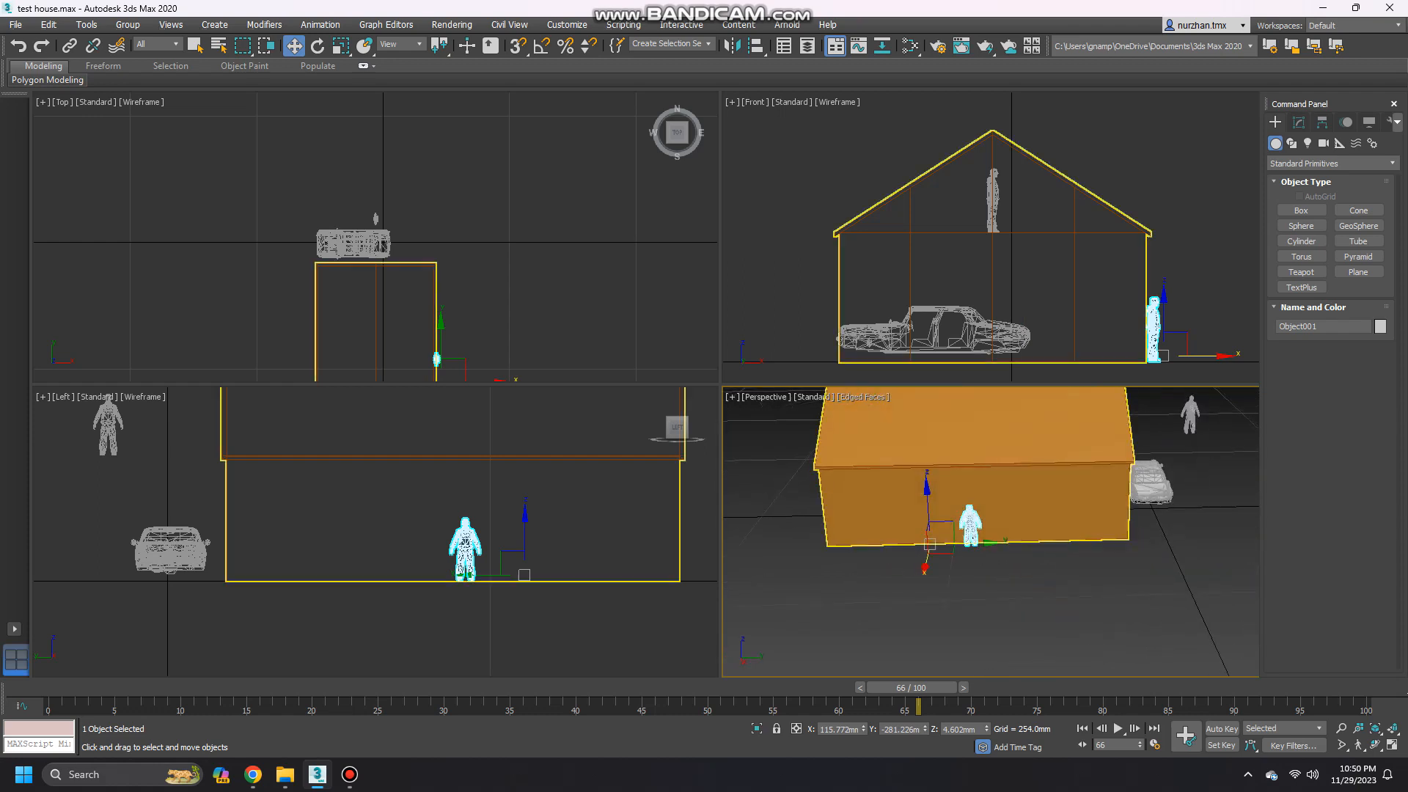
Connect the base and eave-level edges of the long wall beside the figure with 2 segments and pinch 0.
{"action": "left_click", "coordinate": [1072, 493]}
{"action": "key", "text": "alt+w"}
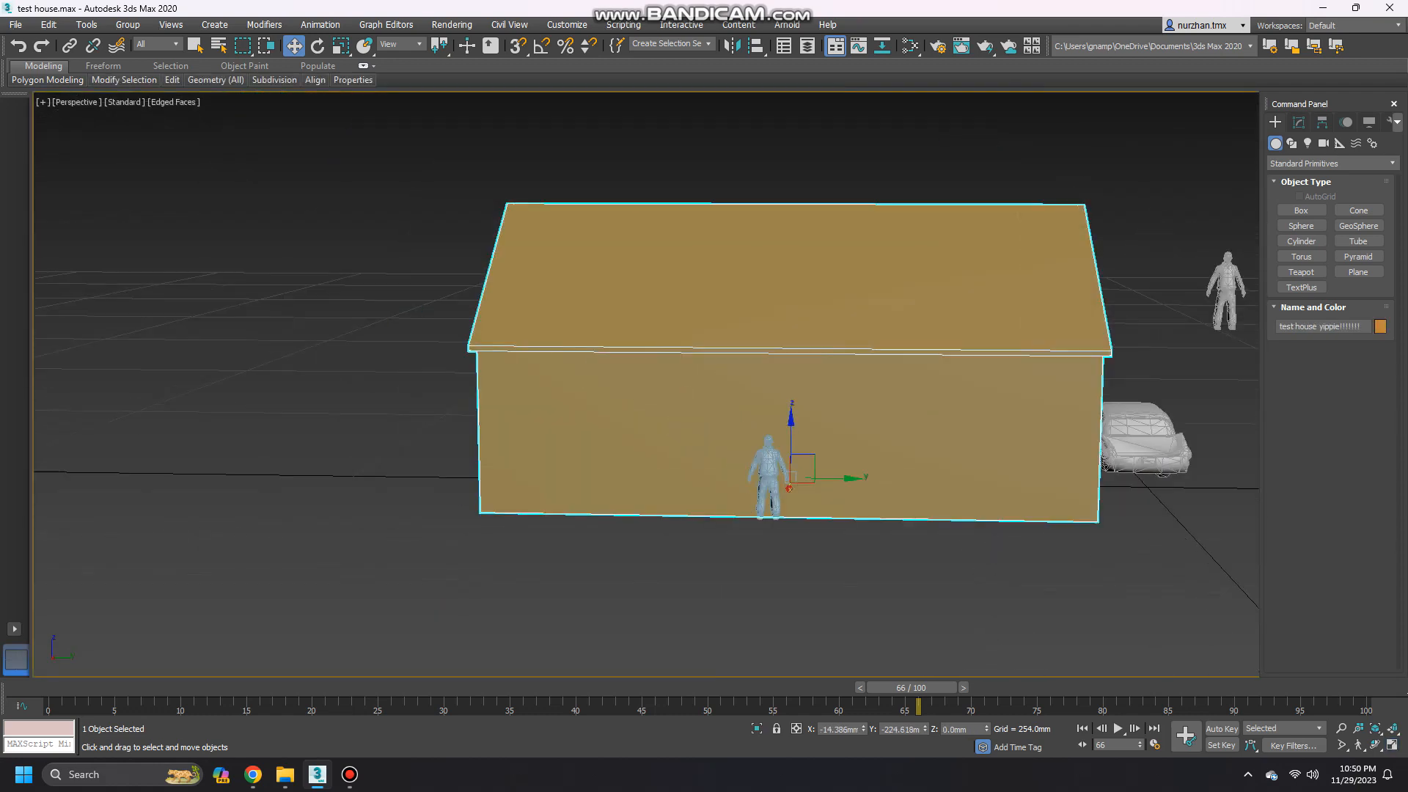
{"action": "left_click", "coordinate": [1299, 121]}
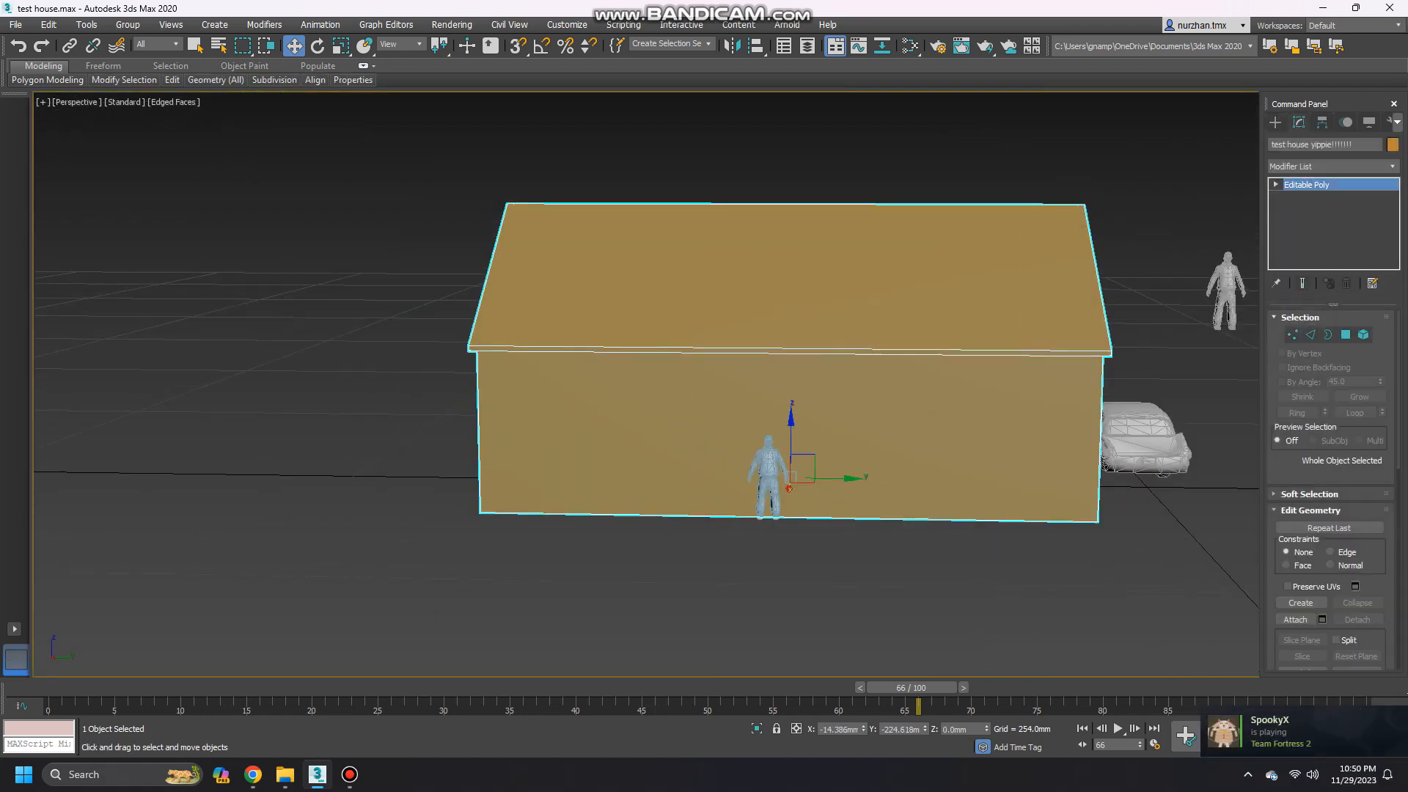
{"action": "left_click", "coordinate": [1310, 335]}
{"action": "left_click", "coordinate": [844, 518]}
{"action": "middle_click_drag", "start_coordinate": [843, 513], "coordinate": [831, 402], "text": "alt"}
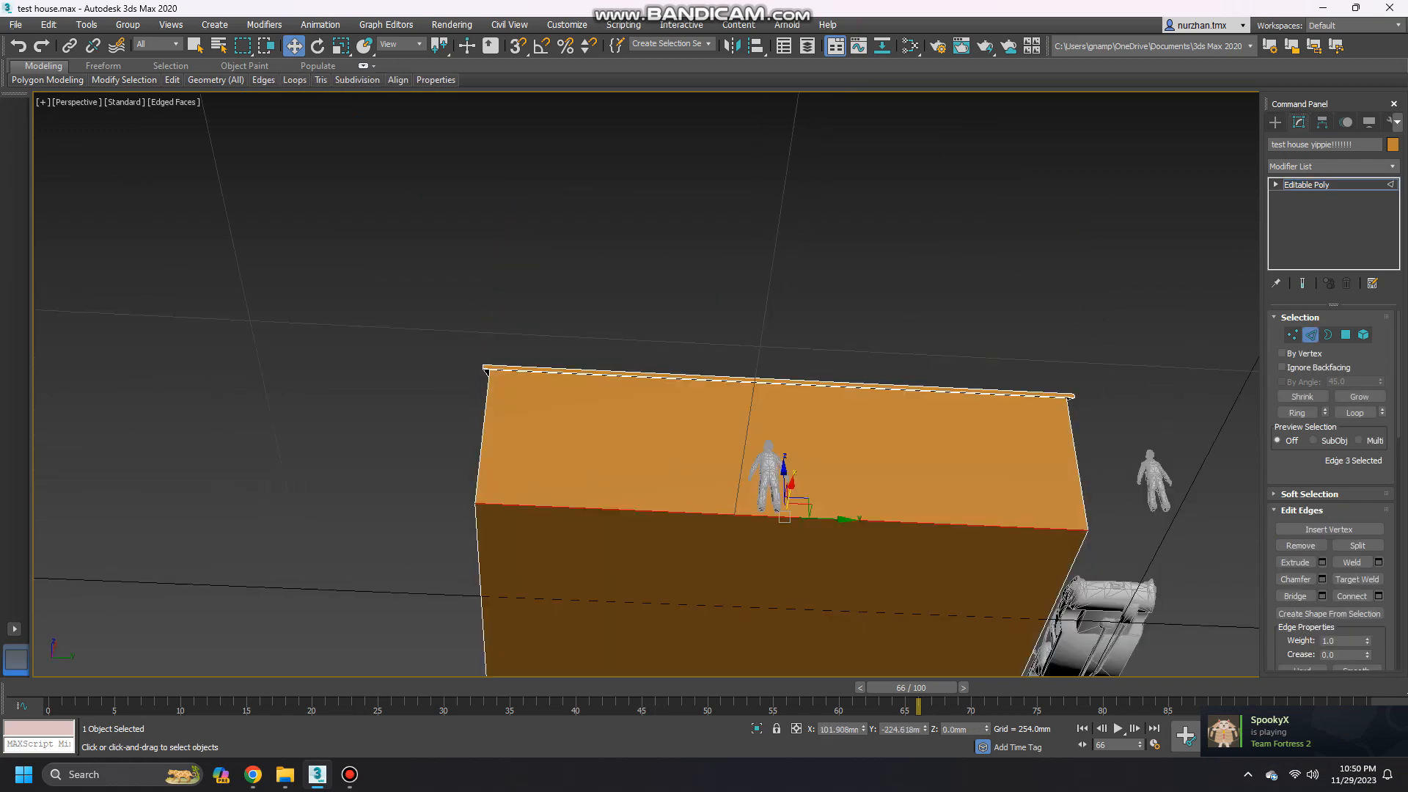
{"action": "scroll", "coordinate": [831, 402], "scroll_direction": "up", "scroll_amount": 6}
{"action": "left_click", "coordinate": [734, 355], "text": "ctrl"}
{"action": "middle_click_drag", "start_coordinate": [733, 360], "coordinate": [690, 470], "text": "alt"}
{"action": "scroll", "coordinate": [734, 437], "scroll_direction": "down", "scroll_amount": 5}
{"action": "scroll", "coordinate": [742, 415], "scroll_direction": "down", "scroll_amount": 5}
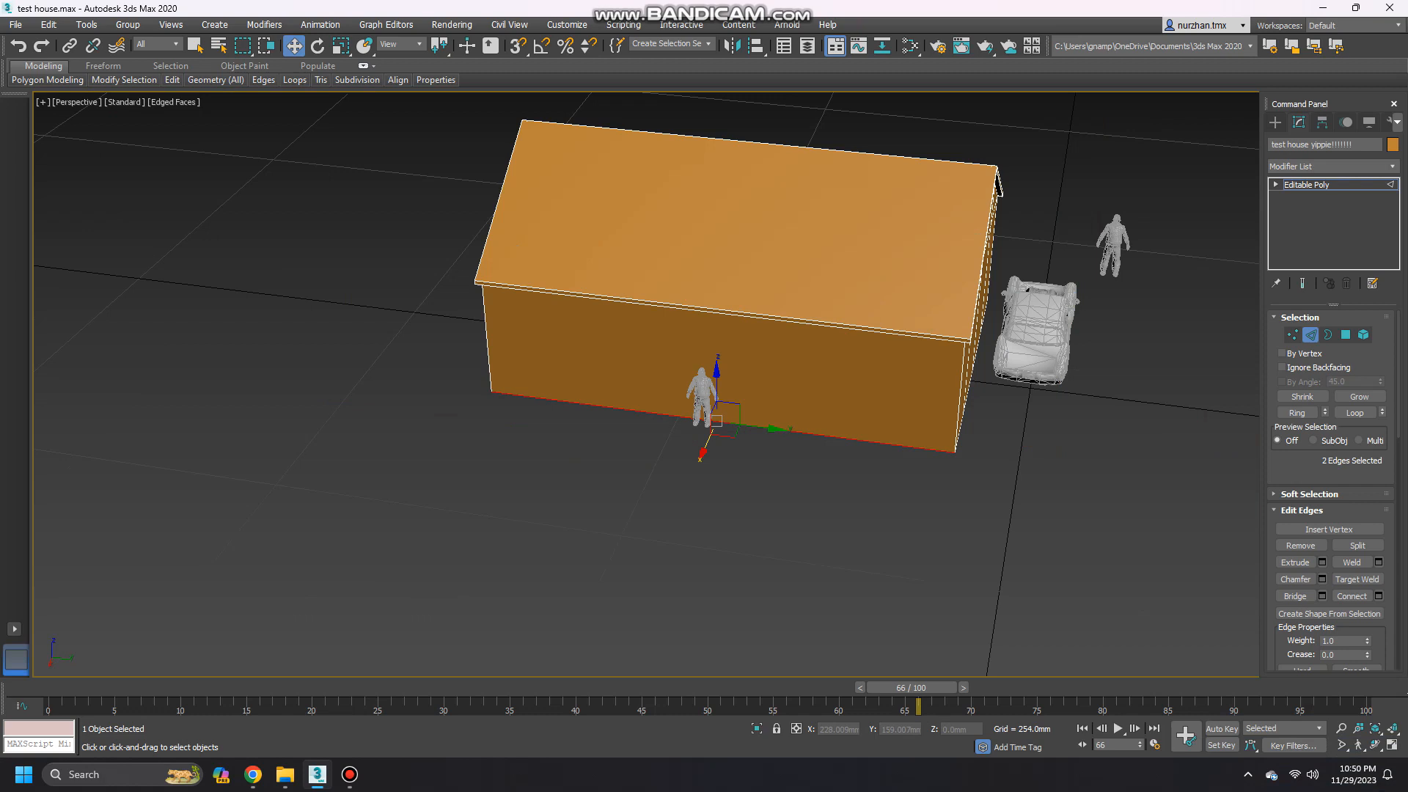
{"action": "left_click", "coordinate": [1379, 596]}
{"action": "middle_click_drag", "start_coordinate": [800, 455], "coordinate": [851, 451], "text": "alt"}
{"action": "scroll", "coordinate": [806, 440], "scroll_direction": "up", "scroll_amount": 4}
{"action": "left_click", "coordinate": [750, 414]}
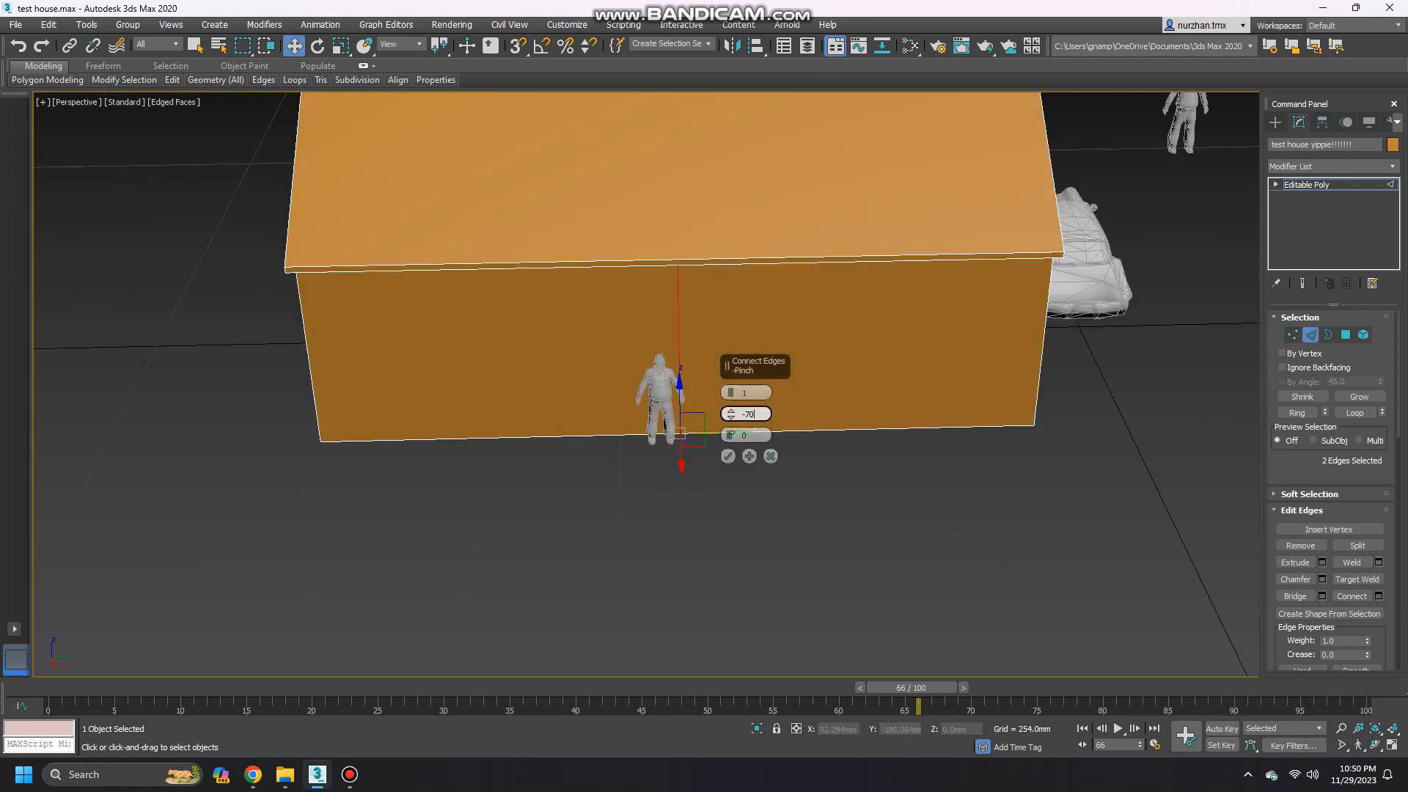
{"action": "key", "text": "Return"}
{"action": "type", "text": "2"}
{"action": "key", "text": "Return"}
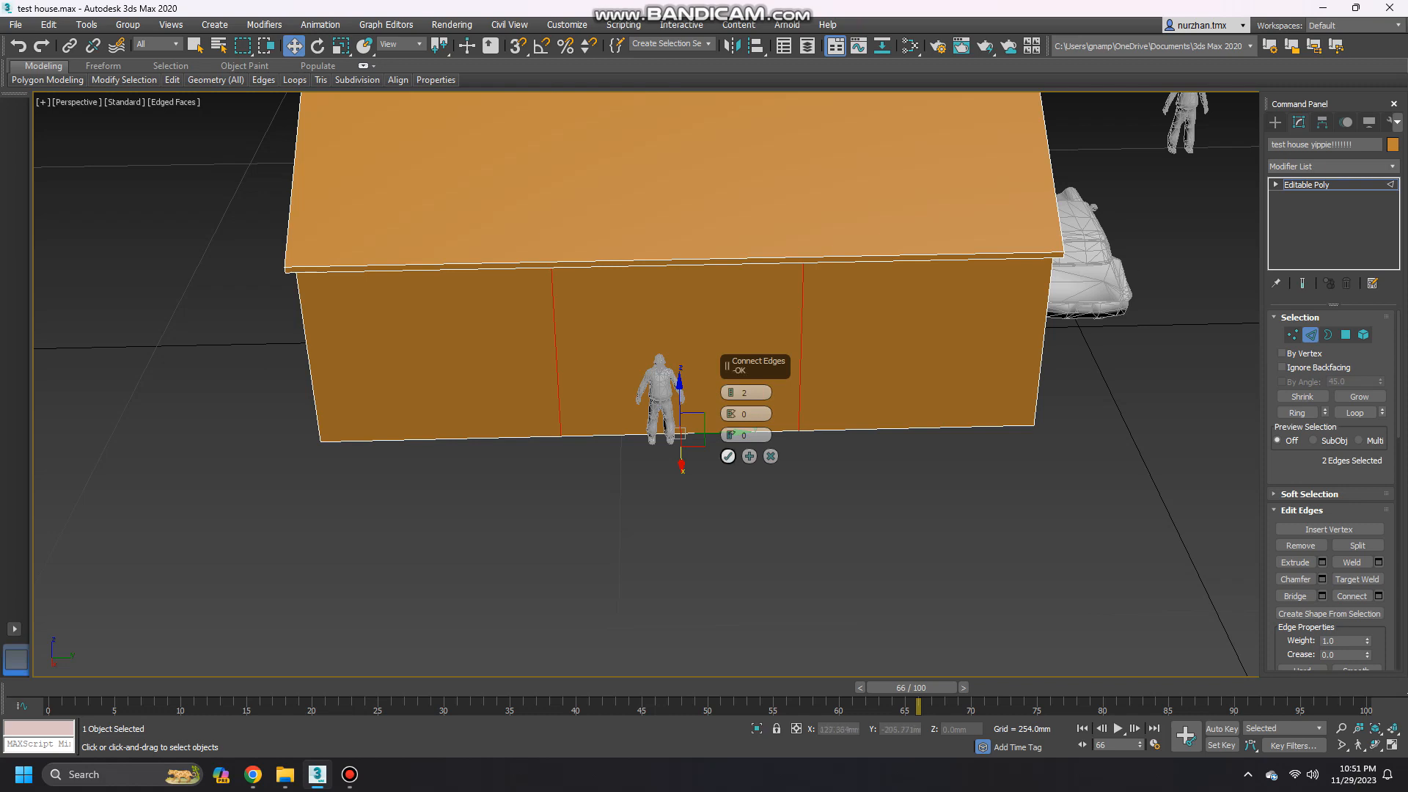
{"action": "left_click", "coordinate": [727, 456]}
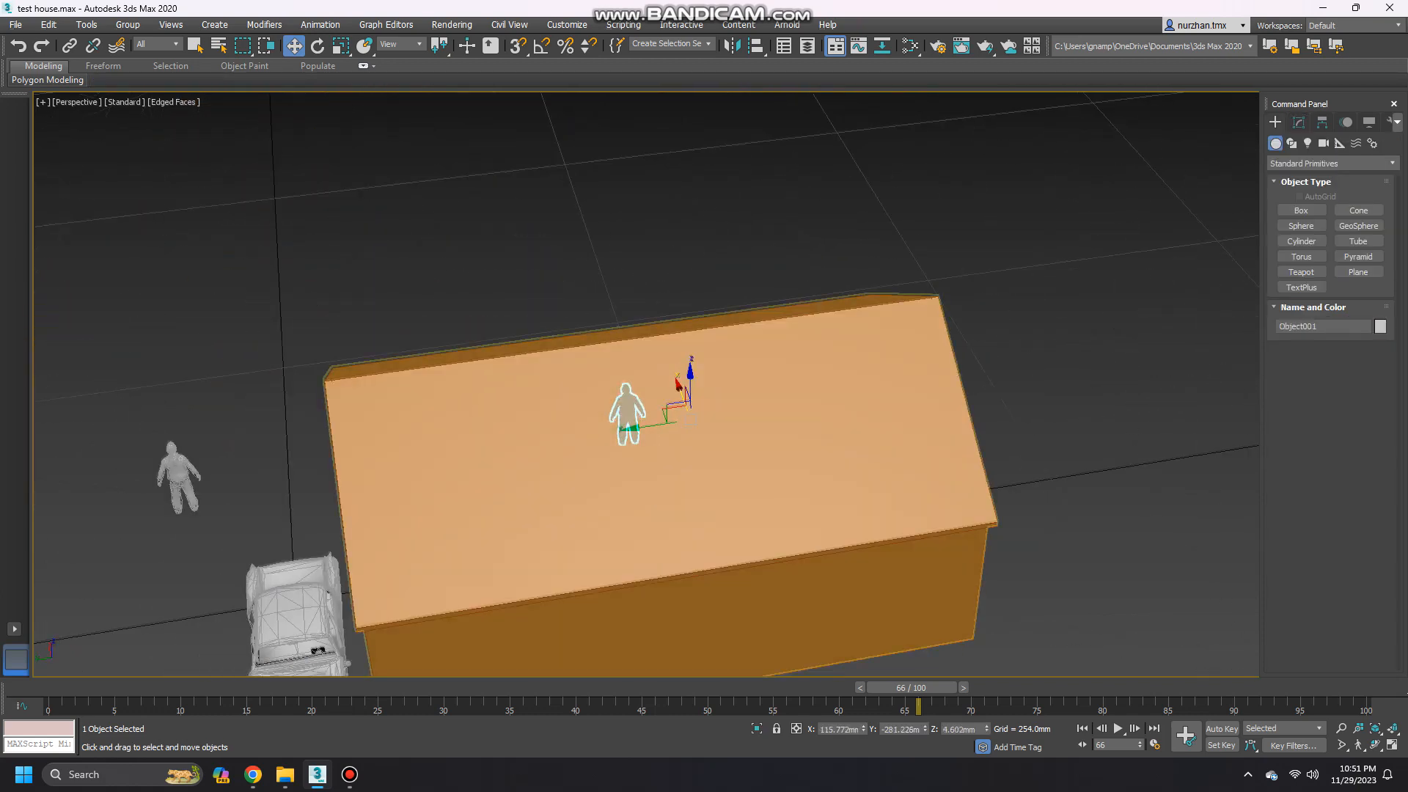
Move the human figure across the house to stand just outside the opposite long wall.
{"action": "left_click_drag", "start_coordinate": [635, 299], "coordinate": [828, 505]}
{"action": "left_click", "coordinate": [818, 451]}
{"action": "middle_click_drag", "start_coordinate": [817, 452], "coordinate": [829, 362]}
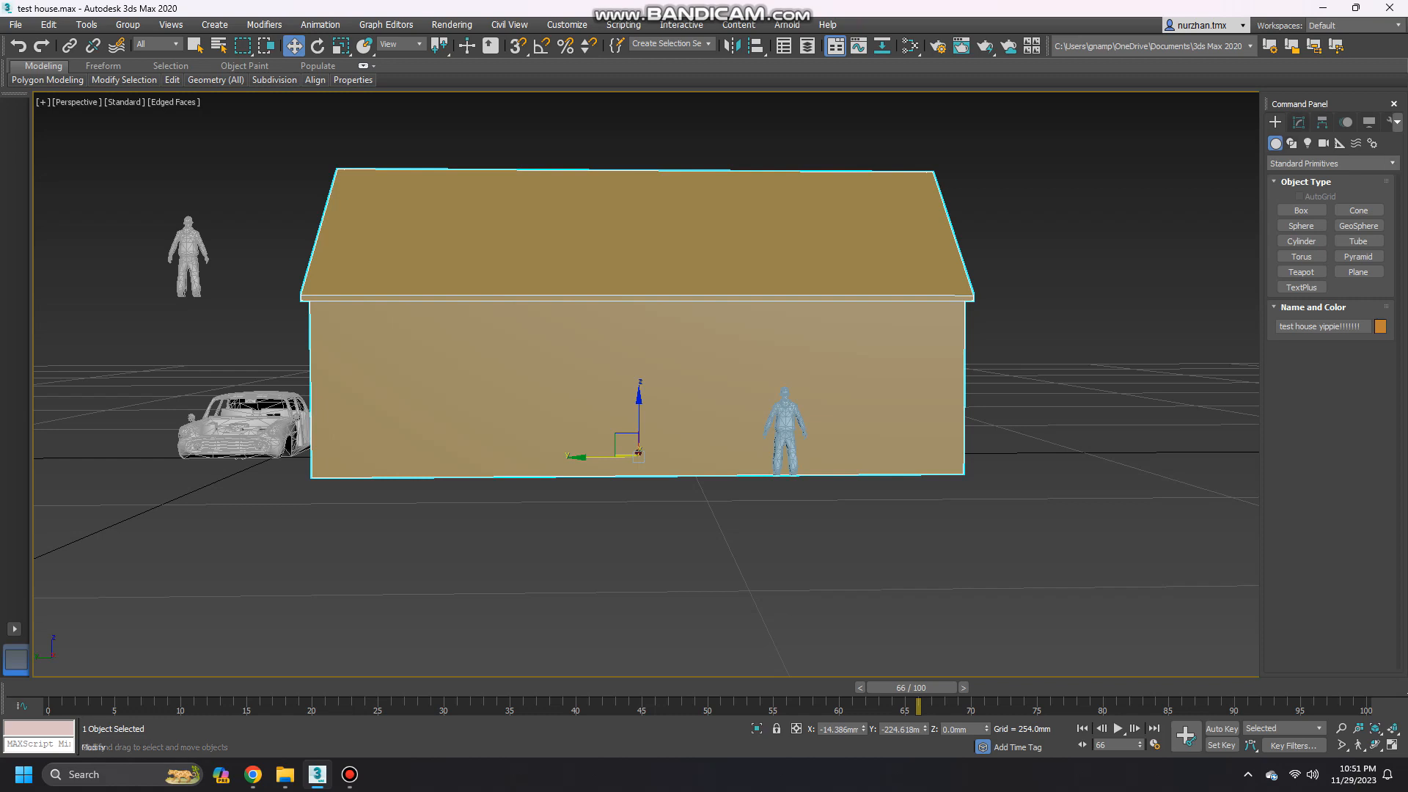
Connect this long wall's base and eave-level edges with 2 segments pinched closer together, and slide both along Y away from the car.
{"action": "left_click", "coordinate": [1299, 122]}
{"action": "left_click", "coordinate": [1311, 335]}
{"action": "left_click", "coordinate": [825, 475]}
{"action": "mouse_move", "coordinate": [825, 474]}
{"action": "middle_mouse_down", "text": "alt"}
{"action": "mouse_move", "coordinate": [834, 344]}
{"action": "mouse_move", "coordinate": [825, 487]}
{"action": "middle_mouse_up", "text": "alt"}
{"action": "scroll", "coordinate": [834, 343], "scroll_direction": "up", "scroll_amount": 3}
{"action": "left_click", "coordinate": [835, 342], "text": "ctrl"}
{"action": "middle_click_drag", "start_coordinate": [825, 488], "coordinate": [825, 319]}
{"action": "key", "text": "ctrl+shift+e"}
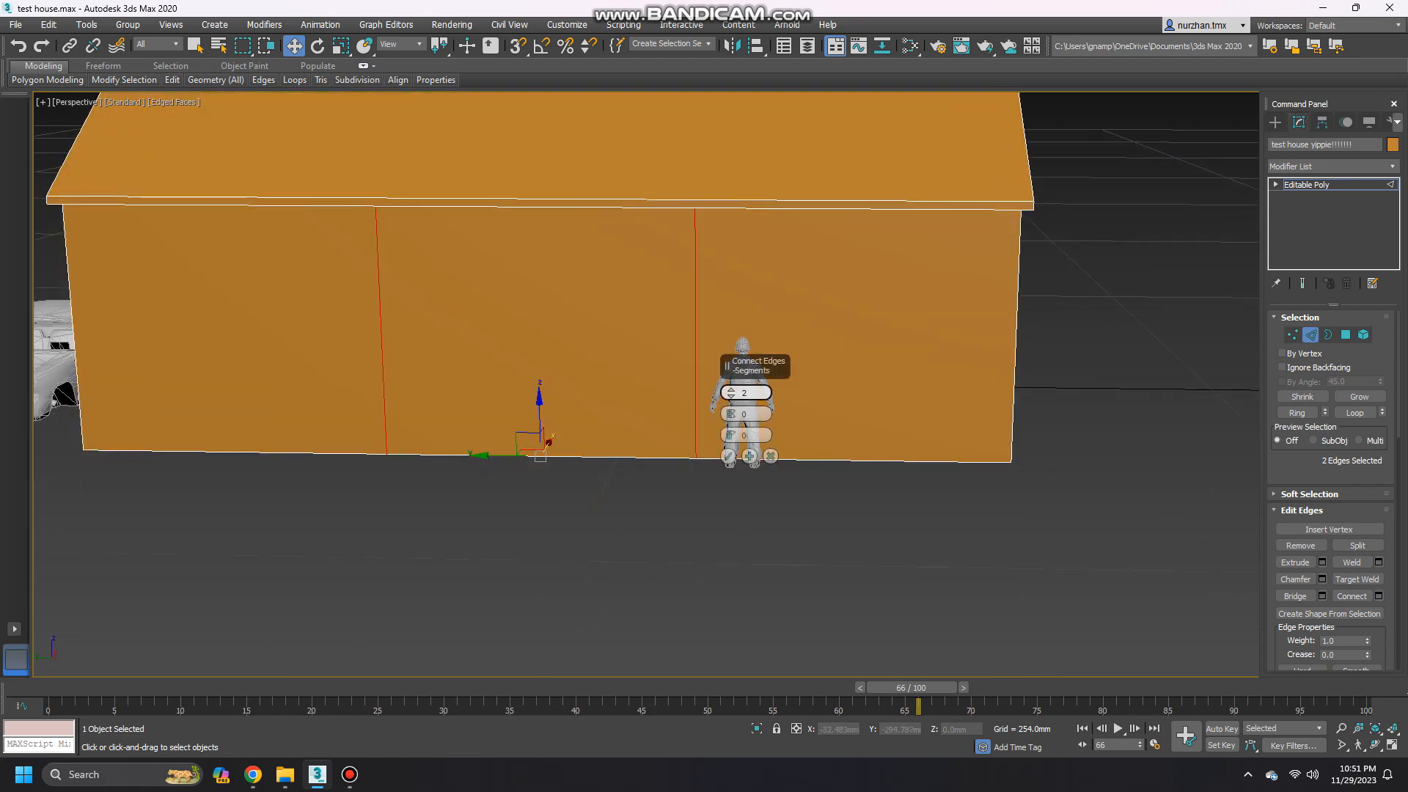
{"action": "left_click_drag", "start_coordinate": [731, 414], "coordinate": [730, 435]}
{"action": "left_click", "coordinate": [728, 456]}
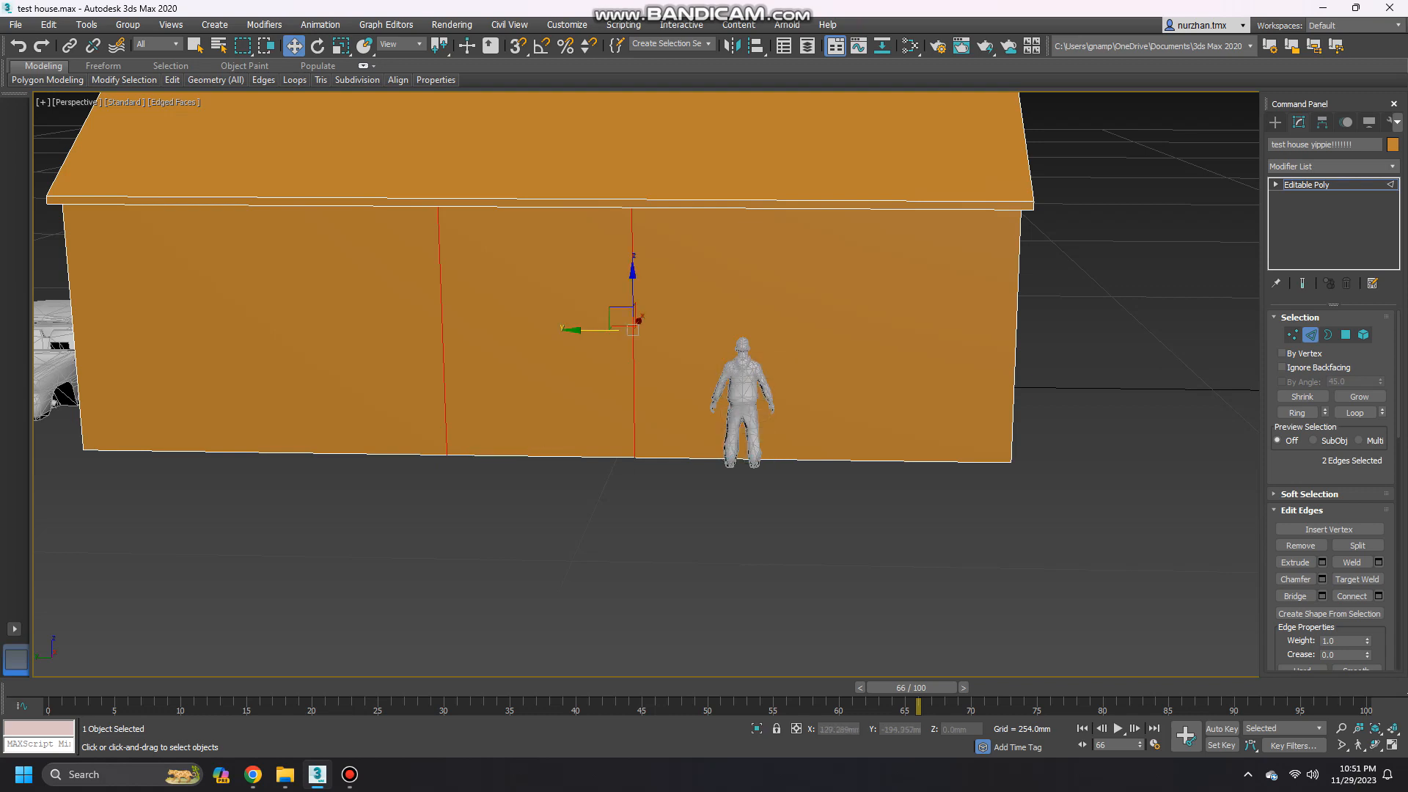
{"action": "left_click_drag", "start_coordinate": [588, 330], "coordinate": [800, 332]}
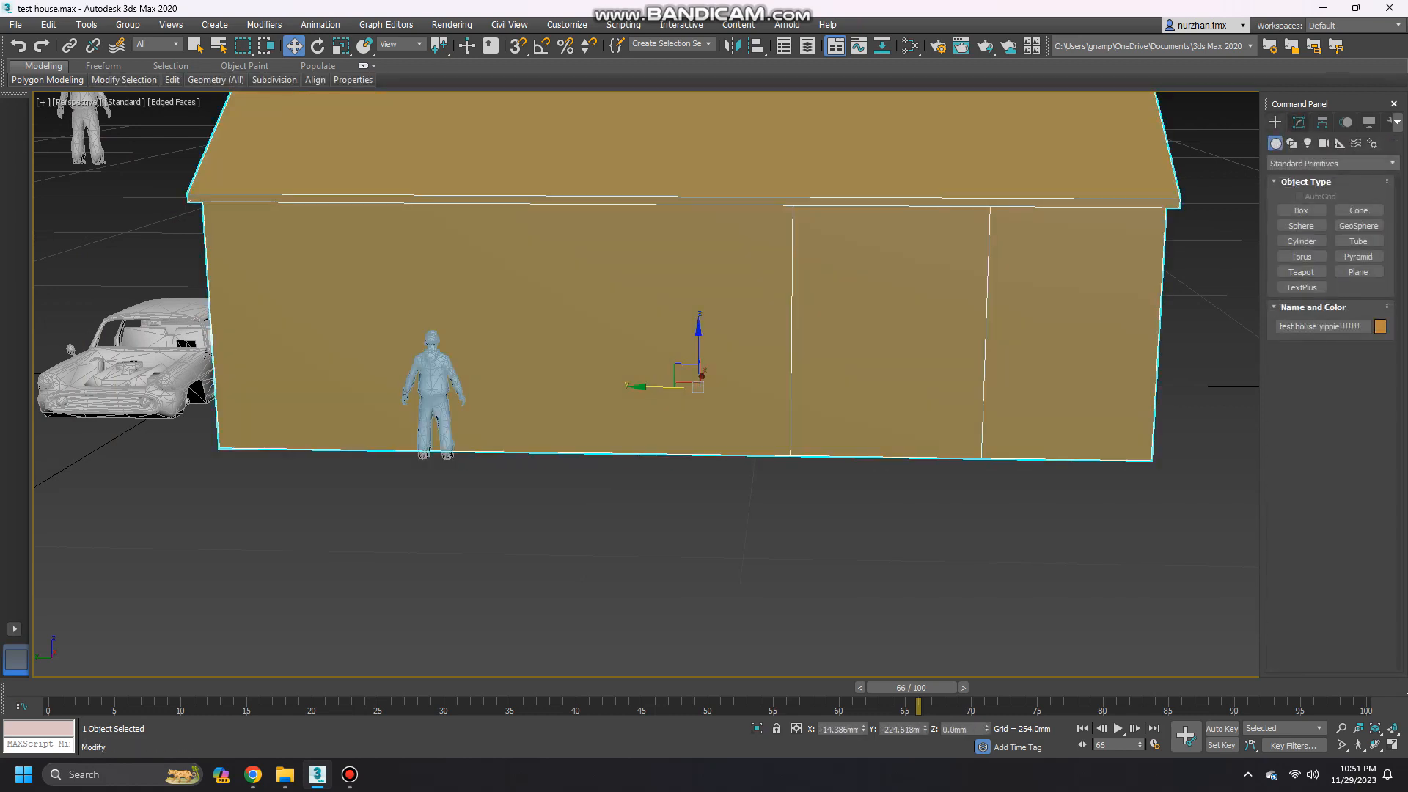
Connect the base and eave-level edges of the wide wall section nearest the car with one centred segment.
{"action": "left_click", "coordinate": [1299, 122]}
{"action": "left_click", "coordinate": [1311, 335]}
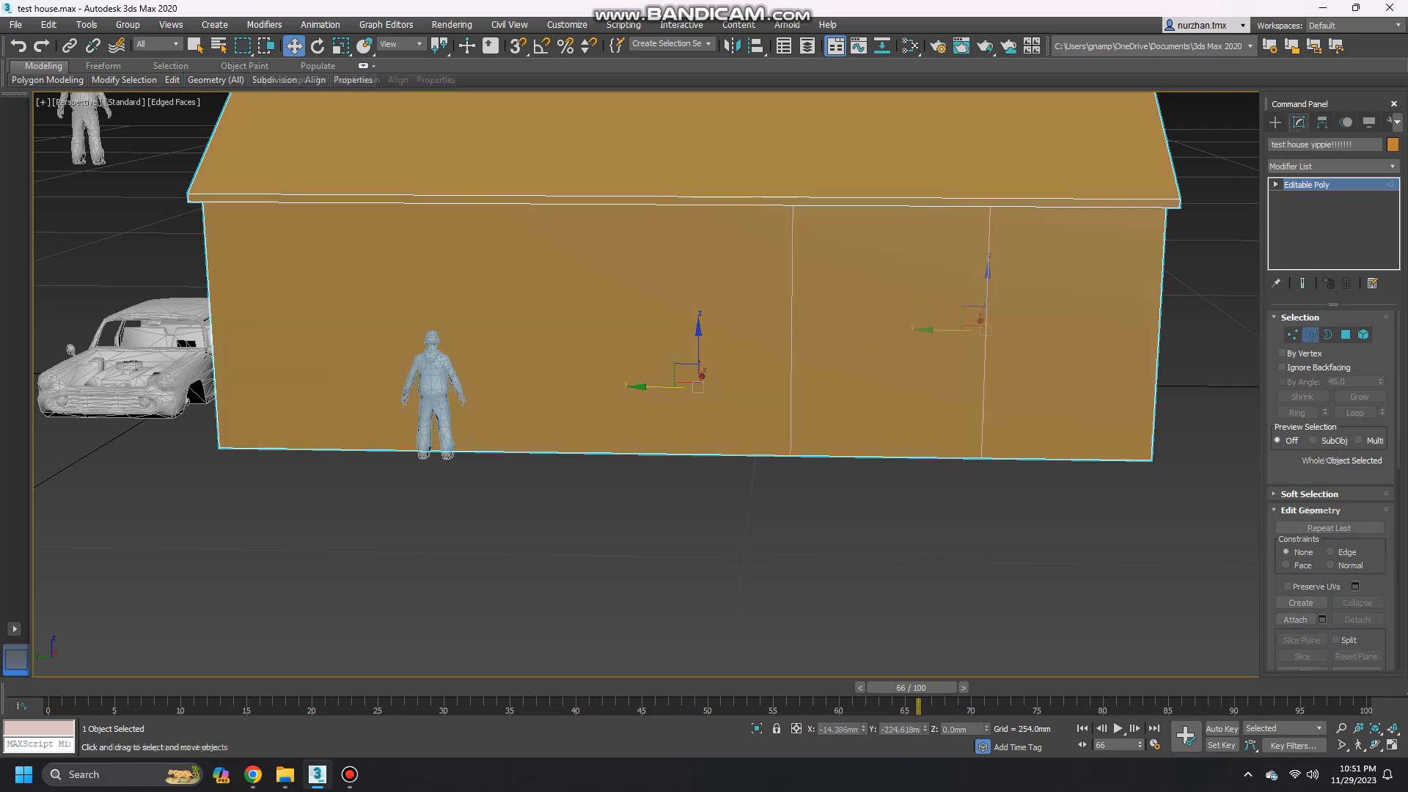
{"action": "left_click", "coordinate": [703, 460]}
{"action": "left_click", "coordinate": [697, 454]}
{"action": "middle_click_drag", "start_coordinate": [697, 454], "coordinate": [681, 327], "text": "alt"}
{"action": "left_click", "coordinate": [681, 304], "text": "ctrl"}
{"action": "left_click", "coordinate": [1379, 596]}
{"action": "left_click", "coordinate": [732, 396]}
{"action": "left_click", "coordinate": [728, 456]}
{"action": "middle_click_drag", "start_coordinate": [723, 448], "coordinate": [715, 587], "text": "alt"}
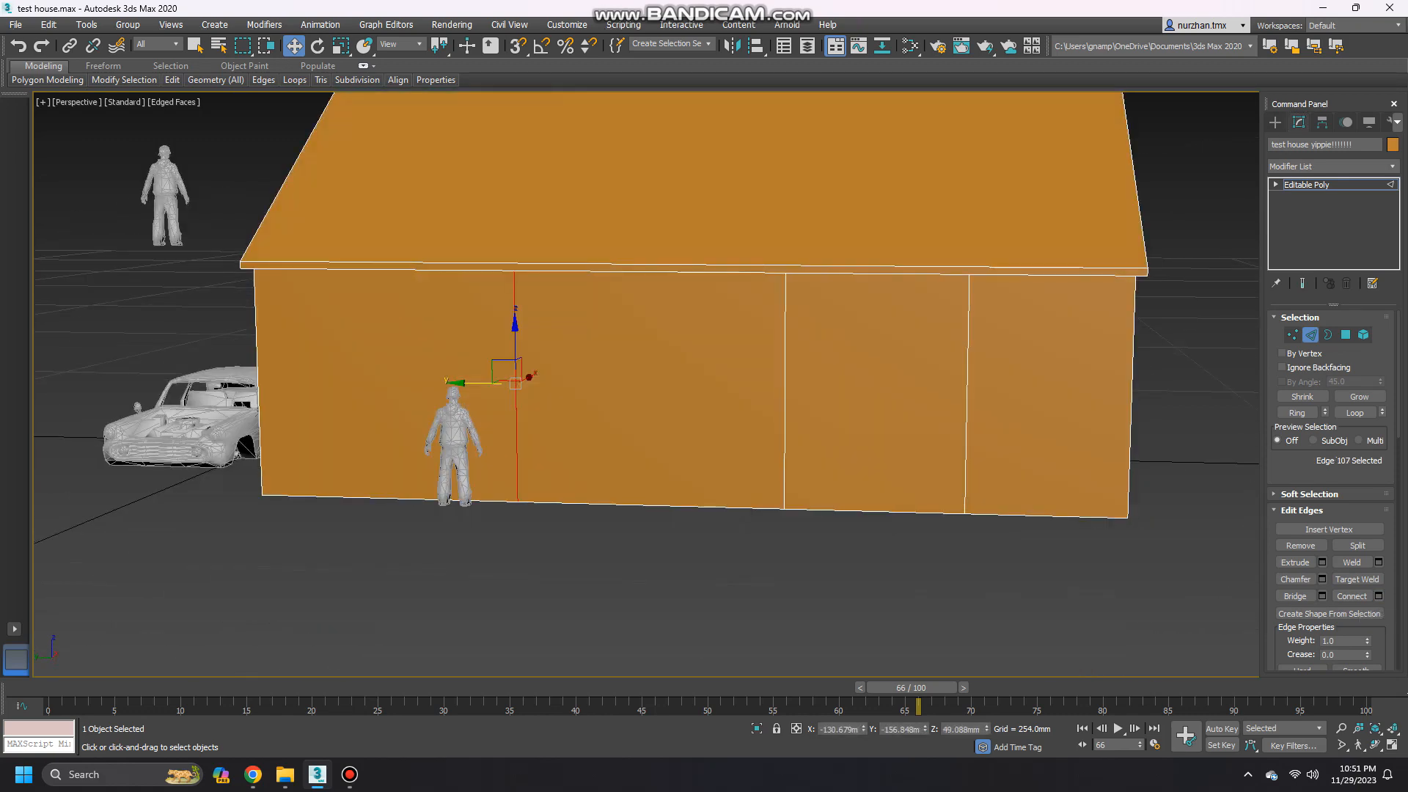
Delete the floor polygon on the underside of the house.
{"action": "middle_click_drag", "start_coordinate": [715, 499], "coordinate": [656, 367], "text": "alt"}
{"action": "left_click", "coordinate": [1346, 334]}
{"action": "left_click", "coordinate": [807, 499]}
{"action": "middle_click_drag", "start_coordinate": [807, 499], "coordinate": [869, 572], "text": "alt"}
{"action": "scroll", "coordinate": [869, 558], "scroll_direction": "down", "scroll_amount": 3}
{"action": "key", "text": "Delete"}
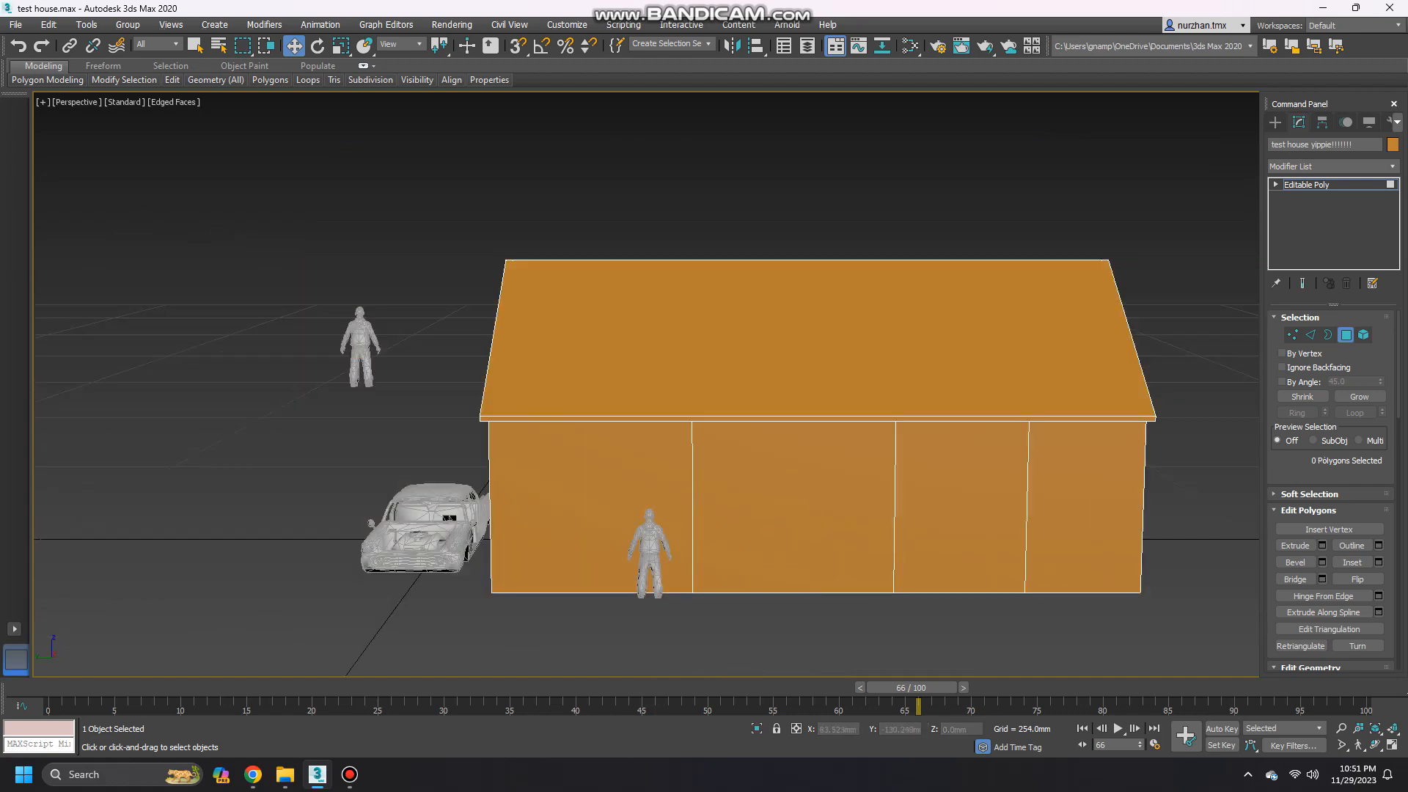
Unhide all objects and delete the undivided yellow house floating above the working model.
{"action": "middle_click_drag", "start_coordinate": [653, 557], "coordinate": [1078, 484], "text": "alt"}
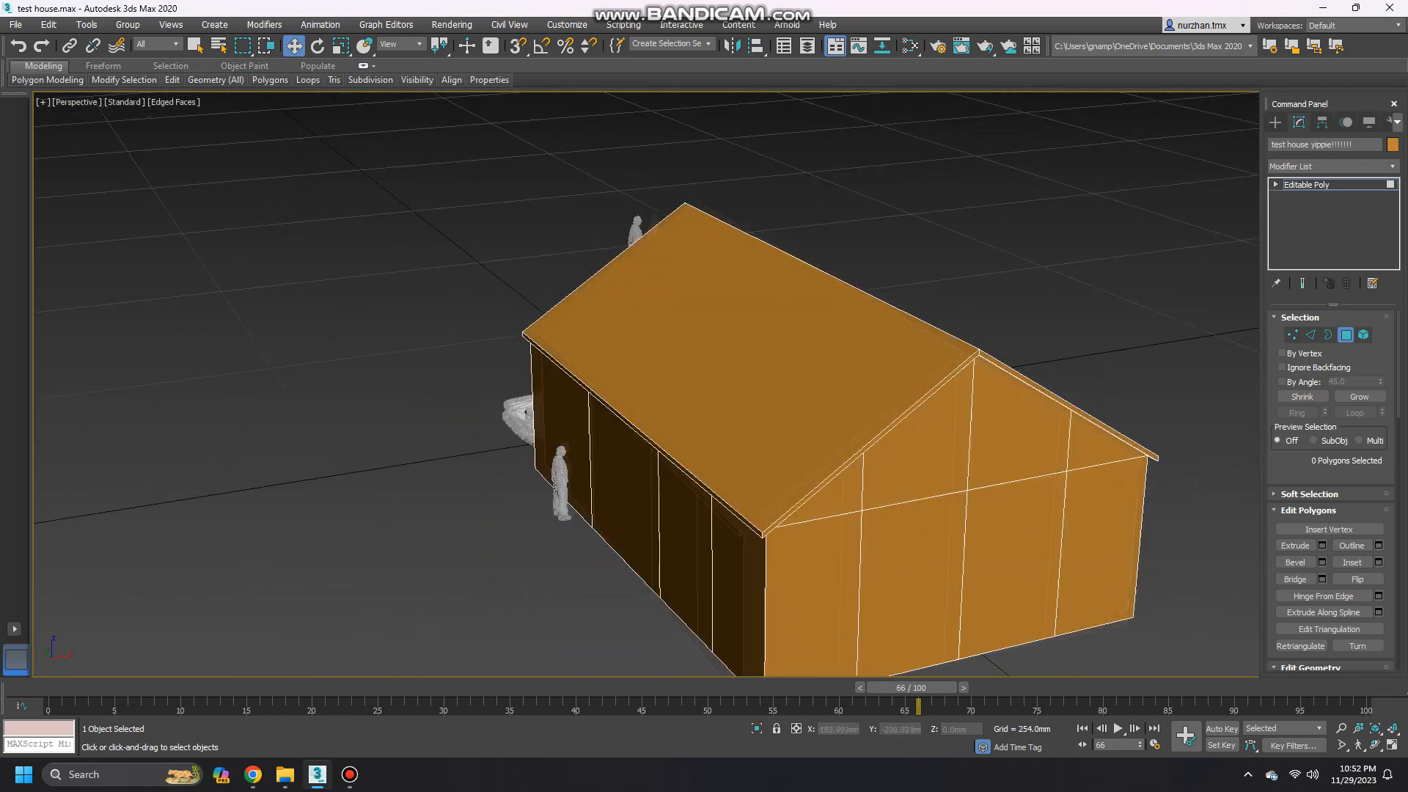
{"action": "scroll", "coordinate": [1078, 477], "scroll_direction": "down", "scroll_amount": 5}
{"action": "right_click", "coordinate": [1029, 318]}
{"action": "left_click", "coordinate": [1060, 243]}
{"action": "middle_click_drag", "start_coordinate": [1056, 245], "coordinate": [990, 274]}
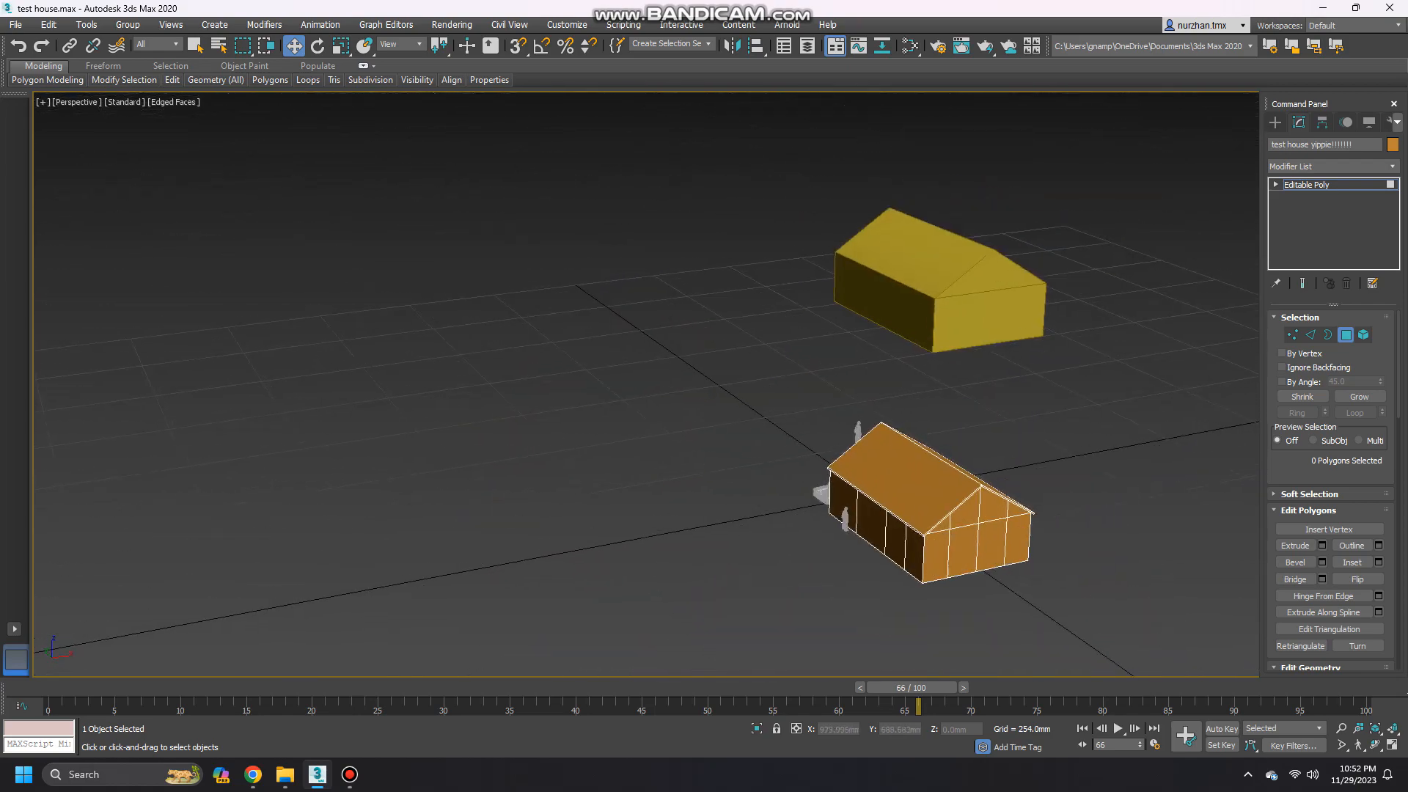
{"action": "left_click", "coordinate": [1276, 122]}
{"action": "left_click", "coordinate": [946, 293]}
{"action": "key", "text": "Delete"}
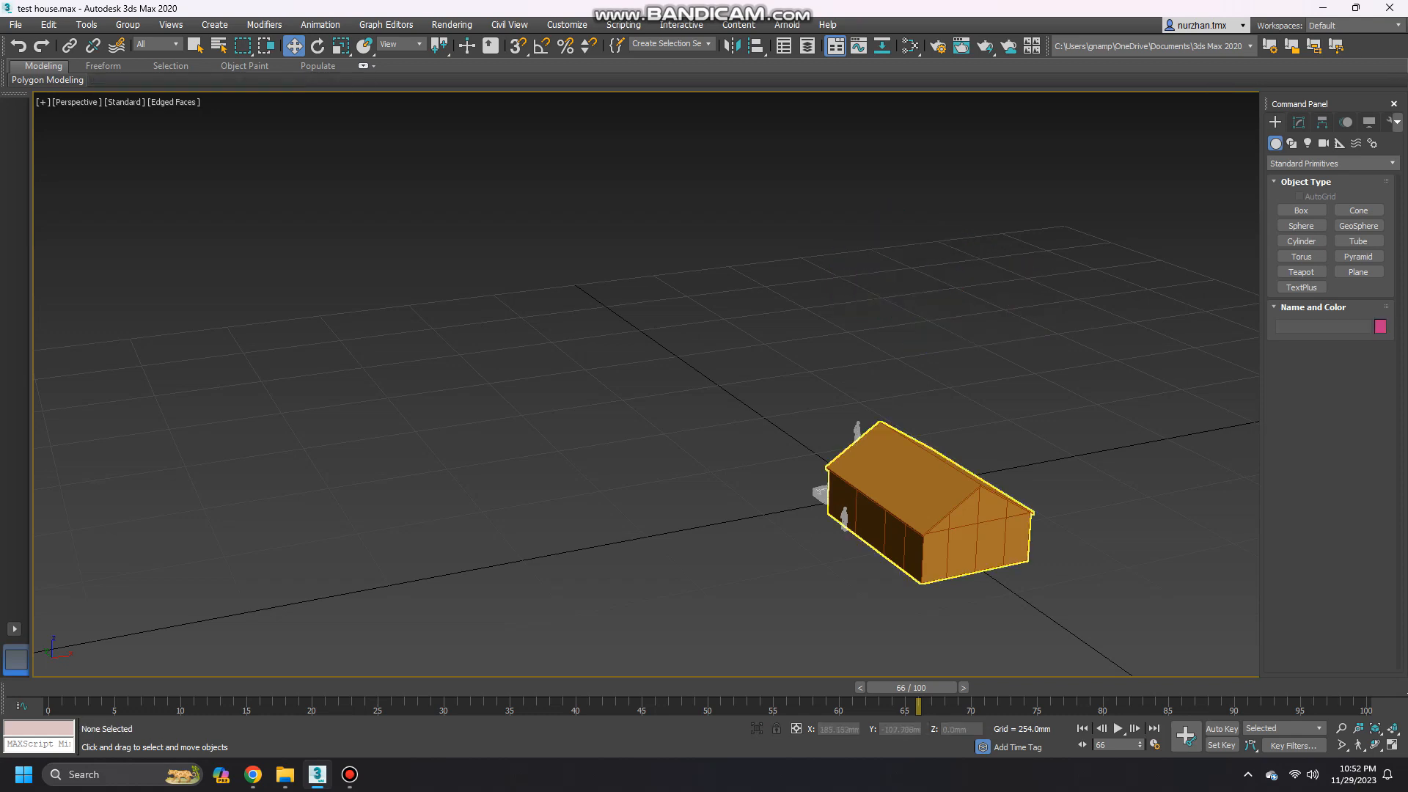
Copy the divided house upward to Z about 401 mm, adding LO after the original name, and hide the copy.
{"action": "left_click", "coordinate": [931, 484]}
{"action": "left_click_drag", "start_coordinate": [927, 484], "coordinate": [936, 286], "text": "shift"}
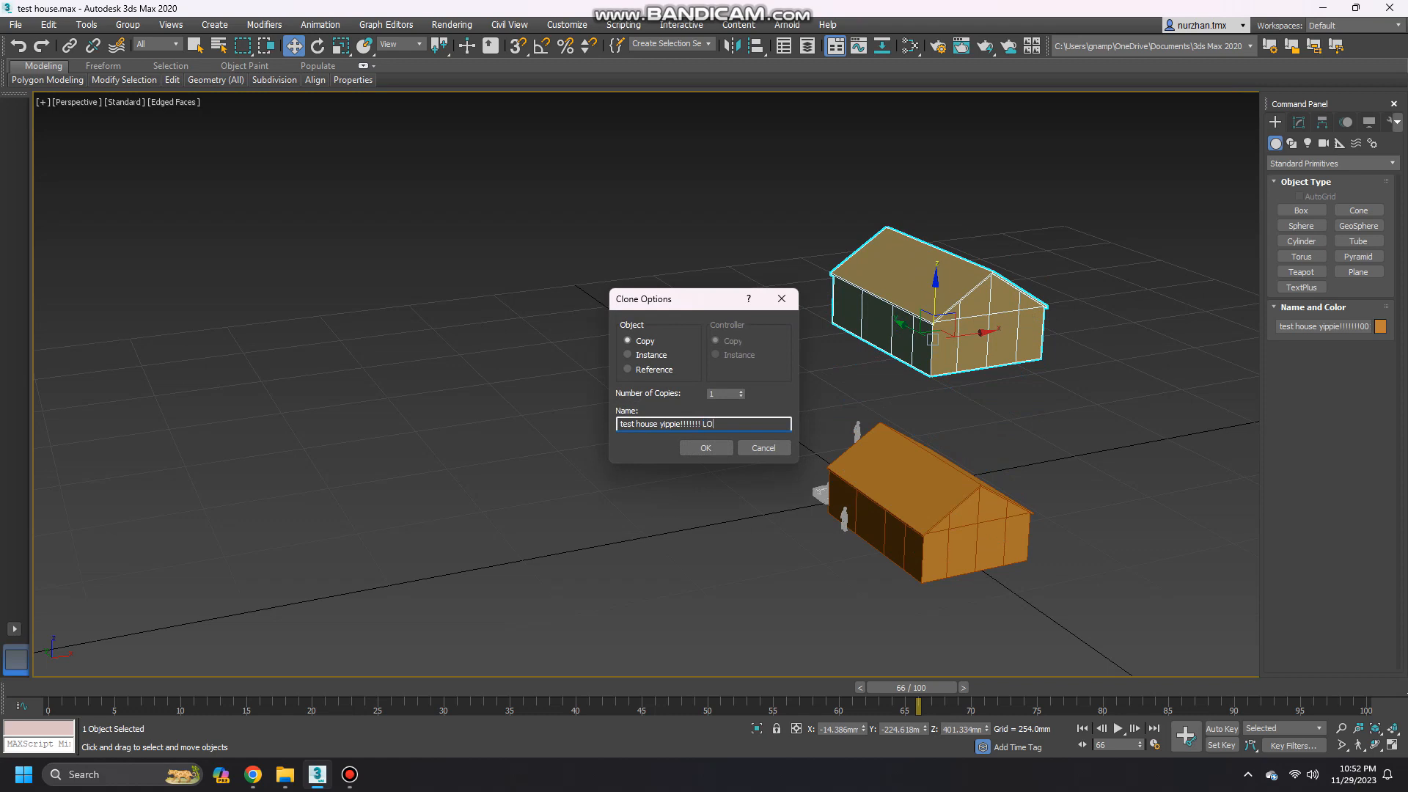
{"action": "key", "text": "Return"}
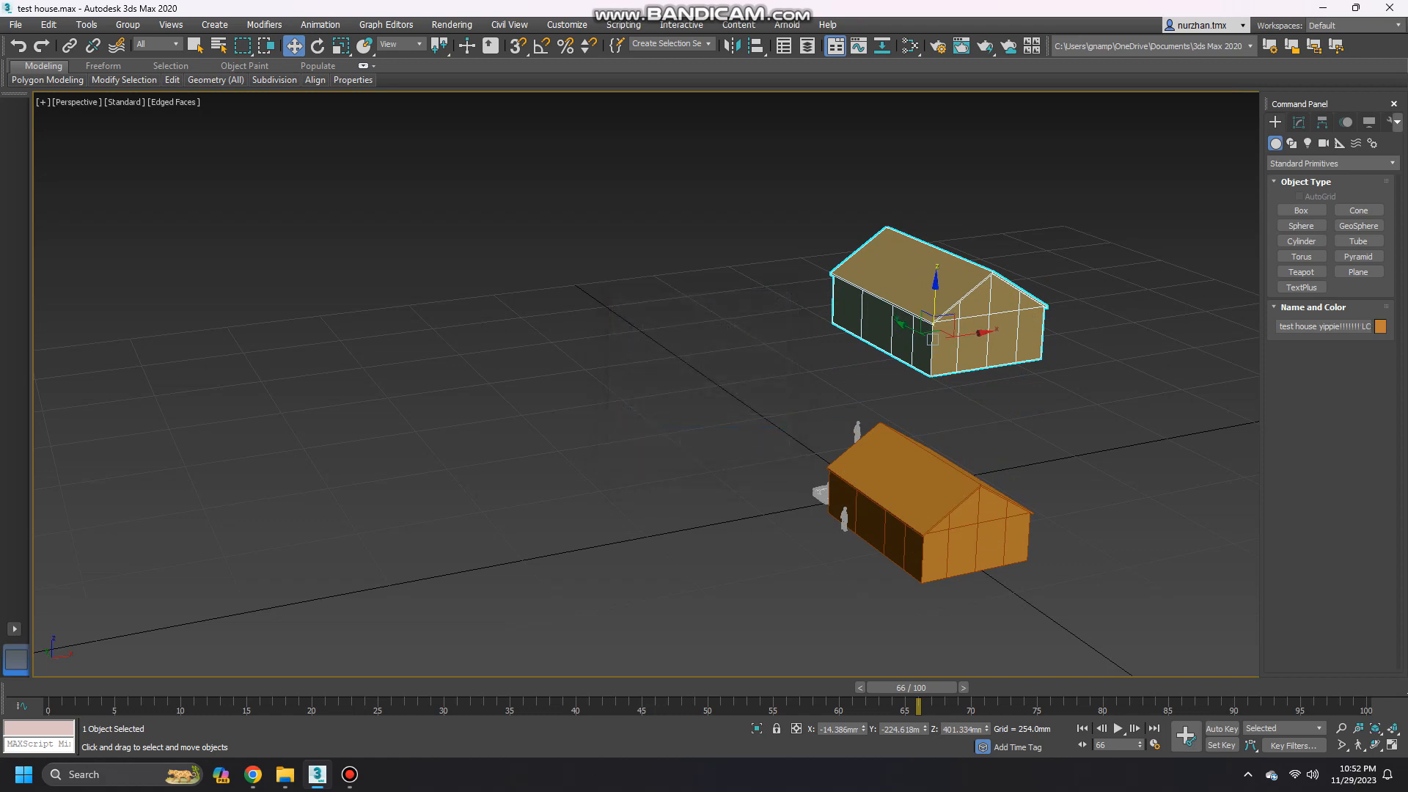
{"action": "mouse_move", "coordinate": [770, 441]}
{"action": "middle_mouse_down", "text": "alt"}
{"action": "mouse_move", "coordinate": [894, 396]}
{"action": "mouse_move", "coordinate": [931, 403]}
{"action": "middle_mouse_up", "text": "alt"}
{"action": "right_click", "coordinate": [938, 323]}
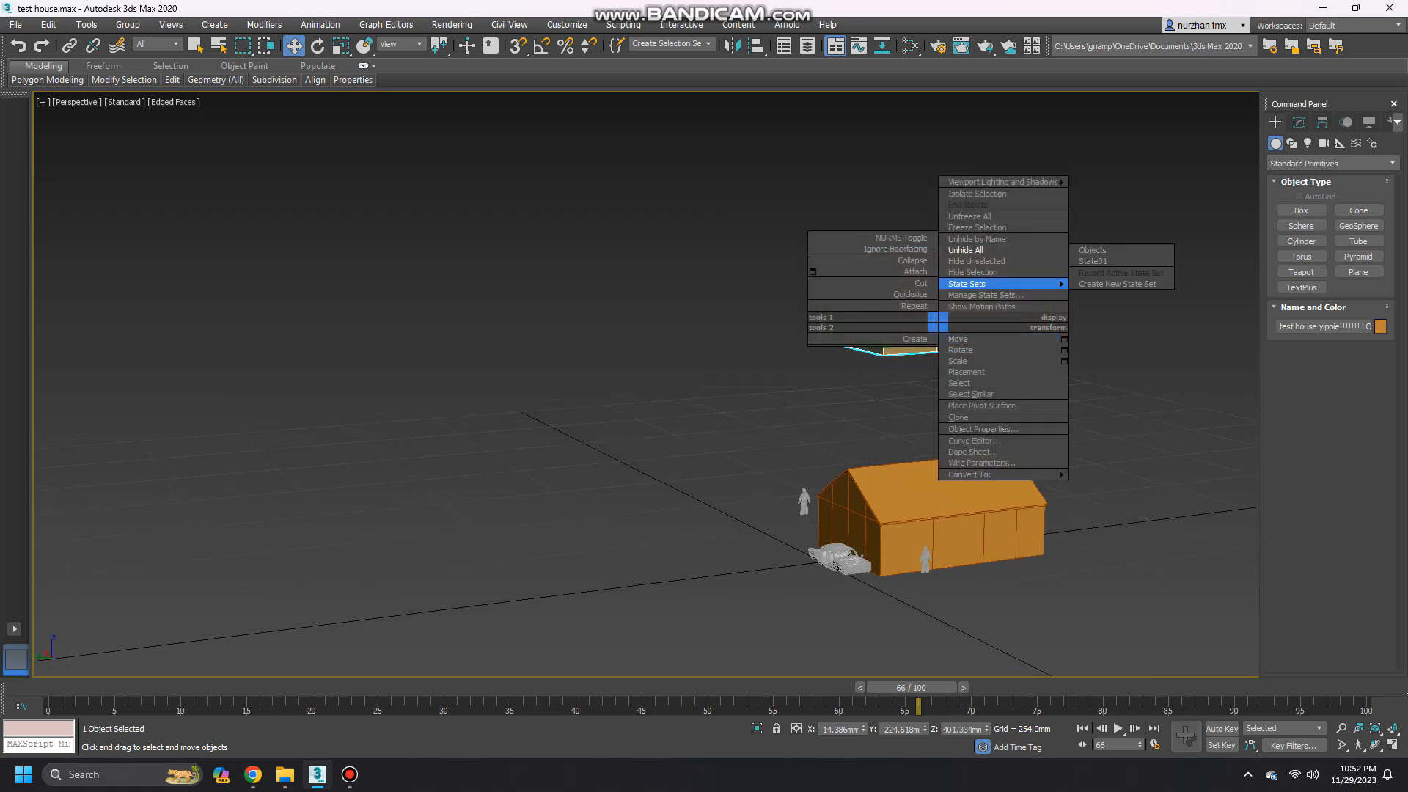
{"action": "left_click", "coordinate": [976, 273]}
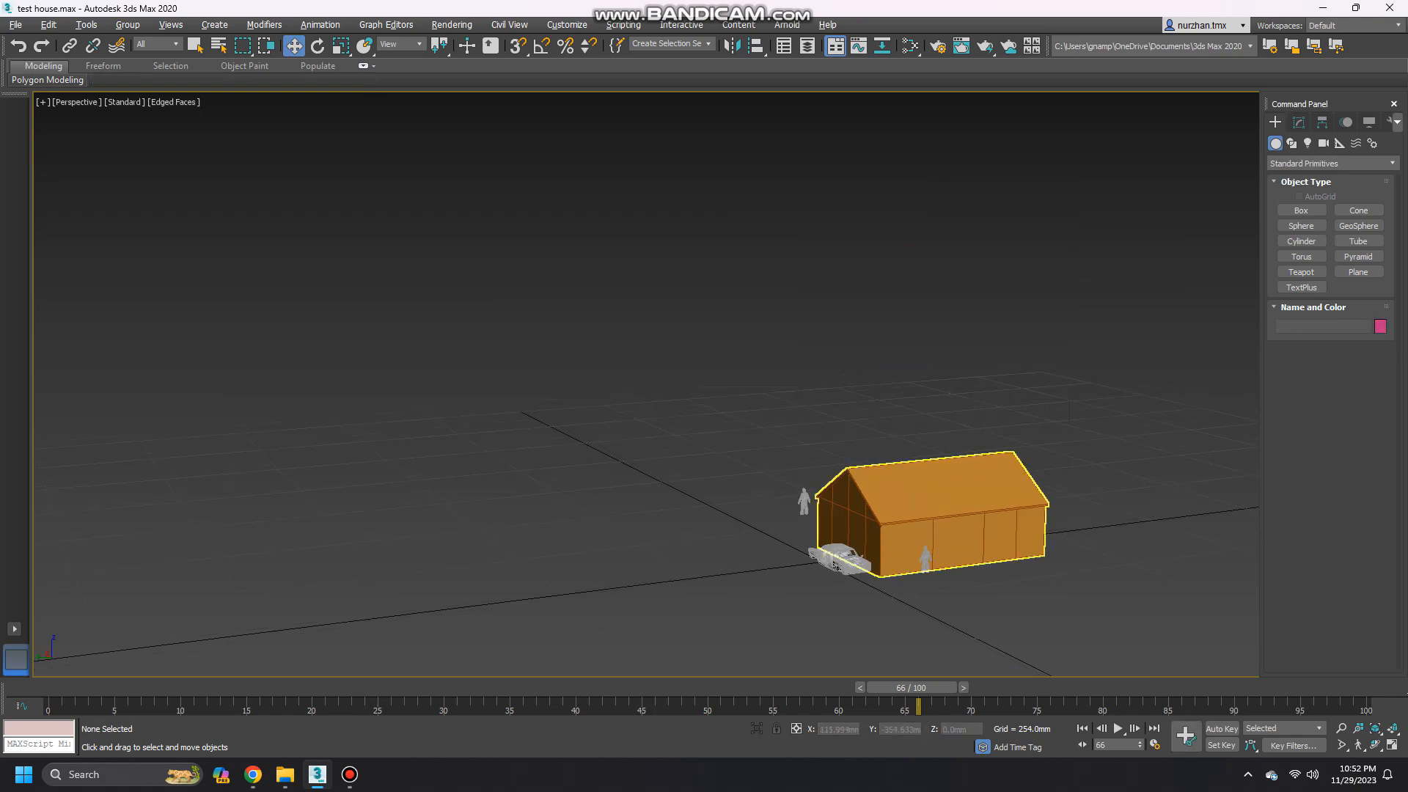
Start a Bevel on the long-wall polygon between the two closely spaced vertical edges, with its height at 0 mm.
{"action": "left_click", "coordinate": [961, 521]}
{"action": "scroll", "coordinate": [902, 514], "scroll_direction": "up", "scroll_amount": 4}
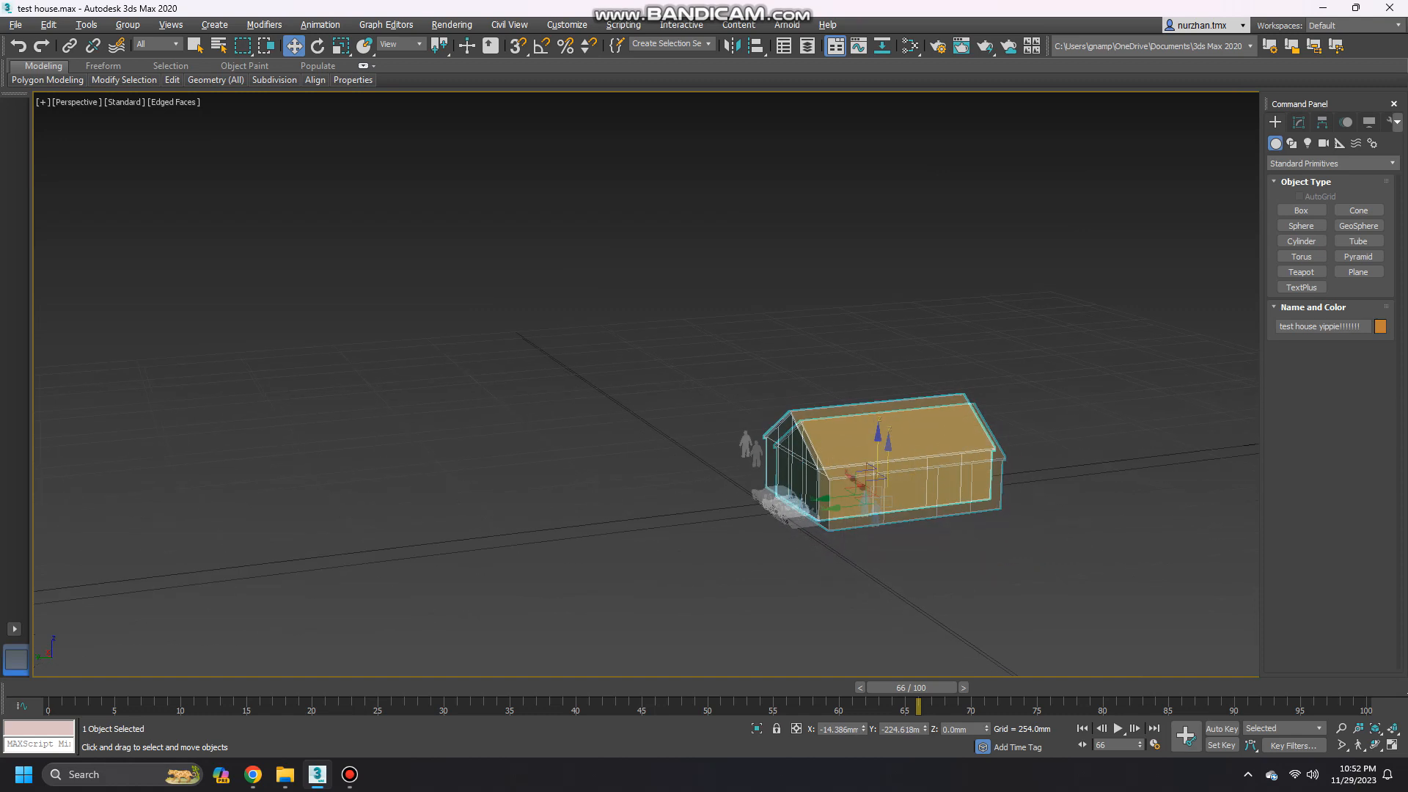
{"action": "scroll", "coordinate": [948, 518], "scroll_direction": "up", "scroll_amount": 3}
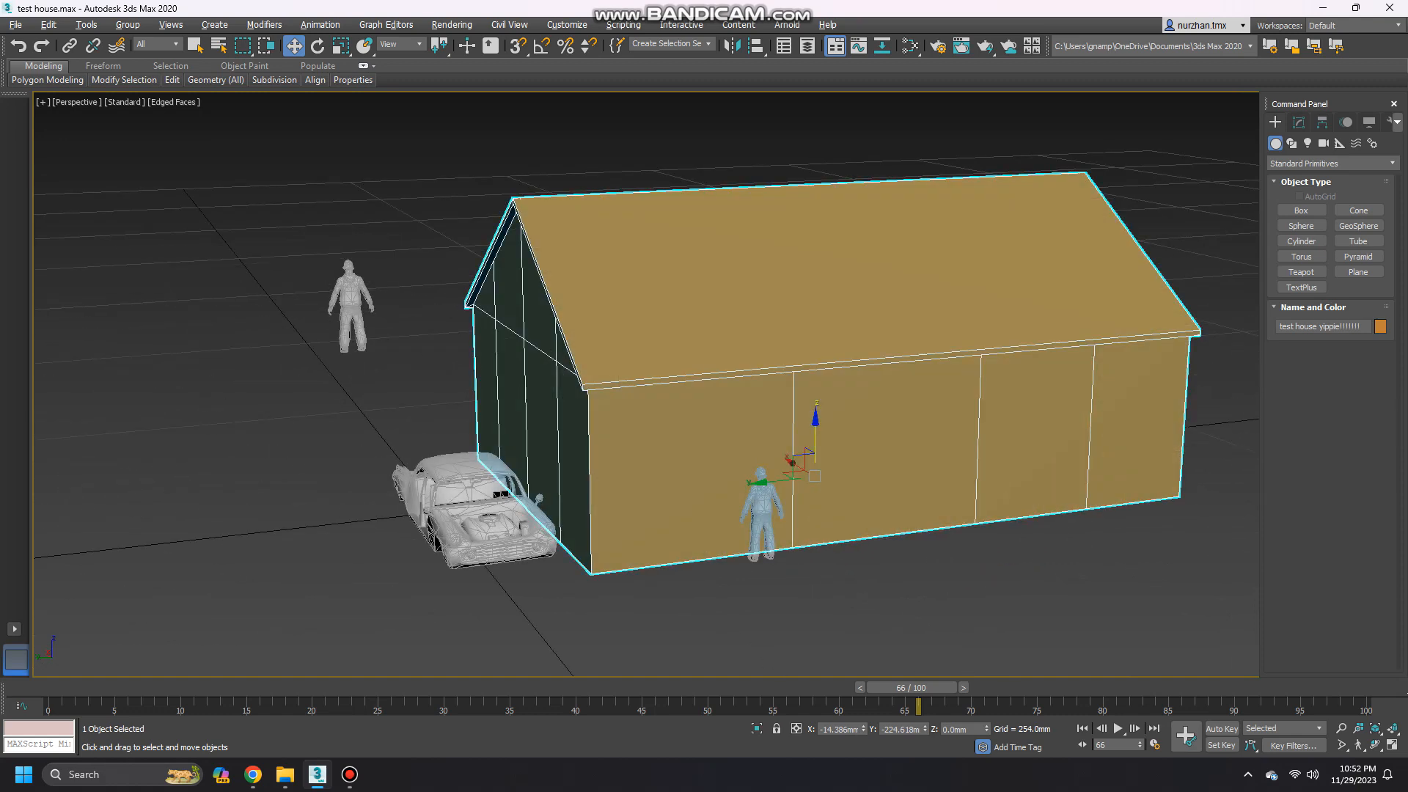
{"action": "middle_click_drag", "start_coordinate": [948, 518], "coordinate": [752, 477], "text": "alt"}
{"action": "scroll", "coordinate": [752, 477], "scroll_direction": "up", "scroll_amount": 4}
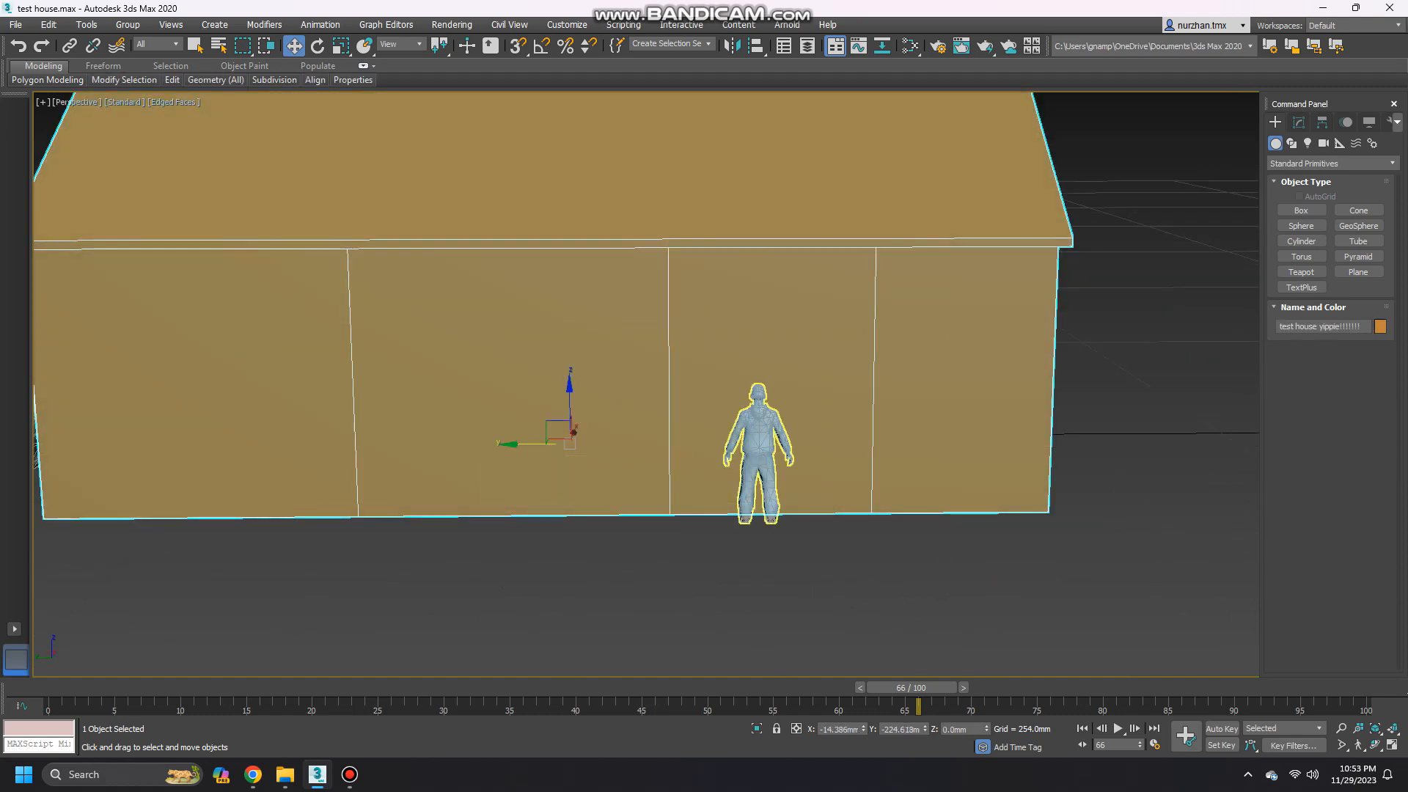
{"action": "left_click", "coordinate": [1299, 122]}
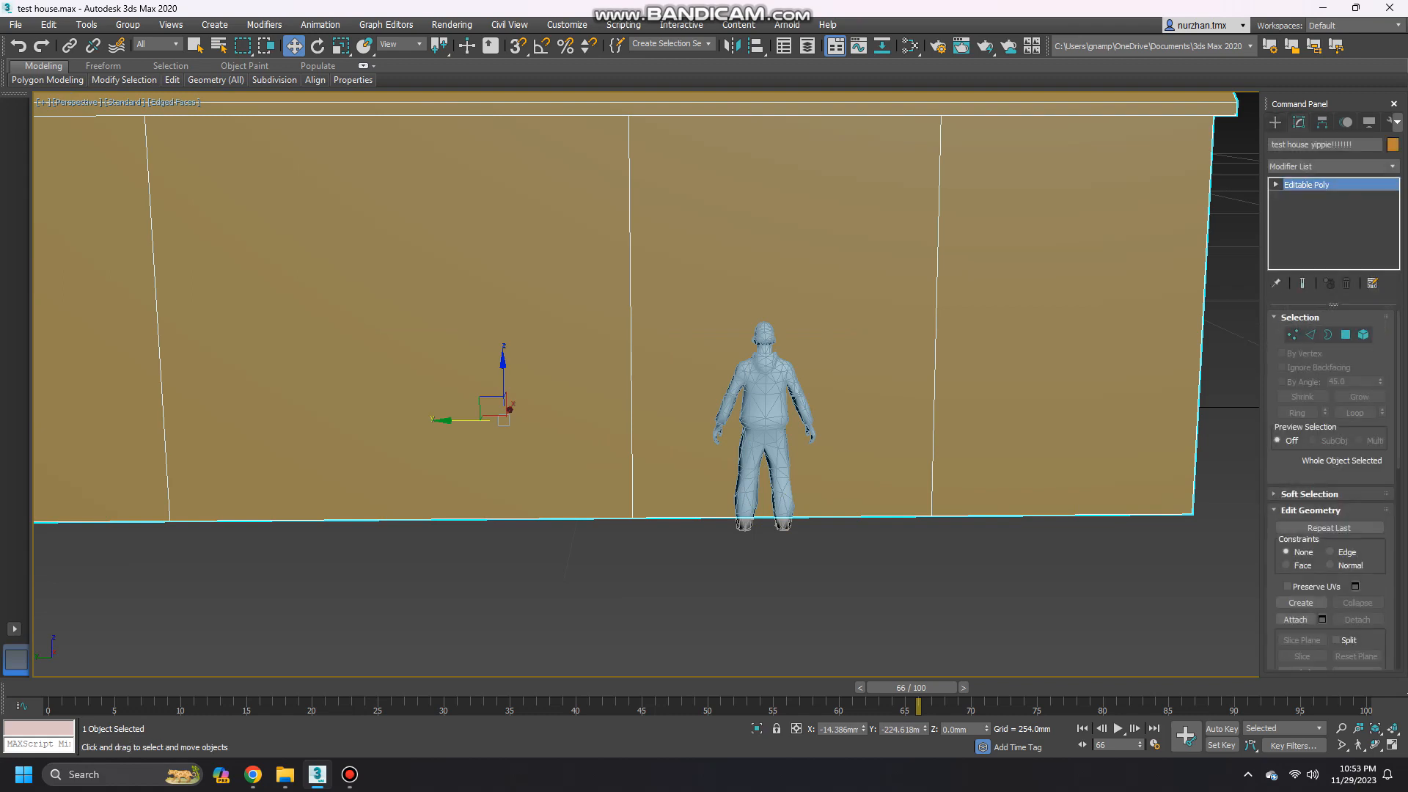
{"action": "left_click", "coordinate": [1346, 334]}
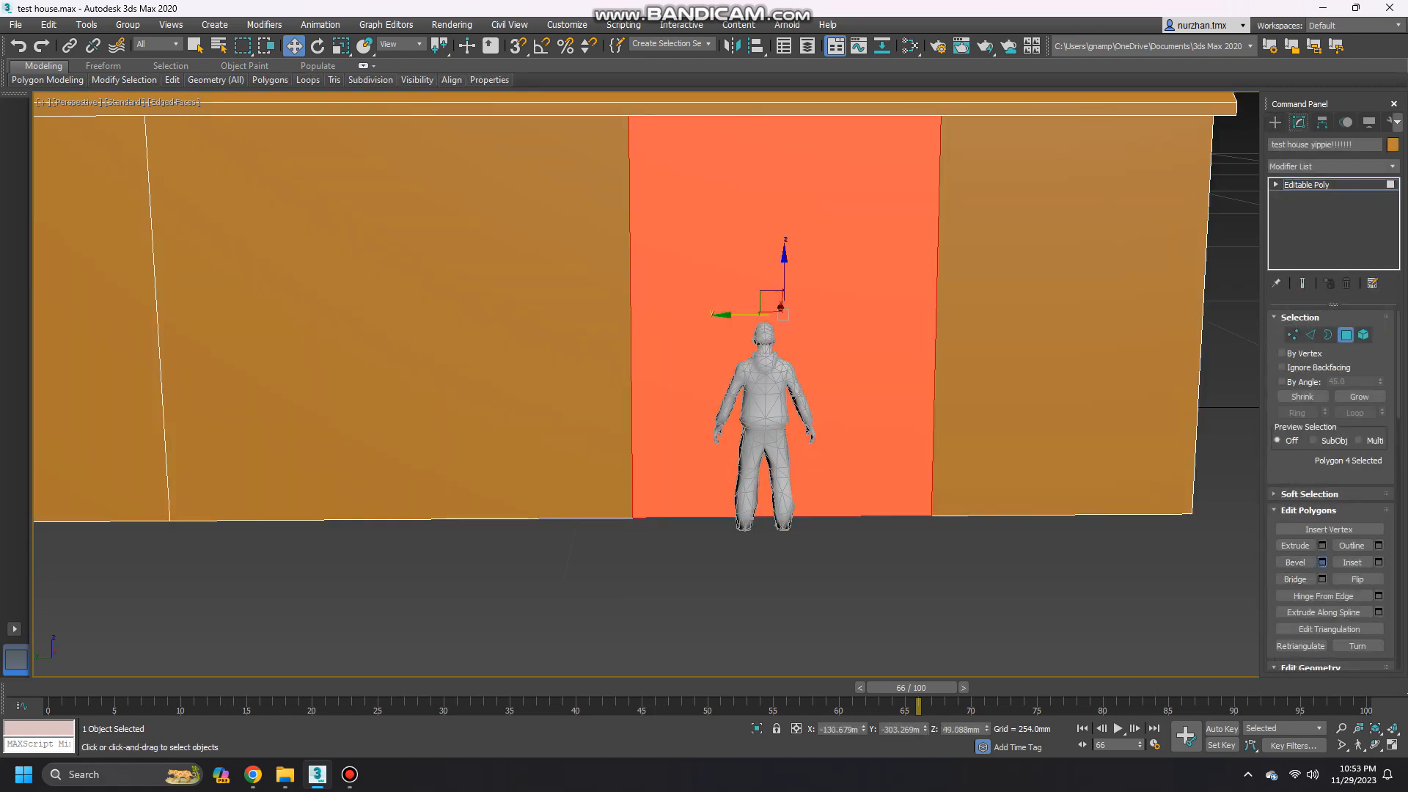
{"action": "left_click", "coordinate": [1323, 562]}
{"action": "scroll", "coordinate": [704, 407], "scroll_direction": "down", "scroll_amount": 4}
{"action": "middle_click_drag", "start_coordinate": [704, 408], "coordinate": [735, 415], "text": "alt"}
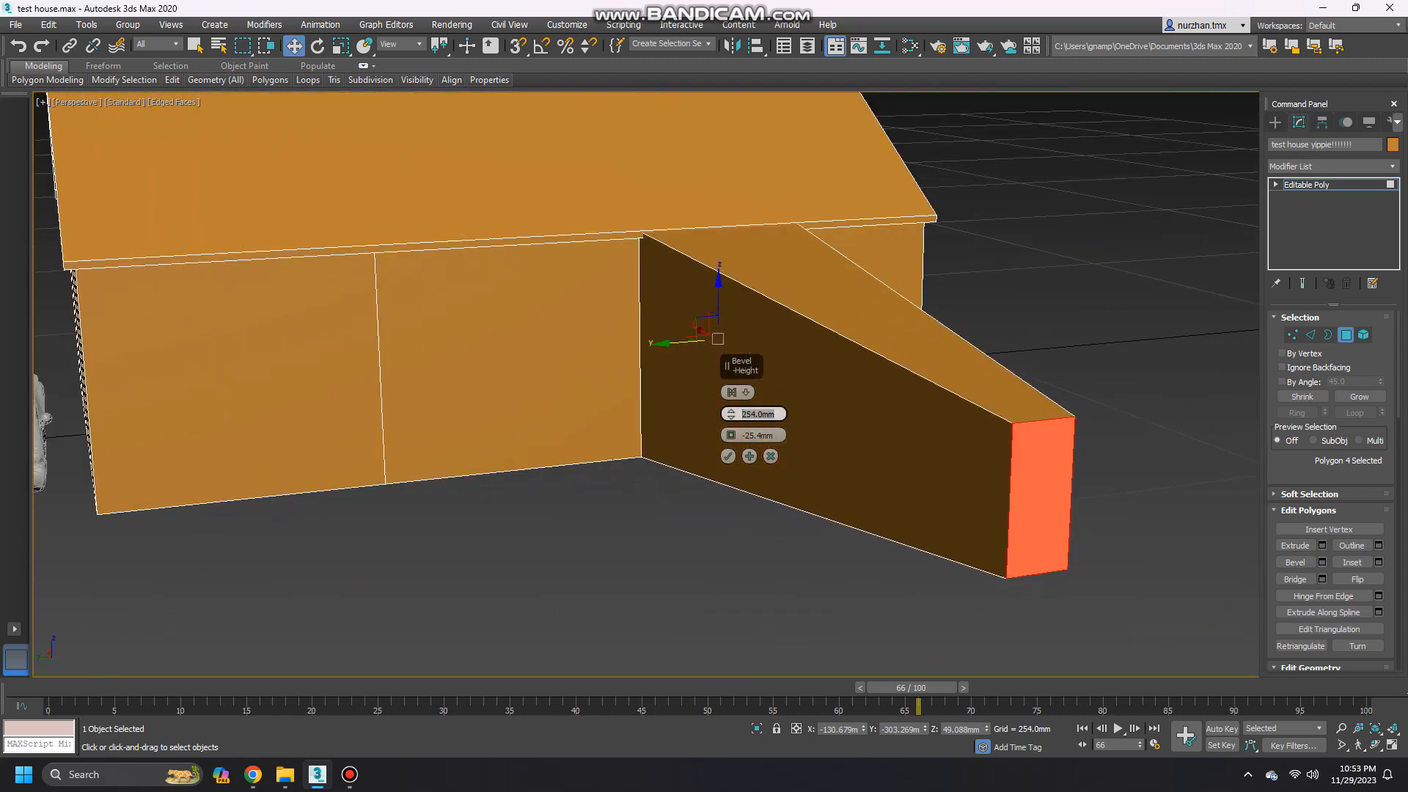
{"action": "type", "text": "9"}
{"action": "key", "text": "Return"}
{"action": "mouse_move", "coordinate": [735, 415]}
{"action": "middle_mouse_down", "text": "alt"}
{"action": "mouse_move", "coordinate": [722, 411]}
{"action": "mouse_move", "coordinate": [796, 422]}
{"action": "mouse_move", "coordinate": [721, 428]}
{"action": "middle_mouse_up", "text": "alt"}
{"action": "key", "text": "Return"}
{"action": "scroll", "coordinate": [721, 427], "scroll_direction": "up", "scroll_amount": 5}
{"action": "scroll", "coordinate": [721, 427], "scroll_direction": "down", "scroll_amount": 3}
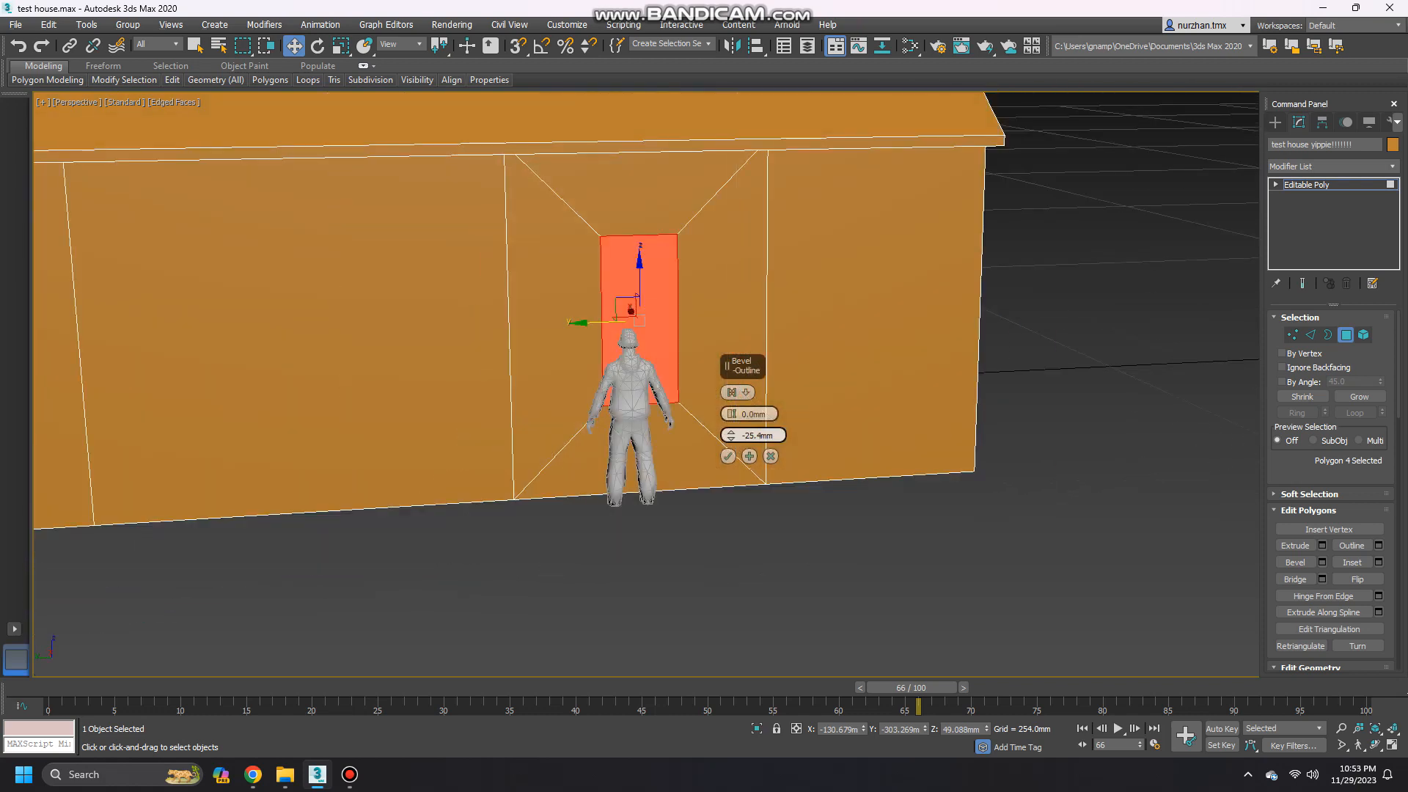
Set the bevel outline to about -16.5 mm and apply it to form an inner door panel.
{"action": "left_click_drag", "start_coordinate": [731, 435], "coordinate": [731, 399]}
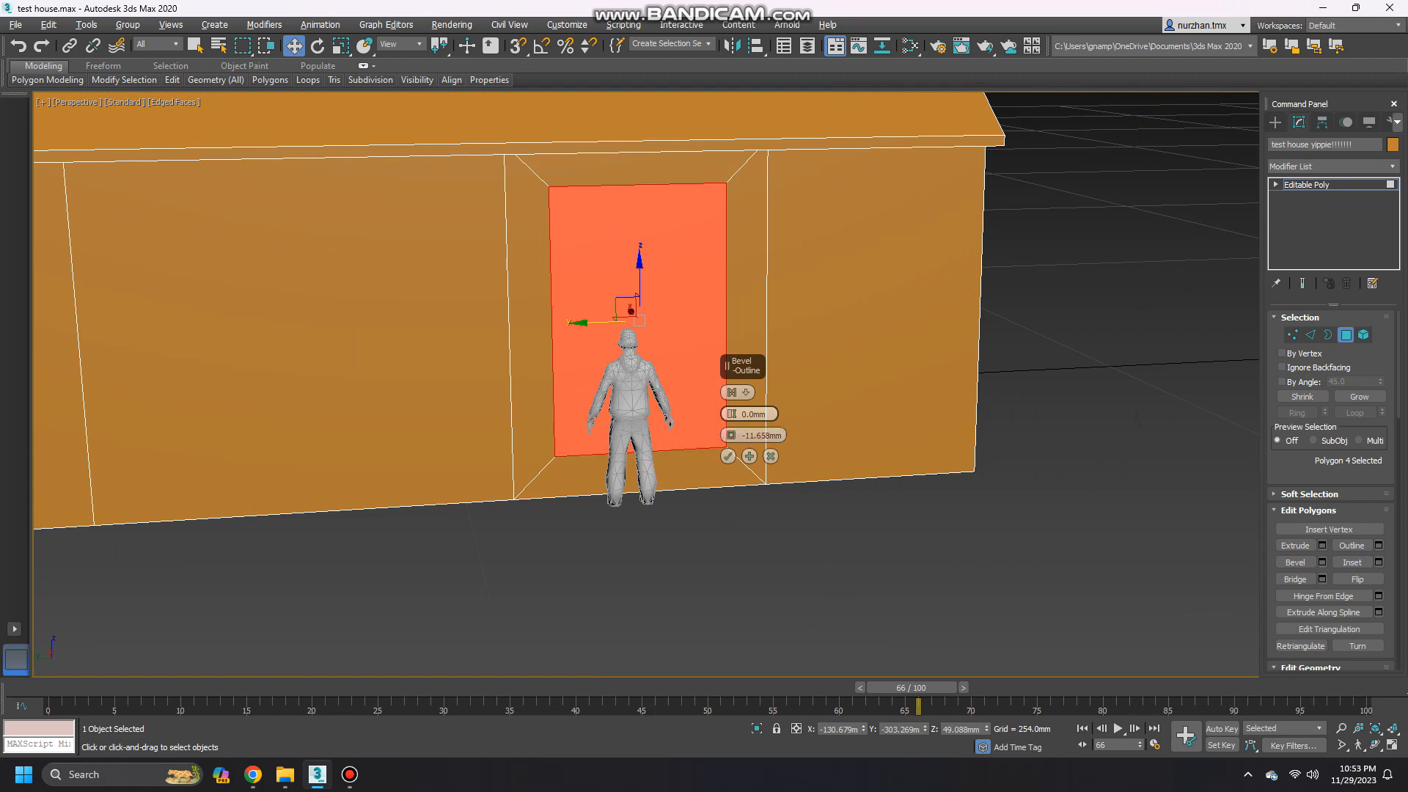
{"action": "middle_click_drag", "start_coordinate": [690, 411], "coordinate": [666, 395], "text": "alt"}
{"action": "left_click_drag", "start_coordinate": [731, 435], "coordinate": [731, 444]}
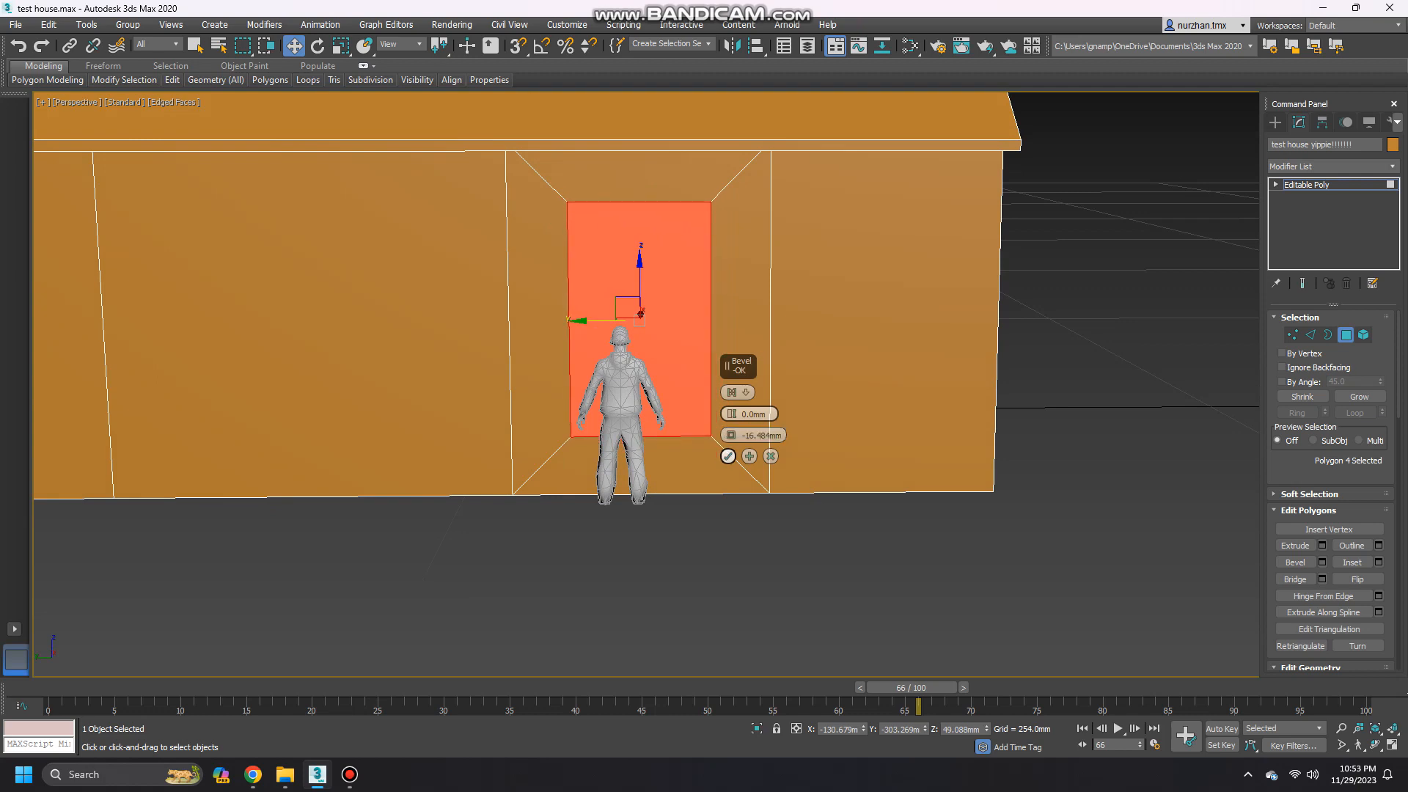
{"action": "left_click", "coordinate": [728, 457]}
Delete the border polygon beneath the inner door panel and set the panel's two lower vertices to Z 0.
{"action": "key", "text": "Delete"}
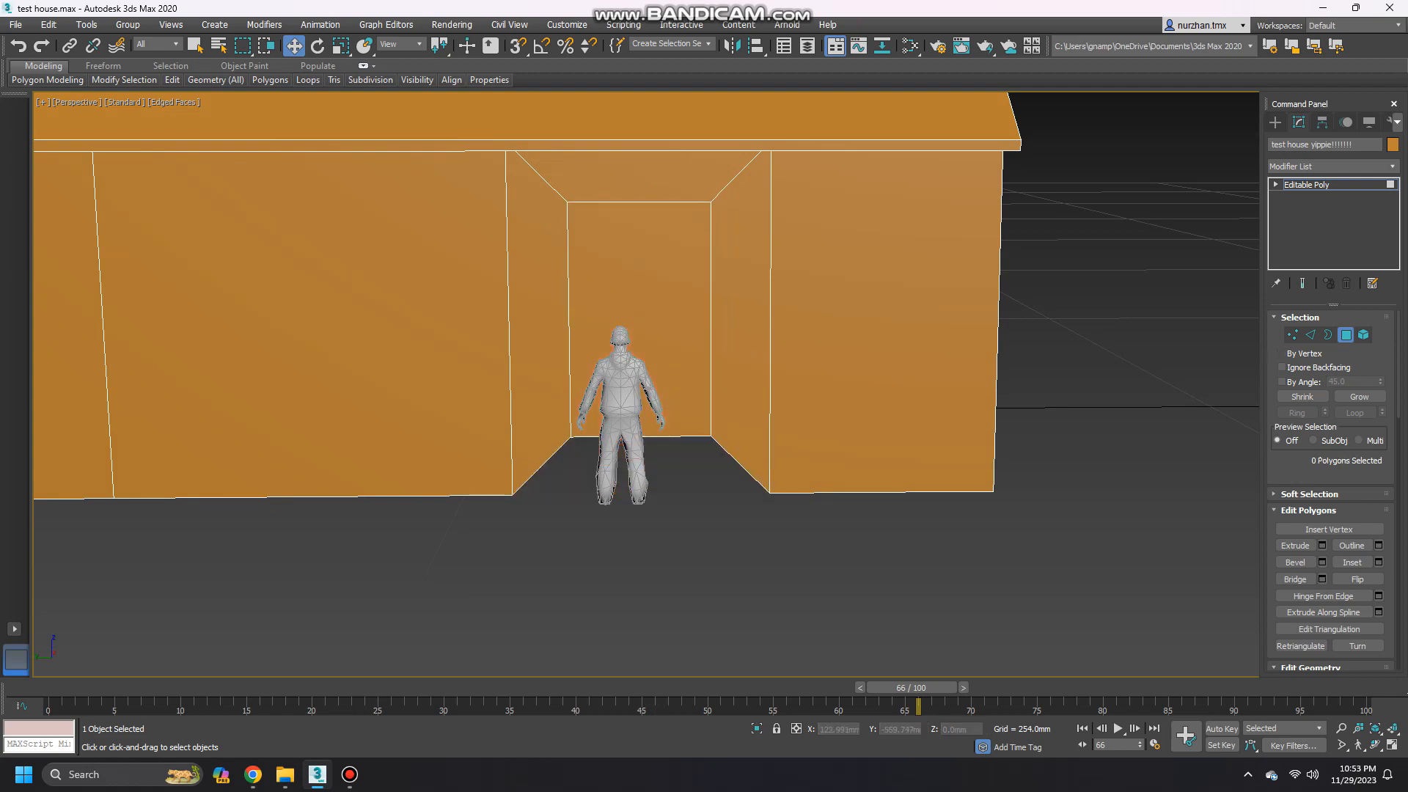
{"action": "key", "text": "1"}
{"action": "left_click_drag", "start_coordinate": [744, 443], "coordinate": [744, 444]}
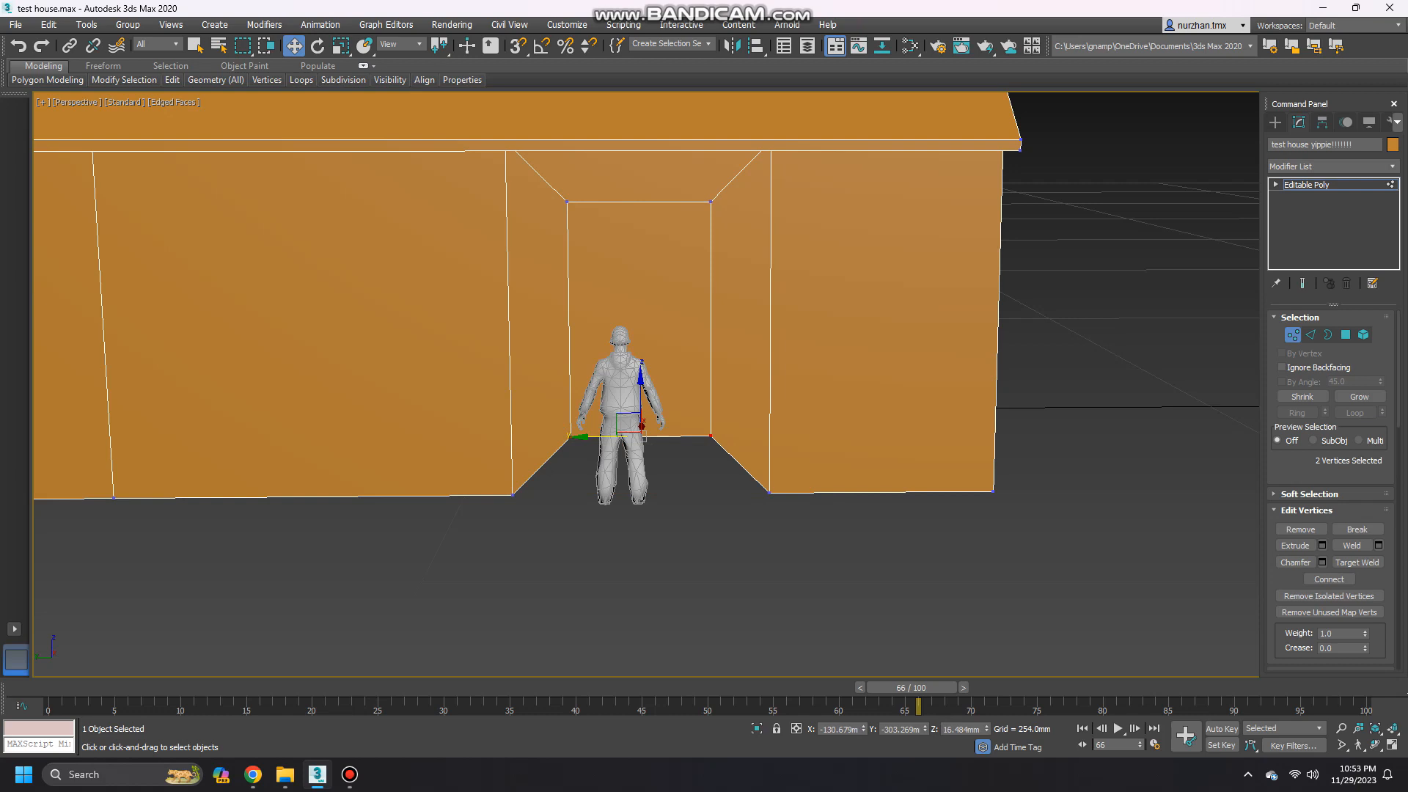
{"action": "type", "text": "0"}
{"action": "key", "text": "Return"}
Lower the door panel's two upper vertices along Z to a door height slightly above the human figure.
{"action": "middle_click_drag", "start_coordinate": [865, 506], "coordinate": [938, 576]}
{"action": "left_click_drag", "start_coordinate": [838, 327], "coordinate": [838, 326]}
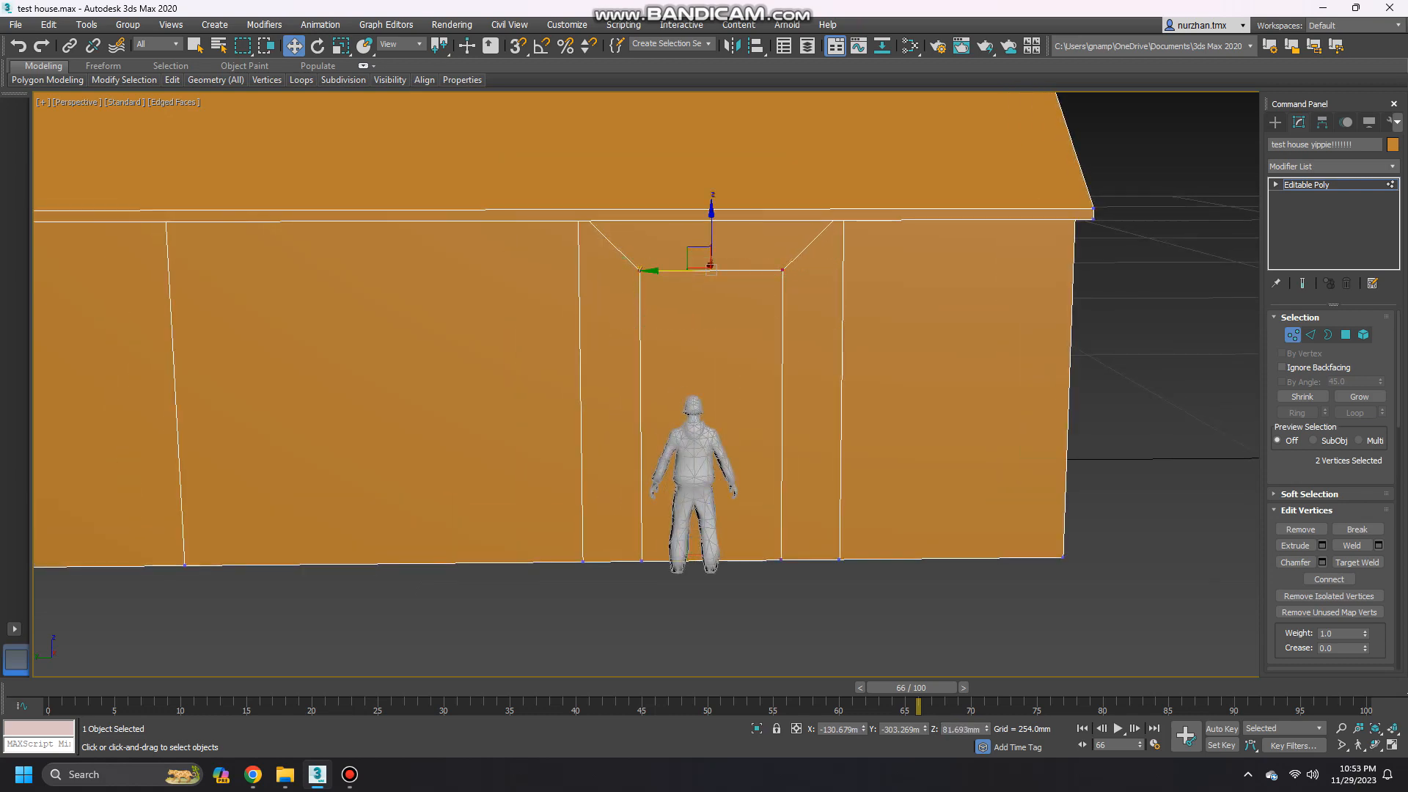
{"action": "left_click_drag", "start_coordinate": [711, 229], "coordinate": [712, 288]}
{"action": "mouse_move", "coordinate": [712, 288]}
{"action": "middle_mouse_down", "text": "alt"}
{"action": "mouse_move", "coordinate": [686, 278]}
{"action": "mouse_move", "coordinate": [697, 267]}
{"action": "middle_mouse_up", "text": "alt"}
{"action": "left_click", "coordinate": [1346, 335]}
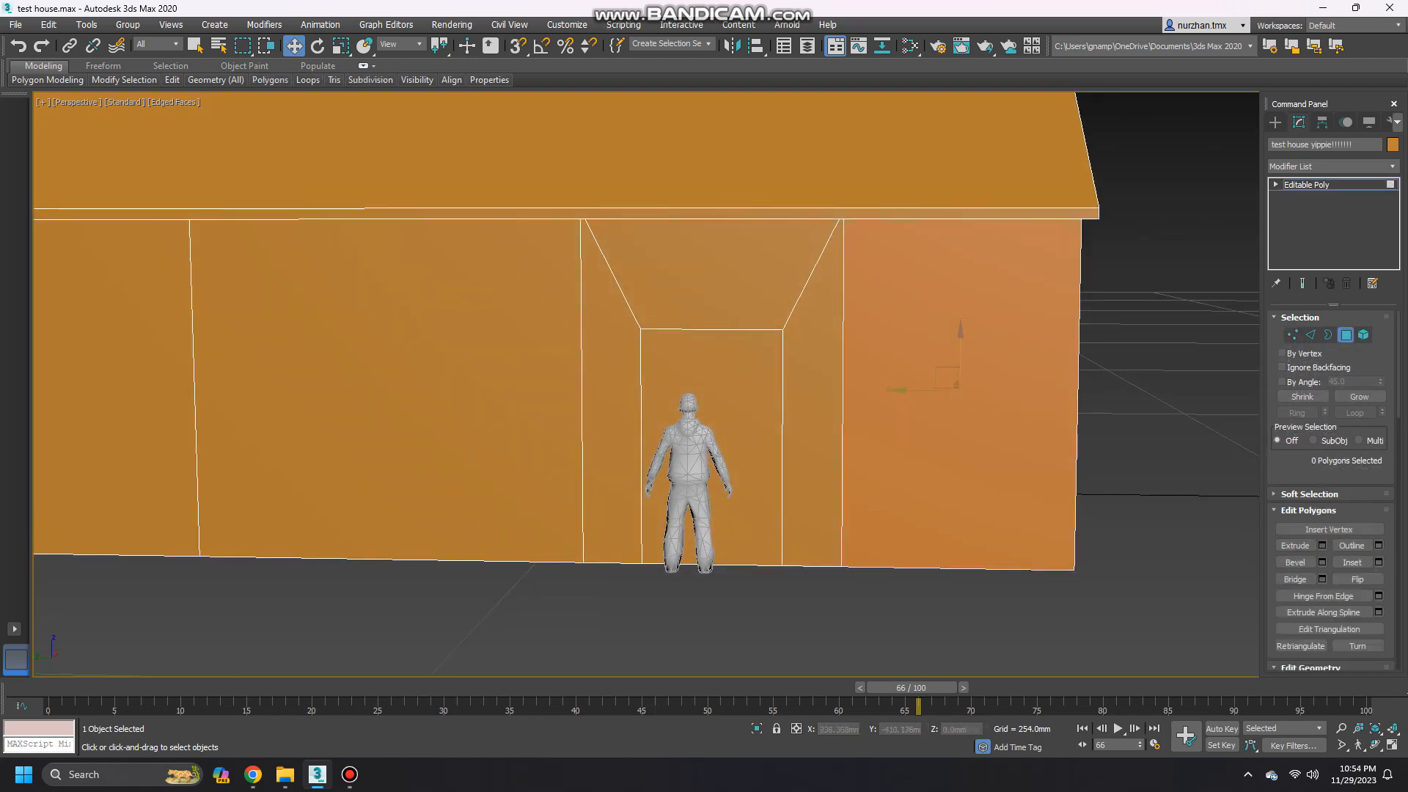
{"action": "left_click", "coordinate": [957, 389]}
{"action": "left_click", "coordinate": [385, 389], "text": "ctrl"}
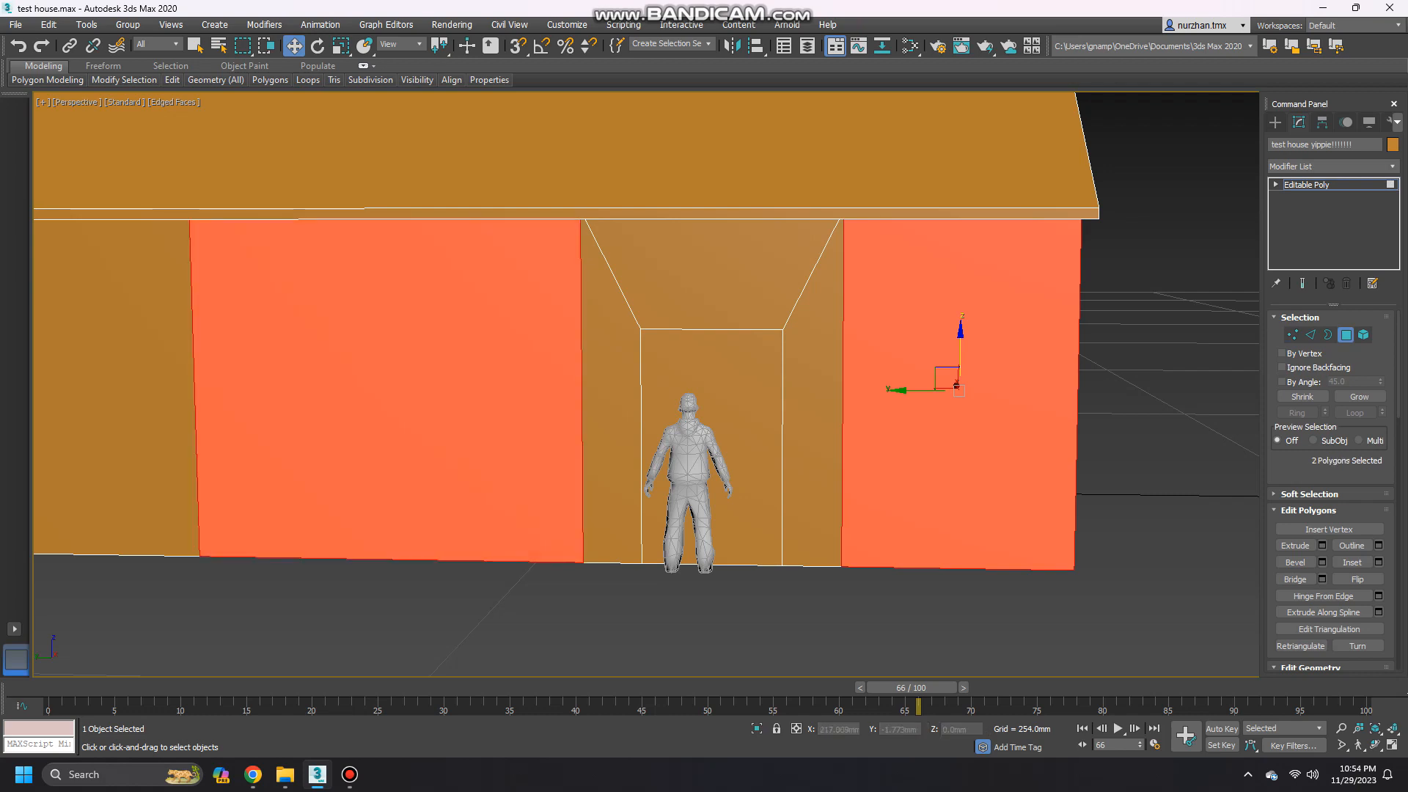
{"action": "left_click", "coordinate": [121, 388], "text": "ctrl"}
{"action": "middle_click_drag", "start_coordinate": [121, 388], "coordinate": [136, 359], "text": "alt"}
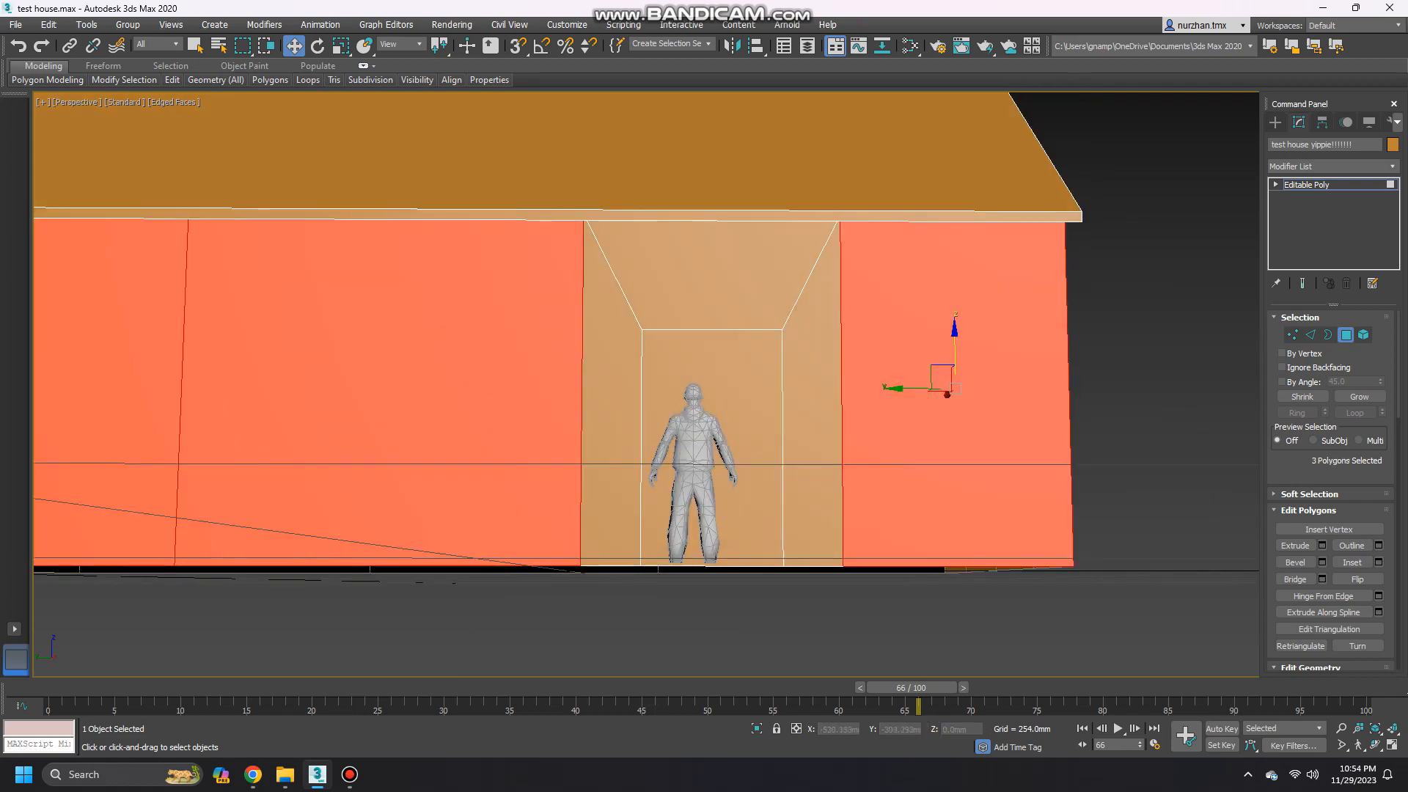
{"action": "middle_click_drag", "start_coordinate": [135, 360], "coordinate": [103, 404], "text": "alt"}
Bevel the end wall polygon beside the door at 0 mm height, with a larger negative outline, to form a narrow window panel.
{"action": "left_click", "coordinate": [959, 425]}
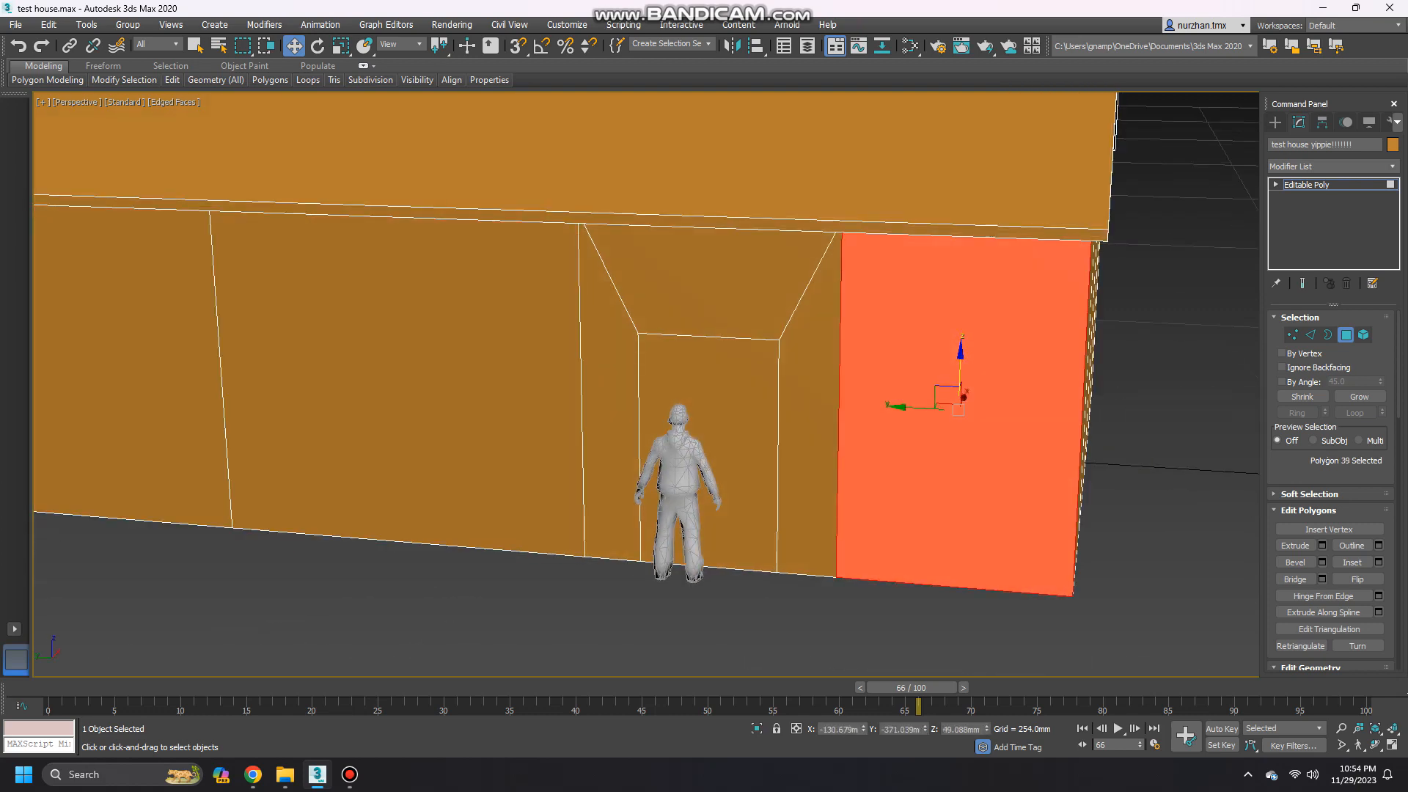
{"action": "left_click", "coordinate": [1322, 563]}
{"action": "mouse_move", "coordinate": [1064, 514]}
{"action": "middle_mouse_down", "text": "alt"}
{"action": "mouse_move", "coordinate": [975, 510]}
{"action": "mouse_move", "coordinate": [1049, 491]}
{"action": "middle_mouse_up", "text": "alt"}
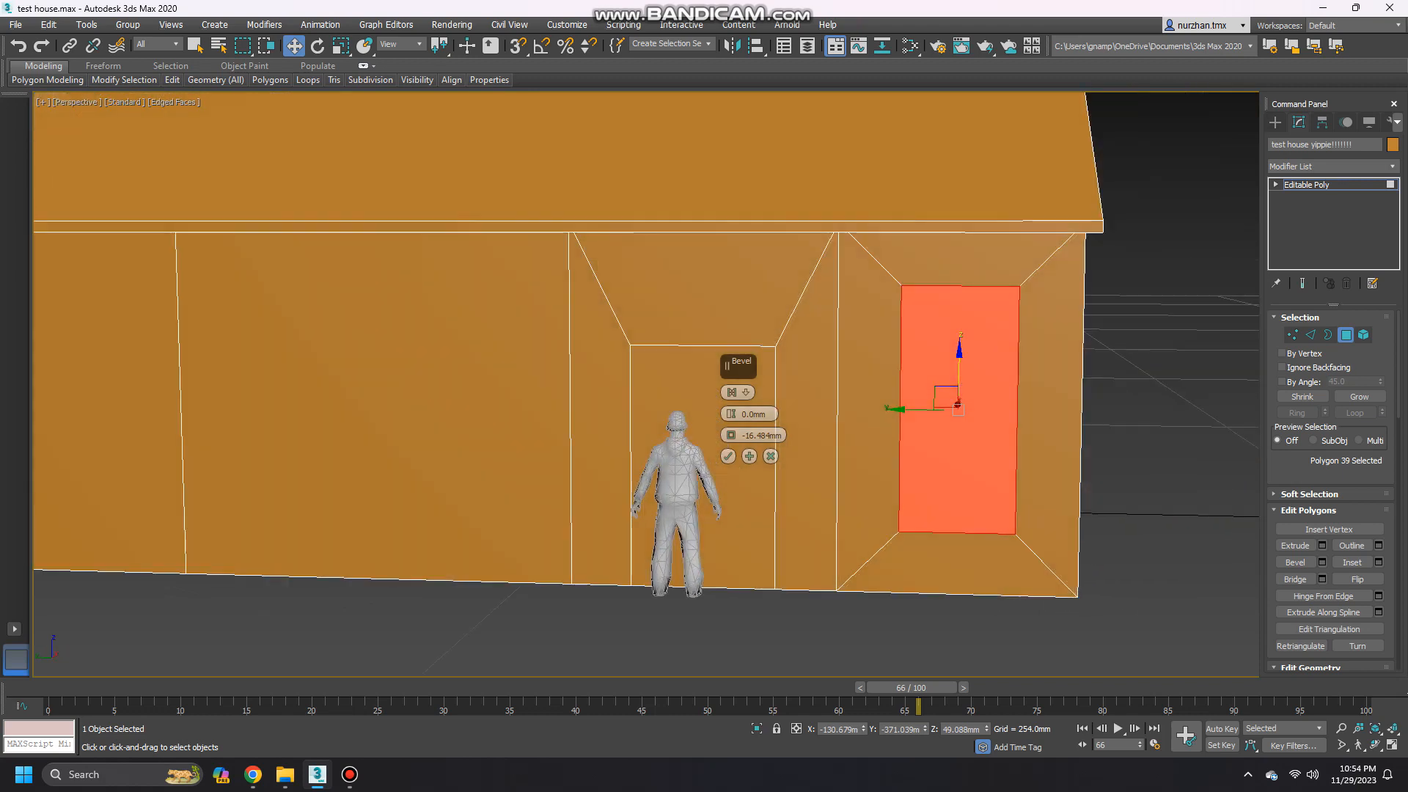
{"action": "left_click_drag", "start_coordinate": [731, 437], "coordinate": [731, 463]}
{"action": "left_click", "coordinate": [729, 456]}
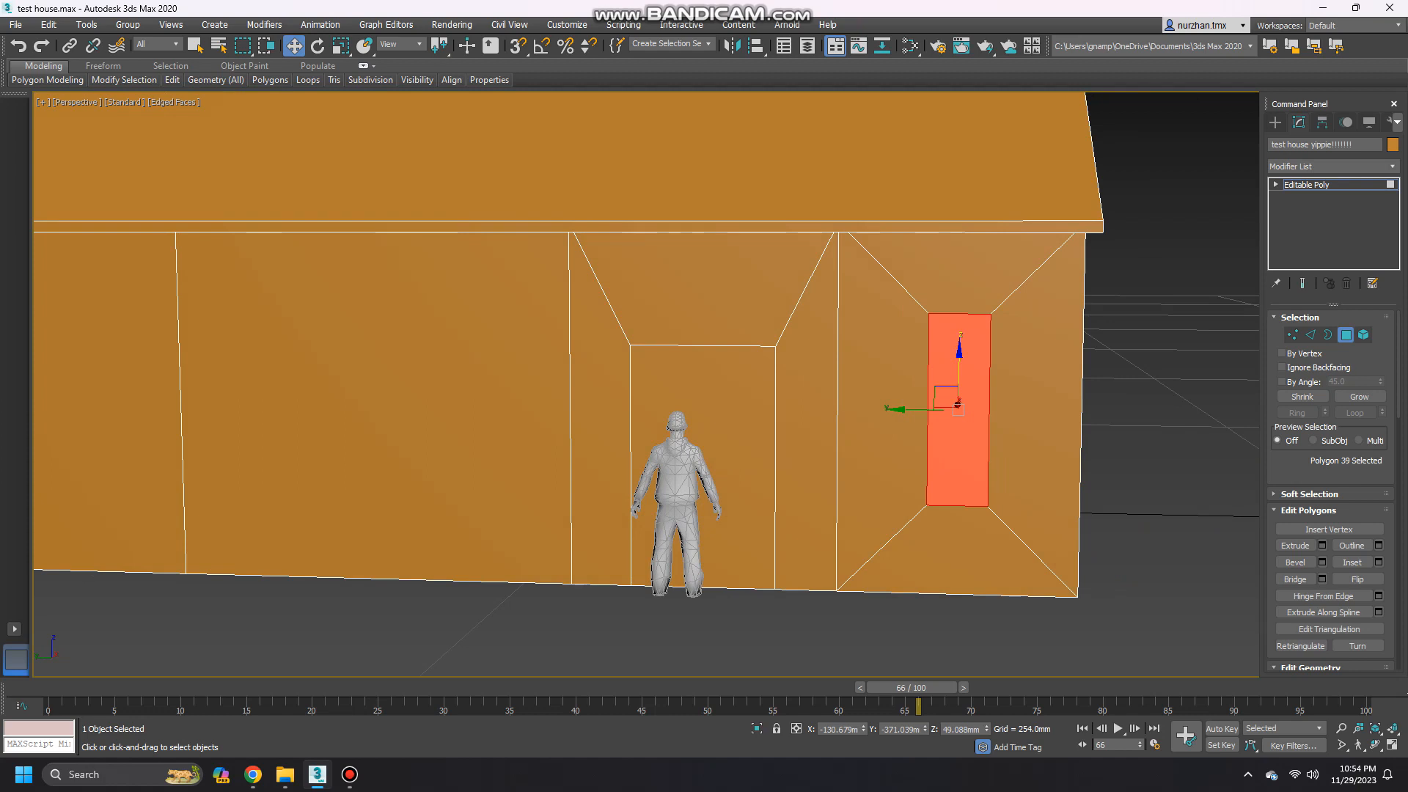
Set the narrow window panel's two upper vertices to Z 65.519 mm, matching the top of the door.
{"action": "key", "text": "1"}
{"action": "left_click", "coordinate": [775, 346]}
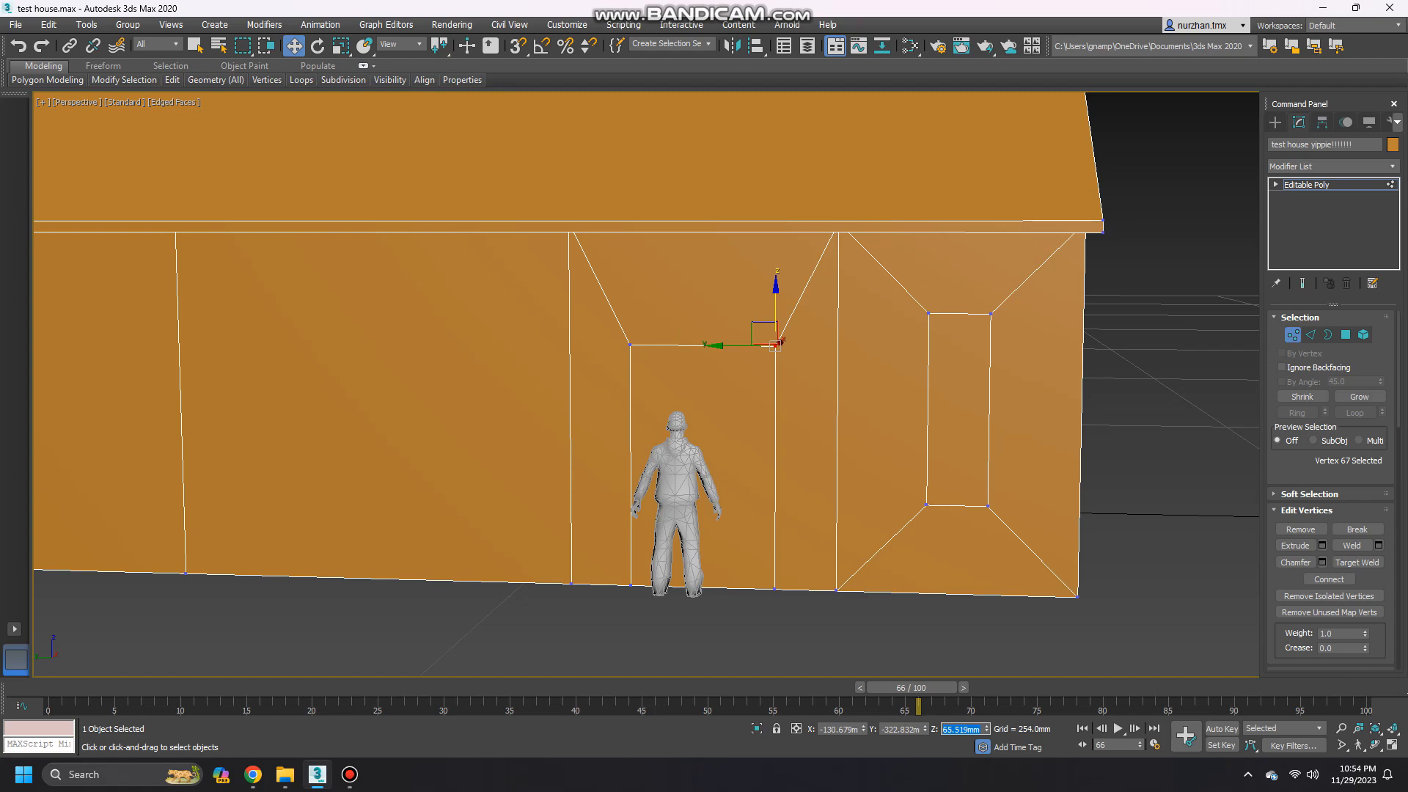
{"action": "left_click_drag", "start_coordinate": [1006, 308], "coordinate": [1007, 309]}
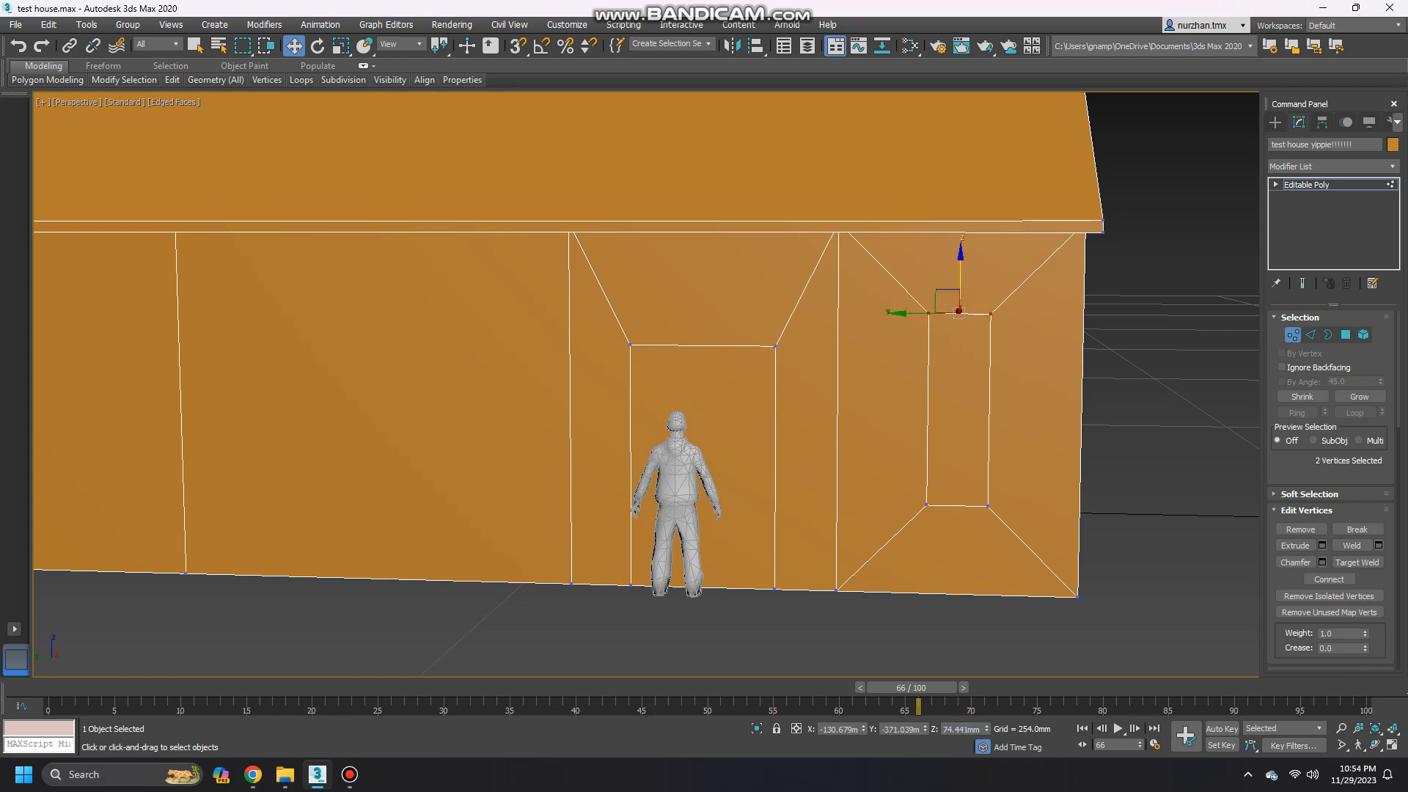
{"action": "key", "text": "Return"}
Bevel the two wide wall polygons on each long side inward, polygon by polygon, to form four window panels.
{"action": "middle_click_drag", "start_coordinate": [954, 455], "coordinate": [1153, 472]}
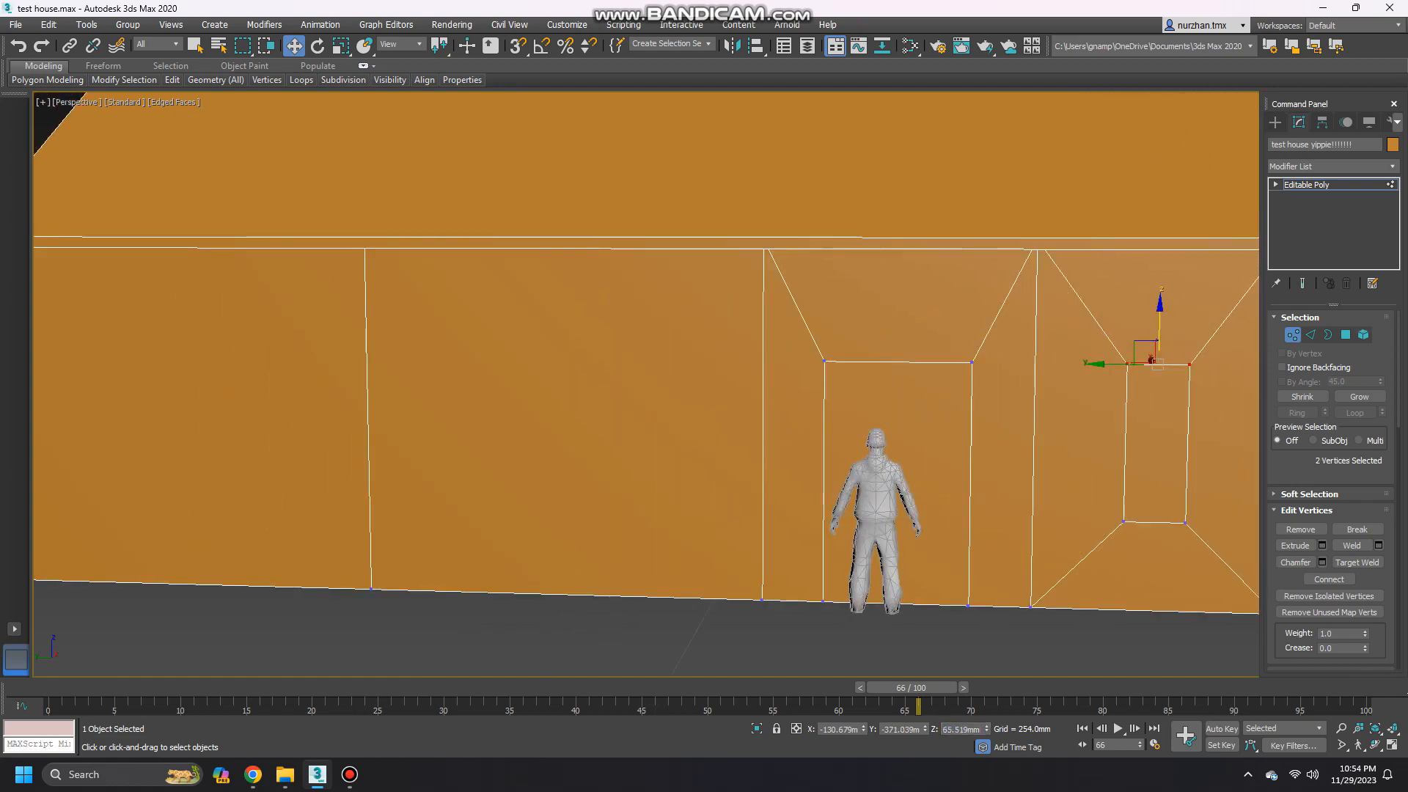
{"action": "left_click", "coordinate": [1346, 335]}
{"action": "left_click", "coordinate": [514, 419]}
{"action": "left_click", "coordinate": [293, 420], "text": "ctrl"}
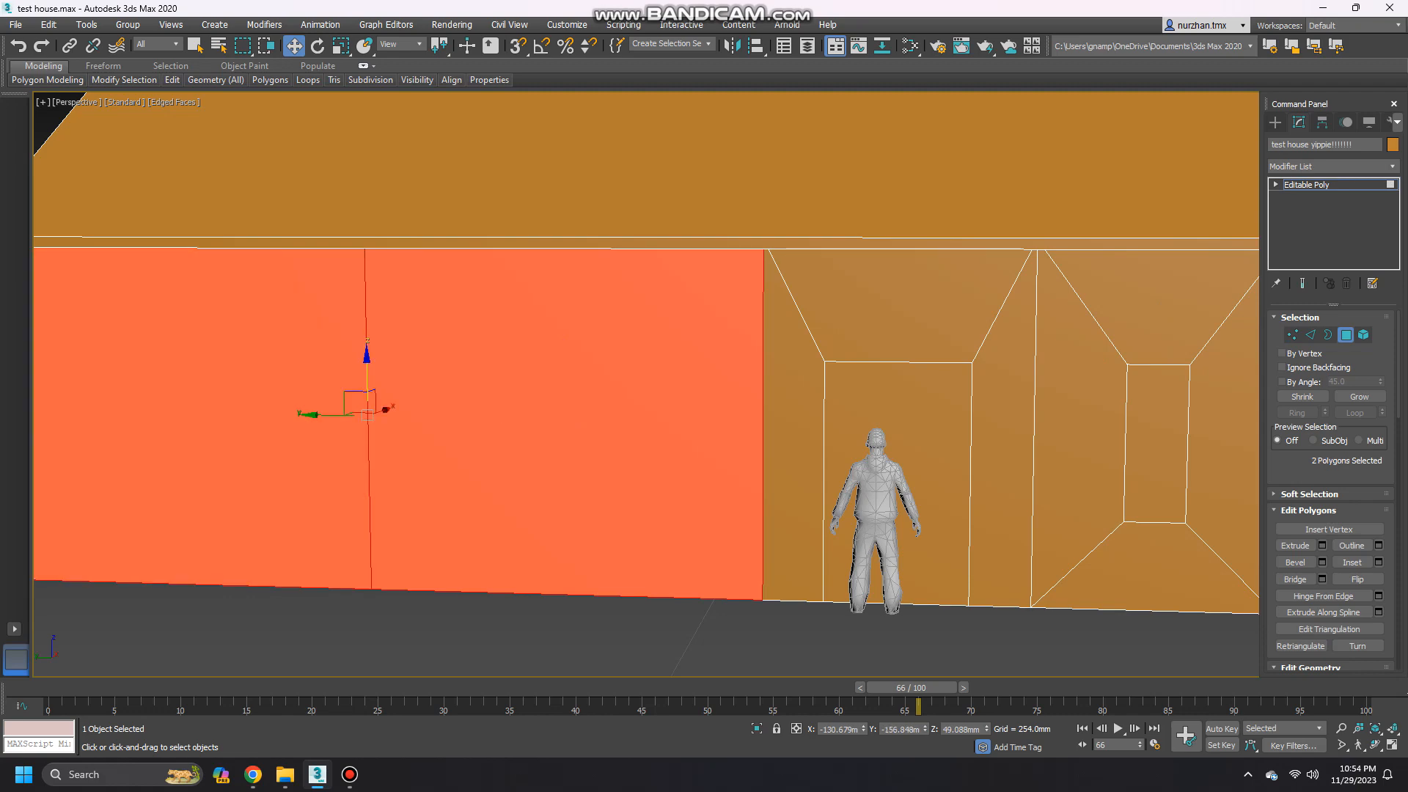
{"action": "scroll", "coordinate": [519, 414], "scroll_direction": "down", "scroll_amount": 5}
{"action": "middle_click_drag", "start_coordinate": [519, 414], "coordinate": [212, 414], "text": "alt"}
{"action": "middle_click_drag", "start_coordinate": [455, 415], "coordinate": [660, 425], "text": "alt"}
{"action": "left_click", "coordinate": [756, 484], "text": "ctrl"}
{"action": "left_click", "coordinate": [308, 484], "text": "ctrl"}
{"action": "middle_click_drag", "start_coordinate": [367, 418], "coordinate": [804, 415], "text": "alt"}
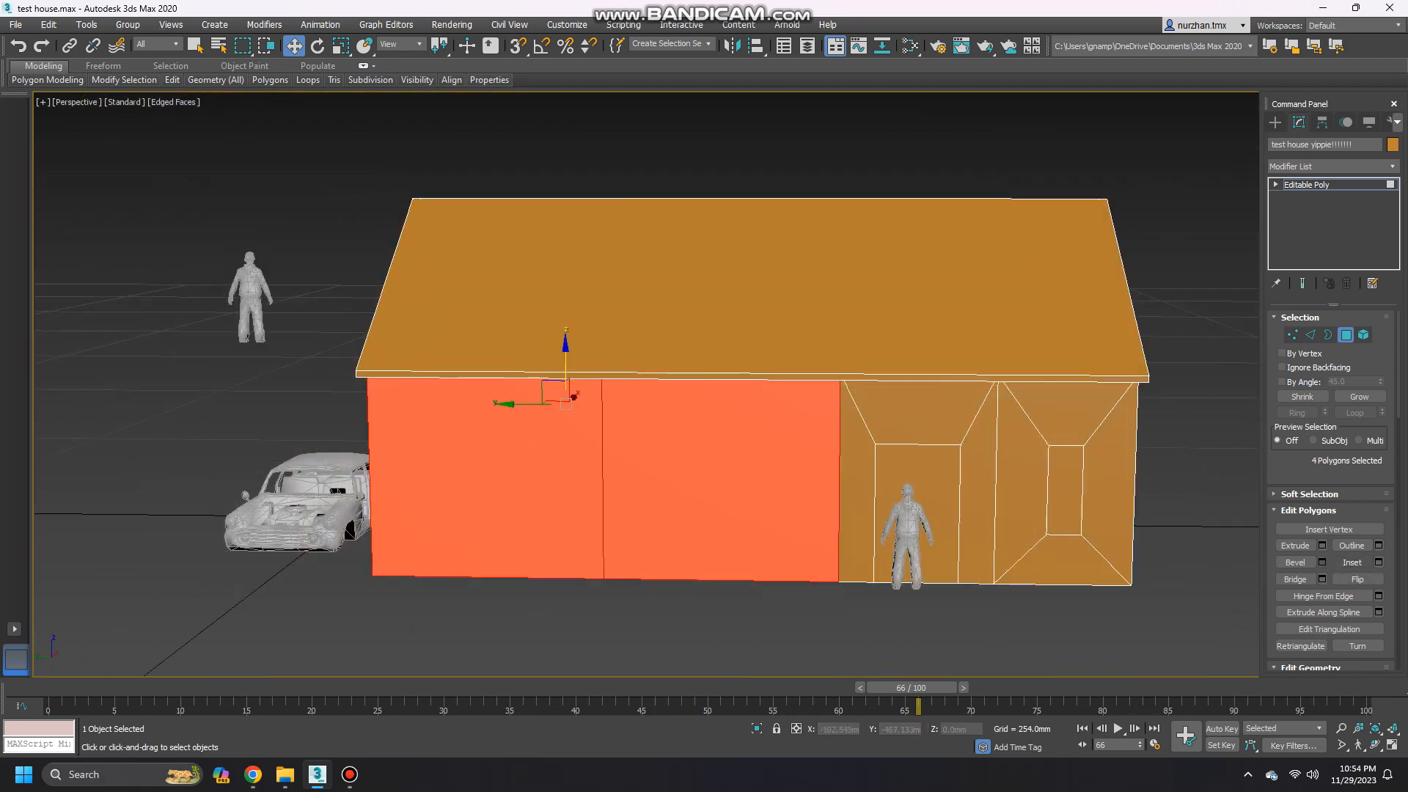
{"action": "left_click", "coordinate": [1322, 563]}
{"action": "left_click", "coordinate": [739, 392]}
{"action": "left_click", "coordinate": [777, 434]}
{"action": "scroll", "coordinate": [778, 434], "scroll_direction": "up", "scroll_amount": 3}
{"action": "left_click_drag", "start_coordinate": [731, 456], "coordinate": [732, 466]}
{"action": "left_click", "coordinate": [728, 456]}
Set the eight upper vertices of the four wide window panels on both long walls to Z 65.519 mm.
{"action": "left_click", "coordinate": [1293, 335]}
{"action": "left_click", "coordinate": [802, 334]}
{"action": "left_click", "coordinate": [658, 334], "text": "ctrl"}
{"action": "left_click", "coordinate": [452, 334], "text": "ctrl"}
{"action": "left_click", "coordinate": [317, 334], "text": "ctrl"}
{"action": "scroll", "coordinate": [660, 411], "scroll_direction": "down", "scroll_amount": 4}
{"action": "middle_click_drag", "start_coordinate": [807, 414], "coordinate": [411, 433], "text": "alt"}
{"action": "left_click", "coordinate": [582, 529], "text": "ctrl"}
{"action": "left_click", "coordinate": [675, 527], "text": "ctrl"}
{"action": "left_click", "coordinate": [939, 496], "text": "ctrl"}
{"action": "left_click", "coordinate": [1027, 487], "text": "ctrl"}
{"action": "middle_click_drag", "start_coordinate": [513, 440], "coordinate": [807, 440], "text": "alt"}
{"action": "middle_click_drag", "start_coordinate": [660, 454], "coordinate": [818, 404], "text": "alt"}
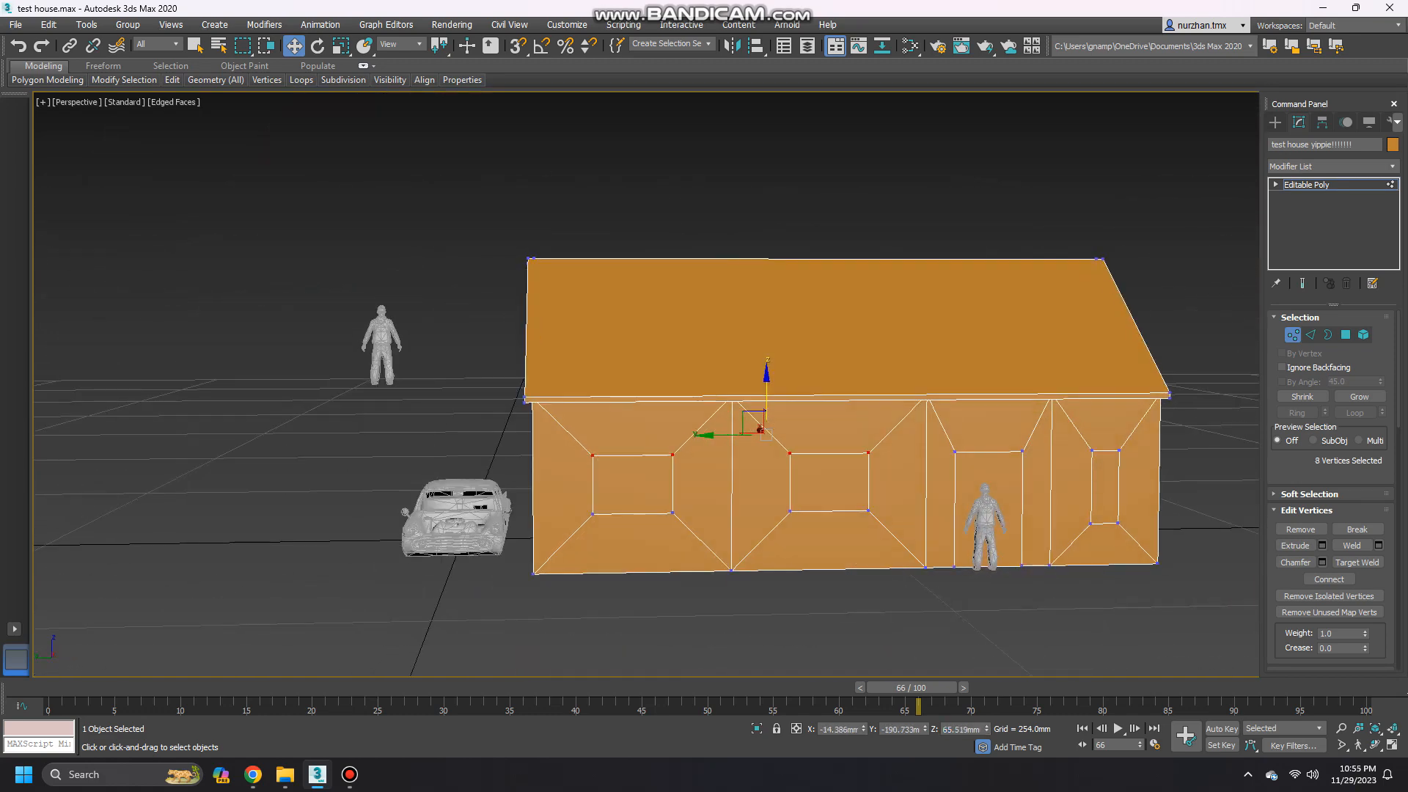
Raise the human figure in front of the gable wall to upper-floor level, at about Z 80 mm.
{"action": "left_click", "coordinate": [1275, 123]}
{"action": "left_click", "coordinate": [985, 527]}
{"action": "middle_click_drag", "start_coordinate": [550, 396], "coordinate": [917, 470], "text": "alt"}
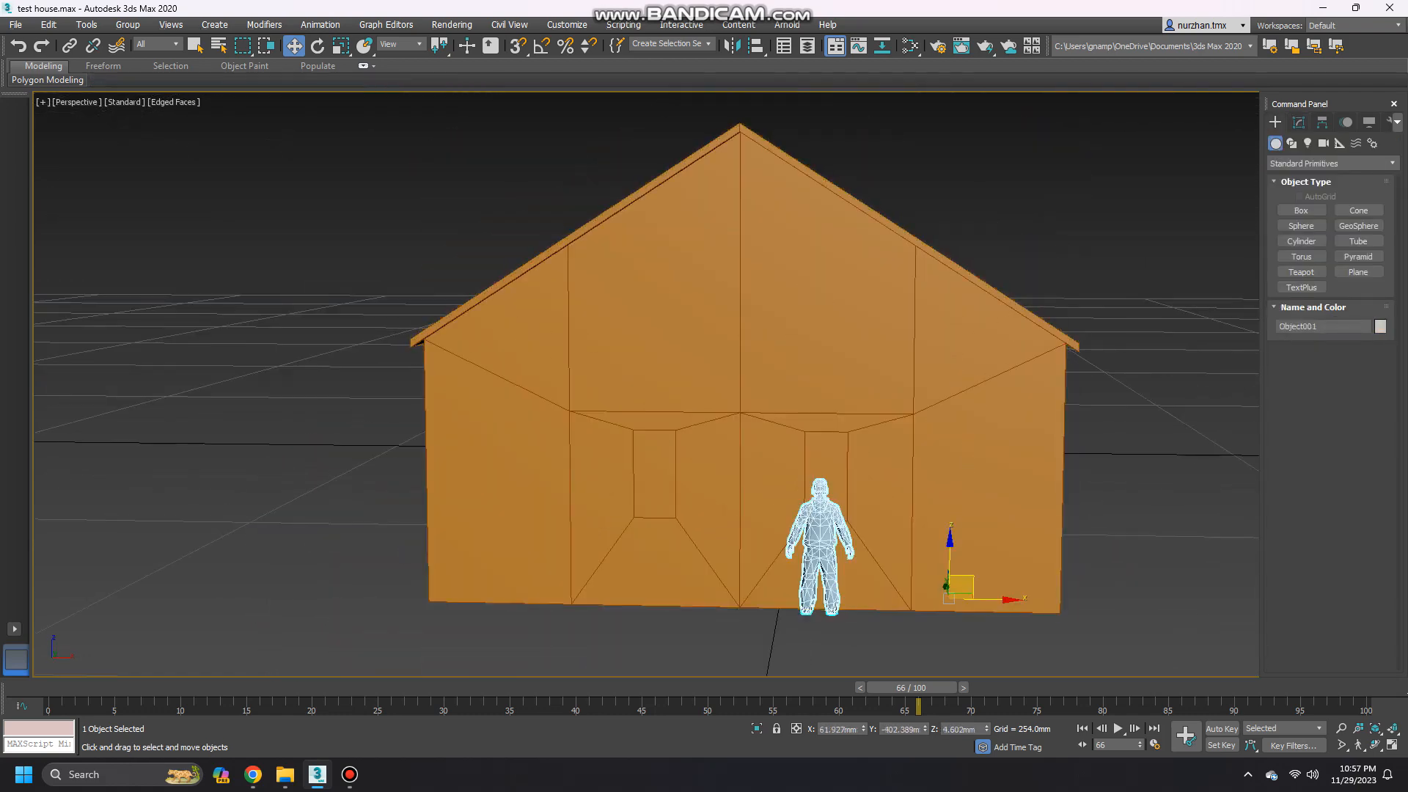
{"action": "left_click_drag", "start_coordinate": [953, 352], "coordinate": [953, 345]}
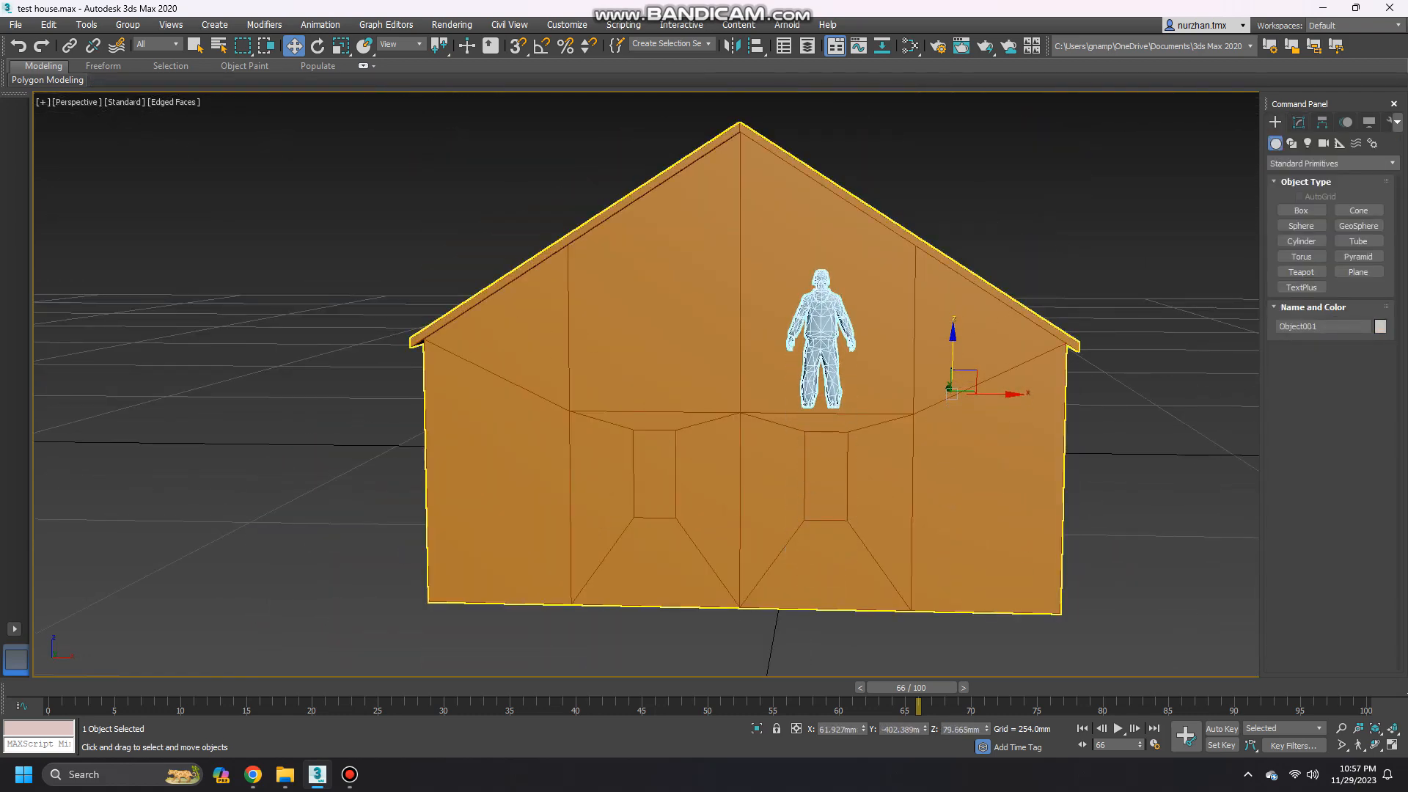
Bevel the four upper gable polygons at both house ends inward at 0 mm height to form attic window panels.
{"action": "left_click", "coordinate": [953, 462]}
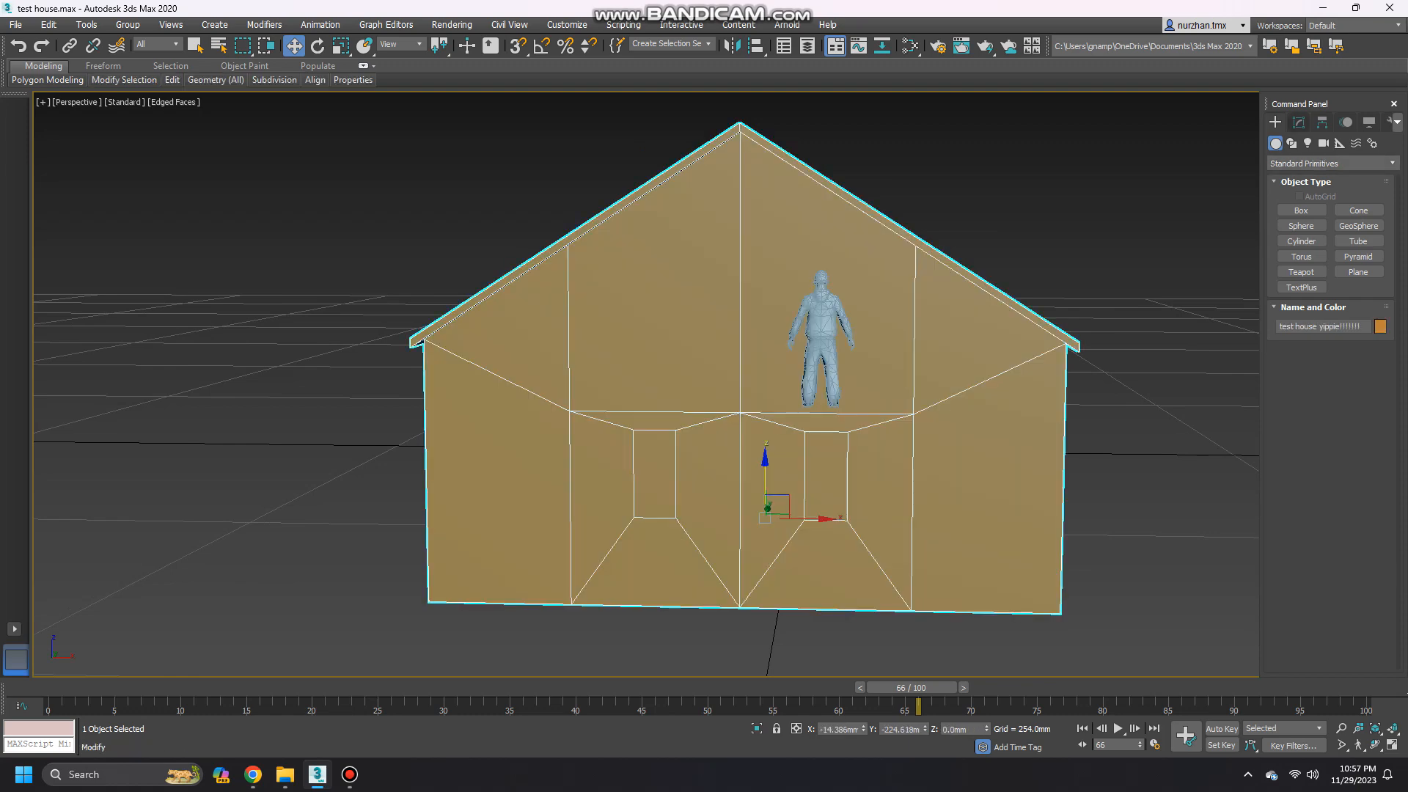
{"action": "left_click", "coordinate": [1299, 122]}
{"action": "left_click", "coordinate": [1346, 335]}
{"action": "left_click", "coordinate": [779, 322]}
{"action": "left_click", "coordinate": [682, 315], "text": "ctrl"}
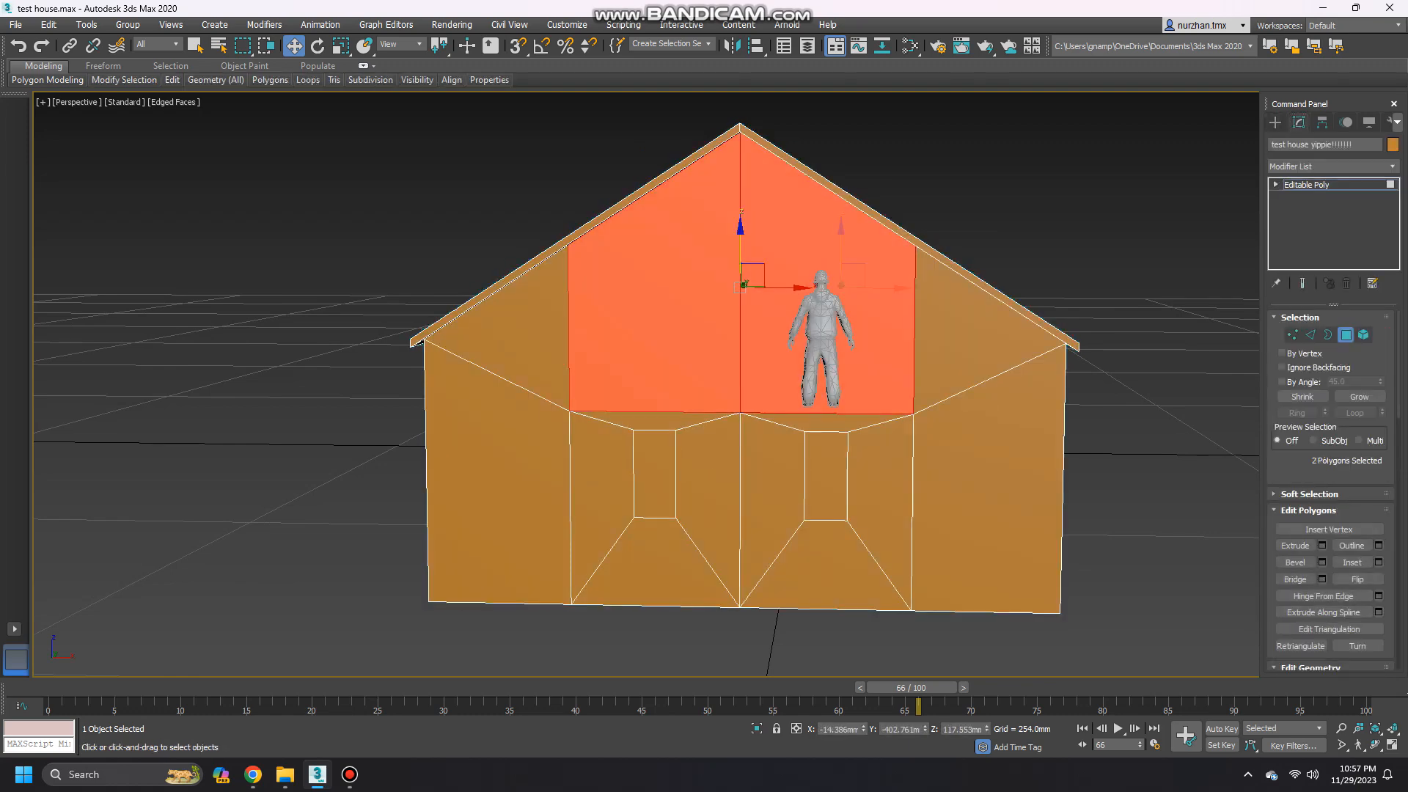
{"action": "middle_click_drag", "start_coordinate": [1056, 440], "coordinate": [777, 455], "text": "alt"}
{"action": "scroll", "coordinate": [858, 459], "scroll_direction": "down", "scroll_amount": 4}
{"action": "left_click", "coordinate": [873, 418], "text": "ctrl"}
{"action": "left_click", "coordinate": [968, 421], "text": "ctrl"}
{"action": "middle_click_drag", "start_coordinate": [968, 422], "coordinate": [1218, 429], "text": "alt"}
{"action": "scroll", "coordinate": [1218, 429], "scroll_direction": "up", "scroll_amount": 3}
{"action": "middle_click_drag", "start_coordinate": [807, 467], "coordinate": [808, 490], "text": "alt"}
{"action": "left_click", "coordinate": [1322, 562]}
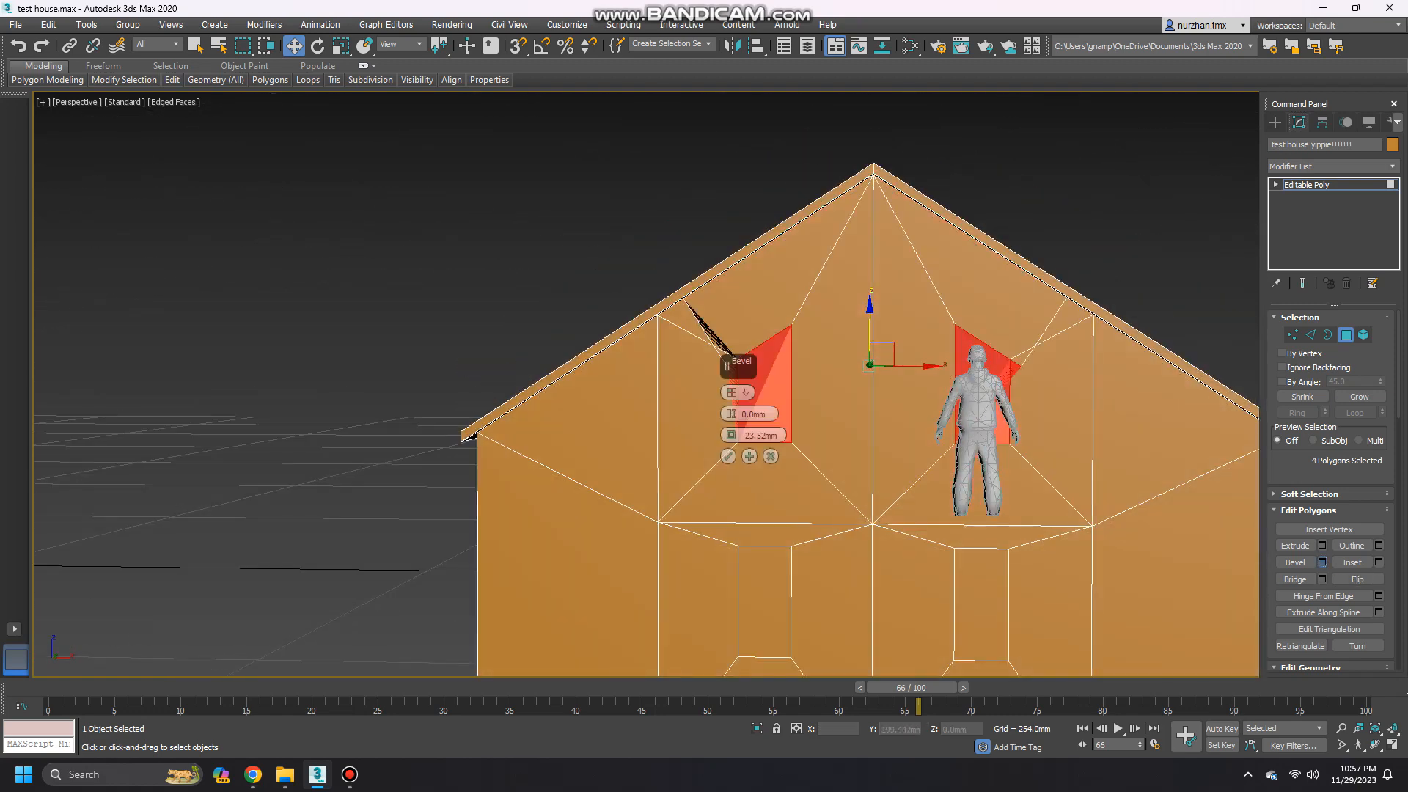
{"action": "mouse_move", "coordinate": [732, 436]}
{"action": "left_mouse_down"}
{"action": "mouse_move", "coordinate": [731, 469]}
{"action": "mouse_move", "coordinate": [732, 447]}
{"action": "left_mouse_up"}
{"action": "left_click", "coordinate": [728, 457]}
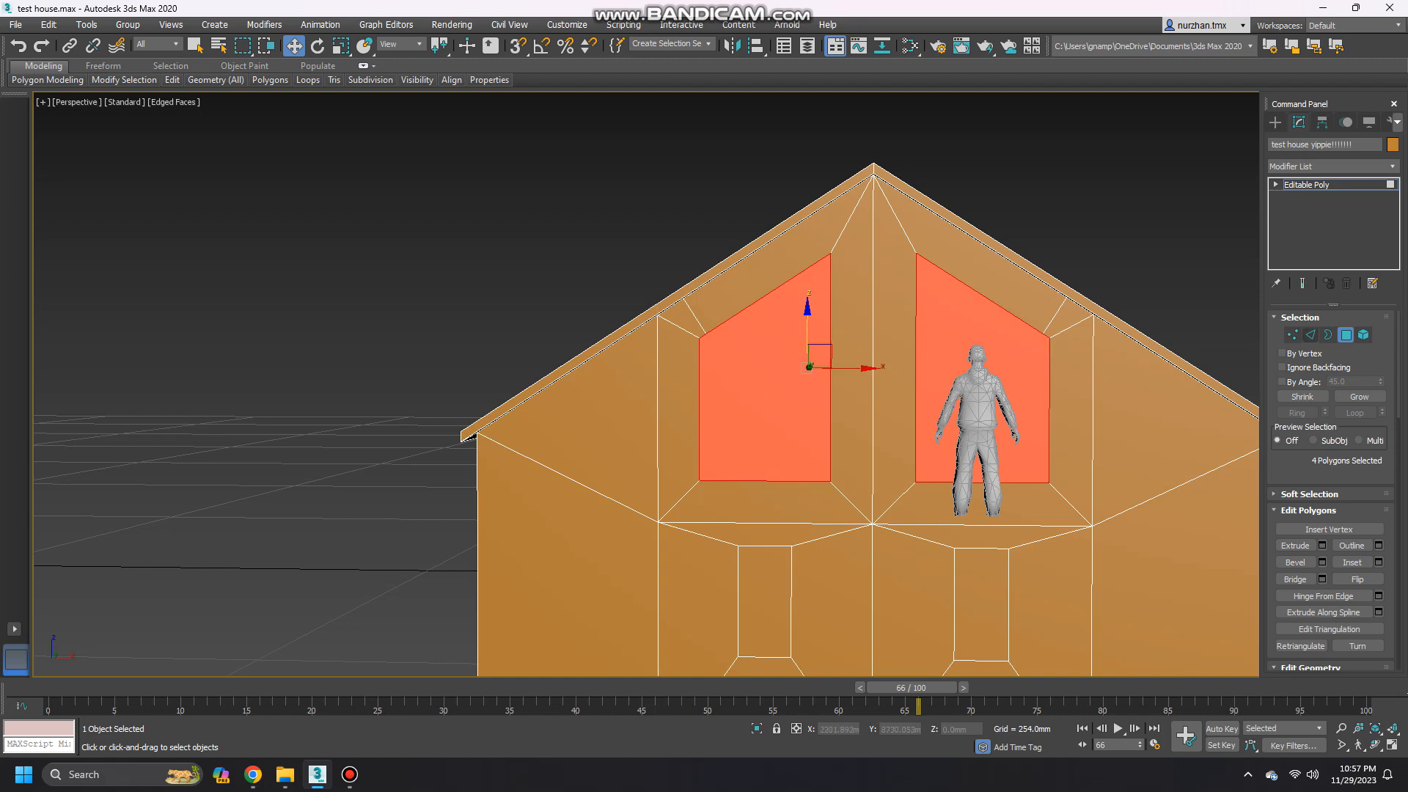
Remove the two extra short edges near the outer upper corners of the attic window panels.
{"action": "key", "text": "2"}
{"action": "left_click", "coordinate": [697, 316]}
{"action": "left_click", "coordinate": [1055, 317], "text": "ctrl"}
{"action": "middle_click_drag", "start_coordinate": [1054, 317], "coordinate": [682, 319], "text": "alt"}
{"action": "scroll", "coordinate": [844, 326], "scroll_direction": "down", "scroll_amount": 4}
{"action": "scroll", "coordinate": [1100, 513], "scroll_direction": "up", "scroll_amount": 5}
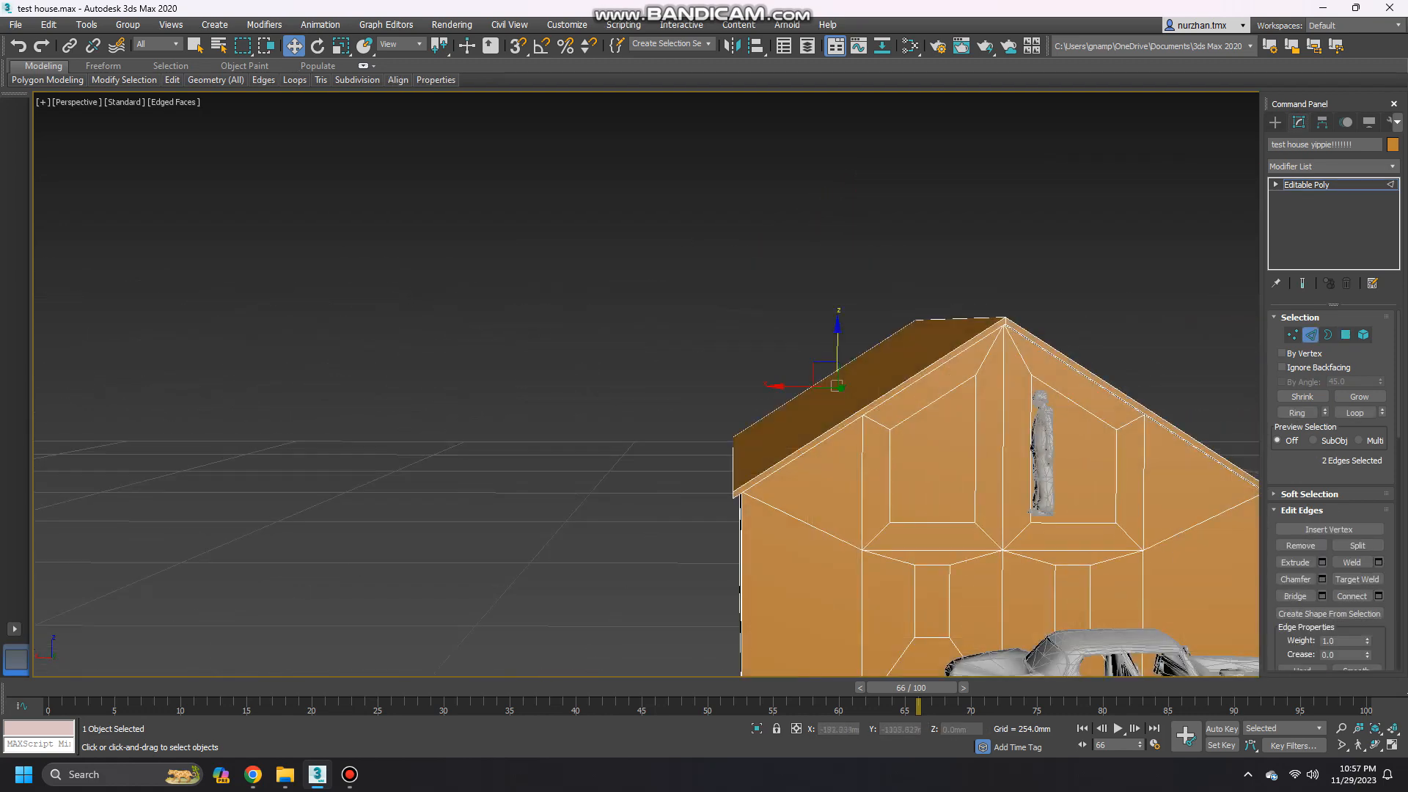
{"action": "middle_click_drag", "start_coordinate": [697, 382], "coordinate": [972, 374], "text": "alt"}
{"action": "scroll", "coordinate": [963, 393], "scroll_direction": "up", "scroll_amount": 5}
{"action": "left_click", "coordinate": [1301, 546]}
Remove the four leftover vertices near the outer upper corners of the attic window panels.
{"action": "key", "text": "1"}
{"action": "left_click", "coordinate": [1050, 342]}
{"action": "left_click", "coordinate": [1023, 388], "text": "ctrl"}
{"action": "left_click", "coordinate": [592, 386], "text": "ctrl"}
{"action": "left_click", "coordinate": [564, 342], "text": "ctrl"}
{"action": "left_click", "coordinate": [1300, 529]}
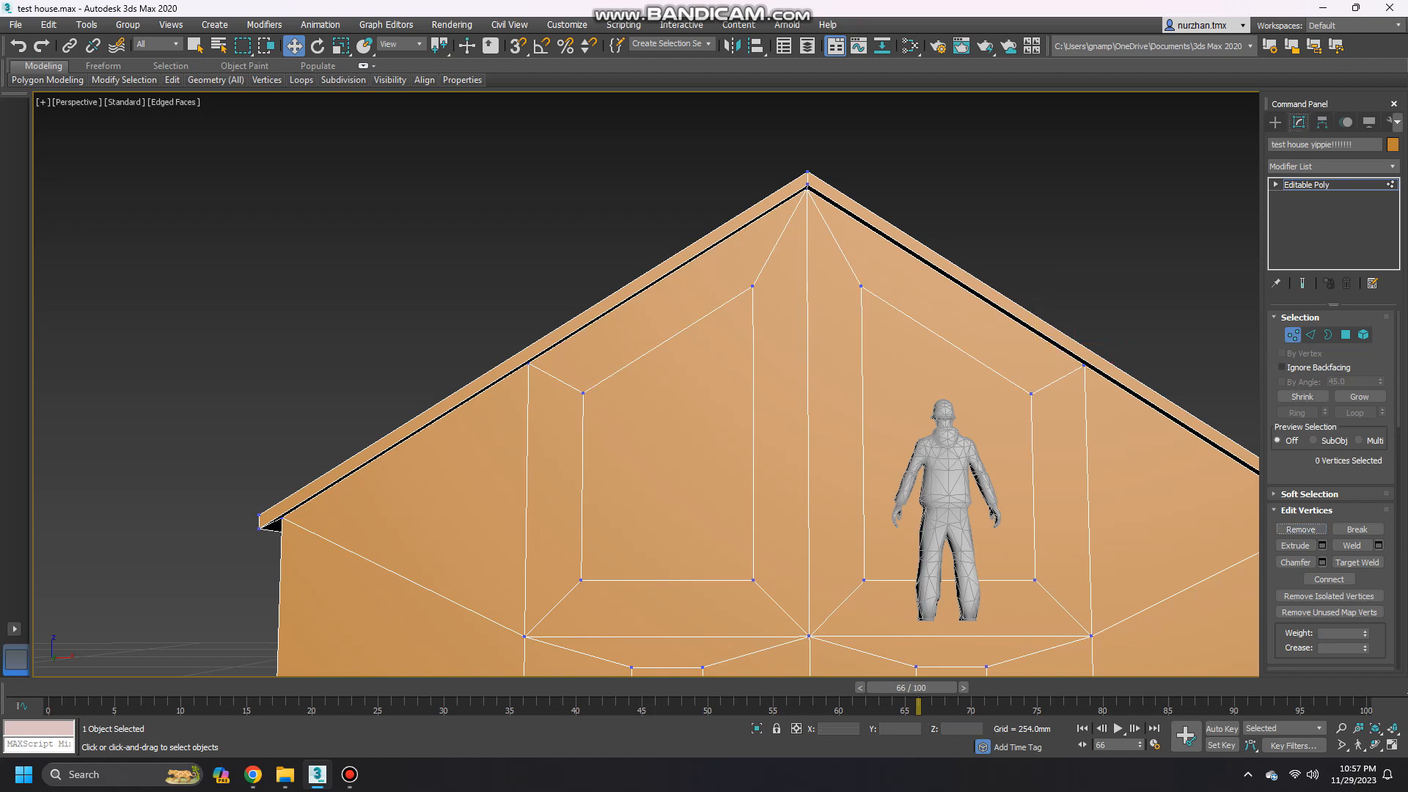
Set the two inner upper vertices of the attic panels behind the figure to Z 126.037 mm, level with the outer ones.
{"action": "left_click", "coordinate": [1032, 393]}
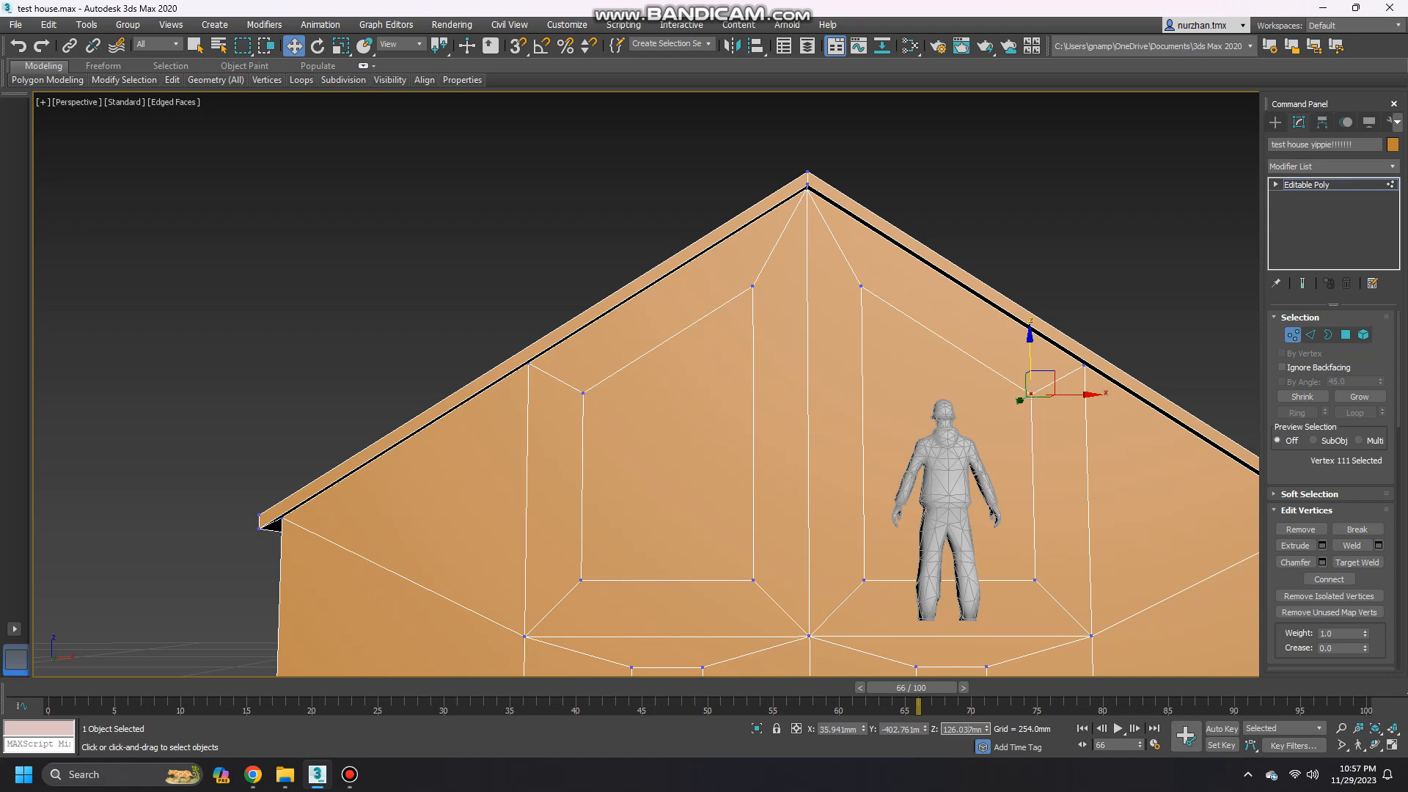
{"action": "middle_click_drag", "start_coordinate": [916, 440], "coordinate": [914, 499], "text": "alt"}
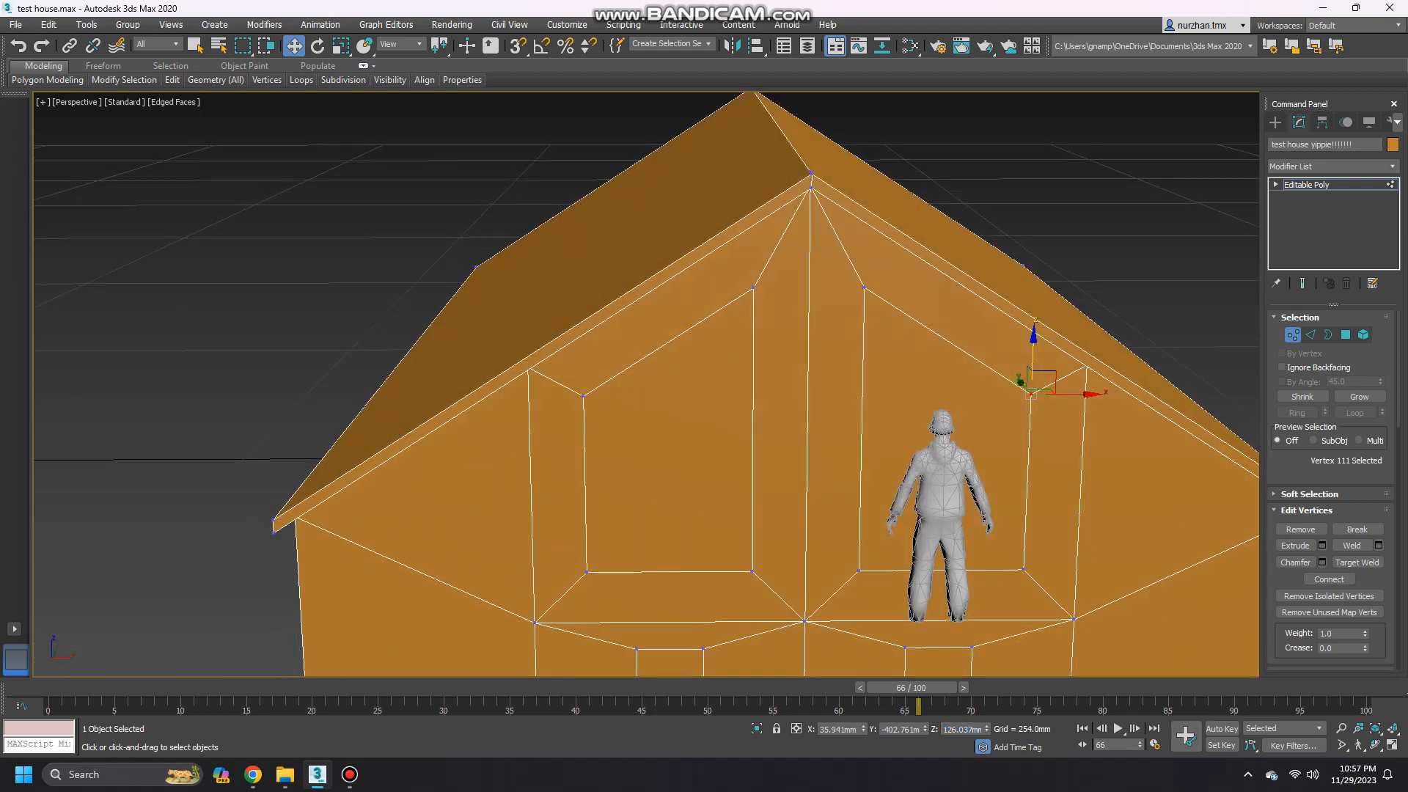
{"action": "left_click", "coordinate": [753, 288], "text": "ctrl"}
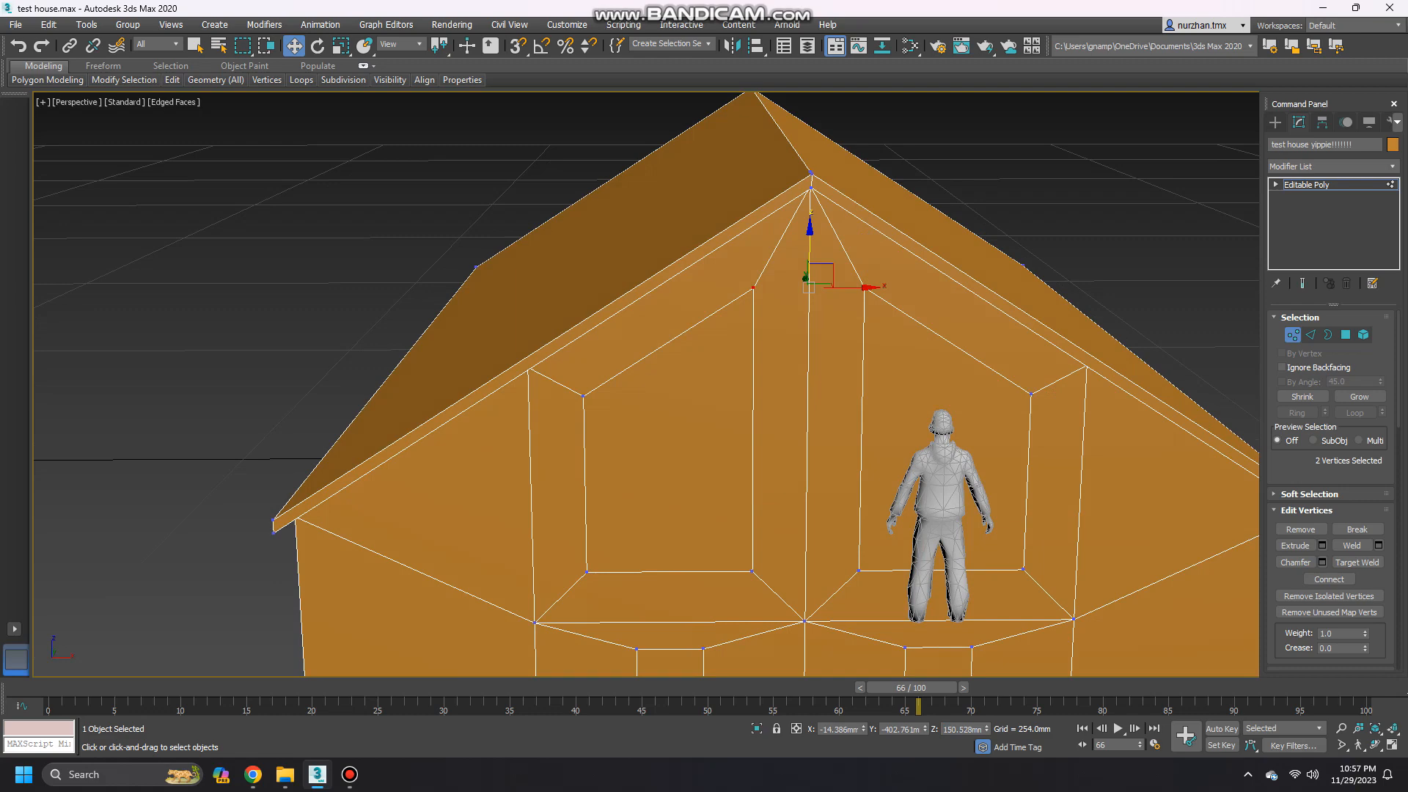
{"action": "type", "text": "126.037mm"}
{"action": "key", "text": "Return"}
Try to level the inner upper vertices of the attic panels on the opposite gable, and undo the change.
{"action": "middle_click_drag", "start_coordinate": [624, 411], "coordinate": [946, 469], "text": "alt"}
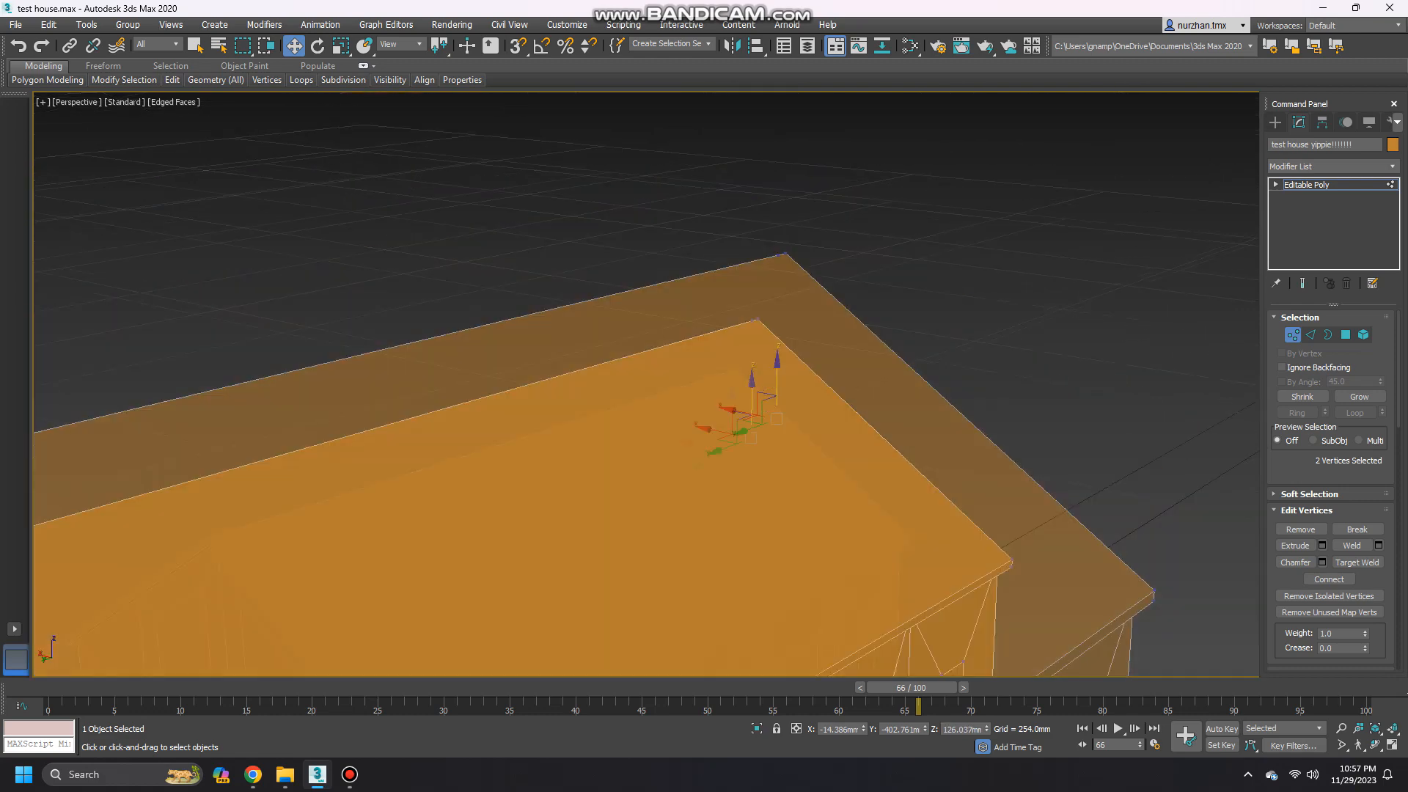
{"action": "scroll", "coordinate": [719, 470], "scroll_direction": "down", "scroll_amount": 5}
{"action": "middle_click_drag", "start_coordinate": [719, 411], "coordinate": [899, 425], "text": "alt"}
{"action": "scroll", "coordinate": [900, 425], "scroll_direction": "up", "scroll_amount": 5}
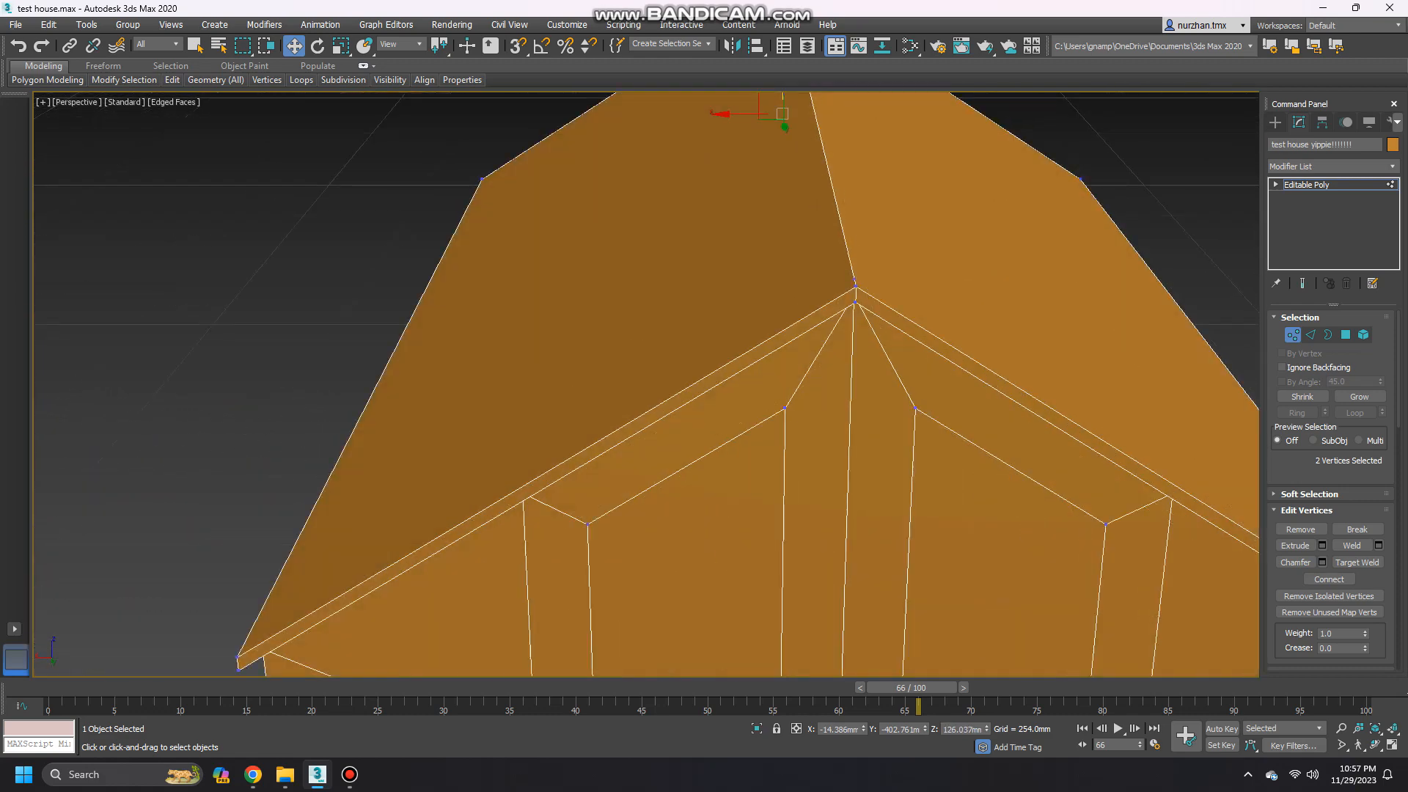
{"action": "left_click", "coordinate": [782, 409]}
{"action": "left_click", "coordinate": [915, 408], "text": "ctrl"}
{"action": "key", "text": "Return"}
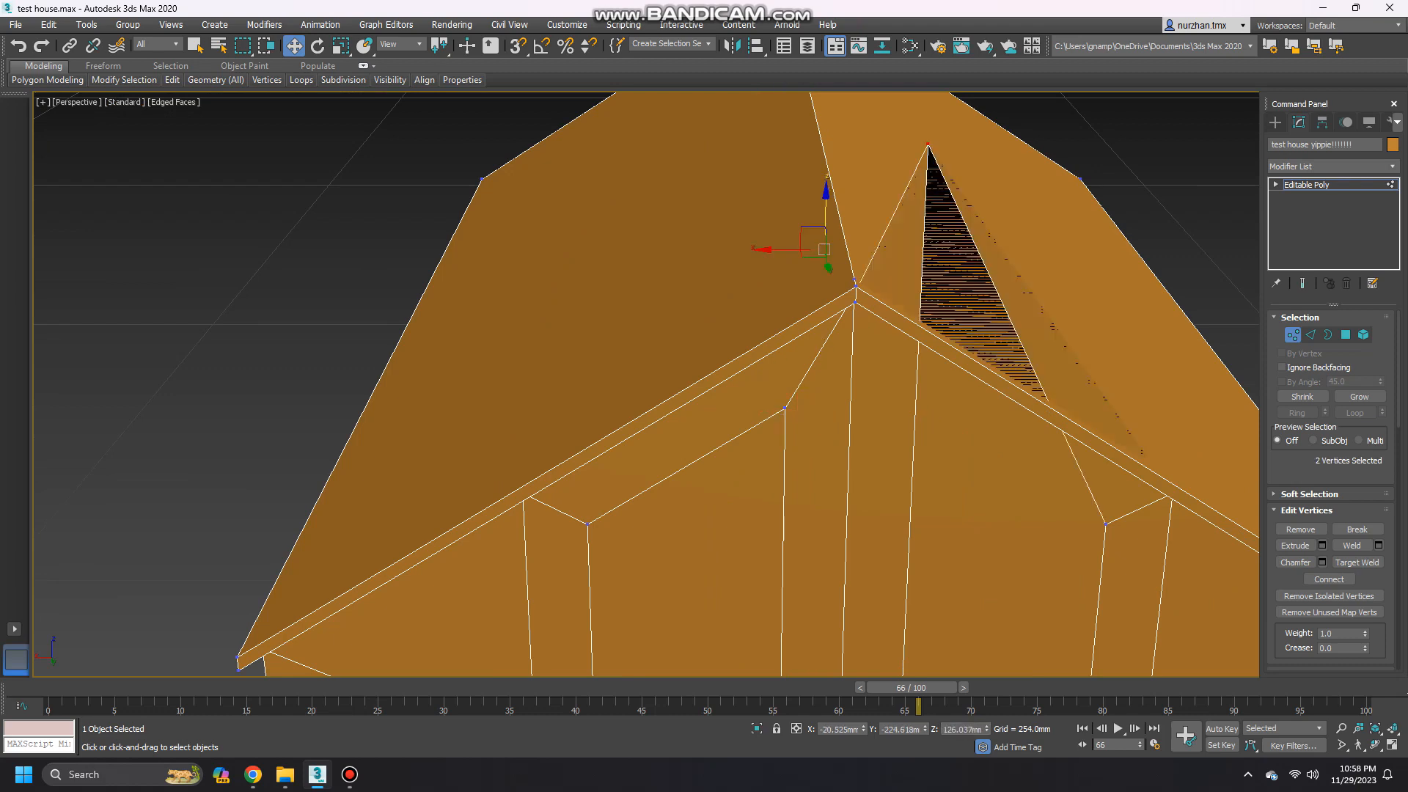
{"action": "key", "text": "ctrl+z"}
Set the two inner upper vertices of the opposite gable's attic panels to Z 126.037 mm.
{"action": "left_click", "coordinate": [946, 513]}
{"action": "middle_click_drag", "start_coordinate": [946, 514], "coordinate": [908, 494], "text": "alt"}
{"action": "left_click", "coordinate": [580, 331]}
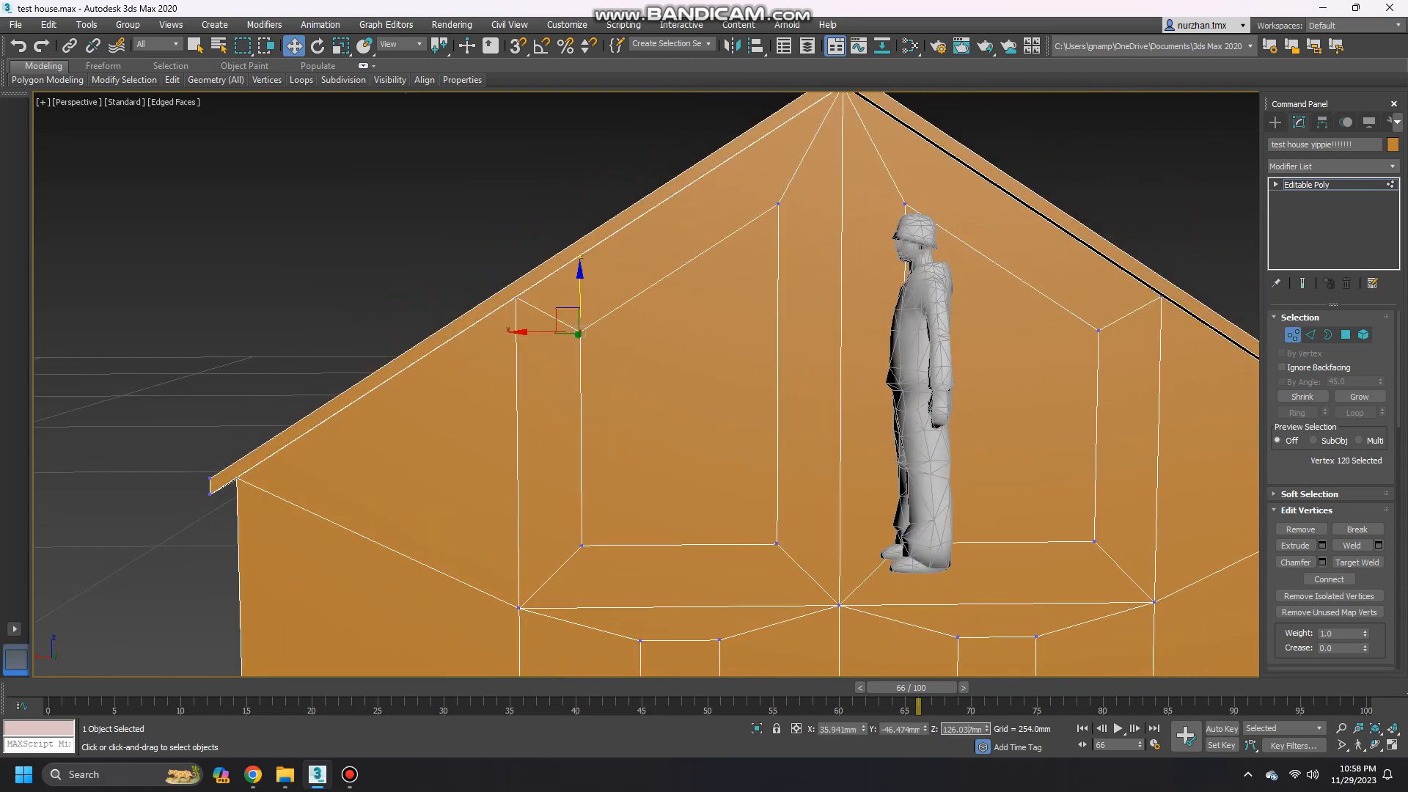
{"action": "middle_click_drag", "start_coordinate": [778, 411], "coordinate": [748, 489]}
{"action": "left_click", "coordinate": [749, 282]}
{"action": "left_click", "coordinate": [876, 282], "text": "ctrl"}
{"action": "type", "text": "126.037mm"}
{"action": "key", "text": "Return"}
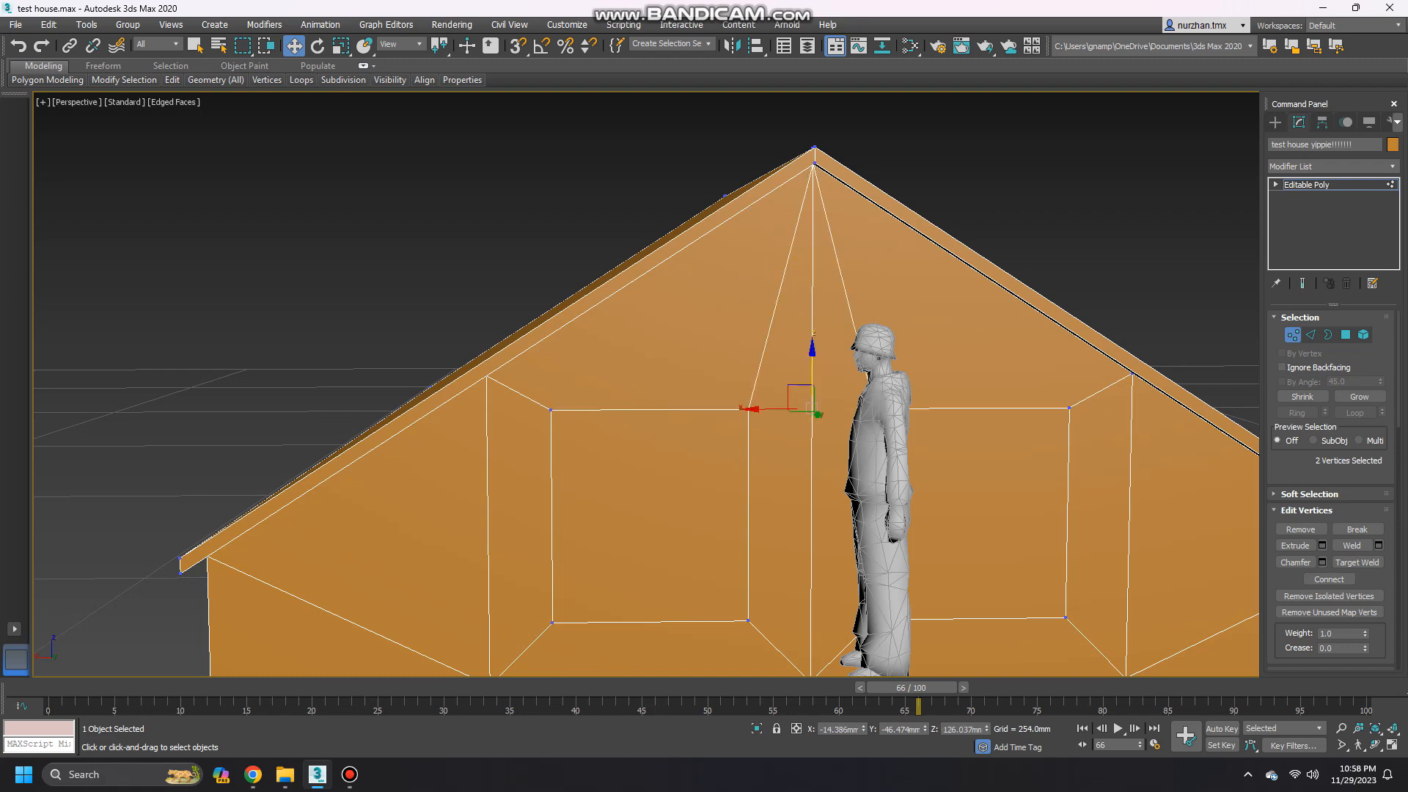
Select the top edges of the two attic window panels on the opposite gable.
{"action": "scroll", "coordinate": [776, 523], "scroll_direction": "down", "scroll_amount": 4}
{"action": "middle_click_drag", "start_coordinate": [776, 523], "coordinate": [762, 490], "text": "alt"}
{"action": "key", "text": "2"}
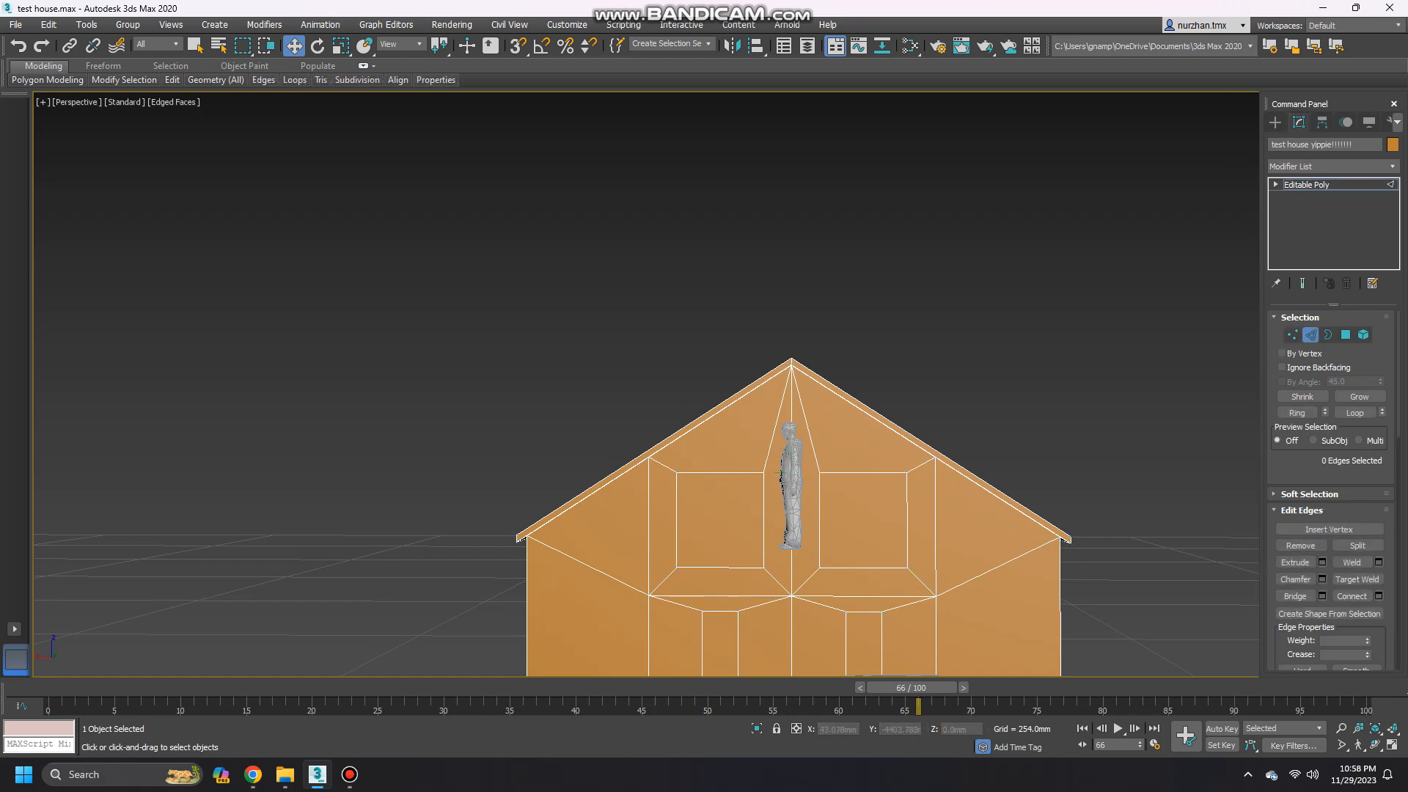
{"action": "left_click", "coordinate": [721, 472]}
{"action": "left_click", "coordinate": [863, 472], "text": "ctrl"}
{"action": "middle_click_drag", "start_coordinate": [863, 472], "coordinate": [1027, 514], "text": "alt"}
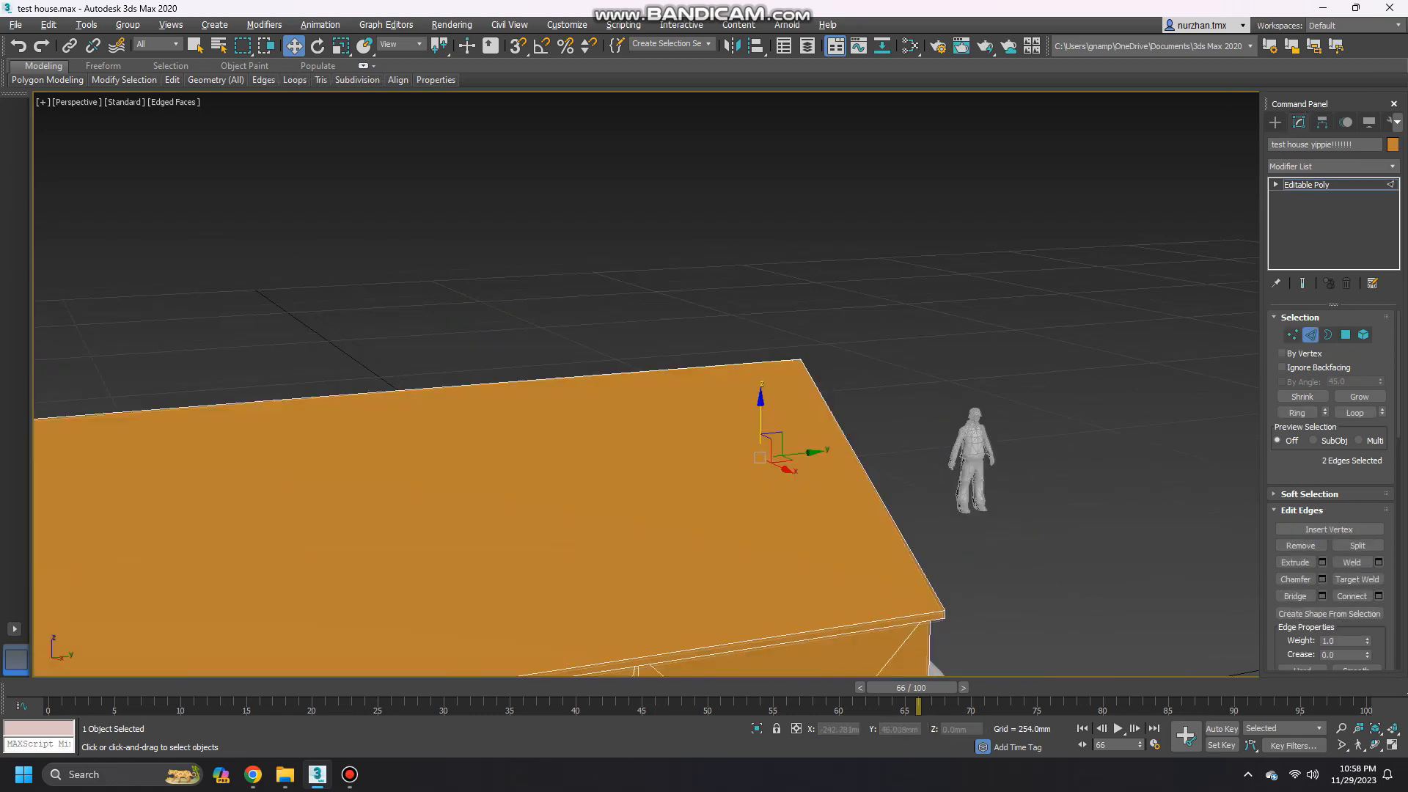
{"action": "scroll", "coordinate": [1026, 513], "scroll_direction": "down", "scroll_amount": 5}
{"action": "middle_click_drag", "start_coordinate": [675, 470], "coordinate": [821, 433], "text": "alt"}
{"action": "scroll", "coordinate": [822, 433], "scroll_direction": "up", "scroll_amount": 6}
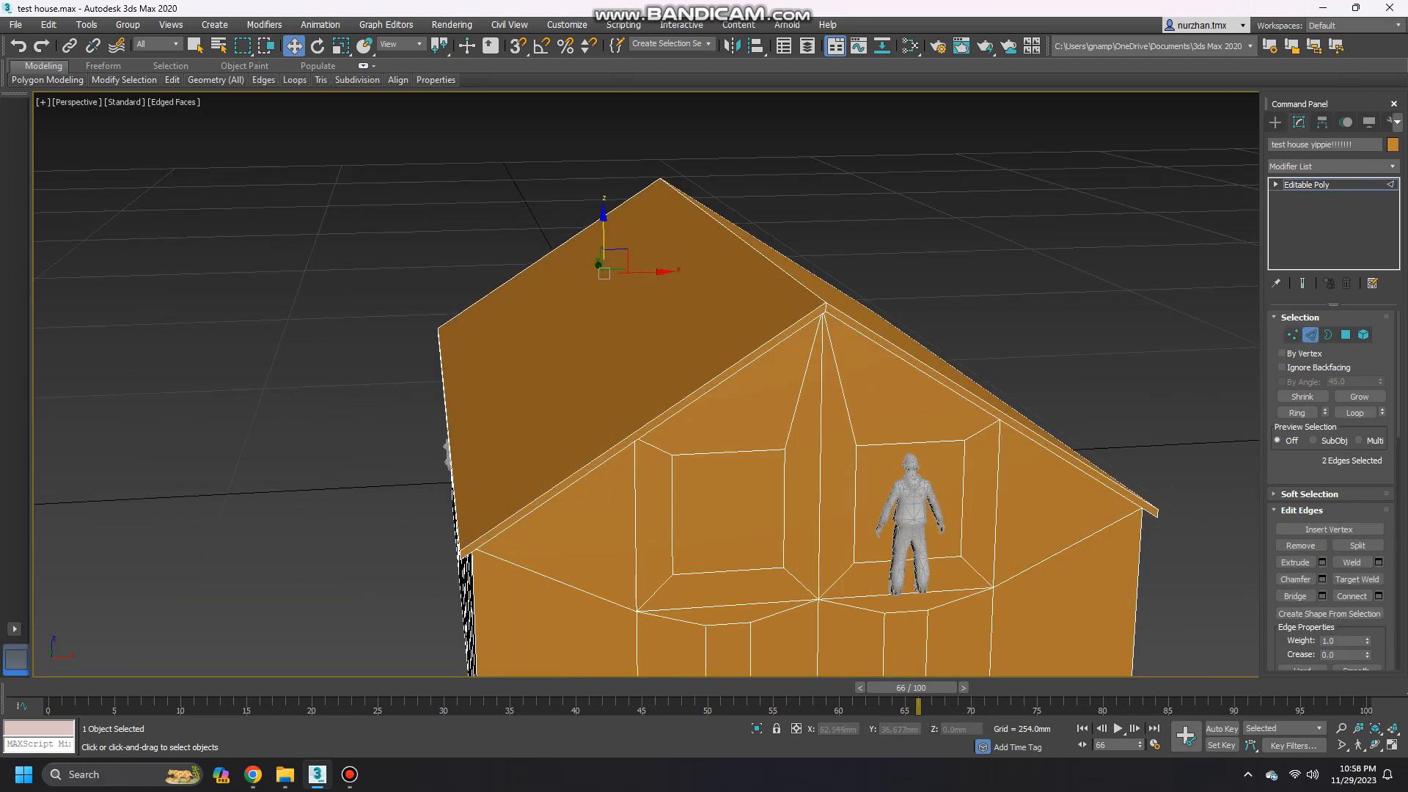
{"action": "middle_click_drag", "start_coordinate": [822, 433], "coordinate": [747, 351], "text": "alt"}
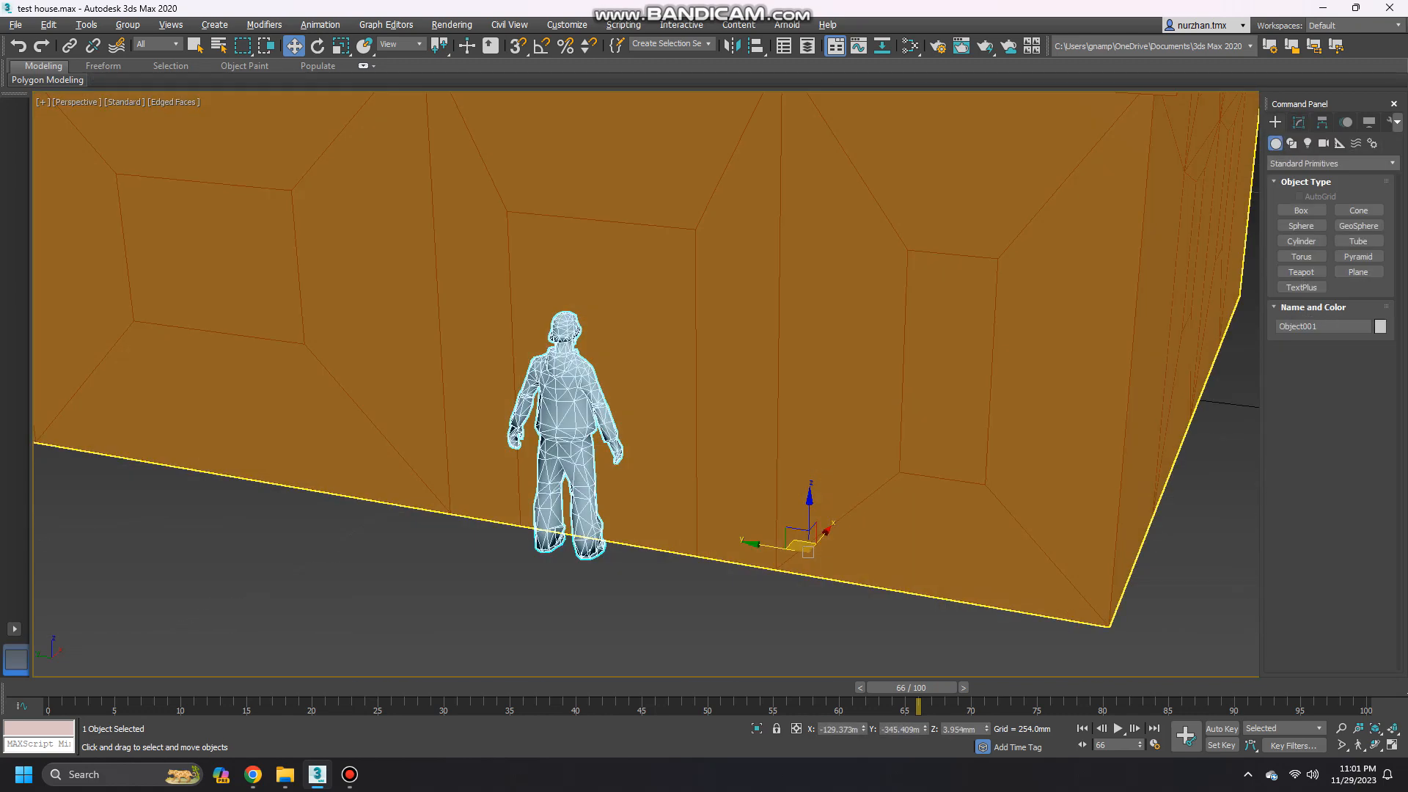
Enter polygon editing on the house and select the entrance door panel behind the figure.
{"action": "middle_click_drag", "start_coordinate": [645, 381], "coordinate": [672, 354], "text": "alt"}
{"action": "left_click", "coordinate": [723, 352]}
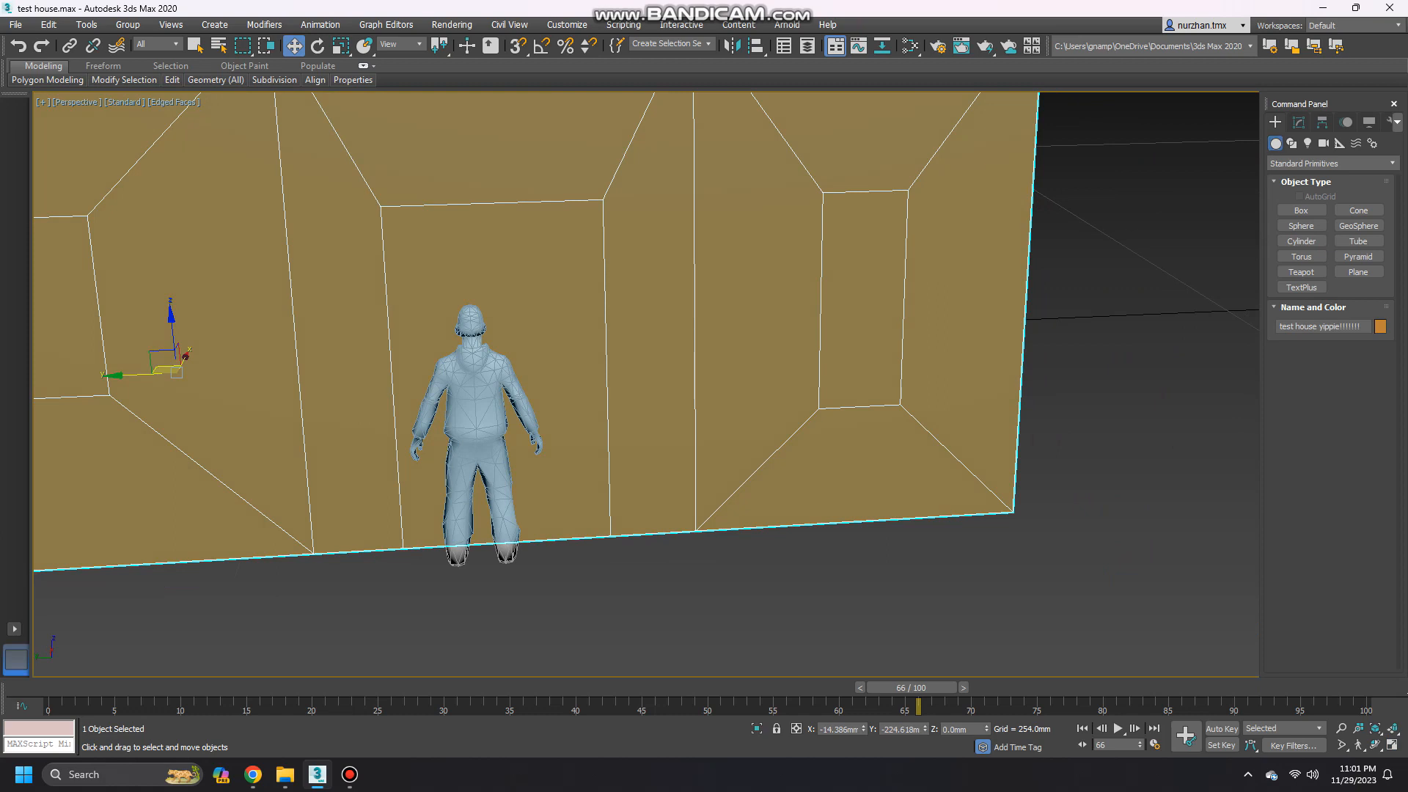
{"action": "left_click", "coordinate": [1299, 122]}
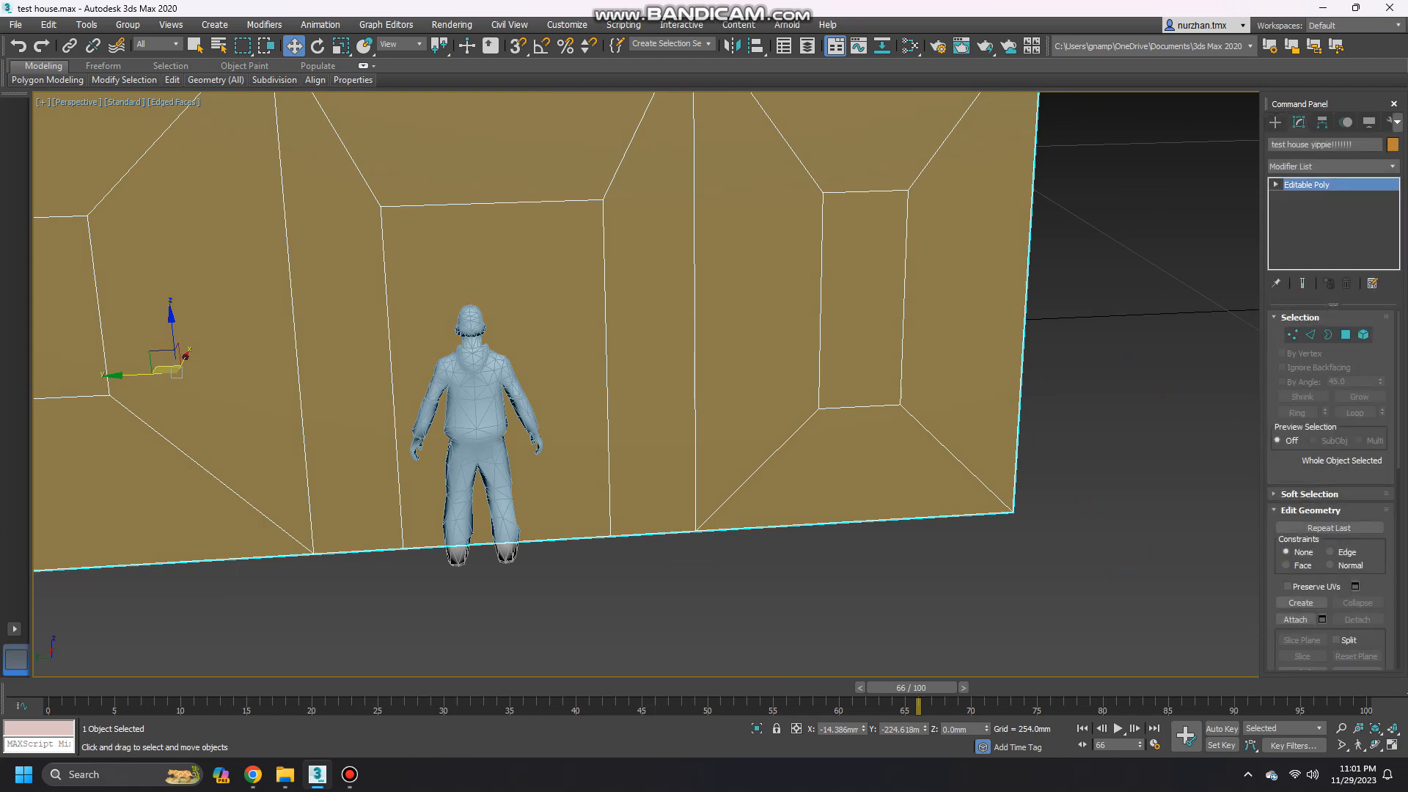
{"action": "left_click", "coordinate": [1346, 334]}
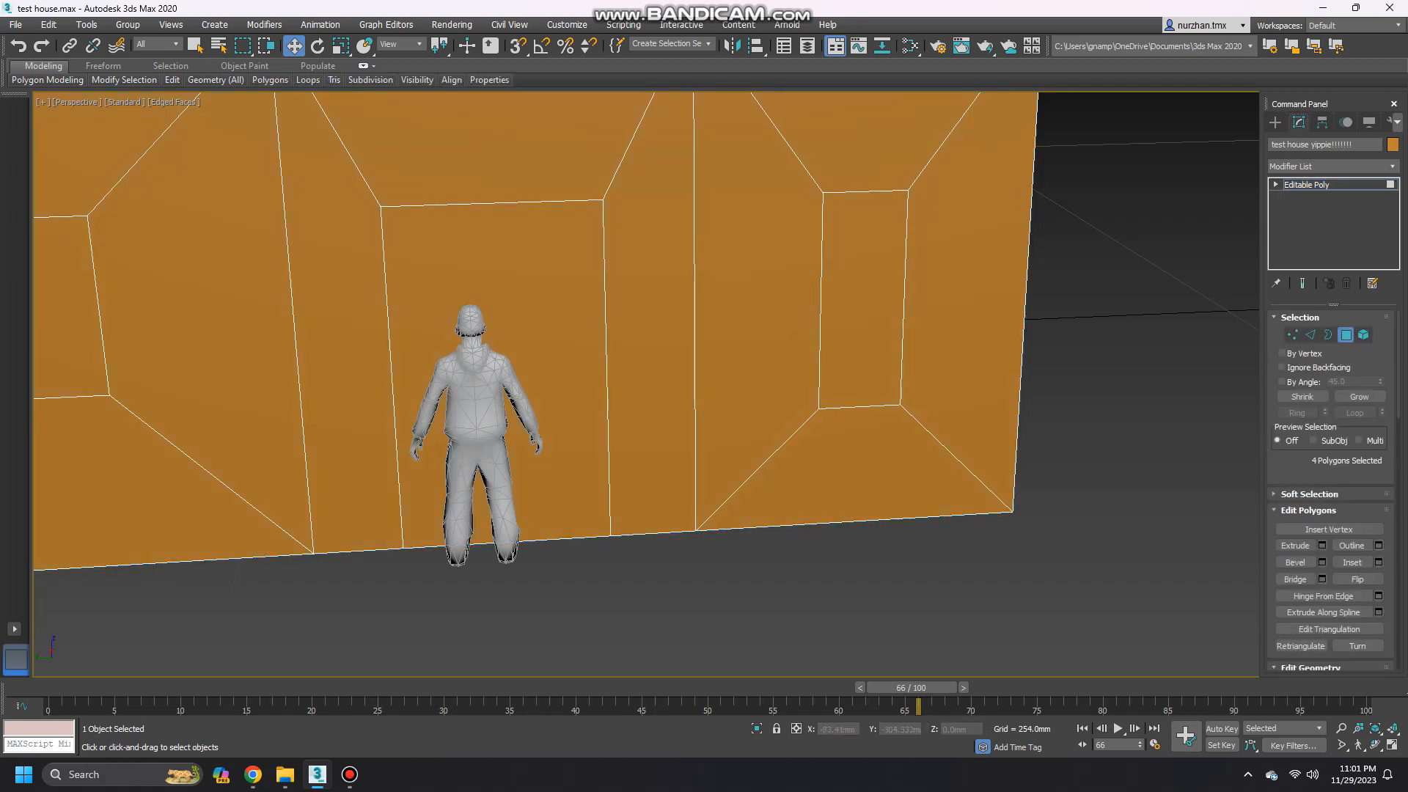
{"action": "left_click", "coordinate": [547, 293]}
{"action": "middle_click_drag", "start_coordinate": [547, 294], "coordinate": [462, 293], "text": "alt"}
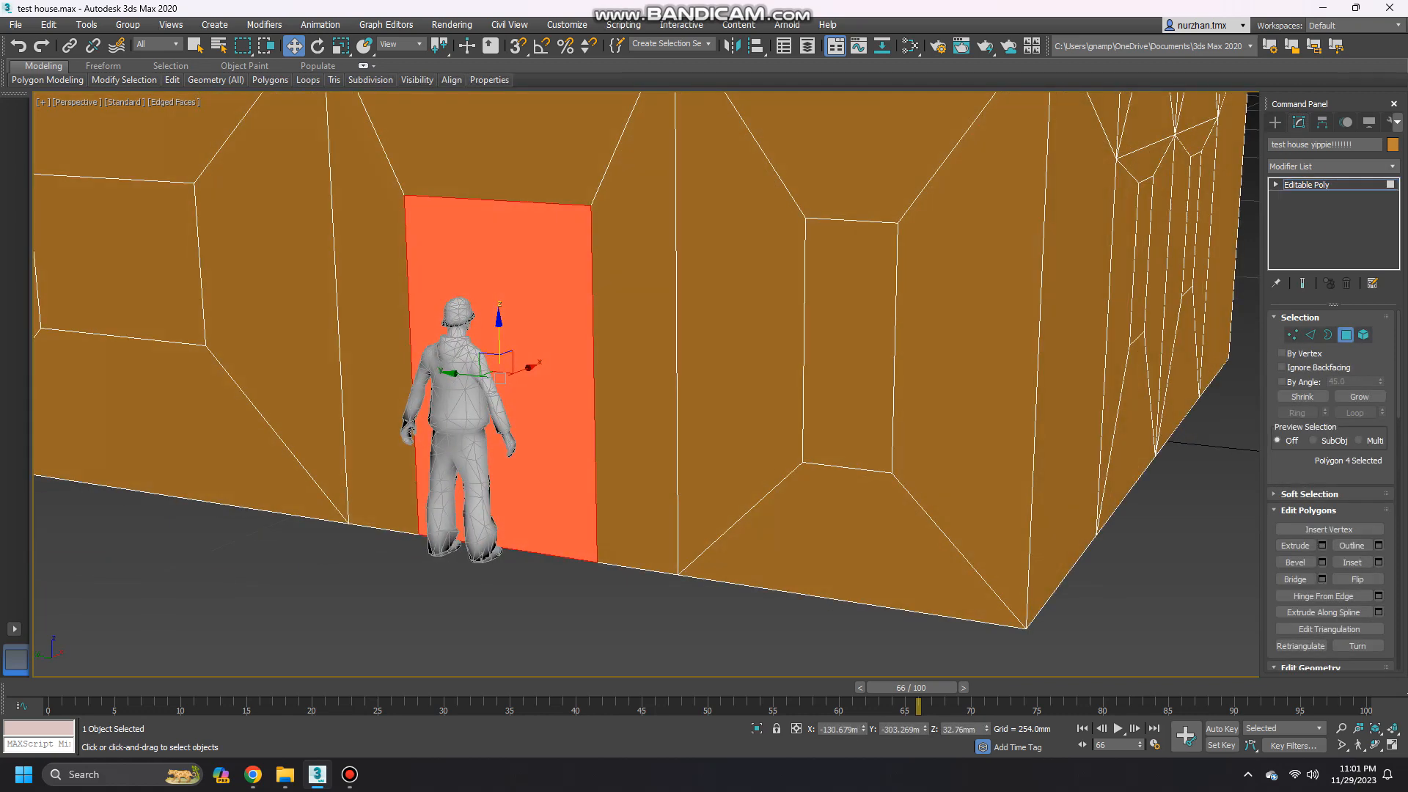
Extrude the entrance door panel by -2.5 mm so that it is recessed into the wall.
{"action": "left_click", "coordinate": [1323, 546]}
{"action": "middle_click_drag", "start_coordinate": [880, 410], "coordinate": [793, 464], "text": "alt"}
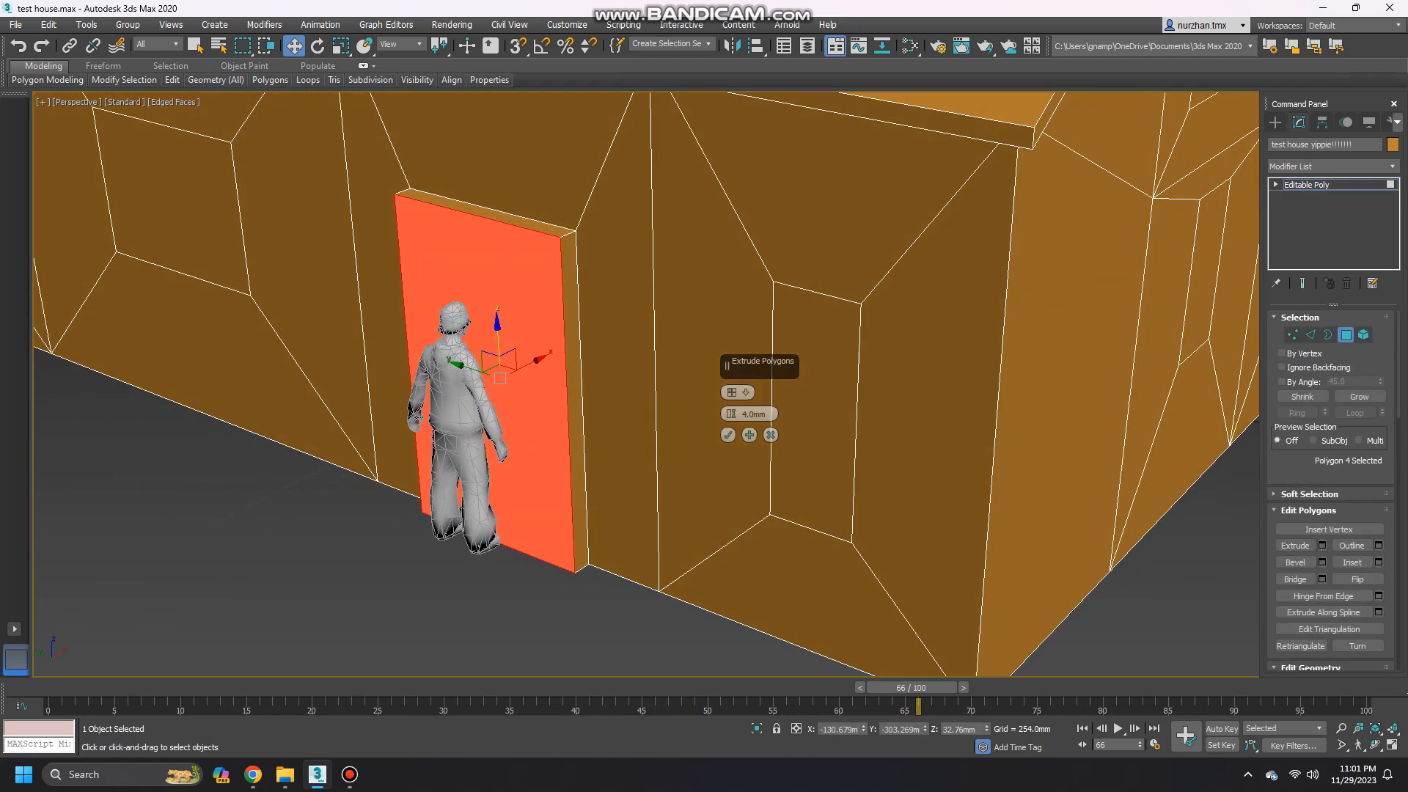
{"action": "mouse_move", "coordinate": [732, 415]}
{"action": "left_mouse_down"}
{"action": "mouse_move", "coordinate": [731, 352]}
{"action": "mouse_move", "coordinate": [731, 415]}
{"action": "left_mouse_up"}
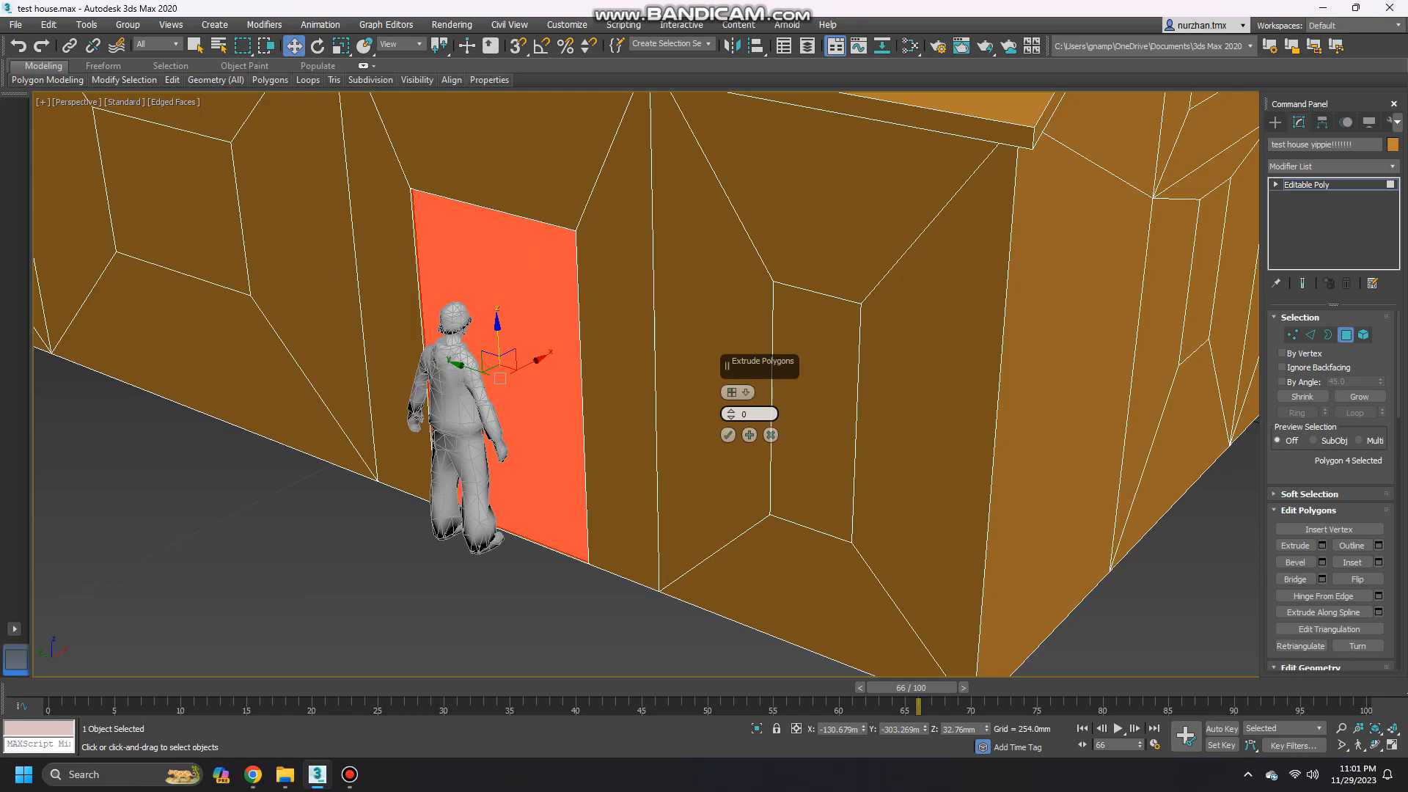
{"action": "key", "text": "Return"}
{"action": "middle_click_drag", "start_coordinate": [491, 378], "coordinate": [447, 378], "text": "alt"}
{"action": "scroll", "coordinate": [525, 385], "scroll_direction": "up", "scroll_amount": 4}
{"action": "scroll", "coordinate": [525, 386], "scroll_direction": "down", "scroll_amount": 3}
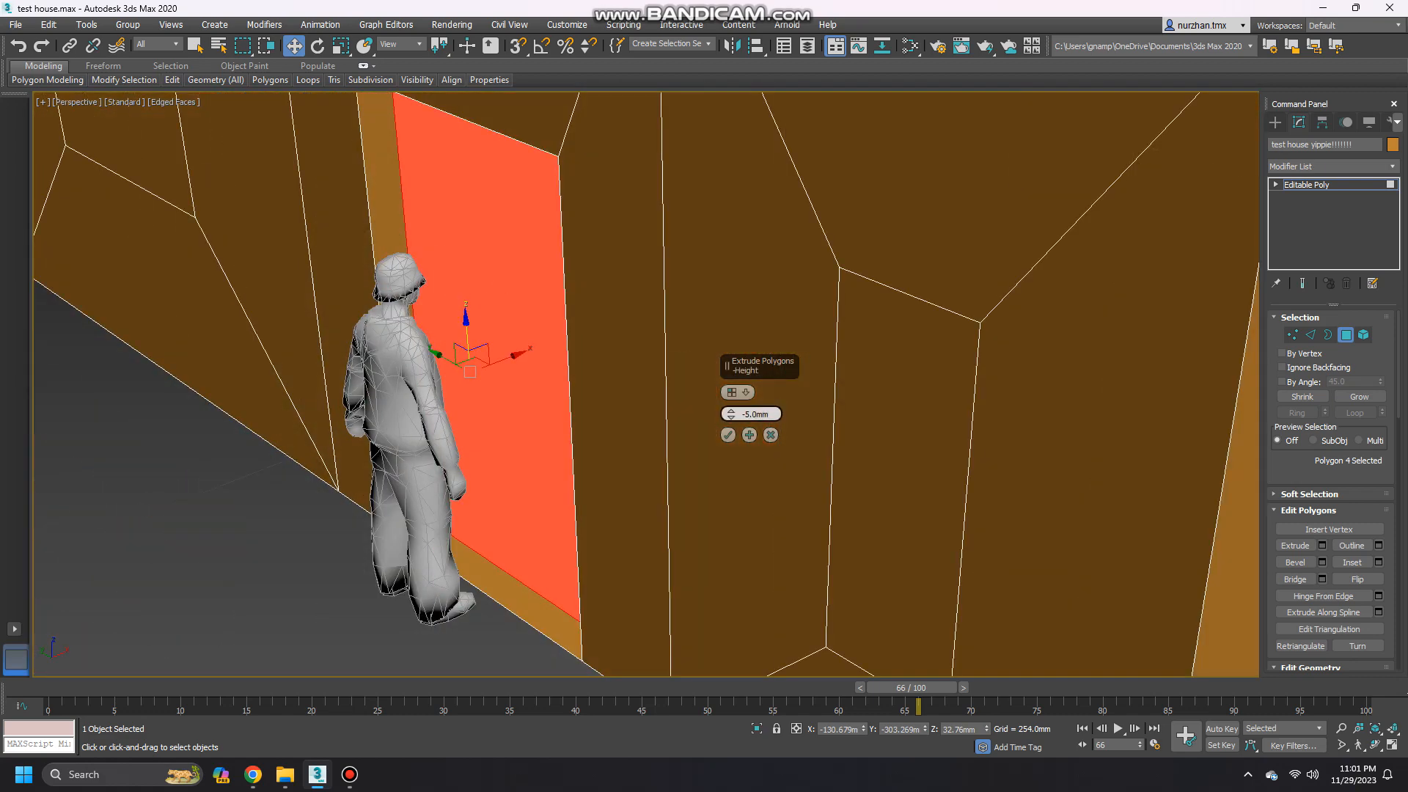
{"action": "key", "text": "Return"}
{"action": "middle_click_drag", "start_coordinate": [704, 454], "coordinate": [749, 438], "text": "alt"}
{"action": "type", "text": "5"}
{"action": "key", "text": "Return"}
{"action": "left_click", "coordinate": [728, 435]}
Delete the narrow bottom face of the entrance door recess.
{"action": "left_click", "coordinate": [547, 576], "text": "ctrl"}
{"action": "left_click", "coordinate": [547, 576]}
{"action": "key", "text": "Delete"}
Extrude the wide door panel on the opposite long wall by -2.5 mm and delete its recess's bottom face.
{"action": "scroll", "coordinate": [536, 485], "scroll_direction": "down", "scroll_amount": 5}
{"action": "middle_click_drag", "start_coordinate": [537, 485], "coordinate": [961, 518], "text": "alt"}
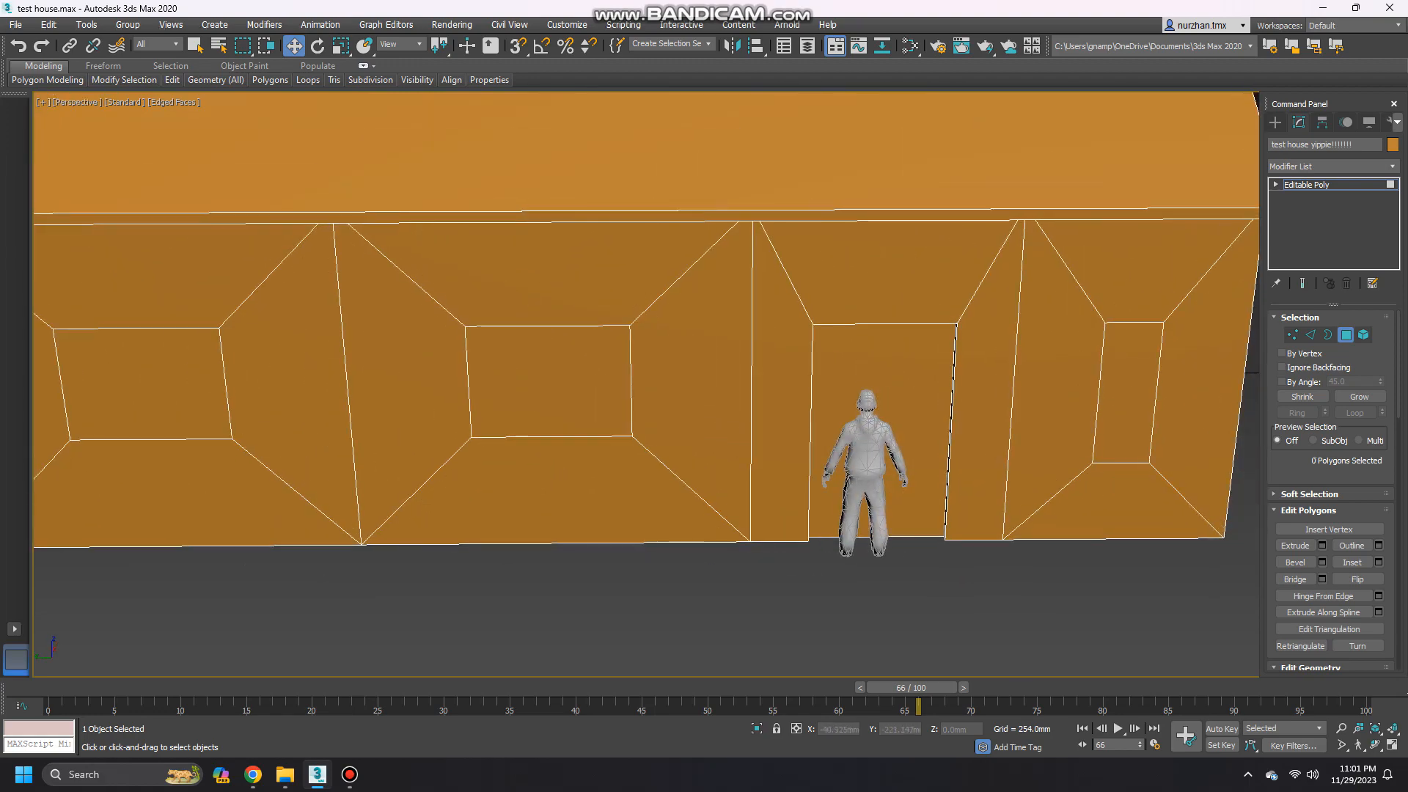
{"action": "left_click", "coordinate": [553, 380]}
{"action": "middle_click_drag", "start_coordinate": [946, 440], "coordinate": [580, 510], "text": "alt"}
{"action": "scroll", "coordinate": [843, 519], "scroll_direction": "down", "scroll_amount": 5}
{"action": "left_click", "coordinate": [872, 605]}
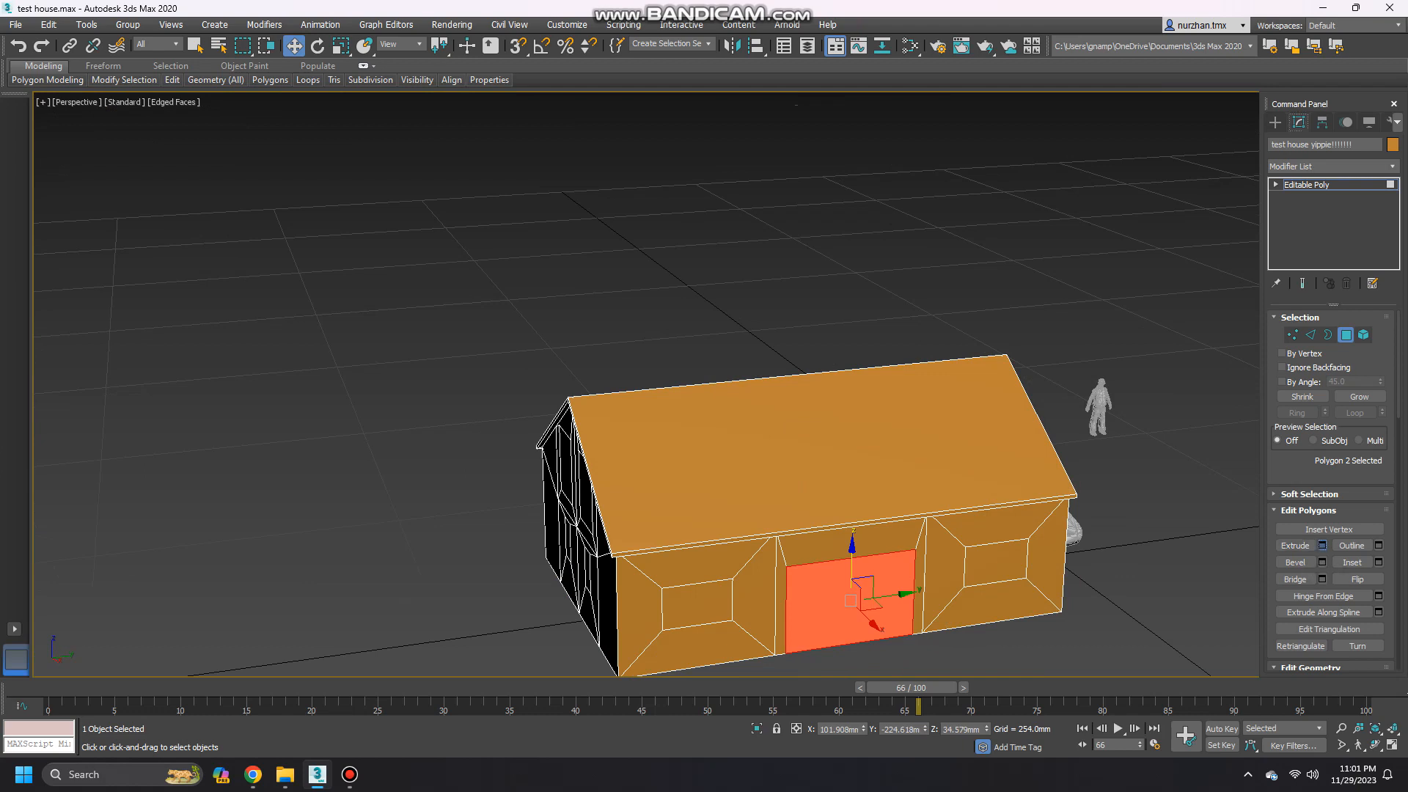
{"action": "left_click", "coordinate": [1322, 546]}
{"action": "left_click", "coordinate": [732, 434]}
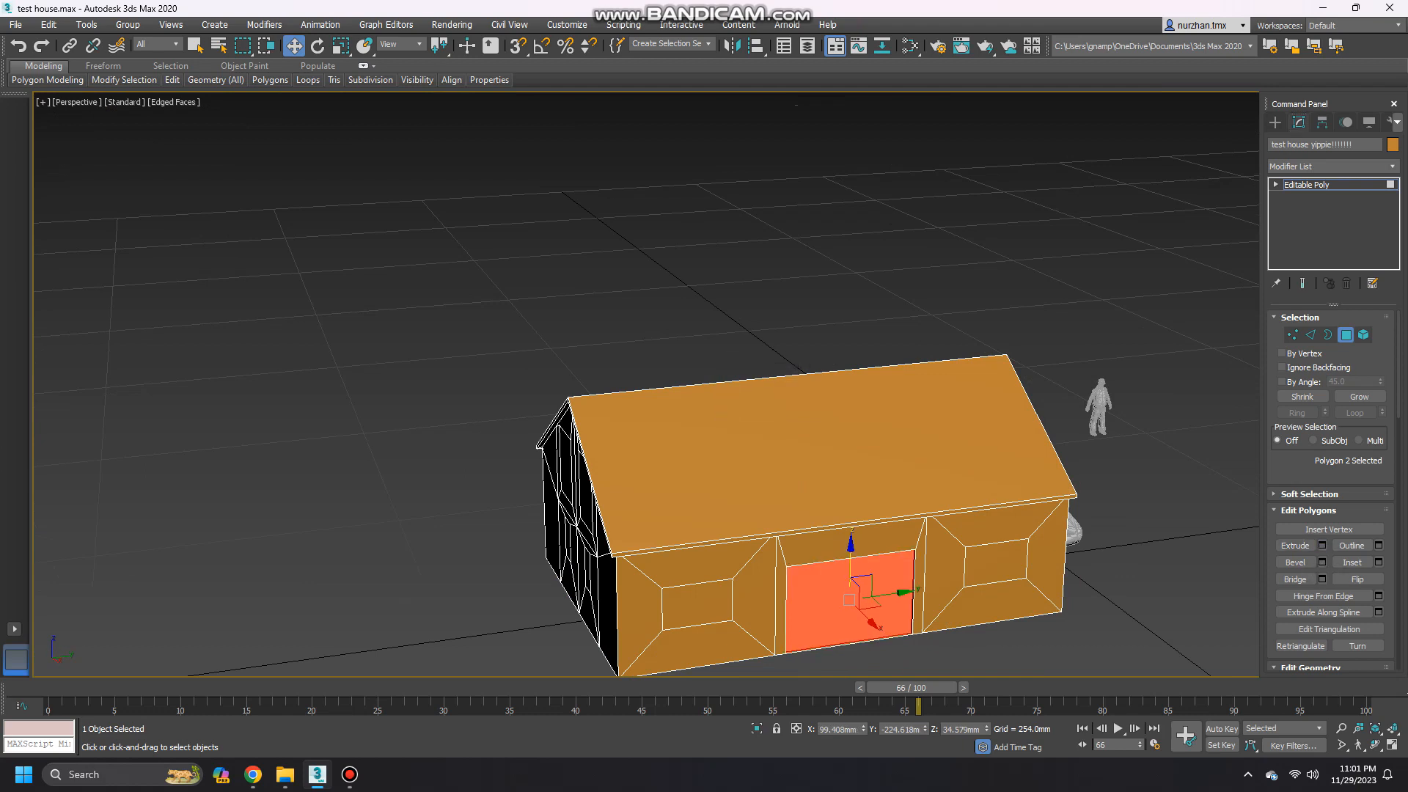
{"action": "left_click", "coordinate": [850, 645]}
{"action": "key", "text": "Delete"}
Select the two window panels beside the wide door and the four window panels on the adjoining gable.
{"action": "left_click", "coordinate": [697, 605]}
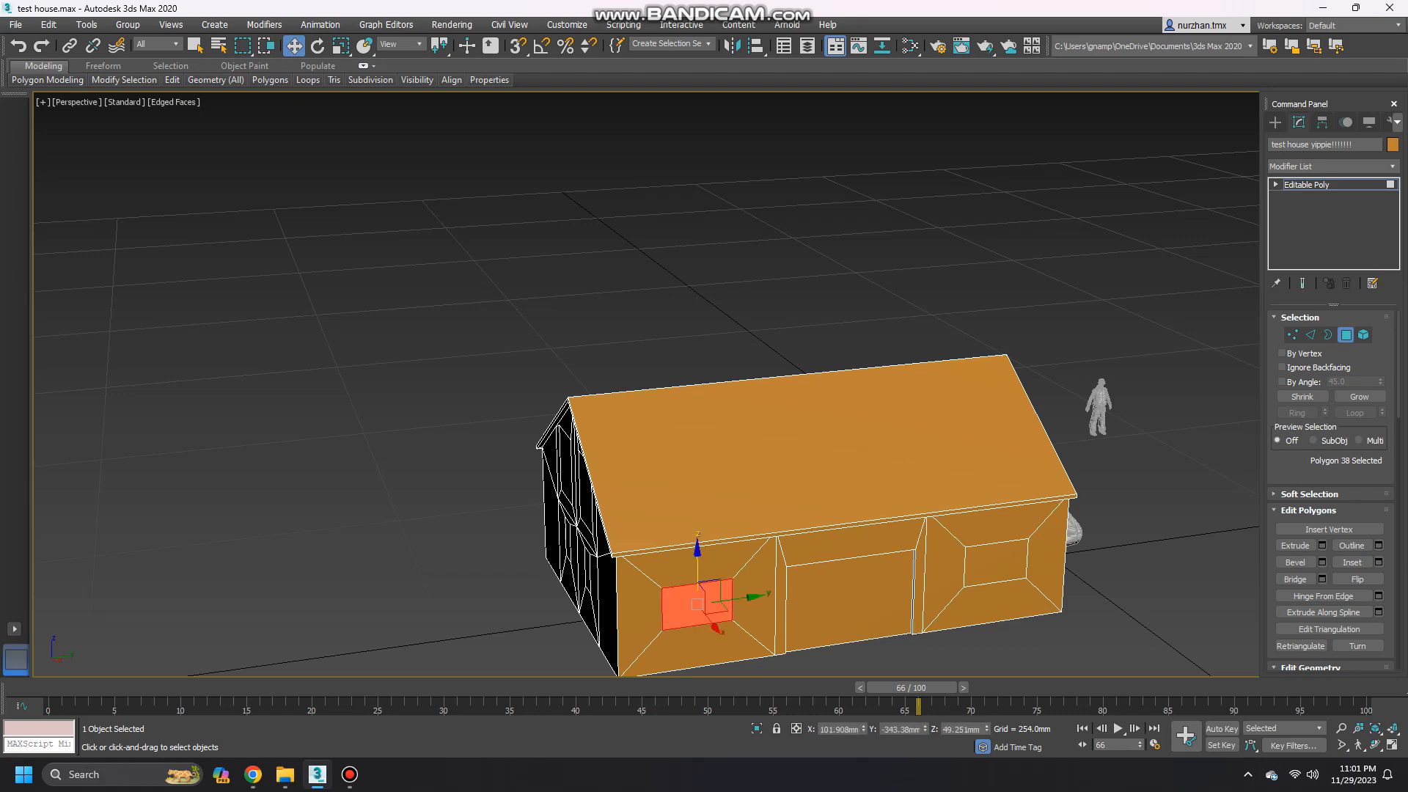
{"action": "left_click", "coordinate": [996, 563], "text": "ctrl"}
{"action": "middle_click_drag", "start_coordinate": [997, 564], "coordinate": [1086, 513], "text": "alt"}
{"action": "left_click", "coordinate": [637, 477], "text": "ctrl"}
{"action": "left_click", "coordinate": [736, 472], "text": "ctrl"}
{"action": "left_click", "coordinate": [736, 375], "text": "ctrl"}
{"action": "left_click", "coordinate": [635, 381], "text": "ctrl"}
{"action": "middle_click_drag", "start_coordinate": [636, 382], "coordinate": [782, 418], "text": "alt"}
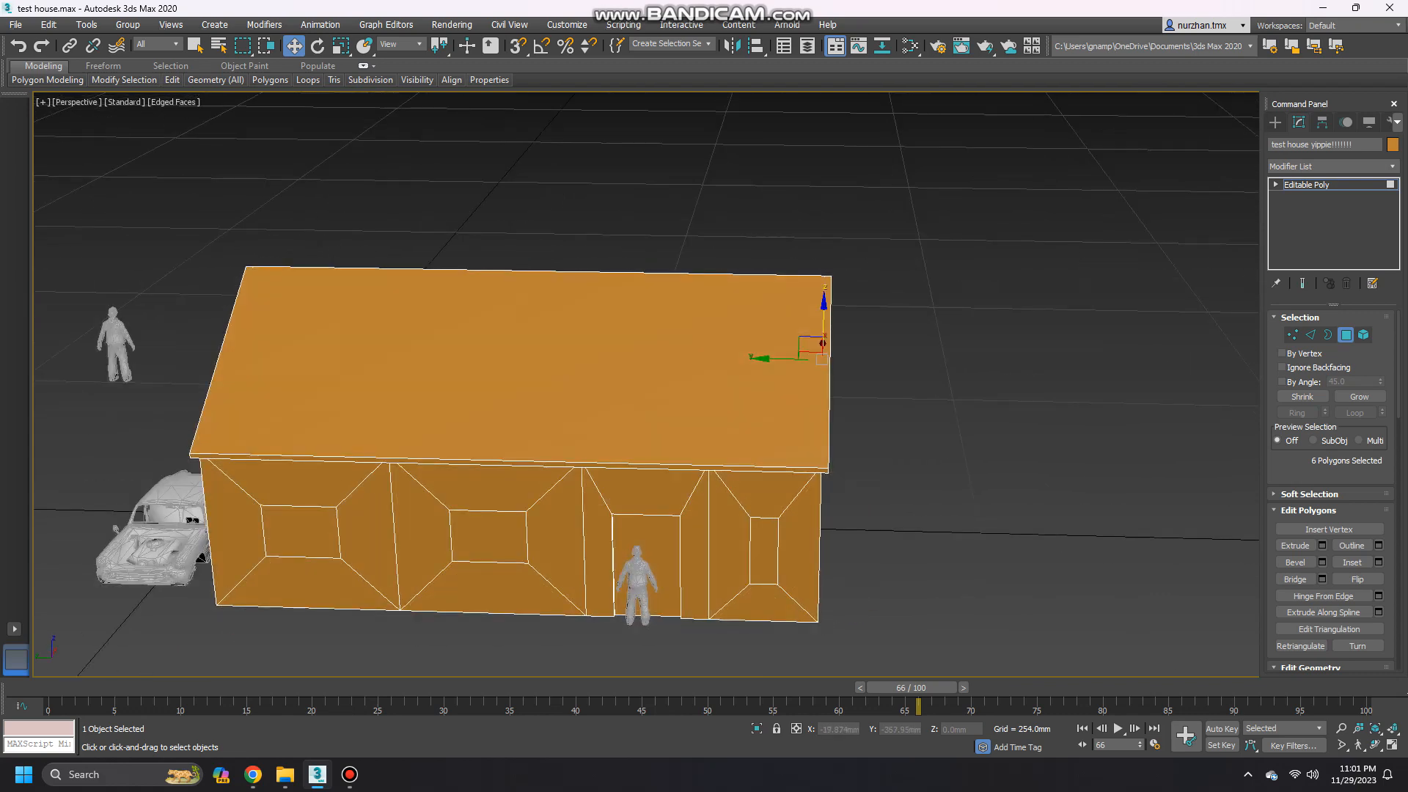
Add the narrow and middle windows of the entrance wall and three windows of the car-side gable to the selection.
{"action": "left_click", "coordinate": [764, 552], "text": "ctrl"}
{"action": "left_click", "coordinate": [489, 537], "text": "ctrl"}
{"action": "middle_click_drag", "start_coordinate": [489, 536], "coordinate": [615, 458], "text": "alt"}
{"action": "left_click", "coordinate": [603, 444], "text": "ctrl"}
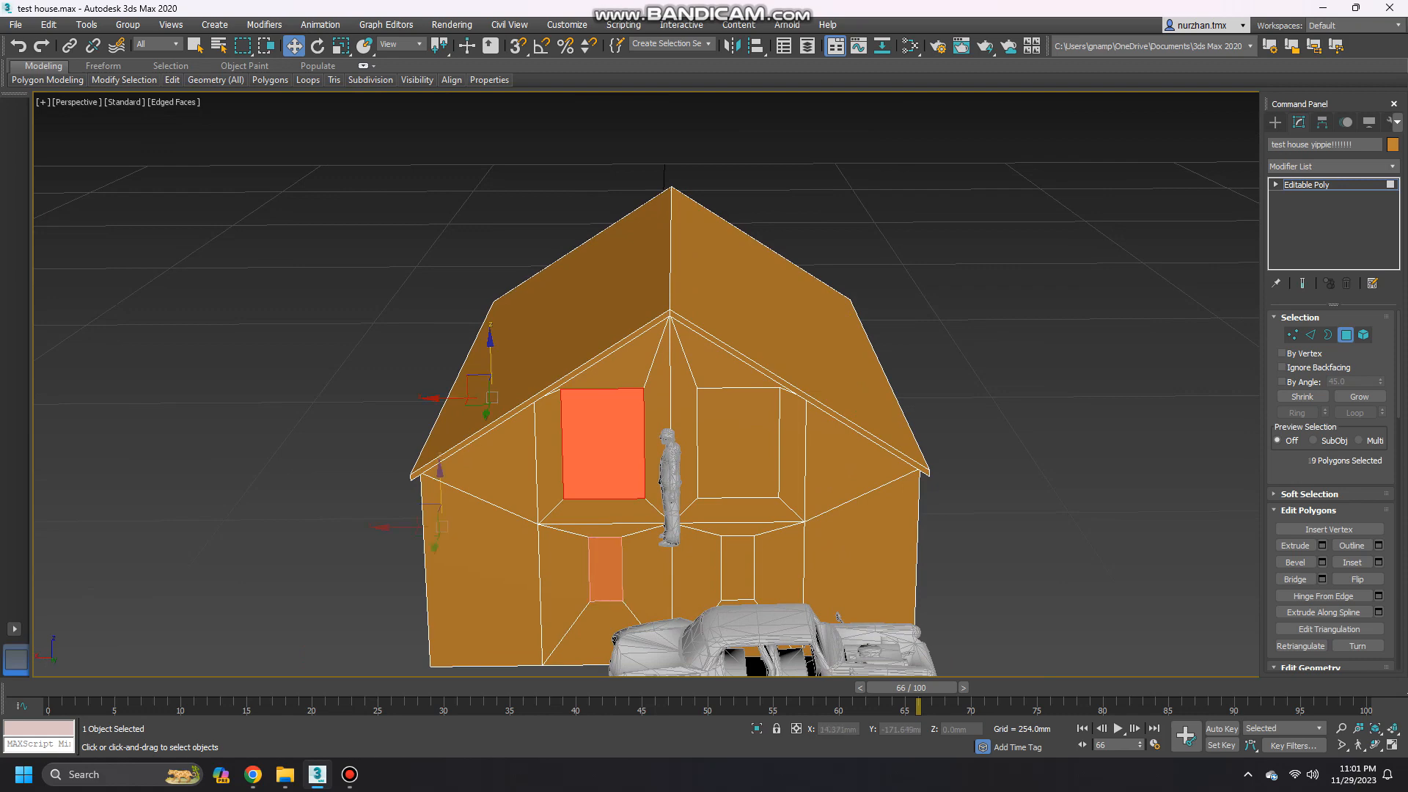
{"action": "left_click", "coordinate": [605, 568], "text": "ctrl"}
{"action": "left_click", "coordinate": [738, 569], "text": "ctrl"}
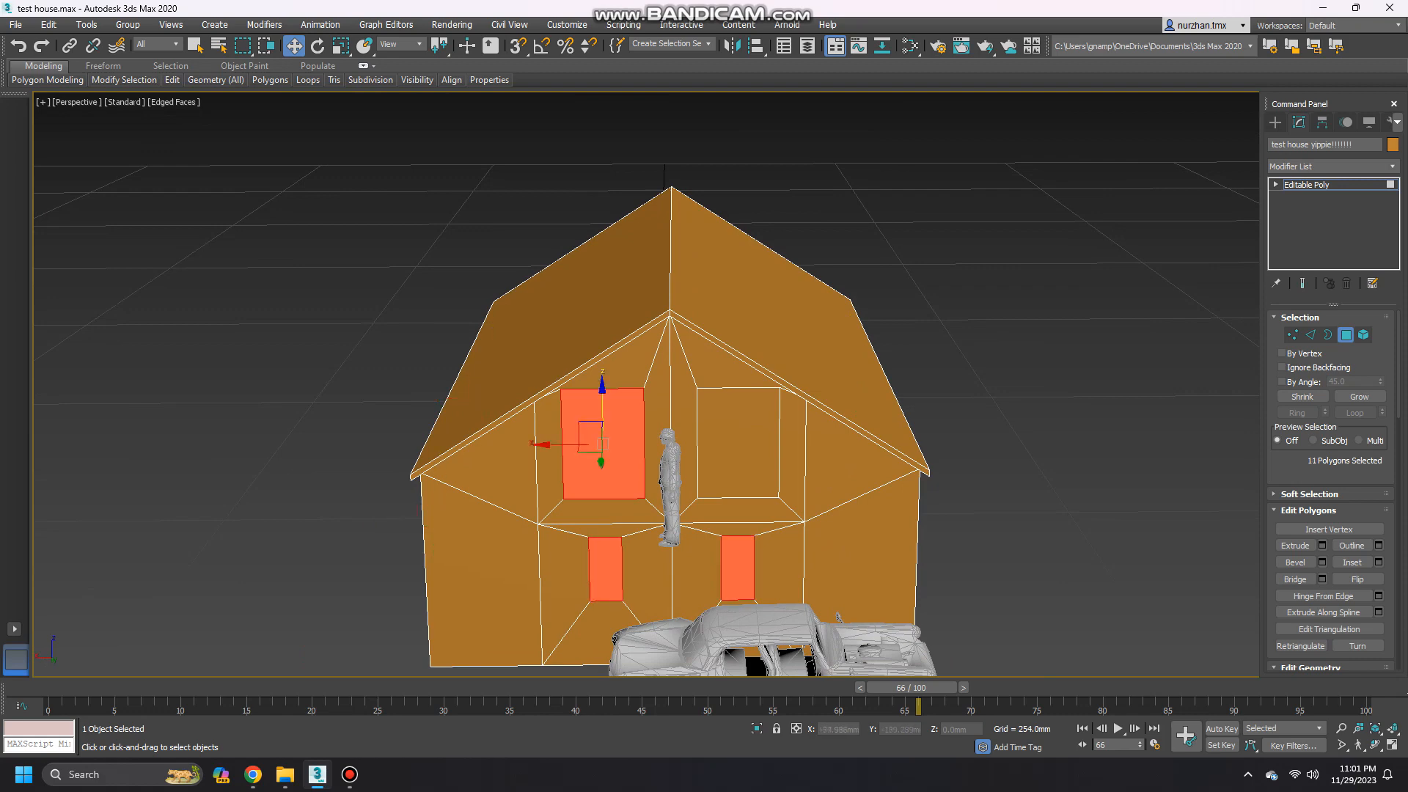
Extrude the selected window panels by -1.0 mm to recess them into the walls, then clear the selection.
{"action": "middle_click_drag", "start_coordinate": [738, 568], "coordinate": [707, 439]}
{"action": "scroll", "coordinate": [499, 480], "scroll_direction": "up", "scroll_amount": 2}
{"action": "middle_click_drag", "start_coordinate": [707, 438], "coordinate": [726, 469], "text": "alt"}
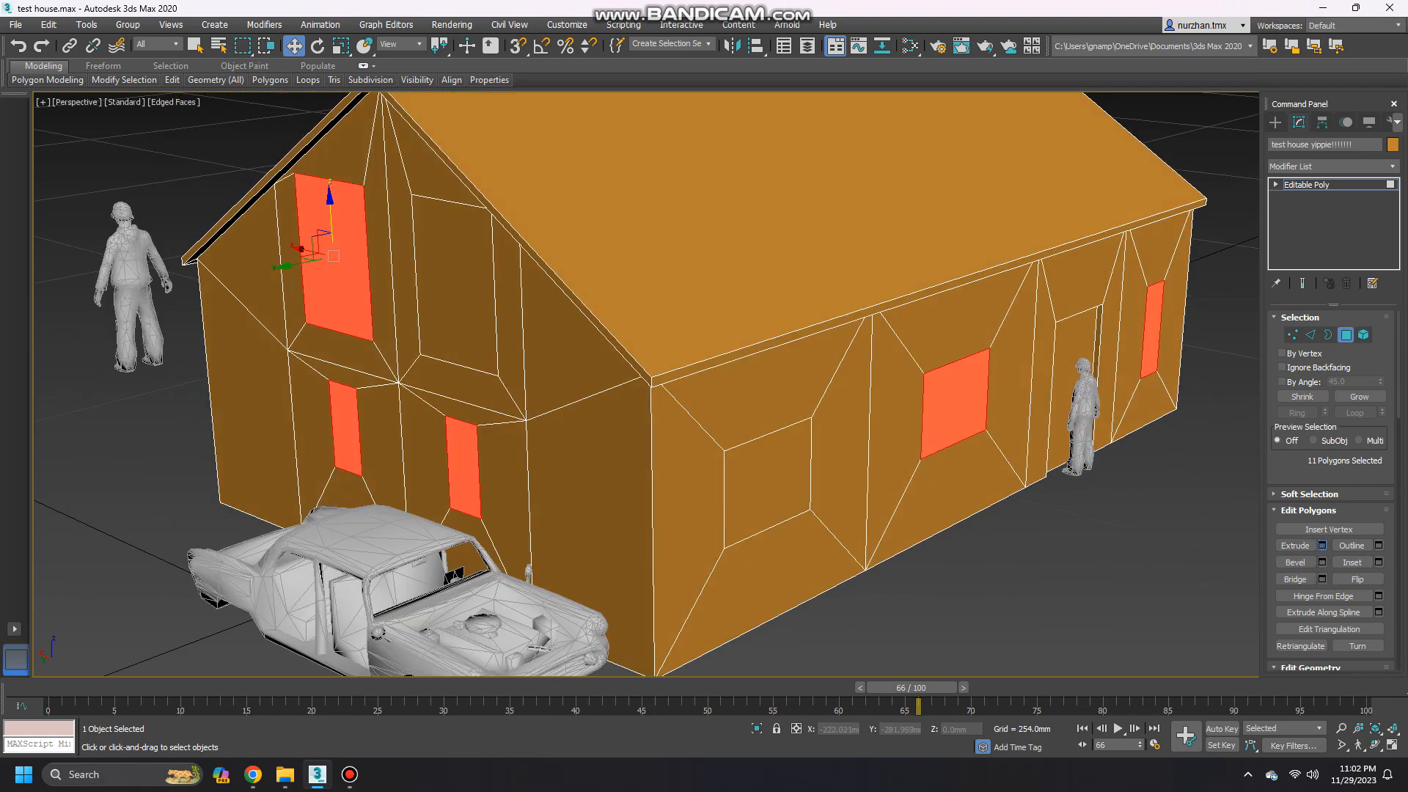
{"action": "left_click", "coordinate": [1323, 546]}
{"action": "scroll", "coordinate": [1056, 403], "scroll_direction": "up", "scroll_amount": 7}
{"action": "middle_click_drag", "start_coordinate": [928, 411], "coordinate": [917, 461], "text": "alt"}
{"action": "scroll", "coordinate": [917, 440], "scroll_direction": "up", "scroll_amount": 3}
{"action": "scroll", "coordinate": [917, 440], "scroll_direction": "down", "scroll_amount": 2}
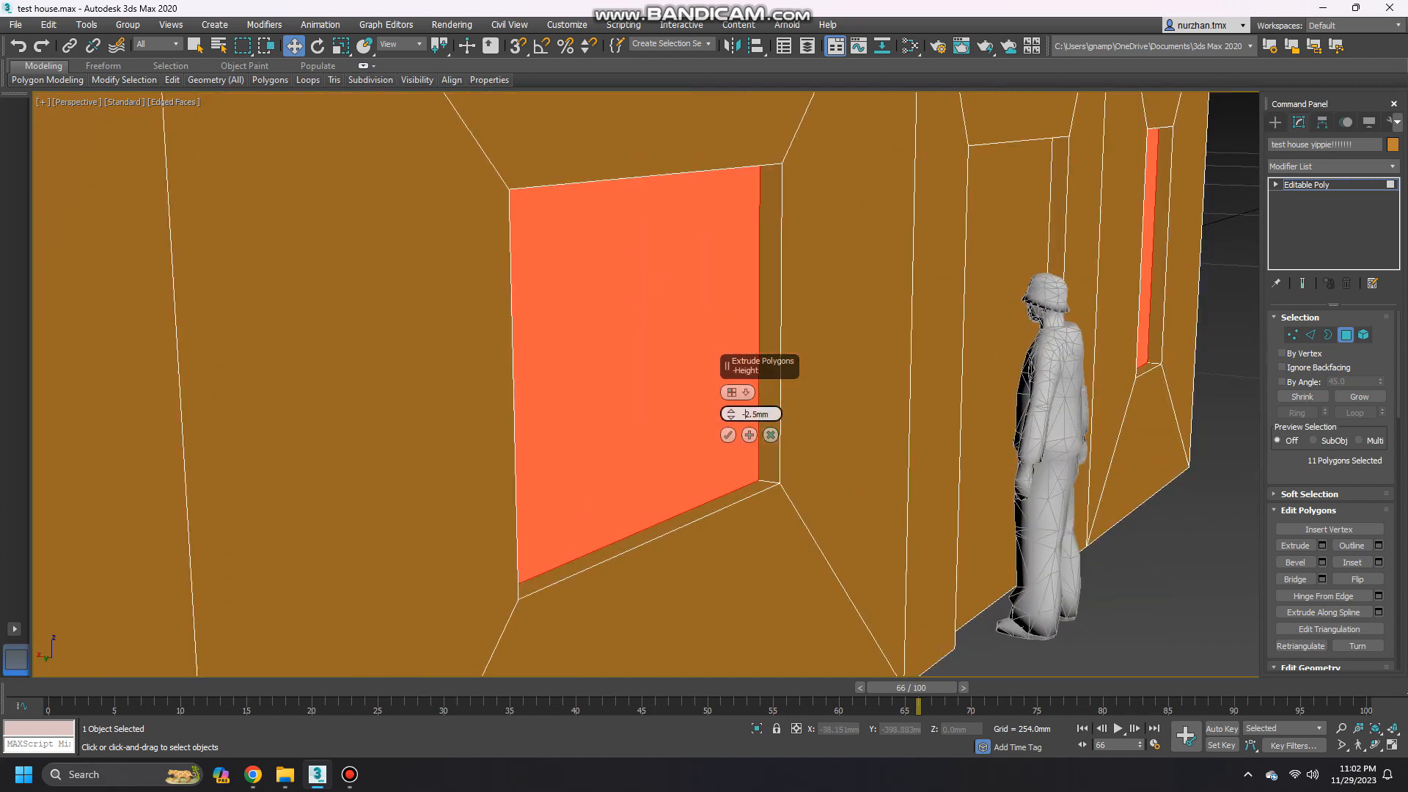
{"action": "type", "text": "1"}
{"action": "key", "text": "Return"}
{"action": "middle_click_drag", "start_coordinate": [704, 433], "coordinate": [749, 524], "text": "alt"}
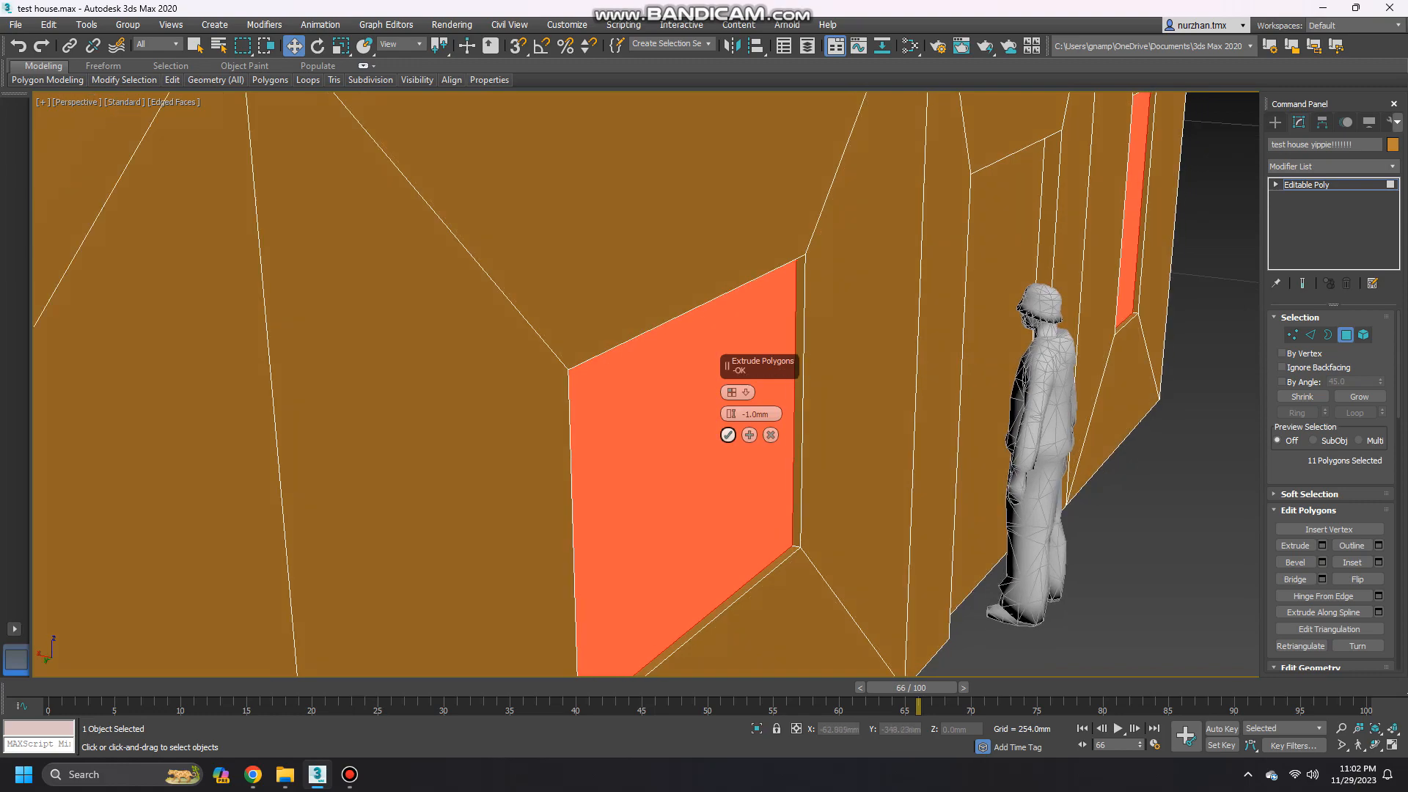
{"action": "left_click", "coordinate": [728, 435]}
{"action": "scroll", "coordinate": [728, 435], "scroll_direction": "down", "scroll_amount": 10}
{"action": "key", "text": "ctrl+d"}
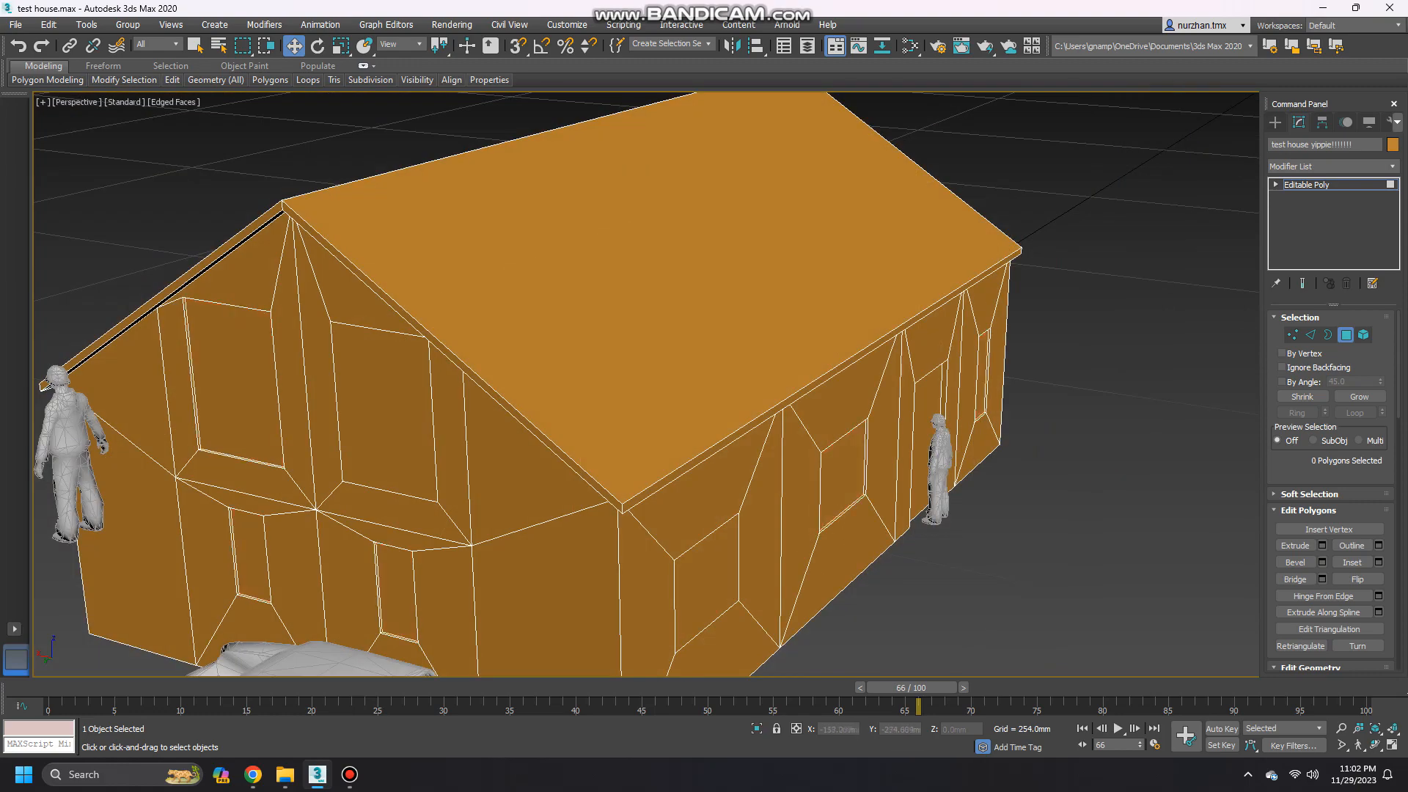
{"action": "middle_click_drag", "start_coordinate": [728, 435], "coordinate": [758, 416]}
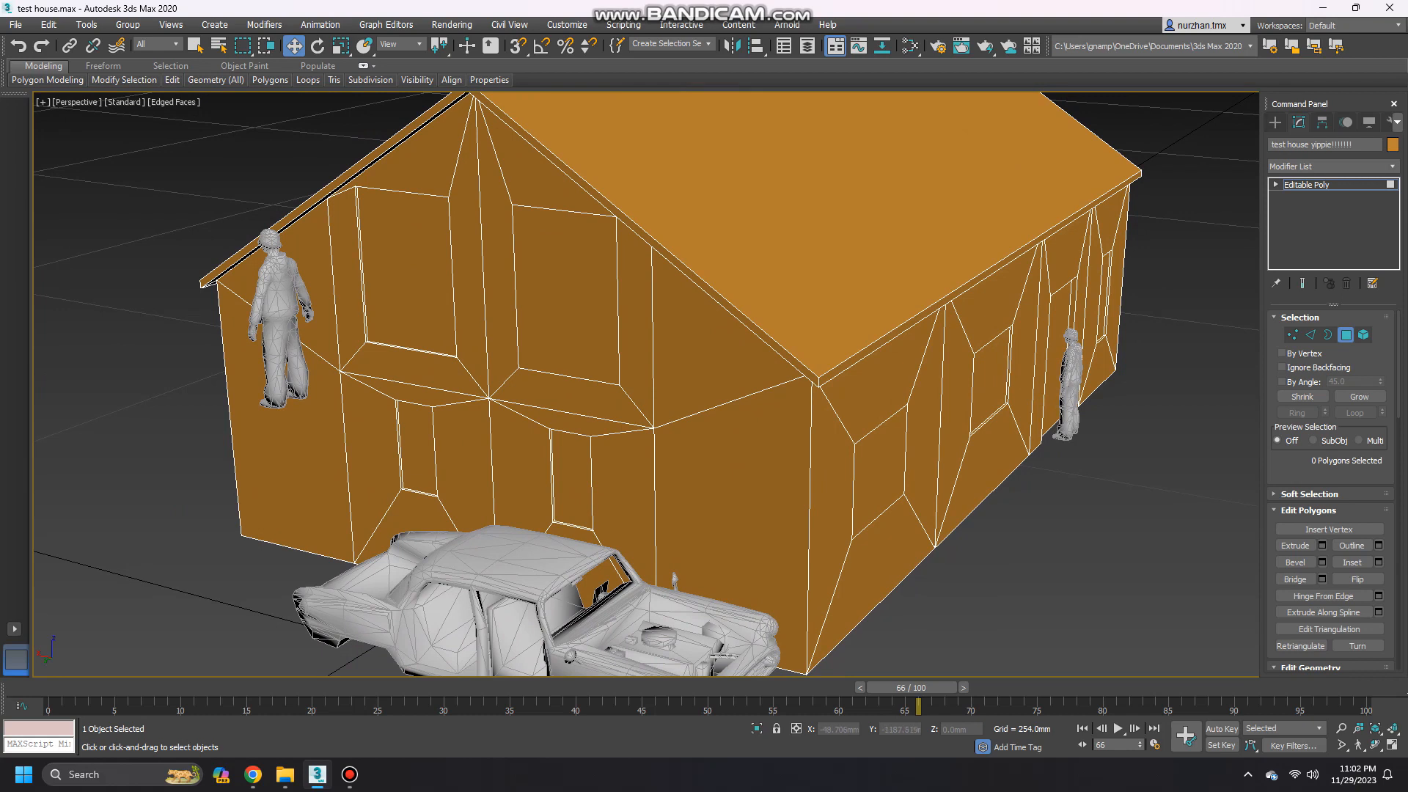
Move the human figure from the door to the unrecessed window at the car end, and reselect the house.
{"action": "left_click", "coordinate": [1276, 123]}
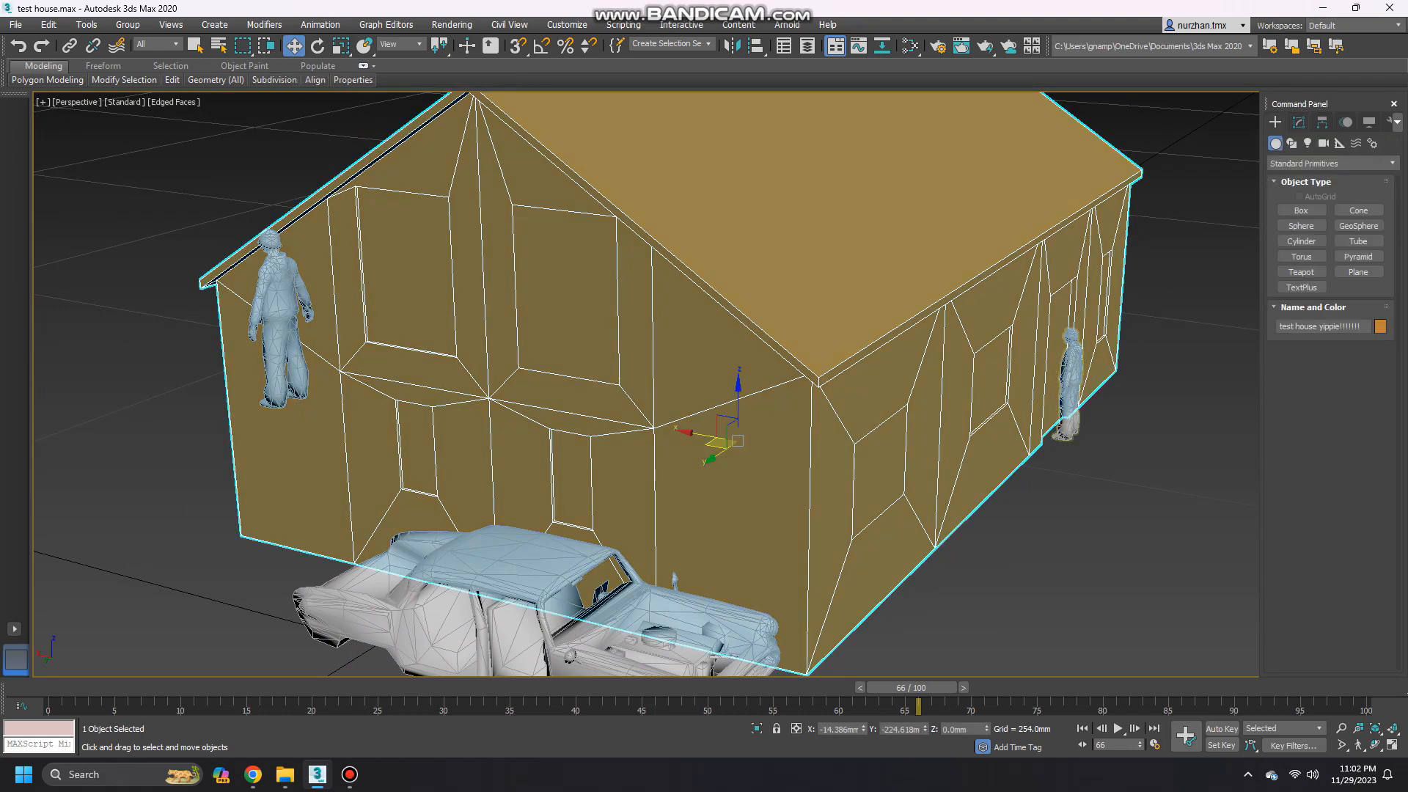
{"action": "left_click", "coordinate": [1069, 381]}
{"action": "left_click_drag", "start_coordinate": [1069, 381], "coordinate": [912, 504]}
{"action": "left_click", "coordinate": [880, 440]}
{"action": "middle_click_drag", "start_coordinate": [734, 410], "coordinate": [675, 411], "text": "alt"}
{"action": "scroll", "coordinate": [704, 451], "scroll_direction": "up", "scroll_amount": 4}
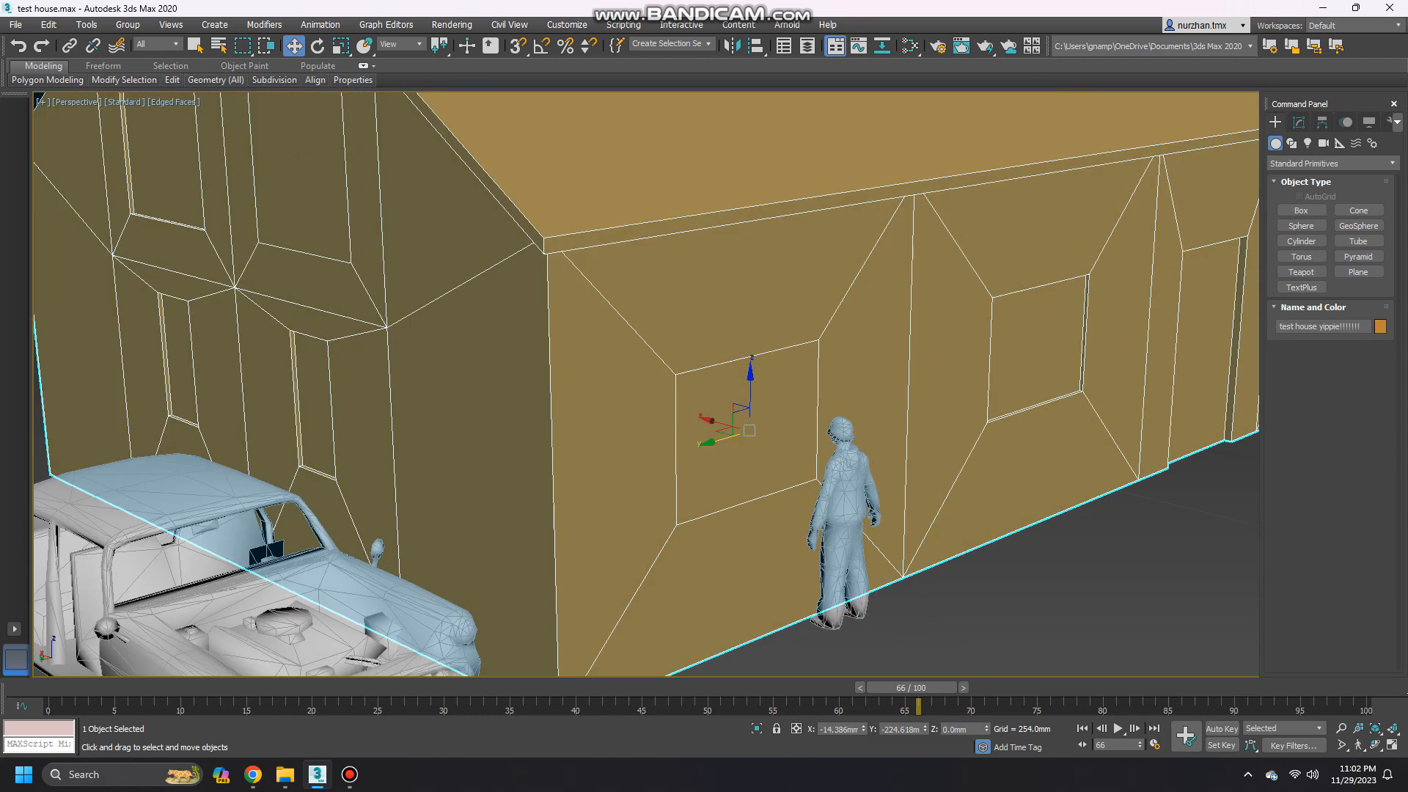
{"action": "scroll", "coordinate": [748, 485], "scroll_direction": "up", "scroll_amount": 3}
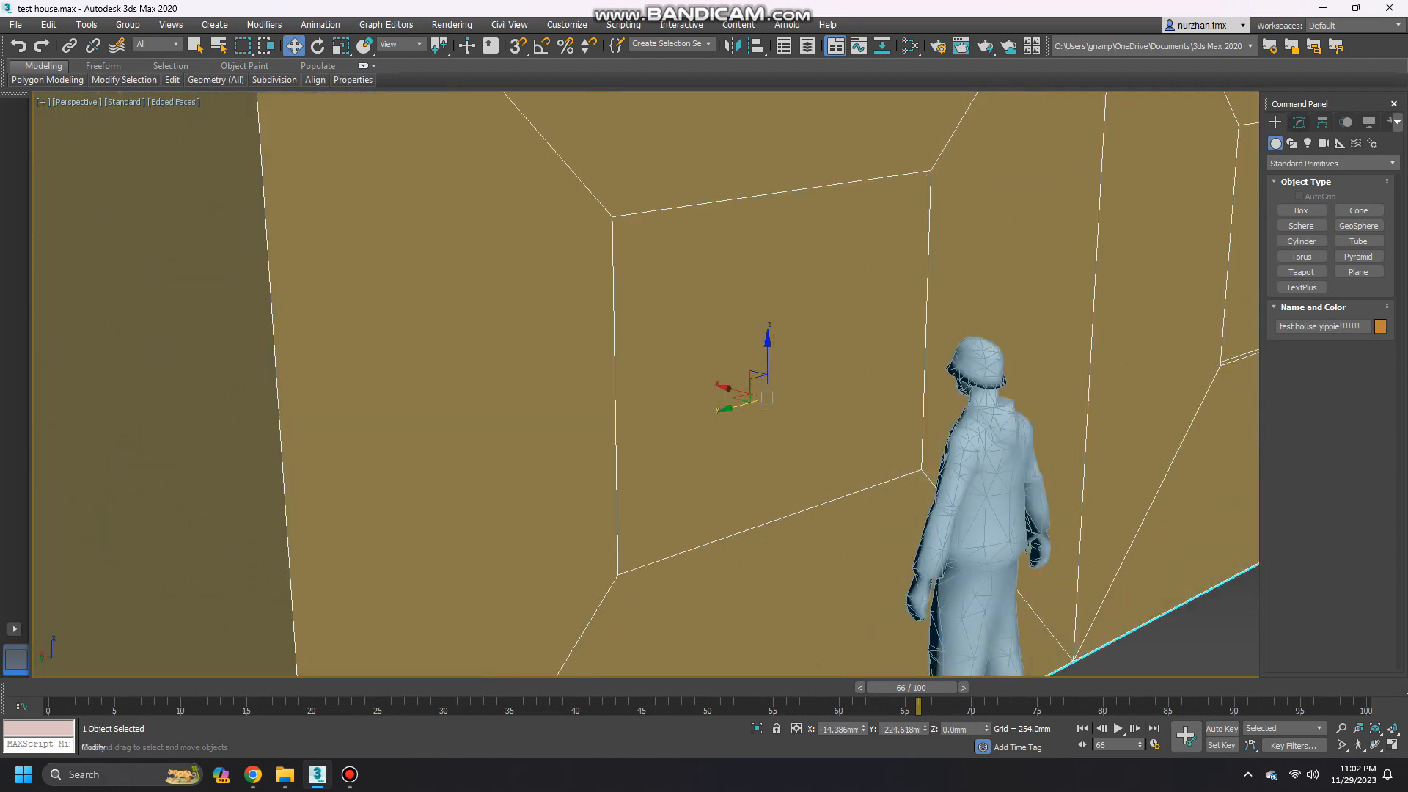
Connect the window's two vertical edges with a horizontal edge and lower it to Z 34.143 mm, just above the bottom edge.
{"action": "left_click", "coordinate": [1299, 122]}
{"action": "left_click", "coordinate": [1311, 335]}
{"action": "left_click", "coordinate": [925, 382]}
{"action": "left_click", "coordinate": [616, 396], "text": "ctrl"}
{"action": "middle_click_drag", "start_coordinate": [616, 396], "coordinate": [619, 363], "text": "alt"}
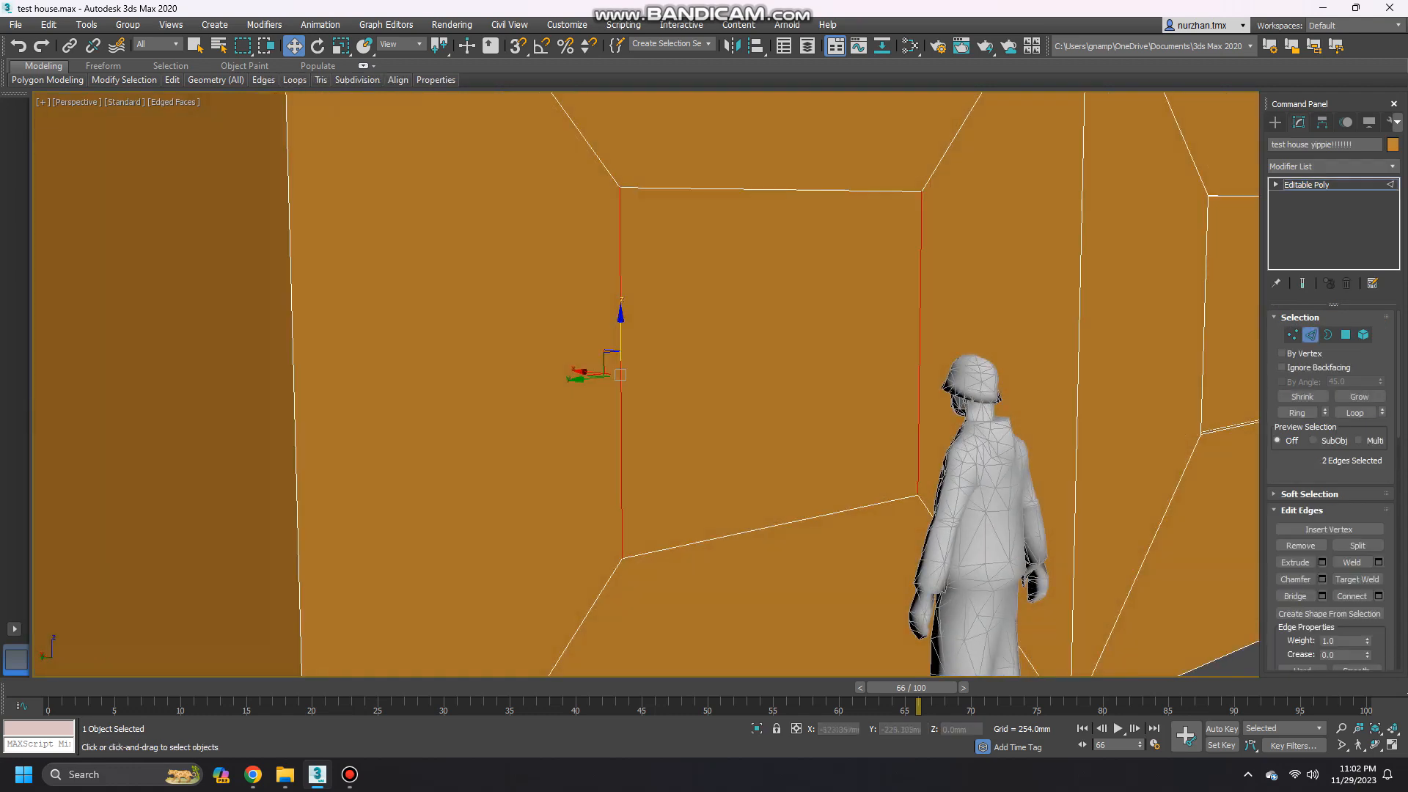
{"action": "left_click", "coordinate": [1379, 596]}
{"action": "left_click", "coordinate": [729, 456]}
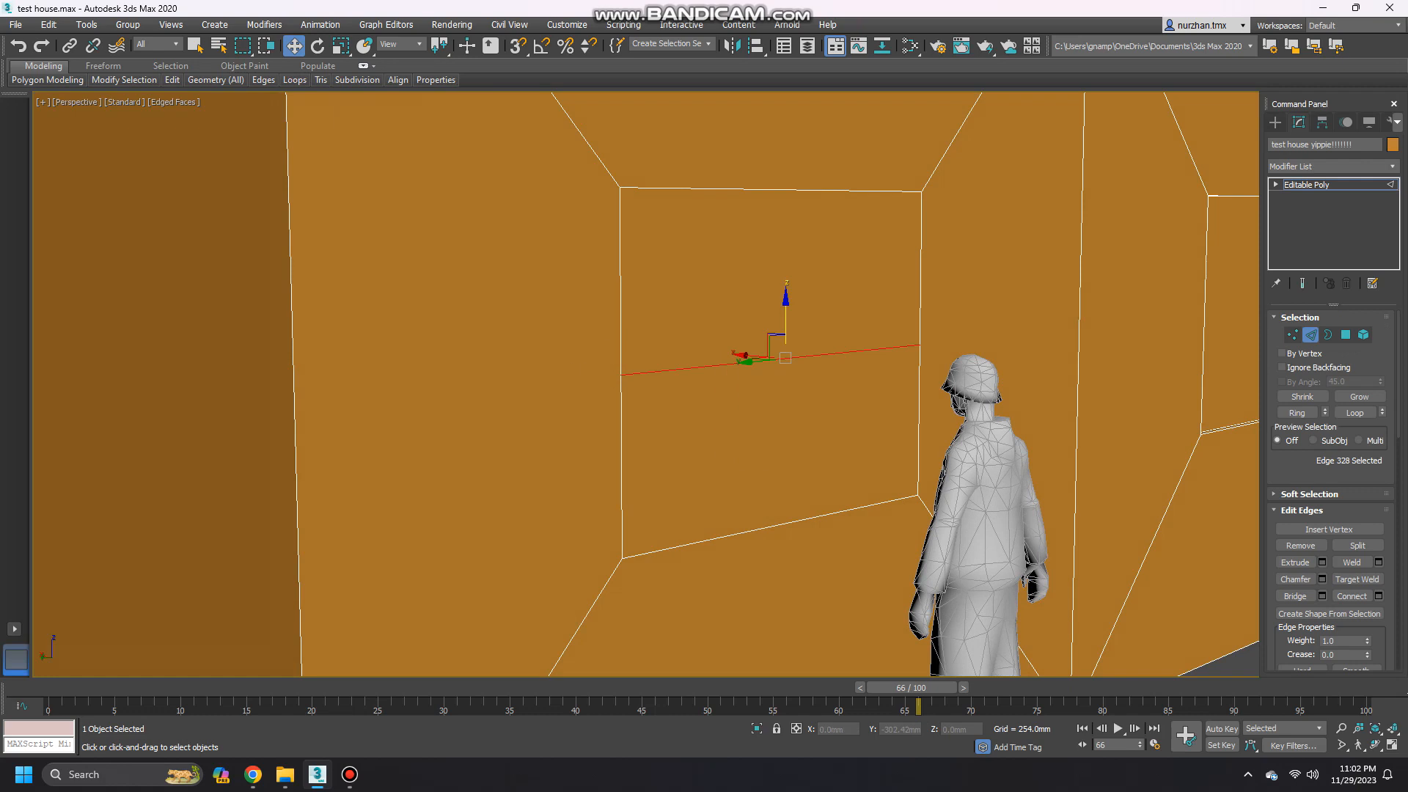
{"action": "left_click_drag", "start_coordinate": [786, 312], "coordinate": [786, 344]}
{"action": "scroll", "coordinate": [895, 587], "scroll_direction": "up", "scroll_amount": 5}
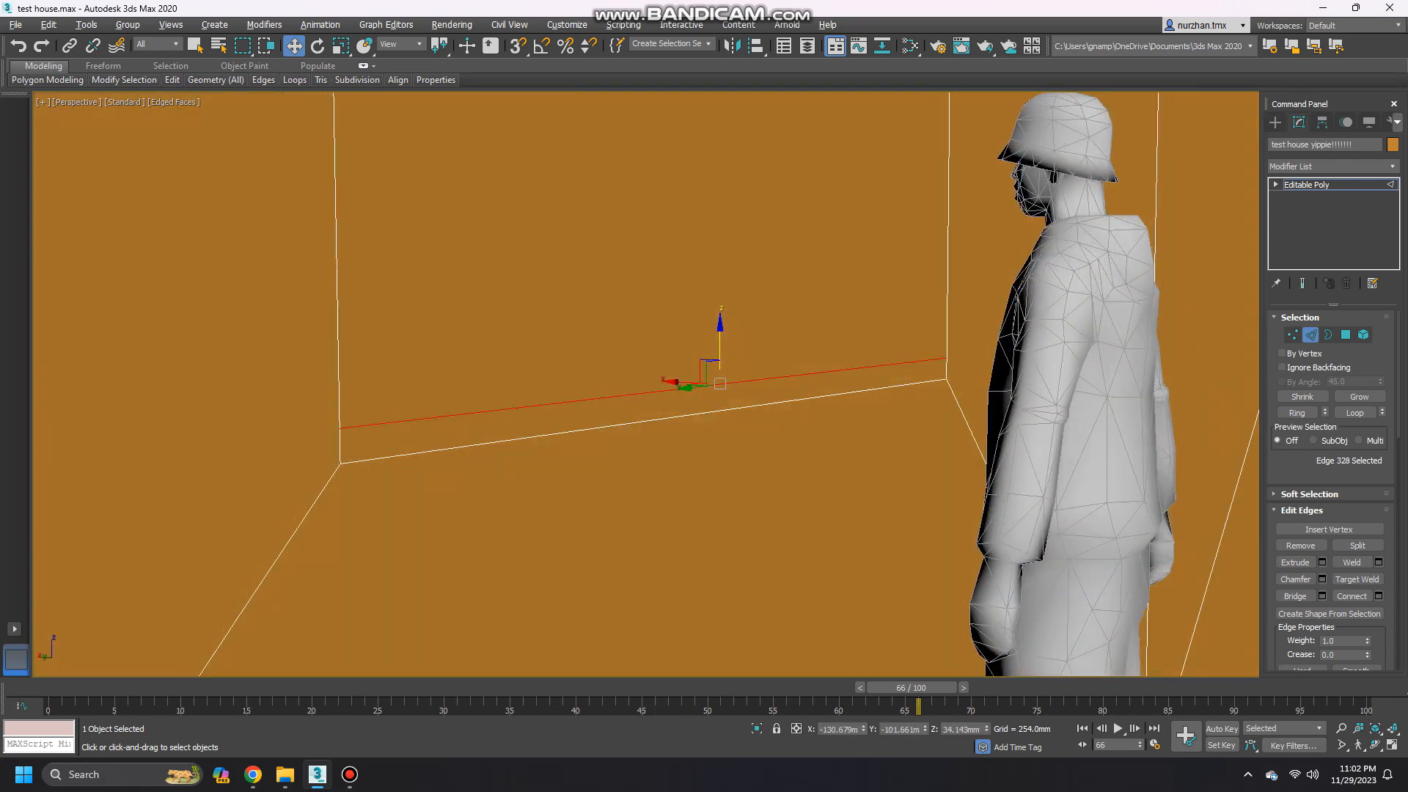
Extrude the thin strip along the window's bottom outward by 2 mm to form a sill.
{"action": "left_click", "coordinate": [1346, 335]}
{"action": "left_click", "coordinate": [807, 387]}
{"action": "middle_click_drag", "start_coordinate": [807, 387], "coordinate": [836, 436], "text": "alt"}
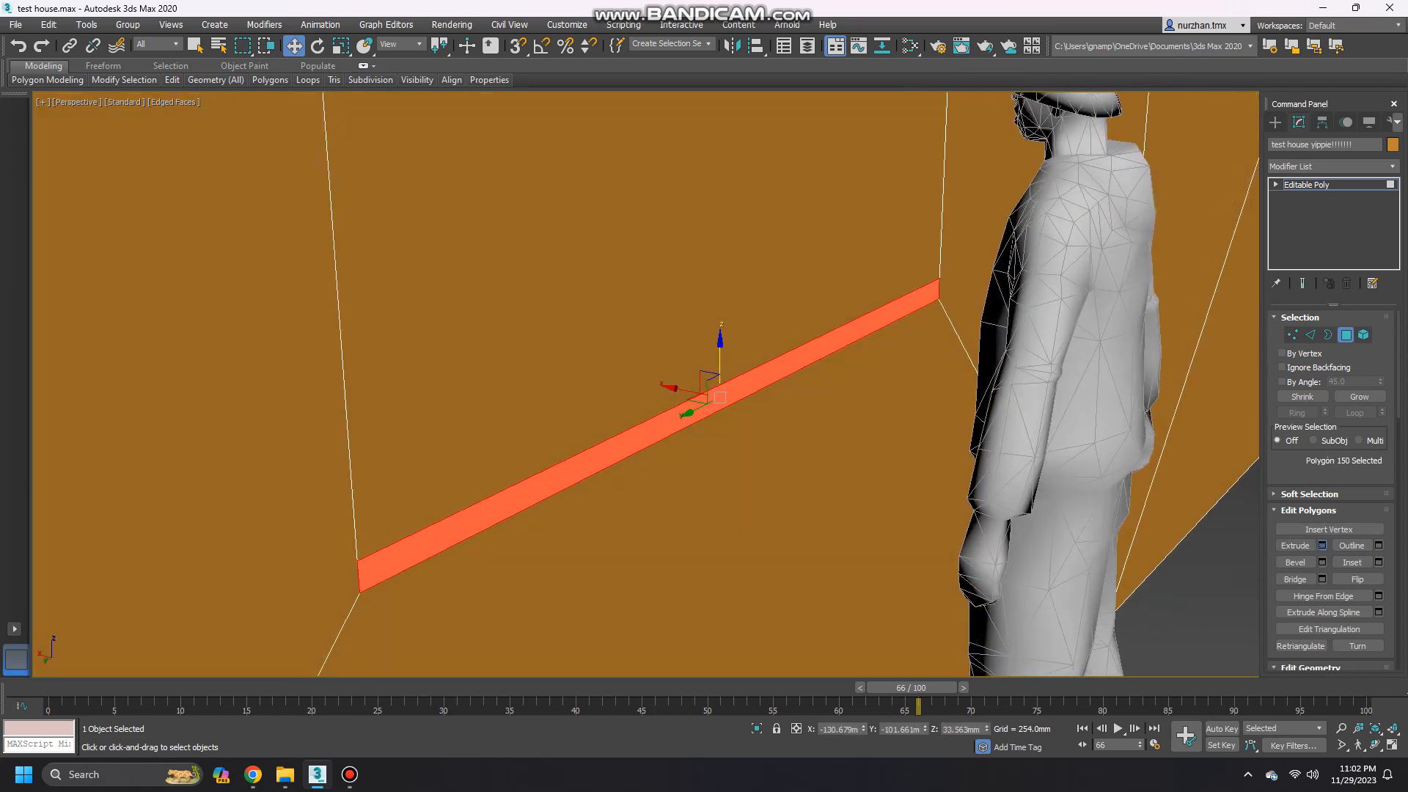
{"action": "left_click", "coordinate": [1322, 545]}
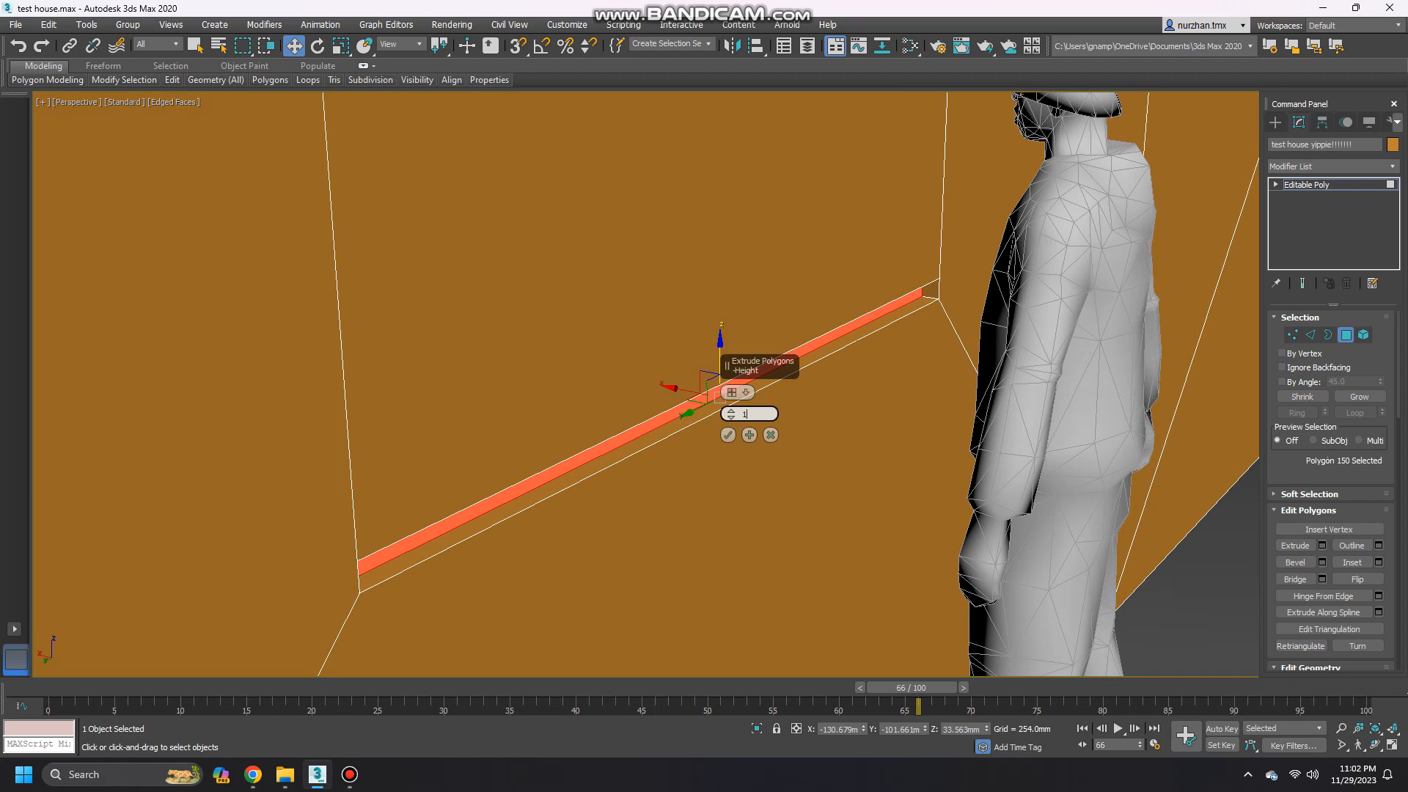
{"action": "key", "text": "Return"}
{"action": "middle_click_drag", "start_coordinate": [1042, 404], "coordinate": [1144, 429], "text": "alt"}
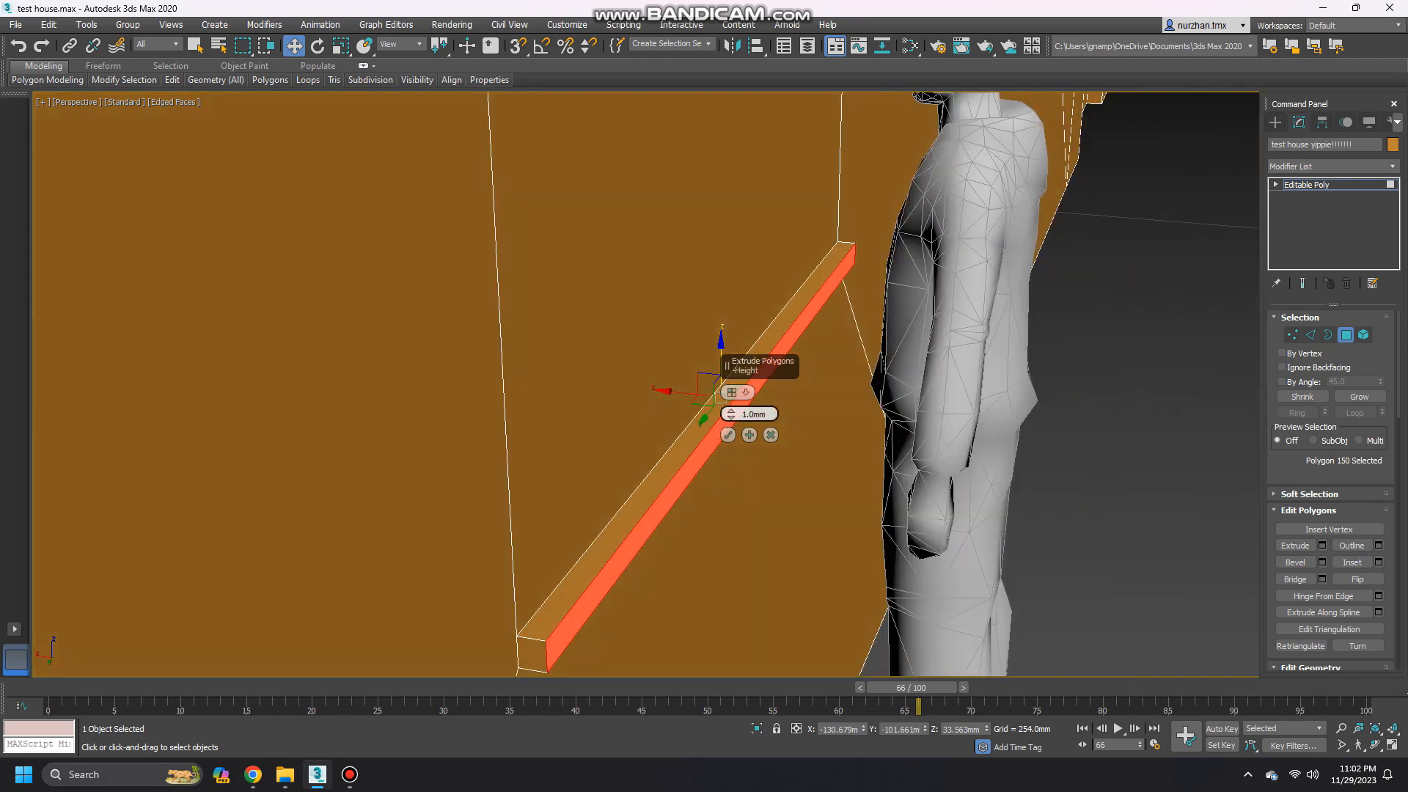
{"action": "type", "text": "5"}
{"action": "key", "text": "Return"}
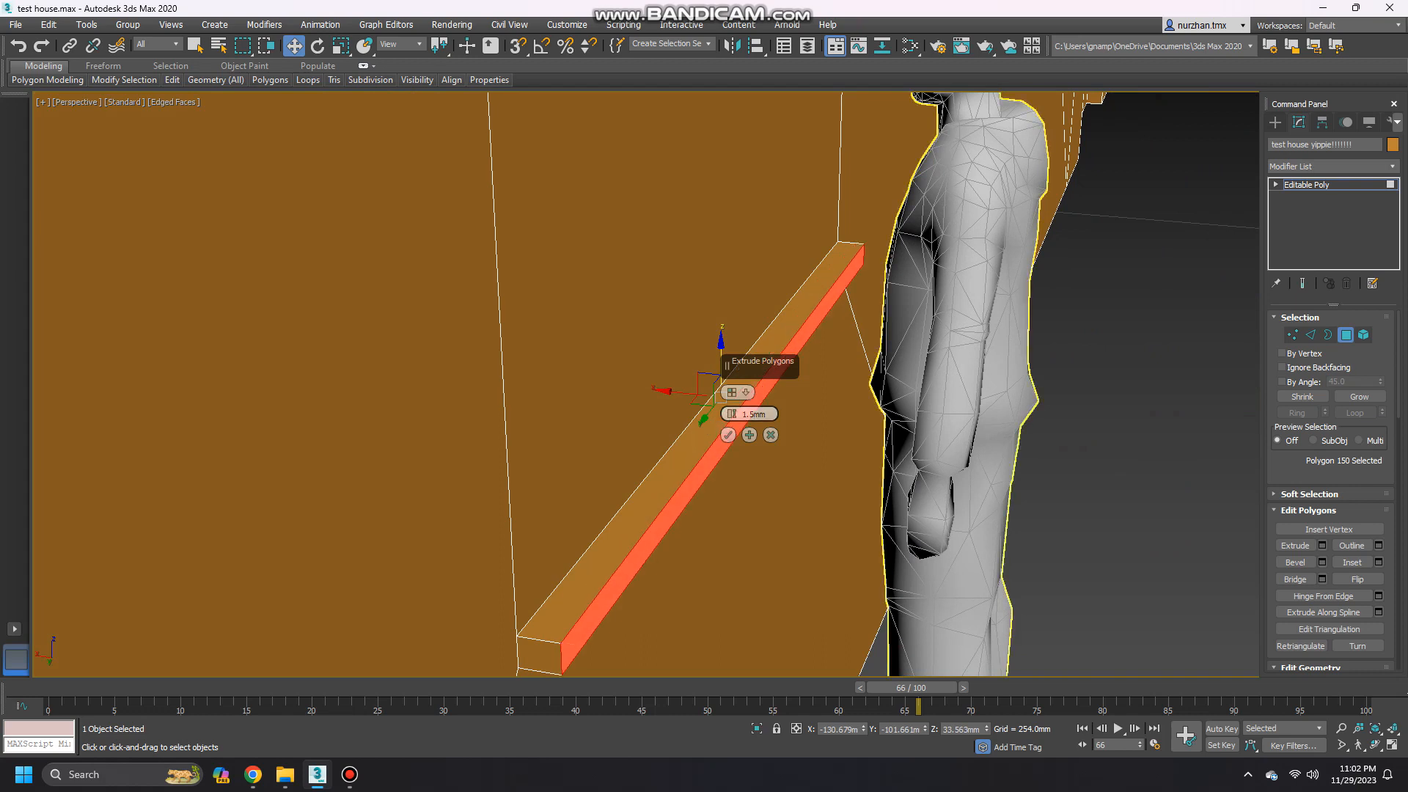
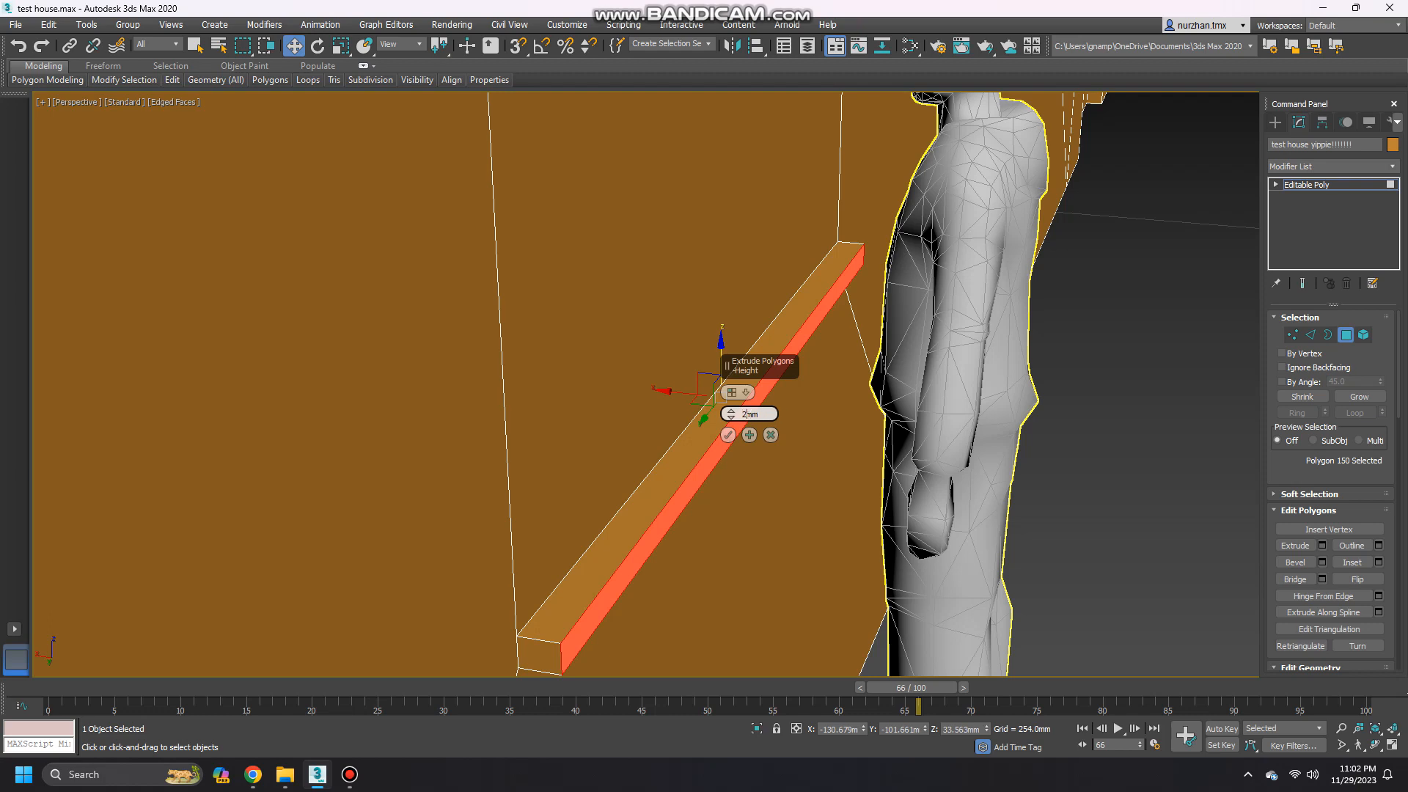
{"action": "type", "text": "2"}
{"action": "key", "text": "Return"}
{"action": "left_click", "coordinate": [727, 435]}
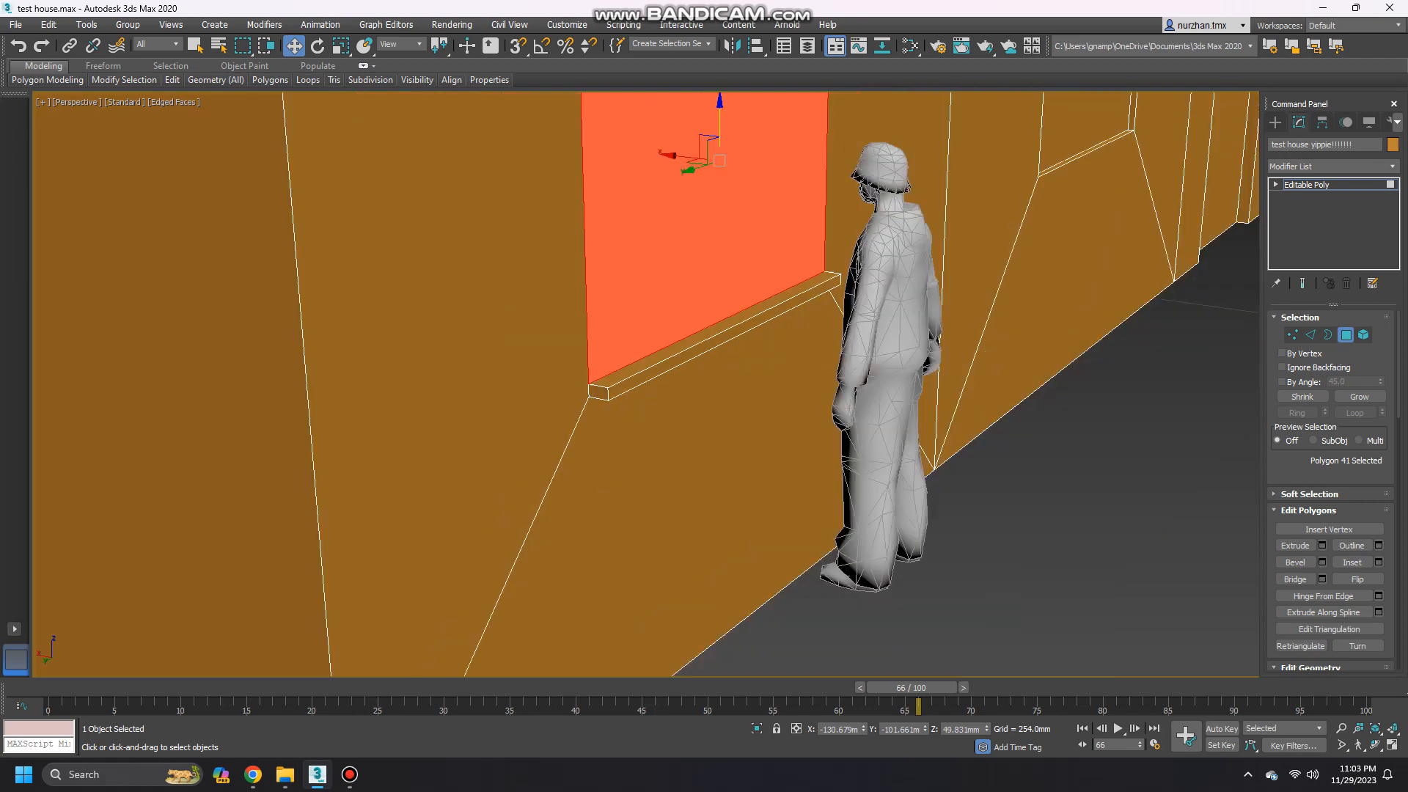
Extrude the window panel above the sill inward to recess it into the wall.
{"action": "middle_click_drag", "start_coordinate": [720, 293], "coordinate": [718, 432]}
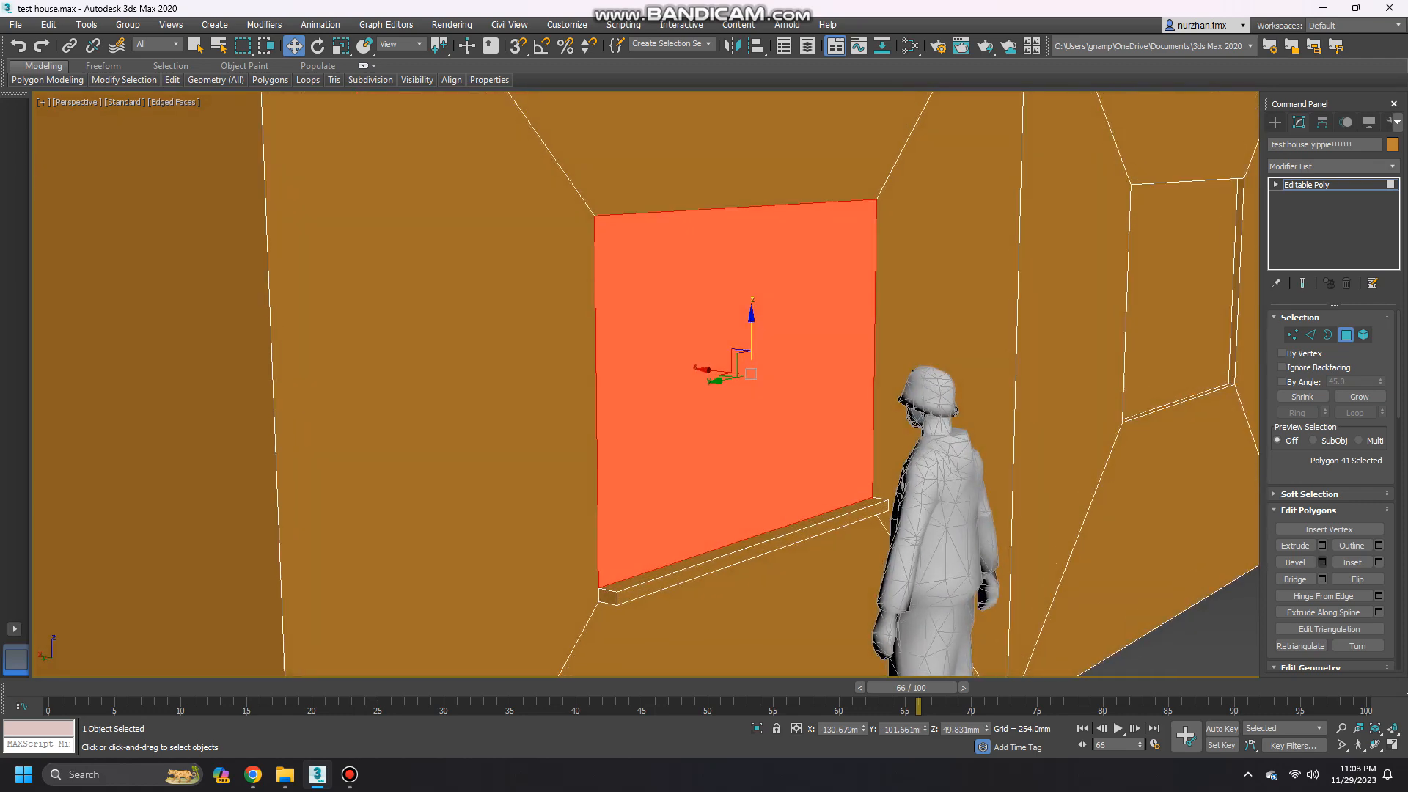
{"action": "left_click", "coordinate": [1323, 546]}
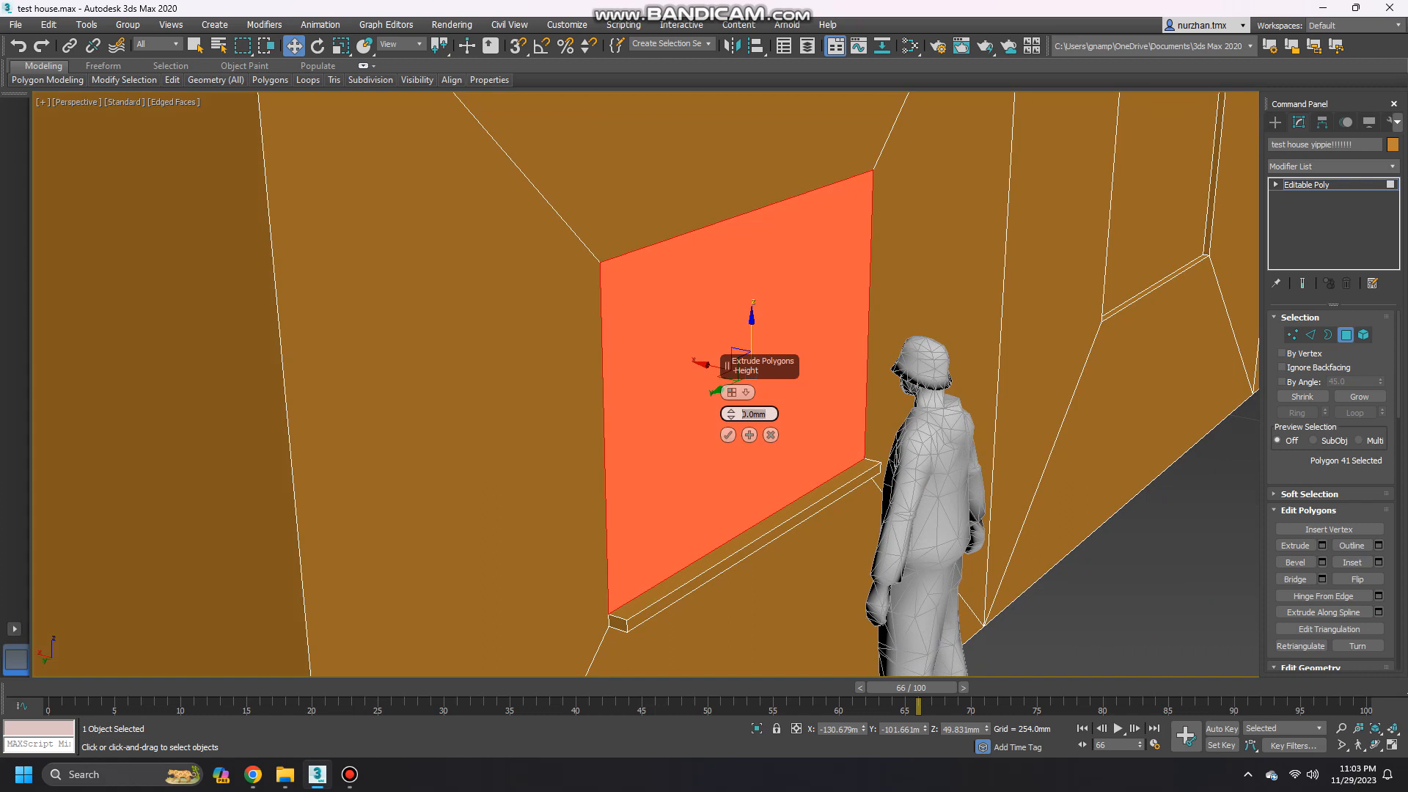
{"action": "key", "text": "Return"}
{"action": "middle_click_drag", "start_coordinate": [964, 506], "coordinate": [936, 508], "text": "alt"}
{"action": "scroll", "coordinate": [937, 508], "scroll_direction": "up", "scroll_amount": 3}
{"action": "left_click", "coordinate": [728, 435]}
{"action": "scroll", "coordinate": [728, 435], "scroll_direction": "up", "scroll_amount": 2}
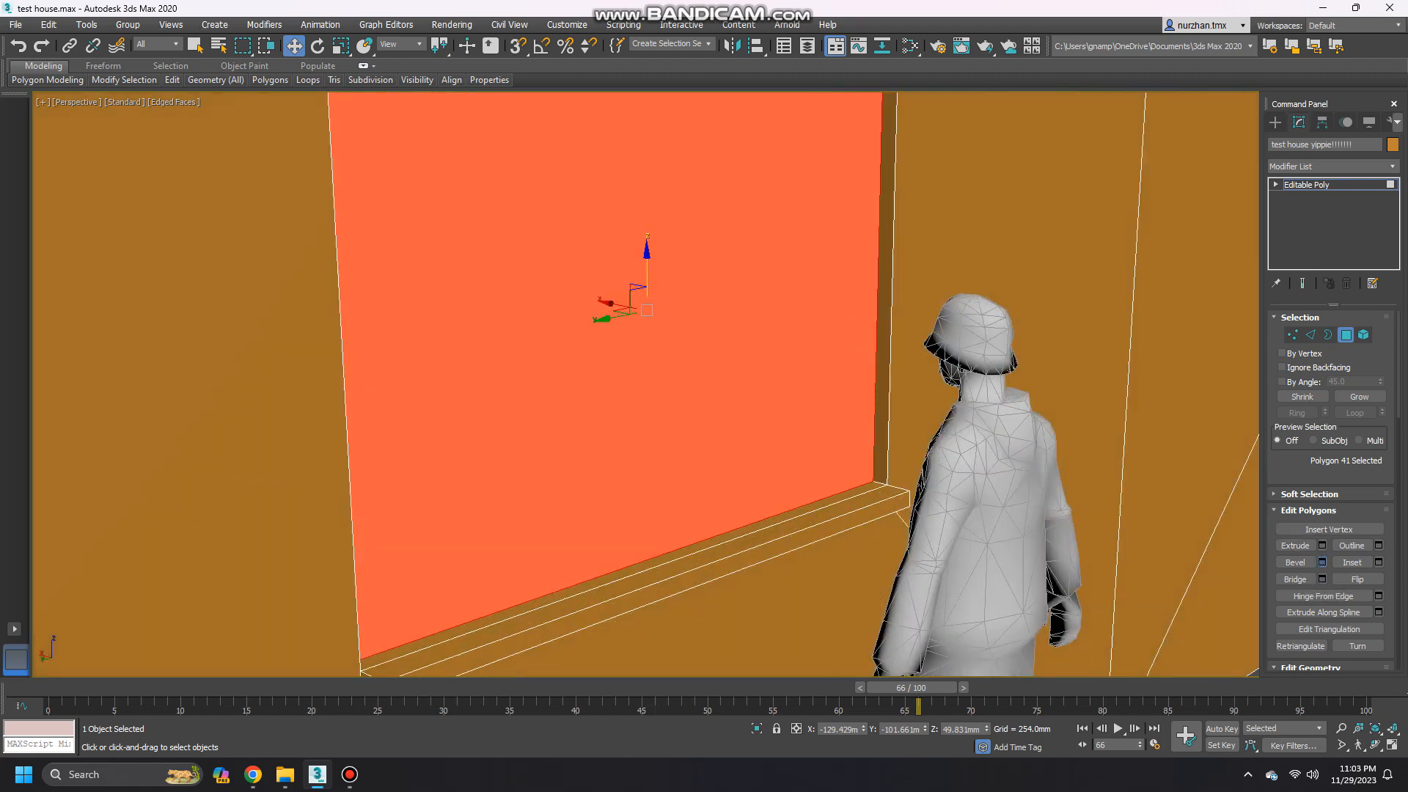
Bevel the recessed window panel above the sill with 0 mm height and a -1.002 mm outline to form a frame.
{"action": "left_click", "coordinate": [1322, 563]}
{"action": "left_click_drag", "start_coordinate": [732, 436], "coordinate": [731, 411]}
{"action": "middle_click_drag", "start_coordinate": [1042, 506], "coordinate": [965, 493], "text": "alt"}
{"action": "scroll", "coordinate": [968, 506], "scroll_direction": "down", "scroll_amount": 3}
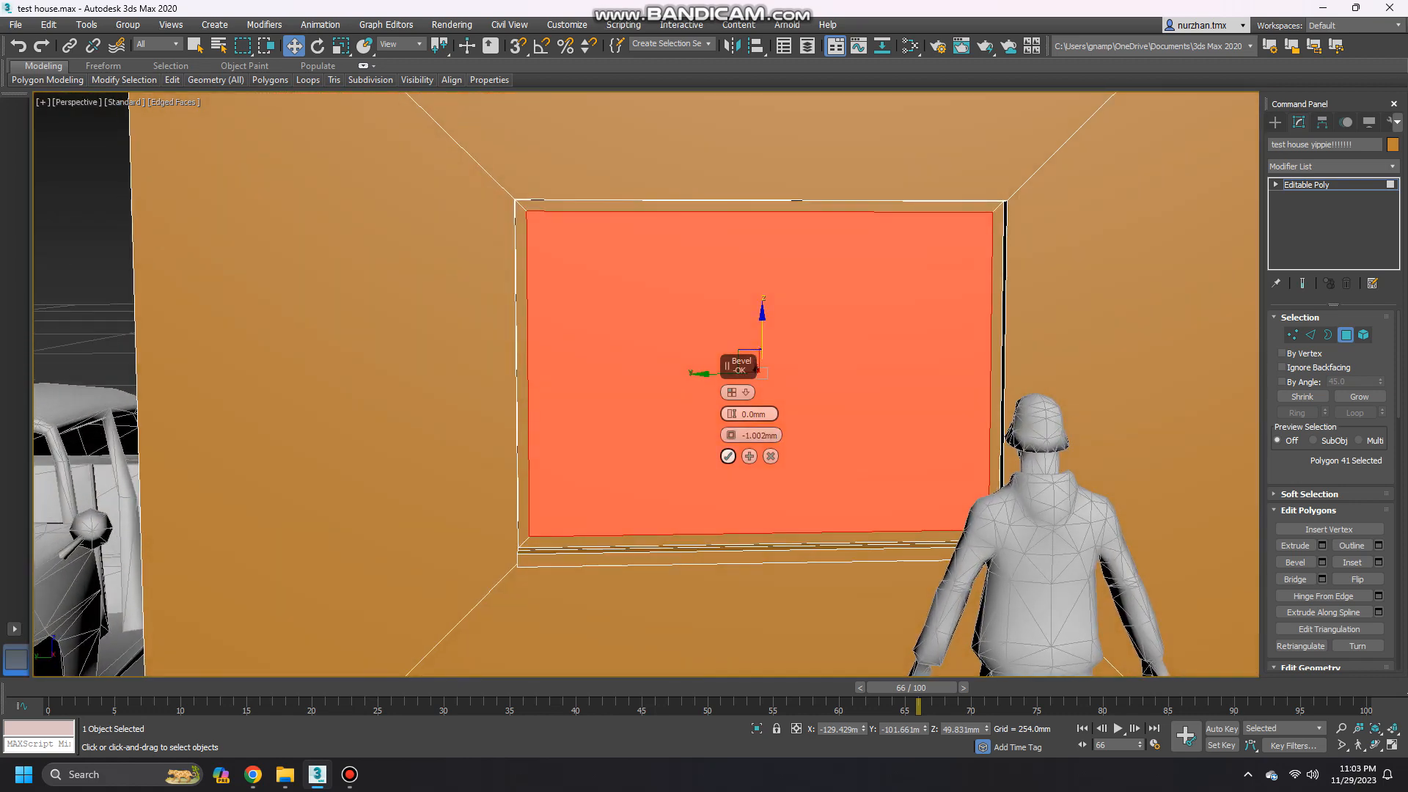
{"action": "left_click", "coordinate": [728, 456]}
{"action": "middle_click_drag", "start_coordinate": [829, 462], "coordinate": [1002, 506], "text": "alt"}
{"action": "scroll", "coordinate": [1003, 506], "scroll_direction": "up", "scroll_amount": 3}
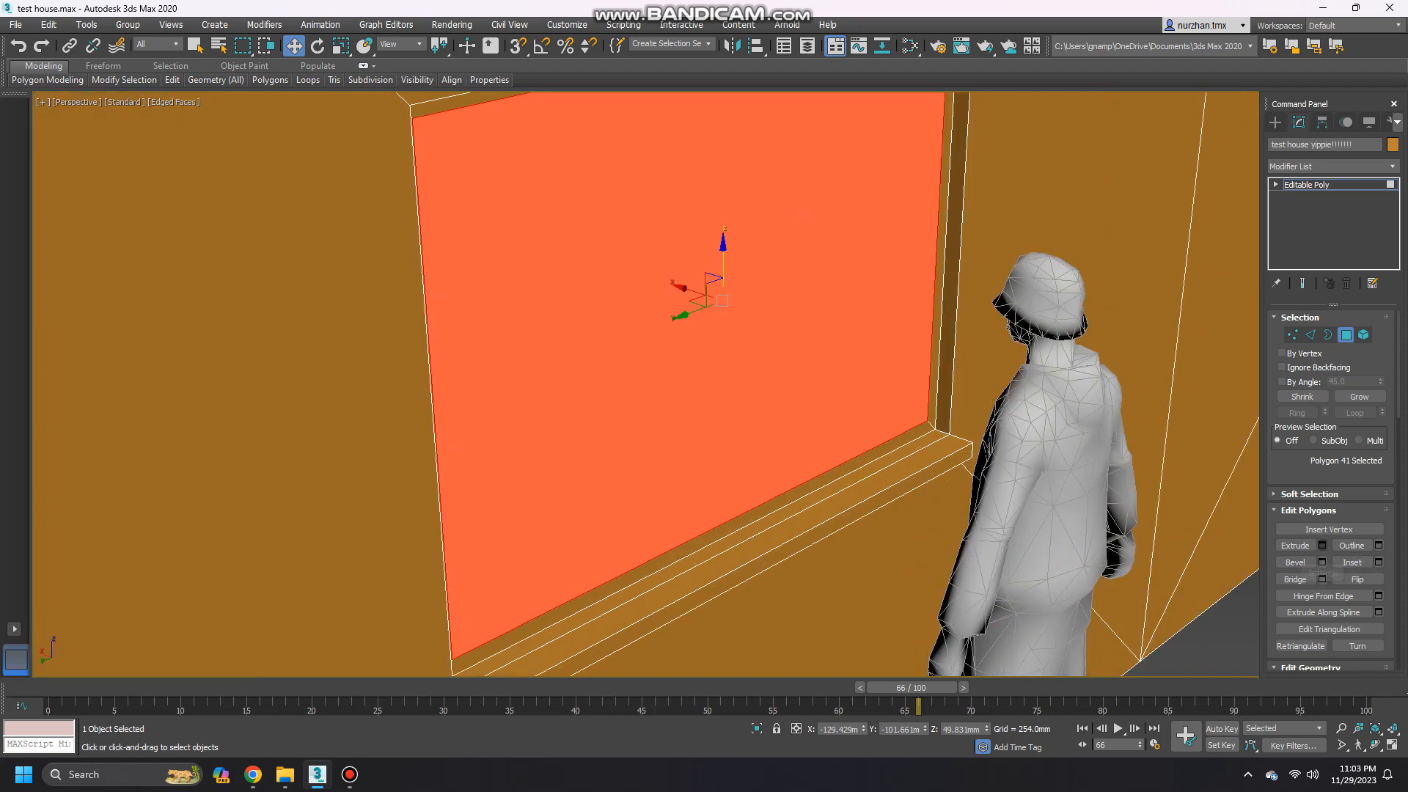
Extrude the panel inside the window frame inward by about 0.5 mm.
{"action": "left_click", "coordinate": [1323, 546]}
{"action": "middle_click_drag", "start_coordinate": [782, 473], "coordinate": [825, 474], "text": "alt"}
{"action": "scroll", "coordinate": [826, 474], "scroll_direction": "up", "scroll_amount": 3}
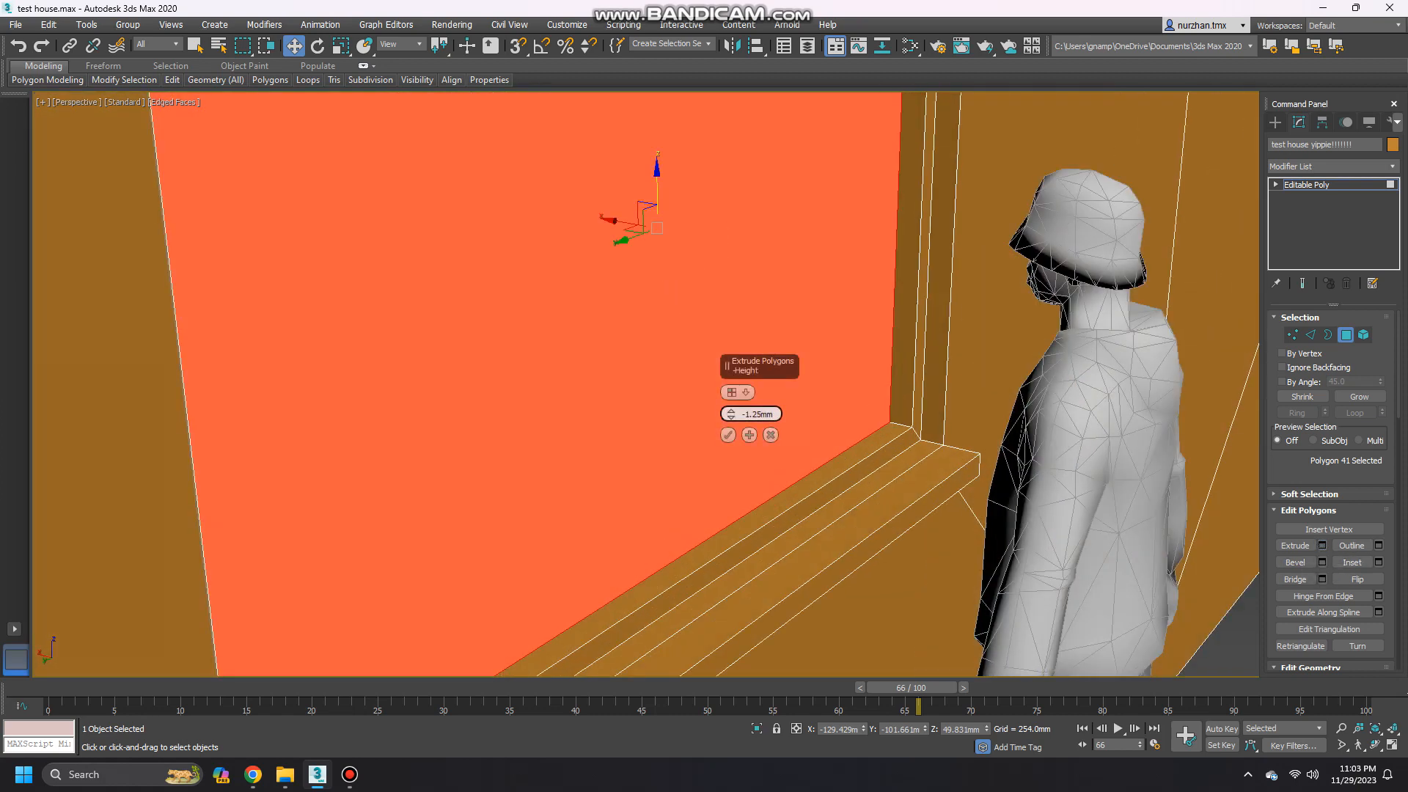
{"action": "left_click_drag", "start_coordinate": [731, 413], "coordinate": [731, 403]}
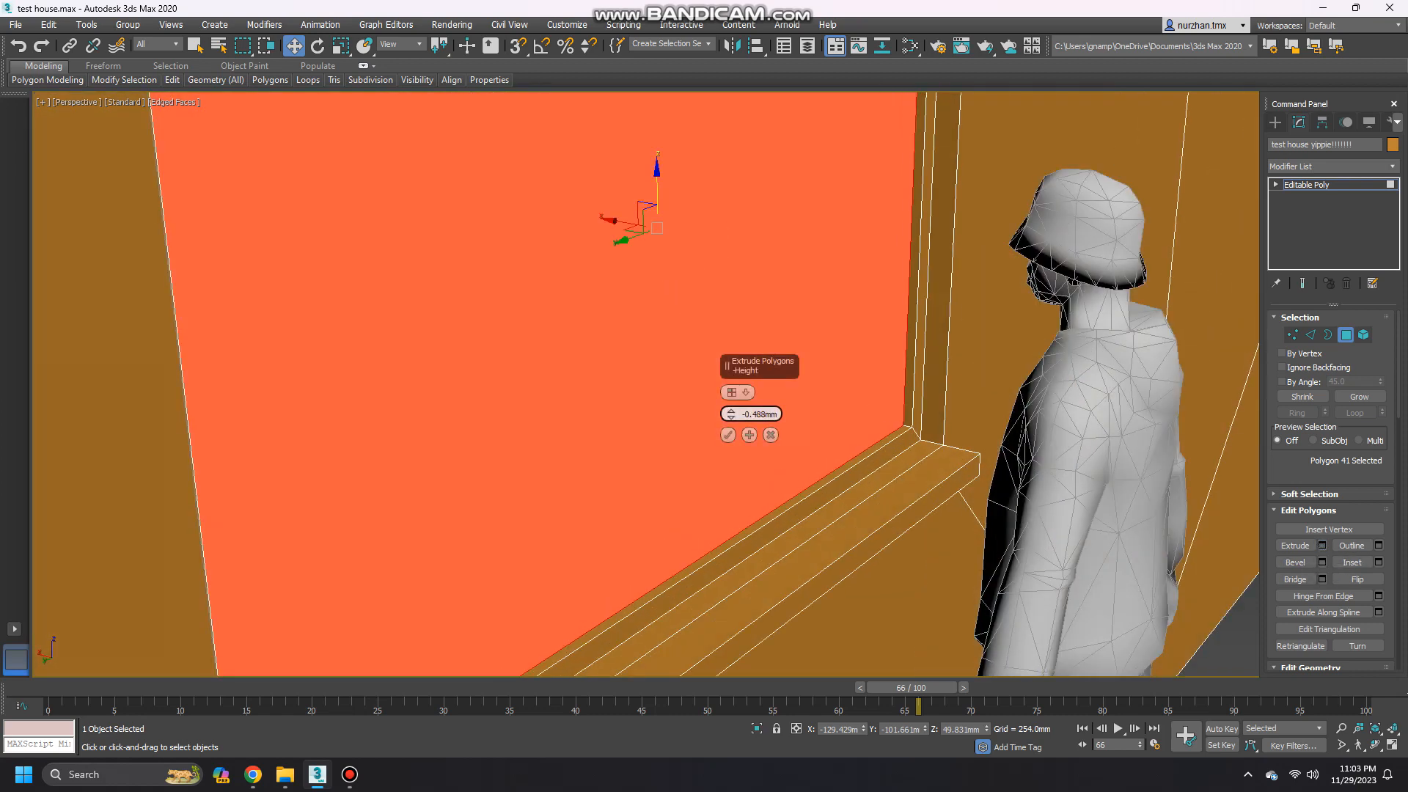
{"action": "left_click", "coordinate": [731, 417]}
{"action": "left_click", "coordinate": [731, 411]}
{"action": "left_click", "coordinate": [728, 435]}
Move the human figure on the gable side to the neighbouring upper window without a sill and reselect the house.
{"action": "scroll", "coordinate": [1008, 502], "scroll_direction": "down", "scroll_amount": 8}
{"action": "left_click", "coordinate": [1016, 506]}
{"action": "middle_click_drag", "start_coordinate": [660, 536], "coordinate": [807, 561], "text": "alt"}
{"action": "scroll", "coordinate": [793, 550], "scroll_direction": "down", "scroll_amount": 6}
{"action": "left_click", "coordinate": [1276, 122]}
{"action": "middle_click_drag", "start_coordinate": [586, 397], "coordinate": [569, 469], "text": "alt"}
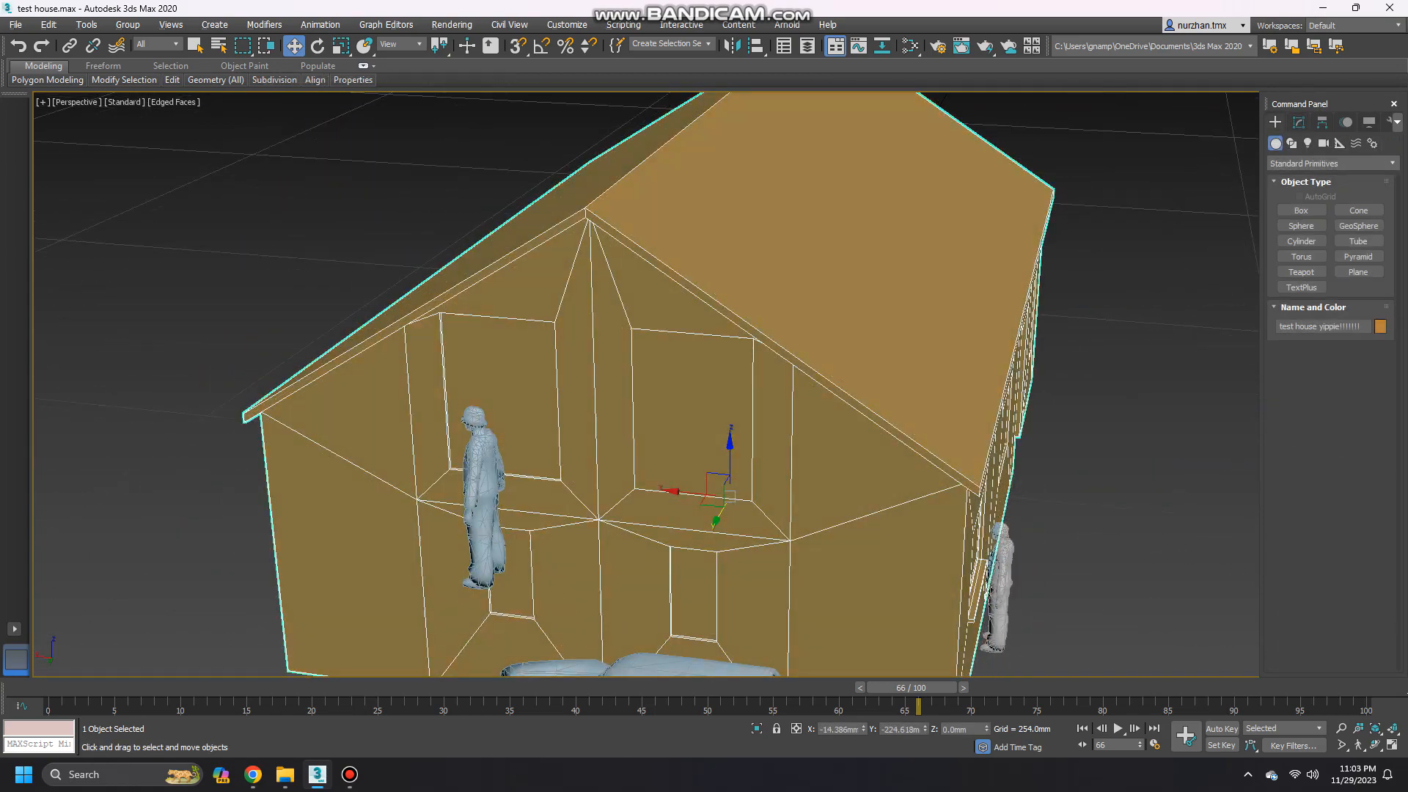
{"action": "left_click", "coordinate": [484, 499]}
{"action": "left_click_drag", "start_coordinate": [519, 489], "coordinate": [666, 389]}
{"action": "scroll", "coordinate": [682, 322], "scroll_direction": "up", "scroll_amount": 5}
{"action": "middle_click_drag", "start_coordinate": [666, 389], "coordinate": [685, 411], "text": "alt"}
{"action": "scroll", "coordinate": [689, 345], "scroll_direction": "down", "scroll_amount": 5}
{"action": "left_click_drag", "start_coordinate": [685, 393], "coordinate": [690, 469]}
{"action": "left_click", "coordinate": [763, 440]}
{"action": "middle_click_drag", "start_coordinate": [763, 440], "coordinate": [704, 455], "text": "alt"}
{"action": "scroll", "coordinate": [704, 455], "scroll_direction": "up", "scroll_amount": 4}
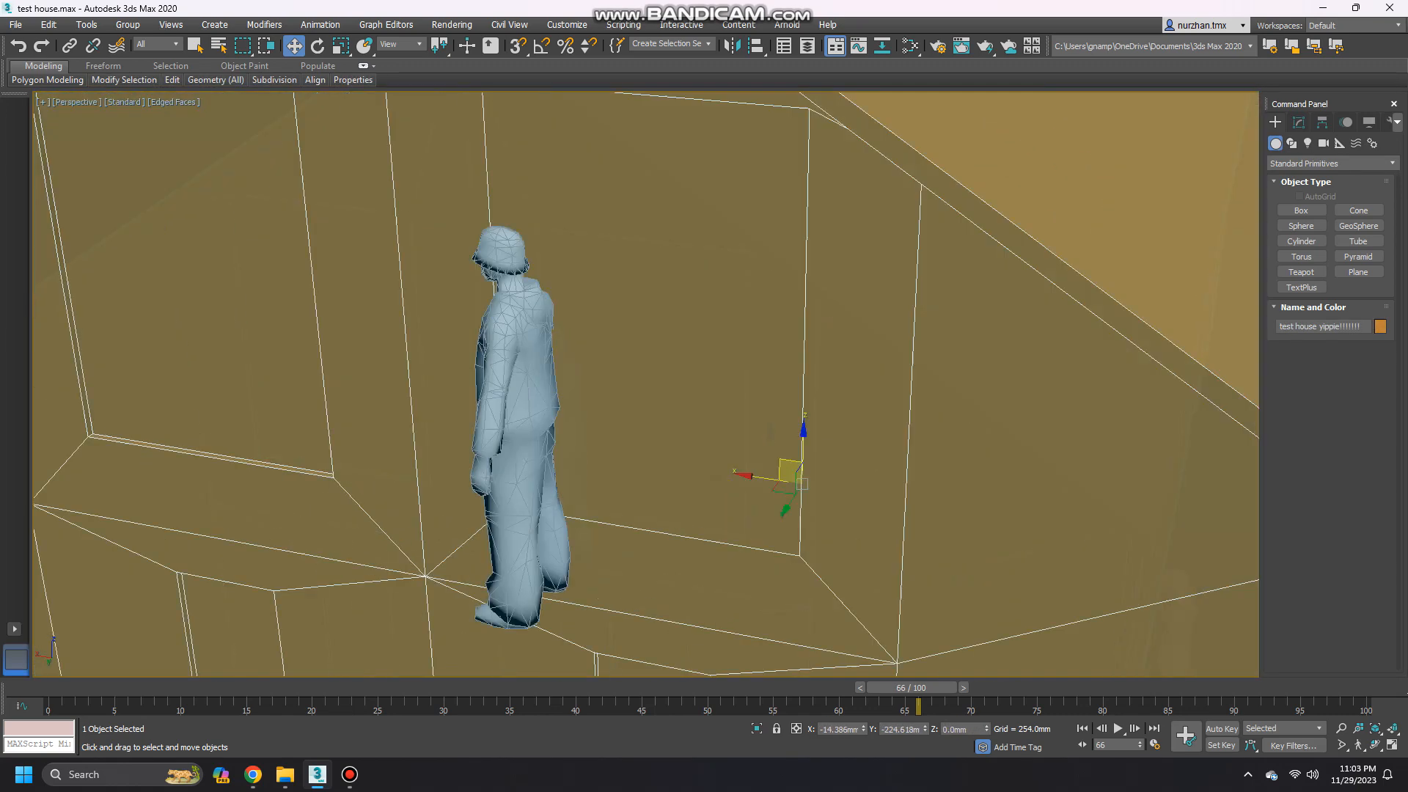
Connect the upper gable window's two vertical edges with a horizontal edge and lower it to Z 86.775 mm.
{"action": "left_click", "coordinate": [1299, 122]}
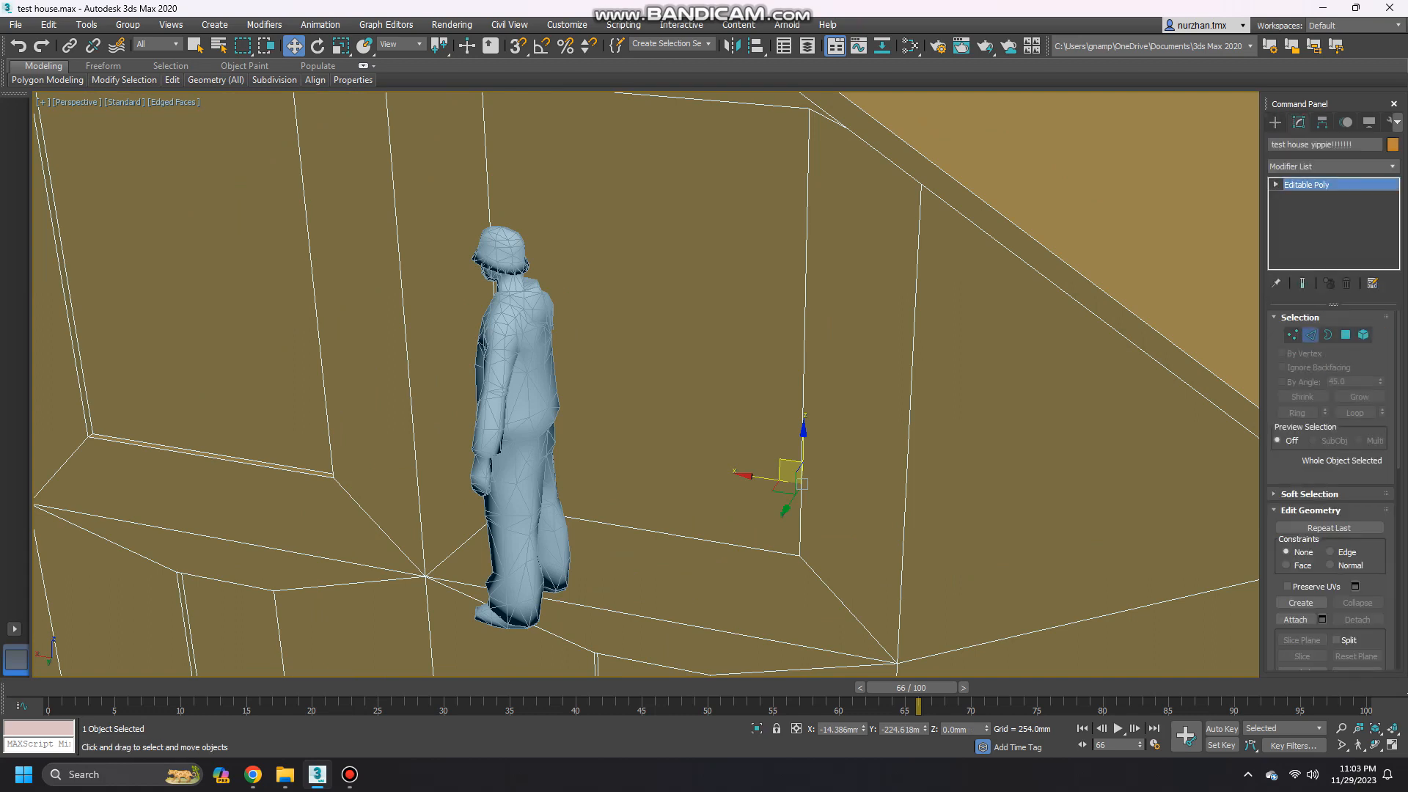
{"action": "left_click", "coordinate": [1310, 334]}
{"action": "left_click", "coordinate": [486, 165], "text": "ctrl"}
{"action": "left_click", "coordinate": [1379, 596]}
{"action": "middle_click_drag", "start_coordinate": [829, 473], "coordinate": [818, 443], "text": "alt"}
{"action": "left_click", "coordinate": [728, 457]}
{"action": "left_click_drag", "start_coordinate": [644, 284], "coordinate": [647, 396]}
{"action": "left_click_drag", "start_coordinate": [646, 474], "coordinate": [646, 485]}
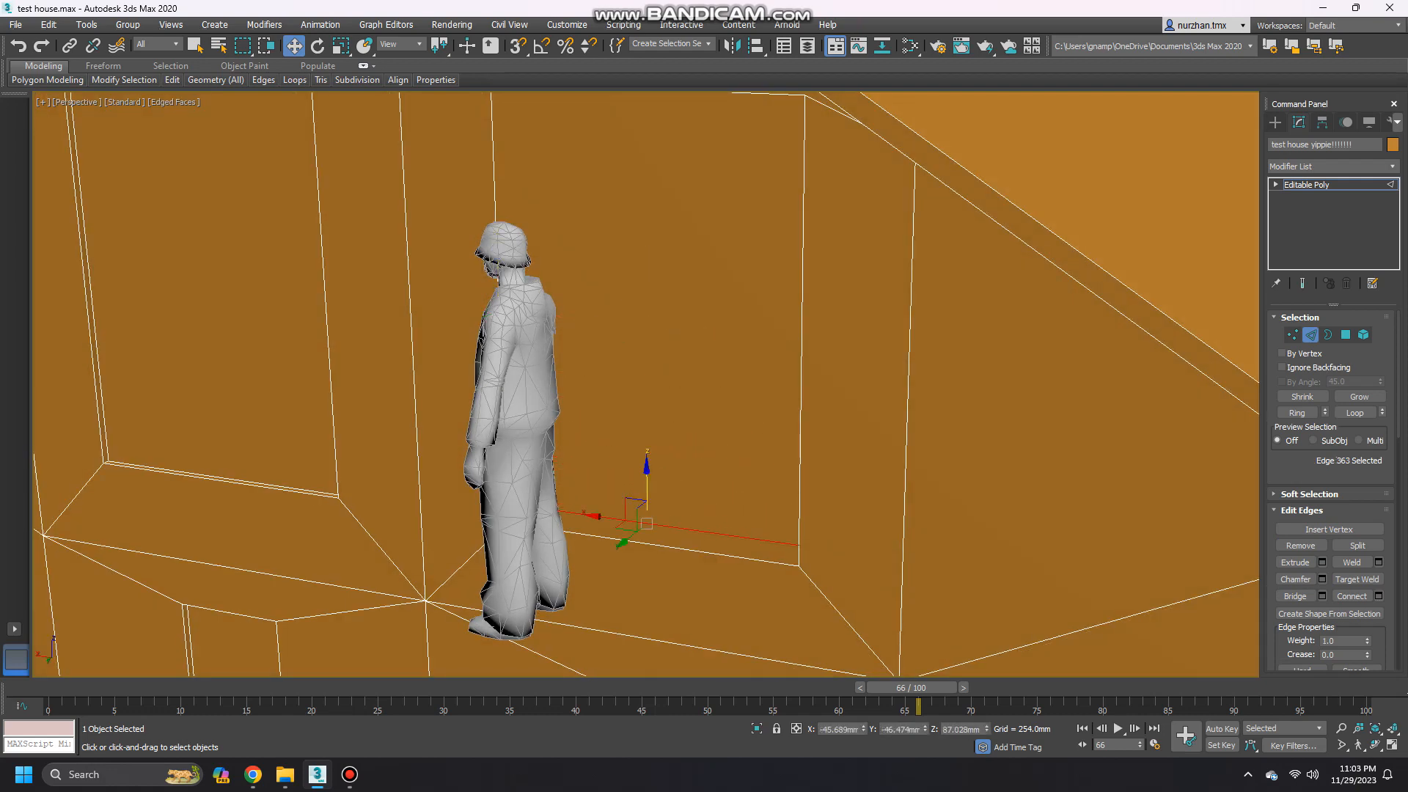
{"action": "middle_click_drag", "start_coordinate": [646, 485], "coordinate": [672, 390]}
{"action": "scroll", "coordinate": [671, 427], "scroll_direction": "up", "scroll_amount": 3}
{"action": "left_click", "coordinate": [672, 439]}
{"action": "left_click_drag", "start_coordinate": [670, 426], "coordinate": [671, 430]}
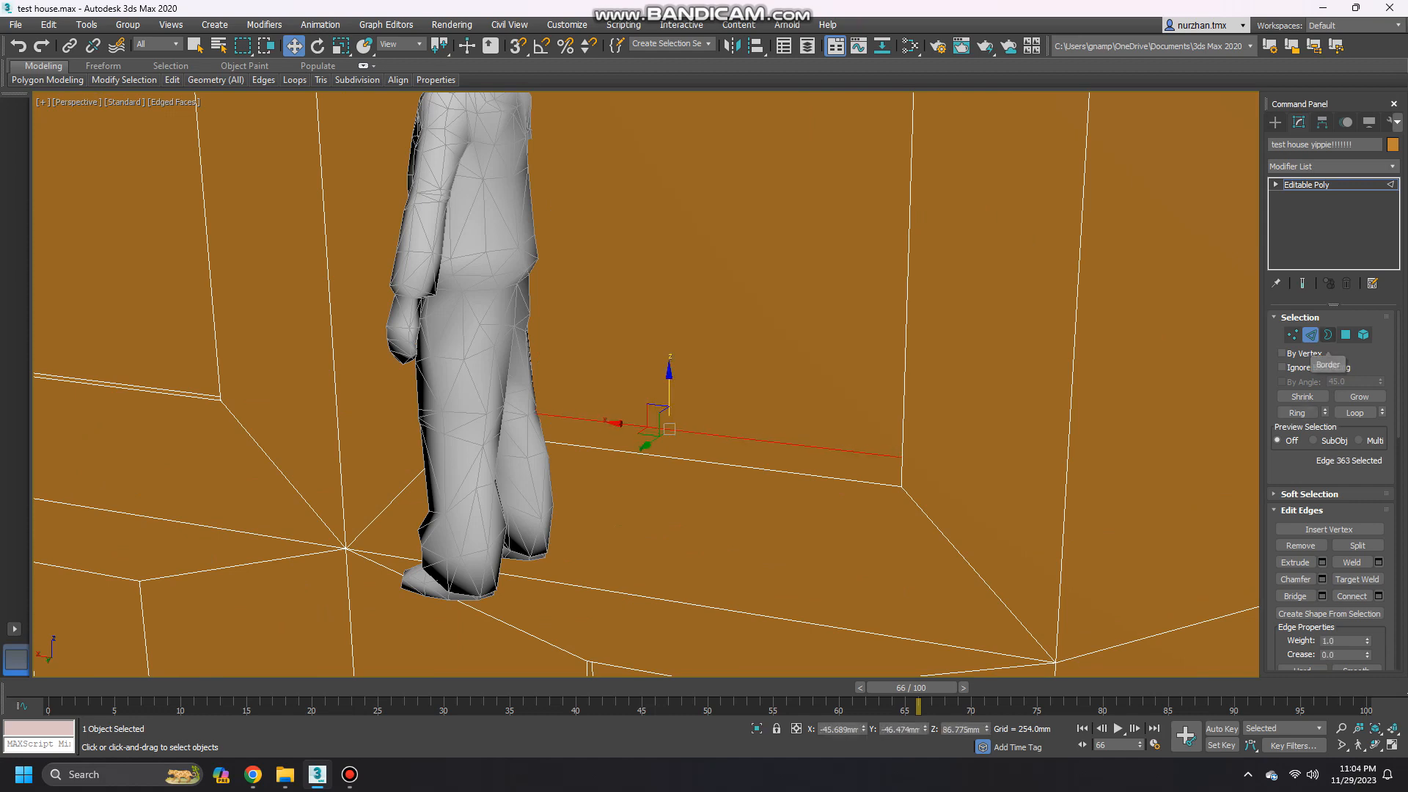
Extrude the thin strip along the bottom of the upper gable window outward by 2 mm as a sill.
{"action": "left_click", "coordinate": [1345, 334]}
{"action": "left_click", "coordinate": [1322, 545]}
{"action": "type", "text": "2"}
{"action": "key", "text": "Return"}
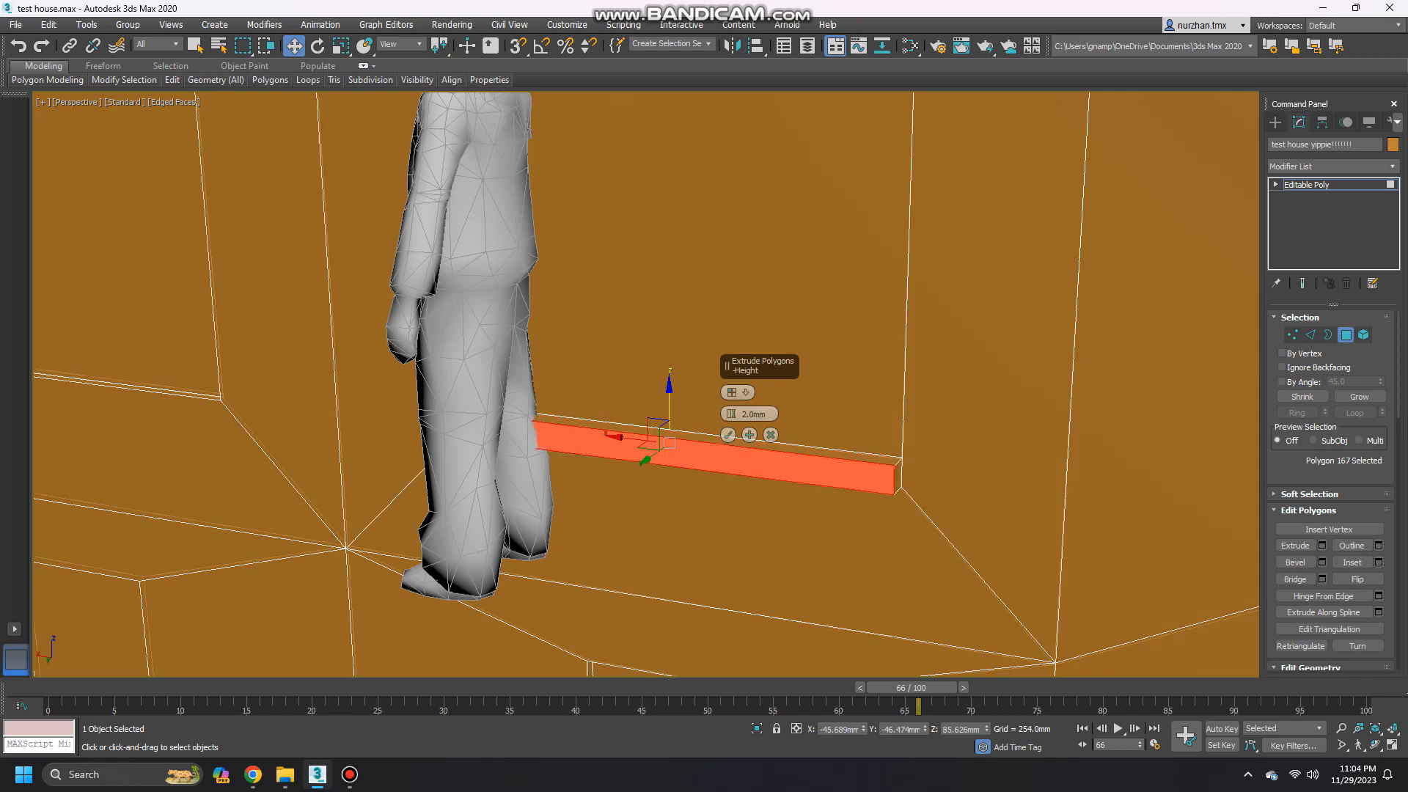
{"action": "middle_click_drag", "start_coordinate": [760, 414], "coordinate": [749, 458], "text": "alt"}
{"action": "left_click", "coordinate": [727, 435]}
Recess the upper gable window panel above the sill by extruding it -1 mm.
{"action": "left_click", "coordinate": [728, 351]}
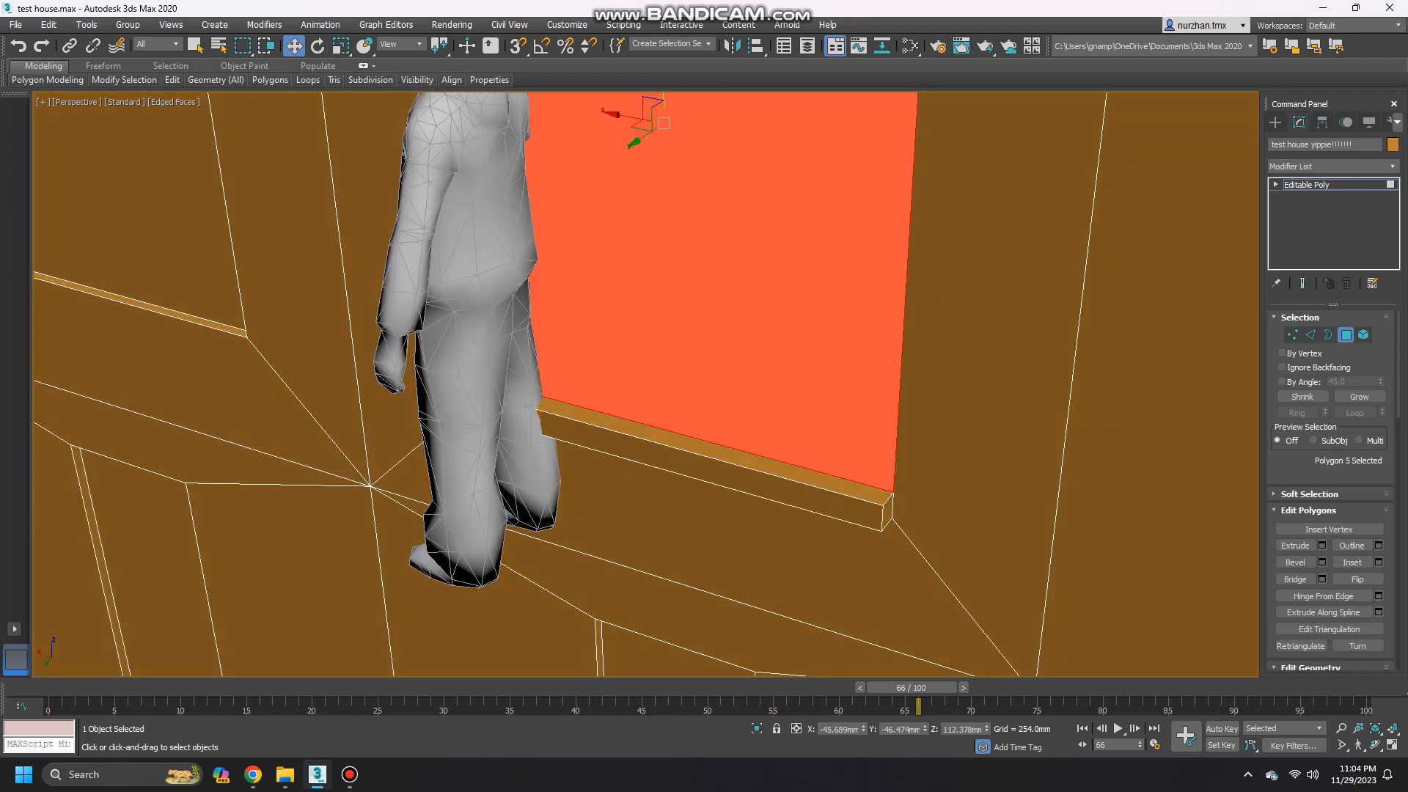
{"action": "left_click", "coordinate": [1322, 546]}
{"action": "double_click", "coordinate": [755, 414]}
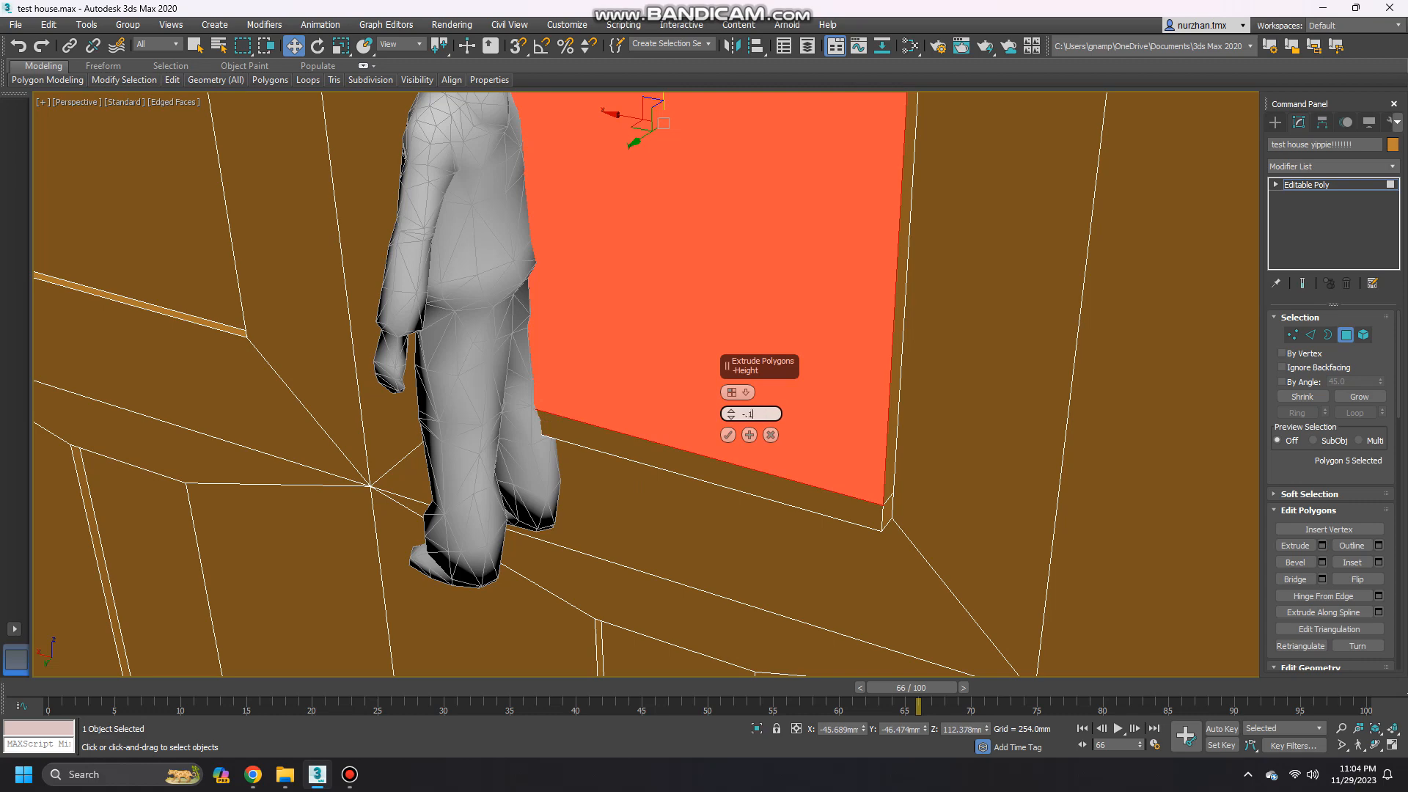
{"action": "key", "text": "Return"}
{"action": "middle_click_drag", "start_coordinate": [756, 415], "coordinate": [869, 375], "text": "alt"}
{"action": "key", "text": "Return"}
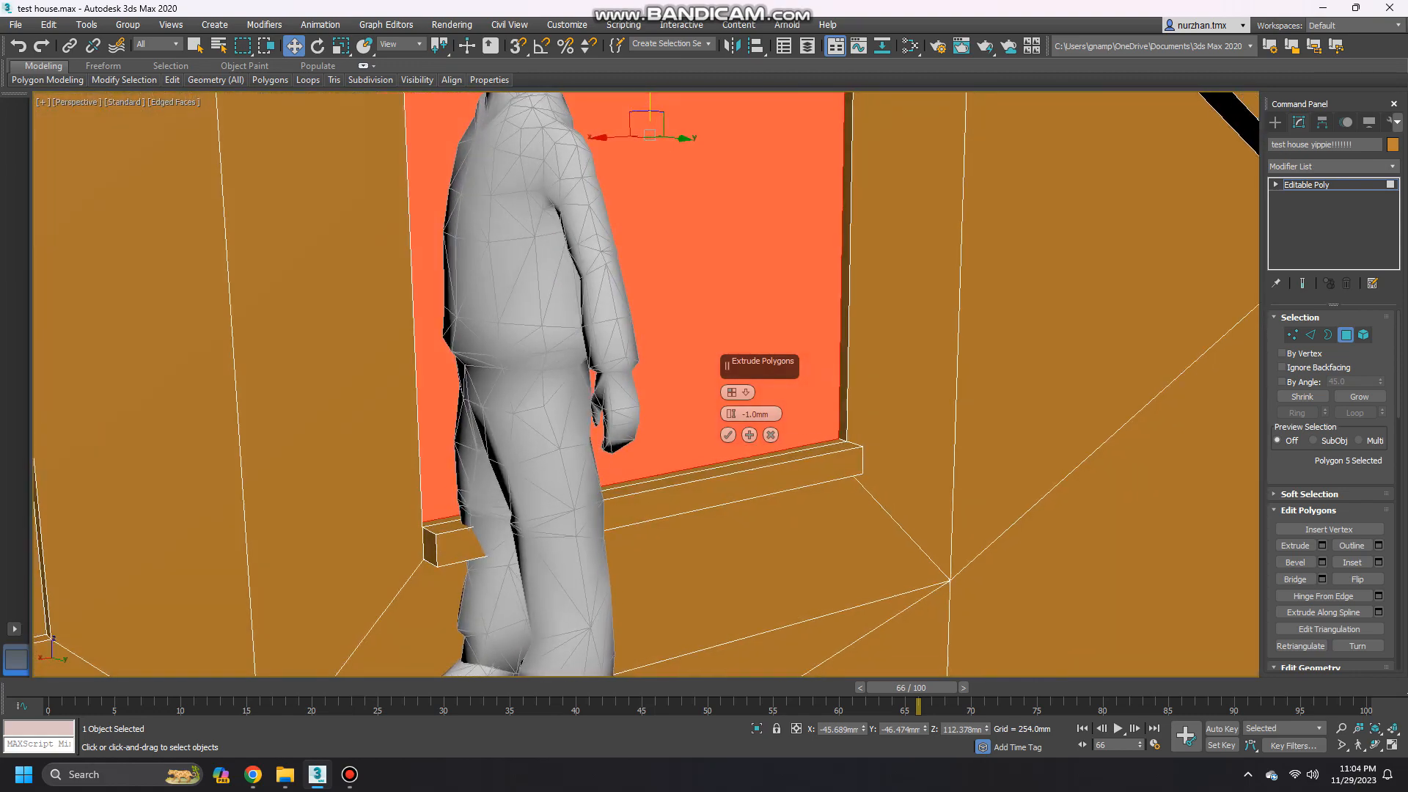
{"action": "left_click", "coordinate": [728, 435]}
{"action": "middle_click_drag", "start_coordinate": [727, 435], "coordinate": [809, 455], "text": "alt"}
{"action": "scroll", "coordinate": [660, 421], "scroll_direction": "down", "scroll_amount": 5}
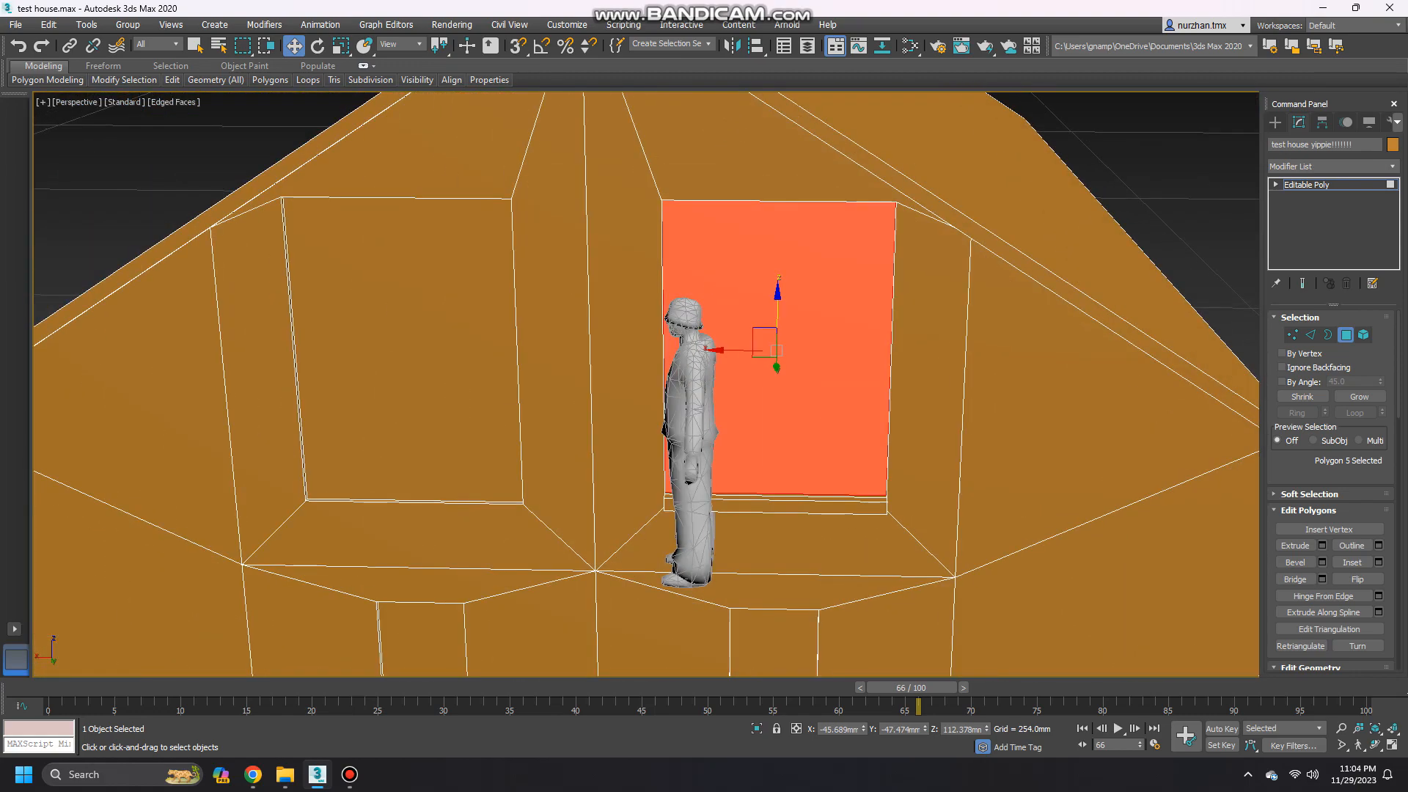
Move the human figure across to the other upper gable window and reselect the house.
{"action": "left_click", "coordinate": [1276, 123]}
{"action": "left_click", "coordinate": [690, 418]}
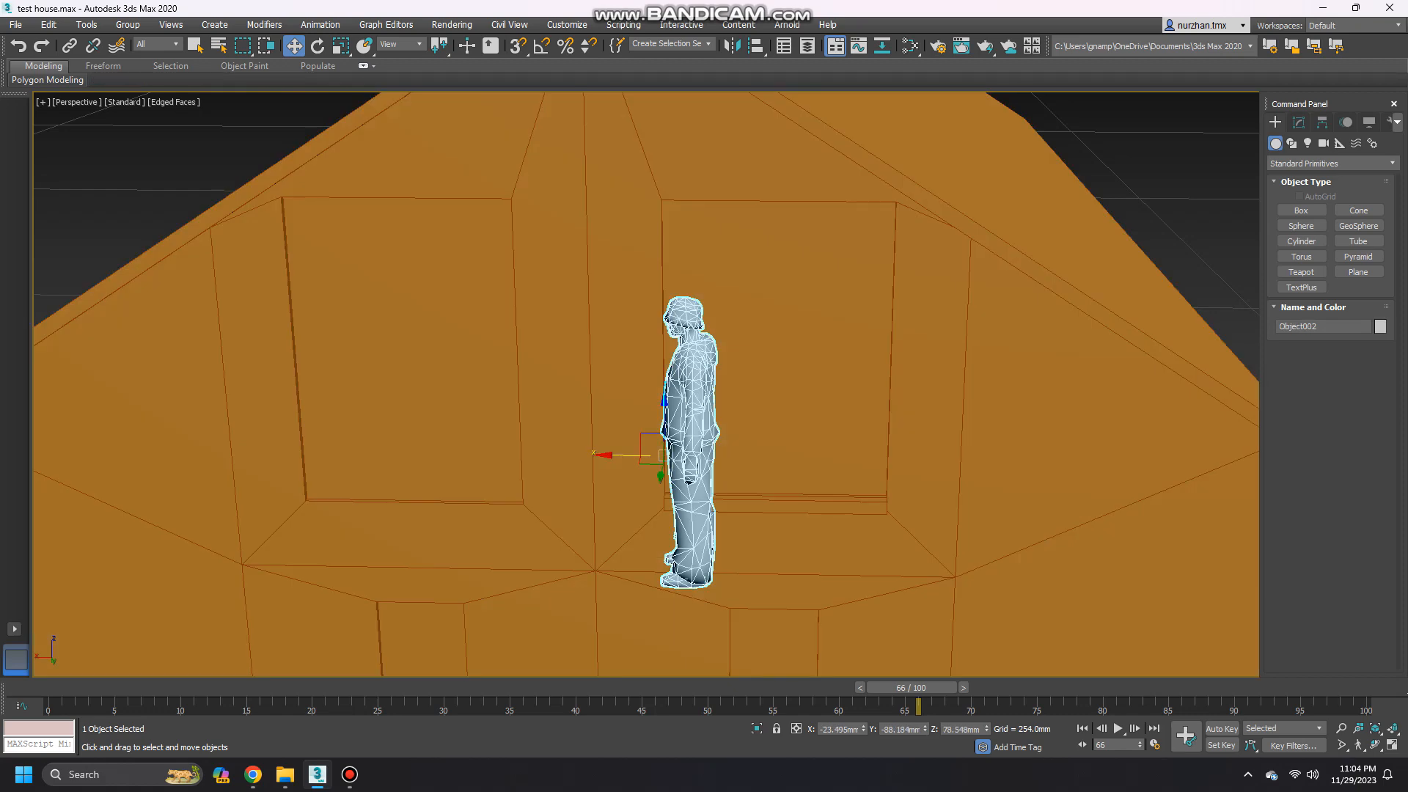
{"action": "left_click_drag", "start_coordinate": [632, 456], "coordinate": [468, 451]}
{"action": "left_click", "coordinate": [464, 444]}
{"action": "middle_click_drag", "start_coordinate": [463, 443], "coordinate": [345, 499], "text": "alt"}
{"action": "scroll", "coordinate": [440, 440], "scroll_direction": "up", "scroll_amount": 4}
{"action": "middle_click_drag", "start_coordinate": [441, 440], "coordinate": [440, 536]}
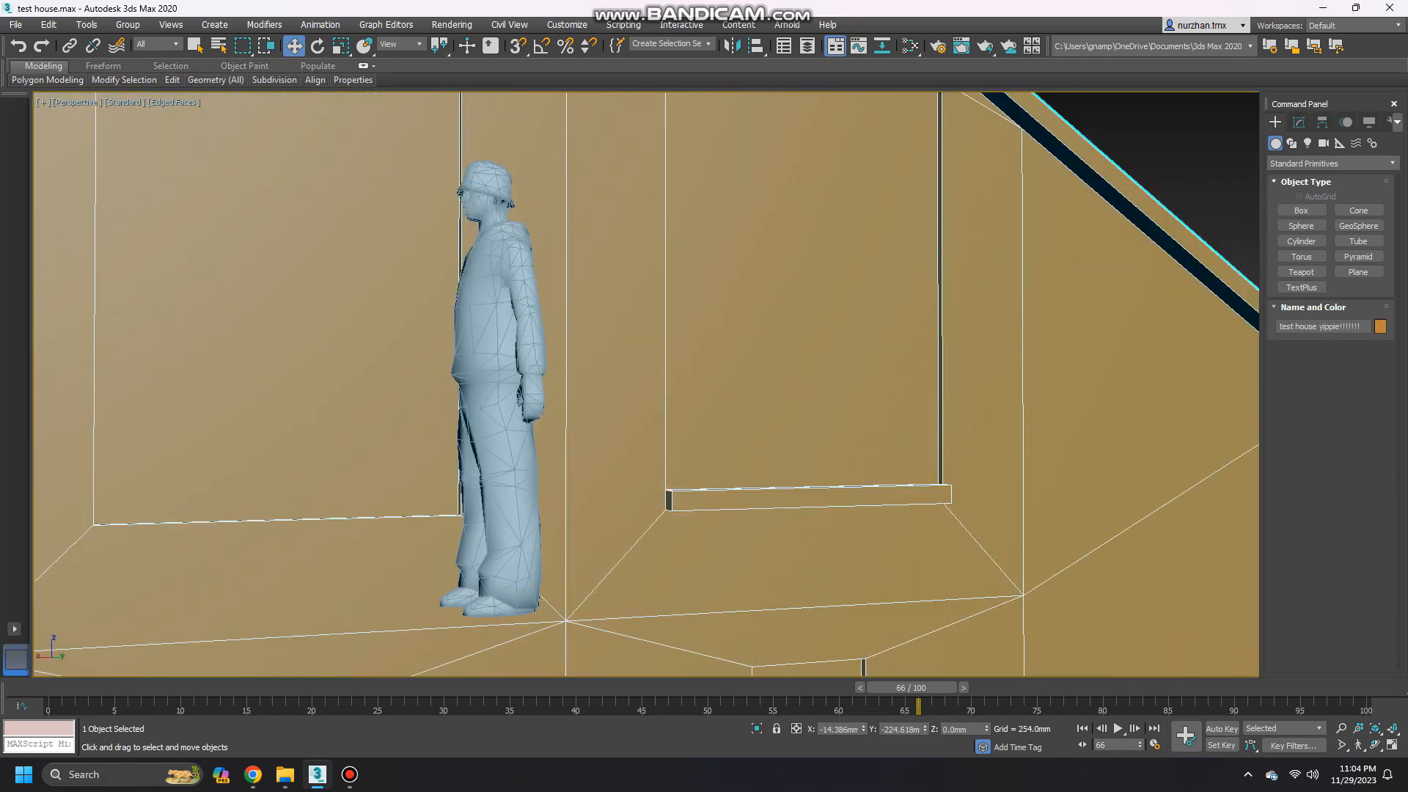
Bevel the recessed gable window panel with 0 mm height and a -1.002 mm outline to form its outer frame.
{"action": "left_click", "coordinate": [1299, 122]}
{"action": "left_click", "coordinate": [1346, 334]}
{"action": "middle_click_drag", "start_coordinate": [916, 293], "coordinate": [857, 443], "text": "alt"}
{"action": "scroll", "coordinate": [856, 442], "scroll_direction": "up", "scroll_amount": 3}
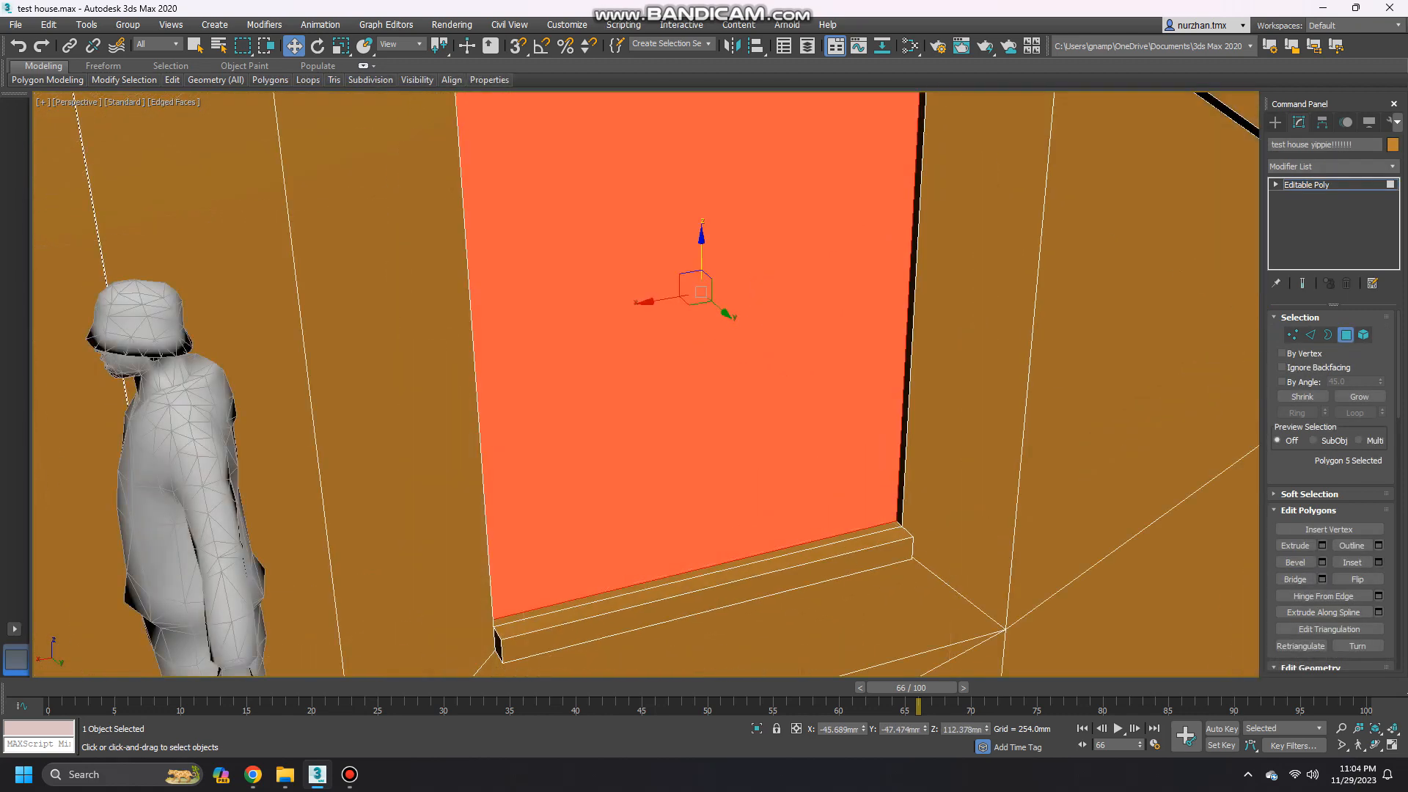
{"action": "left_click", "coordinate": [1323, 562]}
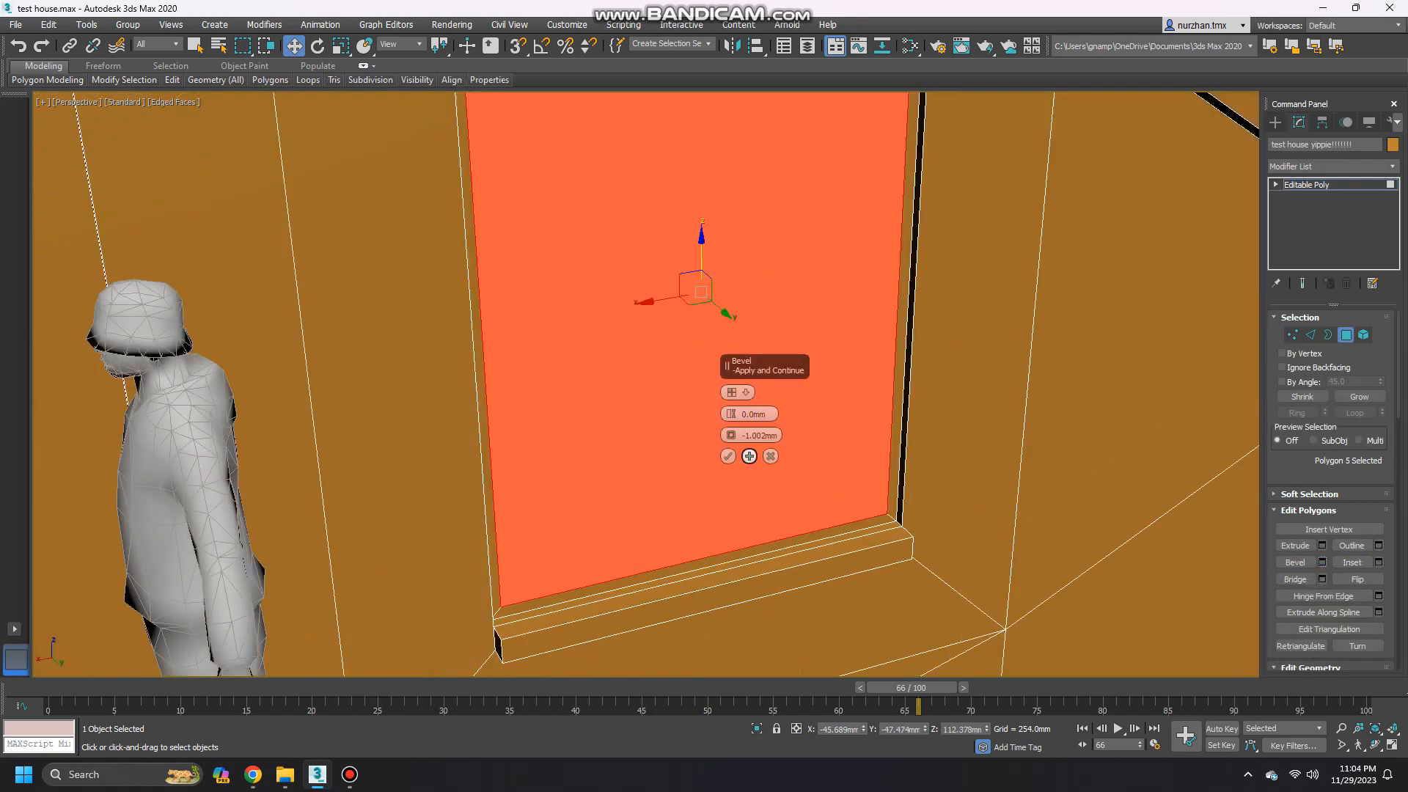
{"action": "left_click", "coordinate": [728, 456]}
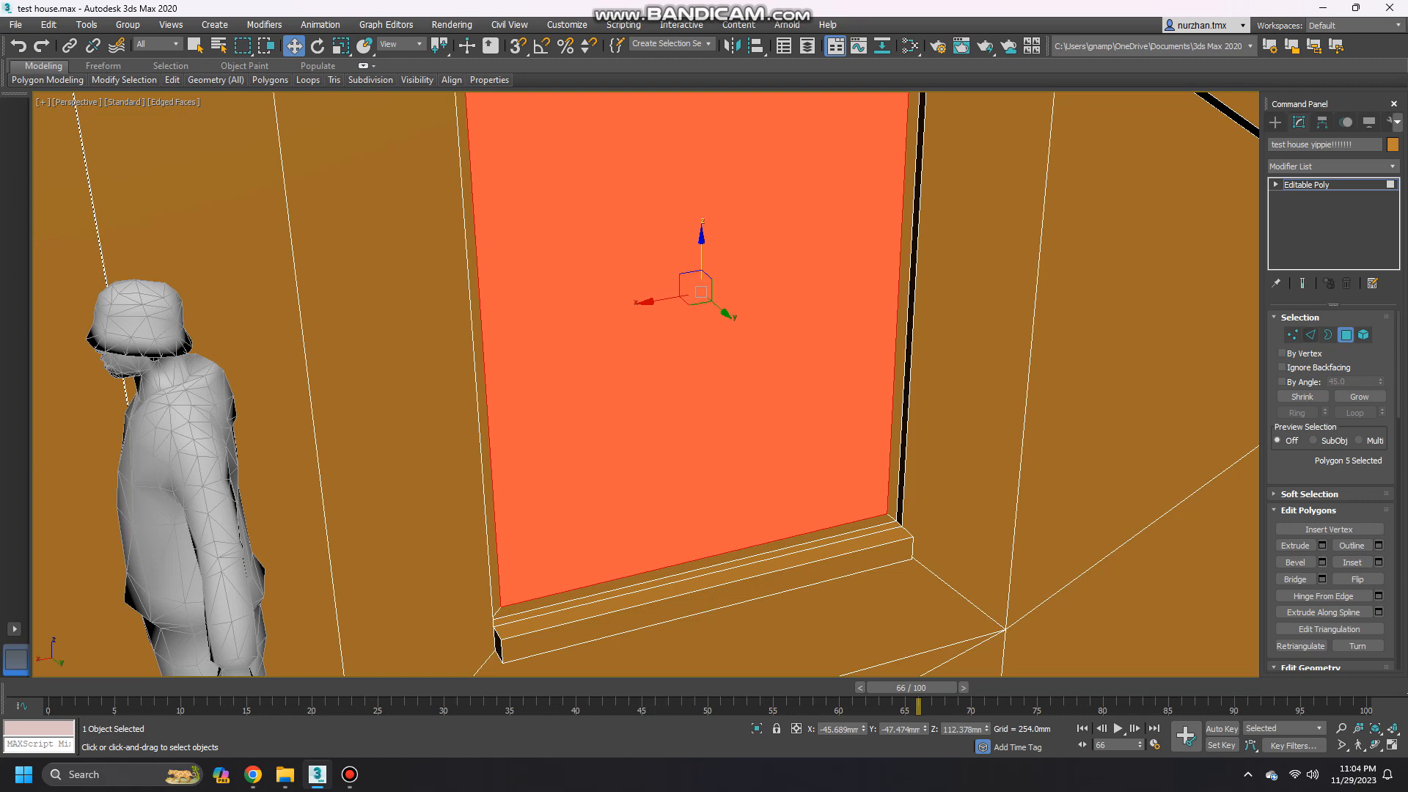
Connect the two vertical edges of the framed gable window panel with one horizontal edge across the middle.
{"action": "left_click", "coordinate": [1310, 335]}
{"action": "left_click", "coordinate": [895, 366]}
{"action": "middle_click_drag", "start_coordinate": [896, 367], "coordinate": [770, 400], "text": "alt"}
{"action": "left_click", "coordinate": [540, 309], "text": "ctrl"}
{"action": "middle_click_drag", "start_coordinate": [541, 308], "coordinate": [590, 242], "text": "alt"}
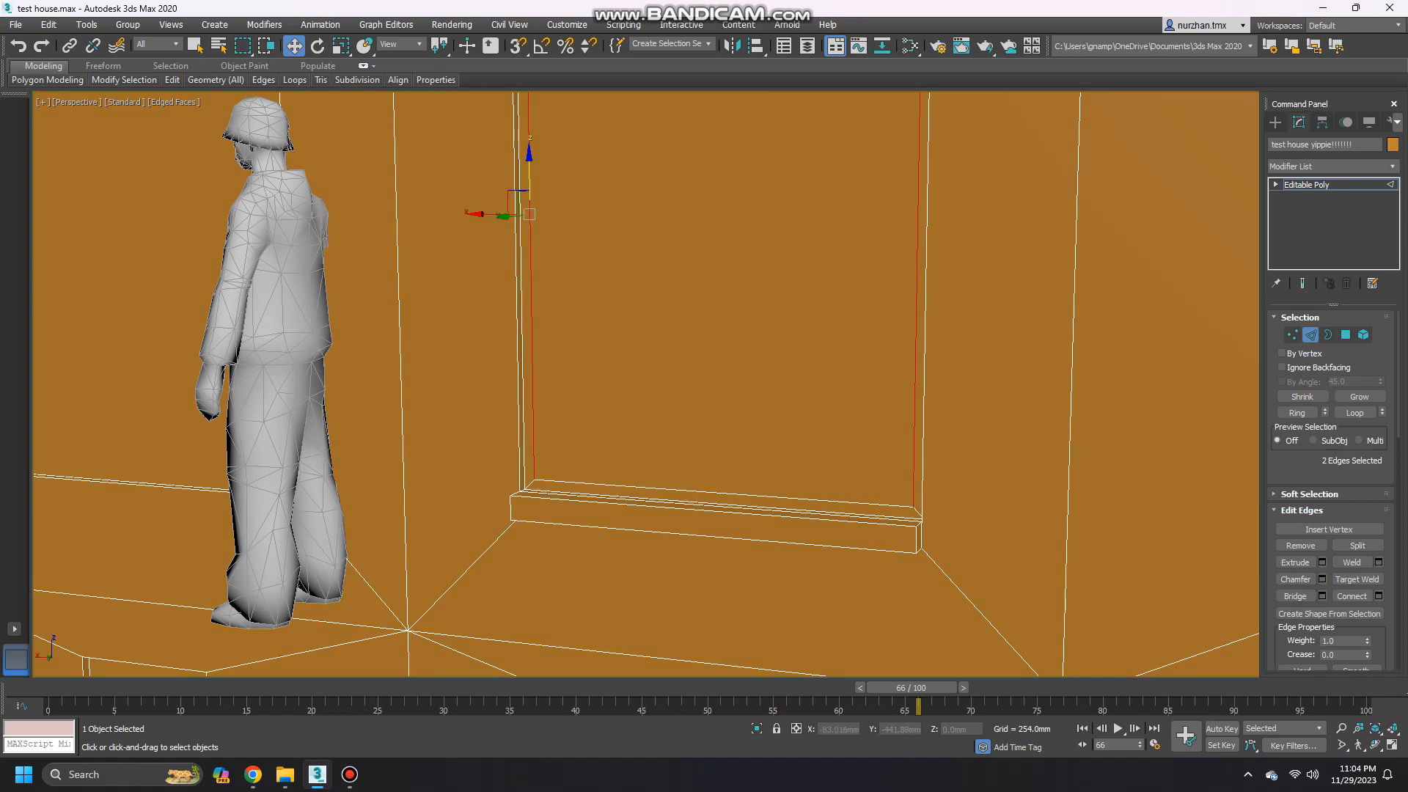
{"action": "left_click", "coordinate": [1352, 596]}
{"action": "middle_click_drag", "start_coordinate": [882, 378], "coordinate": [873, 521]}
{"action": "scroll", "coordinate": [873, 521], "scroll_direction": "down", "scroll_amount": 3}
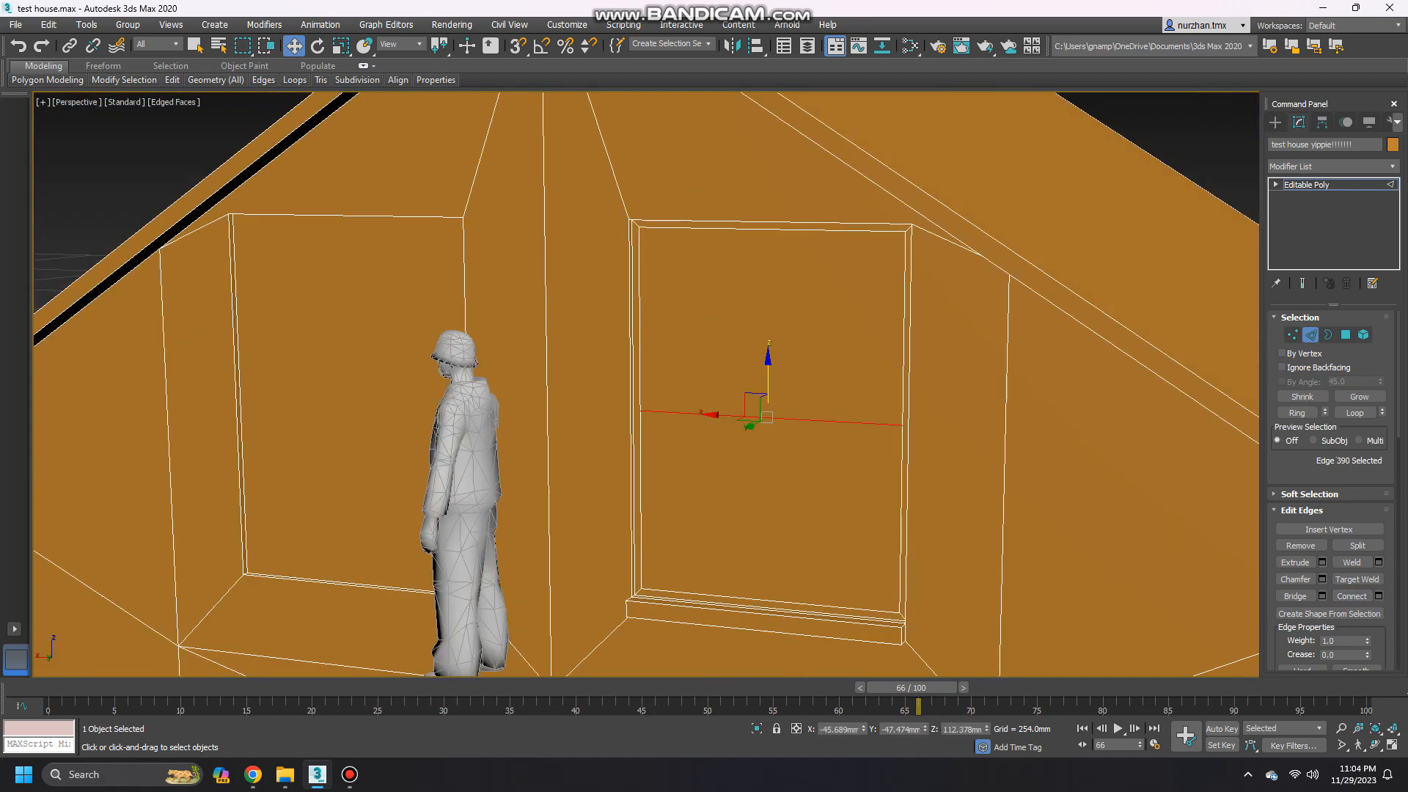
Bevel the upper and lower window panes separately with 0 mm height and a -0.748 mm outline.
{"action": "left_click", "coordinate": [1347, 335], "text": "ctrl"}
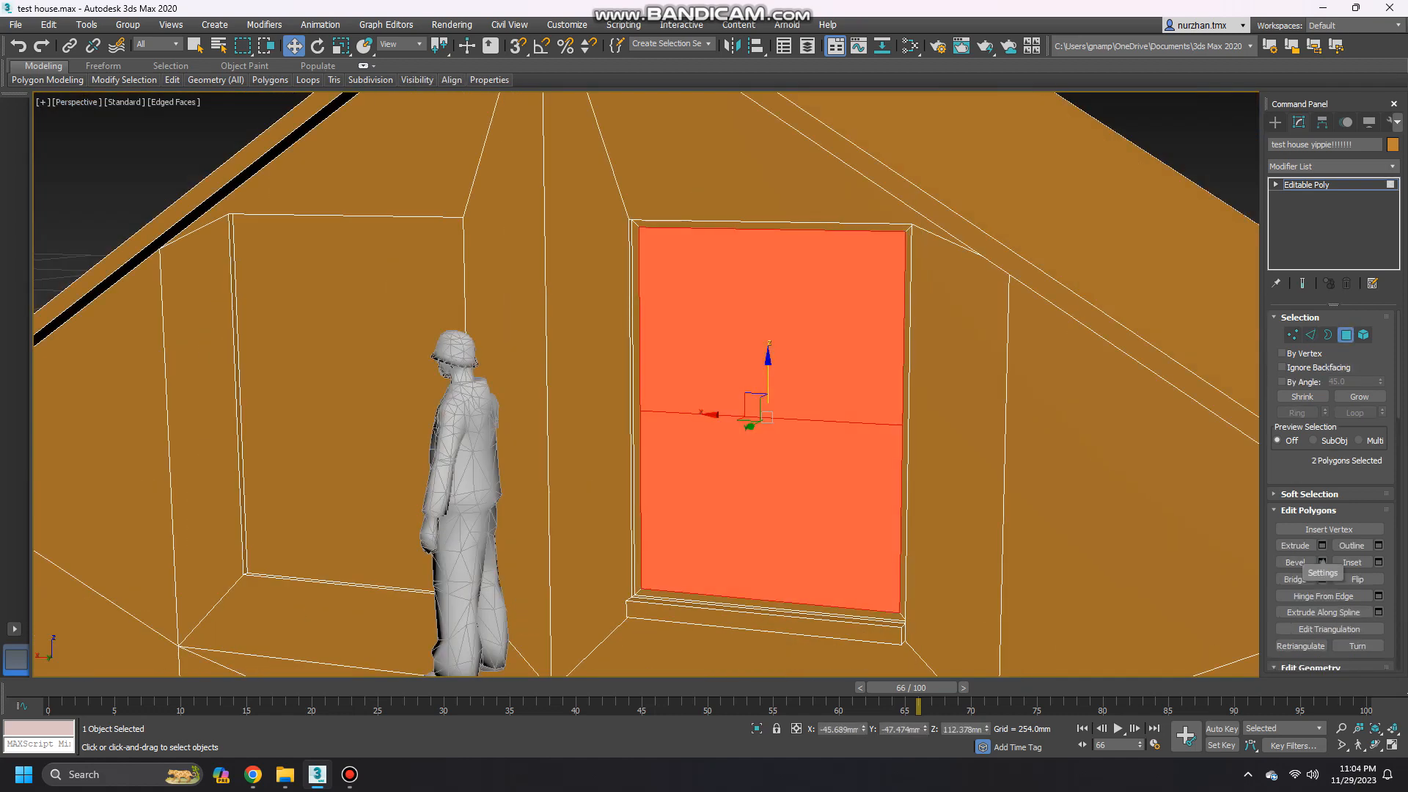
{"action": "left_click", "coordinate": [1322, 563]}
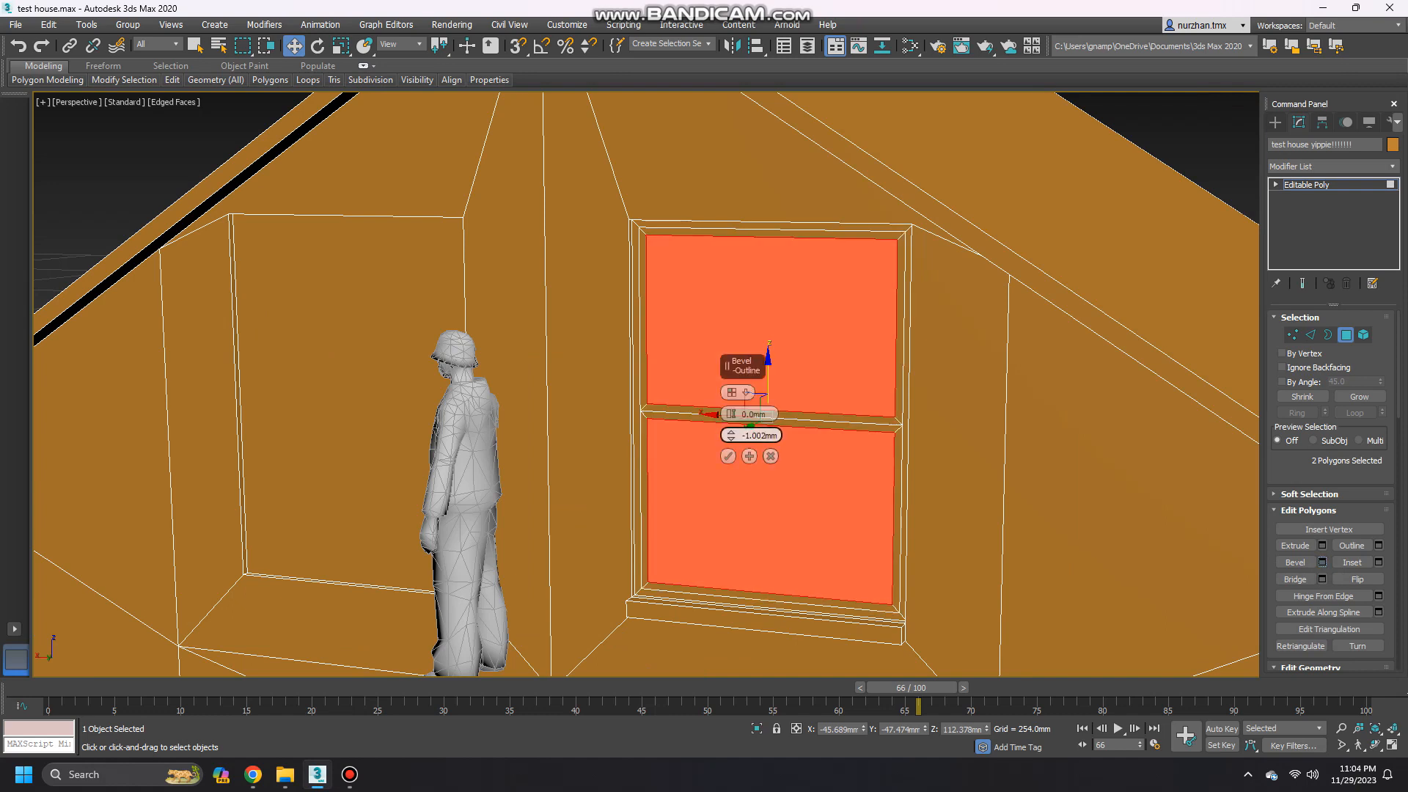
{"action": "left_click", "coordinate": [731, 433]}
{"action": "left_click", "coordinate": [728, 456]}
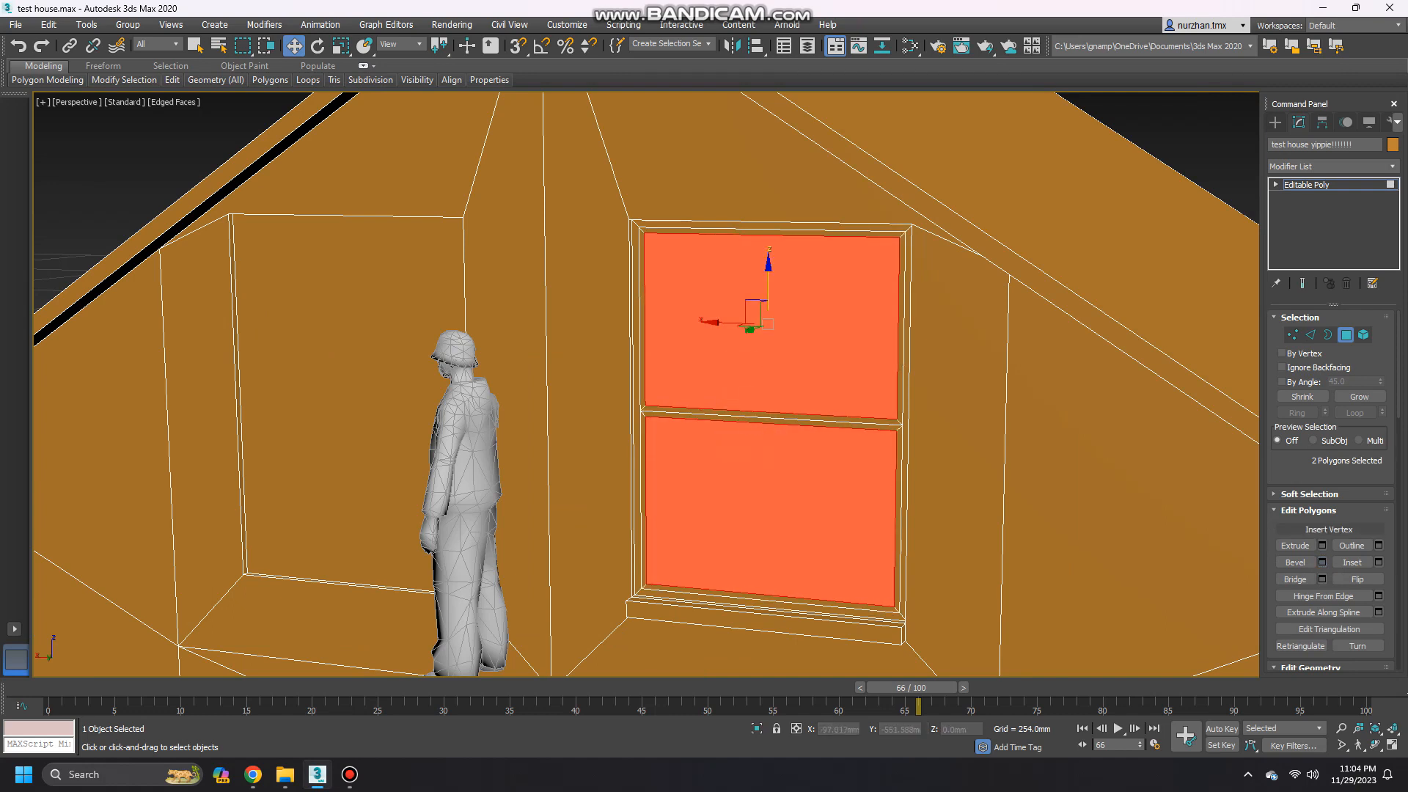
Extrude both gable window panes by polygon with a height of -1 mm to recess the glass.
{"action": "left_click", "coordinate": [1323, 545]}
{"action": "middle_click_drag", "start_coordinate": [1042, 485], "coordinate": [910, 469], "text": "alt"}
{"action": "scroll", "coordinate": [880, 454], "scroll_direction": "up", "scroll_amount": 3}
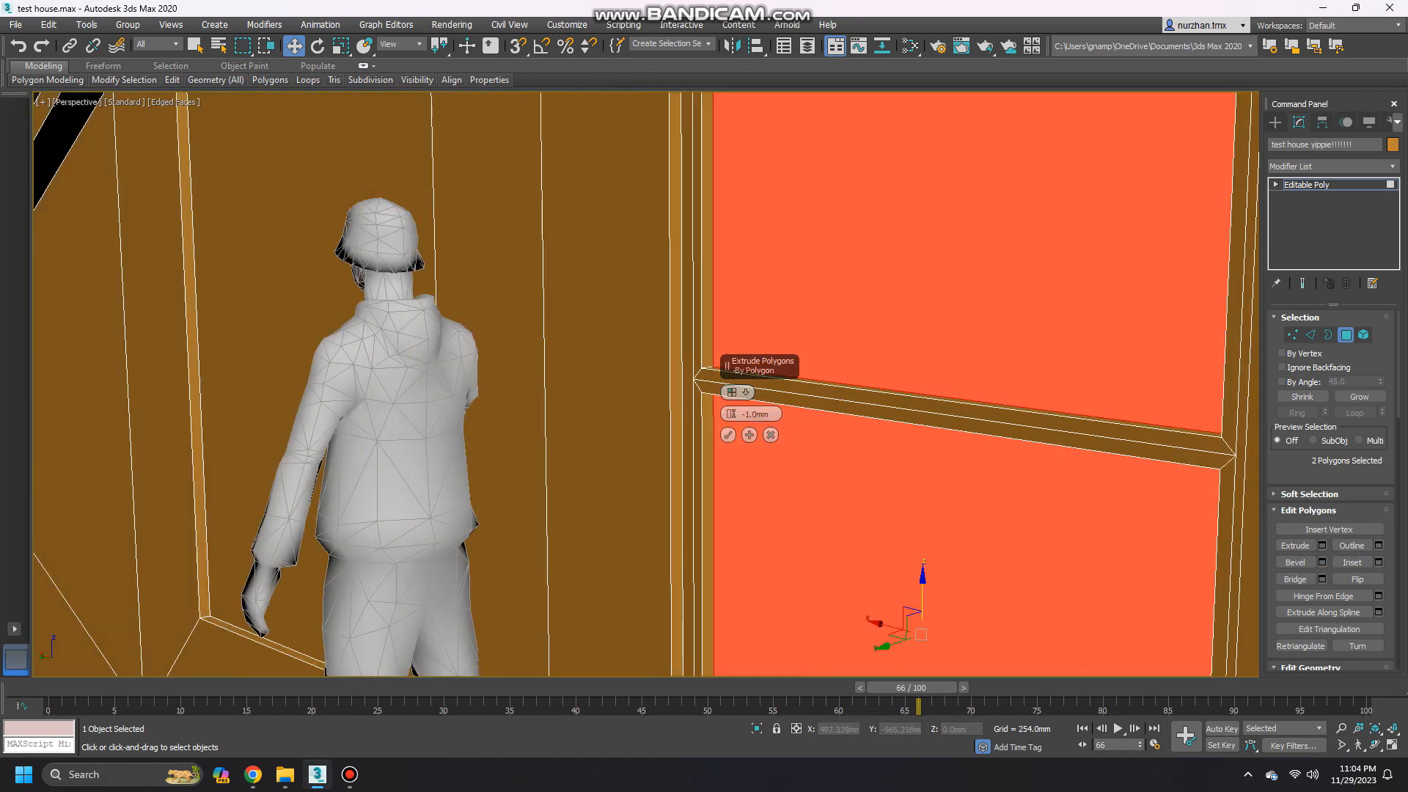
{"action": "left_click", "coordinate": [729, 435]}
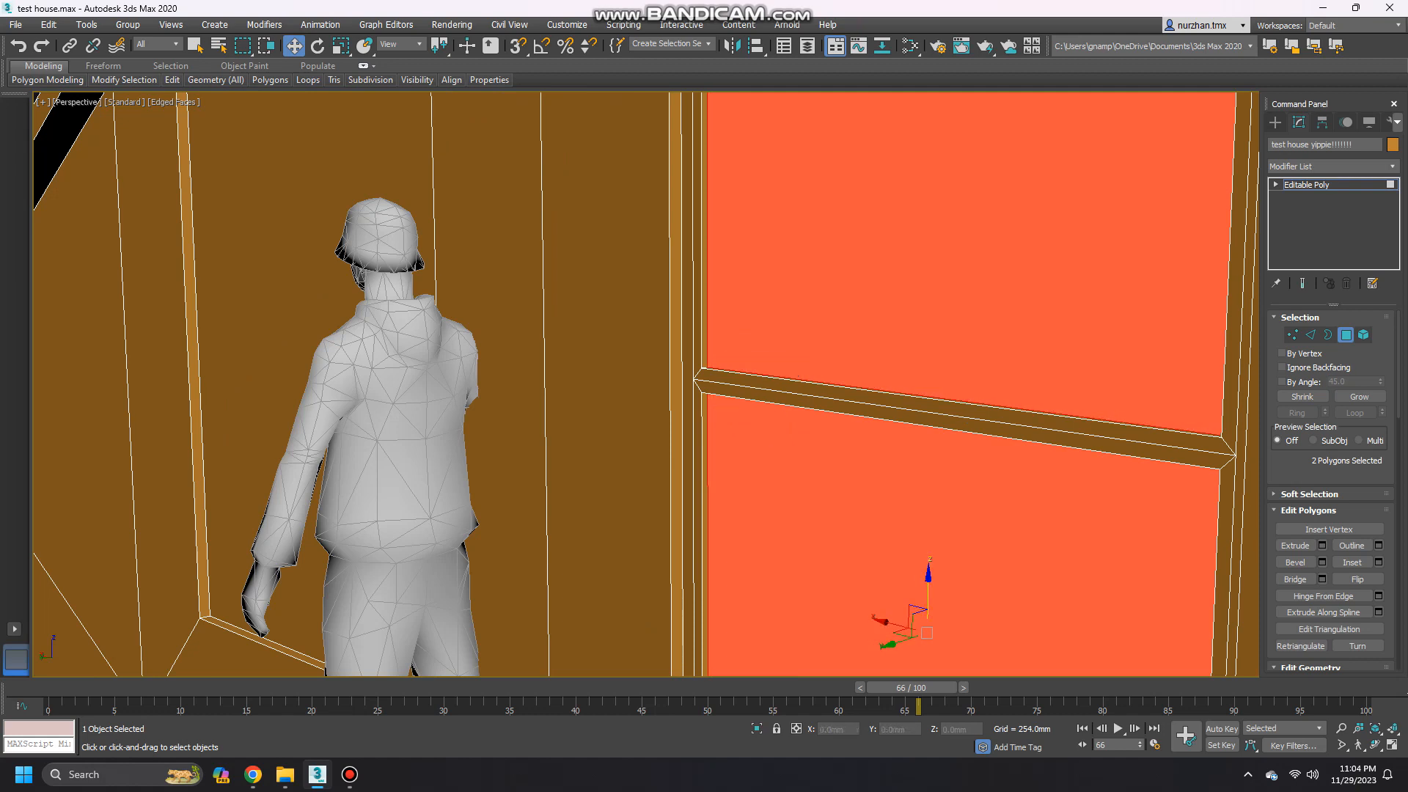
Connect the top and bottom edges of the wide ground-level door panel with two vertical edges.
{"action": "left_click", "coordinate": [1311, 335]}
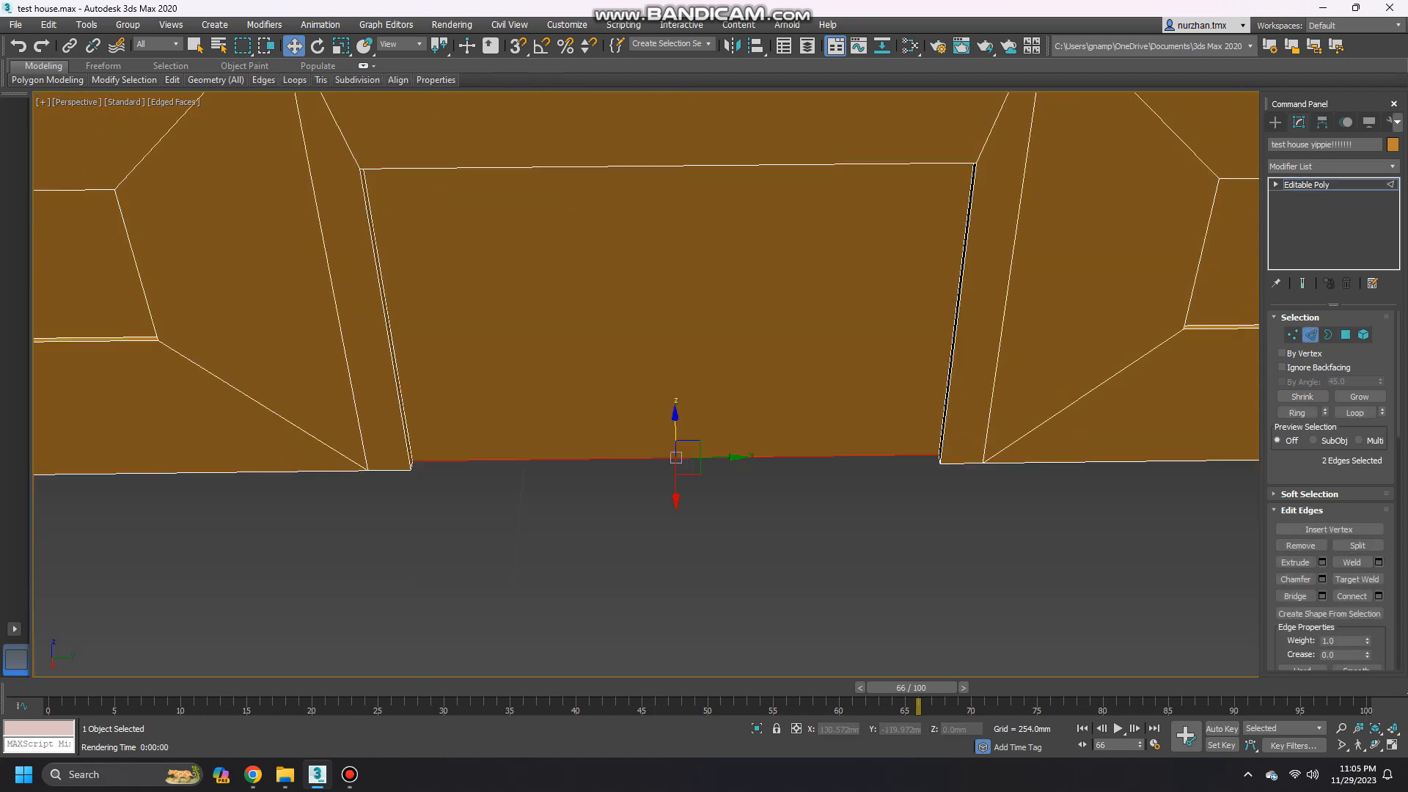
{"action": "left_click", "coordinate": [1379, 596]}
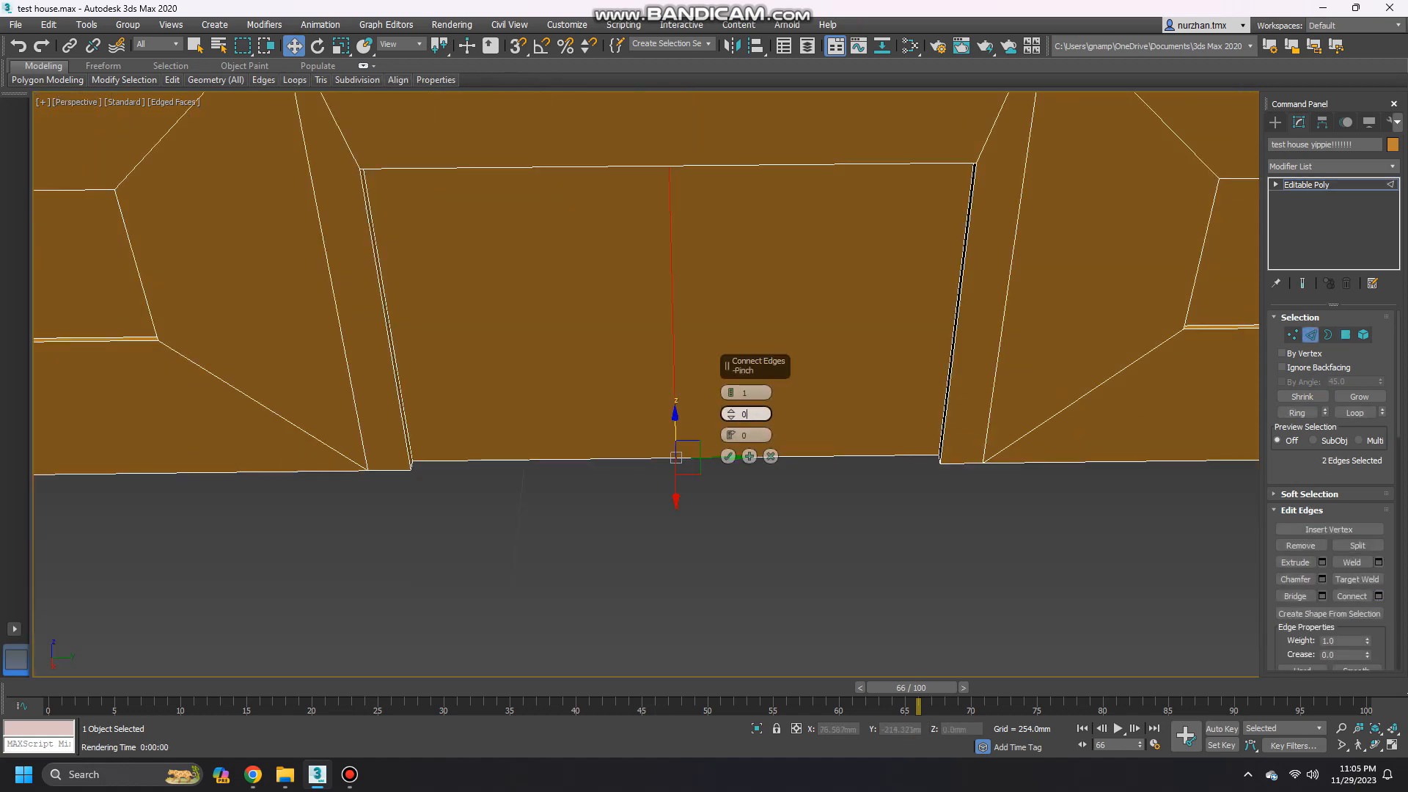
{"action": "left_click", "coordinate": [732, 389]}
{"action": "left_click", "coordinate": [728, 456]}
Select the three sections of the wide door and bevel them individually with 0 mm height and a narrow inward outline.
{"action": "left_click", "coordinate": [1346, 335]}
{"action": "left_click", "coordinate": [869, 315]}
{"action": "left_click", "coordinate": [682, 316], "text": "ctrl"}
{"action": "left_click", "coordinate": [499, 316], "text": "ctrl"}
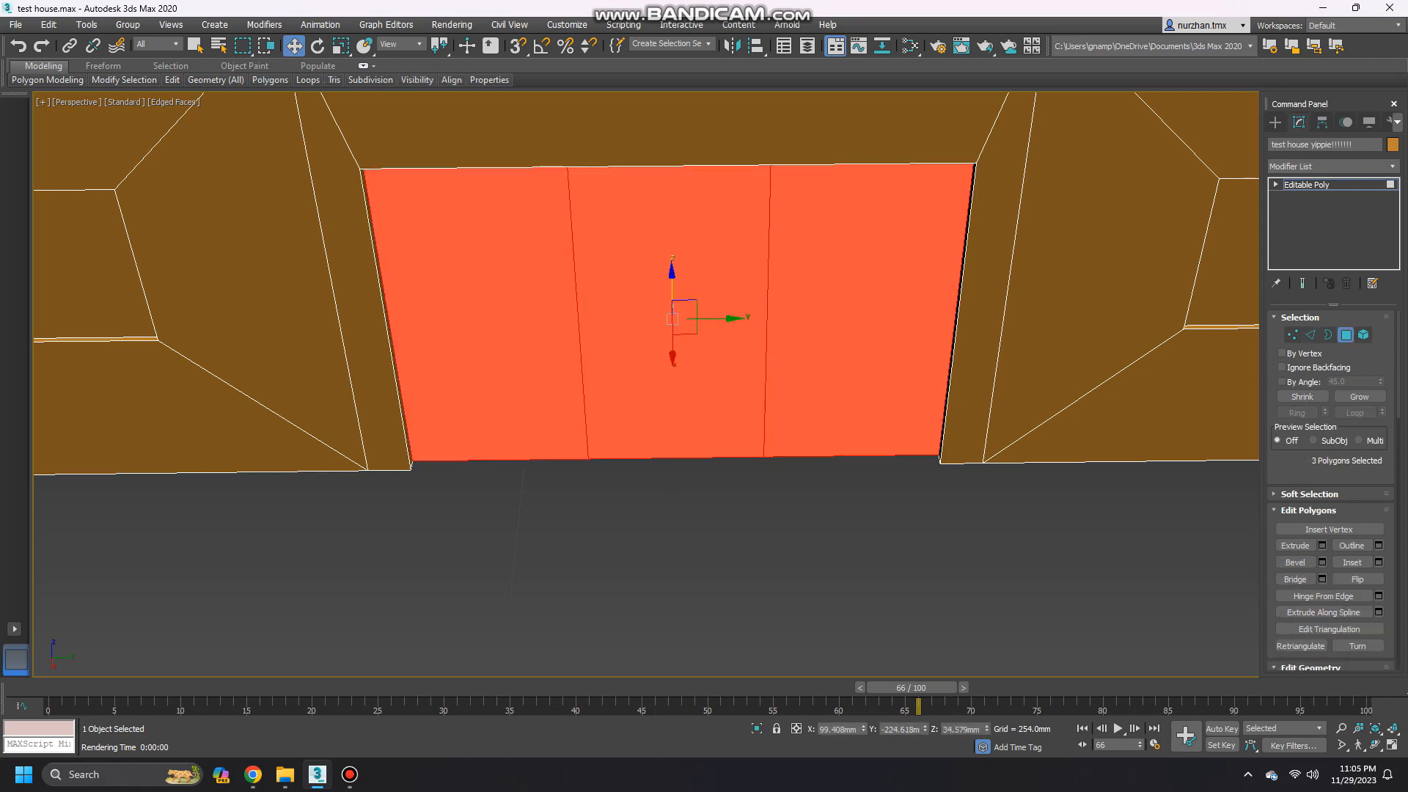
{"action": "left_click", "coordinate": [1323, 563]}
{"action": "middle_click_drag", "start_coordinate": [800, 470], "coordinate": [871, 437], "text": "alt"}
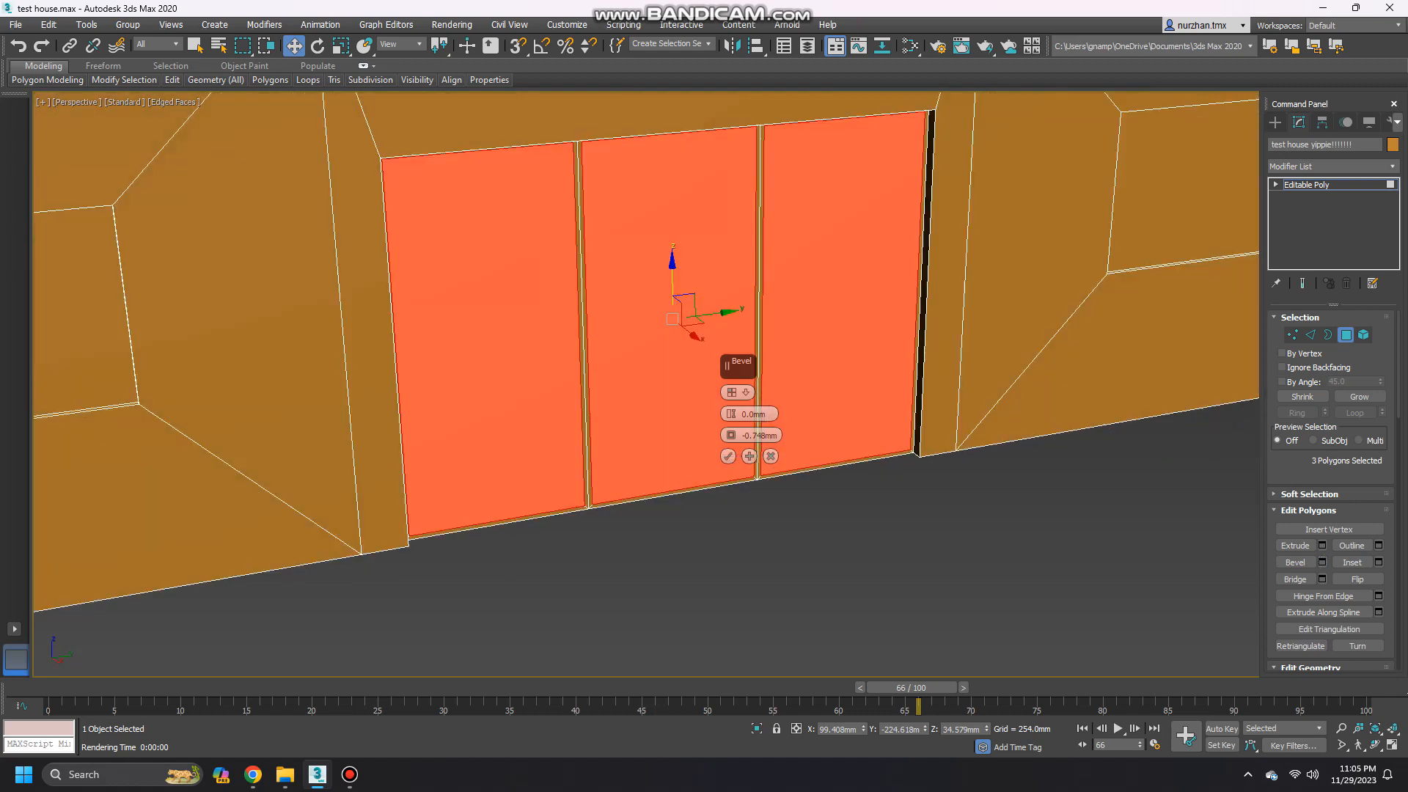
{"action": "scroll", "coordinate": [870, 436], "scroll_direction": "up", "scroll_amount": 3}
{"action": "left_click", "coordinate": [731, 438]}
{"action": "left_click", "coordinate": [728, 456]}
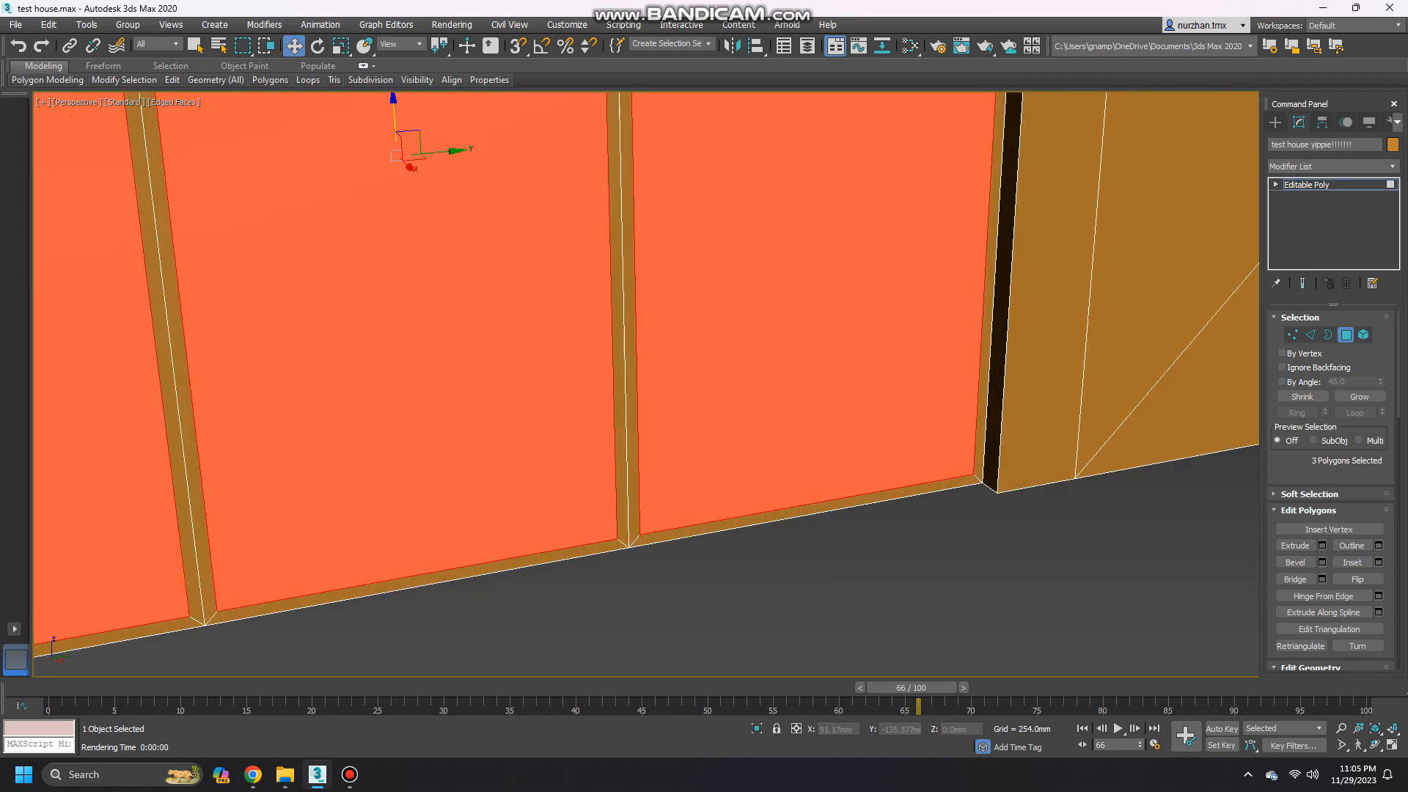
Remove the two vertical edges running down the middle of the dividers between the door sections.
{"action": "key", "text": "2"}
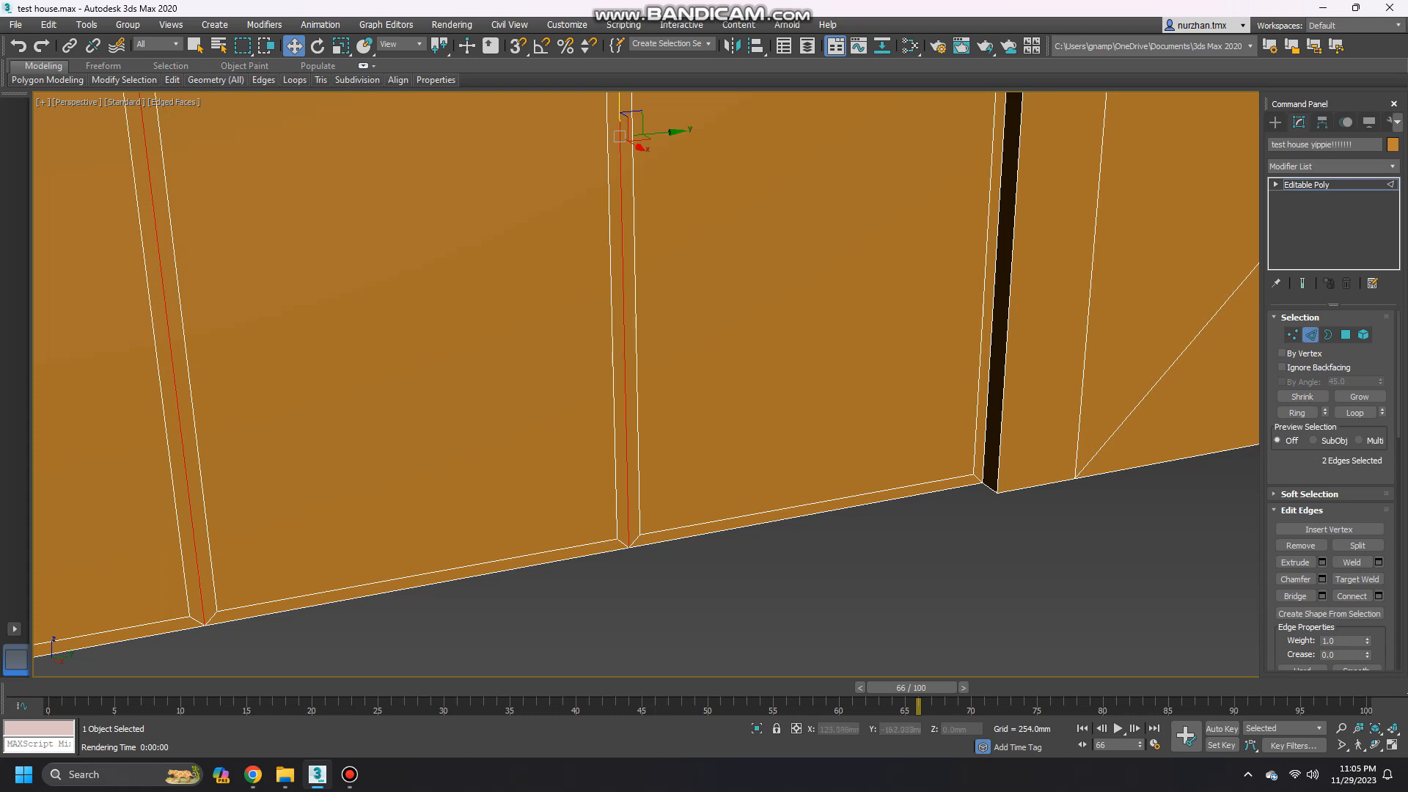
{"action": "left_click", "coordinate": [1301, 545]}
Extrude the three wide-door panes to a height of -0.492 mm to recess the glass.
{"action": "key", "text": "4"}
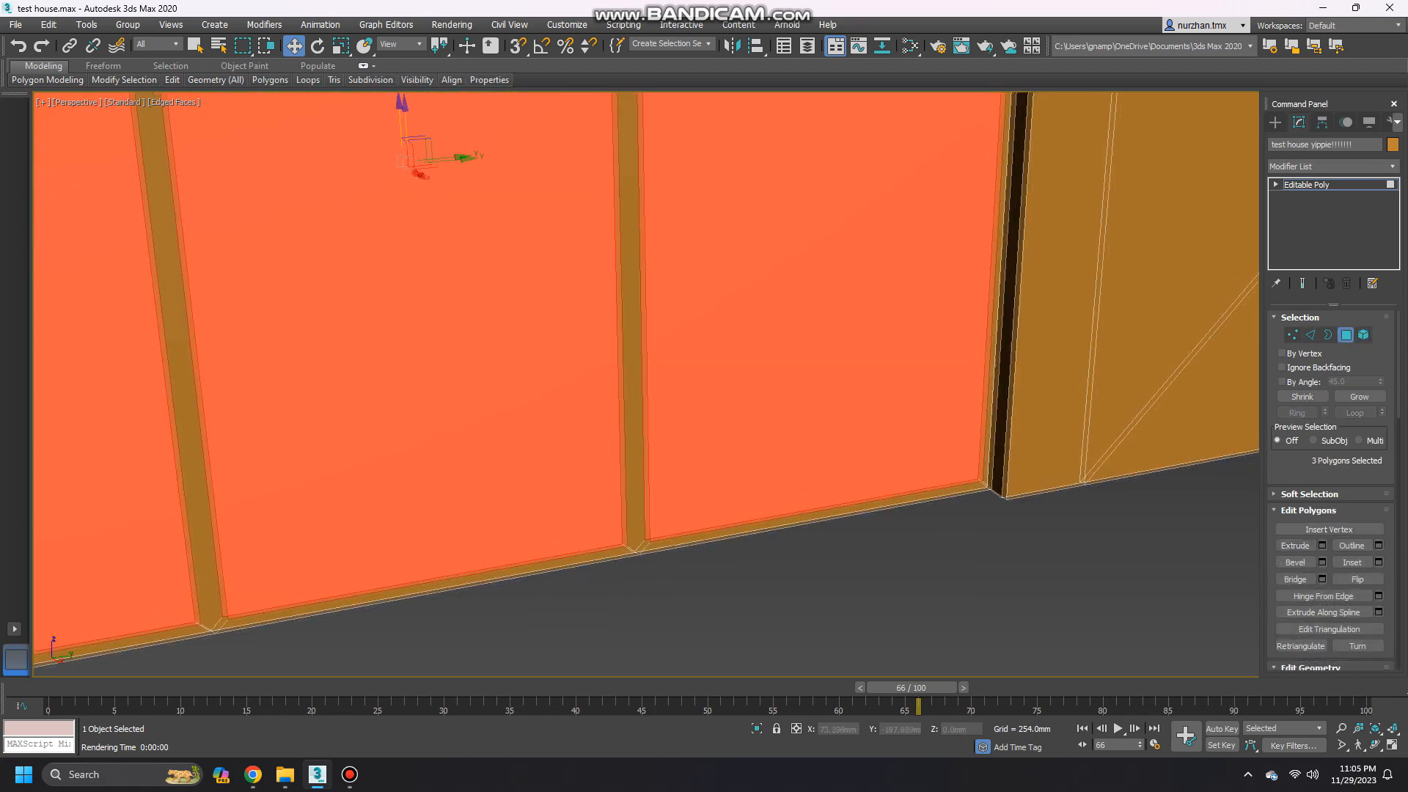
{"action": "middle_click_drag", "start_coordinate": [660, 381], "coordinate": [704, 393], "text": "alt"}
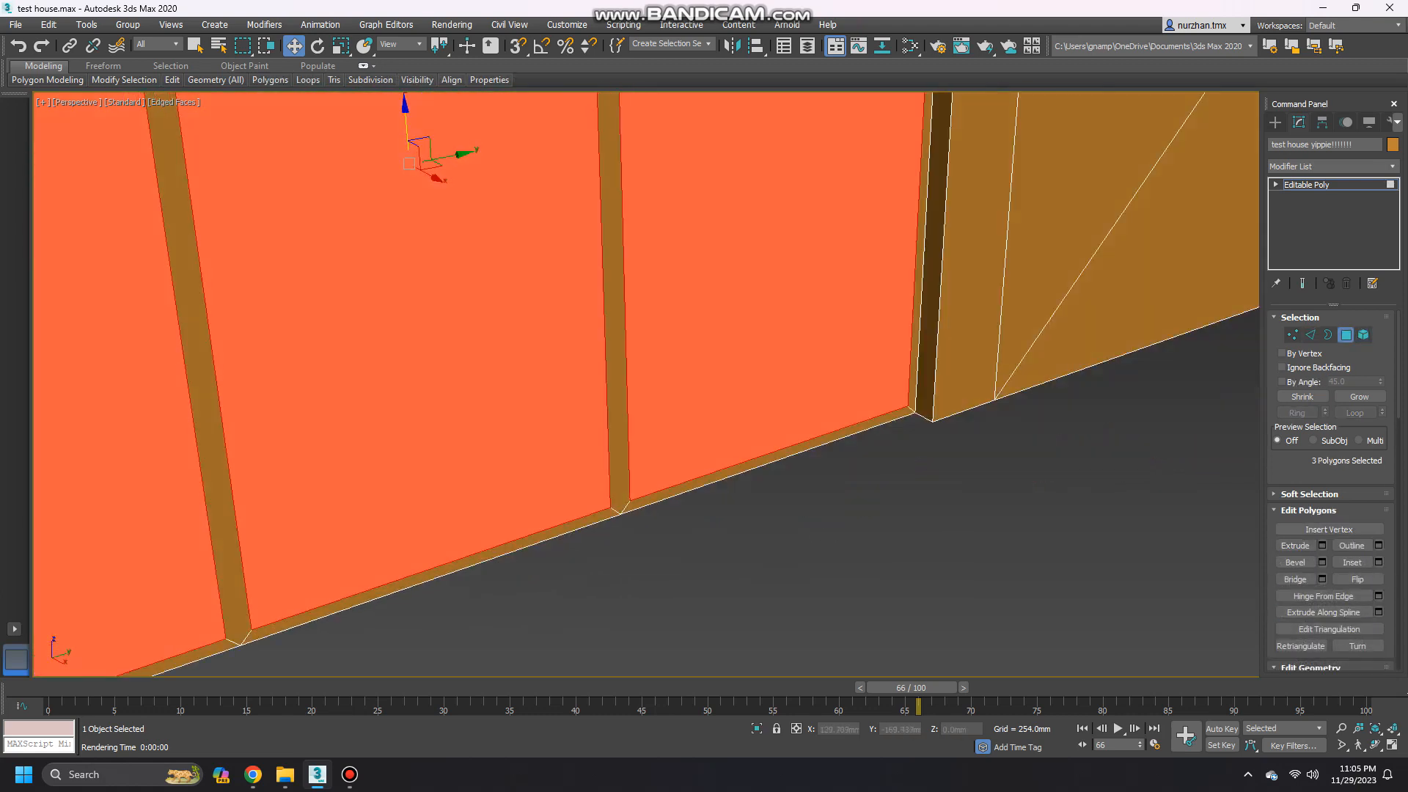
{"action": "left_click", "coordinate": [1322, 545]}
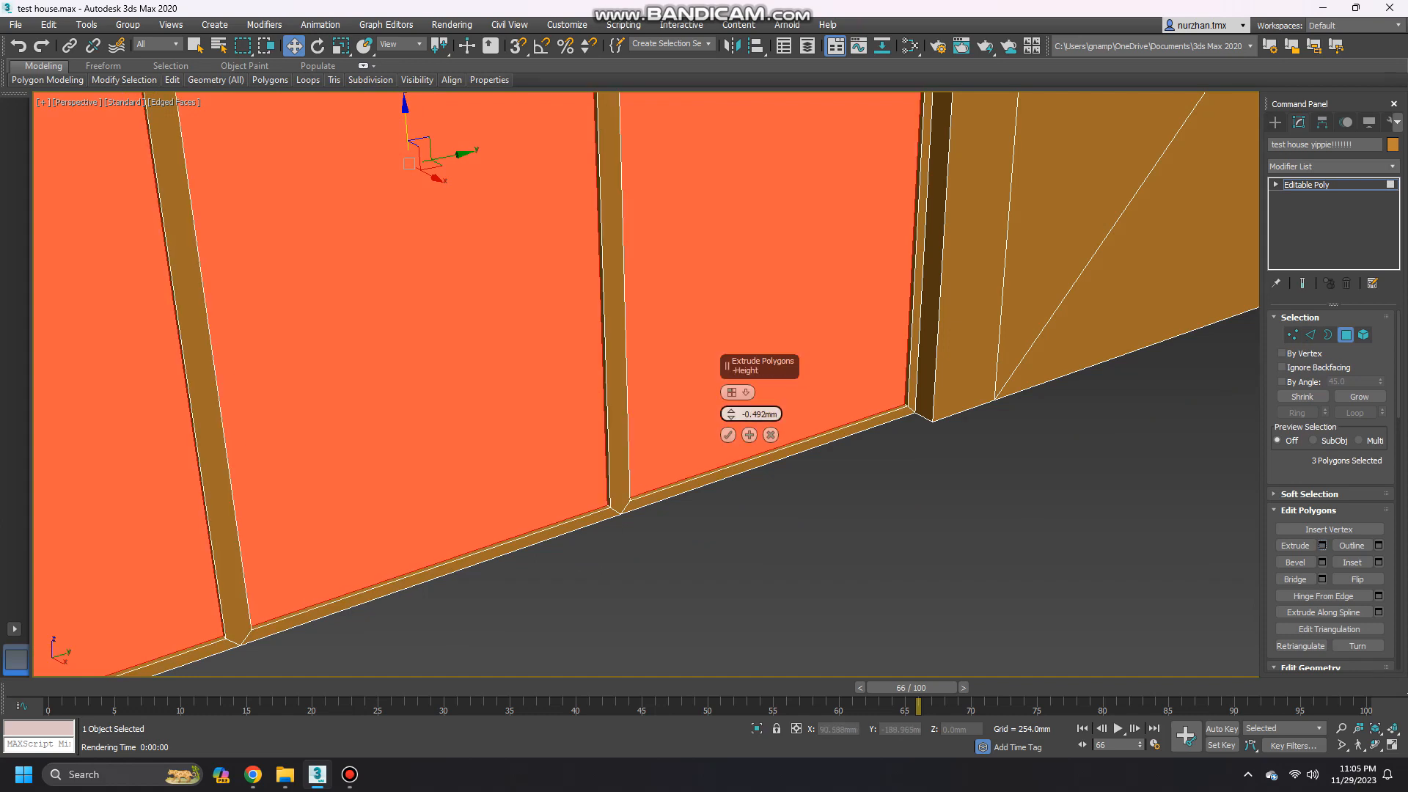
{"action": "left_click", "coordinate": [728, 435]}
{"action": "scroll", "coordinate": [660, 396], "scroll_direction": "down", "scroll_amount": 10}
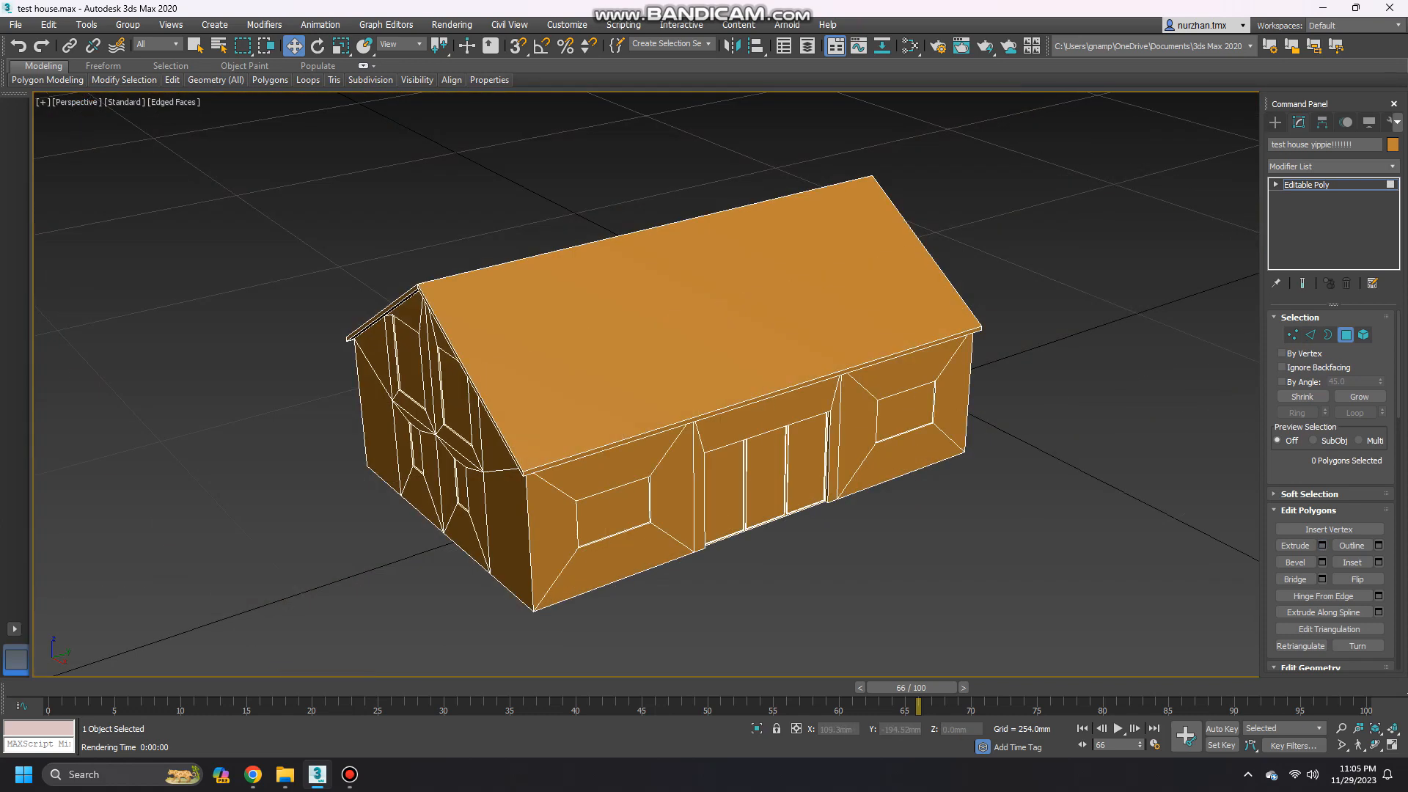
Select the roof and eave vertices across the Left view and move them down to lower the roof.
{"action": "middle_click_drag", "start_coordinate": [513, 396], "coordinate": [881, 352], "text": "alt"}
{"action": "key", "text": "alt+w"}
{"action": "middle_click_drag", "start_coordinate": [222, 509], "coordinate": [192, 605]}
{"action": "scroll", "coordinate": [192, 605], "scroll_direction": "up", "scroll_amount": 3}
{"action": "scroll", "coordinate": [192, 605], "scroll_direction": "down", "scroll_amount": 3}
{"action": "key", "text": "1"}
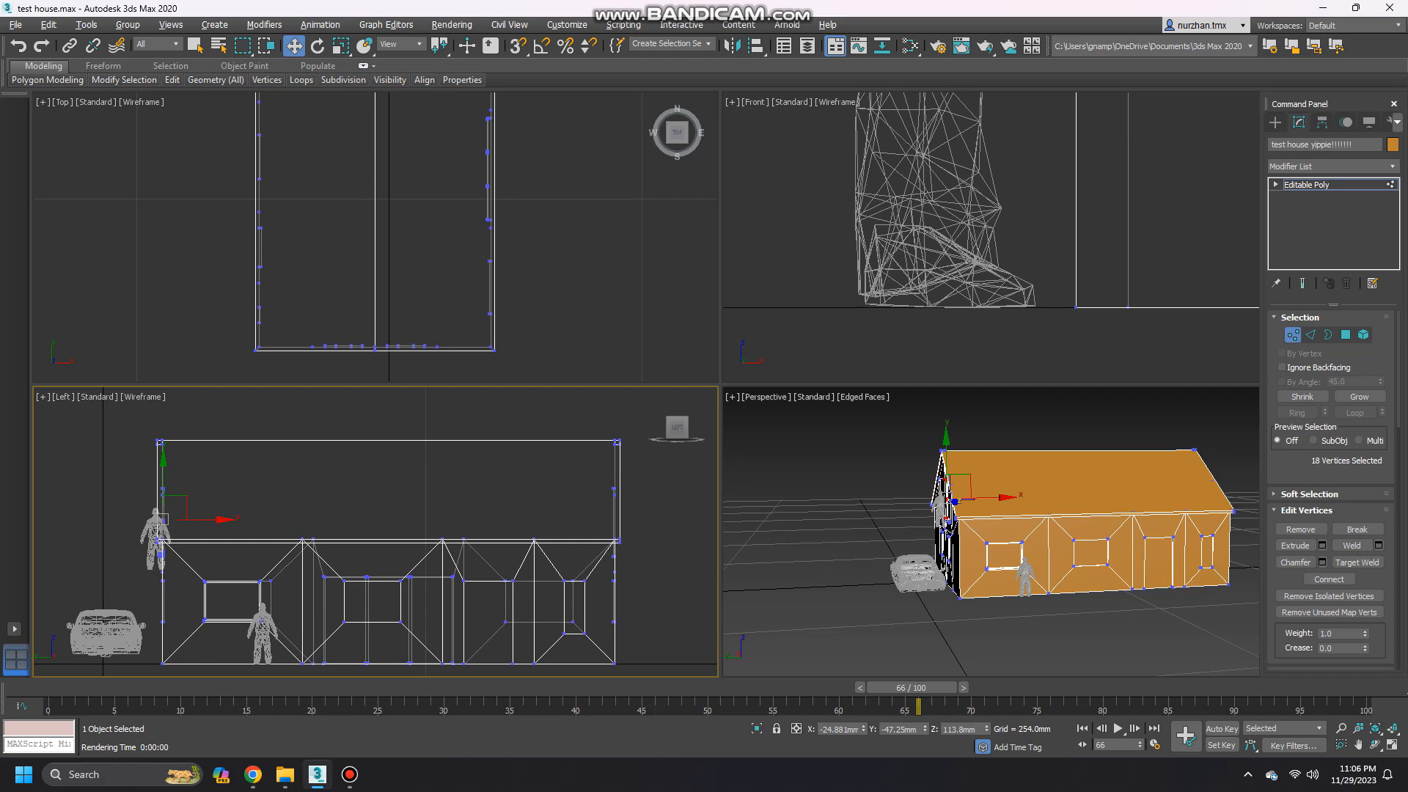
{"action": "left_click_drag", "start_coordinate": [103, 428], "coordinate": [640, 567]}
{"action": "scroll", "coordinate": [1027, 513], "scroll_direction": "up", "scroll_amount": 3}
{"action": "middle_click_drag", "start_coordinate": [954, 514], "coordinate": [1049, 528], "text": "alt"}
{"action": "middle_click_drag", "start_coordinate": [328, 477], "coordinate": [366, 465]}
{"action": "left_click_drag", "start_coordinate": [366, 458], "coordinate": [366, 472]}
Select the band of wall vertices across the Left view, include both end corners, and move them down.
{"action": "middle_click_drag", "start_coordinate": [902, 536], "coordinate": [1122, 529], "text": "alt"}
{"action": "middle_click_drag", "start_coordinate": [411, 558], "coordinate": [377, 532]}
{"action": "left_click_drag", "start_coordinate": [138, 528], "coordinate": [644, 603]}
{"action": "middle_click_drag", "start_coordinate": [939, 542], "coordinate": [1056, 539], "text": "alt"}
{"action": "left_click_drag", "start_coordinate": [143, 534], "coordinate": [183, 561], "text": "ctrl"}
{"action": "left_click_drag", "start_coordinate": [607, 535], "coordinate": [653, 564], "text": "ctrl"}
{"action": "middle_click_drag", "start_coordinate": [954, 539], "coordinate": [1064, 537], "text": "alt"}
{"action": "left_click_drag", "start_coordinate": [314, 473], "coordinate": [314, 489]}
Remove the two floor-line edges and the central vertical edges above and below them on the gable wall.
{"action": "middle_click_drag", "start_coordinate": [1063, 540], "coordinate": [697, 528], "text": "alt"}
{"action": "key", "text": "alt+w"}
{"action": "scroll", "coordinate": [711, 440], "scroll_direction": "down", "scroll_amount": 1}
{"action": "key", "text": "2"}
{"action": "left_click", "coordinate": [711, 480]}
{"action": "left_click", "coordinate": [770, 623]}
{"action": "scroll", "coordinate": [733, 499], "scroll_direction": "down", "scroll_amount": 5}
{"action": "scroll", "coordinate": [807, 499], "scroll_direction": "up", "scroll_amount": 5}
{"action": "left_click", "coordinate": [818, 564]}
{"action": "left_click", "coordinate": [902, 498], "text": "ctrl"}
{"action": "left_click", "coordinate": [821, 388], "text": "ctrl"}
{"action": "left_click", "coordinate": [748, 473], "text": "ctrl"}
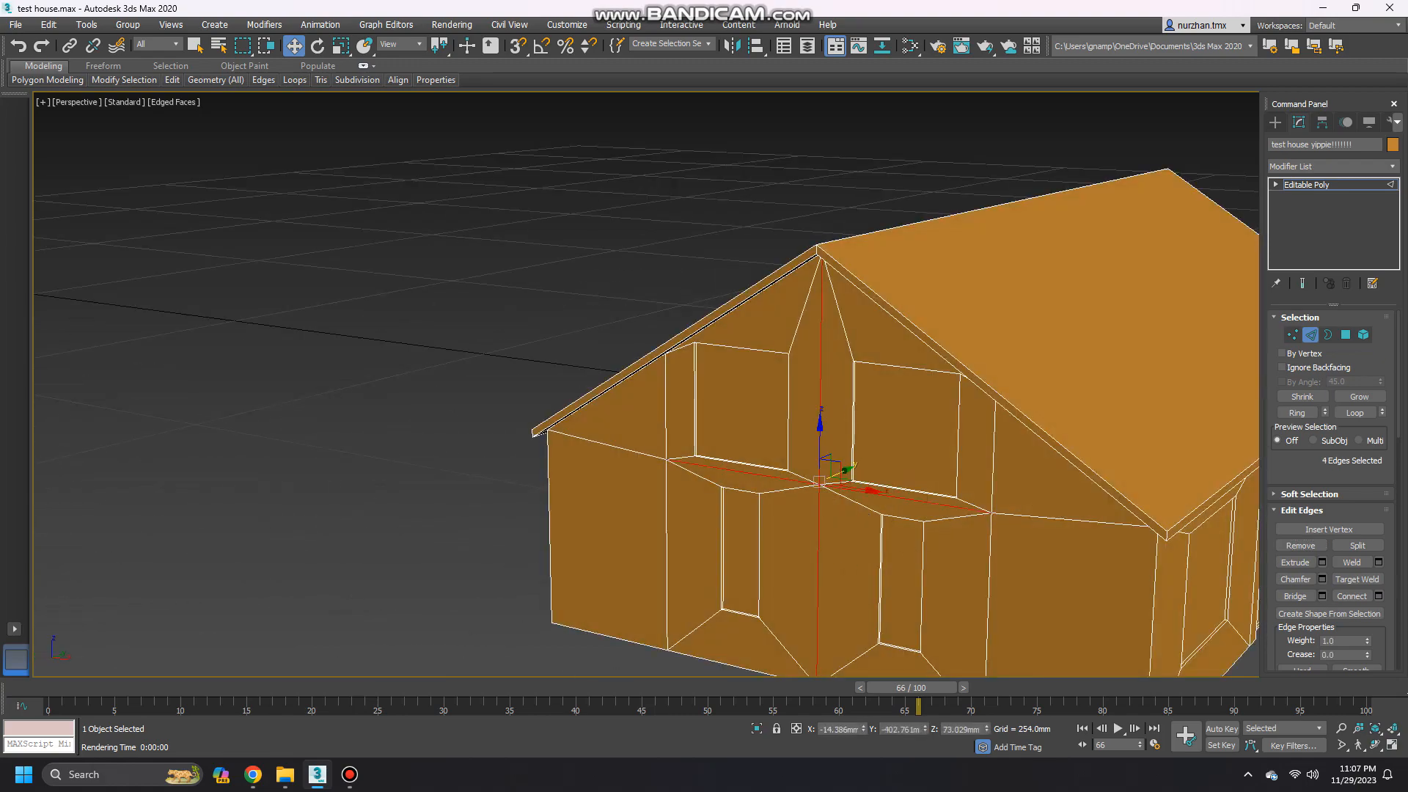
{"action": "left_click", "coordinate": [609, 445], "text": "ctrl"}
{"action": "scroll", "coordinate": [660, 440], "scroll_direction": "down", "scroll_amount": 3}
{"action": "middle_click_drag", "start_coordinate": [881, 469], "coordinate": [828, 455], "text": "alt"}
{"action": "scroll", "coordinate": [660, 484], "scroll_direction": "up", "scroll_amount": 4}
{"action": "left_click", "coordinate": [605, 485]}
{"action": "left_click", "coordinate": [860, 531], "text": "ctrl"}
{"action": "left_click", "coordinate": [946, 470], "text": "ctrl"}
{"action": "left_click", "coordinate": [868, 322], "text": "ctrl"}
{"action": "key", "text": "BackSpace"}
{"action": "scroll", "coordinate": [733, 454], "scroll_direction": "down", "scroll_amount": 4}
{"action": "key", "text": "1"}
{"action": "key", "text": "alt+w"}
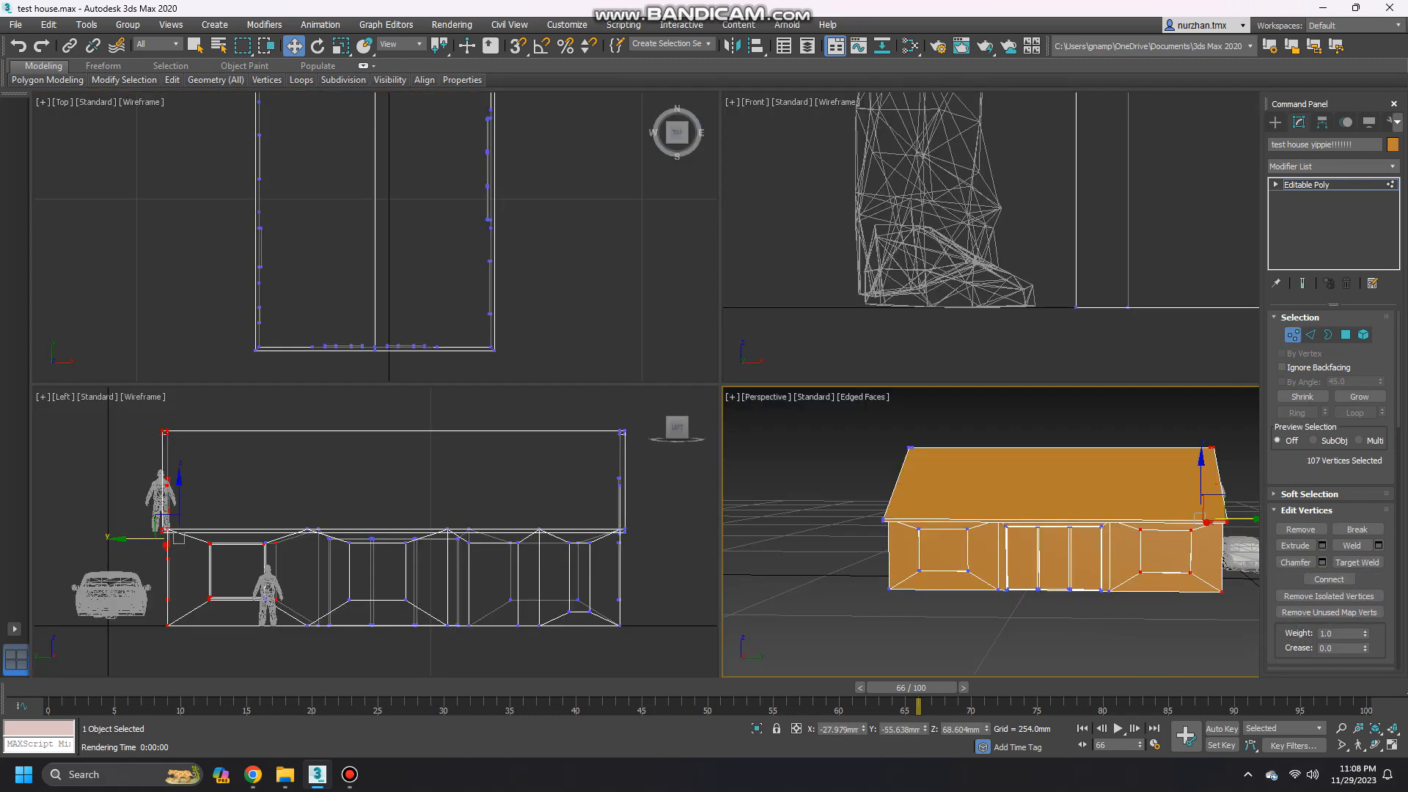
{"action": "left_click_drag", "start_coordinate": [839, 432], "coordinate": [992, 628], "text": "ctrl"}
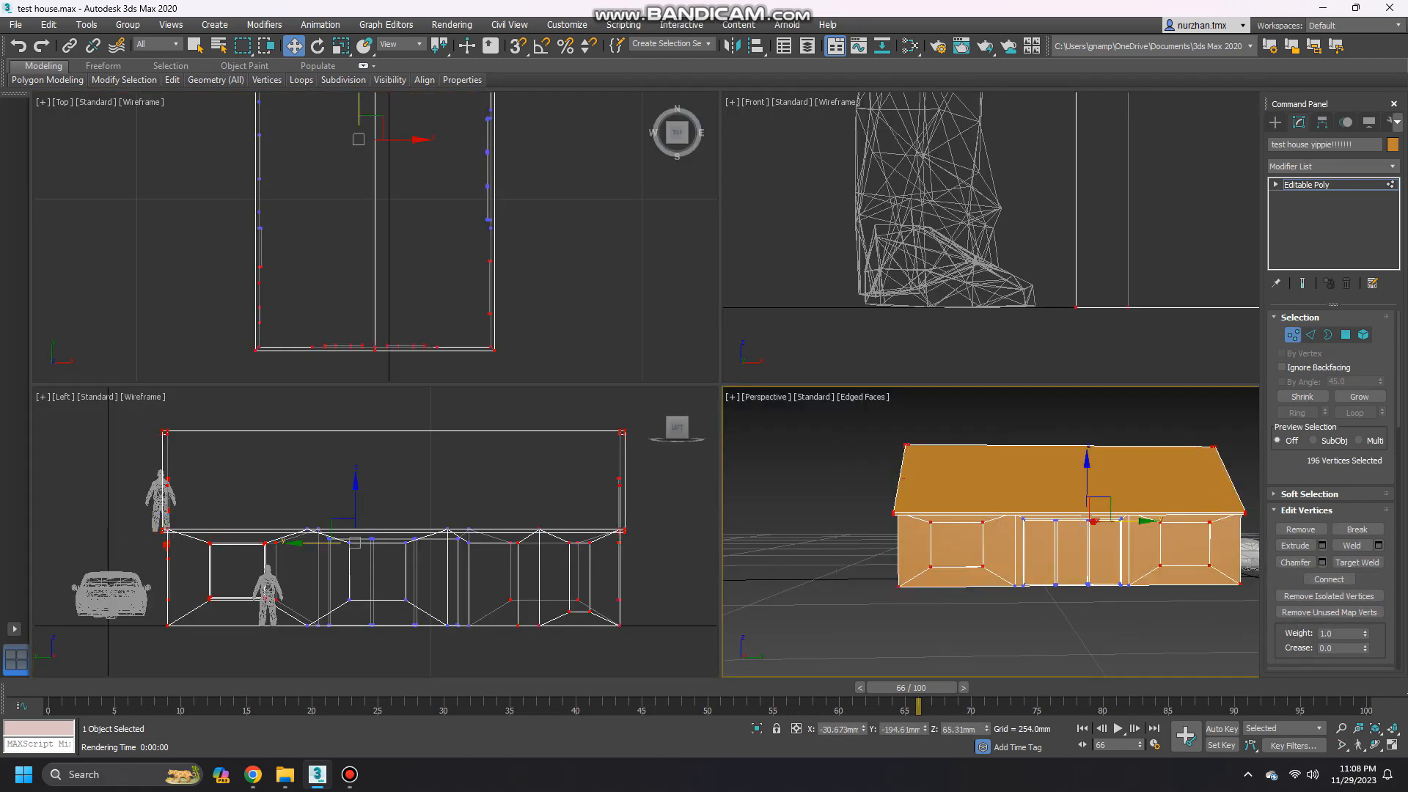
{"action": "key", "text": "alt+w"}
{"action": "middle_click_drag", "start_coordinate": [917, 557], "coordinate": [946, 546], "text": "alt"}
{"action": "key", "text": "r"}
{"action": "middle_click_drag", "start_coordinate": [782, 389], "coordinate": [799, 433], "text": "alt"}
{"action": "left_click", "coordinate": [778, 620]}
{"action": "middle_click_drag", "start_coordinate": [778, 620], "coordinate": [1057, 616], "text": "alt"}
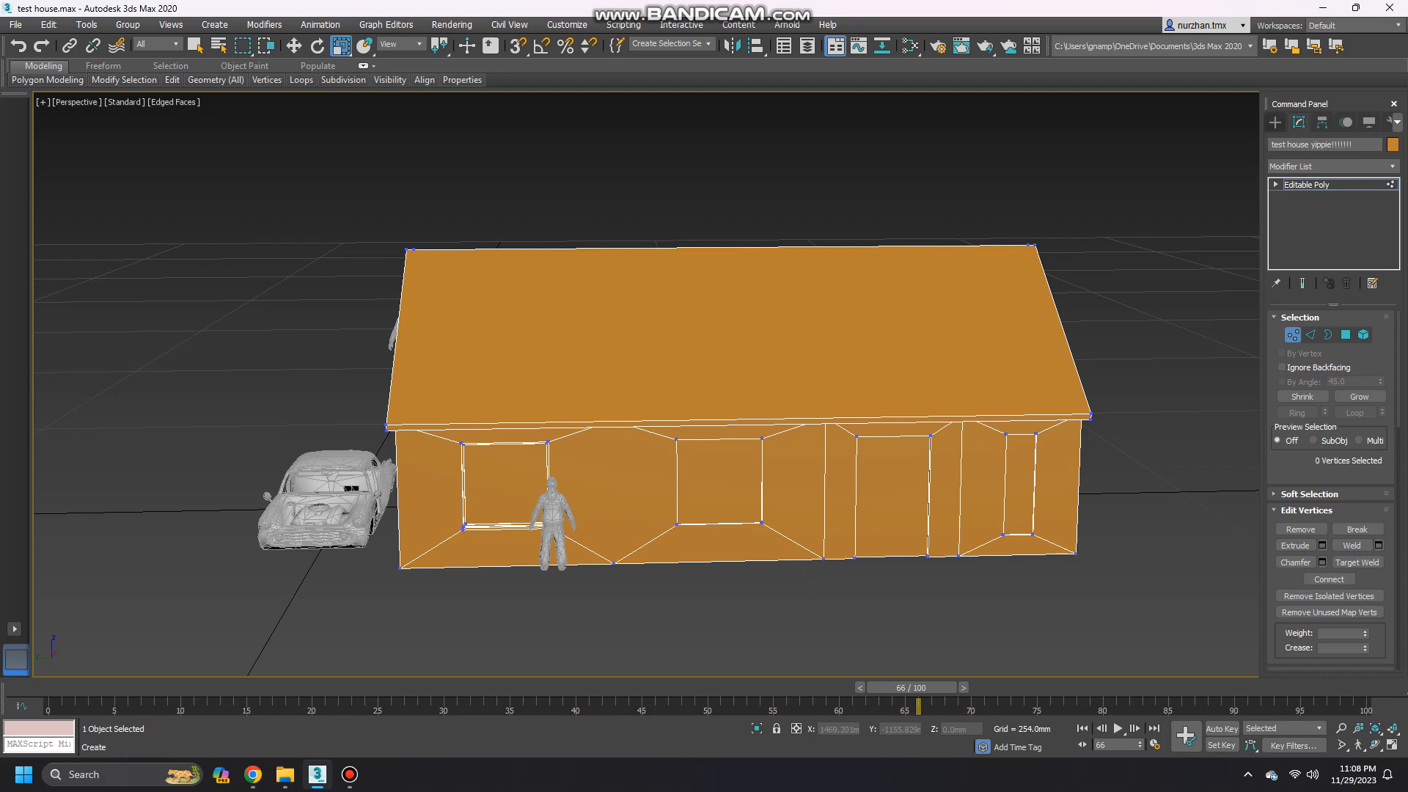
Create a flat box beside the house, about 150 mm by 178 mm and 7 mm high.
{"action": "left_click", "coordinate": [1276, 123]}
{"action": "left_click", "coordinate": [1301, 210]}
{"action": "middle_click_drag", "start_coordinate": [719, 403], "coordinate": [807, 403], "text": "alt"}
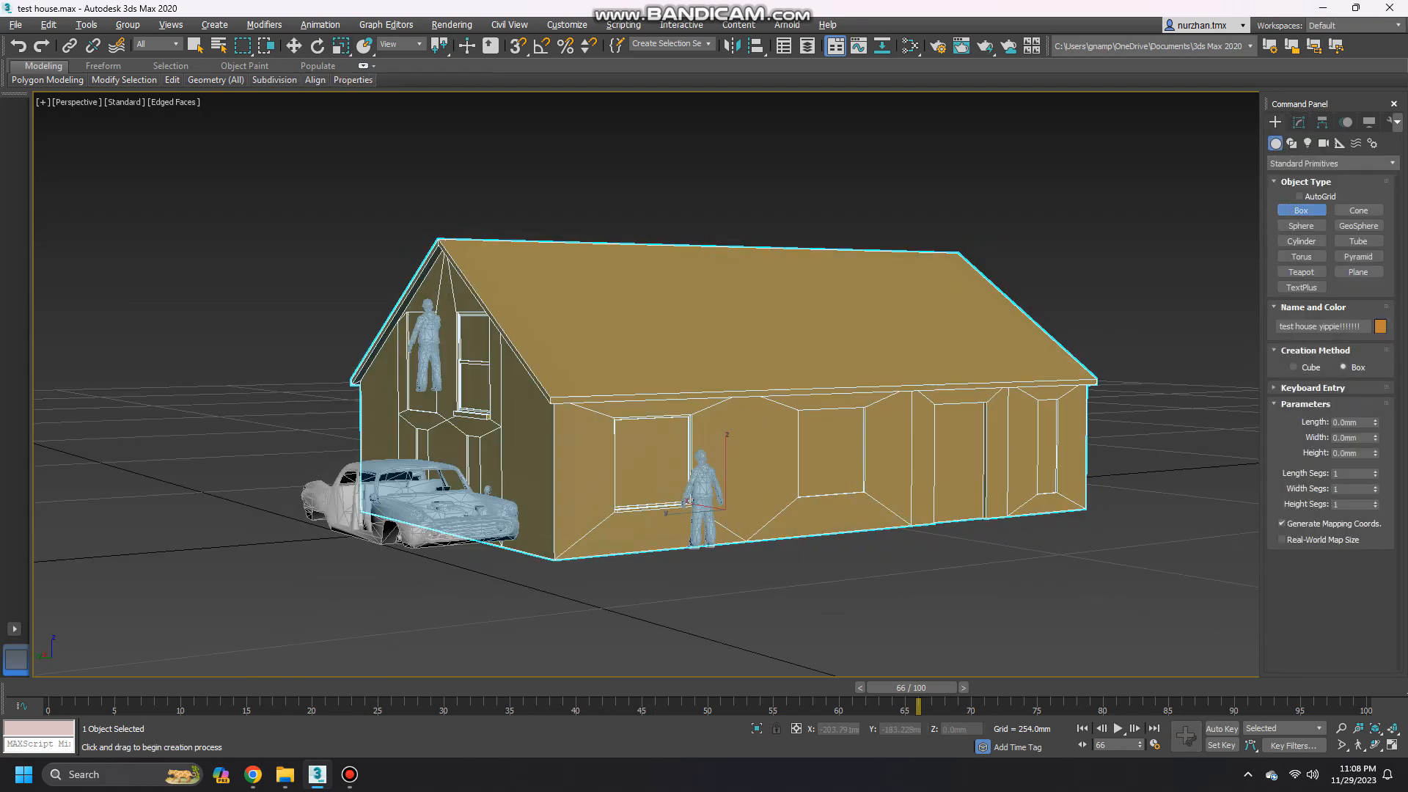
{"action": "scroll", "coordinate": [719, 403], "scroll_direction": "up", "scroll_amount": 5}
{"action": "scroll", "coordinate": [721, 405], "scroll_direction": "up", "scroll_amount": 5}
{"action": "middle_click_drag", "start_coordinate": [719, 403], "coordinate": [506, 579], "text": "alt"}
{"action": "scroll", "coordinate": [722, 405], "scroll_direction": "down", "scroll_amount": 3}
{"action": "middle_click_drag", "start_coordinate": [660, 396], "coordinate": [609, 470], "text": "alt"}
{"action": "scroll", "coordinate": [646, 396], "scroll_direction": "down", "scroll_amount": 5}
{"action": "middle_click_drag", "start_coordinate": [645, 396], "coordinate": [734, 404], "text": "alt"}
{"action": "left_click_drag", "start_coordinate": [972, 400], "coordinate": [735, 554]}
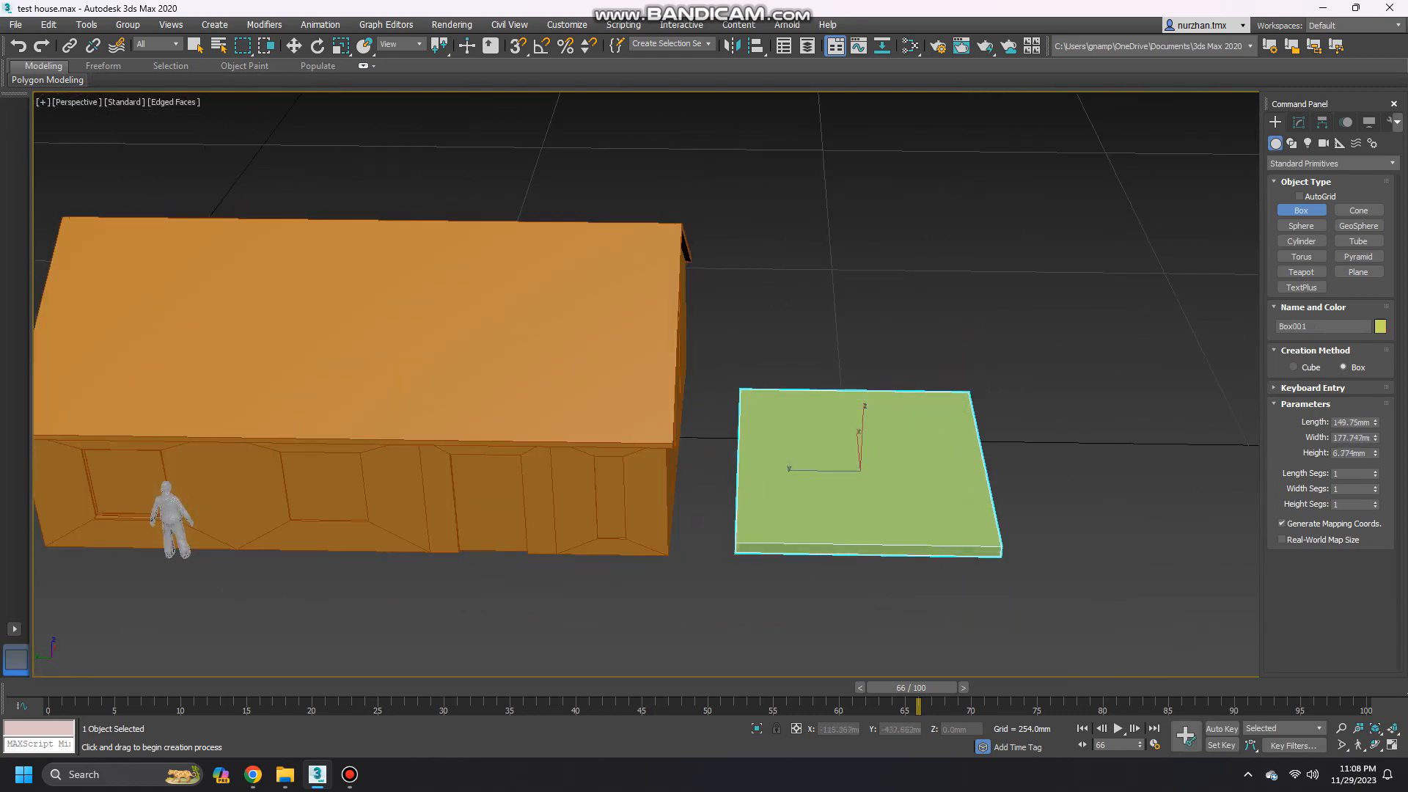
{"action": "left_click", "coordinate": [732, 544]}
Convert the new flat box to an editable poly.
{"action": "scroll", "coordinate": [732, 544], "scroll_direction": "up", "scroll_amount": 4}
{"action": "mouse_move", "coordinate": [732, 544]}
{"action": "middle_mouse_down", "text": "alt"}
{"action": "mouse_move", "coordinate": [777, 535]}
{"action": "mouse_move", "coordinate": [756, 580]}
{"action": "mouse_move", "coordinate": [733, 455]}
{"action": "mouse_move", "coordinate": [734, 528]}
{"action": "middle_mouse_up", "text": "alt"}
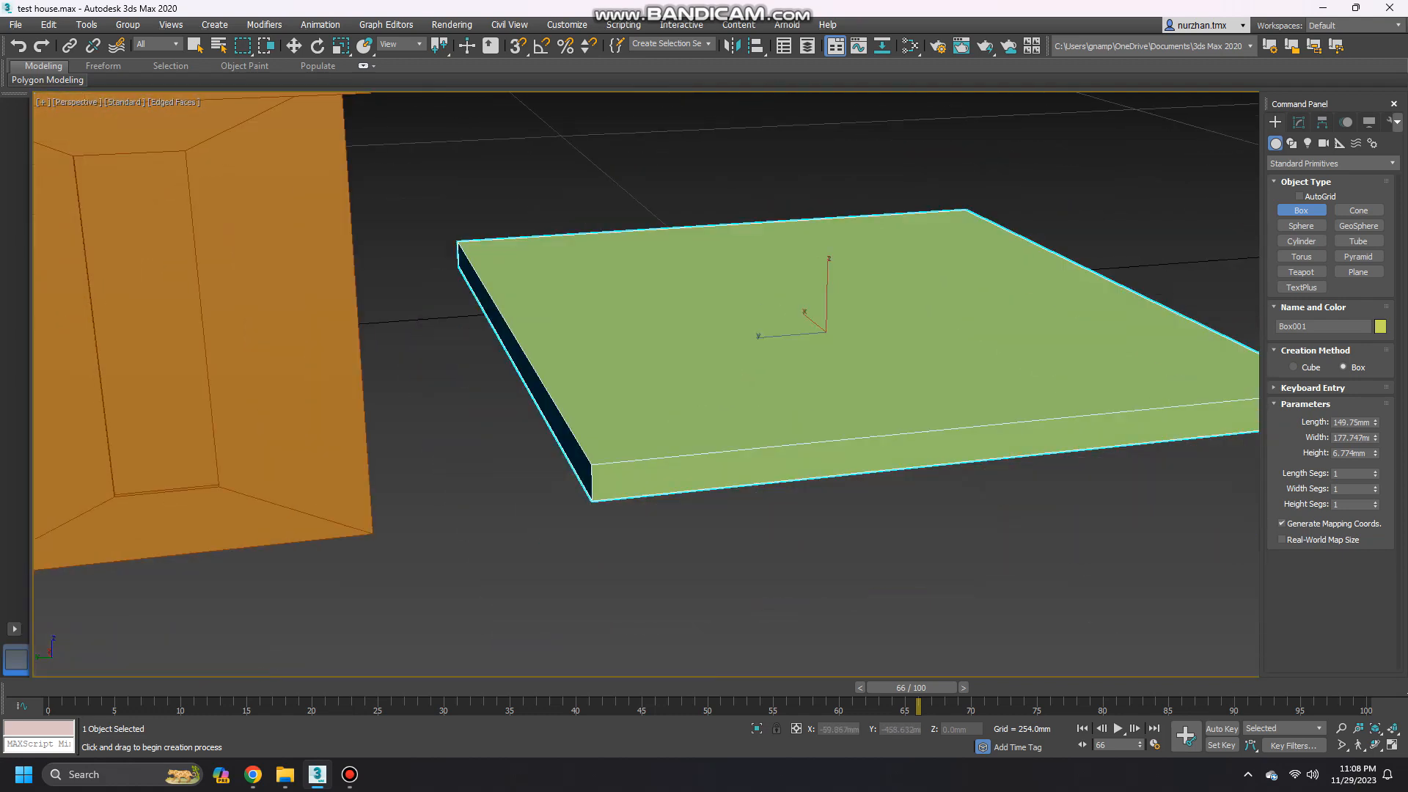
{"action": "key", "text": "r"}
{"action": "right_click", "coordinate": [596, 341]}
{"action": "mouse_move", "coordinate": [631, 487]}
{"action": "left_click", "coordinate": [785, 506]}
{"action": "middle_click_drag", "start_coordinate": [734, 529], "coordinate": [660, 525], "text": "alt"}
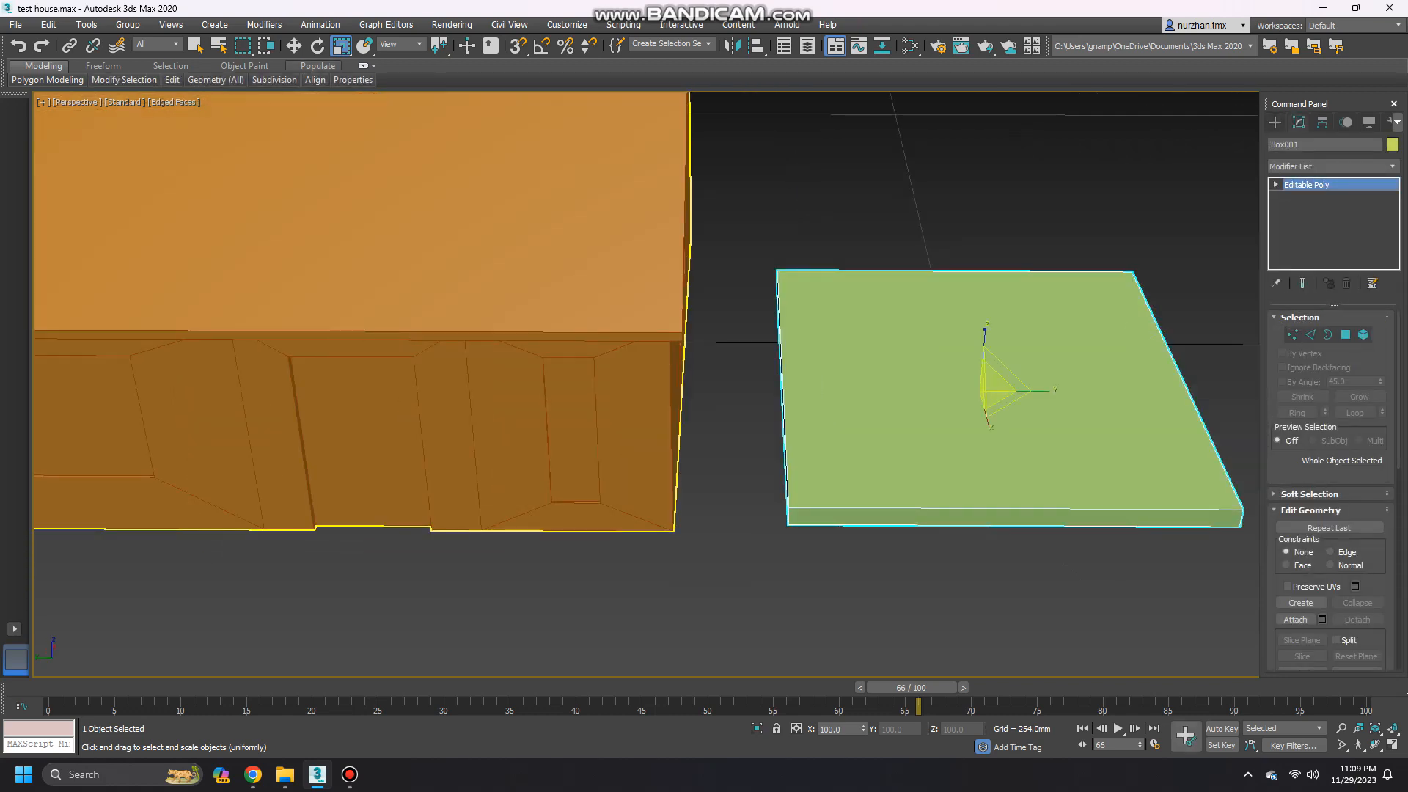
Move the flat box under the house and snap its corner to the house's ground corner.
{"action": "key", "text": "w"}
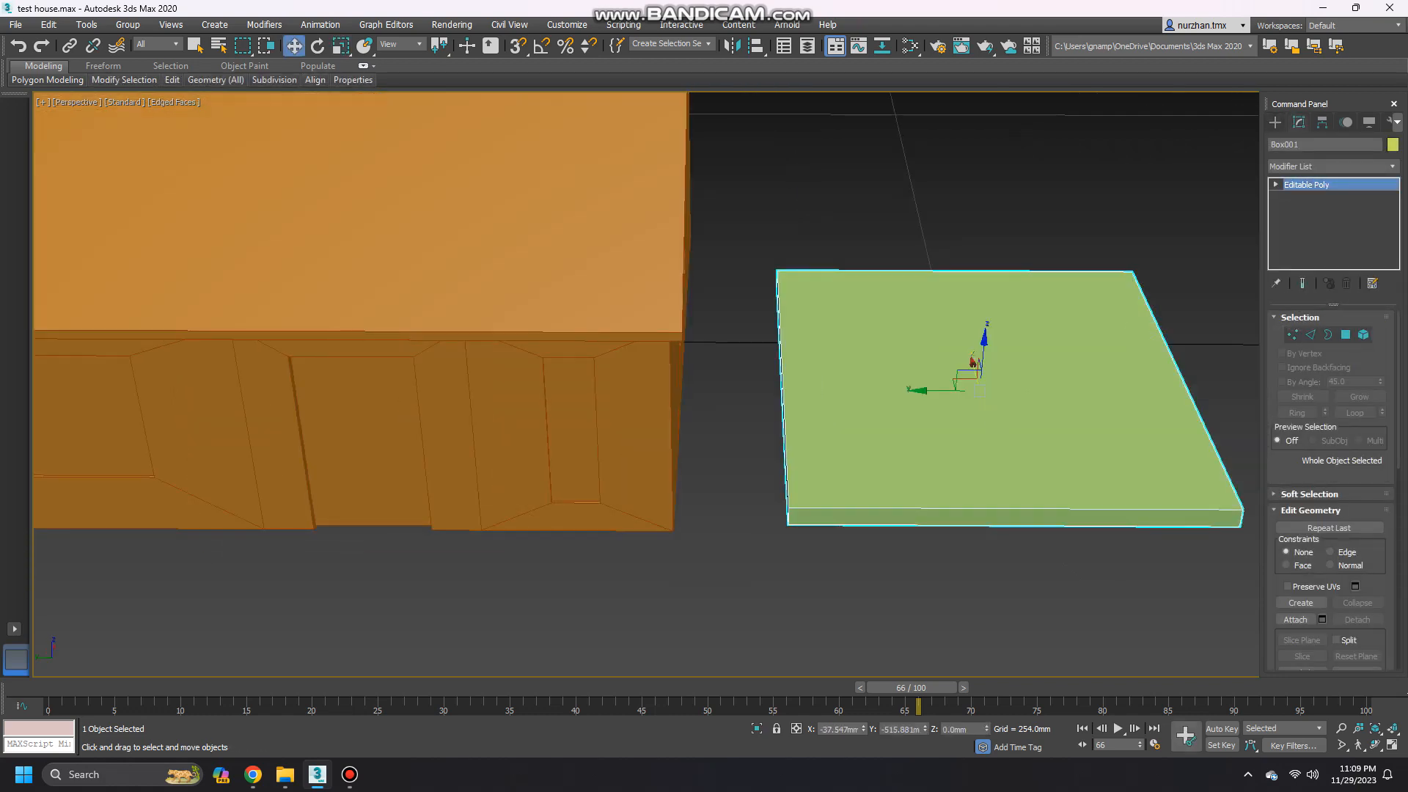
{"action": "left_click_drag", "start_coordinate": [930, 391], "coordinate": [495, 391]}
{"action": "middle_click_drag", "start_coordinate": [496, 391], "coordinate": [418, 389], "text": "alt"}
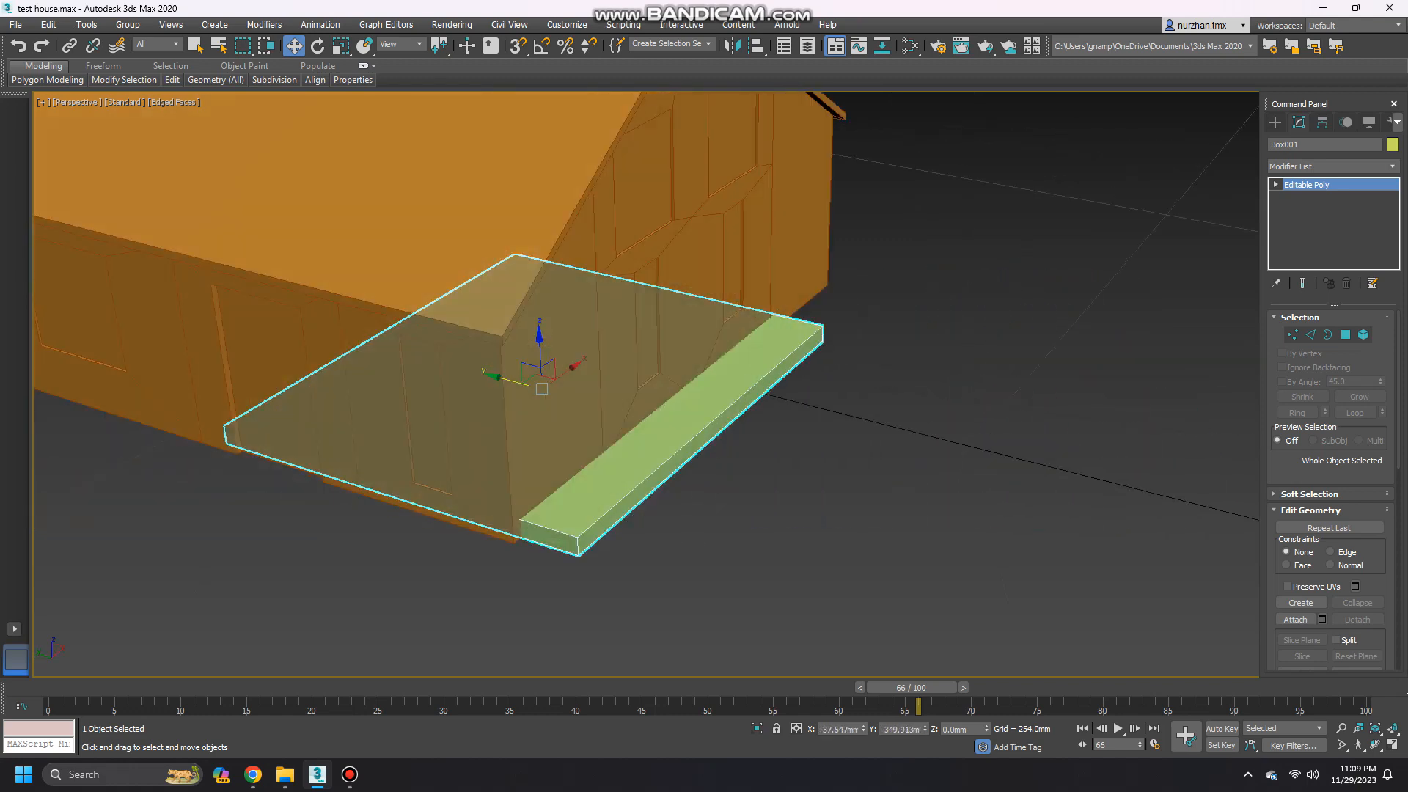
{"action": "scroll", "coordinate": [469, 513], "scroll_direction": "up", "scroll_amount": 3}
{"action": "middle_click_drag", "start_coordinate": [604, 560], "coordinate": [656, 538]}
{"action": "key", "text": "s"}
{"action": "left_click_drag", "start_coordinate": [781, 561], "coordinate": [656, 538]}
{"action": "key", "text": "s"}
Stretch the slab's side vertices across the gable width and snap them to the opposite house corner.
{"action": "middle_click_drag", "start_coordinate": [657, 537], "coordinate": [477, 547], "text": "alt"}
{"action": "scroll", "coordinate": [462, 552], "scroll_direction": "down", "scroll_amount": 3}
{"action": "key", "text": "1"}
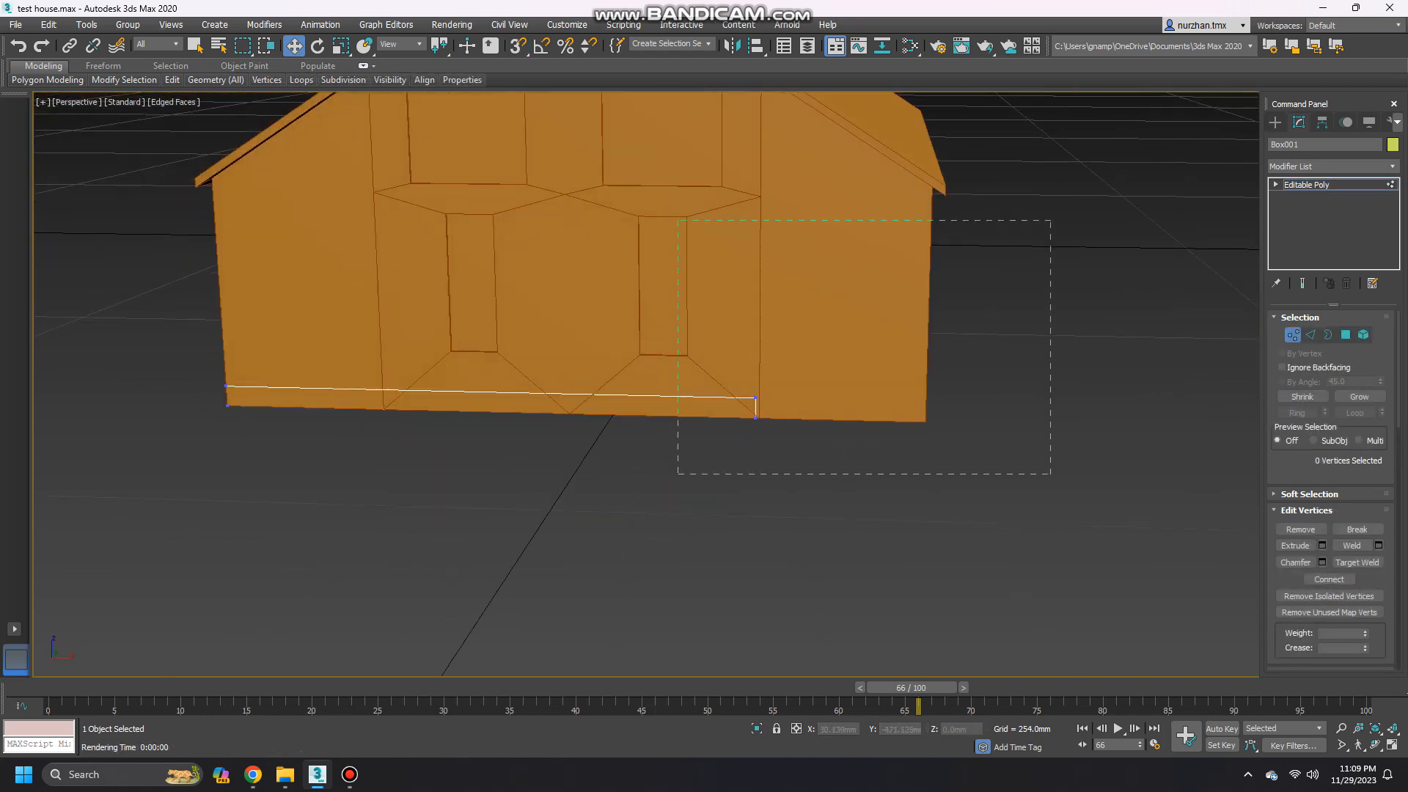
{"action": "left_click_drag", "start_coordinate": [678, 474], "coordinate": [677, 475]}
{"action": "middle_click_drag", "start_coordinate": [676, 476], "coordinate": [662, 507], "text": "alt"}
{"action": "left_click_drag", "start_coordinate": [814, 361], "coordinate": [953, 367]}
{"action": "scroll", "coordinate": [895, 372], "scroll_direction": "up", "scroll_amount": 4}
{"action": "middle_click_drag", "start_coordinate": [895, 372], "coordinate": [856, 299], "text": "alt"}
{"action": "scroll", "coordinate": [843, 374], "scroll_direction": "down", "scroll_amount": 2}
{"action": "left_click_drag", "start_coordinate": [692, 567], "coordinate": [771, 580]}
{"action": "key", "text": "s"}
Extend the slab's far-end vertices along the house's length and snap them to its end corner.
{"action": "middle_click_drag", "start_coordinate": [917, 569], "coordinate": [512, 523], "text": "alt"}
{"action": "scroll", "coordinate": [799, 545], "scroll_direction": "down", "scroll_amount": 5}
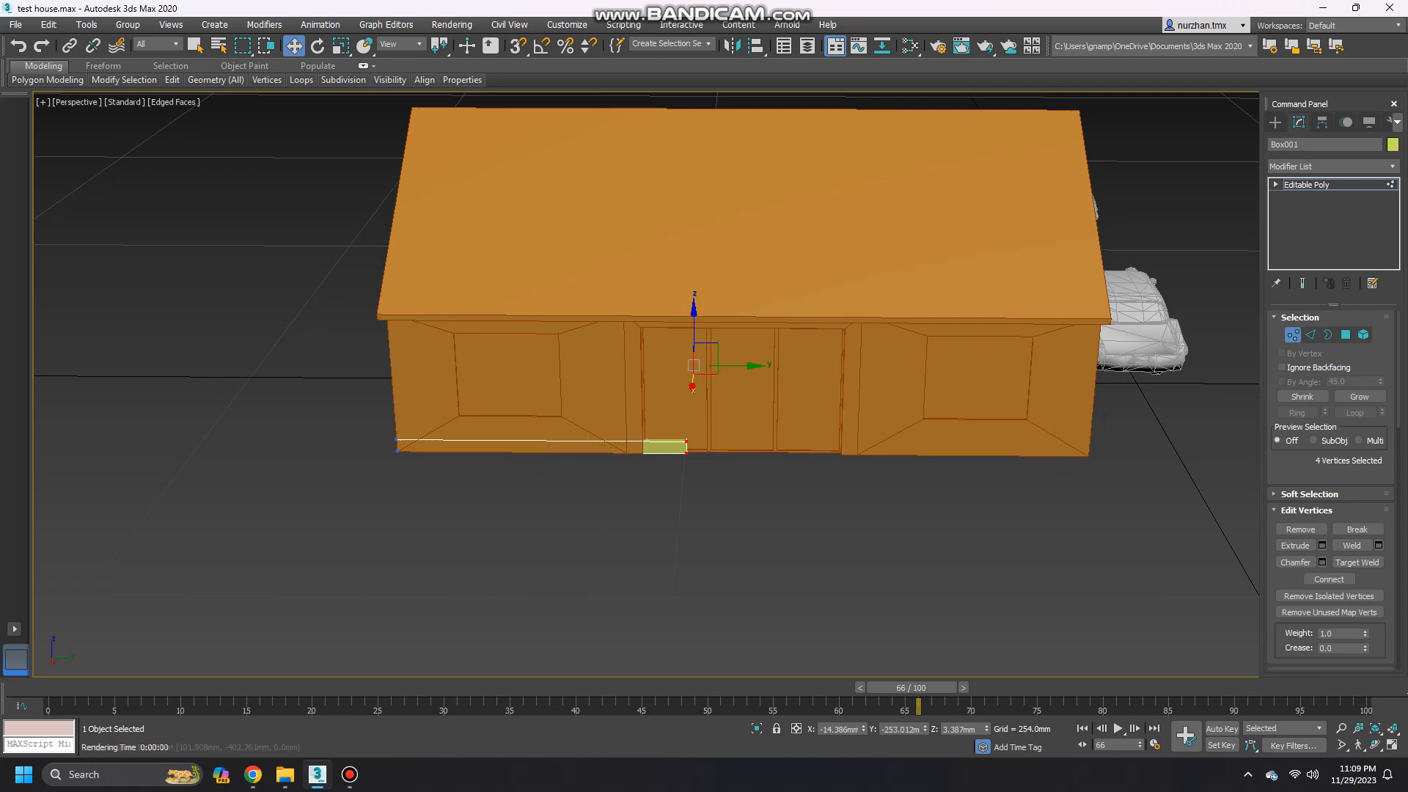
{"action": "left_click_drag", "start_coordinate": [734, 366], "coordinate": [1067, 367]}
{"action": "scroll", "coordinate": [1067, 369], "scroll_direction": "up", "scroll_amount": 6}
{"action": "middle_click_drag", "start_coordinate": [1067, 368], "coordinate": [814, 171], "text": "alt"}
{"action": "scroll", "coordinate": [1034, 411], "scroll_direction": "down", "scroll_amount": 2}
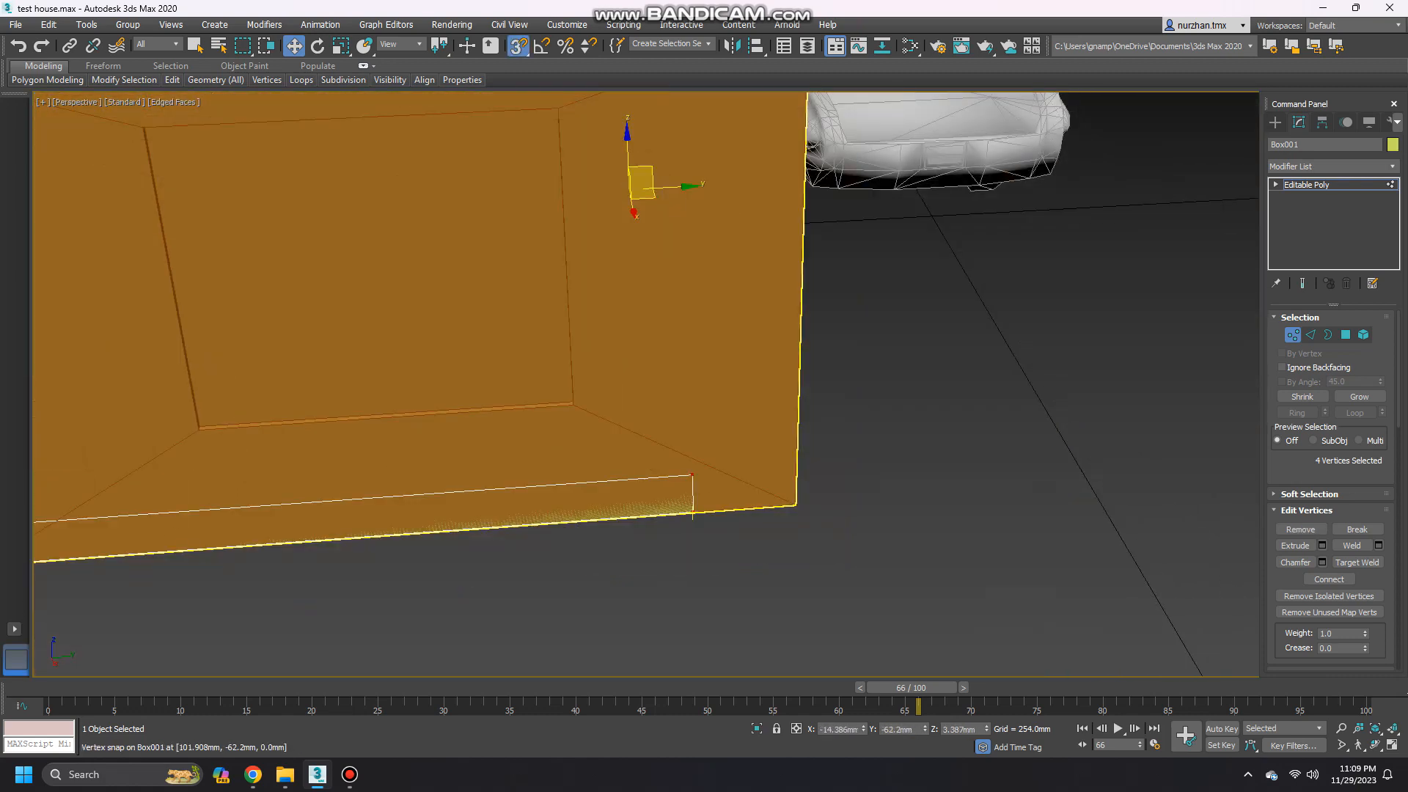
{"action": "left_click_drag", "start_coordinate": [693, 514], "coordinate": [797, 505]}
{"action": "key", "text": "s"}
Raise the house and snap its bottom corner onto the top of the slab.
{"action": "middle_click_drag", "start_coordinate": [797, 505], "coordinate": [645, 551], "text": "alt"}
{"action": "scroll", "coordinate": [646, 550], "scroll_direction": "down", "scroll_amount": 6}
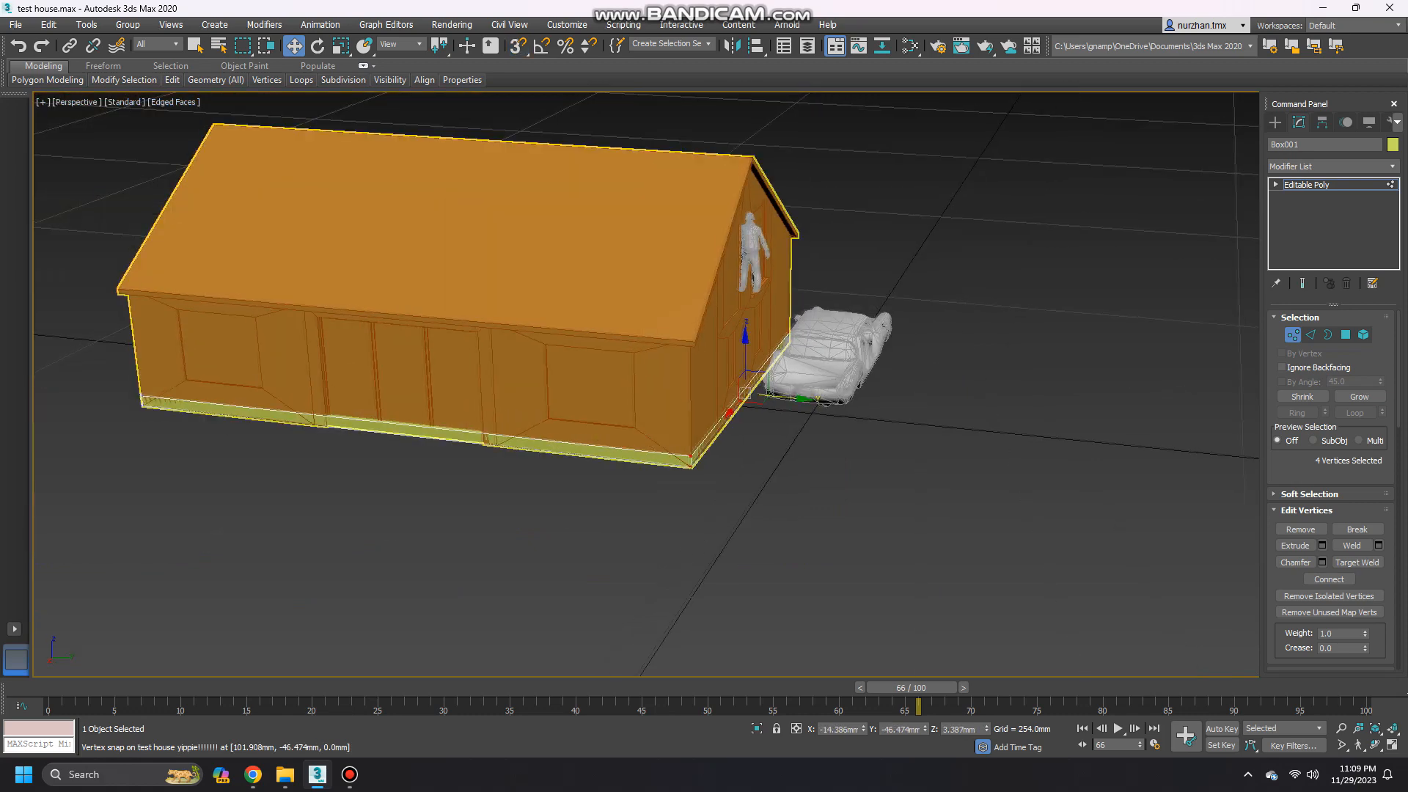
{"action": "middle_click_drag", "start_coordinate": [645, 477], "coordinate": [793, 532]}
{"action": "left_click", "coordinate": [1275, 122]}
{"action": "left_click", "coordinate": [704, 301]}
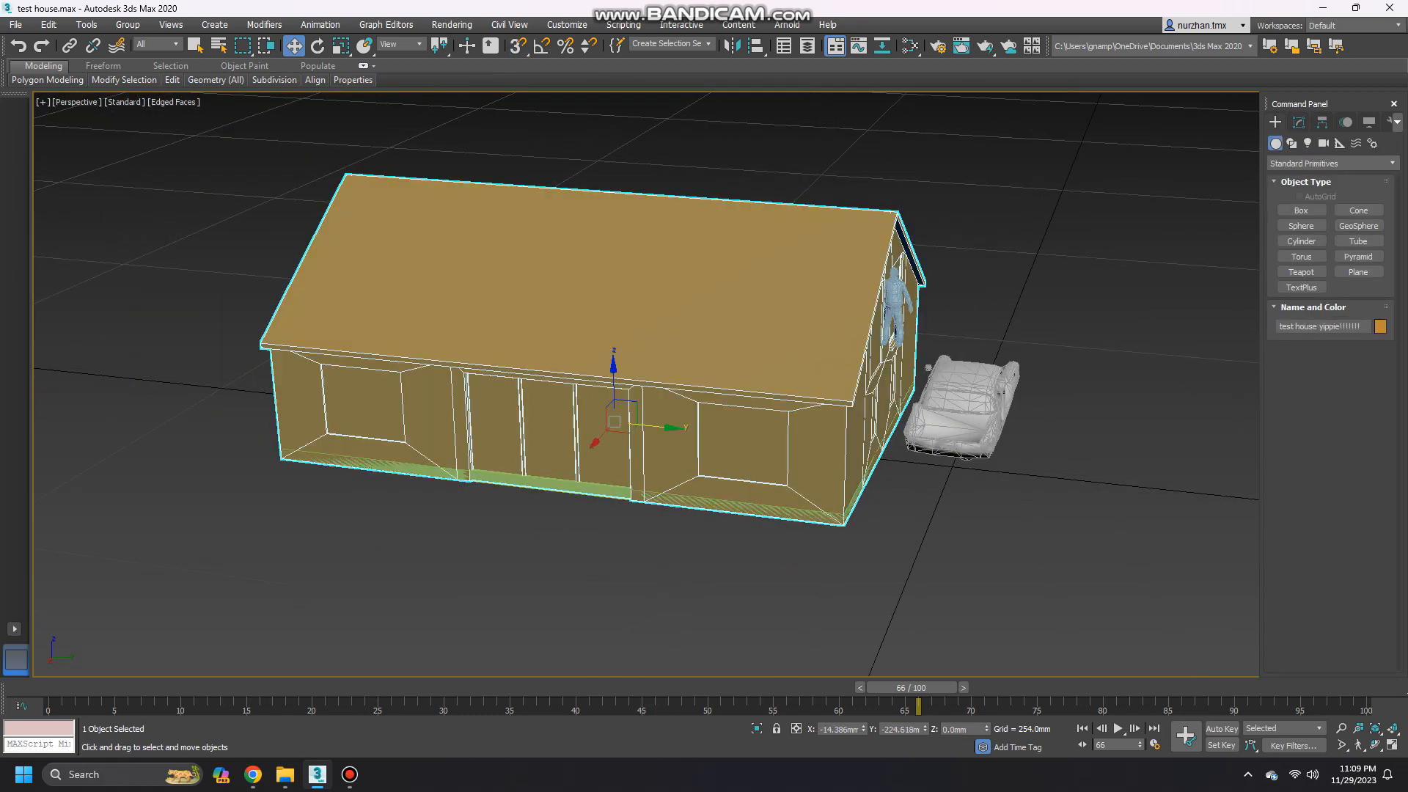
{"action": "left_click_drag", "start_coordinate": [614, 375], "coordinate": [614, 347]}
{"action": "middle_click_drag", "start_coordinate": [631, 411], "coordinate": [741, 418], "text": "alt"}
{"action": "scroll", "coordinate": [880, 506], "scroll_direction": "up", "scroll_amount": 6}
{"action": "key", "text": "s"}
{"action": "left_click_drag", "start_coordinate": [871, 427], "coordinate": [870, 482]}
{"action": "key", "text": "s"}
{"action": "middle_click_drag", "start_coordinate": [870, 496], "coordinate": [810, 484], "text": "alt"}
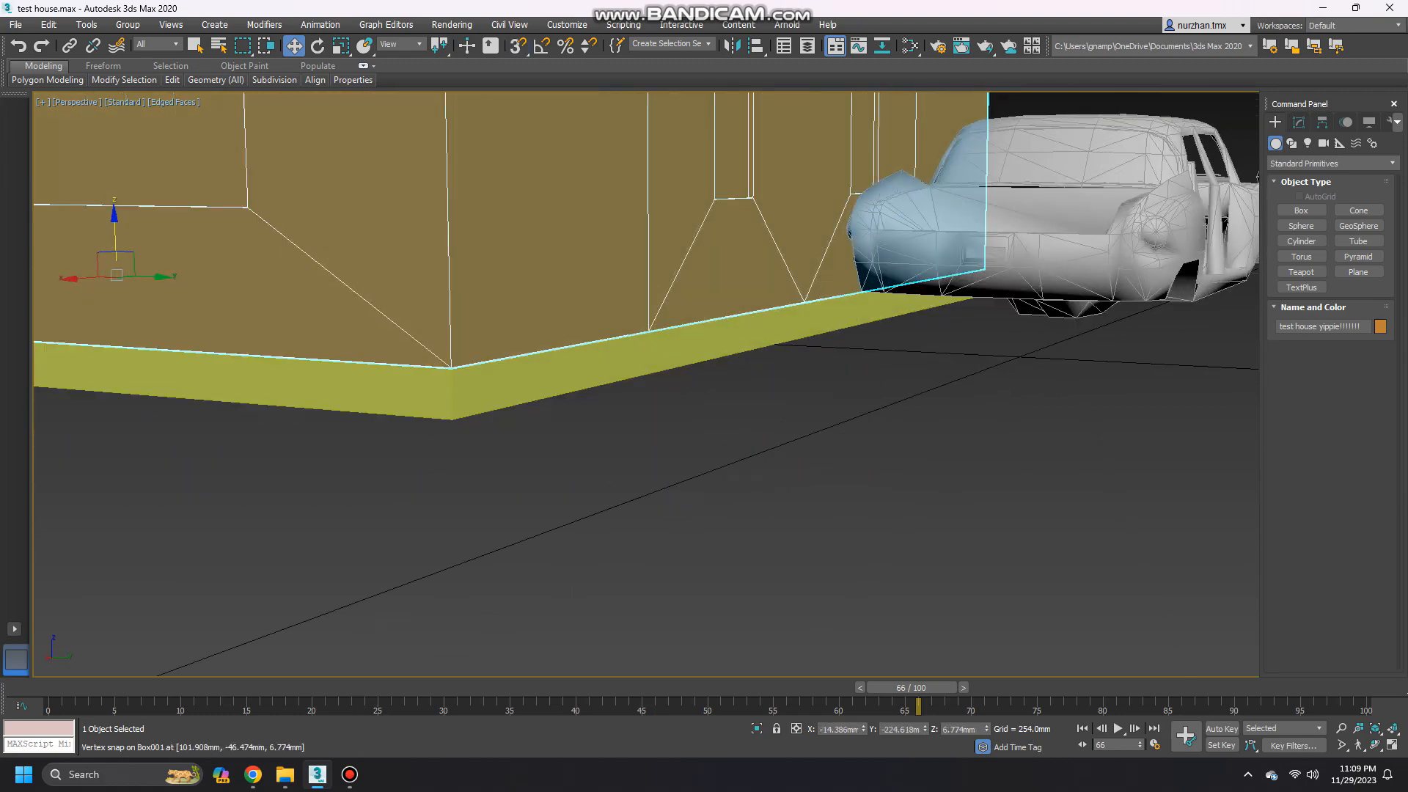
Connect the slab's long top and bottom edges on the single-door side with two vertical edges.
{"action": "scroll", "coordinate": [810, 484], "scroll_direction": "down", "scroll_amount": 6}
{"action": "middle_click_drag", "start_coordinate": [433, 403], "coordinate": [479, 404], "text": "alt"}
{"action": "scroll", "coordinate": [479, 404], "scroll_direction": "up", "scroll_amount": 4}
{"action": "scroll", "coordinate": [469, 409], "scroll_direction": "up", "scroll_amount": 1}
{"action": "left_click", "coordinate": [624, 516]}
{"action": "middle_click_drag", "start_coordinate": [624, 516], "coordinate": [371, 381], "text": "alt"}
{"action": "scroll", "coordinate": [627, 564], "scroll_direction": "down", "scroll_amount": 1}
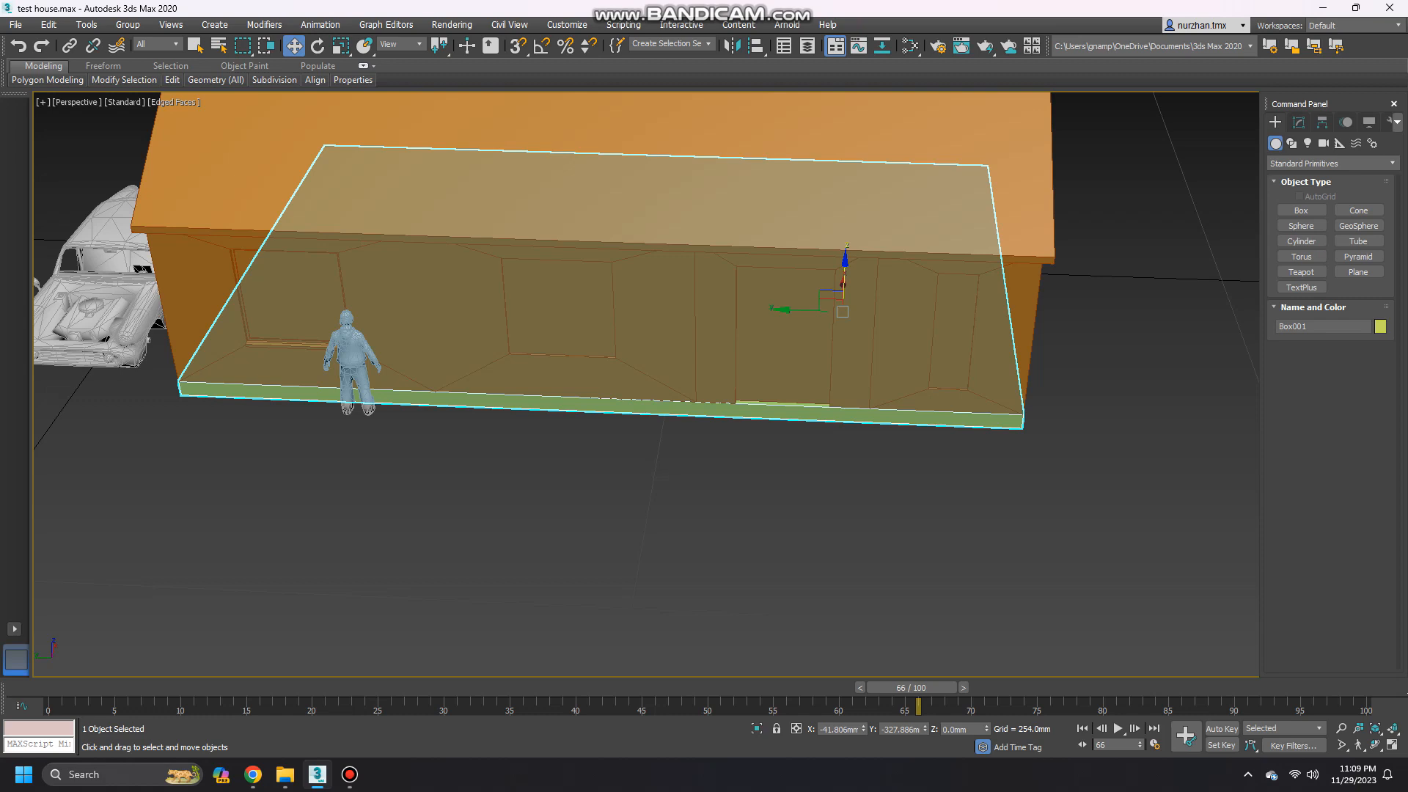
{"action": "left_click", "coordinate": [1299, 122]}
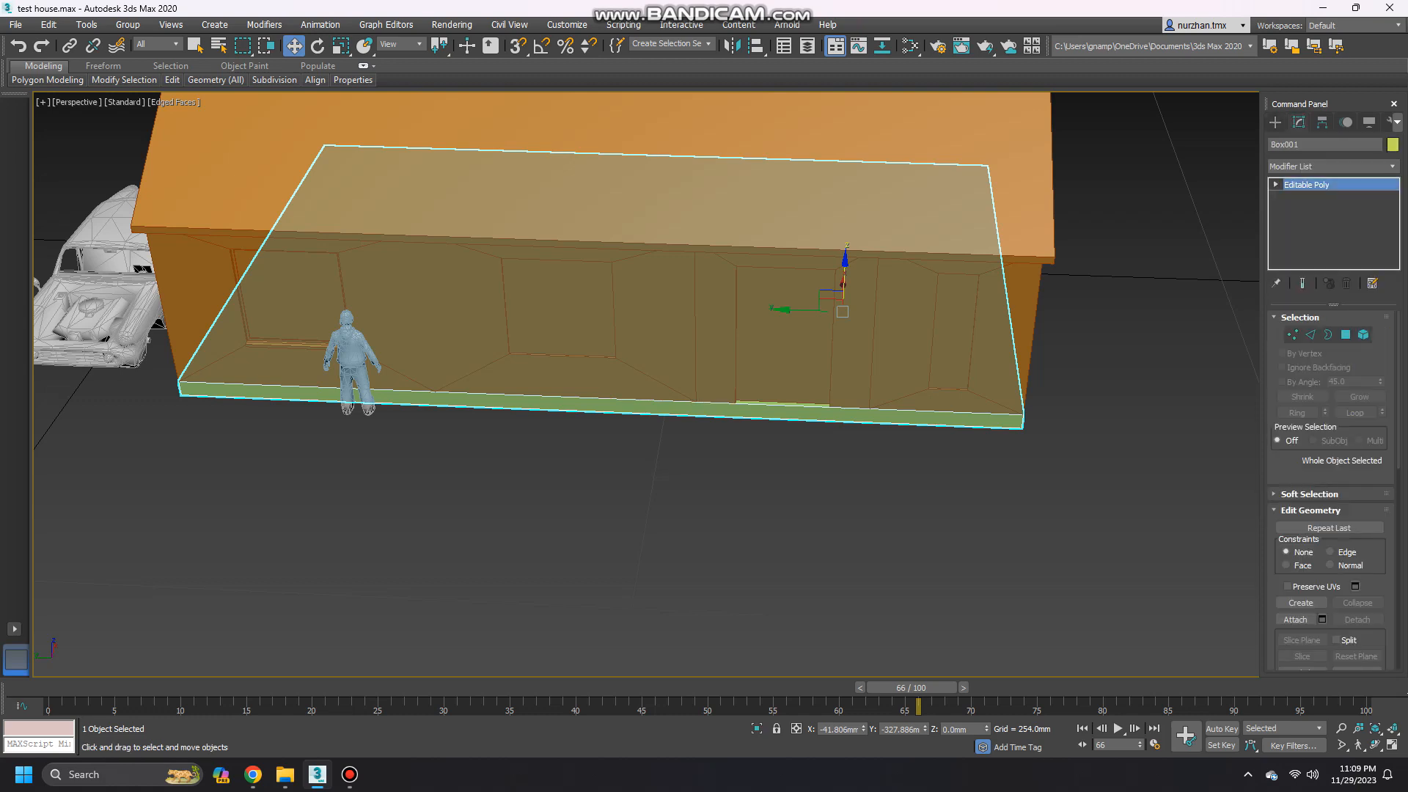
{"action": "left_click", "coordinate": [1311, 335]}
{"action": "left_click_drag", "start_coordinate": [865, 407], "coordinate": [866, 404]}
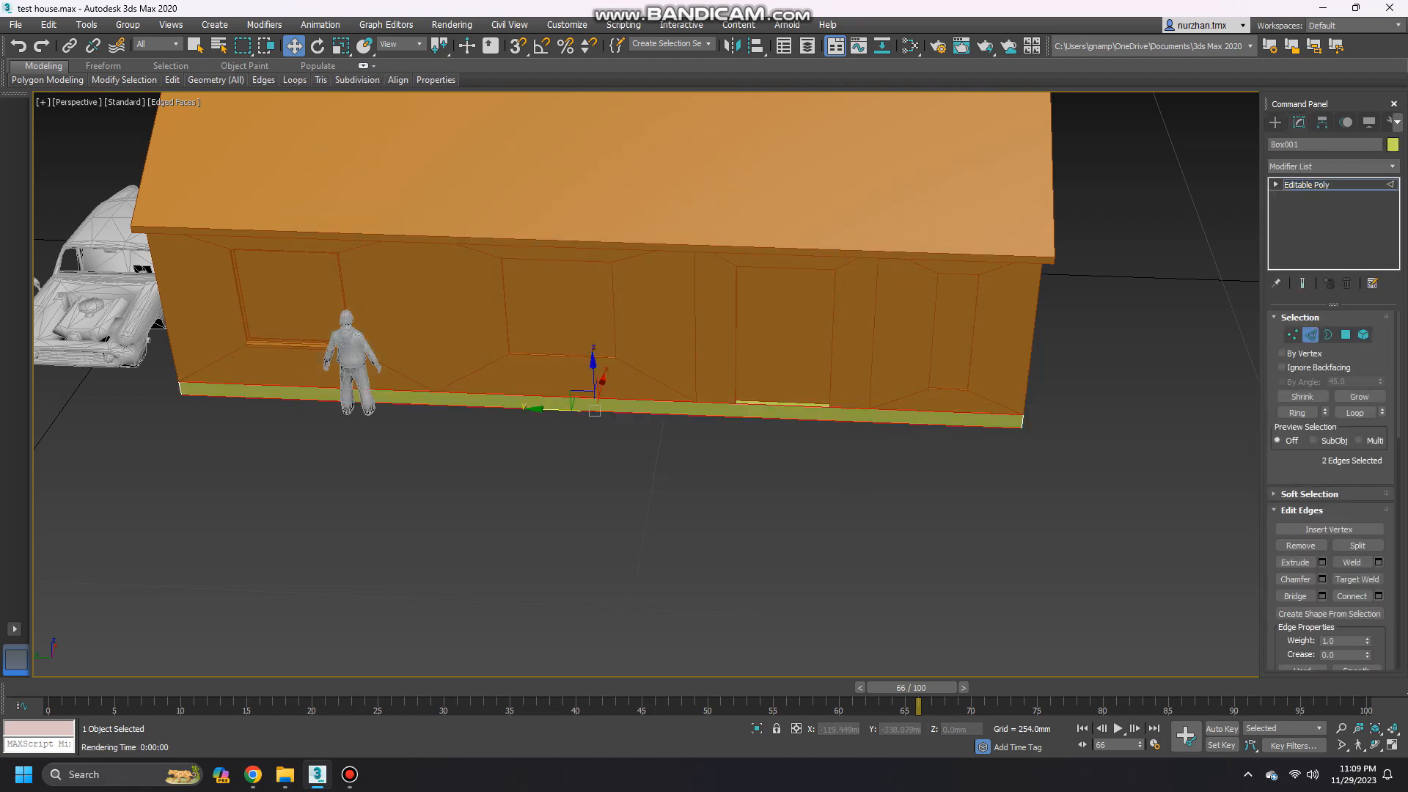
{"action": "middle_click_drag", "start_coordinate": [904, 453], "coordinate": [912, 452], "text": "alt"}
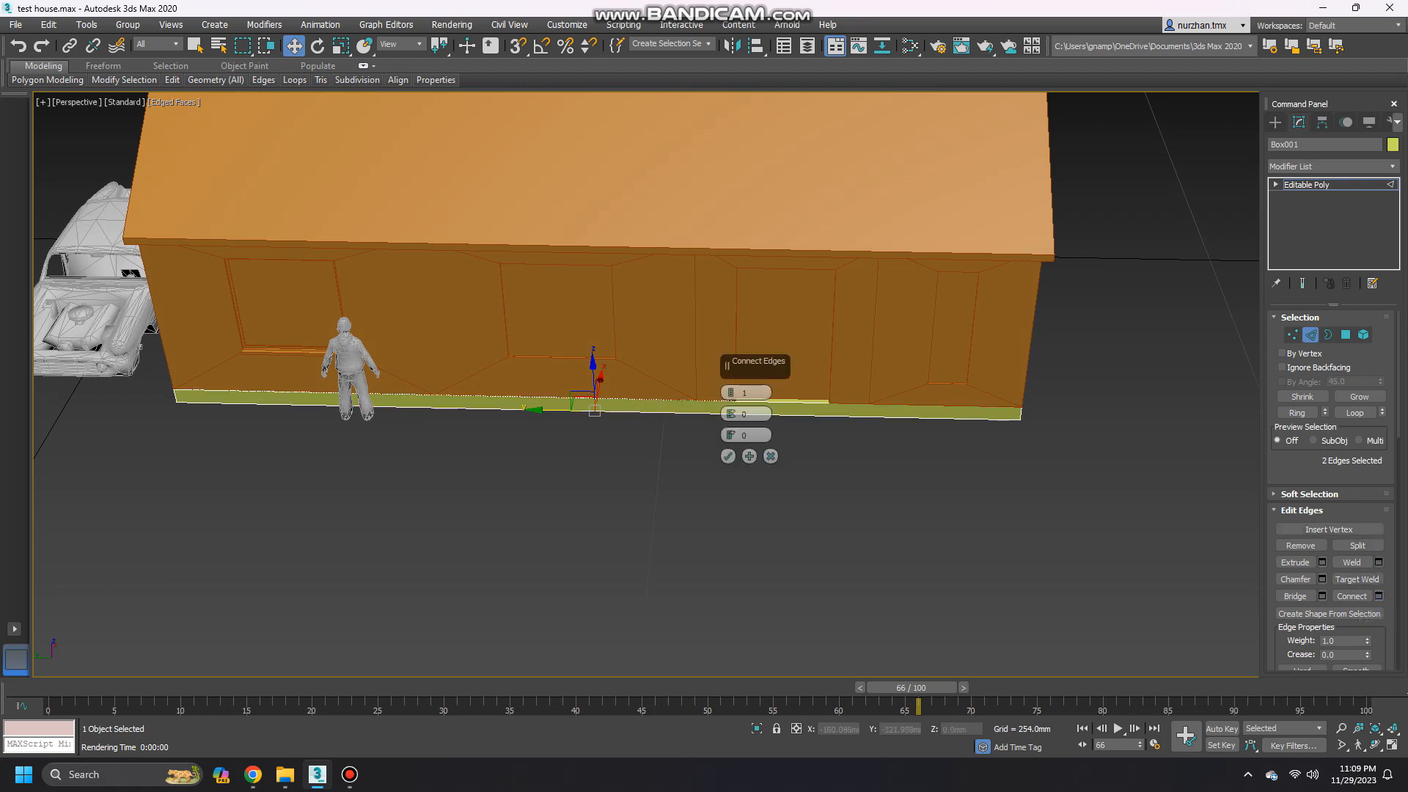
{"action": "middle_click_drag", "start_coordinate": [799, 455], "coordinate": [833, 477], "text": "alt"}
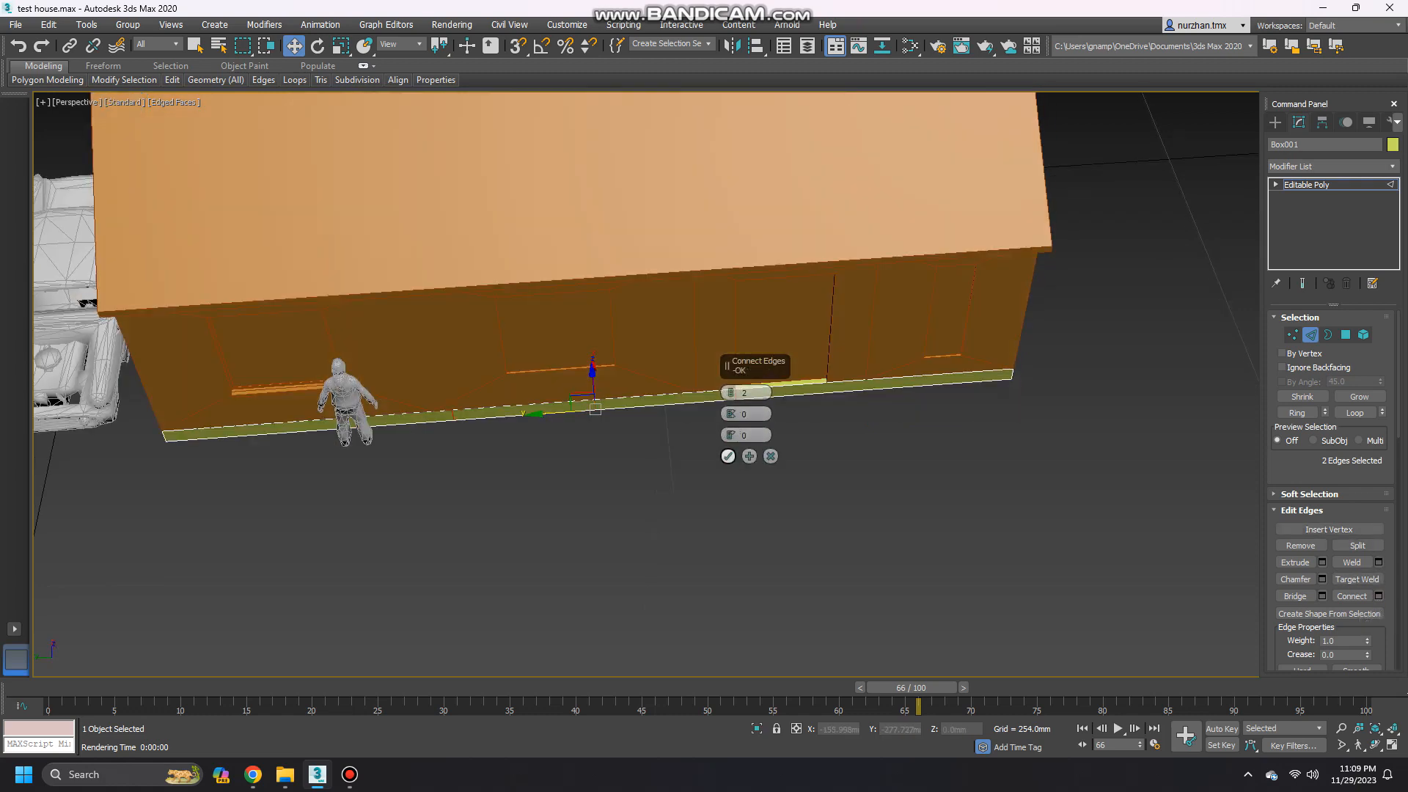
{"action": "left_click", "coordinate": [728, 457]}
Slide the slab's two new vertical edges along its length so they flank the single door.
{"action": "scroll", "coordinate": [734, 407], "scroll_direction": "up", "scroll_amount": 5}
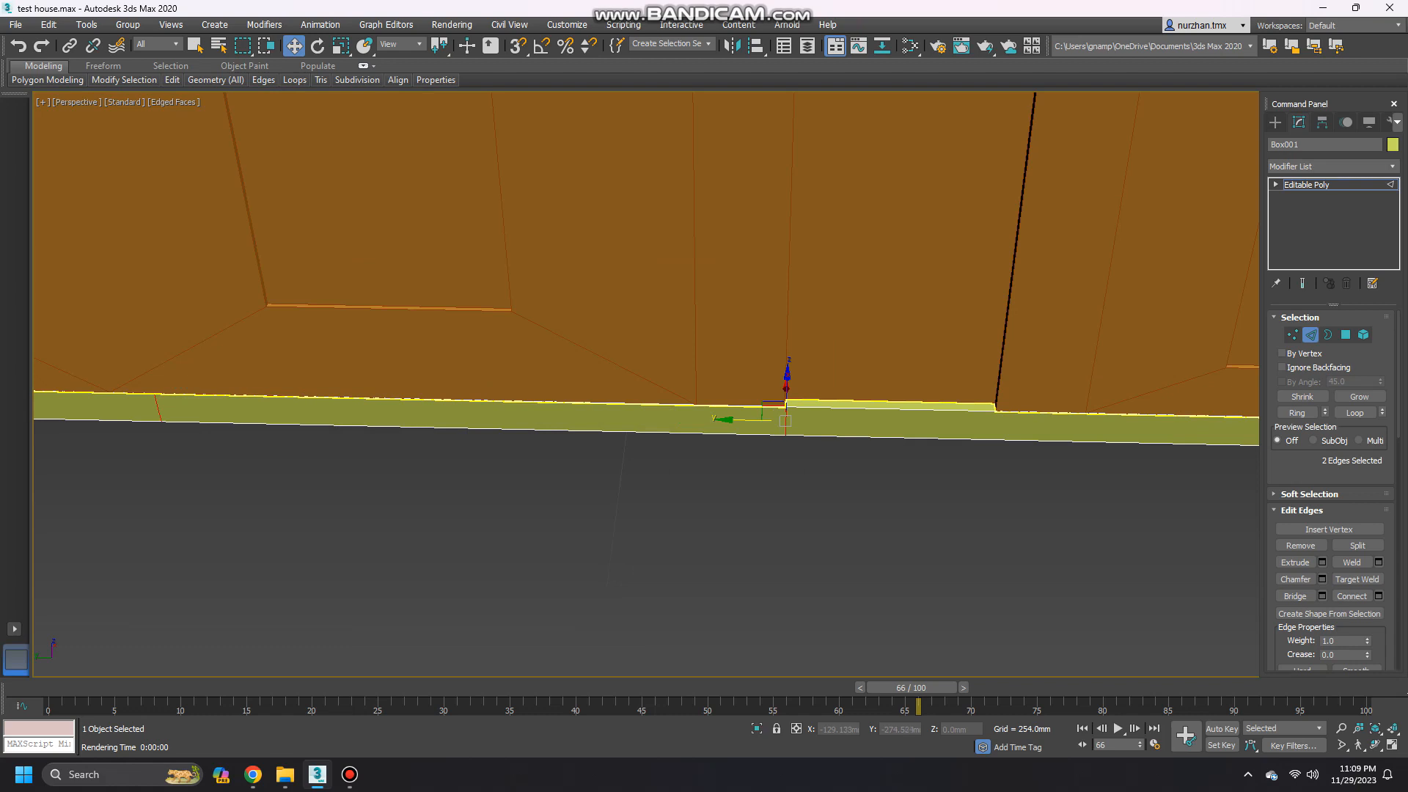
{"action": "left_click_drag", "start_coordinate": [740, 421], "coordinate": [743, 420]}
{"action": "left_click_drag", "start_coordinate": [1005, 341], "coordinate": [1167, 493], "text": "alt"}
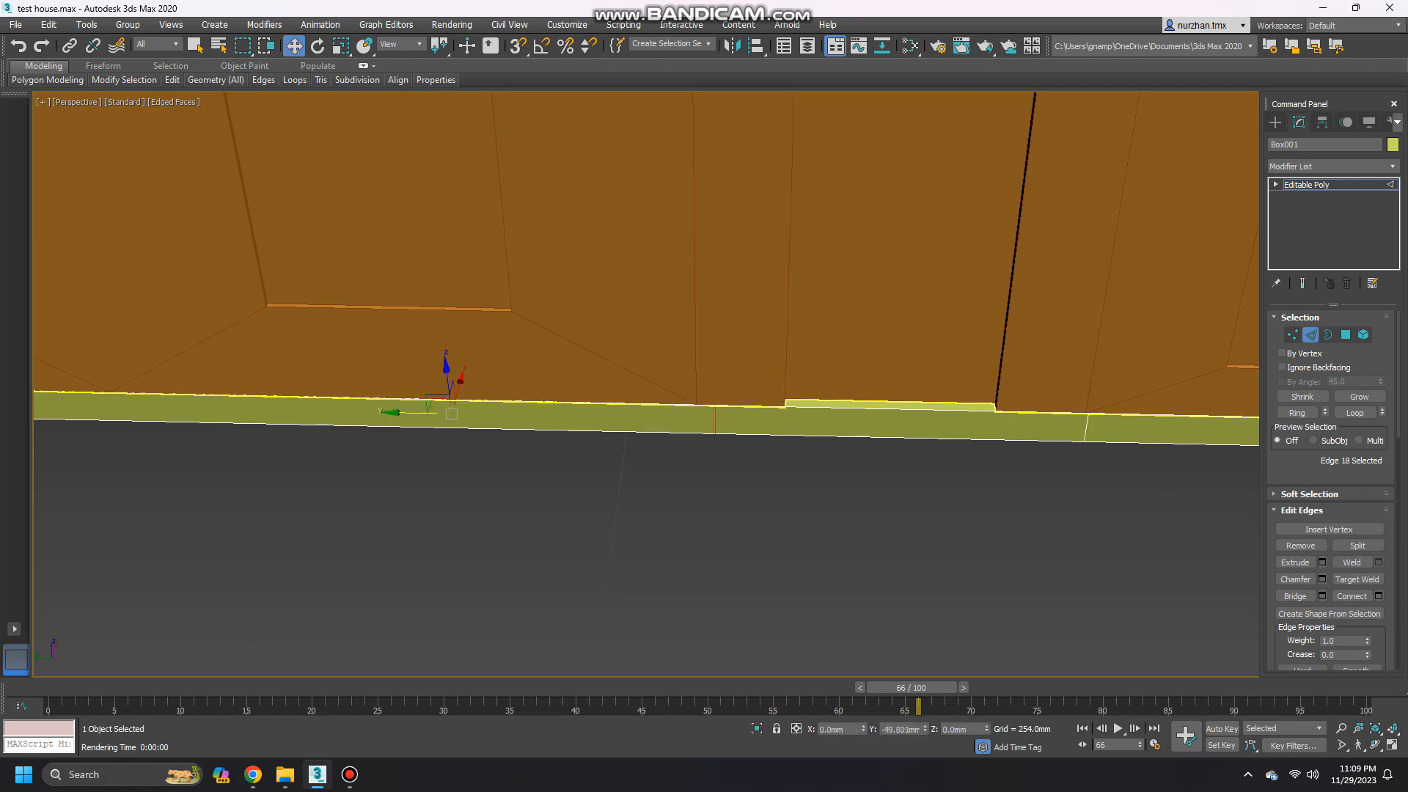
Extrude the slab face below the single door by 9.496 mm to form an entrance step.
{"action": "left_click", "coordinate": [1346, 336]}
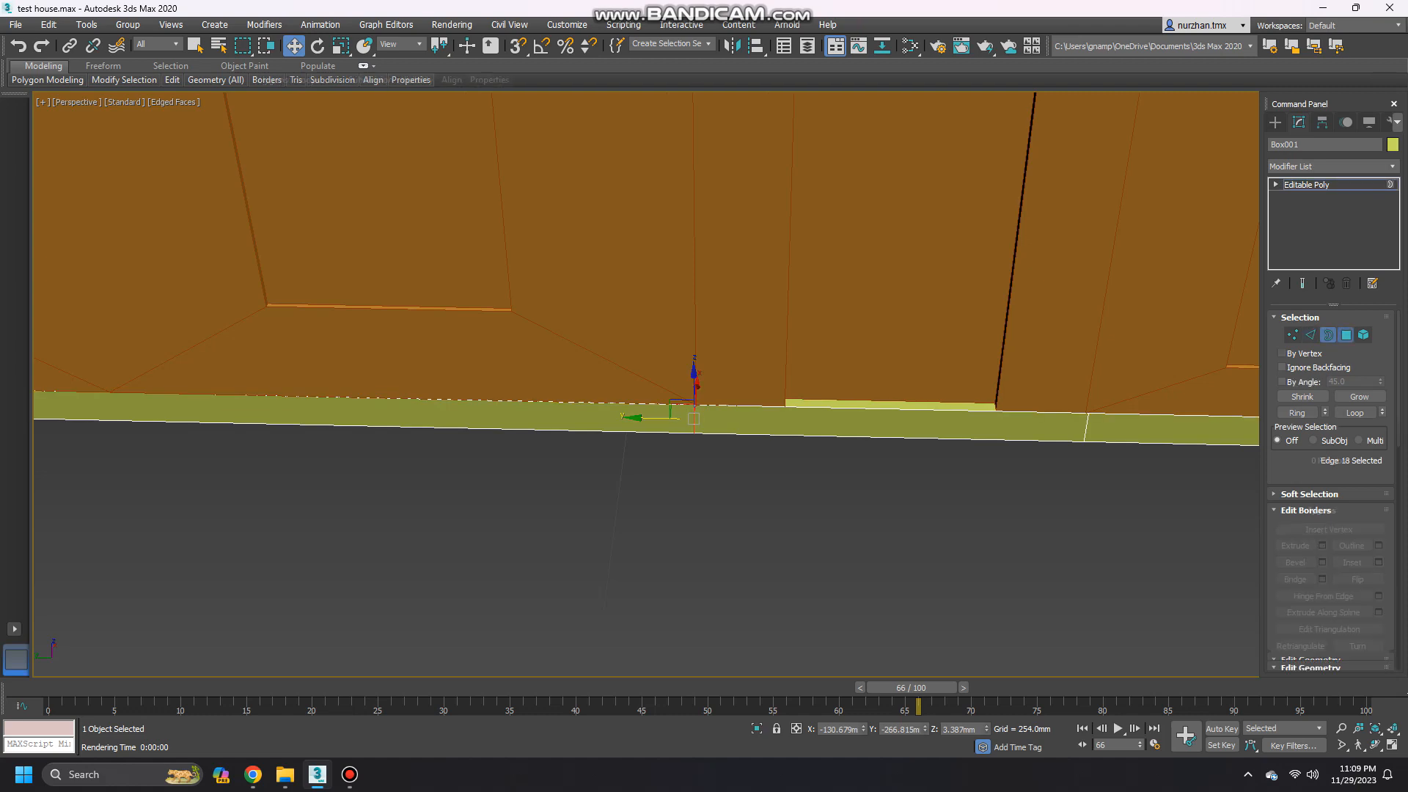
{"action": "left_click", "coordinate": [881, 425]}
{"action": "middle_click_drag", "start_coordinate": [881, 425], "coordinate": [939, 434], "text": "alt"}
{"action": "key", "text": "shift+e"}
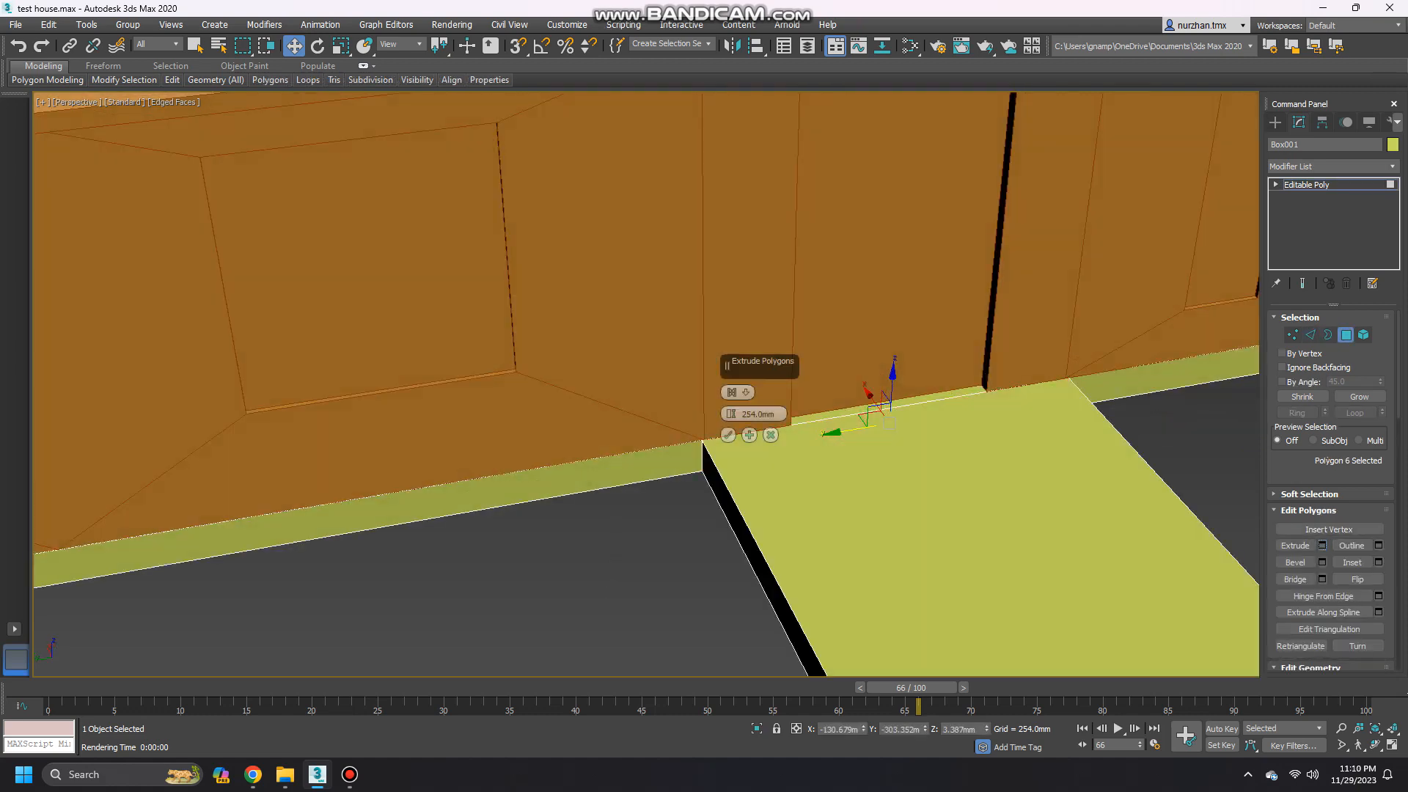
{"action": "type", "text": "5"}
{"action": "key", "text": "Return"}
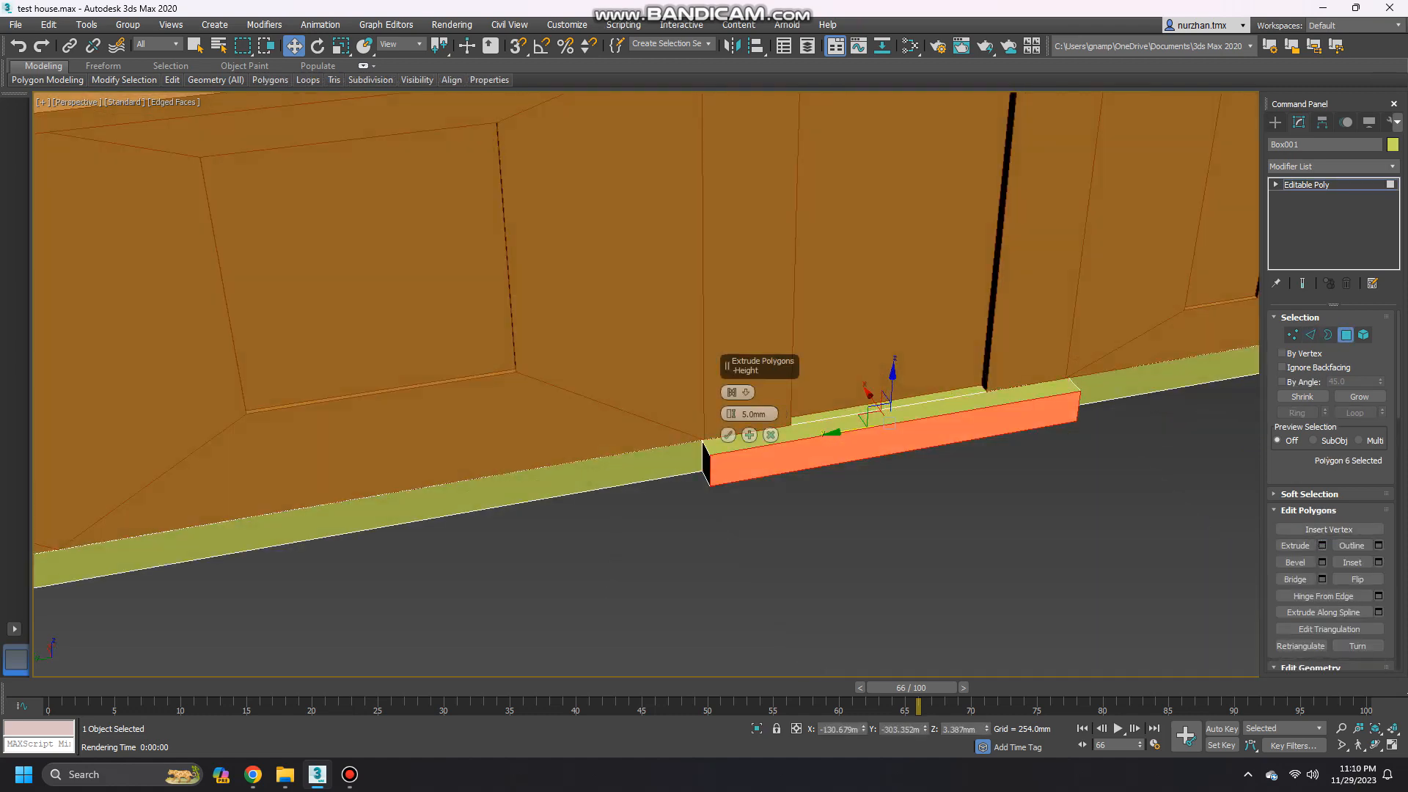
{"action": "middle_click_drag", "start_coordinate": [777, 455], "coordinate": [785, 495], "text": "alt"}
{"action": "mouse_move", "coordinate": [731, 415]}
{"action": "left_mouse_down"}
{"action": "mouse_move", "coordinate": [731, 374]}
{"action": "mouse_move", "coordinate": [731, 402]}
{"action": "left_mouse_up"}
{"action": "left_click", "coordinate": [727, 435]}
{"action": "middle_click_drag", "start_coordinate": [734, 443], "coordinate": [741, 388], "text": "alt"}
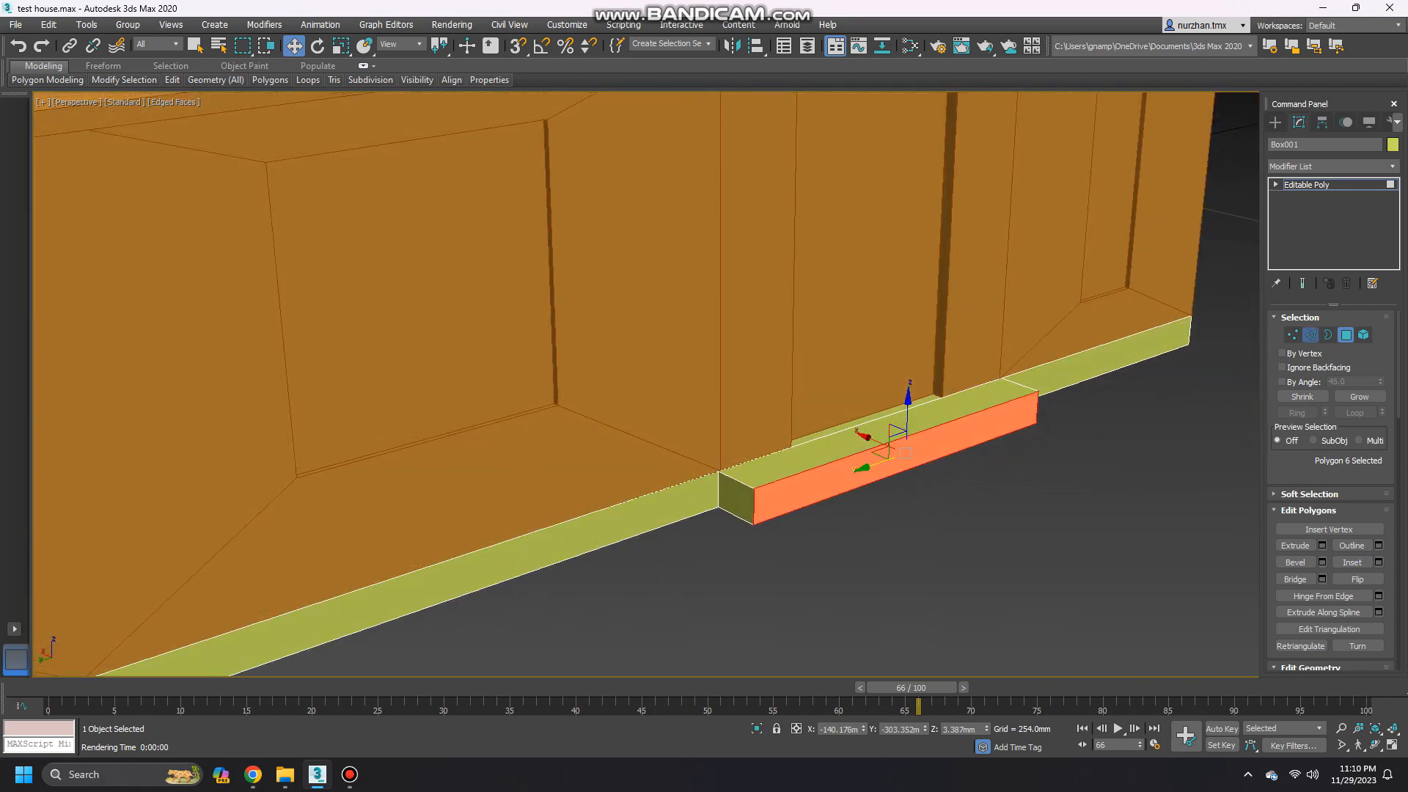
Connect the entrance step's two front vertical edges with one horizontal edge.
{"action": "left_click", "coordinate": [1311, 335]}
{"action": "left_click", "coordinate": [1037, 408]}
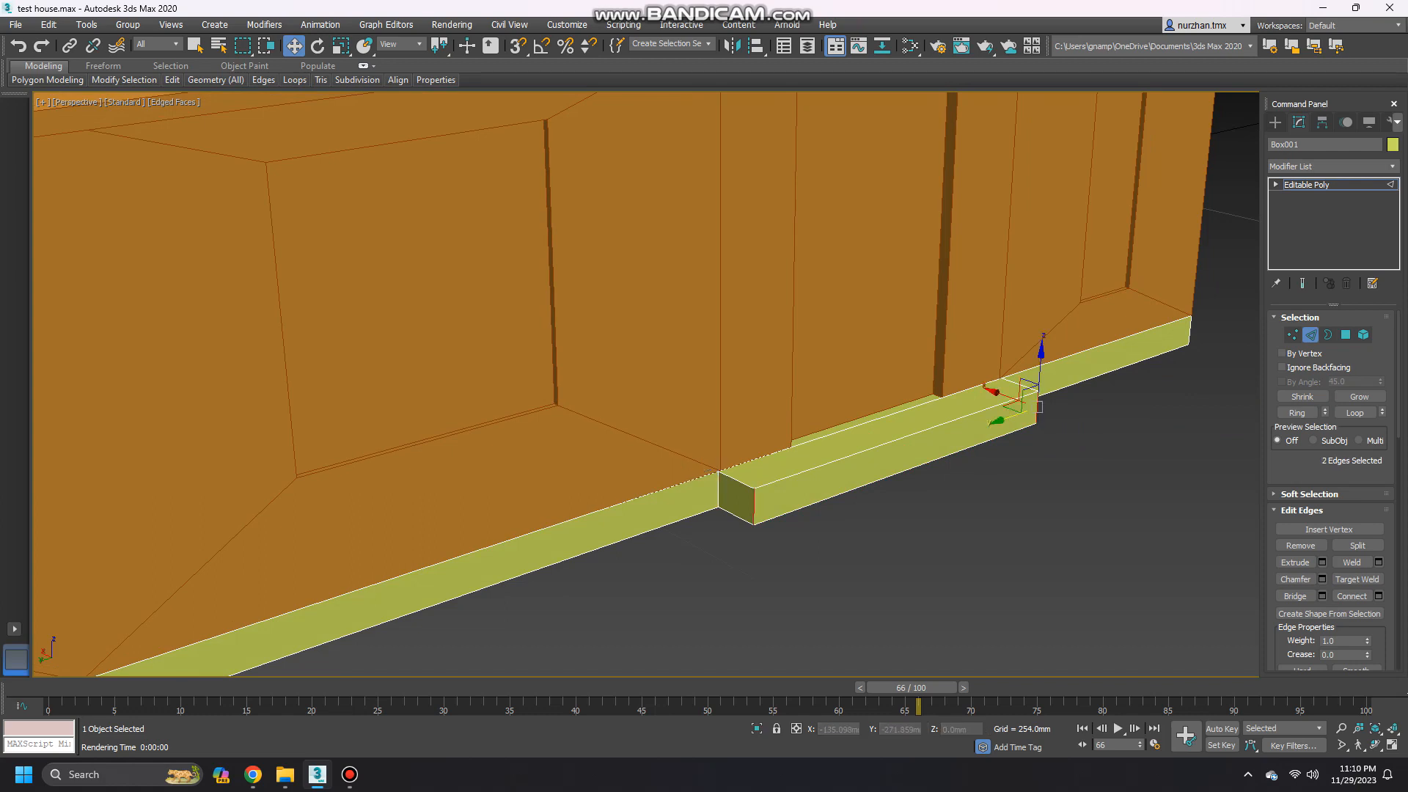
{"action": "left_click", "coordinate": [1379, 596]}
{"action": "left_click", "coordinate": [732, 396]}
{"action": "left_click", "coordinate": [729, 457]}
Extrude the lower front face of the single door's entrance step by 9.496 mm to form a second tread.
{"action": "key", "text": "4"}
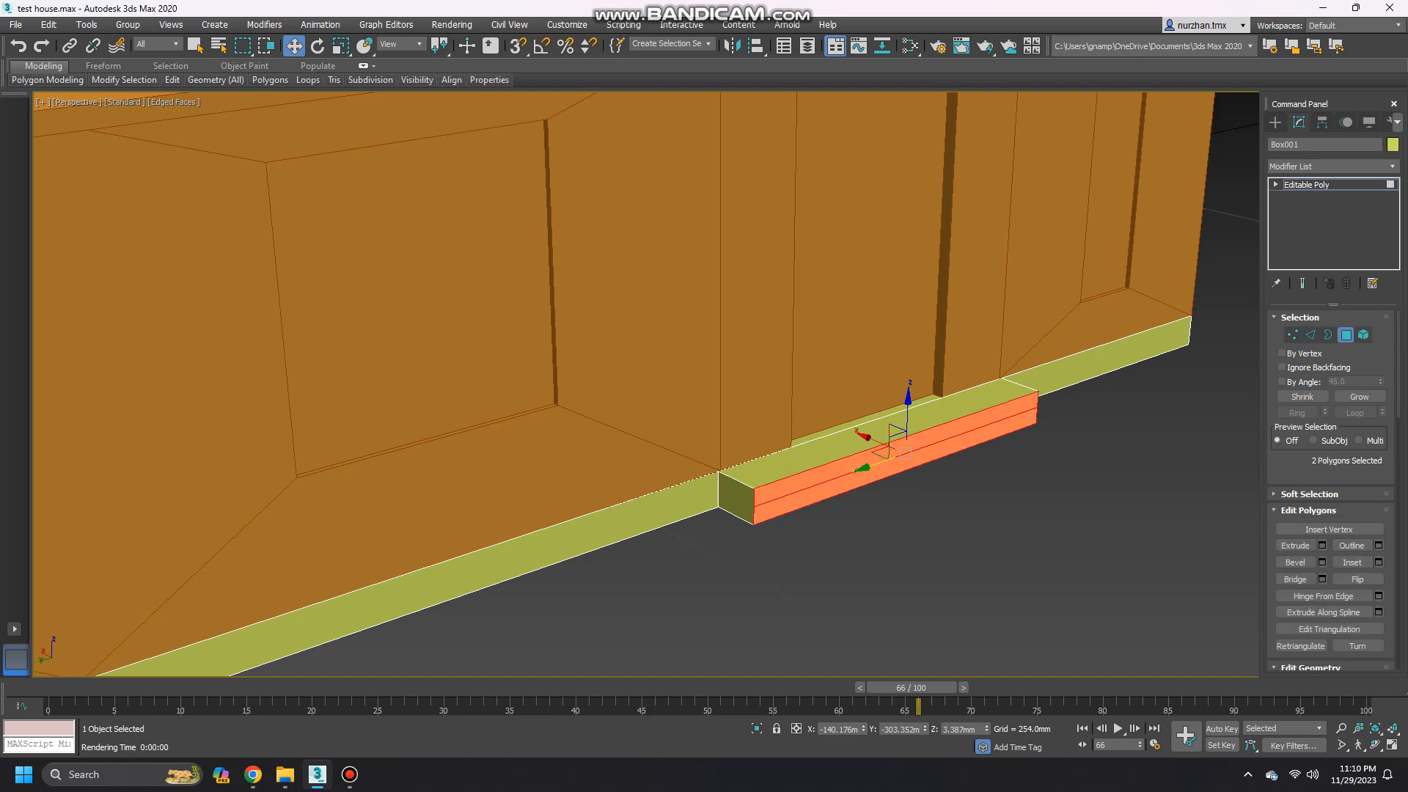
{"action": "left_click", "coordinate": [899, 462]}
{"action": "left_click", "coordinate": [1323, 545]}
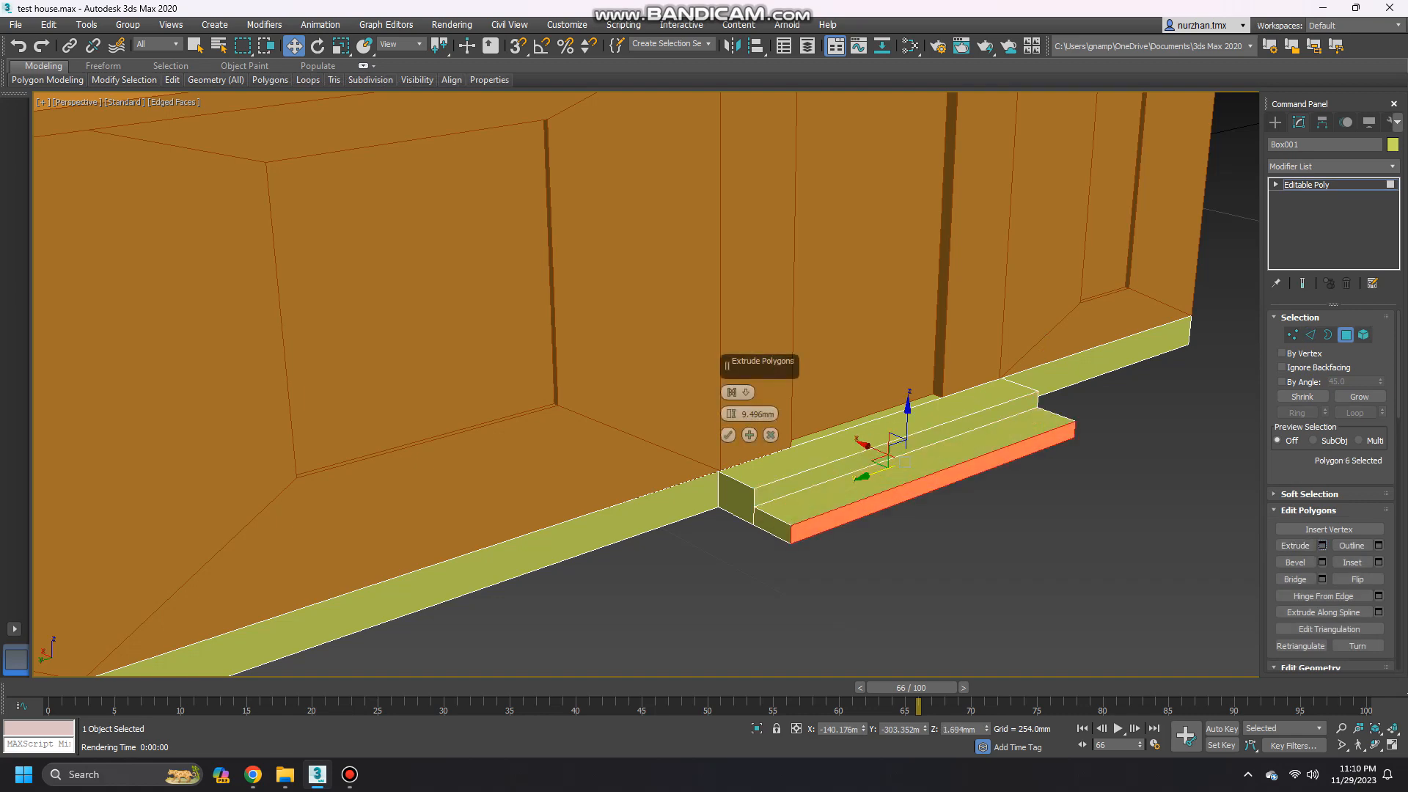
{"action": "middle_click_drag", "start_coordinate": [880, 499], "coordinate": [1004, 499], "text": "alt"}
{"action": "left_click", "coordinate": [728, 435]}
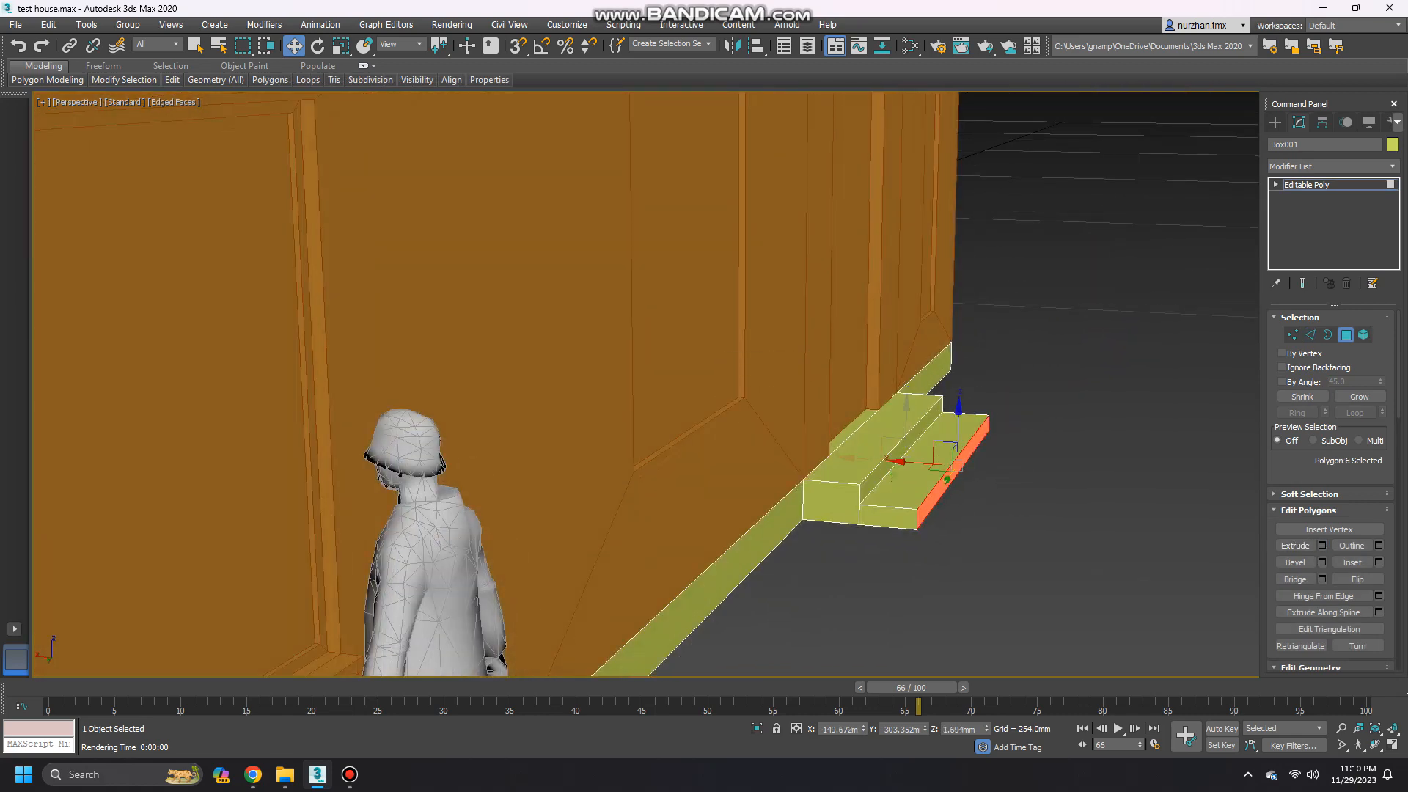
Connect the slab's long top and bottom edges on the three-panel door side with two vertical edges.
{"action": "scroll", "coordinate": [733, 448], "scroll_direction": "down", "scroll_amount": 5}
{"action": "middle_click_drag", "start_coordinate": [733, 447], "coordinate": [756, 286], "text": "alt"}
{"action": "key", "text": "2"}
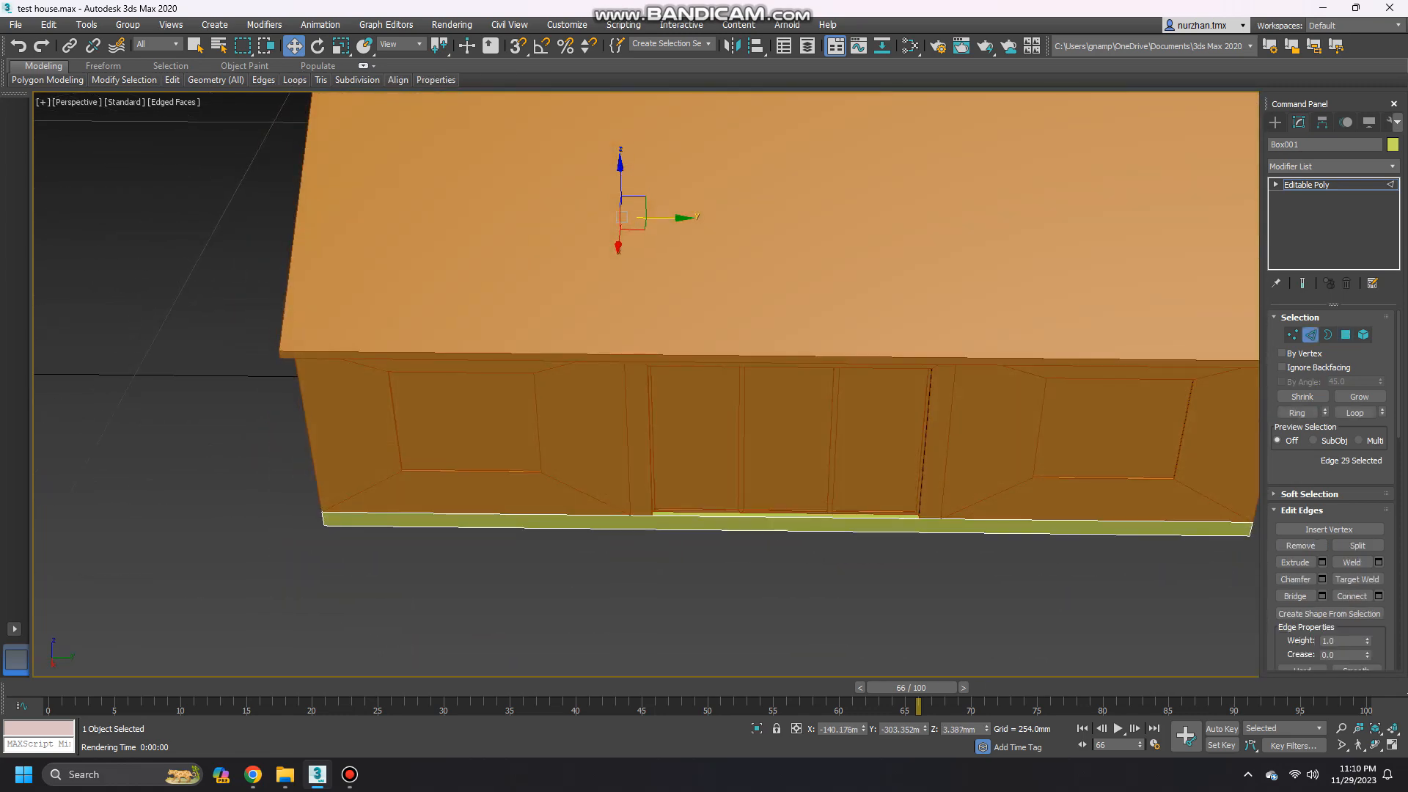
{"action": "left_click_drag", "start_coordinate": [764, 518], "coordinate": [814, 562]}
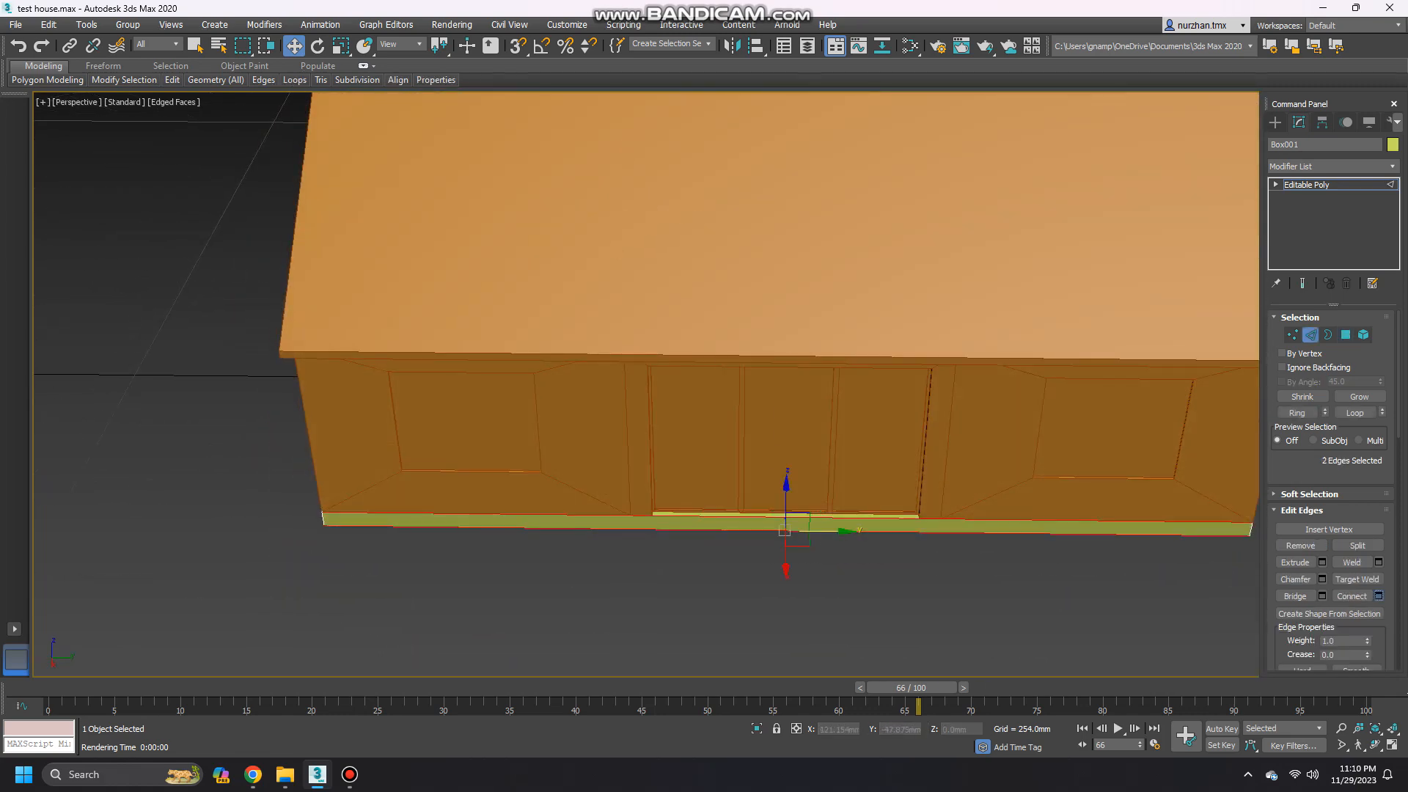
{"action": "left_click", "coordinate": [1379, 595]}
{"action": "scroll", "coordinate": [944, 567], "scroll_direction": "up", "scroll_amount": 4}
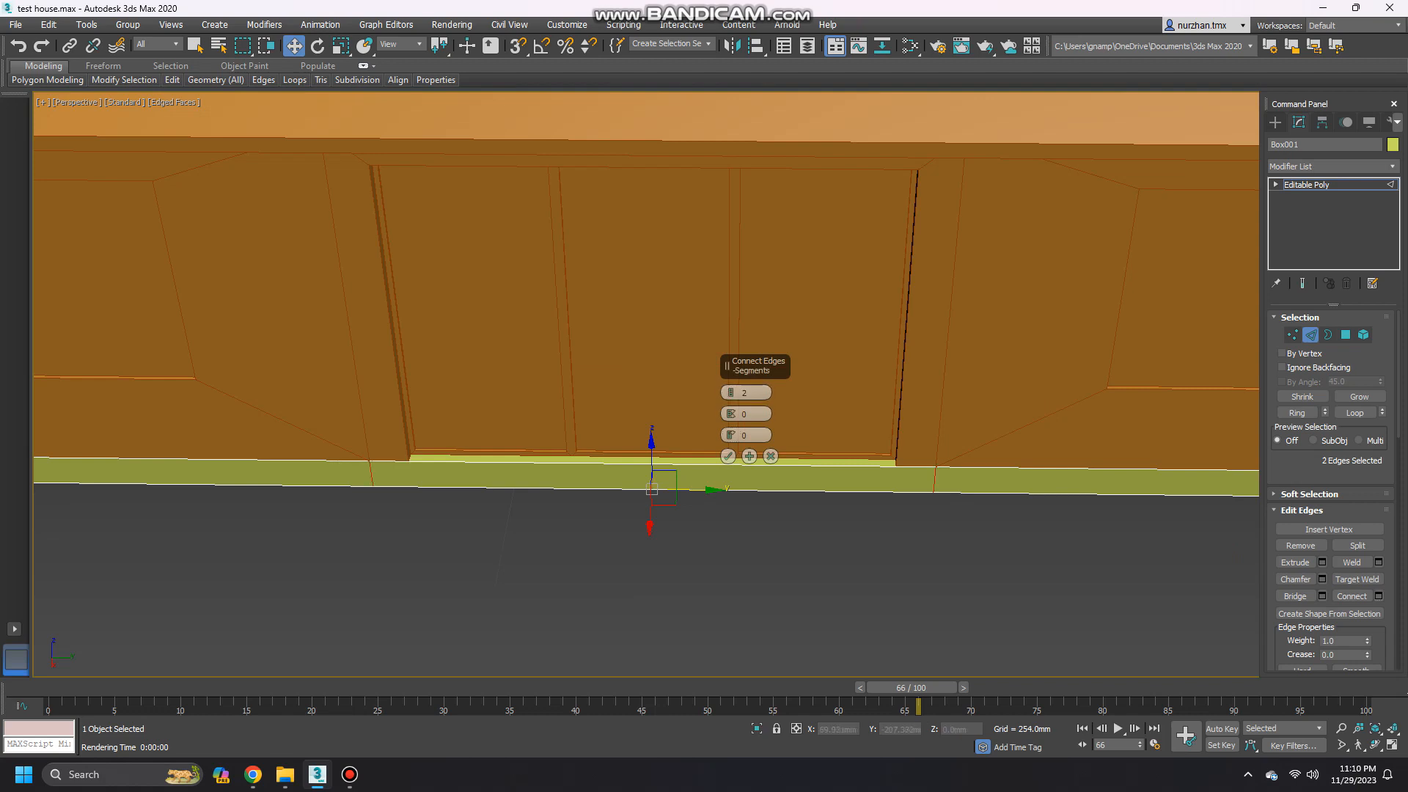
{"action": "middle_click_drag", "start_coordinate": [728, 506], "coordinate": [756, 508], "text": "alt"}
{"action": "left_click", "coordinate": [728, 456]}
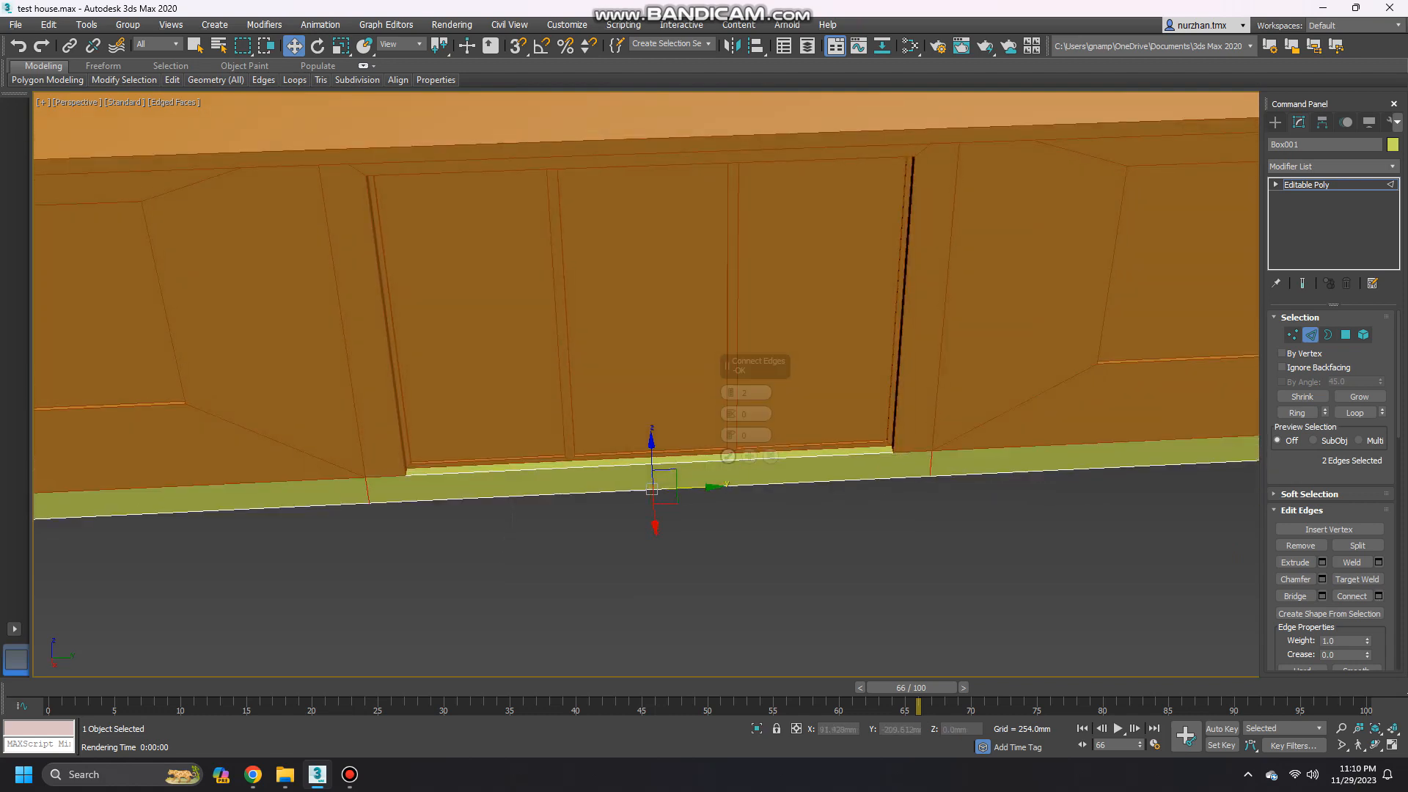
Extrude the slab face below the three-panel door by 83.683 mm to form a terrace.
{"action": "key", "text": "4"}
{"action": "left_click", "coordinate": [660, 477]}
{"action": "middle_click_drag", "start_coordinate": [661, 481], "coordinate": [866, 517], "text": "alt"}
{"action": "scroll", "coordinate": [865, 506], "scroll_direction": "down", "scroll_amount": 6}
{"action": "left_click", "coordinate": [1323, 545]}
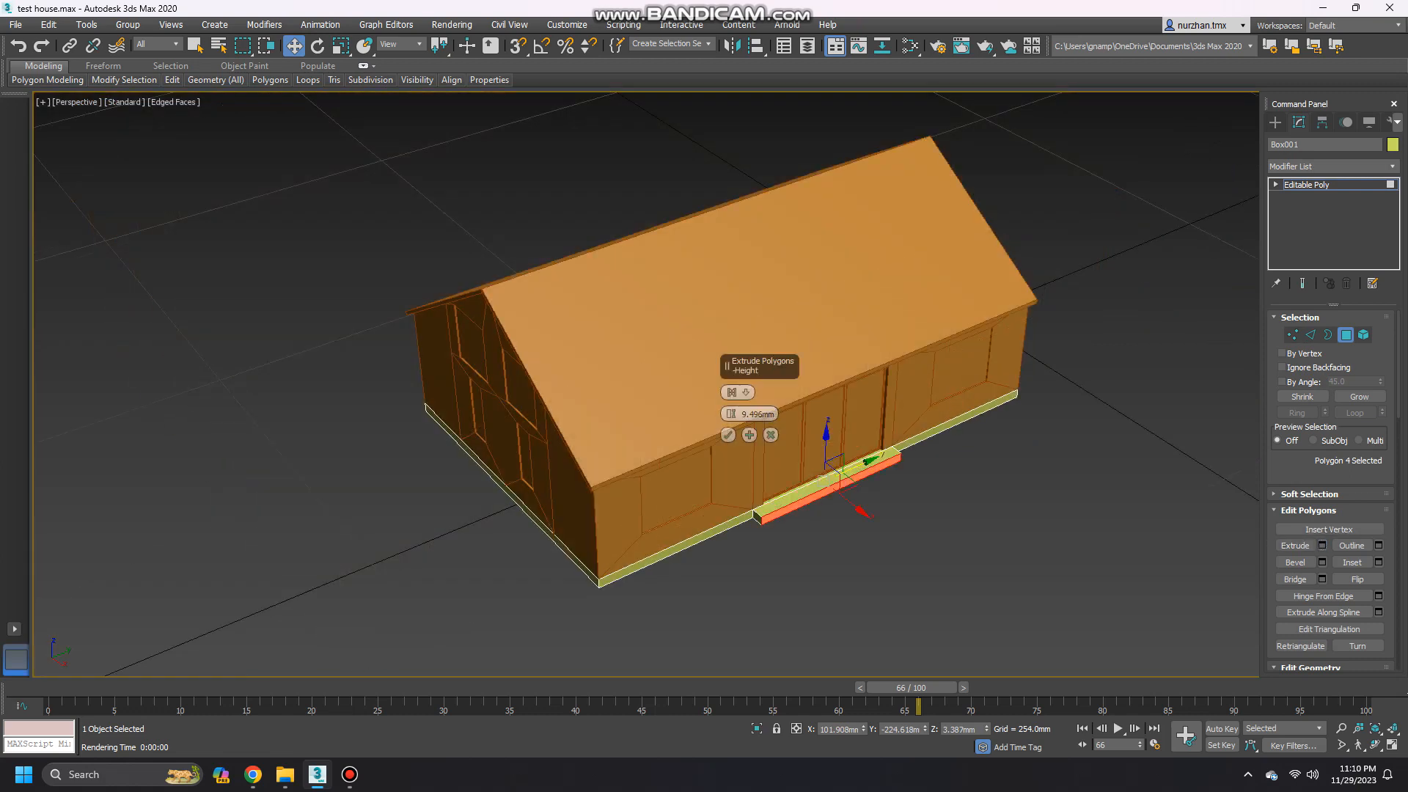
{"action": "left_click_drag", "start_coordinate": [731, 415], "coordinate": [731, 361]}
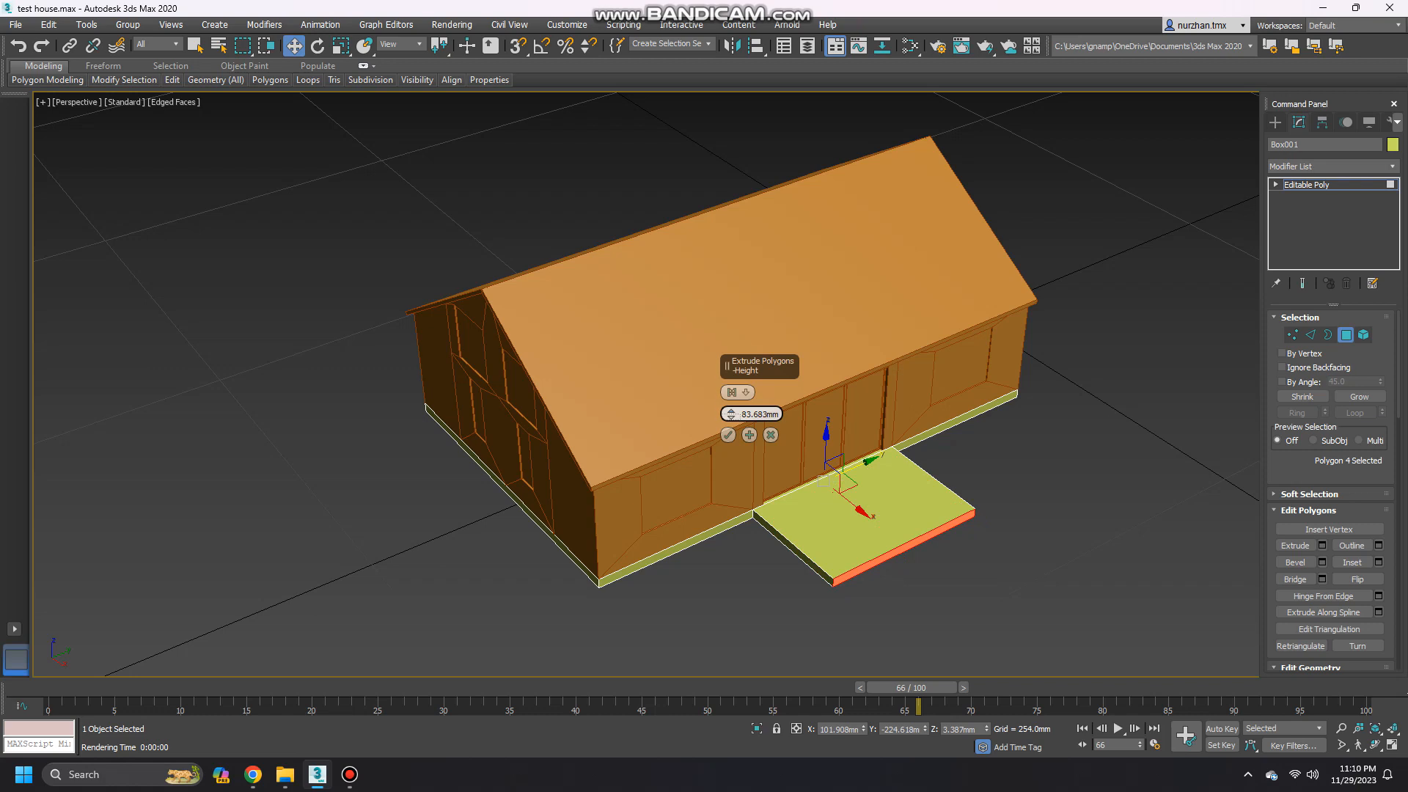
{"action": "left_click", "coordinate": [728, 435]}
{"action": "left_click", "coordinate": [793, 603]}
Connect the terrace's four vertical edges with one horizontal segment around its sides.
{"action": "scroll", "coordinate": [794, 604], "scroll_direction": "up", "scroll_amount": 5}
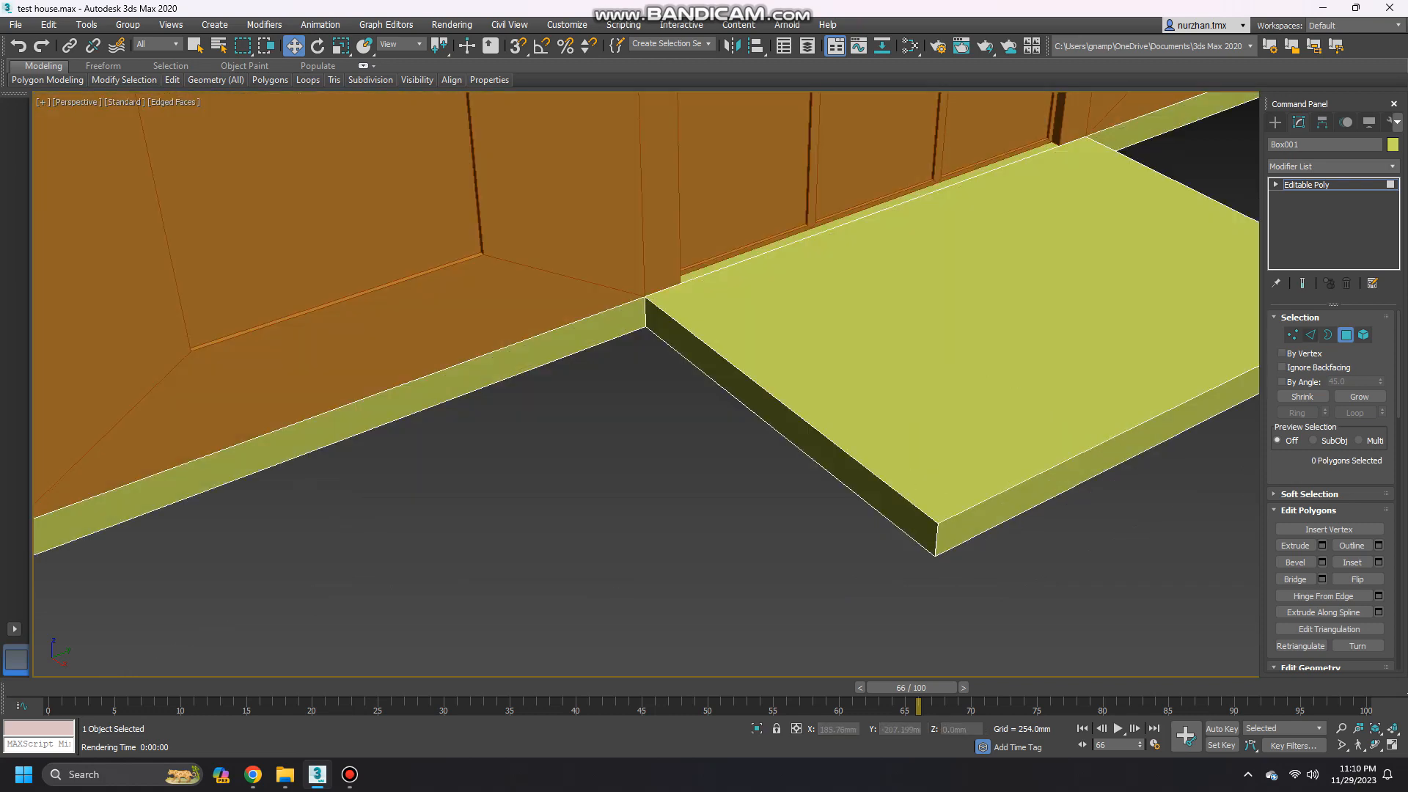
{"action": "key", "text": "2"}
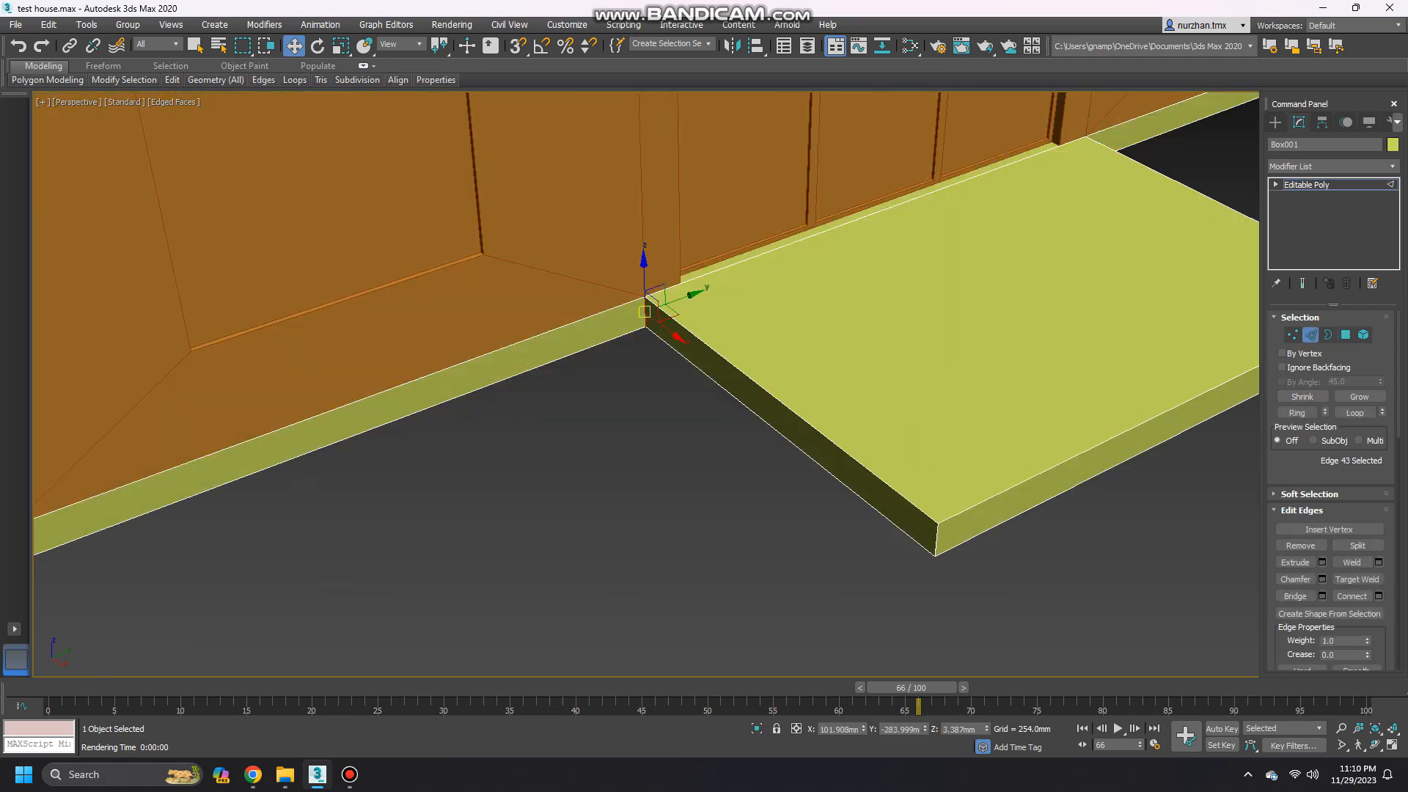
{"action": "middle_click_drag", "start_coordinate": [937, 539], "coordinate": [697, 532], "text": "alt"}
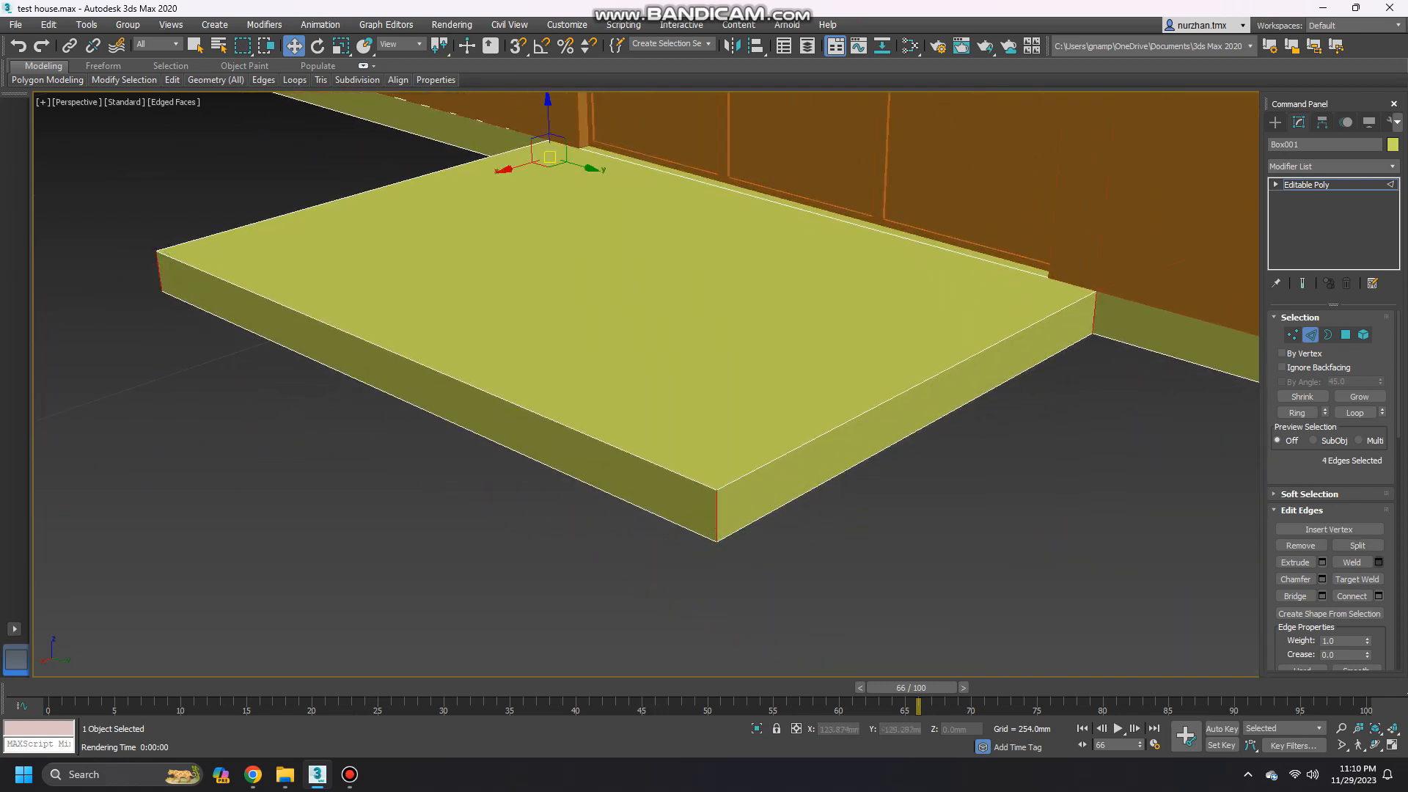
{"action": "left_click", "coordinate": [1379, 596]}
{"action": "left_click", "coordinate": [731, 396]}
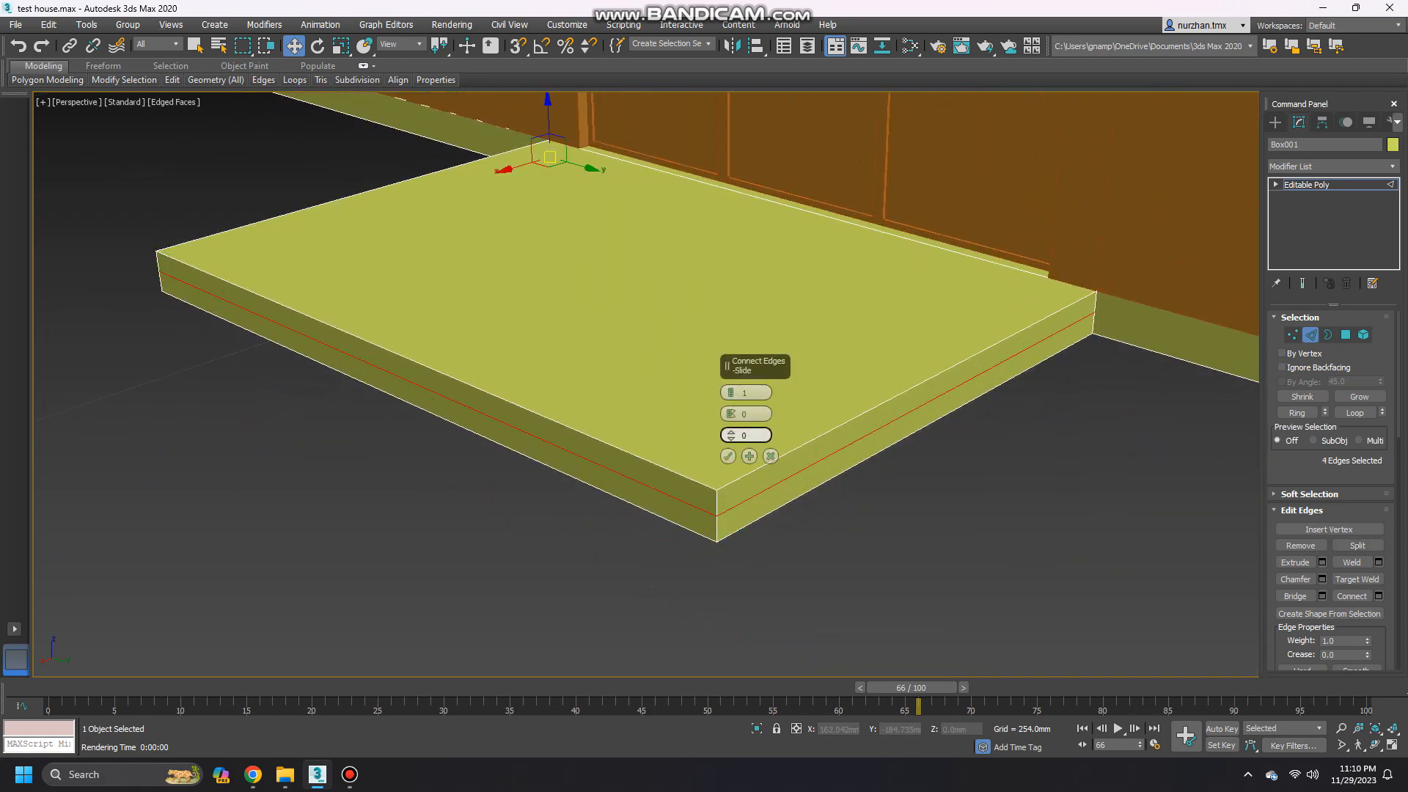
{"action": "left_click", "coordinate": [728, 456]}
Extrude the terrace's three lower side faces outward by 5 mm along their local normals to form a surrounding step.
{"action": "left_click", "coordinate": [1345, 335]}
{"action": "left_click", "coordinate": [924, 416]}
{"action": "left_click", "coordinate": [617, 484], "text": "ctrl"}
{"action": "middle_click_drag", "start_coordinate": [616, 484], "coordinate": [903, 498], "text": "alt"}
{"action": "scroll", "coordinate": [902, 498], "scroll_direction": "down", "scroll_amount": 4}
{"action": "middle_click_drag", "start_coordinate": [660, 484], "coordinate": [902, 338]}
{"action": "left_click", "coordinate": [616, 414], "text": "ctrl"}
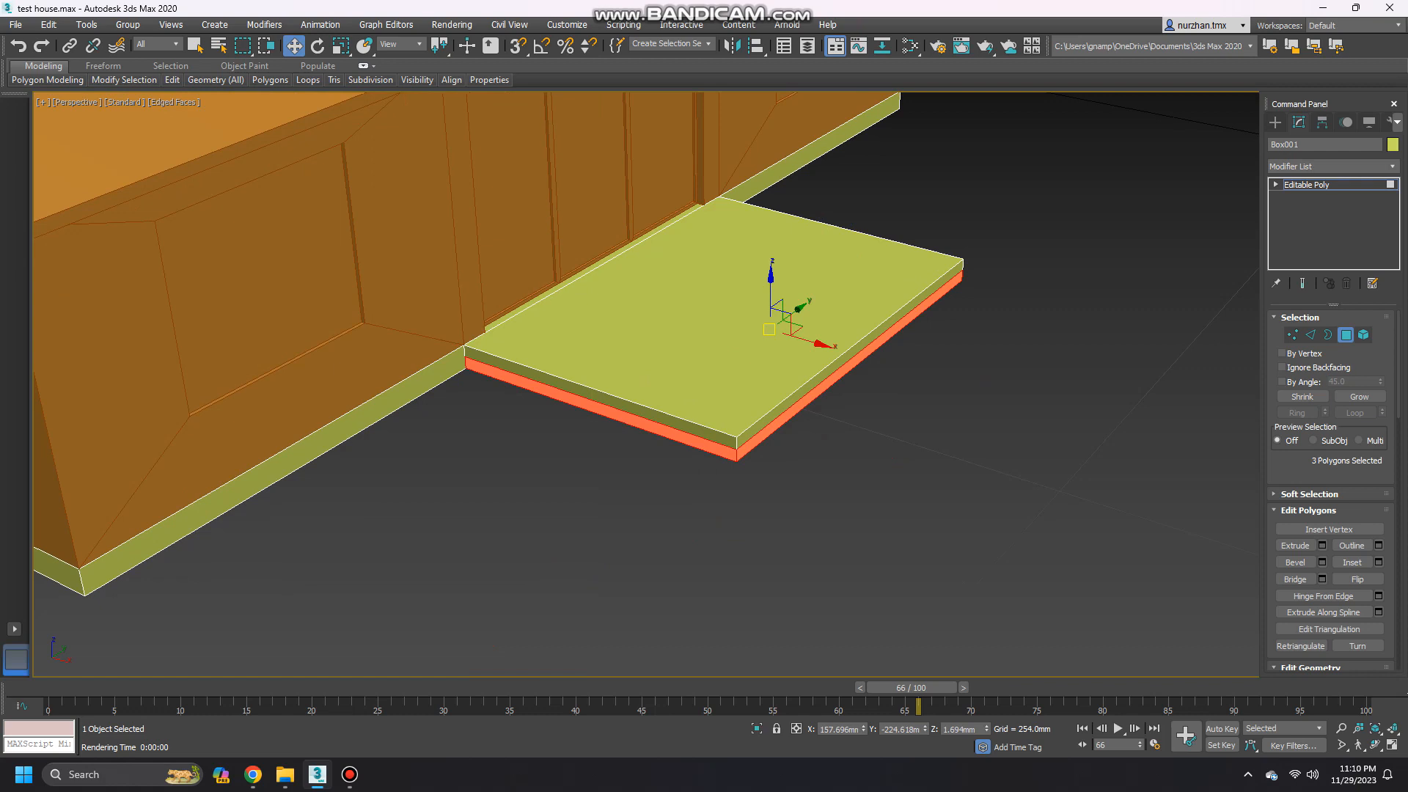
{"action": "left_click", "coordinate": [1322, 545]}
{"action": "left_click", "coordinate": [743, 392]}
{"action": "left_click", "coordinate": [767, 421]}
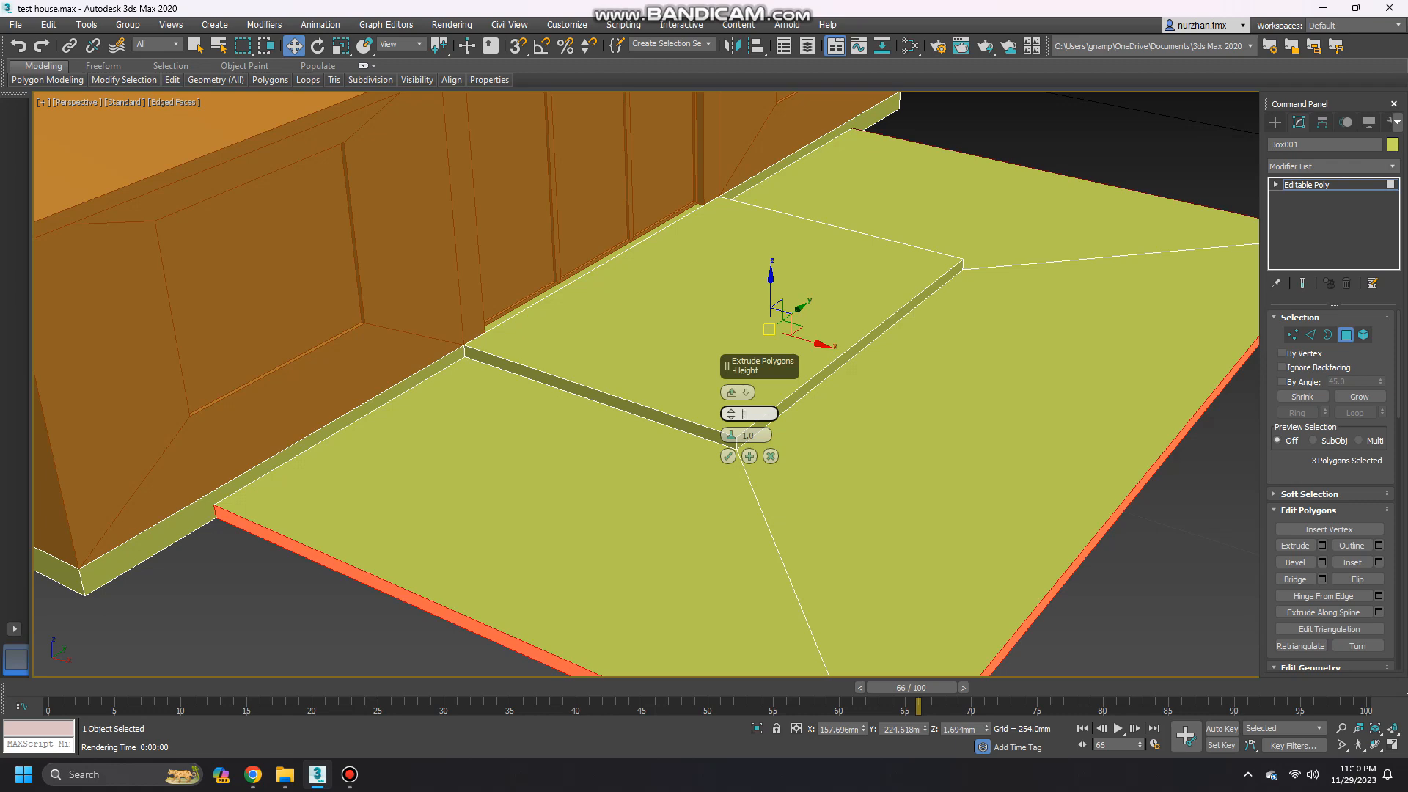
{"action": "type", "text": "5"}
{"action": "key", "text": "Return"}
{"action": "middle_click_drag", "start_coordinate": [748, 415], "coordinate": [719, 456], "text": "alt"}
{"action": "left_click", "coordinate": [728, 456]}
Delete the underside faces of the foundation slab, terrace and entrance steps.
{"action": "key", "text": "alt+w"}
{"action": "scroll", "coordinate": [597, 224], "scroll_direction": "up", "scroll_amount": 8}
{"action": "middle_click_drag", "start_coordinate": [279, 216], "coordinate": [634, 266]}
{"action": "left_click", "coordinate": [580, 353]}
{"action": "middle_click_drag", "start_coordinate": [1031, 546], "coordinate": [1059, 433], "text": "alt"}
{"action": "left_click", "coordinate": [1393, 745]}
{"action": "middle_click_drag", "start_coordinate": [843, 377], "coordinate": [836, 529]}
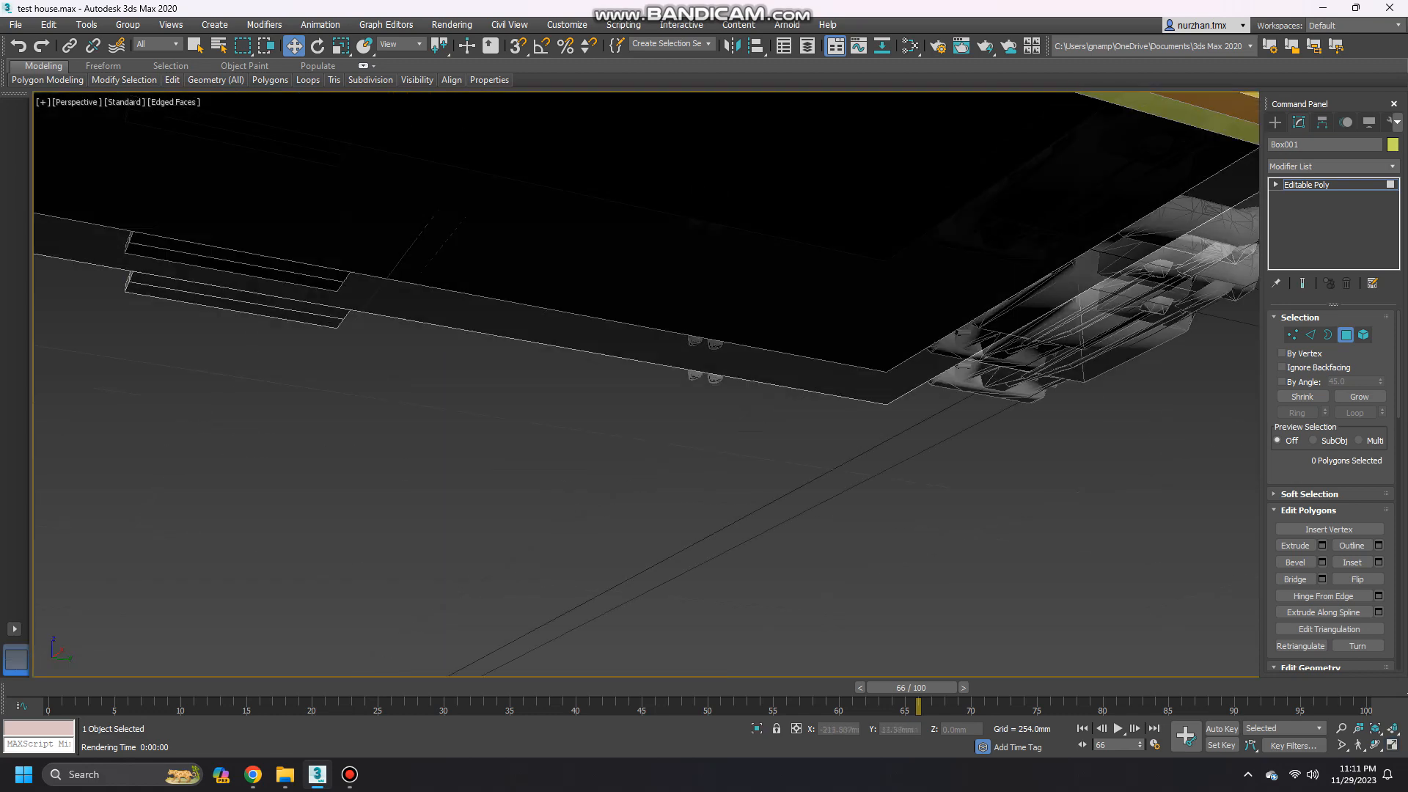
{"action": "scroll", "coordinate": [836, 528], "scroll_direction": "down", "scroll_amount": 3}
{"action": "left_click", "coordinate": [756, 337]}
{"action": "middle_click_drag", "start_coordinate": [660, 330], "coordinate": [873, 326], "text": "alt"}
{"action": "left_click", "coordinate": [534, 164], "text": "ctrl"}
{"action": "left_click", "coordinate": [517, 155], "text": "ctrl"}
{"action": "scroll", "coordinate": [924, 382], "scroll_direction": "up", "scroll_amount": 4}
{"action": "left_click", "coordinate": [923, 361], "text": "ctrl"}
{"action": "left_click", "coordinate": [789, 396], "text": "ctrl"}
{"action": "left_click", "coordinate": [880, 481], "text": "ctrl"}
{"action": "middle_click_drag", "start_coordinate": [734, 447], "coordinate": [932, 436], "text": "alt"}
{"action": "middle_click_drag", "start_coordinate": [587, 352], "coordinate": [1203, 465]}
{"action": "left_click", "coordinate": [479, 428], "text": "ctrl"}
{"action": "scroll", "coordinate": [479, 428], "scroll_direction": "down", "scroll_amount": 5}
{"action": "middle_click_drag", "start_coordinate": [478, 427], "coordinate": [821, 513], "text": "alt"}
{"action": "scroll", "coordinate": [821, 513], "scroll_direction": "up", "scroll_amount": 2}
{"action": "key", "text": "Delete"}
{"action": "scroll", "coordinate": [646, 385], "scroll_direction": "down", "scroll_amount": 5}
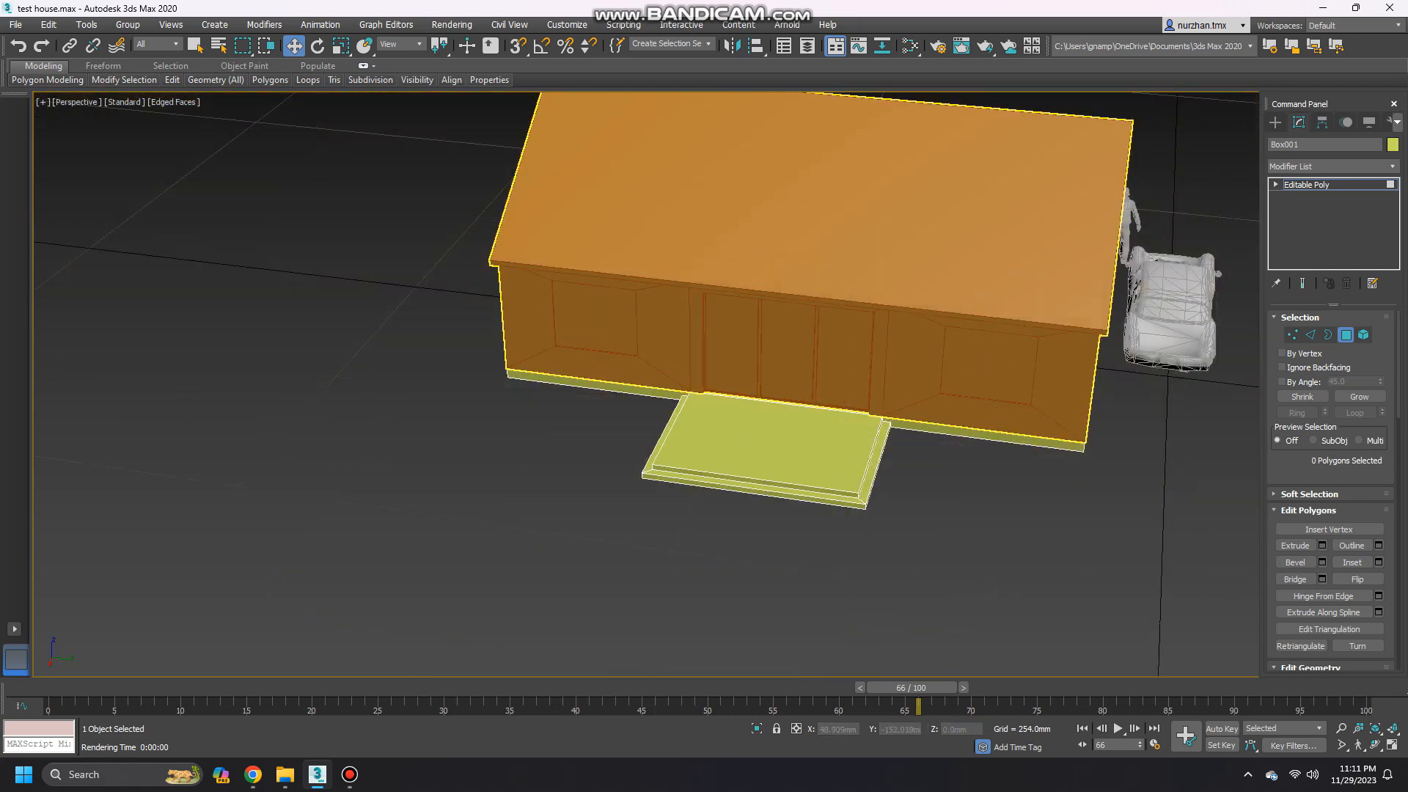
Attach the foundation slab with its terrace and steps to the house object.
{"action": "left_click", "coordinate": [1275, 122]}
{"action": "left_click", "coordinate": [983, 242]}
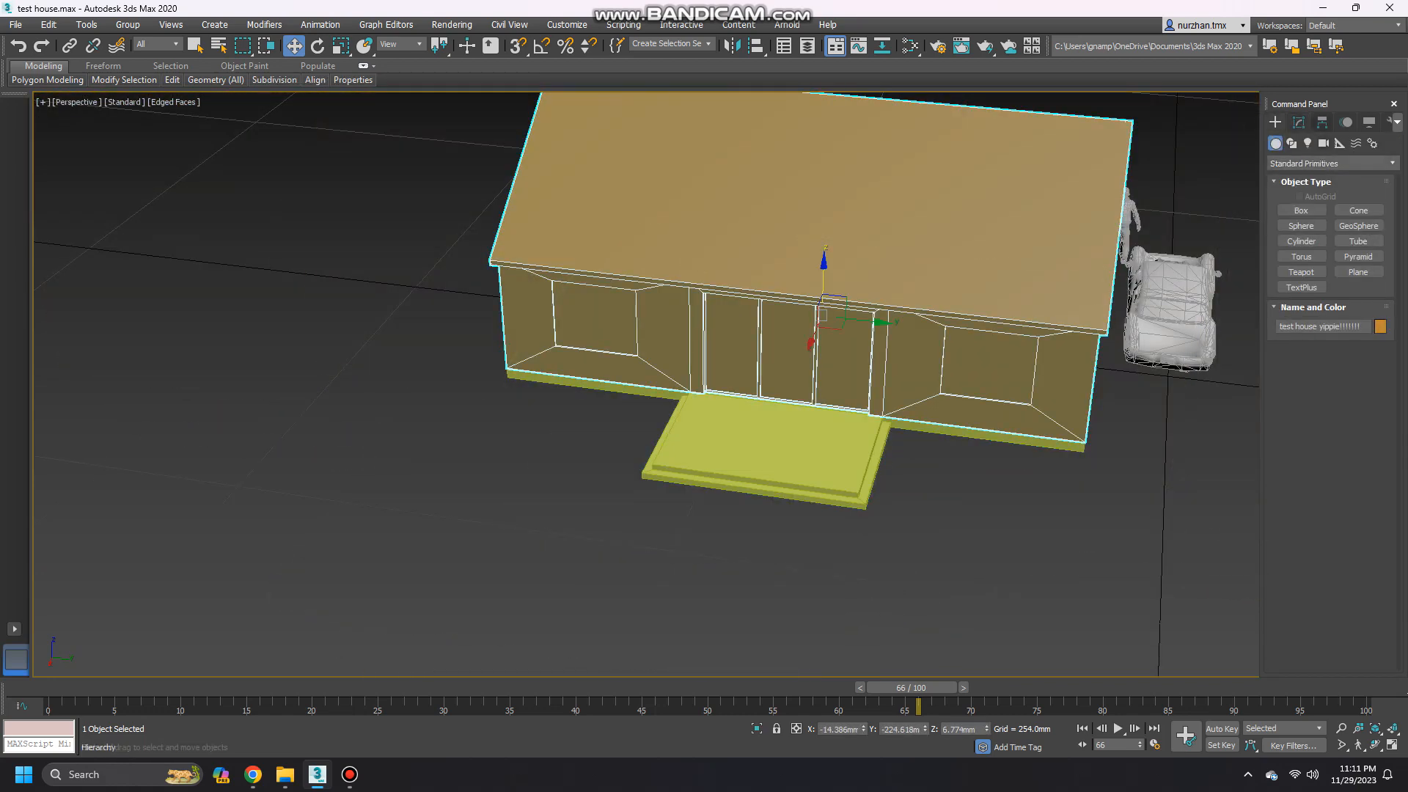
{"action": "left_click", "coordinate": [1299, 122]}
{"action": "left_click", "coordinate": [1295, 620]}
{"action": "left_click", "coordinate": [857, 470]}
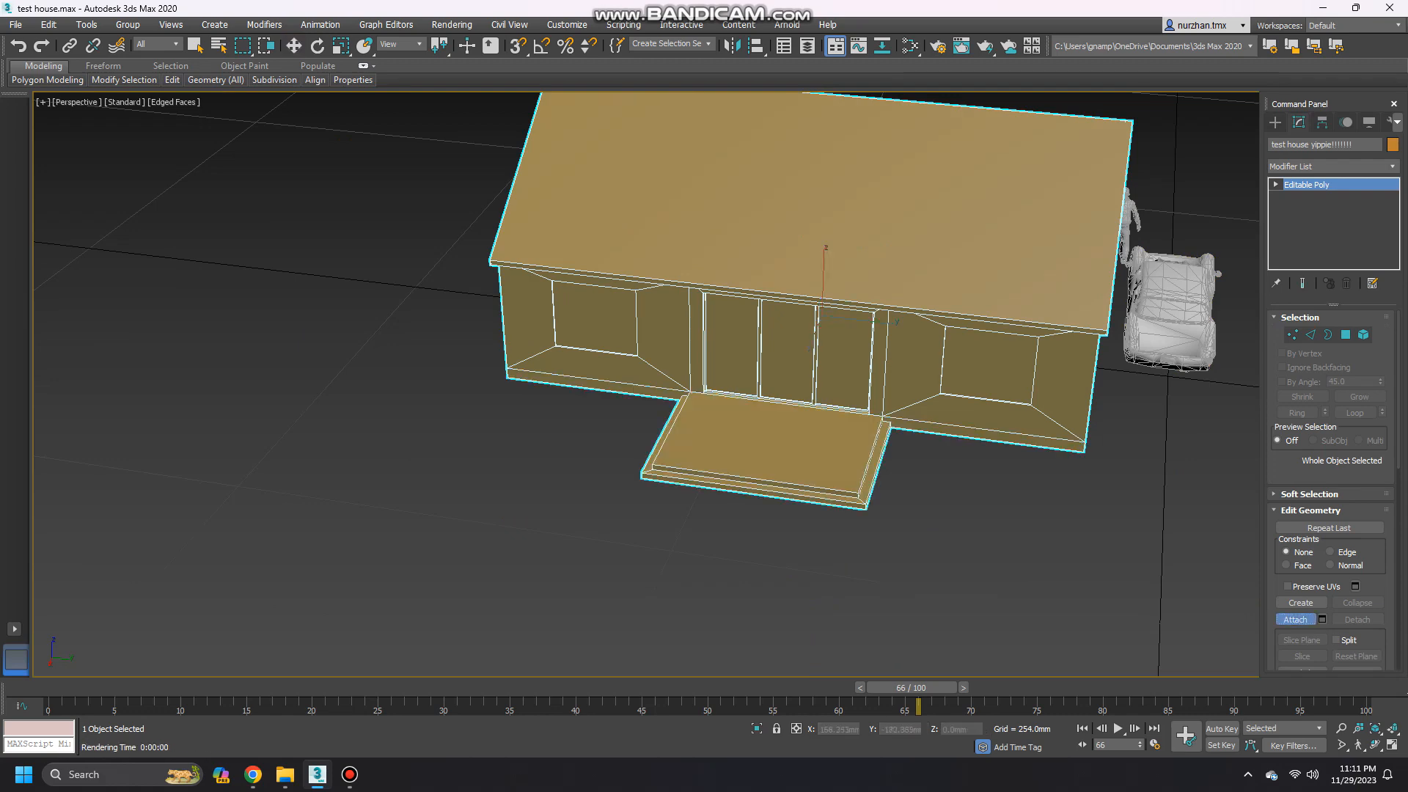
Create a box about 60 mm tall beside the standing figure, with length and width set to 8 mm.
{"action": "left_click", "coordinate": [1276, 123]}
{"action": "middle_click_drag", "start_coordinate": [660, 411], "coordinate": [976, 400], "text": "alt"}
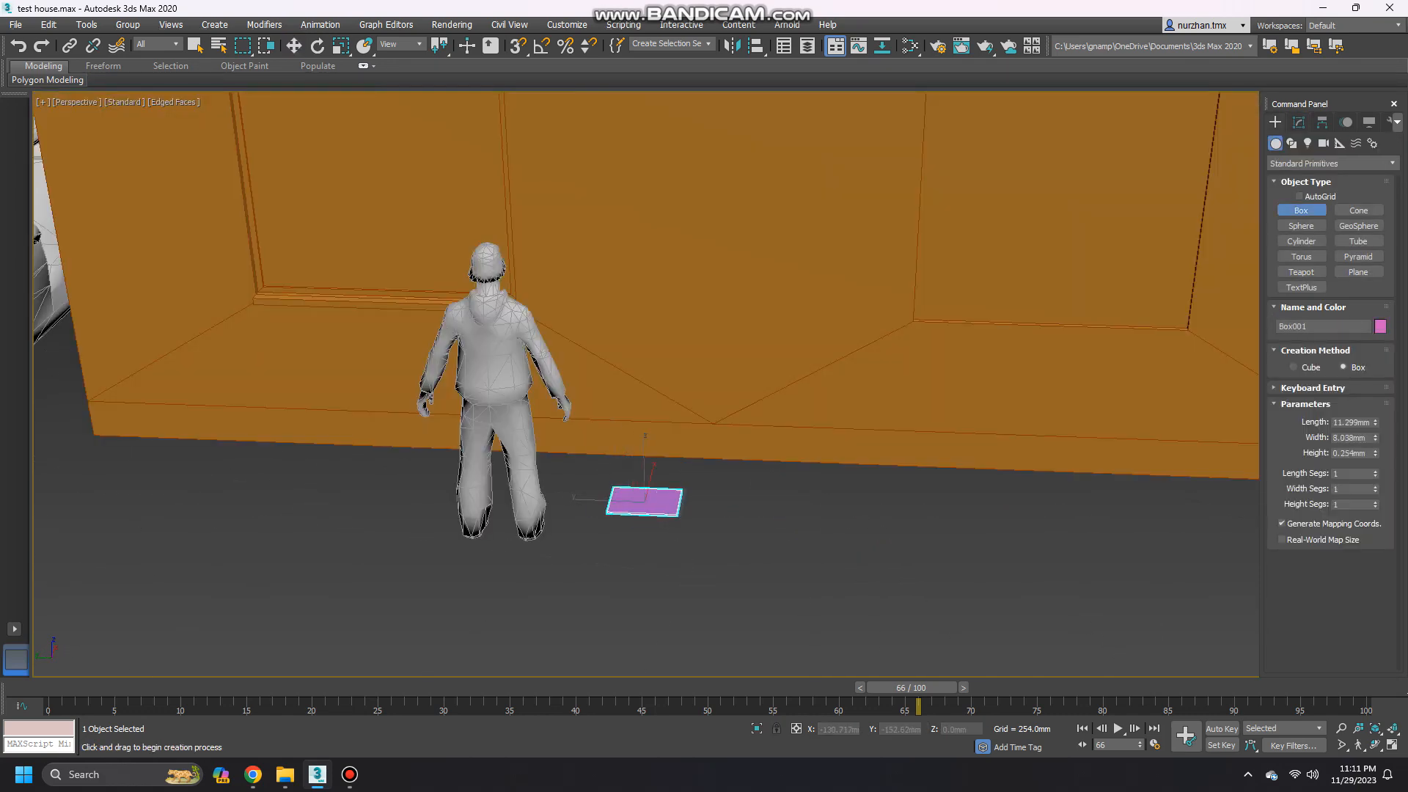
{"action": "left_click_drag", "start_coordinate": [685, 511], "coordinate": [736, 538]}
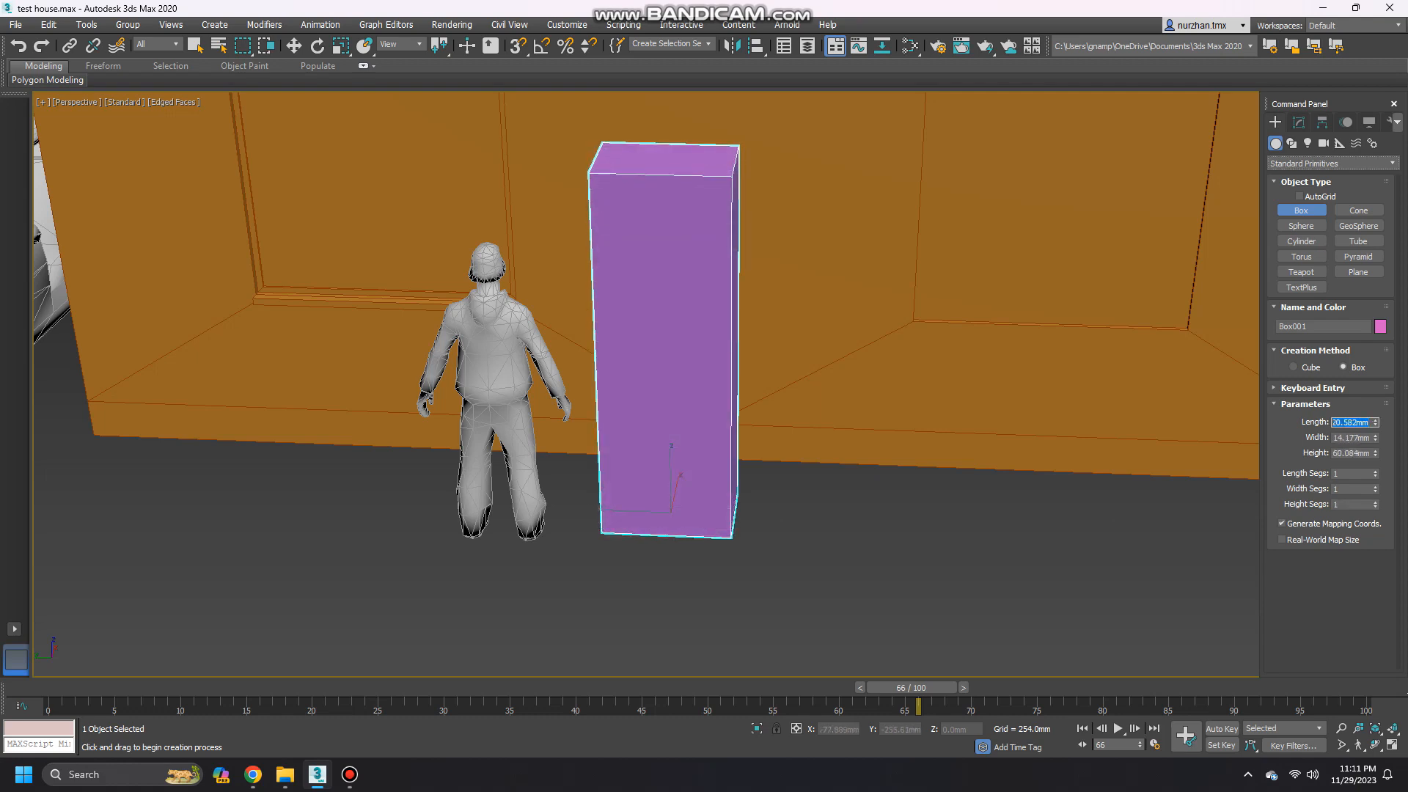
{"action": "type", "text": "8"}
{"action": "key", "text": "Tab"}
{"action": "type", "text": "8"}
{"action": "key", "text": "Tab"}
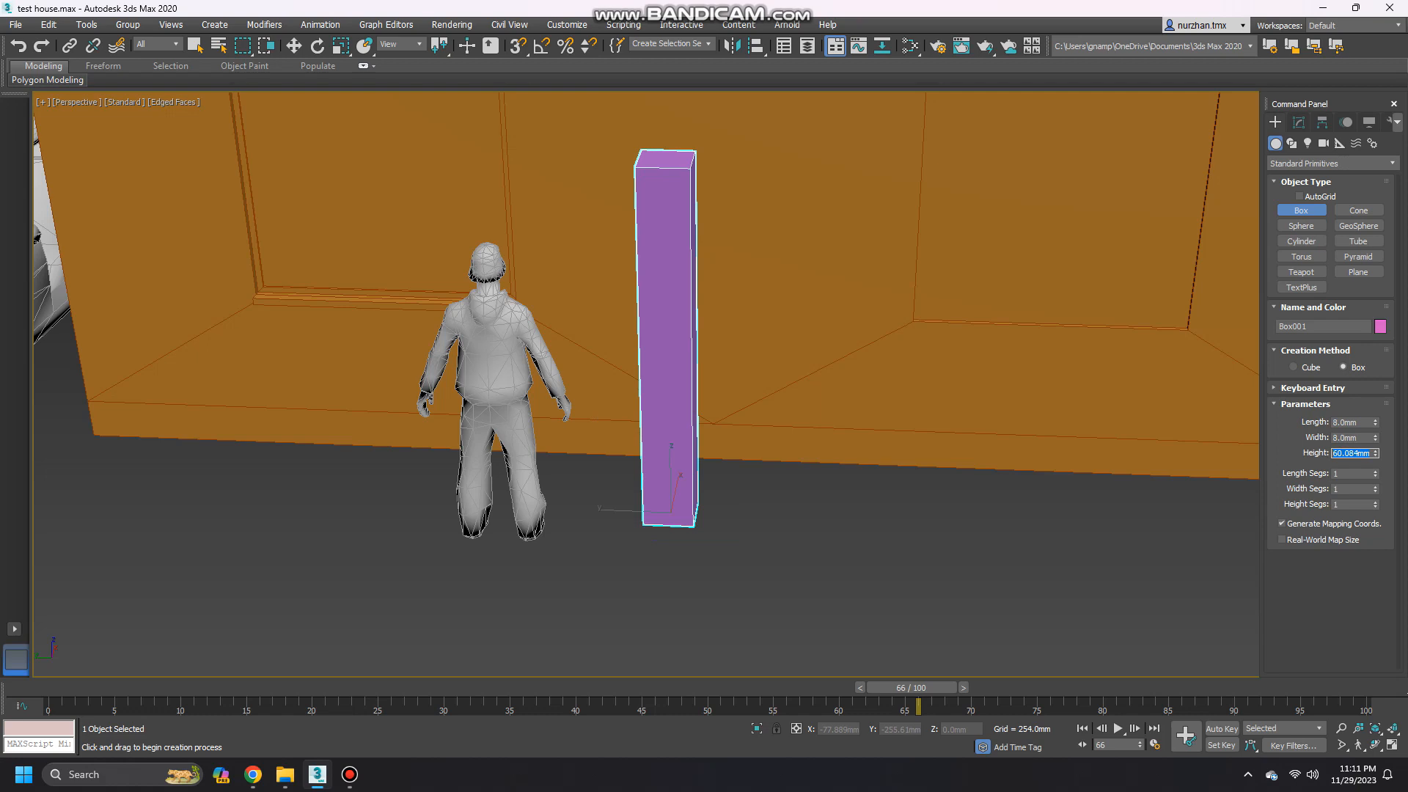
Convert the tall box to an editable poly.
{"action": "middle_click_drag", "start_coordinate": [908, 490], "coordinate": [907, 527], "text": "alt"}
{"action": "scroll", "coordinate": [907, 527], "scroll_direction": "down", "scroll_amount": 5}
{"action": "right_click", "coordinate": [815, 415]}
{"action": "right_click", "coordinate": [814, 415]}
{"action": "mouse_move", "coordinate": [854, 567]}
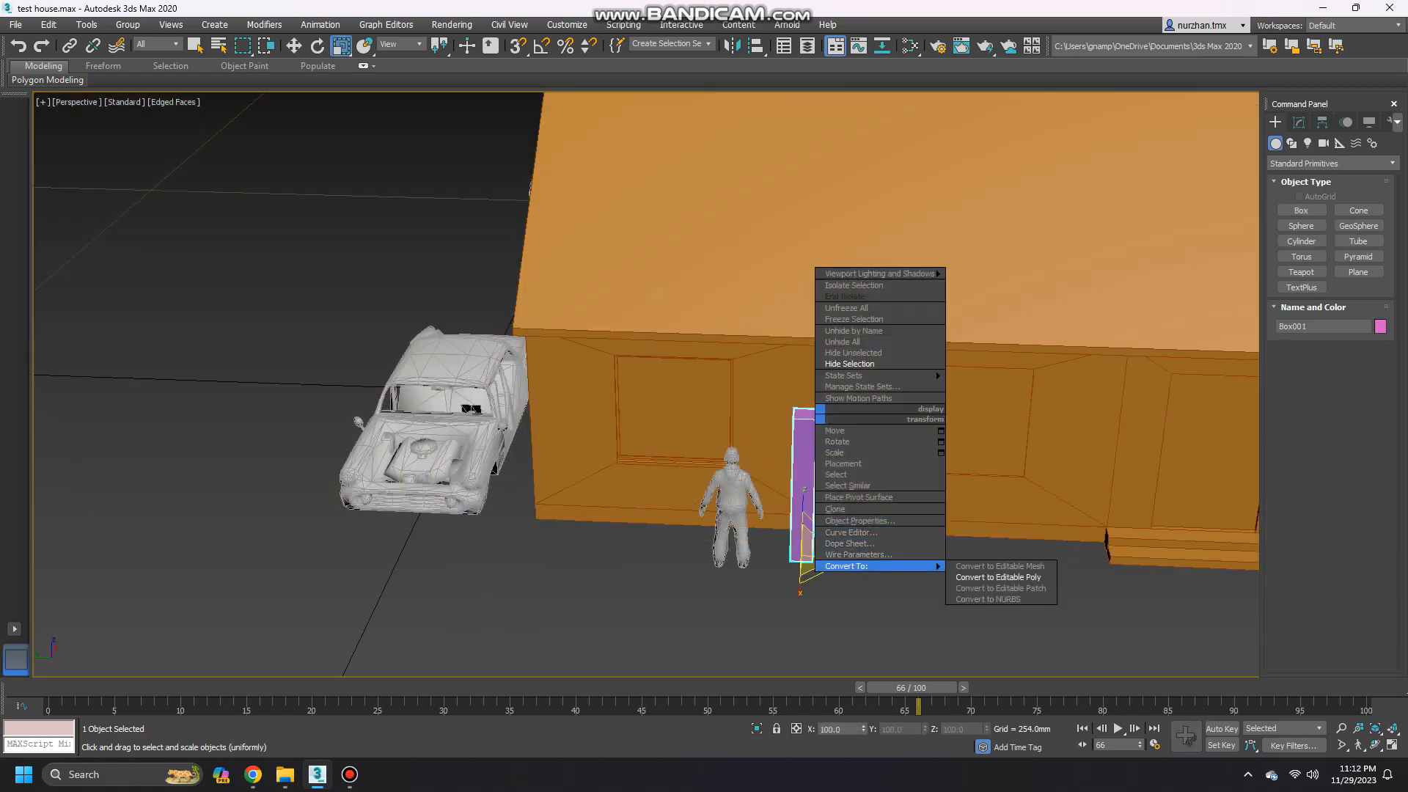
{"action": "left_click", "coordinate": [998, 577]}
Move the tall box up onto the roof toward the car-side gable, so it stands as a chimney rising above the ridge.
{"action": "middle_click_drag", "start_coordinate": [1027, 513], "coordinate": [857, 449], "text": "alt"}
{"action": "scroll", "coordinate": [901, 508], "scroll_direction": "down", "scroll_amount": 3}
{"action": "key", "text": "w"}
{"action": "left_click_drag", "start_coordinate": [733, 538], "coordinate": [884, 362]}
{"action": "middle_click_drag", "start_coordinate": [885, 361], "coordinate": [1100, 352], "text": "alt"}
{"action": "left_click_drag", "start_coordinate": [880, 363], "coordinate": [870, 363]}
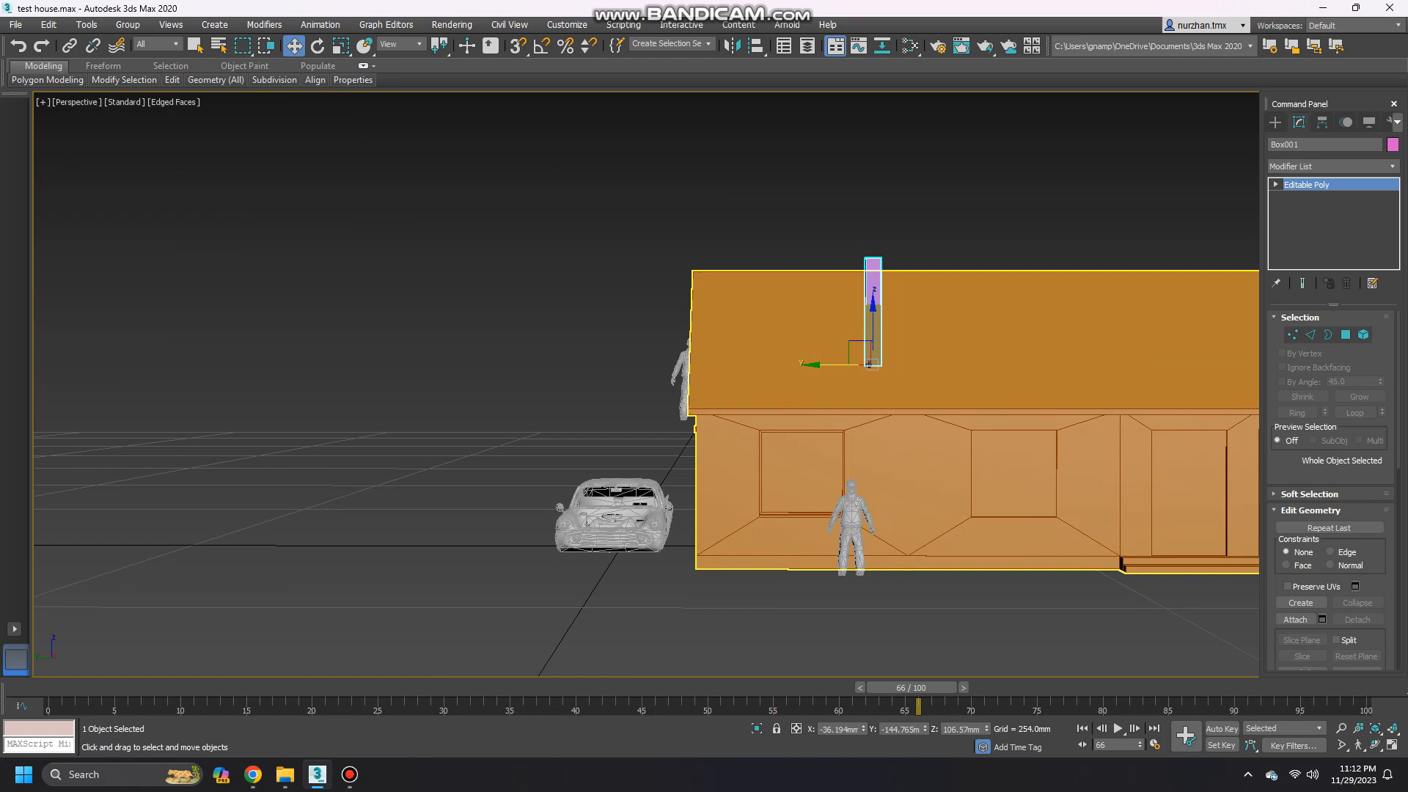
Attach the chimney to the house object.
{"action": "left_click", "coordinate": [1346, 335]}
{"action": "left_click_drag", "start_coordinate": [994, 443], "coordinate": [782, 297]}
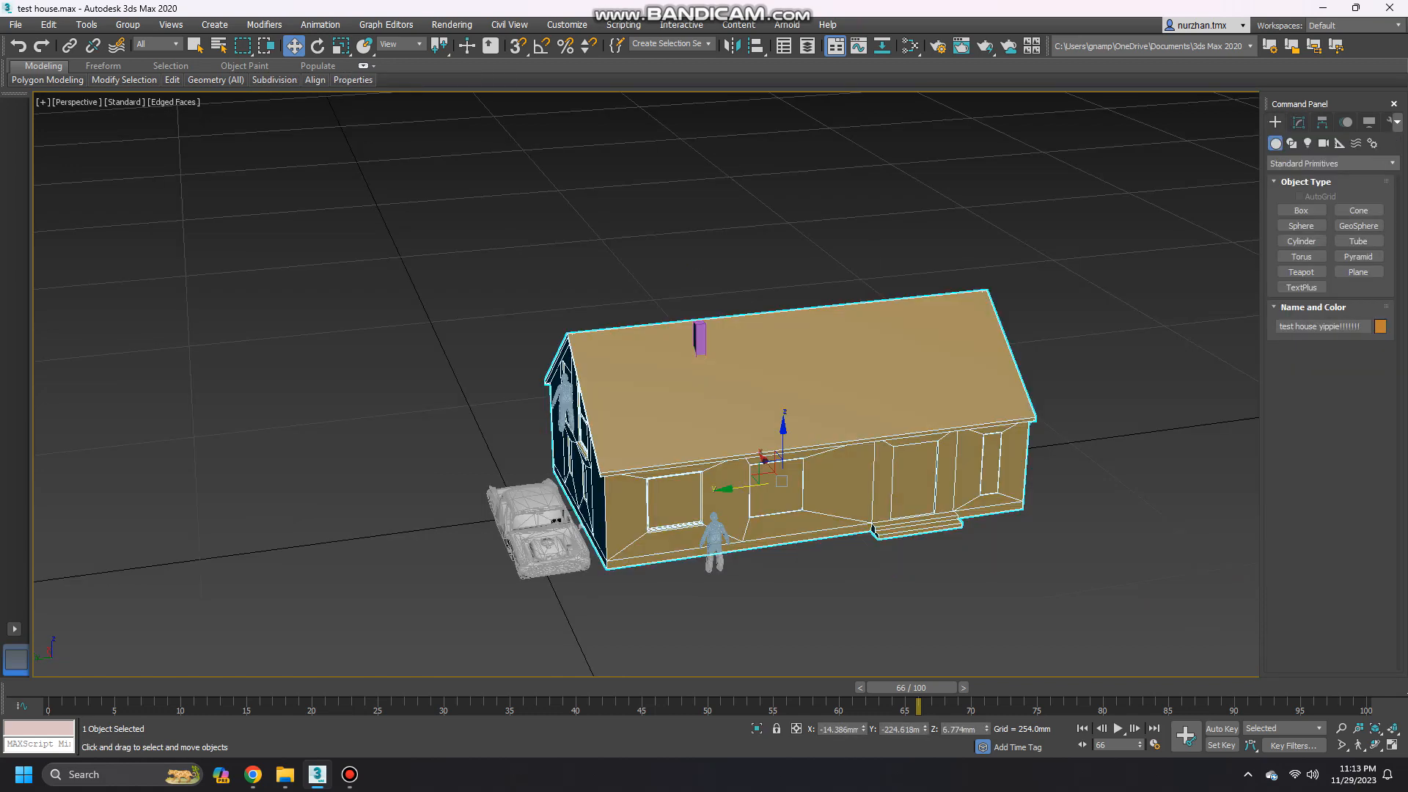
{"action": "left_click", "coordinate": [1295, 620]}
{"action": "left_click", "coordinate": [700, 339]}
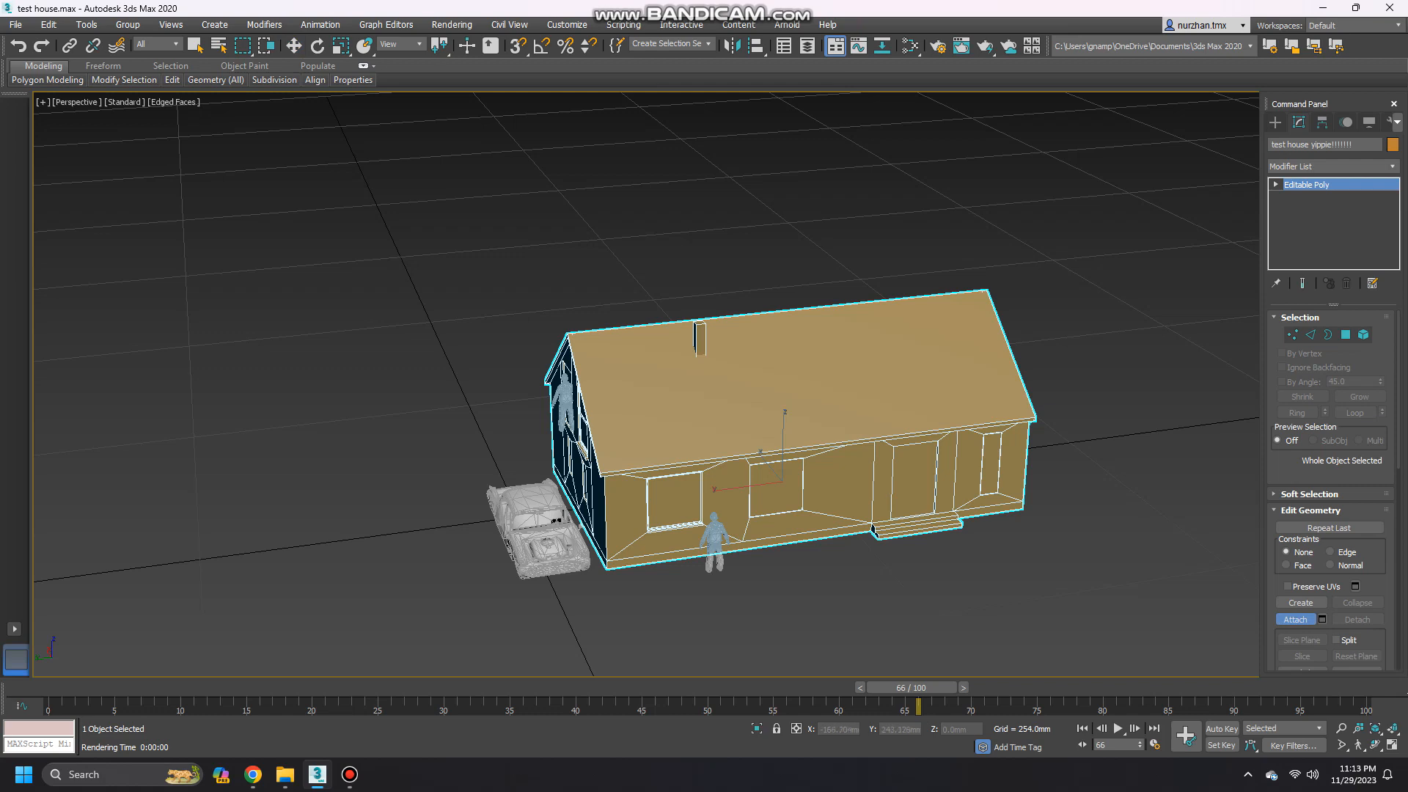
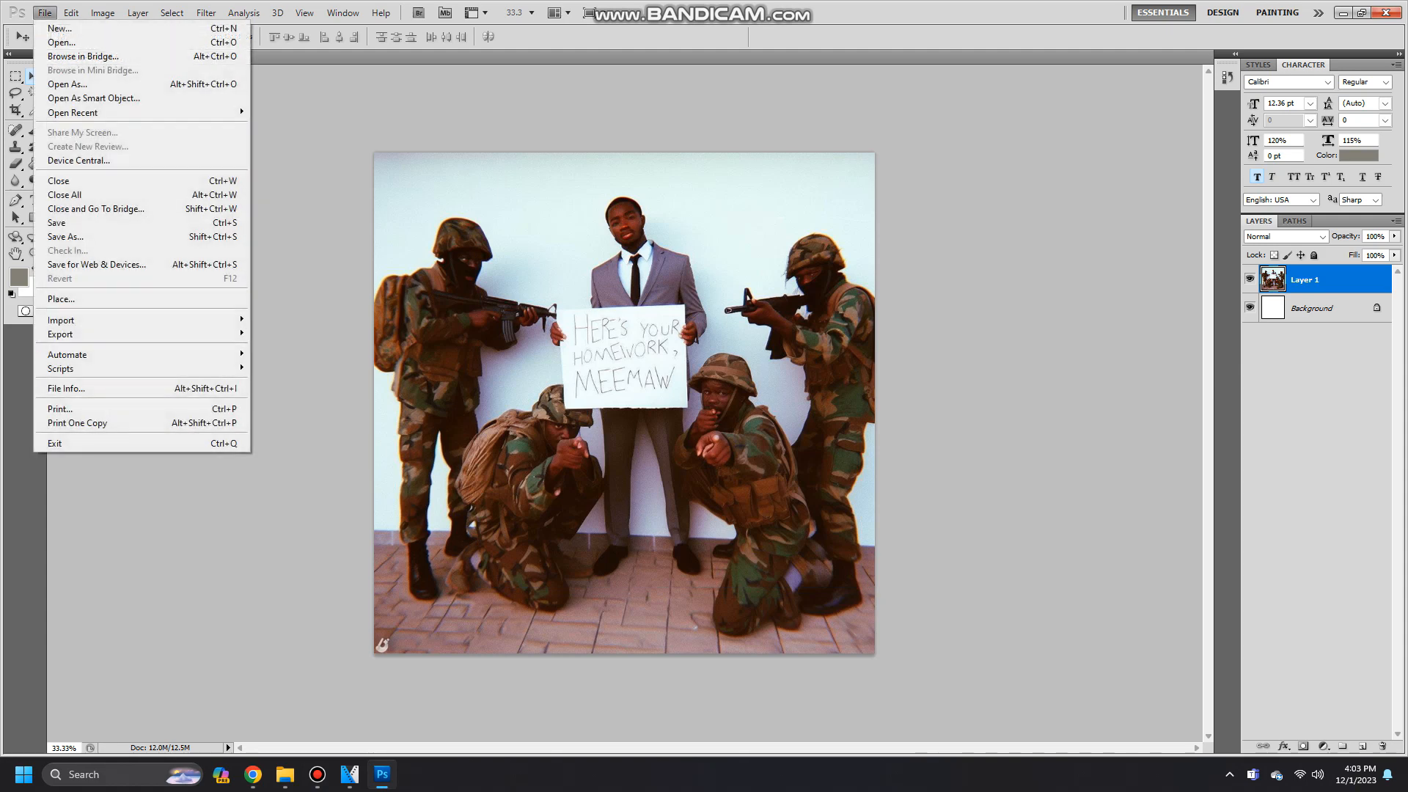
In Photoshop, create a new 512 × 512 pixel RGB document at 72 pixels/inch with a white background.
{"action": "left_click", "coordinate": [59, 28]}
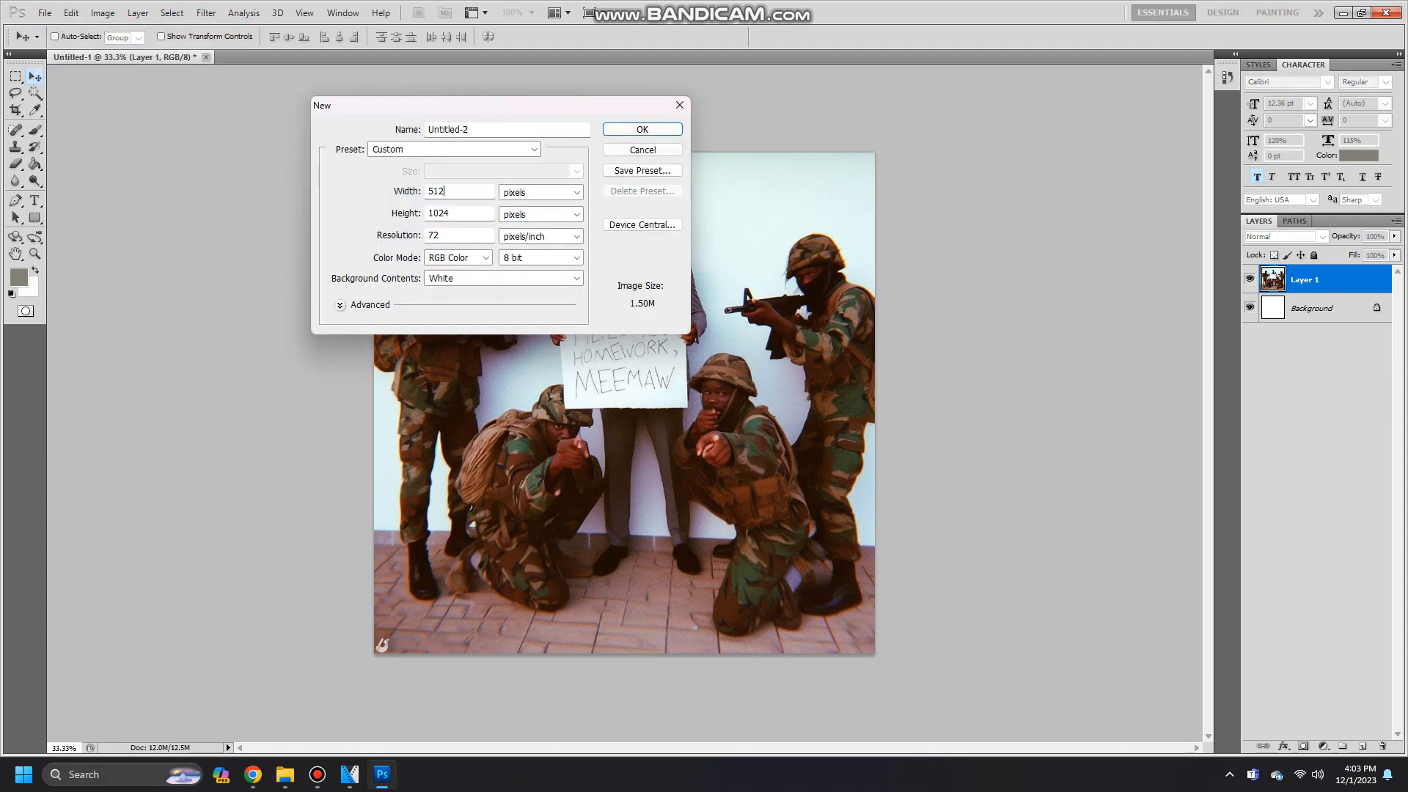
{"action": "double_click", "coordinate": [445, 213]}
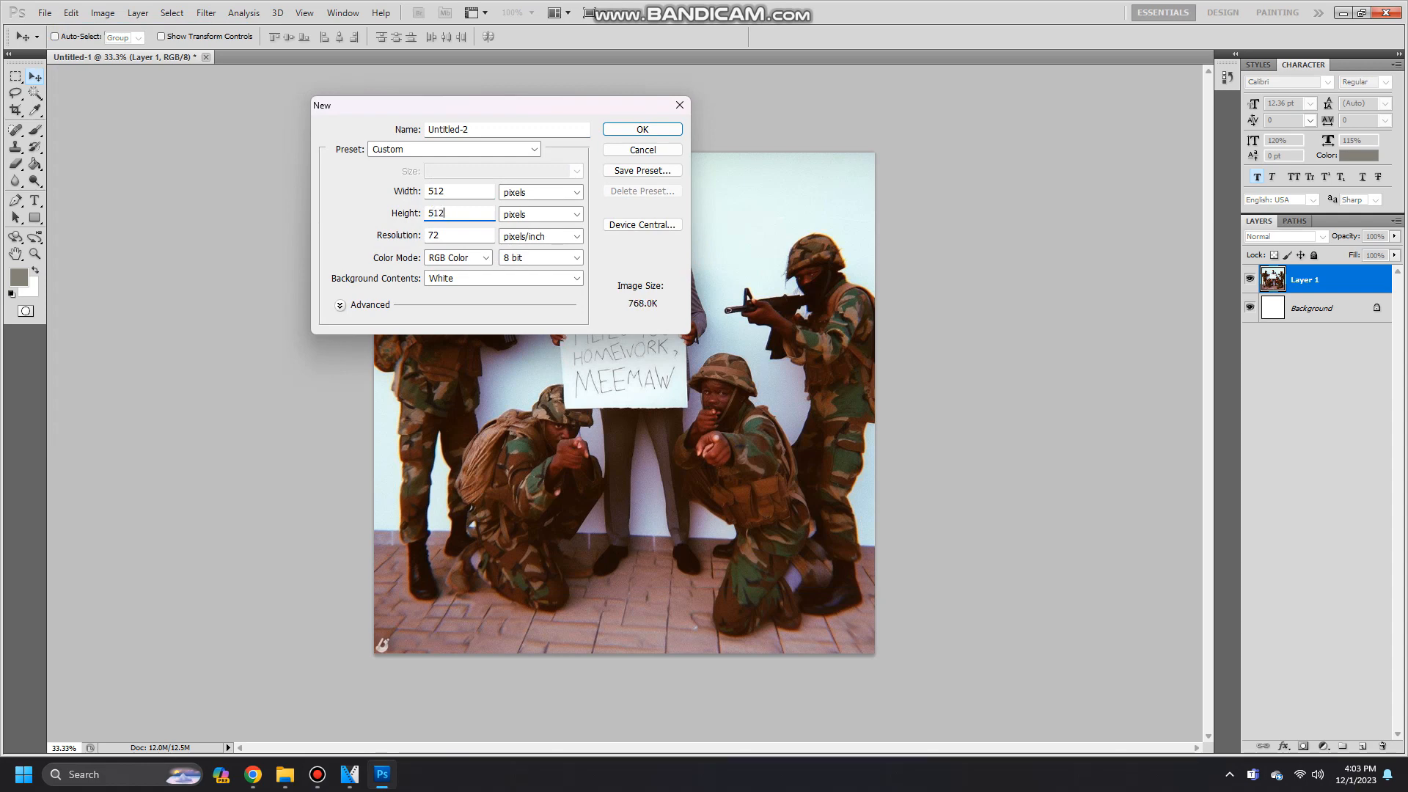
{"action": "key", "text": "Return"}
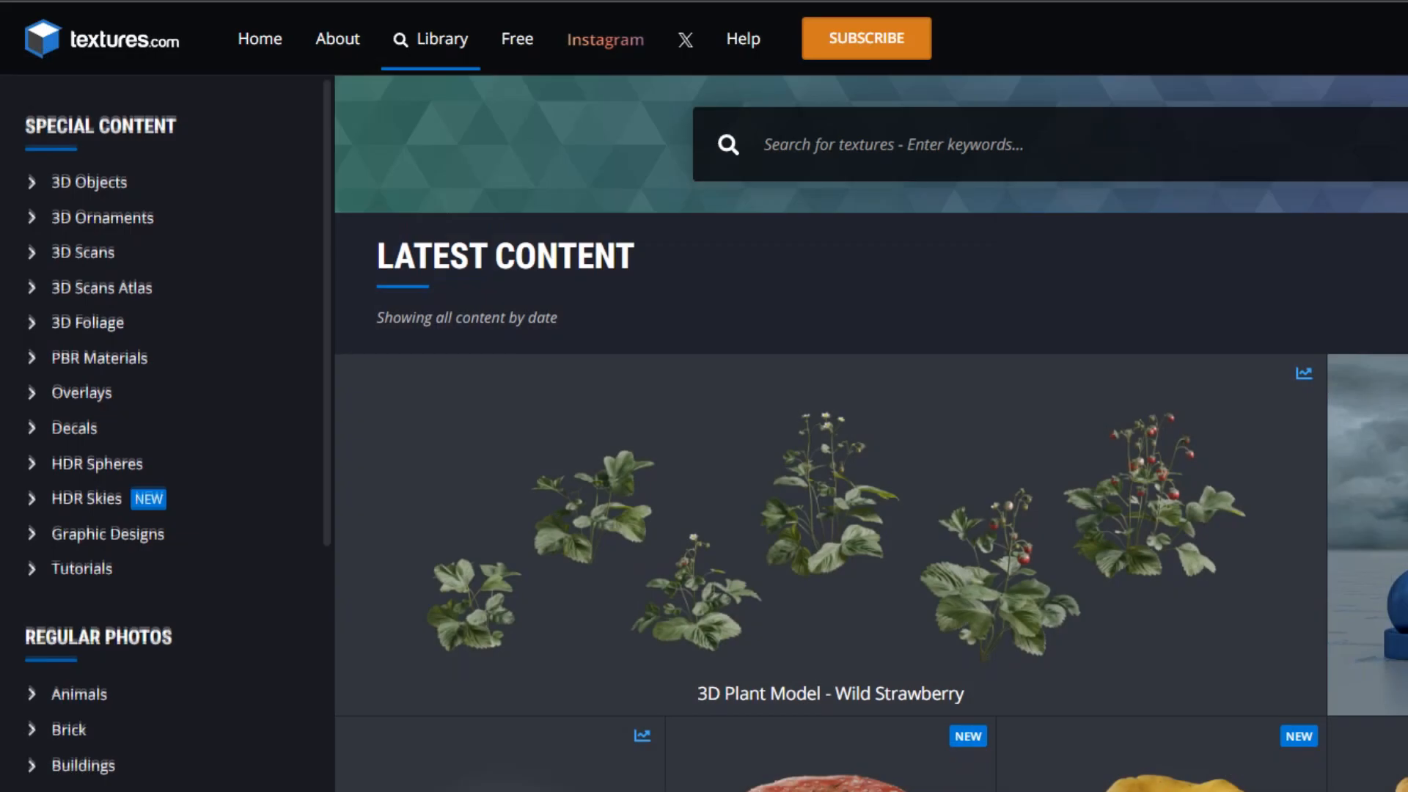
Browse the texture categories on textures.com and the Architecture textures on the SketchUp Texture site.
{"action": "scroll", "coordinate": [101, 441], "scroll_direction": "down", "scroll_amount": 2}
{"action": "scroll", "coordinate": [101, 441], "scroll_direction": "down", "scroll_amount": 2}
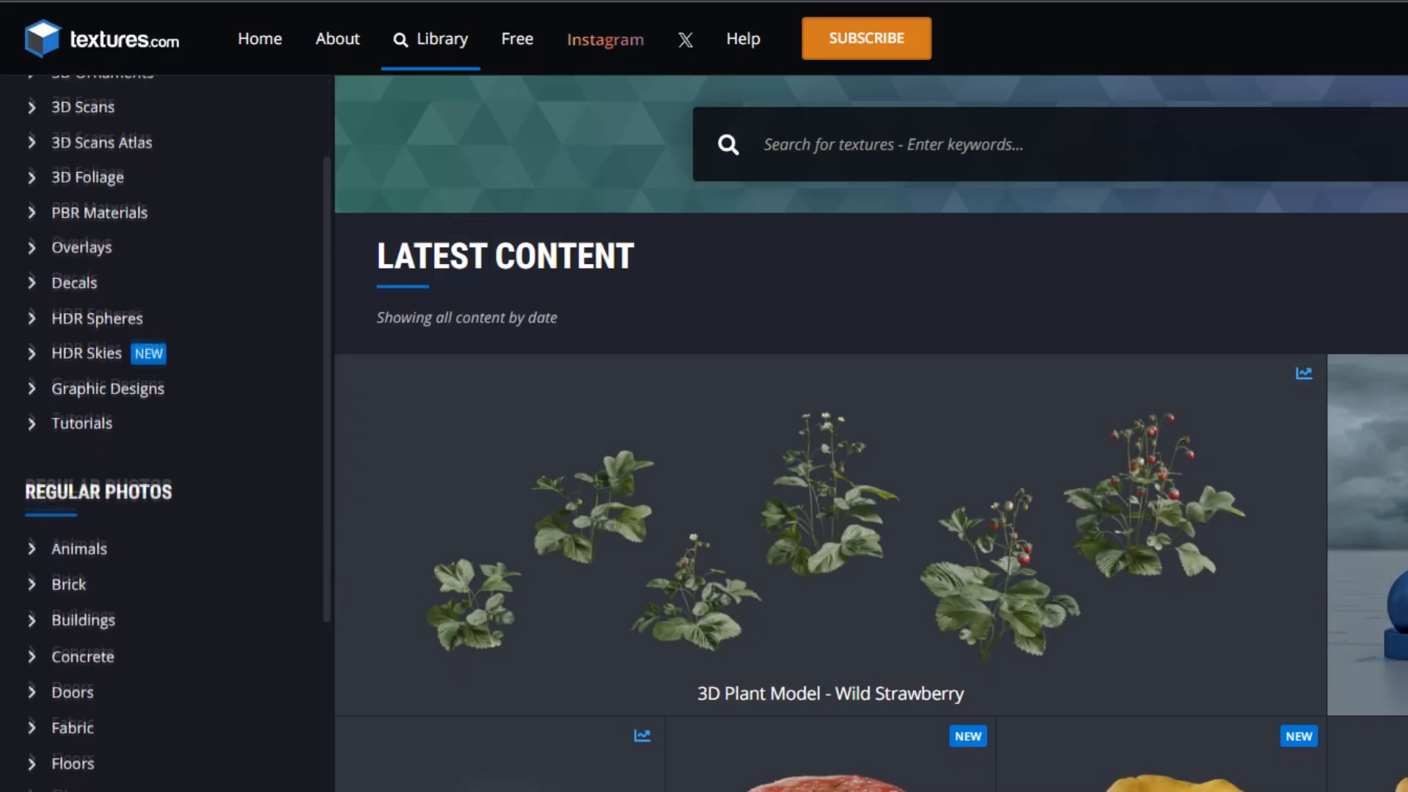
{"action": "scroll", "coordinate": [101, 440], "scroll_direction": "down", "scroll_amount": 3}
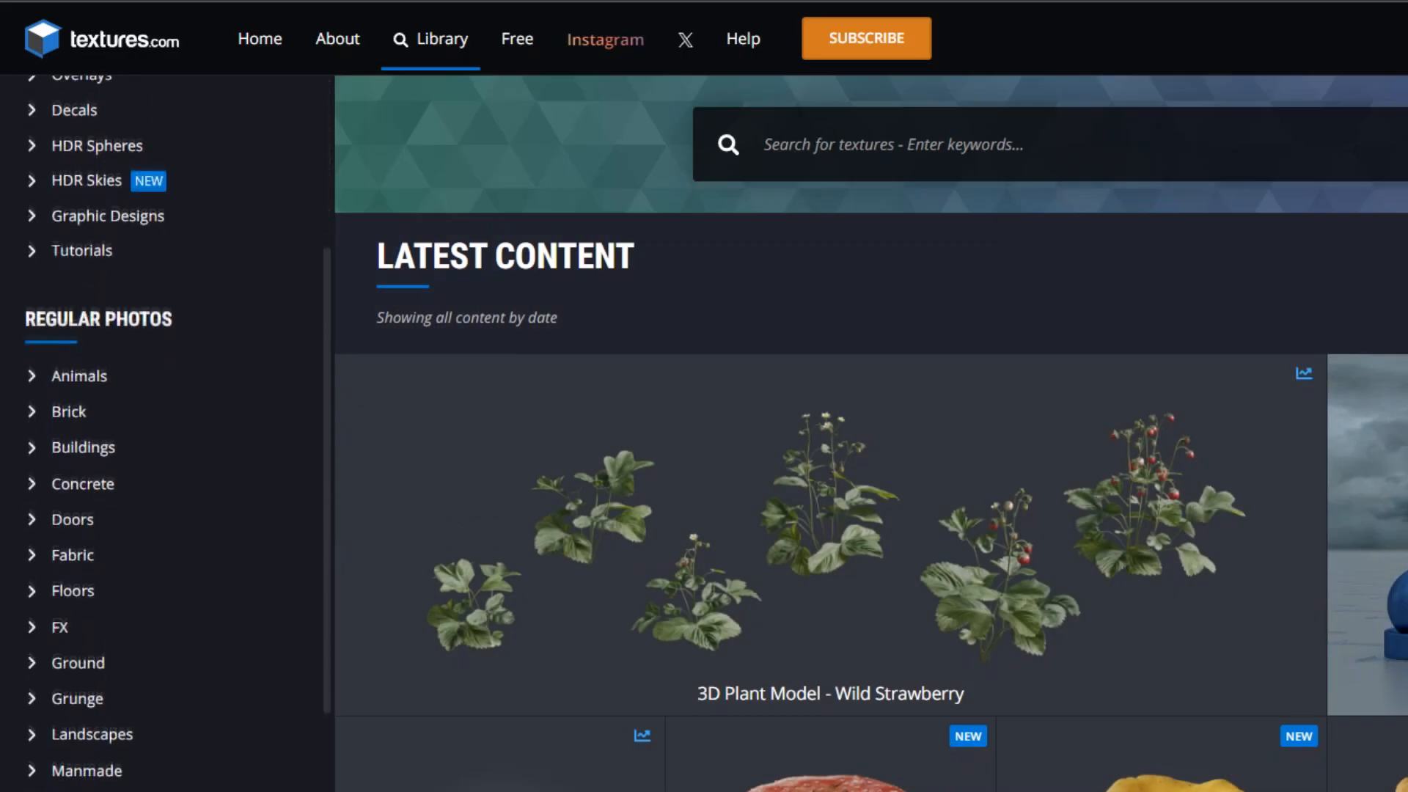
{"action": "scroll", "coordinate": [101, 440], "scroll_direction": "down", "scroll_amount": 3}
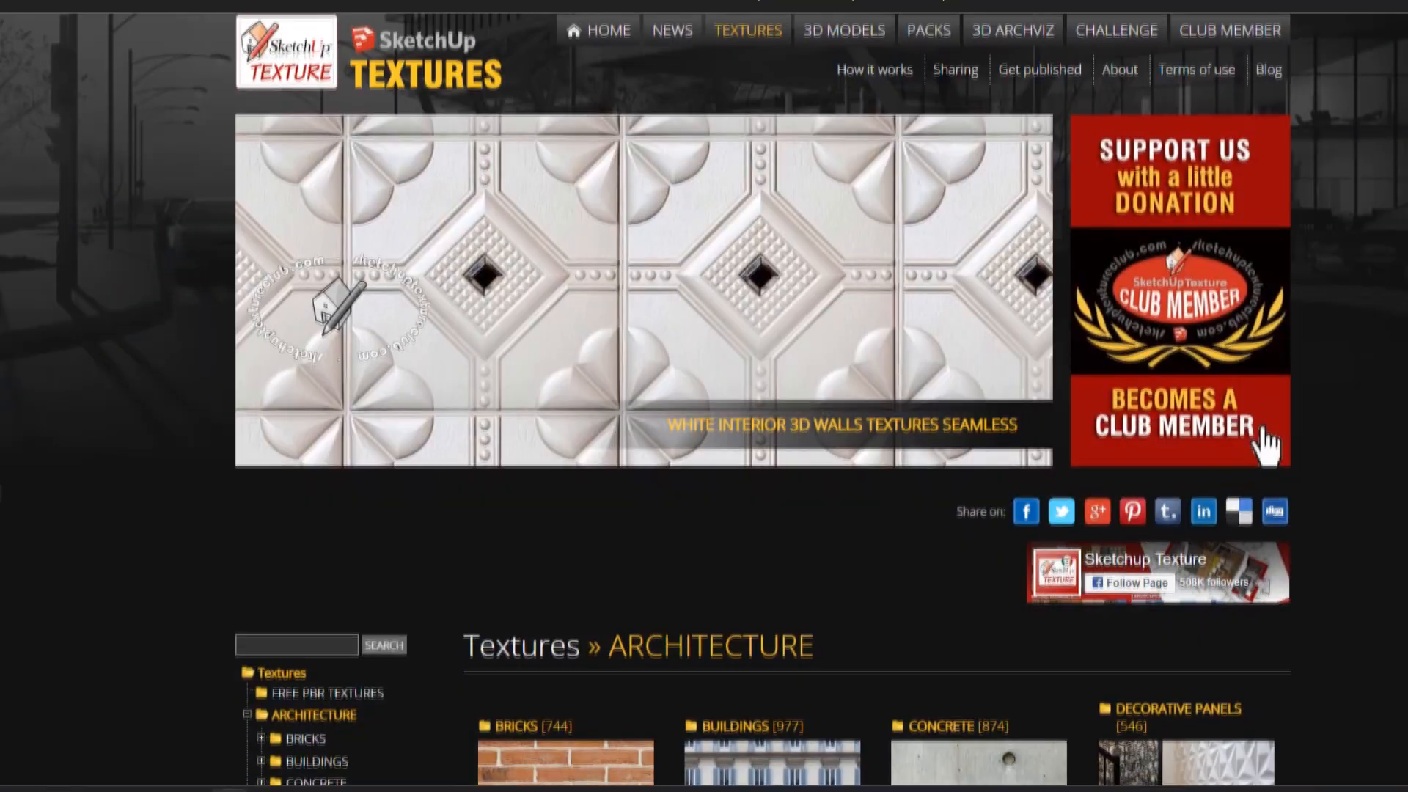
{"action": "scroll", "coordinate": [705, 396], "scroll_direction": "down", "scroll_amount": 2}
{"action": "scroll", "coordinate": [705, 396], "scroll_direction": "down", "scroll_amount": 3}
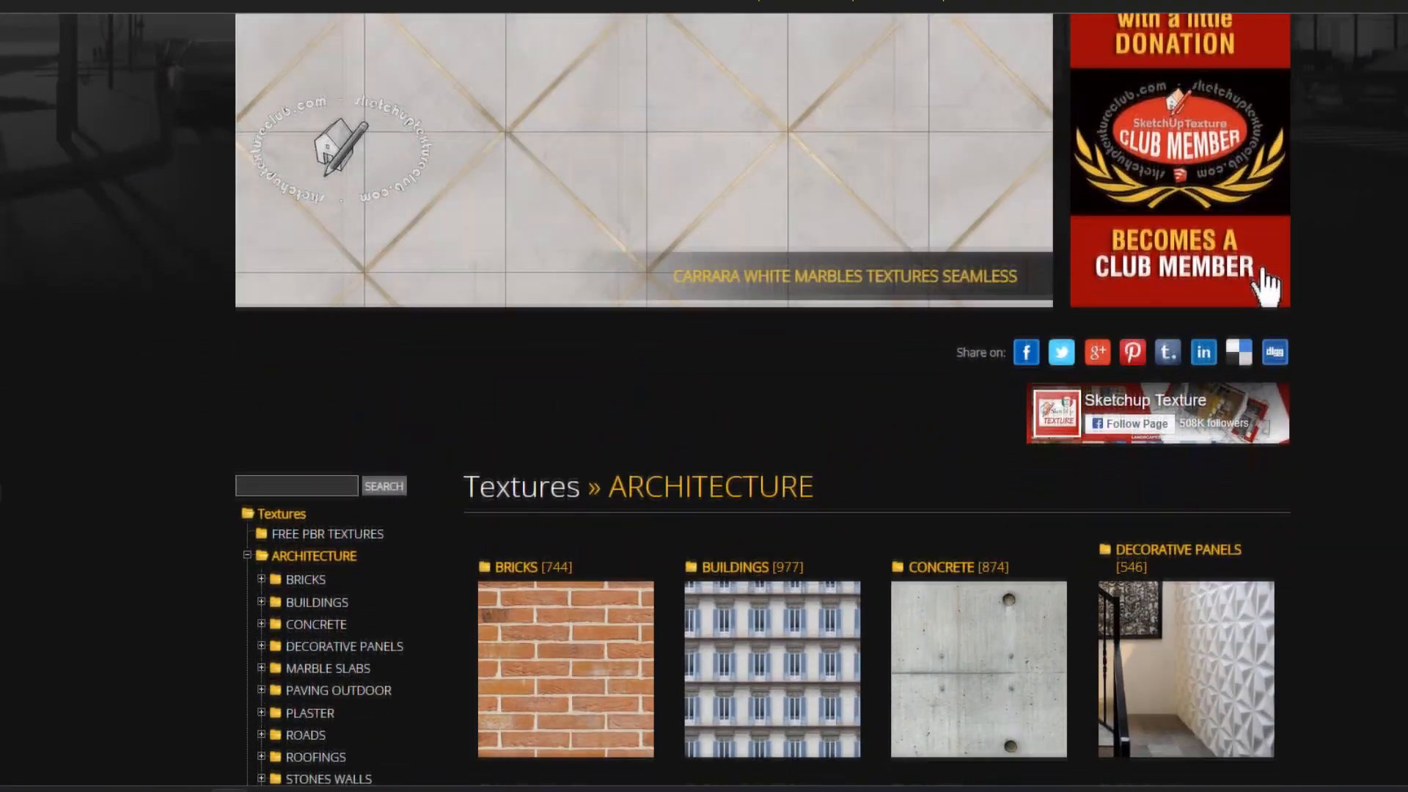
{"action": "scroll", "coordinate": [704, 396], "scroll_direction": "down", "scroll_amount": 4}
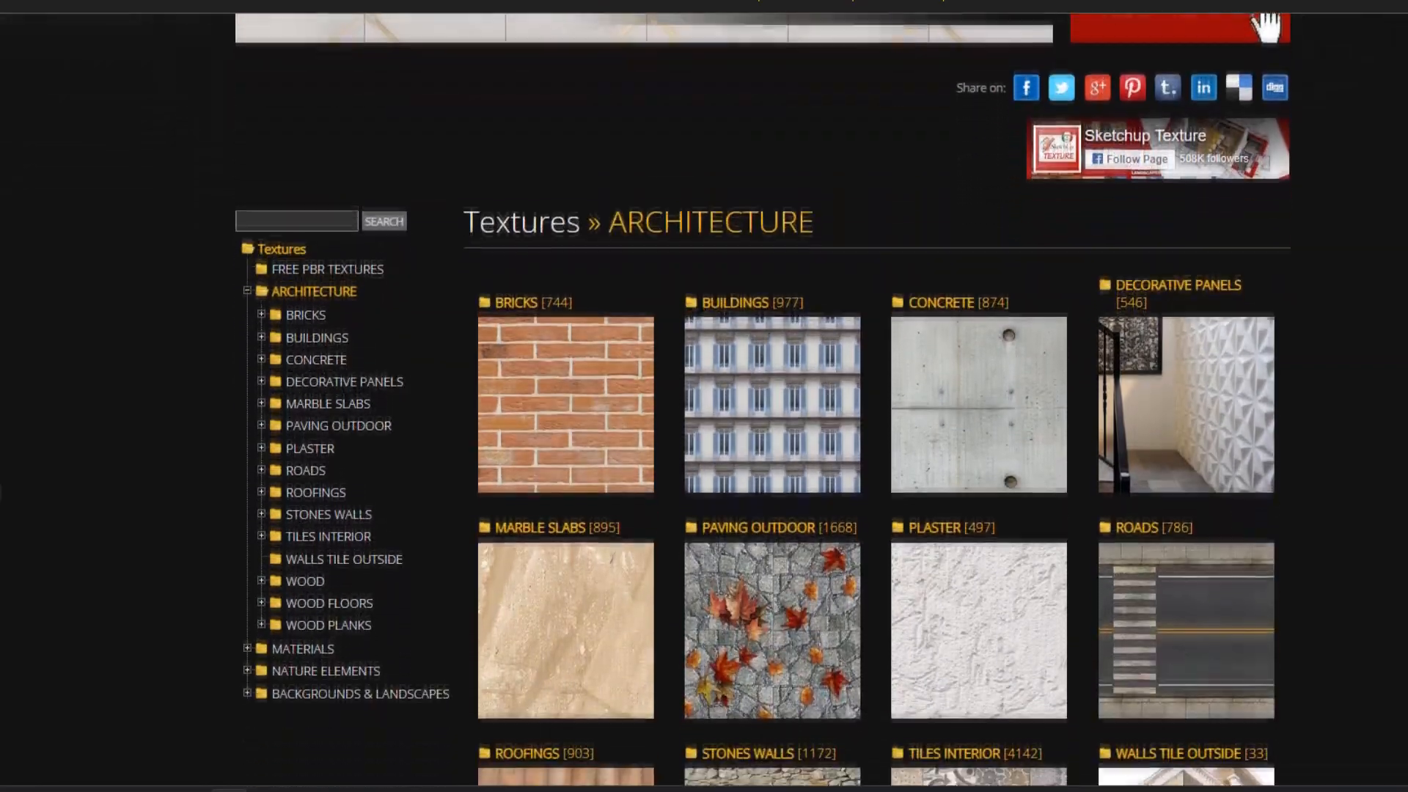
Browse the sliding window product listings on The Home Depot site as a source of window images.
{"action": "scroll", "coordinate": [705, 396], "scroll_direction": "down", "scroll_amount": 3}
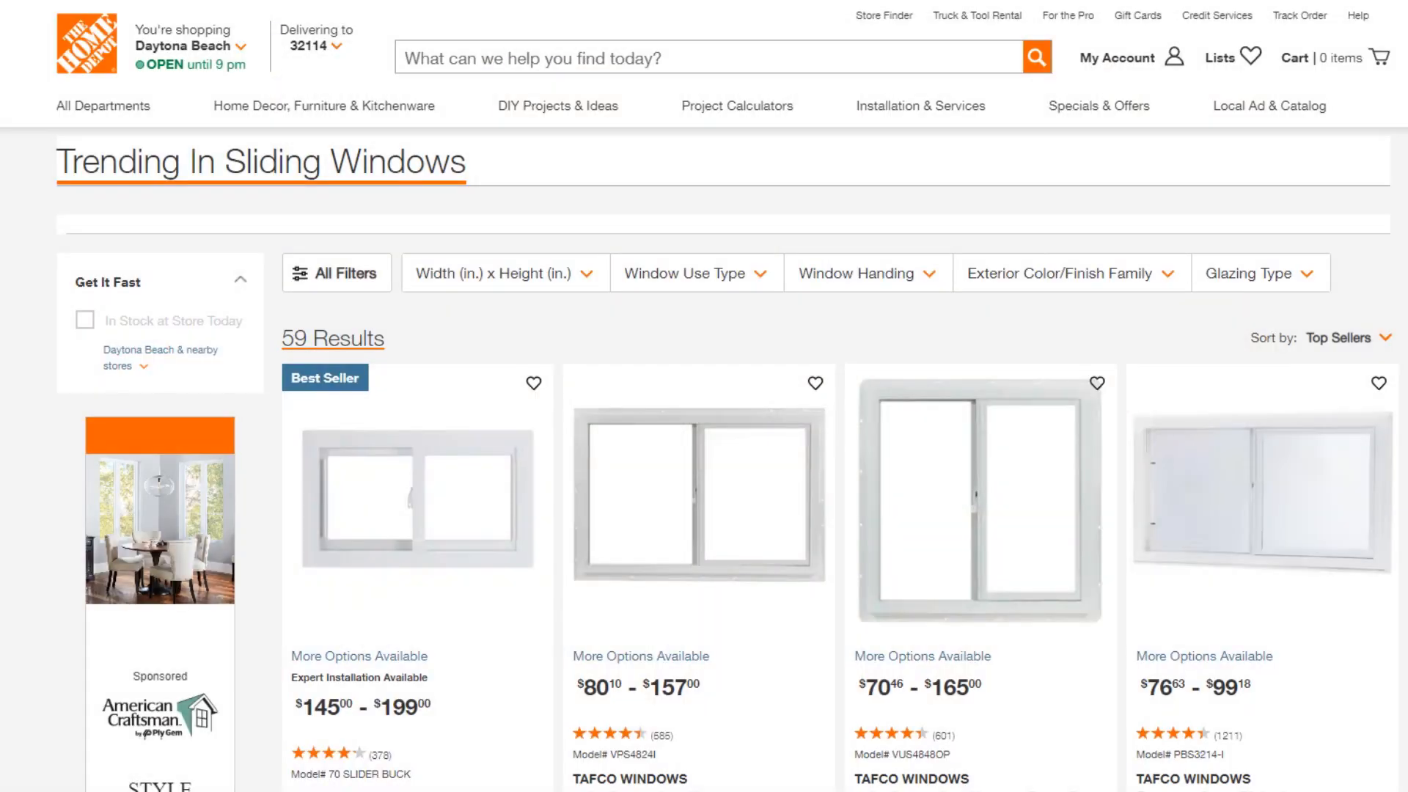
{"action": "scroll", "coordinate": [704, 440], "scroll_direction": "down", "scroll_amount": 4}
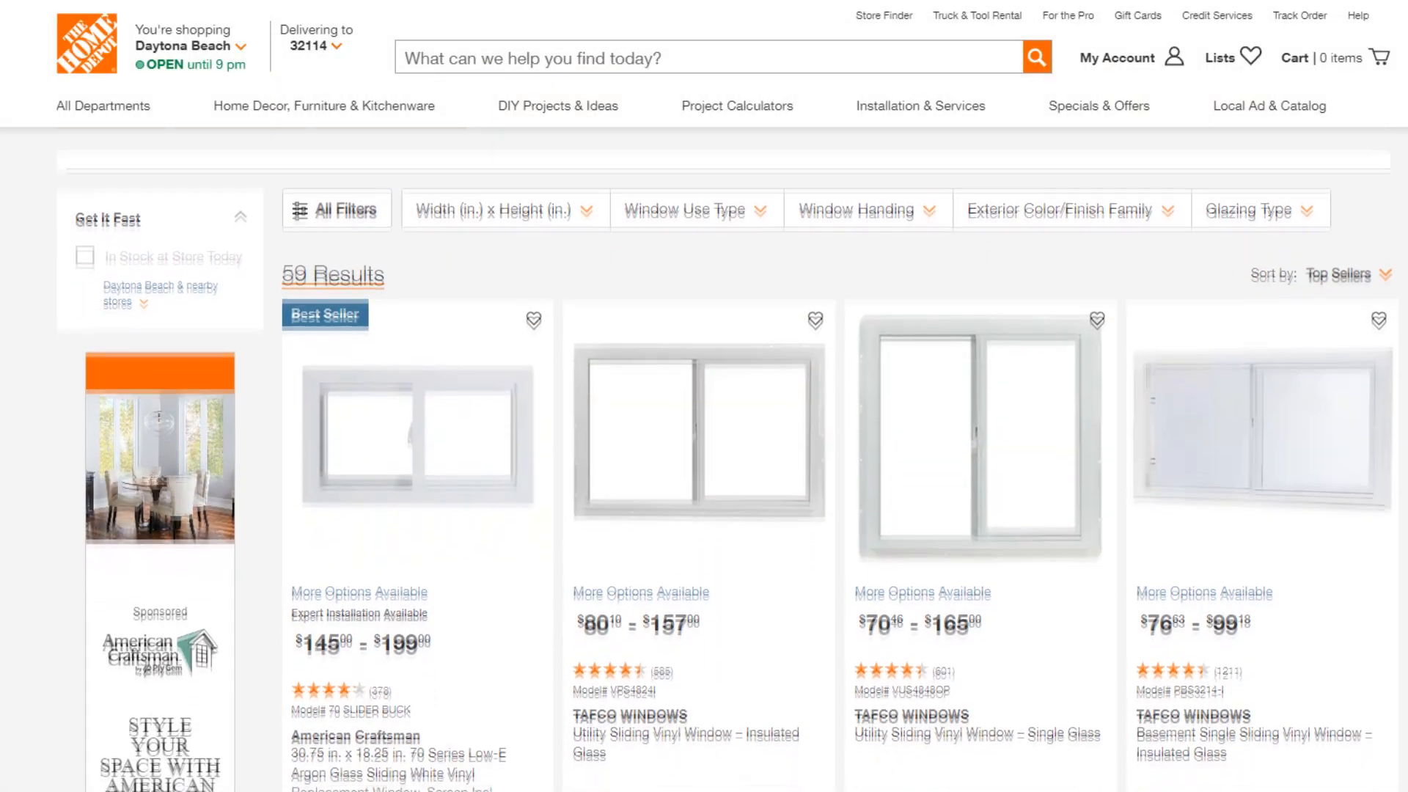
{"action": "scroll", "coordinate": [704, 440], "scroll_direction": "down", "scroll_amount": 4}
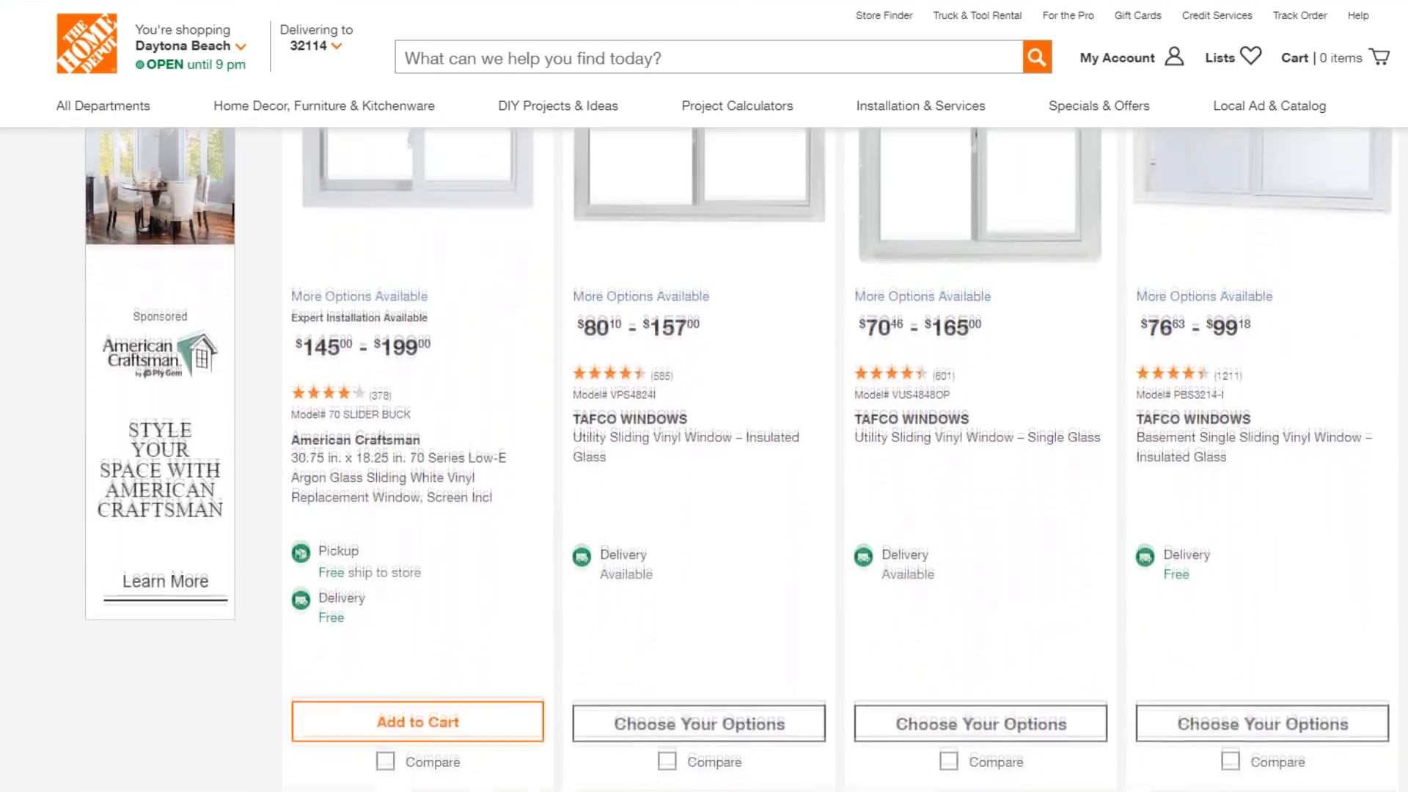
{"action": "scroll", "coordinate": [704, 440], "scroll_direction": "down", "scroll_amount": 4}
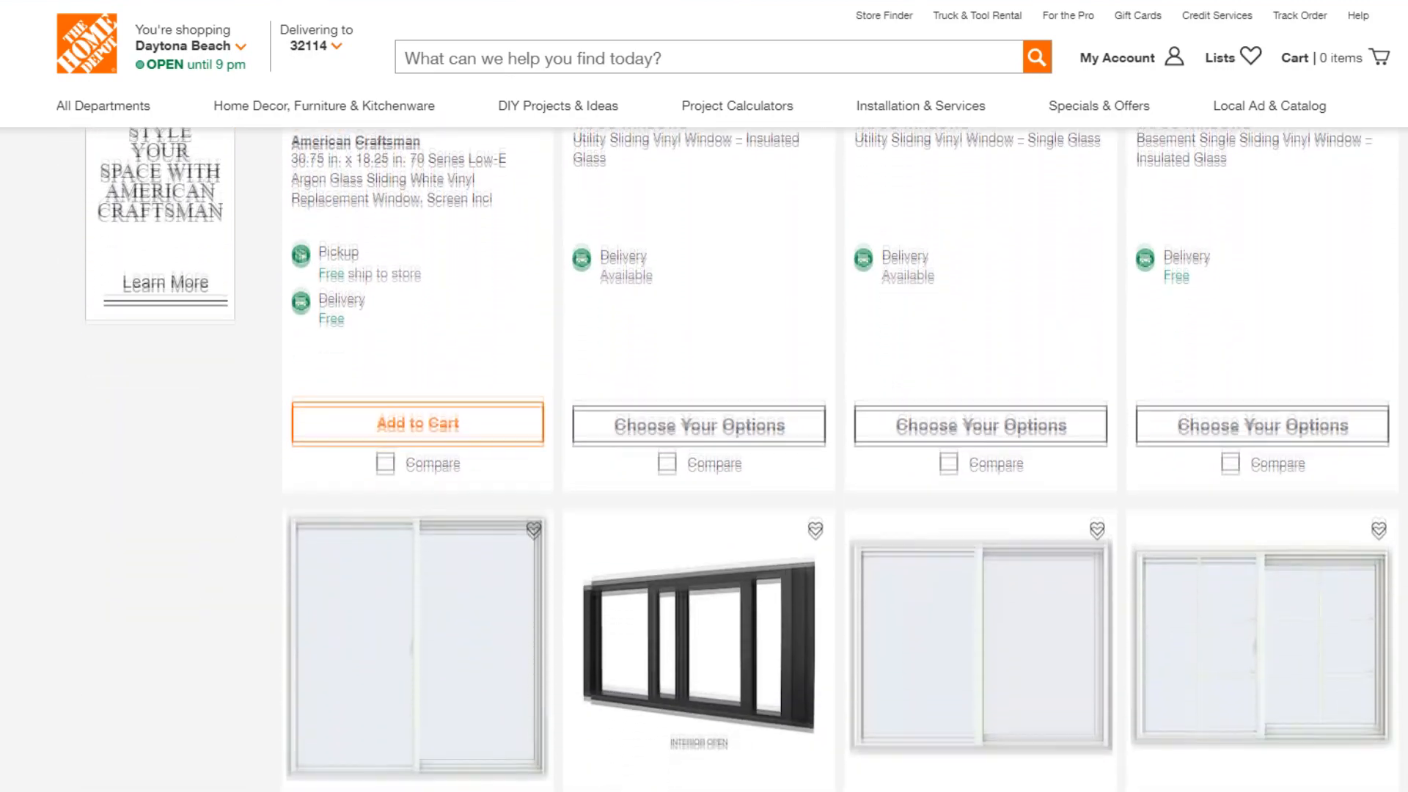
{"action": "scroll", "coordinate": [705, 440], "scroll_direction": "down", "scroll_amount": 4}
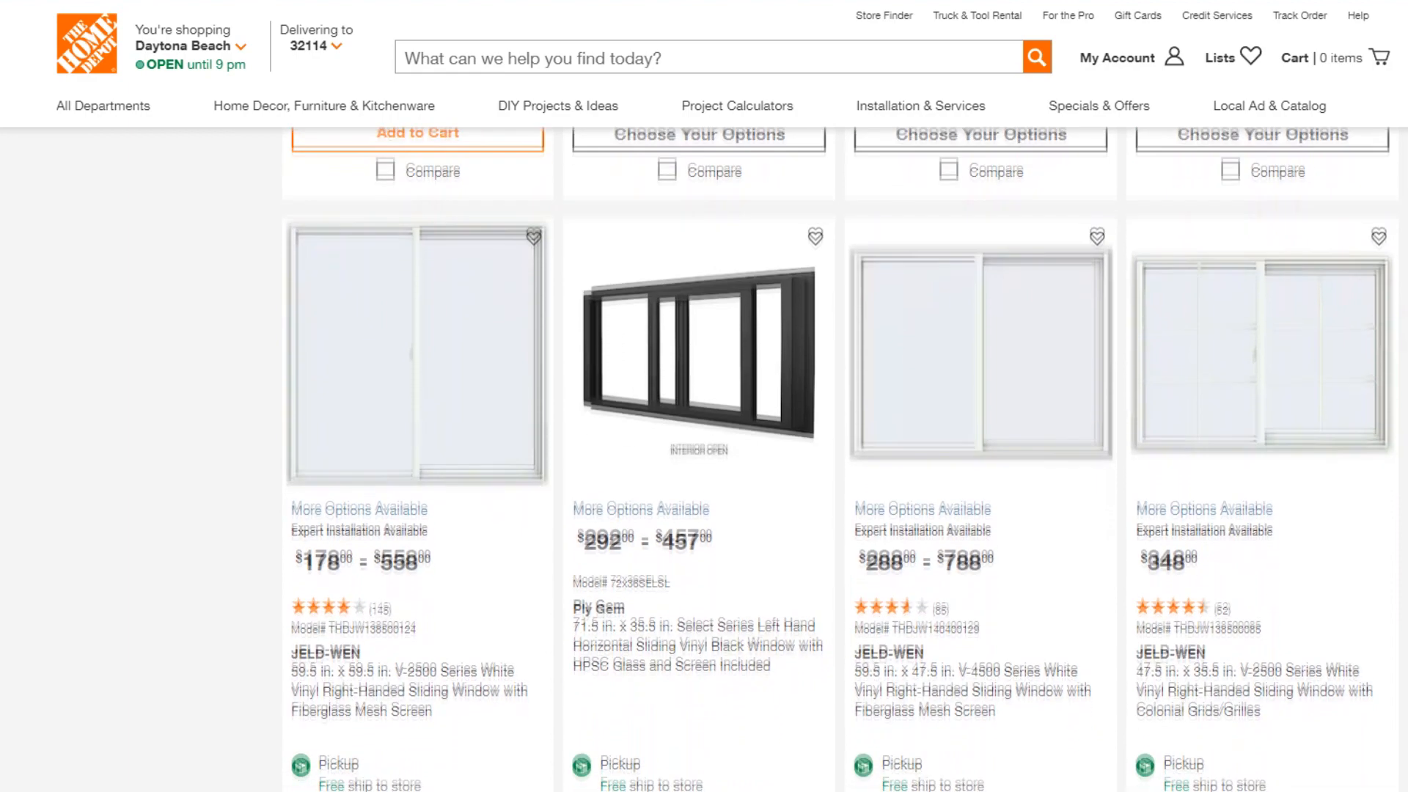
{"action": "scroll", "coordinate": [704, 440], "scroll_direction": "down", "scroll_amount": 4}
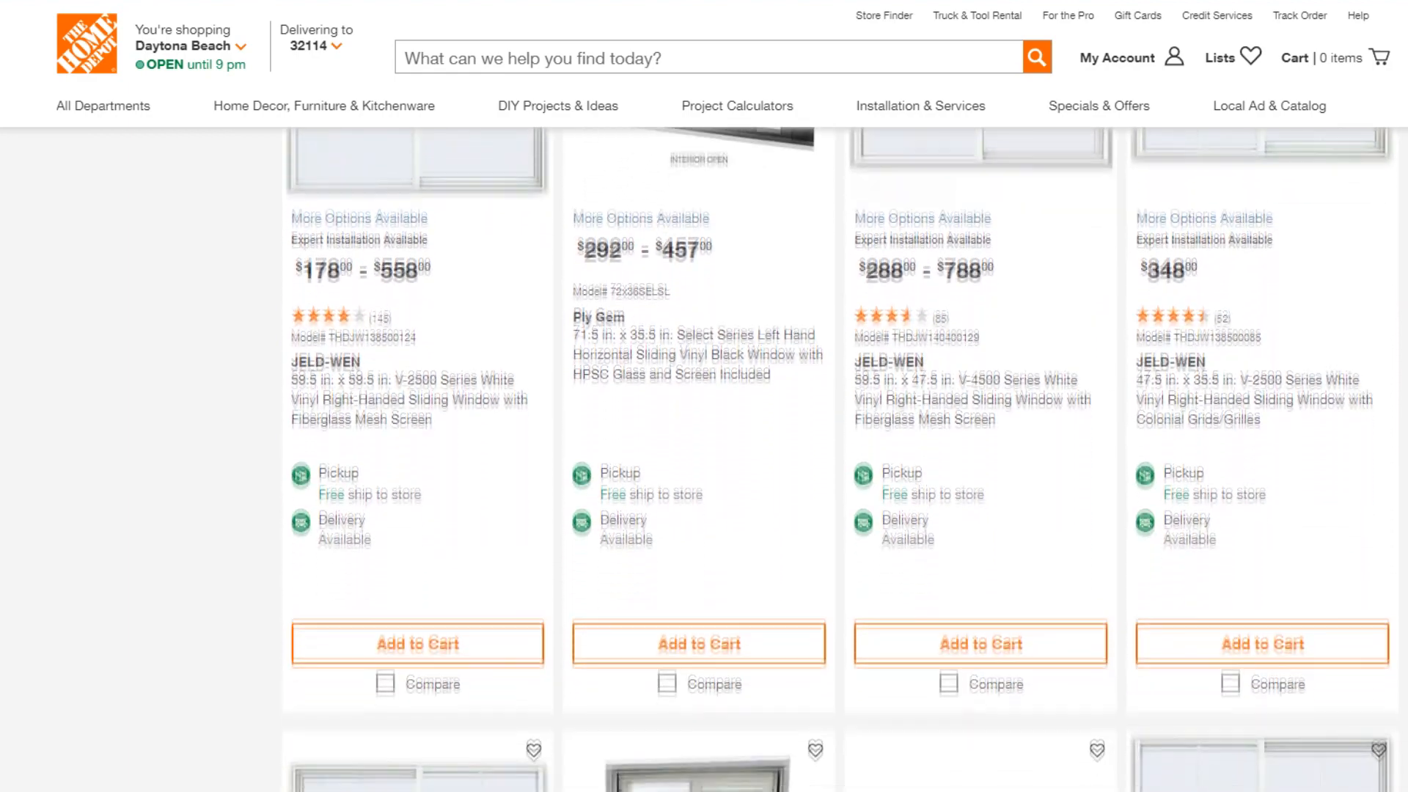
{"action": "scroll", "coordinate": [705, 440], "scroll_direction": "down", "scroll_amount": 4}
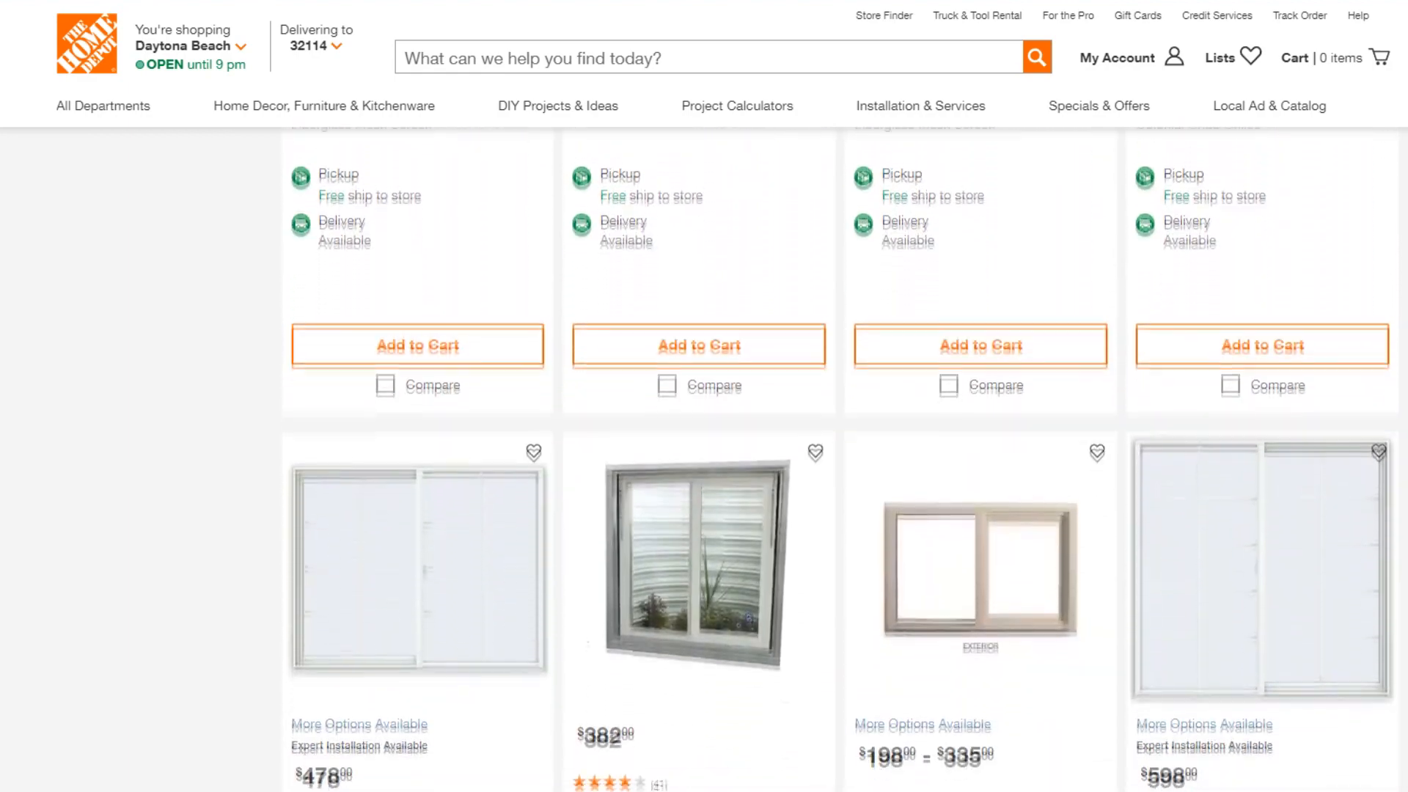
{"action": "scroll", "coordinate": [704, 440], "scroll_direction": "down", "scroll_amount": 4}
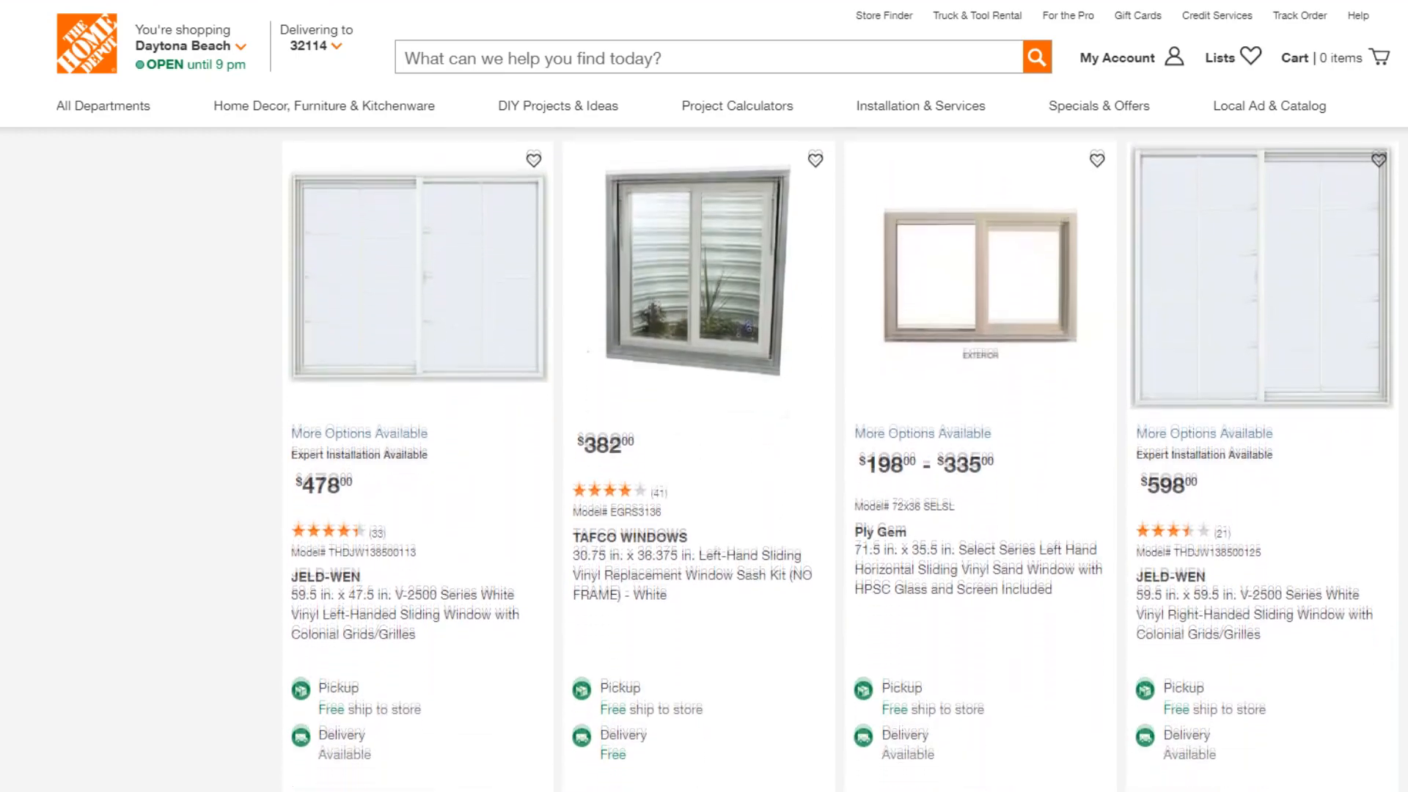
{"action": "scroll", "coordinate": [704, 440], "scroll_direction": "down", "scroll_amount": 1}
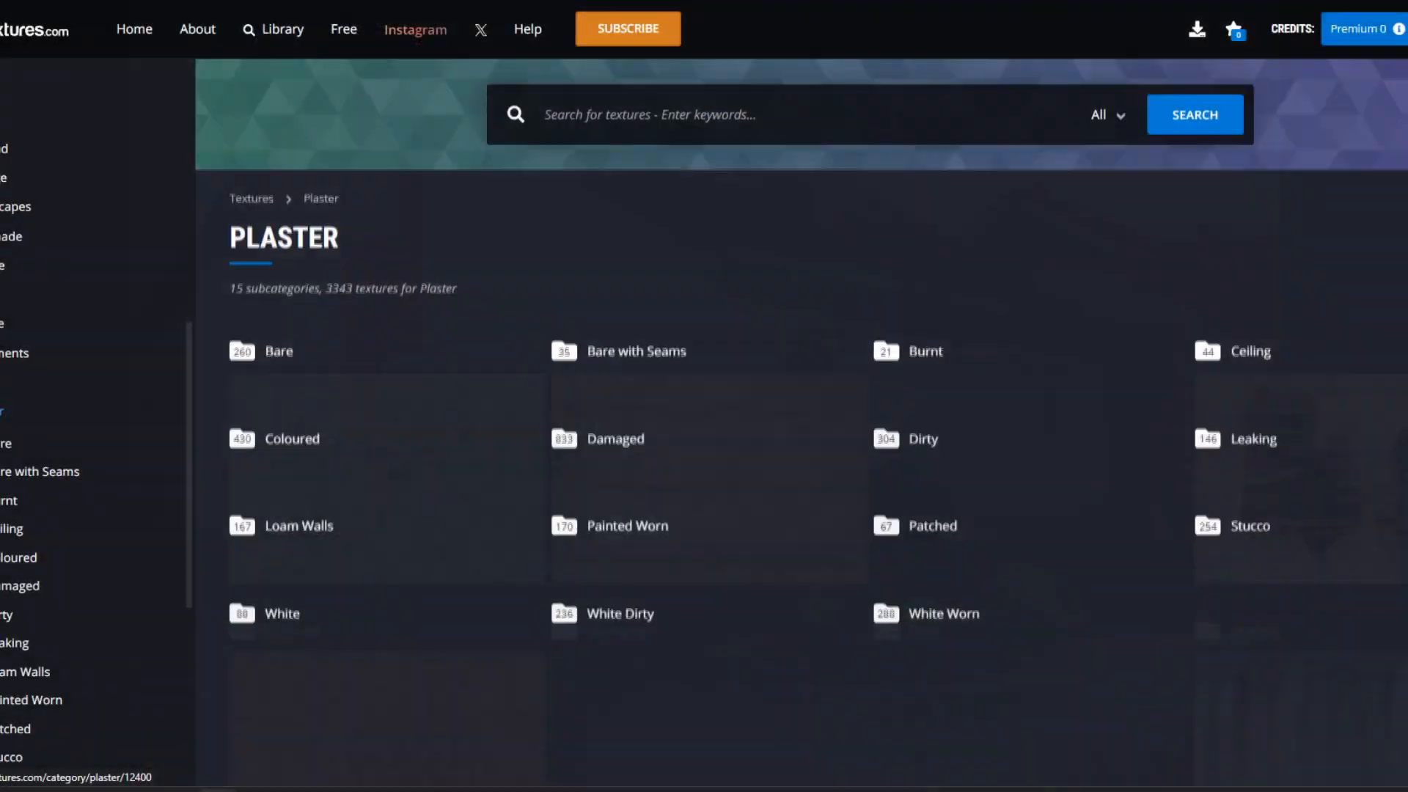
On textures.com, open the White subcategory of Plaster, limit it to seamless textures and look through them.
{"action": "scroll", "coordinate": [388, 352], "scroll_direction": "down", "scroll_amount": 9}
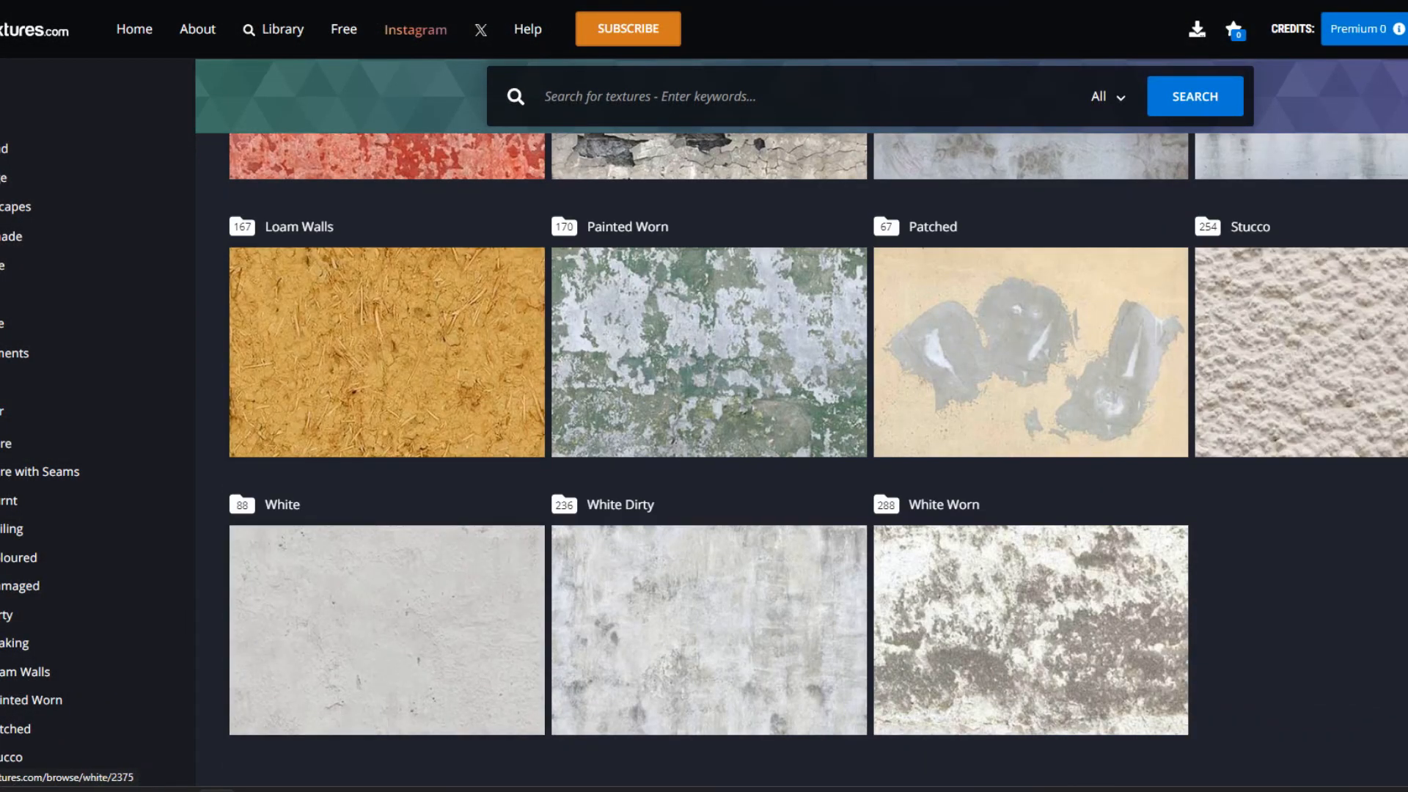
{"action": "left_click", "coordinate": [387, 630]}
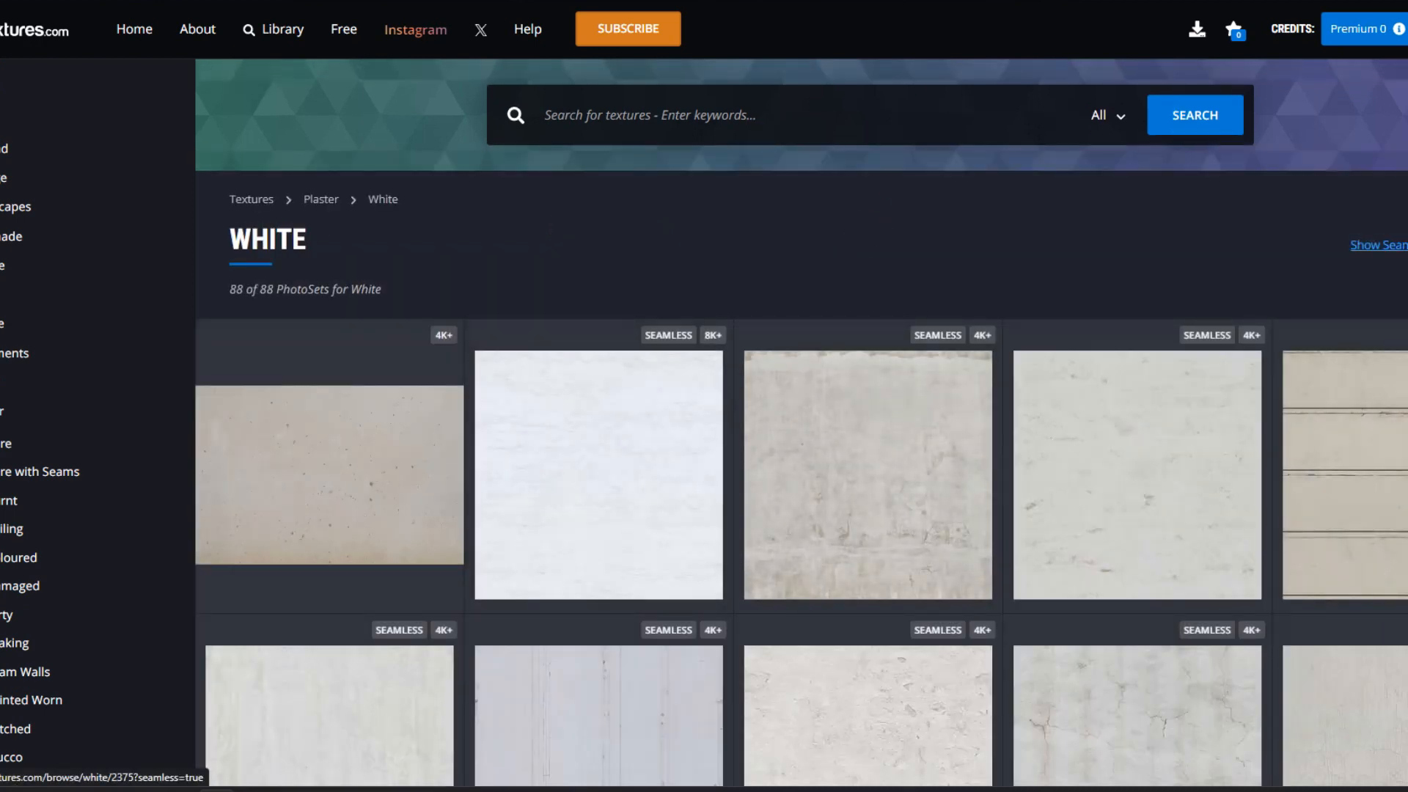
{"action": "left_click", "coordinate": [1379, 245]}
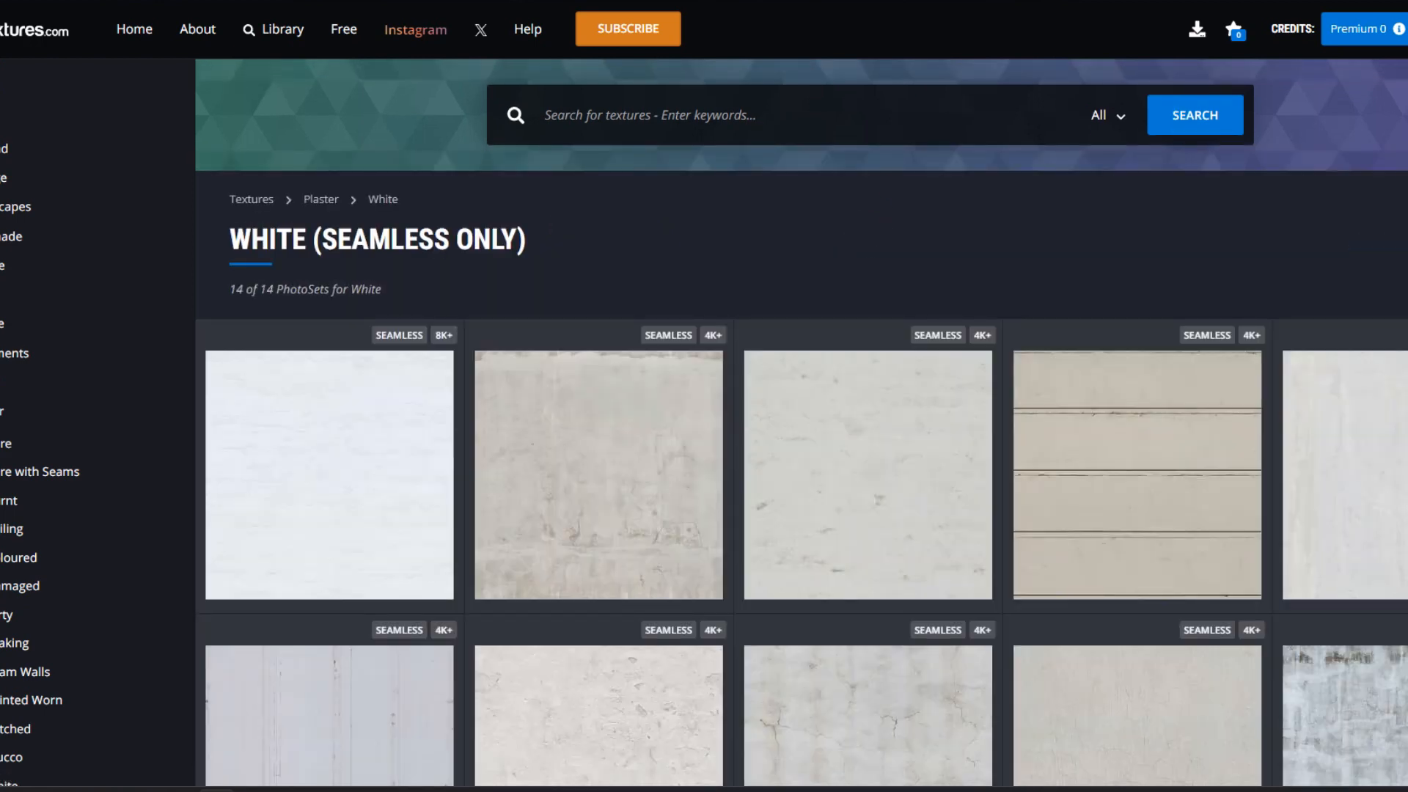
{"action": "scroll", "coordinate": [869, 279], "scroll_direction": "down", "scroll_amount": 3}
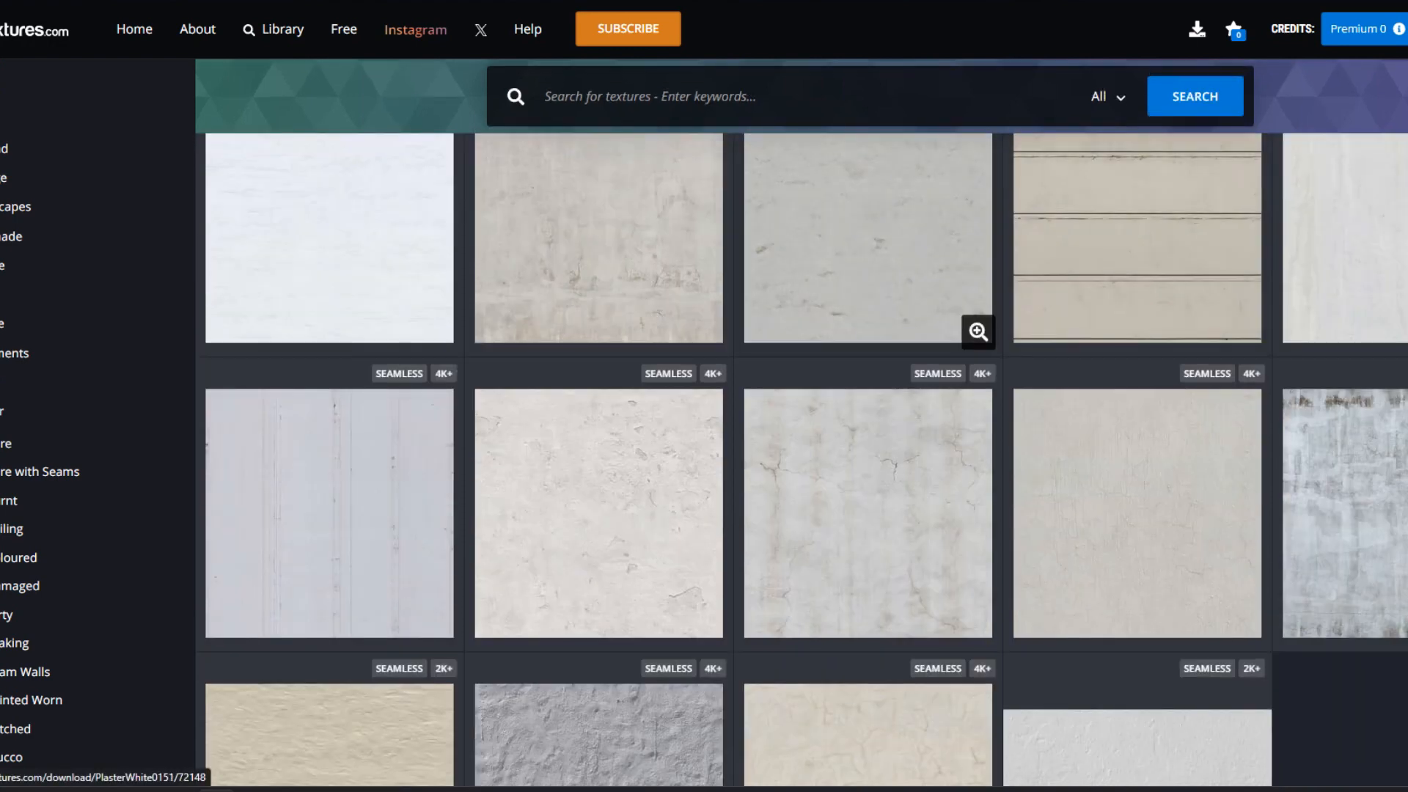
{"action": "scroll", "coordinate": [869, 311], "scroll_direction": "down", "scroll_amount": 3}
{"action": "scroll", "coordinate": [869, 312], "scroll_direction": "up", "scroll_amount": 2}
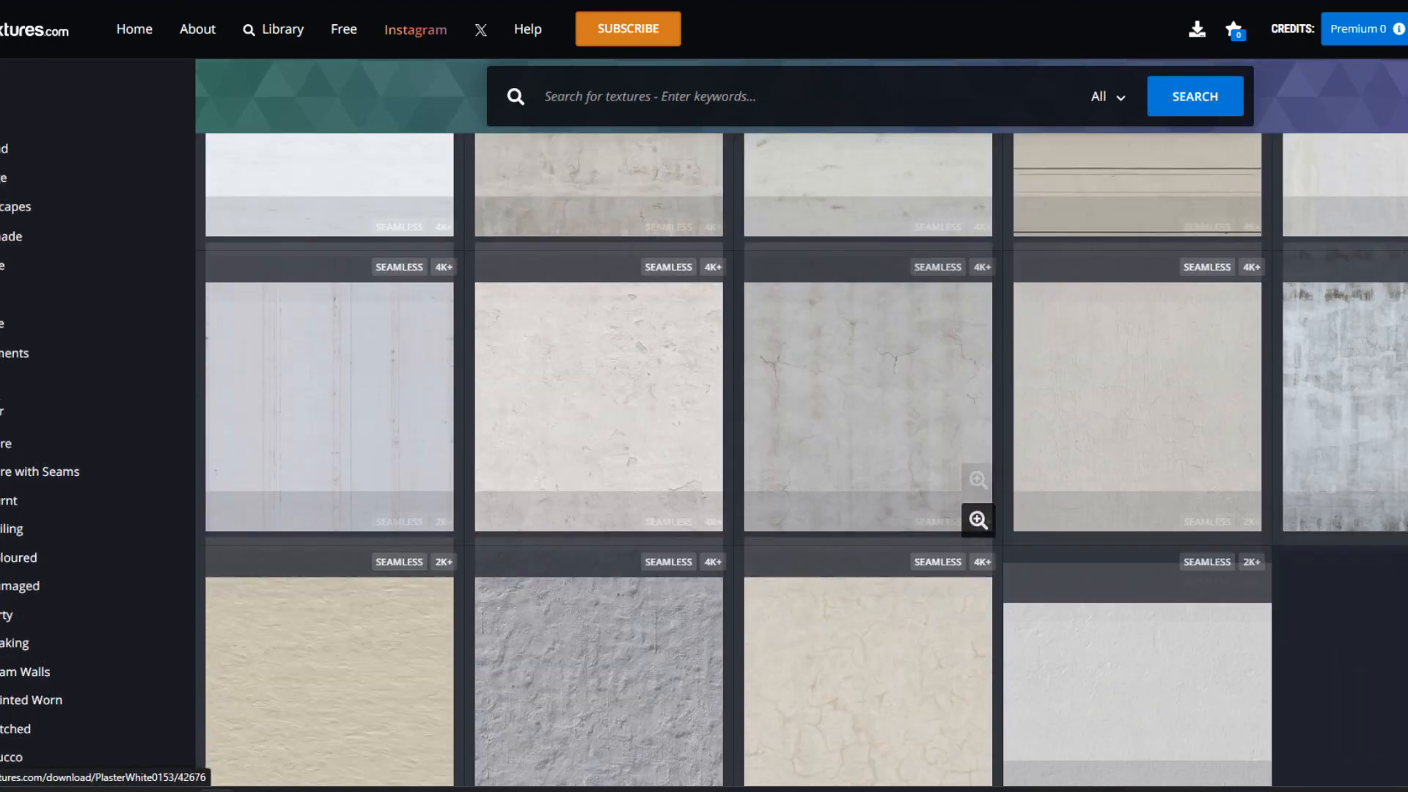
{"action": "scroll", "coordinate": [869, 312], "scroll_direction": "up", "scroll_amount": 3}
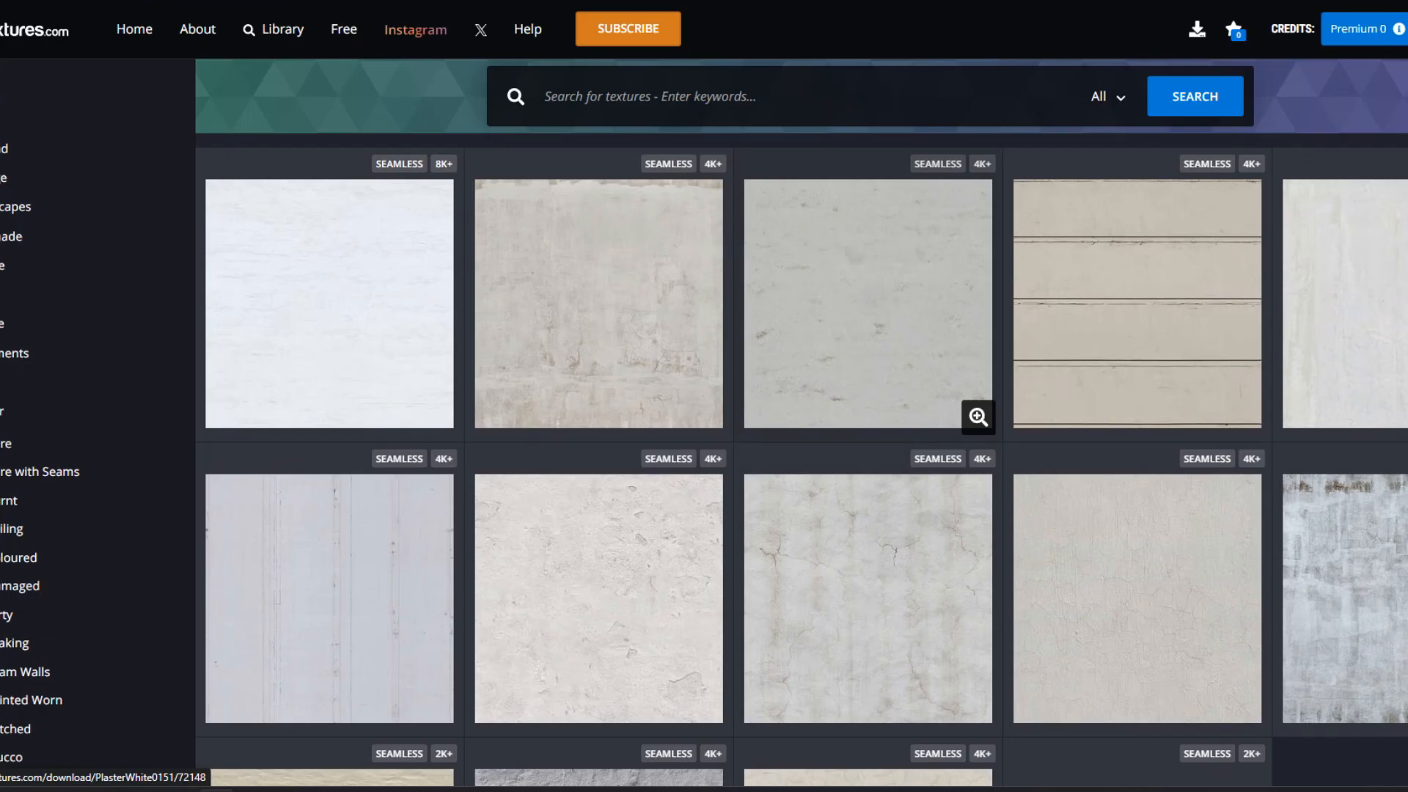
Open the PlasterWhite0142 texture, preview its seamless image tiled, and close the preview.
{"action": "left_click", "coordinate": [609, 580]}
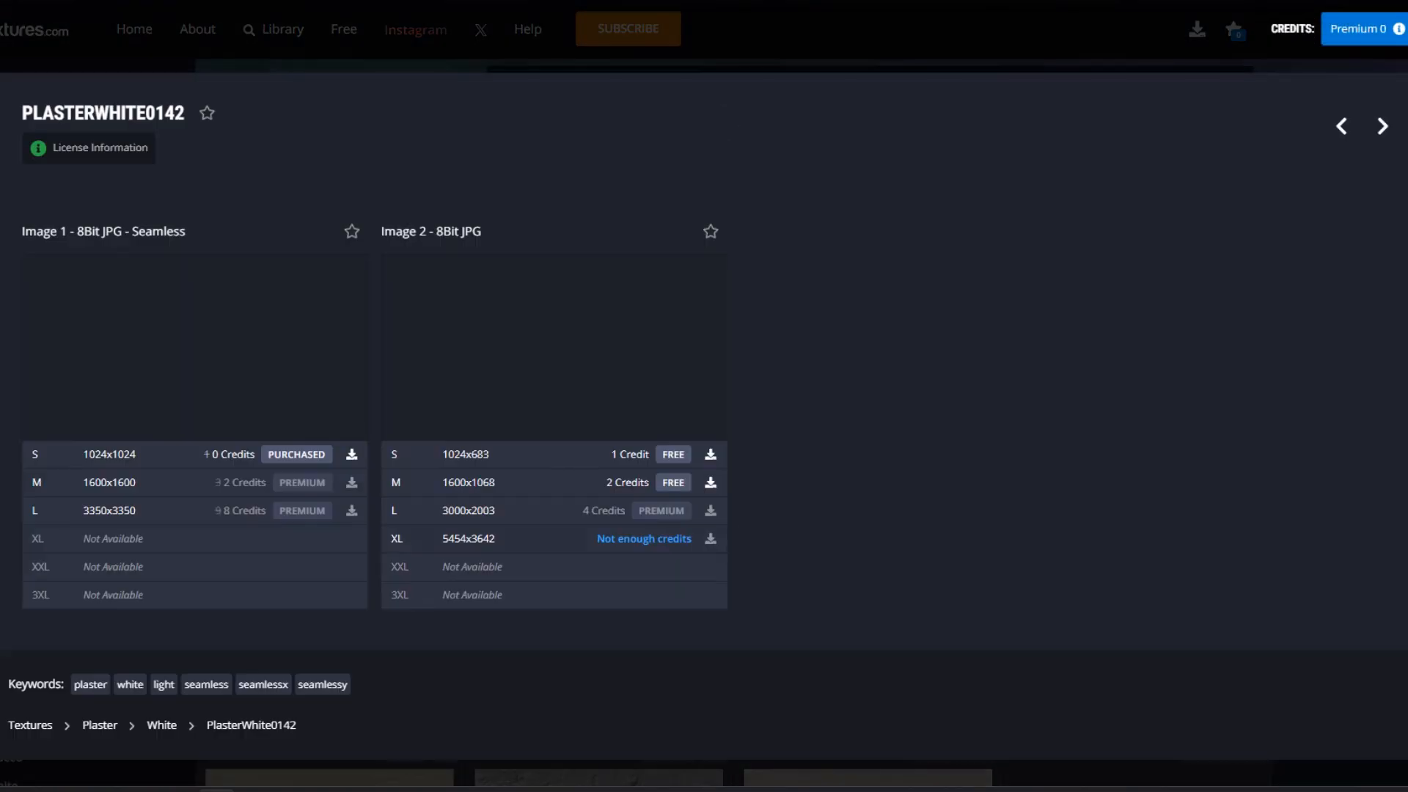
{"action": "left_click", "coordinate": [91, 420]}
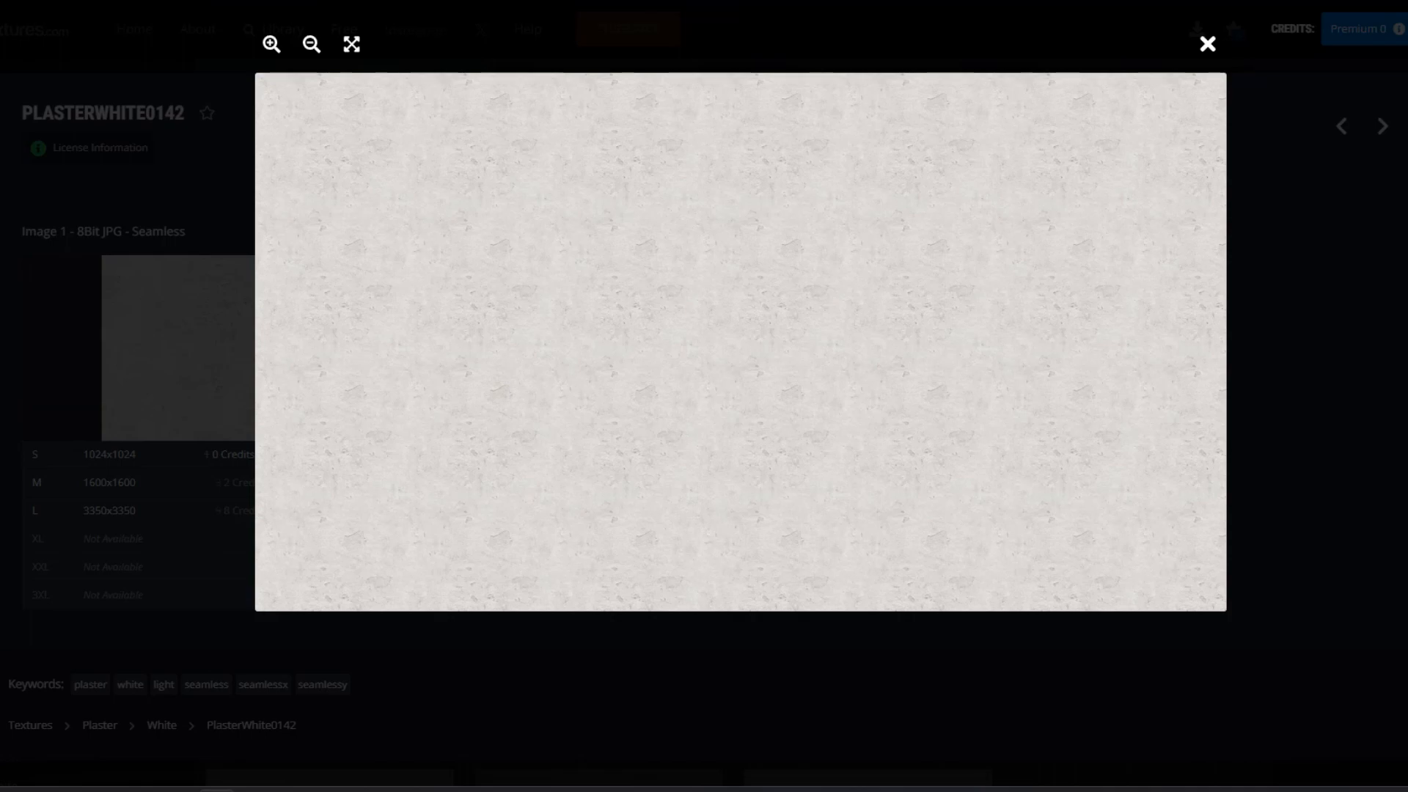
{"action": "left_click", "coordinate": [1208, 44]}
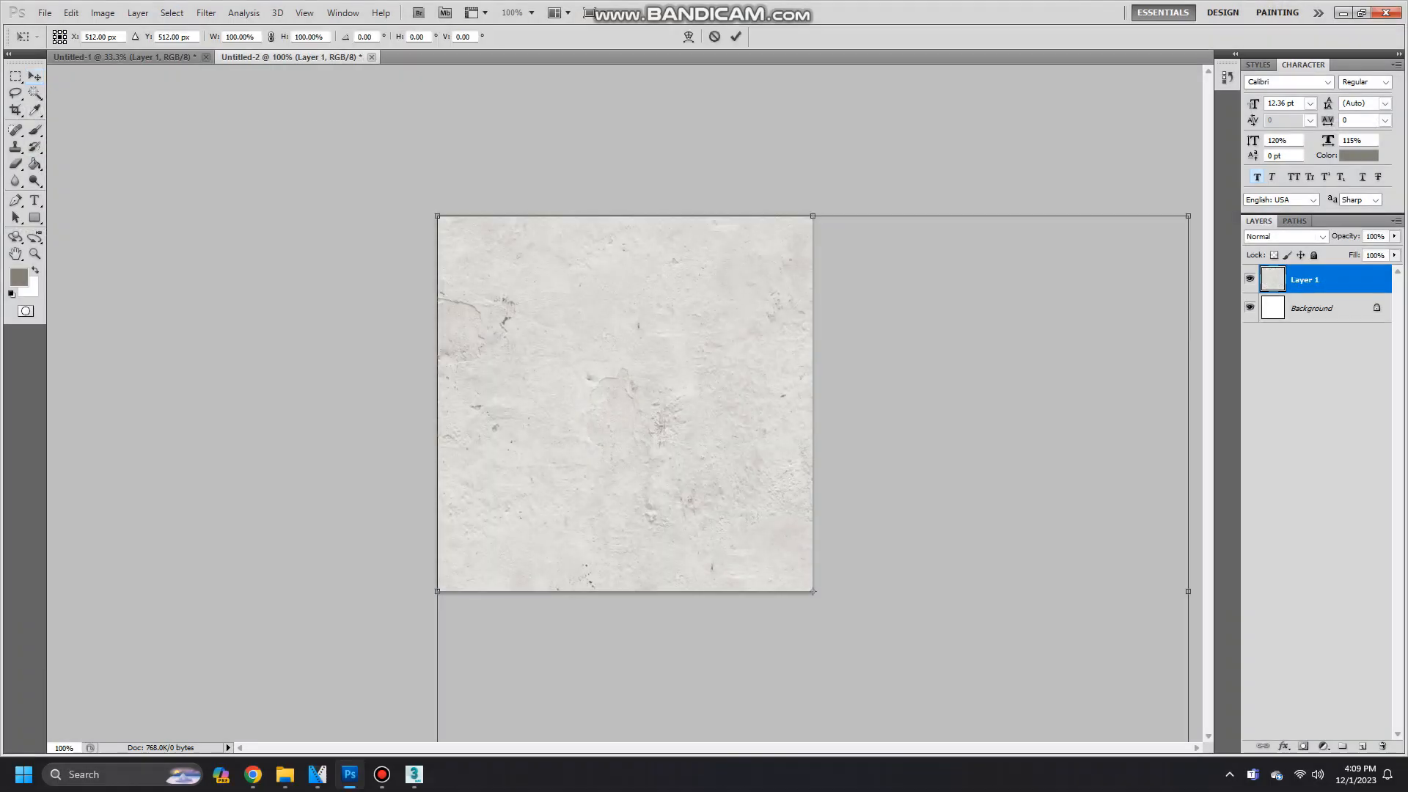
In Photoshop, scale the oversized plaster layer down to fit the 512 × 512 canvas exactly and apply the transform.
{"action": "left_click_drag", "start_coordinate": [437, 216], "coordinate": [828, 618]}
{"action": "left_click_drag", "start_coordinate": [910, 674], "coordinate": [534, 300]}
{"action": "left_click_drag", "start_coordinate": [452, 243], "coordinate": [437, 216]}
{"action": "key", "text": "Return"}
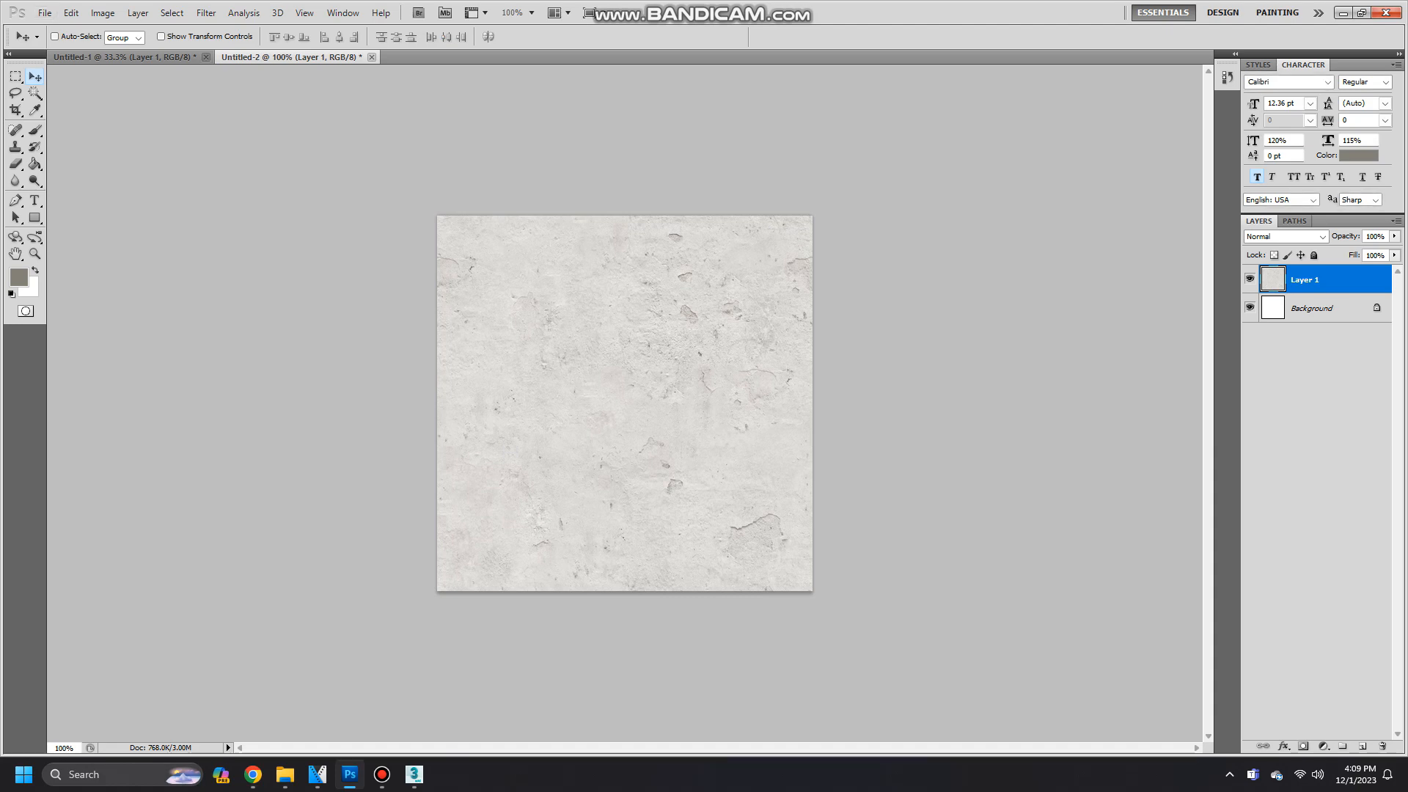
Save the plaster texture as a PNG named testhousewall1 in the test house textures folder, without interlacing.
{"action": "left_click", "coordinate": [45, 13]}
{"action": "left_click", "coordinate": [66, 237]}
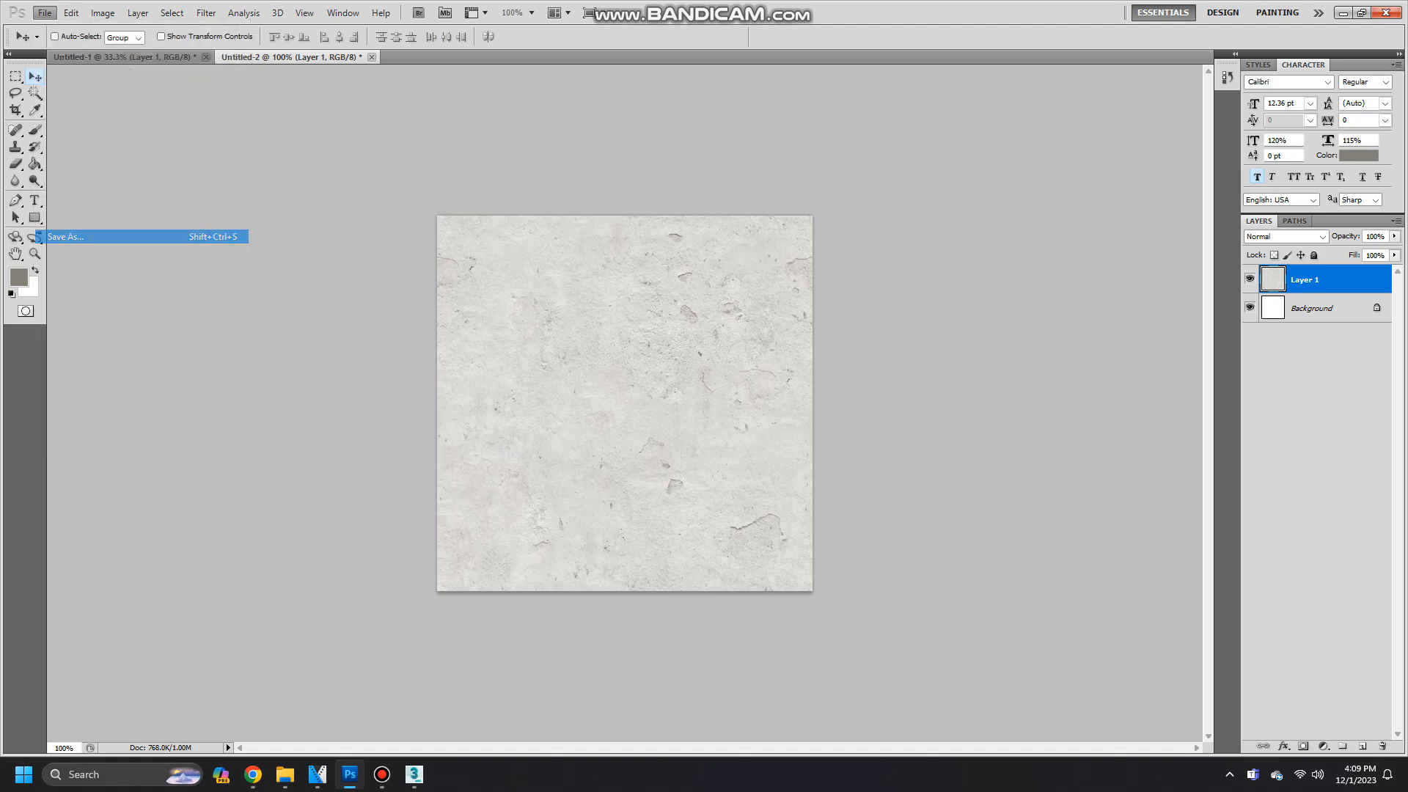
{"action": "left_click", "coordinate": [899, 462]}
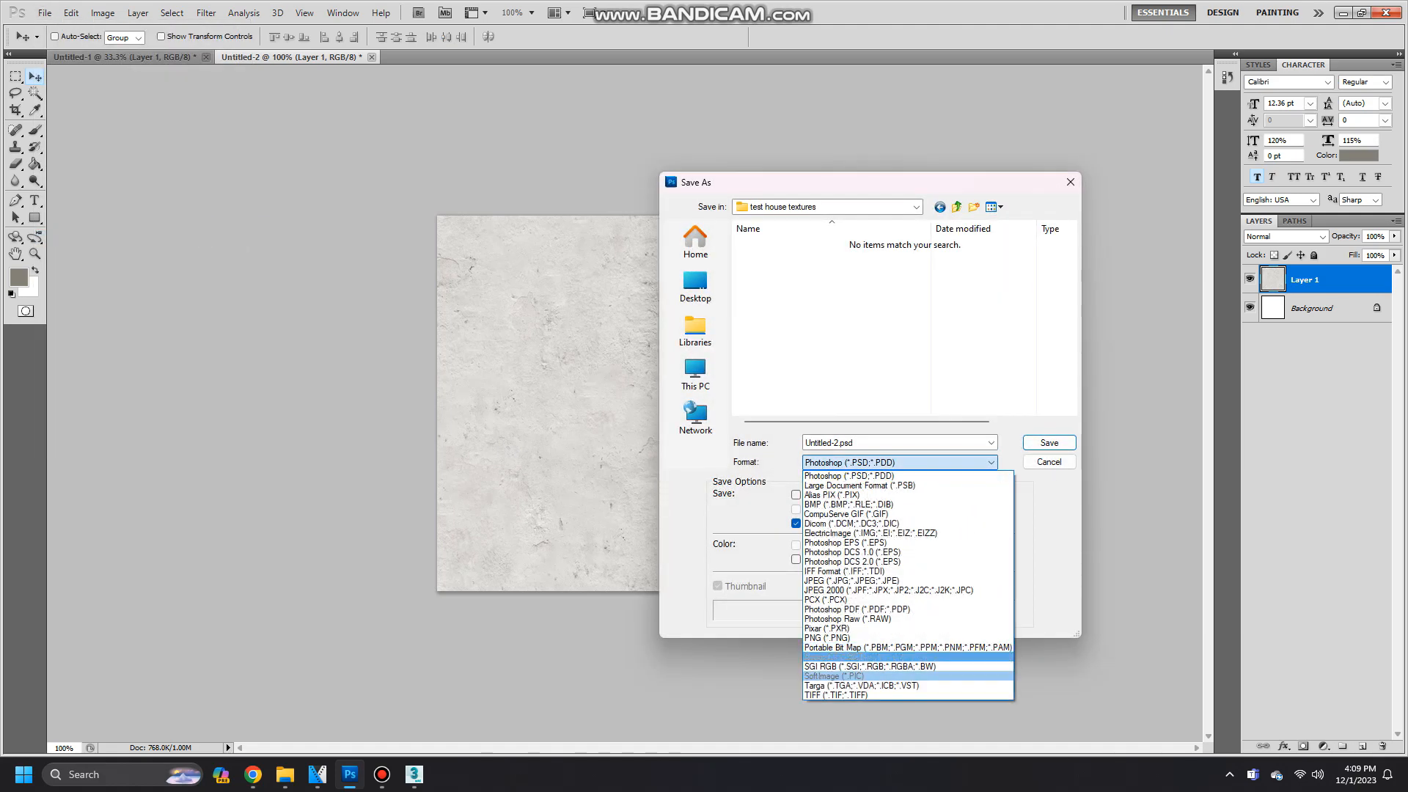
{"action": "left_click", "coordinate": [828, 638]}
{"action": "double_click", "coordinate": [836, 443]}
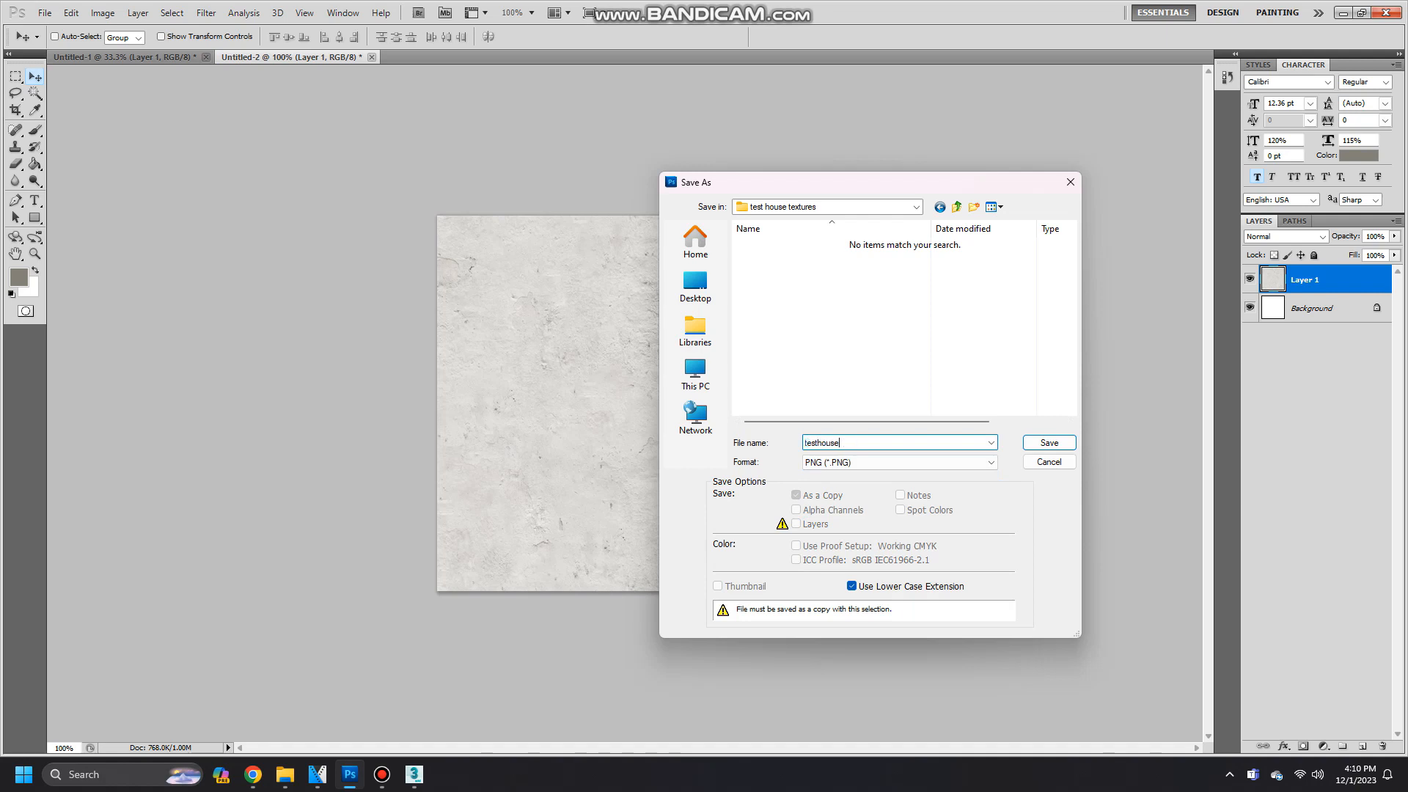
{"action": "key", "text": "Return"}
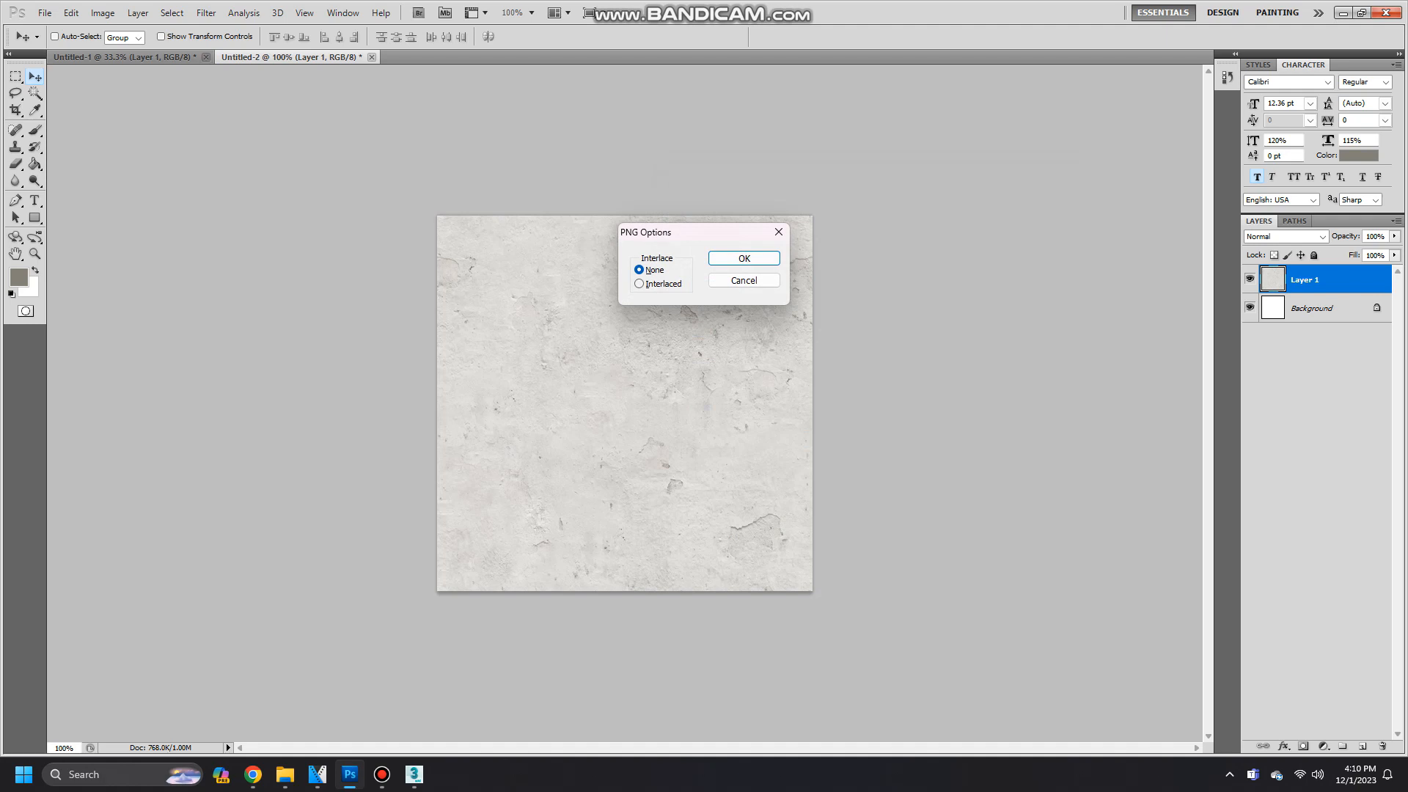
{"action": "key", "text": "Return"}
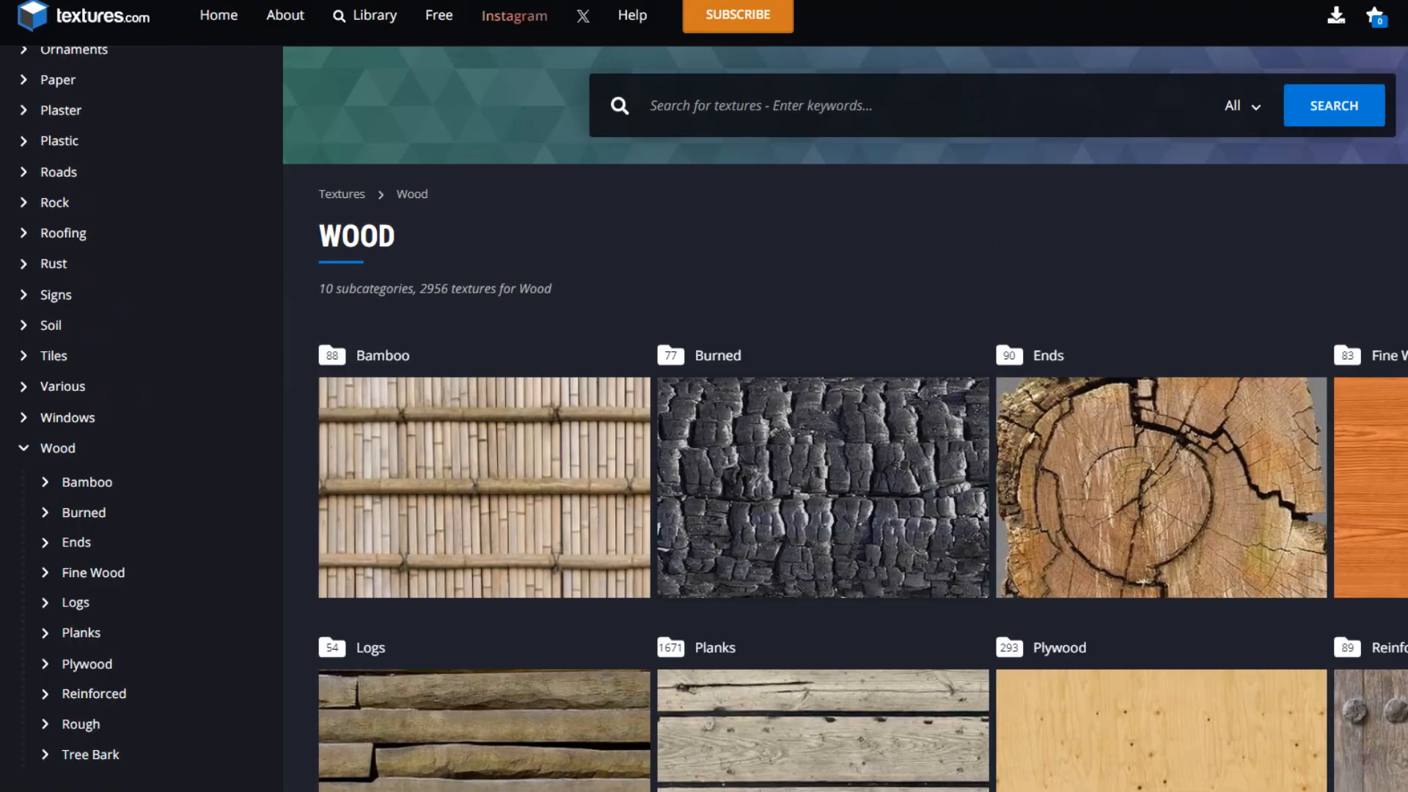
On textures.com, open the Painted subcategory of the wood Planks textures.
{"action": "scroll", "coordinate": [863, 449], "scroll_direction": "down", "scroll_amount": 2}
{"action": "scroll", "coordinate": [845, 455], "scroll_direction": "down", "scroll_amount": 4}
{"action": "left_click", "coordinate": [823, 421]}
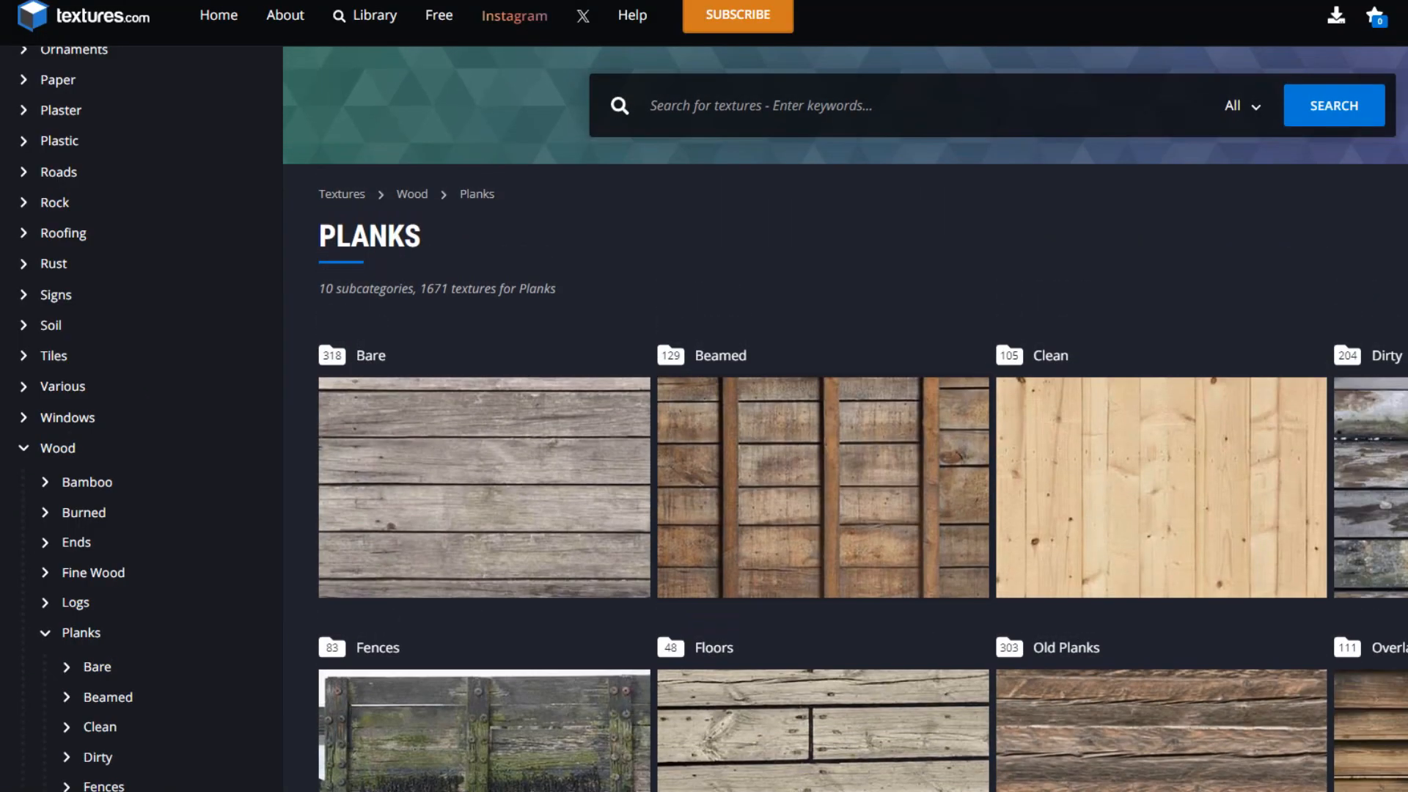
{"action": "scroll", "coordinate": [845, 454], "scroll_direction": "down", "scroll_amount": 6}
{"action": "scroll", "coordinate": [485, 529], "scroll_direction": "up", "scroll_amount": 3}
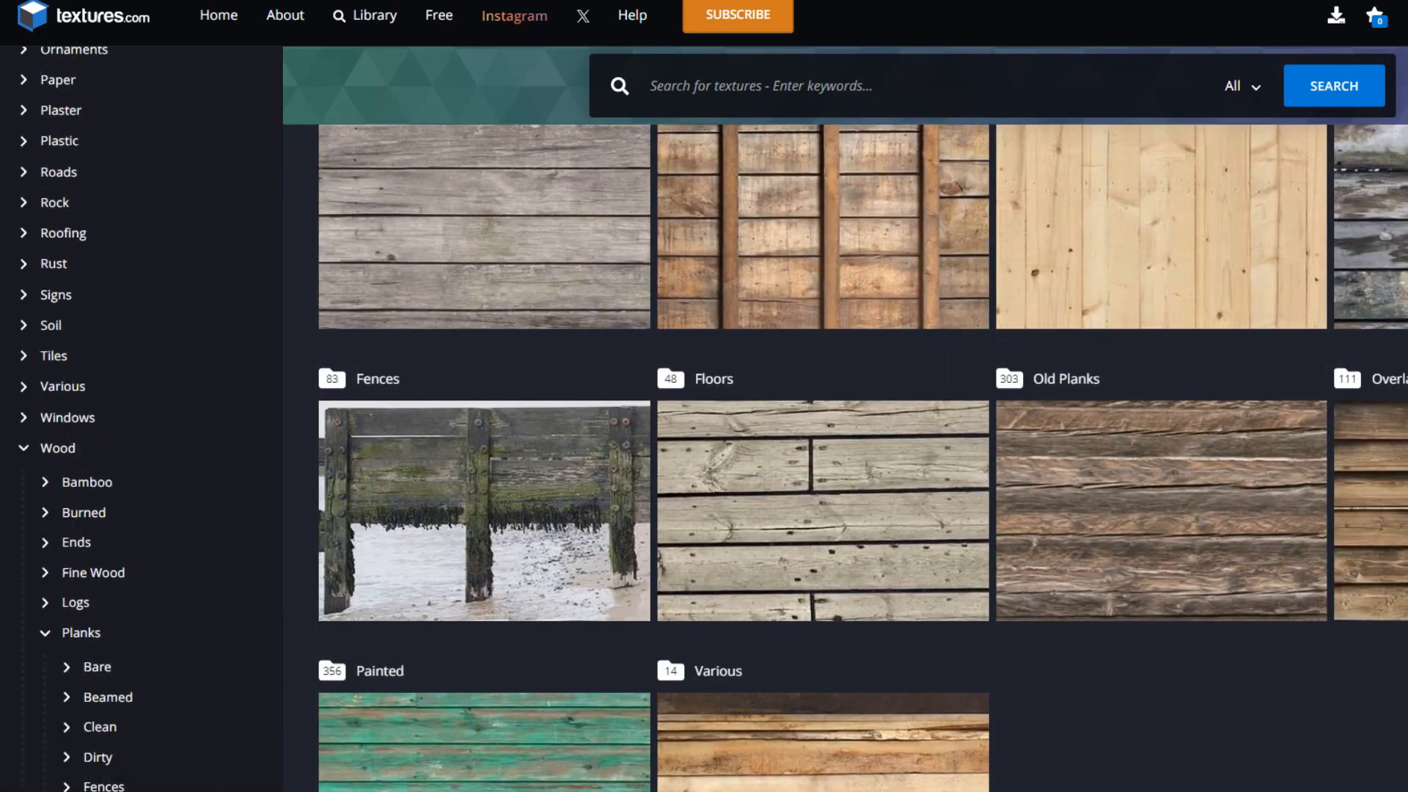
{"action": "left_click", "coordinate": [485, 738]}
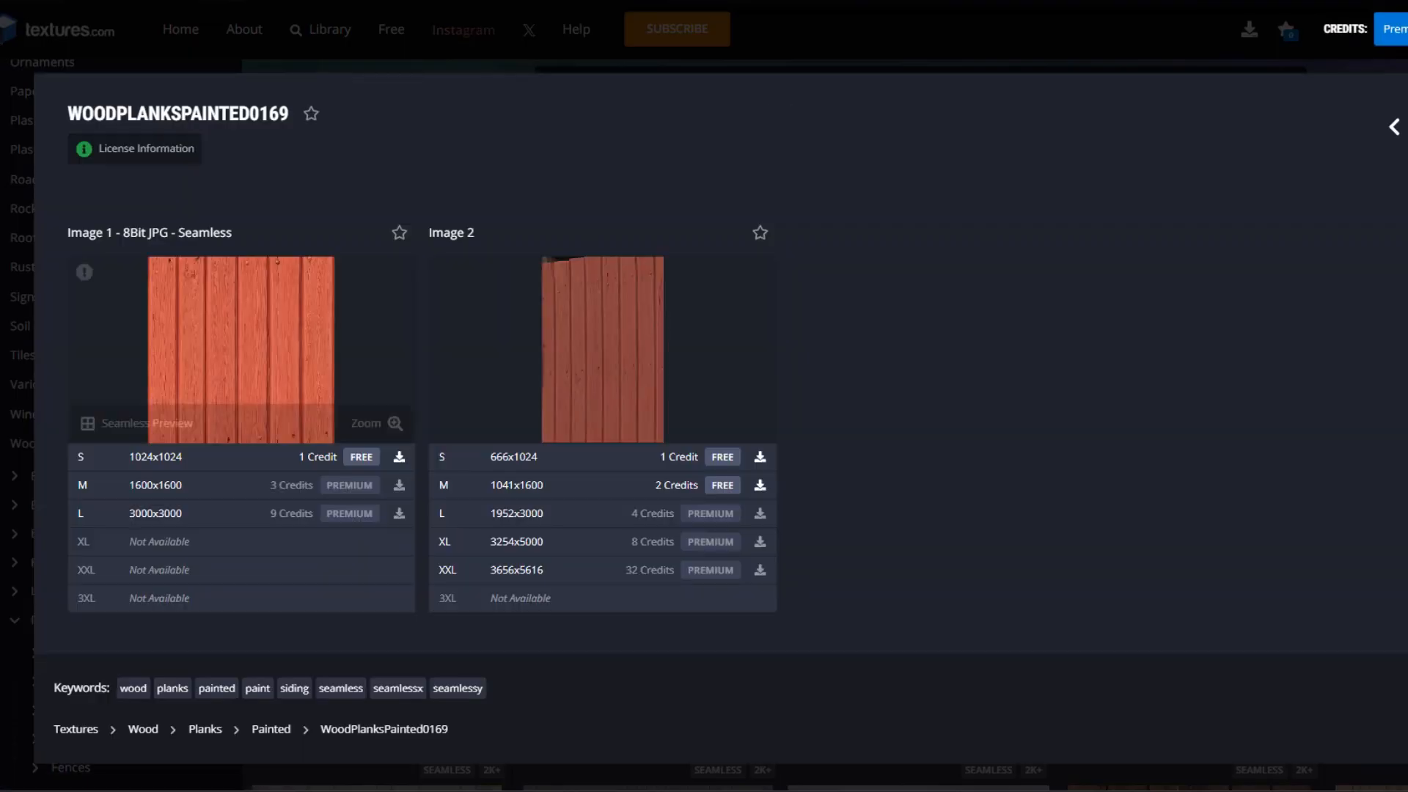
Preview the seamless WoodPlanksPainted0169 image and download its free 1024x1024 version.
{"action": "left_click", "coordinate": [132, 419]}
{"action": "left_click", "coordinate": [132, 420]}
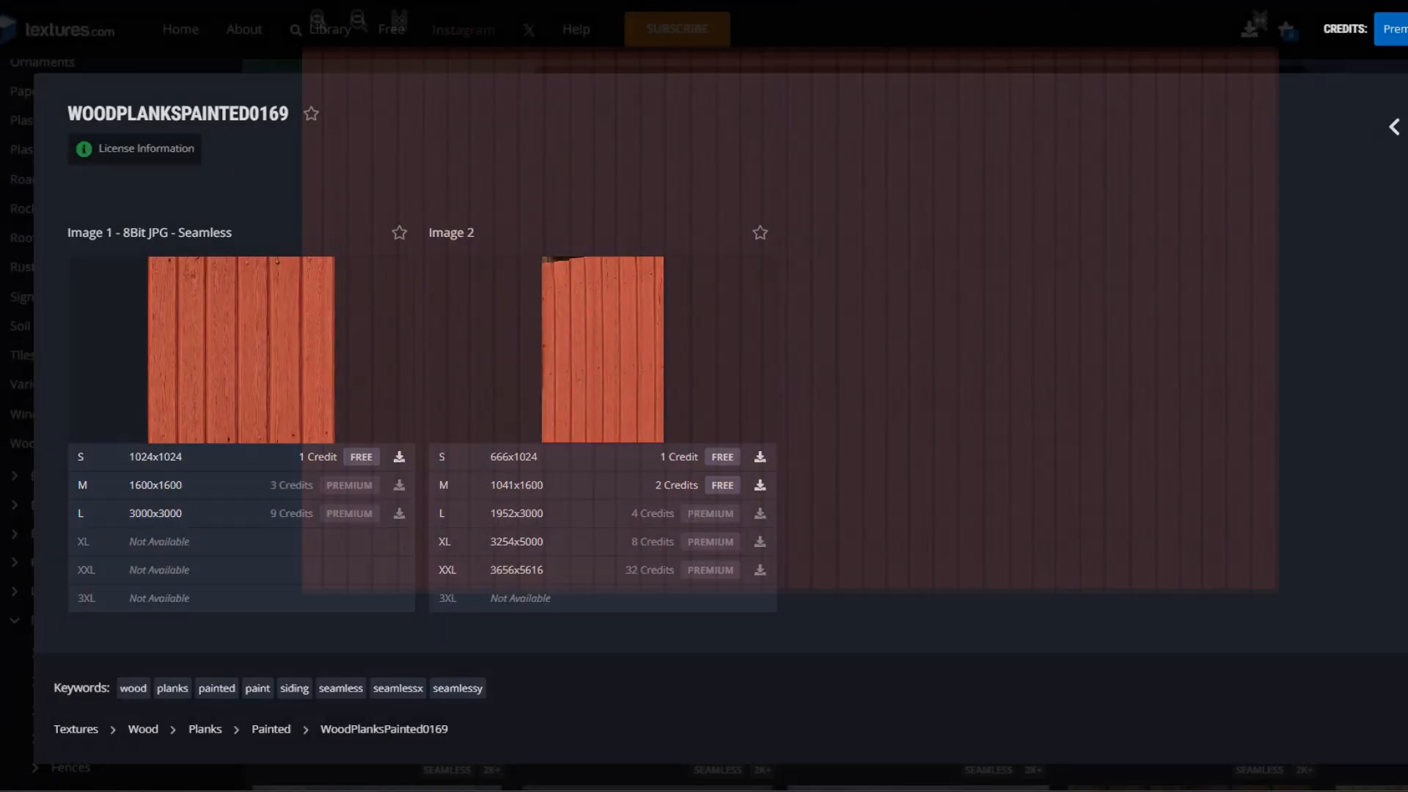
{"action": "left_click", "coordinate": [399, 457]}
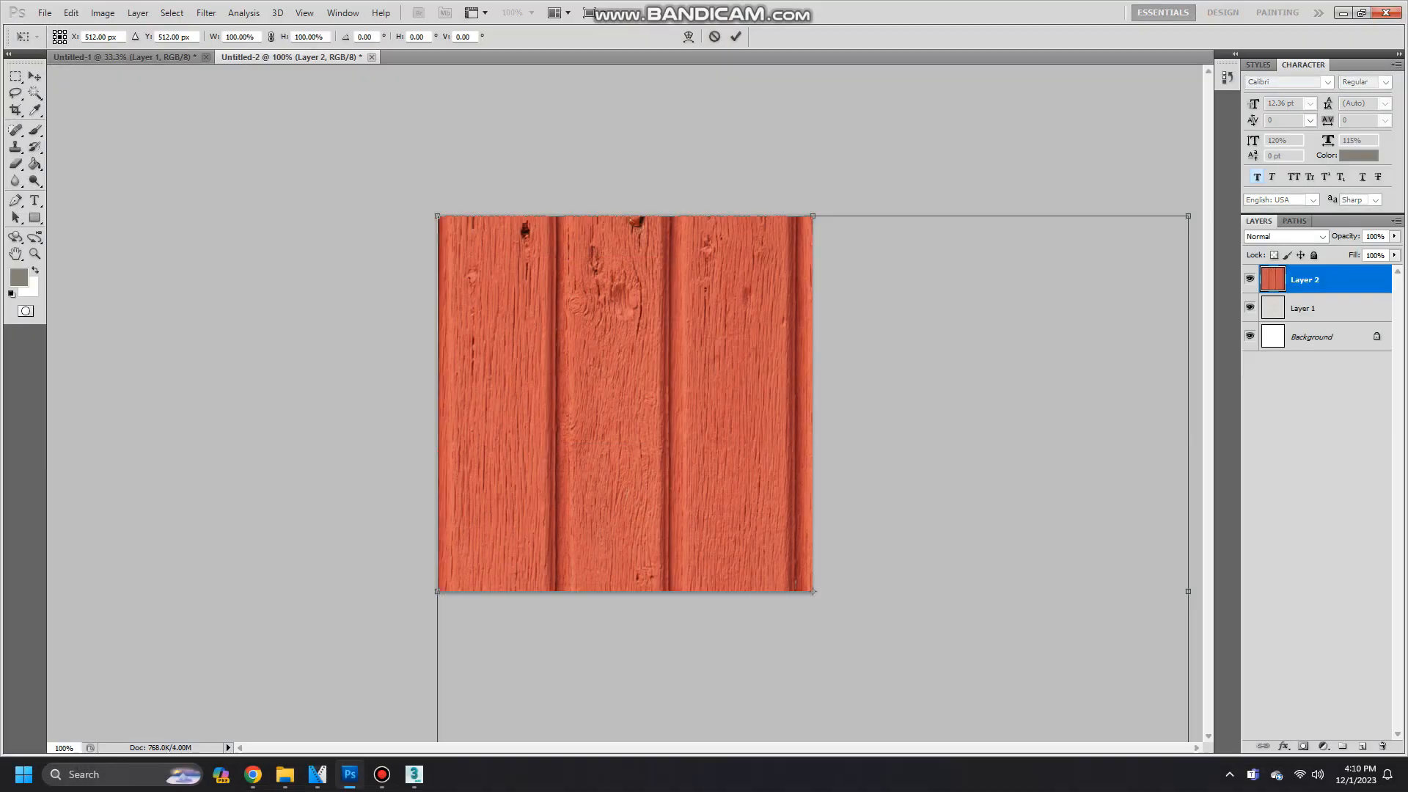
In Photoshop, rotate the pasted red planks layer 90° clockwise and scale it down to fill the canvas exactly.
{"action": "right_click", "coordinate": [630, 354]}
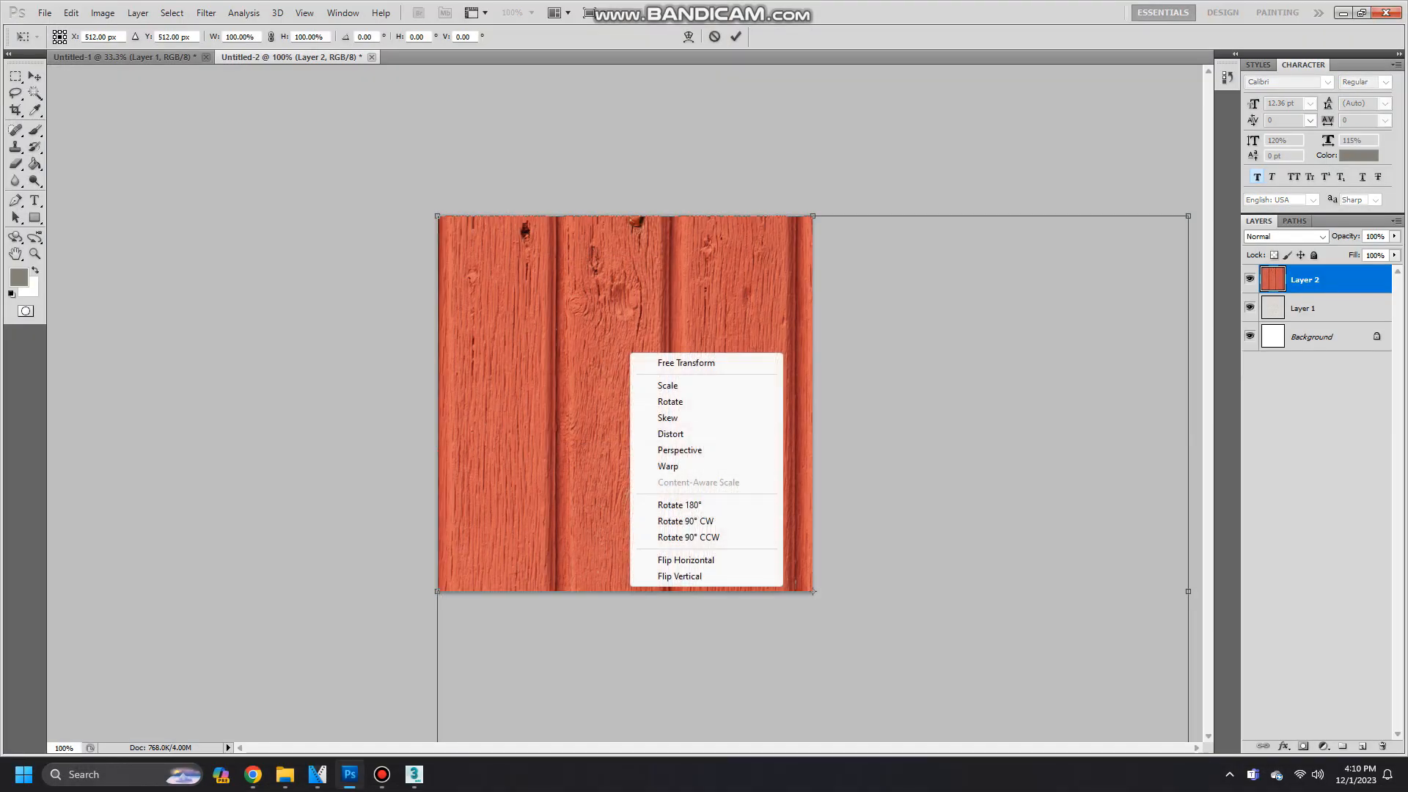
{"action": "left_click", "coordinate": [686, 520]}
{"action": "left_click_drag", "start_coordinate": [438, 216], "coordinate": [916, 625]}
{"action": "left_click_drag", "start_coordinate": [983, 674], "coordinate": [607, 299]}
{"action": "left_click_drag", "start_coordinate": [541, 250], "coordinate": [437, 215]}
{"action": "key", "text": "Return"}
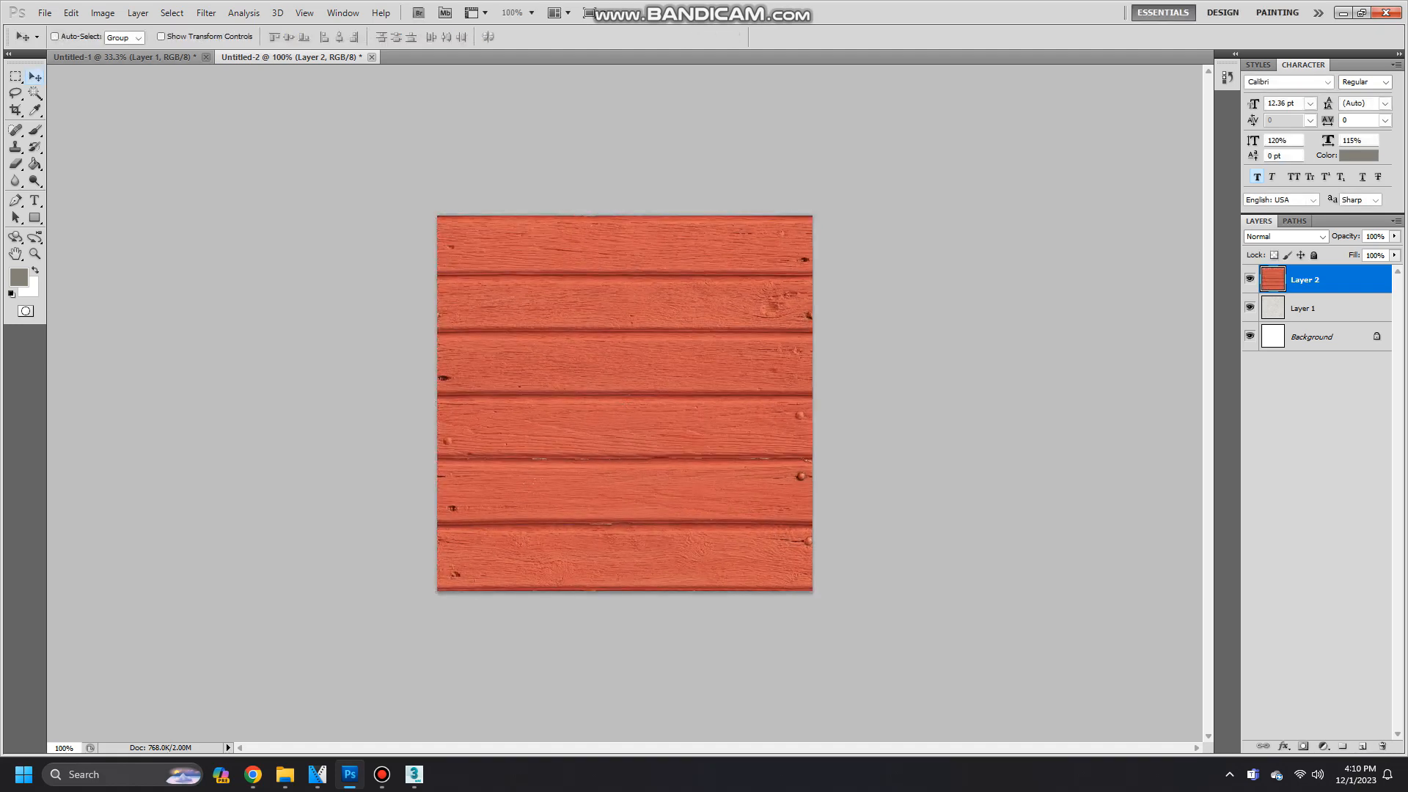
Save the red planks texture as a PNG named testhousewall2 in the test house textures folder.
{"action": "left_click", "coordinate": [44, 12]}
{"action": "left_click", "coordinate": [81, 237]}
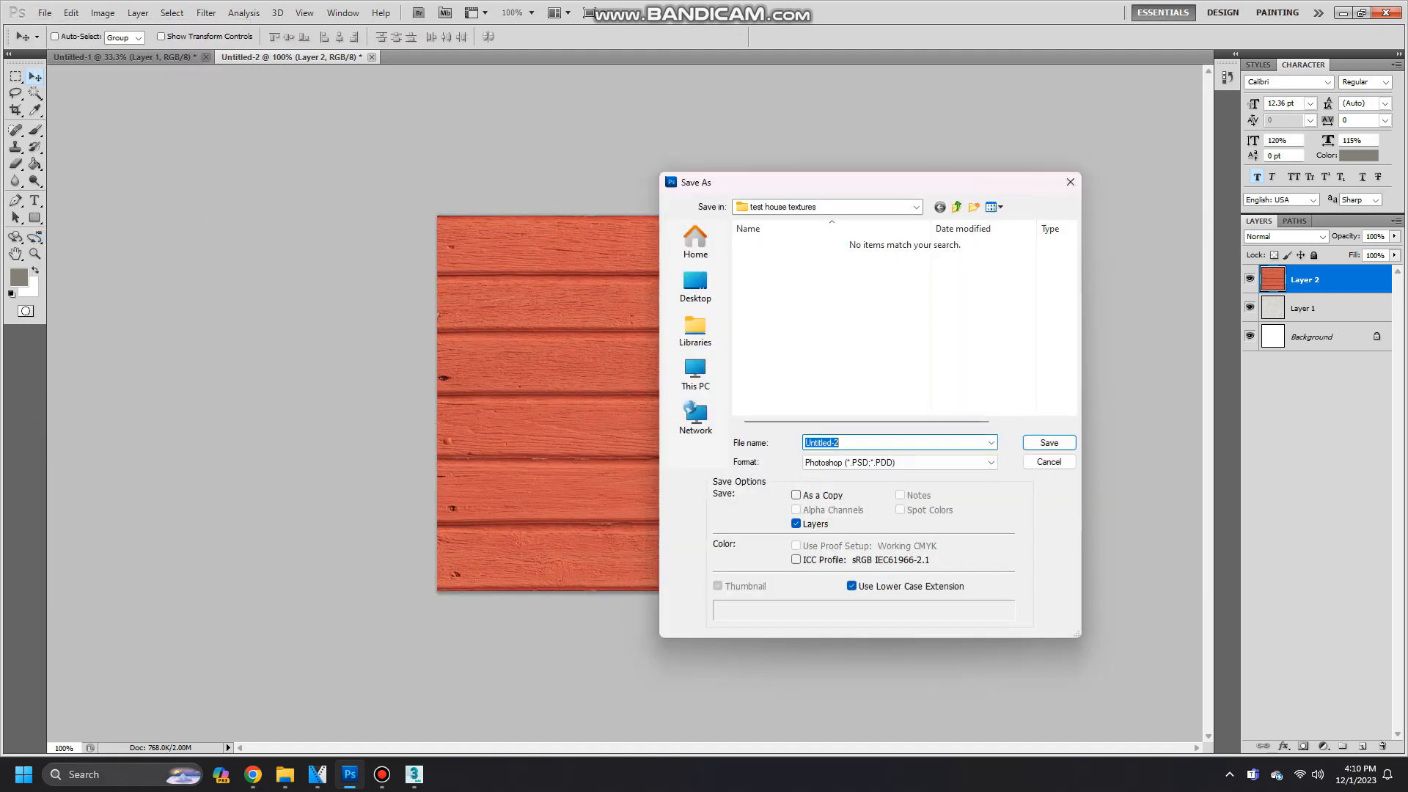
{"action": "left_click", "coordinate": [900, 462]}
{"action": "left_click", "coordinate": [820, 637]}
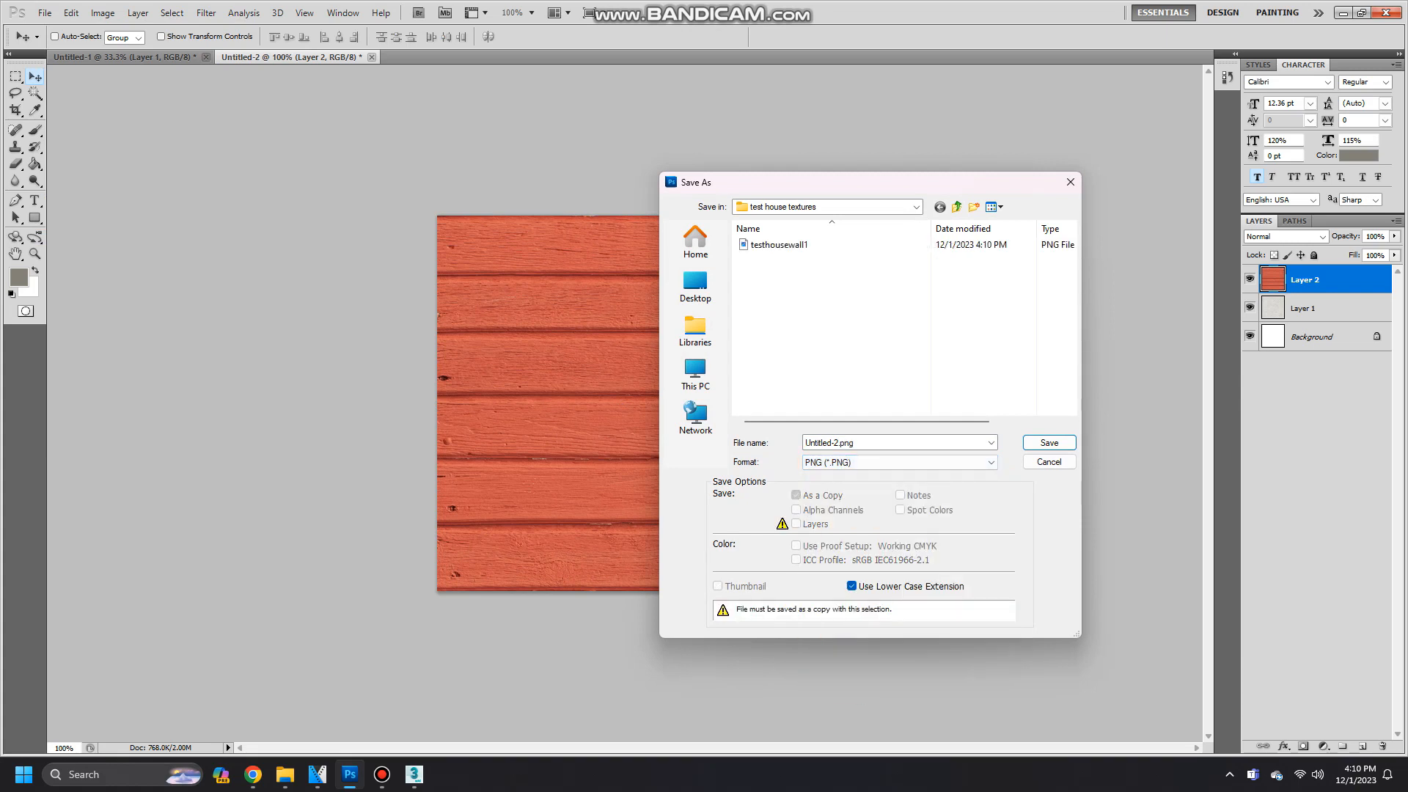
{"action": "left_click", "coordinate": [850, 443]}
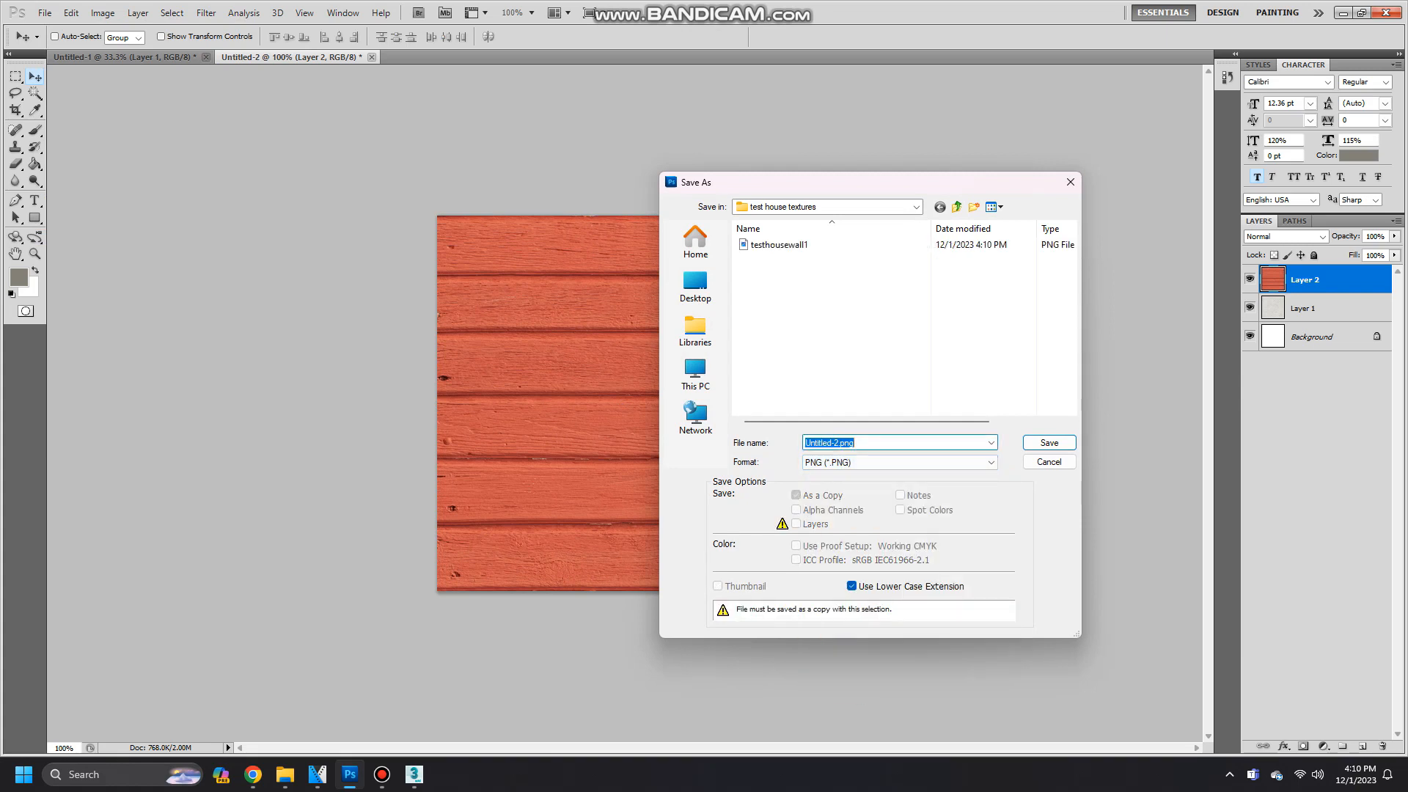
{"action": "type", "text": "testhousewall"}
{"action": "key", "text": "Return"}
{"action": "key", "text": "Return"}
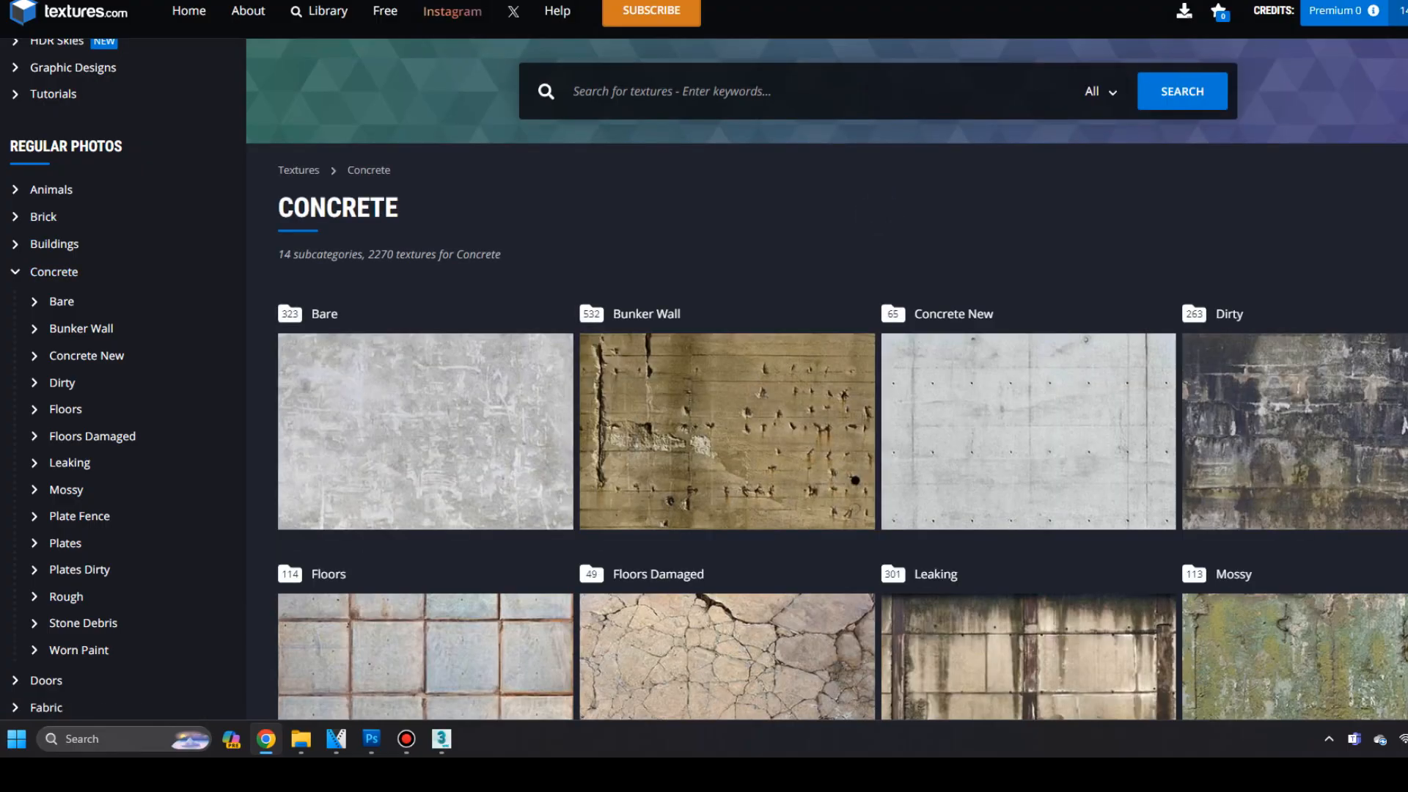
On textures.com, open the Dirty subcategory of the Concrete textures and show only the seamless ones.
{"action": "scroll", "coordinate": [589, 551], "scroll_direction": "down", "scroll_amount": 5}
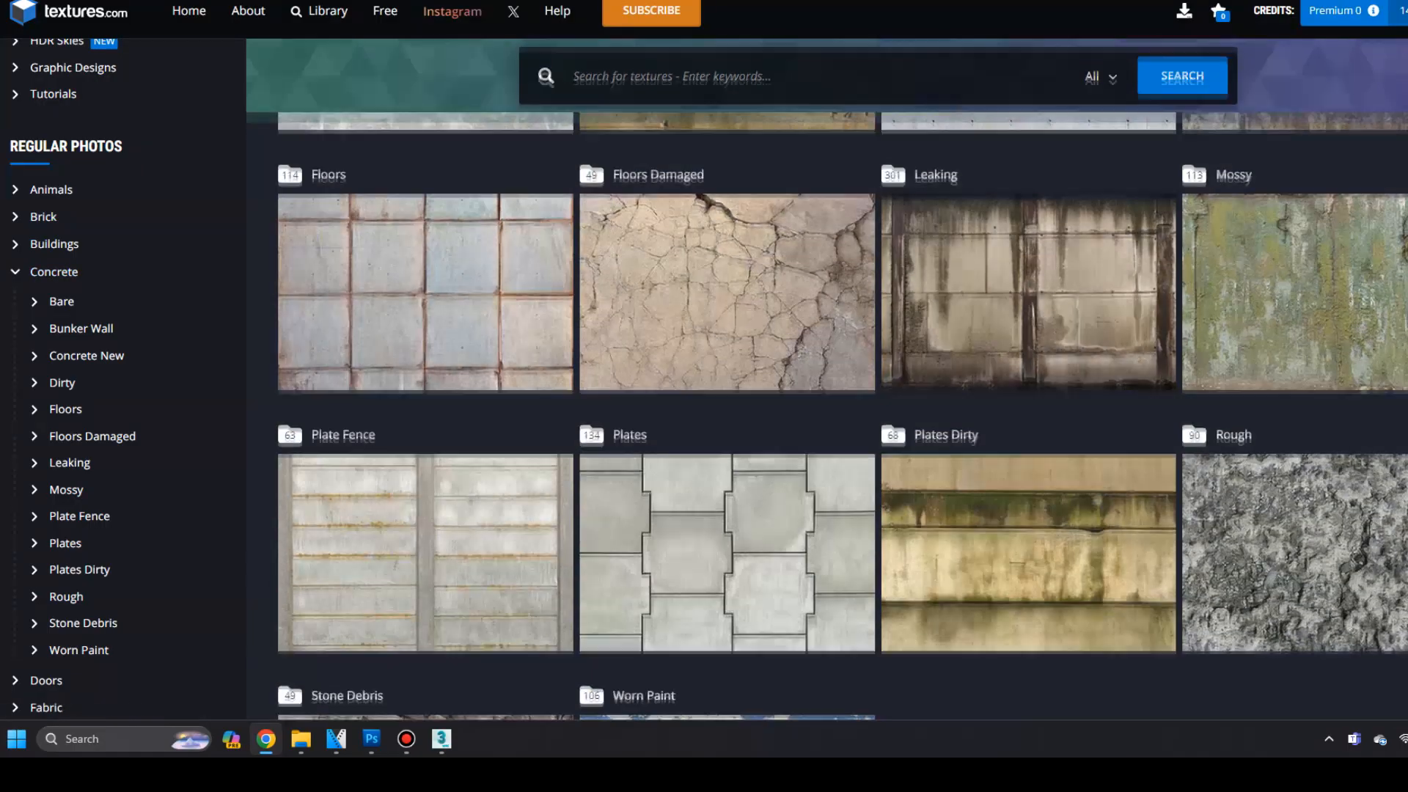
{"action": "scroll", "coordinate": [287, 433], "scroll_direction": "down", "scroll_amount": 3}
{"action": "scroll", "coordinate": [288, 492], "scroll_direction": "up", "scroll_amount": 4}
{"action": "scroll", "coordinate": [588, 390], "scroll_direction": "up", "scroll_amount": 3}
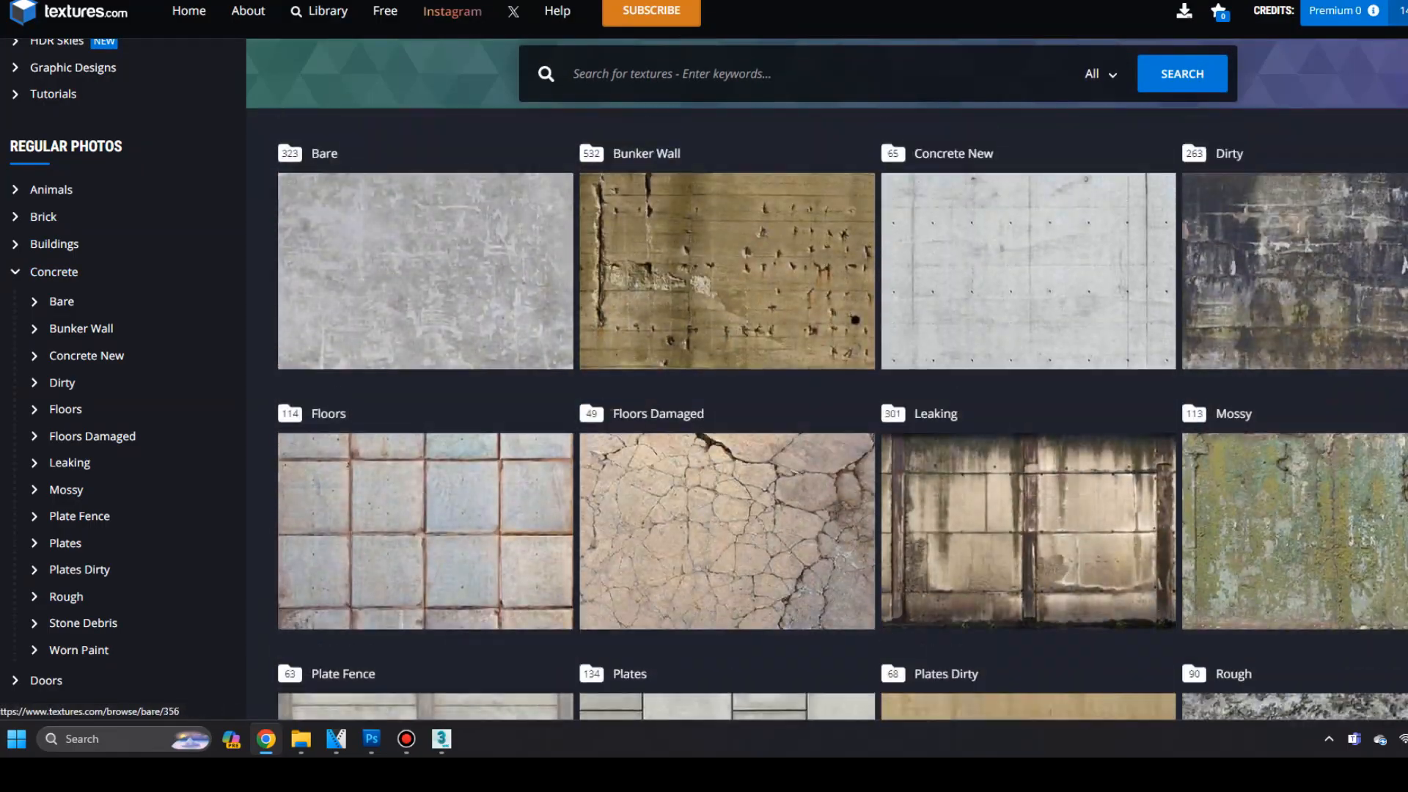
{"action": "left_click", "coordinate": [1291, 272]}
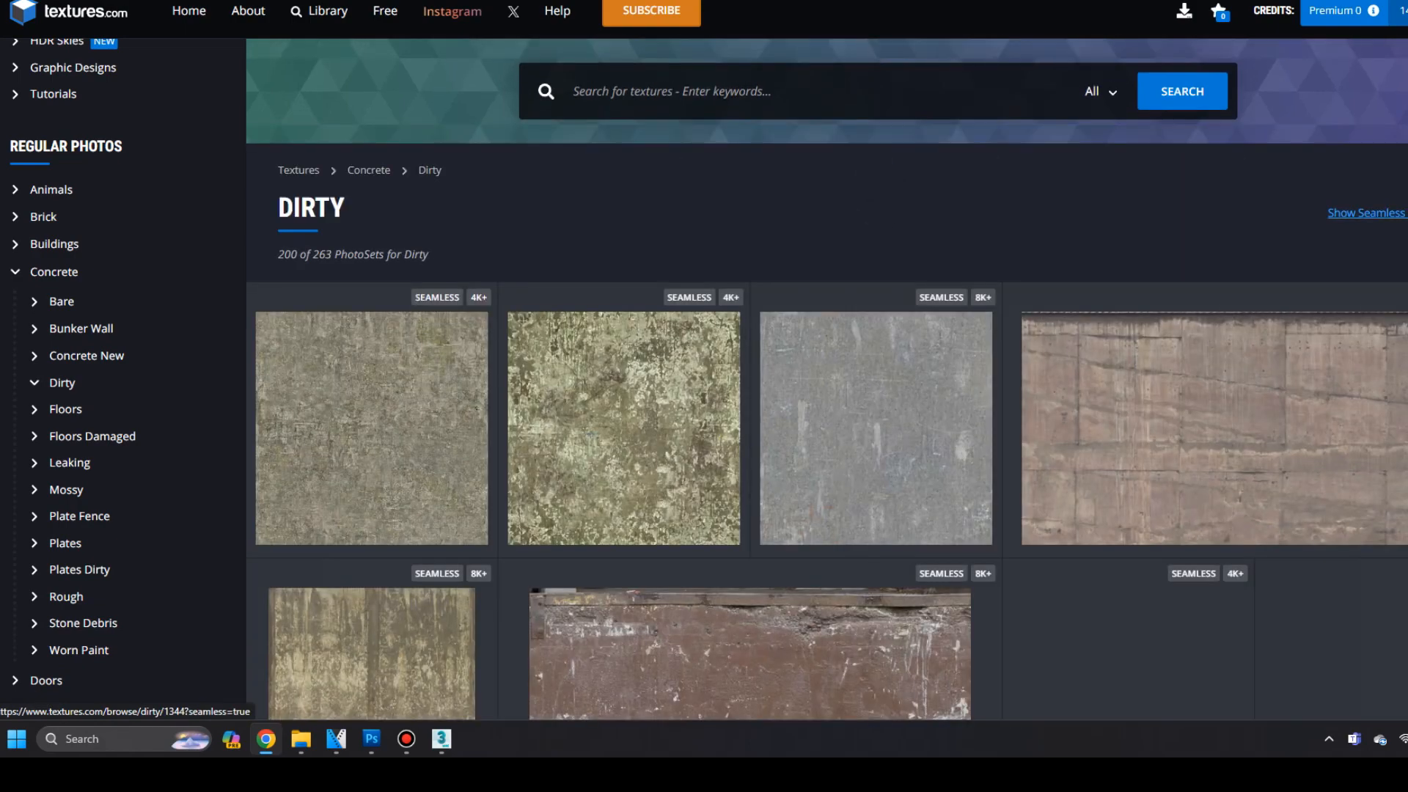
{"action": "left_click", "coordinate": [1366, 213]}
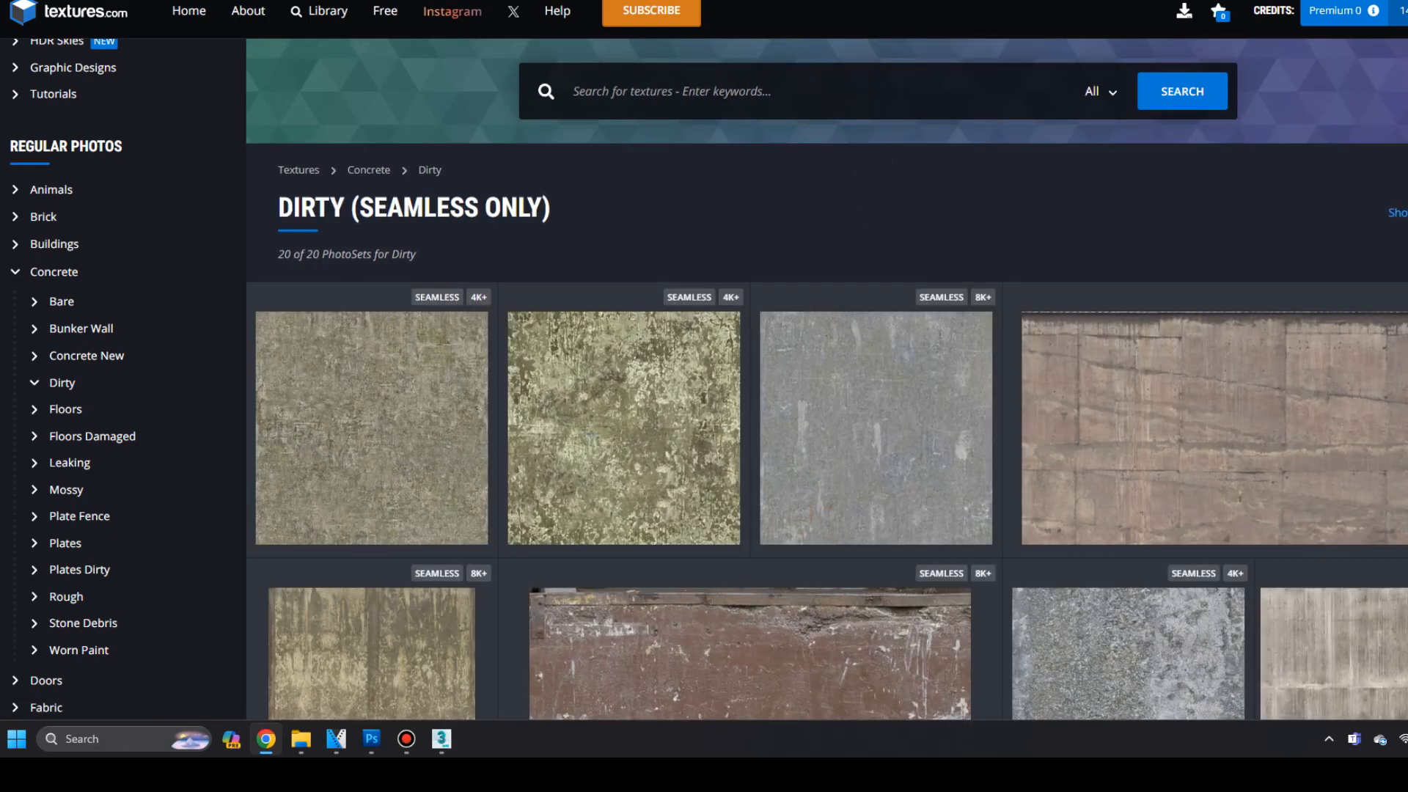
Browse the seamless dirty concrete textures, open ConcreteDirty0409 and preview its Seamless-X image.
{"action": "scroll", "coordinate": [827, 415], "scroll_direction": "down", "scroll_amount": 3}
{"action": "scroll", "coordinate": [827, 414], "scroll_direction": "up", "scroll_amount": 2}
{"action": "scroll", "coordinate": [828, 414], "scroll_direction": "down", "scroll_amount": 4}
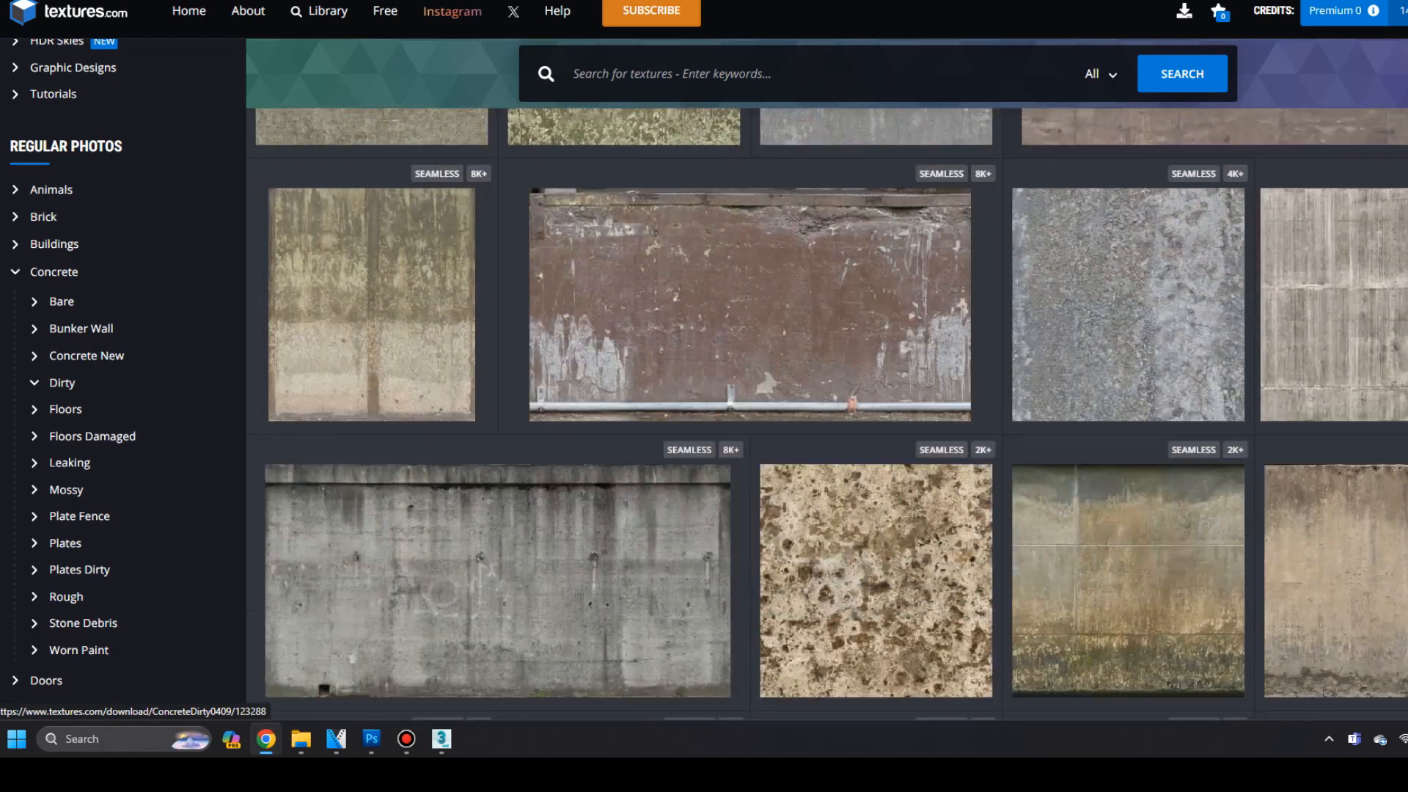
{"action": "scroll", "coordinate": [1144, 305], "scroll_direction": "up", "scroll_amount": 3}
{"action": "left_click", "coordinate": [1144, 304]}
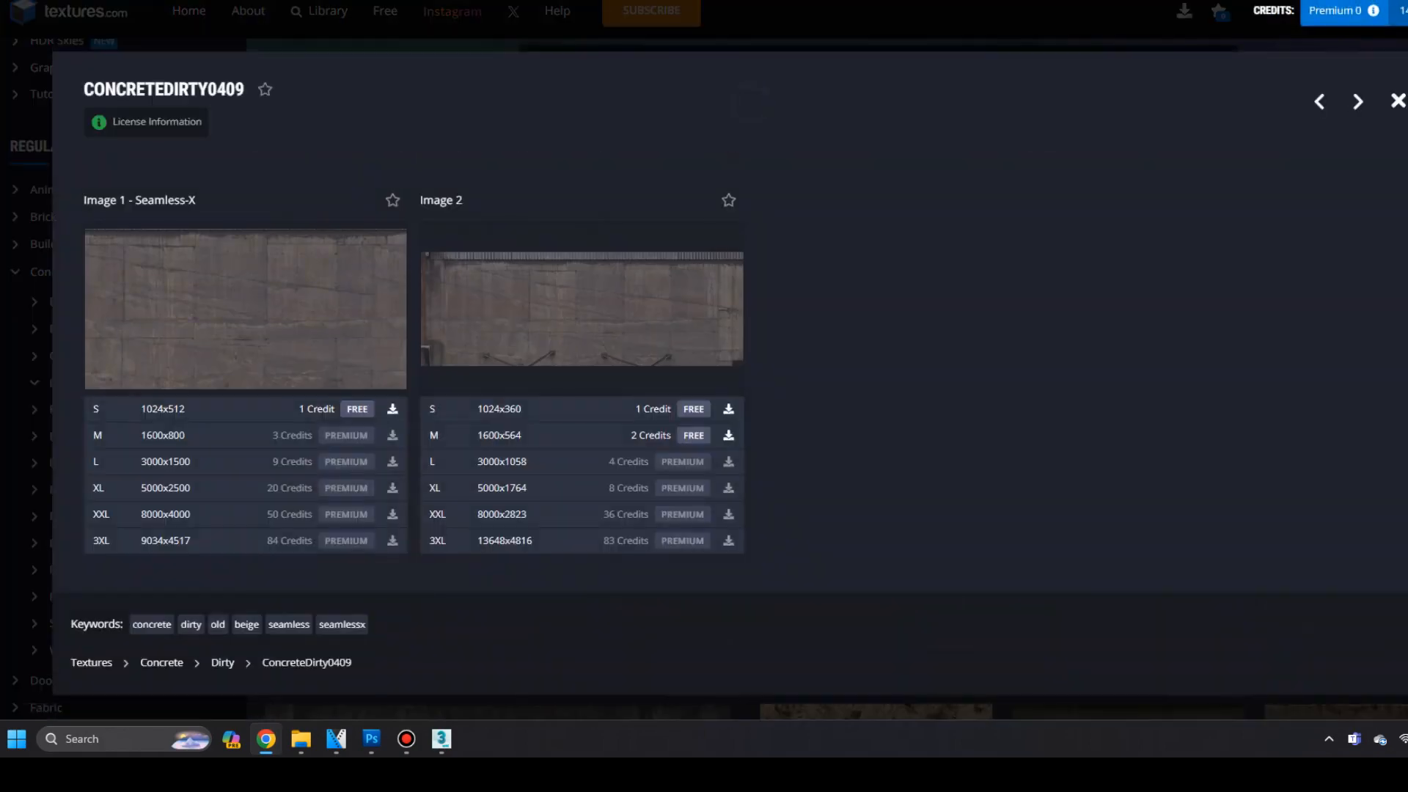
{"action": "left_click", "coordinate": [140, 371]}
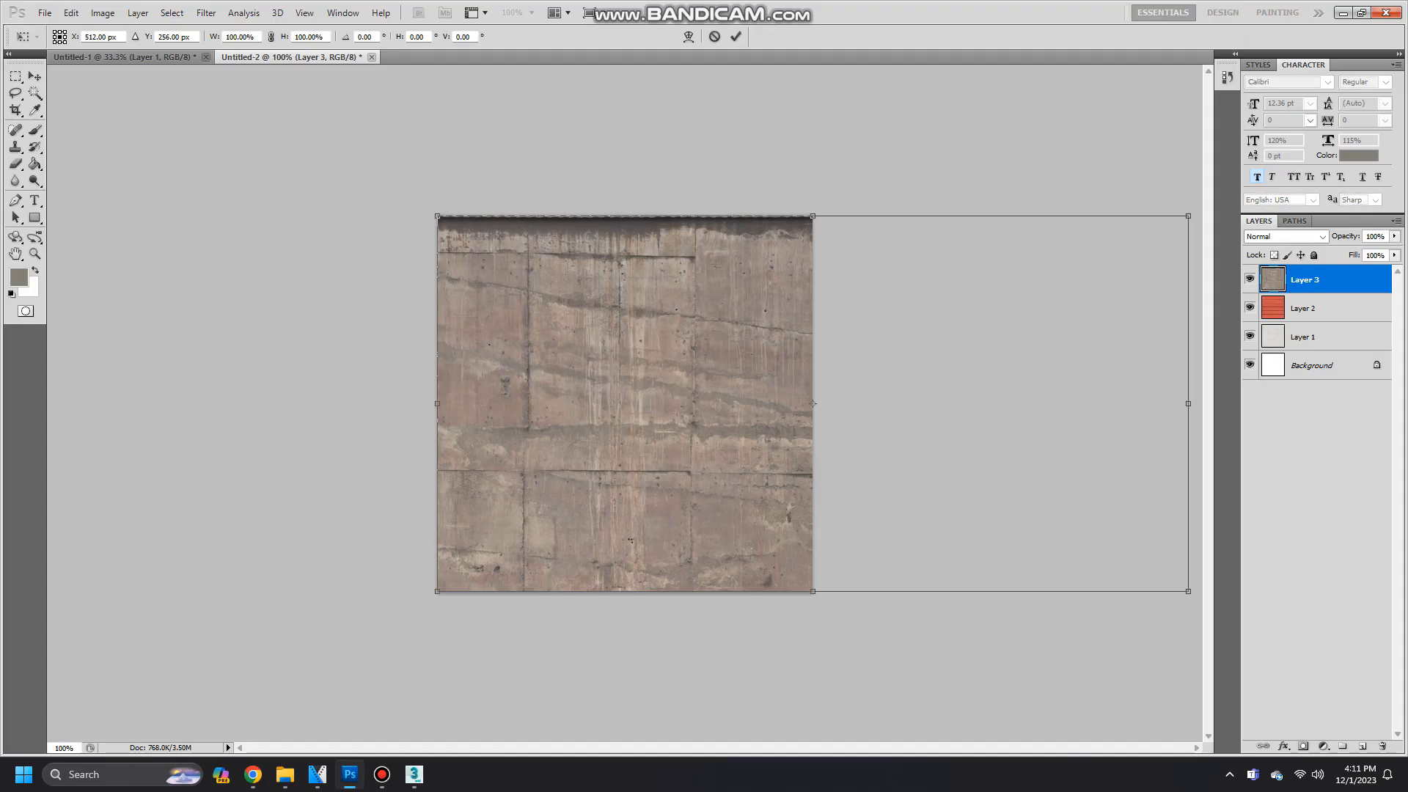
In Photoshop, squeeze the pasted concrete layer to the canvas width and set its Hue/Saturation saturation to -100.
{"action": "left_click_drag", "start_coordinate": [1188, 403], "coordinate": [813, 404]}
{"action": "key", "text": "Return"}
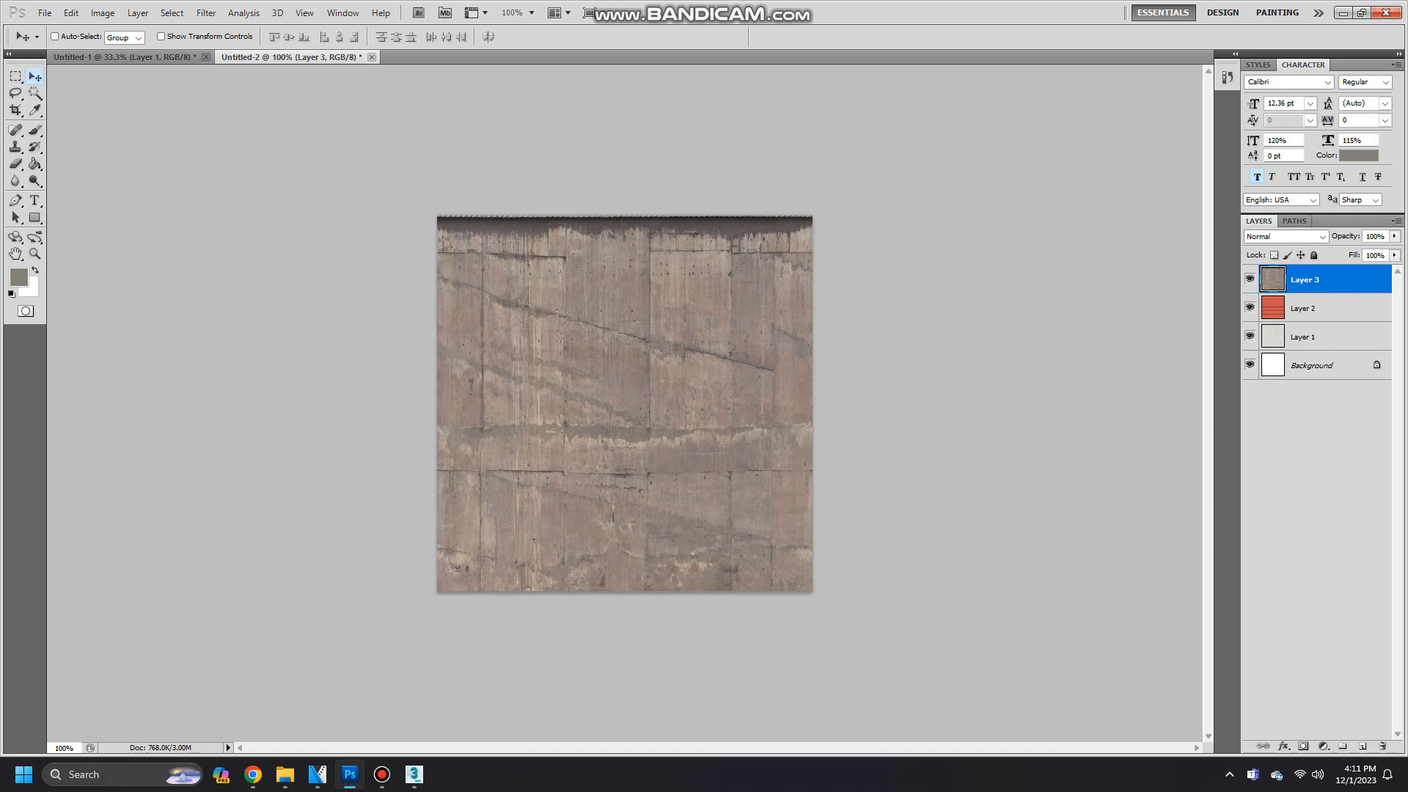
{"action": "left_click", "coordinate": [103, 13]}
{"action": "mouse_move", "coordinate": [125, 49]}
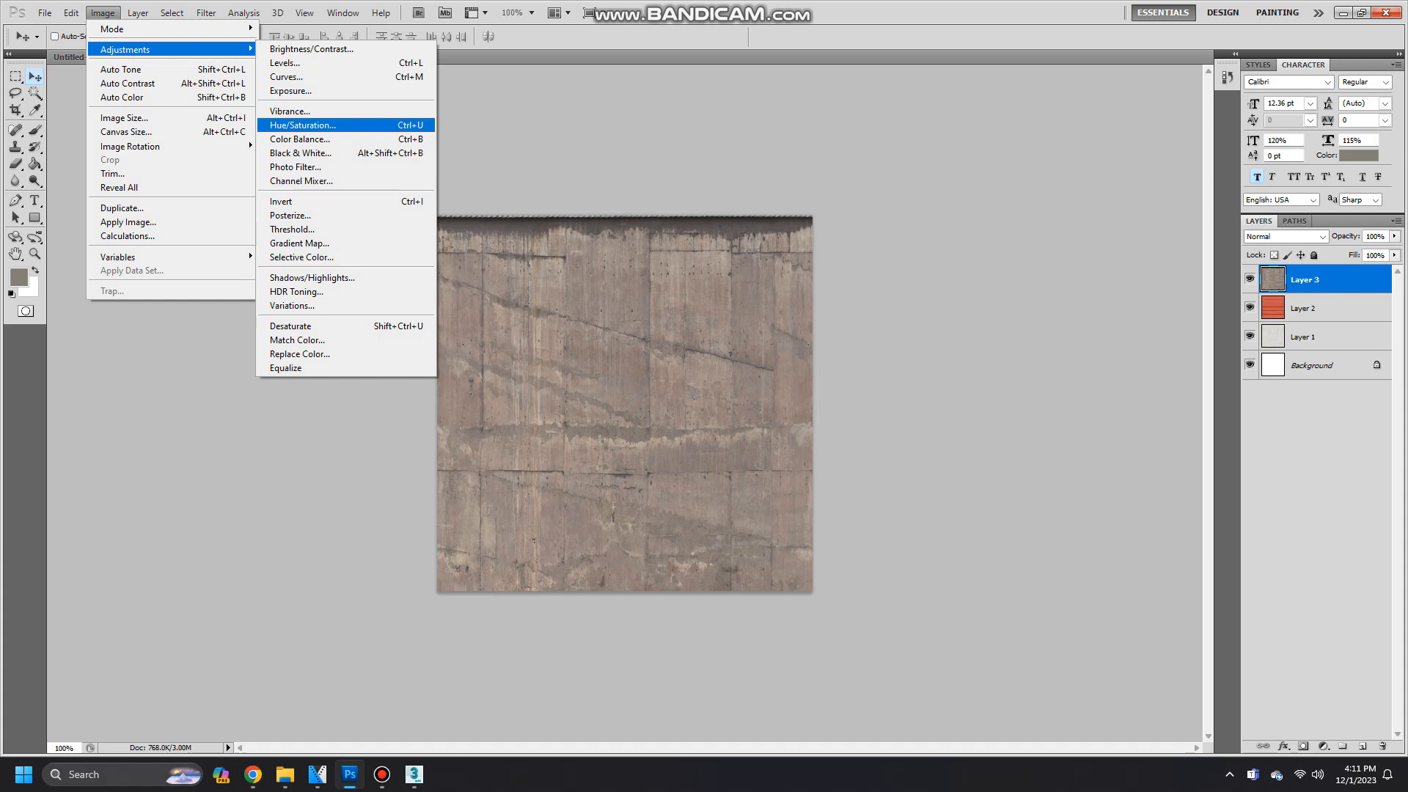
{"action": "left_click", "coordinate": [302, 124]}
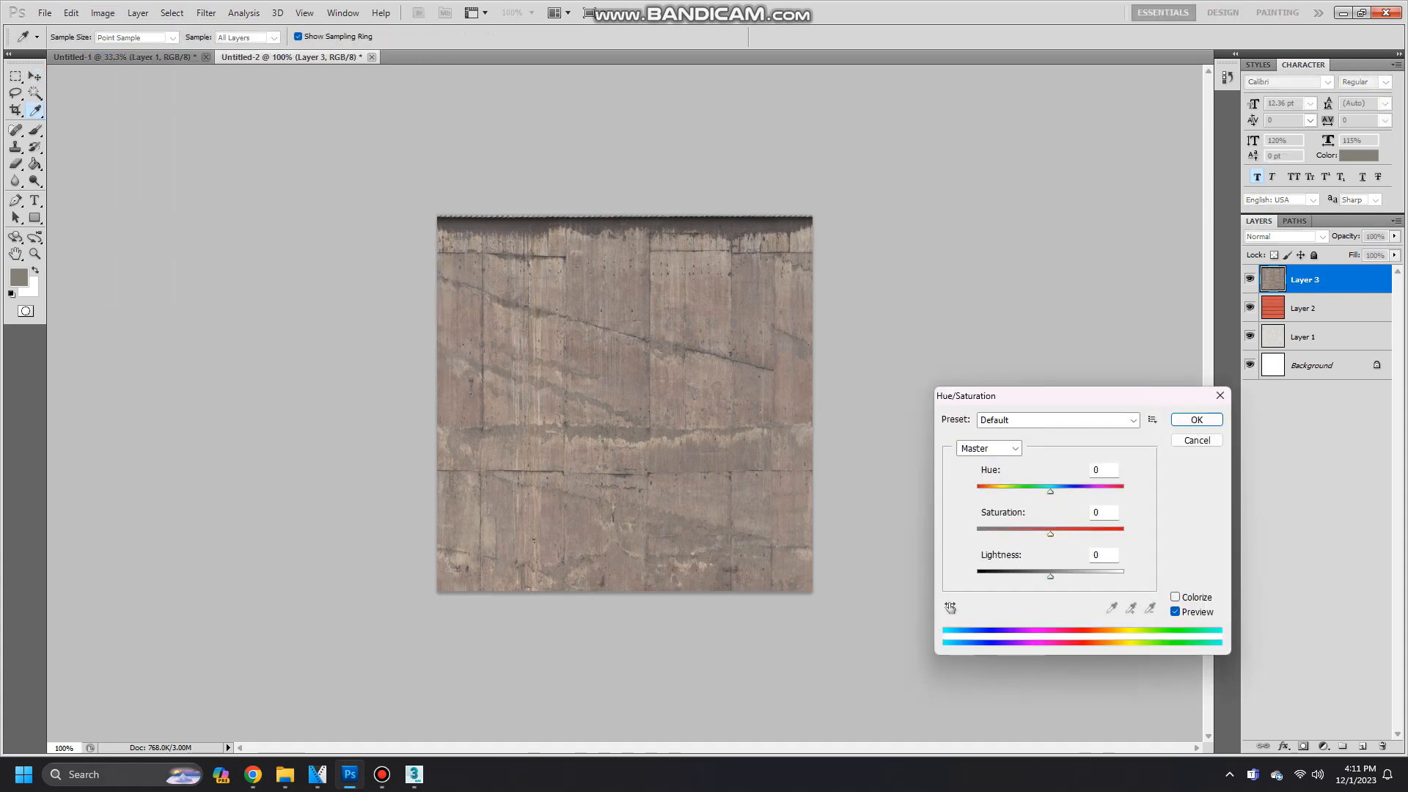
{"action": "left_click_drag", "start_coordinate": [1080, 535], "coordinate": [977, 535]}
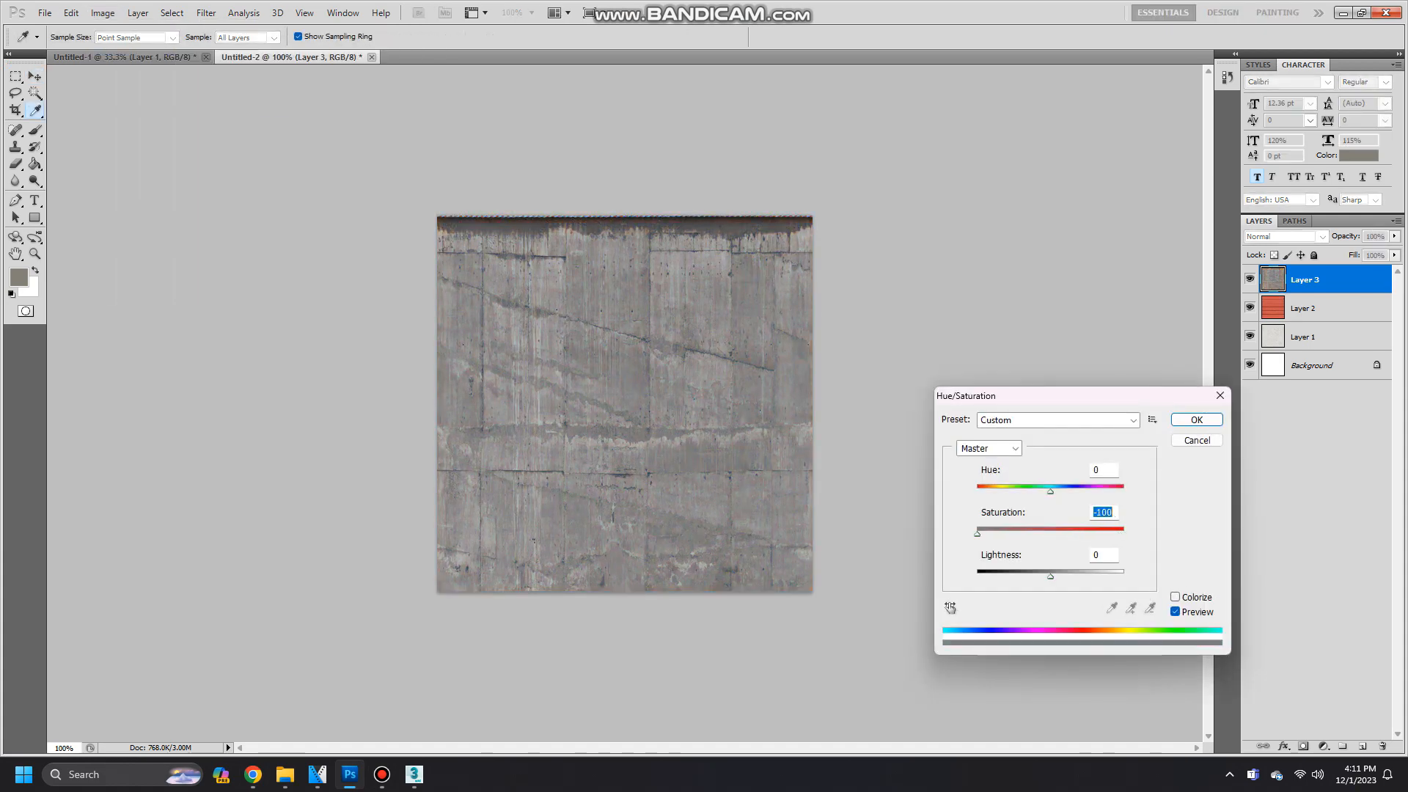
{"action": "key", "text": "Return"}
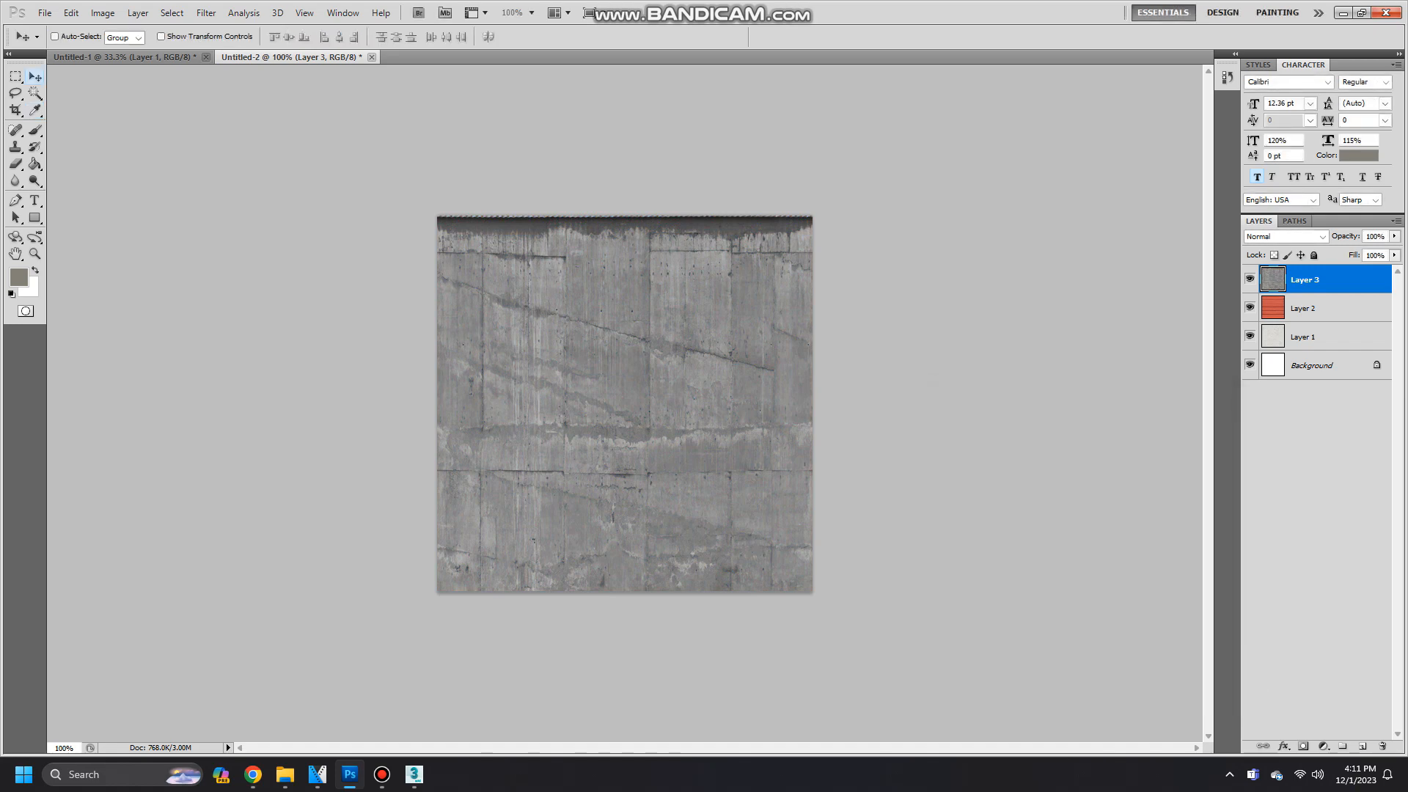
Save the grey concrete texture as a PNG named testhousefoundation in the test house textures folder.
{"action": "left_click", "coordinate": [45, 12]}
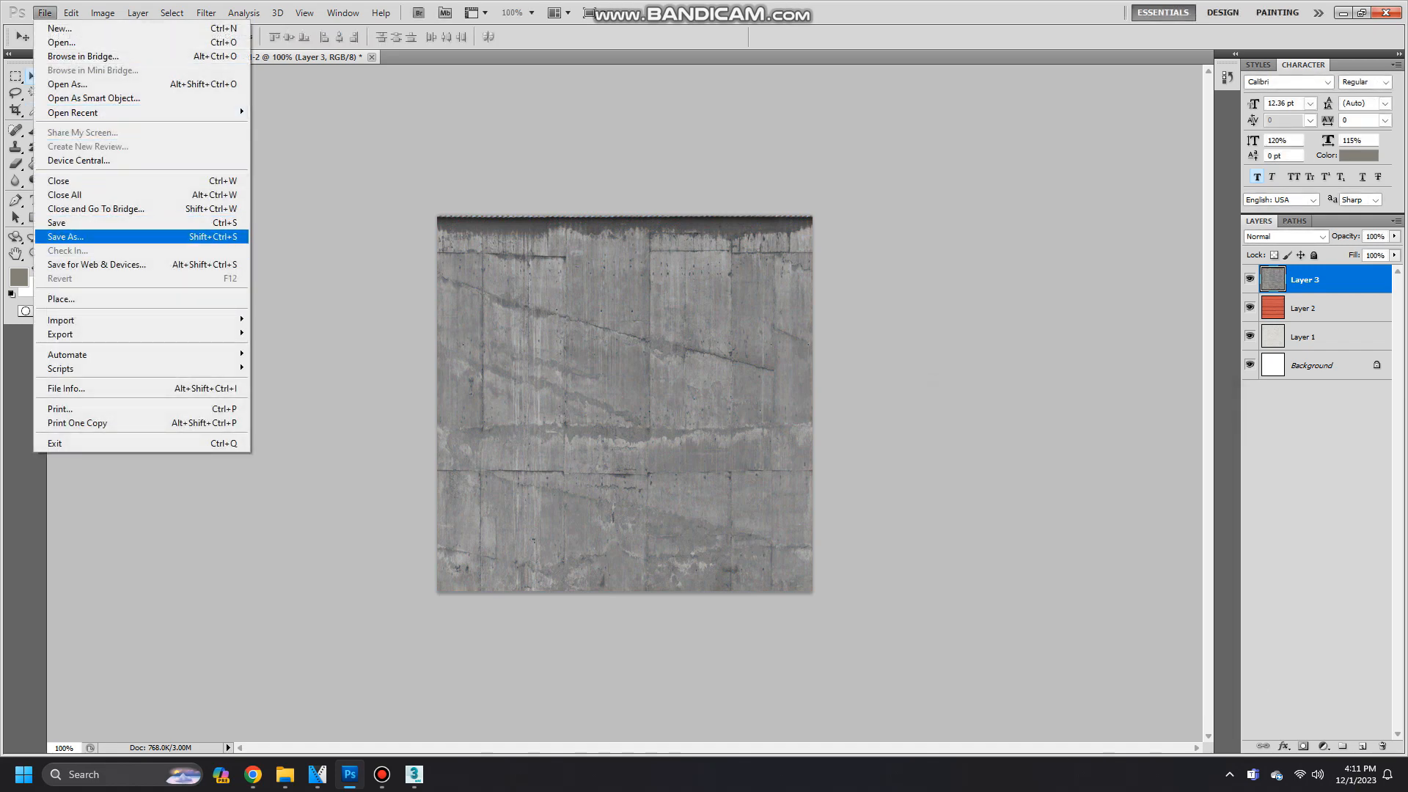
{"action": "left_click", "coordinate": [66, 236]}
{"action": "left_click", "coordinate": [898, 462]}
{"action": "left_click", "coordinate": [829, 638]}
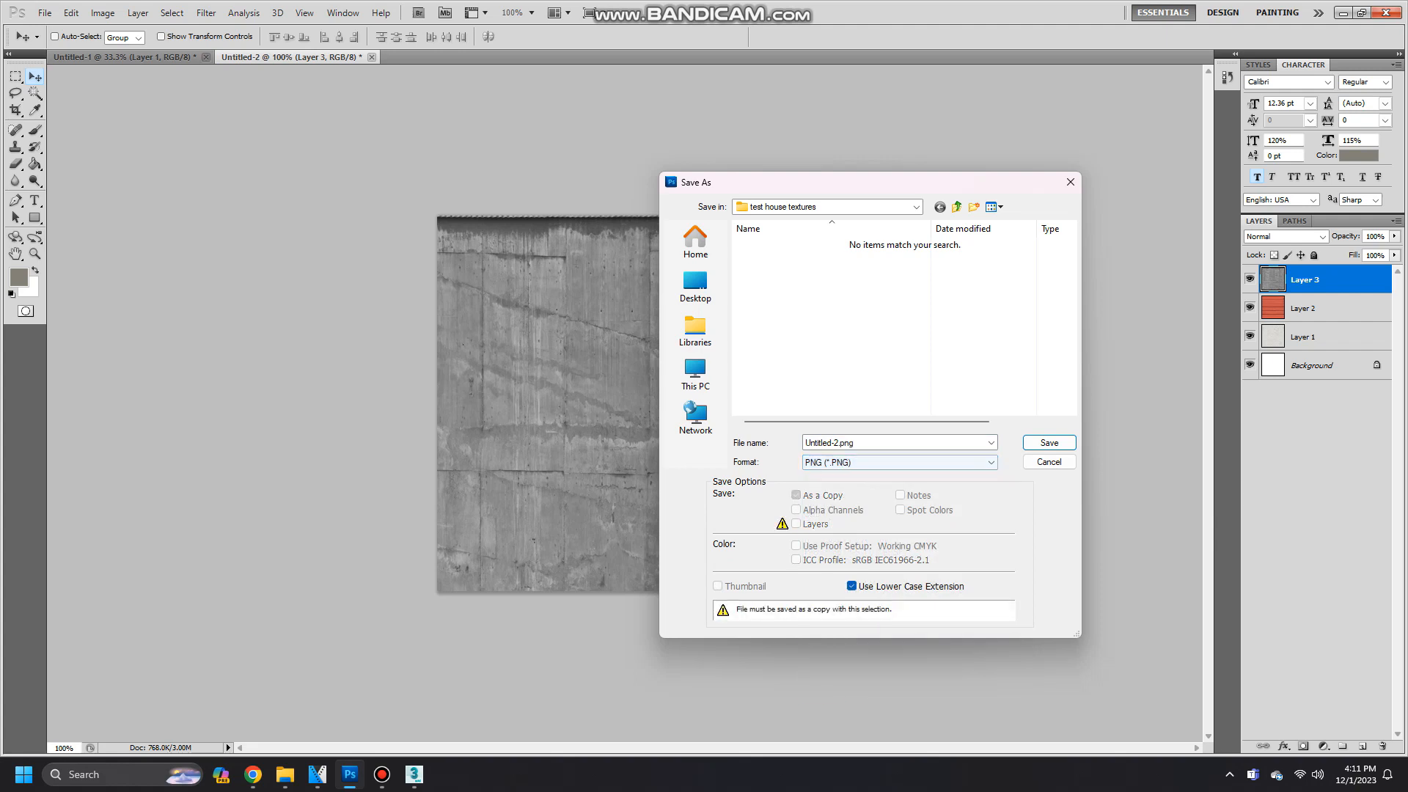
{"action": "double_click", "coordinate": [829, 444]}
{"action": "type", "text": "testho"}
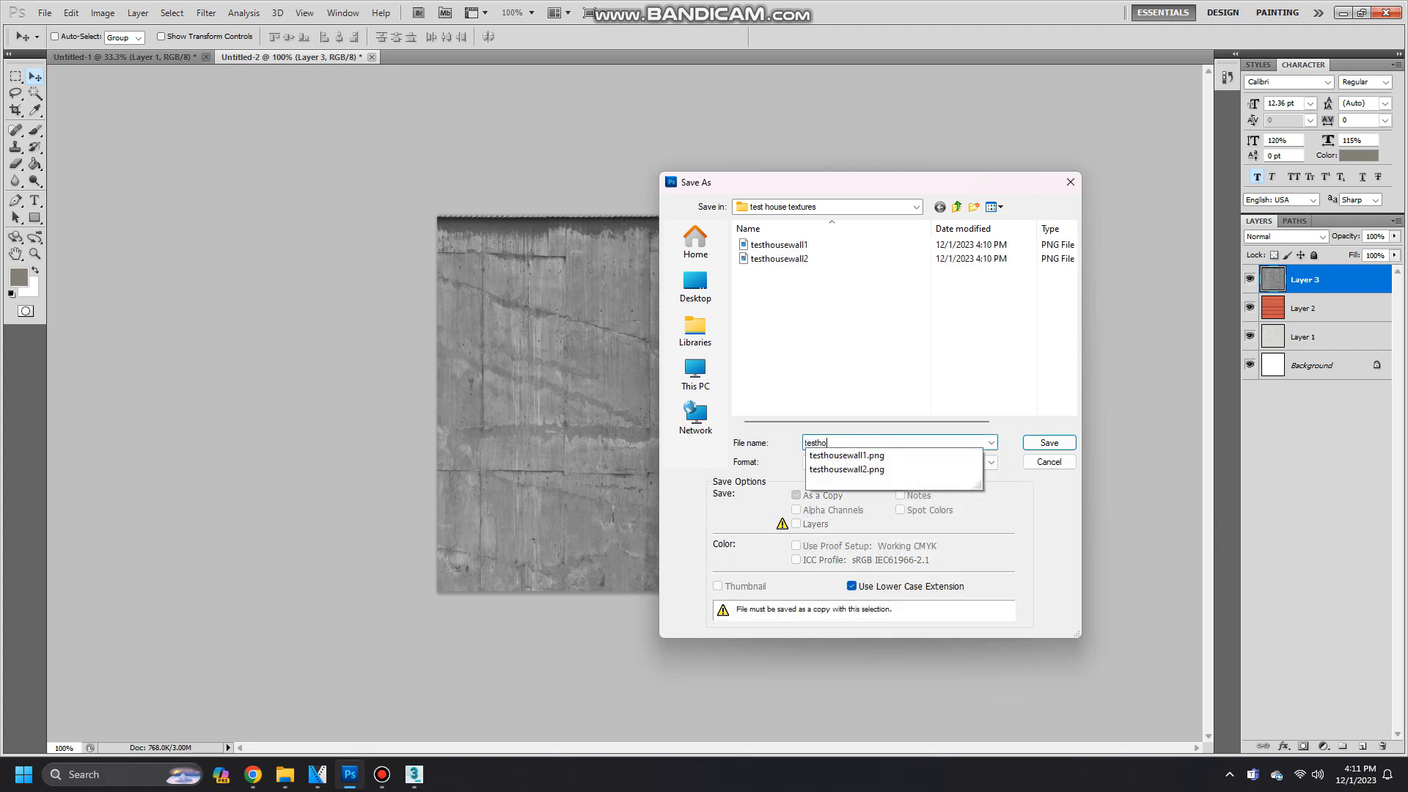
{"action": "type", "text": "usefoundation"}
{"action": "key", "text": "Return"}
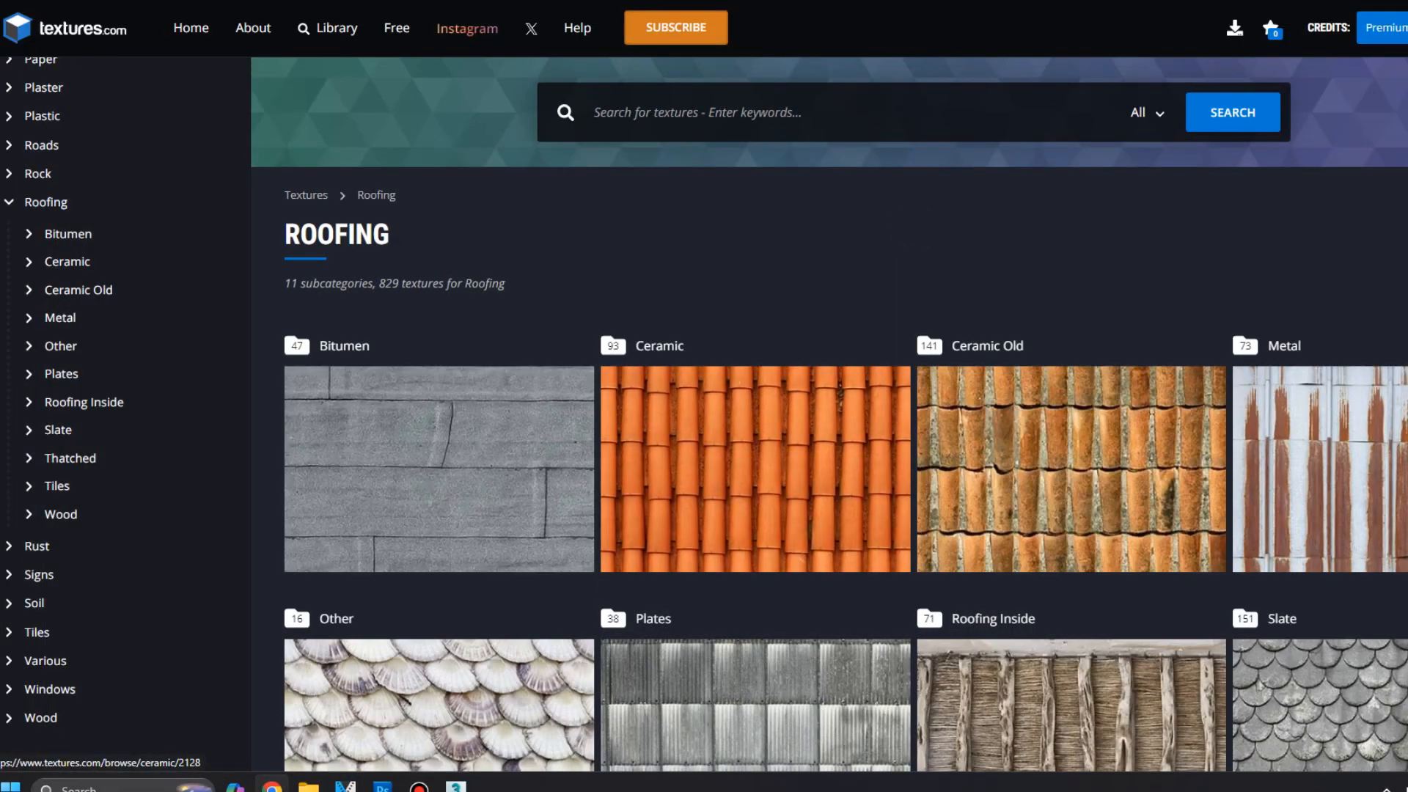
Open the Ceramic subcategory of the Roofing textures, show only the seamless ones and browse the tile patterns.
{"action": "left_click", "coordinate": [907, 398]}
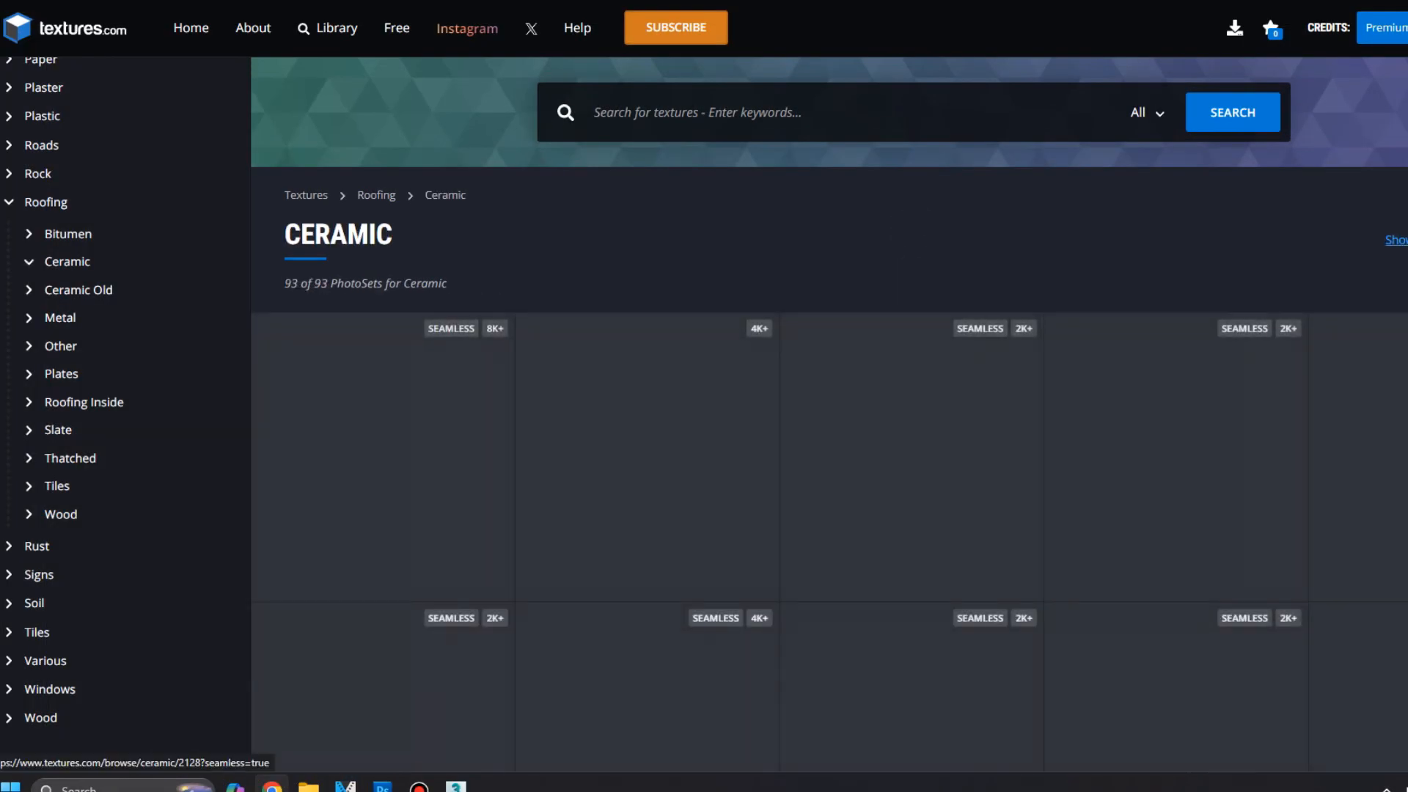
{"action": "left_click", "coordinate": [1396, 240]}
{"action": "scroll", "coordinate": [1173, 419], "scroll_direction": "down", "scroll_amount": 4}
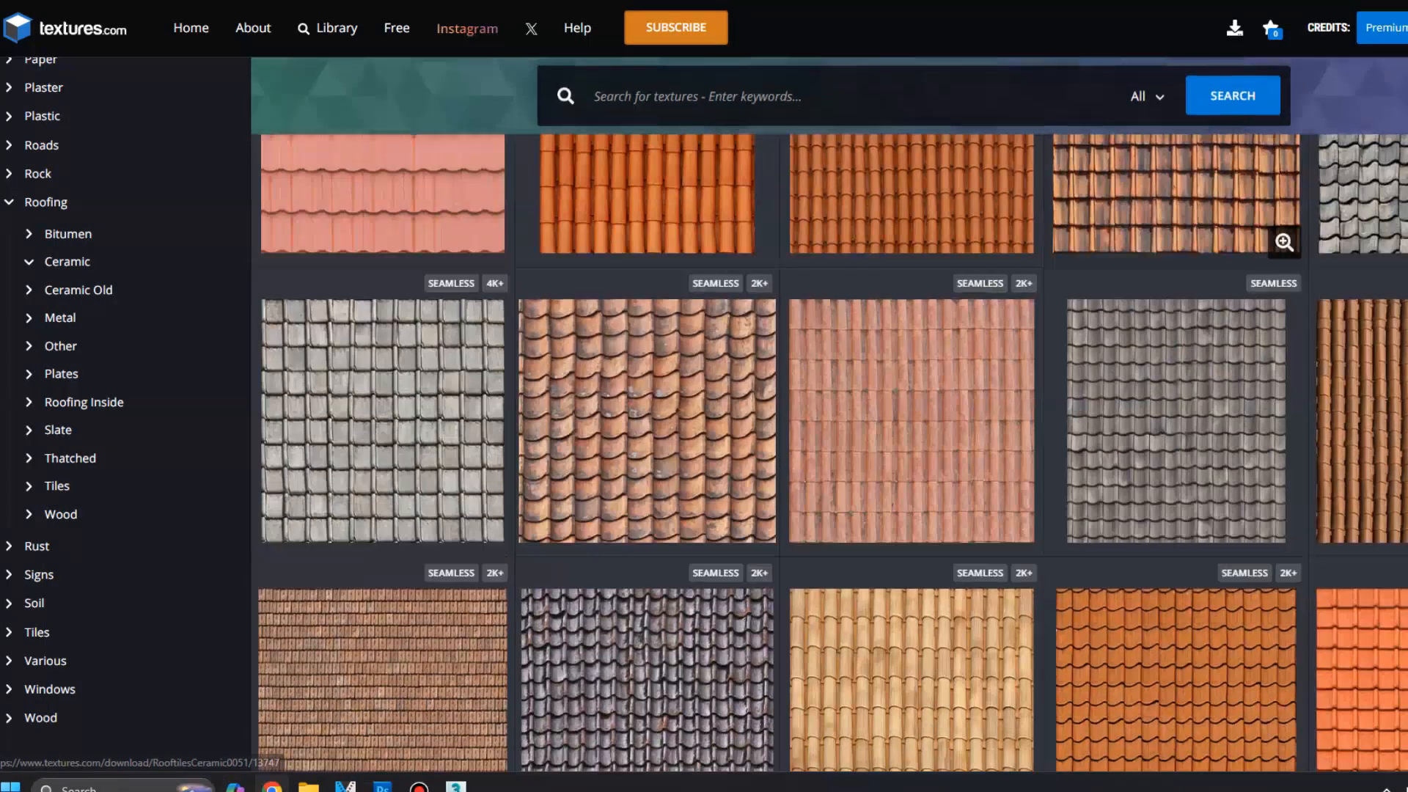
{"action": "scroll", "coordinate": [1173, 418], "scroll_direction": "down", "scroll_amount": 2}
{"action": "scroll", "coordinate": [755, 660], "scroll_direction": "down", "scroll_amount": 3}
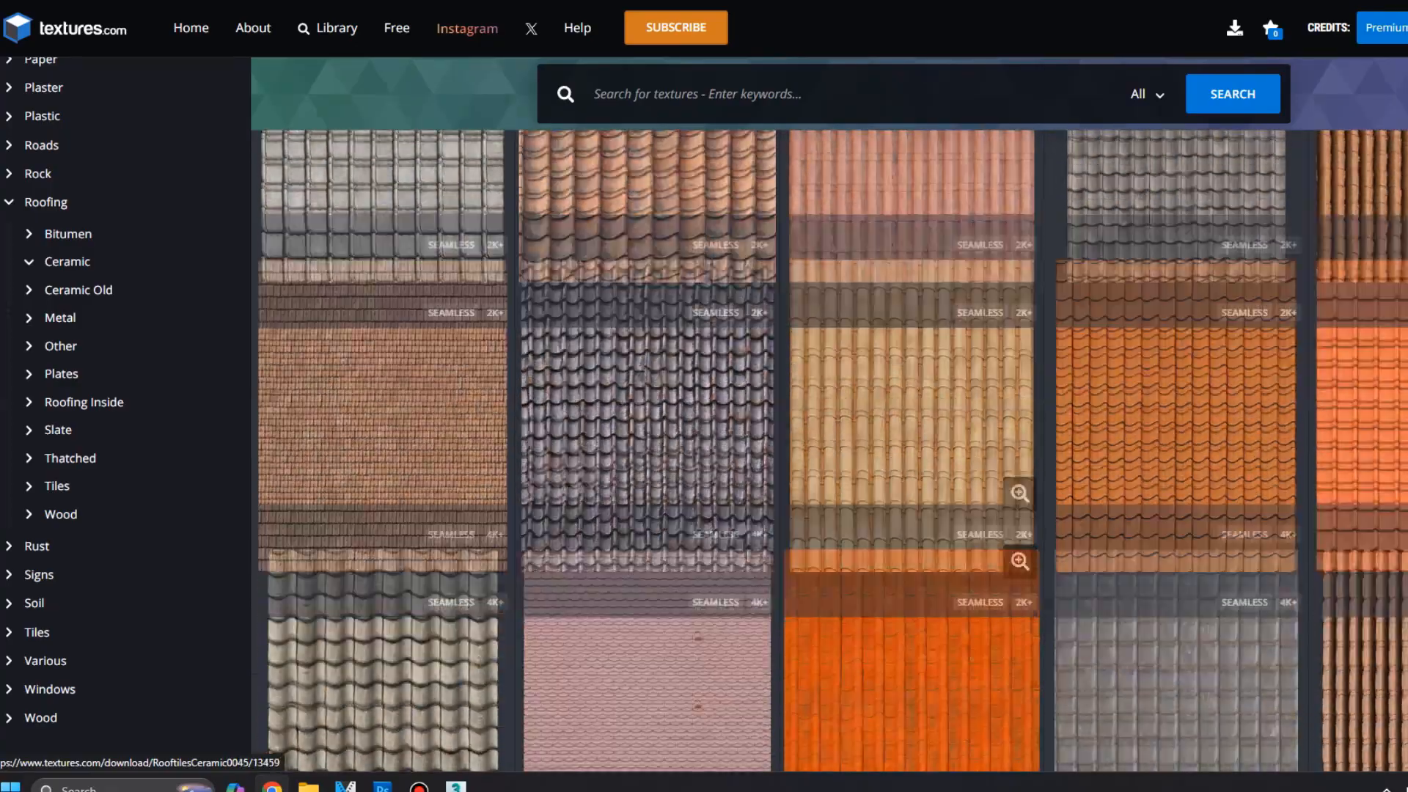
{"action": "scroll", "coordinate": [734, 645], "scroll_direction": "down", "scroll_amount": 2}
{"action": "scroll", "coordinate": [484, 587], "scroll_direction": "up", "scroll_amount": 7}
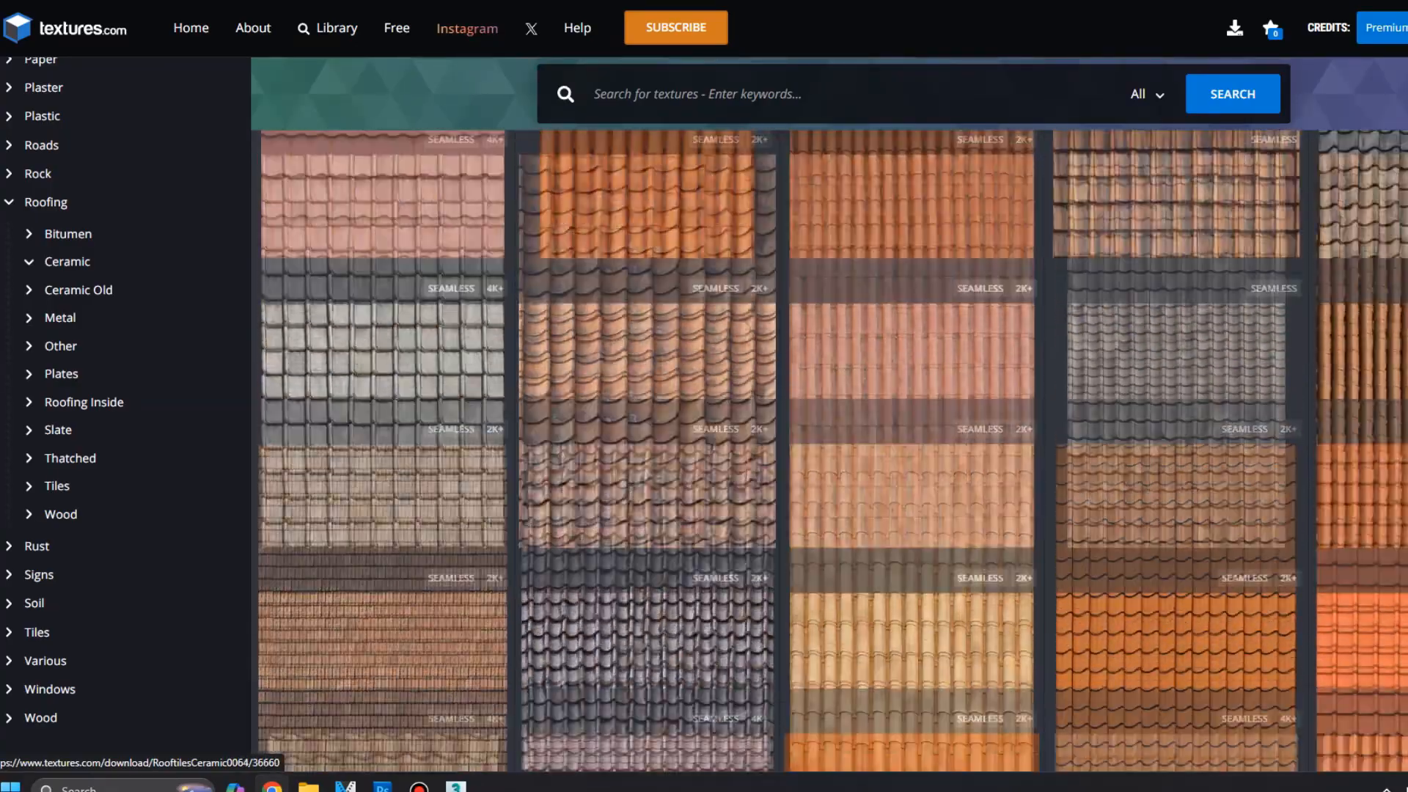
{"action": "scroll", "coordinate": [411, 455], "scroll_direction": "down", "scroll_amount": 10}
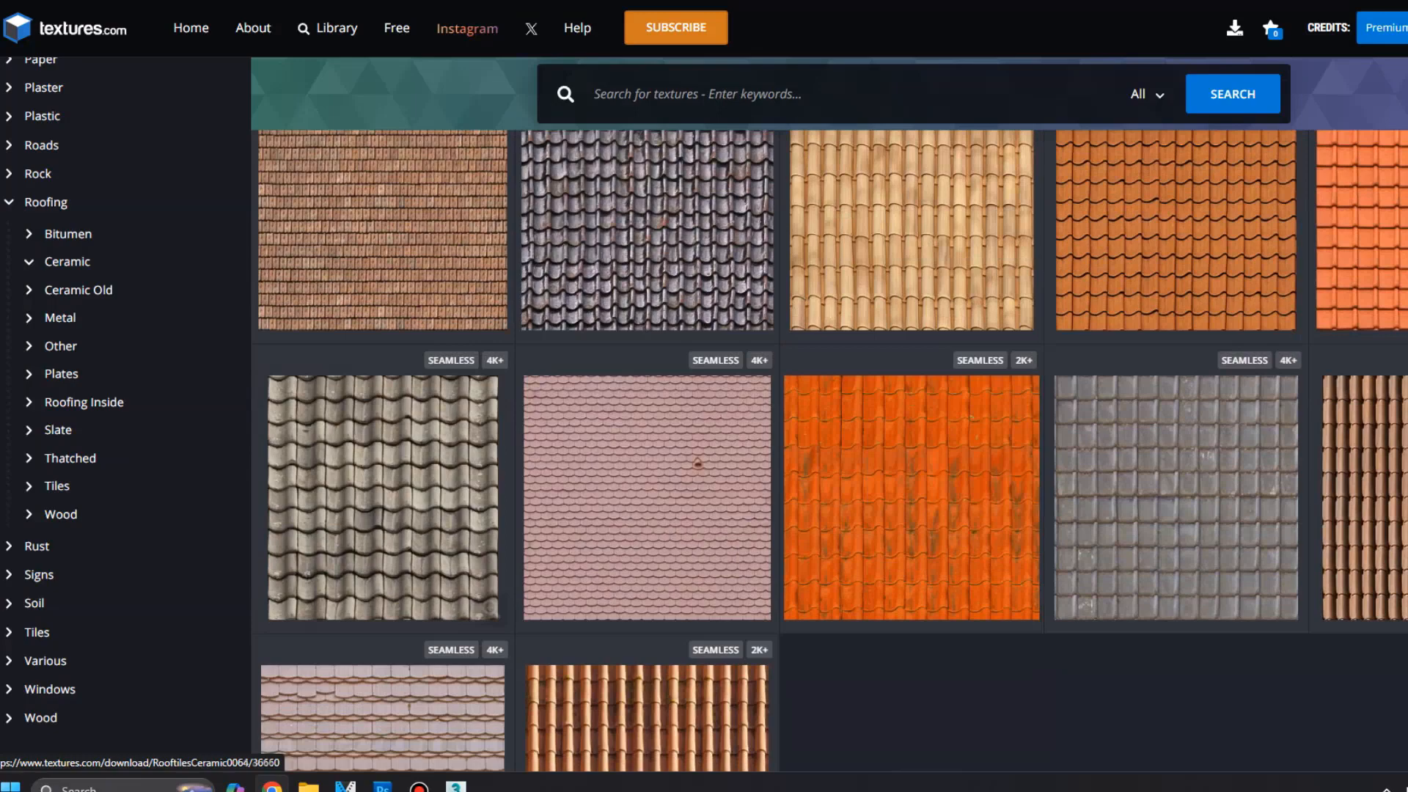
Open the grey-beige roof tile texture RooftilesCeramic0064 and preview its seamless image.
{"action": "left_click", "coordinate": [396, 477]}
{"action": "left_click", "coordinate": [389, 412]}
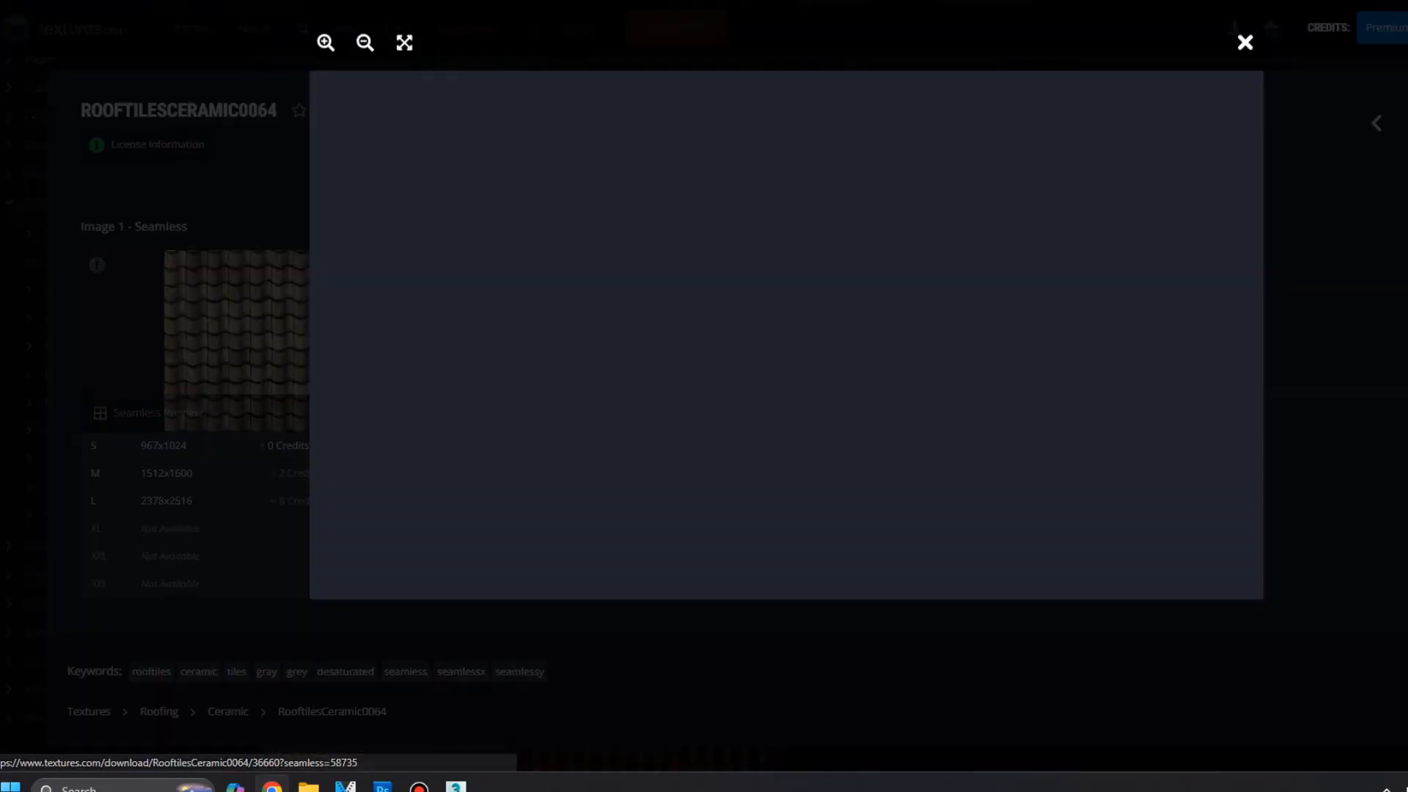
{"action": "left_click", "coordinate": [1245, 42]}
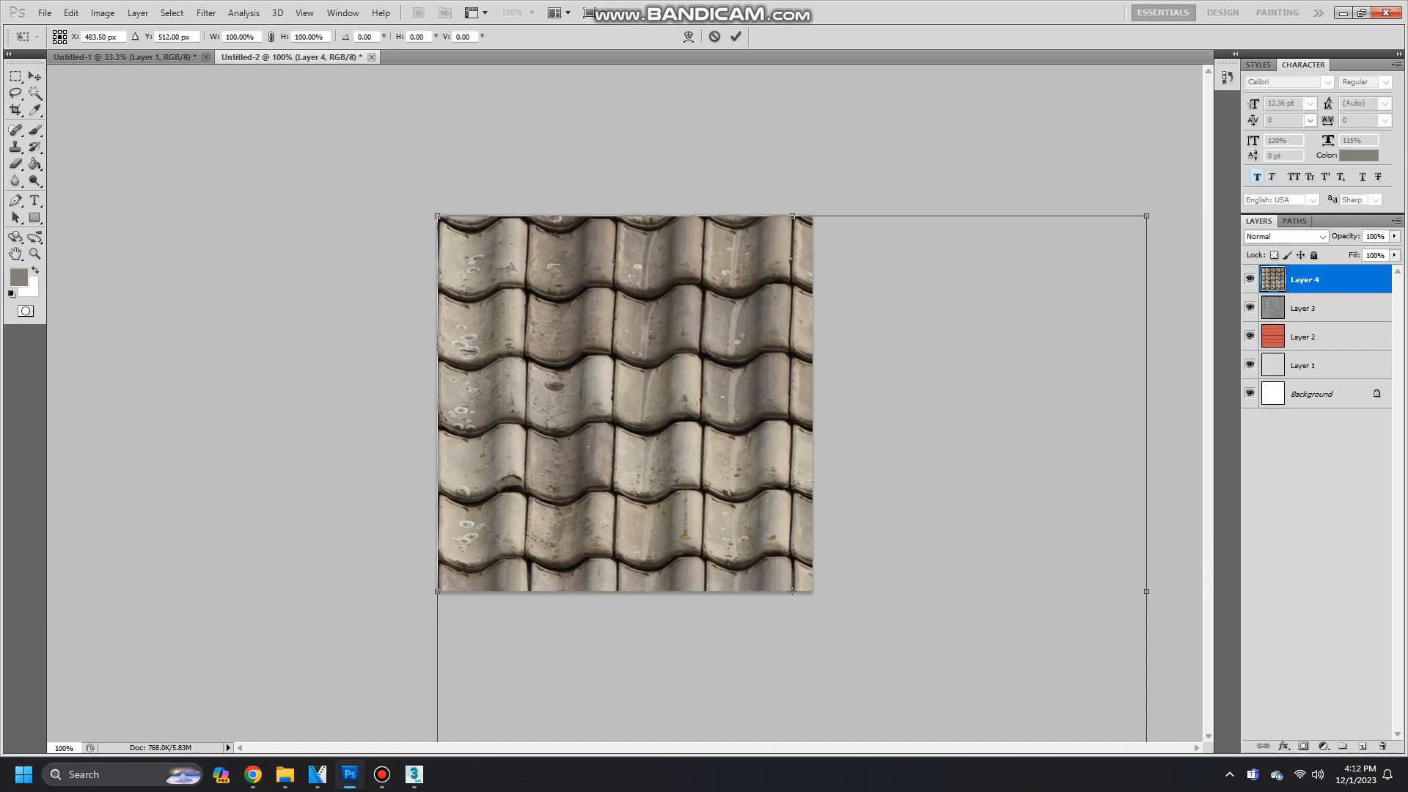
In Photoshop, scale the pasted roof tile layer down to fit the canvas exactly.
{"action": "left_click_drag", "start_coordinate": [438, 216], "coordinate": [856, 606]}
{"action": "left_click_drag", "start_coordinate": [917, 668], "coordinate": [583, 292]}
{"action": "left_click_drag", "start_coordinate": [522, 230], "coordinate": [438, 216]}
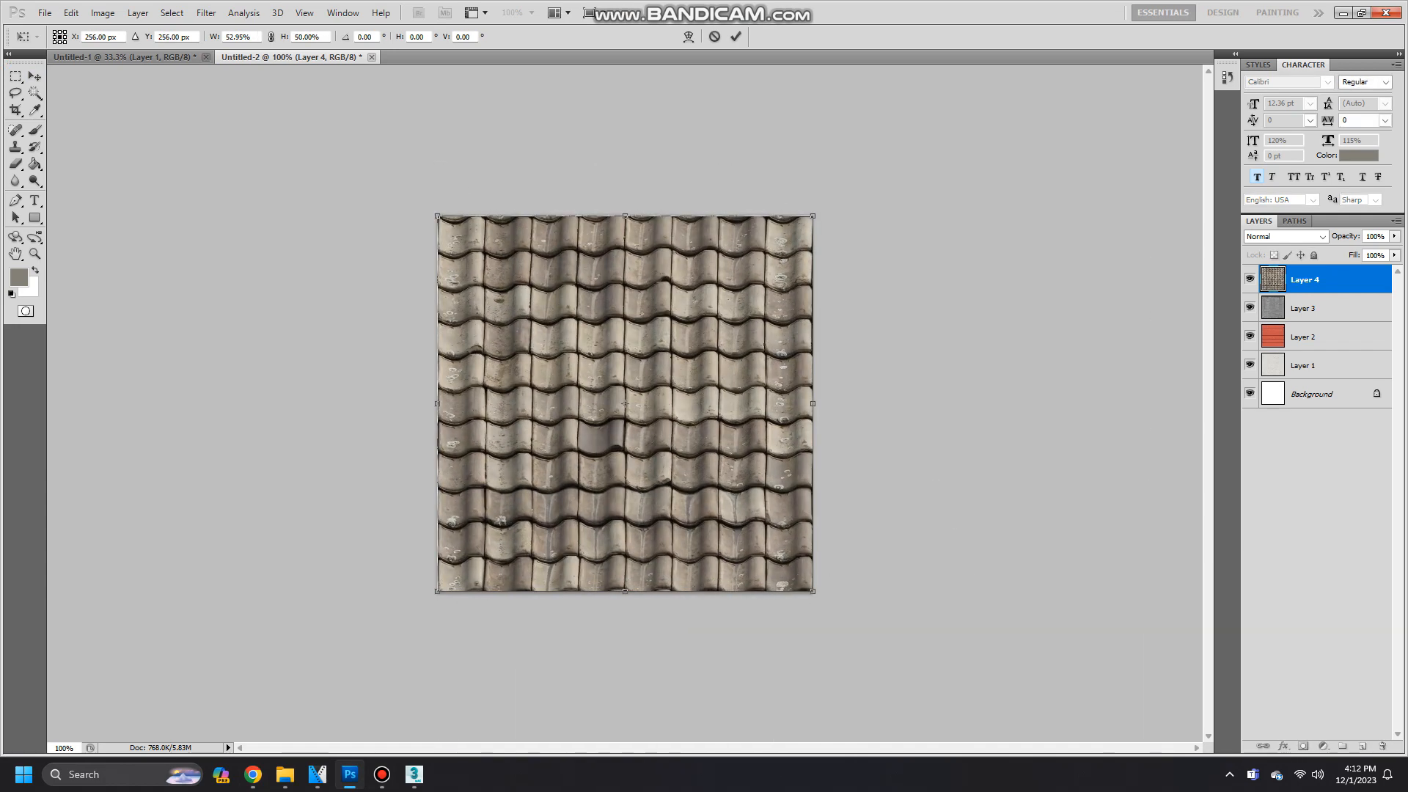
{"action": "key", "text": "Return"}
Set the roof tile layer's Hue/Saturation saturation to -100 and lightness to -52.
{"action": "left_click", "coordinate": [102, 13]}
{"action": "mouse_move", "coordinate": [125, 50]}
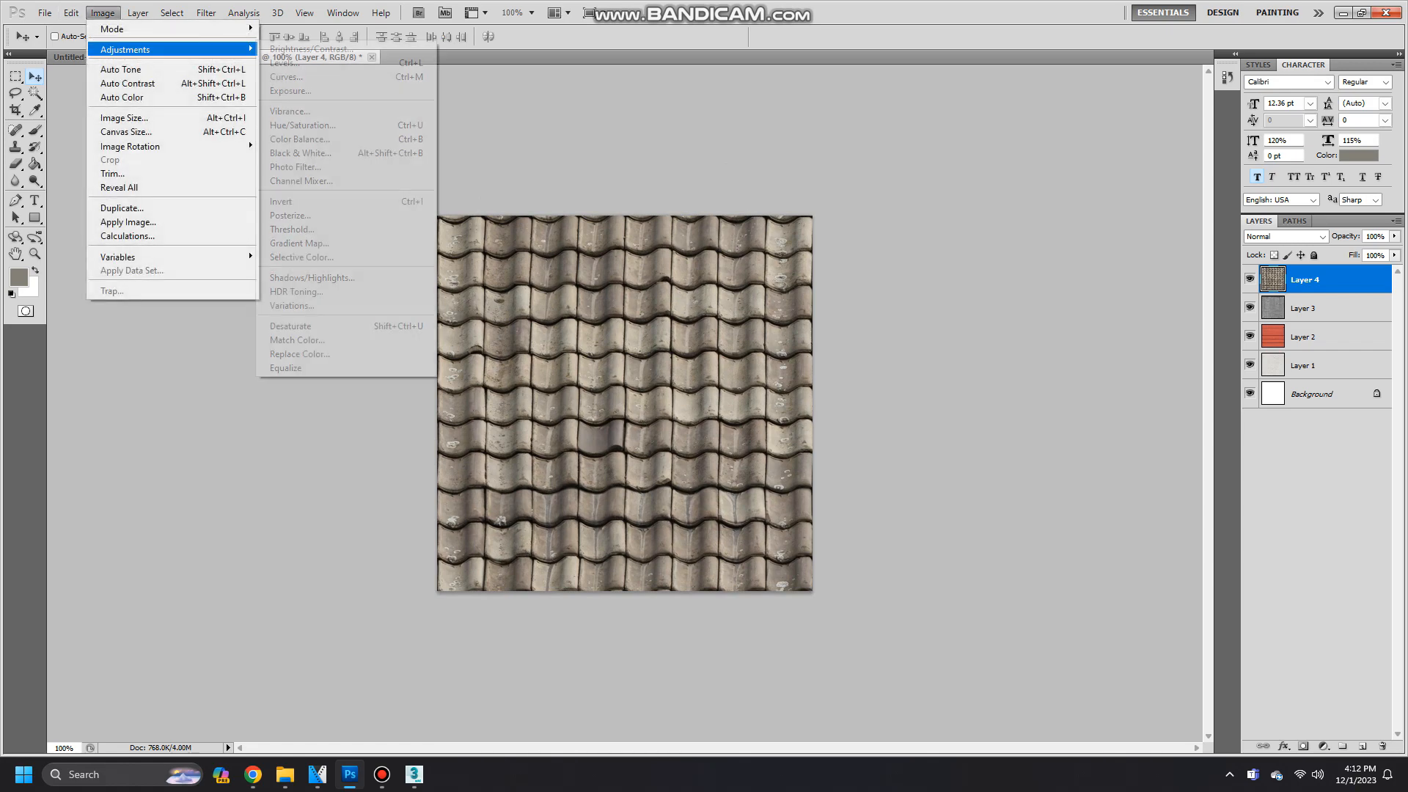
{"action": "left_click", "coordinate": [316, 125]}
{"action": "left_click_drag", "start_coordinate": [1050, 534], "coordinate": [977, 534]}
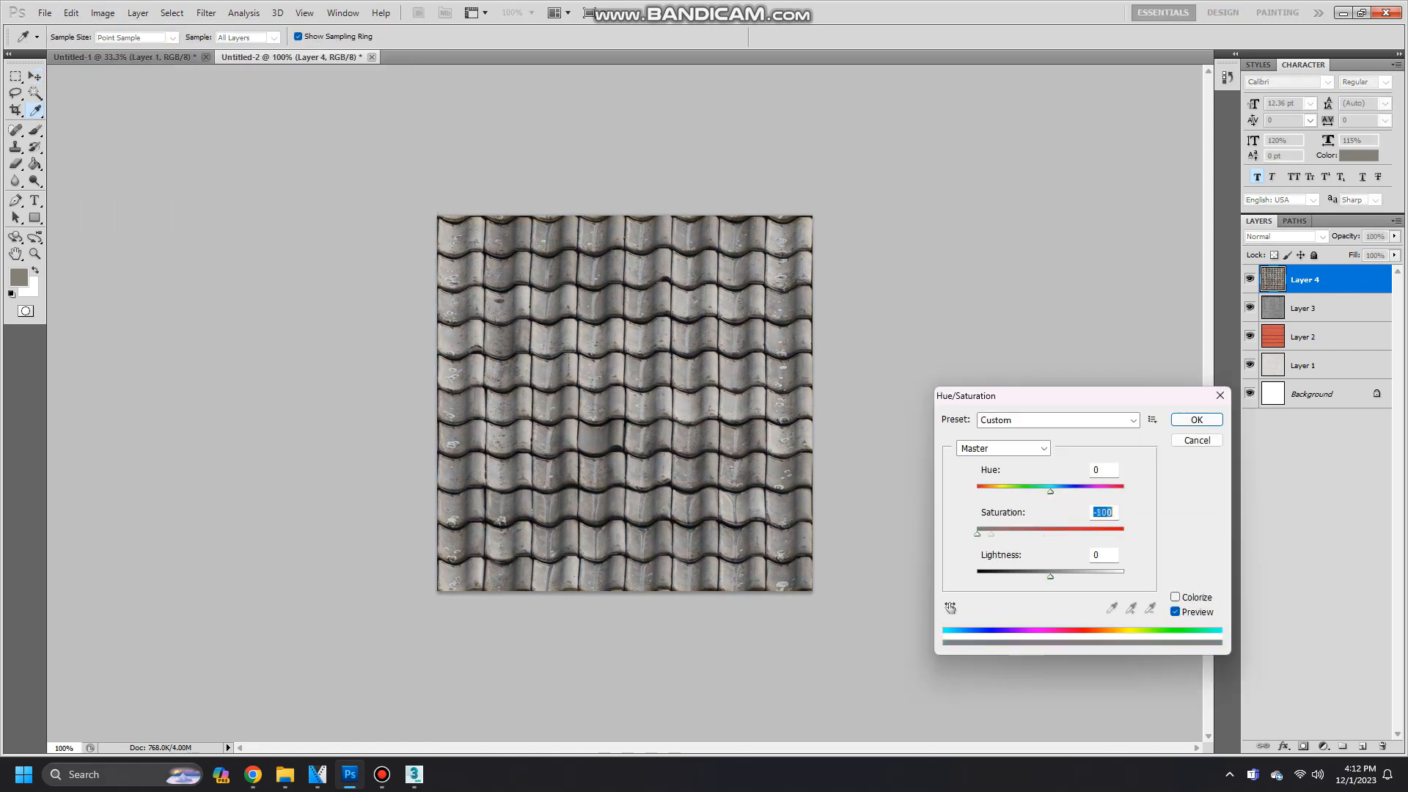
{"action": "left_click_drag", "start_coordinate": [1050, 576], "coordinate": [1012, 577]}
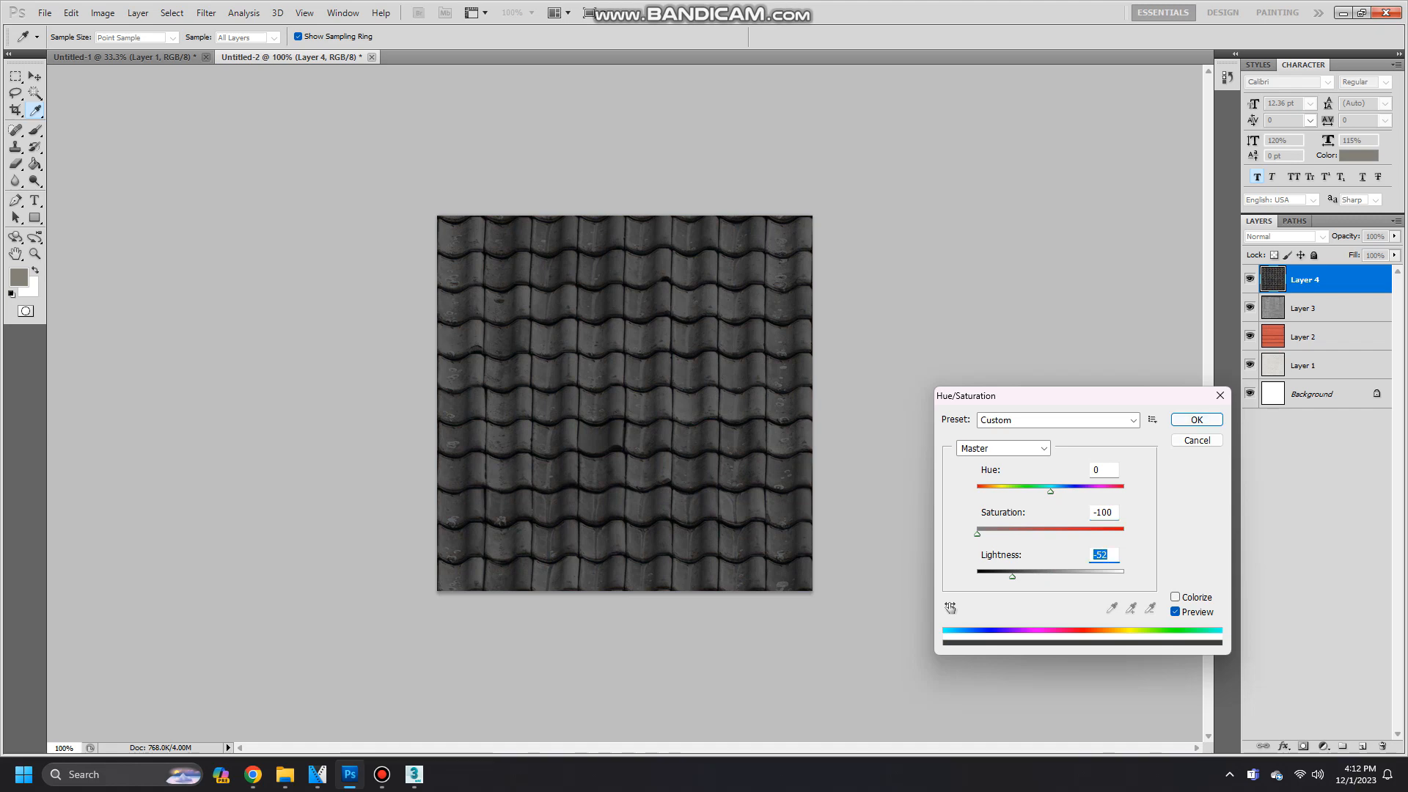
{"action": "key", "text": "Return"}
Save the dark roof tile texture as a PNG named testhouseroof in the test house textures folder.
{"action": "left_click", "coordinate": [45, 13]}
{"action": "left_click", "coordinate": [39, 236]}
{"action": "left_click", "coordinate": [900, 462]}
{"action": "left_click", "coordinate": [829, 637]}
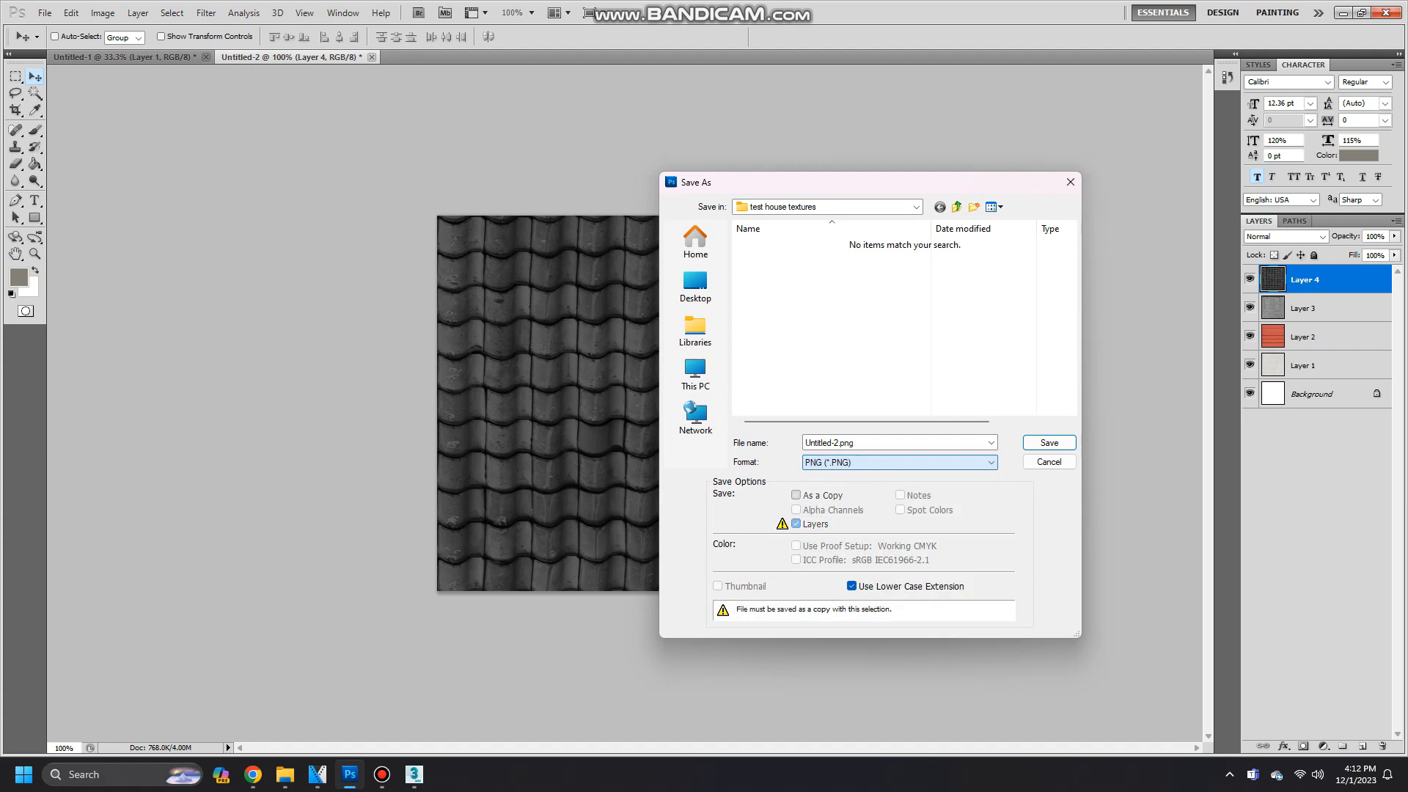
{"action": "type", "text": "testhouseroof"}
{"action": "key", "text": "Return"}
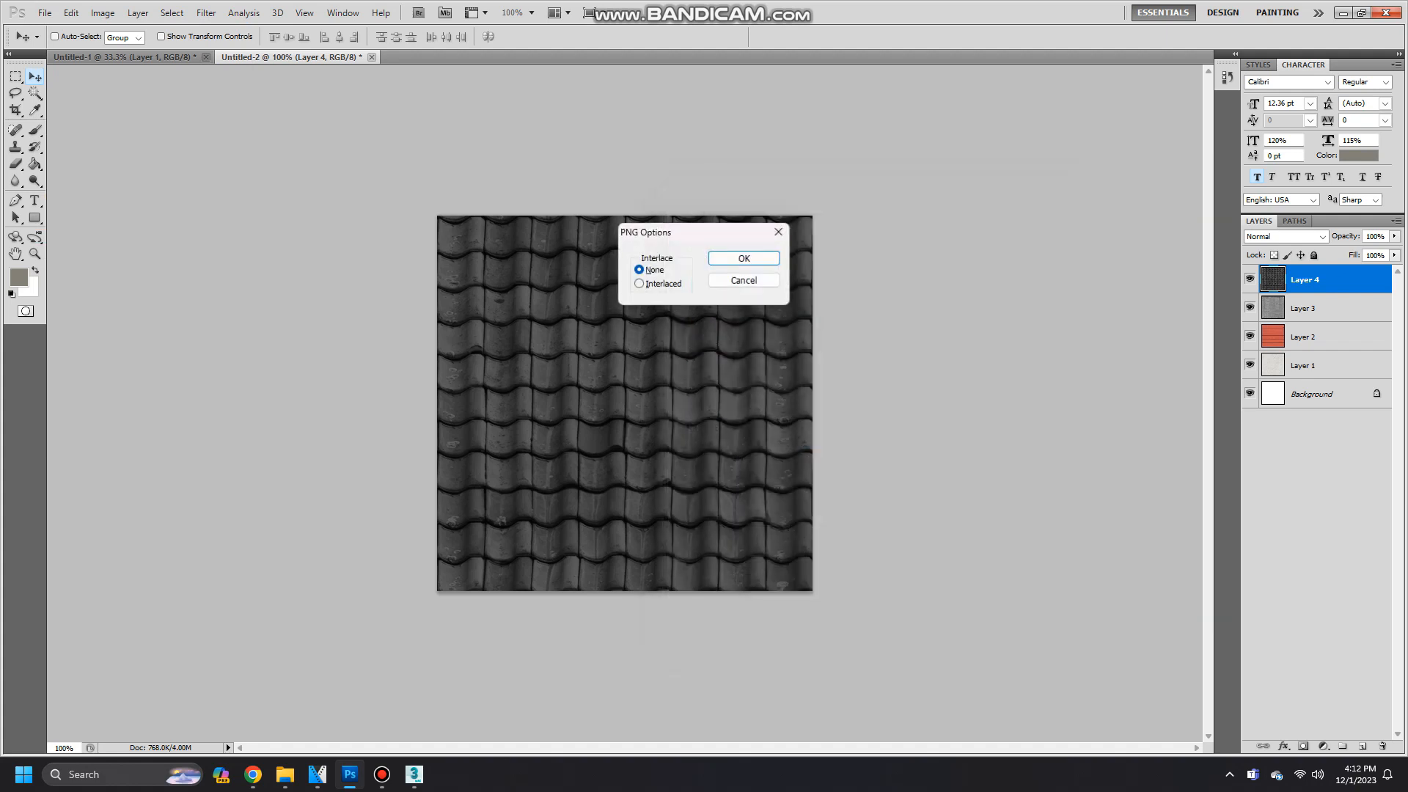
{"action": "key", "text": "Return"}
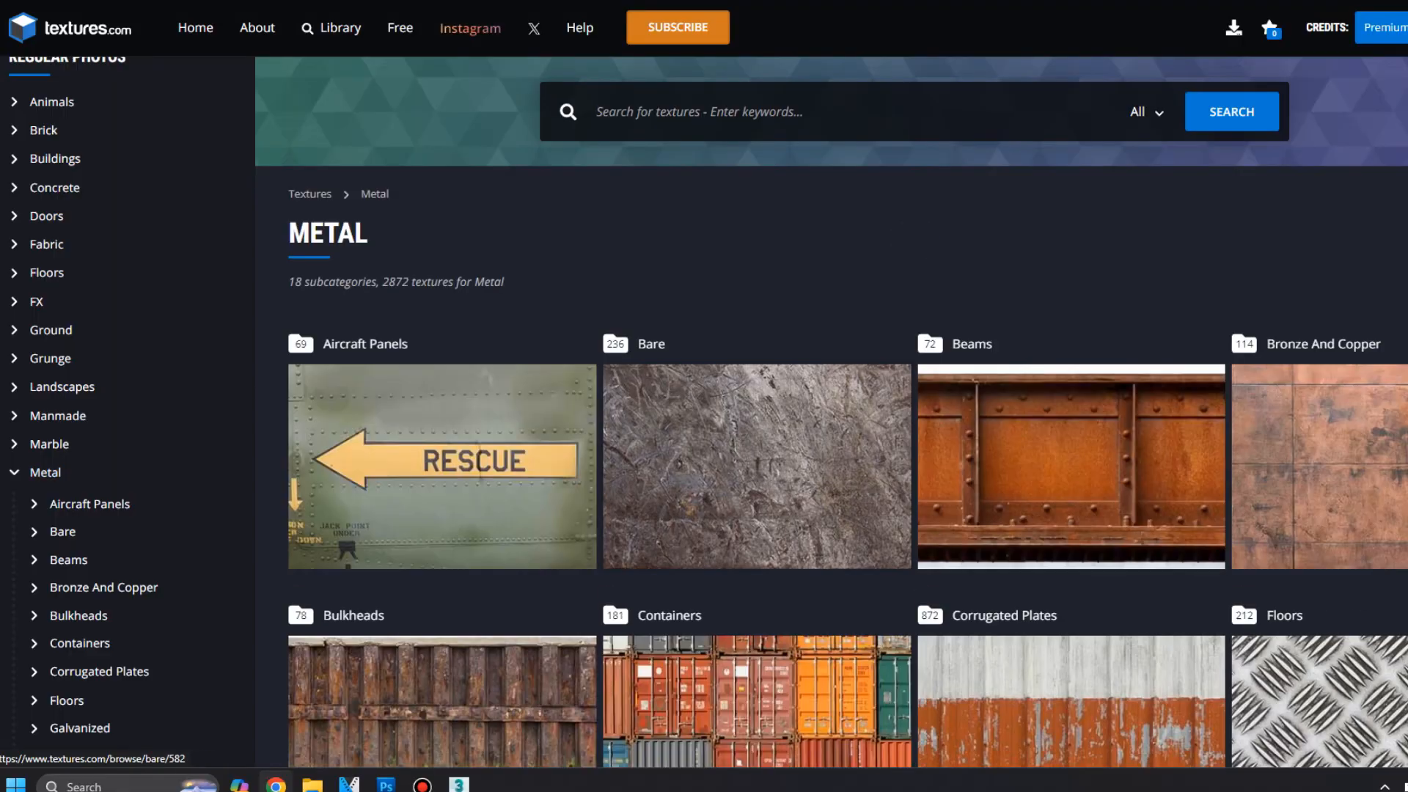
On textures.com, open the Bare subcategory of the Metal textures and open a seamless blue-grey metal texture.
{"action": "scroll", "coordinate": [757, 388], "scroll_direction": "down", "scroll_amount": 2}
{"action": "left_click", "coordinate": [757, 389]}
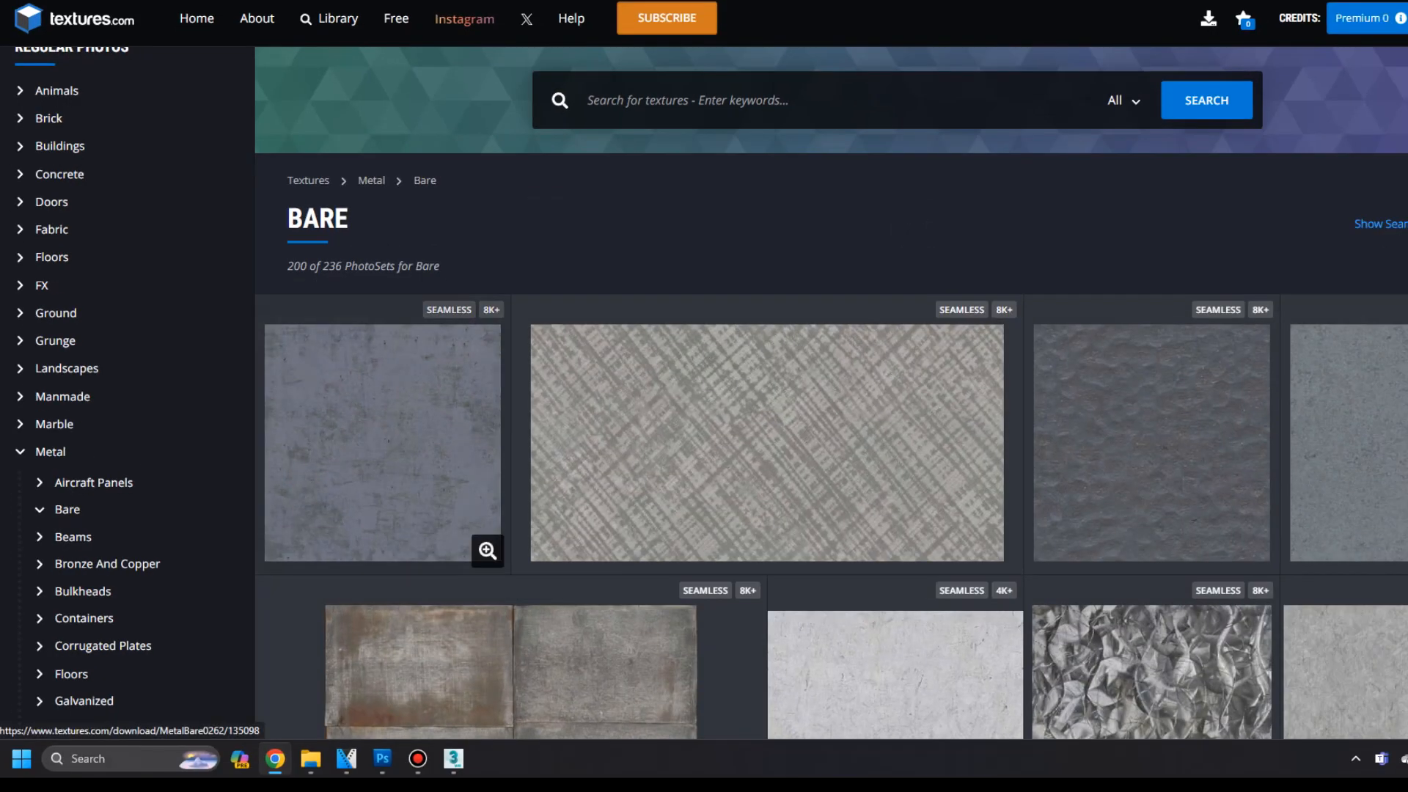
{"action": "scroll", "coordinate": [484, 543], "scroll_direction": "down", "scroll_amount": 2}
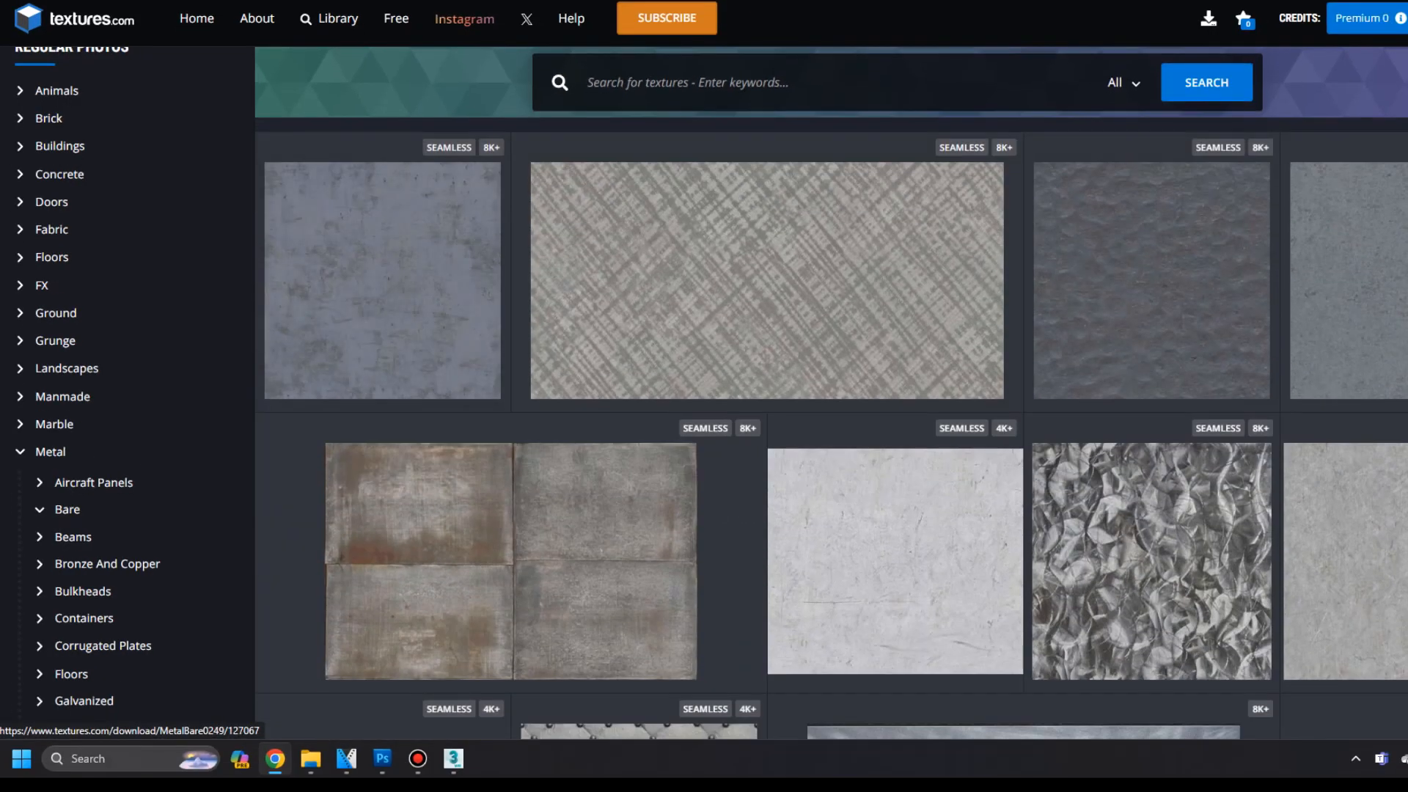
{"action": "left_click", "coordinate": [371, 308]}
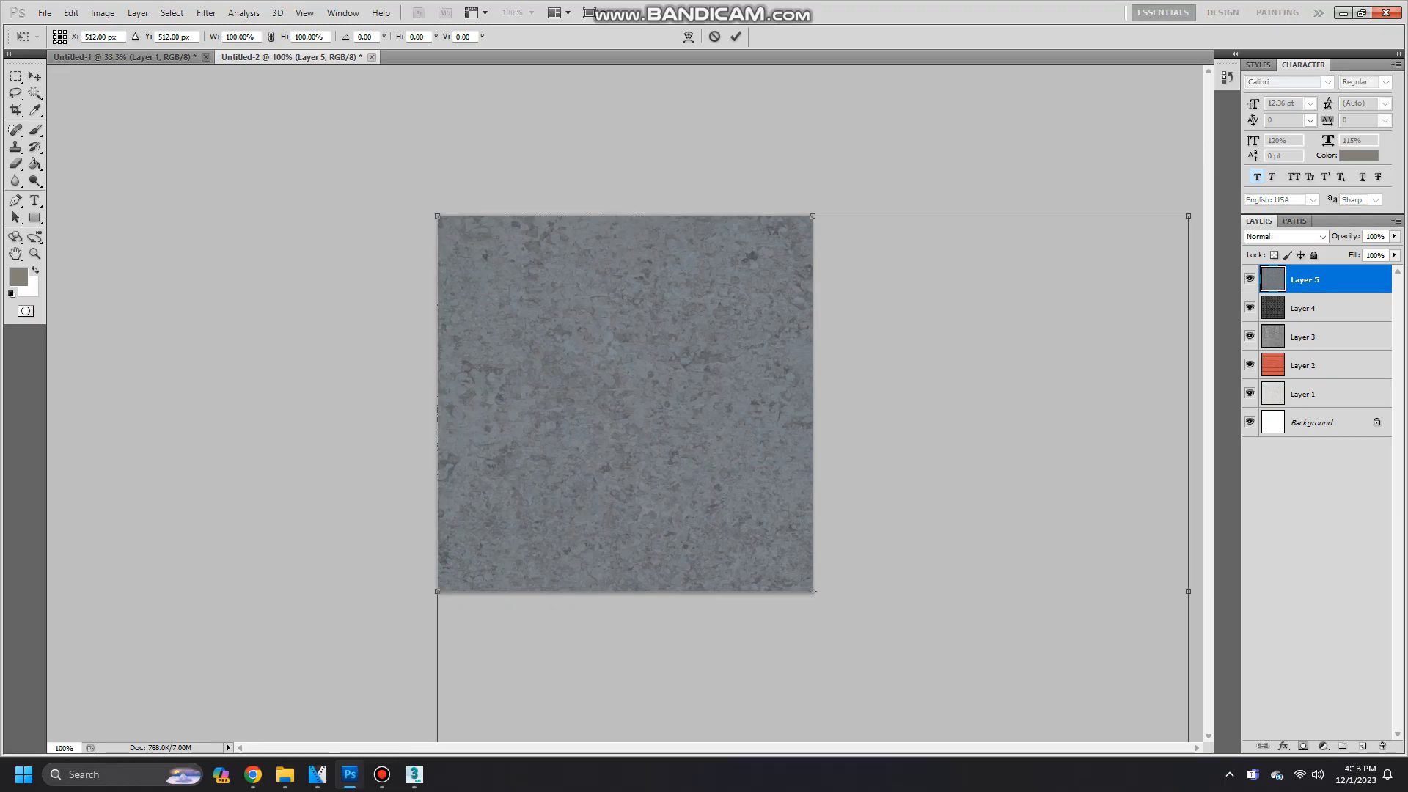
In Photoshop, shrink the pasted metal layer to the canvas size and delete Layers 1 to 4 beneath it.
{"action": "mouse_move", "coordinate": [438, 217]}
{"action": "left_mouse_down"}
{"action": "mouse_move", "coordinate": [751, 545]}
{"action": "mouse_move", "coordinate": [366, 165]}
{"action": "mouse_move", "coordinate": [438, 215]}
{"action": "left_mouse_up"}
{"action": "key", "text": "Return"}
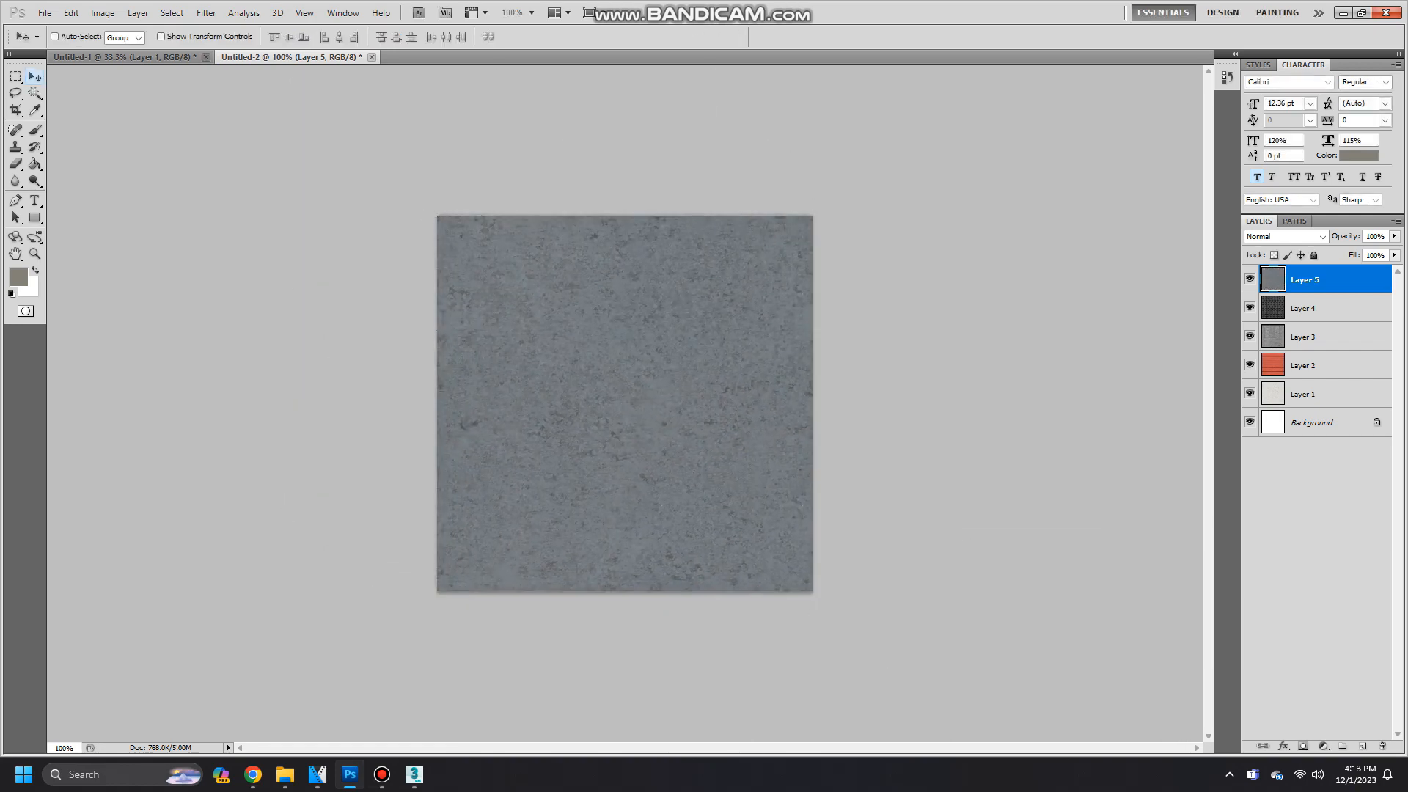
{"action": "left_click", "coordinate": [1320, 308]}
{"action": "key", "text": "Delete"}
{"action": "key", "text": "Delete"}
{"action": "key", "text": "Delete"}
{"action": "key", "text": "Delete"}
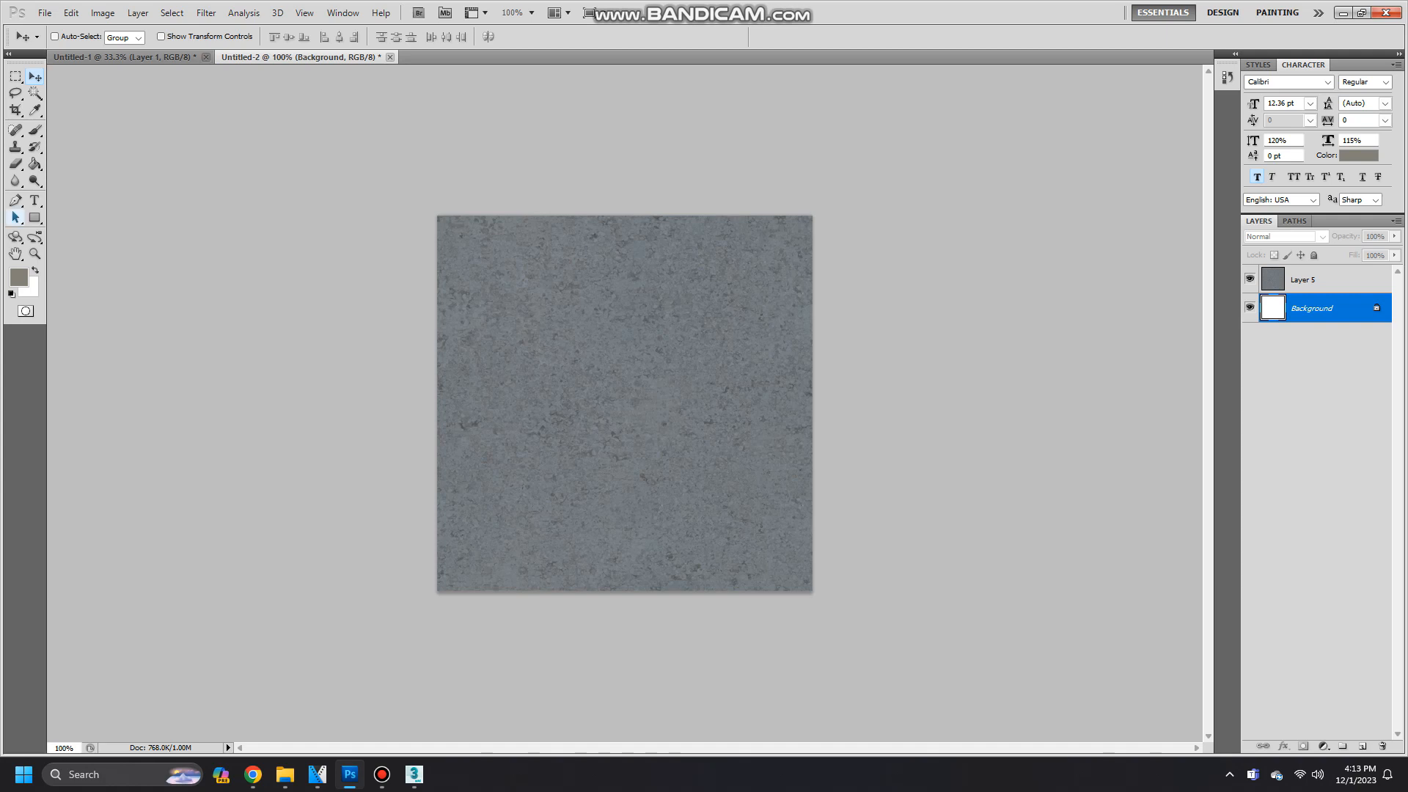
Pick a dark grey foreground colour and draw a rectangle shape covering the whole canvas beneath the metal layer.
{"action": "left_click", "coordinate": [19, 277]}
{"action": "left_click", "coordinate": [741, 325]}
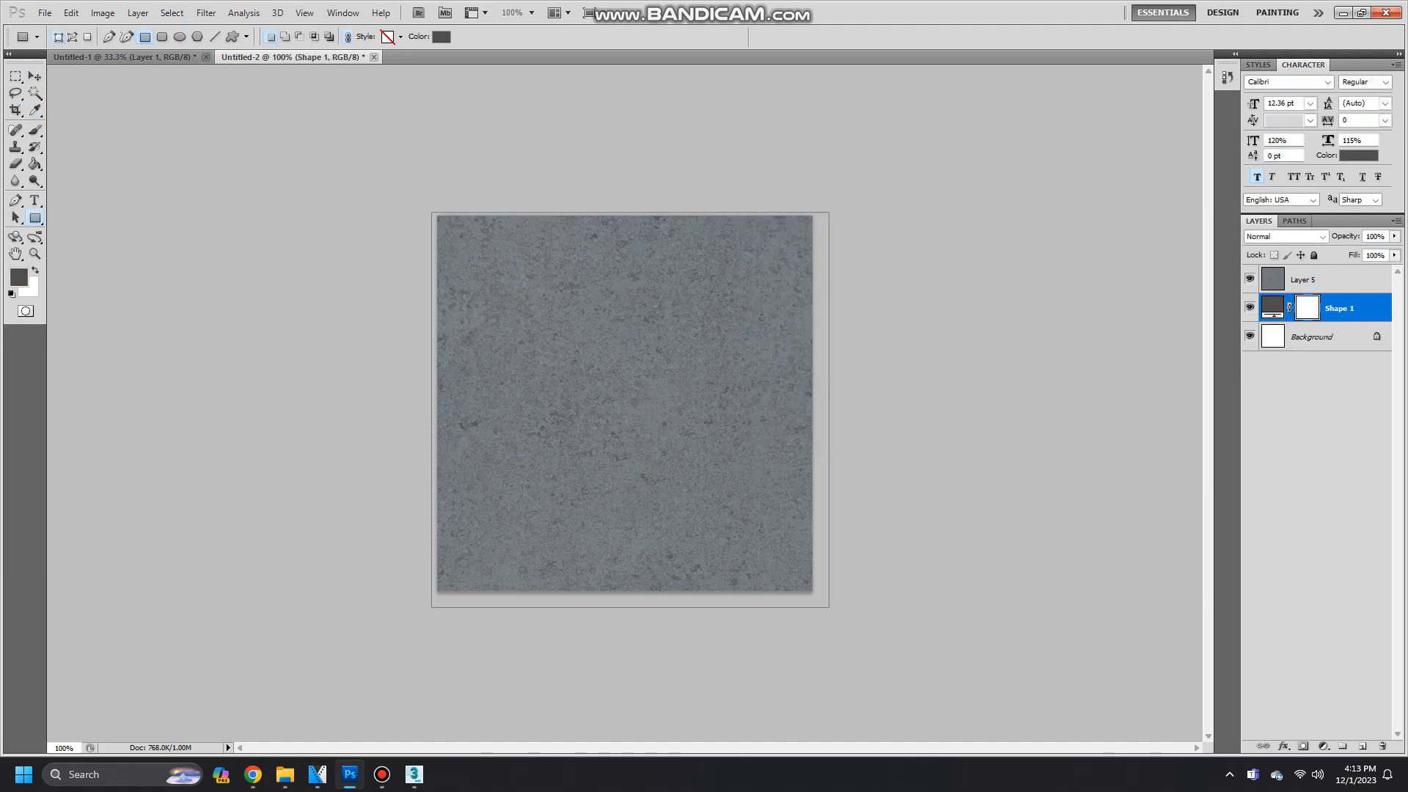
{"action": "left_click", "coordinate": [1308, 308]}
Lower the opacity of the metal texture in Layer 5 to 30% and select the Shape 1 layer.
{"action": "left_click", "coordinate": [1321, 279]}
{"action": "left_click", "coordinate": [1395, 236]}
{"action": "left_click_drag", "start_coordinate": [1371, 250], "coordinate": [1341, 250]}
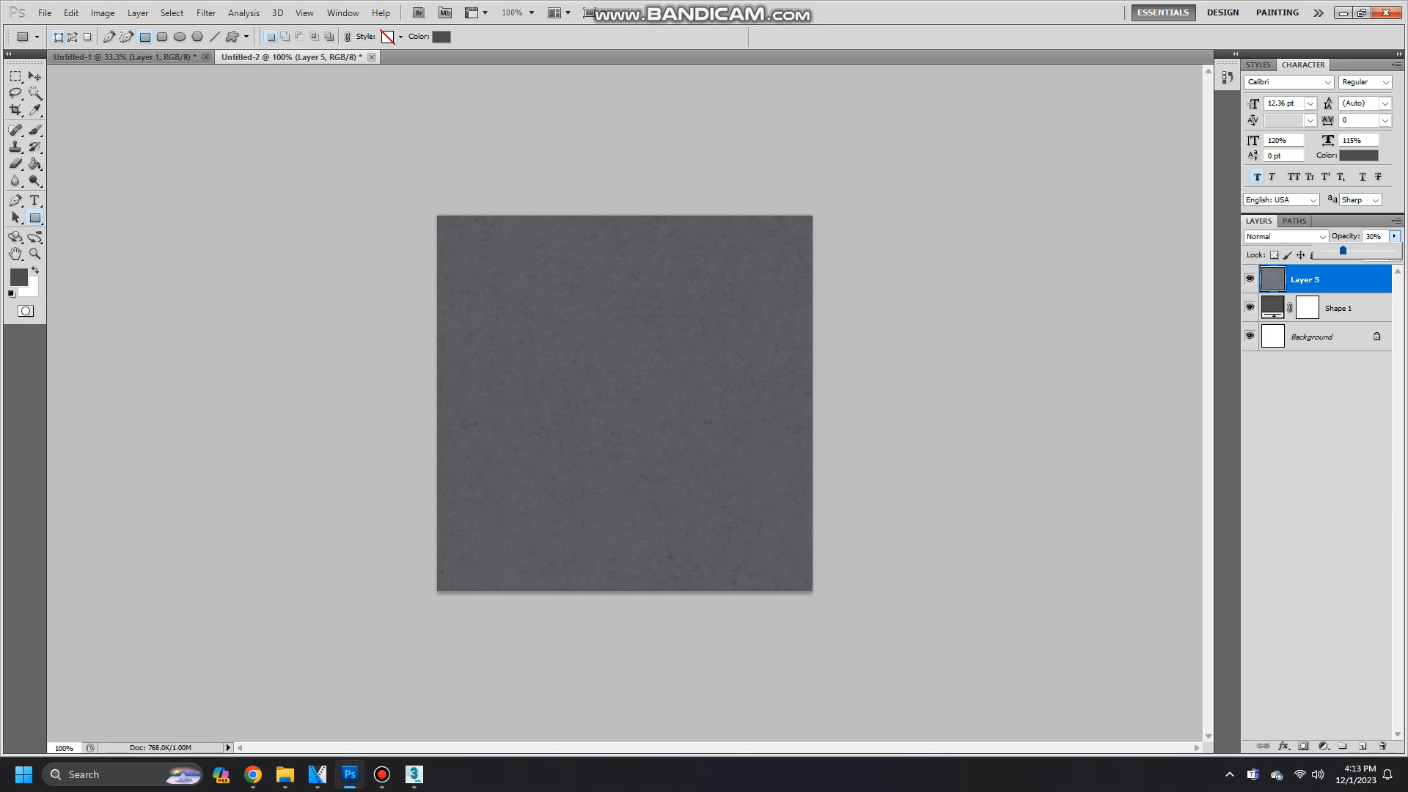
{"action": "left_click", "coordinate": [1339, 308]}
{"action": "left_click", "coordinate": [1340, 308]}
Save the dark metal texture as a PNG named testhousetrim in the test house textures folder.
{"action": "left_click", "coordinate": [44, 13]}
{"action": "left_click", "coordinate": [73, 236]}
{"action": "left_click", "coordinate": [900, 463]}
{"action": "left_click", "coordinate": [827, 638]}
{"action": "left_click", "coordinate": [844, 443]}
{"action": "type", "text": "tes"}
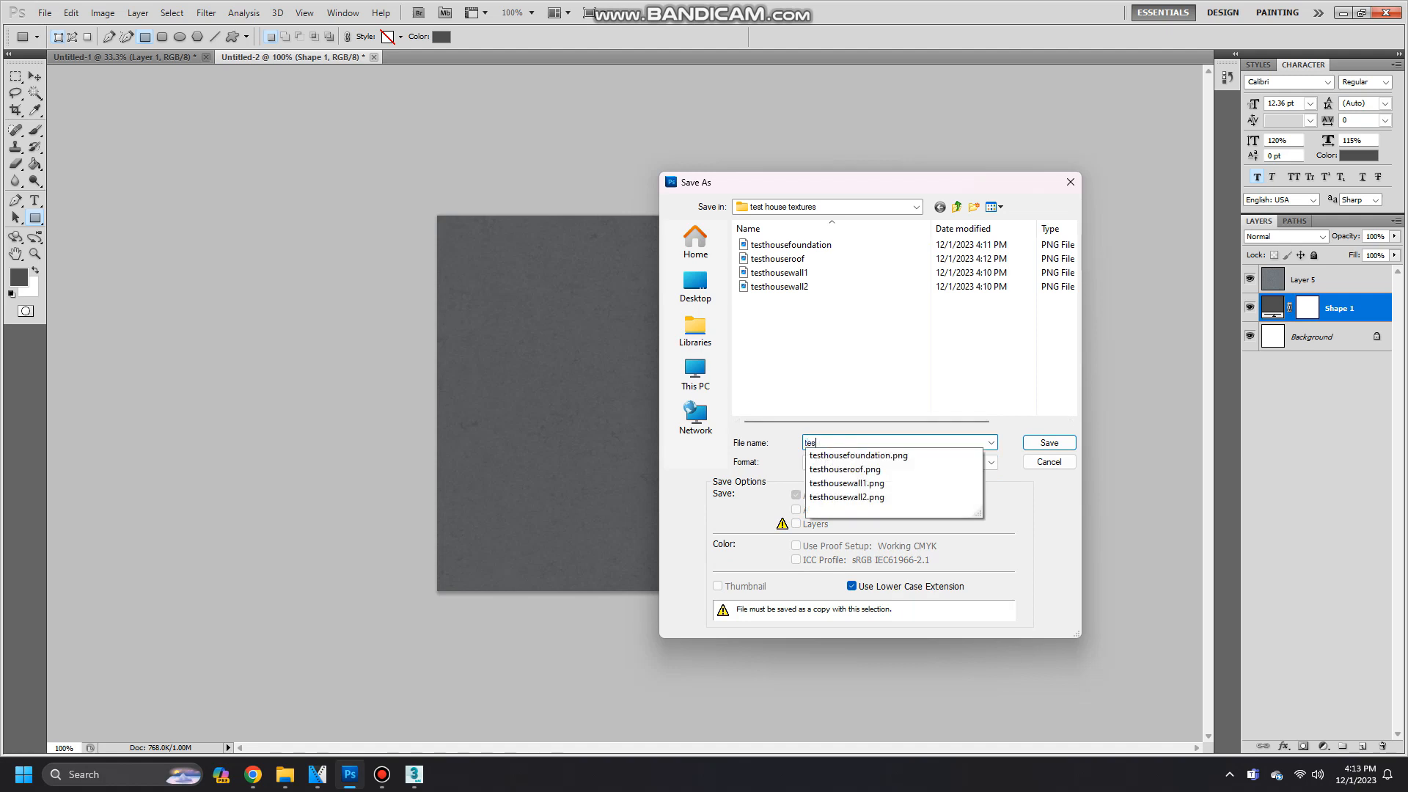
{"action": "type", "text": "thouser"}
{"action": "key", "text": "BackSpace"}
{"action": "type", "text": "trim"}
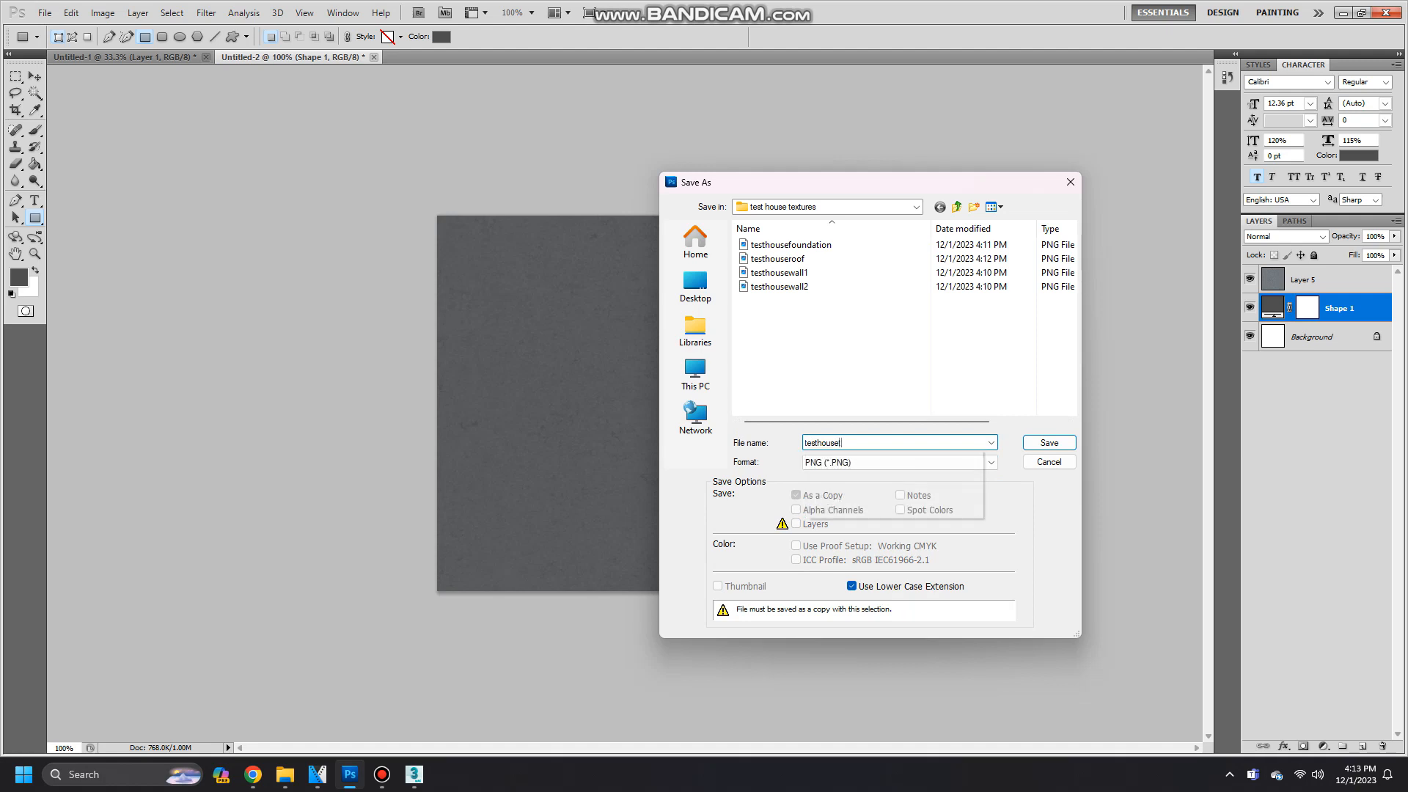
{"action": "key", "text": "Return"}
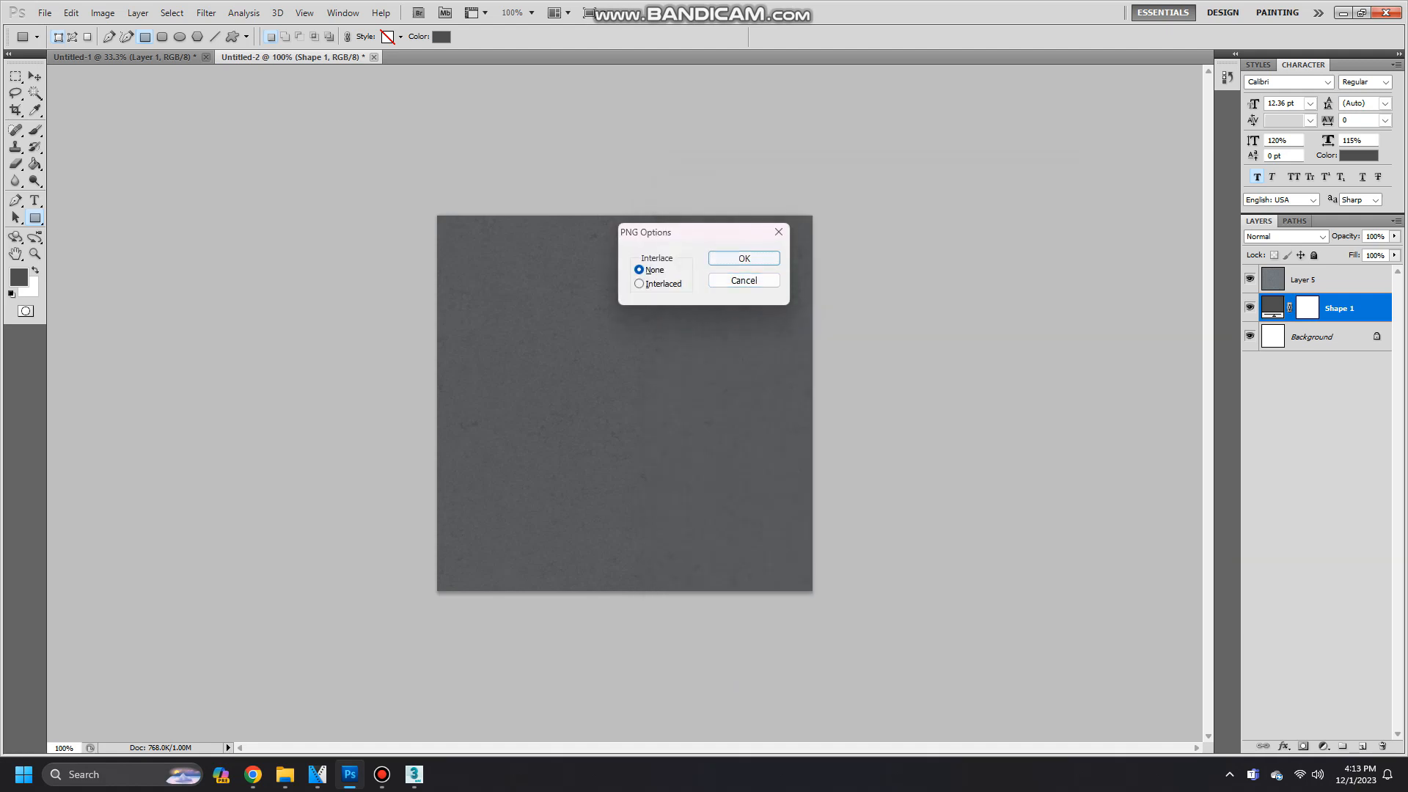
{"action": "key", "text": "Return"}
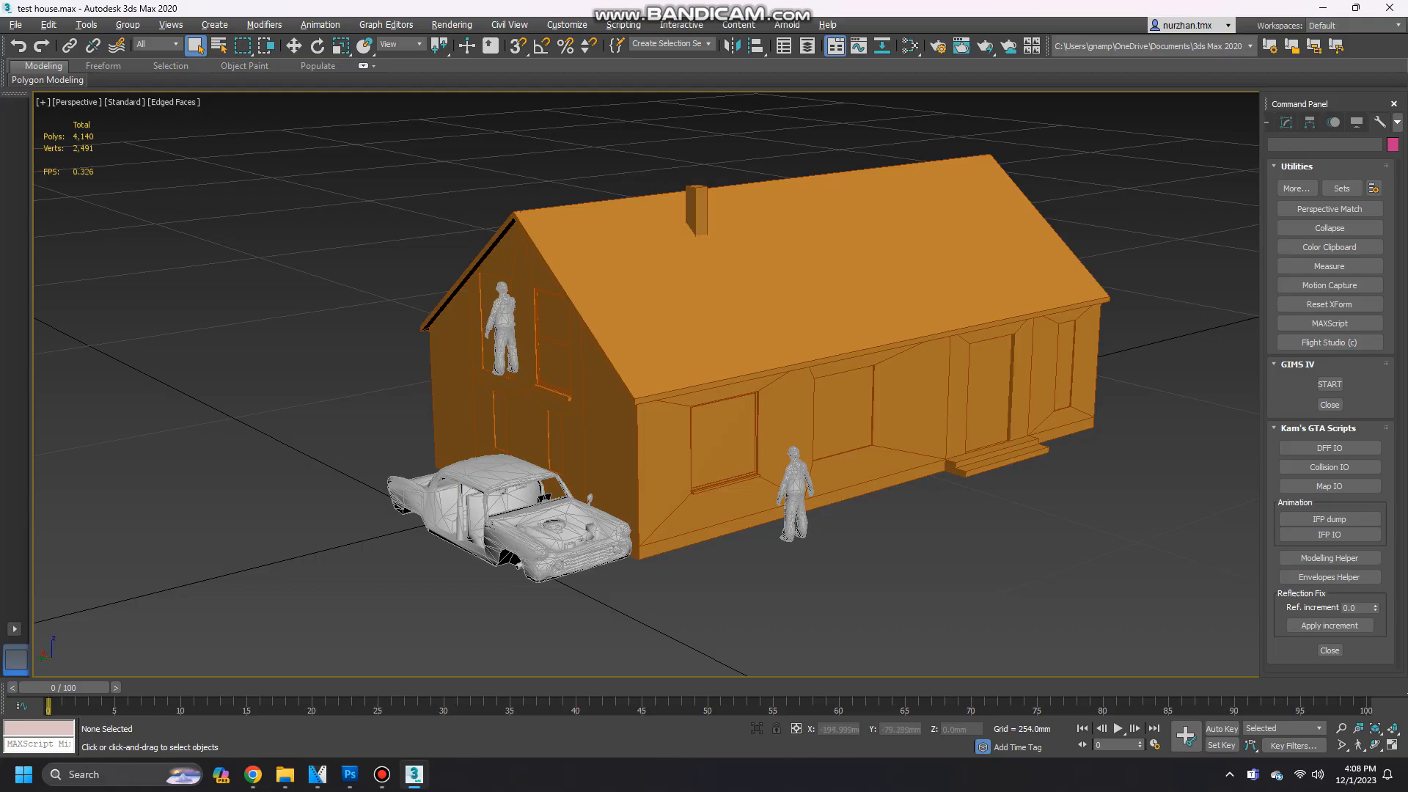
In 3ds Max, delete the two human figures and the car from around the house.
{"action": "left_click", "coordinate": [796, 486]}
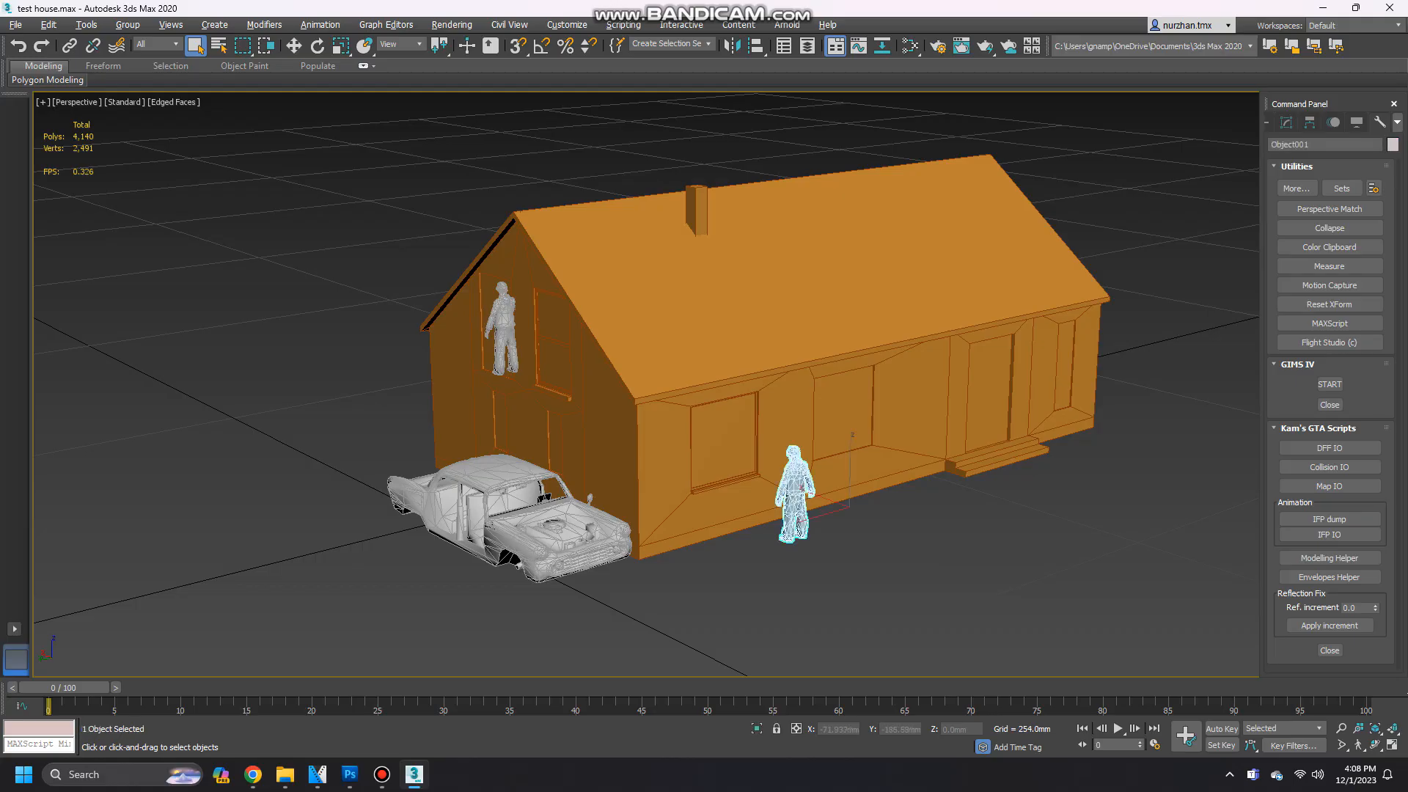
{"action": "left_click", "coordinate": [514, 510], "text": "ctrl"}
{"action": "left_click", "coordinate": [505, 330], "text": "ctrl"}
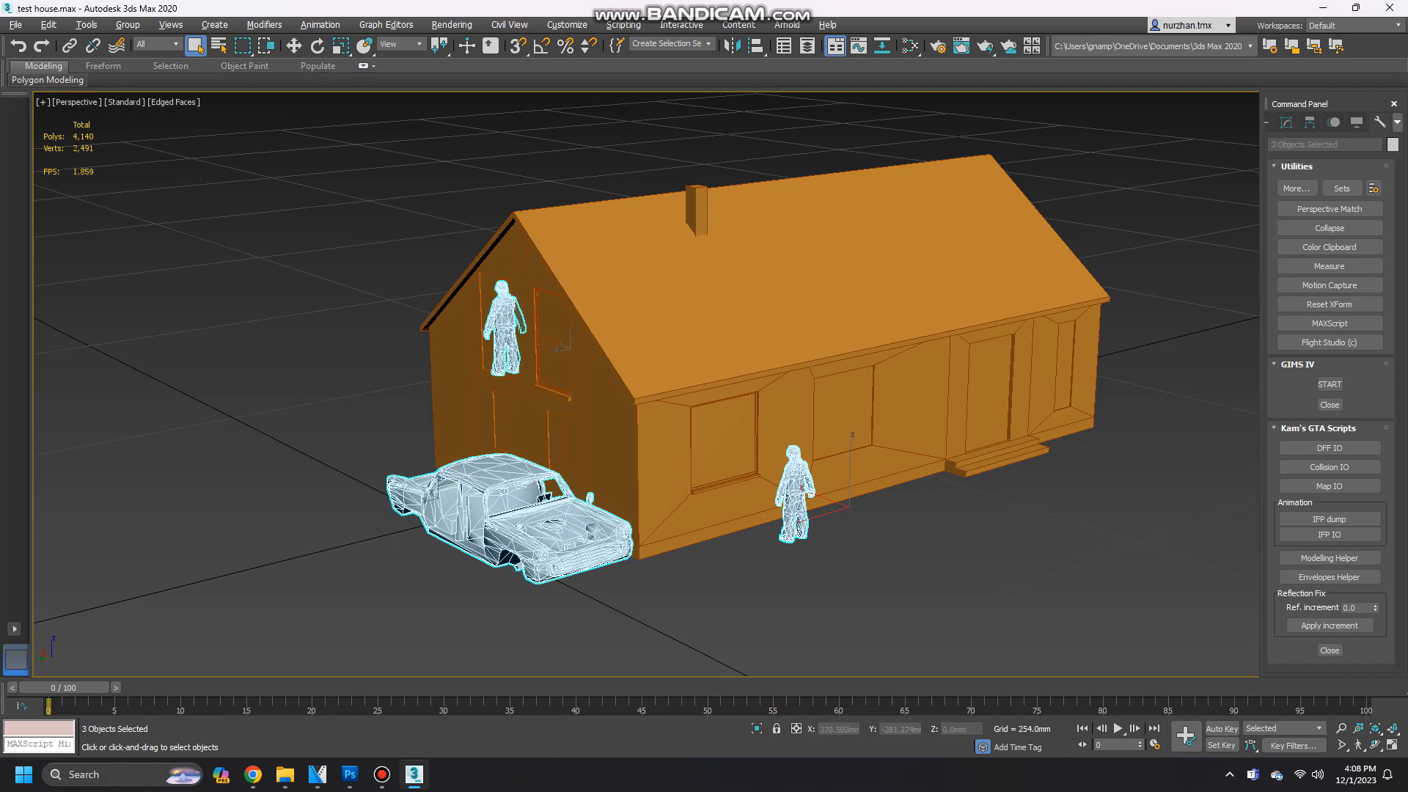
{"action": "key", "text": "Delete"}
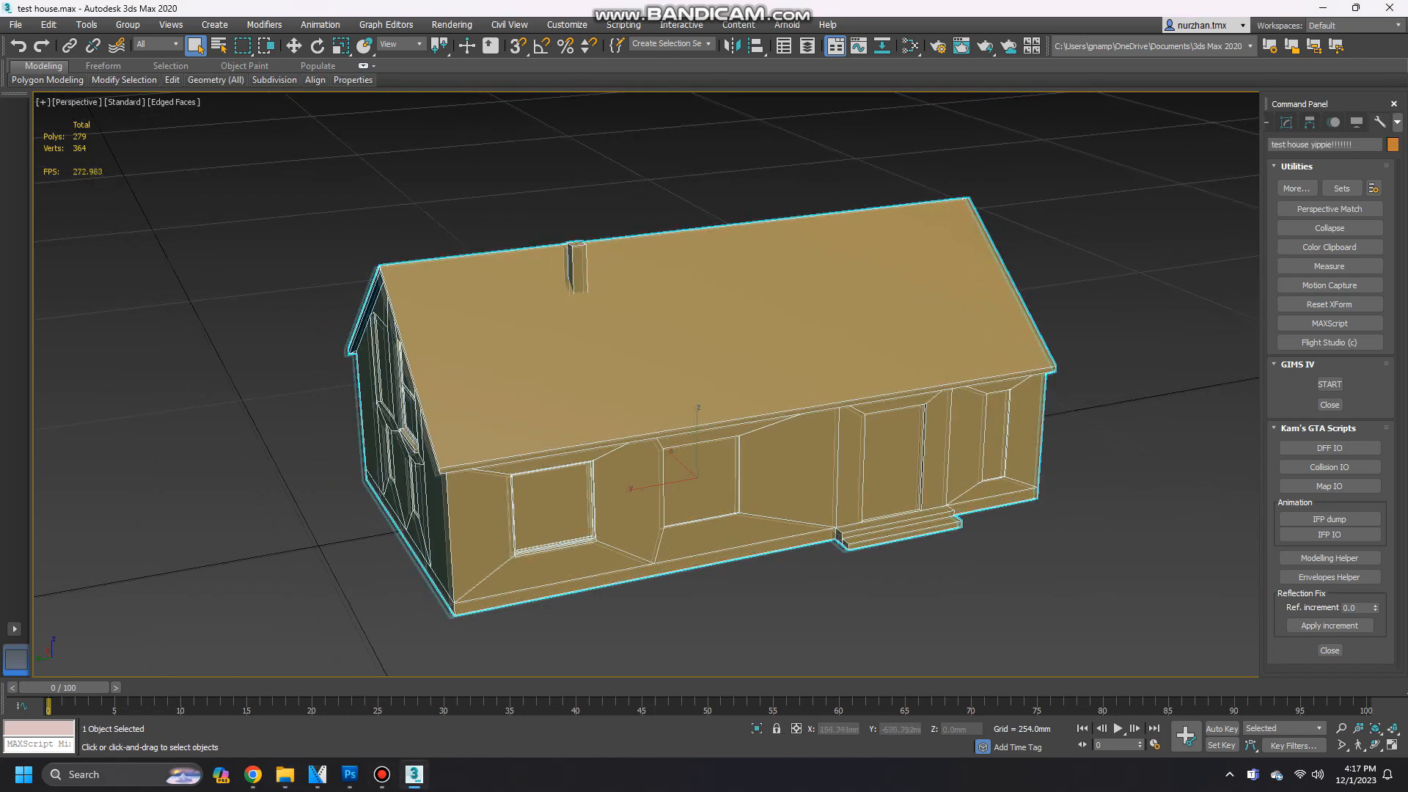
Switch the house's Editable Poly to Element level and select the main building element.
{"action": "key", "text": "4"}
{"action": "key", "text": "5"}
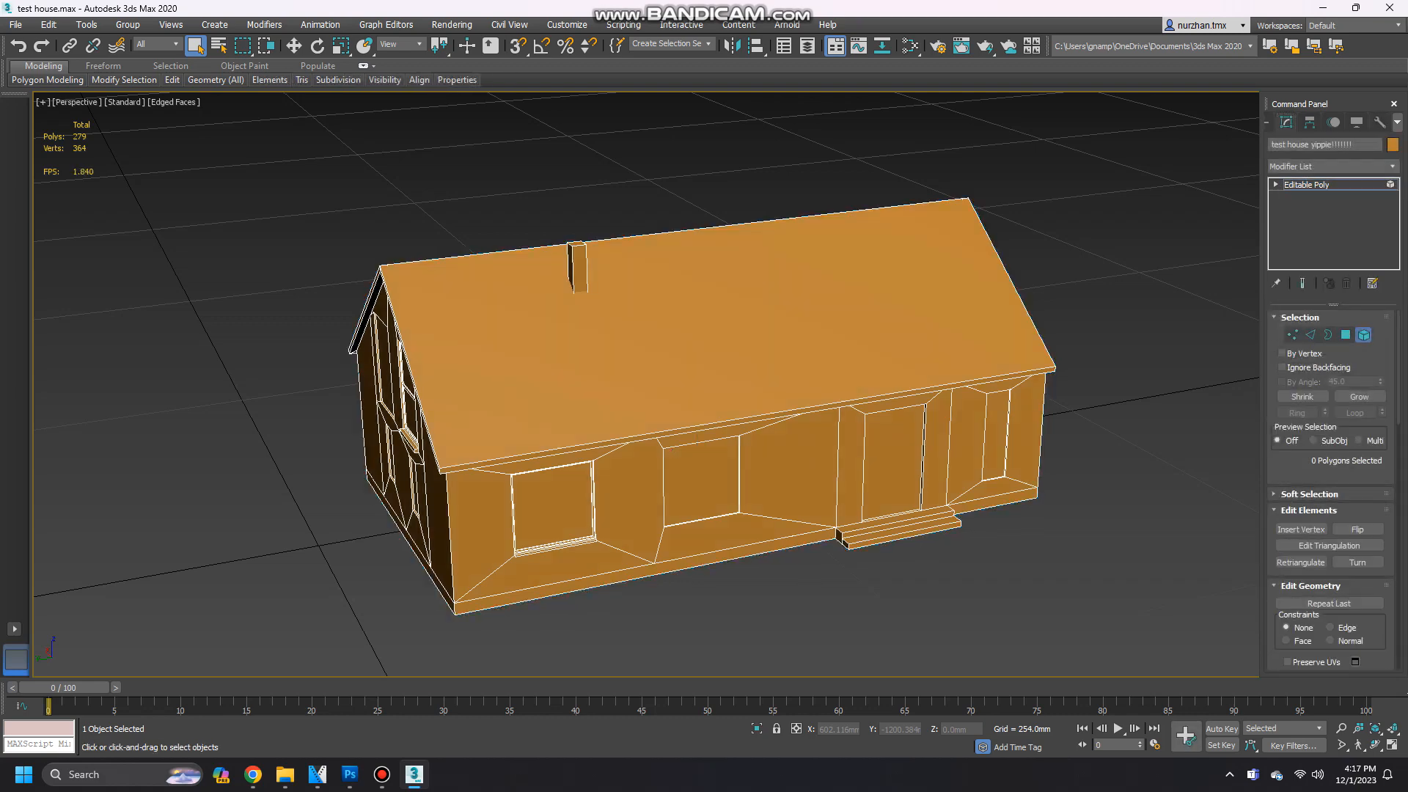
{"action": "scroll", "coordinate": [1105, 386], "scroll_direction": "down", "scroll_amount": 5}
{"action": "left_click", "coordinate": [953, 392]}
{"action": "middle_click_drag", "start_coordinate": [954, 392], "coordinate": [649, 389]}
{"action": "scroll", "coordinate": [660, 399], "scroll_direction": "up", "scroll_amount": 6}
{"action": "middle_click_drag", "start_coordinate": [734, 447], "coordinate": [733, 320], "text": "alt"}
{"action": "scroll", "coordinate": [756, 367], "scroll_direction": "down", "scroll_amount": 4}
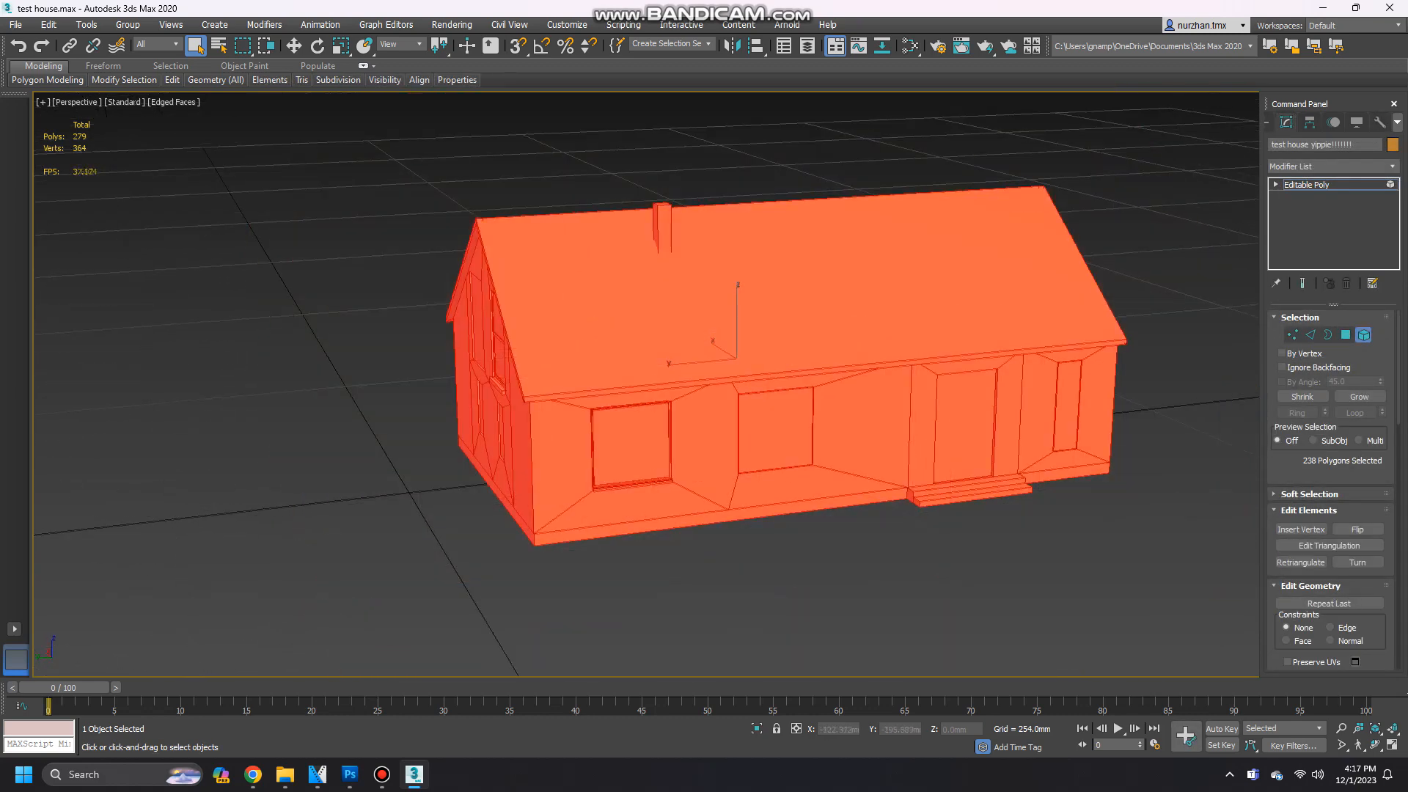
{"action": "middle_click_drag", "start_coordinate": [756, 366], "coordinate": [614, 403]}
{"action": "left_click", "coordinate": [285, 775]}
{"action": "left_click_drag", "start_coordinate": [566, 205], "coordinate": [1139, 209]}
{"action": "left_click_drag", "start_coordinate": [1055, 334], "coordinate": [567, 442]}
Add a UVW Map modifier to the selected main building element.
{"action": "scroll", "coordinate": [569, 440], "scroll_direction": "up", "scroll_amount": 3}
{"action": "middle_click_drag", "start_coordinate": [569, 441], "coordinate": [1145, 426], "text": "alt"}
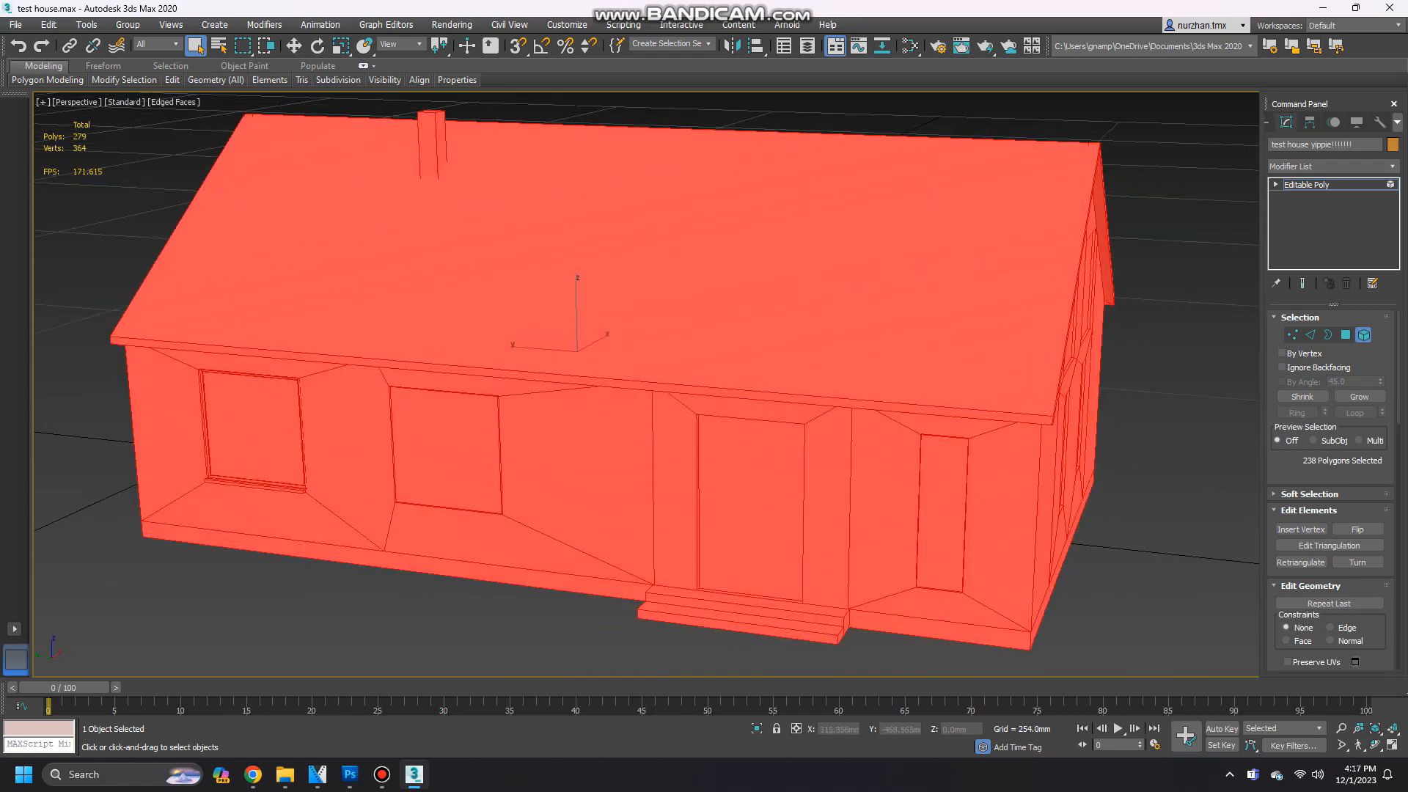
{"action": "left_click", "coordinate": [1332, 166]}
{"action": "left_click", "coordinate": [1332, 167]}
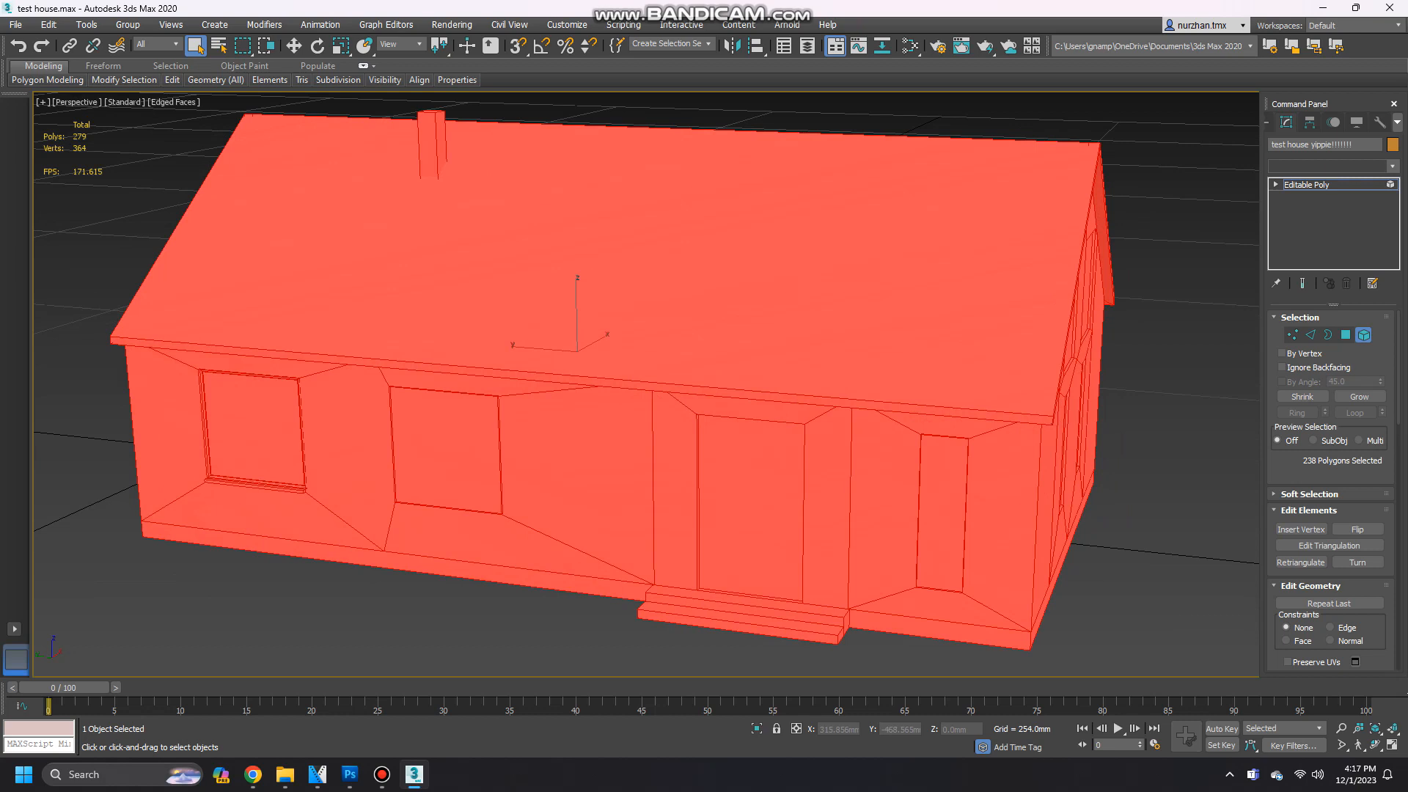
{"action": "key", "text": "Escape"}
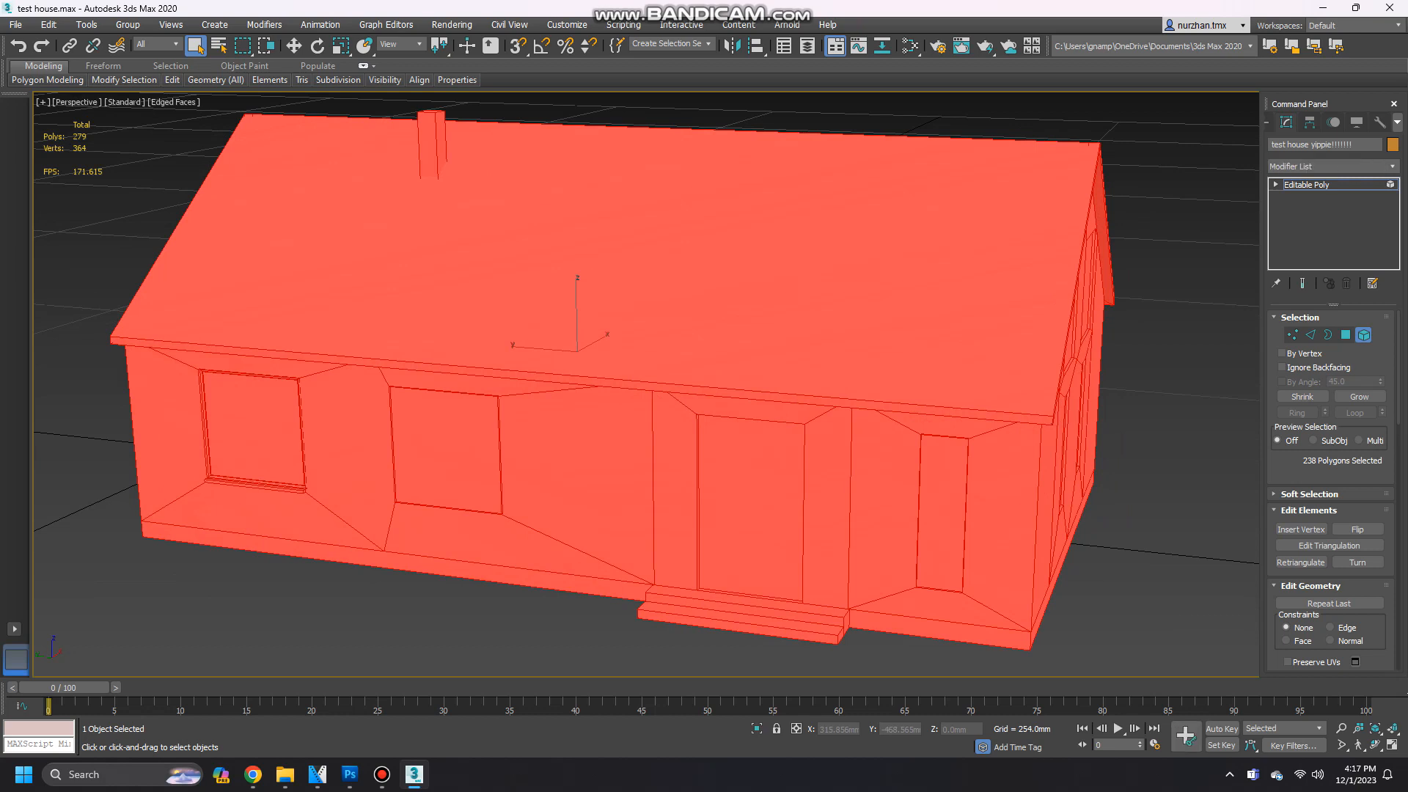
{"action": "left_click", "coordinate": [1332, 167]}
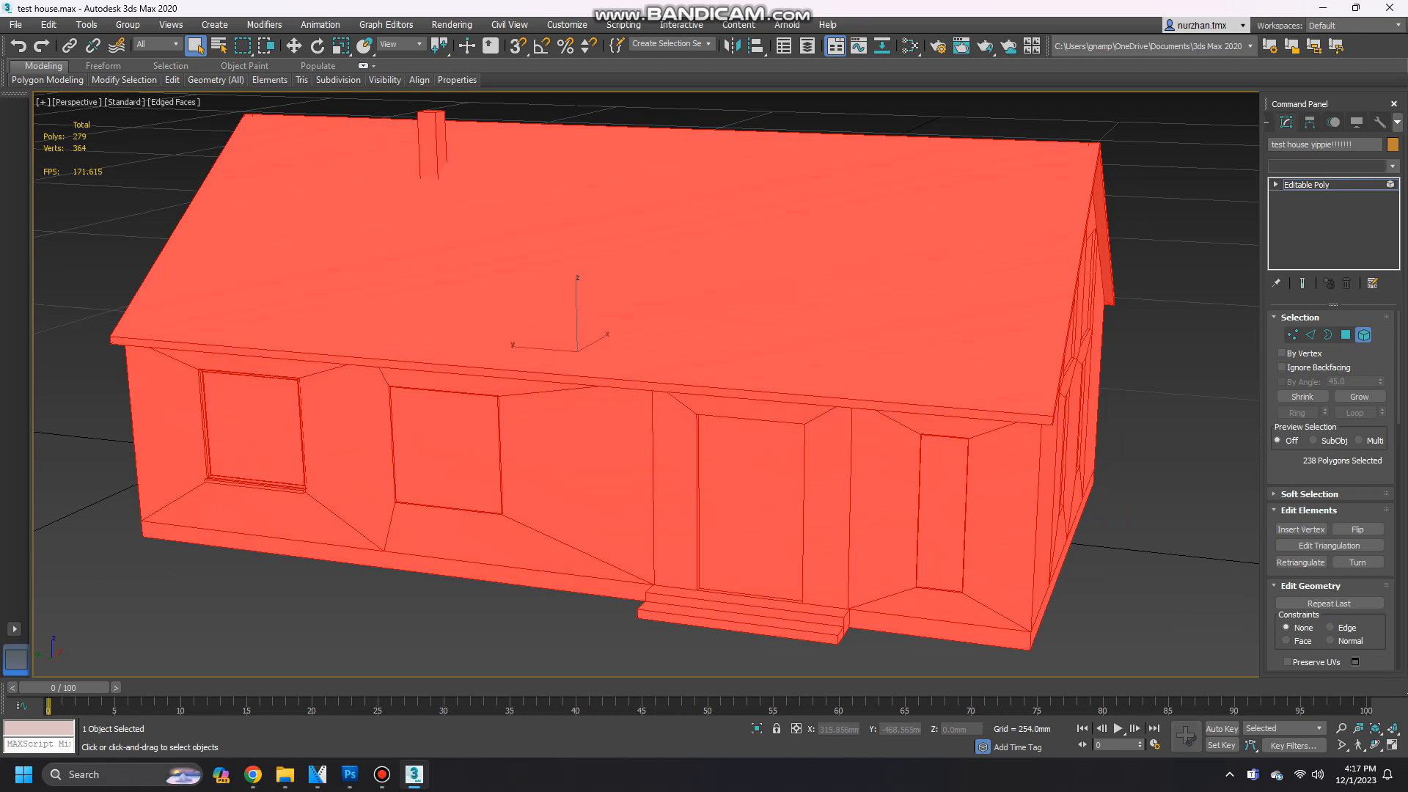
{"action": "left_click_drag", "start_coordinate": [1394, 293], "coordinate": [1394, 693]}
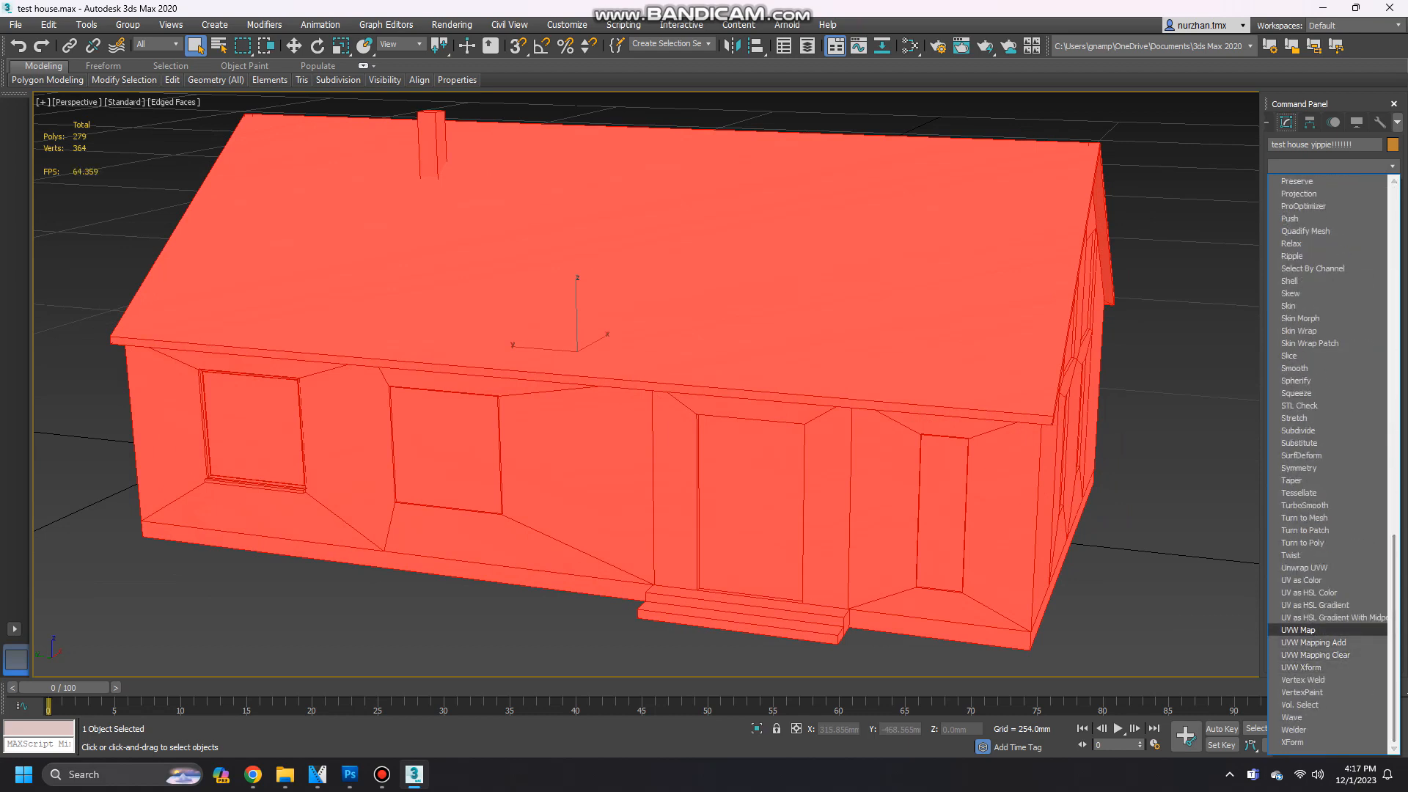
{"action": "left_click", "coordinate": [1299, 630]}
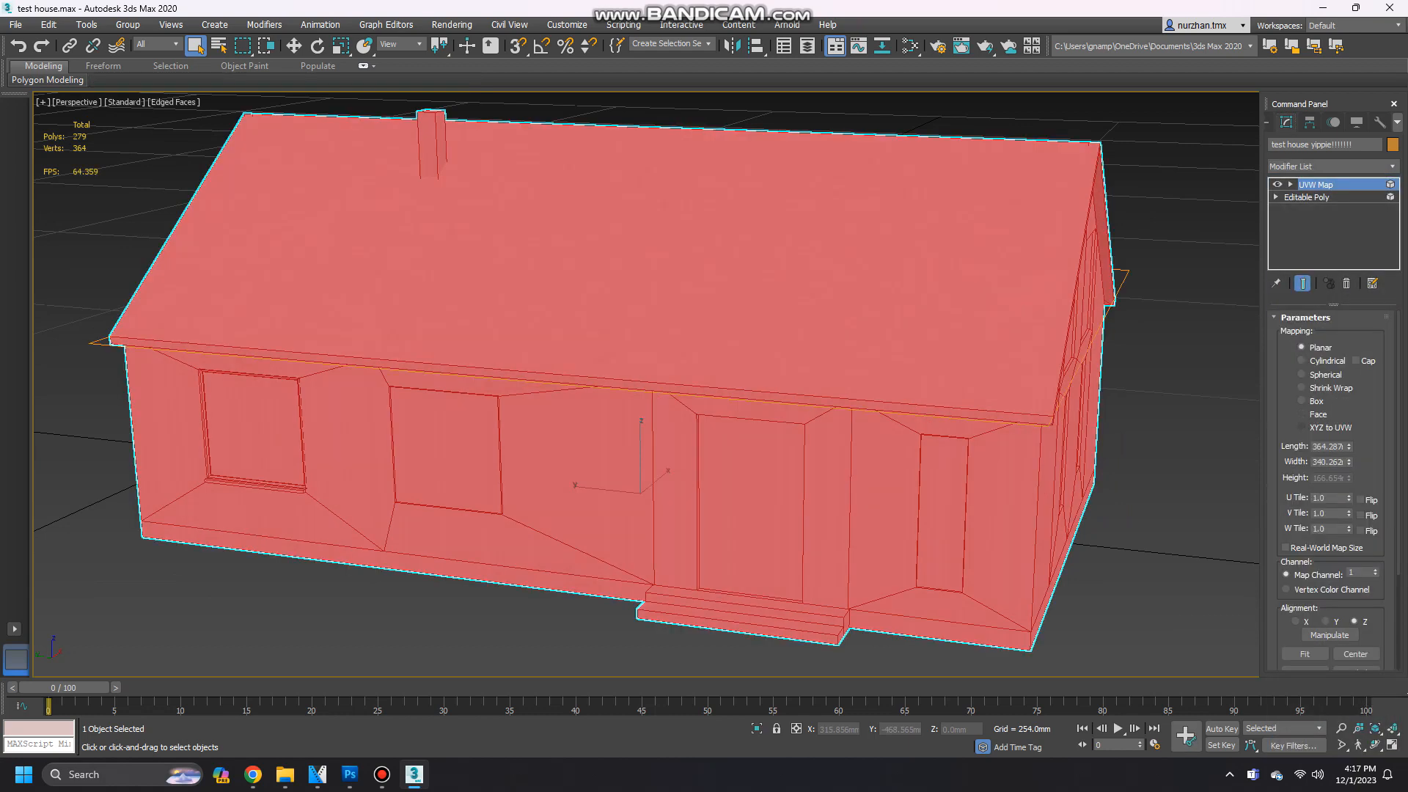
Set the UVW Map projection to Box and test-render the perspective view of the house.
{"action": "left_click", "coordinate": [1302, 402]}
{"action": "middle_click_drag", "start_coordinate": [792, 389], "coordinate": [1016, 387], "text": "alt"}
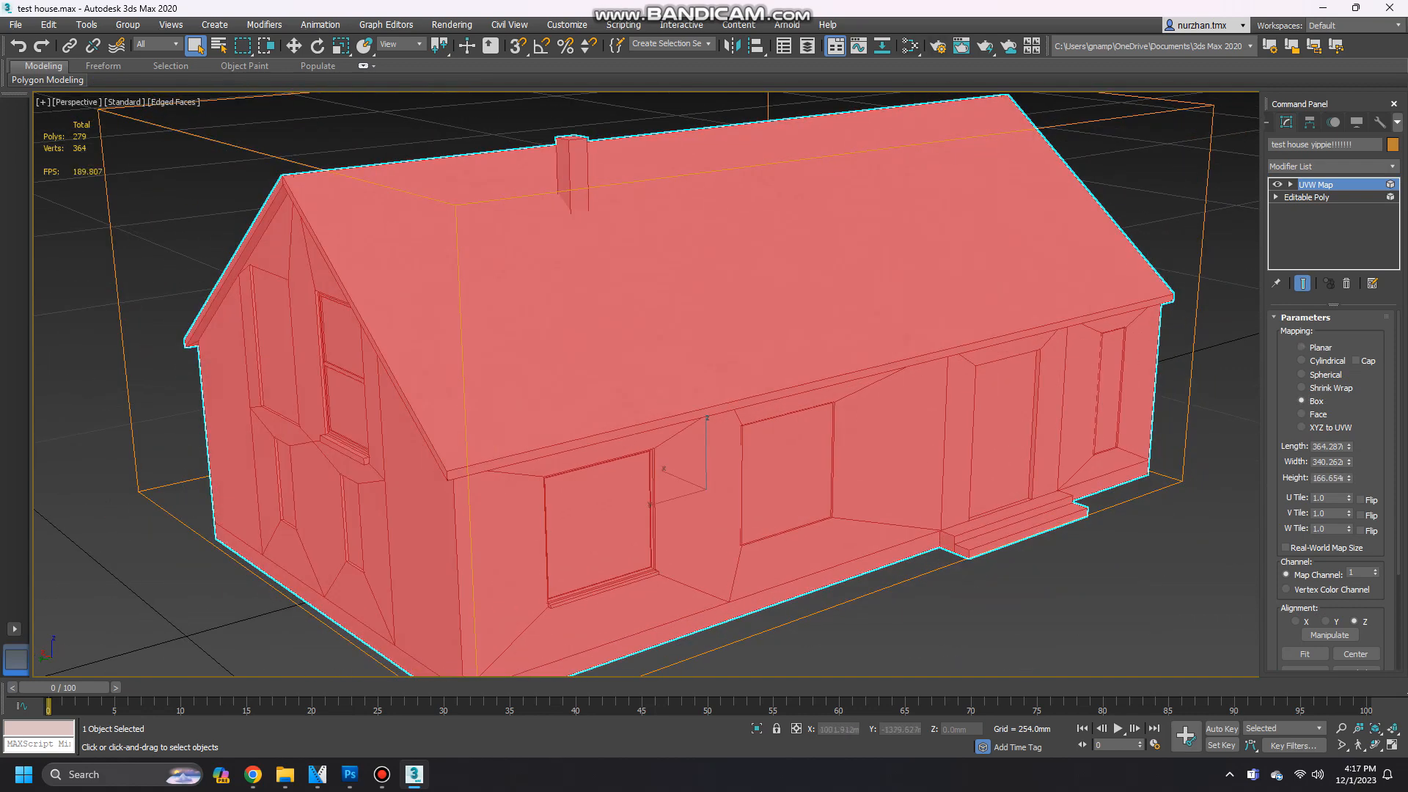
{"action": "left_click", "coordinate": [962, 46]}
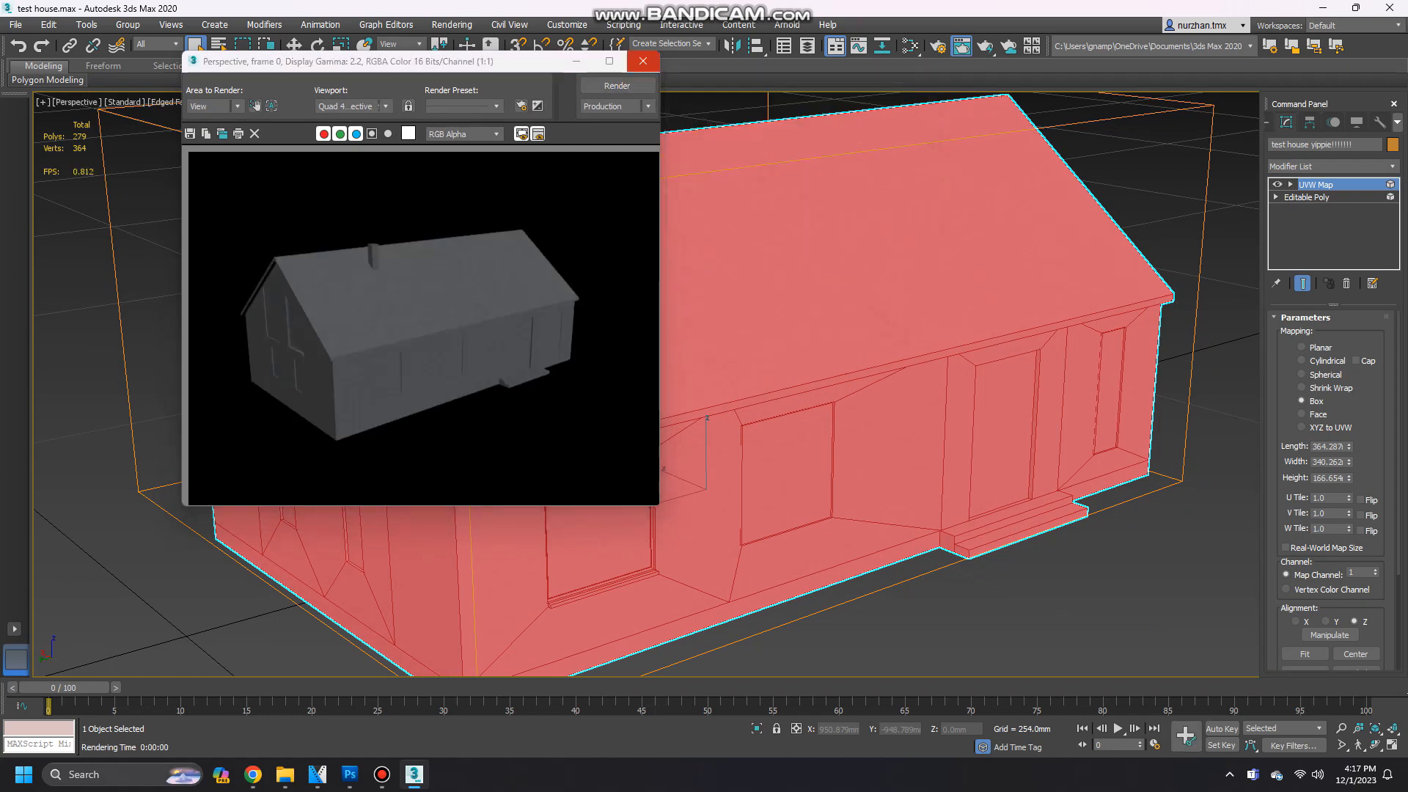
{"action": "left_click", "coordinate": [643, 61]}
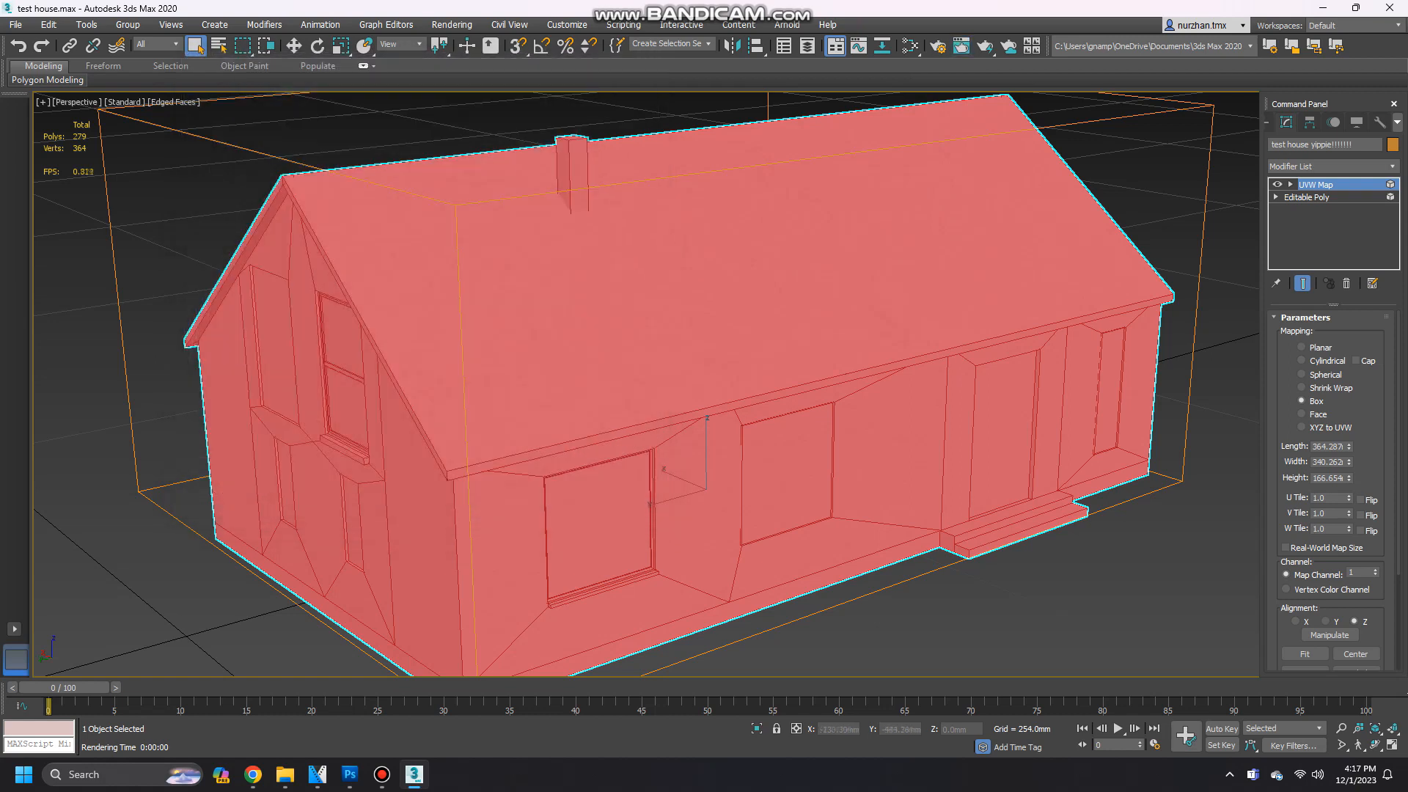
Set the box mapping's length, width and height to 20 mm and test-render the house.
{"action": "double_click", "coordinate": [1328, 447]}
{"action": "type", "text": "20"}
{"action": "key", "text": "Tab"}
{"action": "type", "text": "20"}
{"action": "key", "text": "Tab"}
{"action": "type", "text": "2"}
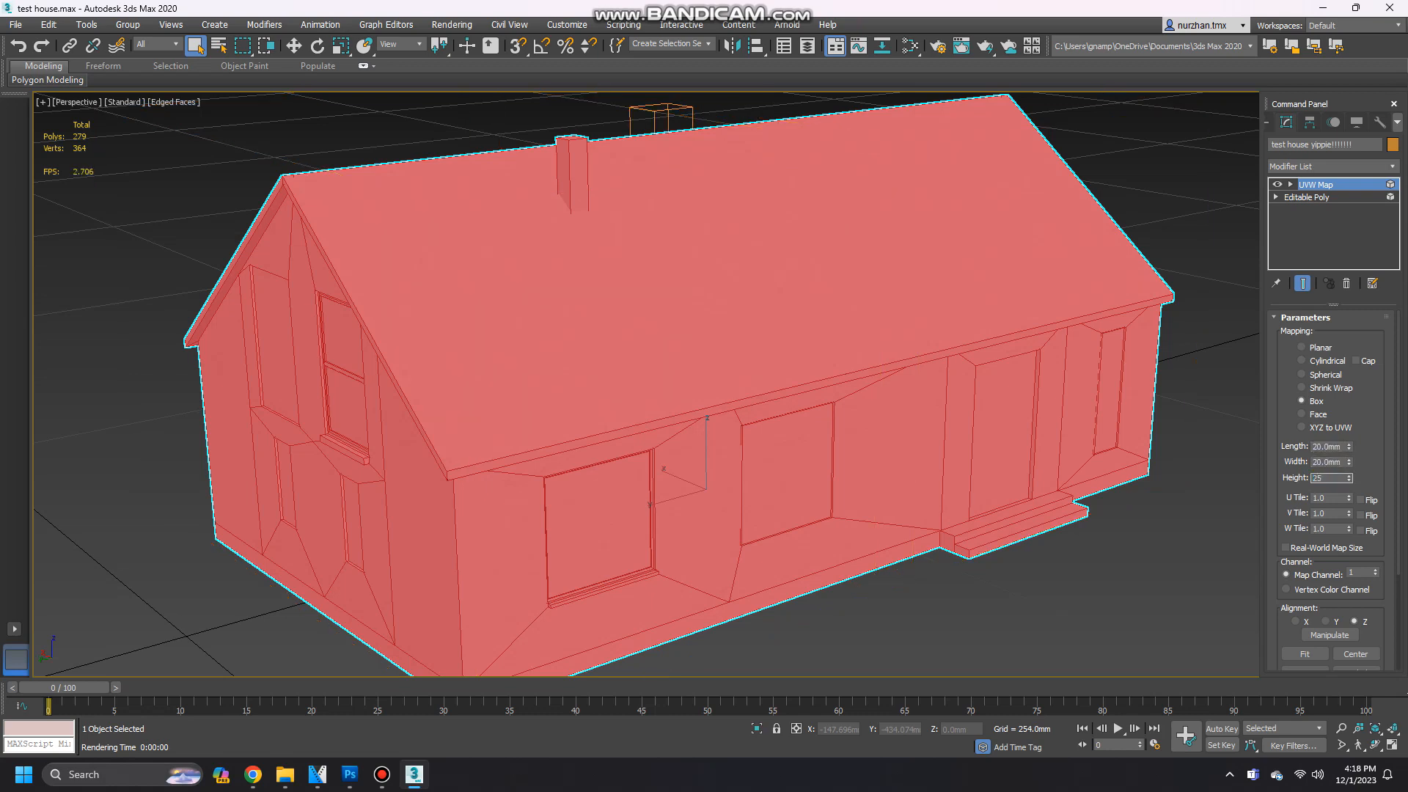
{"action": "type", "text": "0"}
{"action": "key", "text": "Tab"}
{"action": "left_click", "coordinate": [962, 46]}
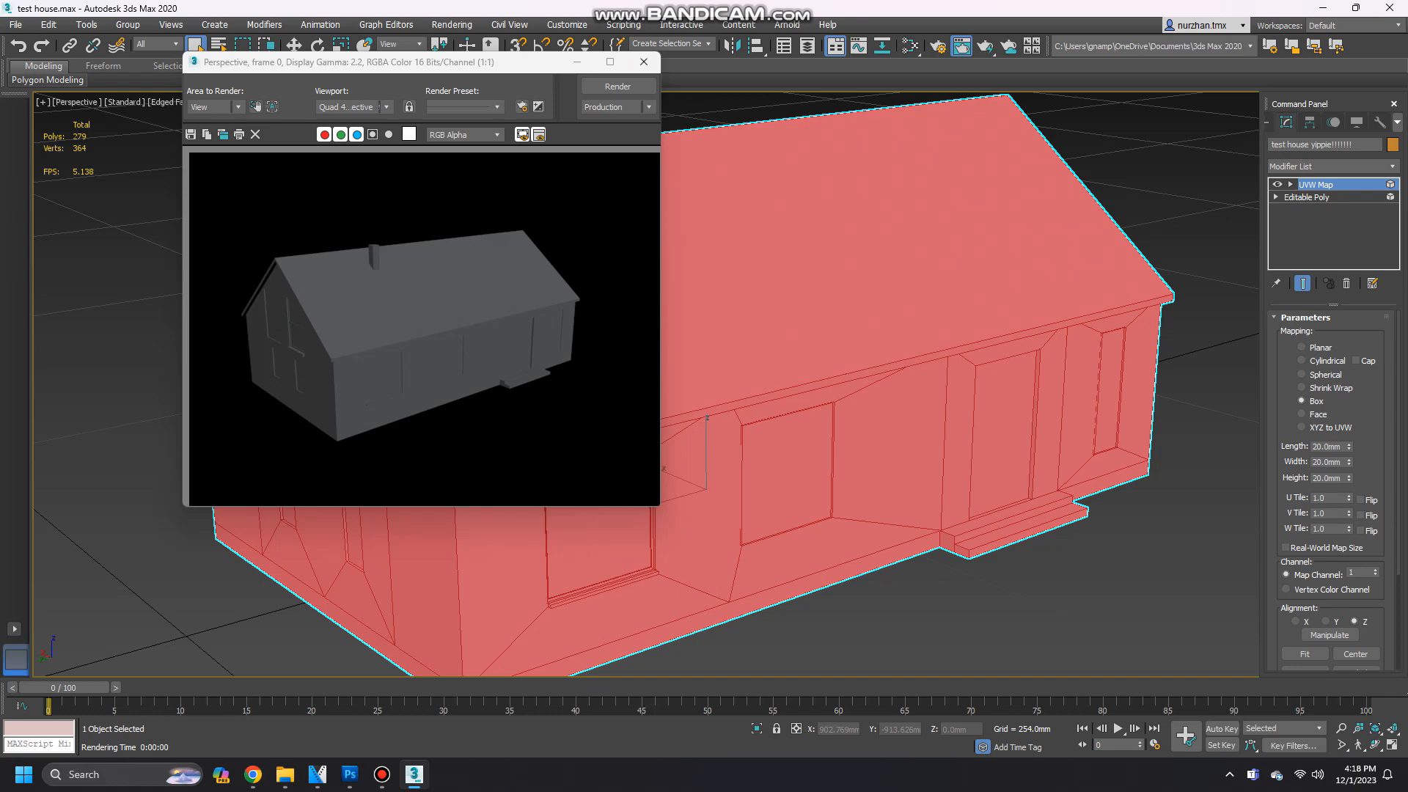
{"action": "left_click", "coordinate": [644, 62]}
Test-render a close-up of the front window's lower corner to check the texture scale.
{"action": "middle_click_drag", "start_coordinate": [638, 594], "coordinate": [683, 506]}
{"action": "scroll", "coordinate": [682, 506], "scroll_direction": "up", "scroll_amount": 5}
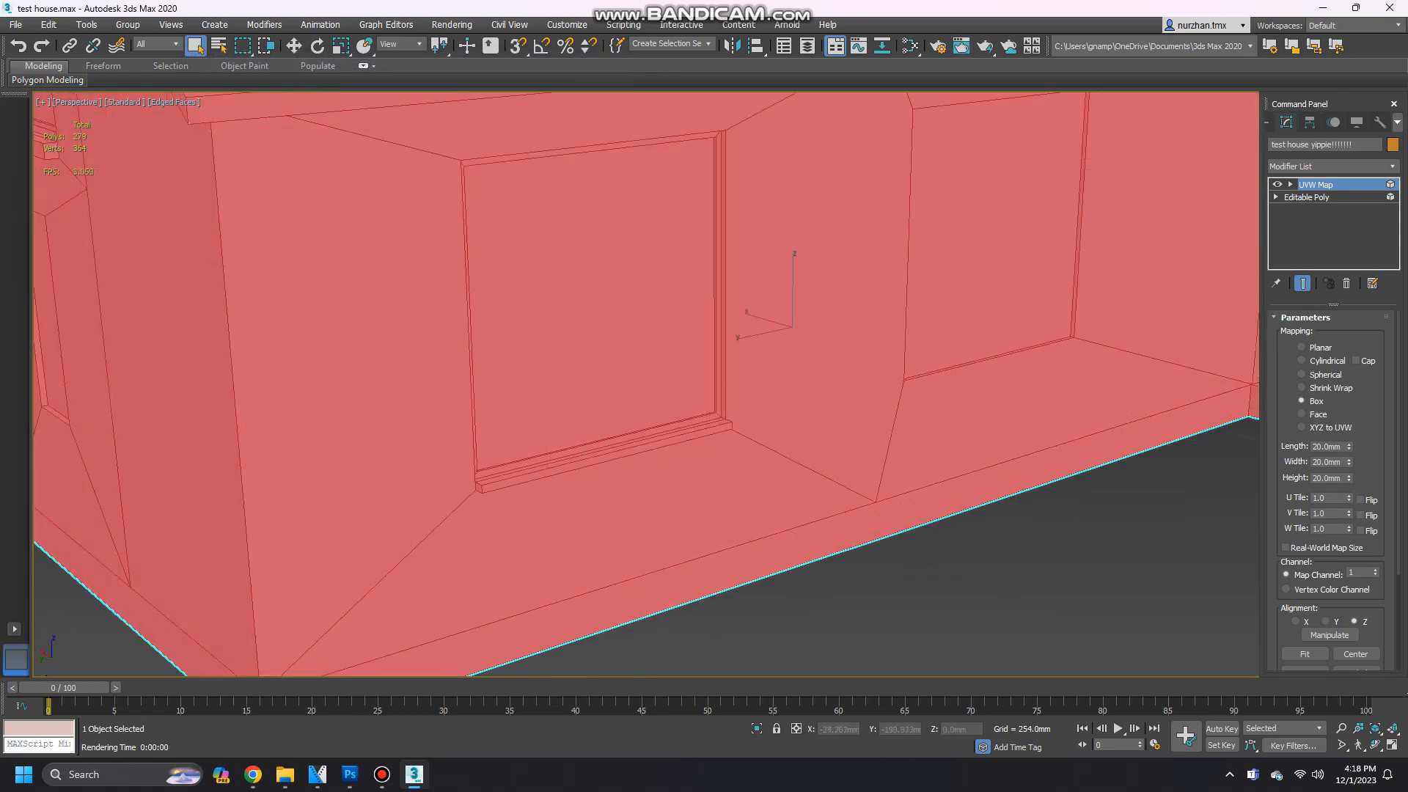
{"action": "scroll", "coordinate": [716, 404], "scroll_direction": "up", "scroll_amount": 7}
{"action": "scroll", "coordinate": [716, 403], "scroll_direction": "down", "scroll_amount": 2}
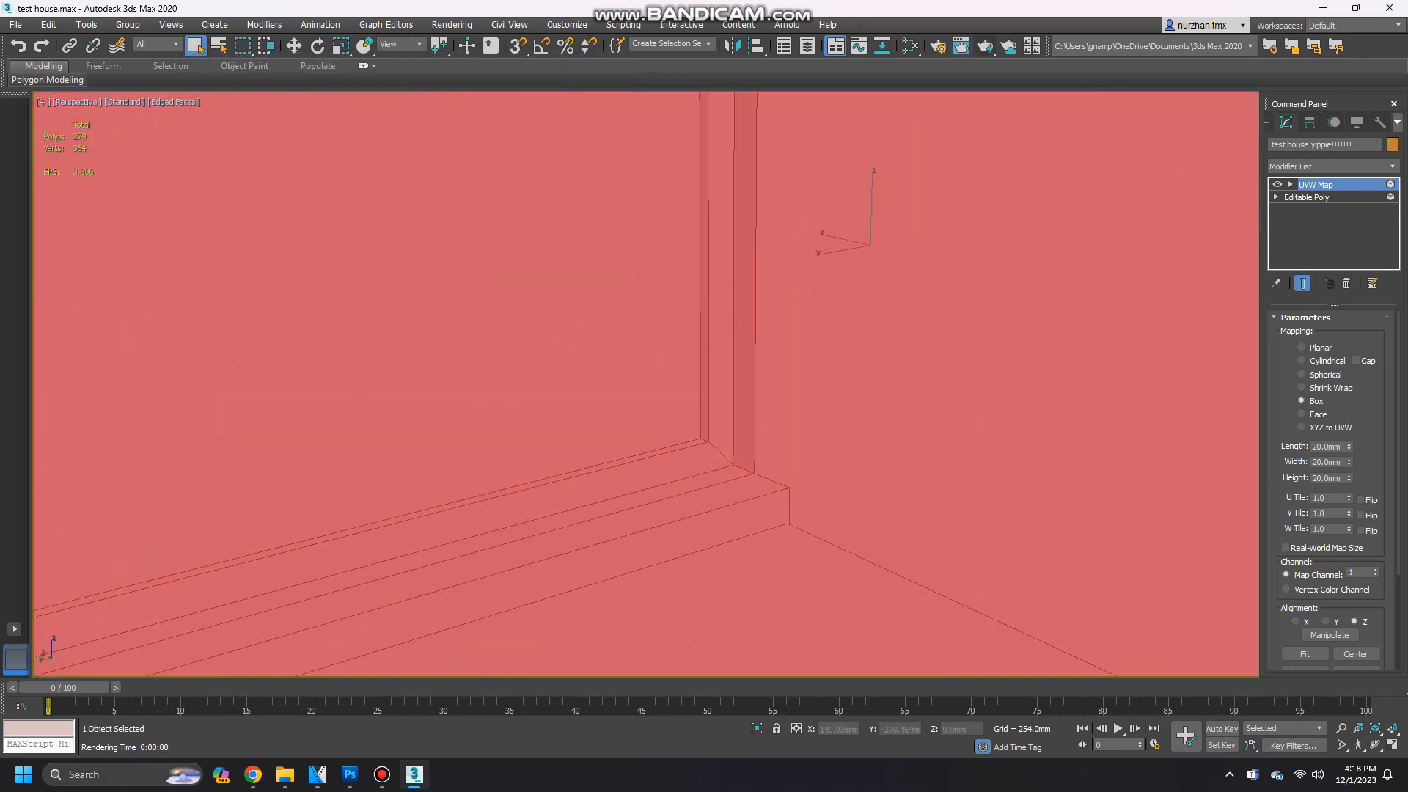
{"action": "key", "text": "shift+q"}
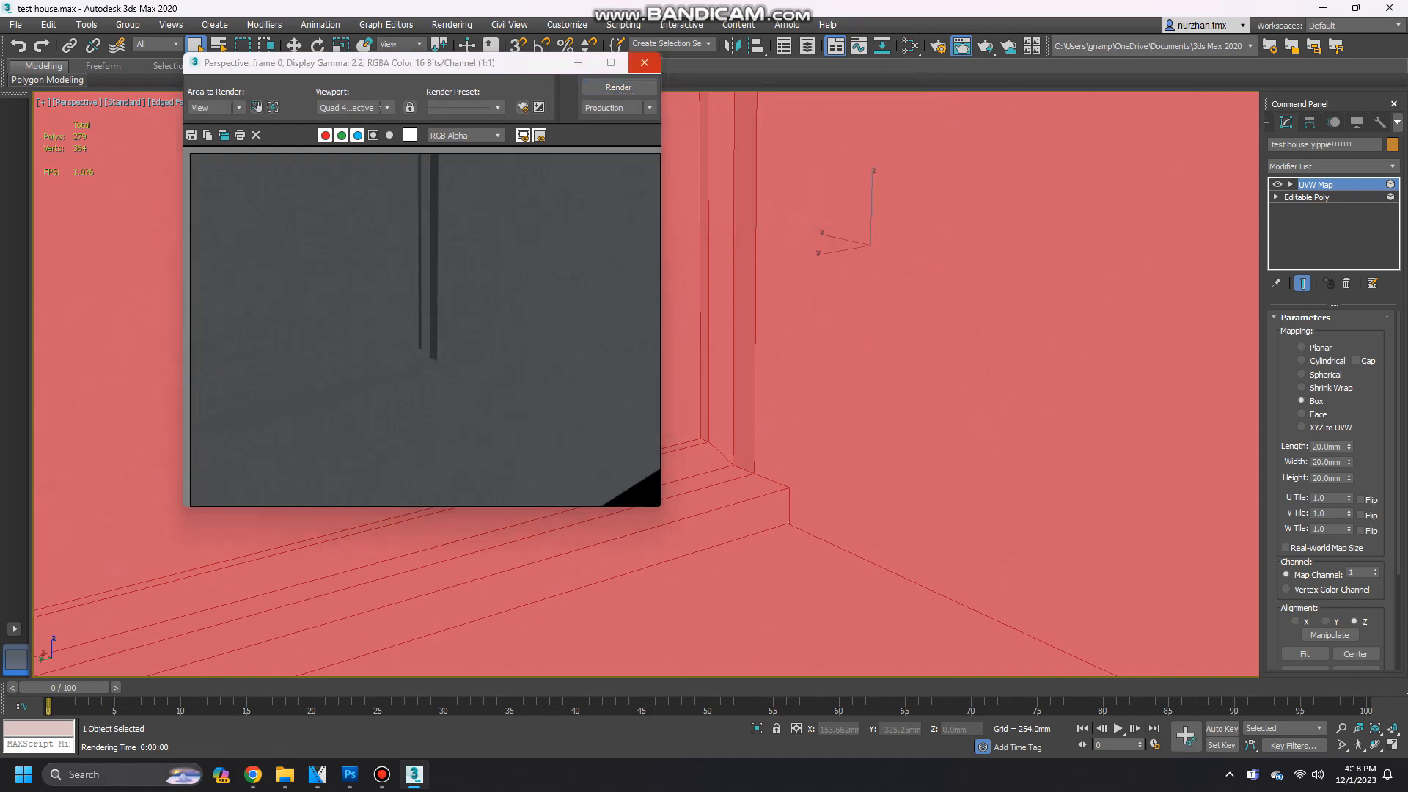
{"action": "left_click", "coordinate": [644, 62]}
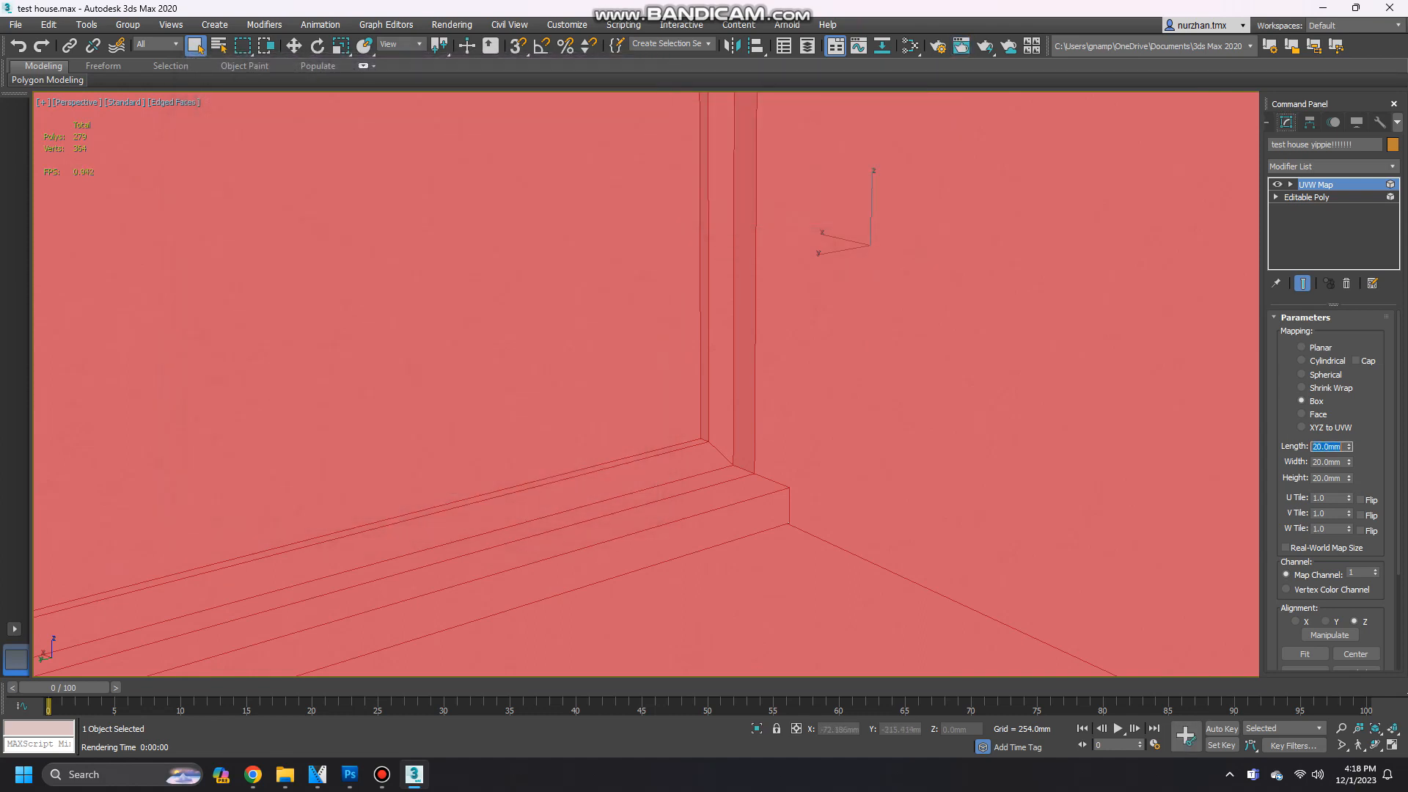
Set the box mapping's length, width and height to 50 mm and test-render the close-up.
{"action": "type", "text": "50"}
{"action": "key", "text": "Tab"}
{"action": "type", "text": "50"}
{"action": "key", "text": "Tab"}
{"action": "type", "text": "50"}
{"action": "key", "text": "Tab"}
{"action": "left_click", "coordinate": [962, 46]}
{"action": "left_click", "coordinate": [620, 87]}
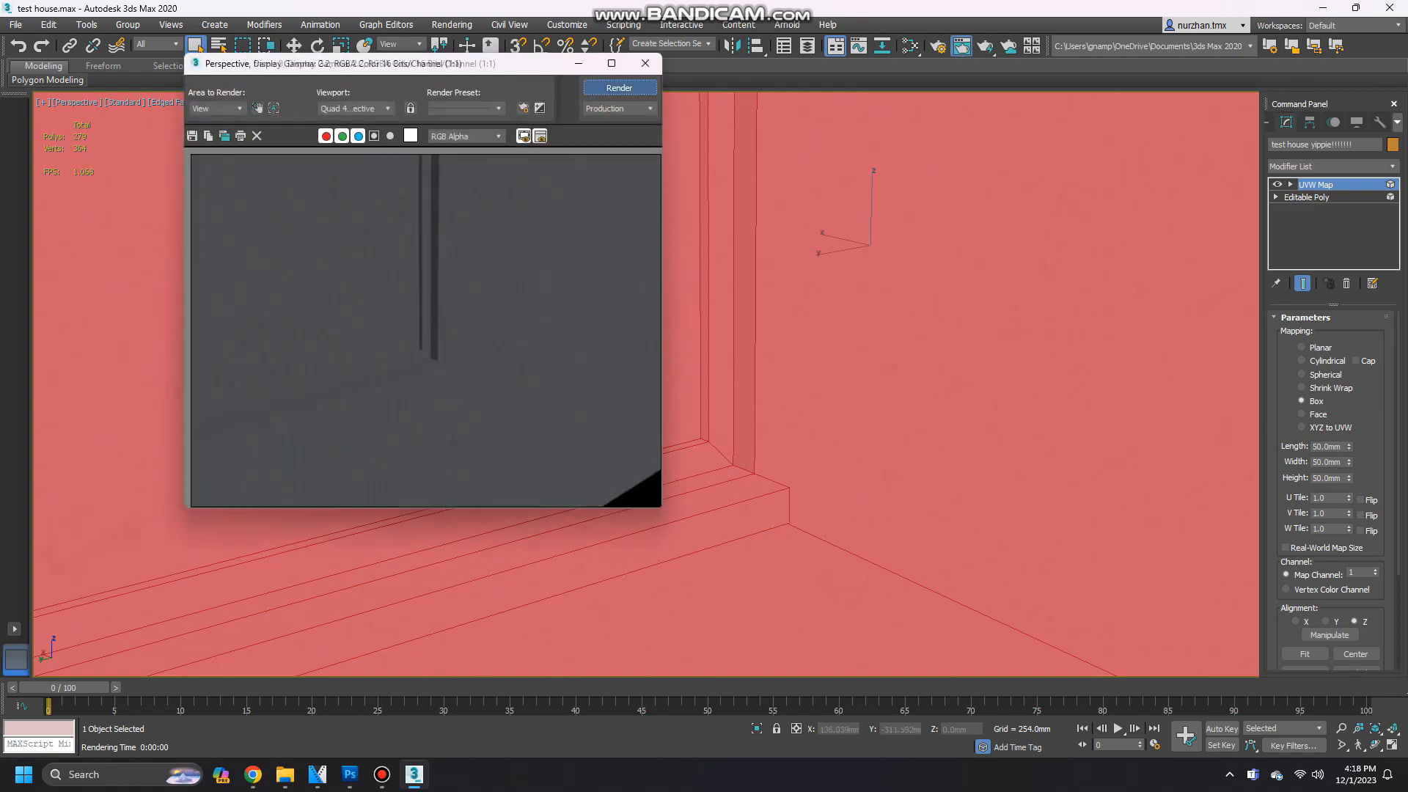
{"action": "left_click", "coordinate": [646, 64]}
Collapse the house's whole modifier stack so the UVW mapping is baked into the Editable Poly.
{"action": "scroll", "coordinate": [645, 352], "scroll_direction": "down", "scroll_amount": 6}
{"action": "middle_click_drag", "start_coordinate": [601, 411], "coordinate": [716, 302], "text": "alt"}
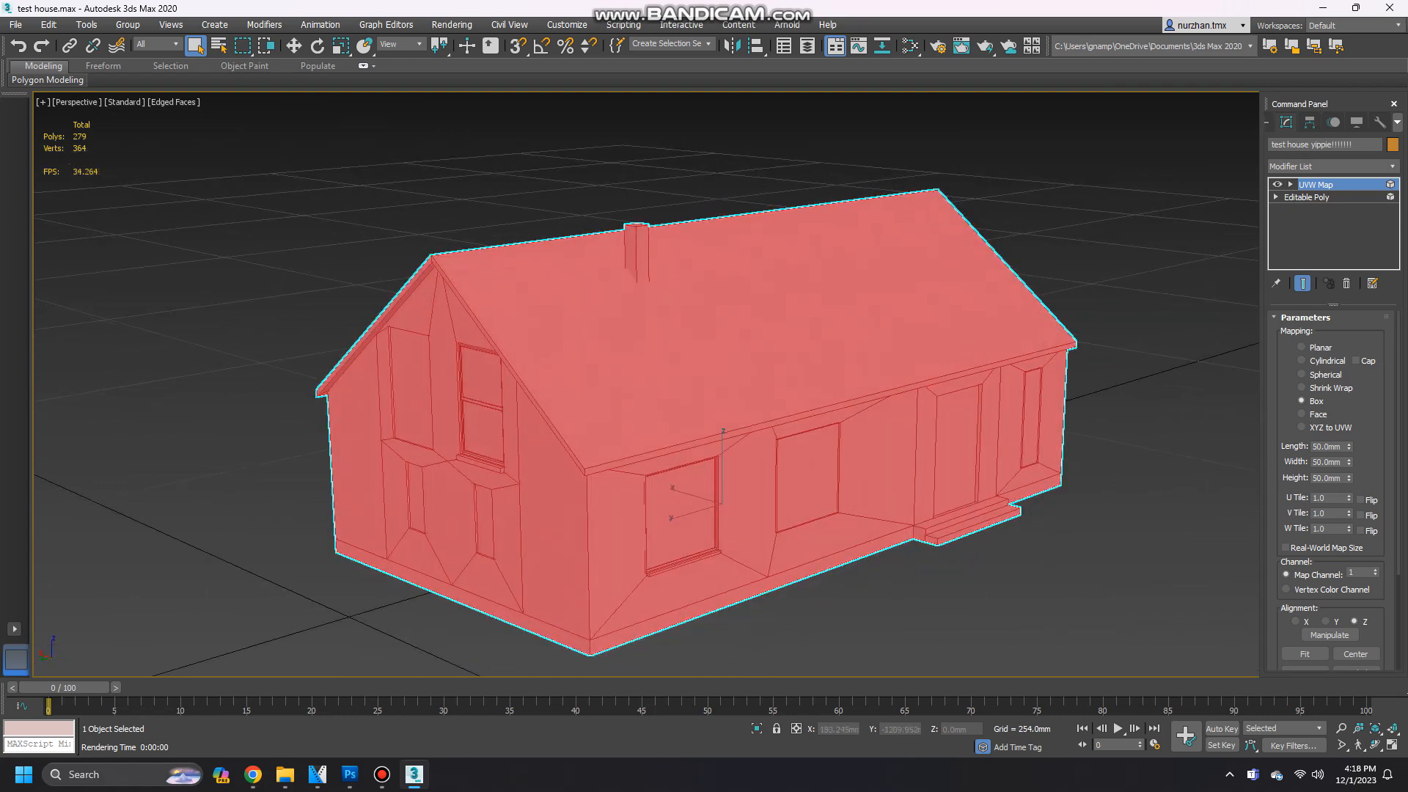
{"action": "right_click", "coordinate": [1313, 229]}
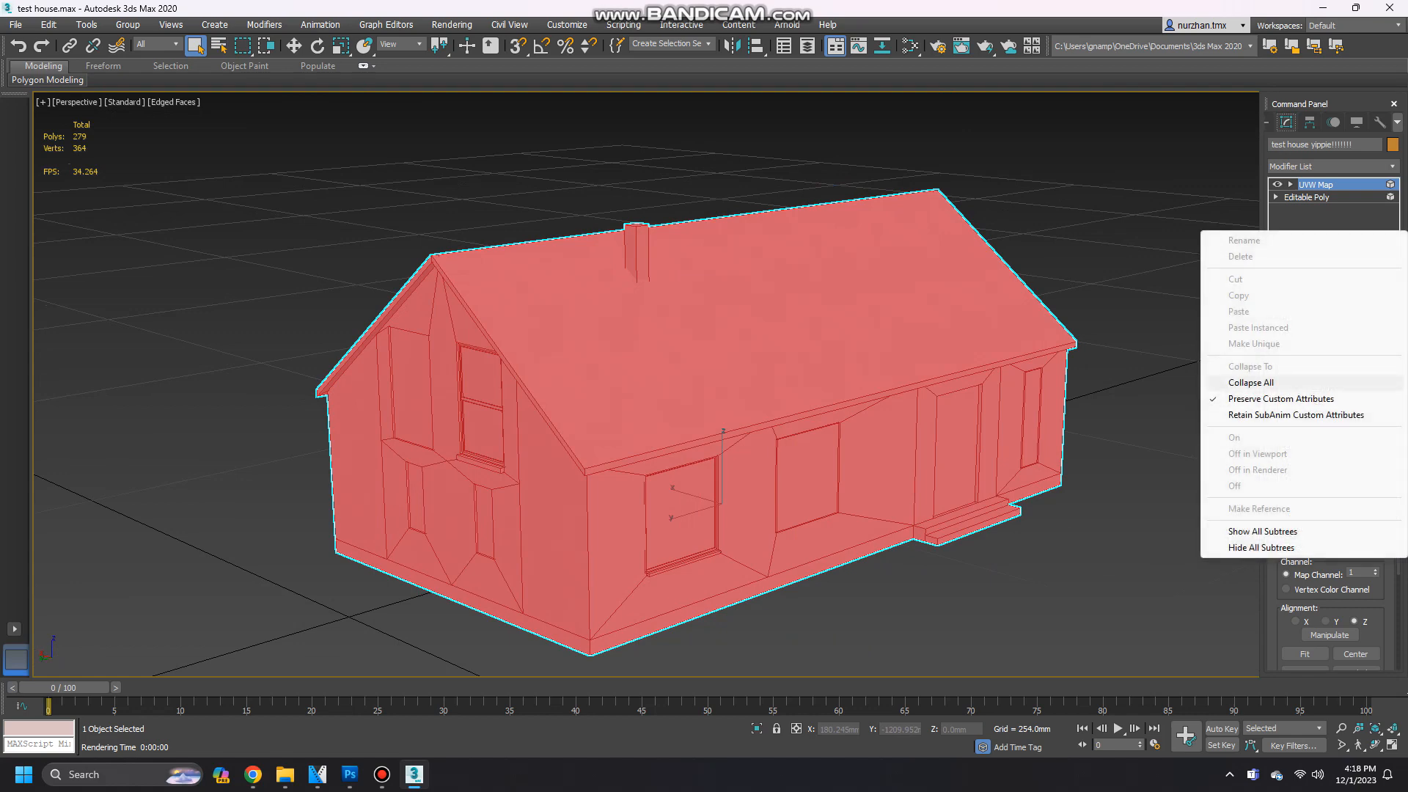
{"action": "left_click", "coordinate": [1247, 382]}
{"action": "key", "text": "Return"}
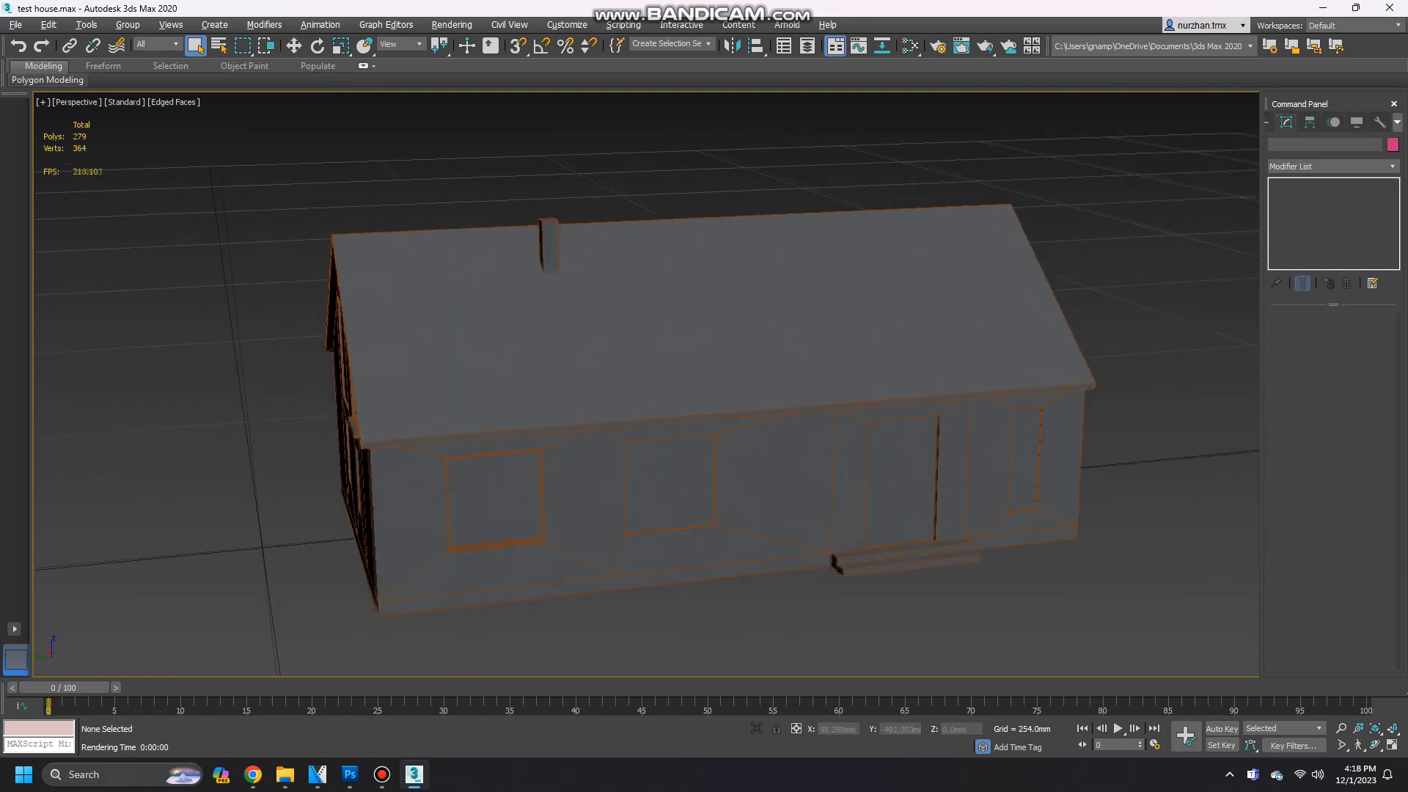
Reselect the house with edged faces shown, switch to the four-viewport layout and frame the house in the Front and Left views.
{"action": "key", "text": "F4"}
{"action": "left_click", "coordinate": [844, 353]}
{"action": "mouse_move", "coordinate": [843, 352]}
{"action": "middle_mouse_down", "text": "alt"}
{"action": "mouse_move", "coordinate": [763, 352]}
{"action": "mouse_move", "coordinate": [689, 213]}
{"action": "middle_mouse_up", "text": "alt"}
{"action": "left_click", "coordinate": [1392, 746]}
{"action": "middle_click_drag", "start_coordinate": [1042, 514], "coordinate": [1022, 511]}
{"action": "middle_click_drag", "start_coordinate": [1174, 273], "coordinate": [853, 206]}
{"action": "scroll", "coordinate": [853, 205], "scroll_direction": "down", "scroll_amount": 2}
{"action": "scroll", "coordinate": [990, 204], "scroll_direction": "down", "scroll_amount": 4}
{"action": "middle_click_drag", "start_coordinate": [1126, 231], "coordinate": [902, 295]}
{"action": "scroll", "coordinate": [921, 282], "scroll_direction": "down", "scroll_amount": 1}
{"action": "scroll", "coordinate": [902, 296], "scroll_direction": "down", "scroll_amount": 2}
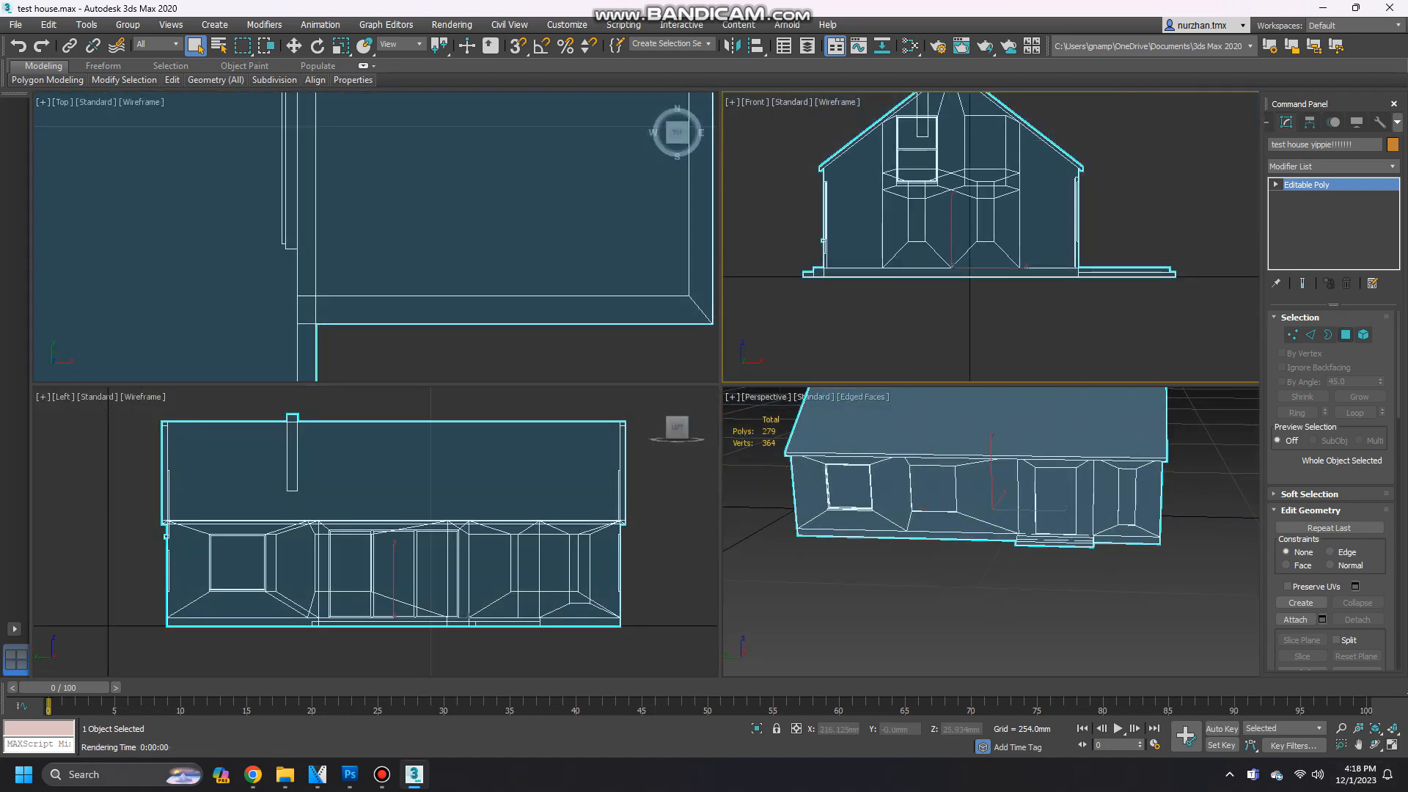
At Polygon level, select all polygons touching the base of the house with a selection window in the Front view.
{"action": "left_click", "coordinate": [1346, 334]}
{"action": "key", "text": "ctrl+a"}
{"action": "left_click_drag", "start_coordinate": [766, 262], "coordinate": [1212, 326]}
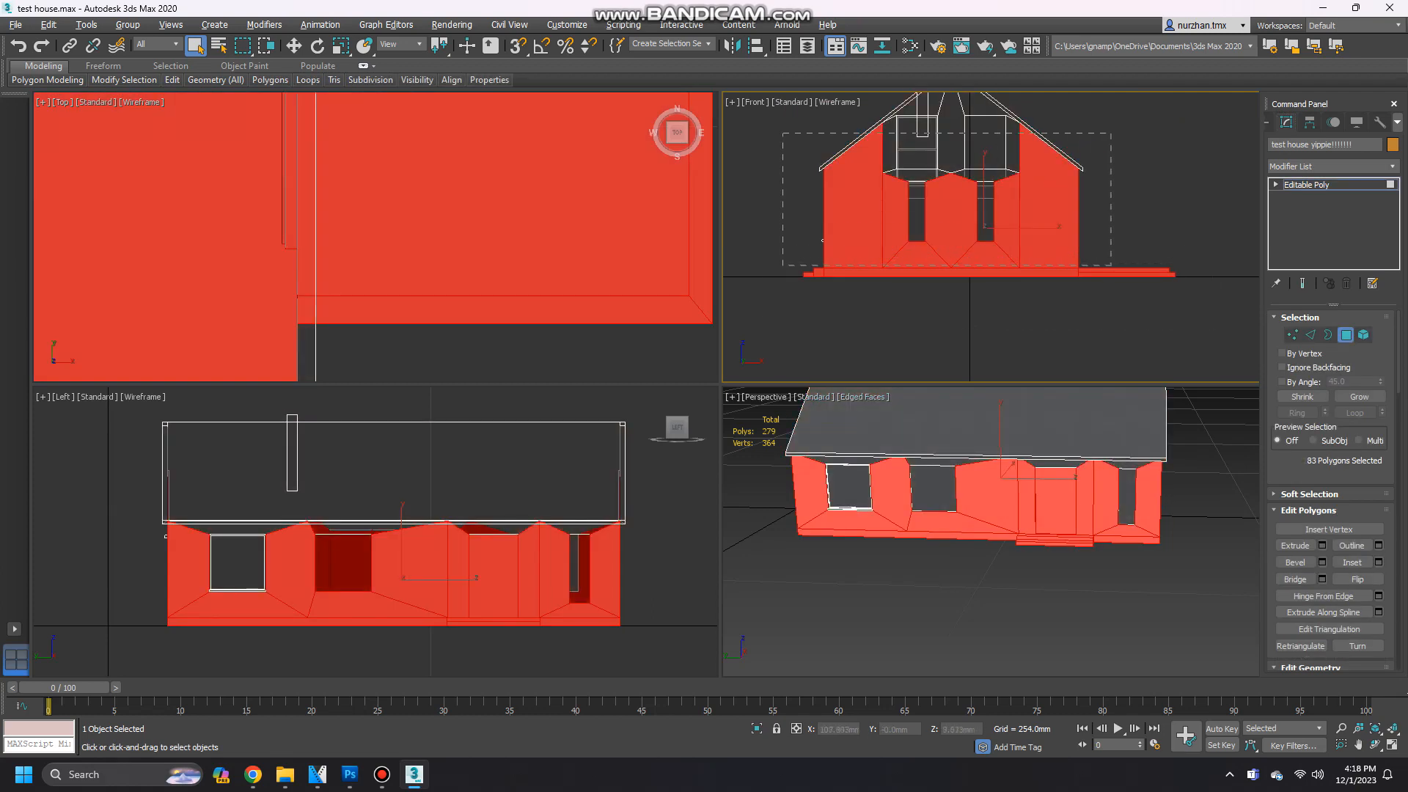
Try to remove the walls from the polygon selection with a window in the Front view, and undo it.
{"action": "left_click_drag", "start_coordinate": [1112, 267], "coordinate": [1114, 269], "text": "alt"}
{"action": "scroll", "coordinate": [1052, 519], "scroll_direction": "up", "scroll_amount": 5}
{"action": "middle_click_drag", "start_coordinate": [1051, 520], "coordinate": [1130, 537], "text": "alt"}
{"action": "key", "text": "ctrl+z"}
Deselect the wall polygons in the Left view, leaving the foundation and entrance steps selected, and maximize the Perspective view.
{"action": "middle_click_drag", "start_coordinate": [469, 587], "coordinate": [445, 546]}
{"action": "left_click_drag", "start_coordinate": [96, 461], "coordinate": [142, 472]}
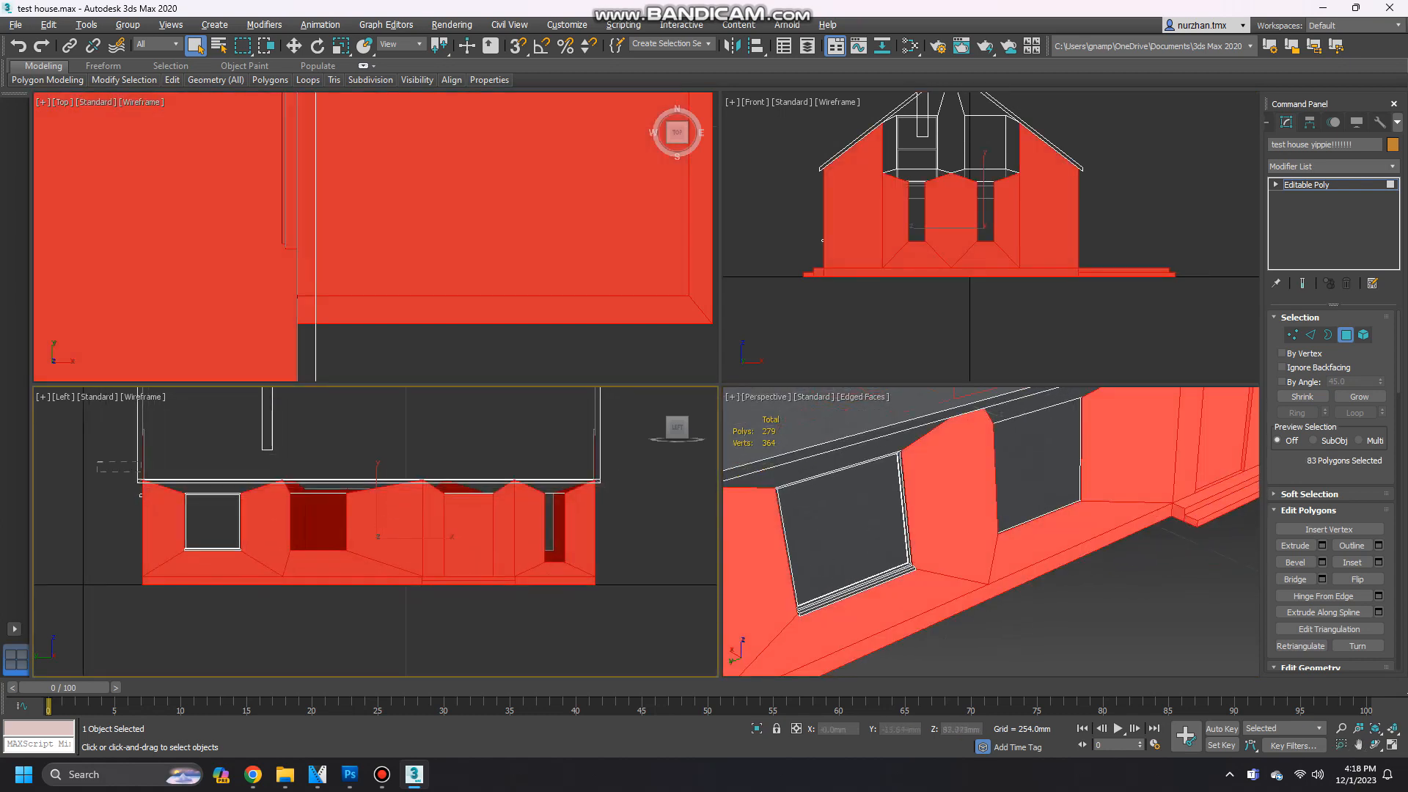
{"action": "left_click_drag", "start_coordinate": [643, 574], "coordinate": [644, 575], "text": "alt"}
{"action": "middle_click_drag", "start_coordinate": [825, 583], "coordinate": [911, 615], "text": "alt"}
{"action": "middle_click_drag", "start_coordinate": [910, 524], "coordinate": [1012, 554], "text": "alt"}
{"action": "scroll", "coordinate": [935, 551], "scroll_direction": "up", "scroll_amount": 7}
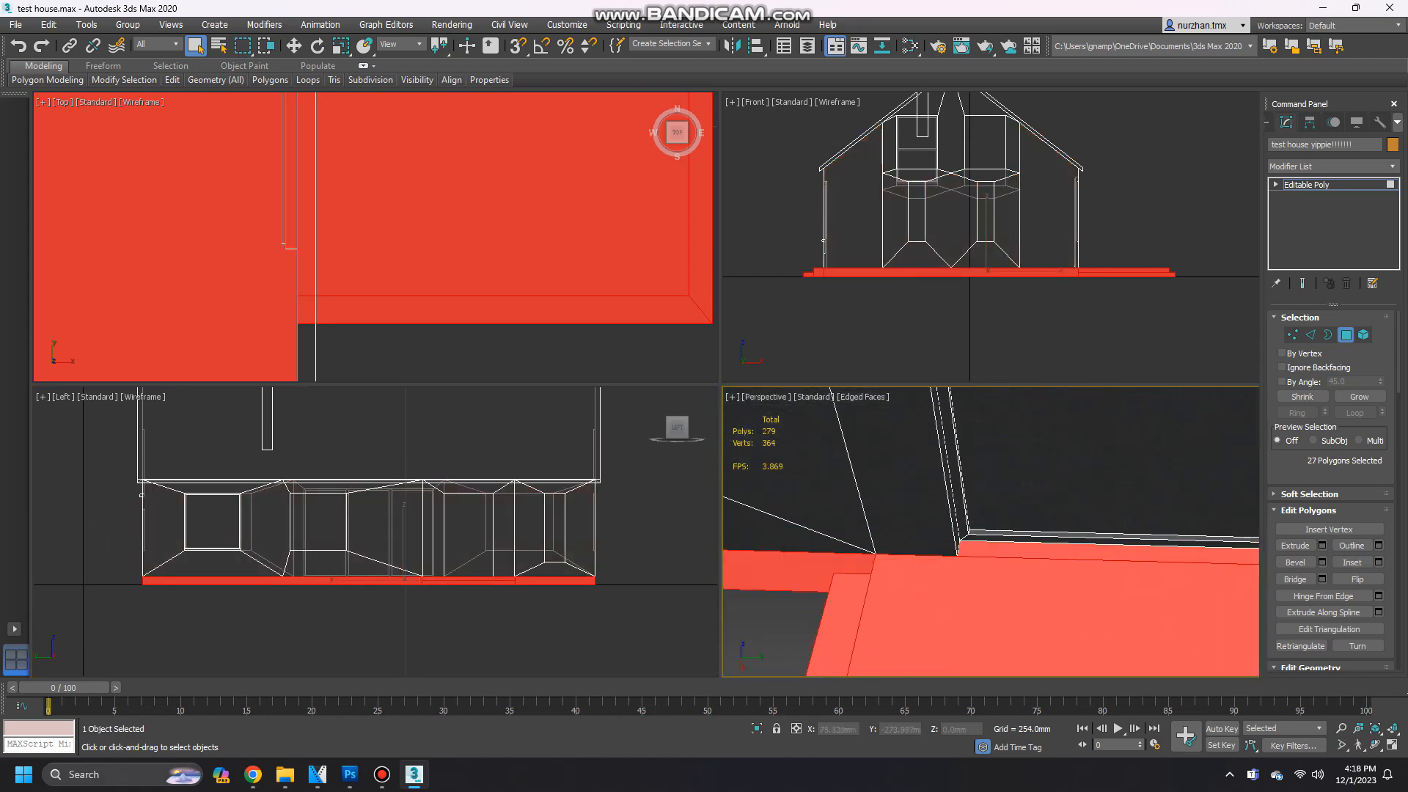
{"action": "scroll", "coordinate": [958, 555], "scroll_direction": "down", "scroll_amount": 7}
{"action": "mouse_move", "coordinate": [958, 555]}
{"action": "middle_mouse_down", "text": "alt"}
{"action": "mouse_move", "coordinate": [1038, 559]}
{"action": "mouse_move", "coordinate": [898, 517]}
{"action": "mouse_move", "coordinate": [969, 536]}
{"action": "middle_mouse_up", "text": "alt"}
{"action": "scroll", "coordinate": [976, 587], "scroll_direction": "up", "scroll_amount": 4}
{"action": "key", "text": "alt+w"}
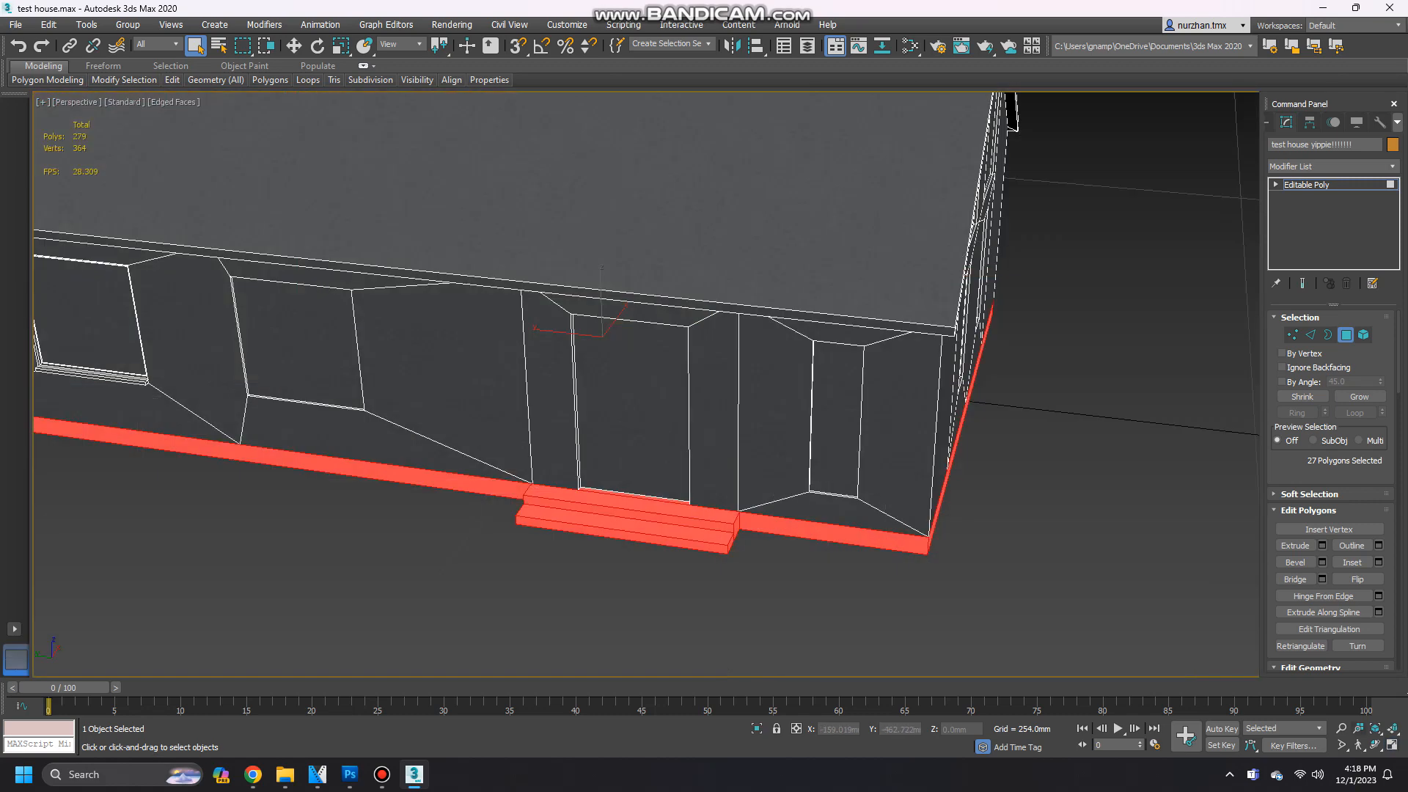
Apply the testhousefoundation image from the test house textures folder to the selected foundation and step polygons.
{"action": "left_click", "coordinate": [285, 775]}
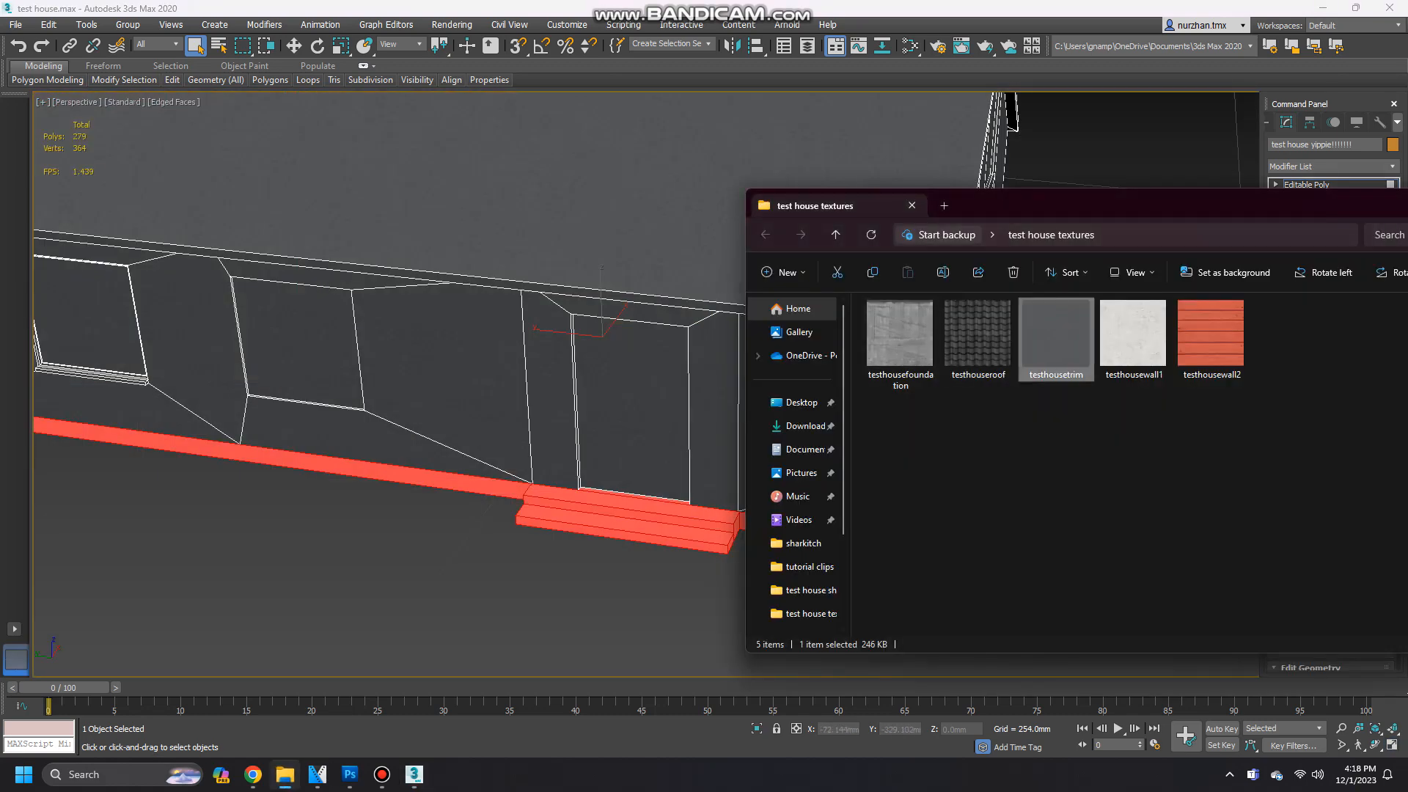
{"action": "left_click_drag", "start_coordinate": [902, 352], "coordinate": [601, 508]}
{"action": "scroll", "coordinate": [602, 507], "scroll_direction": "down", "scroll_amount": 3}
{"action": "scroll", "coordinate": [601, 508], "scroll_direction": "up", "scroll_amount": 5}
{"action": "scroll", "coordinate": [601, 508], "scroll_direction": "up", "scroll_amount": 4}
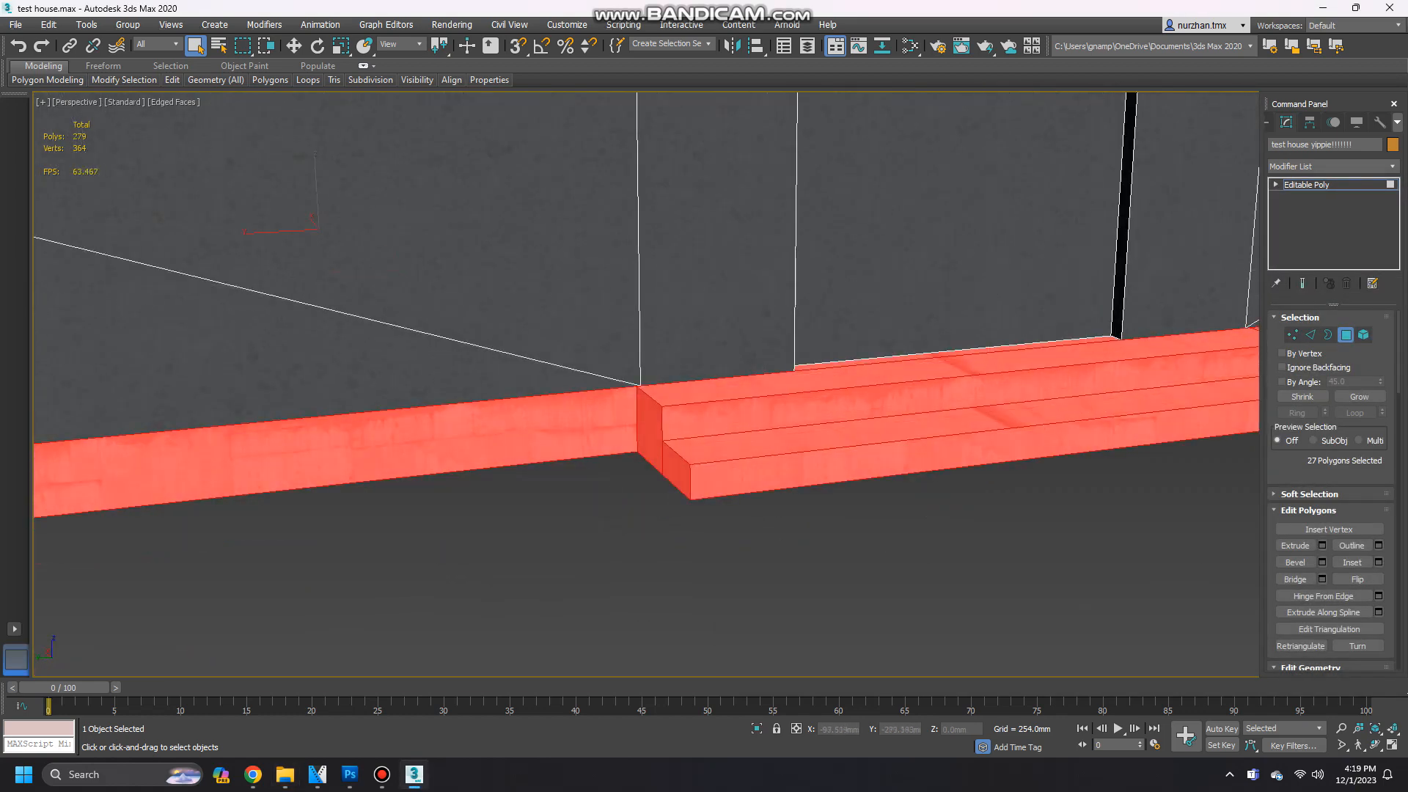
Add a UVW Map modifier with Box mapping to the foundation polygons, with length and width set to 6 mm.
{"action": "left_click", "coordinate": [1391, 167]}
{"action": "left_click_drag", "start_coordinate": [1395, 235], "coordinate": [1394, 591]}
{"action": "left_click", "coordinate": [1321, 630]}
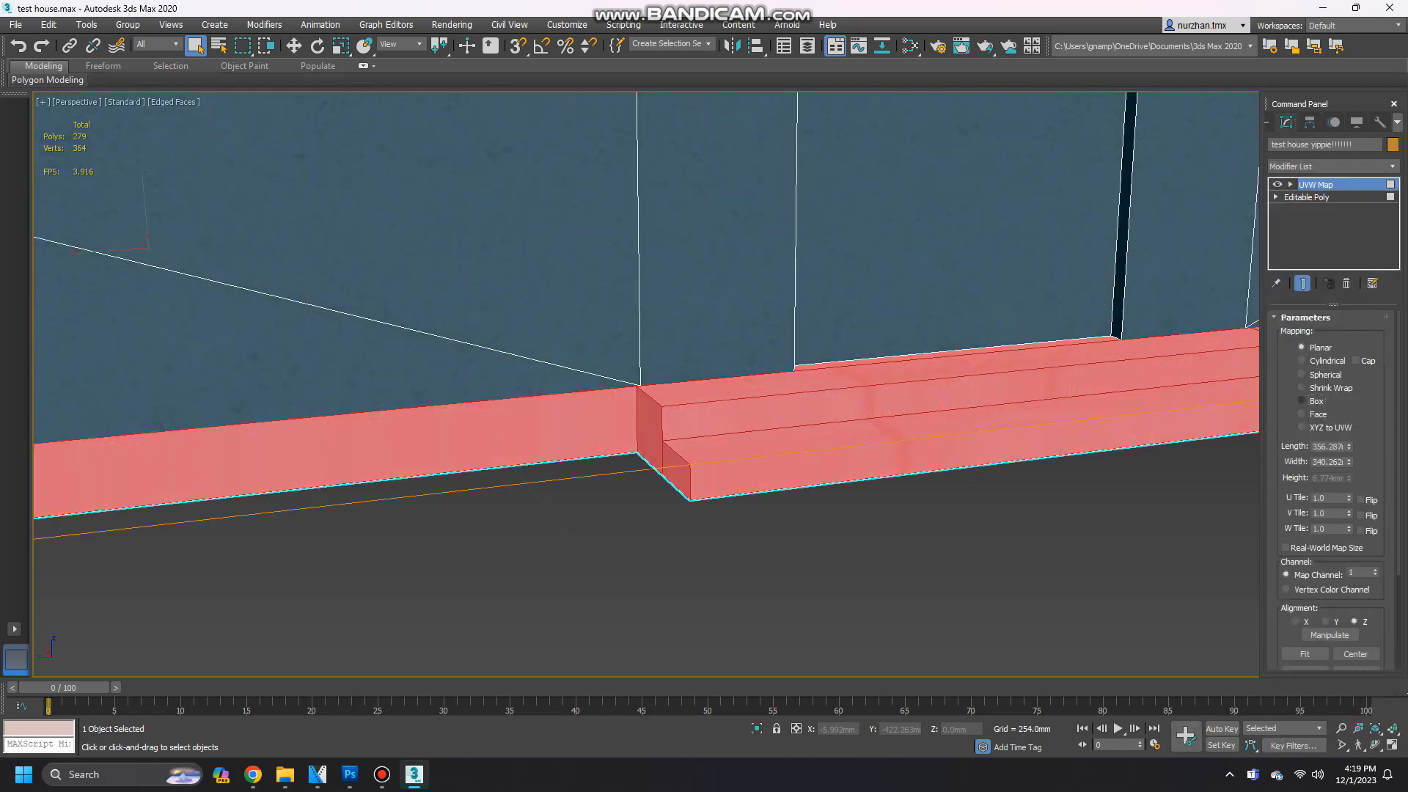
{"action": "left_click", "coordinate": [1302, 401]}
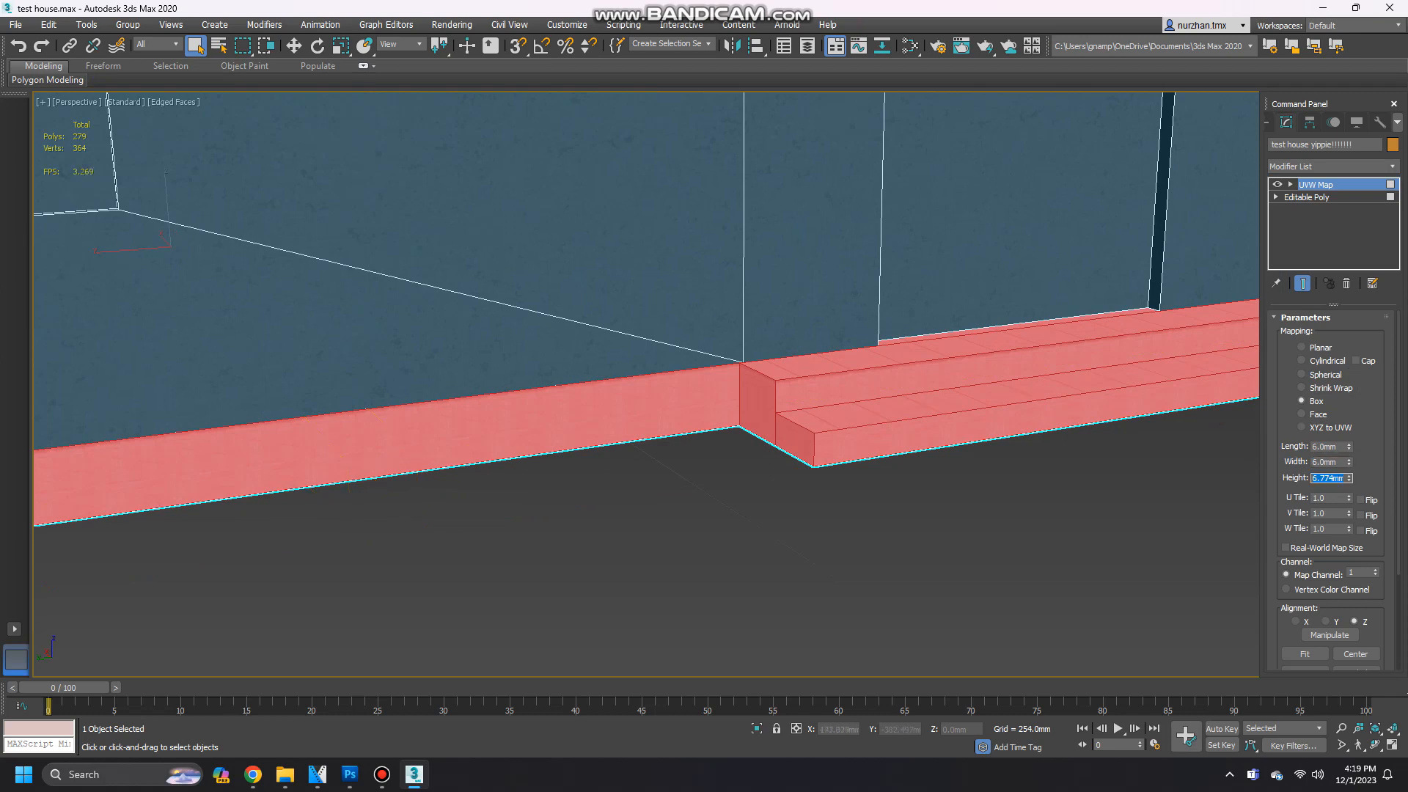
Test-render the foundation beside the entrance steps, repeating it from closer up to check the texture scale.
{"action": "left_click", "coordinate": [961, 46]}
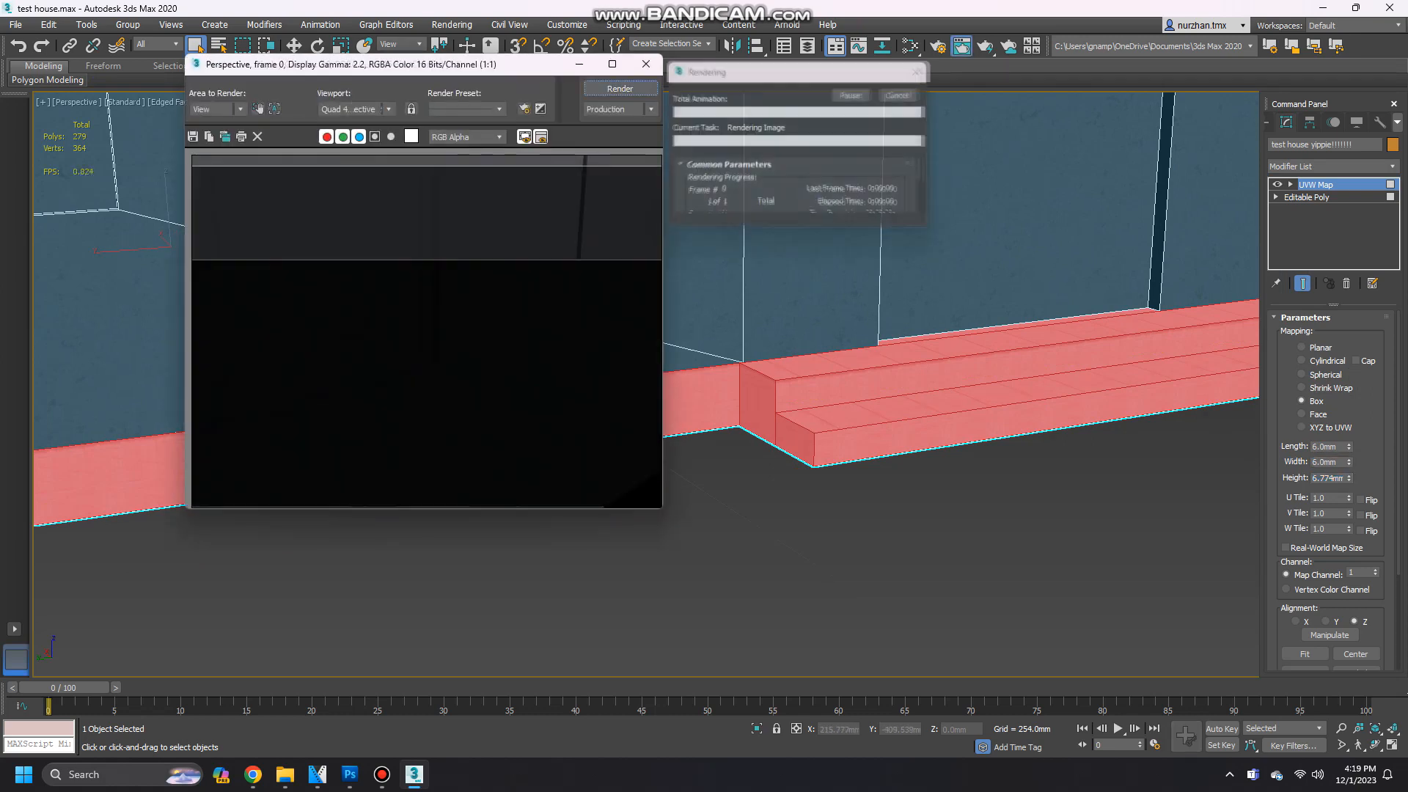
{"action": "left_click", "coordinate": [646, 63]}
{"action": "scroll", "coordinate": [602, 377], "scroll_direction": "up", "scroll_amount": 5}
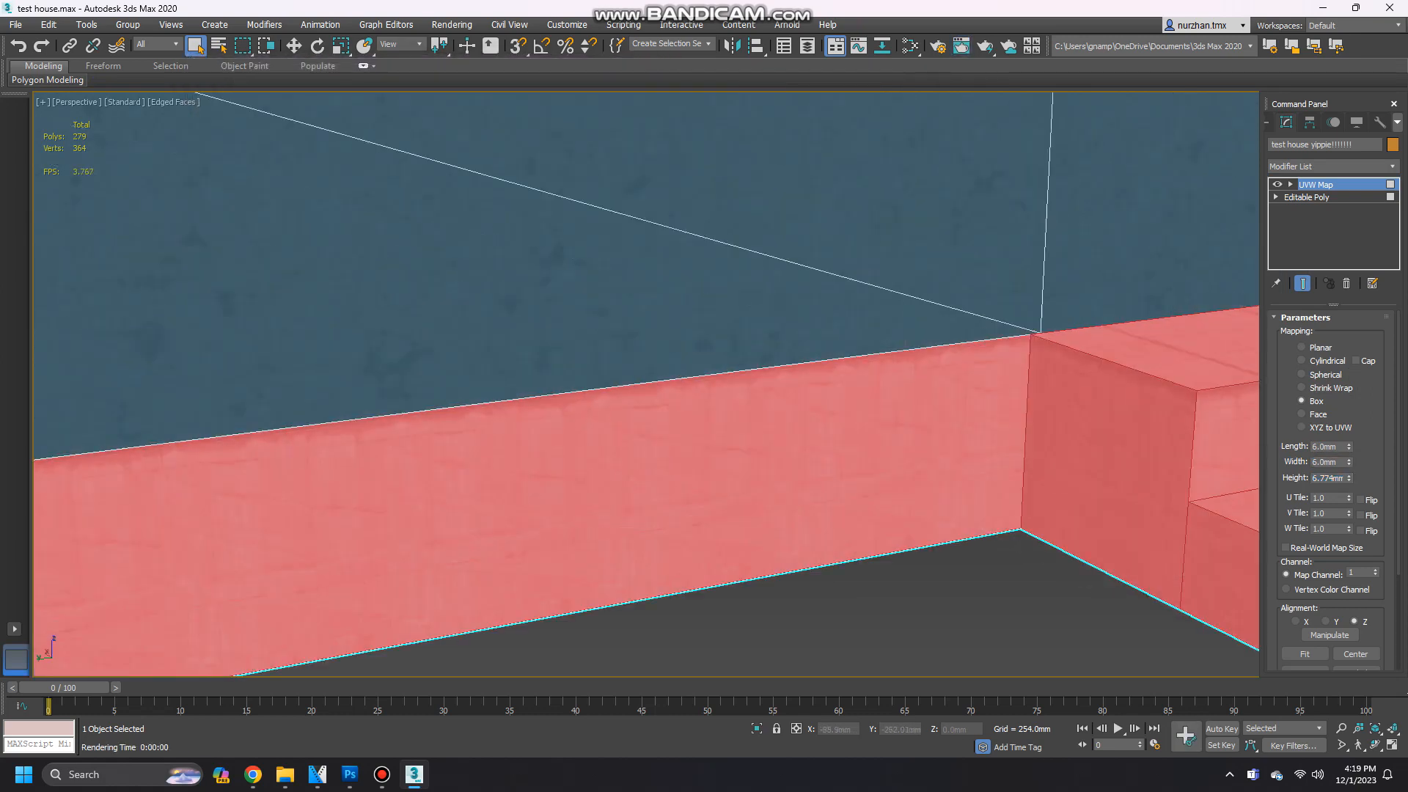
{"action": "left_click", "coordinate": [962, 46]}
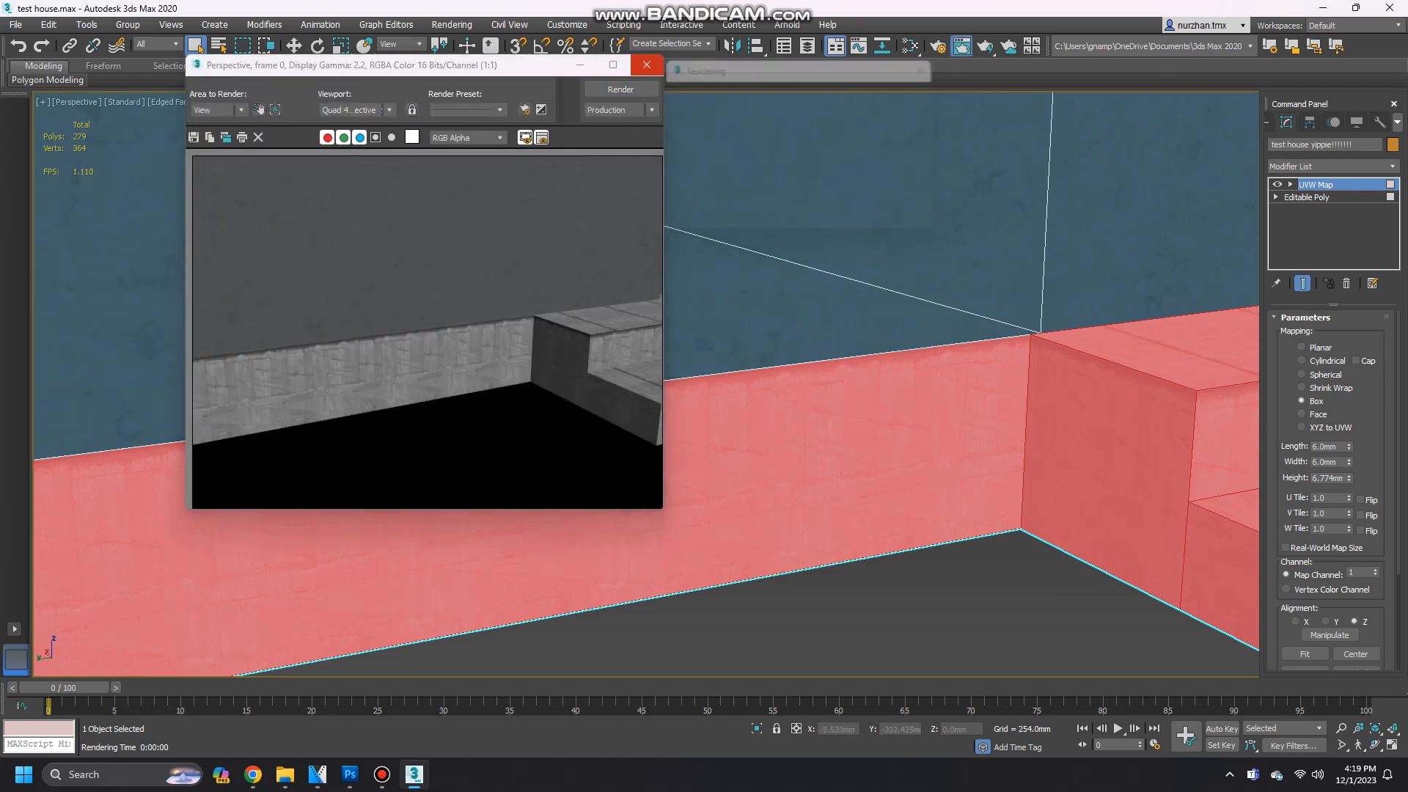
{"action": "left_click", "coordinate": [647, 63]}
Set the foundation mapping's length and width to 20 mm and test-render it beside the steps.
{"action": "scroll", "coordinate": [895, 458], "scroll_direction": "down", "scroll_amount": 5}
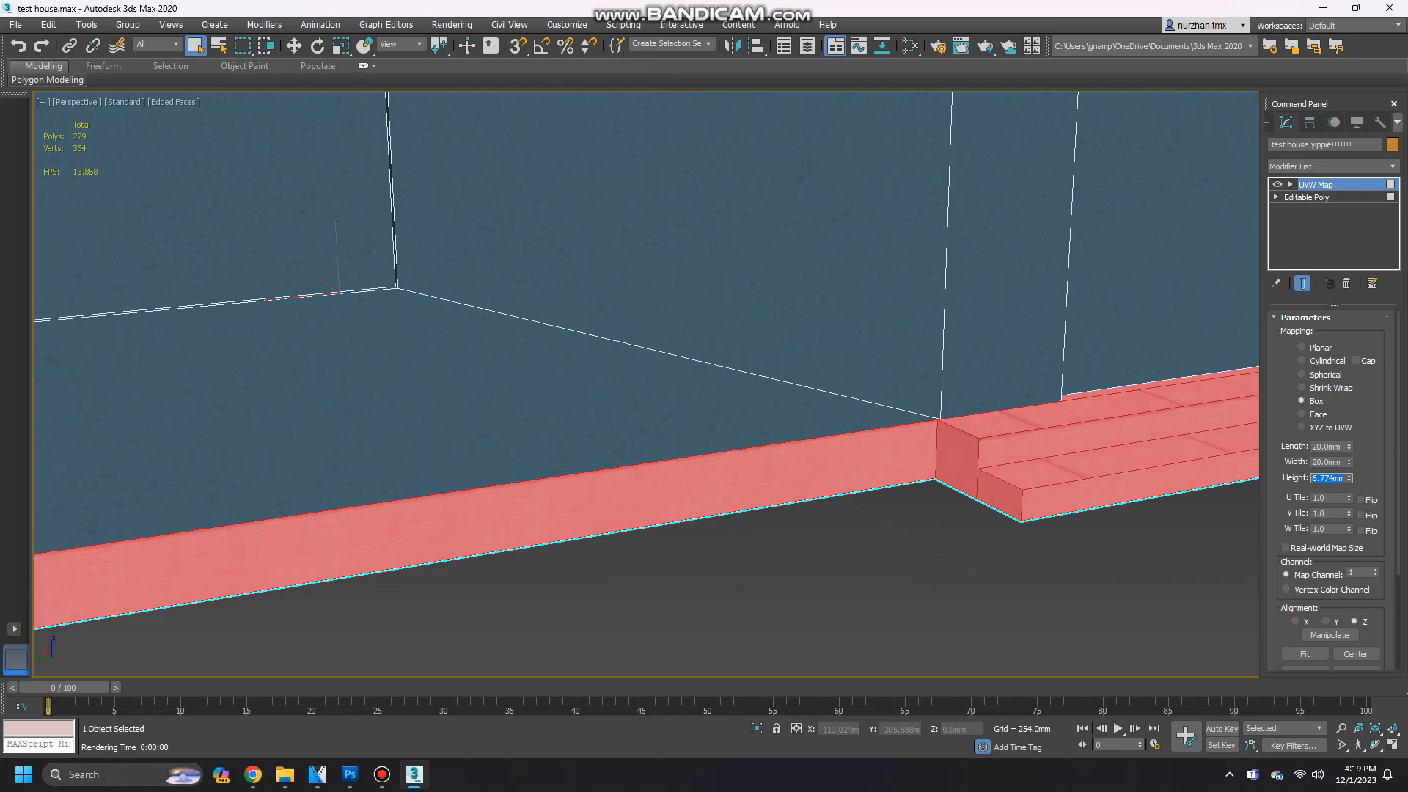
{"action": "scroll", "coordinate": [917, 411], "scroll_direction": "up", "scroll_amount": 5}
{"action": "left_click", "coordinate": [962, 45]}
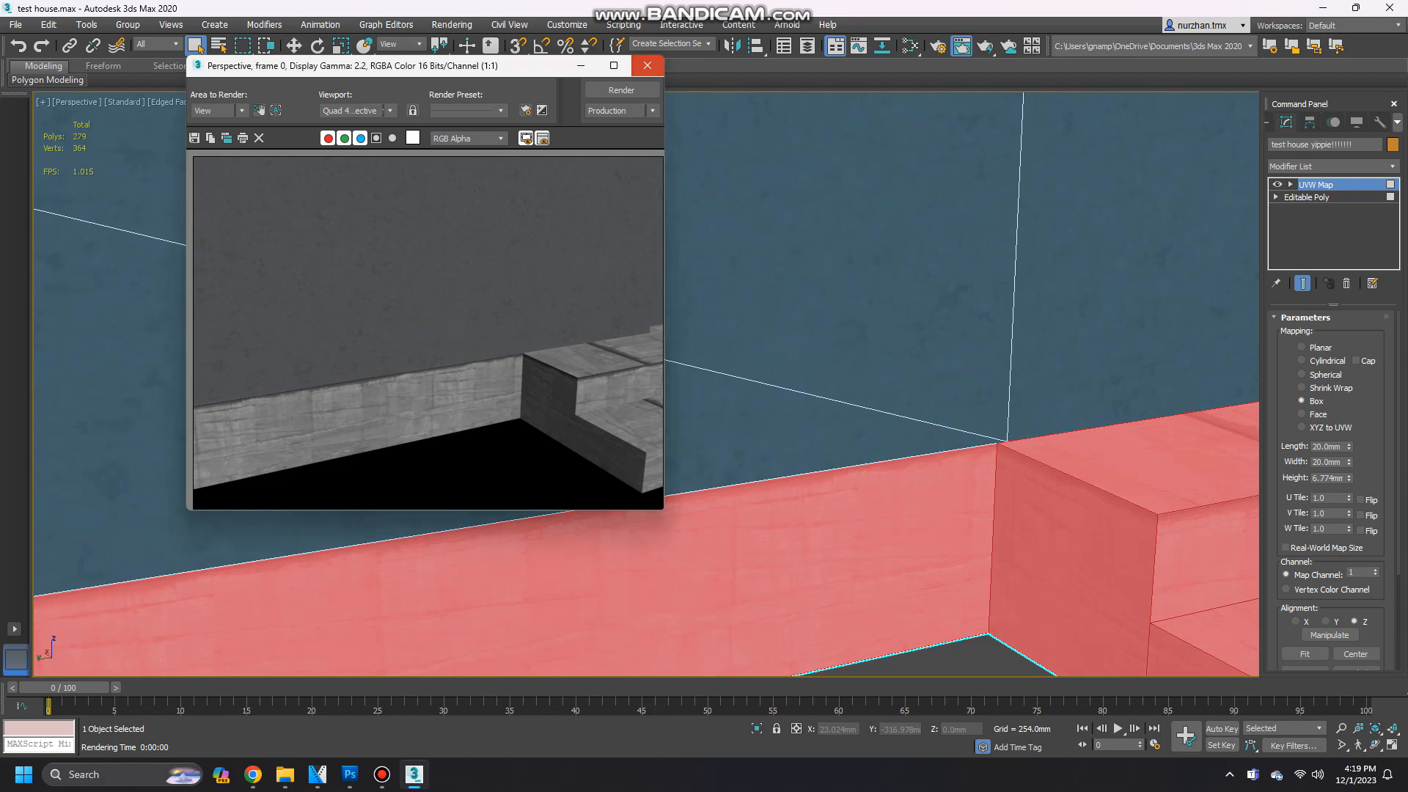
{"action": "left_click", "coordinate": [647, 66]}
Set the foundation mapping's length and width to 40 mm and bring the house's front corner into close view.
{"action": "scroll", "coordinate": [646, 385], "scroll_direction": "down", "scroll_amount": 6}
{"action": "middle_click_drag", "start_coordinate": [352, 367], "coordinate": [1144, 290]}
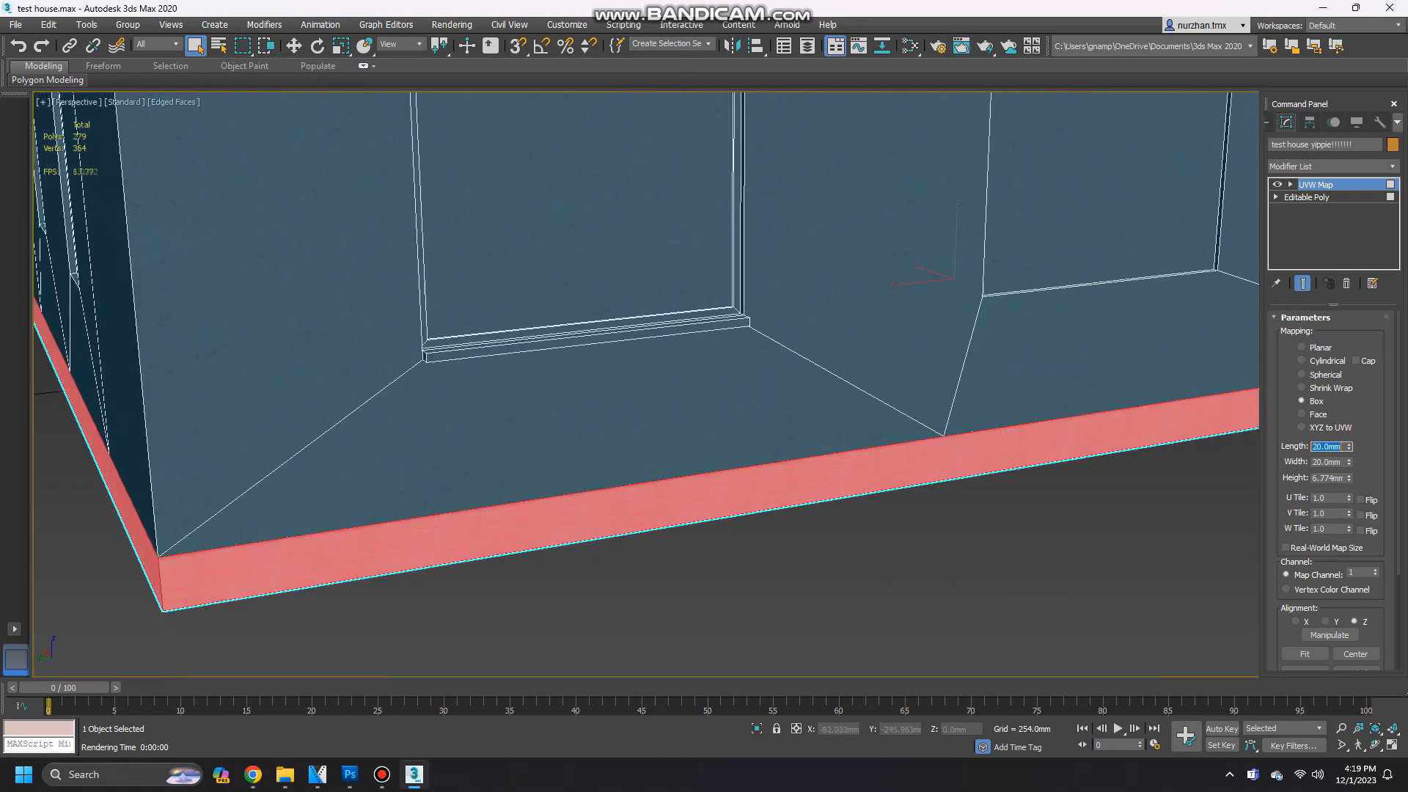
{"action": "middle_click_drag", "start_coordinate": [514, 623], "coordinate": [844, 99]}
{"action": "scroll", "coordinate": [440, 514], "scroll_direction": "up", "scroll_amount": 10}
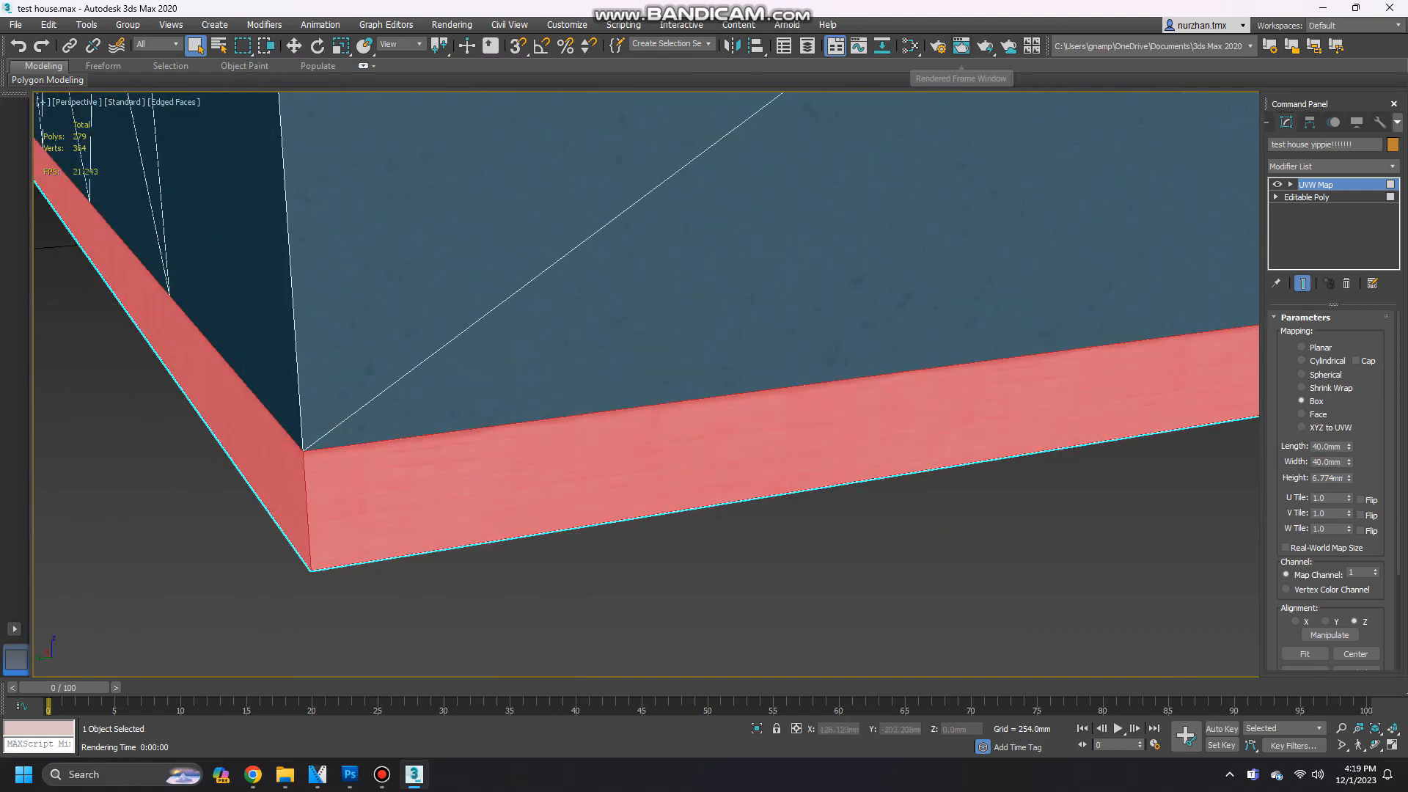
Test-render the foundation corner, set the foundation mapping's length and width to 30 mm, and render it again.
{"action": "left_click", "coordinate": [961, 45]}
{"action": "left_click", "coordinate": [622, 90]}
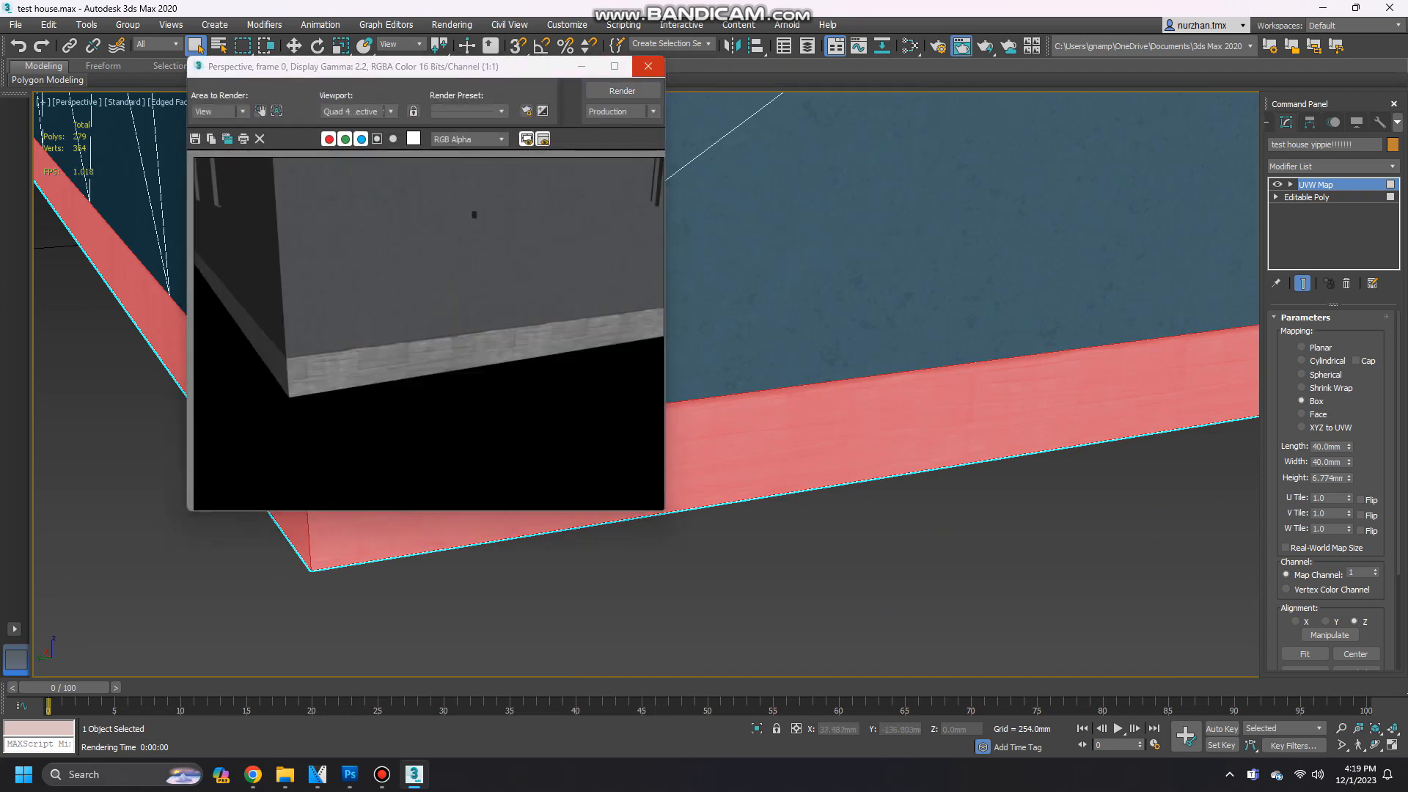
{"action": "left_click", "coordinate": [649, 66]}
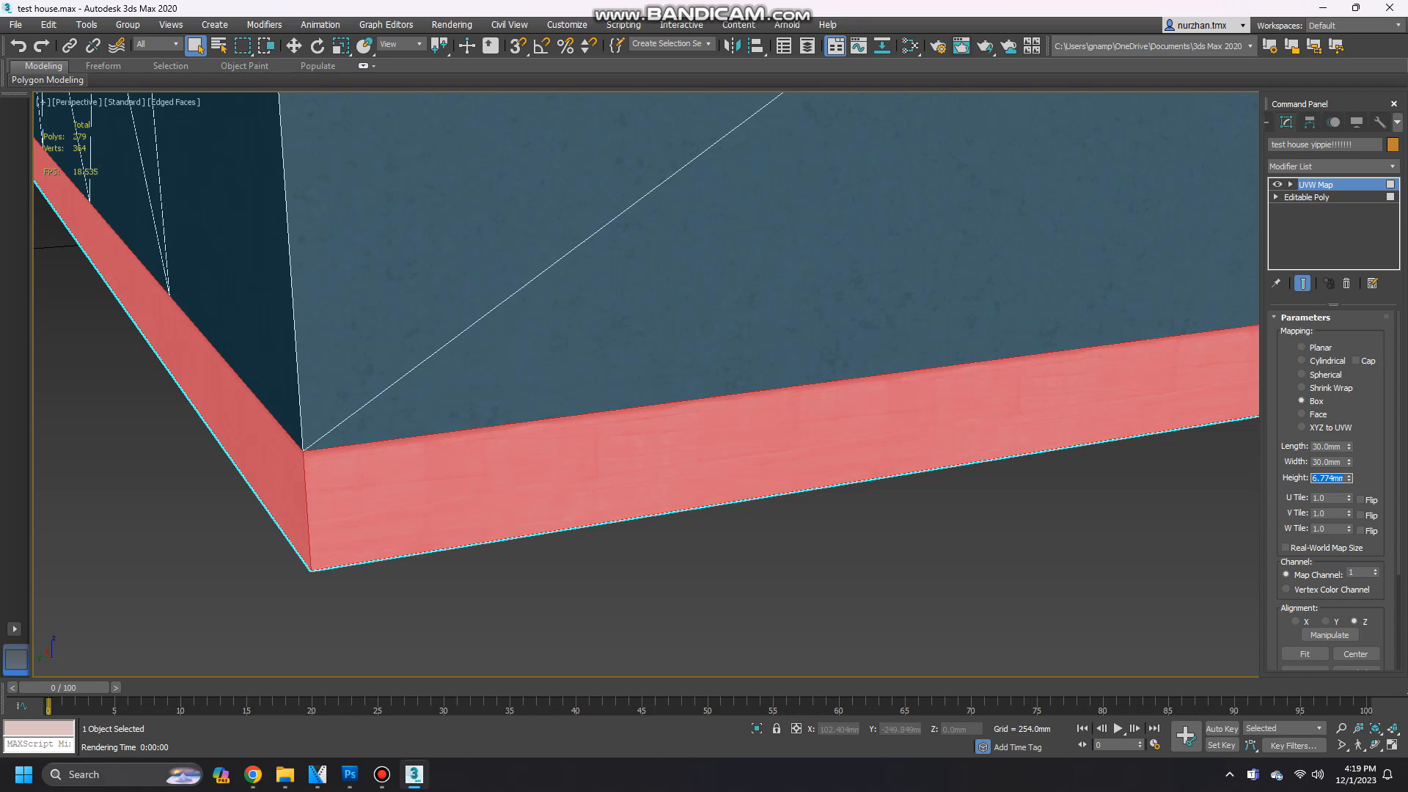
{"action": "left_click", "coordinate": [961, 46]}
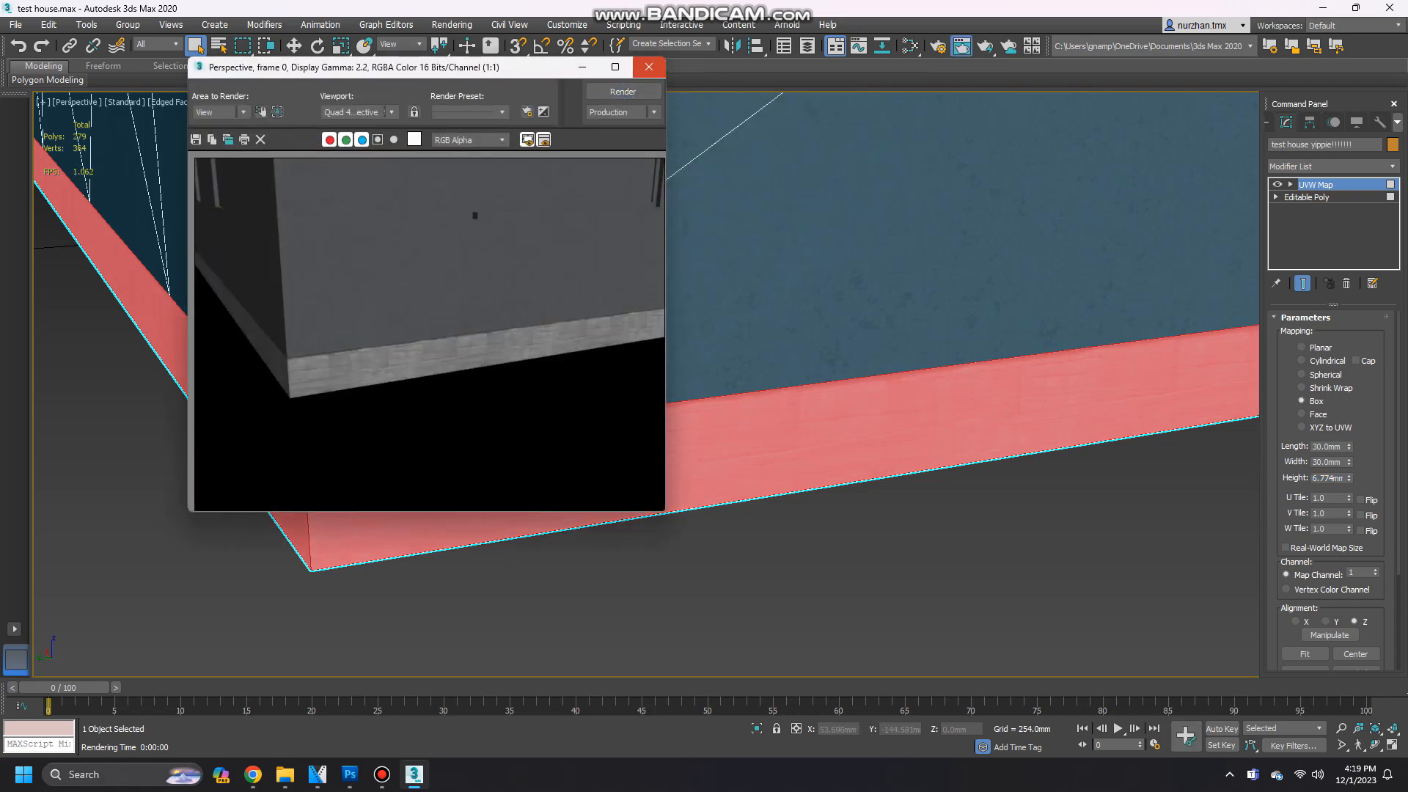
{"action": "left_click", "coordinate": [649, 67]}
Collapse the modifier stack to bake the foundation's UVW mapping into the editable poly.
{"action": "scroll", "coordinate": [660, 381], "scroll_direction": "down", "scroll_amount": 3}
{"action": "middle_click_drag", "start_coordinate": [1100, 367], "coordinate": [352, 389]}
{"action": "middle_click_drag", "start_coordinate": [176, 440], "coordinate": [507, 444], "text": "alt"}
{"action": "scroll", "coordinate": [506, 444], "scroll_direction": "up", "scroll_amount": 4}
{"action": "right_click", "coordinate": [1322, 227]}
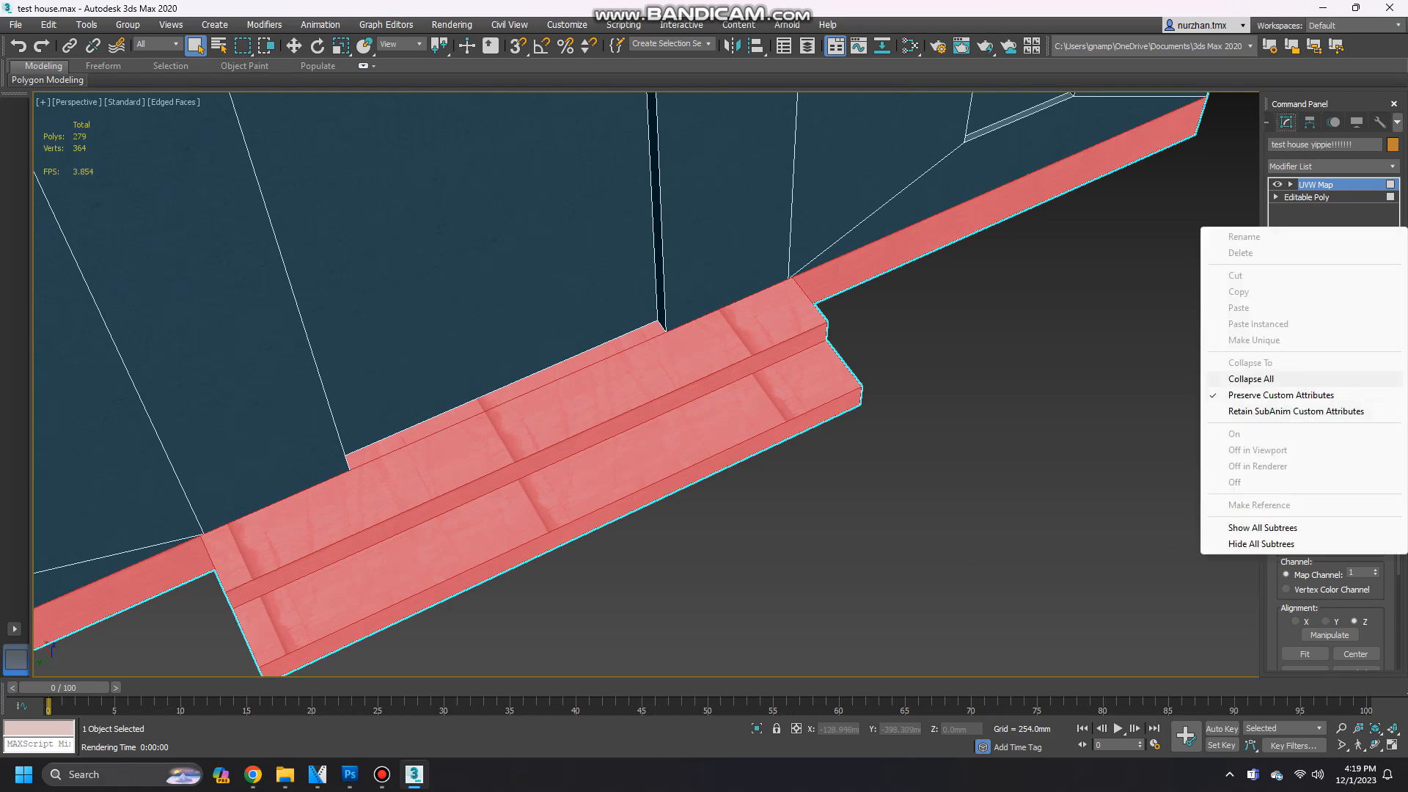
{"action": "left_click", "coordinate": [1250, 379]}
{"action": "left_click", "coordinate": [823, 429]}
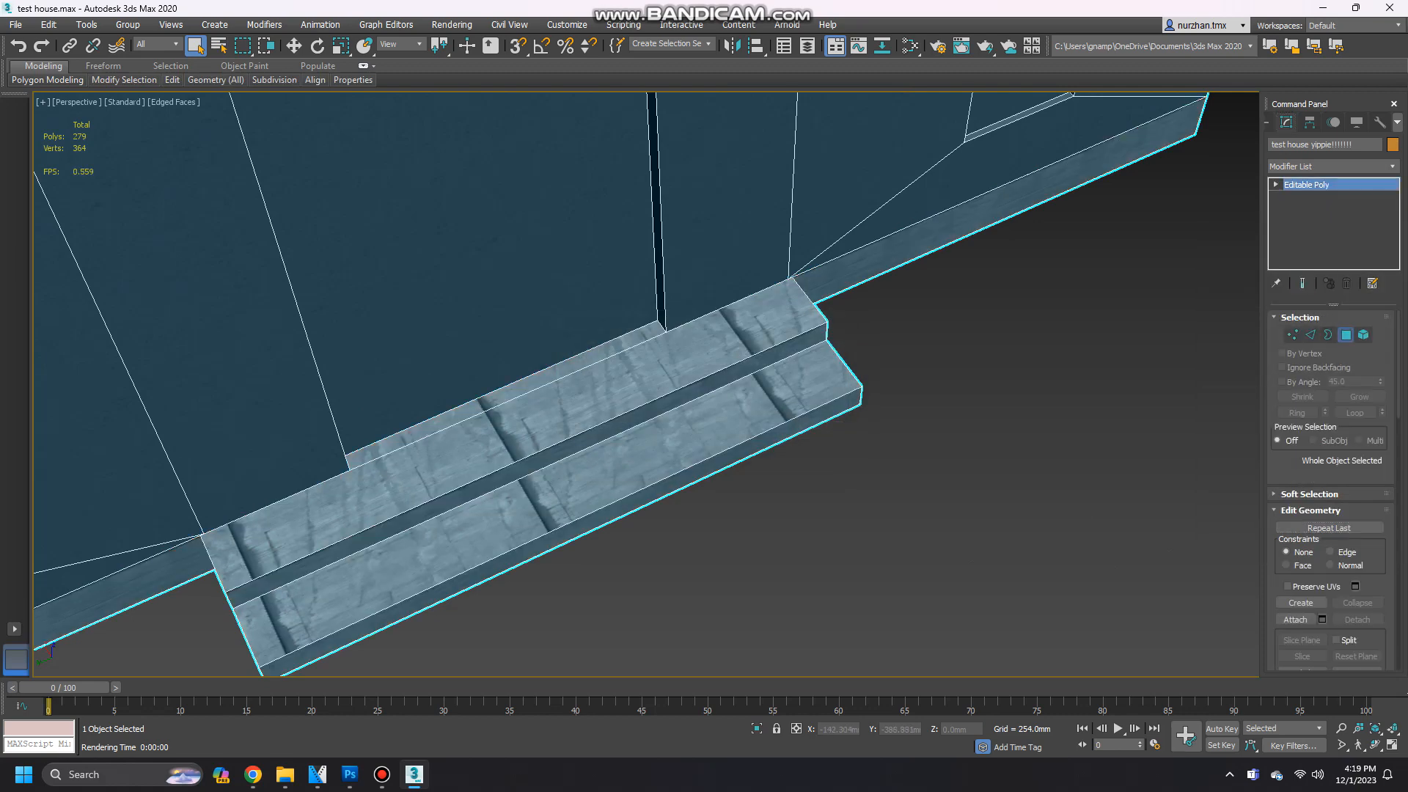
Select the two entrance step treads and the door threshold, and add a UVW Map modifier with Box mapping aligned to X.
{"action": "left_click", "coordinate": [1346, 334]}
{"action": "left_click", "coordinate": [497, 519]}
{"action": "left_click", "coordinate": [472, 450], "text": "ctrl"}
{"action": "left_click", "coordinate": [470, 410], "text": "ctrl"}
{"action": "middle_click_drag", "start_coordinate": [469, 410], "coordinate": [605, 326], "text": "alt"}
{"action": "left_click", "coordinate": [1350, 166]}
{"action": "left_click_drag", "start_coordinate": [1393, 242], "coordinate": [1394, 601]}
{"action": "left_click", "coordinate": [1313, 629]}
{"action": "left_click", "coordinate": [1302, 401]}
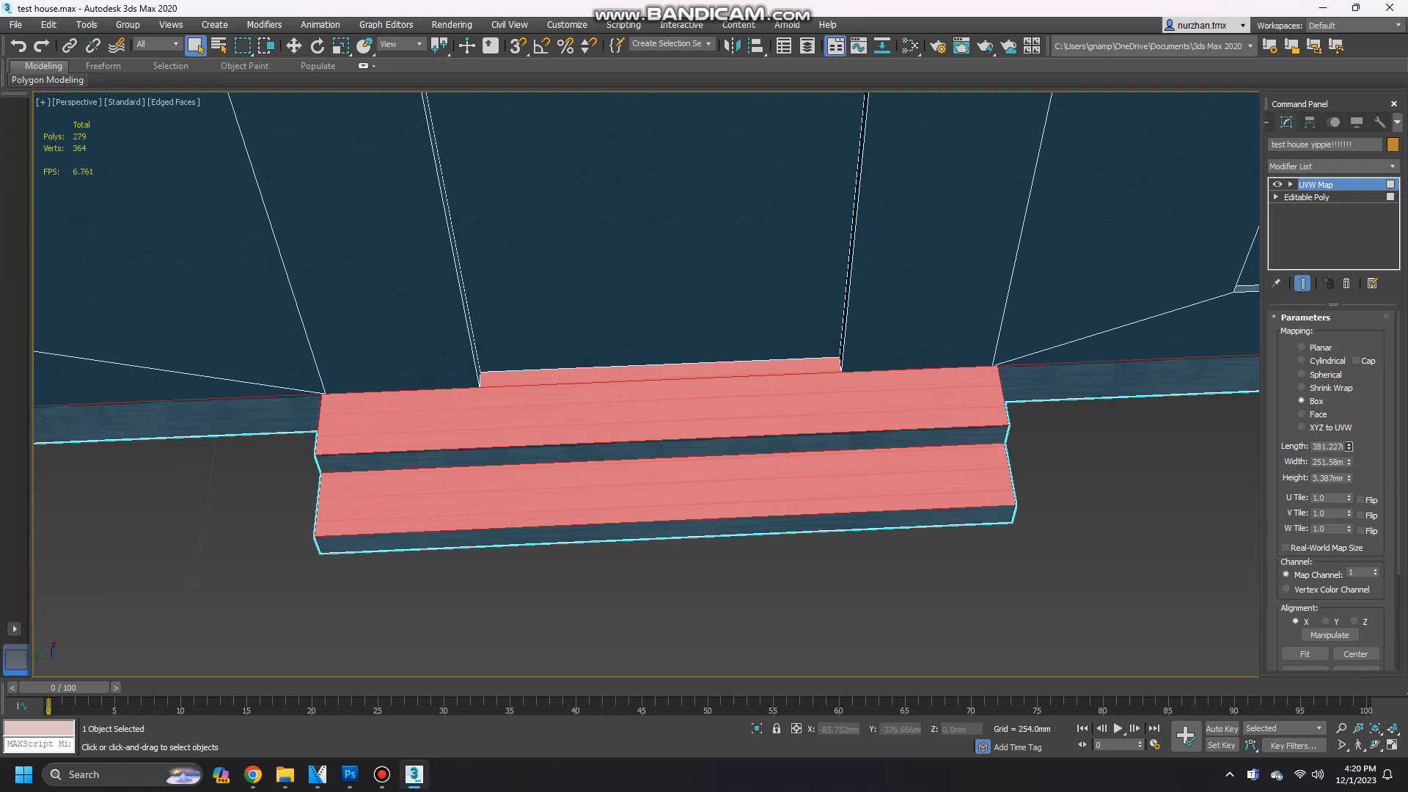
Set the step treads' mapping to length 57 mm, width 56 mm and height 56.5 mm.
{"action": "left_click_drag", "start_coordinate": [1349, 477], "coordinate": [1349, 396]}
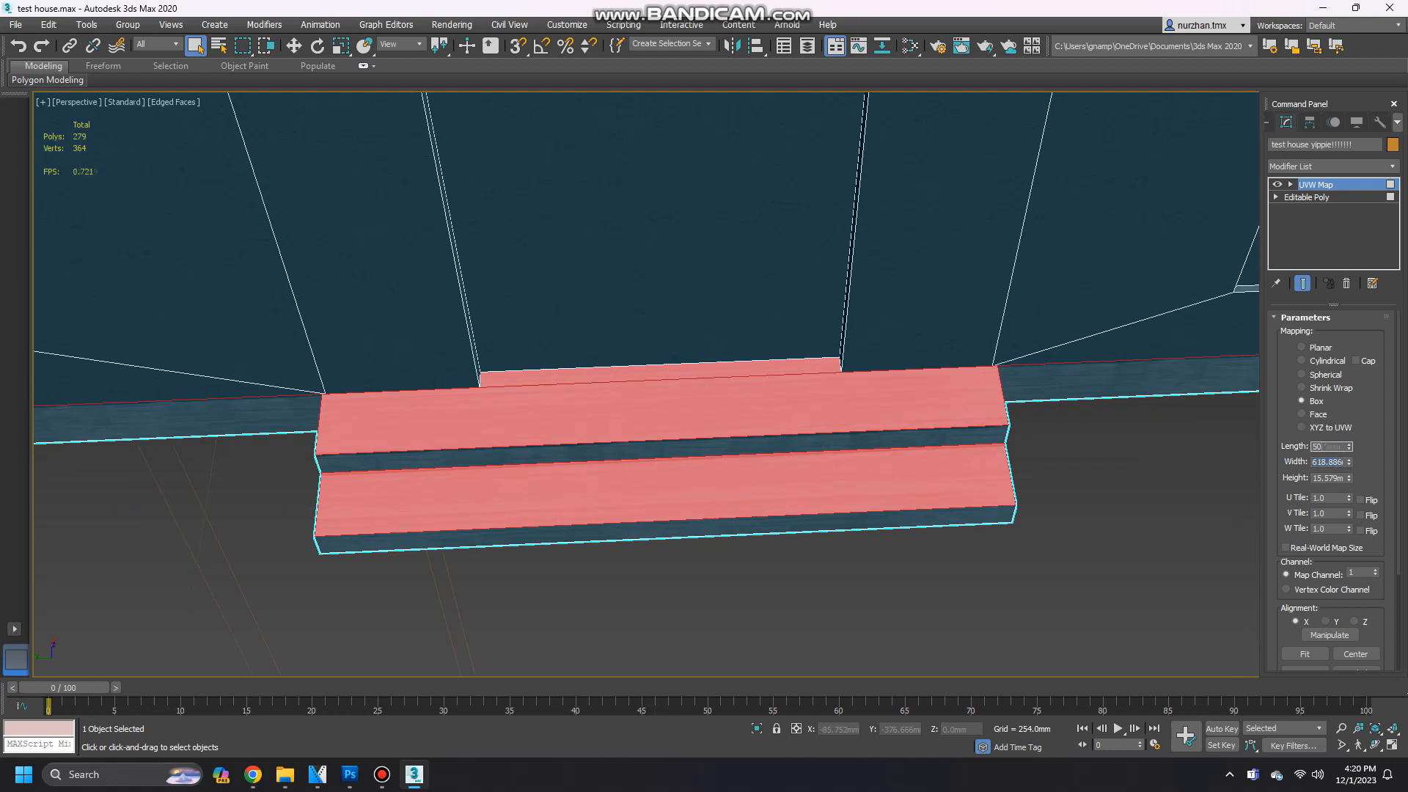
{"action": "middle_click_drag", "start_coordinate": [631, 425], "coordinate": [602, 564], "text": "alt"}
{"action": "left_click_drag", "start_coordinate": [1349, 479], "coordinate": [1349, 470]}
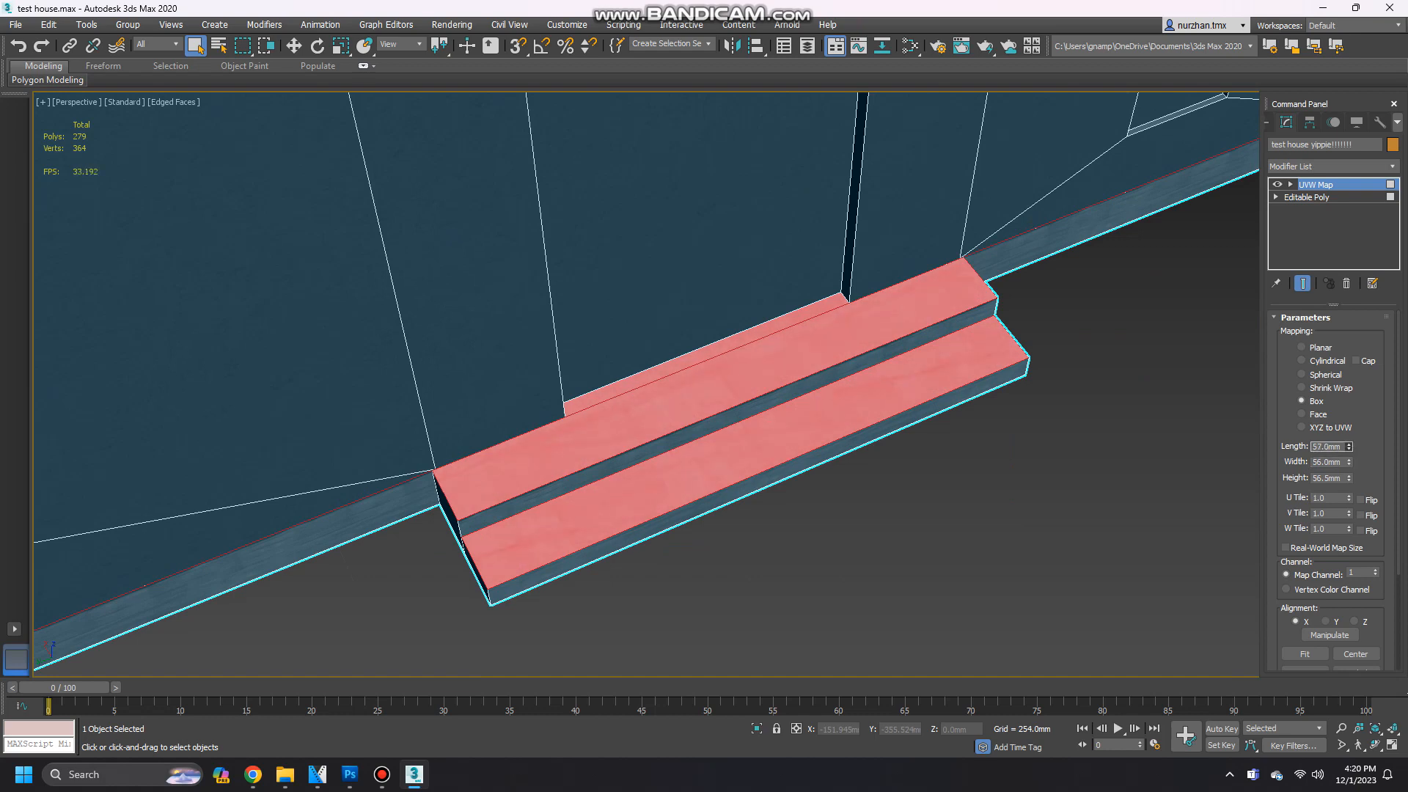
Collapse the stack to keep the step-tread mapping and deselect the house.
{"action": "right_click", "coordinate": [1309, 197]}
{"action": "left_click", "coordinate": [1291, 354]}
{"action": "left_click", "coordinate": [774, 429]}
{"action": "left_click", "coordinate": [935, 480]}
Select the terrace slab's top polygon and the three ledge polygons of its lower tier.
{"action": "scroll", "coordinate": [935, 480], "scroll_direction": "down", "scroll_amount": 8}
{"action": "middle_click_drag", "start_coordinate": [936, 480], "coordinate": [1174, 469], "text": "alt"}
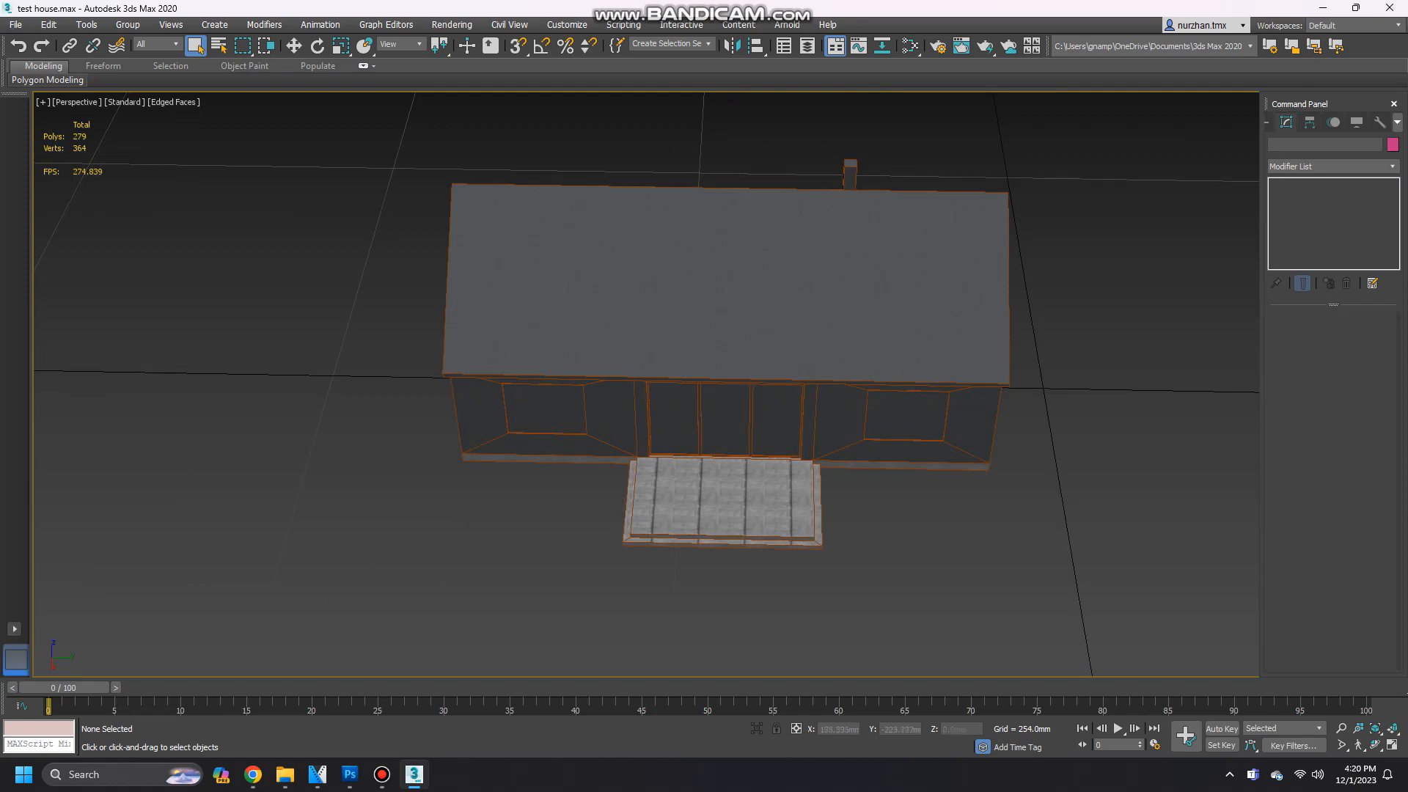
{"action": "scroll", "coordinate": [723, 546], "scroll_direction": "up", "scroll_amount": 5}
{"action": "left_click", "coordinate": [675, 389]}
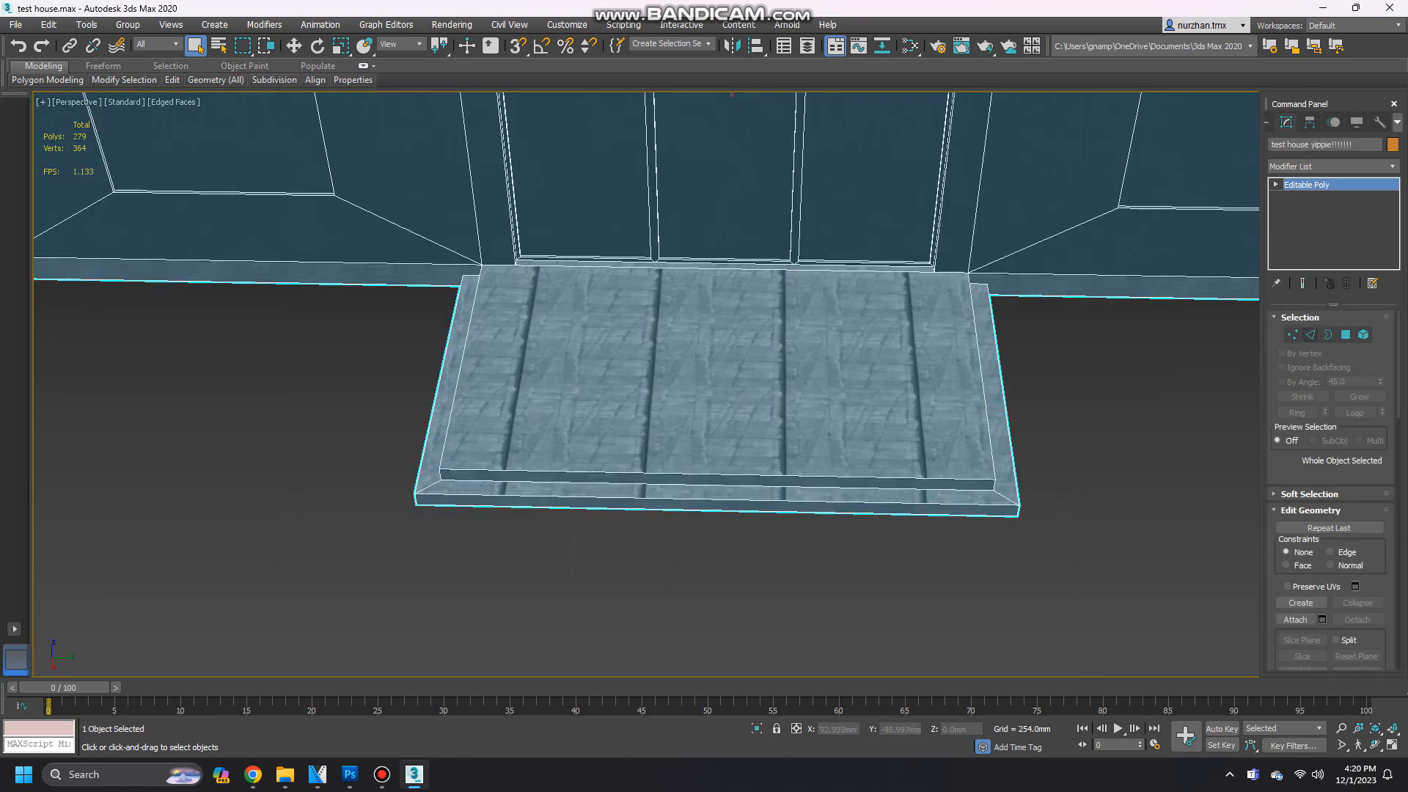
{"action": "key", "text": "4"}
{"action": "left_click", "coordinate": [715, 493], "text": "ctrl"}
{"action": "scroll", "coordinate": [715, 484], "scroll_direction": "down", "scroll_amount": 3}
{"action": "middle_click_drag", "start_coordinate": [715, 485], "coordinate": [686, 506], "text": "alt"}
{"action": "scroll", "coordinate": [679, 488], "scroll_direction": "down", "scroll_amount": 6}
{"action": "scroll", "coordinate": [712, 423], "scroll_direction": "up", "scroll_amount": 9}
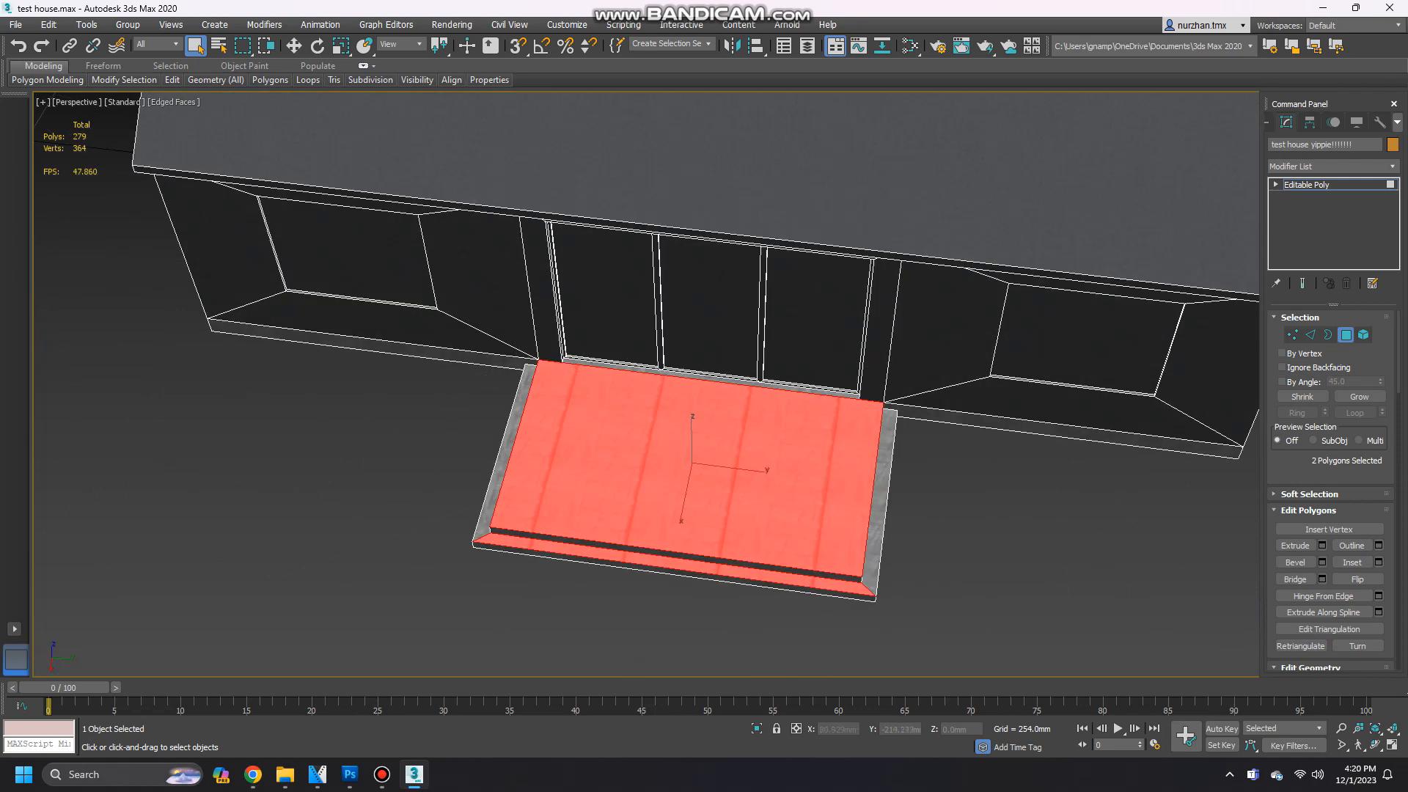
{"action": "scroll", "coordinate": [748, 388], "scroll_direction": "down", "scroll_amount": 5}
{"action": "middle_click_drag", "start_coordinate": [734, 411], "coordinate": [788, 415], "text": "alt"}
{"action": "middle_click_drag", "start_coordinate": [740, 499], "coordinate": [763, 363]}
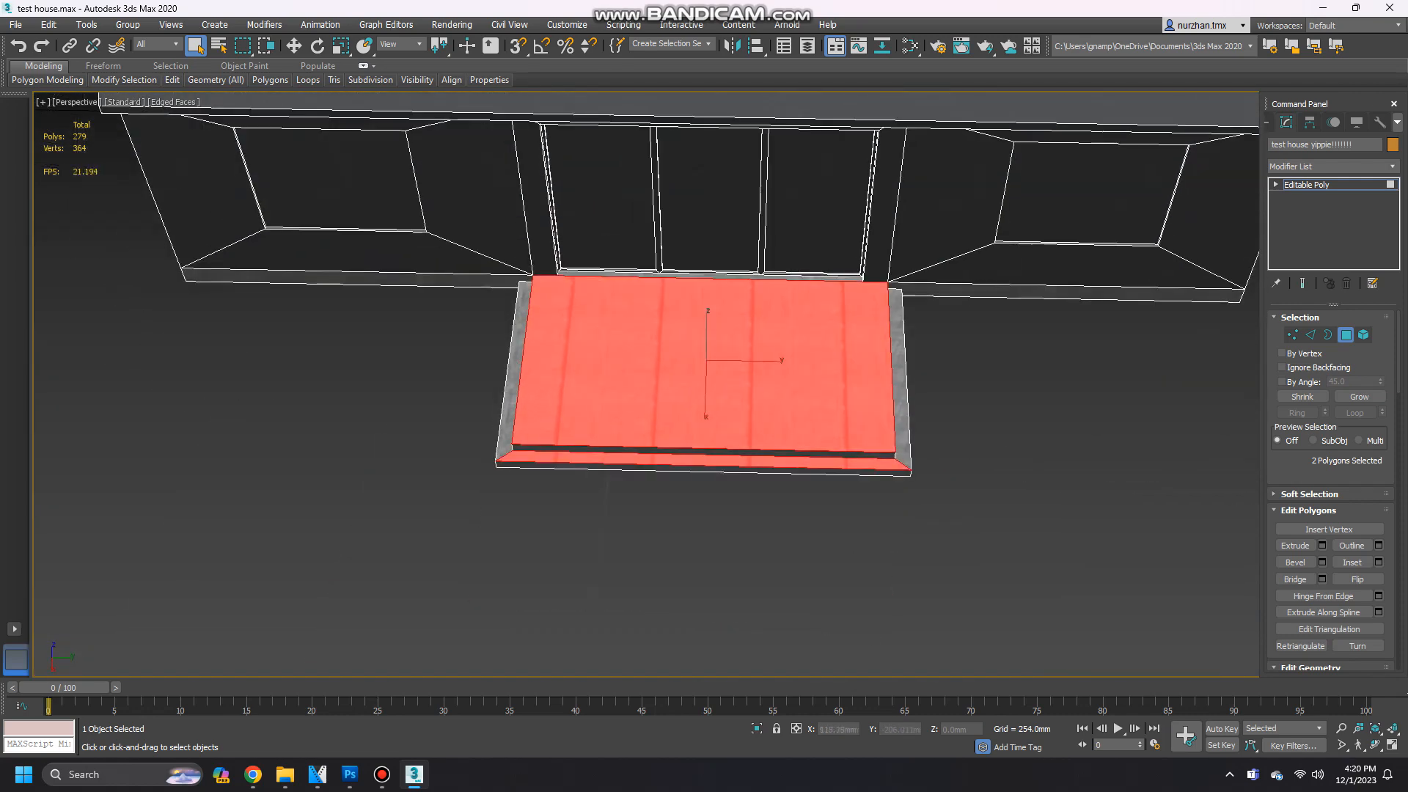
{"action": "scroll", "coordinate": [763, 363], "scroll_direction": "up", "scroll_amount": 3}
{"action": "left_click", "coordinate": [967, 381], "text": "ctrl"}
{"action": "left_click", "coordinate": [389, 374], "text": "ctrl"}
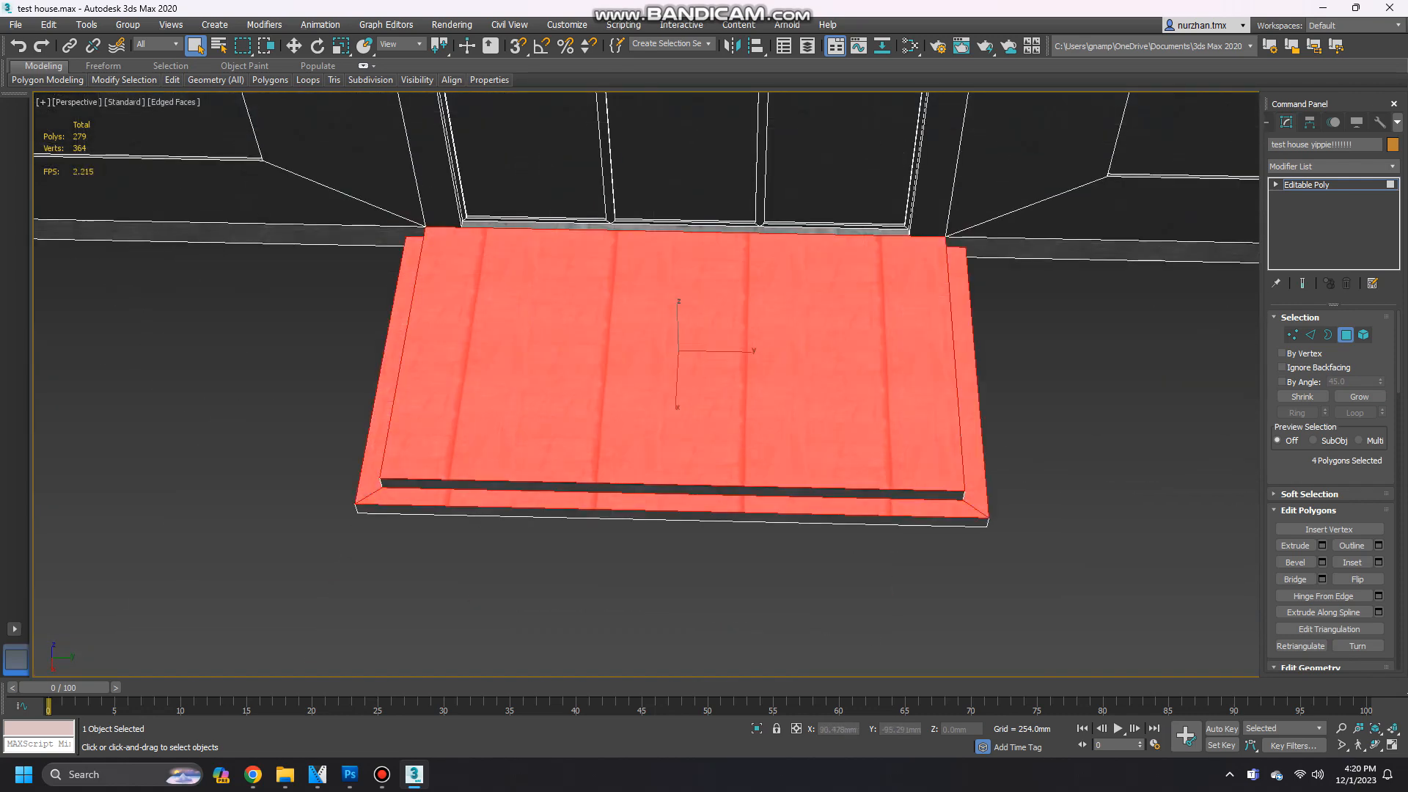
Add a UVW Map modifier with Box mapping aligned to X to the selected terrace polygons.
{"action": "left_click", "coordinate": [1335, 167]}
{"action": "left_click_drag", "start_coordinate": [1395, 253], "coordinate": [1394, 707]}
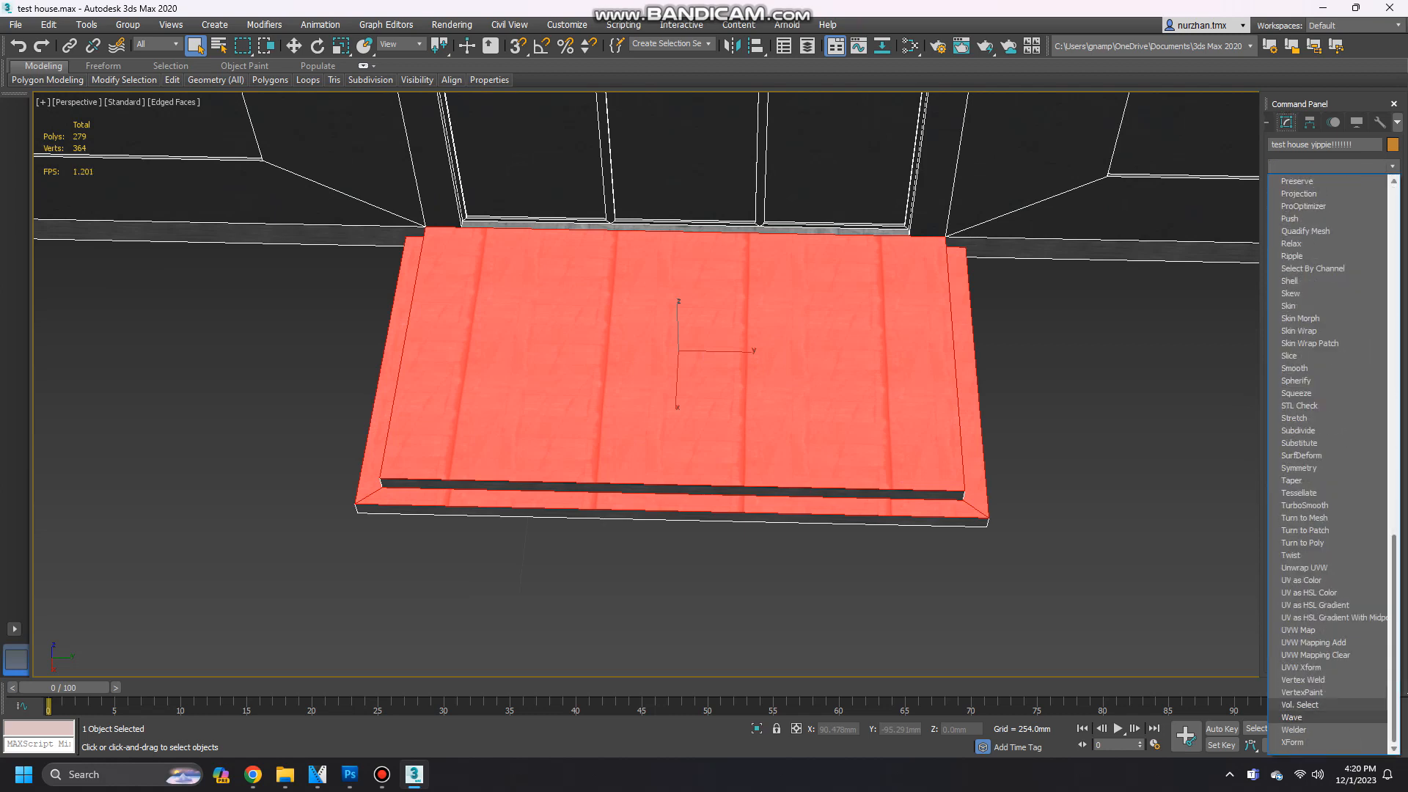
{"action": "left_click", "coordinate": [1300, 630]}
{"action": "left_click", "coordinate": [1303, 401]}
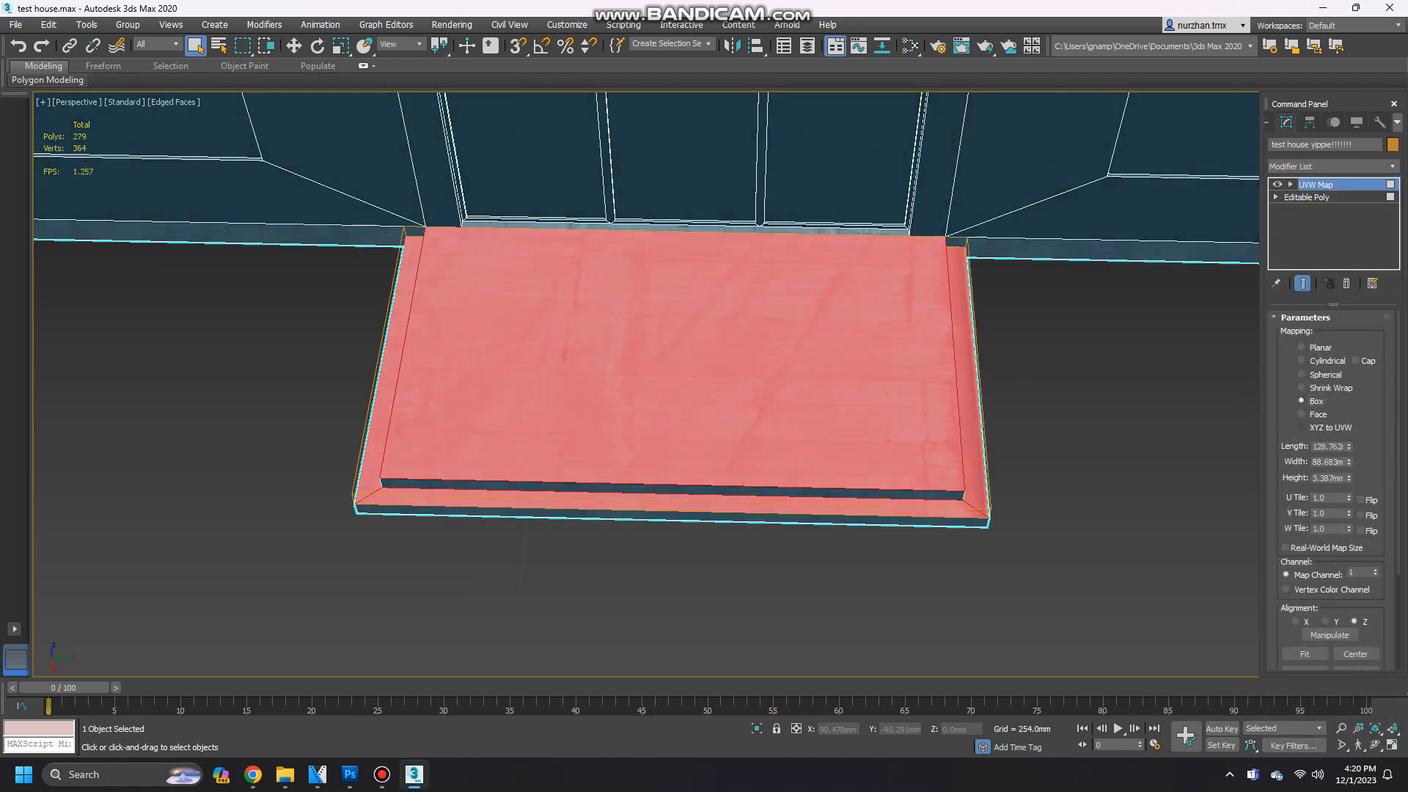
{"action": "left_click", "coordinate": [1297, 621]}
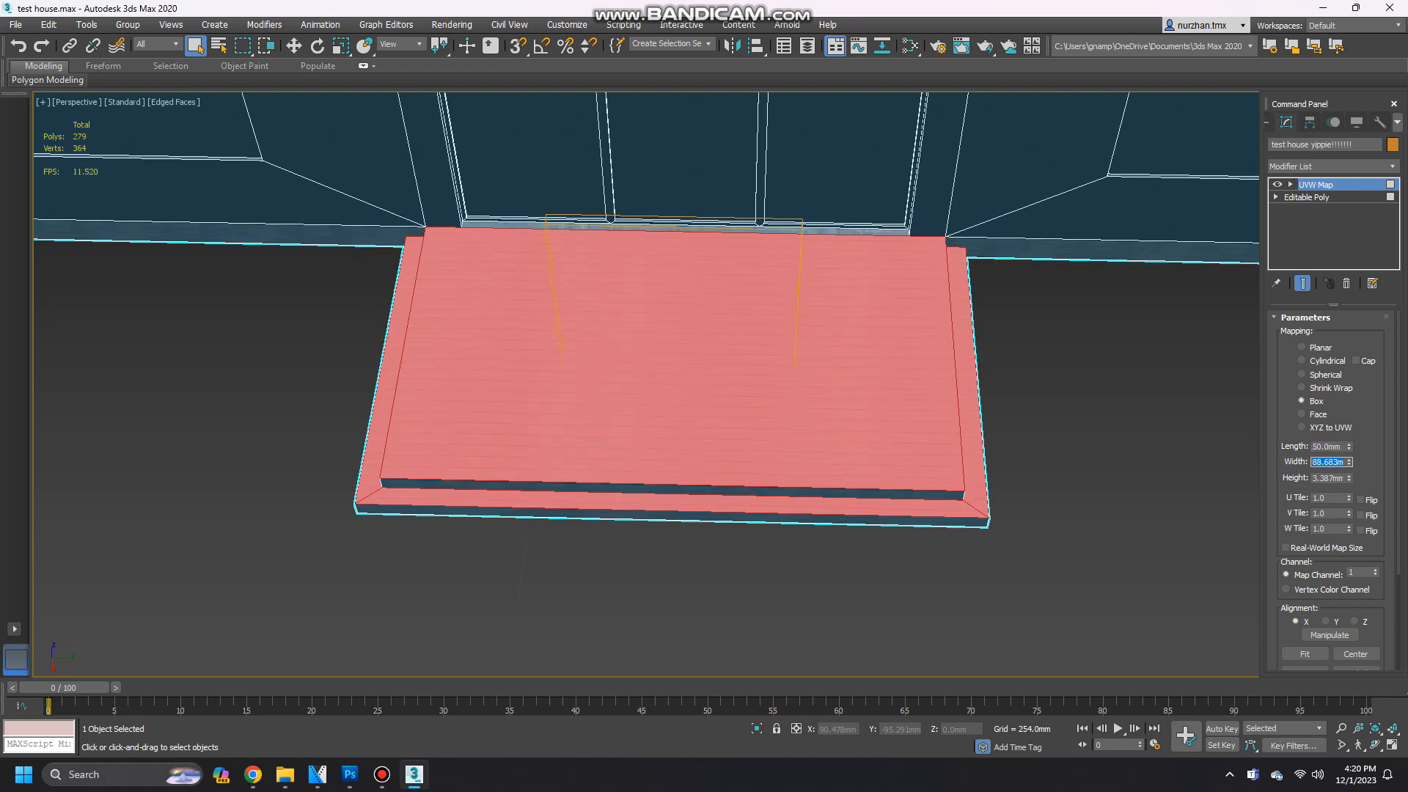
Try 50 mm and 60 mm for the terrace mapping's length, width and height.
{"action": "type", "text": "50.0mm"}
{"action": "key", "text": "Tab"}
{"action": "scroll", "coordinate": [859, 366], "scroll_direction": "up", "scroll_amount": 3}
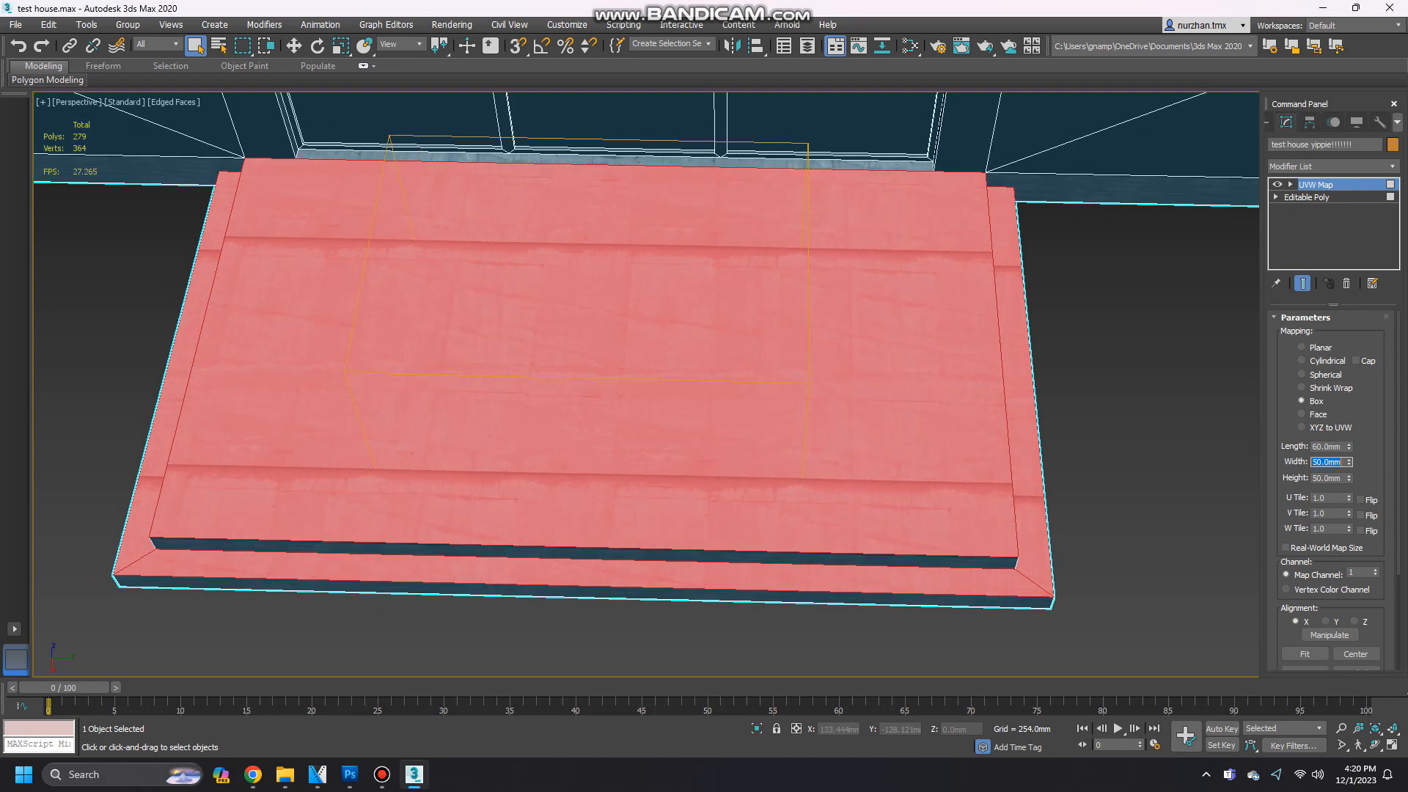
{"action": "type", "text": "60"}
{"action": "key", "text": "Tab"}
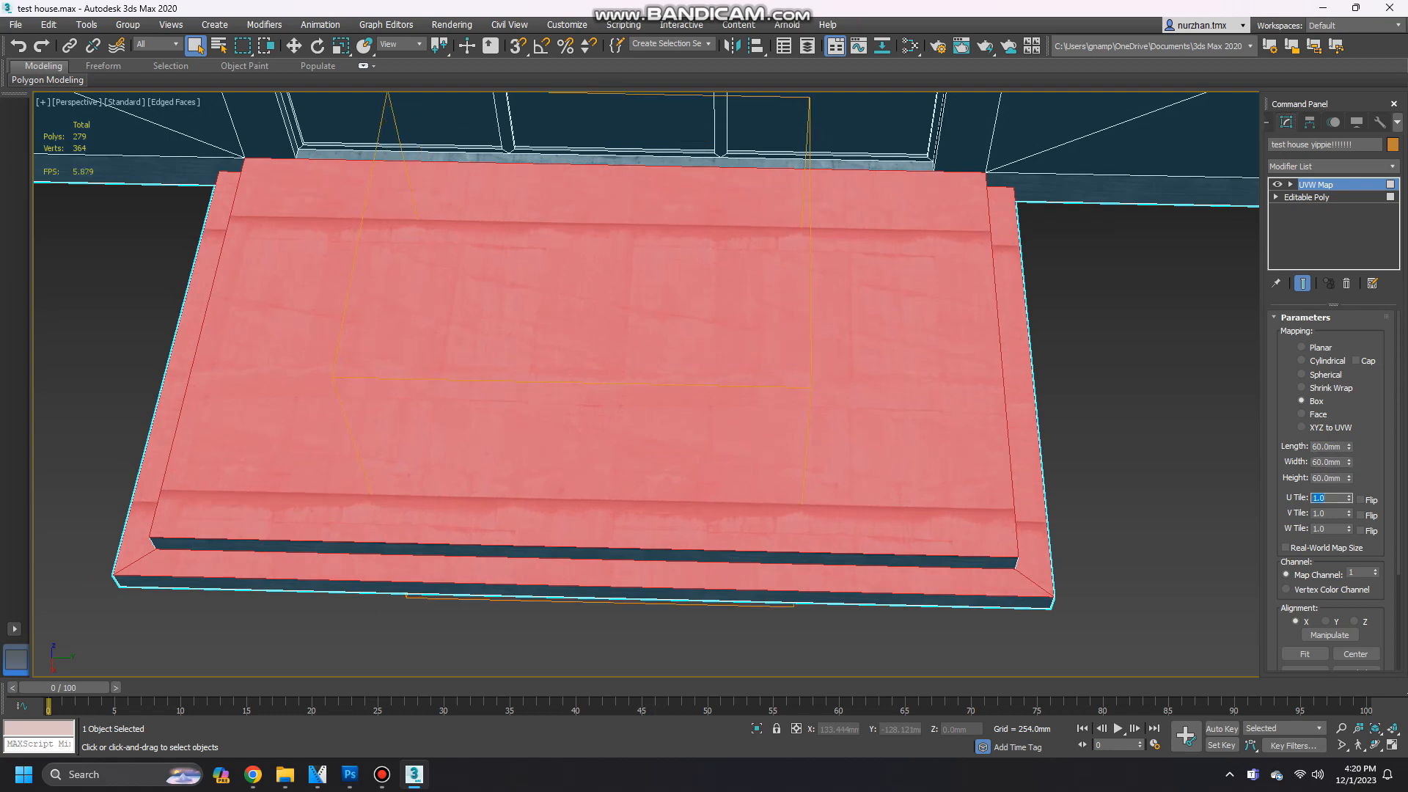
Set the terrace mapping's length, width and height to 200 mm and test-render the slab.
{"action": "type", "text": "200"}
{"action": "key", "text": "Tab"}
{"action": "type", "text": "2"}
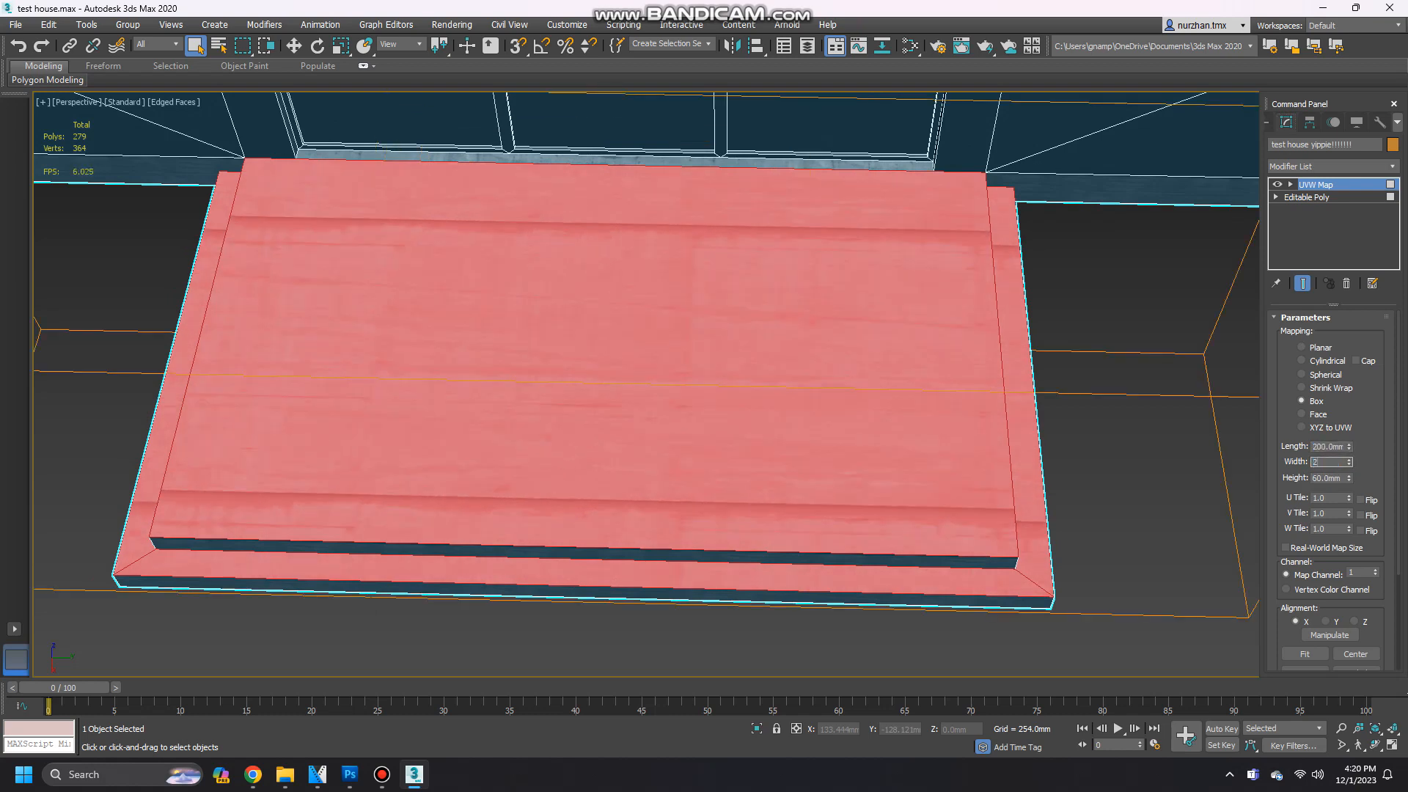
{"action": "key", "text": "Tab"}
{"action": "type", "text": "200"}
{"action": "key", "text": "Tab"}
{"action": "middle_click_drag", "start_coordinate": [587, 410], "coordinate": [558, 400], "text": "alt"}
{"action": "scroll", "coordinate": [646, 384], "scroll_direction": "down", "scroll_amount": 3}
{"action": "key", "text": "shift+q"}
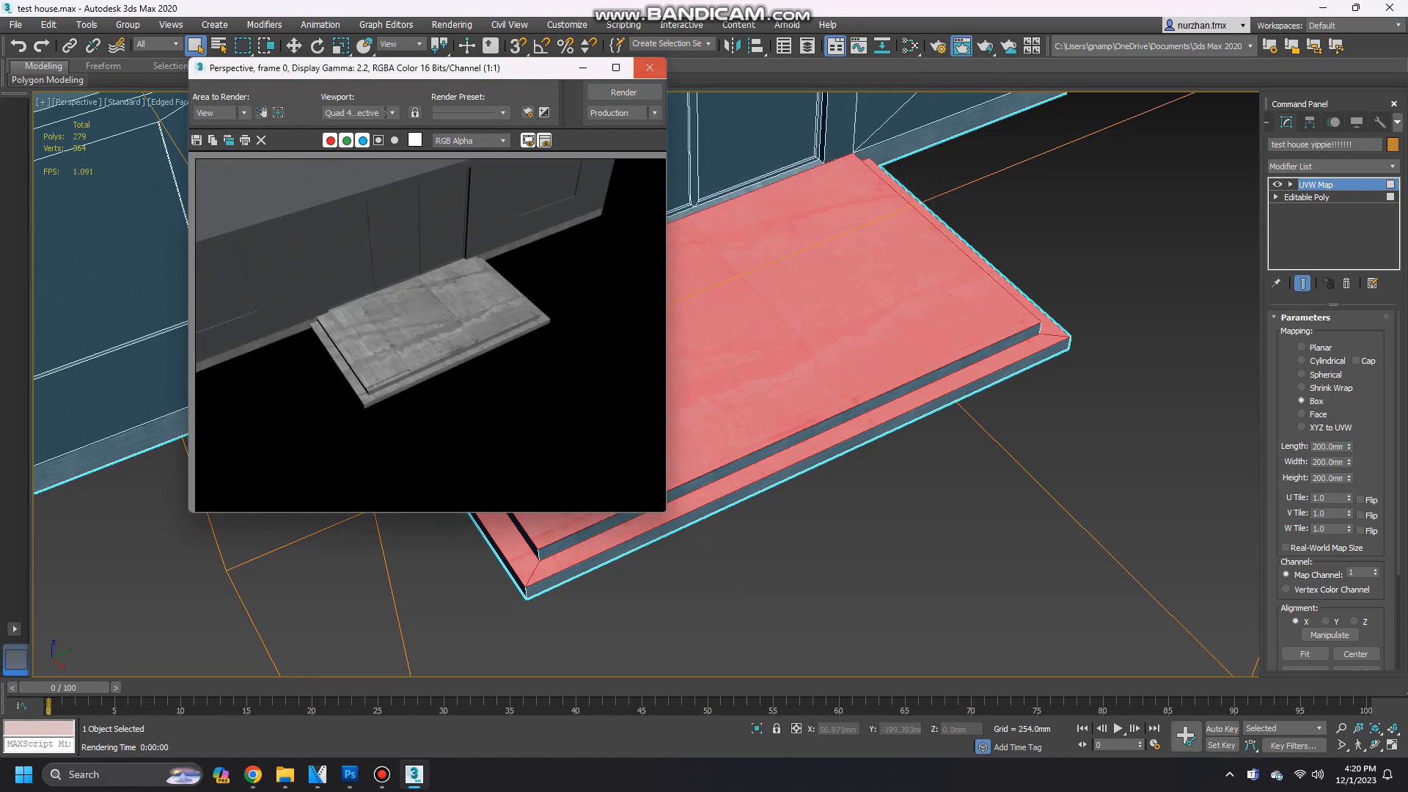
{"action": "left_click", "coordinate": [649, 68]}
Collapse the stack to bake the terrace mapping into the editable poly.
{"action": "right_click", "coordinate": [1320, 220]}
{"action": "left_click", "coordinate": [1313, 385]}
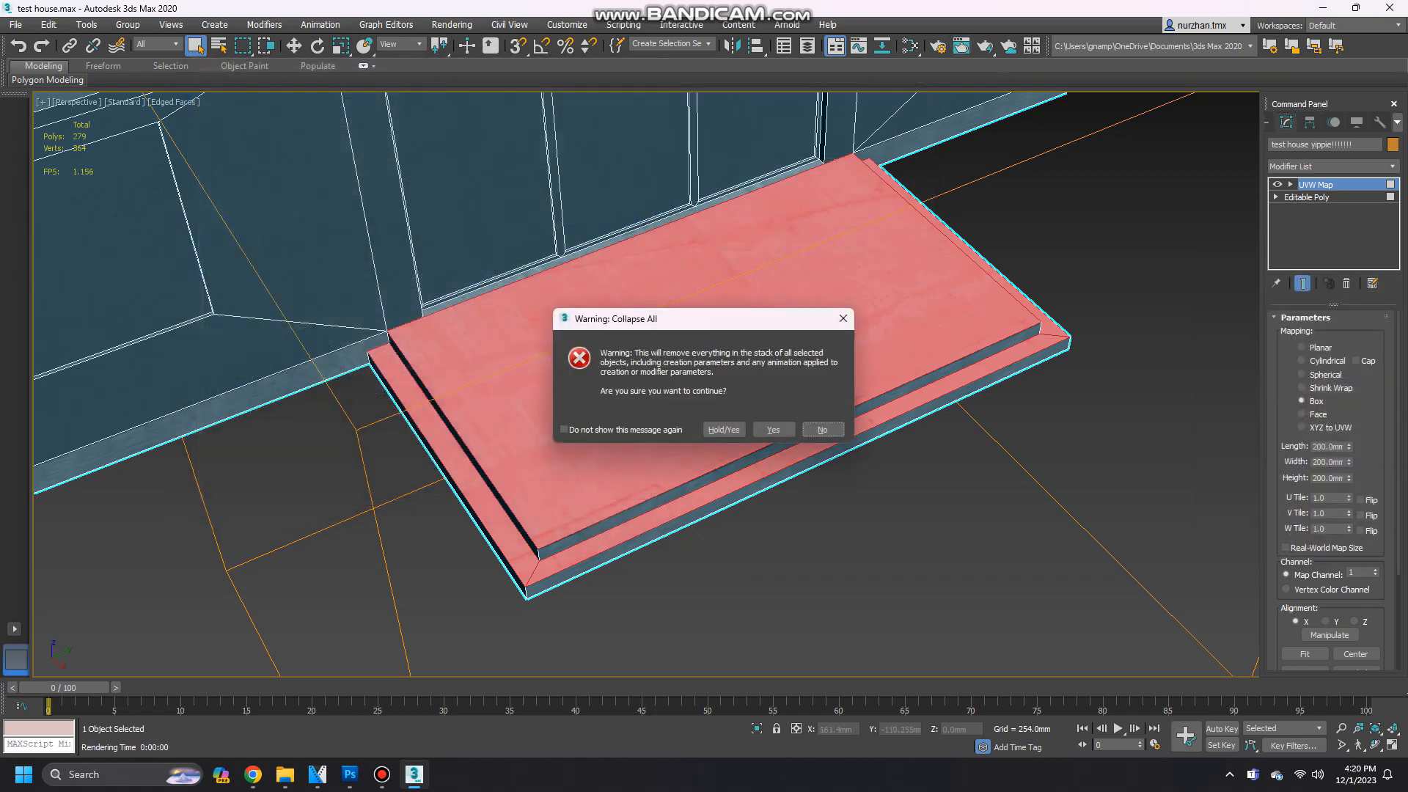
{"action": "left_click", "coordinate": [773, 430]}
Select the four wall polygons around a window on the terrace side of the house.
{"action": "scroll", "coordinate": [773, 430], "scroll_direction": "down", "scroll_amount": 6}
{"action": "scroll", "coordinate": [756, 513], "scroll_direction": "up", "scroll_amount": 10}
{"action": "middle_click_drag", "start_coordinate": [756, 514], "coordinate": [770, 444], "text": "alt"}
{"action": "key", "text": "4"}
{"action": "left_click", "coordinate": [741, 461]}
{"action": "left_click", "coordinate": [869, 370], "text": "ctrl"}
{"action": "left_click", "coordinate": [738, 271], "text": "ctrl"}
{"action": "left_click", "coordinate": [607, 360], "text": "ctrl"}
Extend the selection to the neighbouring wall polygons, working round the house towards the entrance side.
{"action": "scroll", "coordinate": [616, 366], "scroll_direction": "up", "scroll_amount": 4}
{"action": "middle_click_drag", "start_coordinate": [616, 367], "coordinate": [690, 341], "text": "alt"}
{"action": "left_click", "coordinate": [961, 155], "text": "ctrl"}
{"action": "left_click", "coordinate": [1065, 404], "text": "ctrl"}
{"action": "middle_click_drag", "start_coordinate": [1066, 403], "coordinate": [1005, 469], "text": "alt"}
{"action": "left_click", "coordinate": [858, 422], "text": "ctrl"}
{"action": "scroll", "coordinate": [858, 423], "scroll_direction": "down", "scroll_amount": 6}
{"action": "middle_click_drag", "start_coordinate": [858, 422], "coordinate": [902, 382], "text": "alt"}
{"action": "left_click", "coordinate": [803, 388], "text": "ctrl"}
{"action": "left_click", "coordinate": [385, 381], "text": "ctrl"}
Add the wall and opening-edge polygons near the narrow window beside the entrance, undoing the stray picks.
{"action": "middle_click_drag", "start_coordinate": [385, 381], "coordinate": [645, 440], "text": "alt"}
{"action": "scroll", "coordinate": [645, 470], "scroll_direction": "up", "scroll_amount": 5}
{"action": "left_click", "coordinate": [637, 514], "text": "ctrl"}
{"action": "left_click", "coordinate": [715, 603], "text": "ctrl"}
{"action": "scroll", "coordinate": [722, 596], "scroll_direction": "up", "scroll_amount": 4}
{"action": "left_click", "coordinate": [724, 469], "text": "ctrl"}
{"action": "key", "text": "ctrl+z"}
{"action": "left_click", "coordinate": [732, 469], "text": "ctrl"}
{"action": "left_click", "coordinate": [799, 455], "text": "ctrl"}
{"action": "middle_click_drag", "start_coordinate": [799, 455], "coordinate": [734, 454], "text": "alt"}
{"action": "left_click", "coordinate": [762, 361], "text": "ctrl"}
{"action": "key", "text": "ctrl+z"}
Add the four wall polygons around the large window next to the entrance door.
{"action": "scroll", "coordinate": [763, 353], "scroll_direction": "down", "scroll_amount": 5}
{"action": "middle_click_drag", "start_coordinate": [294, 630], "coordinate": [609, 421]}
{"action": "left_click", "coordinate": [528, 528], "text": "ctrl"}
{"action": "left_click", "coordinate": [276, 348], "text": "ctrl"}
{"action": "left_click", "coordinate": [293, 634], "text": "ctrl"}
{"action": "left_click", "coordinate": [102, 476], "text": "ctrl"}
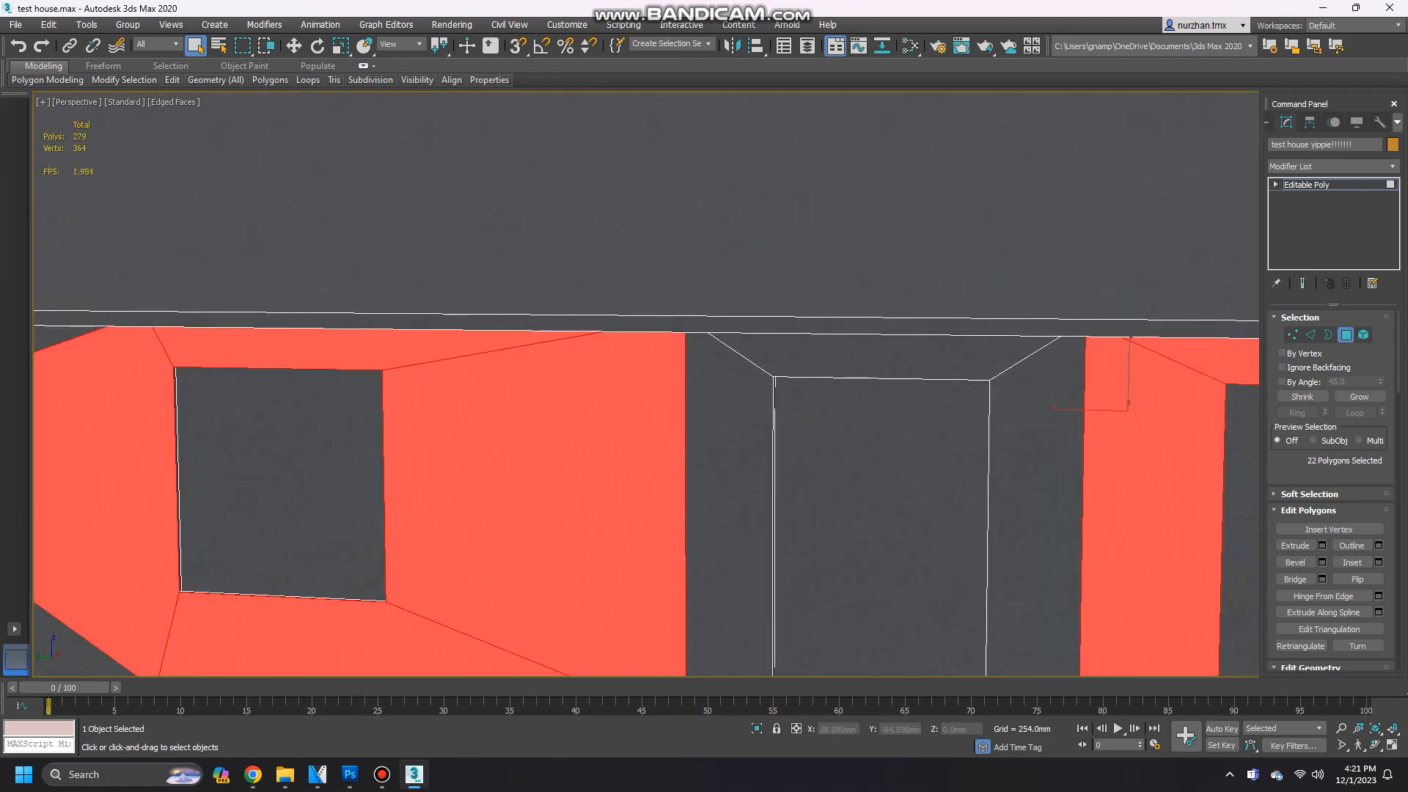
Add the wall polygons around the front corner window and the inner edges of the neighbouring window opening.
{"action": "middle_click_drag", "start_coordinate": [103, 476], "coordinate": [887, 238]}
{"action": "left_click", "coordinate": [660, 115], "text": "ctrl"}
{"action": "middle_click_drag", "start_coordinate": [661, 146], "coordinate": [734, 308], "text": "alt"}
{"action": "scroll", "coordinate": [734, 528], "scroll_direction": "up", "scroll_amount": 4}
{"action": "left_click", "coordinate": [1192, 220], "text": "ctrl"}
{"action": "left_click", "coordinate": [694, 656], "text": "ctrl"}
{"action": "scroll", "coordinate": [792, 609], "scroll_direction": "down", "scroll_amount": 8}
{"action": "middle_click_drag", "start_coordinate": [792, 609], "coordinate": [704, 381], "text": "alt"}
{"action": "scroll", "coordinate": [609, 352], "scroll_direction": "up", "scroll_amount": 5}
{"action": "left_click", "coordinate": [610, 561], "text": "ctrl"}
{"action": "left_click", "coordinate": [909, 246], "text": "ctrl"}
{"action": "middle_click_drag", "start_coordinate": [910, 245], "coordinate": [1203, 44]}
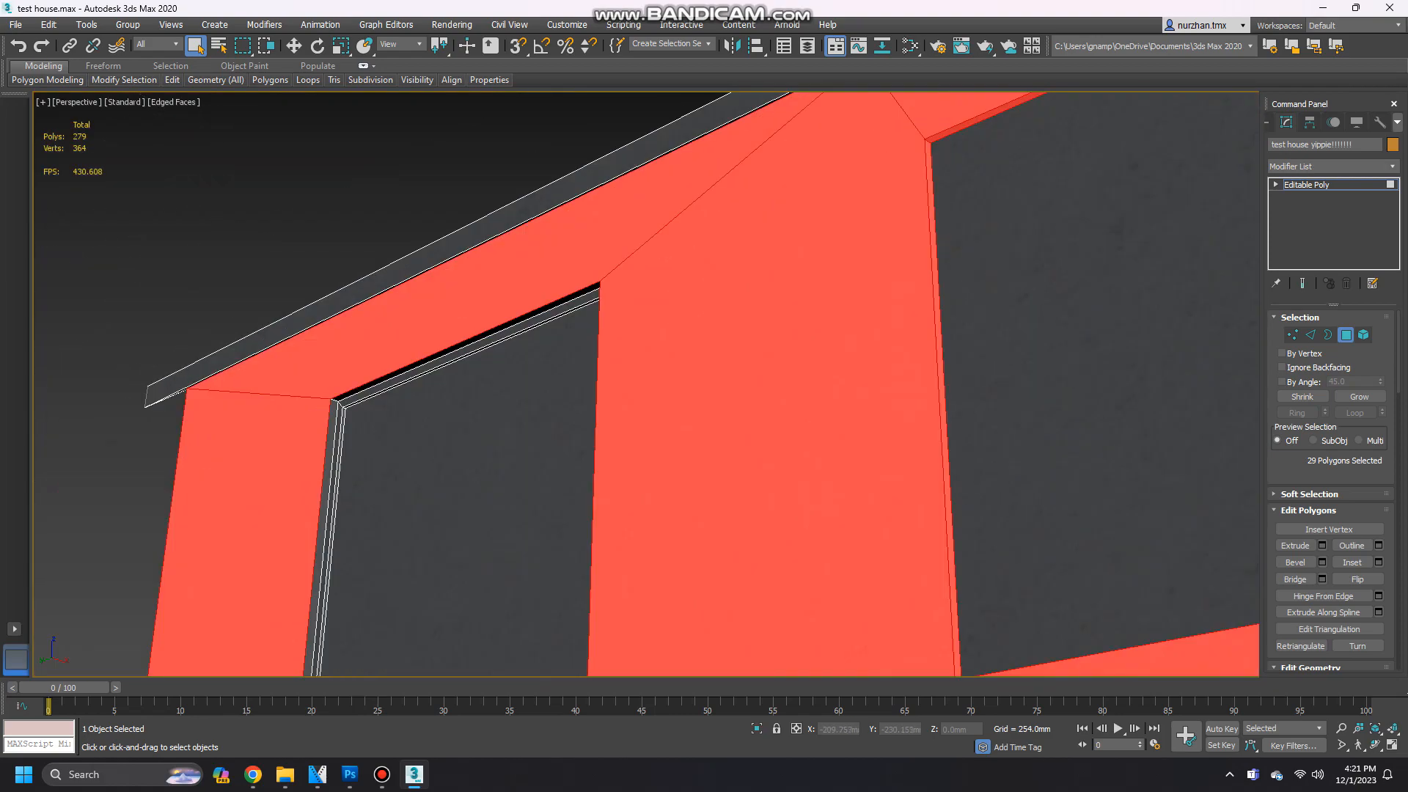
Add the missing window-opening edge on the entrance facade and the wall polygons beyond the house corner.
{"action": "scroll", "coordinate": [704, 382], "scroll_direction": "down", "scroll_amount": 8}
{"action": "middle_click_drag", "start_coordinate": [704, 382], "coordinate": [902, 514], "text": "alt"}
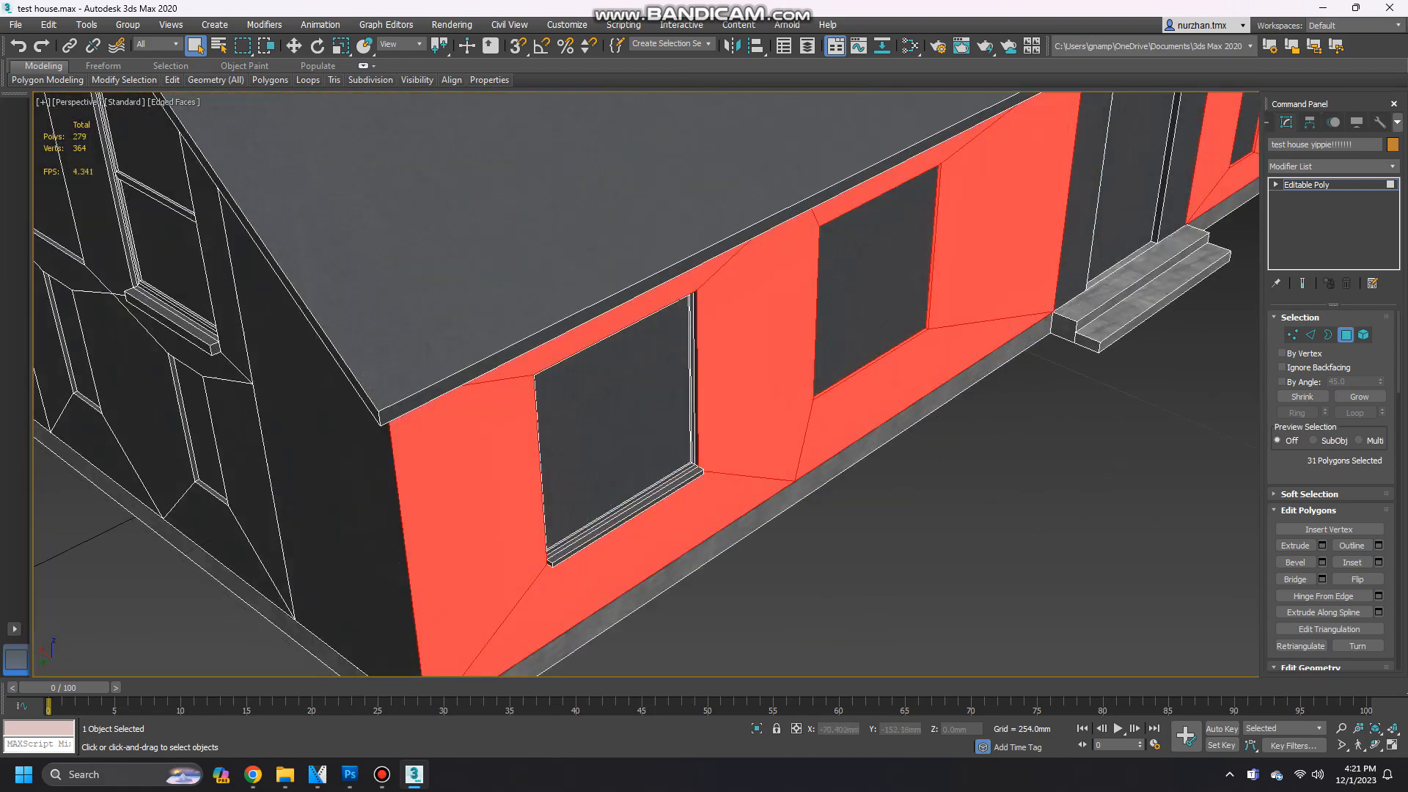
{"action": "scroll", "coordinate": [550, 440], "scroll_direction": "up", "scroll_amount": 5}
{"action": "left_click", "coordinate": [734, 352], "text": "ctrl"}
{"action": "scroll", "coordinate": [734, 352], "scroll_direction": "down", "scroll_amount": 5}
{"action": "middle_click_drag", "start_coordinate": [733, 352], "coordinate": [866, 411], "text": "alt"}
{"action": "left_click", "coordinate": [807, 440], "text": "ctrl"}
{"action": "left_click", "coordinate": [352, 286], "text": "ctrl"}
Continue round the house, adding the next unselected wall polygons and narrow edge polygons to the selection.
{"action": "middle_click_drag", "start_coordinate": [352, 286], "coordinate": [734, 308], "text": "alt"}
{"action": "middle_click_drag", "start_coordinate": [1108, 580], "coordinate": [597, 433]}
{"action": "left_click", "coordinate": [597, 433], "text": "ctrl"}
{"action": "left_click", "coordinate": [477, 257], "text": "ctrl"}
{"action": "left_click", "coordinate": [700, 419], "text": "ctrl"}
{"action": "middle_click_drag", "start_coordinate": [701, 418], "coordinate": [829, 250], "text": "alt"}
{"action": "scroll", "coordinate": [604, 359], "scroll_direction": "up", "scroll_amount": 4}
{"action": "left_click", "coordinate": [660, 418], "text": "ctrl"}
{"action": "left_click", "coordinate": [682, 444], "text": "ctrl"}
Complete the outer-wall selection with the last missing wall and opening-edge polygons.
{"action": "scroll", "coordinate": [683, 445], "scroll_direction": "down", "scroll_amount": 6}
{"action": "middle_click_drag", "start_coordinate": [682, 445], "coordinate": [796, 506], "text": "alt"}
{"action": "scroll", "coordinate": [796, 503], "scroll_direction": "up", "scroll_amount": 8}
{"action": "left_click", "coordinate": [792, 503], "text": "ctrl"}
{"action": "left_click", "coordinate": [841, 323], "text": "ctrl"}
{"action": "middle_click_drag", "start_coordinate": [840, 322], "coordinate": [409, 367], "text": "alt"}
{"action": "left_click", "coordinate": [409, 366], "text": "ctrl"}
{"action": "scroll", "coordinate": [409, 367], "scroll_direction": "down", "scroll_amount": 6}
{"action": "middle_click_drag", "start_coordinate": [645, 367], "coordinate": [440, 374], "text": "alt"}
{"action": "scroll", "coordinate": [513, 382], "scroll_direction": "down", "scroll_amount": 6}
{"action": "scroll", "coordinate": [513, 382], "scroll_direction": "up", "scroll_amount": 5}
Apply the light plaster texture from the File Explorer folder to the selected walls and add a UVW Map modifier.
{"action": "left_click", "coordinate": [285, 775]}
{"action": "left_click_drag", "start_coordinate": [1133, 332], "coordinate": [275, 477]}
{"action": "left_click", "coordinate": [1331, 167]}
{"action": "scroll", "coordinate": [1321, 441], "scroll_direction": "down", "scroll_amount": 15}
{"action": "left_click", "coordinate": [1298, 630]}
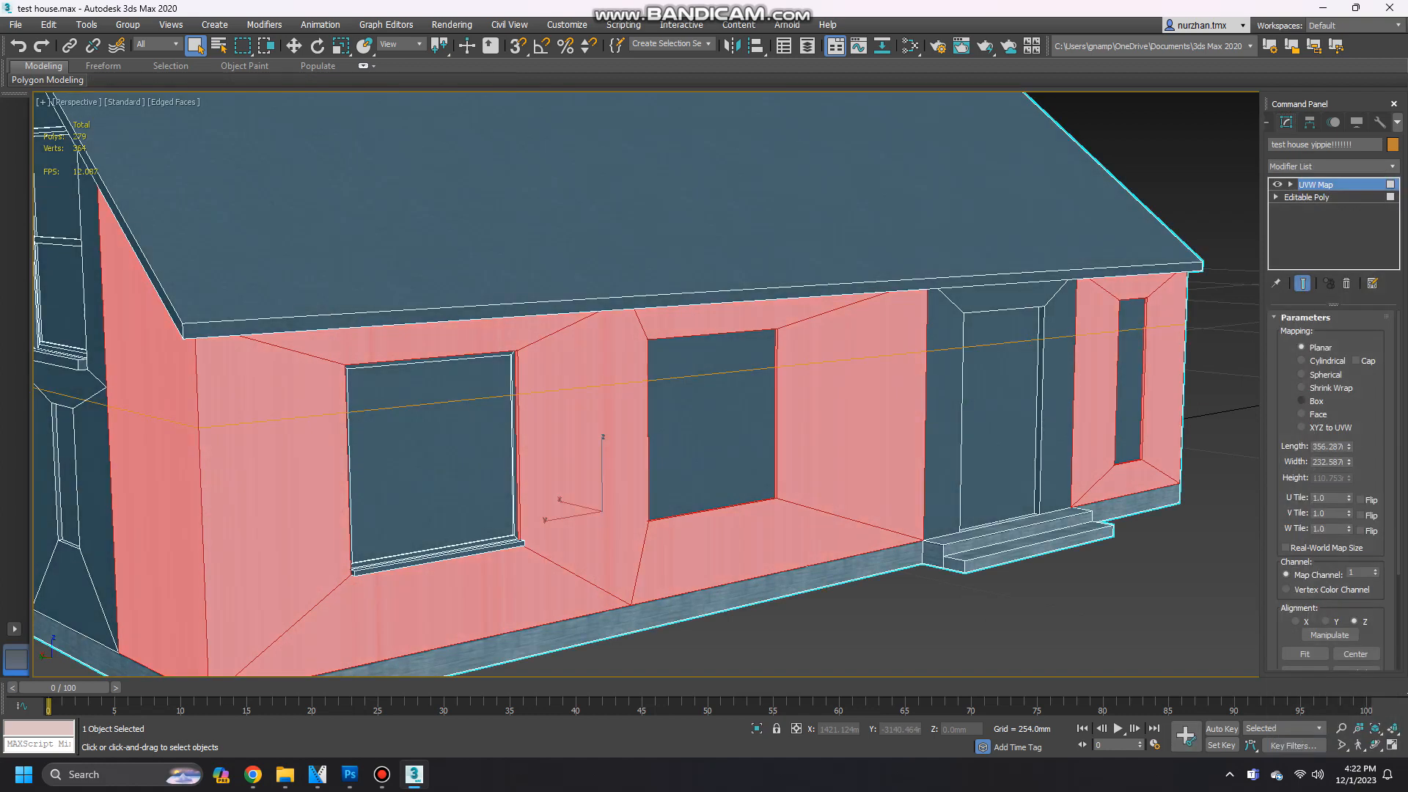
Switch the wall mapping to Box with length, width and height of 50 mm, and test-render the entrance facade.
{"action": "type", "text": "50"}
{"action": "key", "text": "Tab"}
{"action": "type", "text": "50"}
{"action": "key", "text": "Tab"}
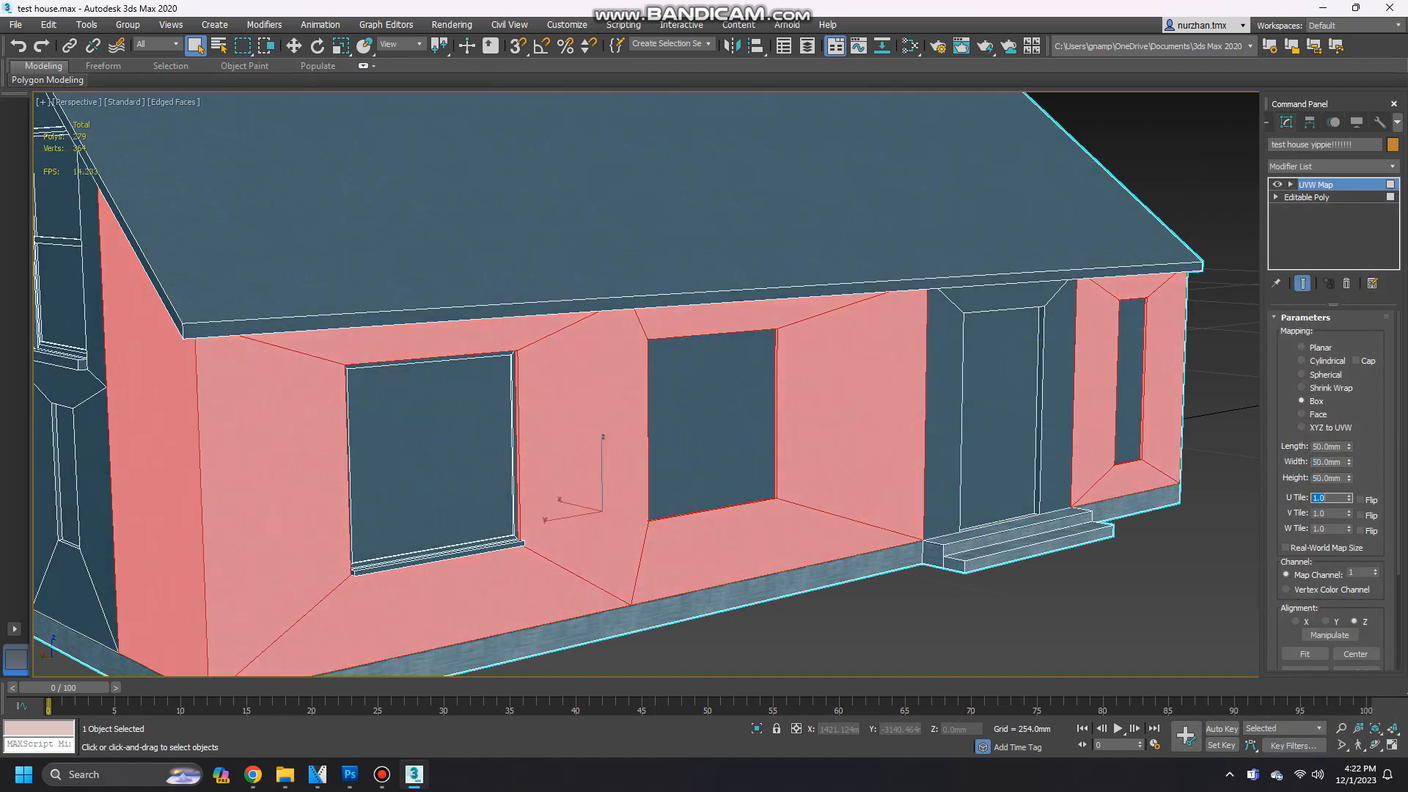
{"action": "left_click", "coordinate": [961, 45]}
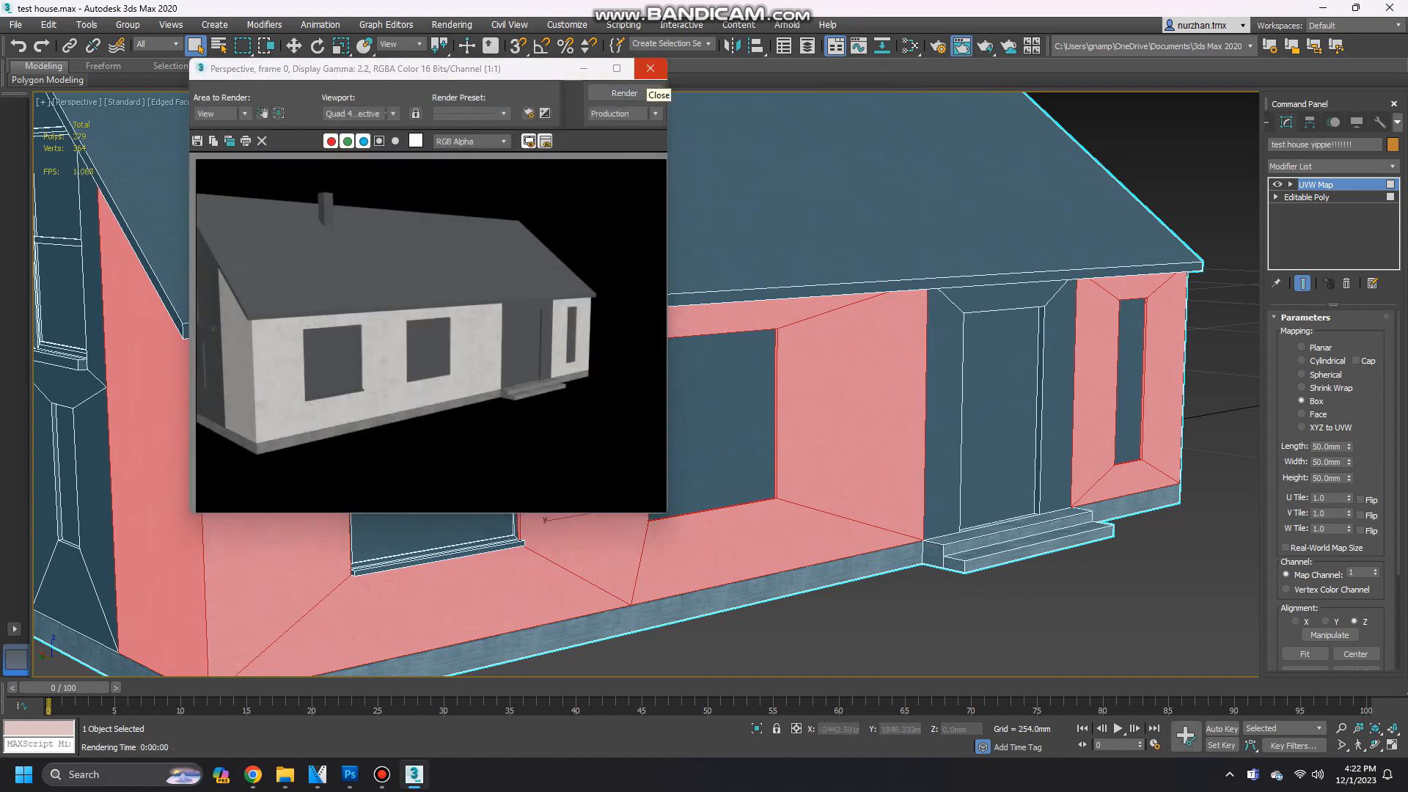
{"action": "left_click", "coordinate": [650, 68]}
Collapse the stack to bake the wall mapping into the editable poly.
{"action": "right_click", "coordinate": [1313, 199]}
{"action": "left_click", "coordinate": [1240, 353]}
{"action": "left_click", "coordinate": [774, 429]}
{"action": "scroll", "coordinate": [954, 411], "scroll_direction": "up", "scroll_amount": 3}
{"action": "middle_click_drag", "start_coordinate": [917, 426], "coordinate": [829, 425], "text": "alt"}
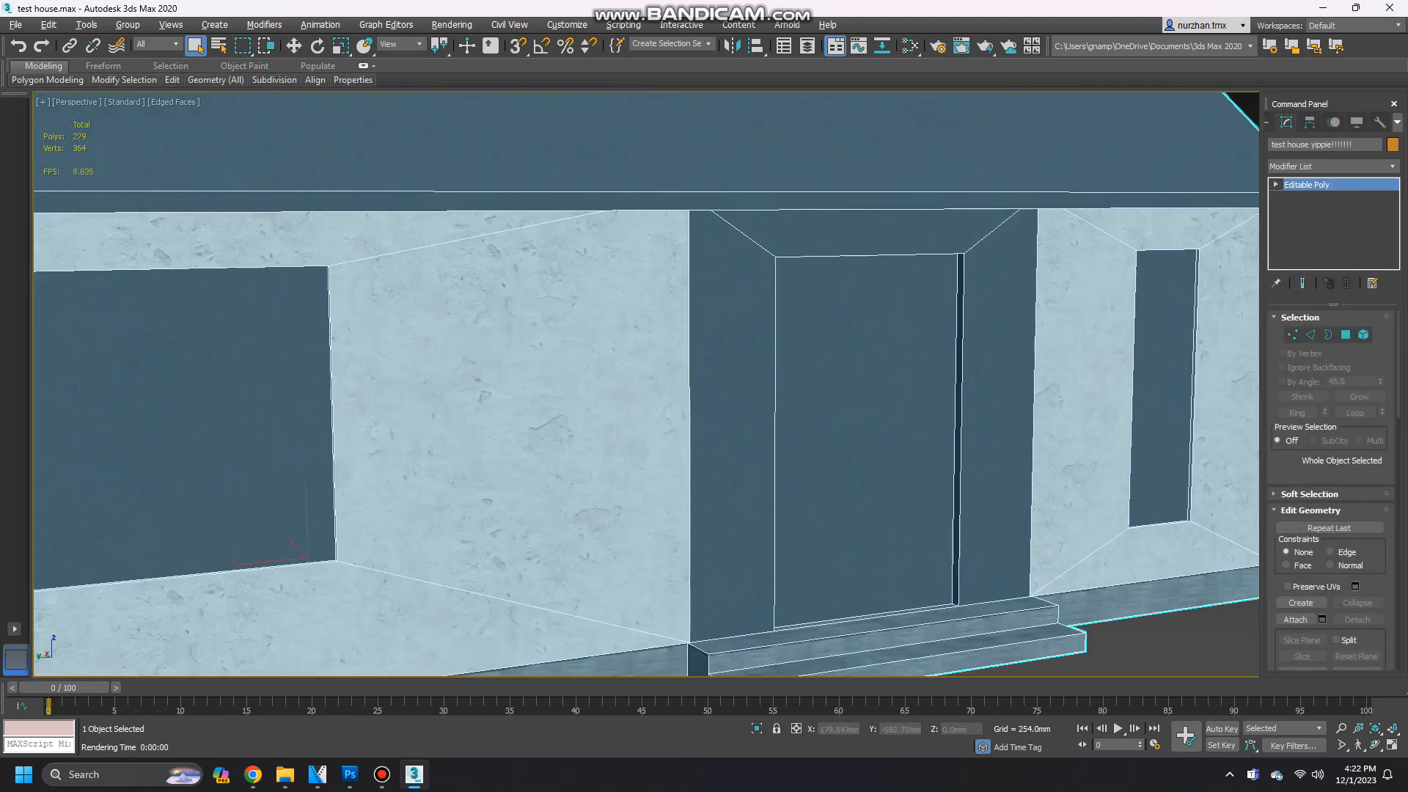
Select the wall polygons surrounding the entrance door.
{"action": "key", "text": "4"}
{"action": "left_click", "coordinate": [734, 410]}
{"action": "left_click", "coordinate": [843, 234], "text": "ctrl"}
{"action": "left_click", "coordinate": [998, 410], "text": "ctrl"}
Add the middle-section wall polygons around the windows of the first gable end to the selection.
{"action": "middle_click_drag", "start_coordinate": [917, 426], "coordinate": [586, 411], "text": "alt"}
{"action": "middle_click_drag", "start_coordinate": [880, 425], "coordinate": [587, 440], "text": "alt"}
{"action": "left_click", "coordinate": [840, 257], "text": "ctrl"}
{"action": "left_click", "coordinate": [756, 476], "text": "ctrl"}
{"action": "left_click", "coordinate": [909, 388], "text": "ctrl"}
{"action": "left_click", "coordinate": [966, 235], "text": "ctrl"}
{"action": "left_click", "coordinate": [690, 352], "text": "ctrl"}
{"action": "middle_click_drag", "start_coordinate": [748, 157], "coordinate": [652, 569]}
{"action": "left_click", "coordinate": [559, 513], "text": "ctrl"}
{"action": "left_click", "coordinate": [686, 282], "text": "ctrl"}
{"action": "left_click", "coordinate": [756, 352], "text": "ctrl"}
{"action": "left_click", "coordinate": [833, 462], "text": "ctrl"}
{"action": "left_click", "coordinate": [914, 315], "text": "ctrl"}
{"action": "left_click", "coordinate": [840, 176], "text": "ctrl"}
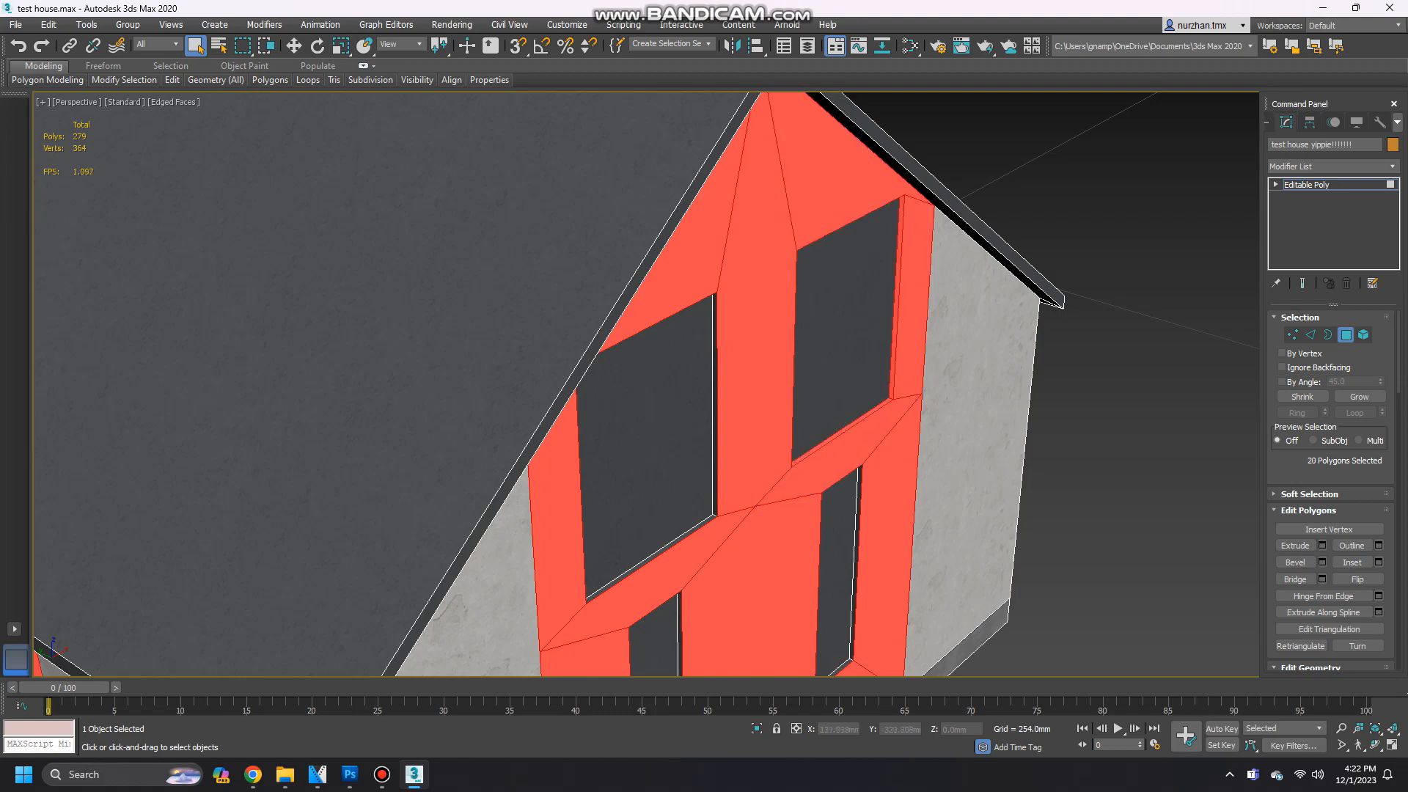
Add the side reveal polygons of this gable's window openings to the selection.
{"action": "scroll", "coordinate": [844, 587], "scroll_direction": "up", "scroll_amount": 2}
{"action": "middle_click_drag", "start_coordinate": [829, 624], "coordinate": [844, 410]}
{"action": "left_click", "coordinate": [859, 496], "text": "ctrl"}
{"action": "middle_click_drag", "start_coordinate": [880, 477], "coordinate": [942, 235]}
{"action": "left_click", "coordinate": [749, 440], "text": "ctrl"}
{"action": "left_click", "coordinate": [716, 235], "text": "ctrl"}
{"action": "scroll", "coordinate": [733, 330], "scroll_direction": "down", "scroll_amount": 5}
Extend the selection with the opposite side and top reveal polygons of the same gable's window openings.
{"action": "middle_click_drag", "start_coordinate": [660, 367], "coordinate": [844, 352], "text": "alt"}
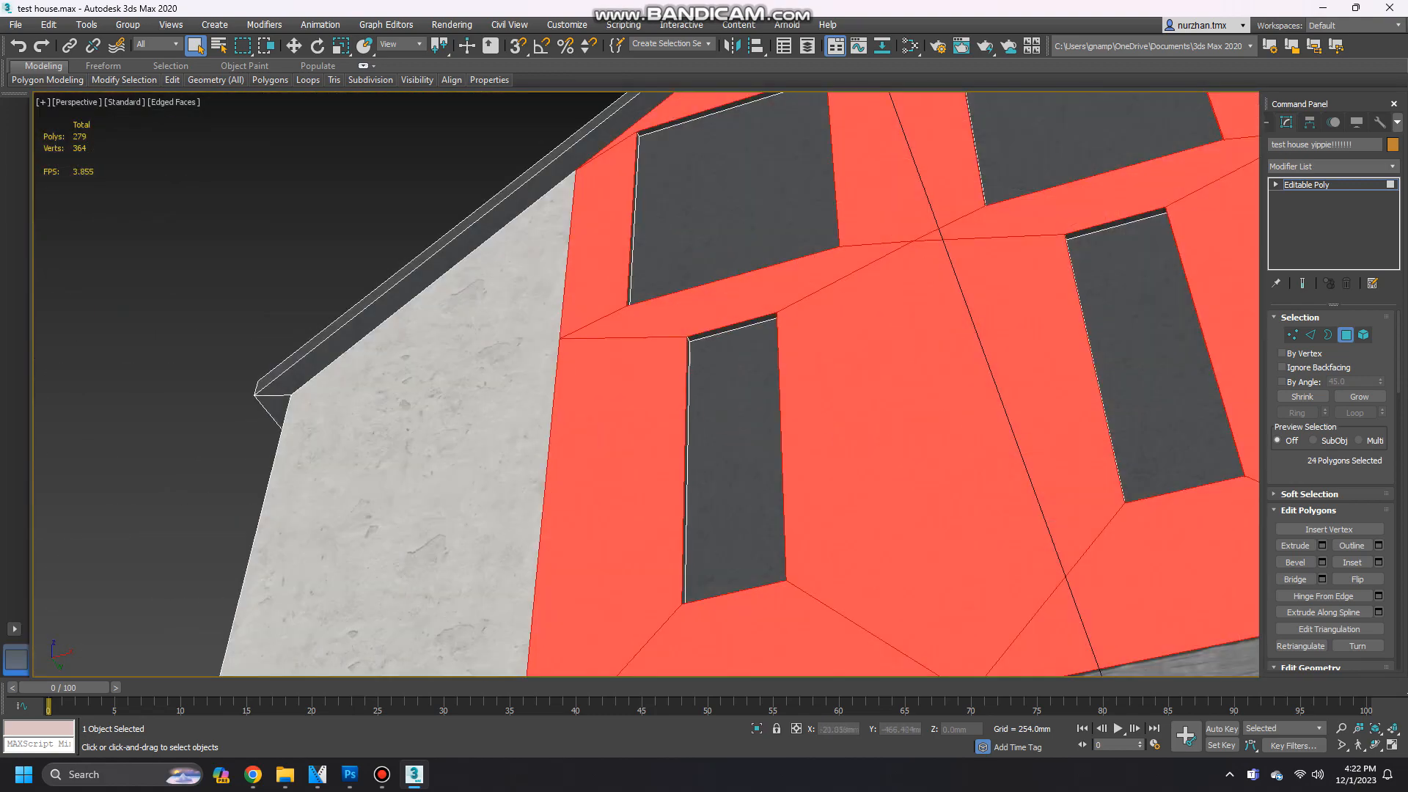
{"action": "left_click", "coordinate": [686, 470], "text": "ctrl"}
{"action": "left_click", "coordinate": [733, 328], "text": "ctrl"}
{"action": "middle_click_drag", "start_coordinate": [733, 328], "coordinate": [660, 494]}
{"action": "scroll", "coordinate": [572, 293], "scroll_direction": "up", "scroll_amount": 4}
{"action": "left_click", "coordinate": [789, 543], "text": "ctrl"}
{"action": "left_click", "coordinate": [953, 387], "text": "ctrl"}
{"action": "left_click", "coordinate": [631, 469], "text": "ctrl"}
{"action": "left_click", "coordinate": [804, 260], "text": "ctrl"}
Add the middle-section wall polygons around the windows of the opposite gable end to the selection.
{"action": "scroll", "coordinate": [696, 470], "scroll_direction": "down", "scroll_amount": 5}
{"action": "middle_click_drag", "start_coordinate": [550, 410], "coordinate": [880, 396], "text": "alt"}
{"action": "middle_click_drag", "start_coordinate": [733, 410], "coordinate": [844, 411], "text": "alt"}
{"action": "left_click", "coordinate": [670, 267], "text": "ctrl"}
{"action": "left_click", "coordinate": [646, 455], "text": "ctrl"}
{"action": "left_click", "coordinate": [667, 550], "text": "ctrl"}
{"action": "left_click", "coordinate": [557, 513], "text": "ctrl"}
{"action": "middle_click_drag", "start_coordinate": [682, 315], "coordinate": [674, 587]}
{"action": "left_click", "coordinate": [602, 293], "text": "ctrl"}
{"action": "left_click", "coordinate": [899, 565], "text": "ctrl"}
Add the window reveal polygons facing one side on the second gable end to the selection.
{"action": "scroll", "coordinate": [527, 512], "scroll_direction": "up", "scroll_amount": 3}
{"action": "left_click", "coordinate": [542, 506], "text": "ctrl"}
{"action": "left_click", "coordinate": [671, 637], "text": "ctrl"}
{"action": "left_click", "coordinate": [859, 597], "text": "ctrl"}
{"action": "middle_click_drag", "start_coordinate": [858, 598], "coordinate": [852, 271]}
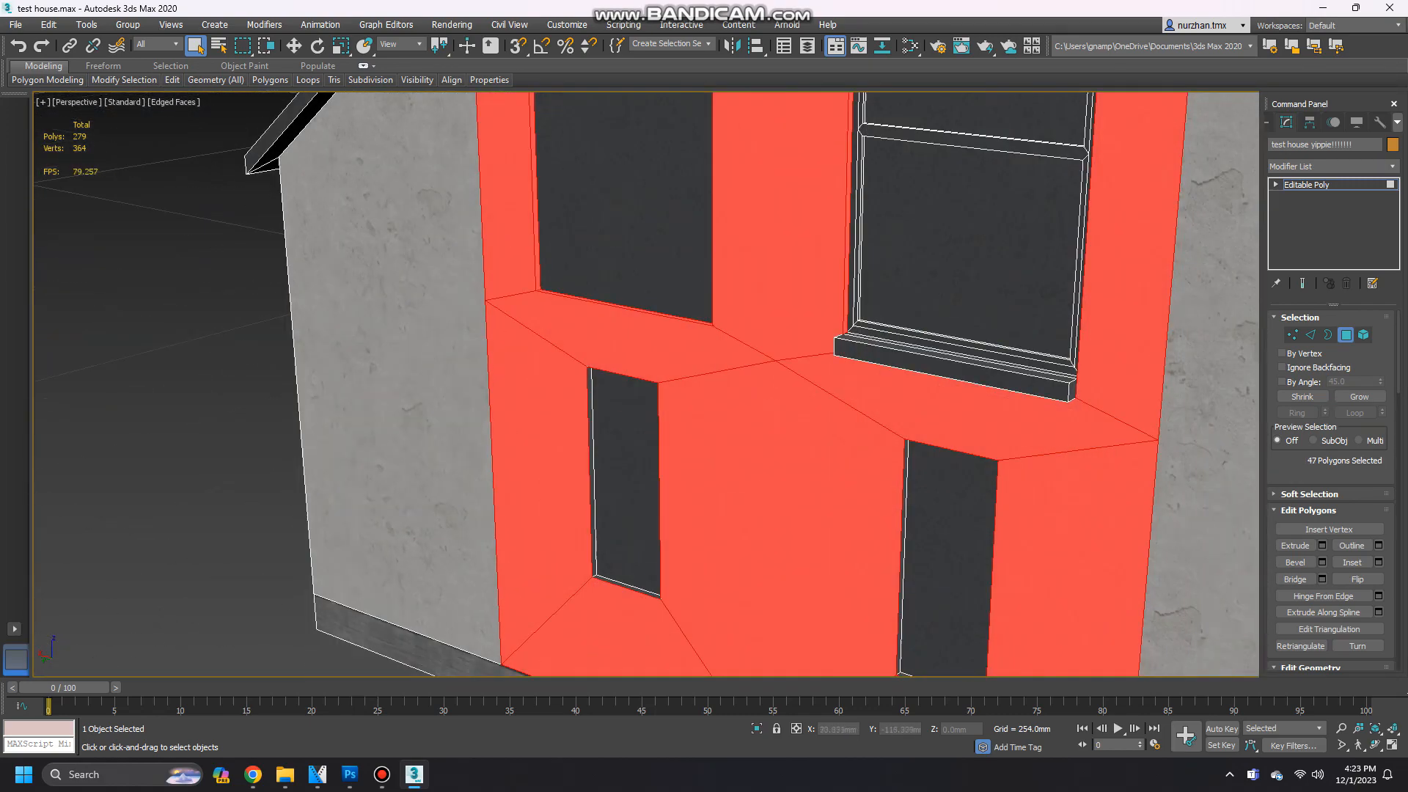
{"action": "left_click", "coordinate": [904, 558], "text": "ctrl"}
{"action": "middle_click_drag", "start_coordinate": [903, 558], "coordinate": [719, 443]}
{"action": "left_click", "coordinate": [756, 576], "text": "ctrl"}
Add the remaining top and opposite-side window reveal polygons on the second gable end.
{"action": "scroll", "coordinate": [755, 441], "scroll_direction": "down", "scroll_amount": 4}
{"action": "middle_click_drag", "start_coordinate": [733, 513], "coordinate": [843, 367], "text": "alt"}
{"action": "scroll", "coordinate": [844, 293], "scroll_direction": "up", "scroll_amount": 4}
{"action": "left_click", "coordinate": [645, 150], "text": "ctrl"}
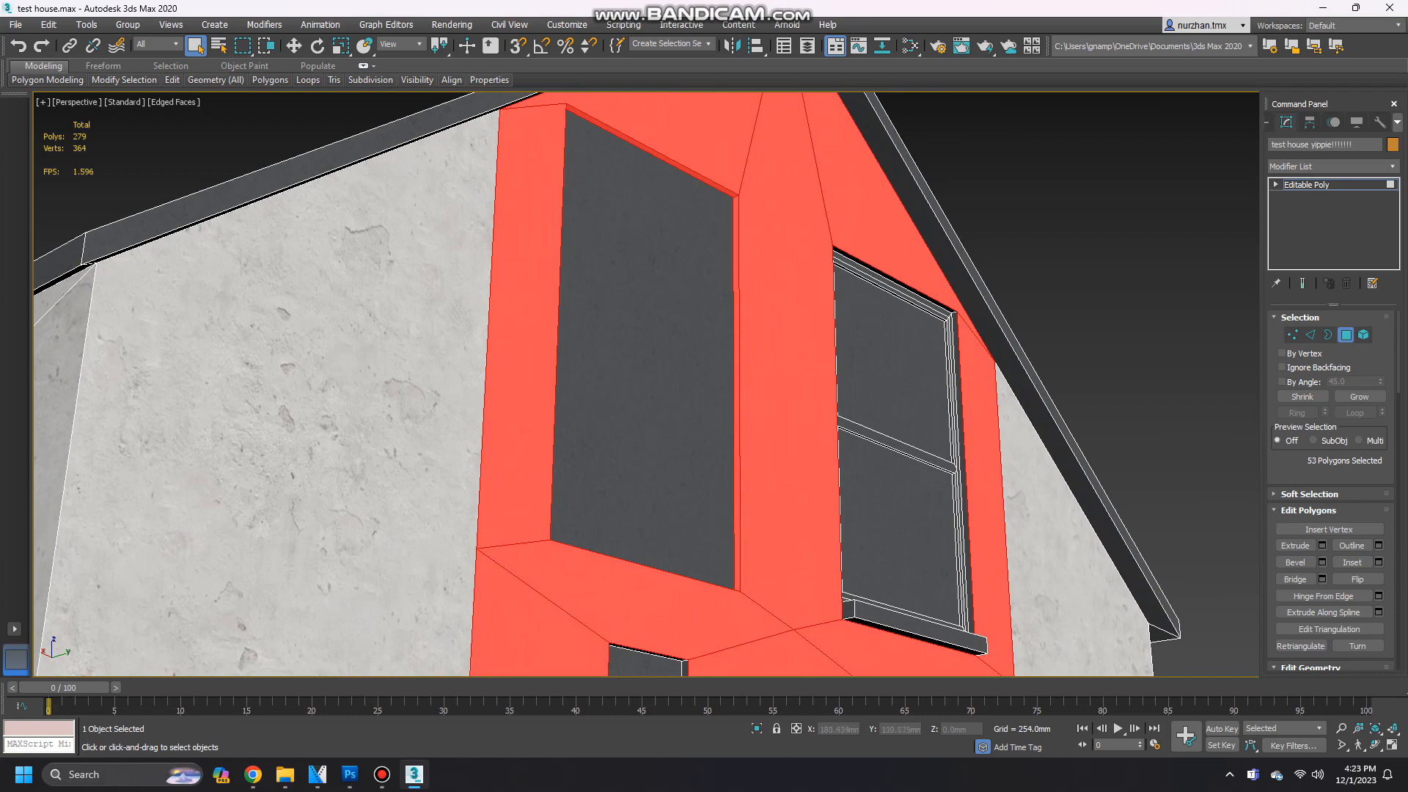
Add the polygons on both sides of and above the three-part terrace door to the selection.
{"action": "middle_click_drag", "start_coordinate": [730, 440], "coordinate": [603, 108]}
{"action": "scroll", "coordinate": [646, 385], "scroll_direction": "down", "scroll_amount": 5}
{"action": "middle_click_drag", "start_coordinate": [646, 385], "coordinate": [843, 440], "text": "alt"}
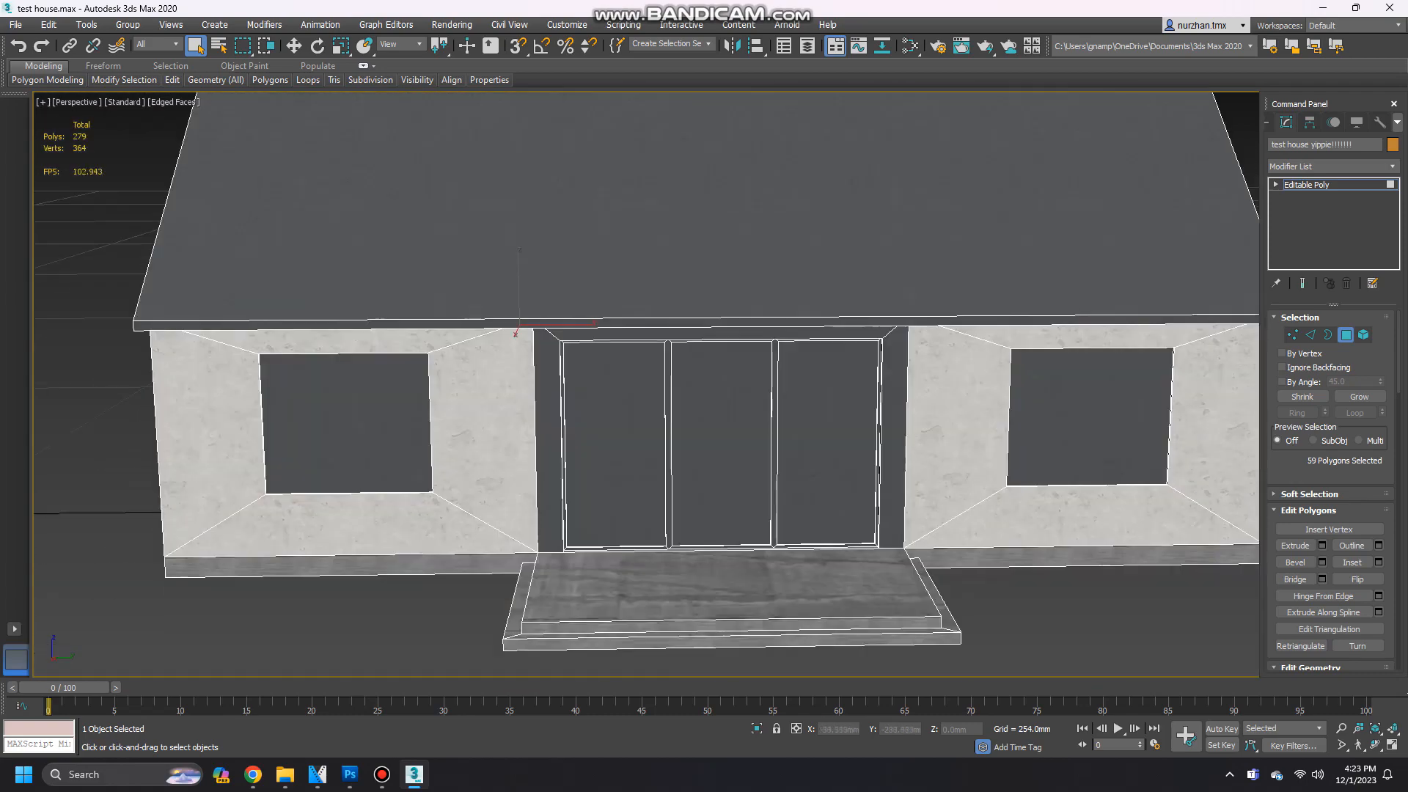
{"action": "left_click", "coordinate": [546, 440], "text": "ctrl"}
{"action": "left_click", "coordinate": [893, 440], "text": "ctrl"}
{"action": "middle_click_drag", "start_coordinate": [733, 440], "coordinate": [697, 256], "text": "alt"}
{"action": "scroll", "coordinate": [514, 242], "scroll_direction": "up", "scroll_amount": 5}
{"action": "left_click", "coordinate": [506, 198], "text": "ctrl"}
Add the missed gable window reveal and apply the red wood plank texture from File Explorer to the selected polygons.
{"action": "middle_click_drag", "start_coordinate": [506, 220], "coordinate": [624, 367], "text": "alt"}
{"action": "scroll", "coordinate": [645, 385], "scroll_direction": "down", "scroll_amount": 5}
{"action": "middle_click_drag", "start_coordinate": [733, 366], "coordinate": [543, 469], "text": "alt"}
{"action": "left_click", "coordinate": [285, 775]}
{"action": "middle_click_drag", "start_coordinate": [630, 389], "coordinate": [653, 411], "text": "alt"}
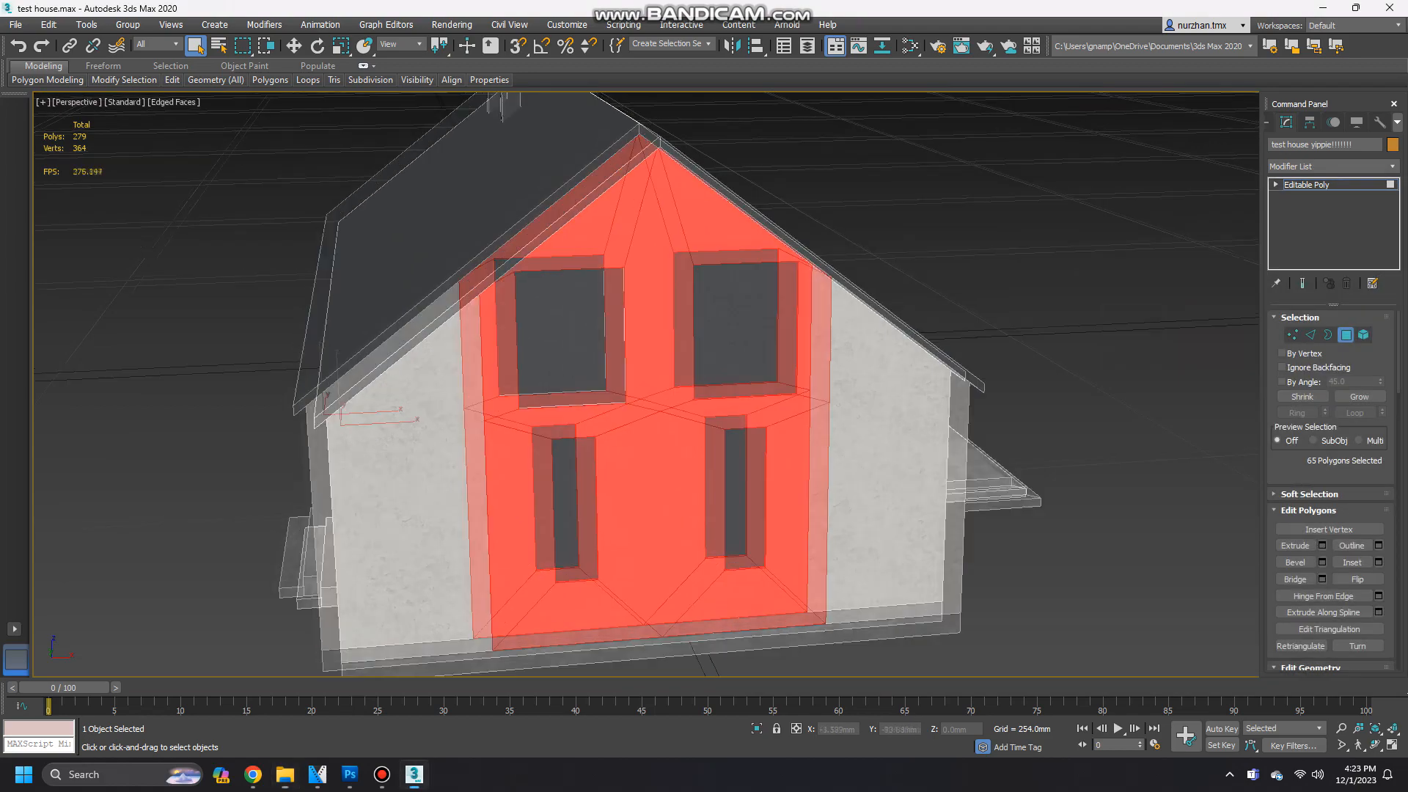
{"action": "scroll", "coordinate": [646, 385], "scroll_direction": "up", "scroll_amount": 5}
{"action": "middle_click_drag", "start_coordinate": [543, 330], "coordinate": [704, 396]}
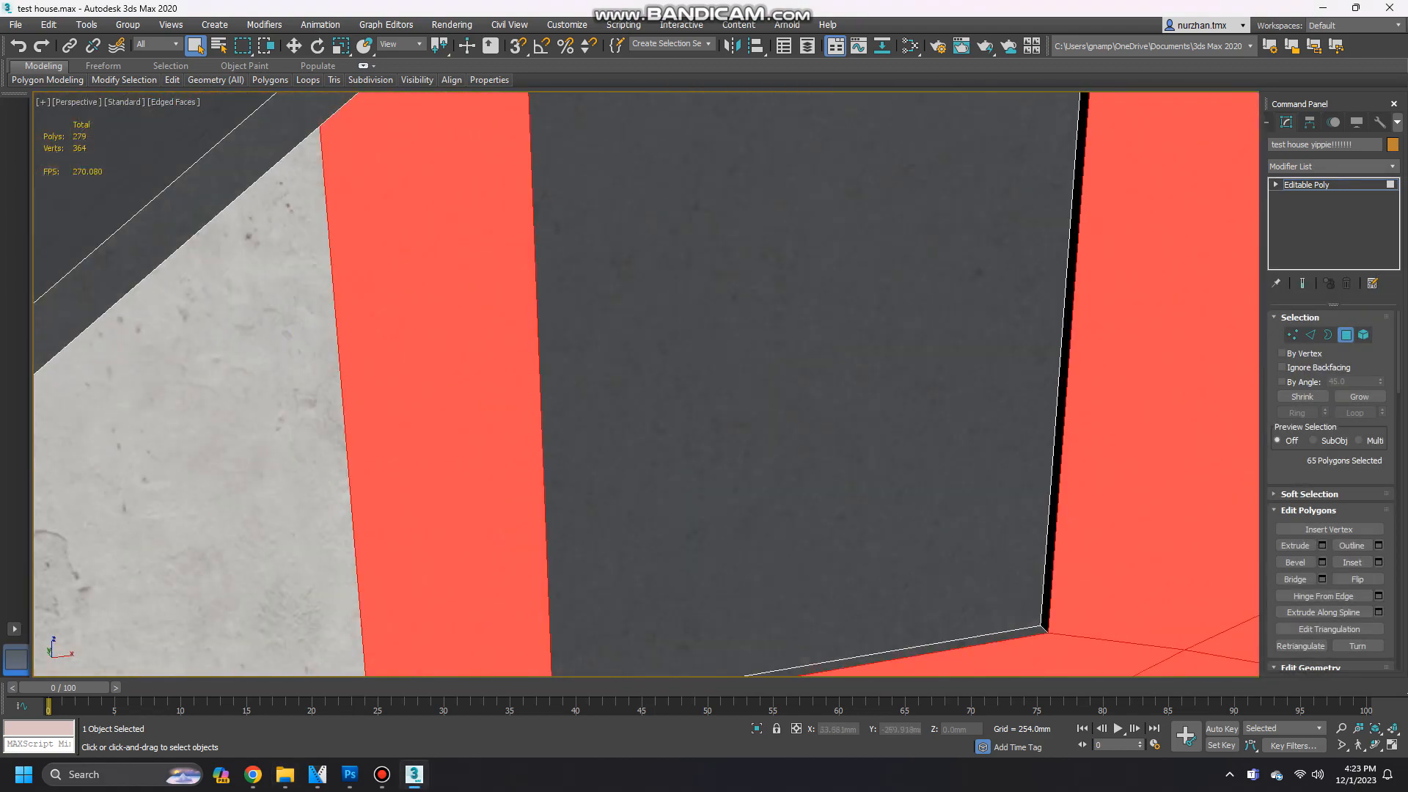
{"action": "left_click", "coordinate": [1065, 367], "text": "ctrl"}
{"action": "scroll", "coordinate": [880, 386], "scroll_direction": "down", "scroll_amount": 5}
{"action": "middle_click_drag", "start_coordinate": [881, 410], "coordinate": [788, 363], "text": "alt"}
{"action": "left_click_drag", "start_coordinate": [1211, 338], "coordinate": [645, 516]}
{"action": "middle_click_drag", "start_coordinate": [645, 517], "coordinate": [579, 510], "text": "alt"}
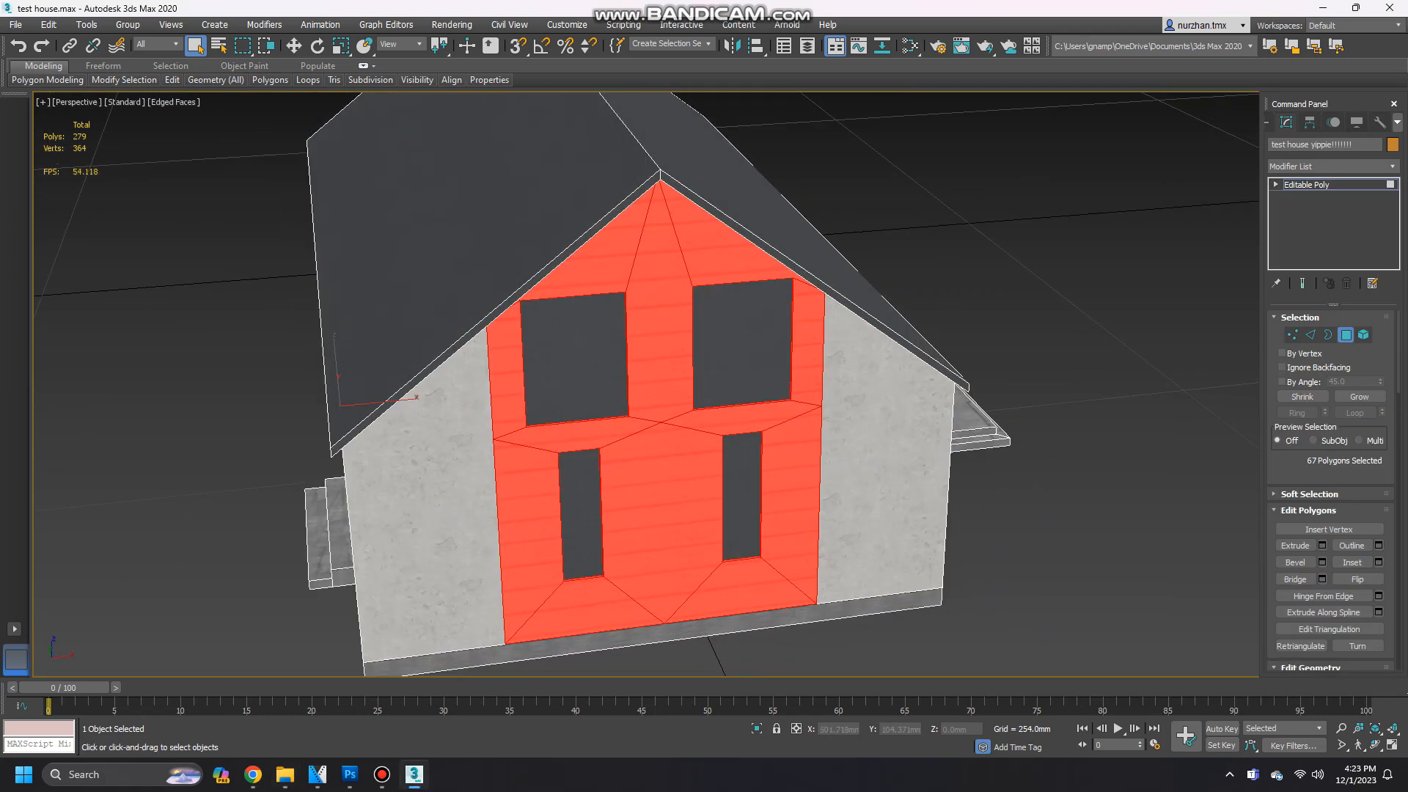
Add a UVW Map modifier to the selected plank-textured polygons and test-render the gable end.
{"action": "left_click", "coordinate": [1331, 167]}
{"action": "scroll", "coordinate": [1328, 513], "scroll_direction": "down", "scroll_amount": 15}
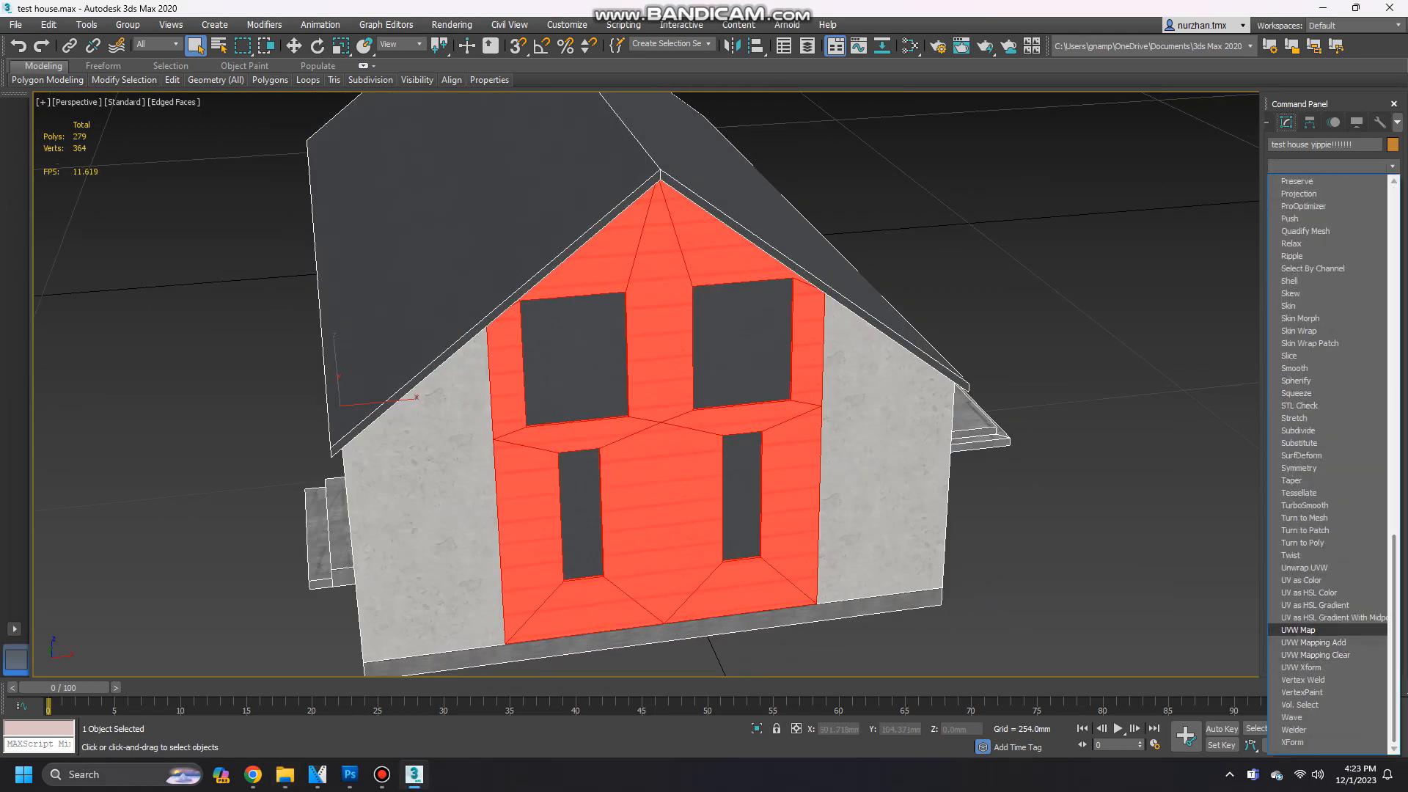
{"action": "left_click", "coordinate": [1298, 630]}
{"action": "middle_click_drag", "start_coordinate": [645, 440], "coordinate": [645, 389], "text": "alt"}
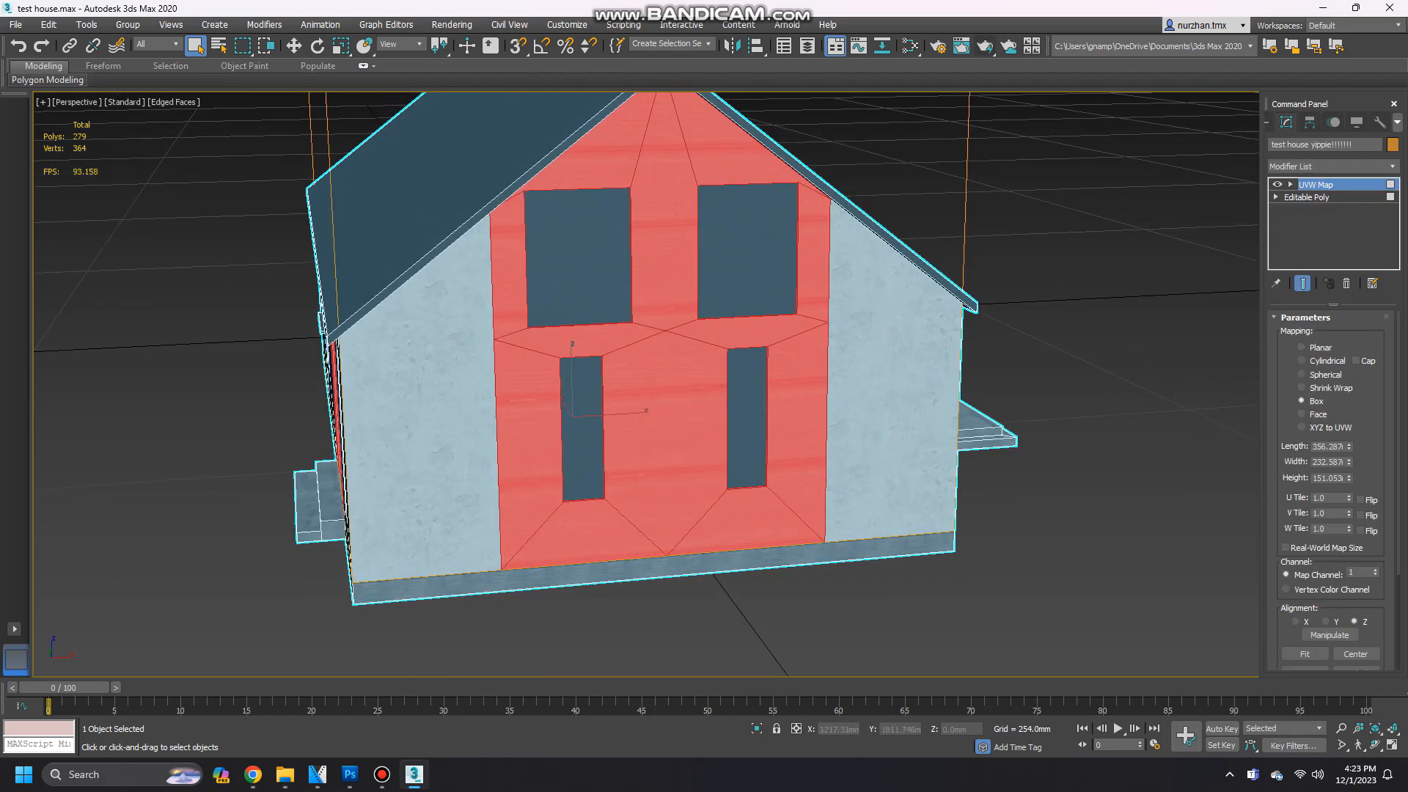
{"action": "left_click", "coordinate": [962, 45]}
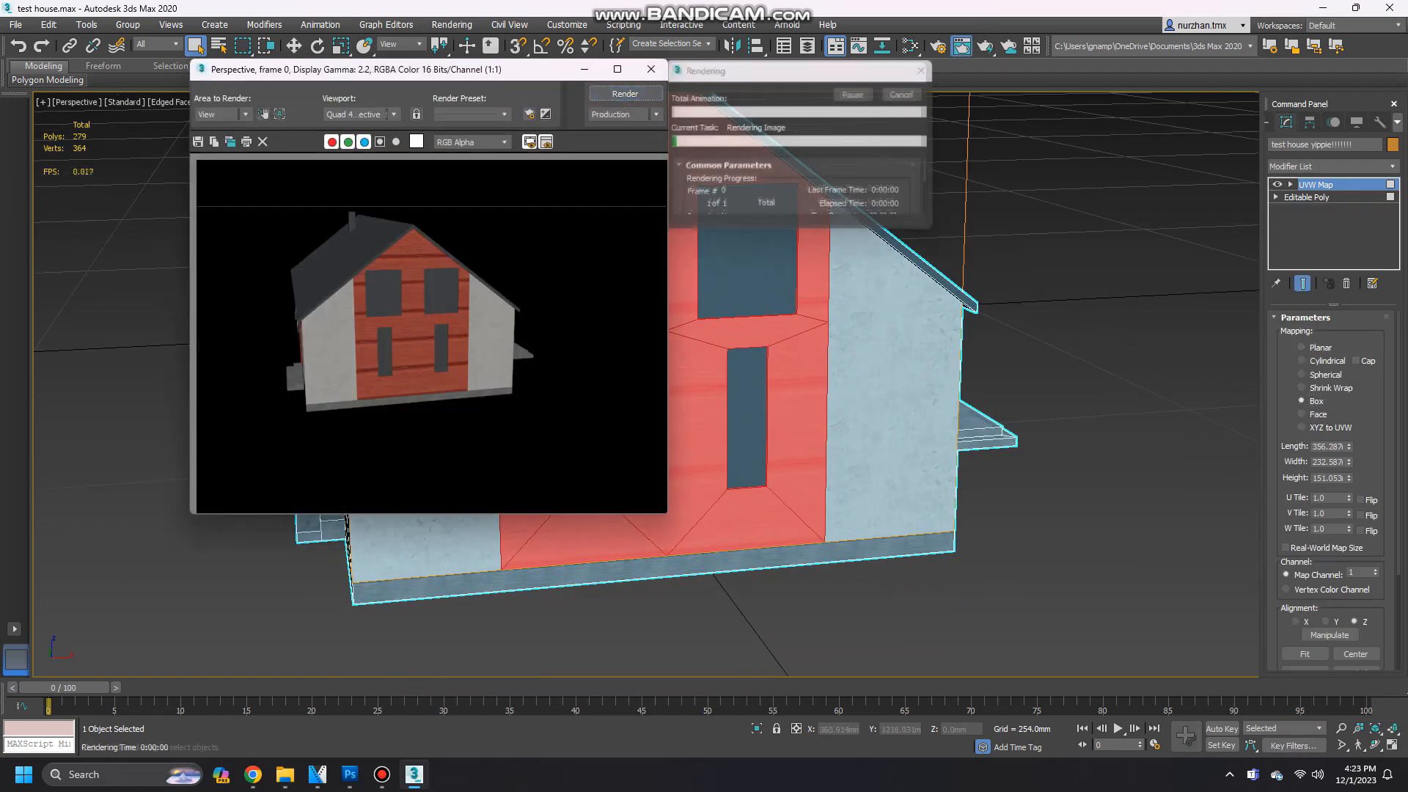
{"action": "left_click", "coordinate": [651, 69]}
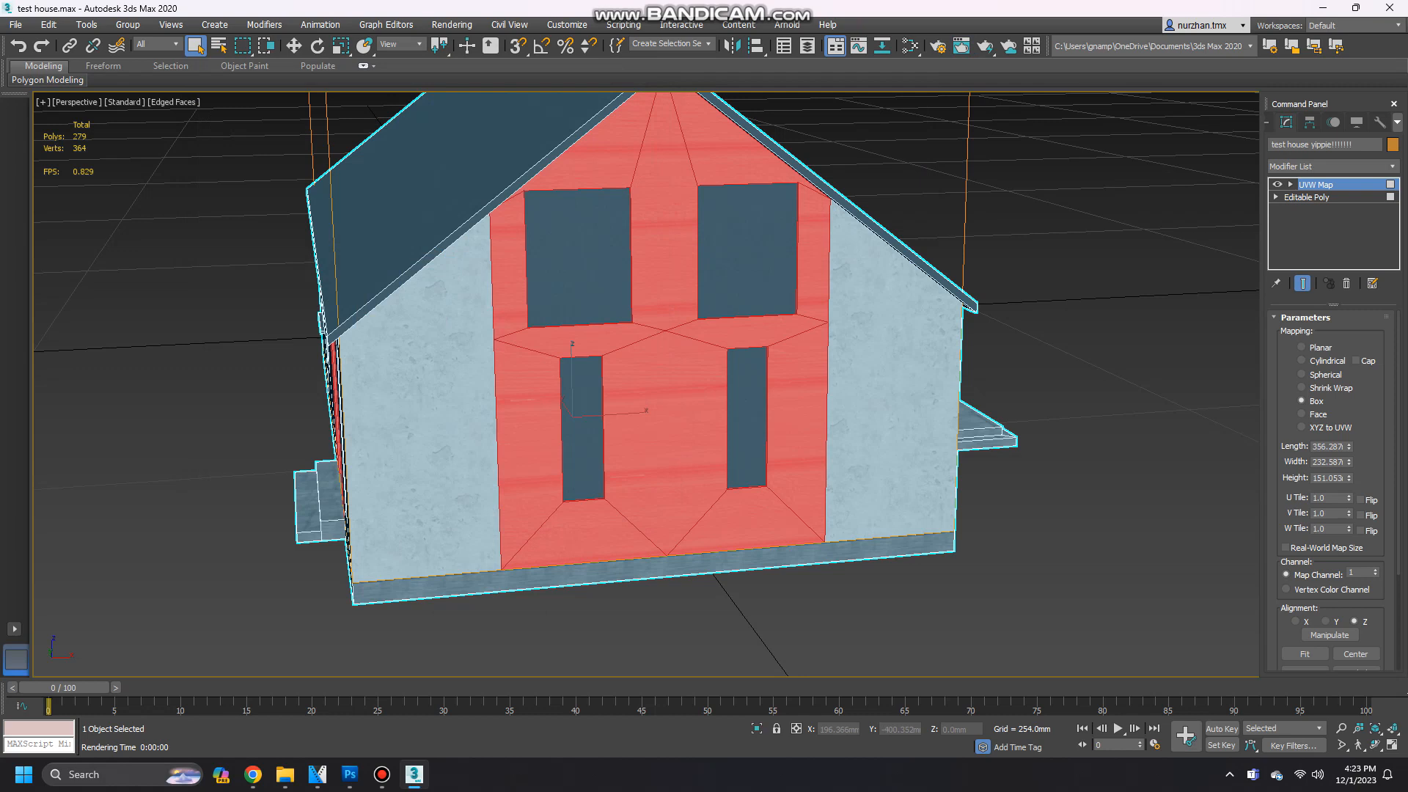
Set the plank mapping's length, width and height to 20 mm and test-render the gable end.
{"action": "type", "text": "20"}
{"action": "key", "text": "Tab"}
{"action": "type", "text": "20"}
{"action": "key", "text": "Tab"}
{"action": "type", "text": "20"}
{"action": "key", "text": "Tab"}
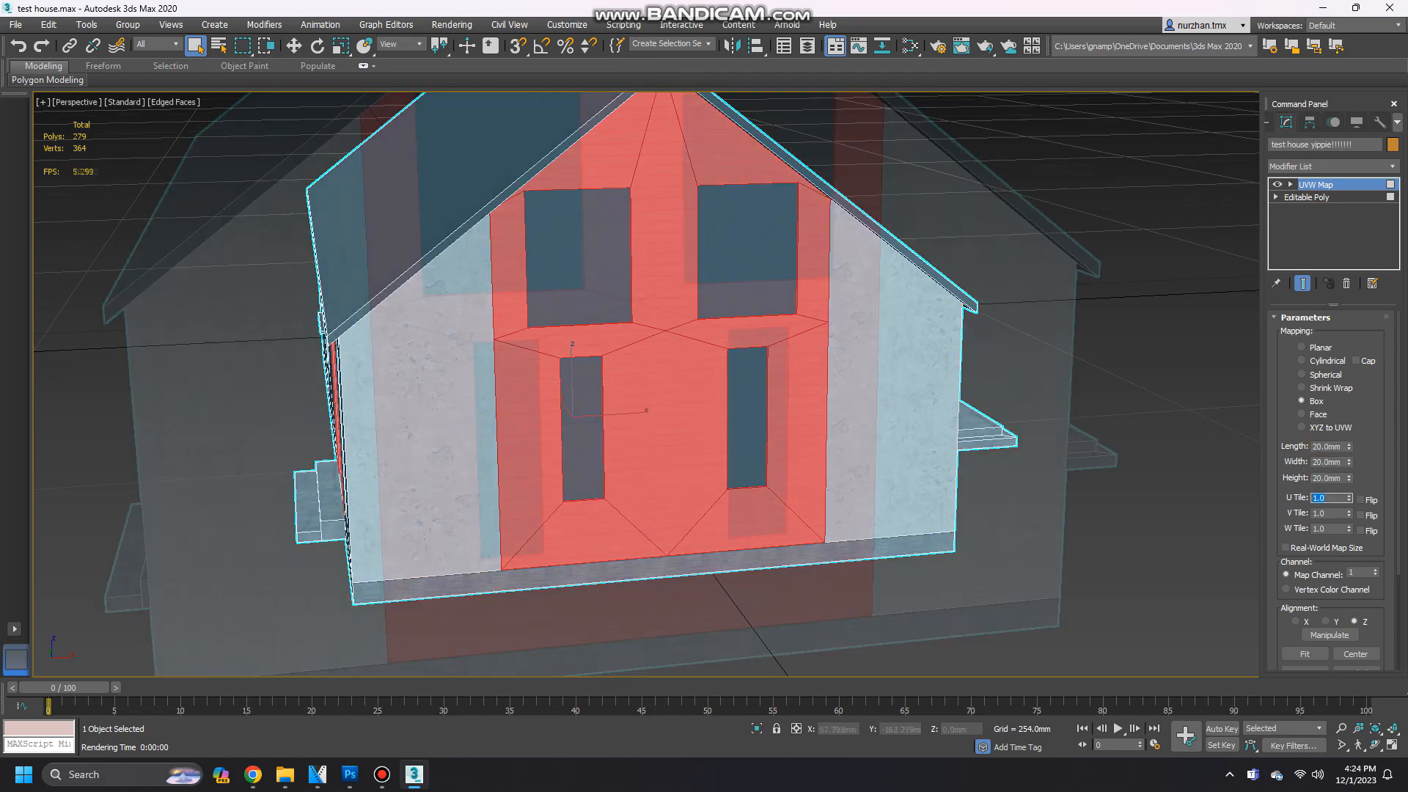
{"action": "key", "text": "shift+q"}
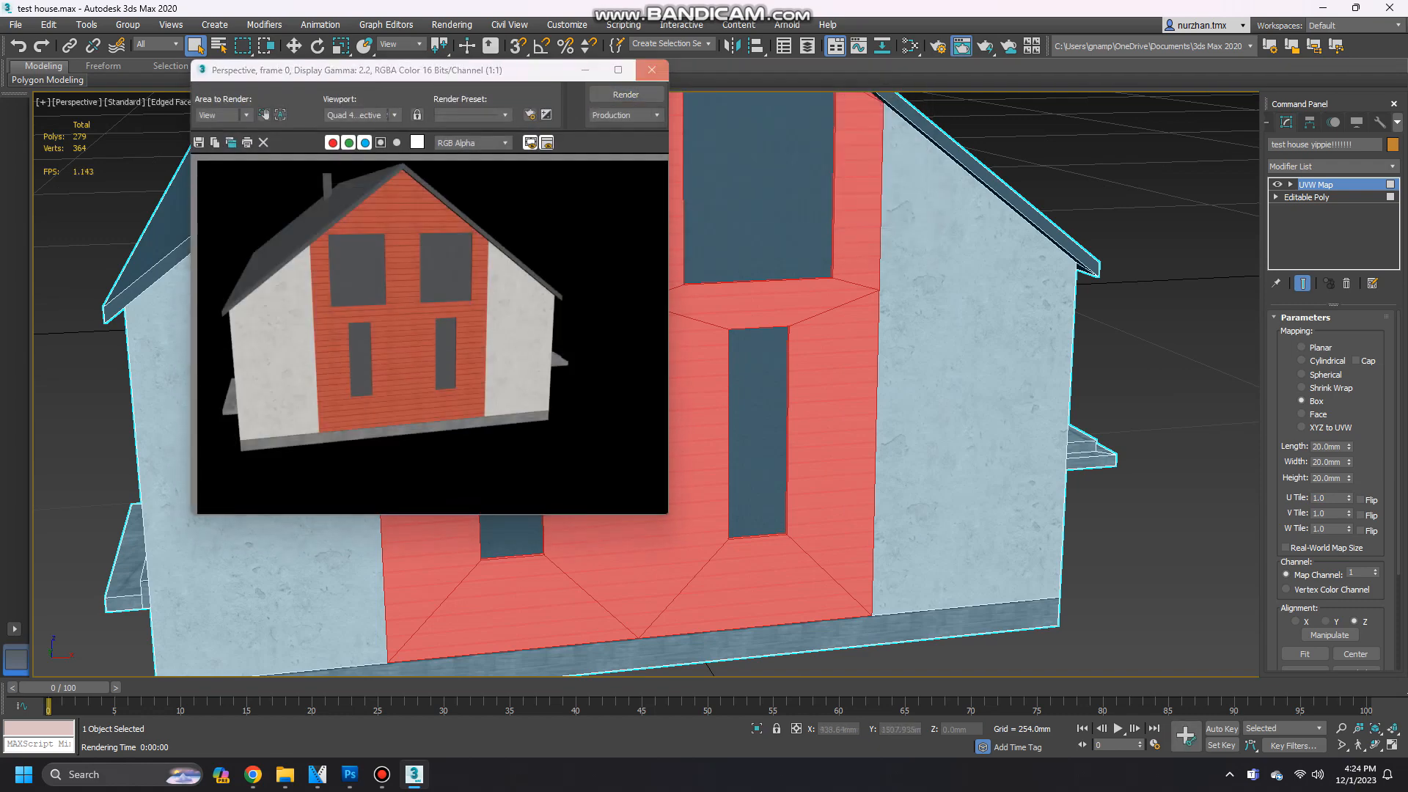
{"action": "left_click", "coordinate": [652, 70]}
Check the planks around the house and collapse the stack to bake their mapping into the editable poly.
{"action": "scroll", "coordinate": [645, 382], "scroll_direction": "down", "scroll_amount": 5}
{"action": "middle_click_drag", "start_coordinate": [528, 381], "coordinate": [770, 381], "text": "alt"}
{"action": "scroll", "coordinate": [645, 381], "scroll_direction": "up", "scroll_amount": 5}
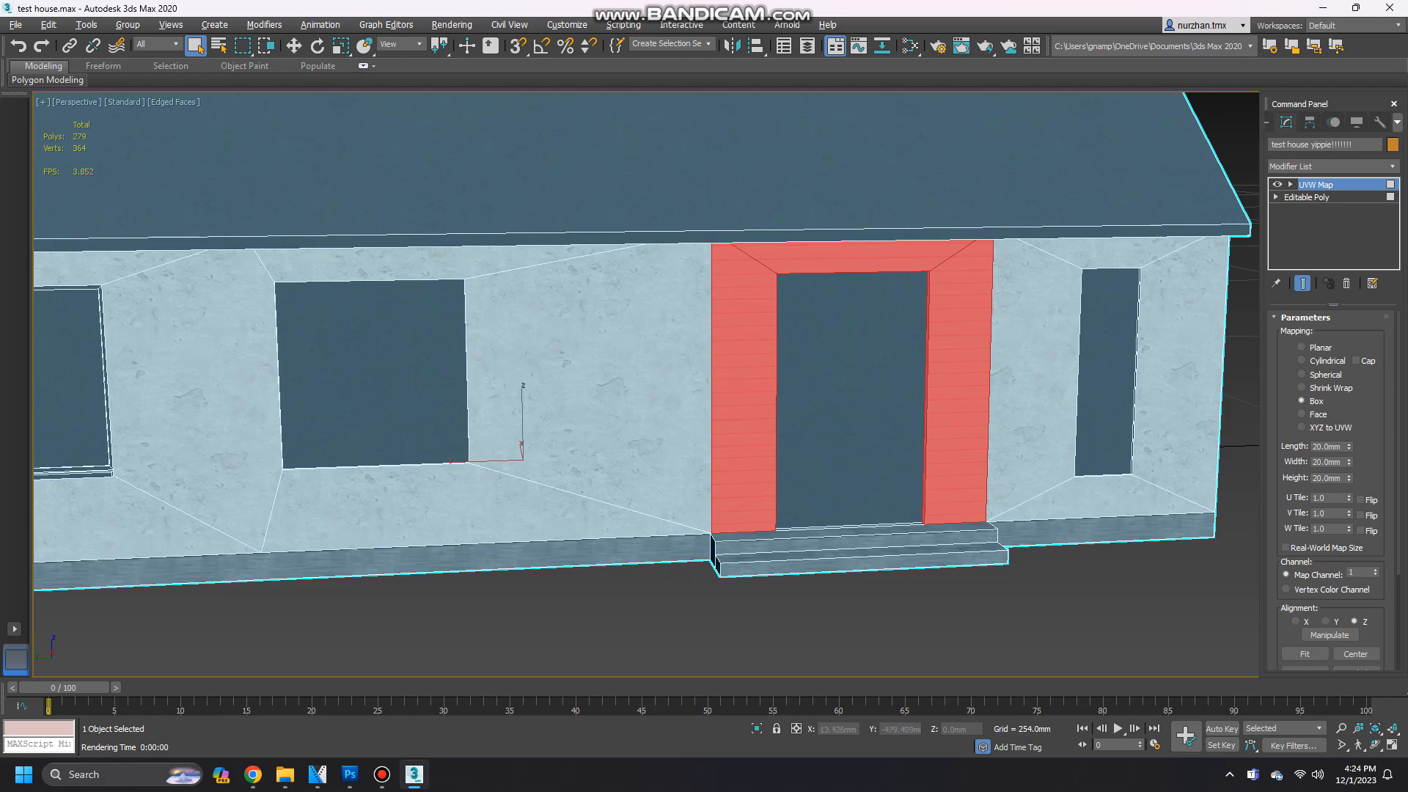
{"action": "middle_click_drag", "start_coordinate": [660, 381], "coordinate": [881, 381], "text": "alt"}
{"action": "scroll", "coordinate": [661, 382], "scroll_direction": "down", "scroll_amount": 3}
{"action": "right_click", "coordinate": [1320, 229]}
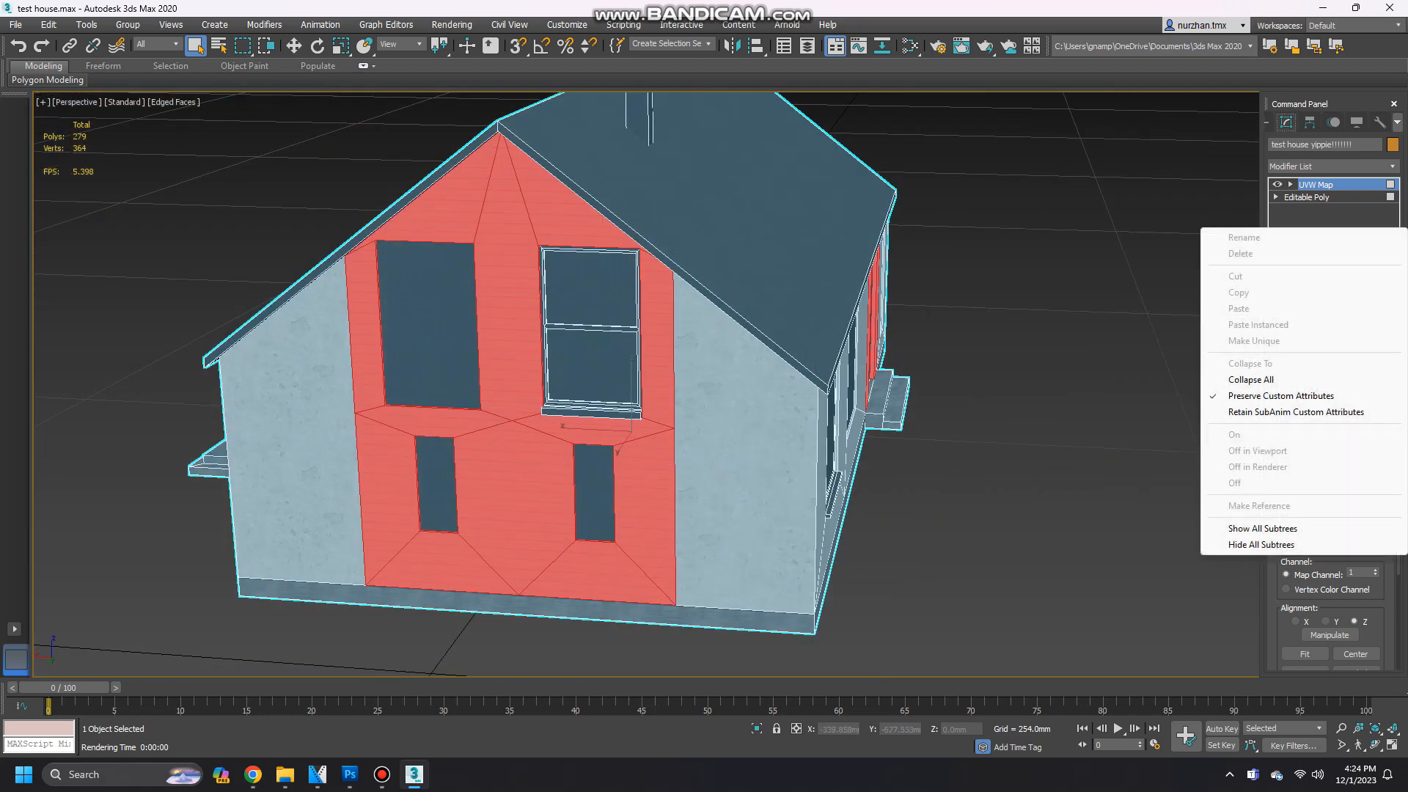
{"action": "left_click", "coordinate": [1251, 379]}
{"action": "left_click", "coordinate": [770, 427]}
{"action": "middle_click_drag", "start_coordinate": [770, 427], "coordinate": [623, 469], "text": "alt"}
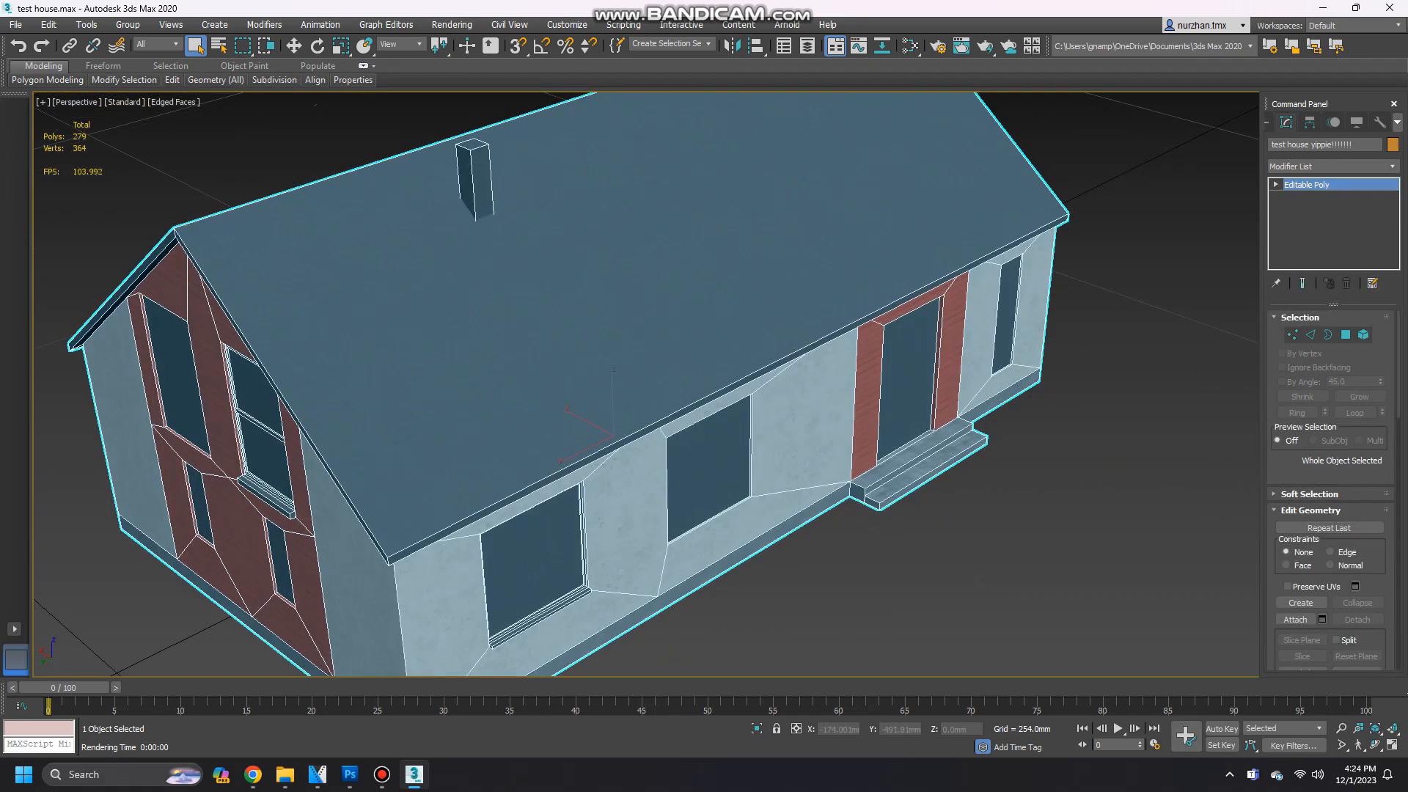
Select both roof slope polygons and apply the roof tile texture from the File Explorer folder.
{"action": "left_click", "coordinate": [1346, 334]}
{"action": "left_click", "coordinate": [433, 382]}
{"action": "middle_click_drag", "start_coordinate": [433, 382], "coordinate": [660, 389], "text": "alt"}
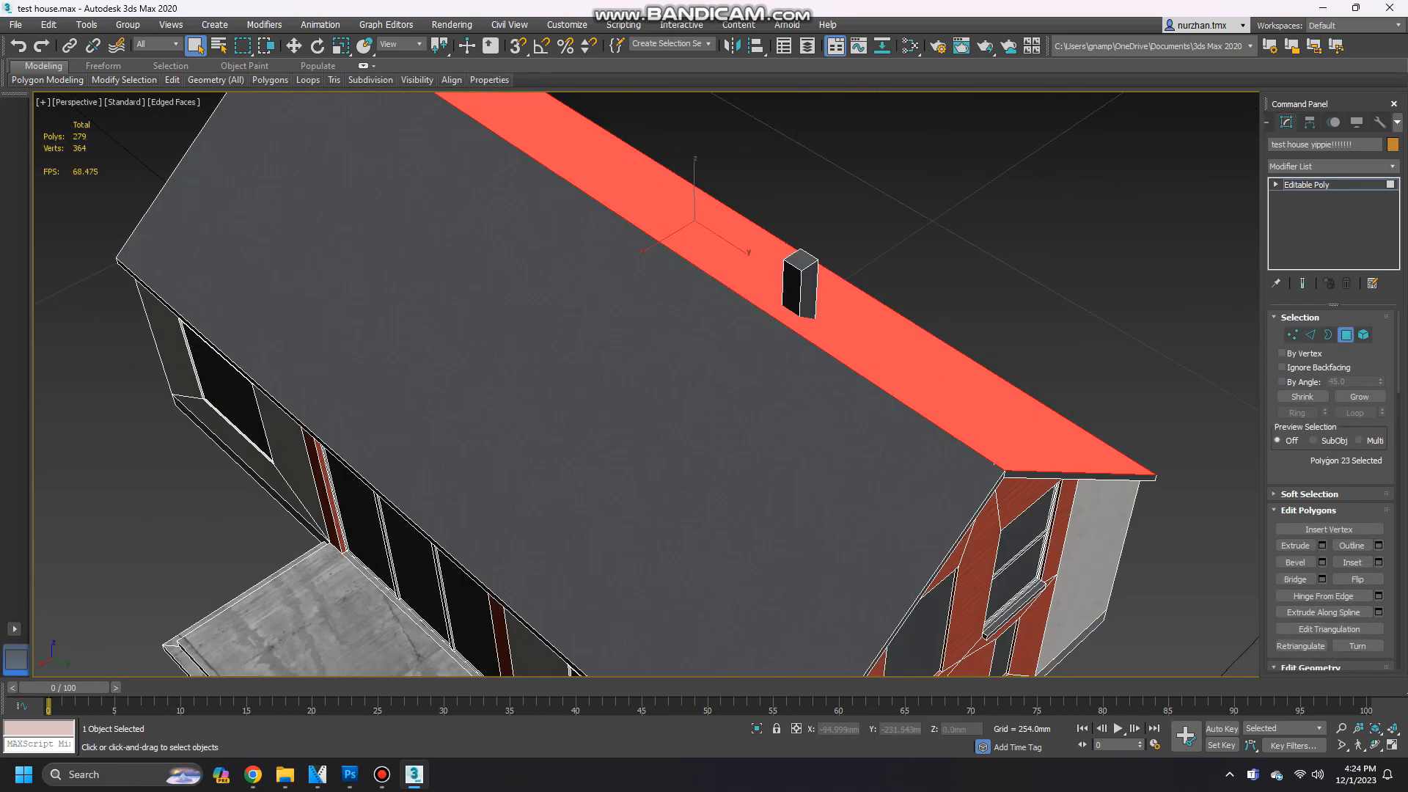
{"action": "left_click", "coordinate": [660, 388], "text": "ctrl"}
{"action": "left_click", "coordinate": [285, 775]}
{"action": "left_click_drag", "start_coordinate": [978, 338], "coordinate": [657, 392]}
{"action": "middle_click_drag", "start_coordinate": [658, 392], "coordinate": [777, 385], "text": "alt"}
Add a UVW Map modifier to the selected roof slopes and use Box mapping.
{"action": "left_click", "coordinate": [1357, 167]}
{"action": "left_click_drag", "start_coordinate": [1393, 253], "coordinate": [1393, 608]}
{"action": "left_click", "coordinate": [1342, 631]}
{"action": "left_click", "coordinate": [1302, 401]}
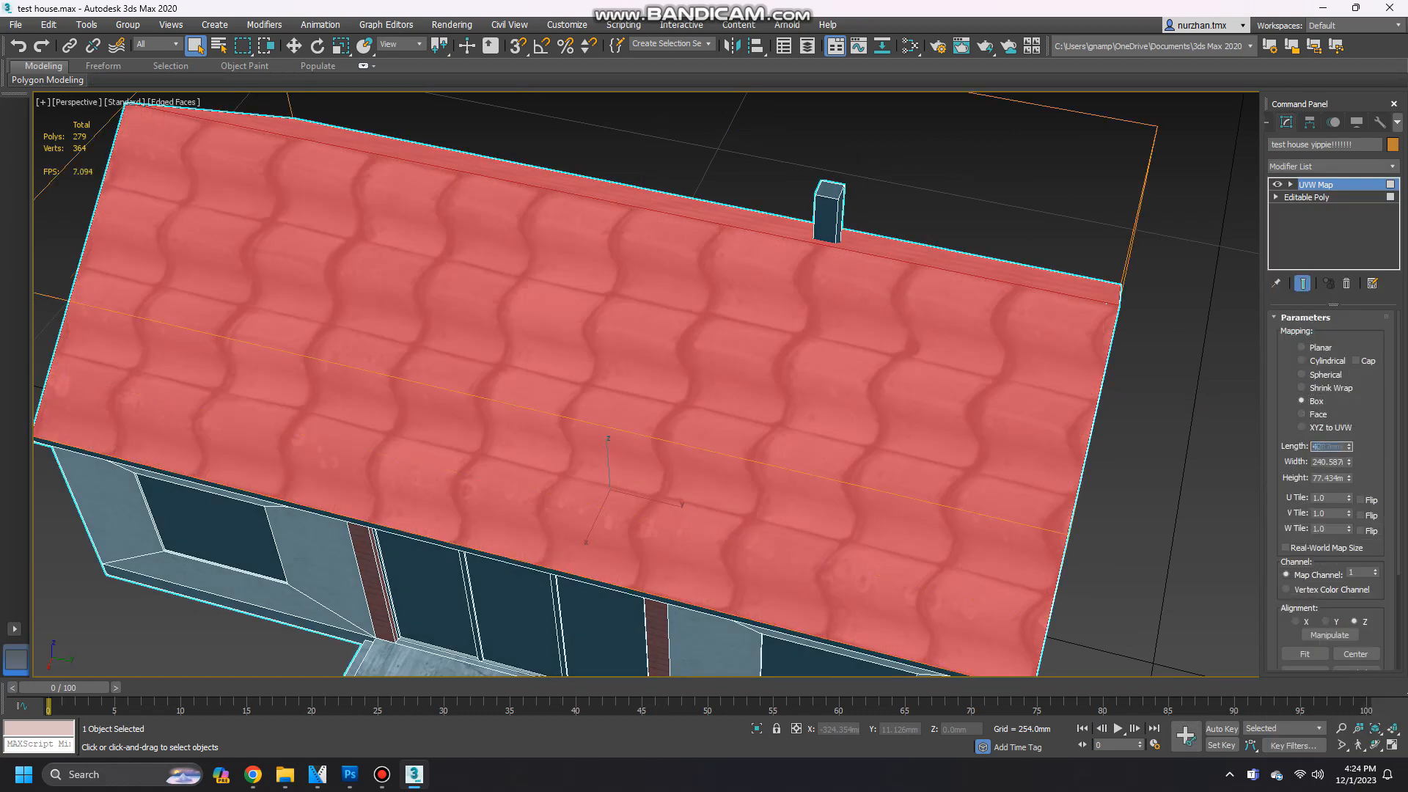
Set the roof mapping's length, width and height to 40 mm and align it to the X axis.
{"action": "type", "text": "40"}
{"action": "key", "text": "Tab"}
{"action": "type", "text": "40"}
{"action": "key", "text": "Tab"}
{"action": "type", "text": "40"}
{"action": "key", "text": "Tab"}
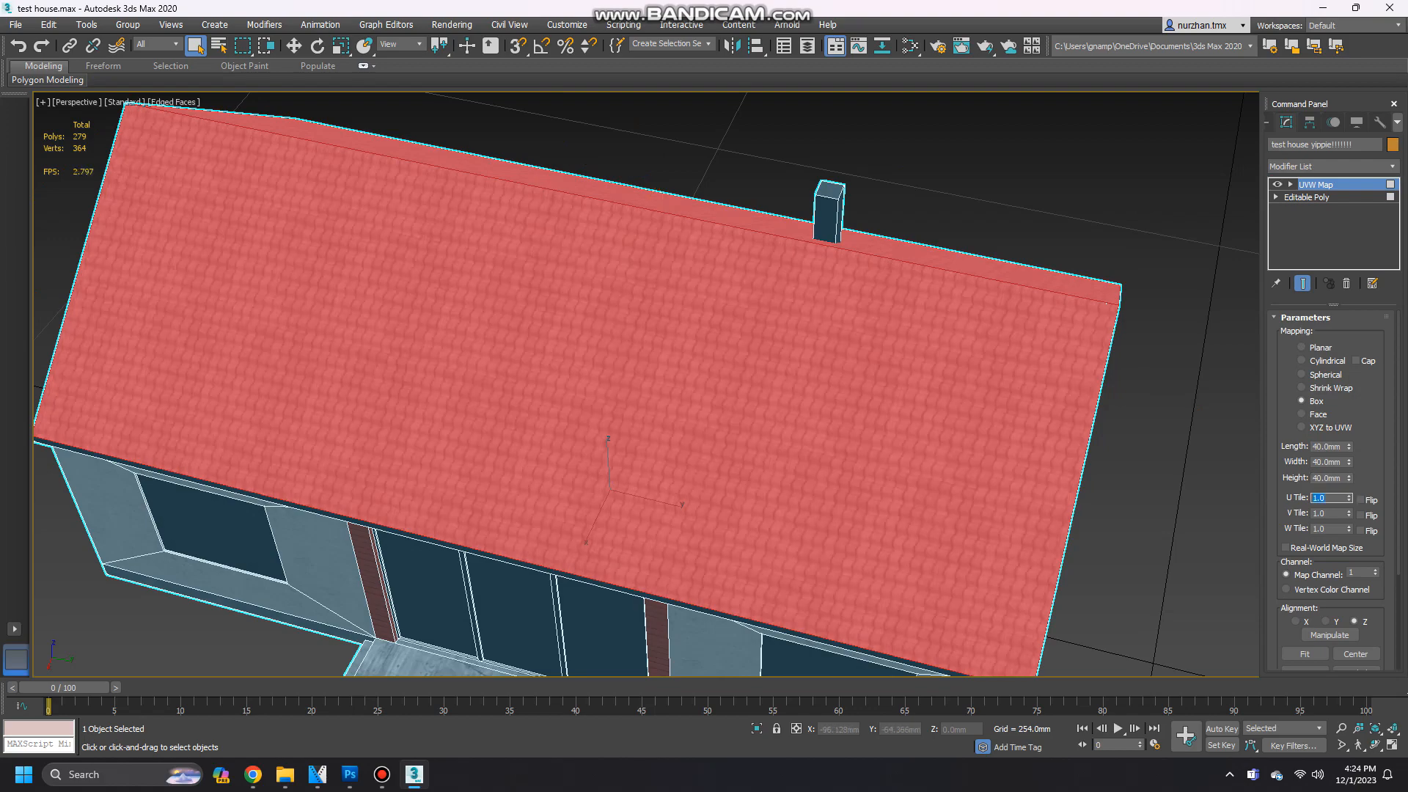
{"action": "left_click", "coordinate": [1296, 621]}
{"action": "middle_click_drag", "start_coordinate": [954, 411], "coordinate": [645, 315], "text": "alt"}
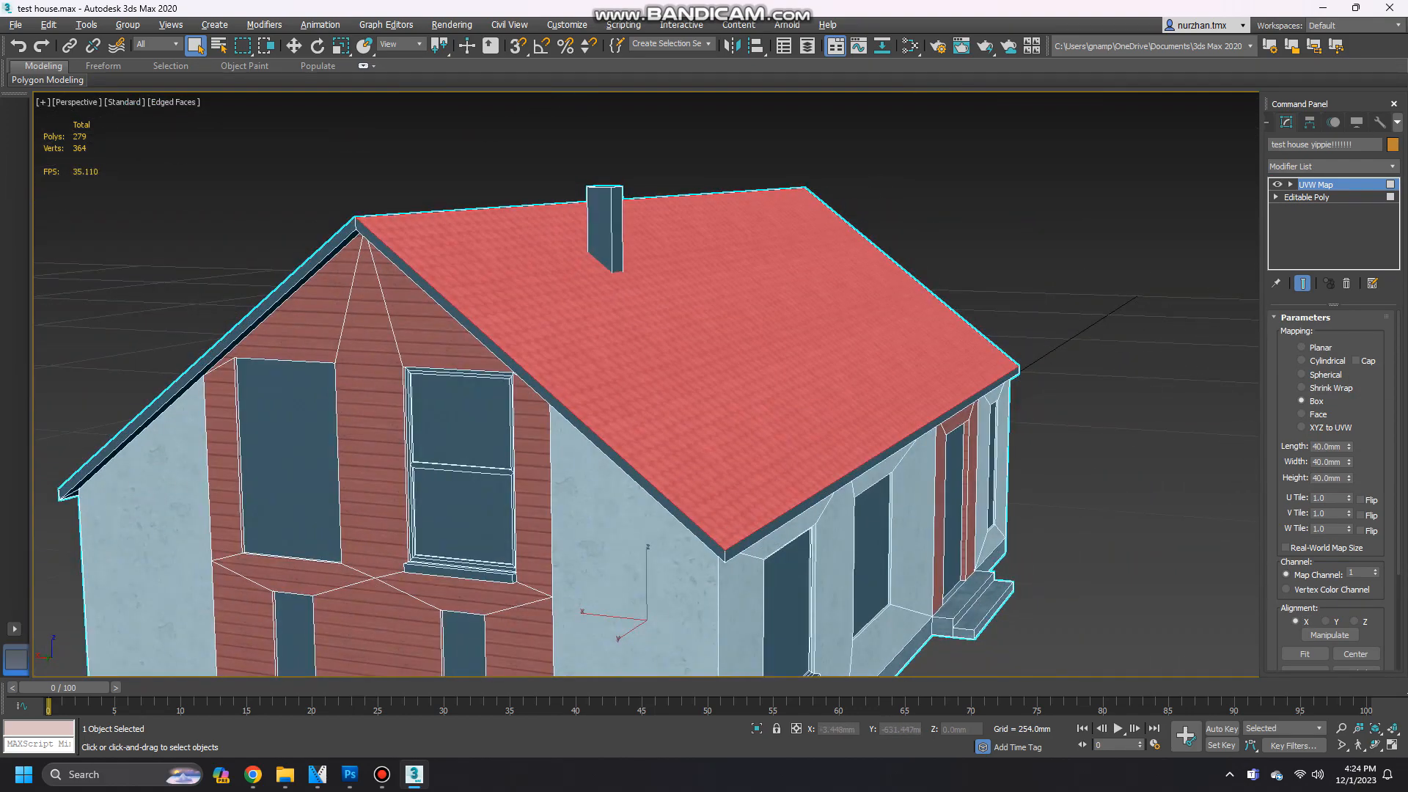
Collapse the whole stack to bake the roof tile mapping into the house.
{"action": "right_click", "coordinate": [1331, 257]}
{"action": "left_click", "coordinate": [1276, 409]}
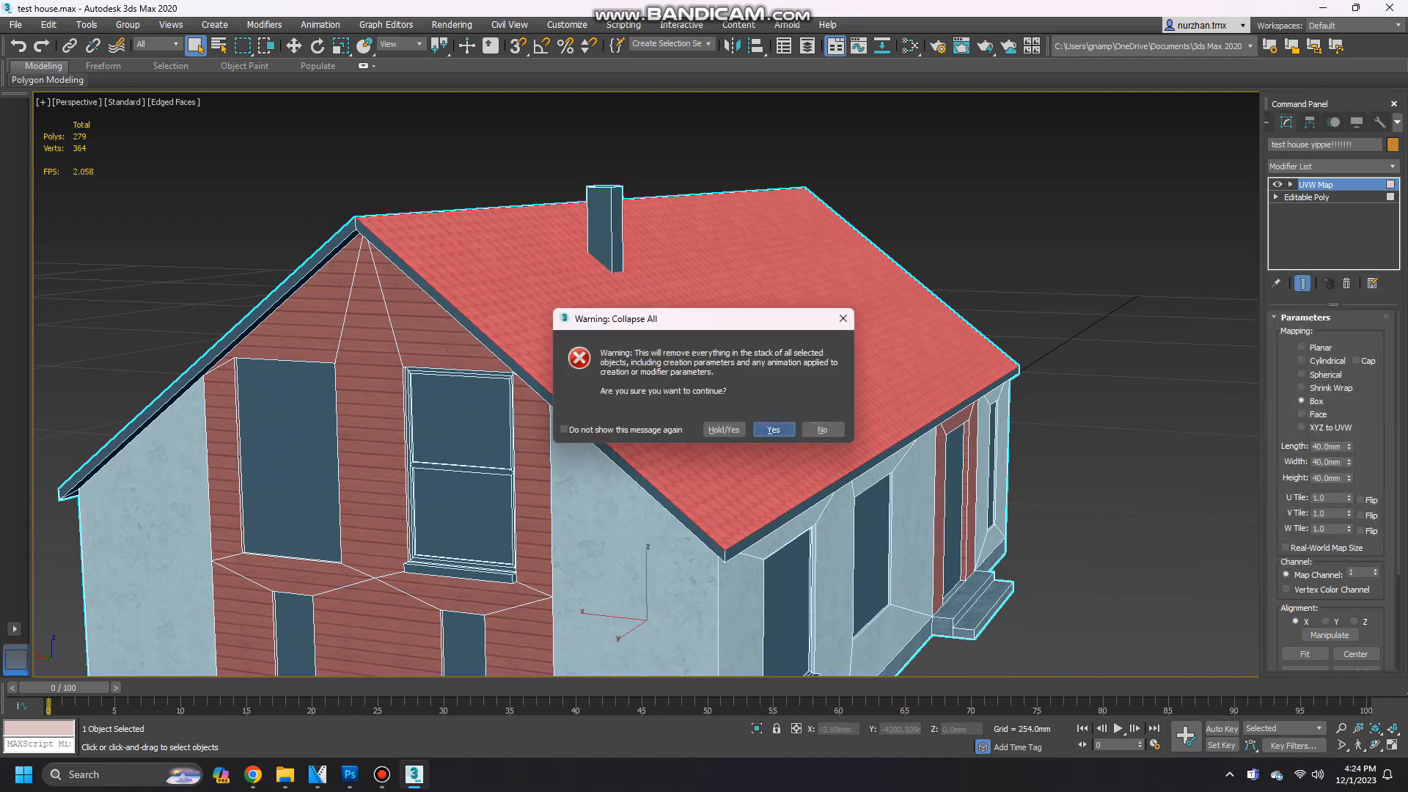
{"action": "left_click", "coordinate": [774, 428]}
{"action": "left_click", "coordinate": [932, 206]}
{"action": "scroll", "coordinate": [645, 396], "scroll_direction": "down", "scroll_amount": 5}
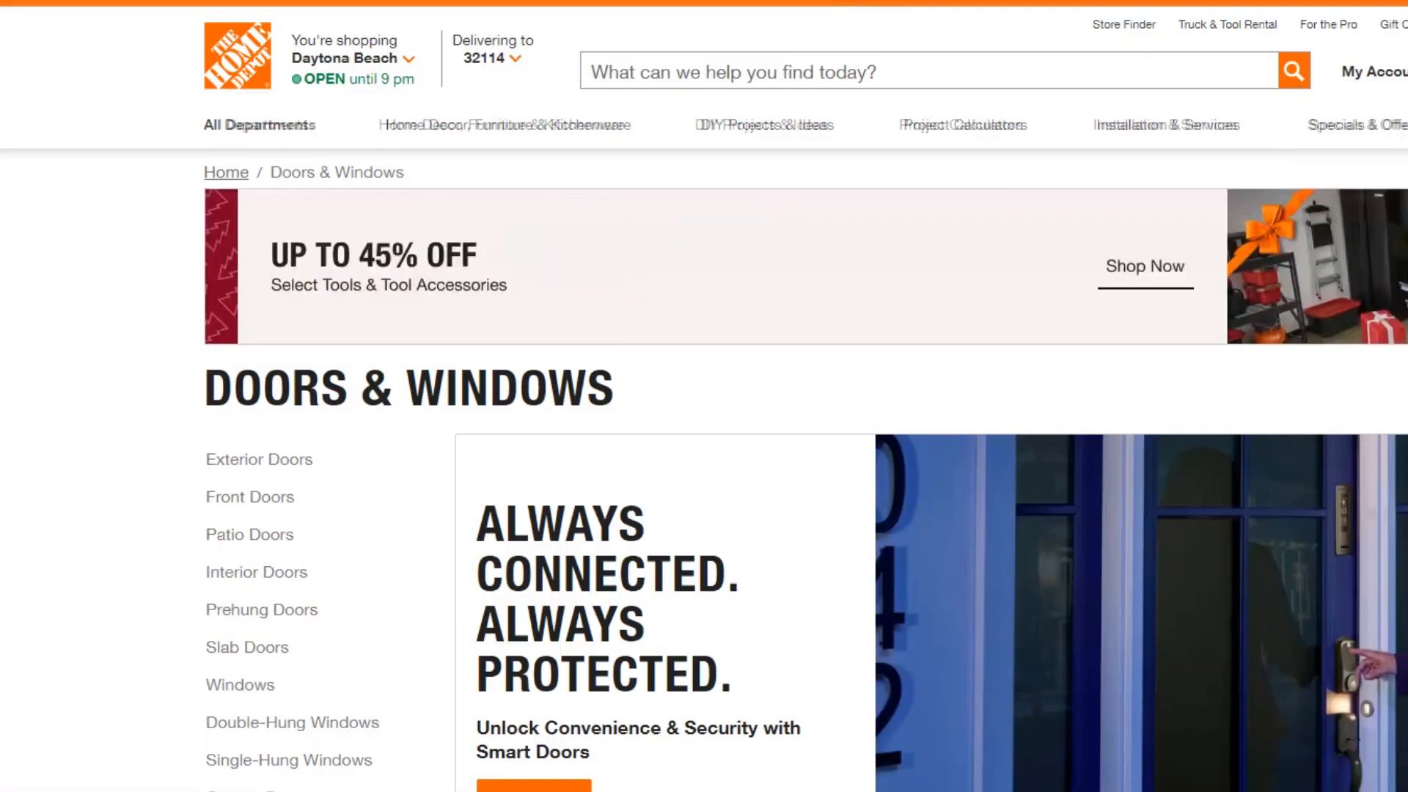
Switch to the Home Depot website and look through the exterior door listings for a suitable front door.
{"action": "mouse_move", "coordinate": [257, 124]}
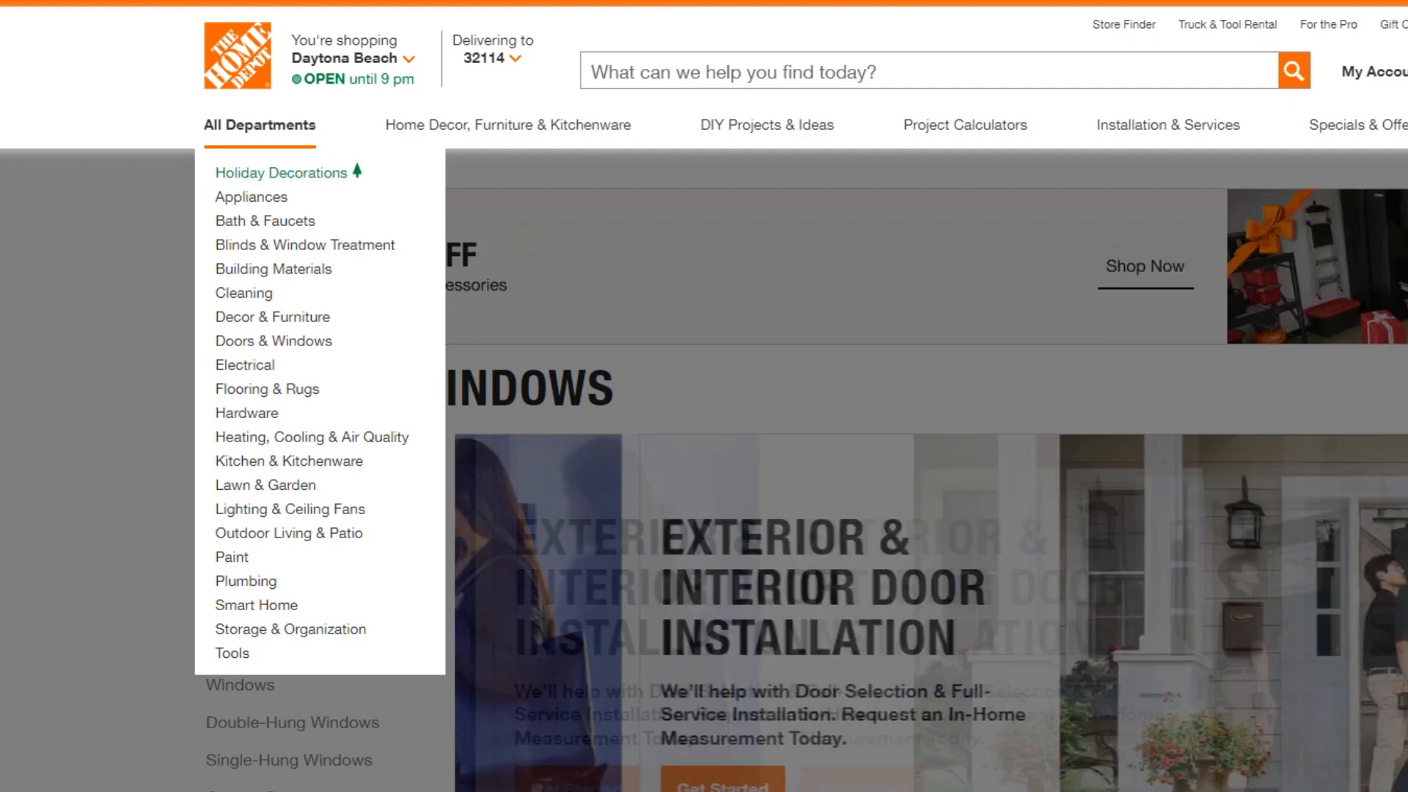
{"action": "mouse_move", "coordinate": [246, 293]}
{"action": "mouse_move", "coordinate": [264, 342]}
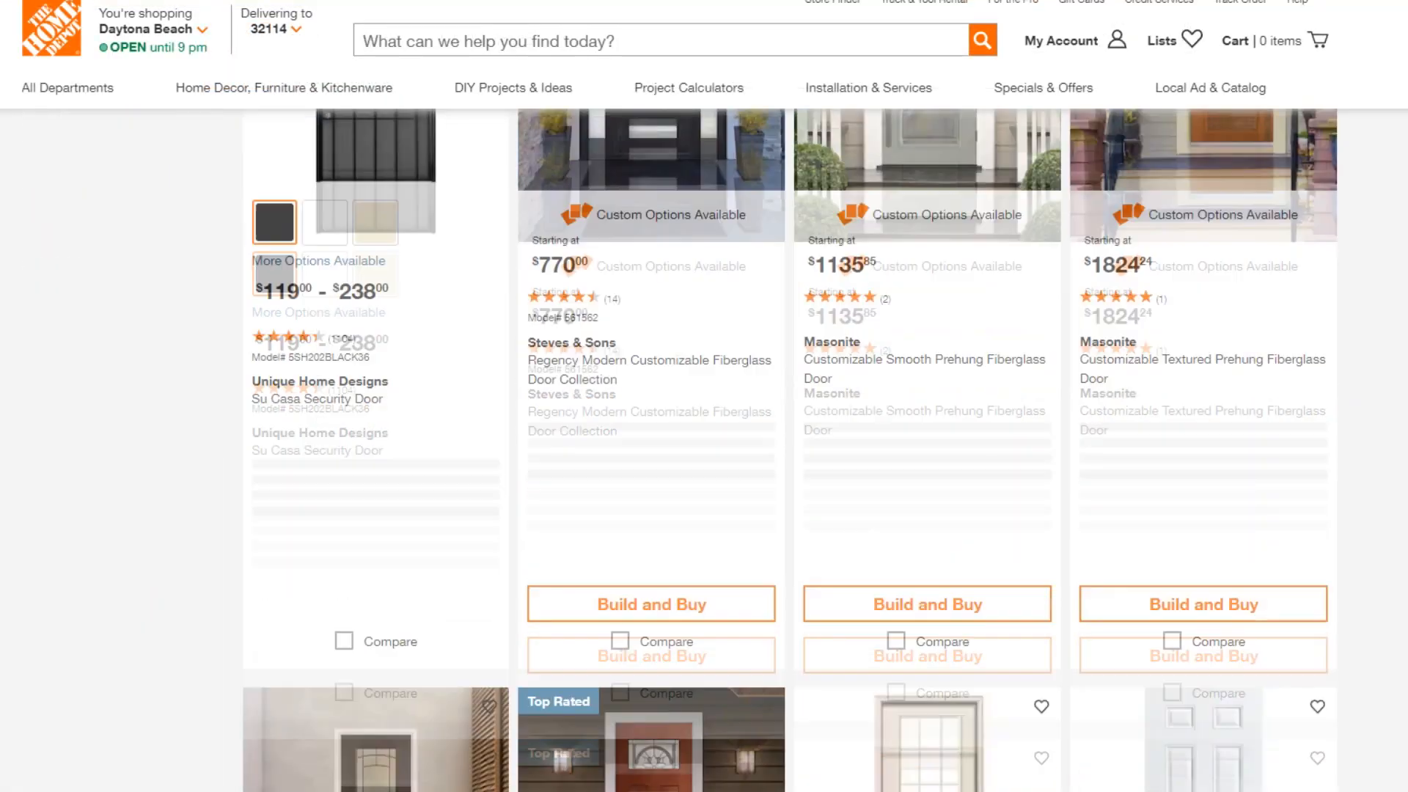
{"action": "scroll", "coordinate": [790, 449], "scroll_direction": "down", "scroll_amount": 8}
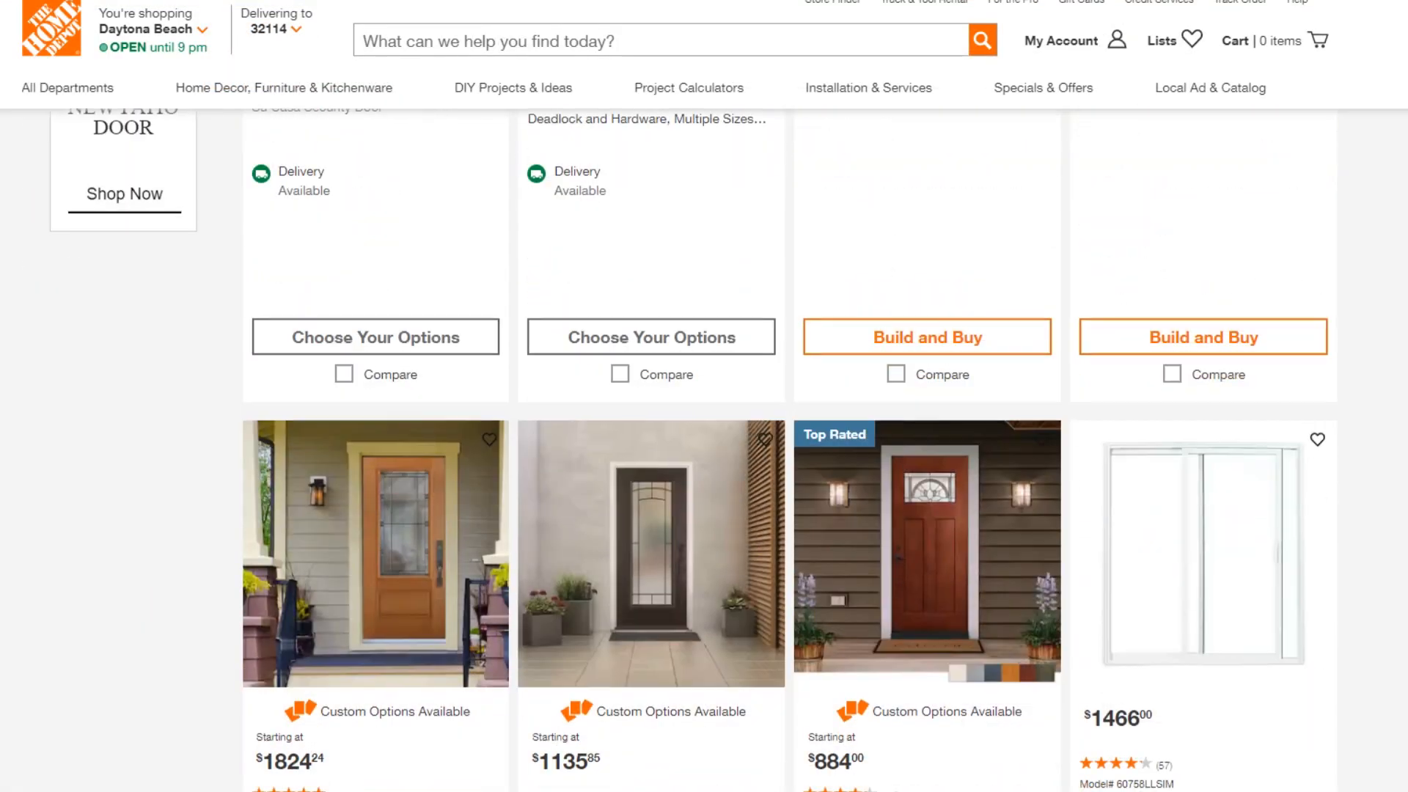
{"action": "scroll", "coordinate": [790, 440], "scroll_direction": "down", "scroll_amount": 12}
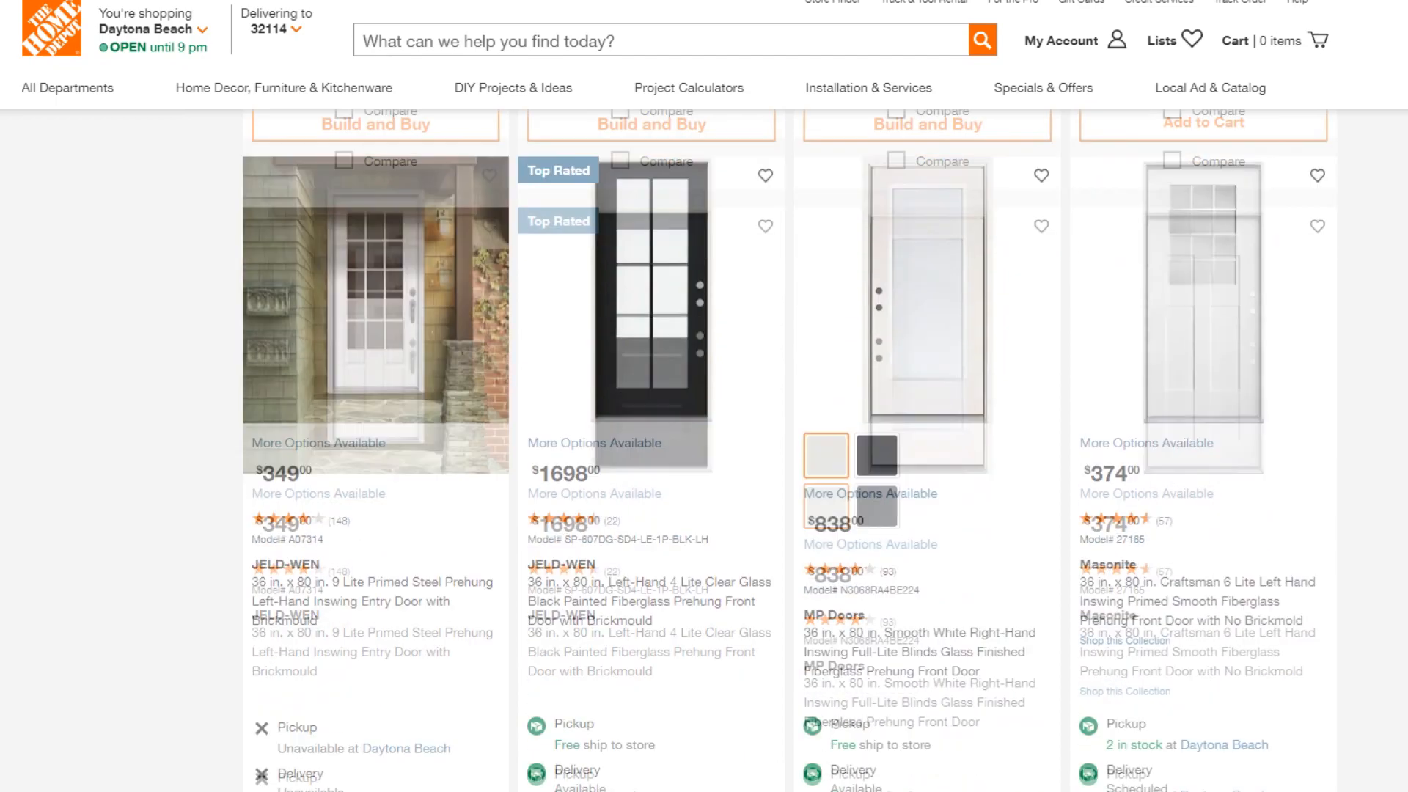
{"action": "scroll", "coordinate": [790, 449], "scroll_direction": "down", "scroll_amount": 9}
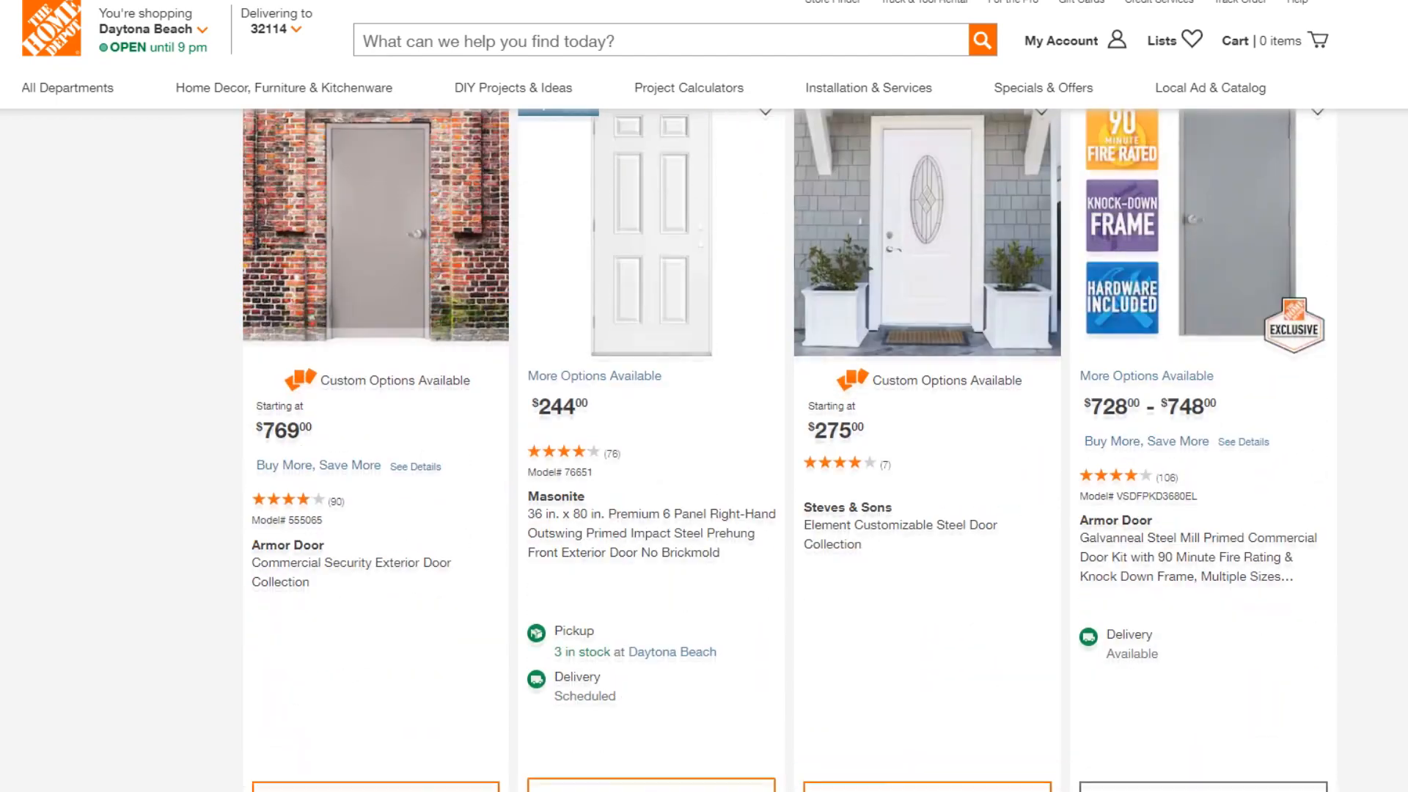
Find the white Masonite 6-panel door picture through image search, open it at full size and copy it.
{"action": "right_click", "coordinate": [465, 371]}
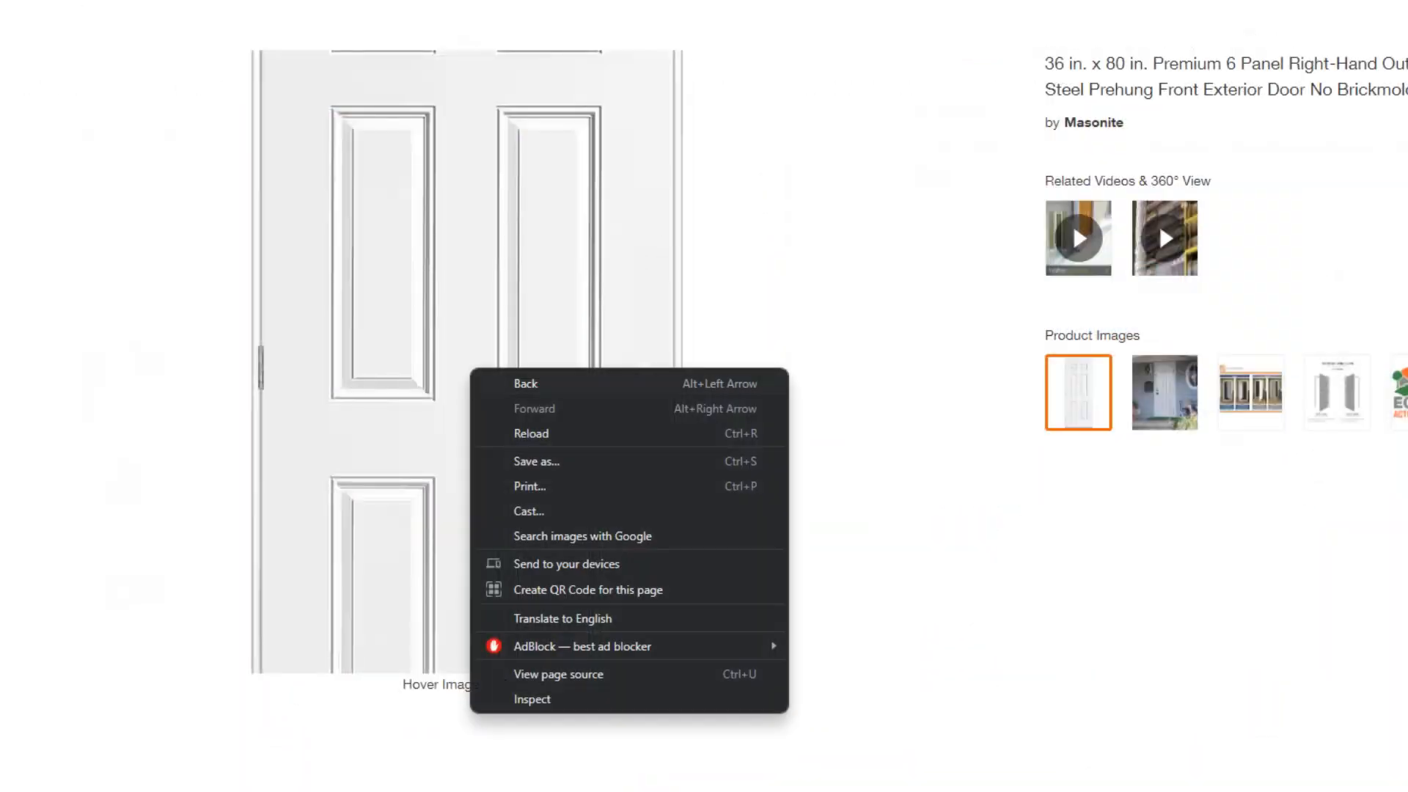
{"action": "key", "text": "Escape"}
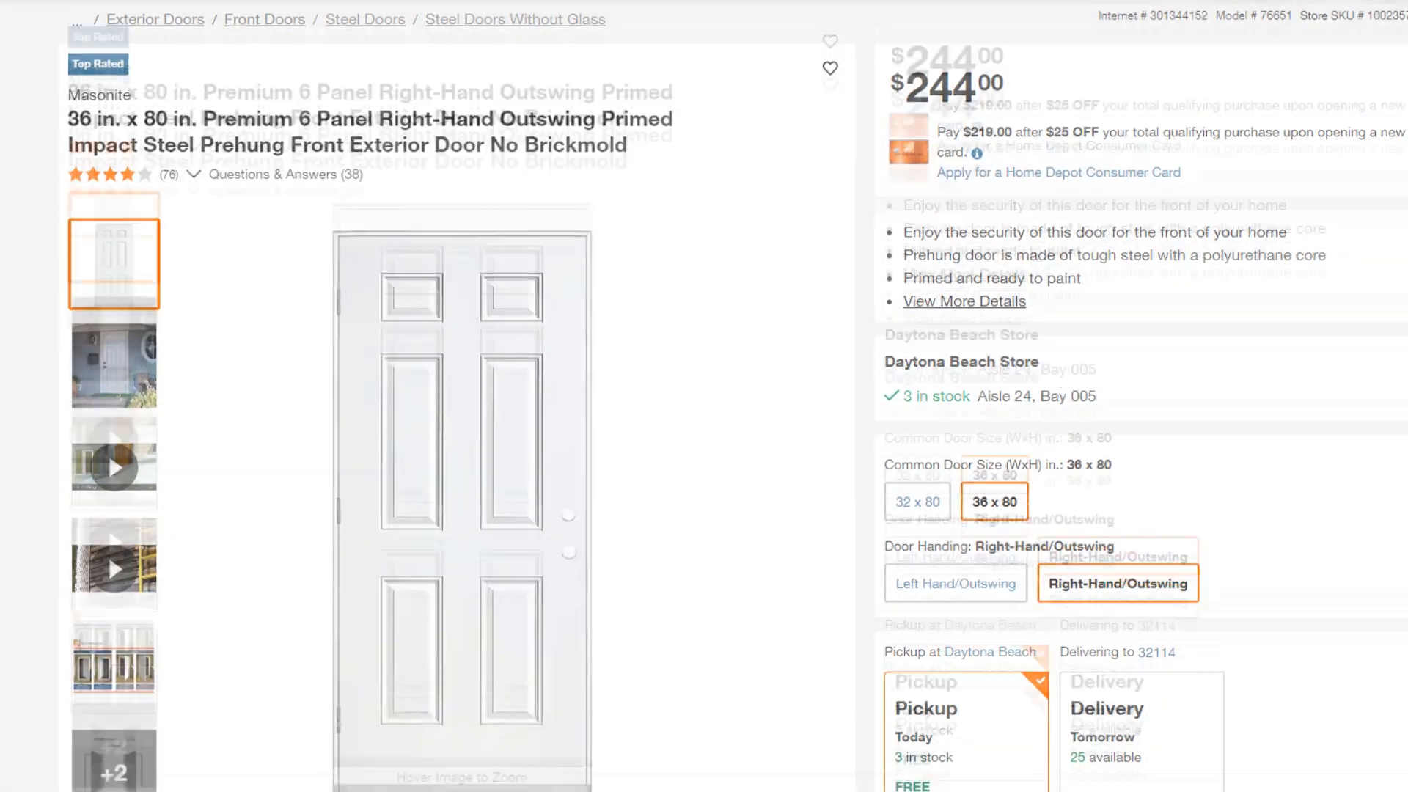
{"action": "scroll", "coordinate": [429, 446], "scroll_direction": "down", "scroll_amount": 4}
{"action": "right_click", "coordinate": [429, 446]}
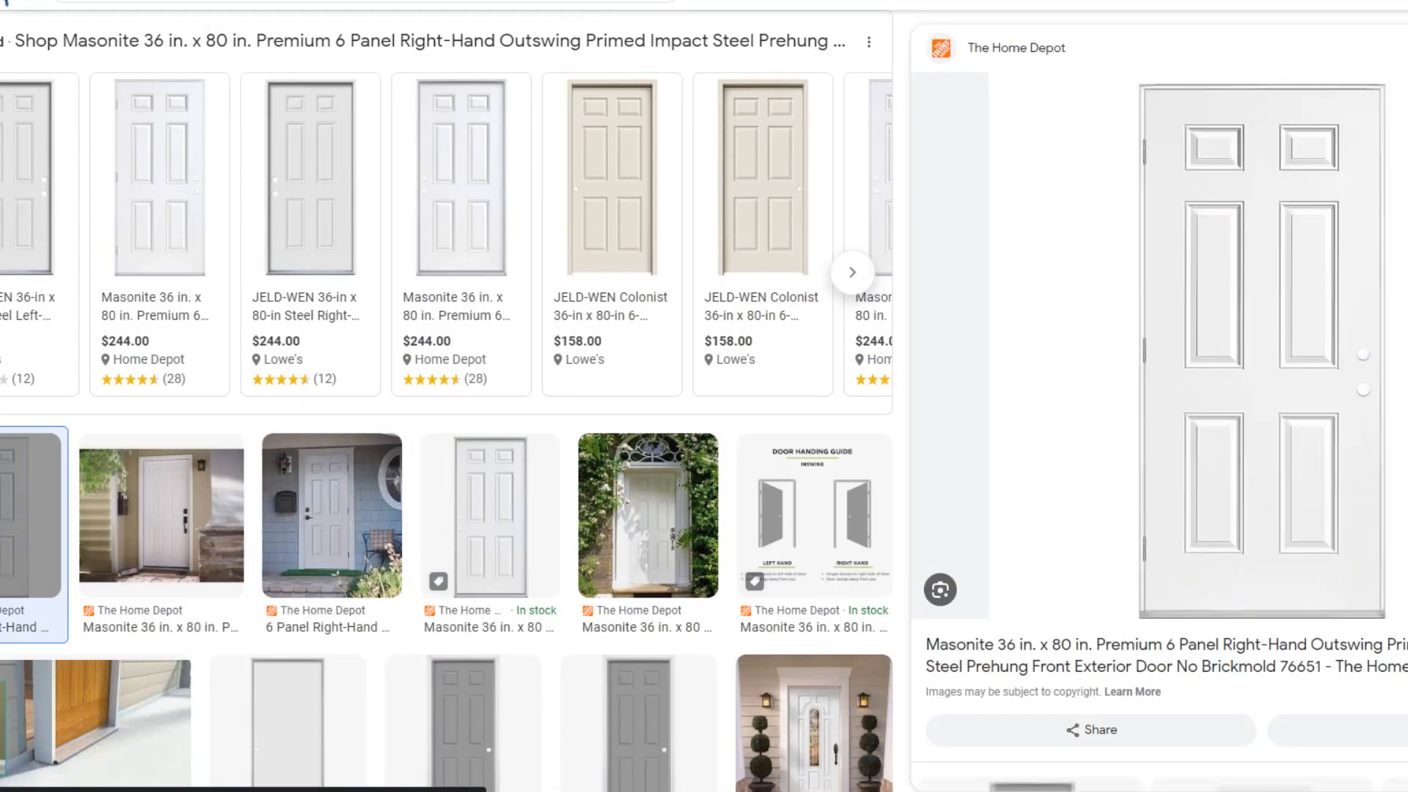
{"action": "right_click", "coordinate": [1333, 294]}
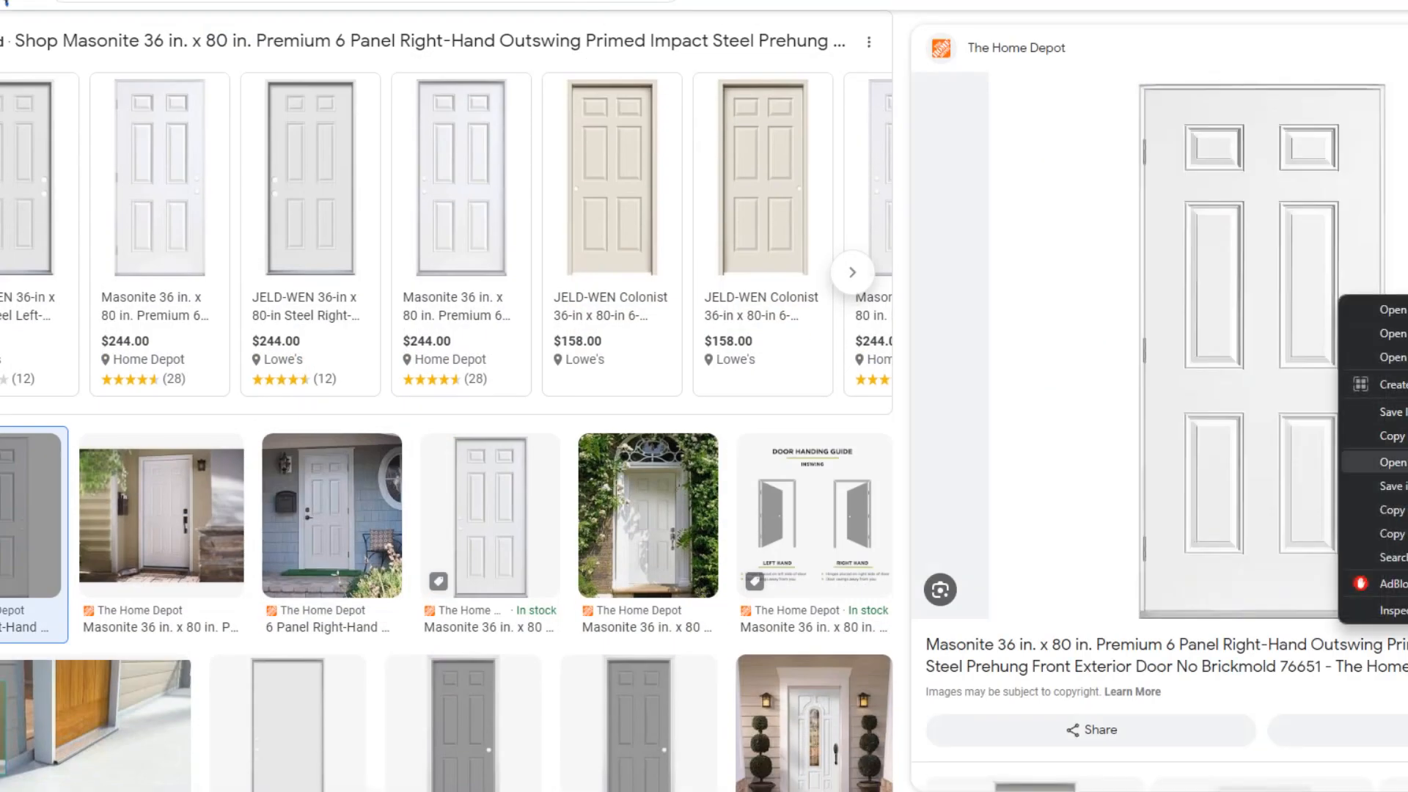
{"action": "left_click", "coordinate": [1365, 462]}
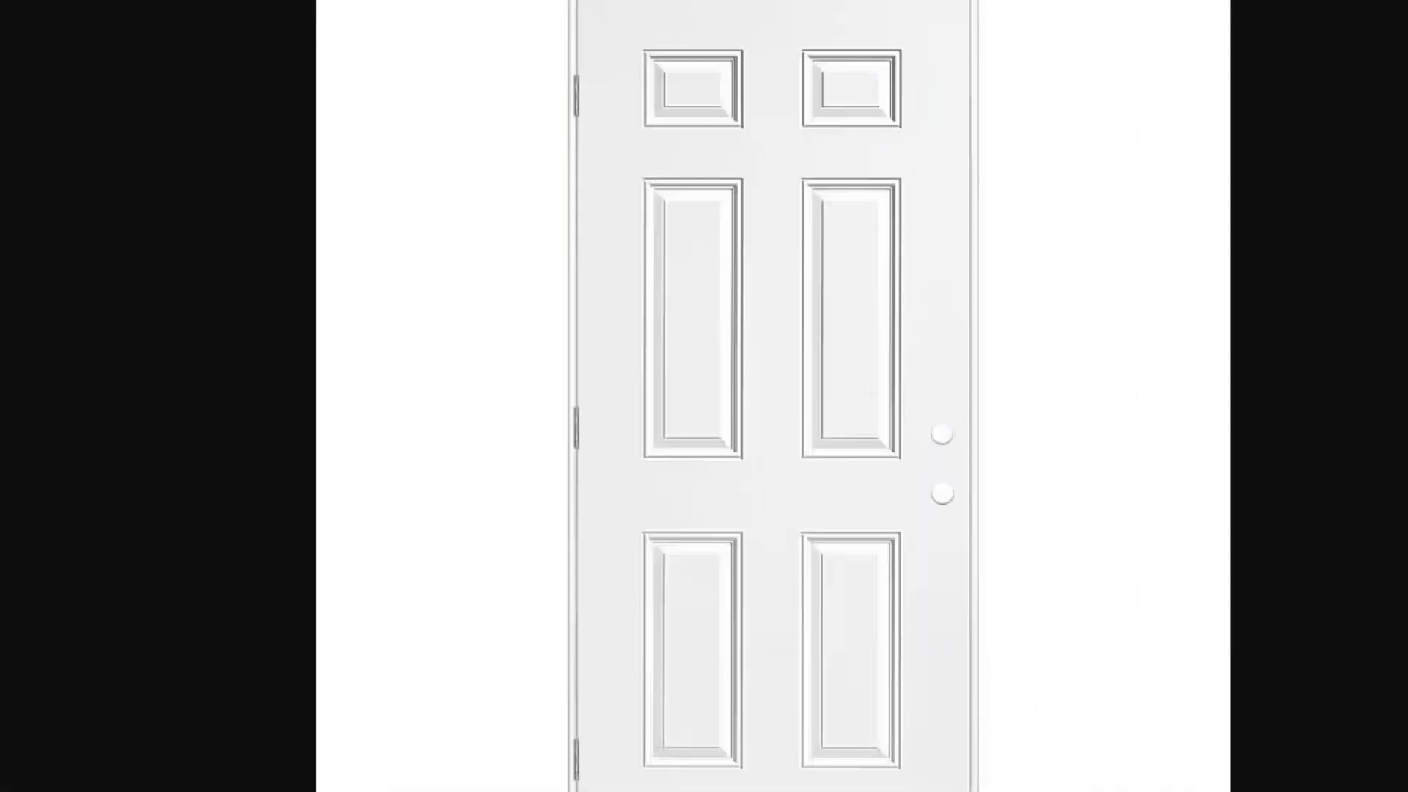
{"action": "right_click", "coordinate": [883, 275]}
{"action": "left_click", "coordinate": [944, 333]}
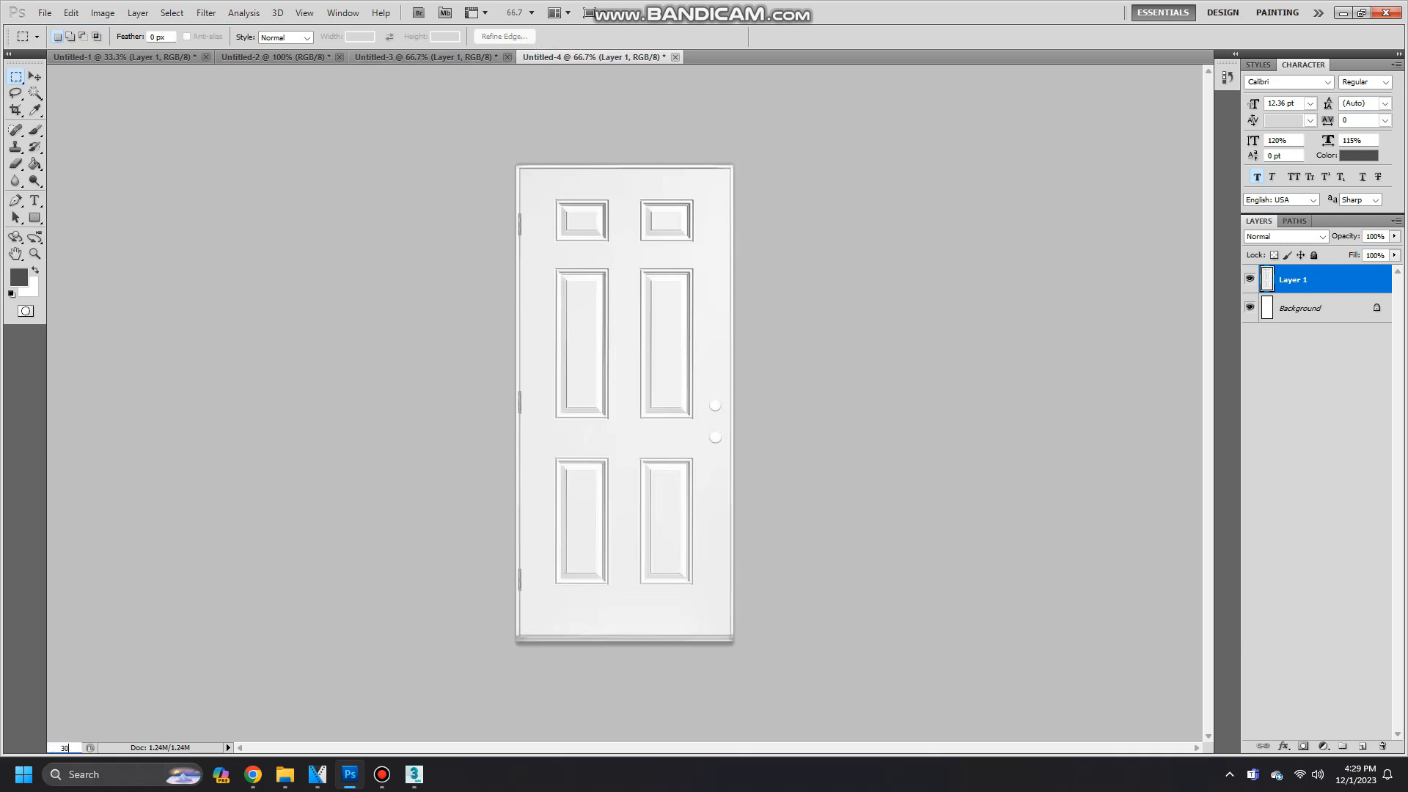
Set the foreground colour to light grey cacaca for the door hardware.
{"action": "type", "text": "0"}
{"action": "key", "text": "Return"}
{"action": "left_click", "coordinate": [19, 278]}
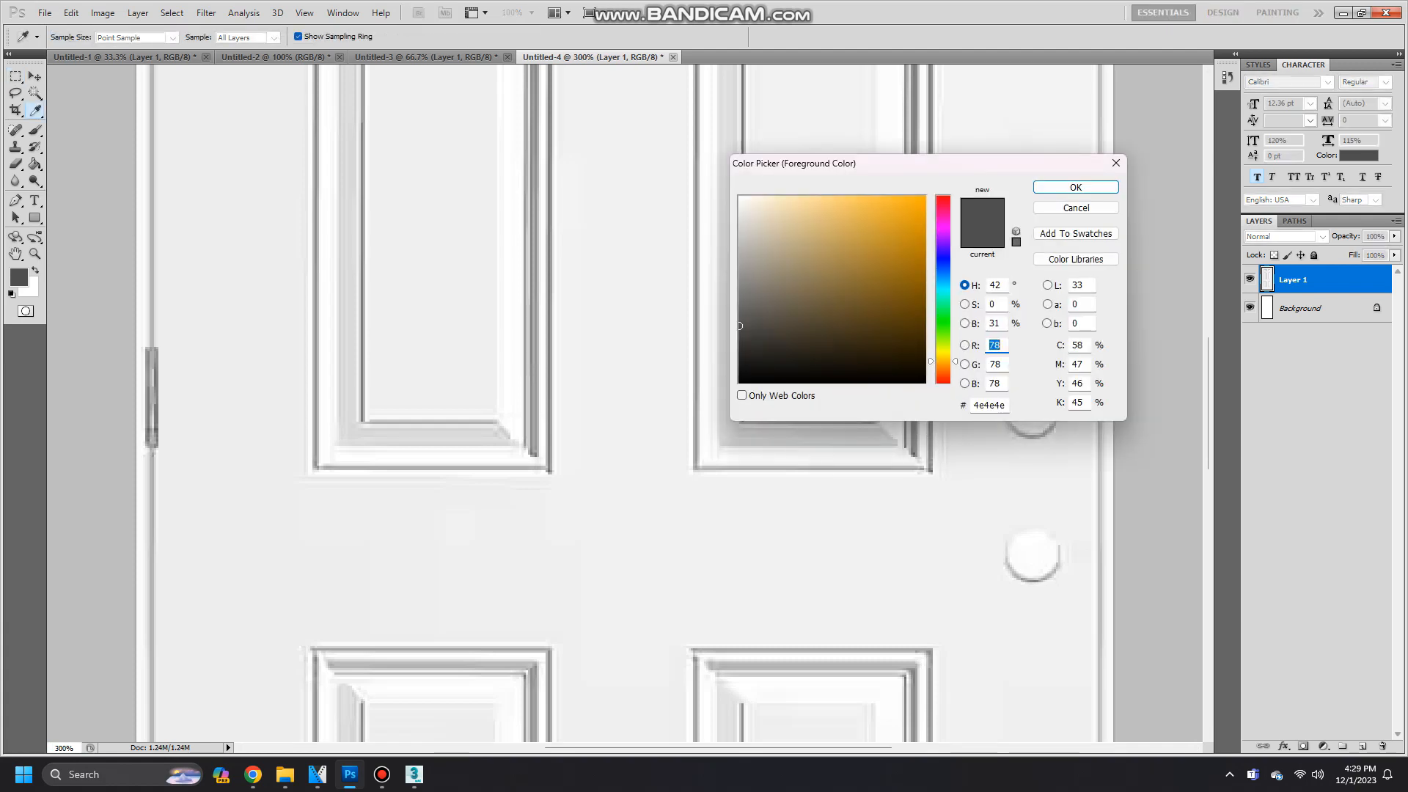
{"action": "left_click", "coordinate": [740, 241]}
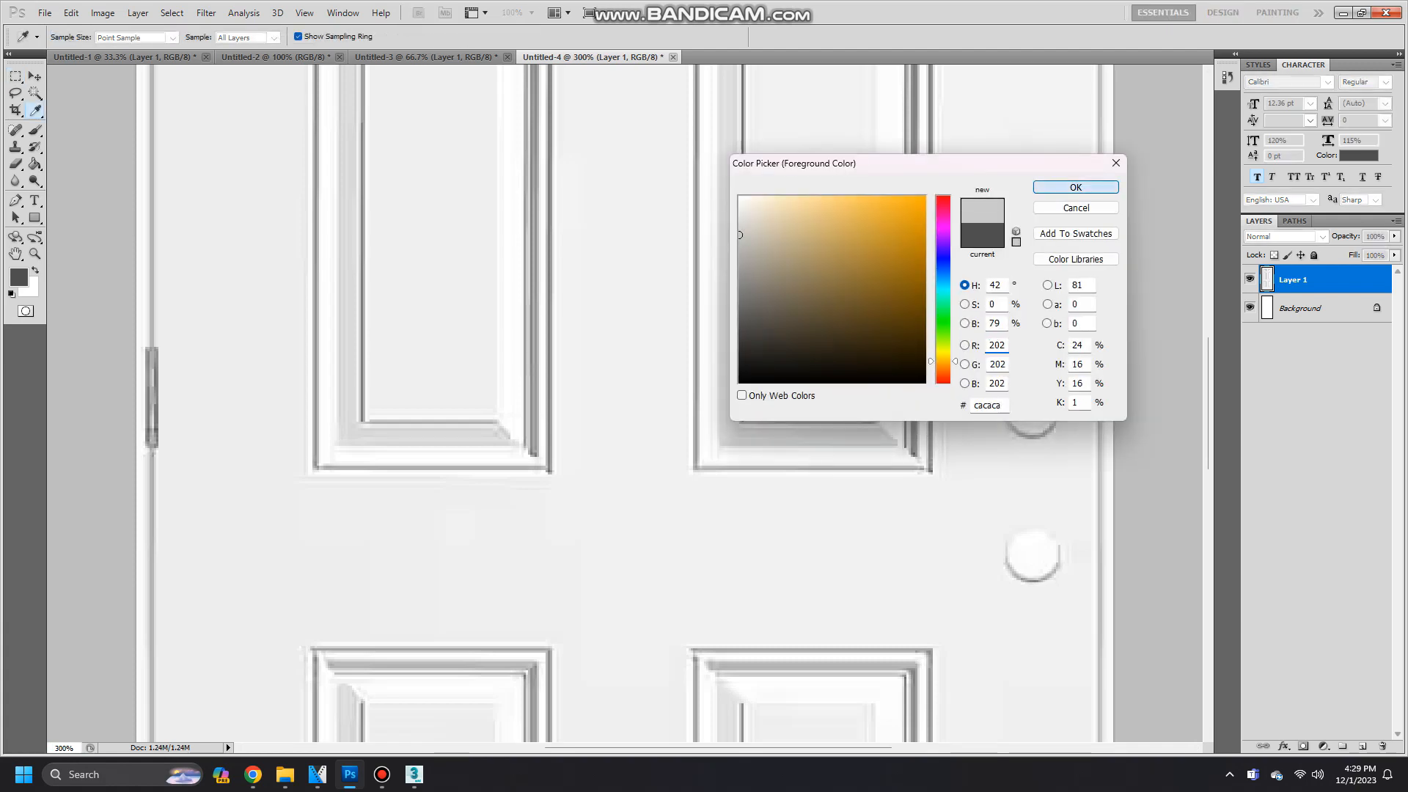
{"action": "left_click", "coordinate": [1076, 187]}
Draw a grey circle with the Ellipse tool covering the upper white knob hole on the door.
{"action": "left_click", "coordinate": [34, 218]}
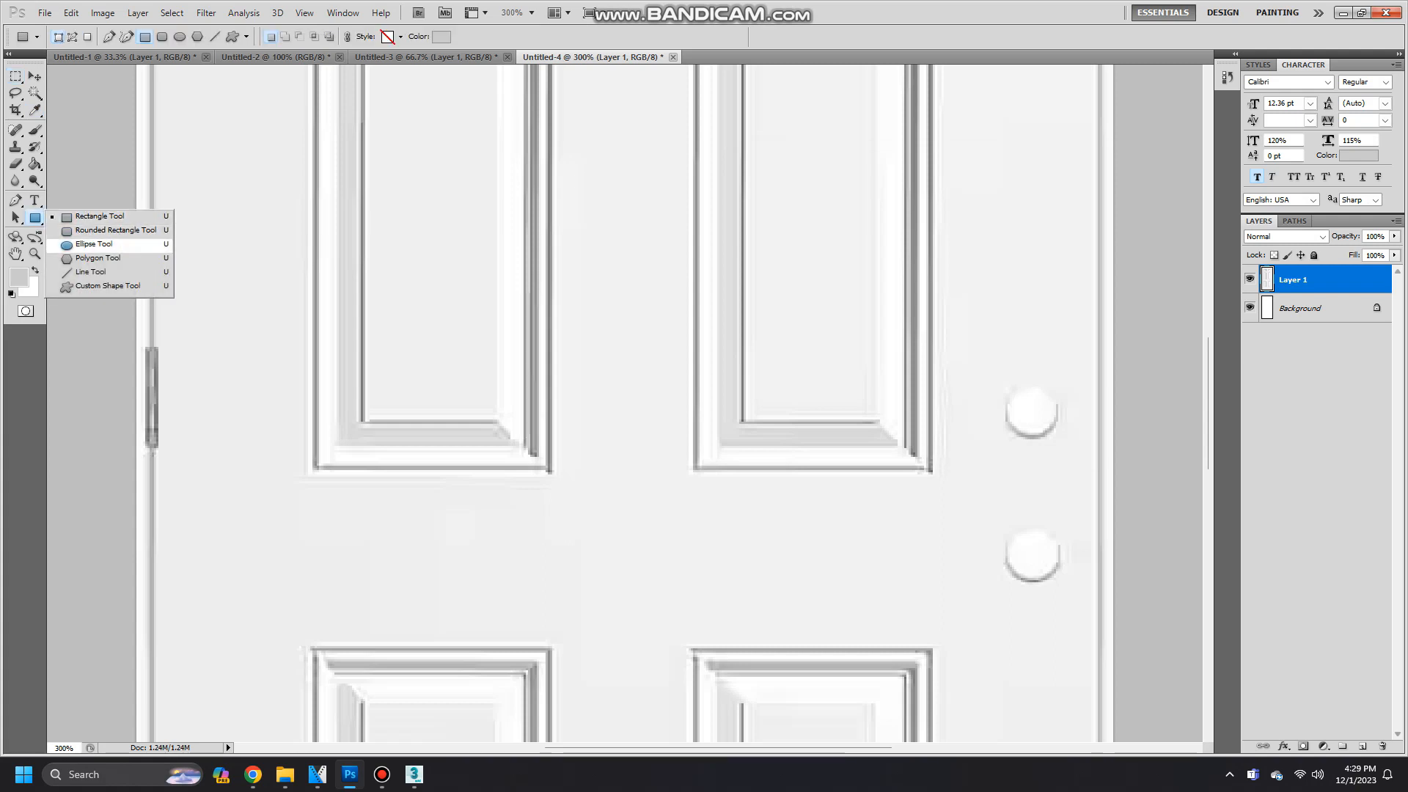
{"action": "left_click", "coordinate": [94, 243]}
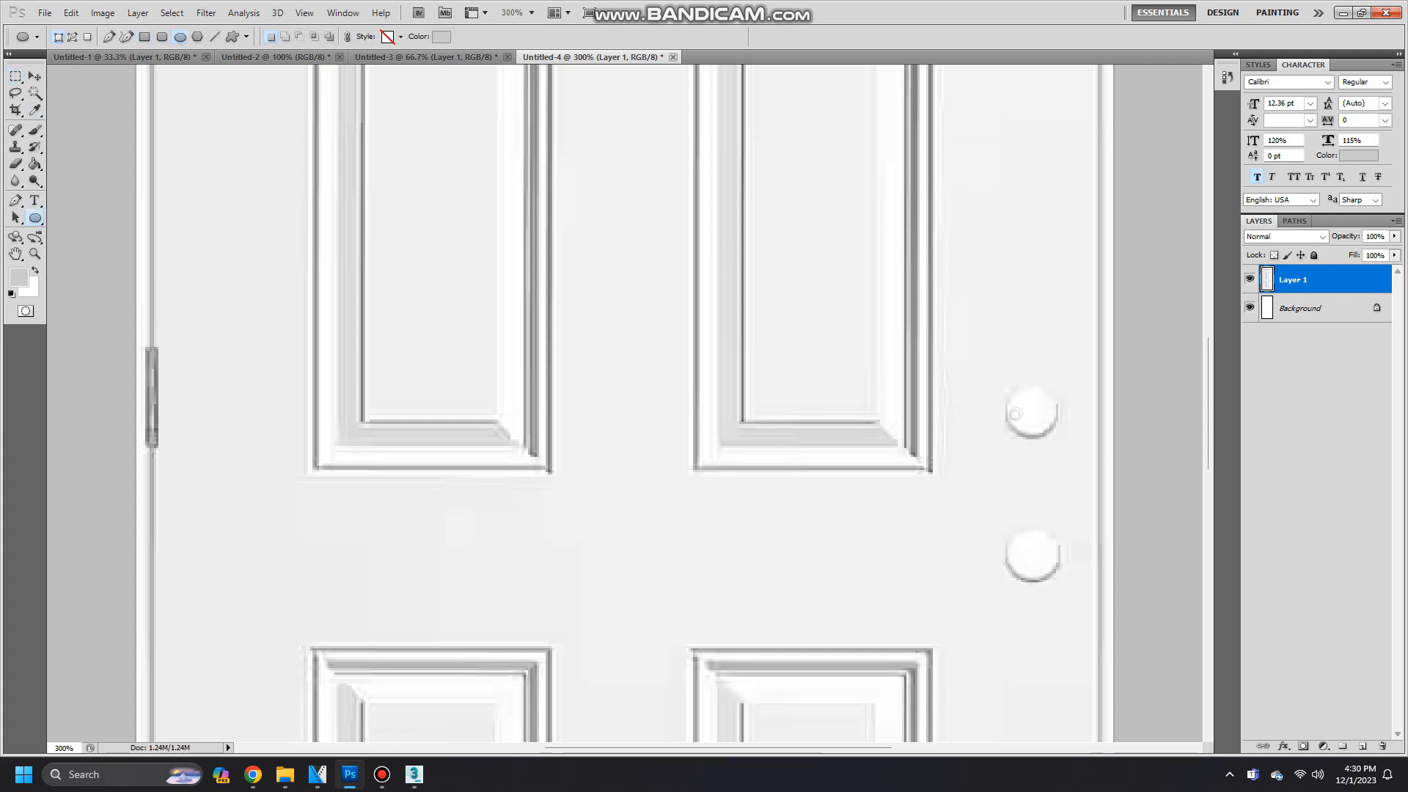
{"action": "left_click_drag", "start_coordinate": [1075, 420], "coordinate": [1033, 411]}
{"action": "key", "text": "v"}
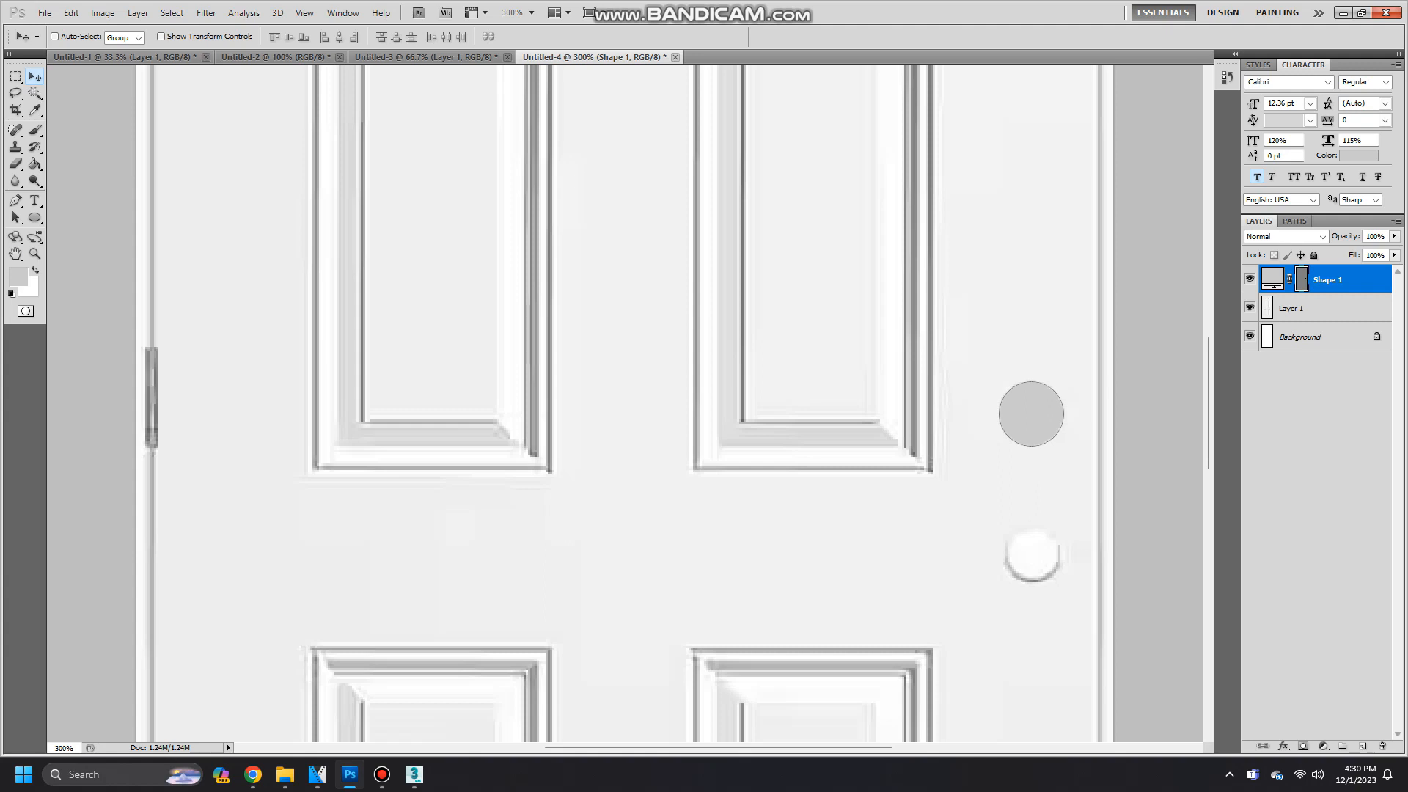
Add a thin black outside stroke to the upper knob circle through its layer style.
{"action": "double_click", "coordinate": [1352, 279]}
{"action": "left_click_drag", "start_coordinate": [1062, 221], "coordinate": [565, 212]}
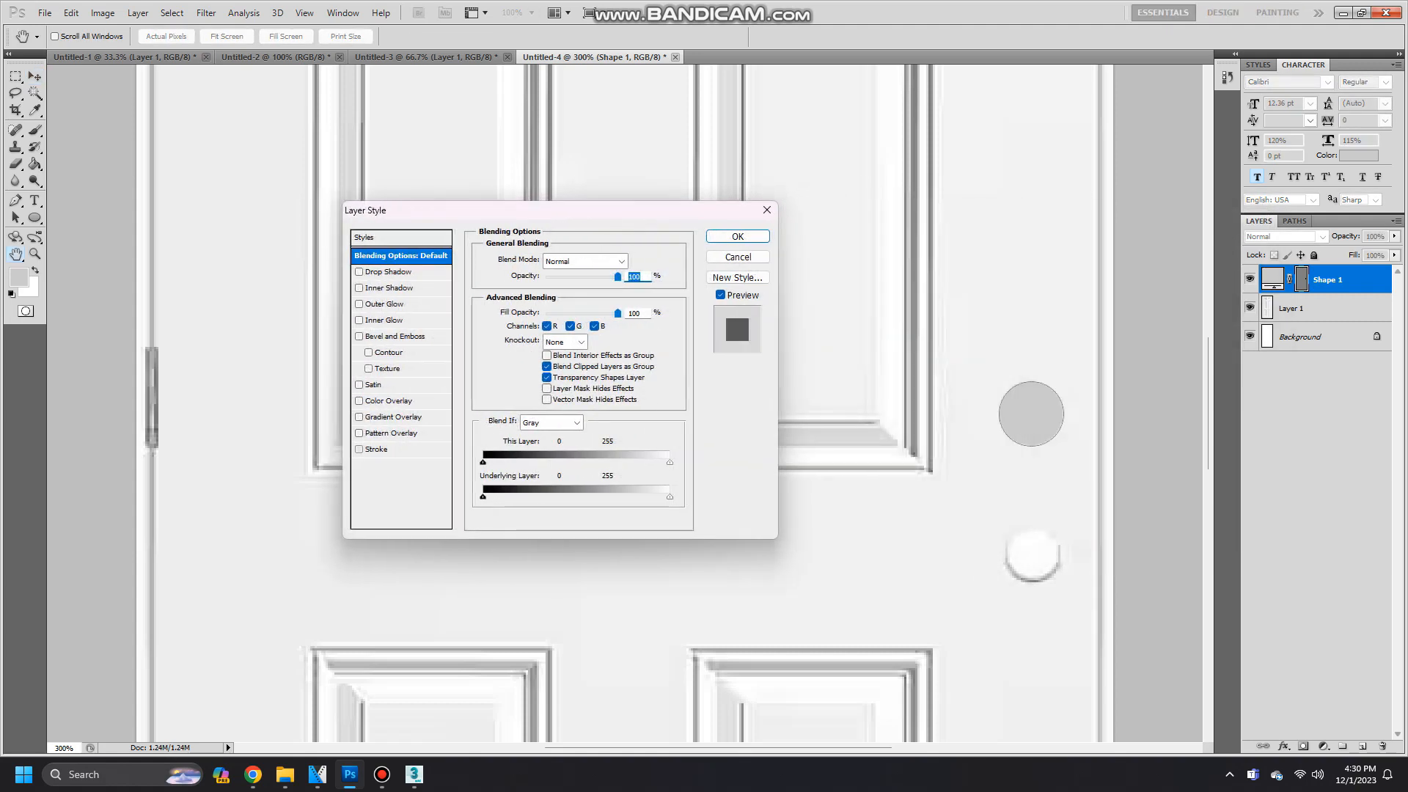
{"action": "left_click", "coordinate": [378, 450]}
{"action": "scroll", "coordinate": [625, 260], "scroll_direction": "down", "scroll_amount": 2}
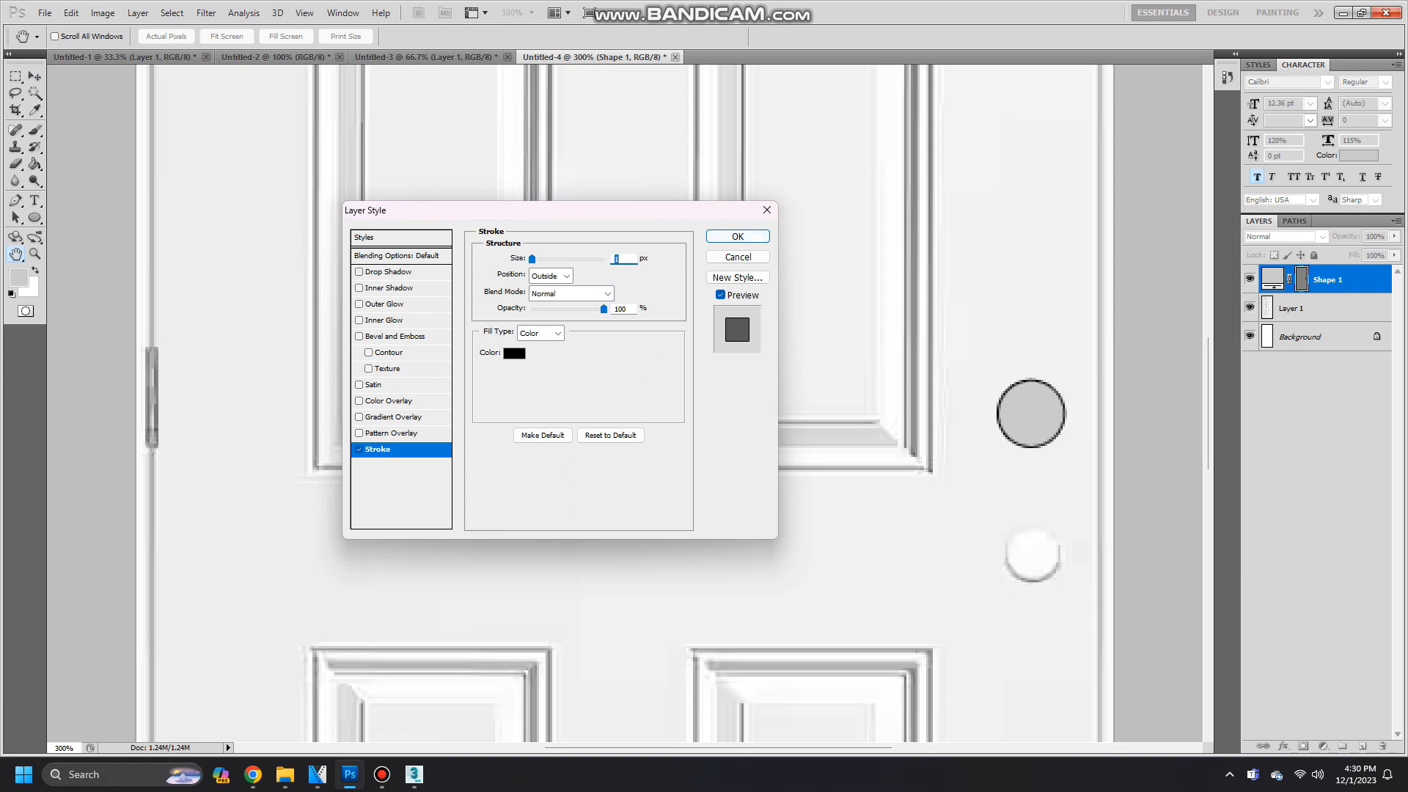
Add a drop shadow at a 90° angle with a size of 9 px to the circle, adjust its distance, and apply the style.
{"action": "left_click", "coordinate": [388, 272]}
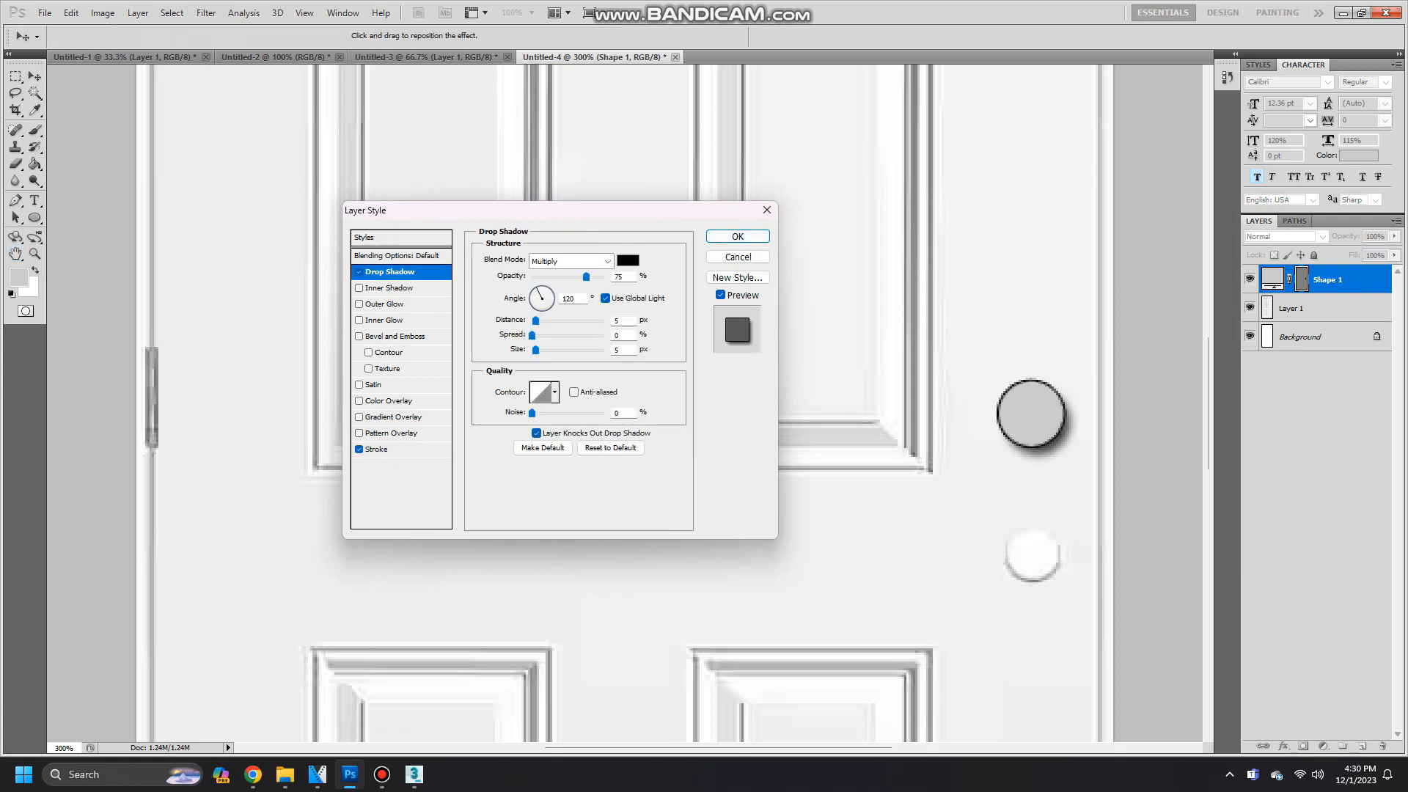
{"action": "left_click", "coordinate": [544, 290]}
{"action": "left_click_drag", "start_coordinate": [540, 289], "coordinate": [545, 289]}
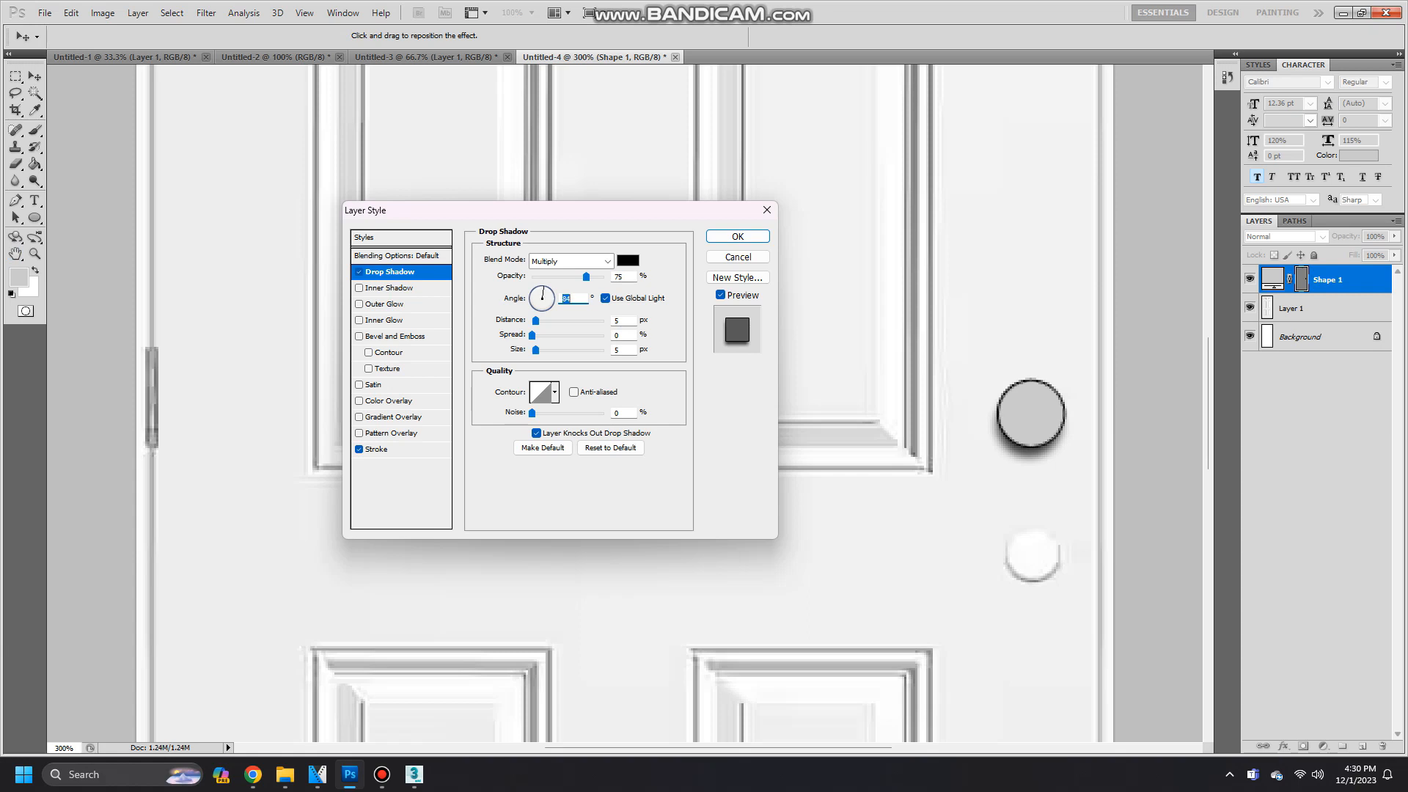
{"action": "type", "text": "90"}
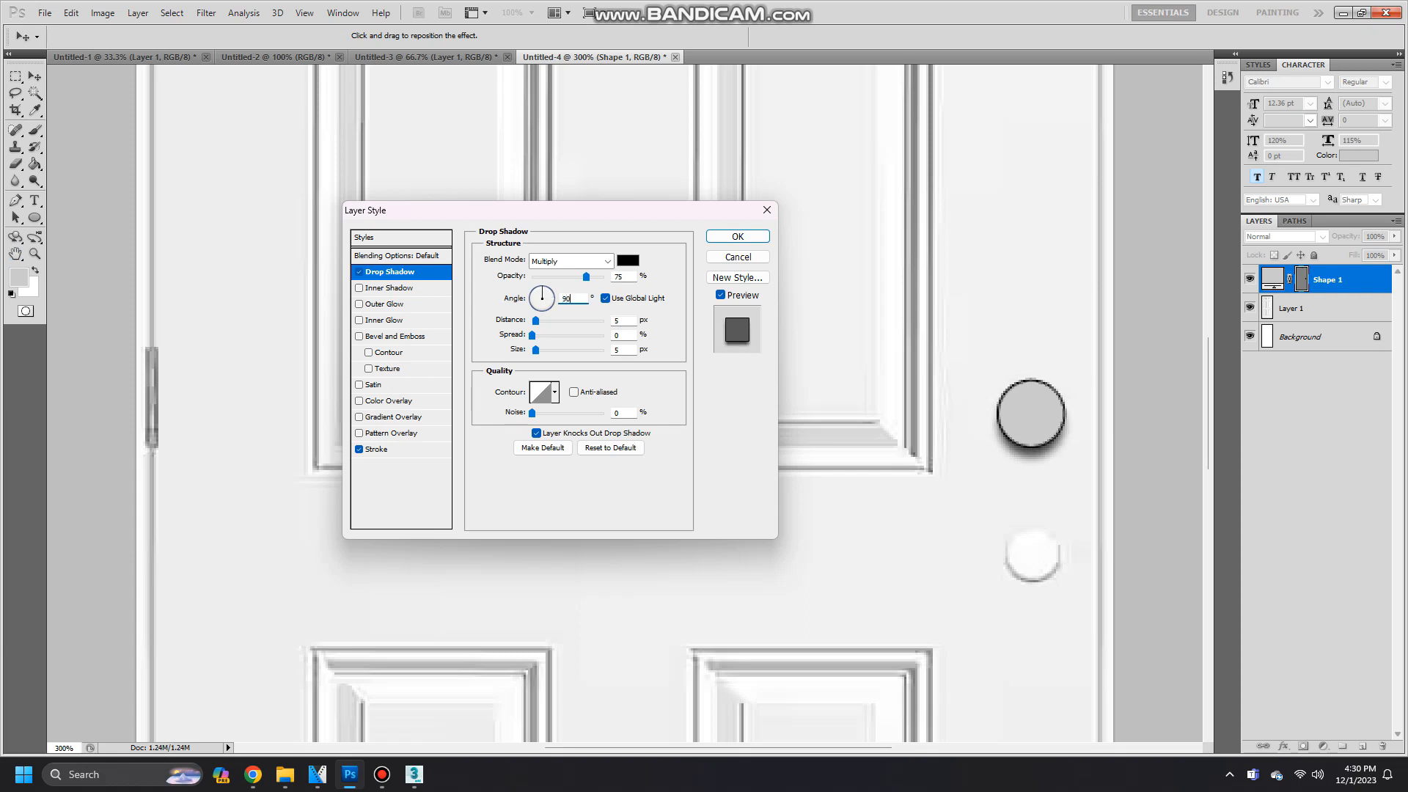
{"action": "left_click_drag", "start_coordinate": [535, 321], "coordinate": [540, 350]}
{"action": "key", "text": "Tab"}
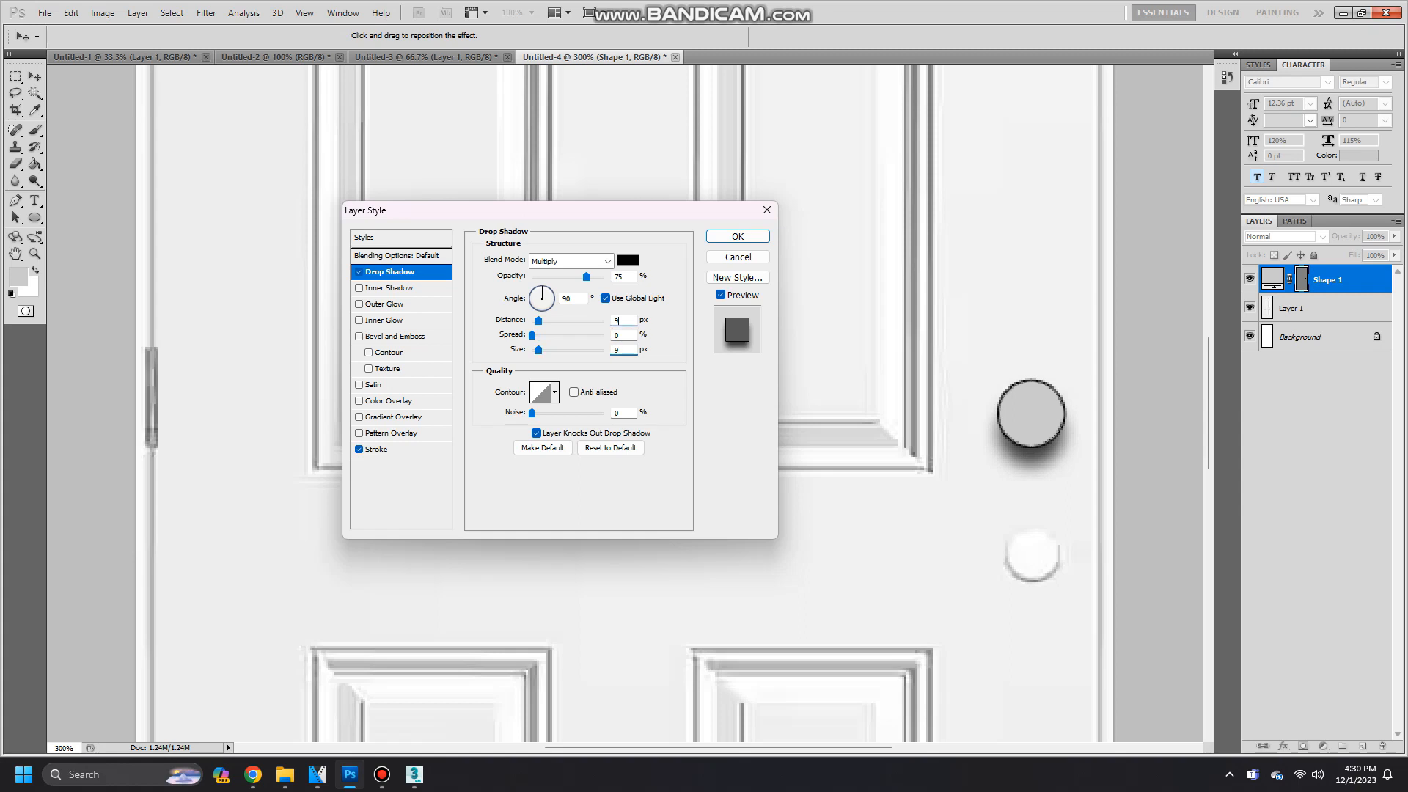
{"action": "left_click_drag", "start_coordinate": [539, 320], "coordinate": [536, 321]}
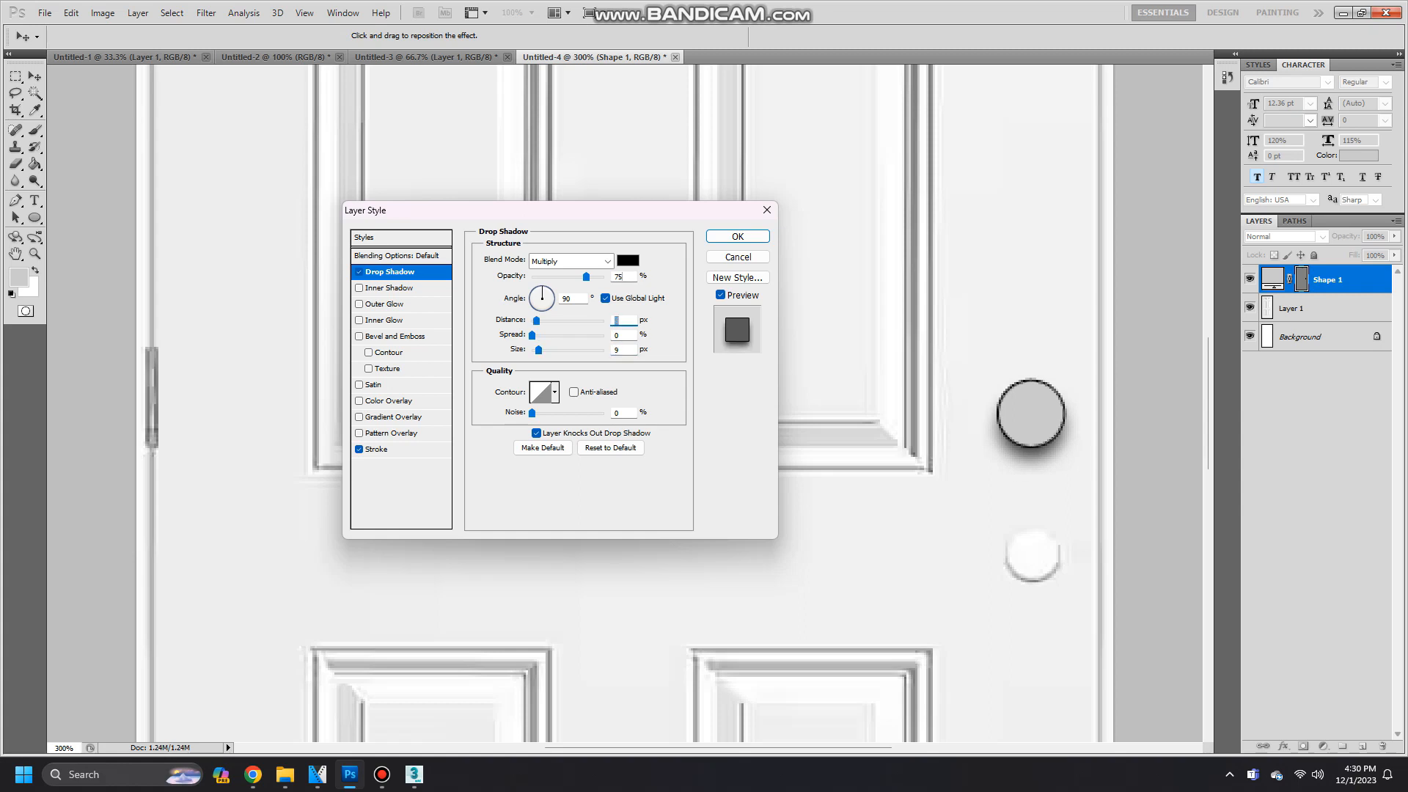
{"action": "left_click", "coordinate": [738, 236]}
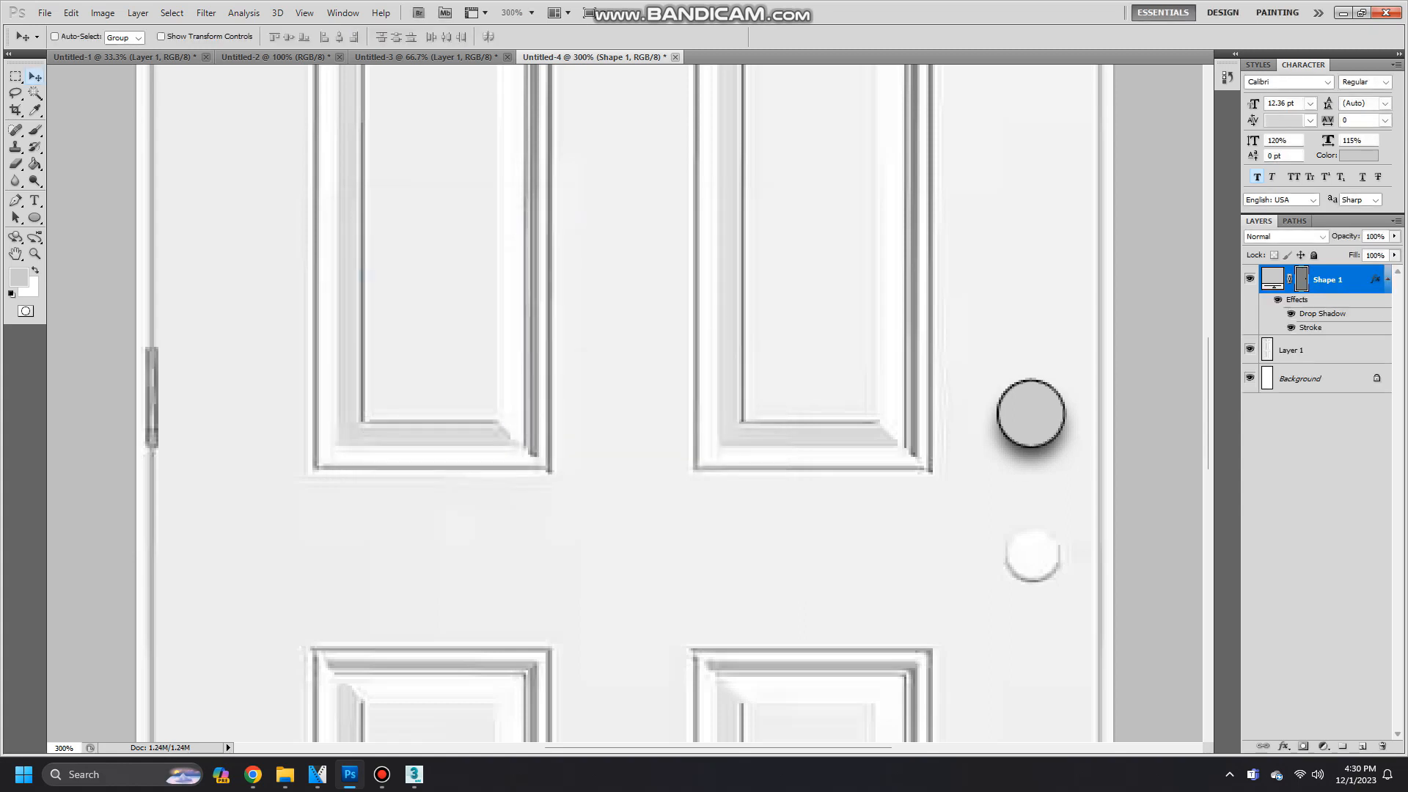
Duplicate the circle's shape layer and move the copy straight down onto the lower knob hole.
{"action": "right_click", "coordinate": [1320, 280]}
{"action": "left_click", "coordinate": [1303, 346]}
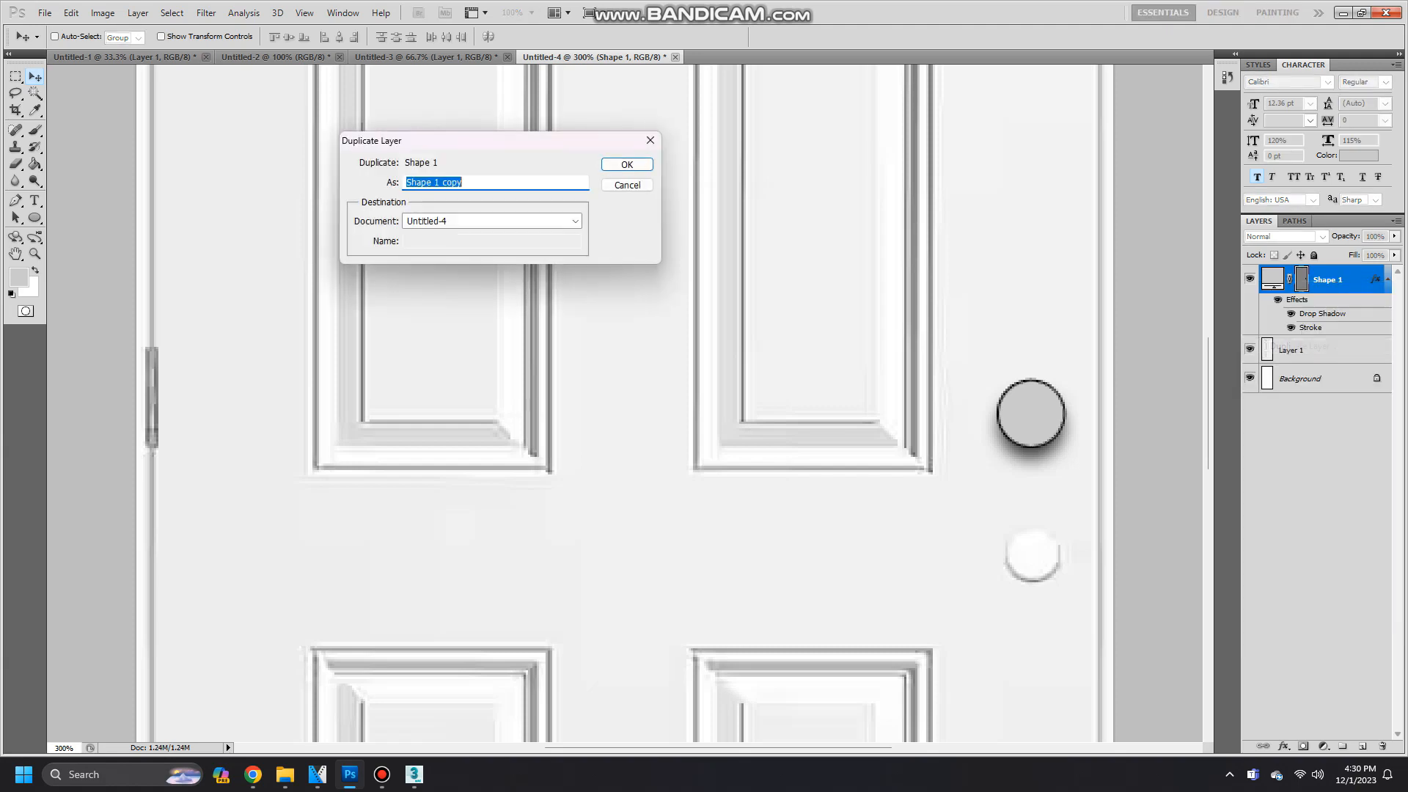
{"action": "left_click", "coordinate": [638, 164]}
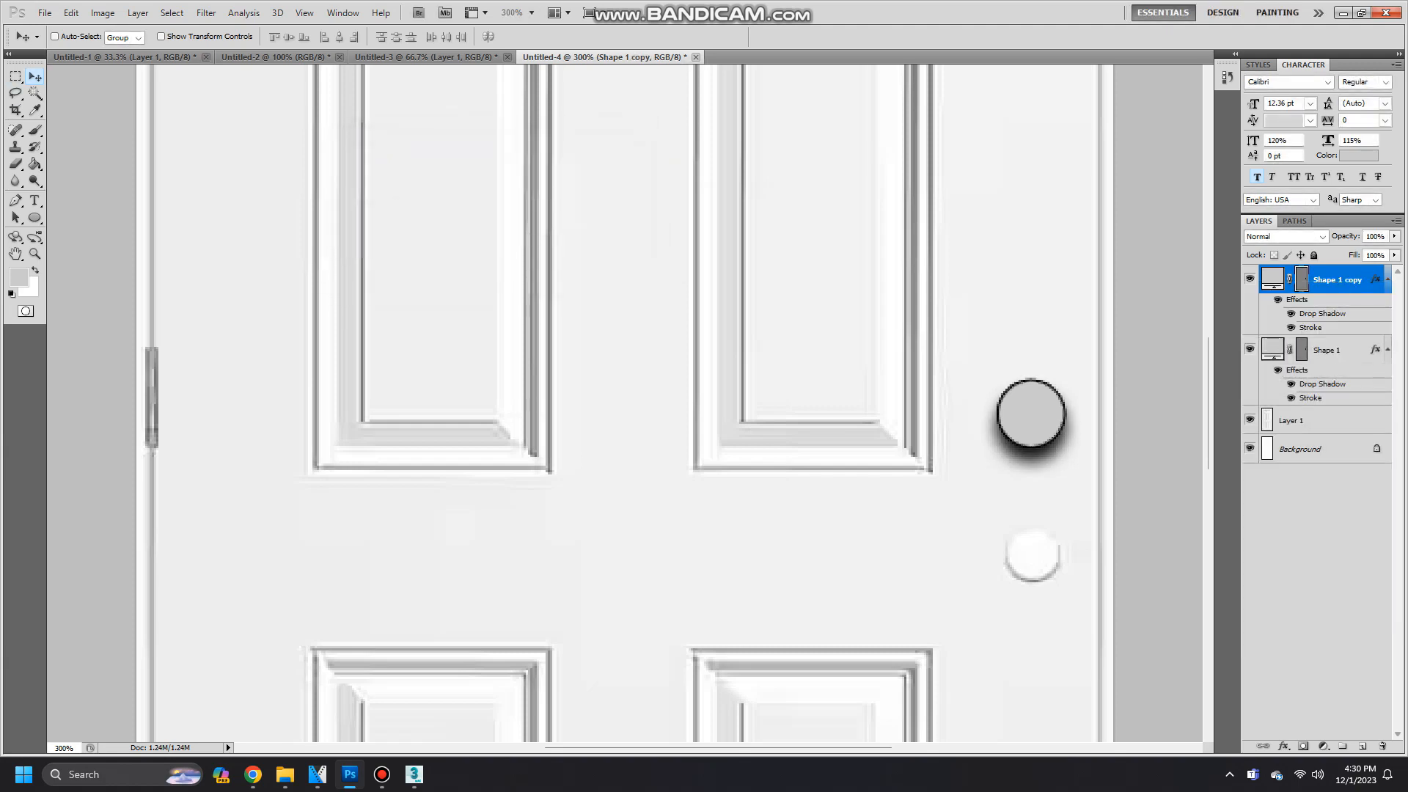
{"action": "key", "text": "Down"}
{"action": "key", "text": "Down"}
{"action": "key", "text": "Down"}
{"action": "key", "text": "Down"}
{"action": "key", "text": "Down"}
{"action": "key", "text": "Down"}
{"action": "key", "text": "Down"}
{"action": "key", "text": "Down"}
{"action": "key", "text": "Down"}
{"action": "key", "text": "Down"}
{"action": "key", "text": "Down"}
{"action": "key", "text": "Down"}
{"action": "key", "text": "Down"}
{"action": "key", "text": "Down"}
{"action": "key", "text": "Down"}
{"action": "key", "text": "Down"}
{"action": "key", "text": "Down"}
{"action": "key", "text": "Down"}
{"action": "key", "text": "Down"}
{"action": "key", "text": "Down"}
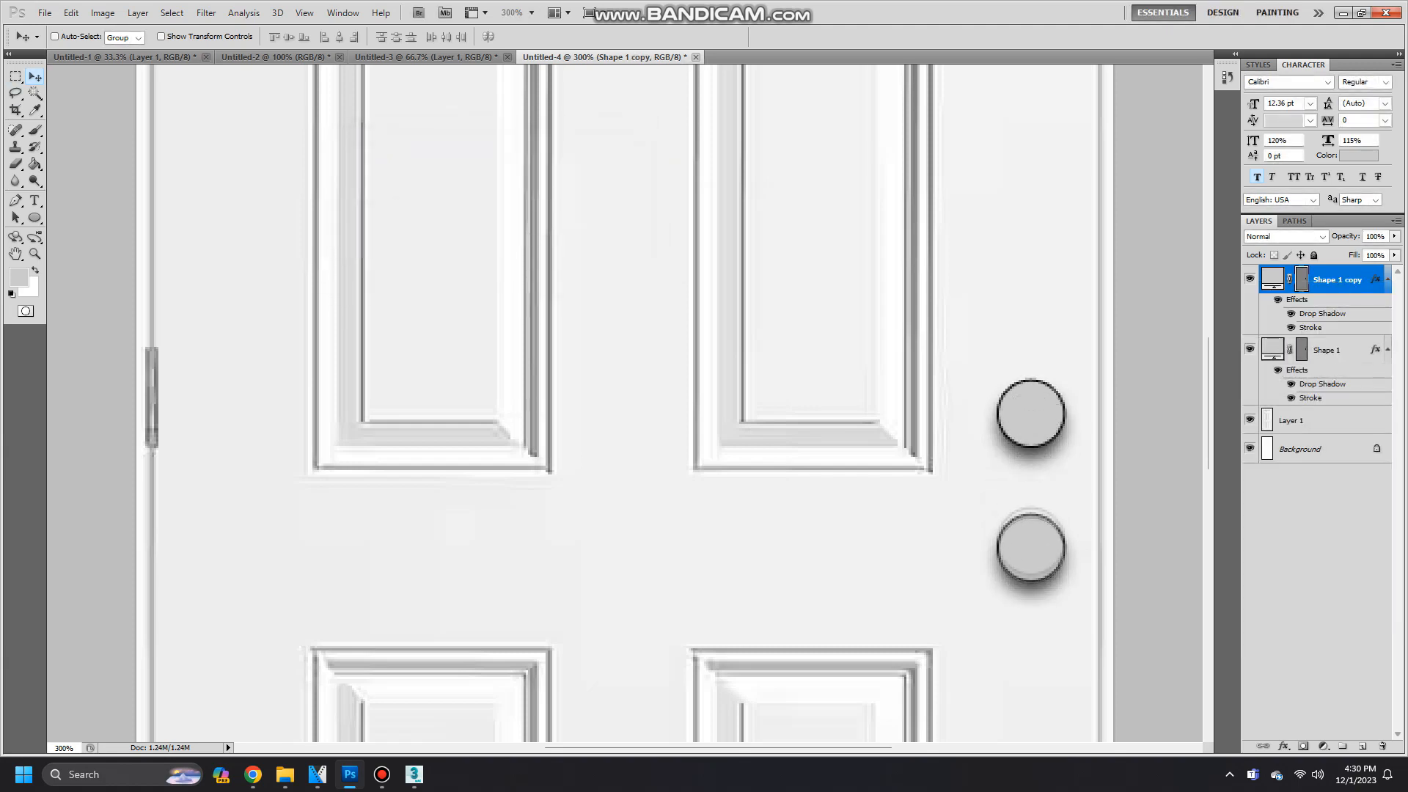
Scale the lower circle proportionally to about 89% and fit it over the lower hole.
{"action": "key", "text": "ctrl+t"}
{"action": "left_click_drag", "start_coordinate": [999, 525], "coordinate": [1005, 531]}
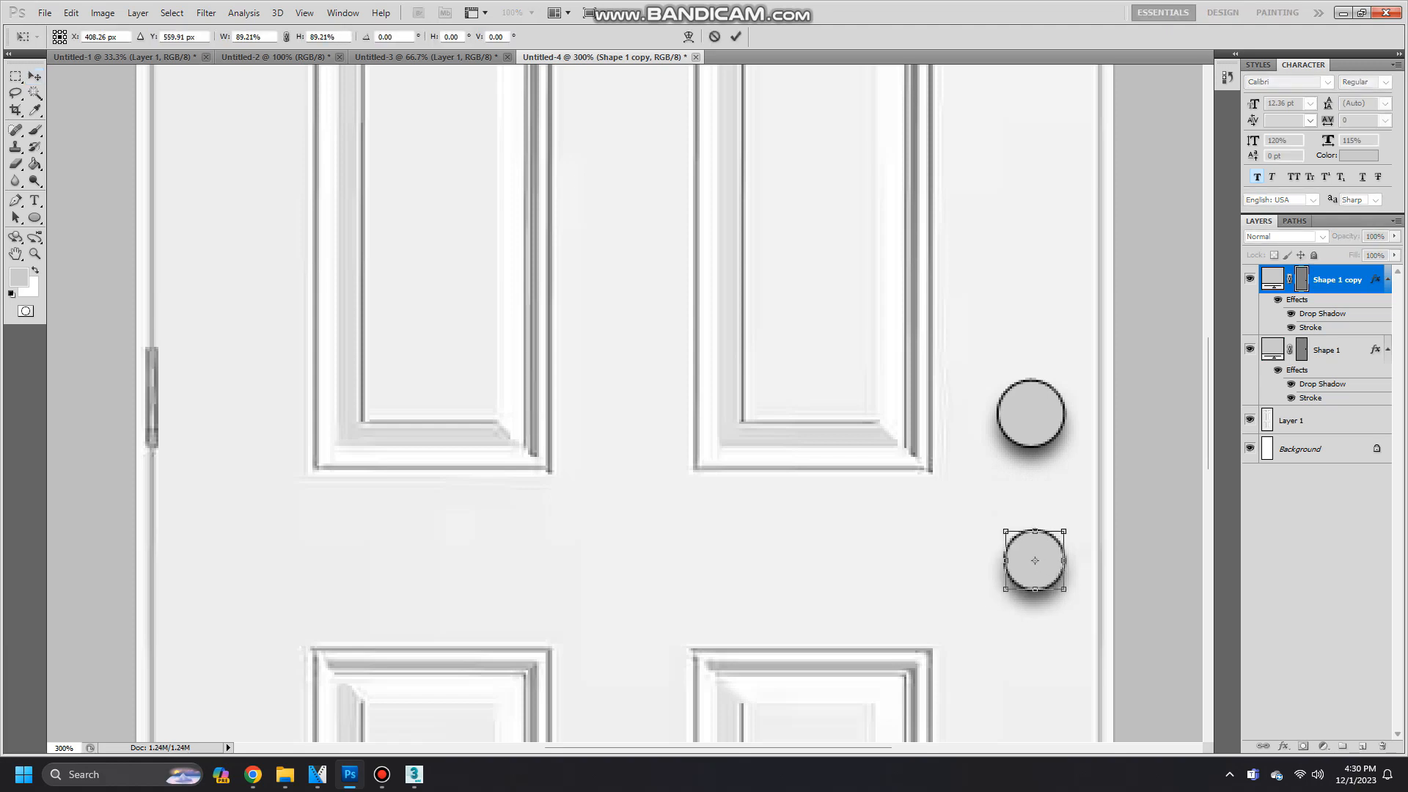
{"action": "key", "text": "Return"}
Draw a narrow black vertical rectangle as a key slot on the lower circle and hide its layer effects.
{"action": "left_click", "coordinate": [34, 217]}
{"action": "left_click", "coordinate": [82, 217]}
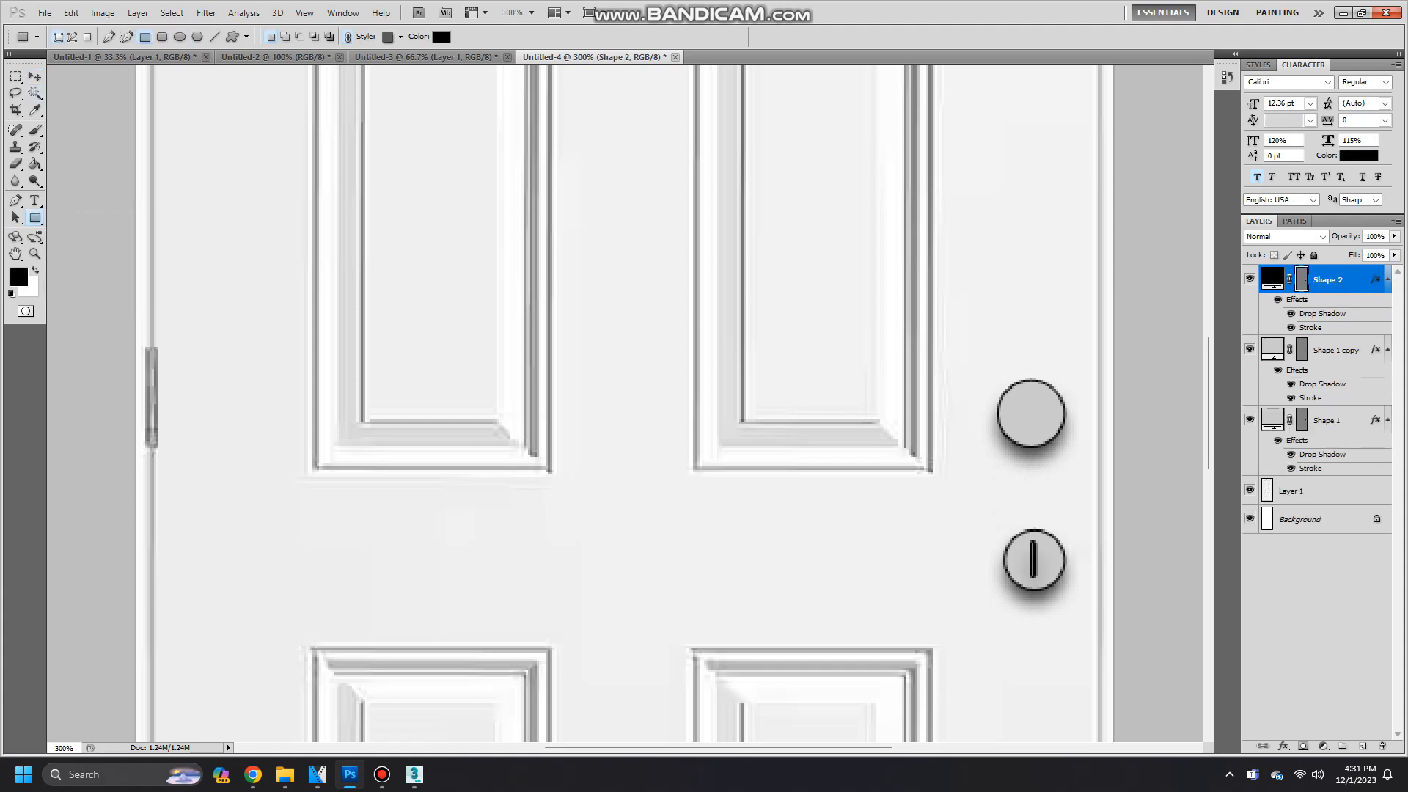
{"action": "left_click", "coordinate": [1278, 300]}
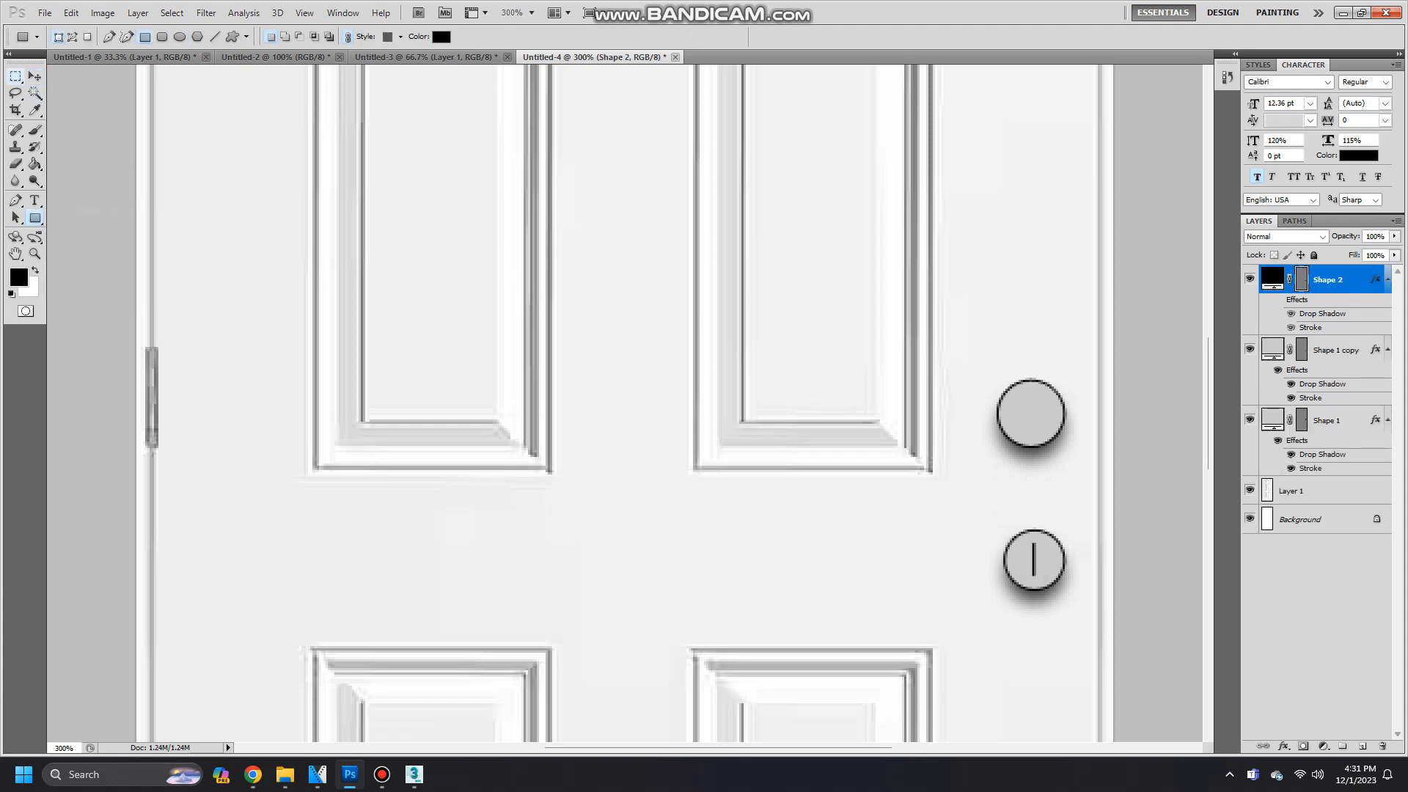
{"action": "key", "text": "v"}
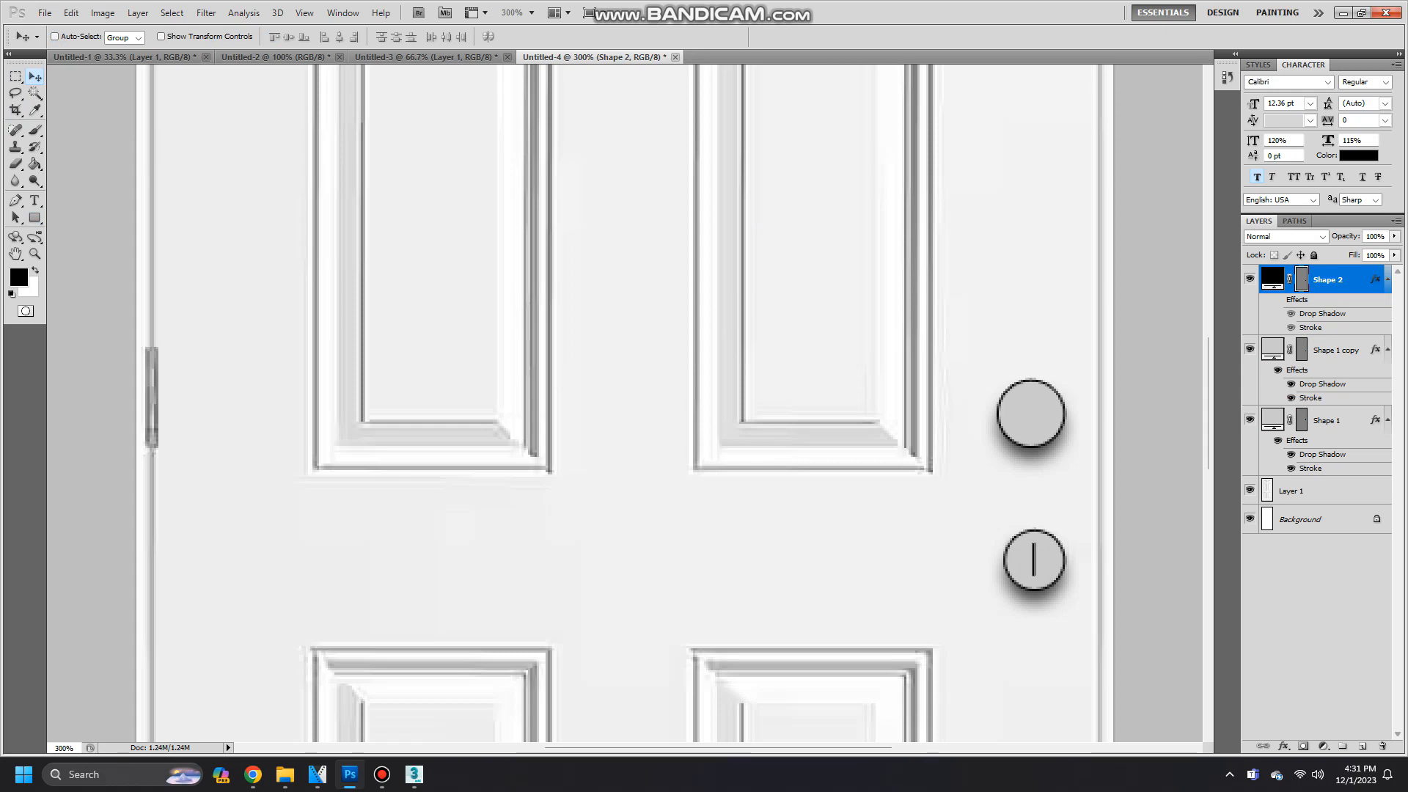
Resize the door image to 512 by 512 pixels.
{"action": "left_click", "coordinate": [68, 57]}
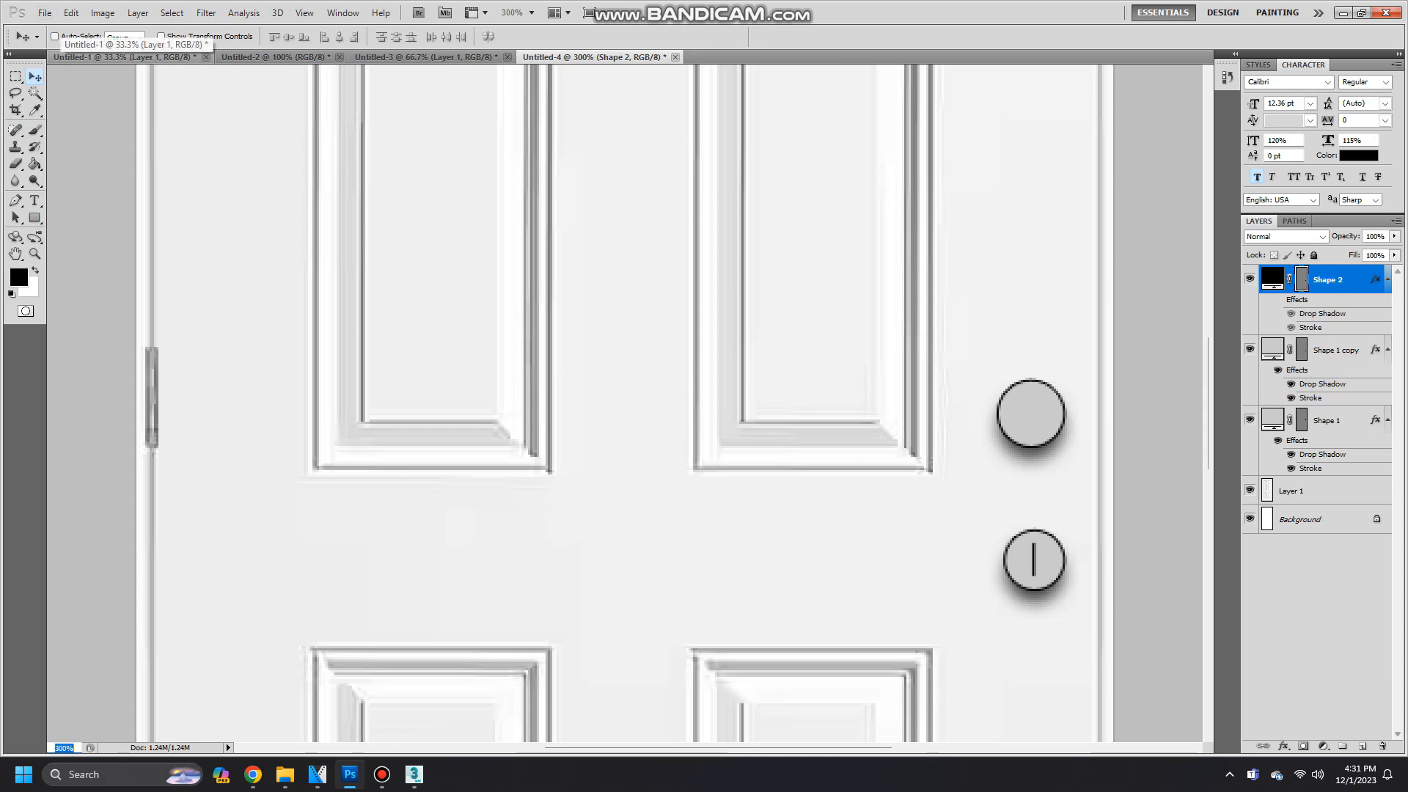
{"action": "type", "text": "150"}
{"action": "key", "text": "Return"}
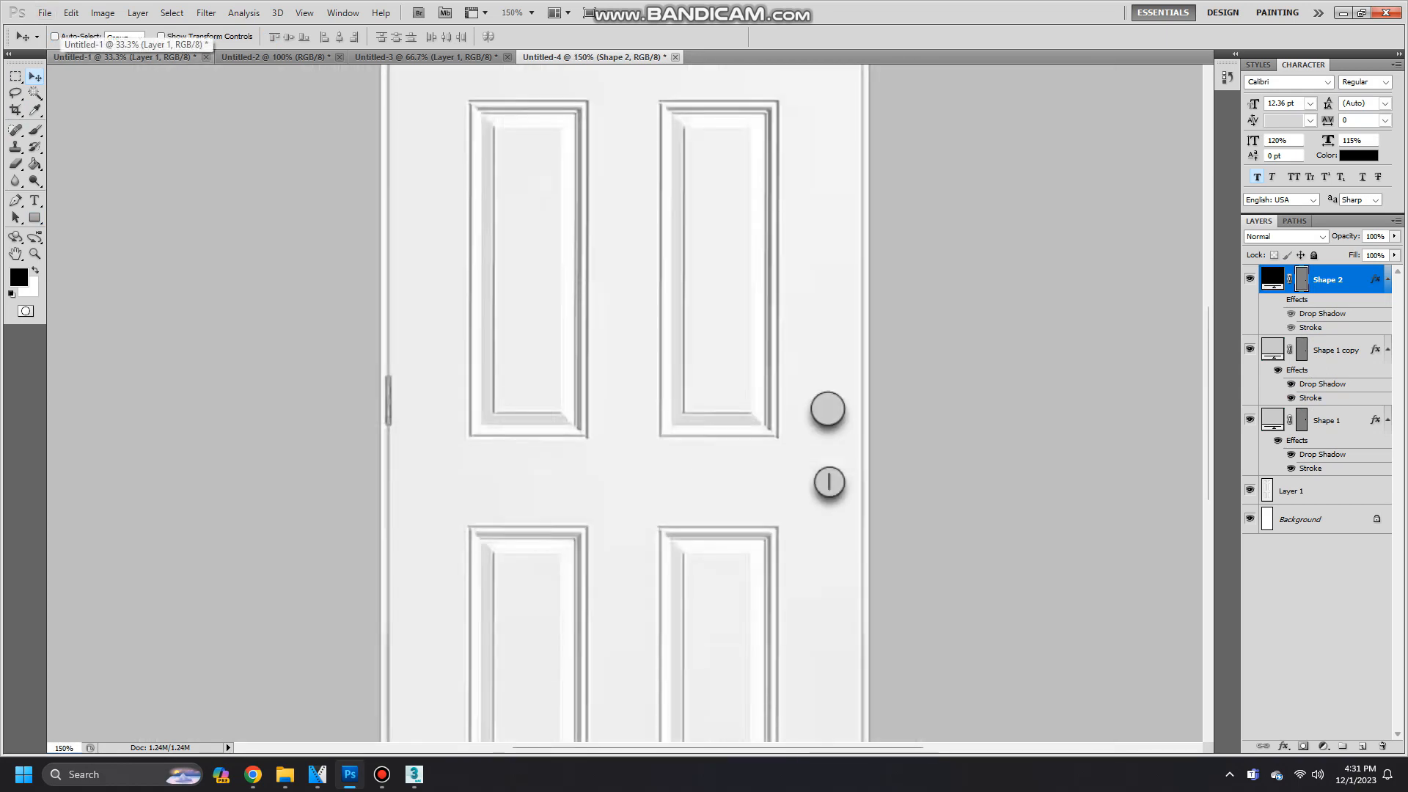
{"action": "left_click", "coordinate": [1337, 350], "text": "ctrl"}
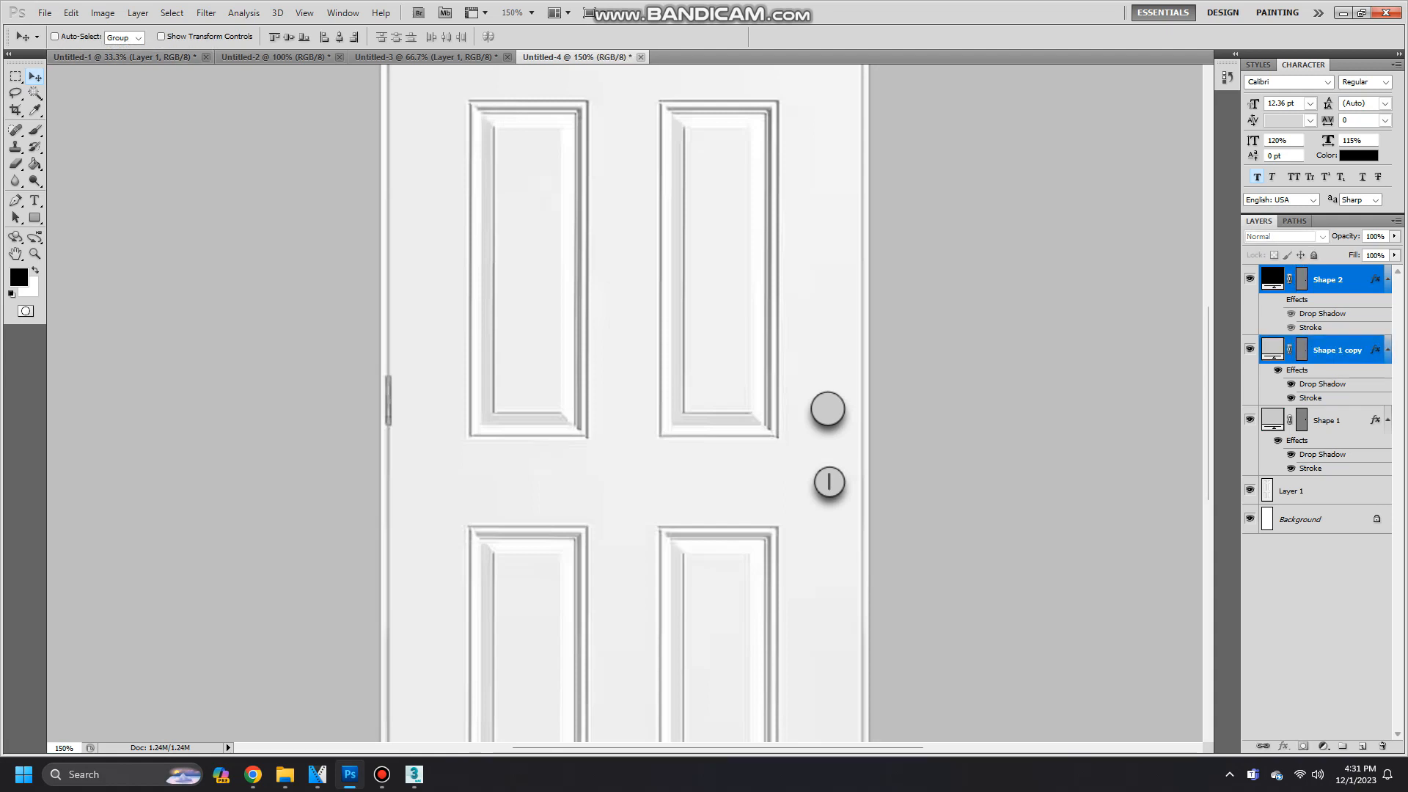
{"action": "left_click", "coordinate": [1313, 491]}
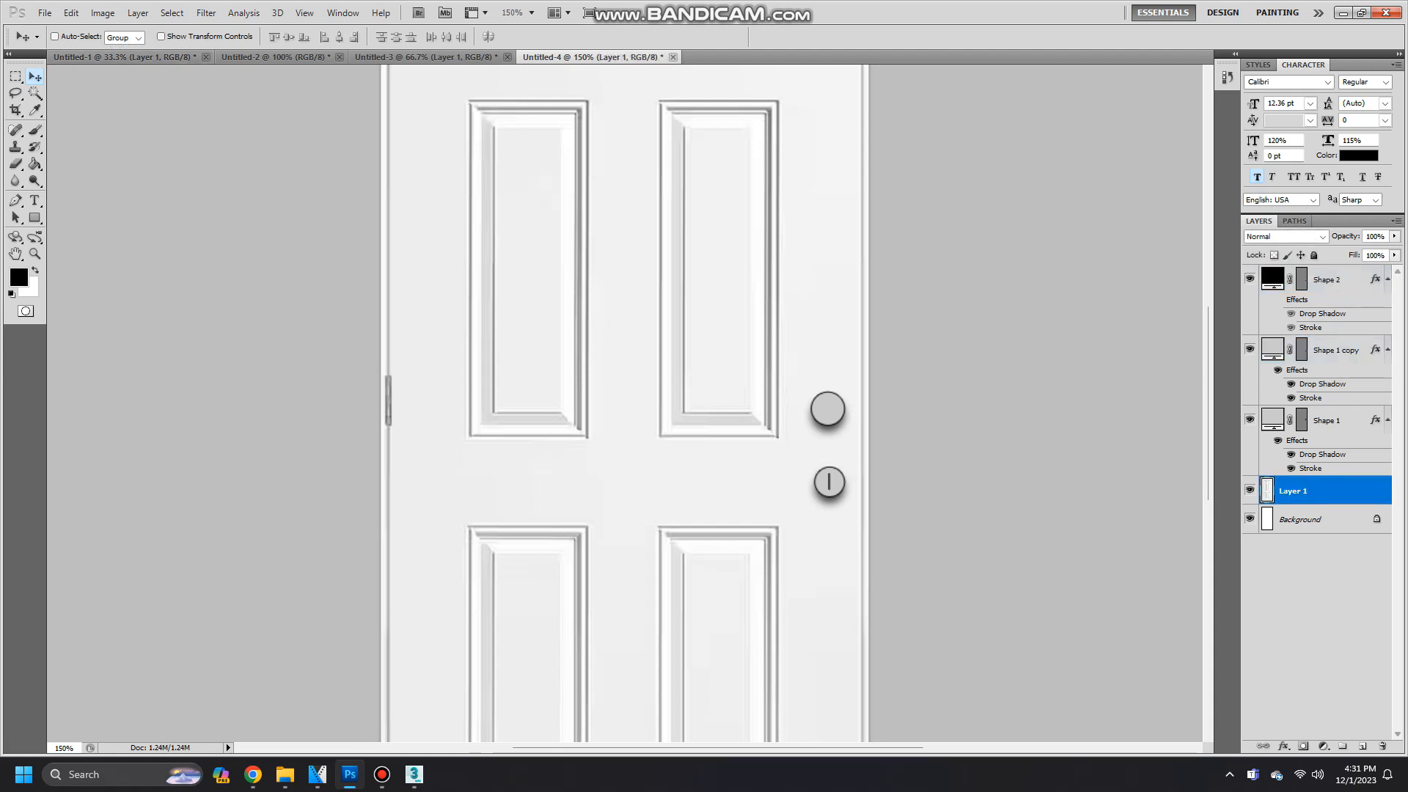
{"action": "left_click", "coordinate": [45, 13]}
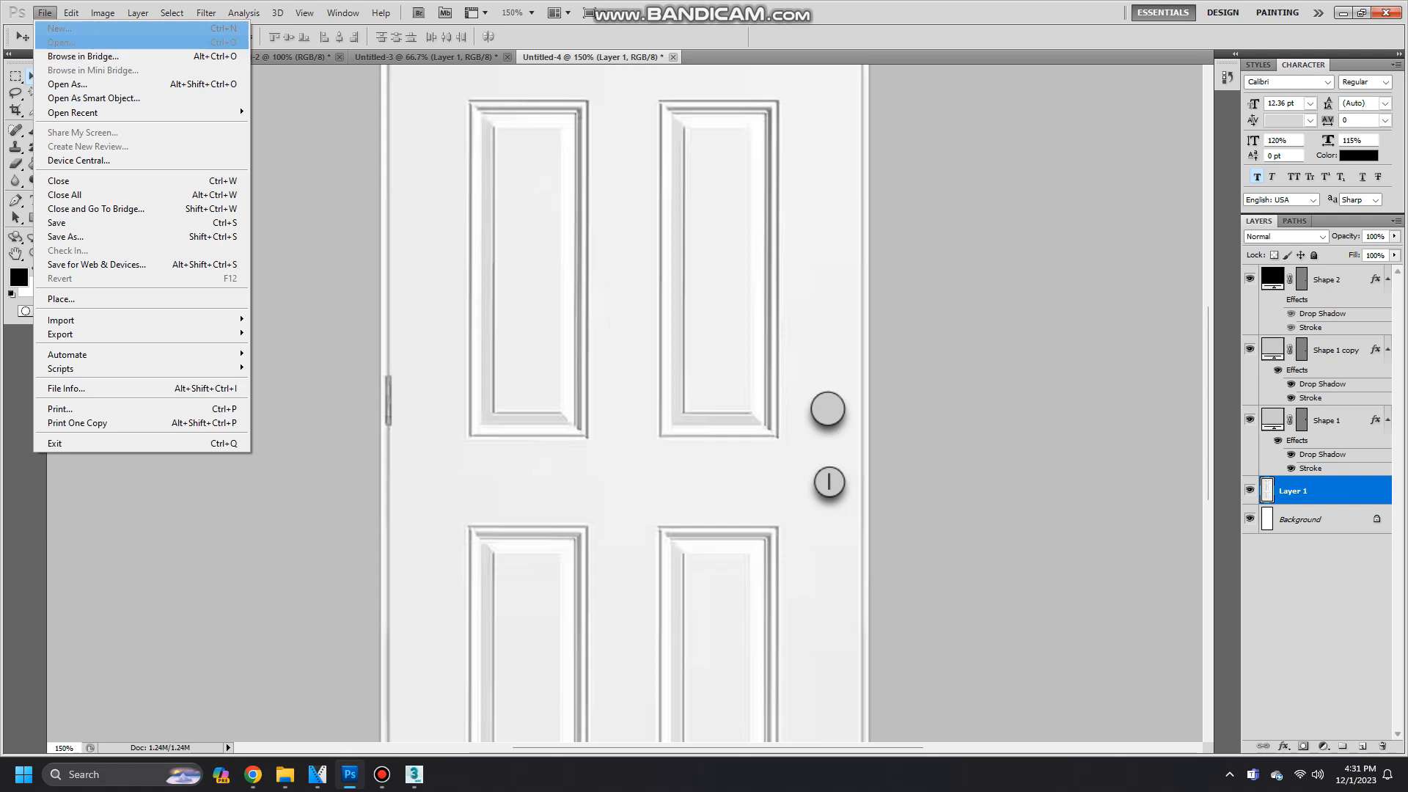
{"action": "mouse_move", "coordinate": [103, 13]}
{"action": "left_click", "coordinate": [124, 117]}
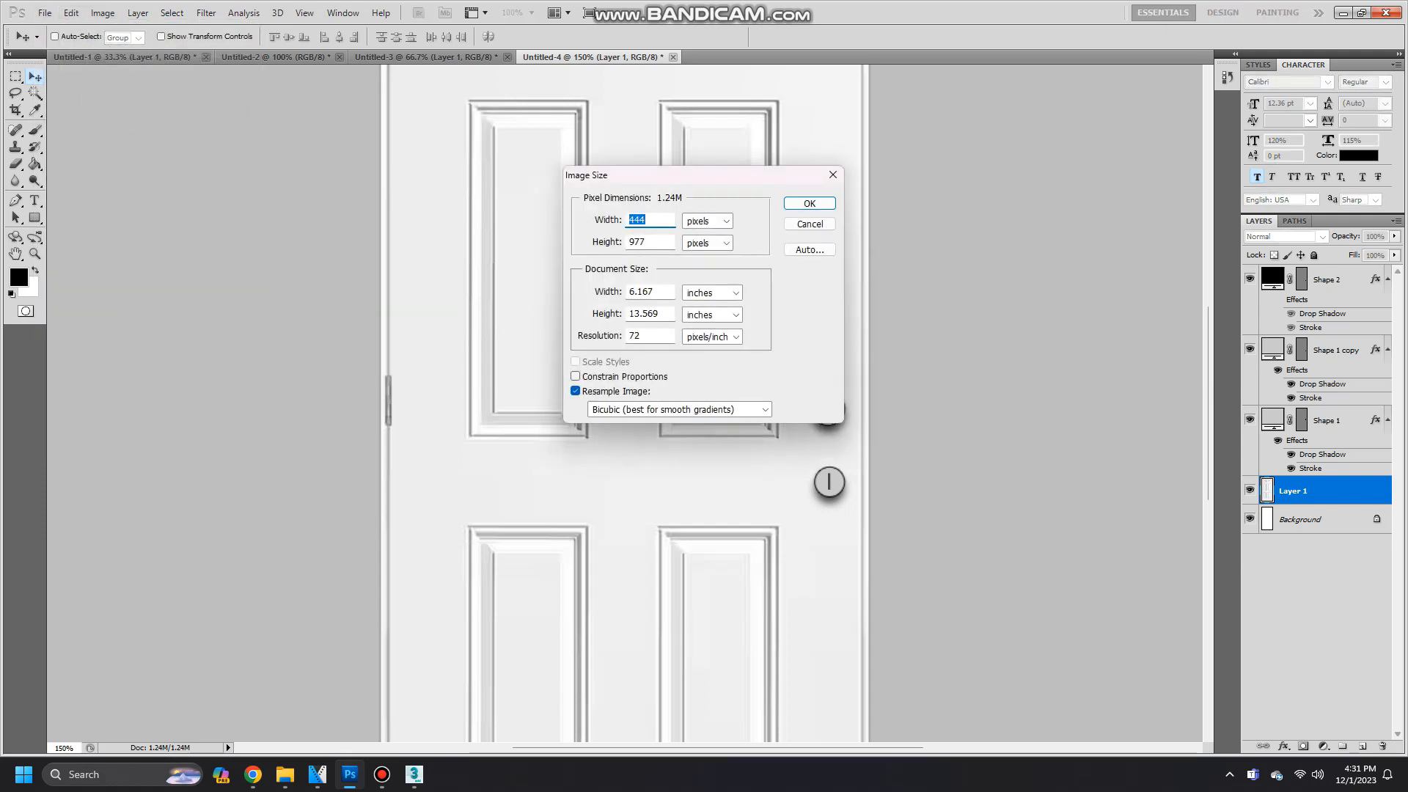
{"action": "type", "text": "5"}
{"action": "key", "text": "Tab"}
{"action": "type", "text": "512"}
{"action": "key", "text": "Return"}
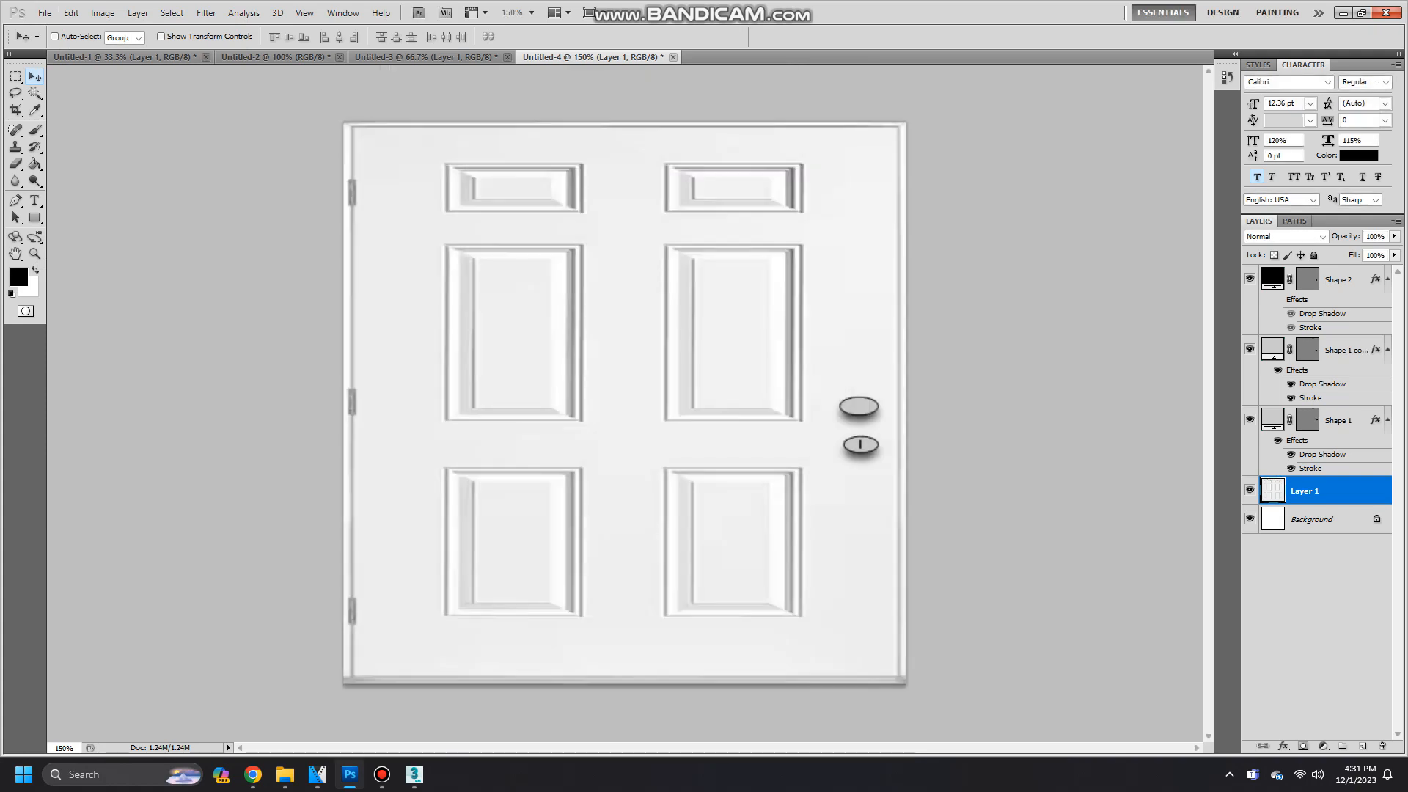
Save the door image as a PNG named testhousedoor in the test house textures folder.
{"action": "left_click", "coordinate": [45, 12]}
{"action": "left_click", "coordinate": [65, 236]}
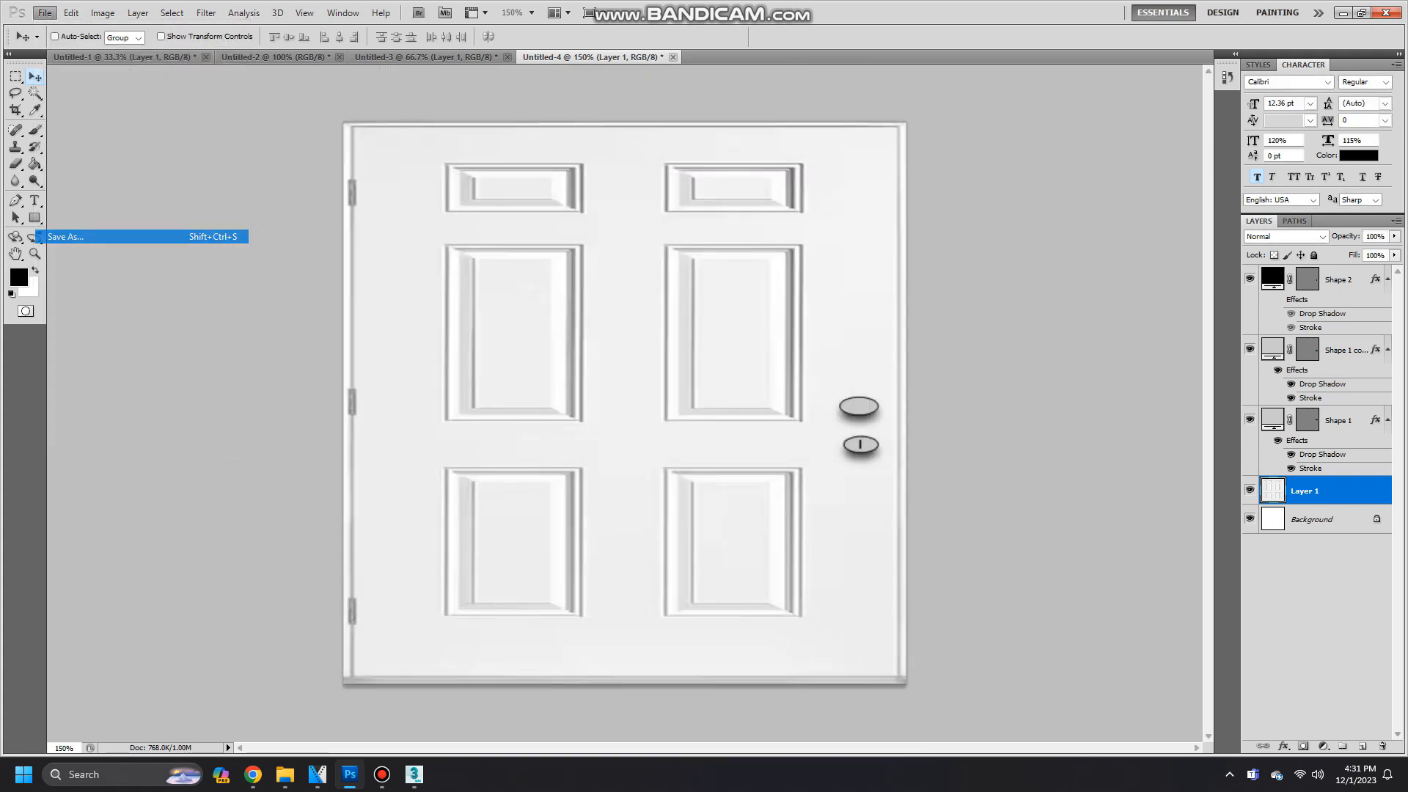
{"action": "left_click", "coordinate": [899, 462]}
{"action": "left_click", "coordinate": [880, 638]}
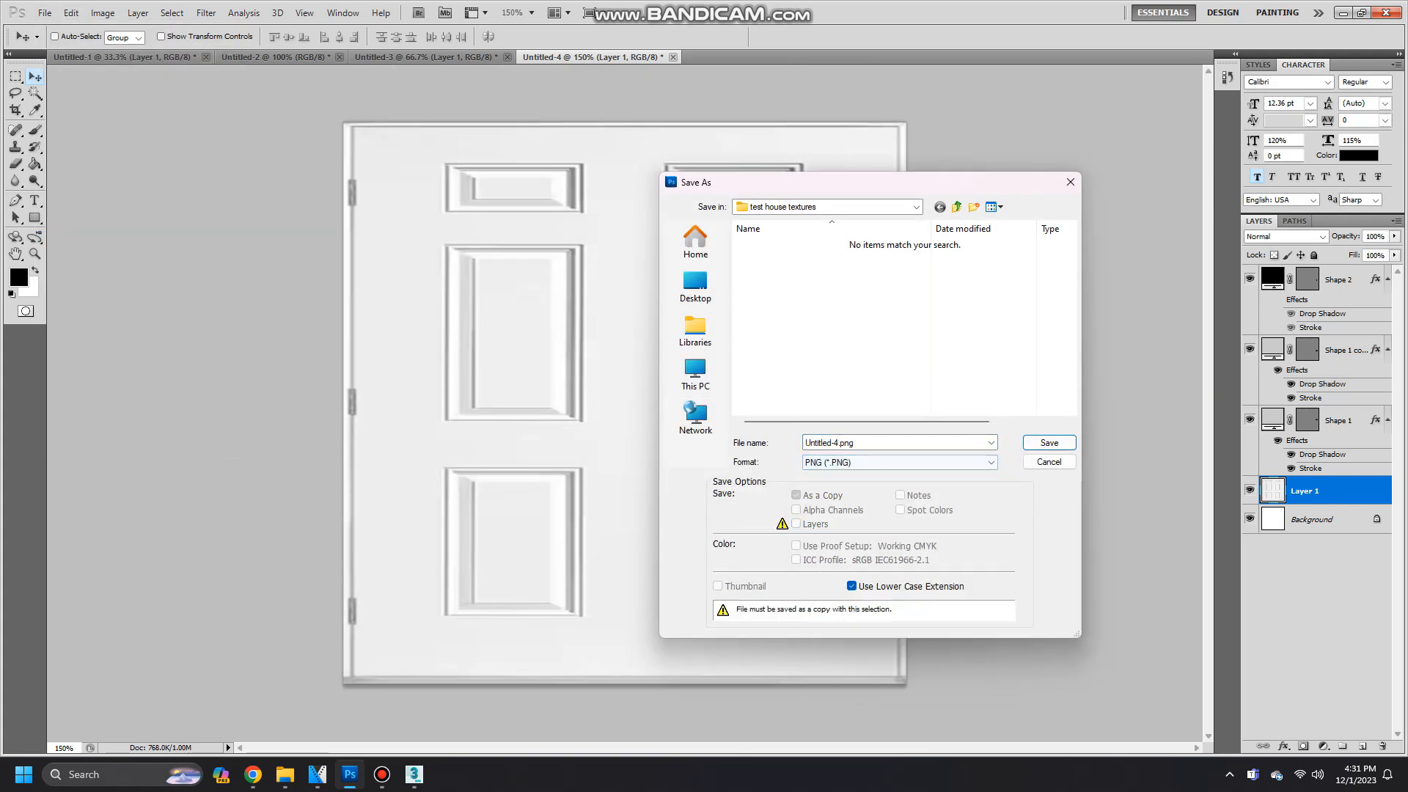
{"action": "double_click", "coordinate": [830, 443]}
{"action": "type", "text": "testhousedoor"}
{"action": "key", "text": "Return"}
{"action": "left_click", "coordinate": [744, 258]}
Switch to 3ds Max and apply the saved door texture from the test house textures folder to the selected door polygon.
{"action": "left_click", "coordinate": [414, 774]}
{"action": "left_click", "coordinate": [285, 775]}
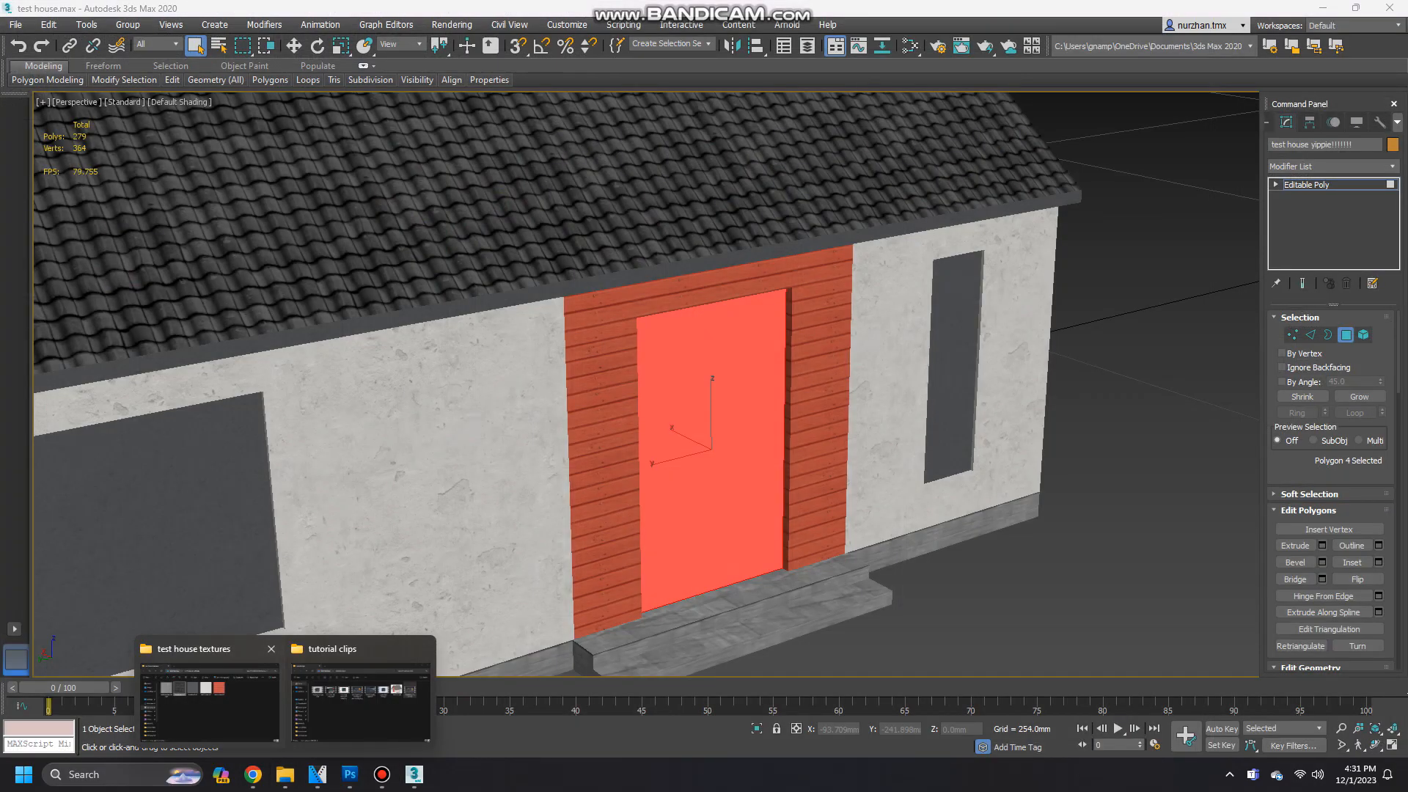
{"action": "left_click", "coordinate": [209, 700]}
{"action": "left_click_drag", "start_coordinate": [901, 334], "coordinate": [718, 493]}
Add a UVW Map modifier to the door polygon and set its mapping to Box.
{"action": "middle_click_drag", "start_coordinate": [718, 493], "coordinate": [682, 484], "text": "alt"}
{"action": "left_click", "coordinate": [1331, 166]}
{"action": "left_click_drag", "start_coordinate": [1394, 249], "coordinate": [1394, 601]}
{"action": "left_click", "coordinate": [1302, 629]}
{"action": "left_click", "coordinate": [1302, 401]}
Collapse the whole stack to bake the door mapping into the house.
{"action": "right_click", "coordinate": [1313, 253]}
{"action": "left_click", "coordinate": [1247, 398]}
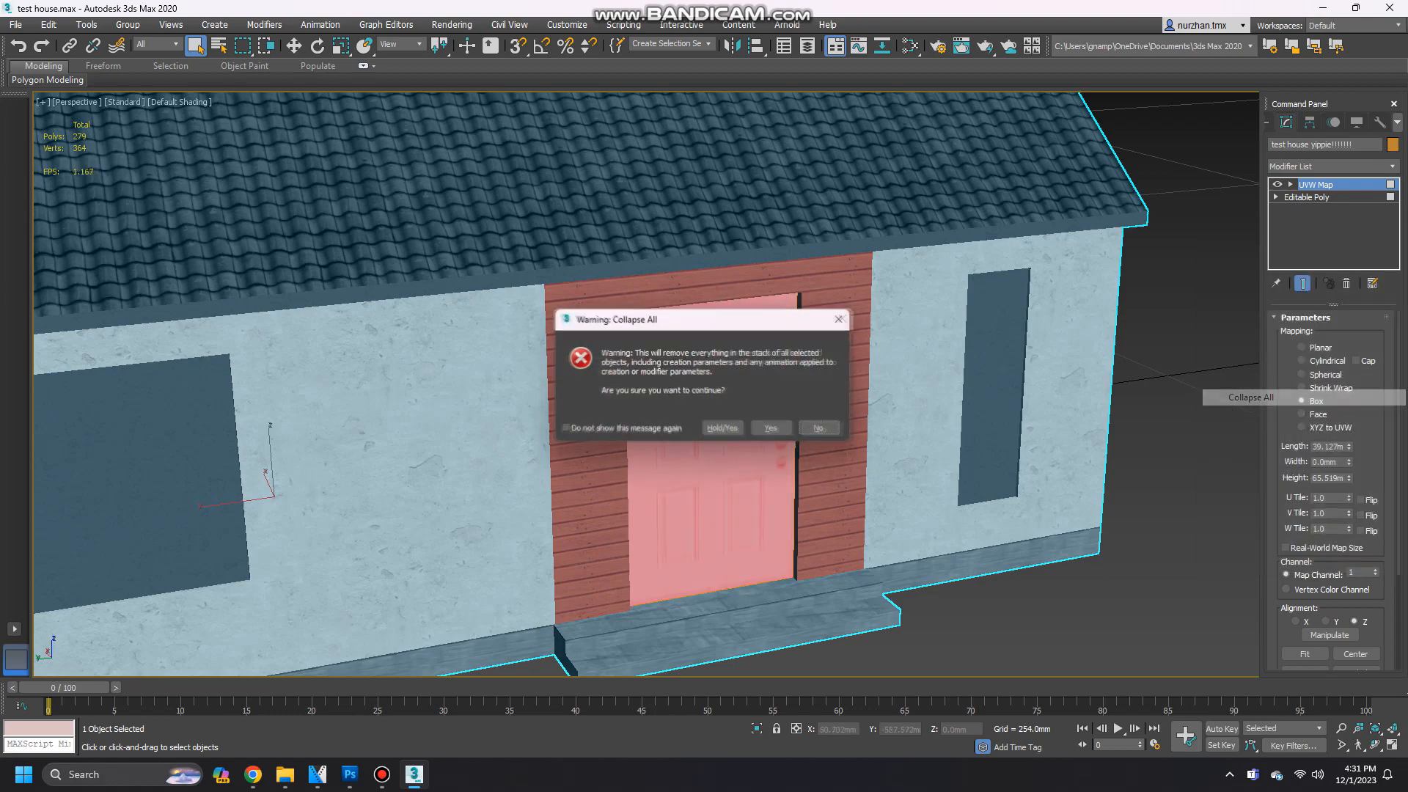
{"action": "left_click", "coordinate": [811, 506]}
{"action": "left_click", "coordinate": [1188, 470]}
{"action": "middle_click_drag", "start_coordinate": [1188, 469], "coordinate": [1027, 381], "text": "alt"}
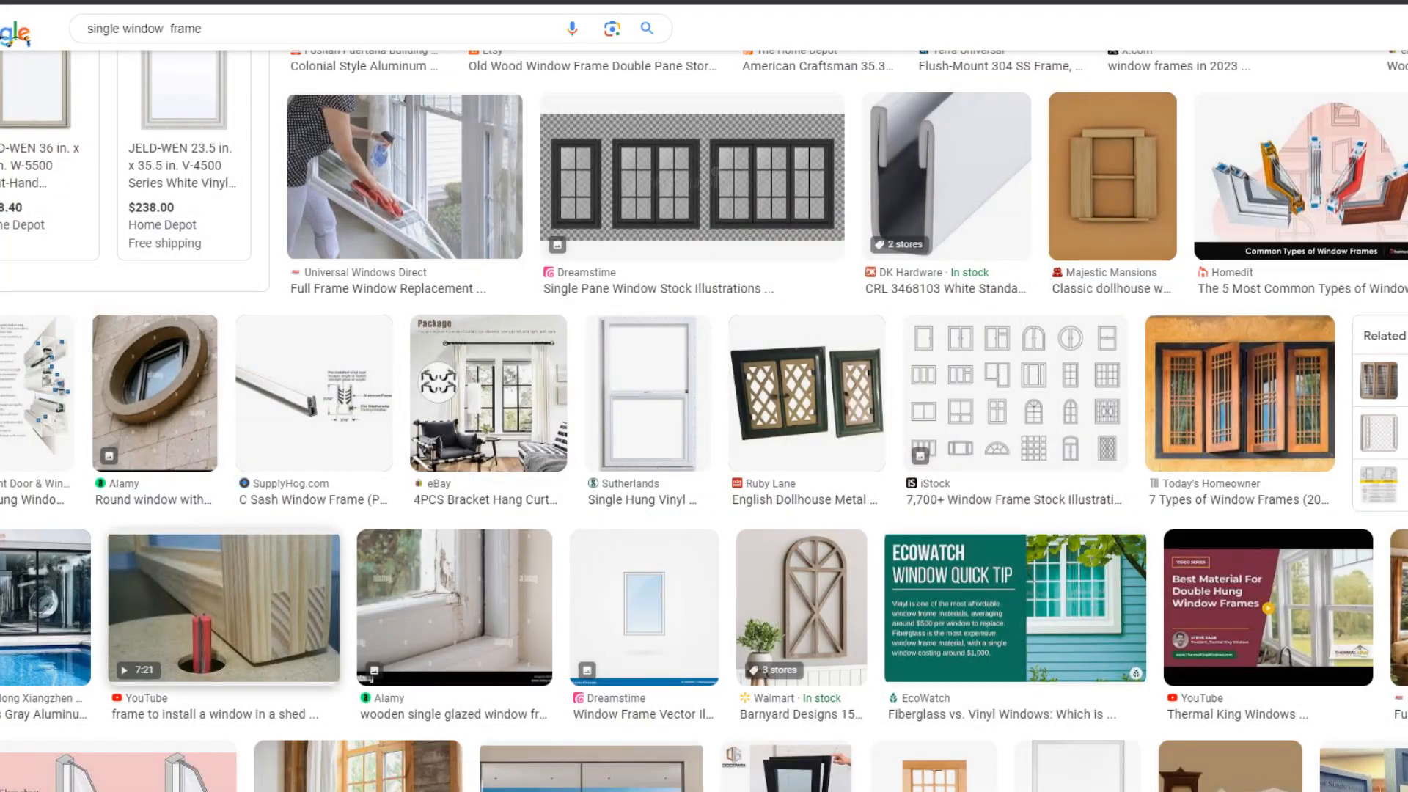
Open the NuView Windows single casement window in the image results and copy its picture.
{"action": "scroll", "coordinate": [704, 440], "scroll_direction": "up", "scroll_amount": 10}
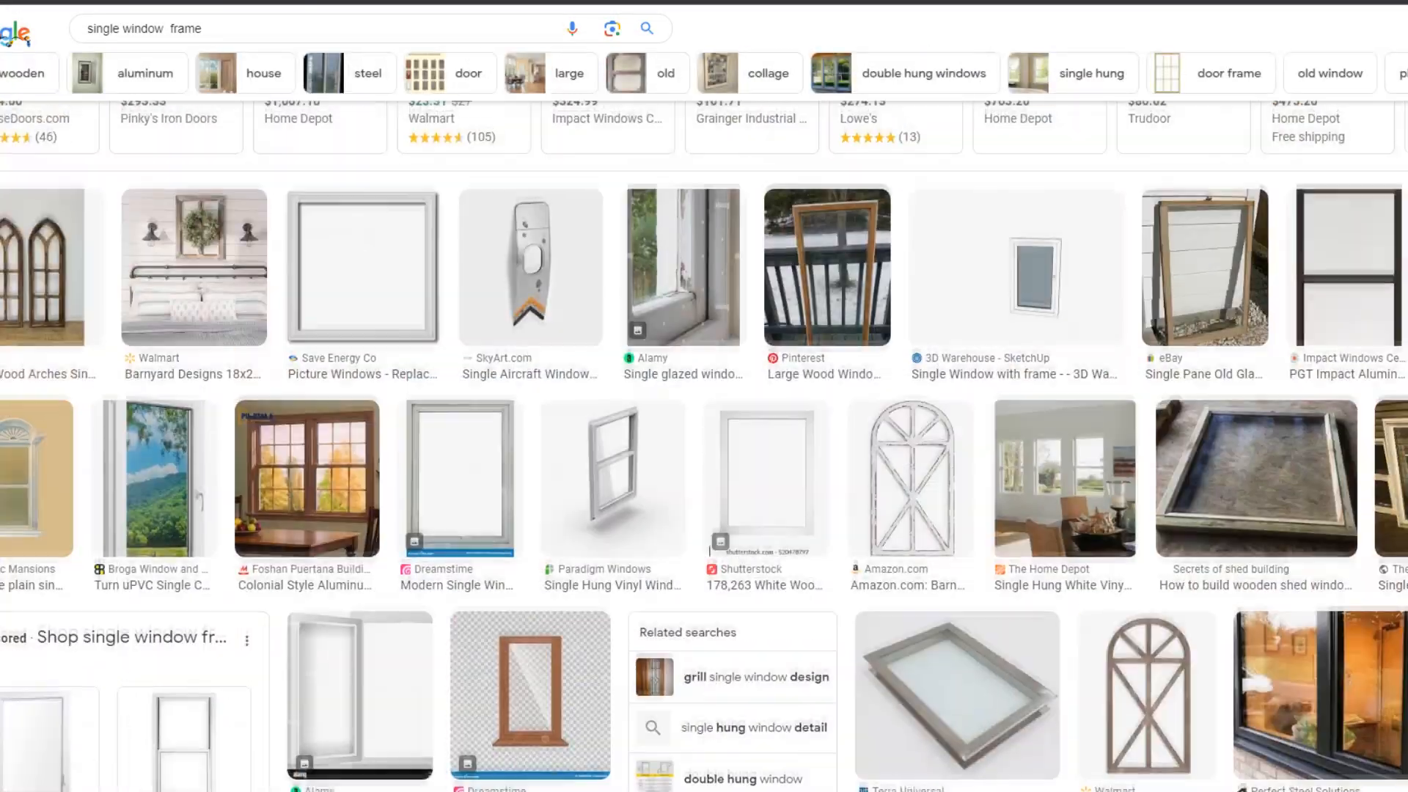
{"action": "scroll", "coordinate": [704, 440], "scroll_direction": "up", "scroll_amount": 10}
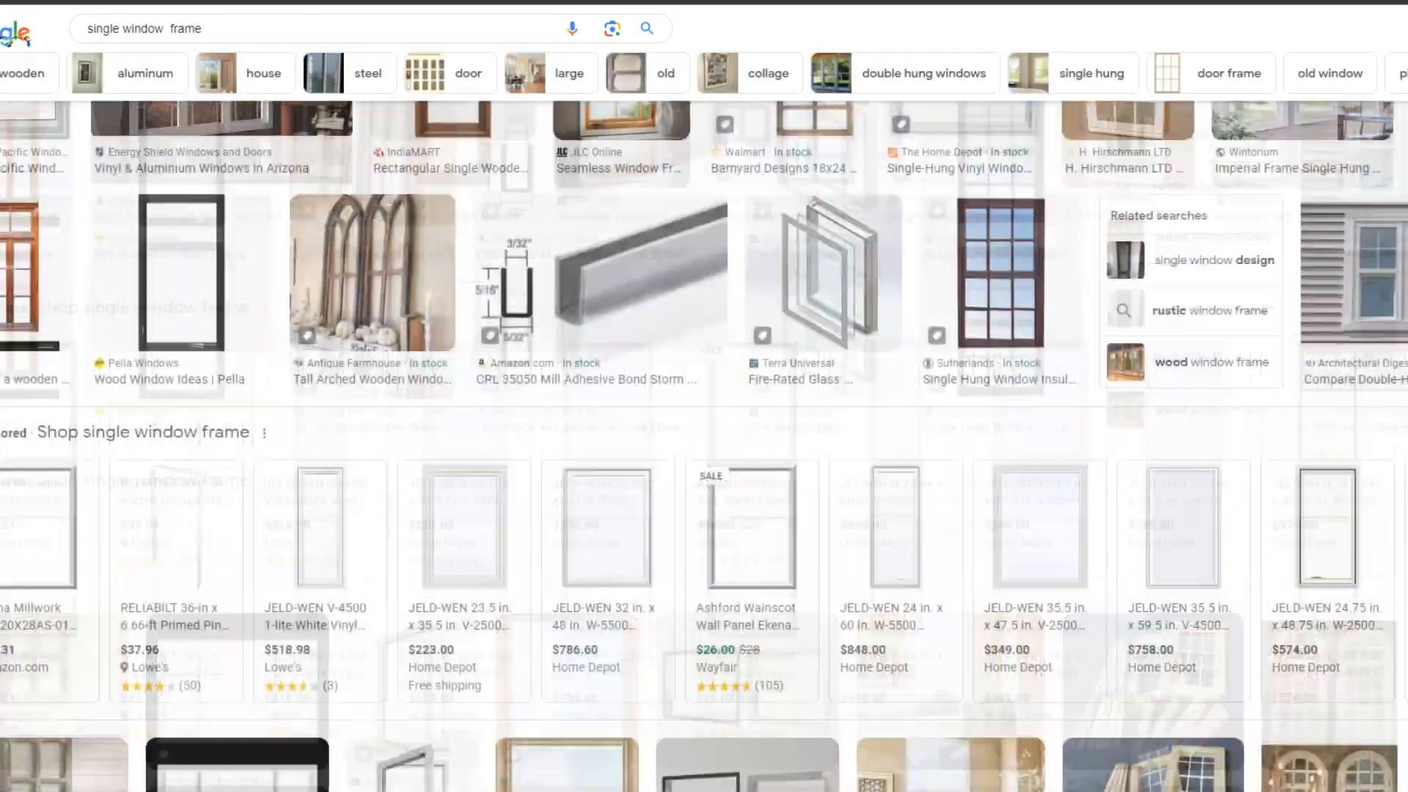
{"action": "scroll", "coordinate": [704, 440], "scroll_direction": "up", "scroll_amount": 5}
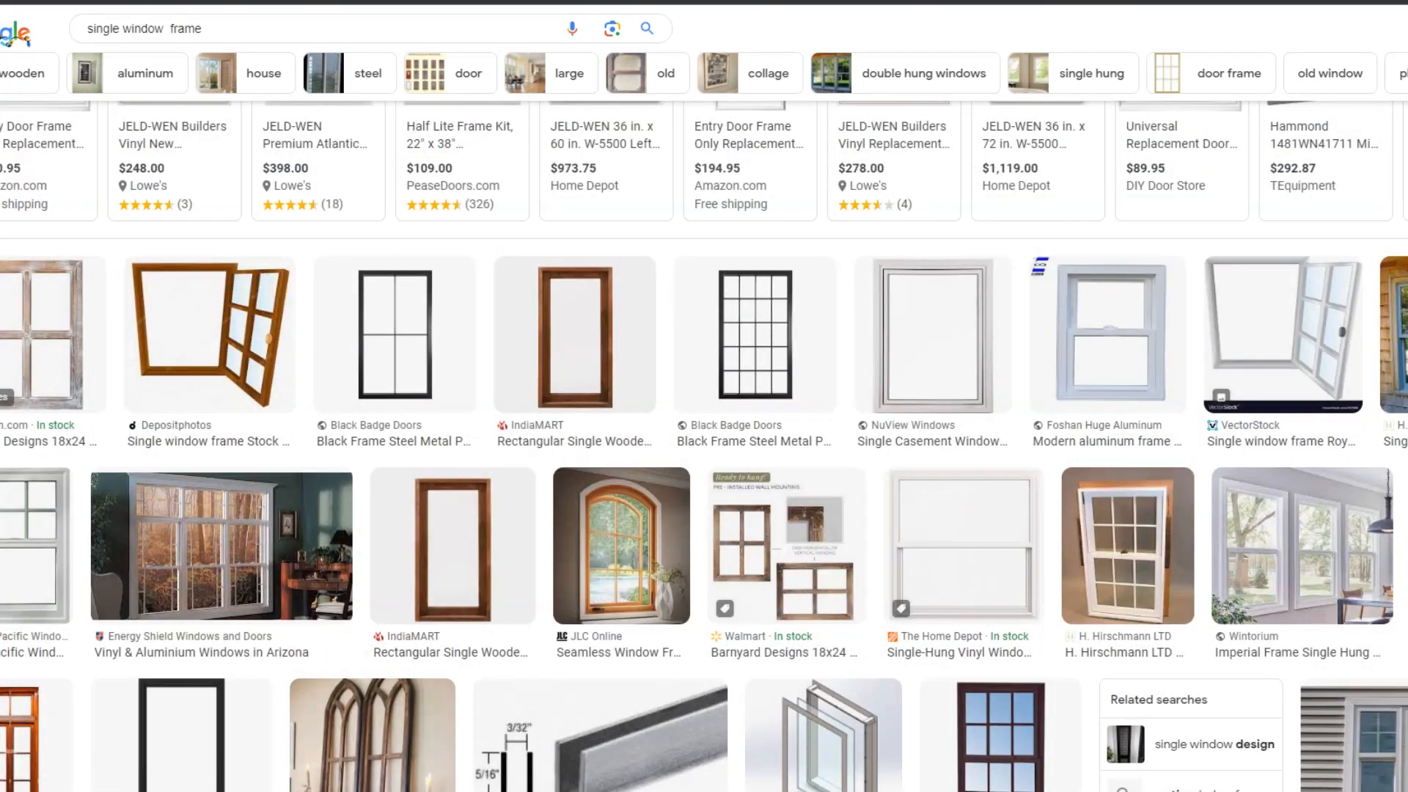
{"action": "left_click", "coordinate": [933, 335]}
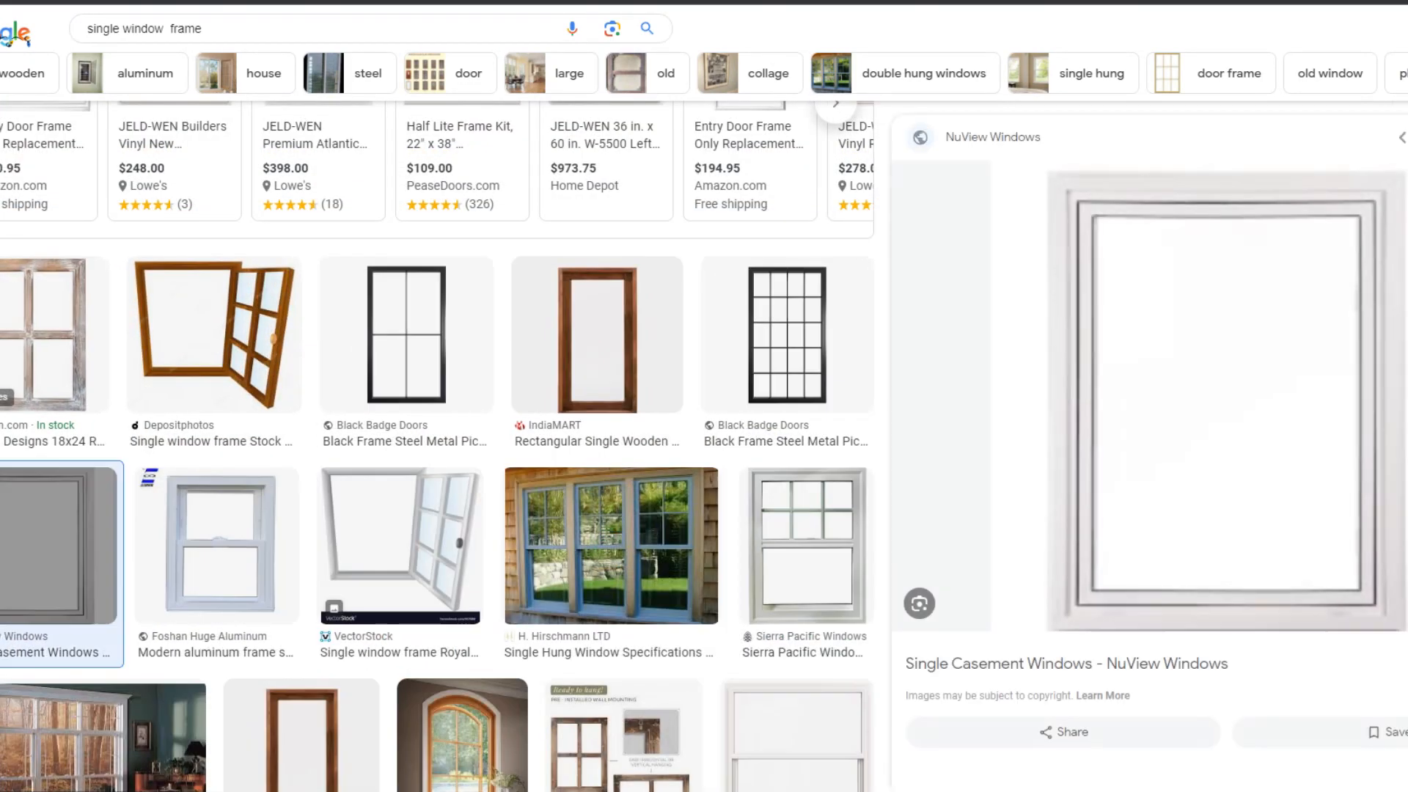
{"action": "right_click", "coordinate": [1123, 334]}
{"action": "left_click", "coordinate": [1188, 538]}
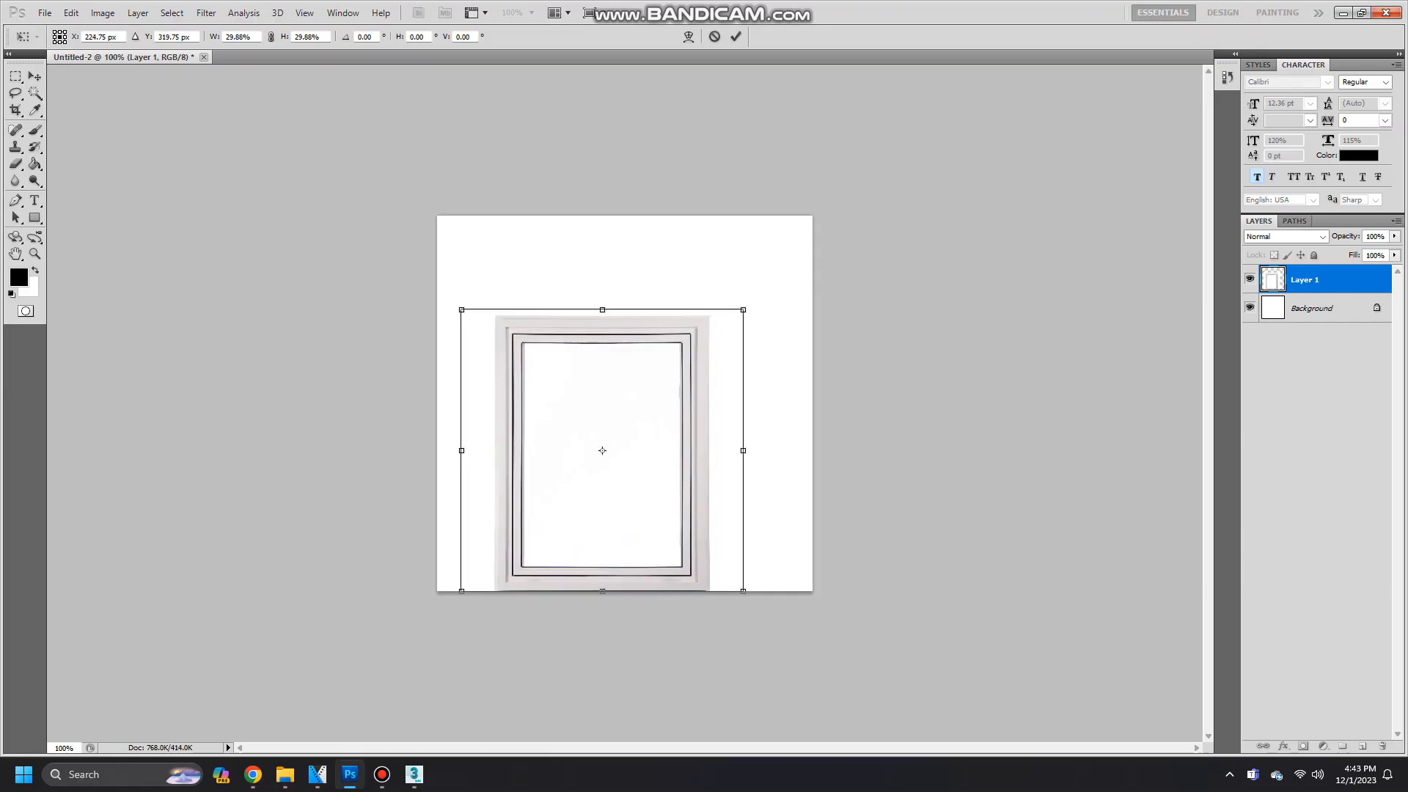
Stretch the pasted window frame in Photoshop to about 53% width and 41% height so the frame fills the square canvas.
{"action": "left_click_drag", "start_coordinate": [743, 310], "coordinate": [813, 204]}
{"action": "left_click_drag", "start_coordinate": [812, 399], "coordinate": [863, 398]}
{"action": "left_click_drag", "start_coordinate": [462, 399], "coordinate": [374, 399]}
{"action": "left_click_drag", "start_coordinate": [863, 398], "coordinate": [875, 398]}
{"action": "left_click_drag", "start_coordinate": [624, 205], "coordinate": [624, 203]}
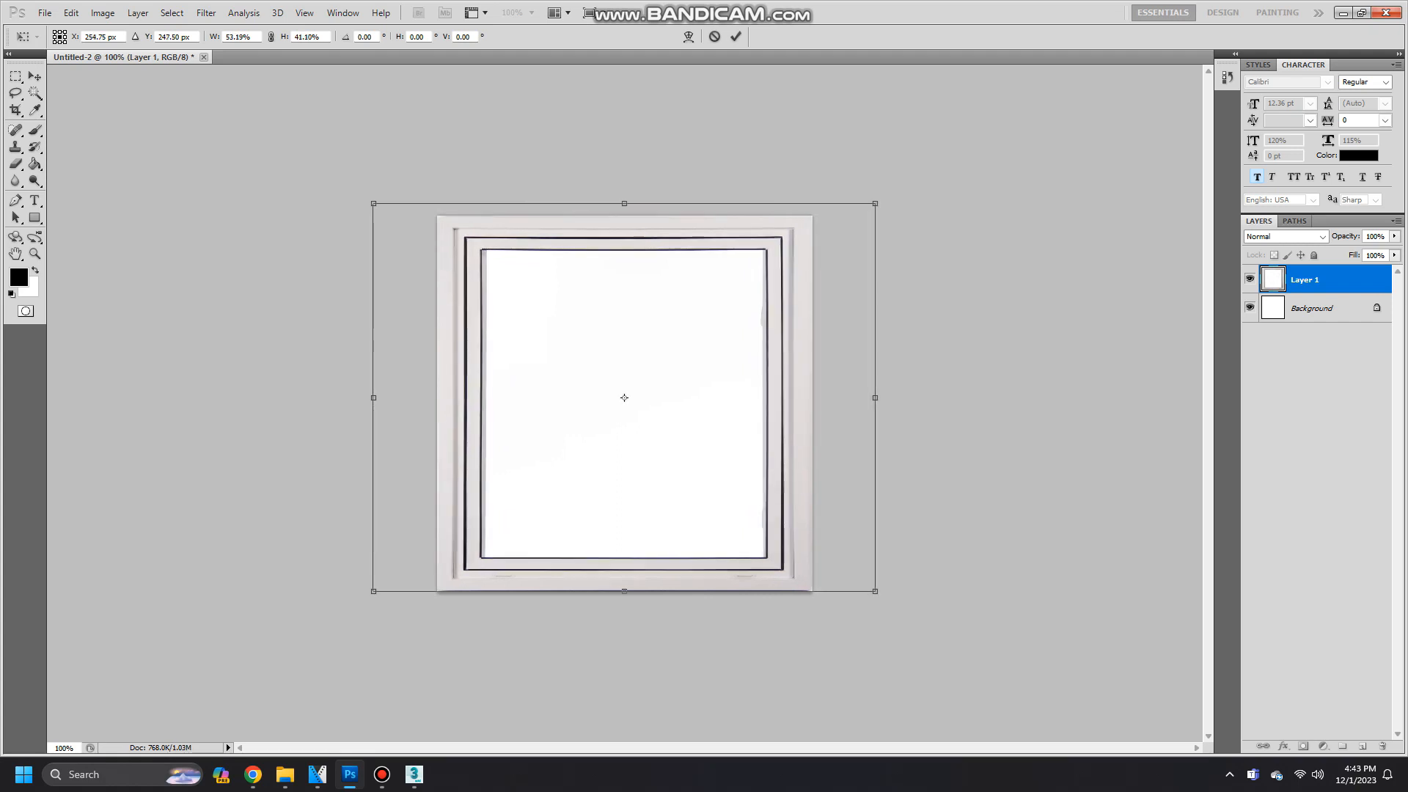
{"action": "key", "text": "Return"}
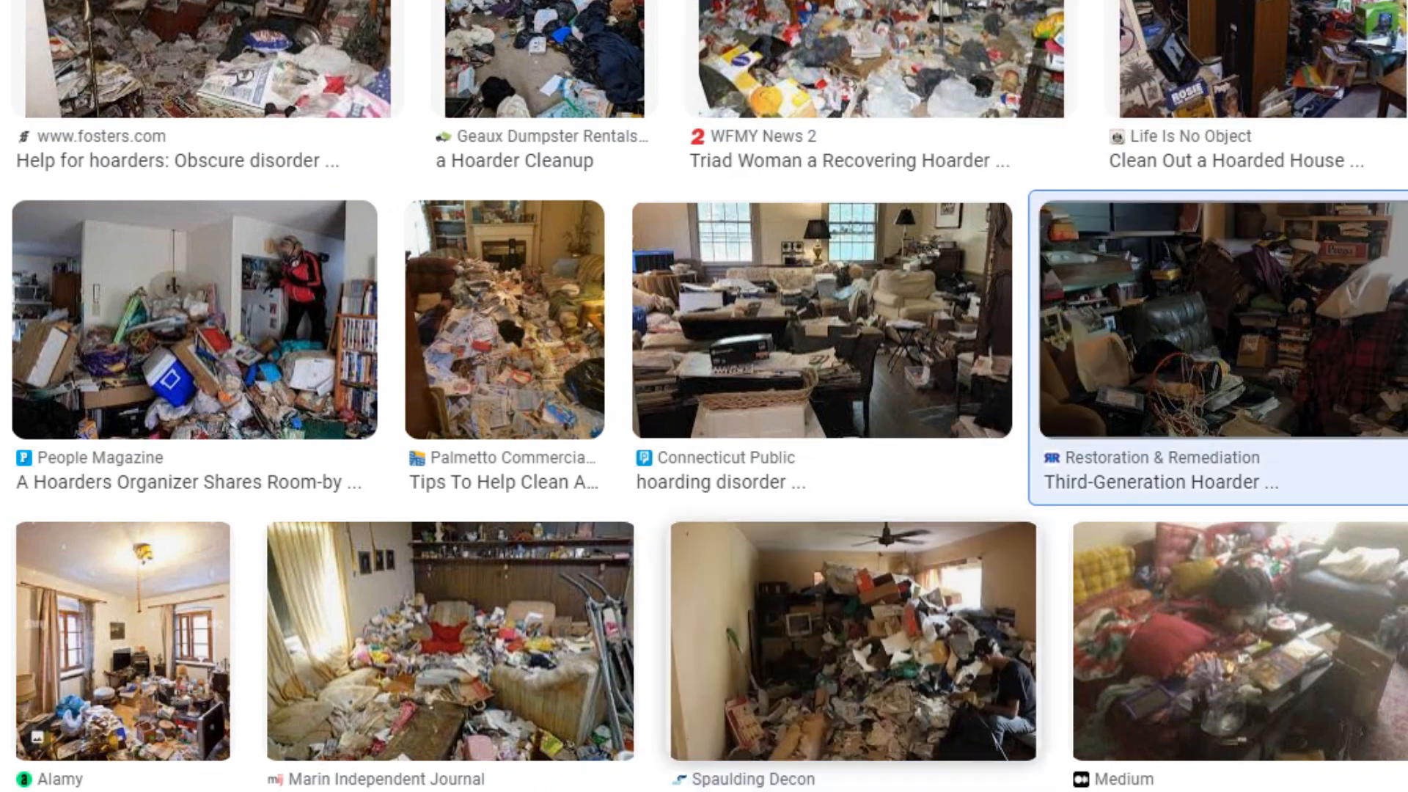
Bring a hoarder-room clutter photo from the image results into the Photoshop document and scale it to about 42% width and 38% height, covering the canvas.
{"action": "scroll", "coordinate": [451, 638], "scroll_direction": "down", "scroll_amount": 5}
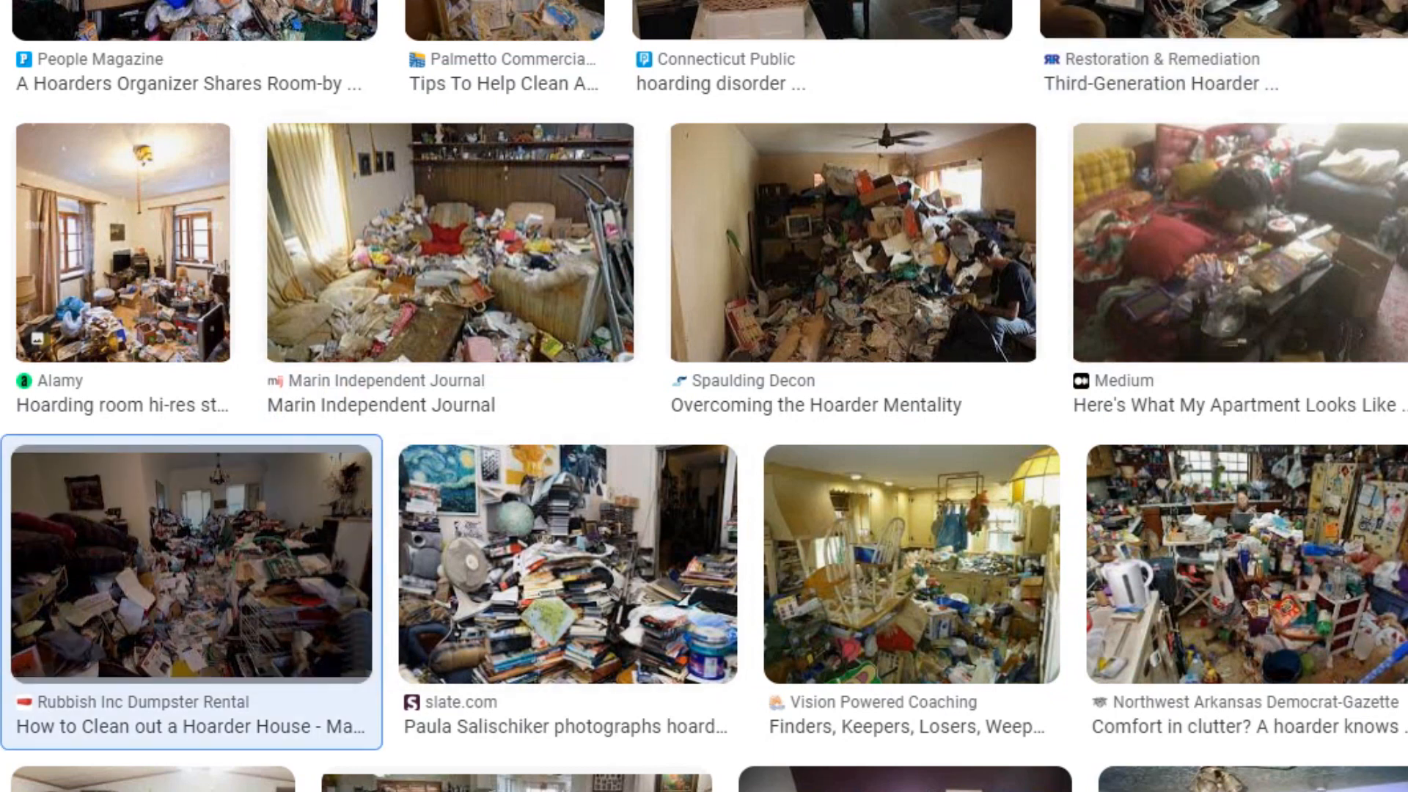
{"action": "scroll", "coordinate": [154, 623], "scroll_direction": "down", "scroll_amount": 3}
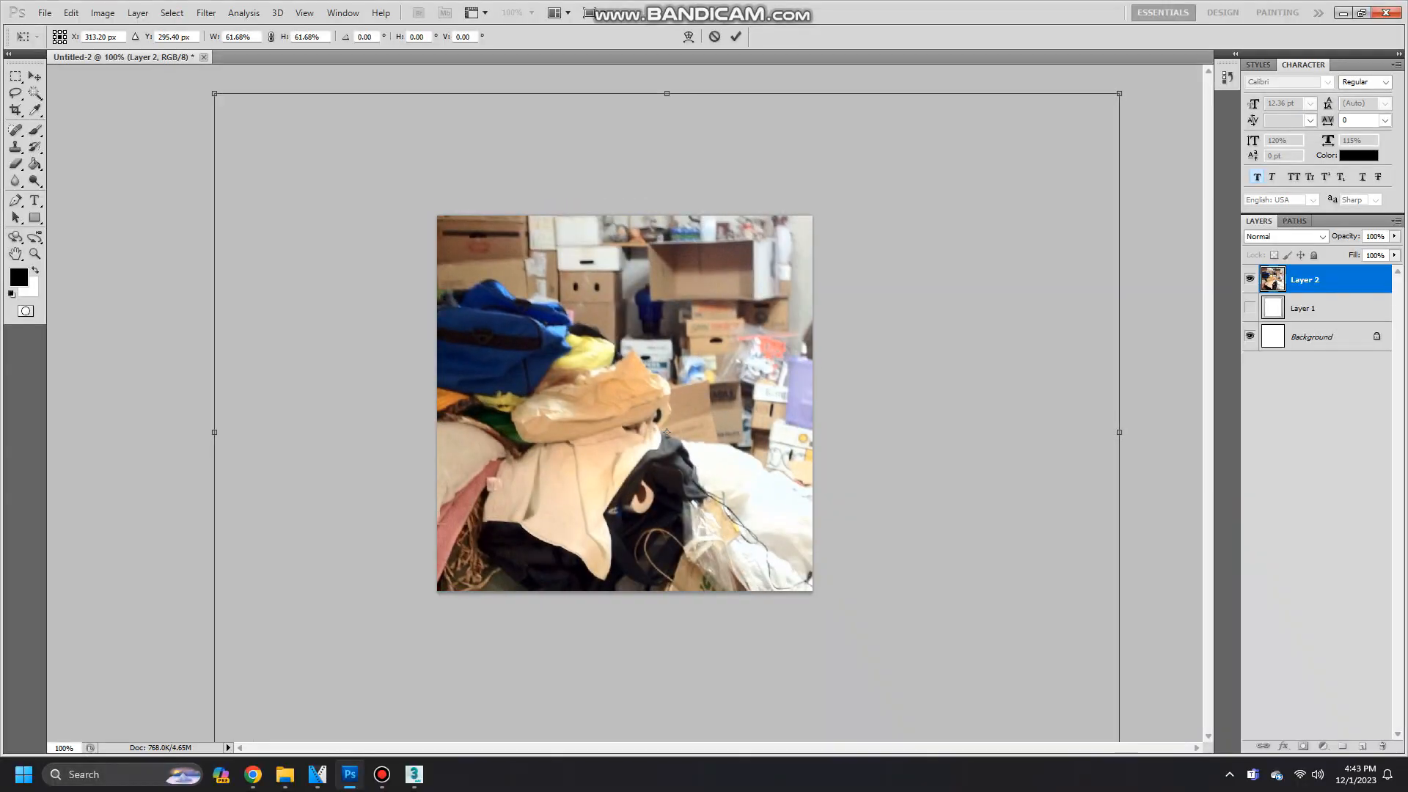
{"action": "left_click_drag", "start_coordinate": [667, 425], "coordinate": [624, 415]}
{"action": "left_click_drag", "start_coordinate": [624, 240], "coordinate": [624, 175]}
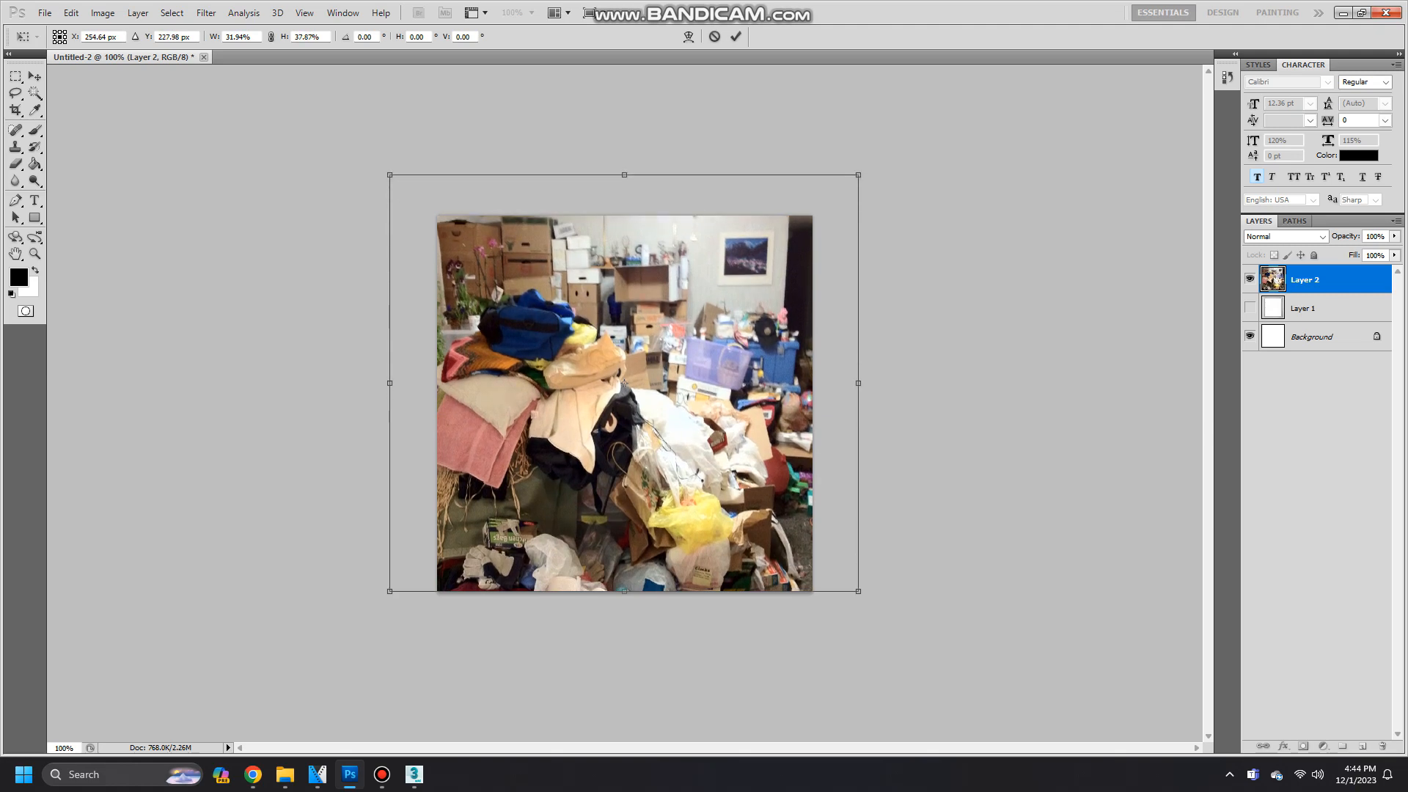
{"action": "left_click_drag", "start_coordinate": [858, 383], "coordinate": [956, 383]}
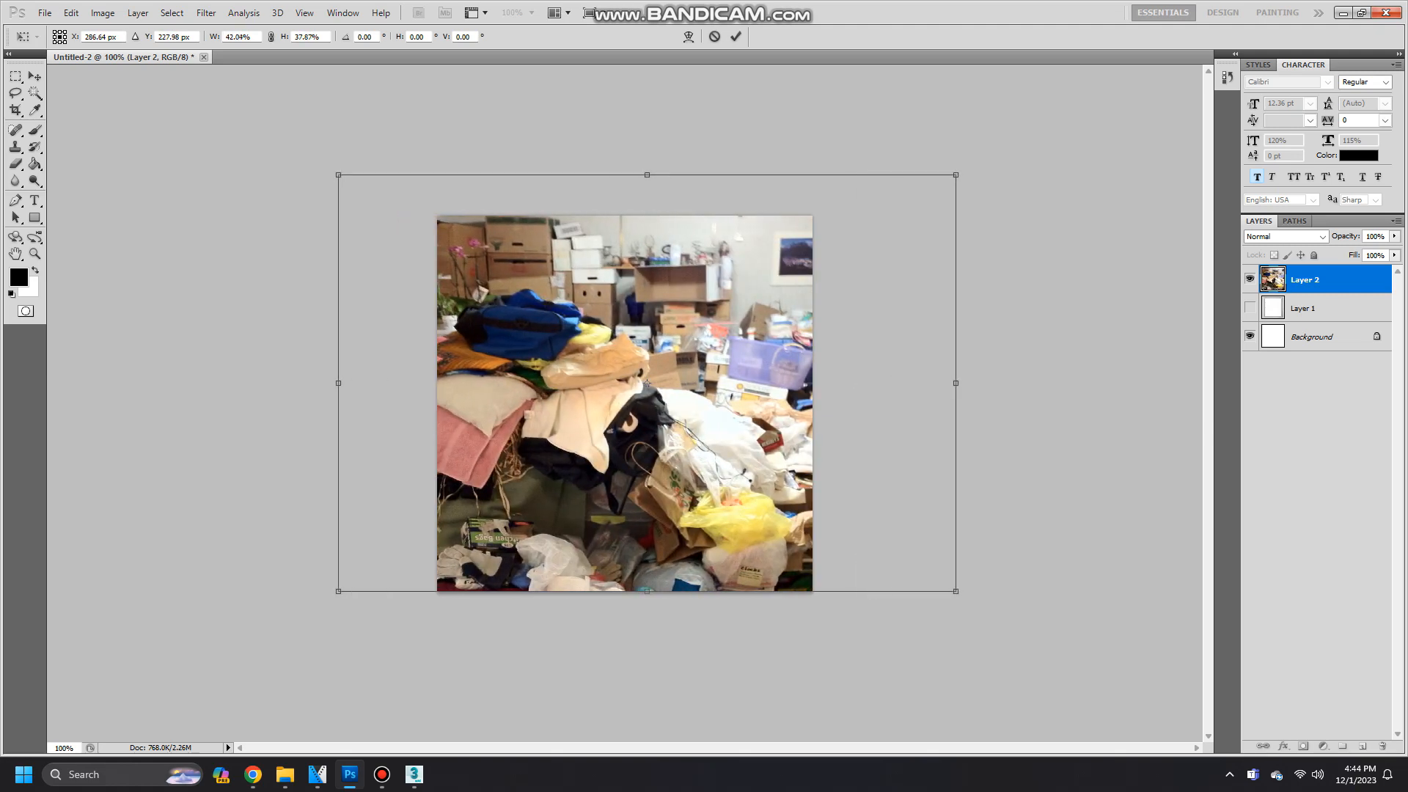
{"action": "key", "text": "Return"}
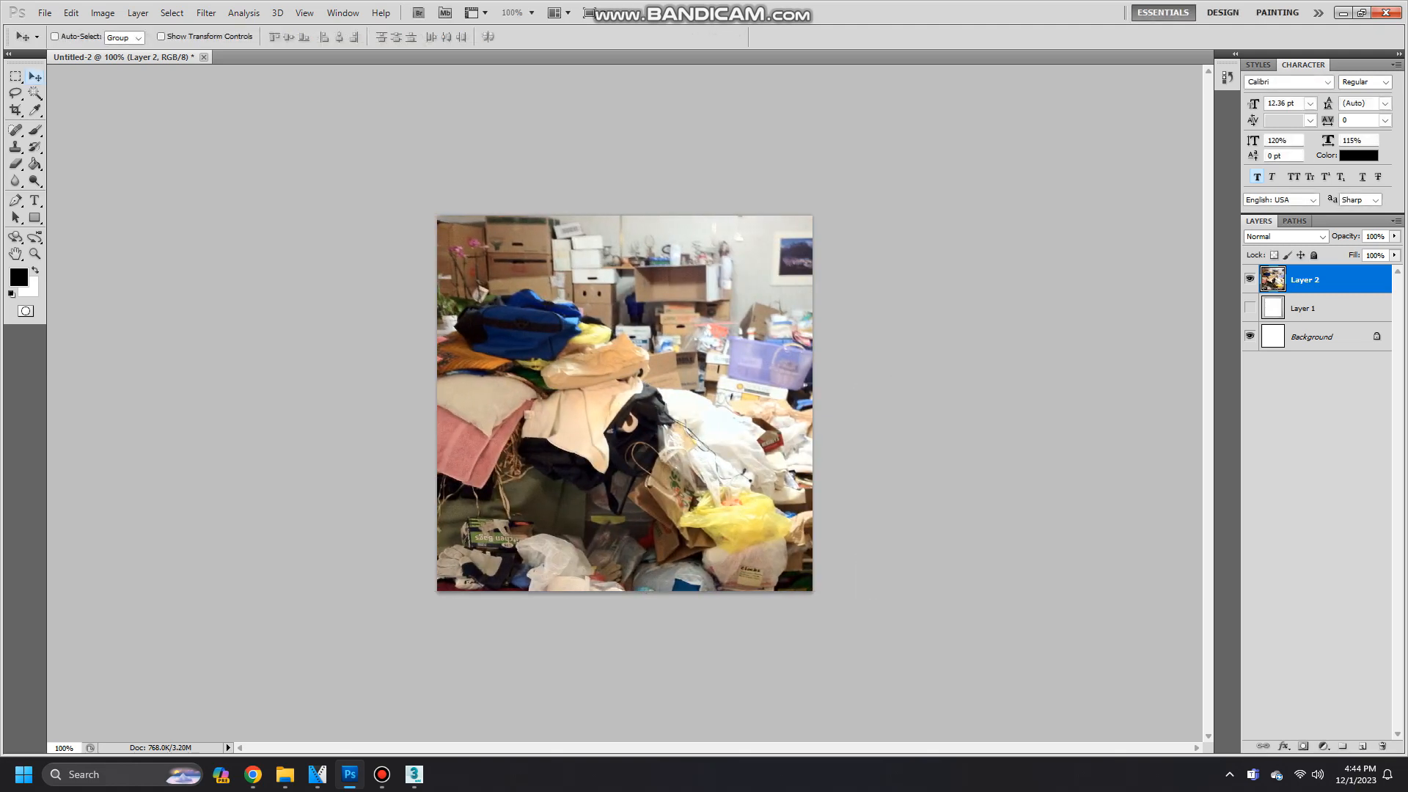
Add a new empty layer above the clutter photo and make it the active layer.
{"action": "left_click", "coordinate": [1397, 221]}
{"action": "left_click", "coordinate": [1269, 229]}
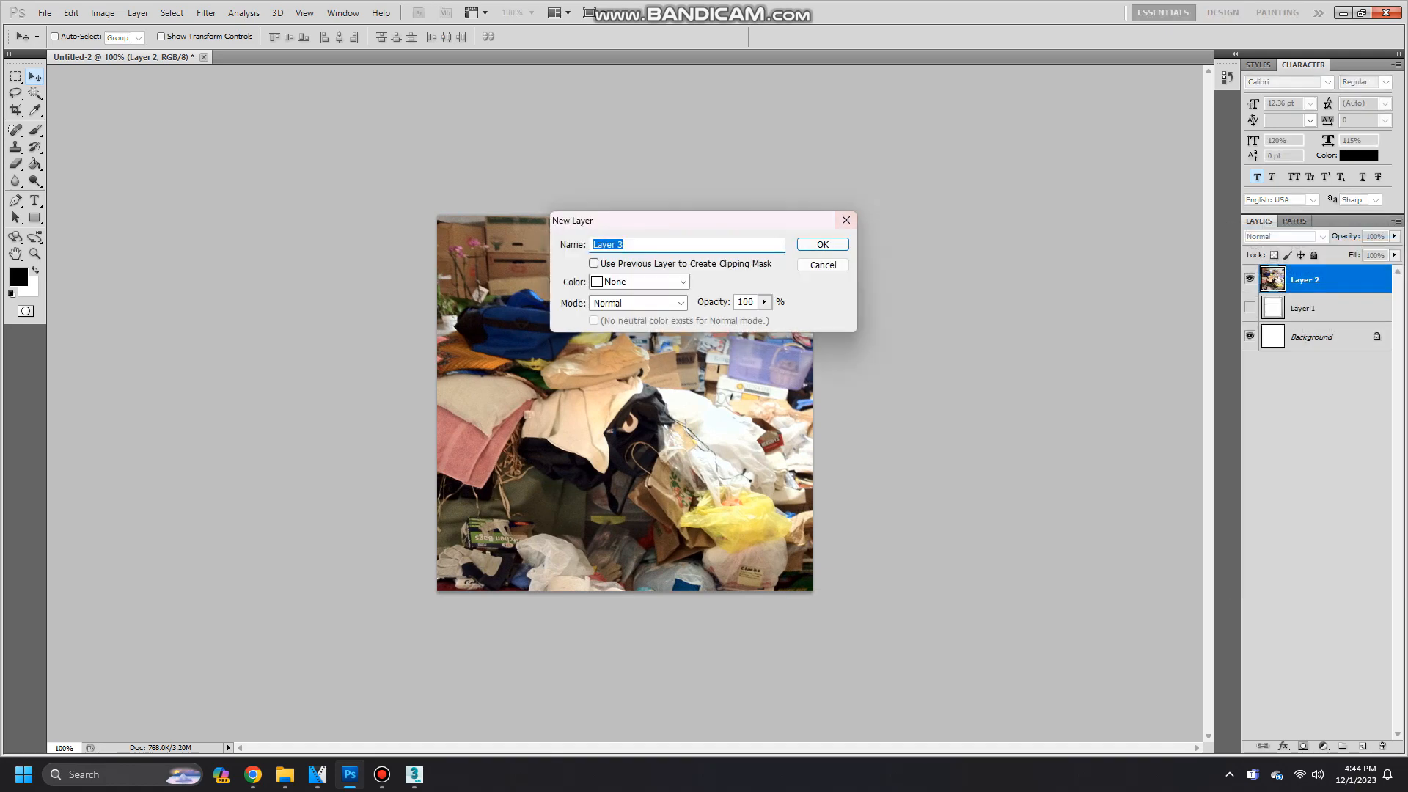
{"action": "key", "text": "Return"}
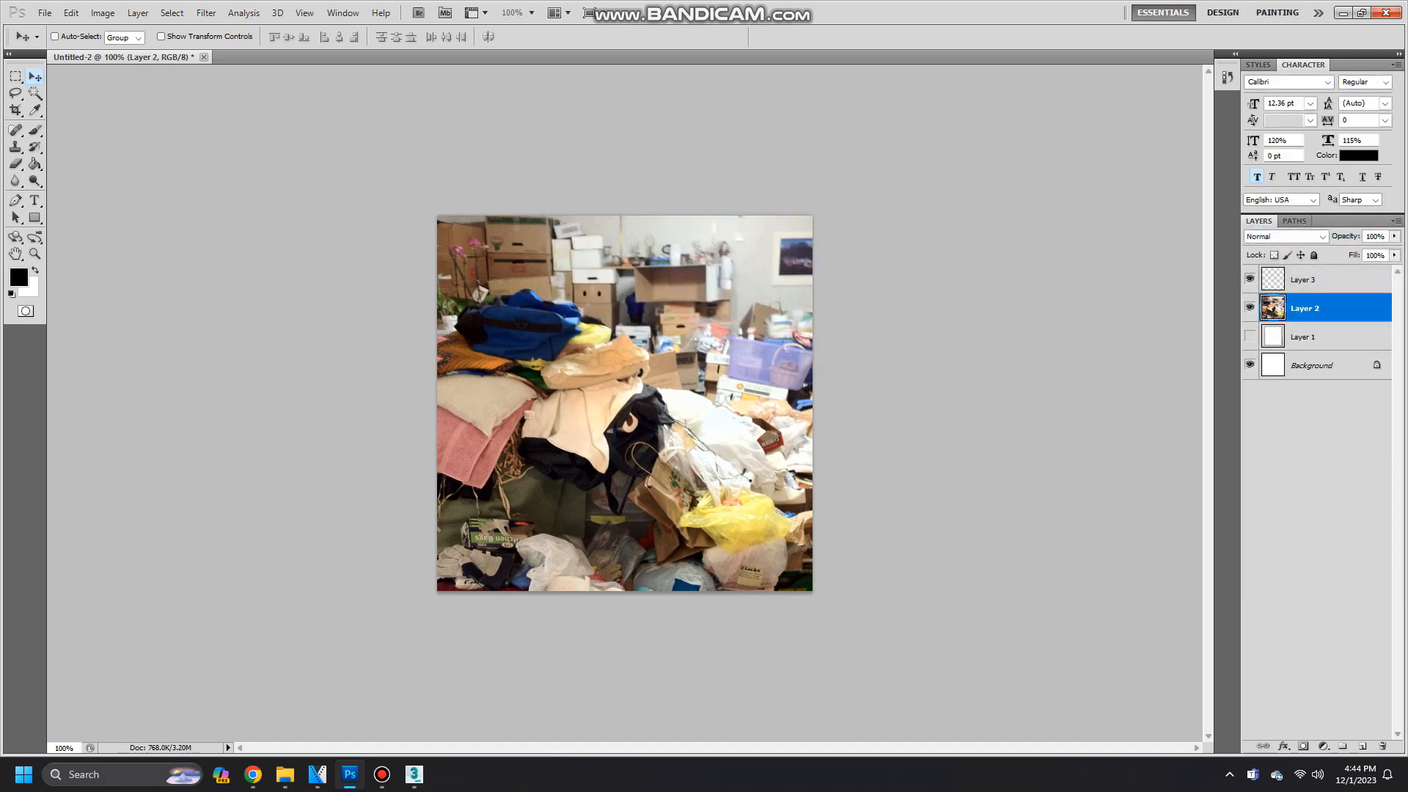
{"action": "left_click", "coordinate": [1320, 280]}
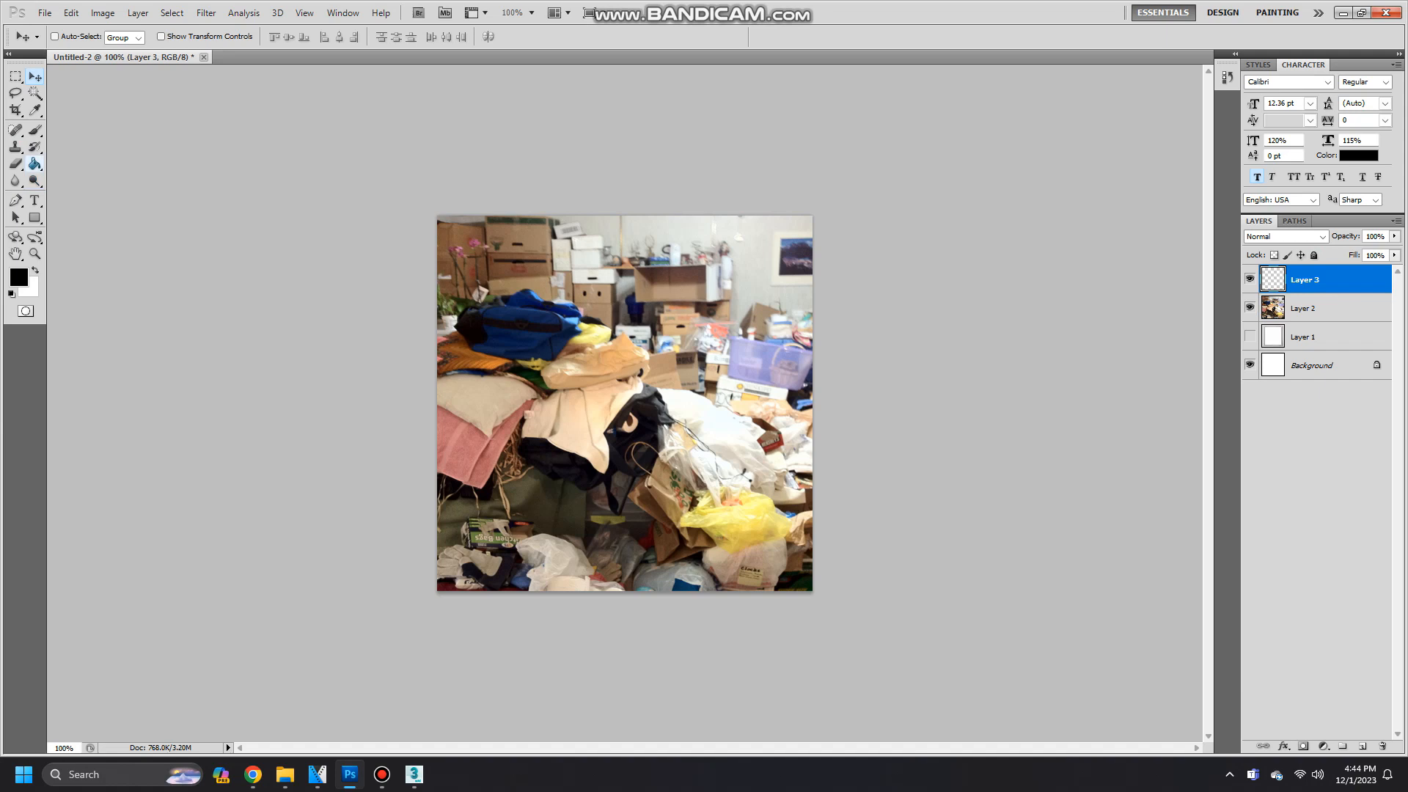
Draw a vertical dark blue-grey to transparent gradient on the new layer, darkening the clutter photo from the top downward.
{"action": "left_click", "coordinate": [34, 164]}
{"action": "left_click", "coordinate": [88, 163]}
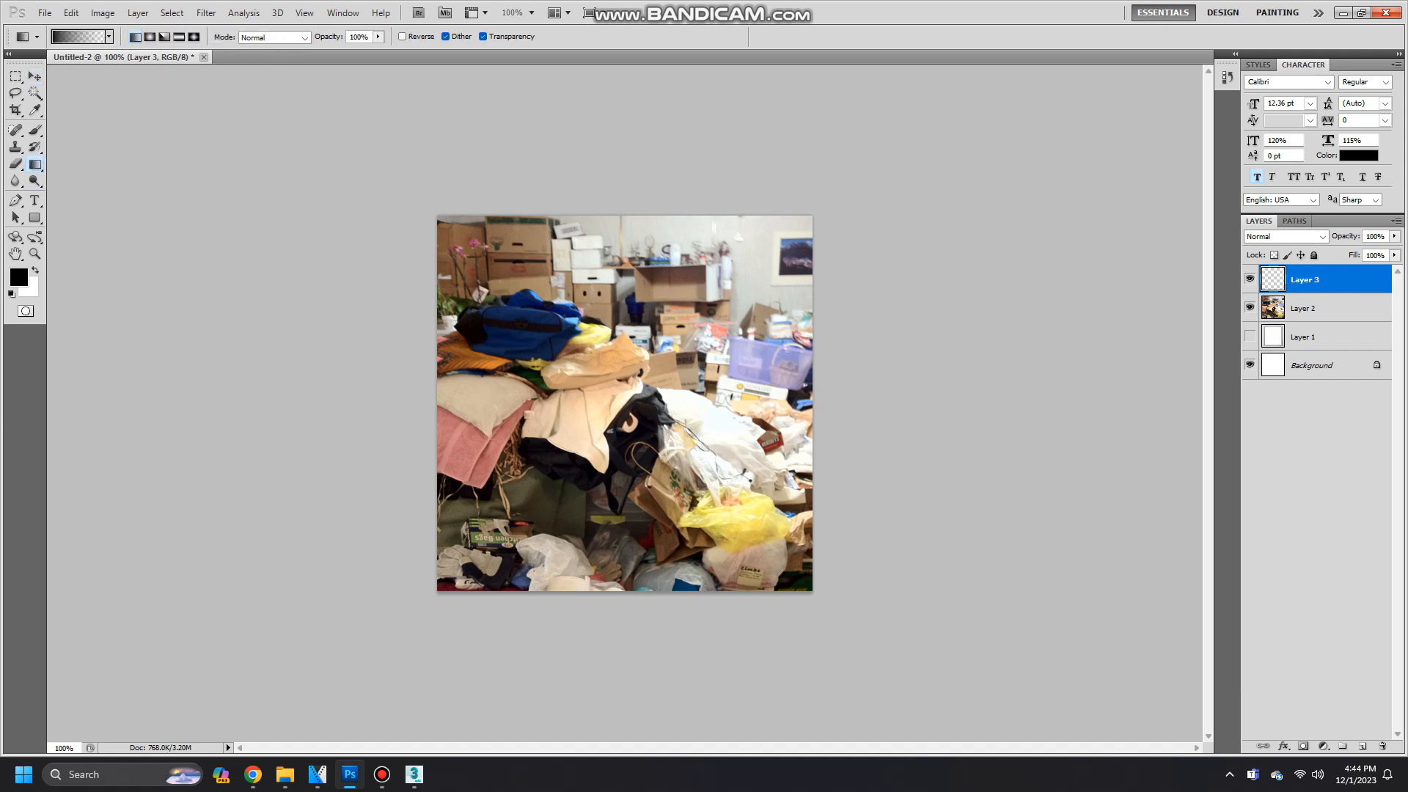
{"action": "left_click", "coordinate": [19, 277]}
{"action": "left_click", "coordinate": [943, 272]}
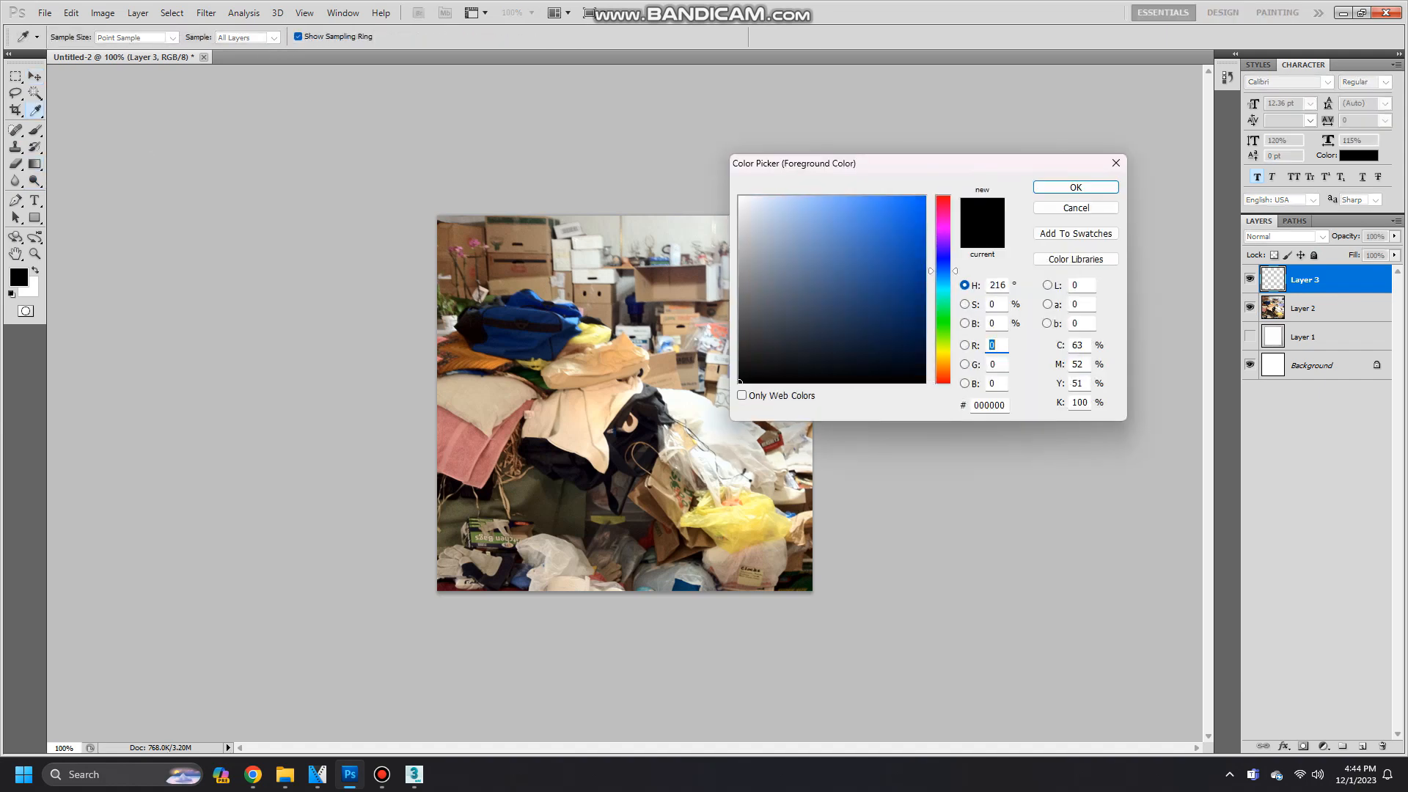
{"action": "left_click_drag", "start_coordinate": [748, 302], "coordinate": [752, 319]}
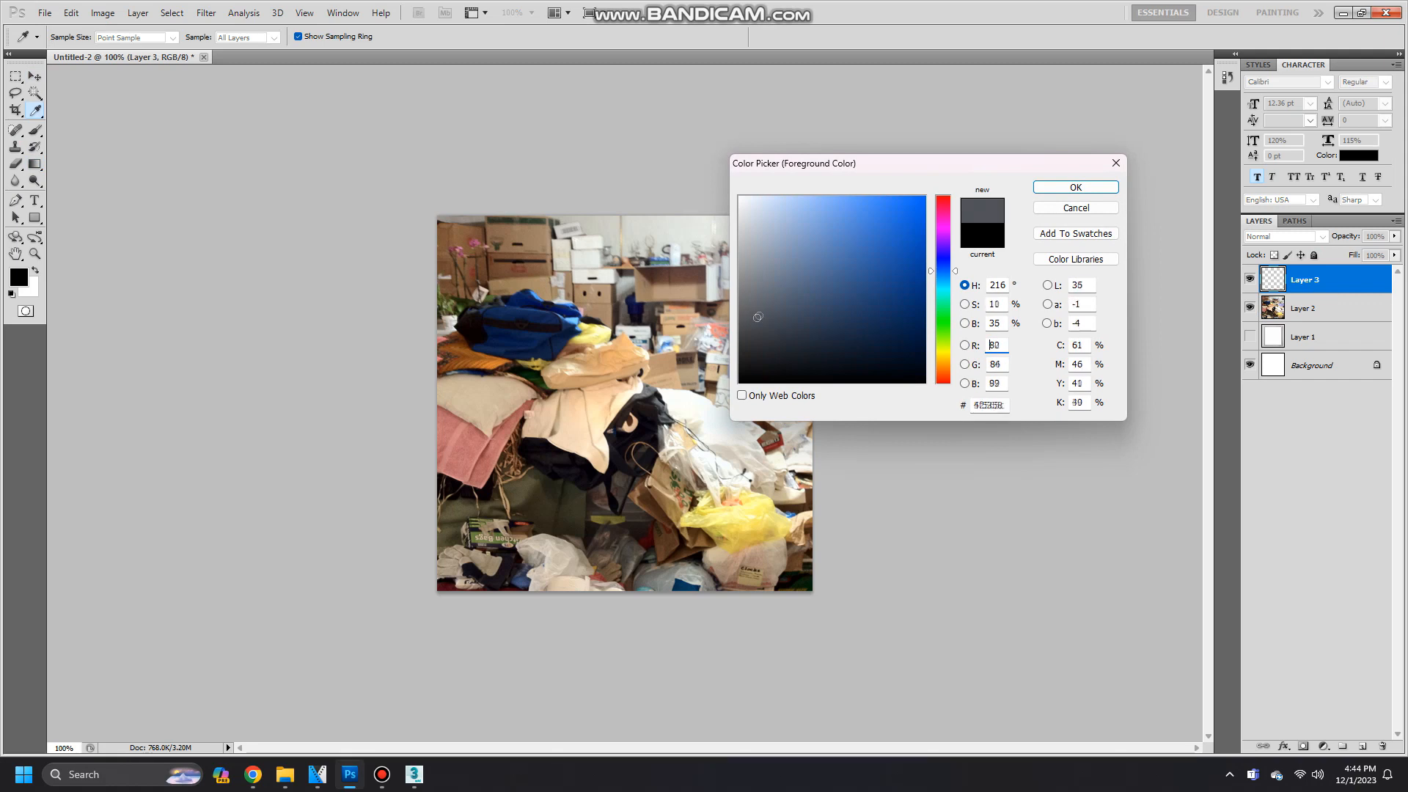
{"action": "key", "text": "Return"}
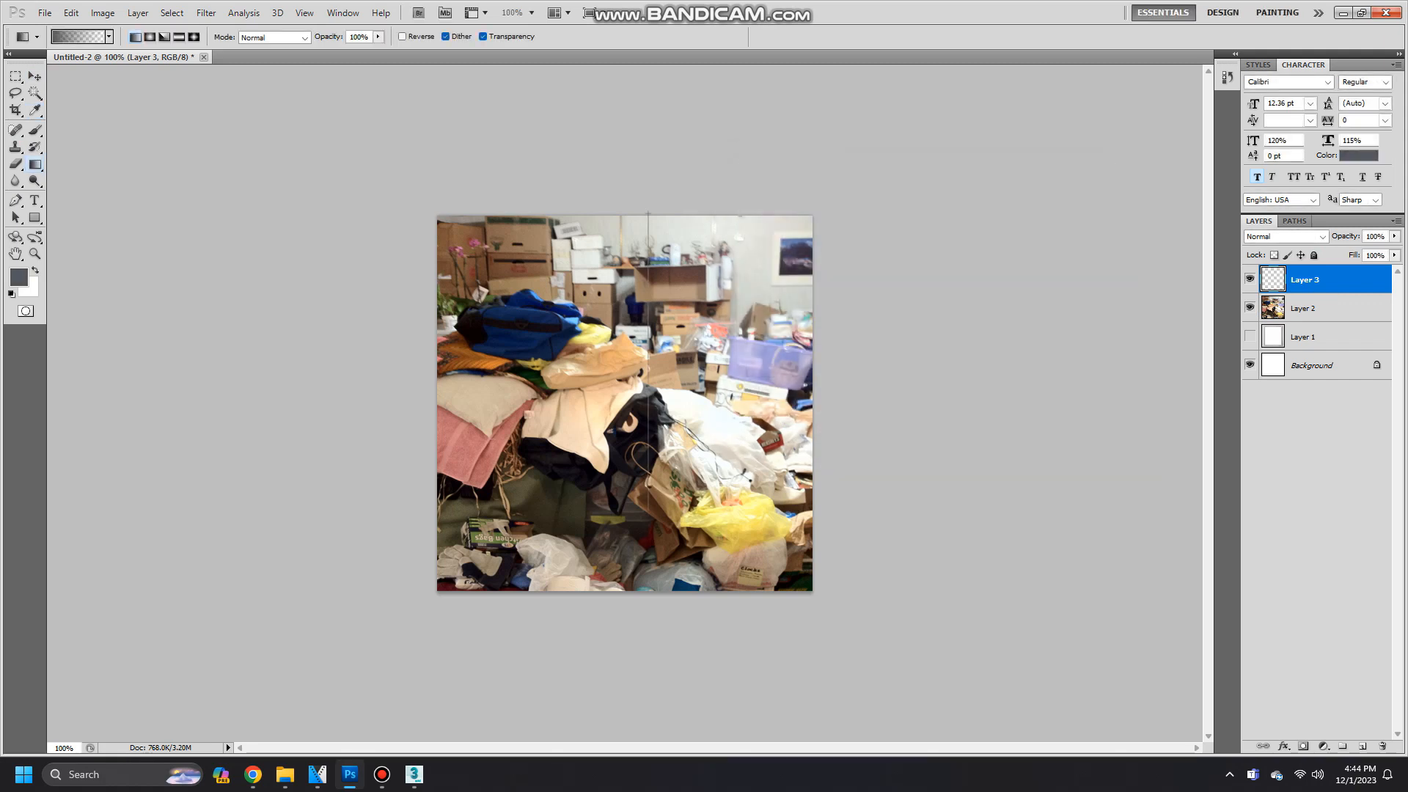
{"action": "left_click_drag", "start_coordinate": [648, 618], "coordinate": [648, 703]}
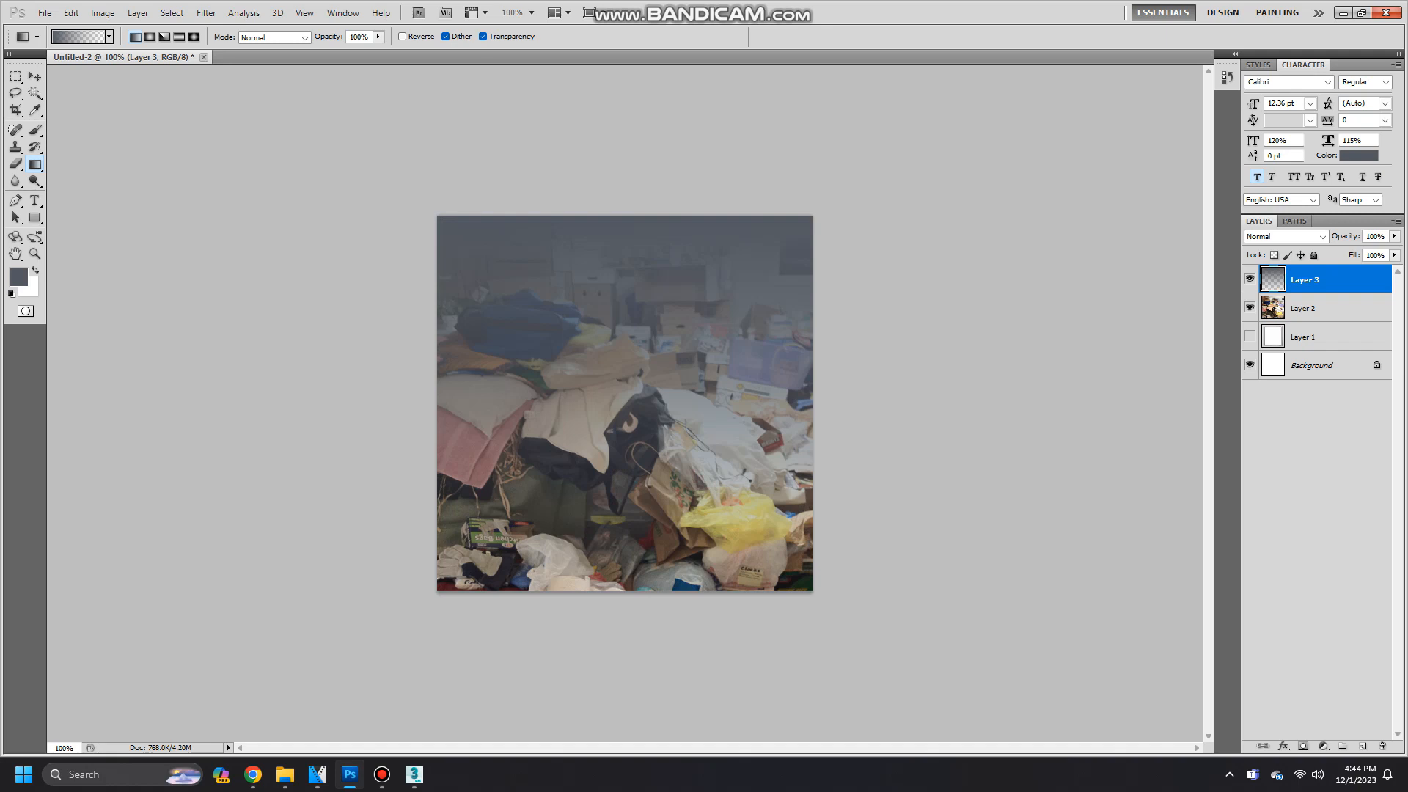
Apply a slight Gaussian Blur to the clutter photo on Layer 2.
{"action": "left_click", "coordinate": [1320, 308]}
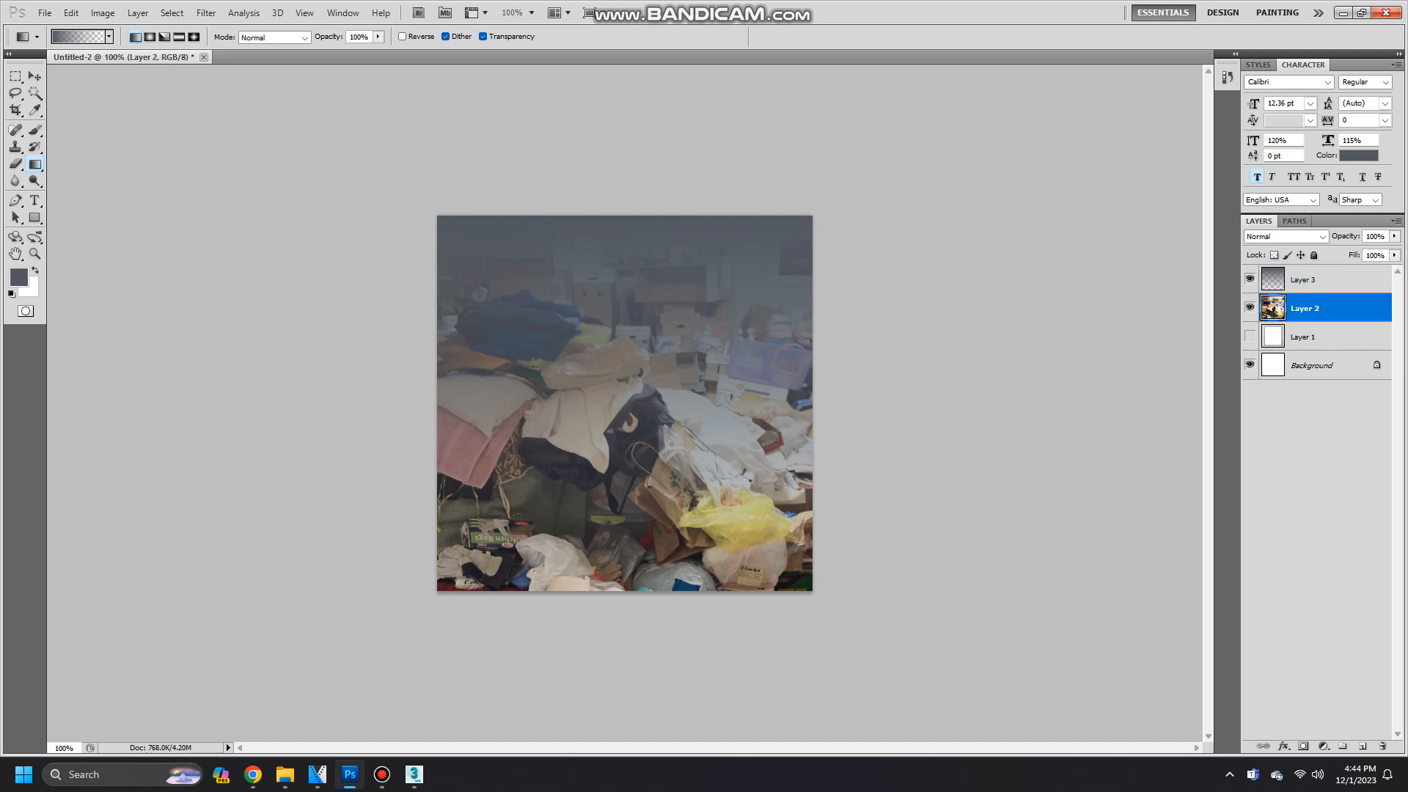
{"action": "left_click", "coordinate": [103, 12]}
{"action": "mouse_move", "coordinate": [206, 13]}
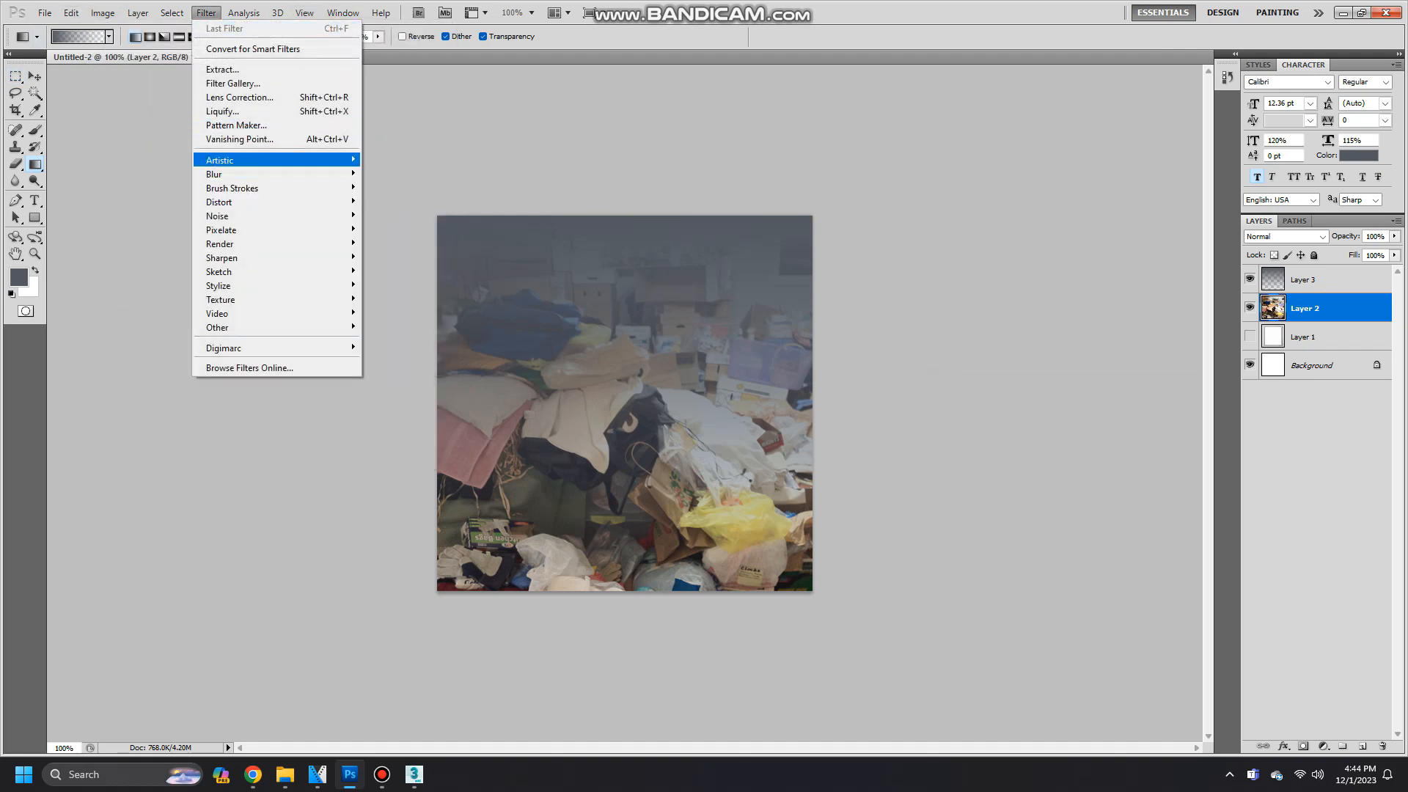
{"action": "mouse_move", "coordinate": [250, 175]}
{"action": "left_click", "coordinate": [401, 229]}
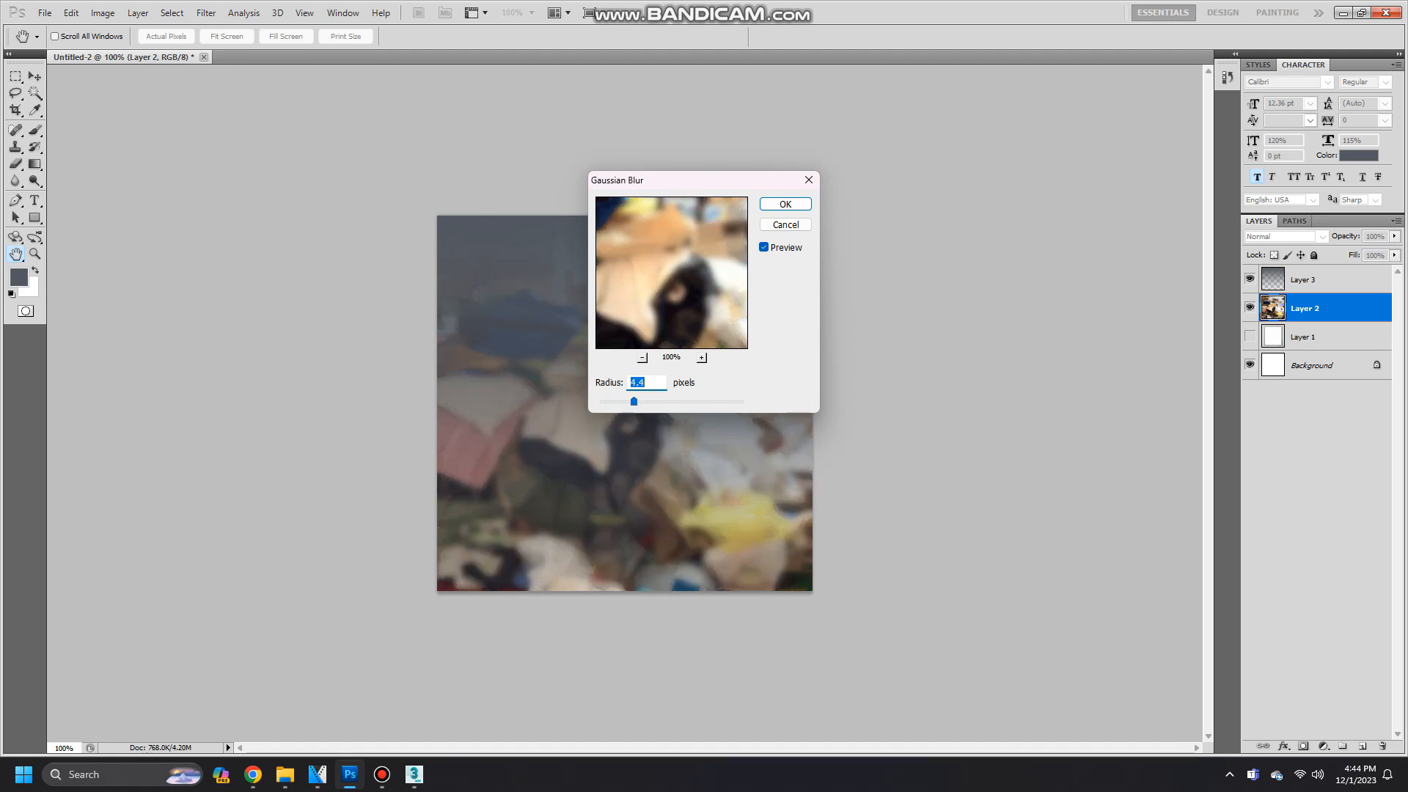
{"action": "left_click_drag", "start_coordinate": [634, 401], "coordinate": [622, 401]}
{"action": "key", "text": "Return"}
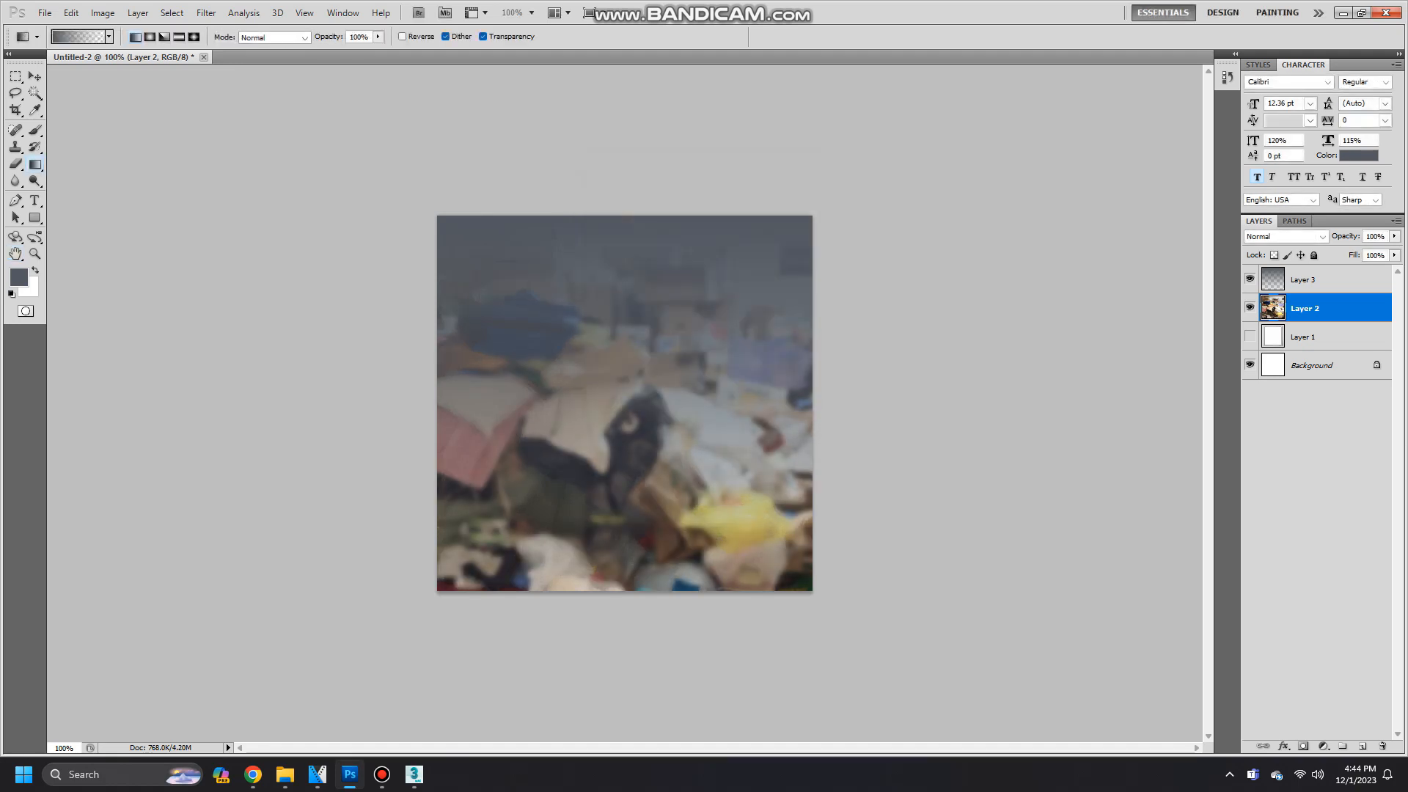
Move the window frame layer to the top and delete its white glass area and leftover inner edge using the Magic Wand.
{"action": "left_click_drag", "start_coordinate": [1304, 337], "coordinate": [1304, 270]}
{"action": "left_click", "coordinate": [34, 93]}
{"action": "left_click", "coordinate": [105, 106]}
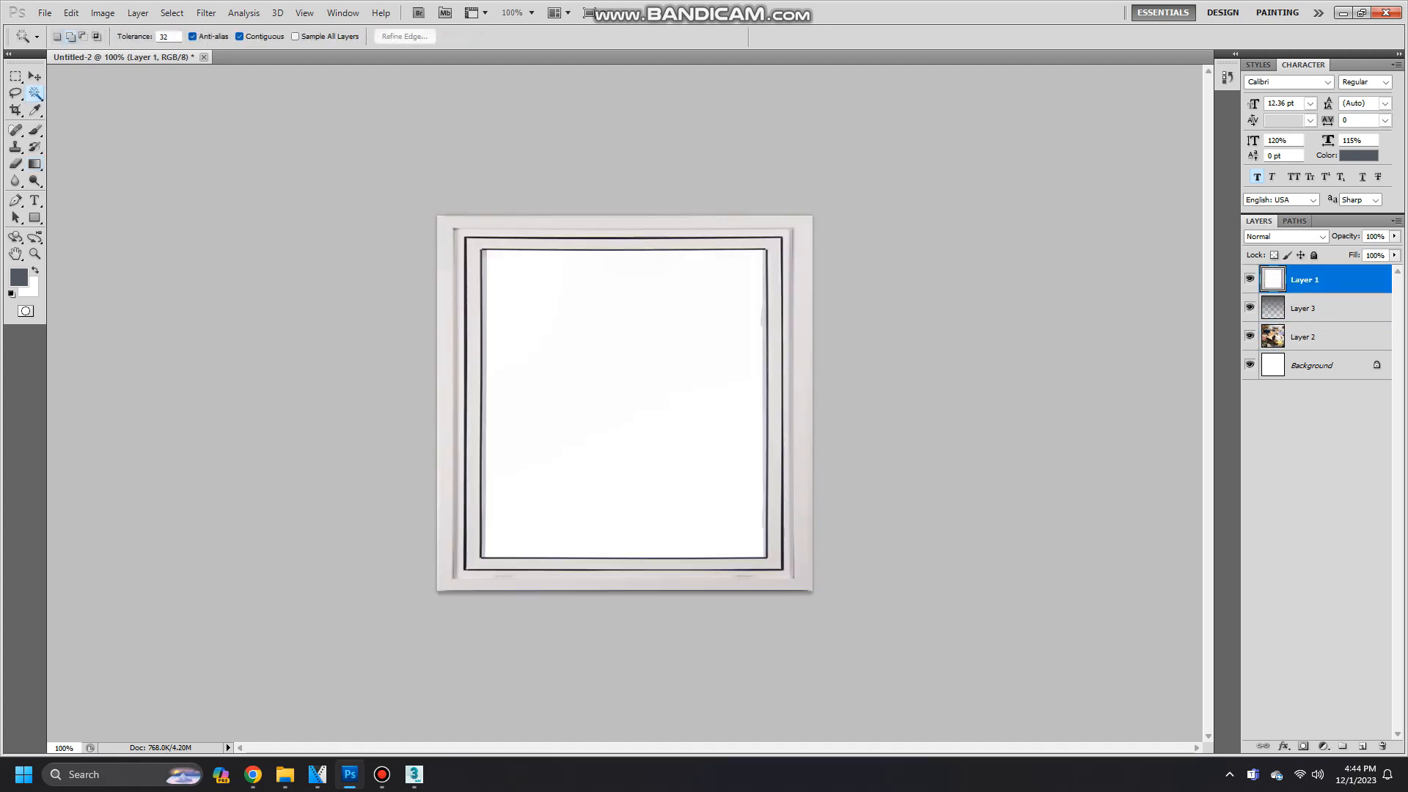
{"action": "key", "text": "Delete"}
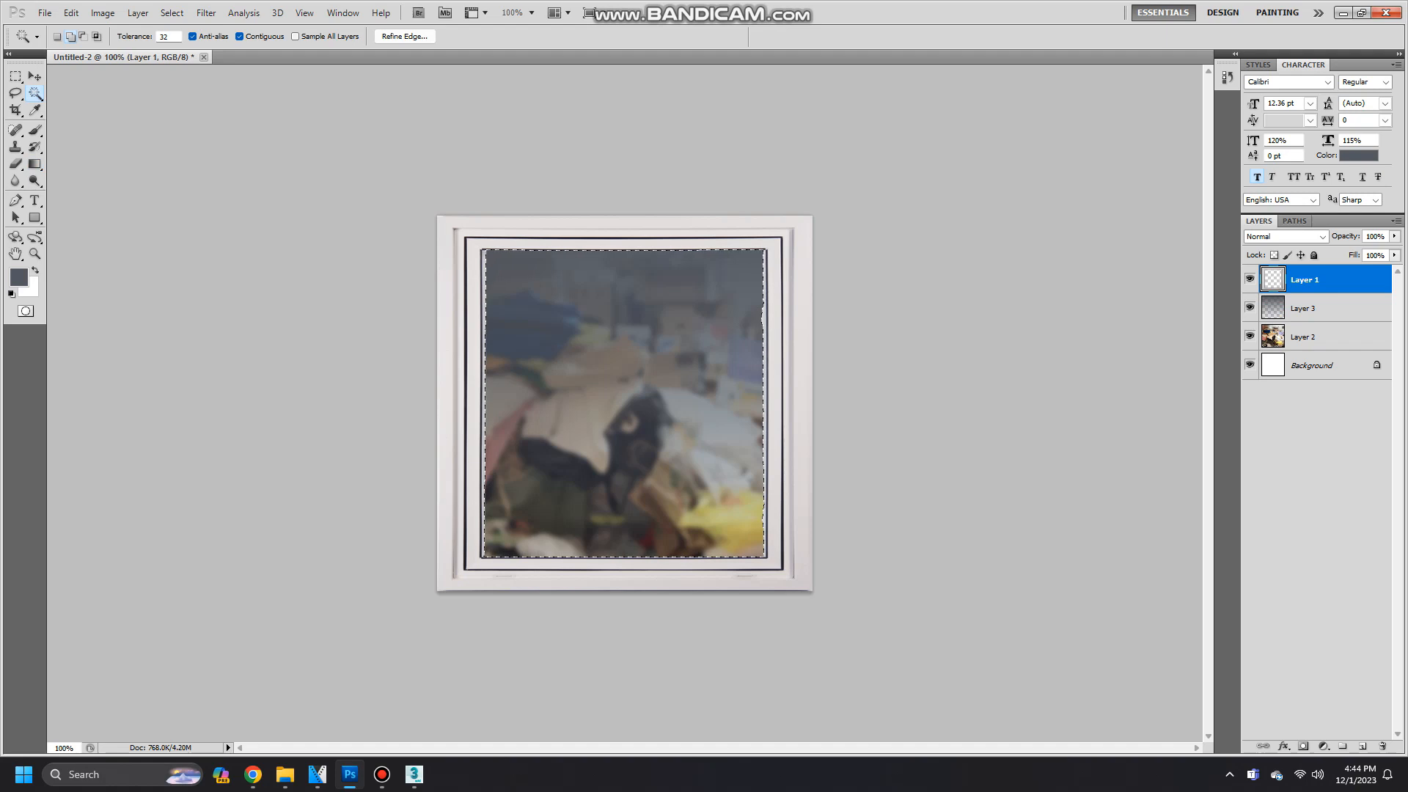
{"action": "key", "text": "ctrl+d"}
{"action": "key", "text": "Delete"}
{"action": "left_click", "coordinate": [484, 404]}
{"action": "key", "text": "ctrl+d"}
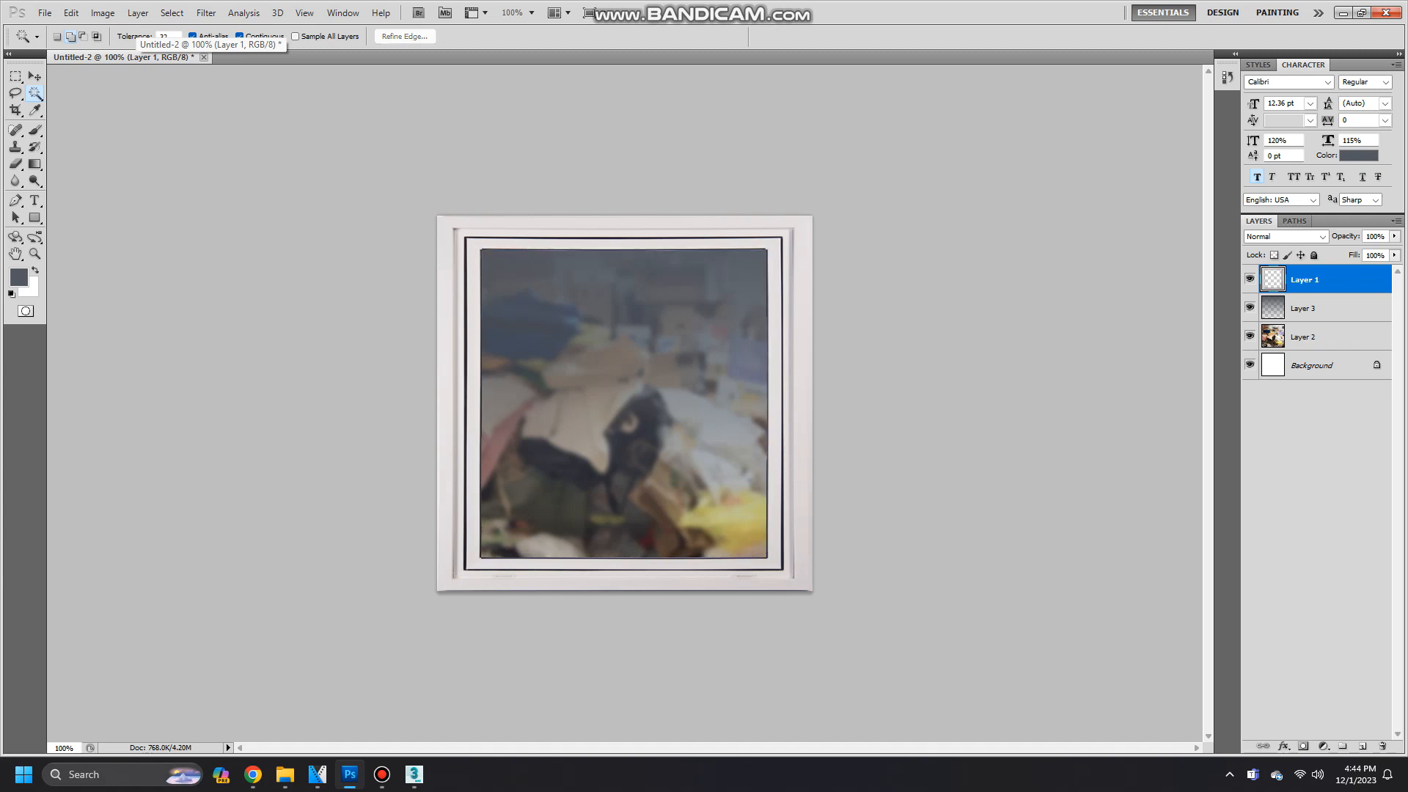
Save the window image as a PNG named testhousewindow1 in the test house textures folder.
{"action": "left_click", "coordinate": [45, 13]}
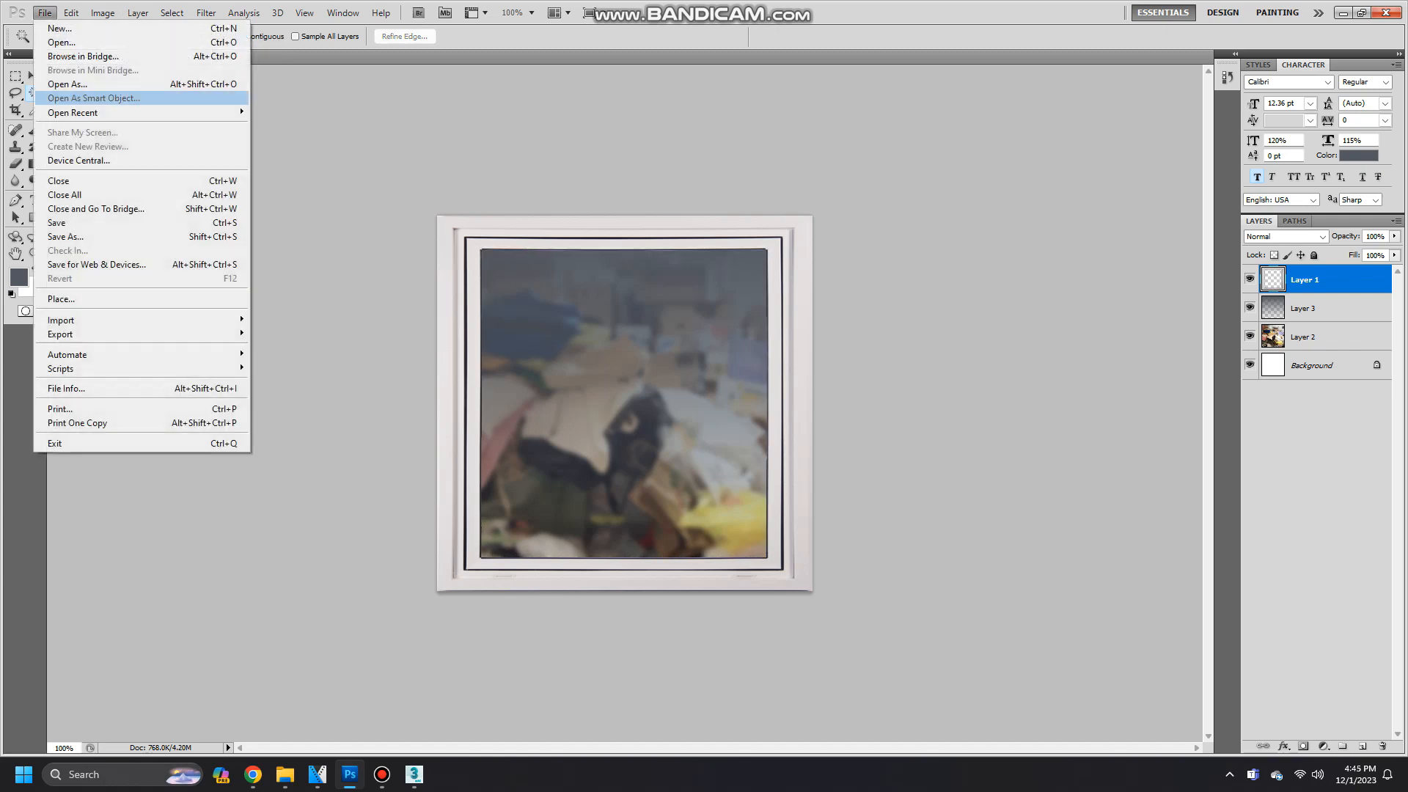
{"action": "left_click", "coordinate": [73, 230]}
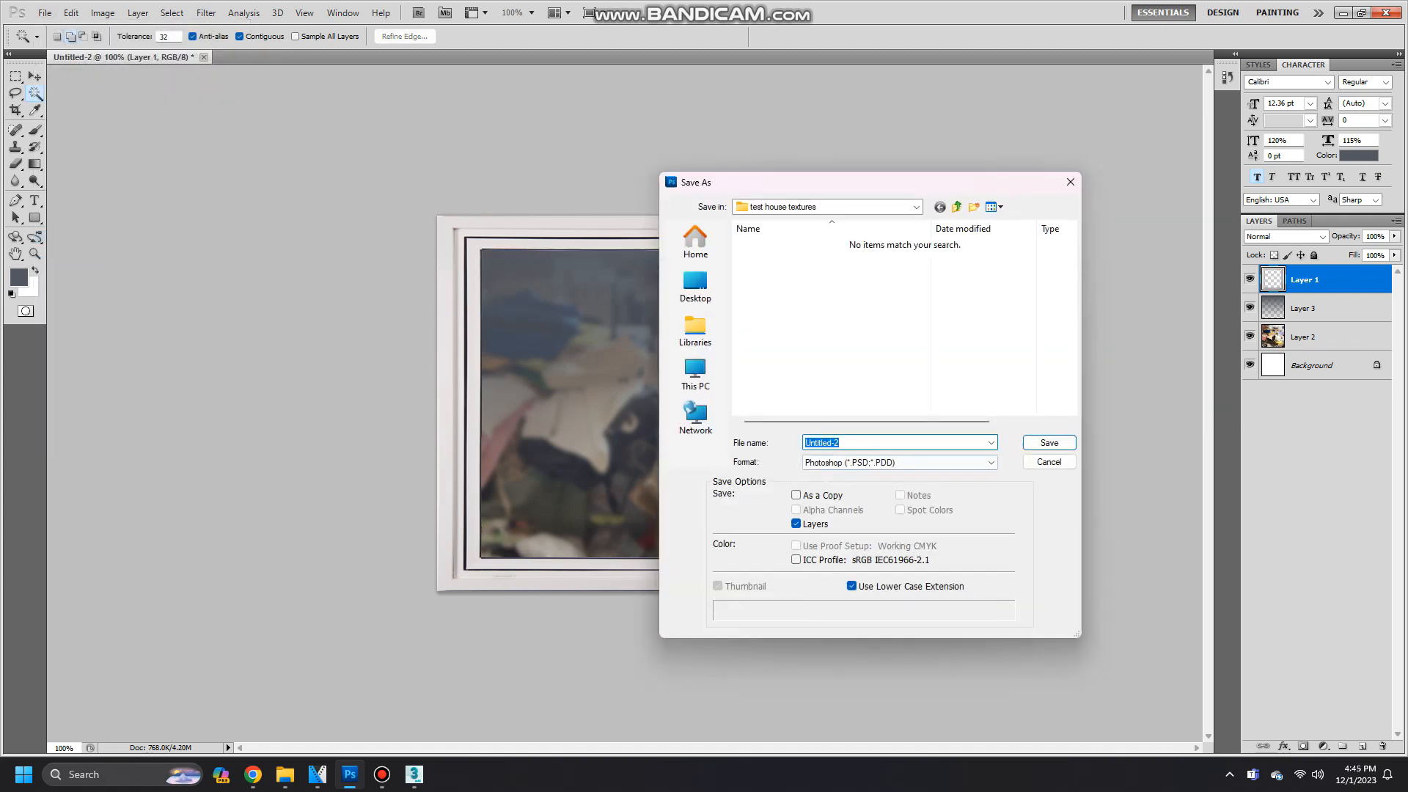
{"action": "left_click", "coordinate": [899, 462]}
{"action": "left_click", "coordinate": [880, 634]}
{"action": "key", "text": "shift+Tab"}
{"action": "type", "text": "t"}
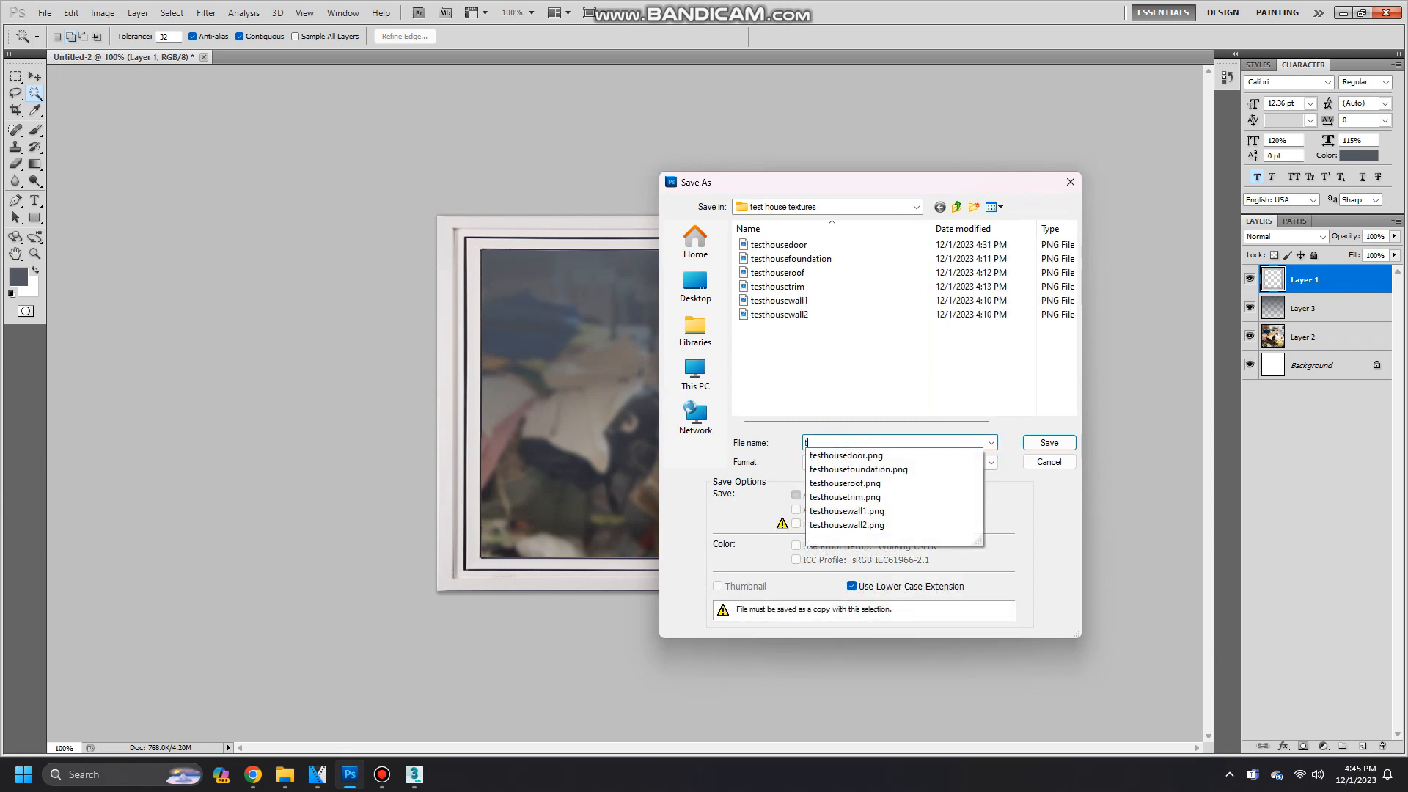
{"action": "type", "text": "esthousewindow1"}
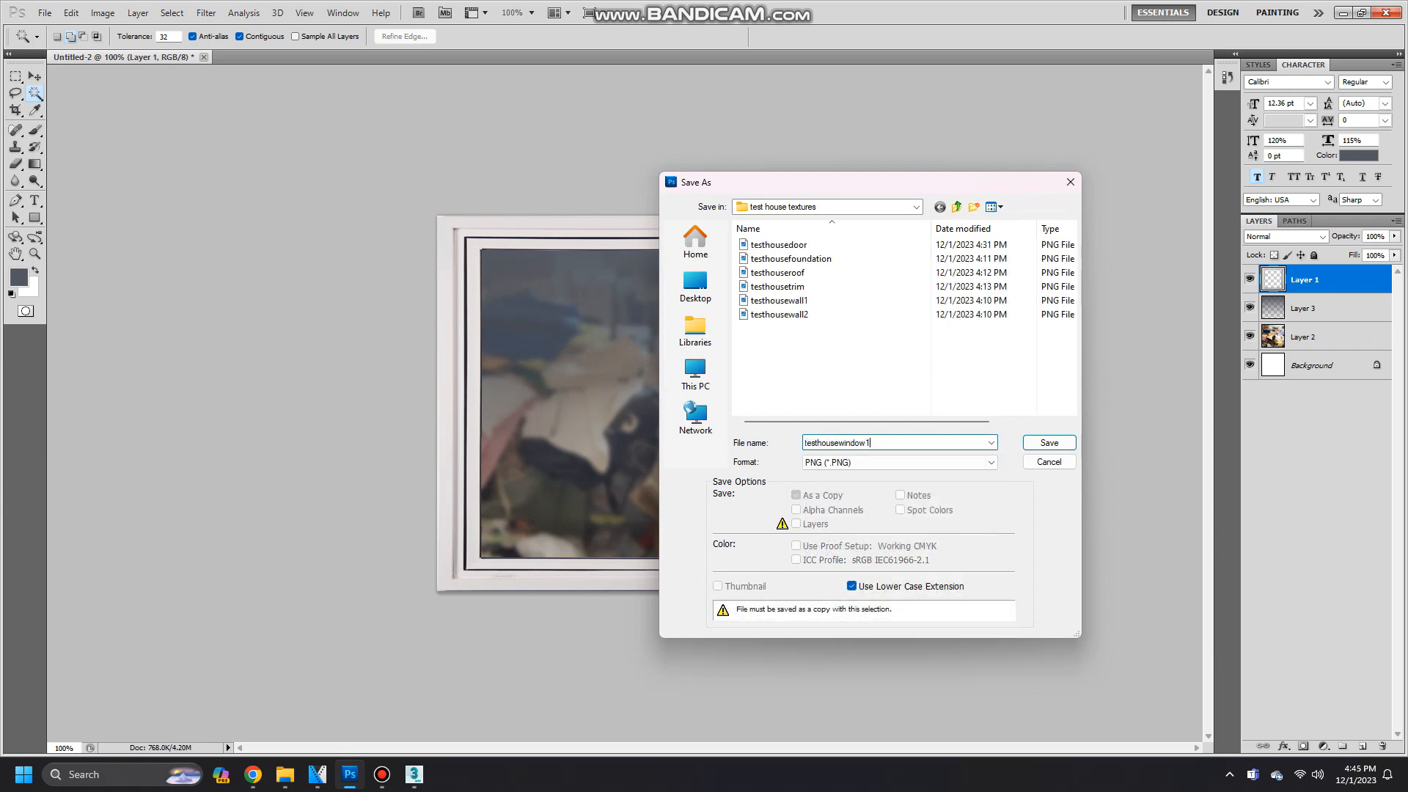
{"action": "key", "text": "Return"}
{"action": "key", "text": "Return"}
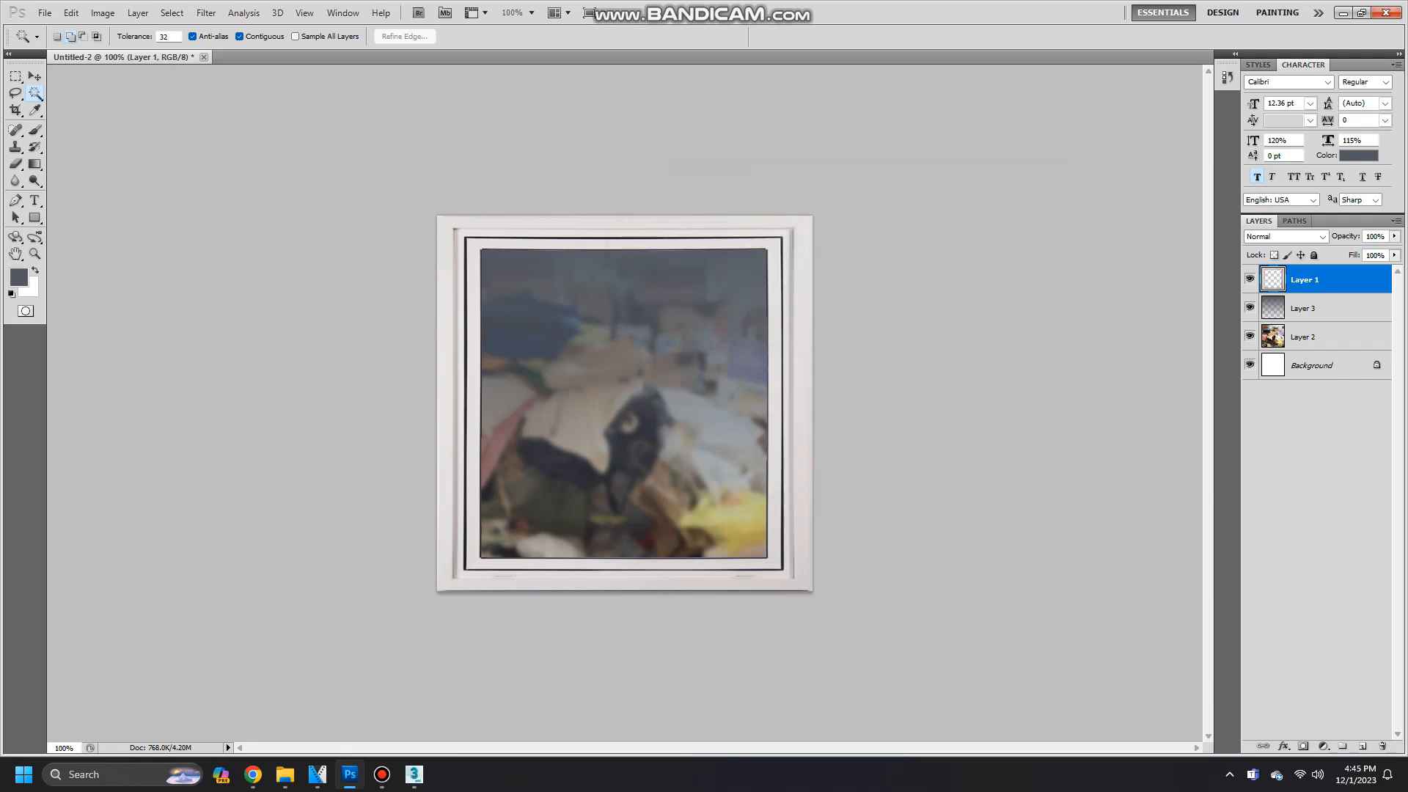
Delete the window frame layer and save the remaining blurred interior as a PNG named testwindow2 in the test house textures folder.
{"action": "key", "text": "Delete"}
{"action": "key", "text": "alt+f"}
{"action": "key", "text": "a"}
{"action": "left_click", "coordinate": [73, 237]}
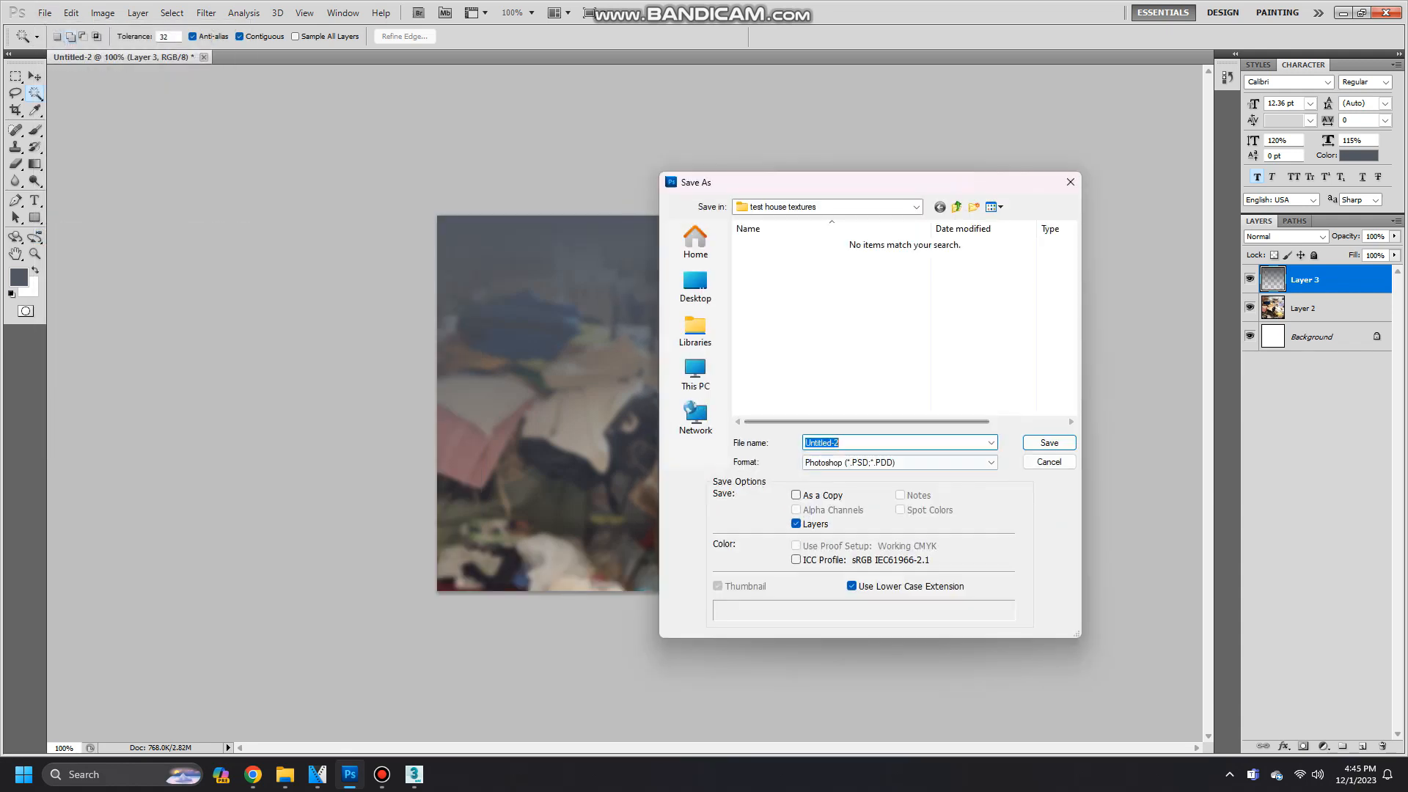
{"action": "left_click", "coordinate": [900, 463]}
{"action": "left_click", "coordinate": [866, 638]}
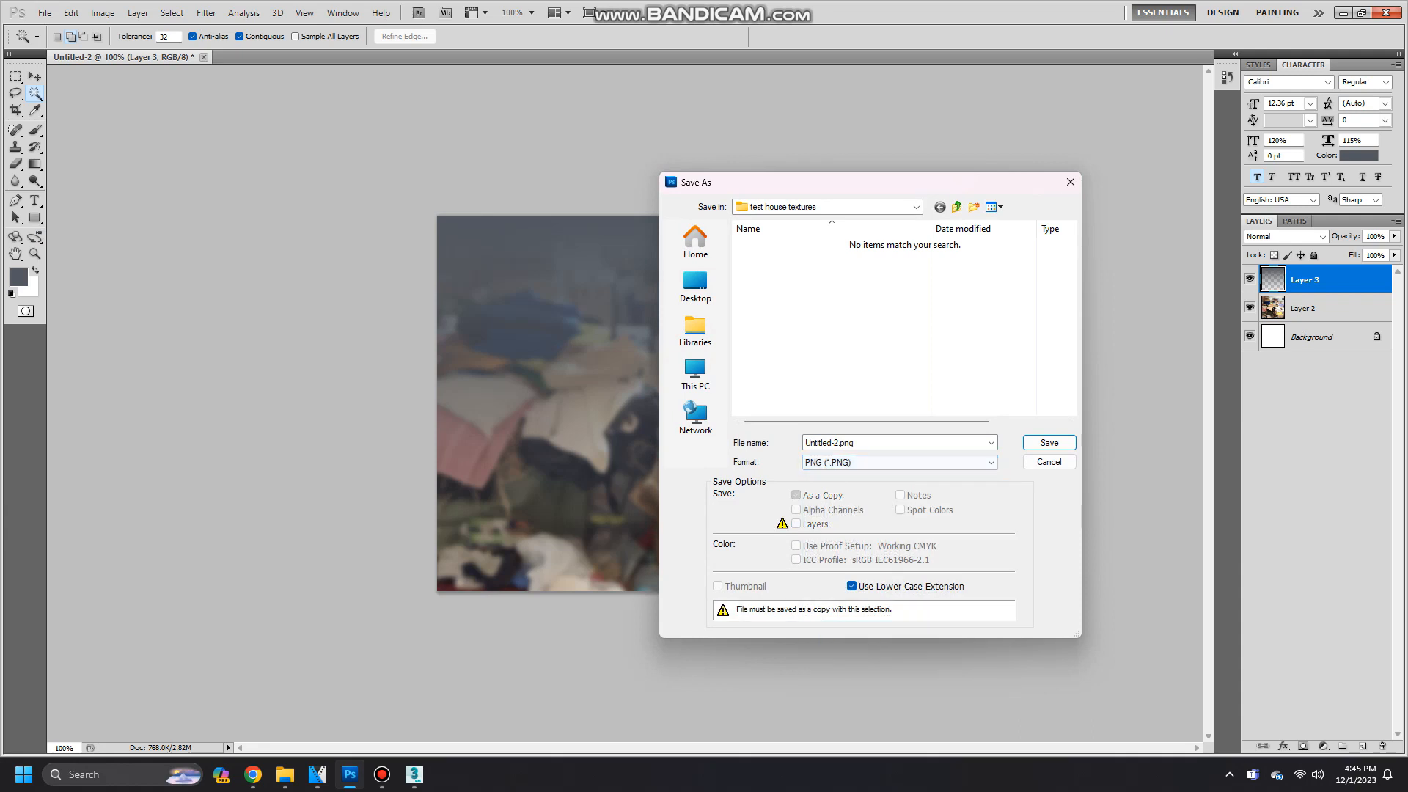
{"action": "double_click", "coordinate": [830, 443]}
{"action": "type", "text": "testwindow2"}
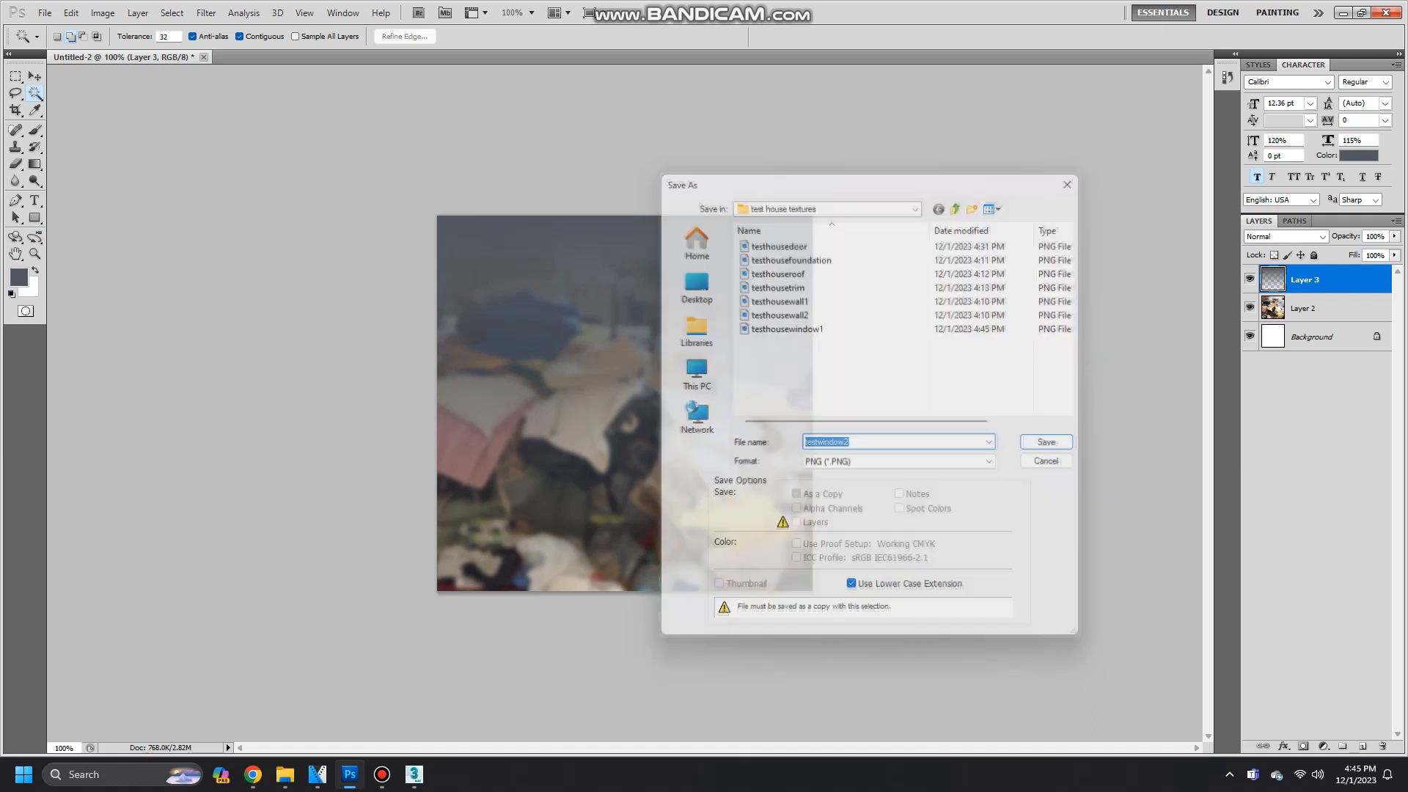
Complete the PNG export of the blurred interior as testwindow2 without interlacing.
{"action": "key", "text": "Return"}
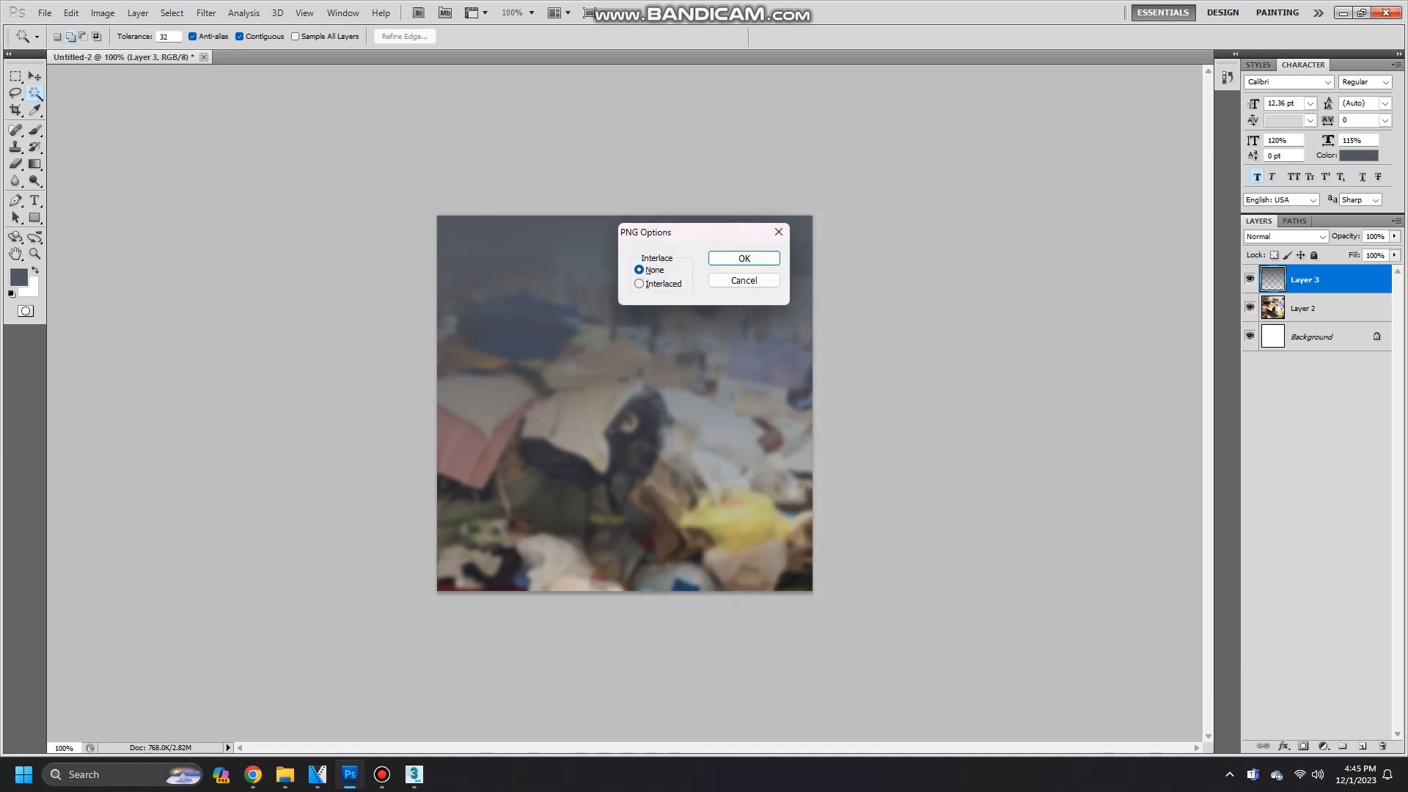
{"action": "key", "text": "Return"}
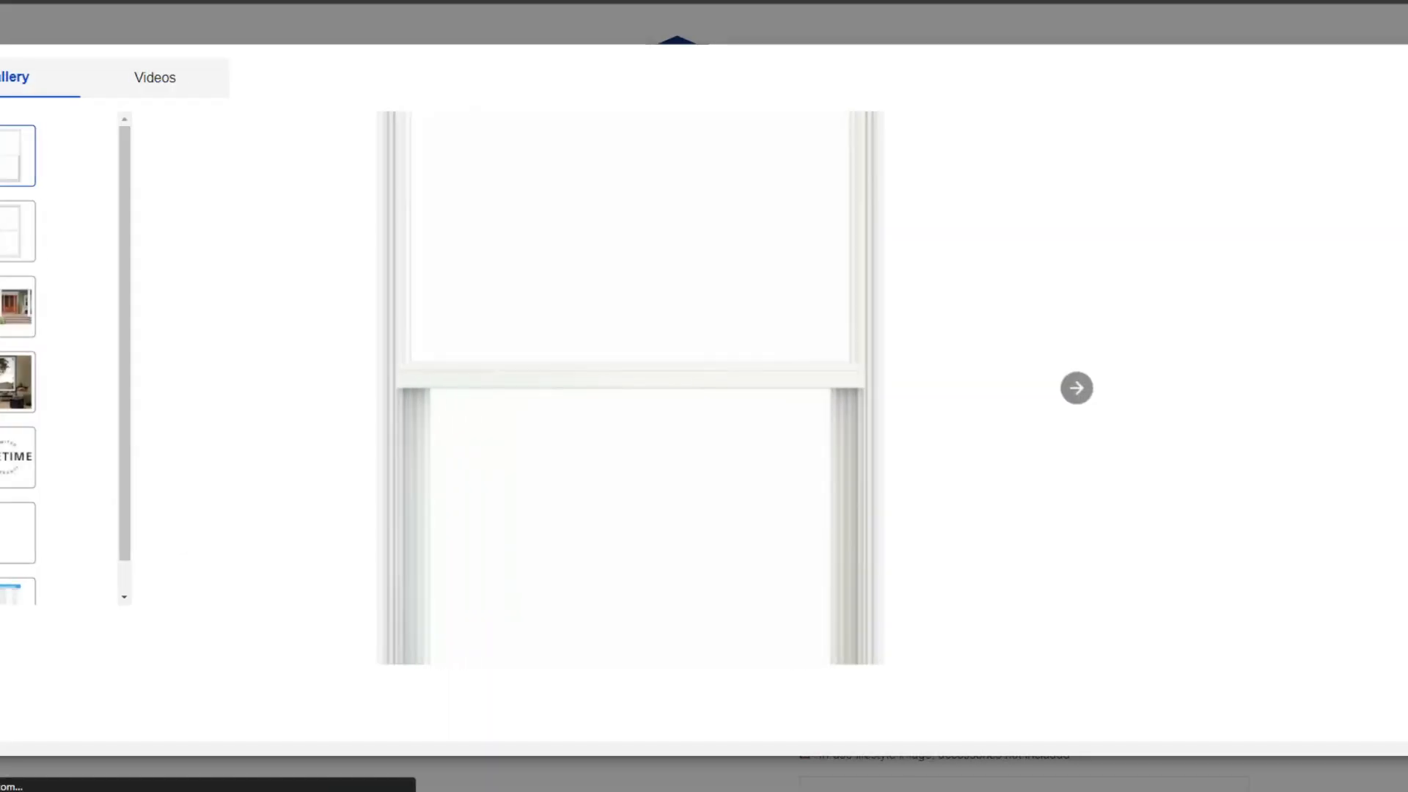
Copy the full double-hung window picture from the web page and paste it into a new Photoshop document.
{"action": "right_click", "coordinate": [598, 392]}
{"action": "left_click", "coordinate": [686, 404]}
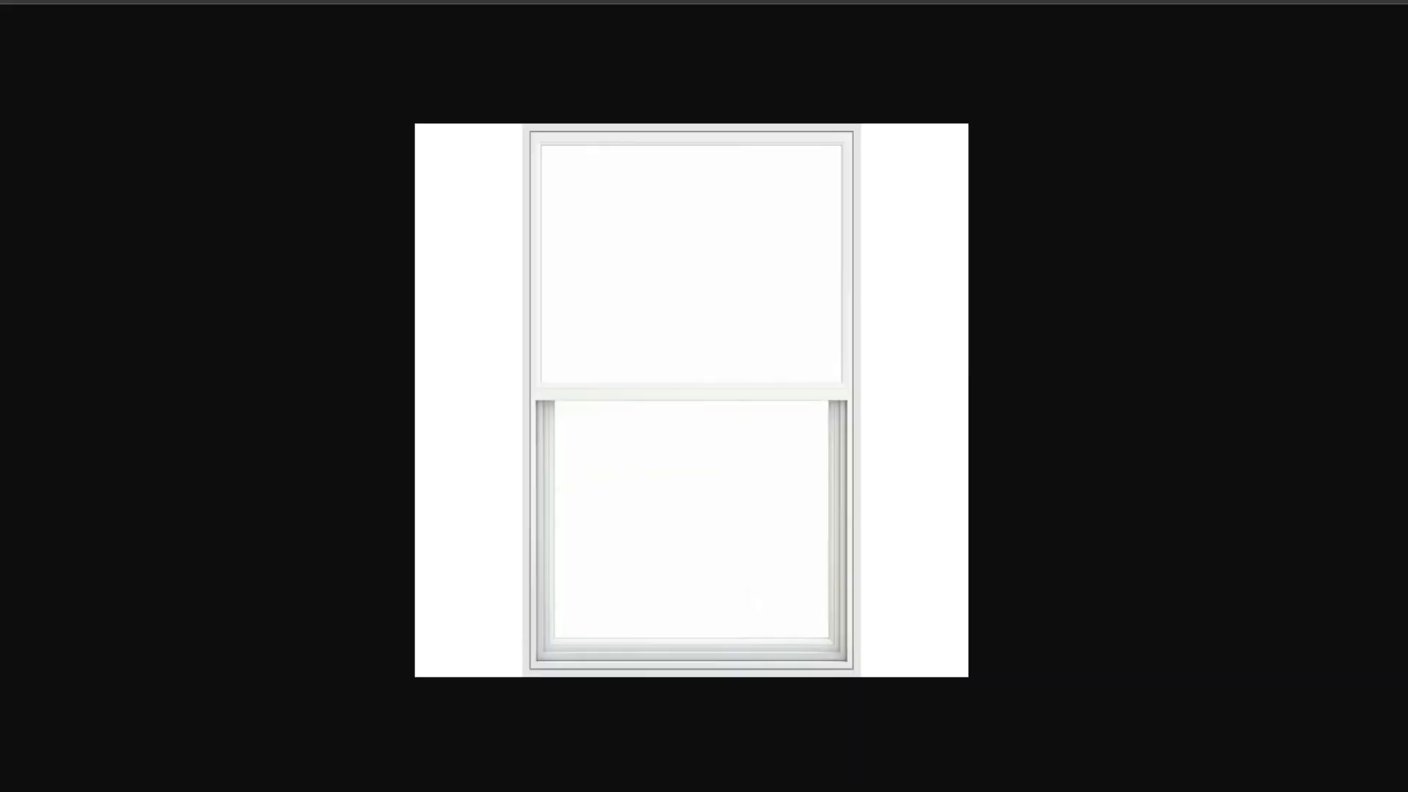
{"action": "right_click", "coordinate": [713, 292]}
{"action": "left_click", "coordinate": [755, 349]}
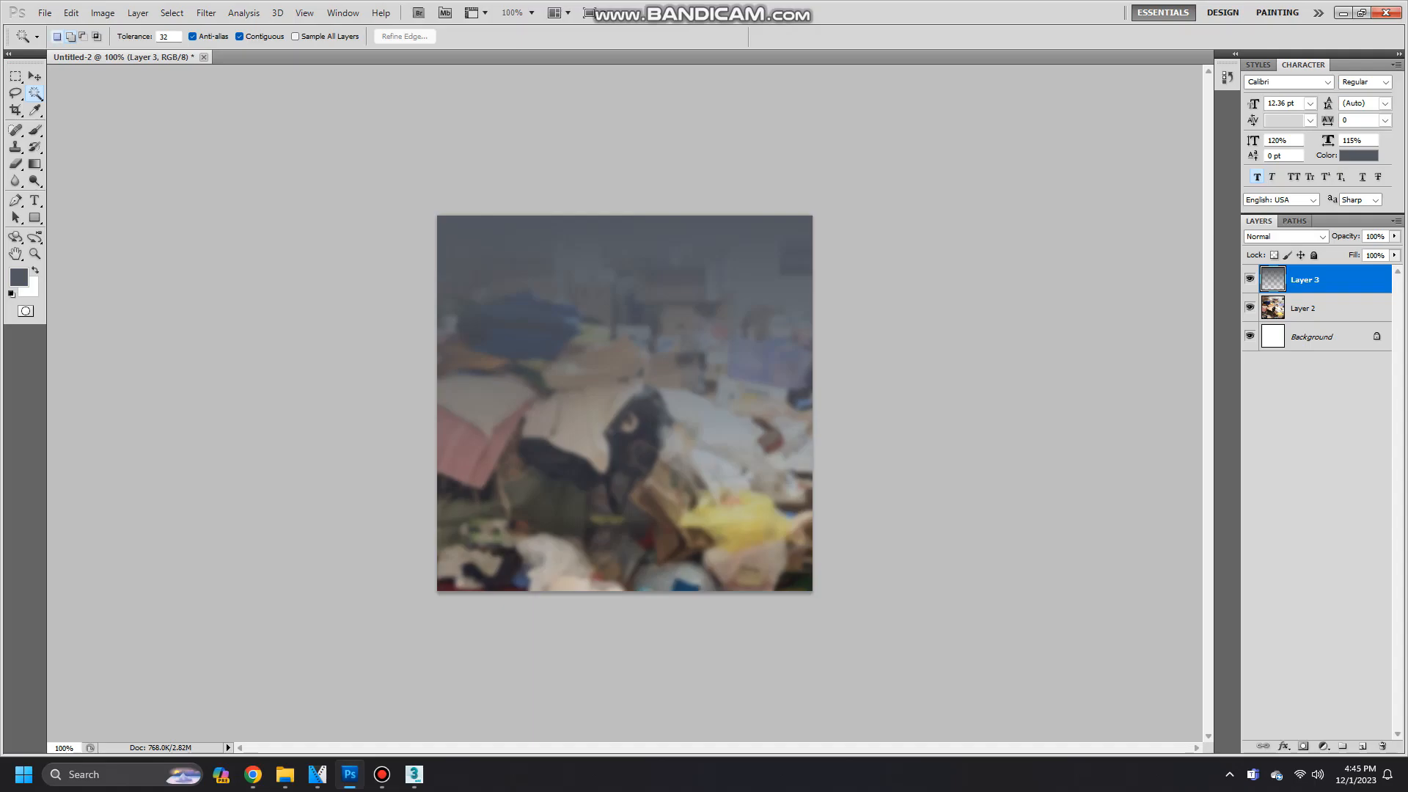
{"action": "left_click", "coordinate": [45, 12]}
{"action": "left_click", "coordinate": [46, 24]}
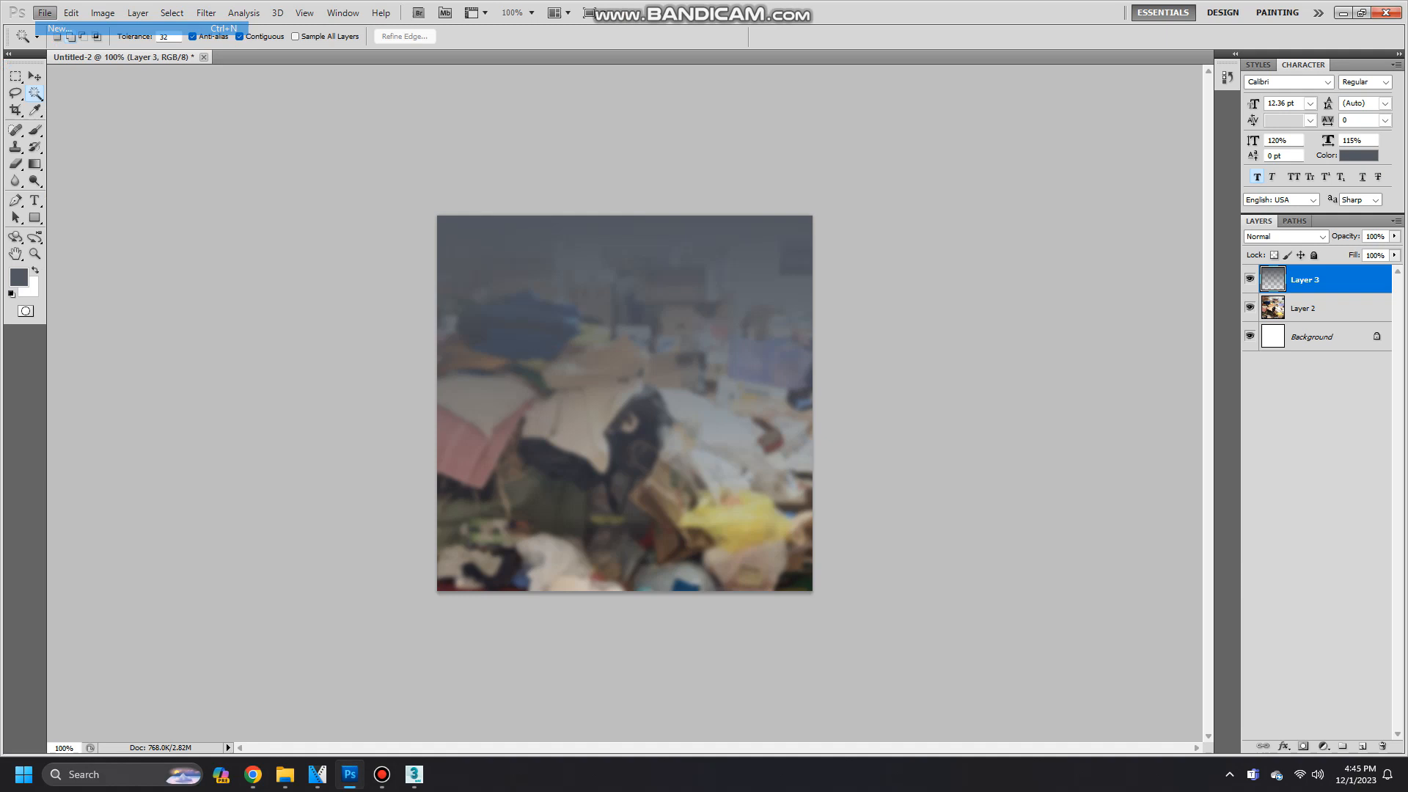
{"action": "key", "text": "Return"}
{"action": "key", "text": "ctrl+v"}
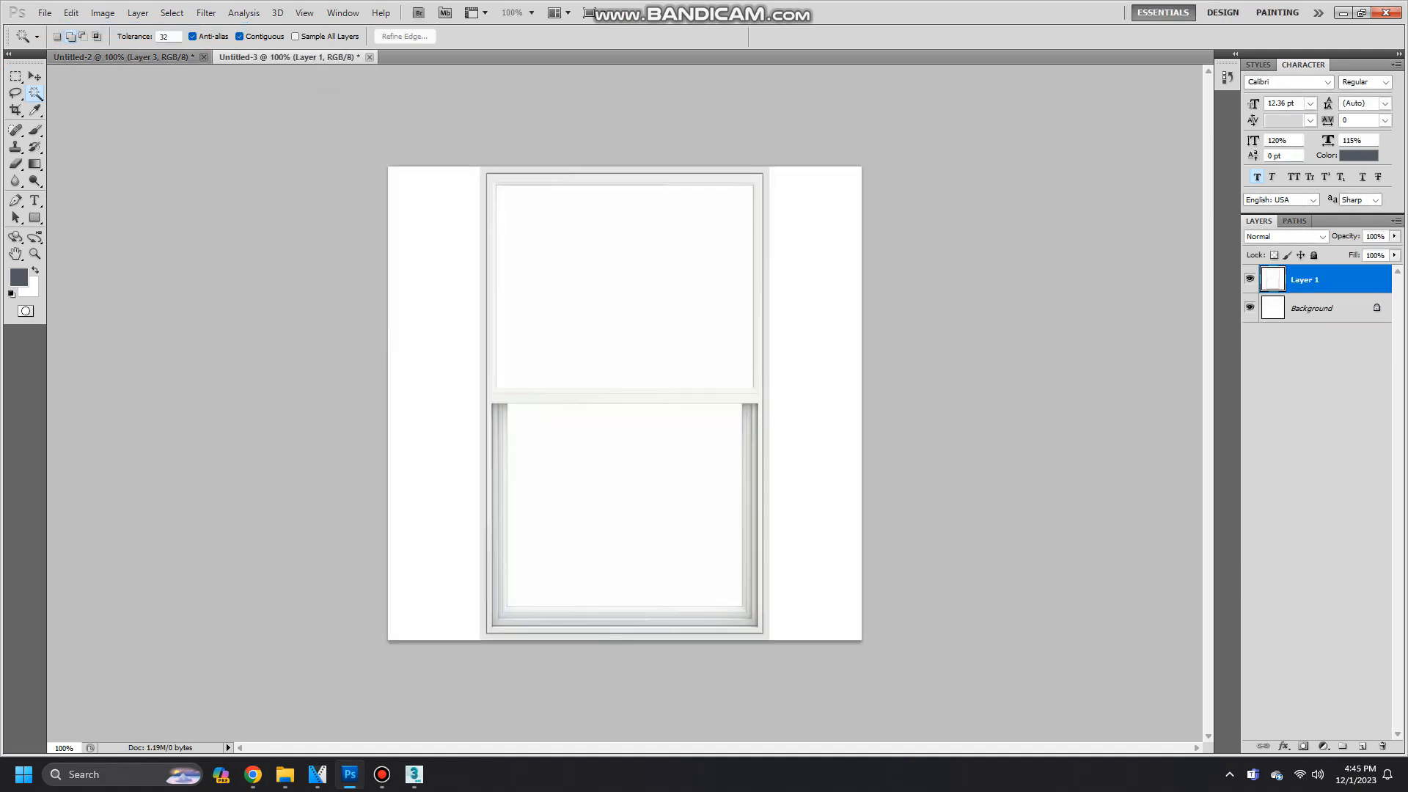
Paste a copy of the window's lower half, flip it vertically and align it over the upper half.
{"action": "key", "text": "ctrl+v"}
{"action": "key", "text": "ctrl+t"}
{"action": "right_click", "coordinate": [721, 496]}
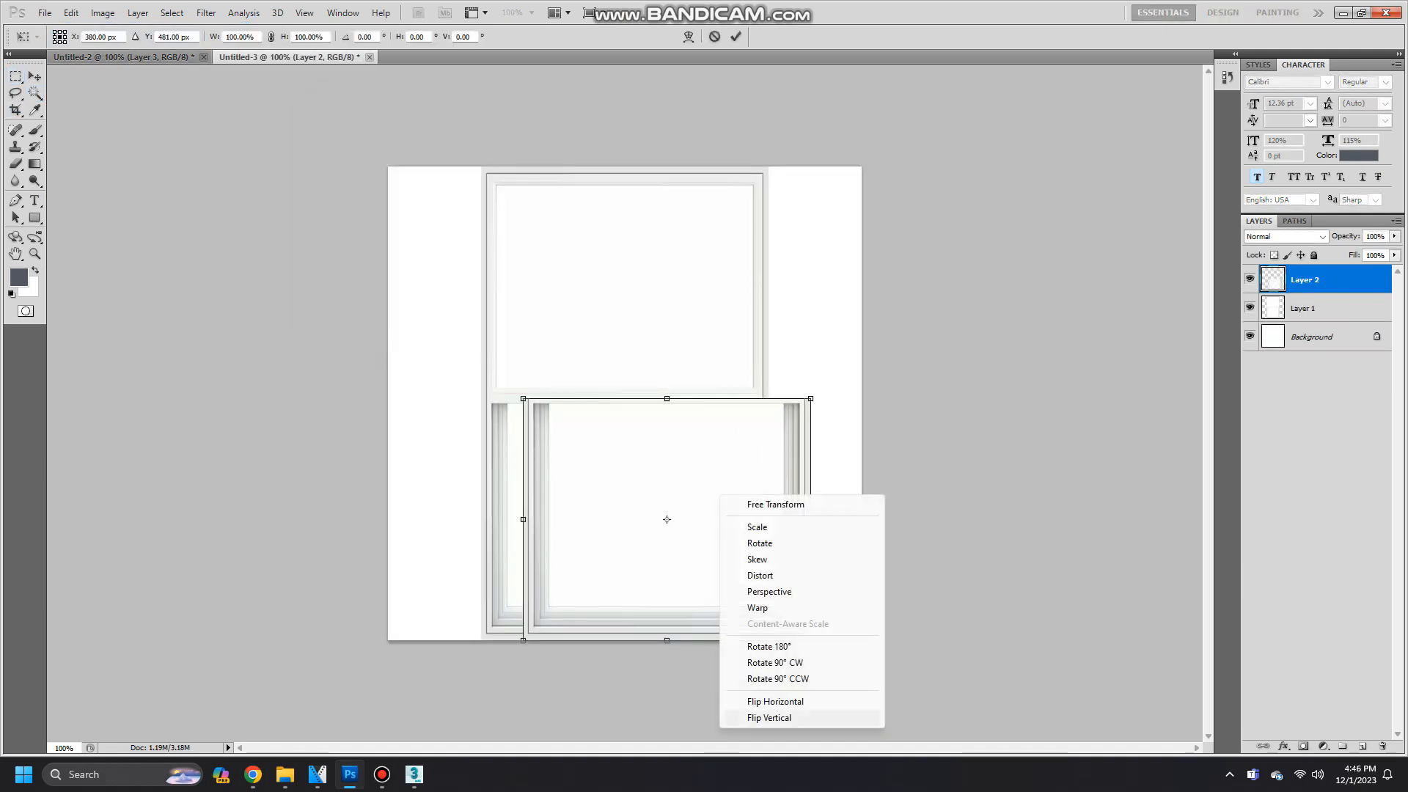
{"action": "left_click", "coordinate": [775, 701]}
{"action": "left_click_drag", "start_coordinate": [667, 519], "coordinate": [625, 282]}
{"action": "left_click", "coordinate": [720, 471]}
{"action": "left_click_drag", "start_coordinate": [667, 338], "coordinate": [668, 330]}
{"action": "left_click_drag", "start_coordinate": [625, 276], "coordinate": [625, 287]}
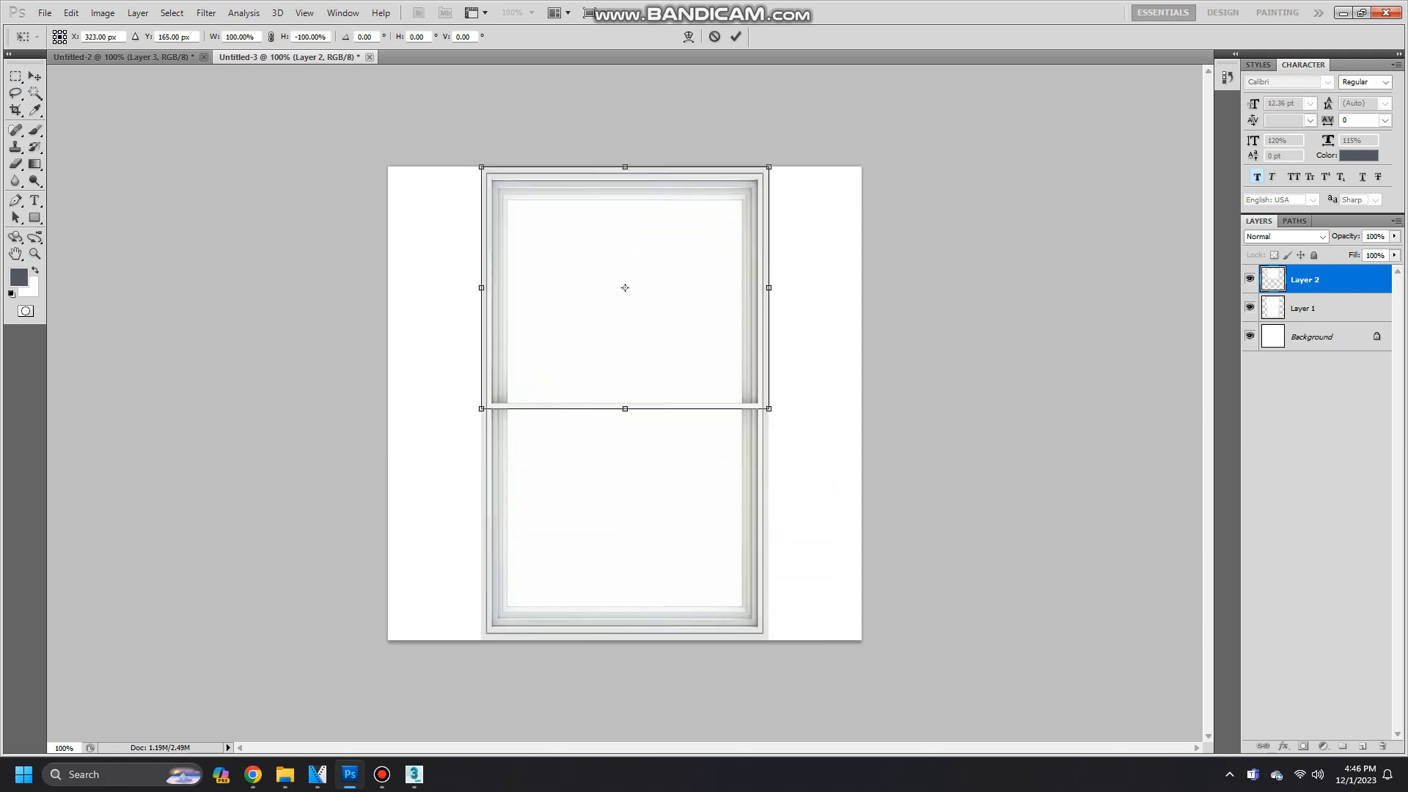
{"action": "key", "text": "Return"}
Erase the strip of flipped Layer 2 that covers the window's middle rail, using Layer 1 as reference.
{"action": "key", "text": "m"}
{"action": "left_click", "coordinate": [1250, 278]}
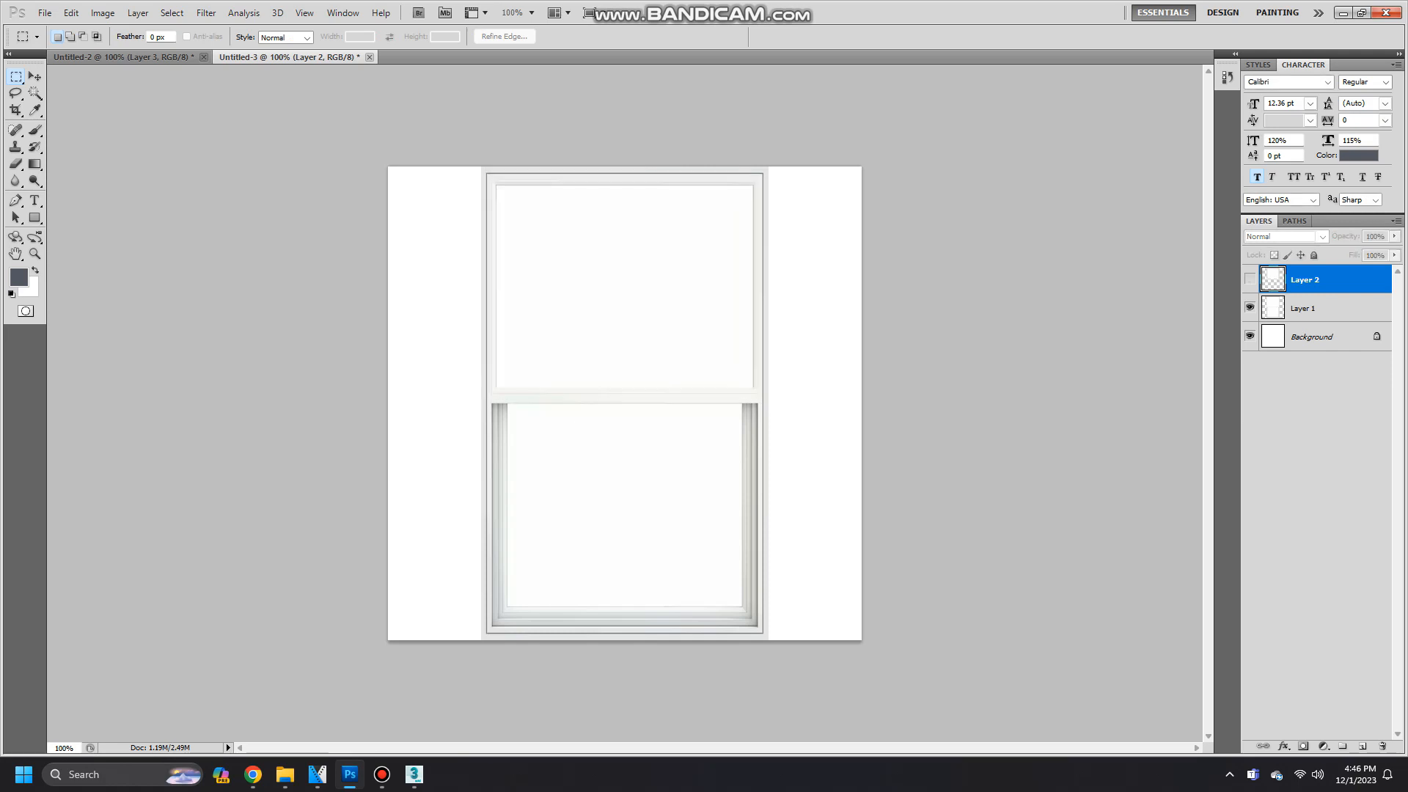
{"action": "left_click_drag", "start_coordinate": [754, 429], "coordinate": [793, 396]}
{"action": "left_click", "coordinate": [1250, 279]}
{"action": "key", "text": "Delete"}
{"action": "key", "text": "ctrl+d"}
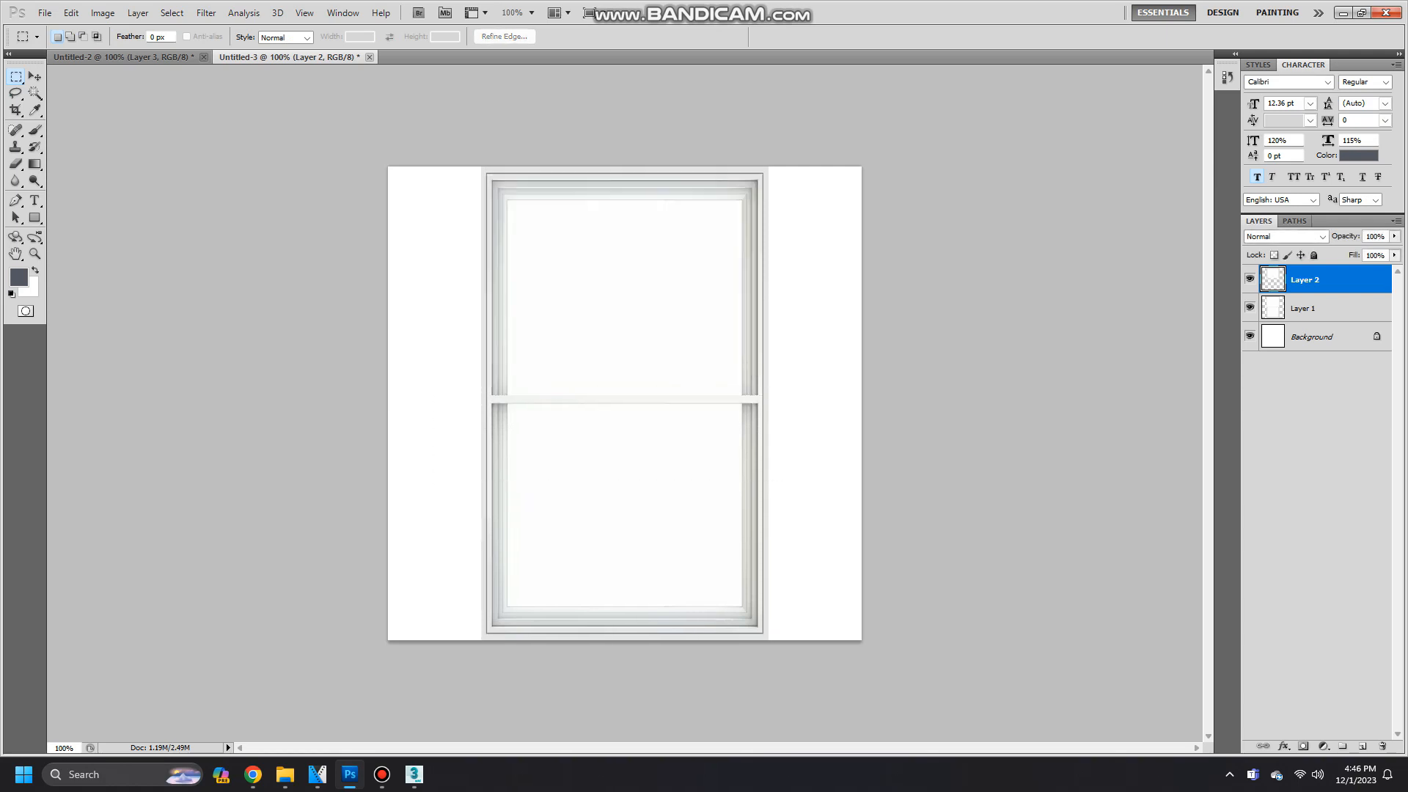
Combine Layer 2 and Layer 1 into one smart object and rasterize it.
{"action": "left_click", "coordinate": [1313, 308], "text": "shift"}
{"action": "right_click", "coordinate": [1306, 305]}
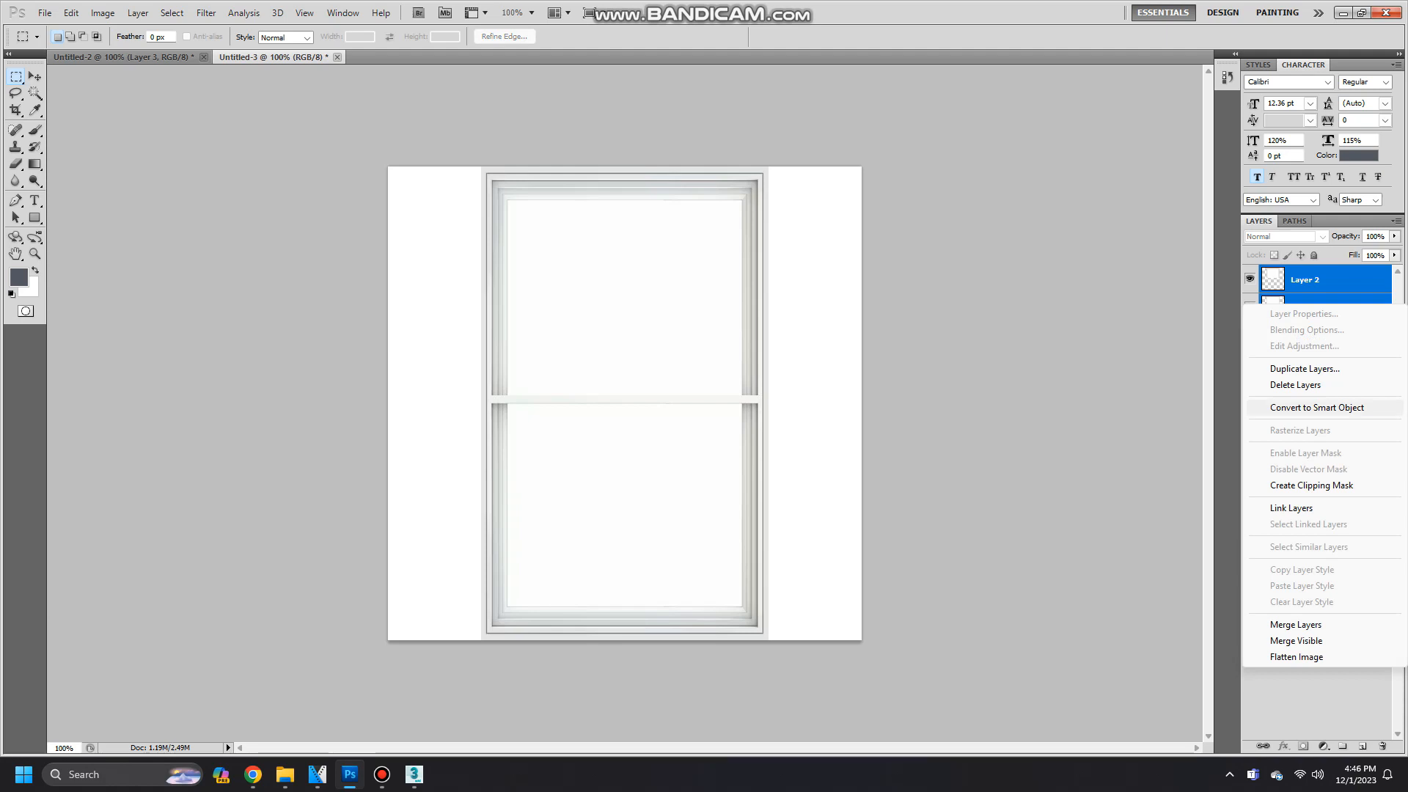
{"action": "left_click", "coordinate": [1317, 408]}
{"action": "right_click", "coordinate": [1306, 281]}
{"action": "left_click", "coordinate": [1286, 459]}
Copy the combined window frame into the Untitled-2 document and close Untitled-3 without saving.
{"action": "left_click_drag", "start_coordinate": [289, 57], "coordinate": [781, 108]}
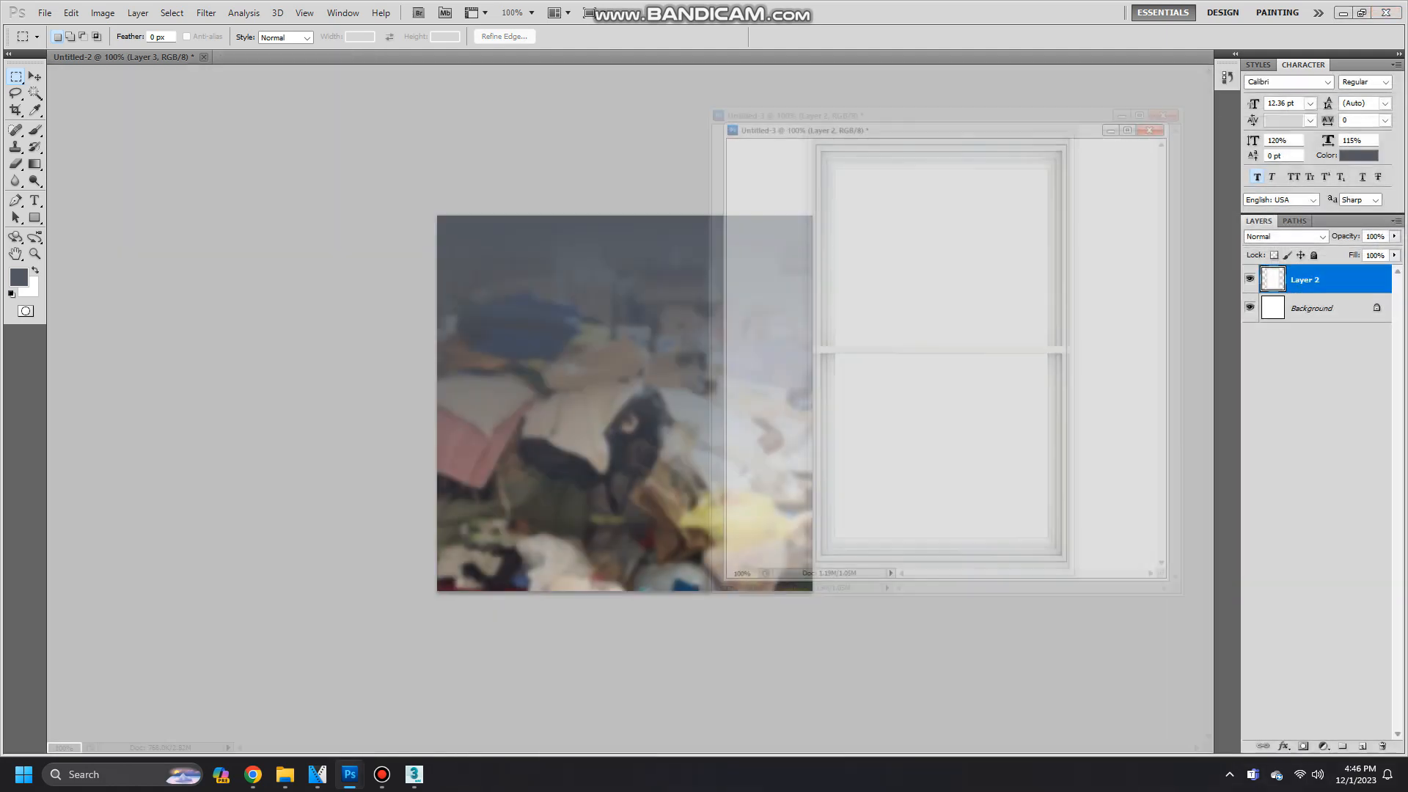
{"action": "key", "text": "v"}
{"action": "left_click_drag", "start_coordinate": [939, 375], "coordinate": [488, 400]}
{"action": "left_click", "coordinate": [1170, 108]}
{"action": "left_click", "coordinate": [707, 292]}
Move the window frame into place and scale it to fill the Untitled-2 canvas.
{"action": "left_click_drag", "start_coordinate": [572, 344], "coordinate": [751, 417]}
{"action": "key", "text": "ctrl+t"}
{"action": "left_click_drag", "start_coordinate": [525, 690], "coordinate": [438, 591]}
{"action": "key", "text": "Return"}
{"action": "left_click", "coordinate": [35, 94]}
{"action": "left_click", "coordinate": [558, 330]}
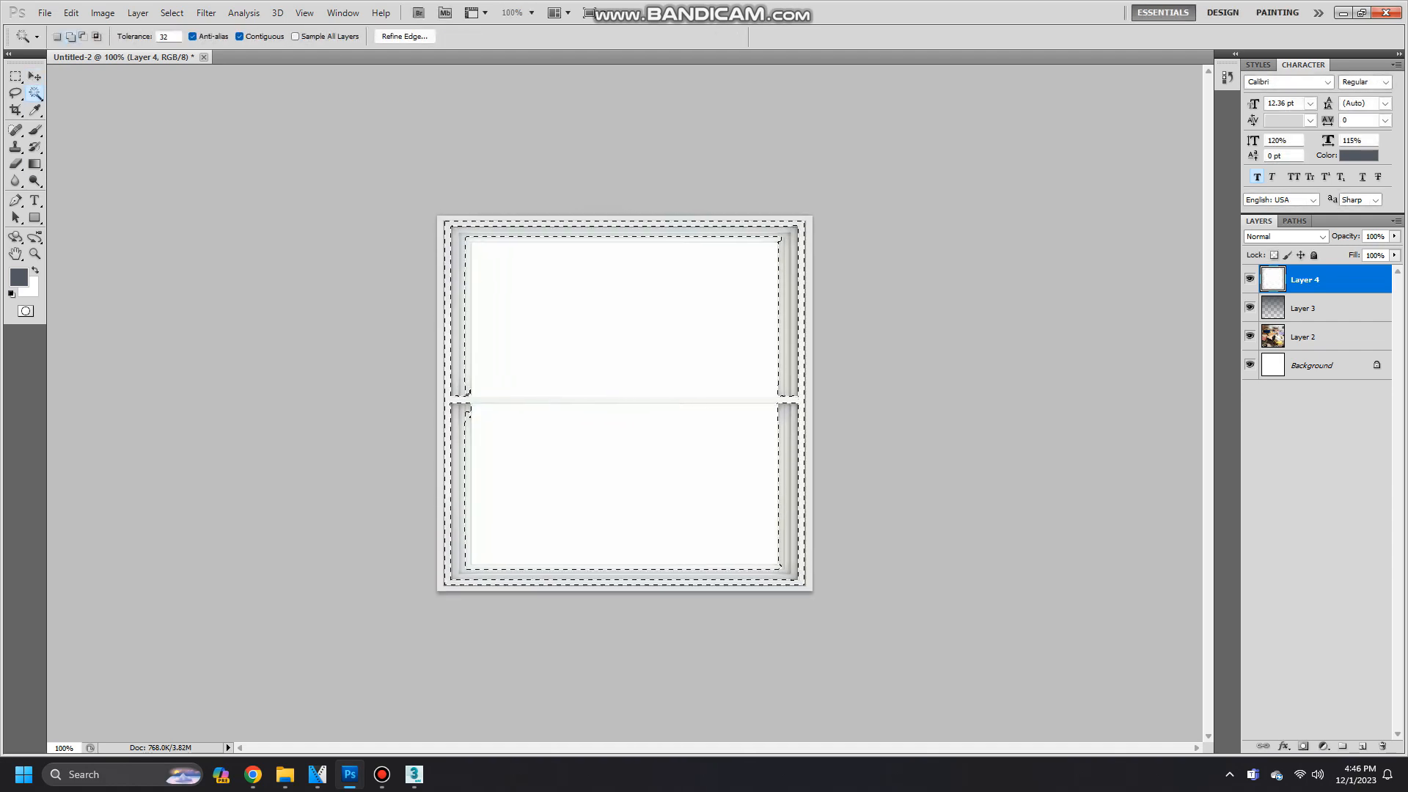
{"action": "key", "text": "ctrl+d"}
Delete the white glass of the upper and lower panes from Layer 4 using rectangular selections.
{"action": "key", "text": "m"}
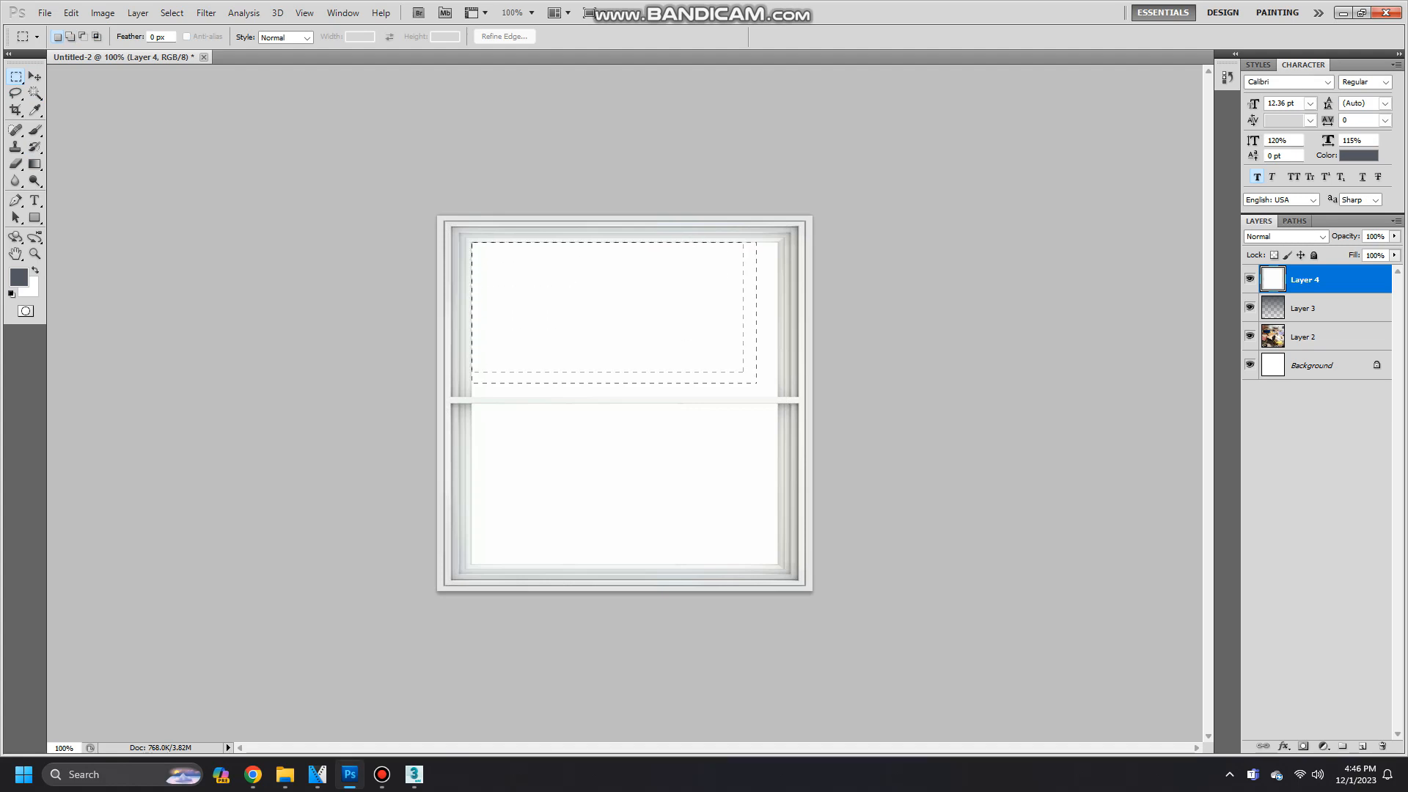
{"action": "left_click_drag", "start_coordinate": [782, 396], "coordinate": [779, 397]}
{"action": "key", "text": "Delete"}
{"action": "left_click_drag", "start_coordinate": [625, 319], "coordinate": [624, 483]}
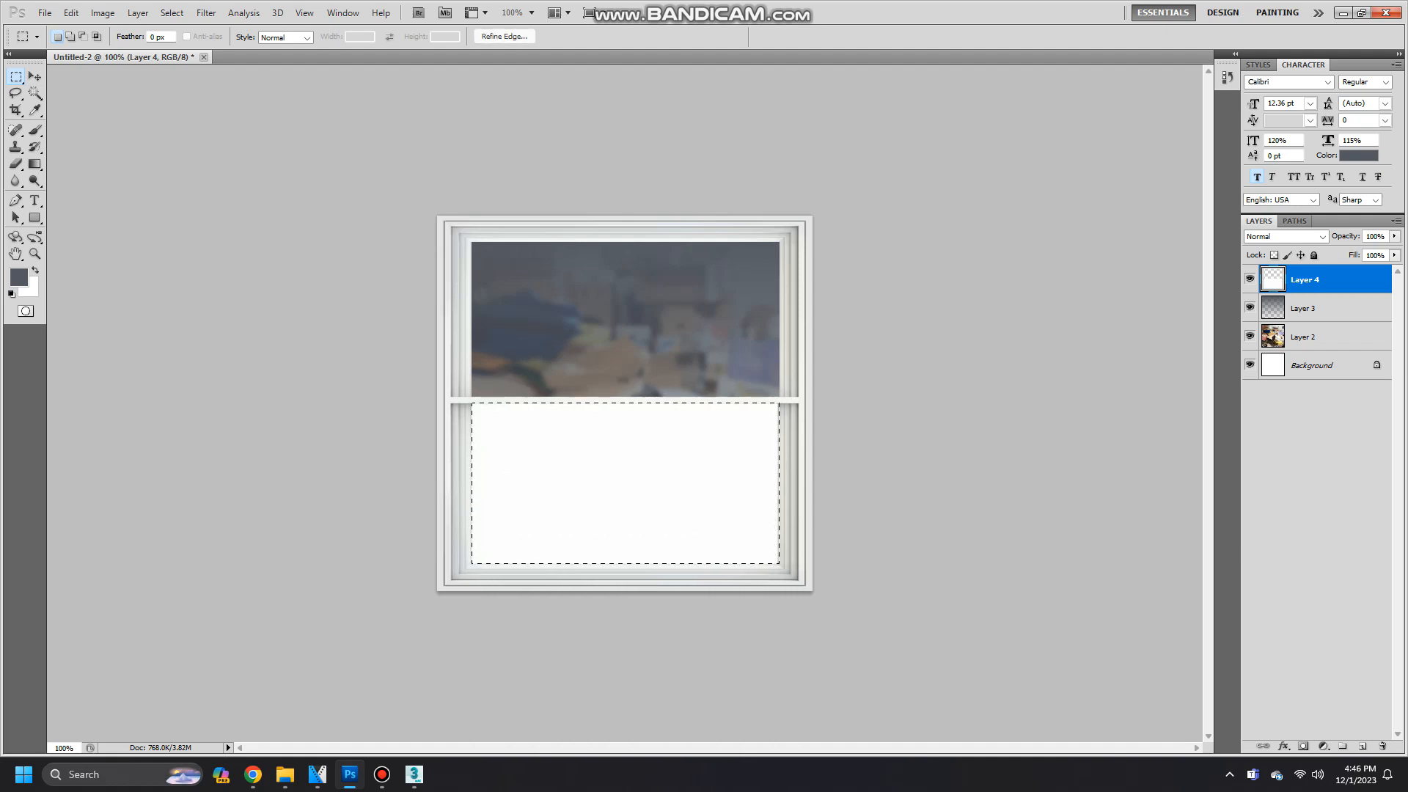
{"action": "key", "text": "Delete"}
{"action": "key", "text": "ctrl+d"}
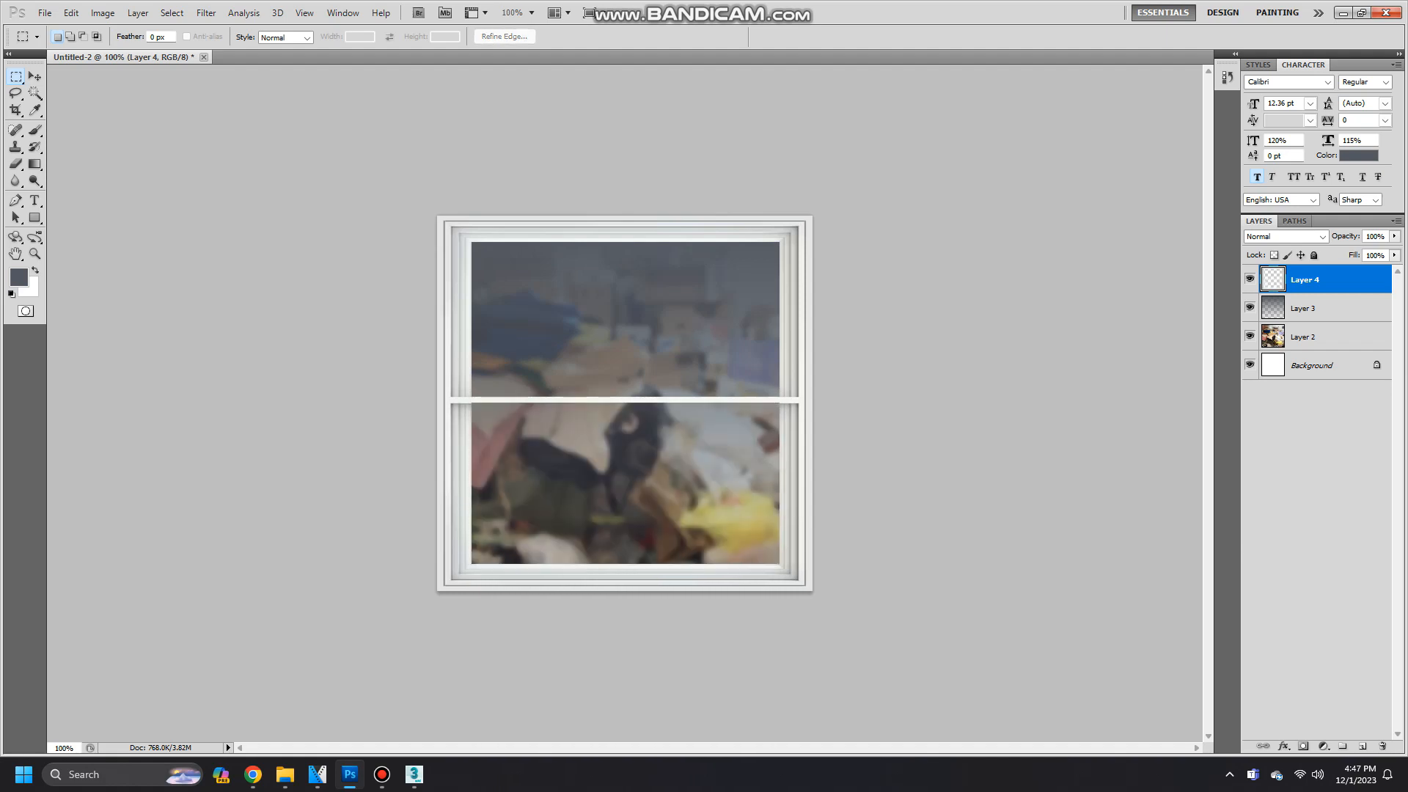
Save the double-hung window image as a PNG named testwindow3 in the test house textures folder.
{"action": "left_click", "coordinate": [45, 12]}
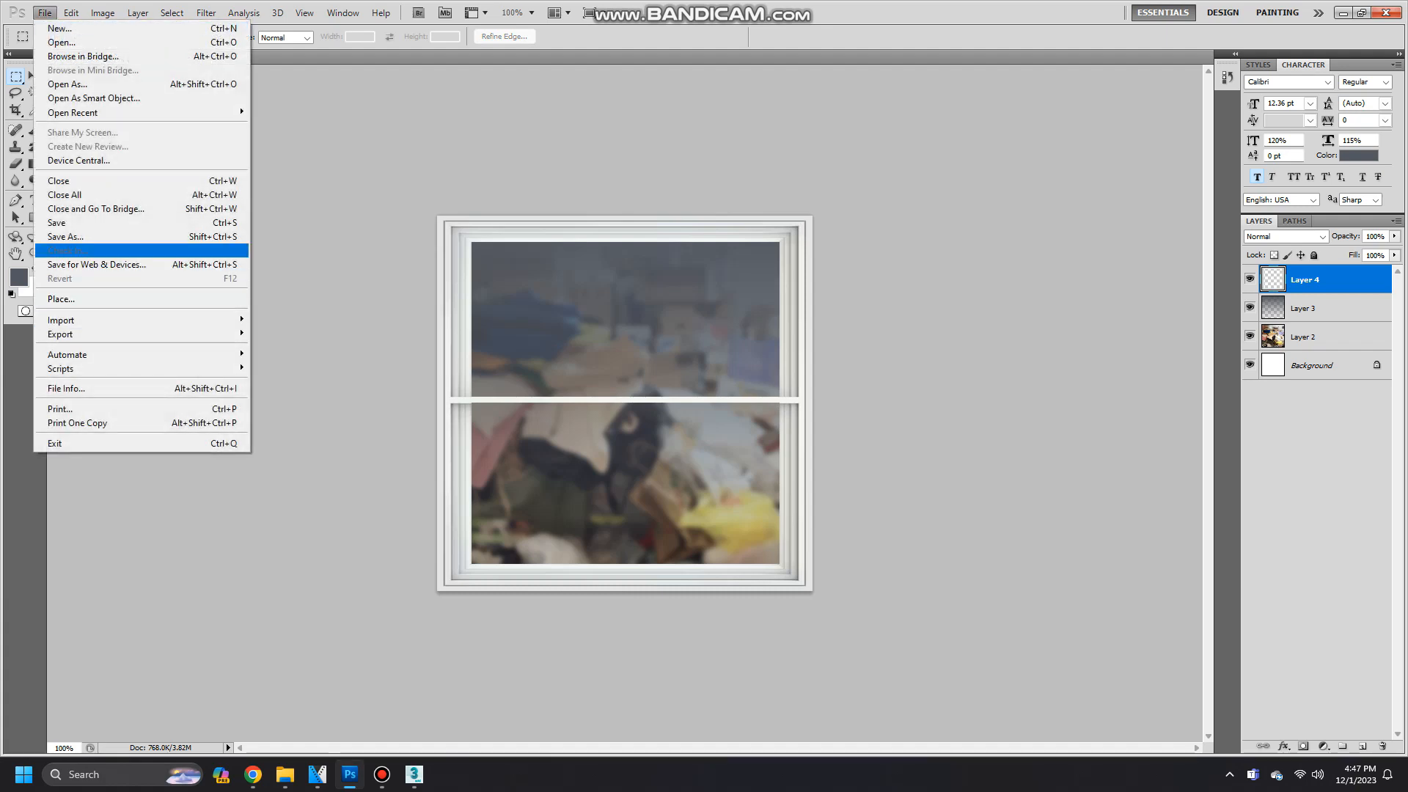
{"action": "left_click", "coordinate": [73, 238]}
{"action": "left_click", "coordinate": [900, 463]}
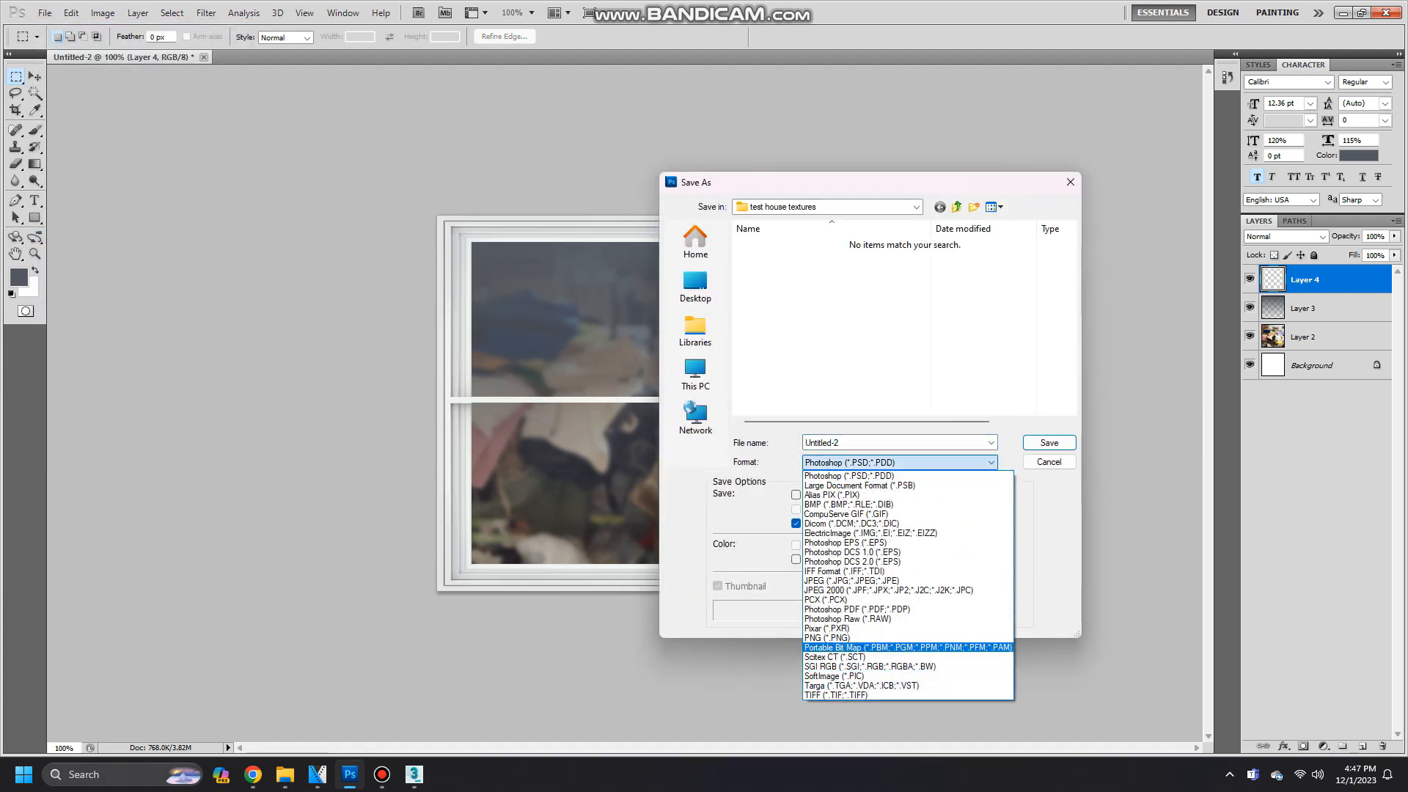
{"action": "left_click", "coordinate": [880, 637]}
{"action": "key", "text": "shift+Tab"}
{"action": "type", "text": "testwind"}
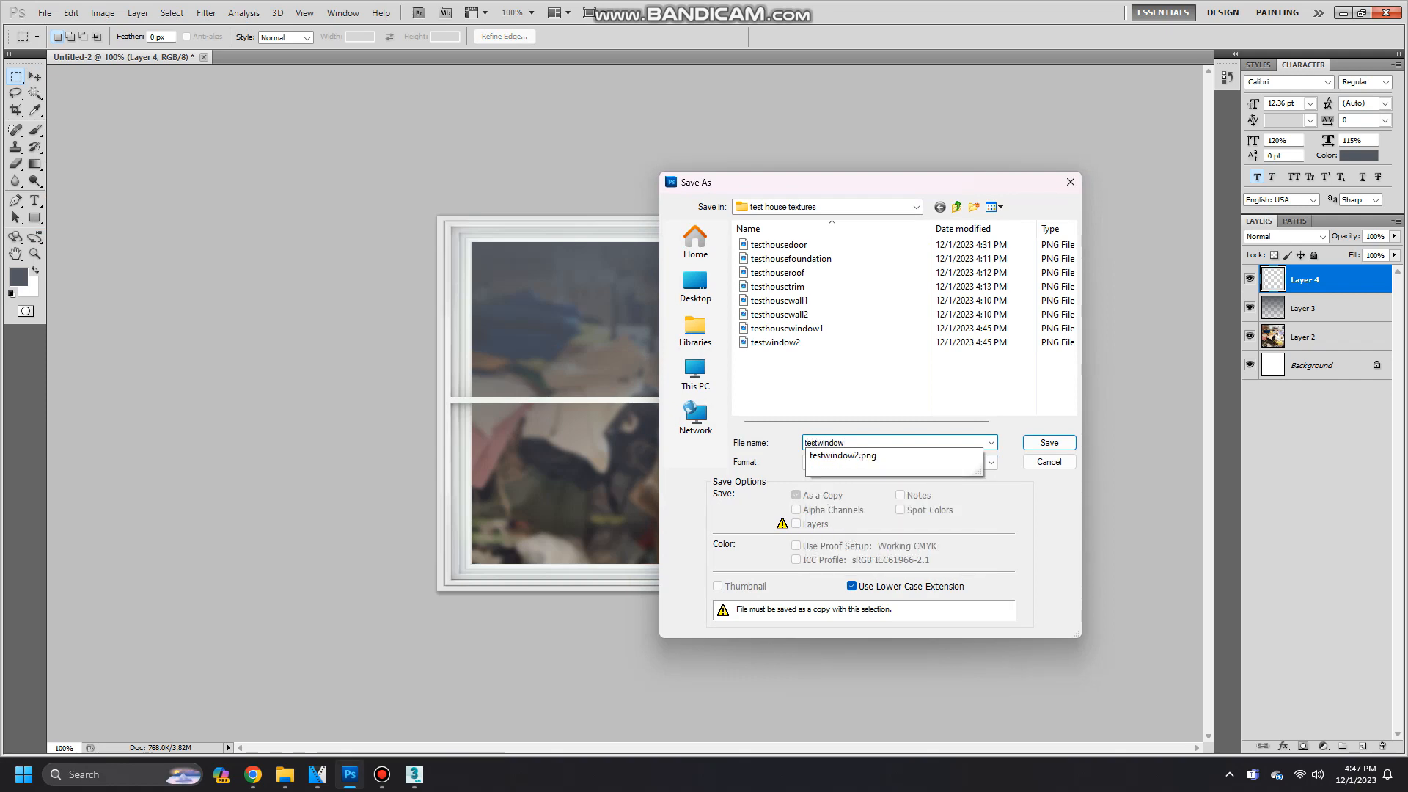
{"action": "key", "text": "Return"}
{"action": "key", "text": "Return"}
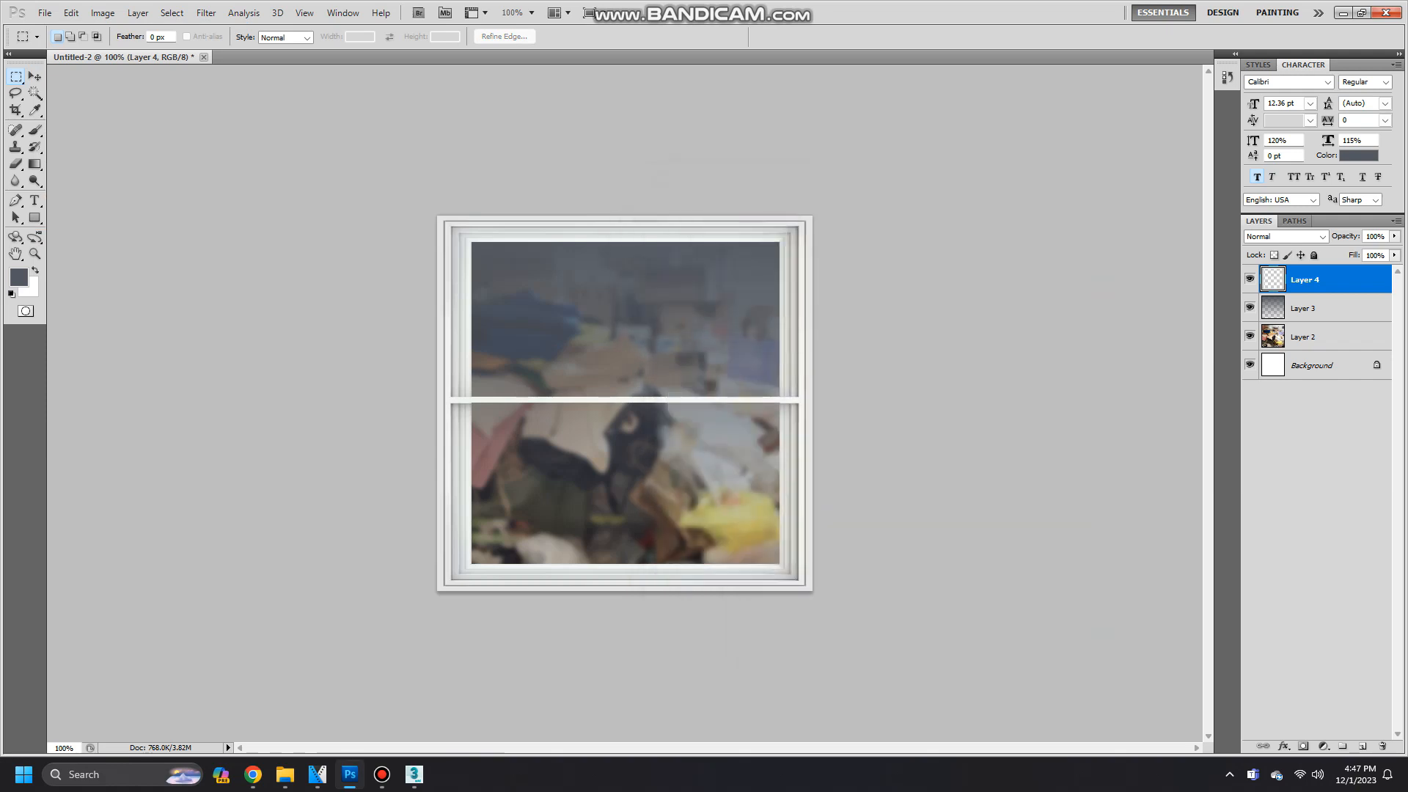
Switch to 3ds Max and apply the testhousewindow1 texture to the narrow window polygon beside the front door.
{"action": "key", "text": "alt+Tab"}
{"action": "left_click", "coordinate": [817, 462]}
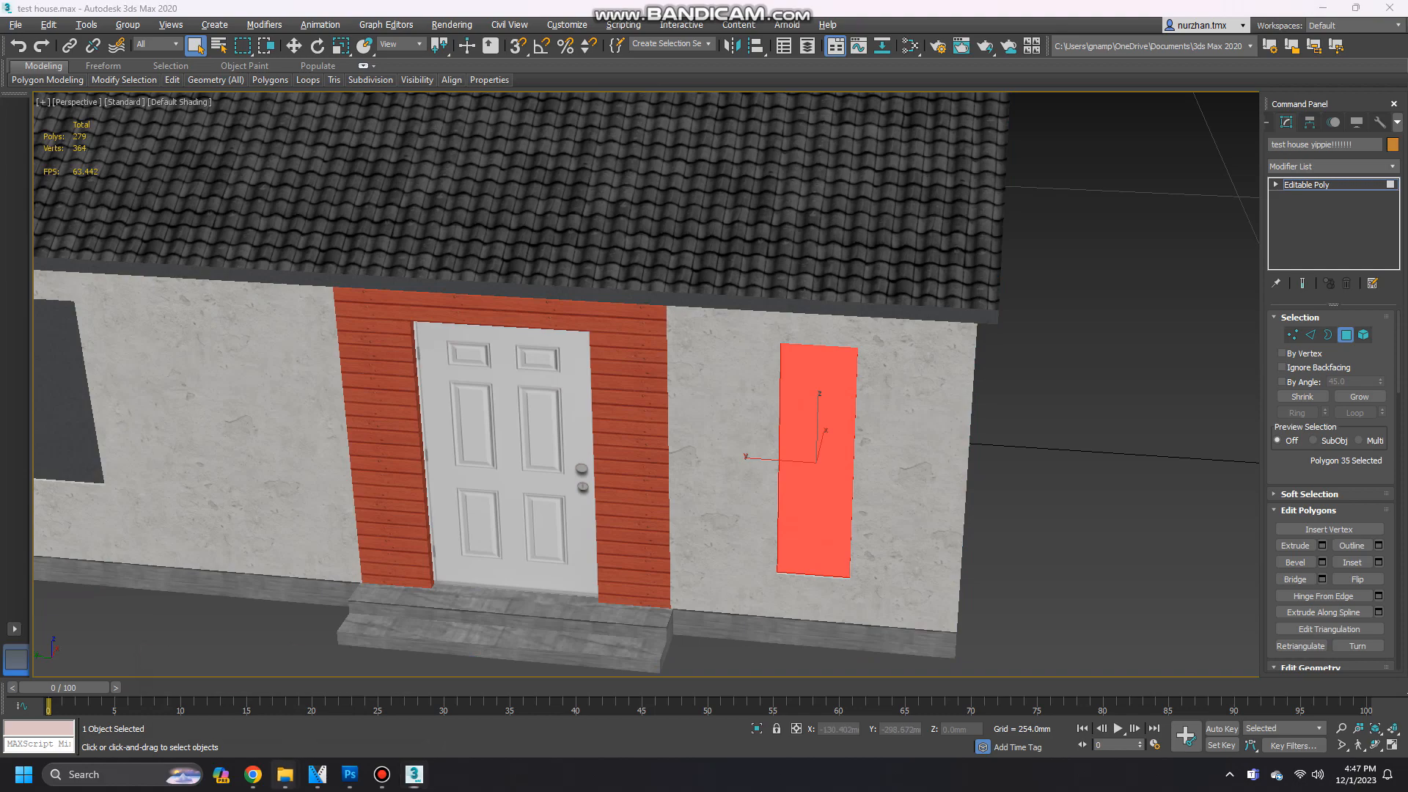
{"action": "left_click", "coordinate": [285, 774]}
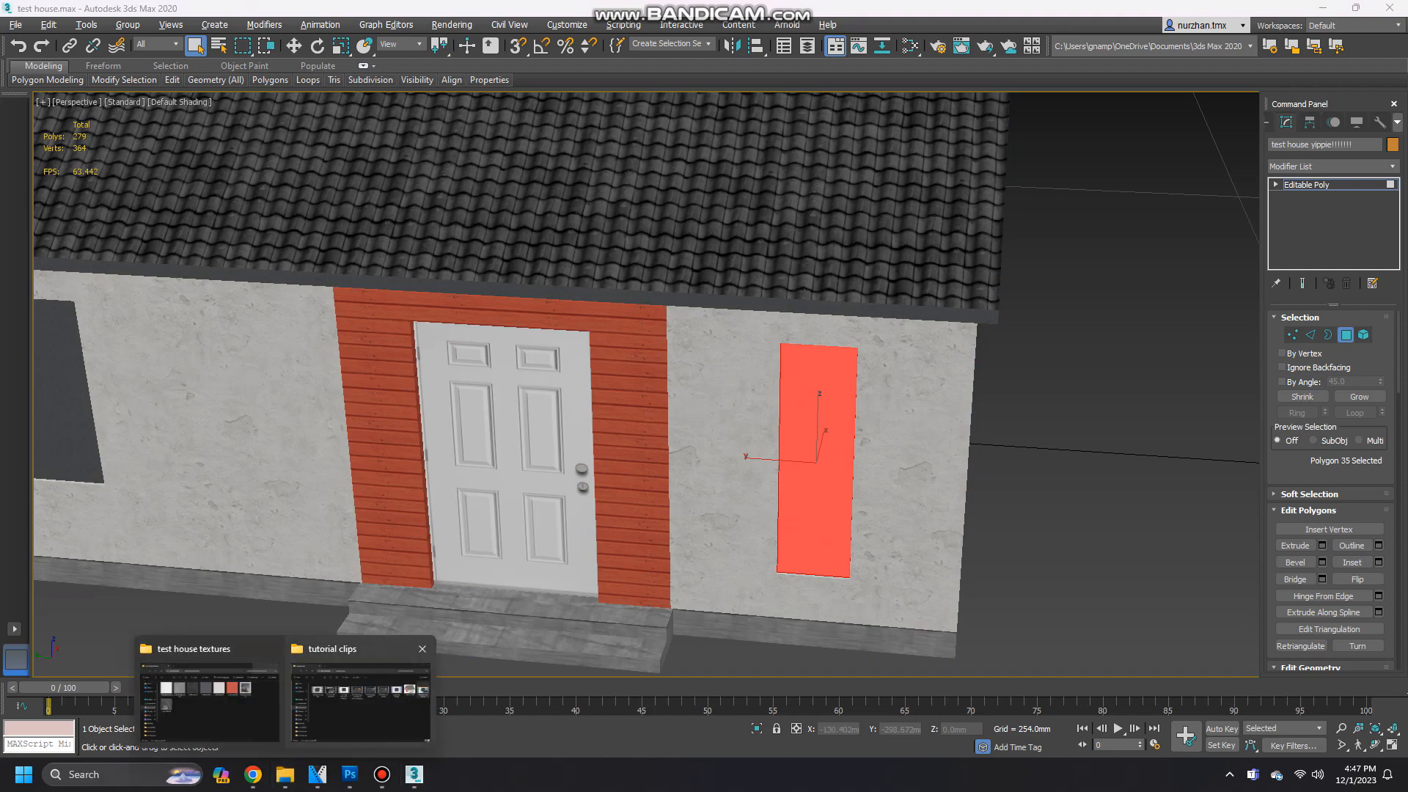
{"action": "left_click", "coordinate": [423, 649]}
{"action": "left_click", "coordinate": [312, 688]}
{"action": "left_click_drag", "start_coordinate": [1067, 209], "coordinate": [183, 139]}
{"action": "left_click_drag", "start_coordinate": [482, 261], "coordinate": [818, 454]}
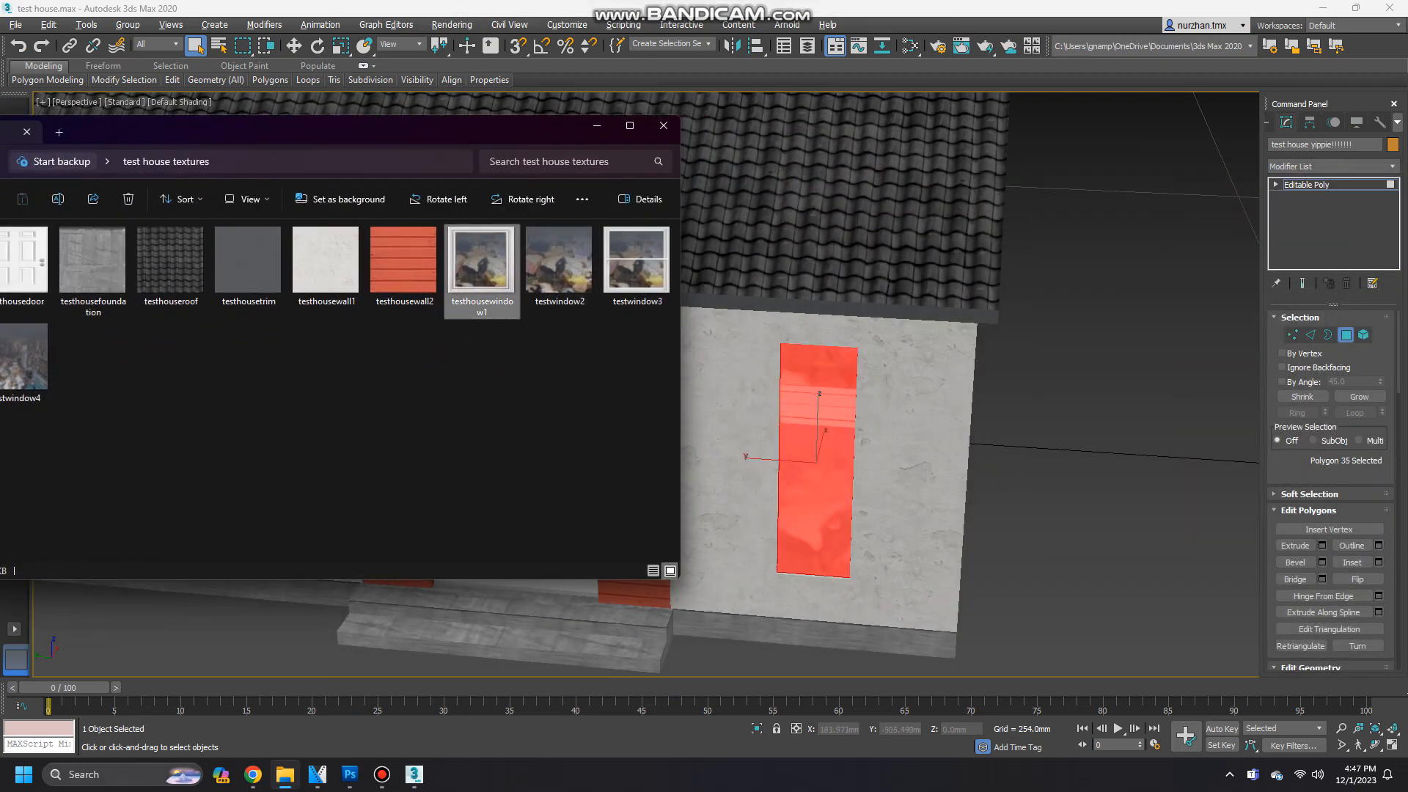
Add a UVW Map modifier with Box mapping to the narrow front window polygon and collapse the stack.
{"action": "left_click", "coordinate": [1392, 167]}
{"action": "left_click_drag", "start_coordinate": [1394, 308], "coordinate": [1394, 664]}
{"action": "left_click", "coordinate": [1302, 629]}
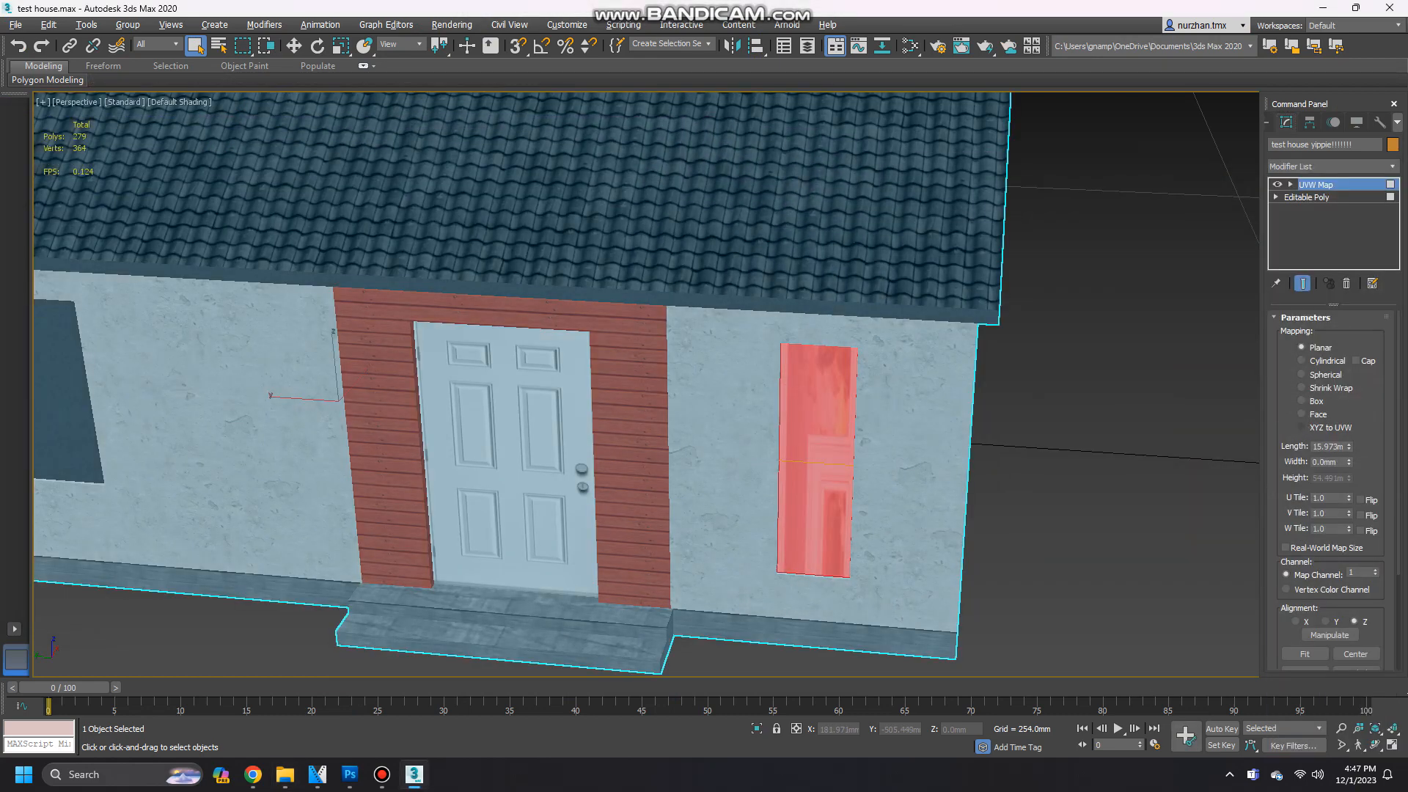
{"action": "left_click", "coordinate": [1302, 401]}
{"action": "middle_click_drag", "start_coordinate": [1027, 454], "coordinate": [1016, 404], "text": "alt"}
{"action": "right_click", "coordinate": [1309, 254]}
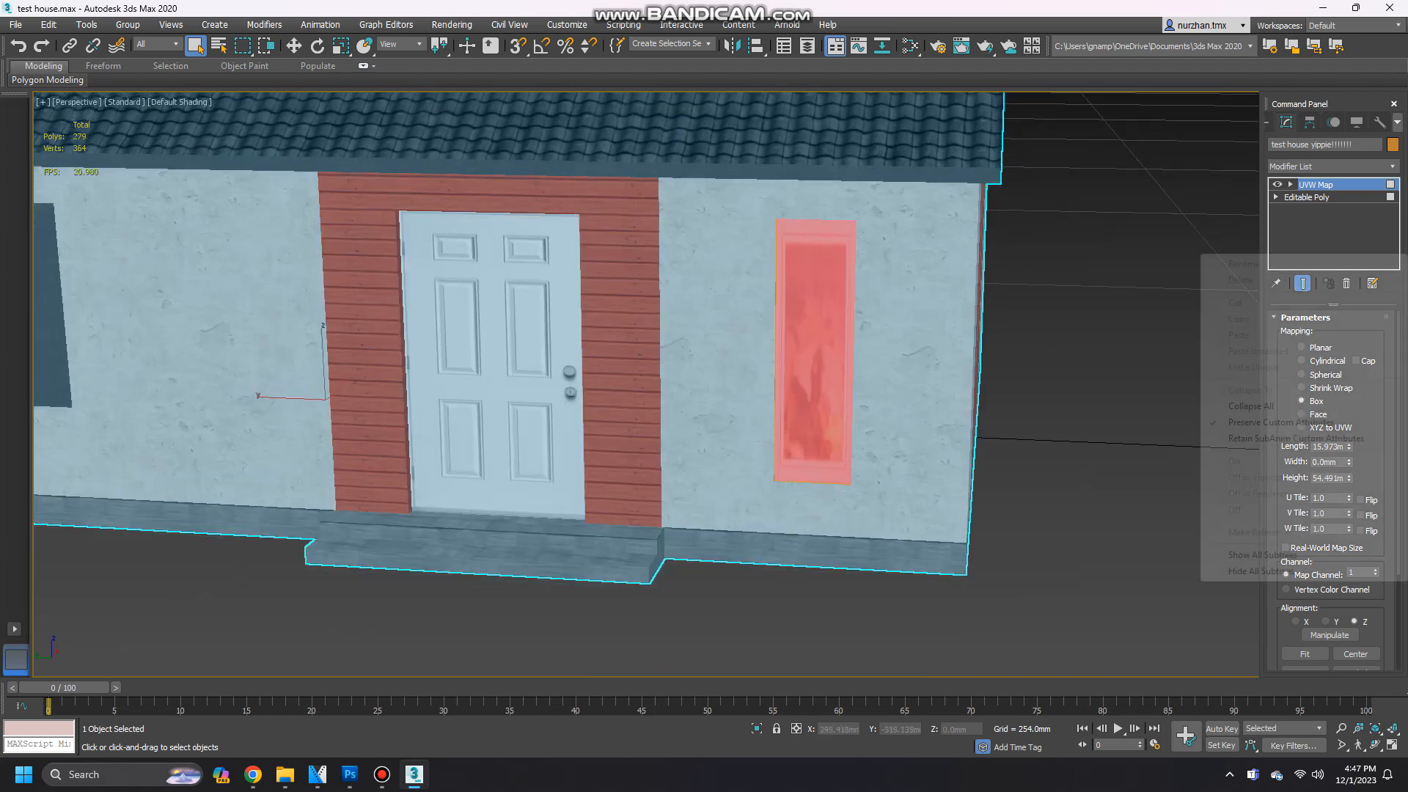
{"action": "left_click", "coordinate": [1251, 406]}
{"action": "left_click", "coordinate": [773, 429]}
Apply the testhousewindow1 texture to the square front window polygon that sits flush with the wall.
{"action": "middle_click_drag", "start_coordinate": [469, 396], "coordinate": [1144, 499]}
{"action": "key", "text": "4"}
{"action": "left_click", "coordinate": [753, 418]}
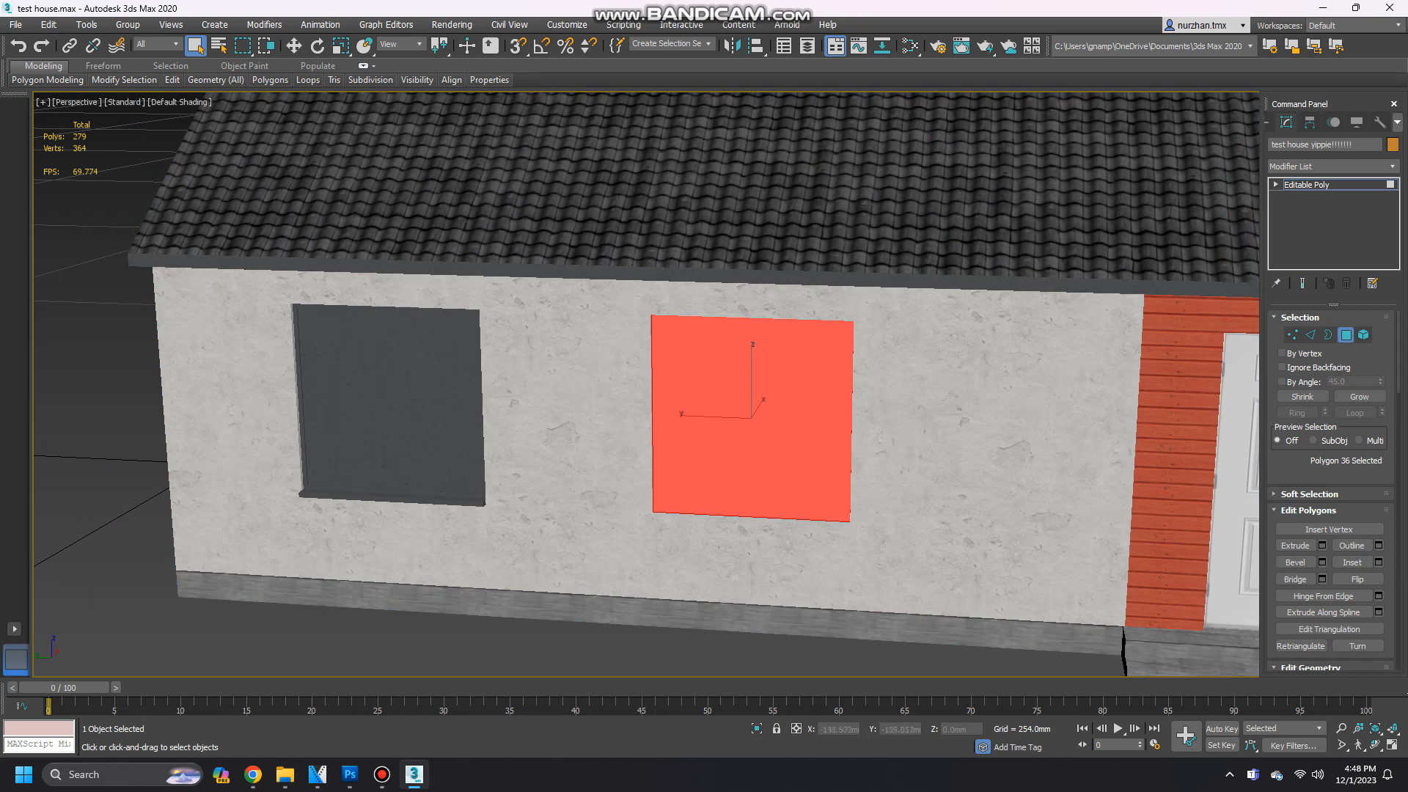
{"action": "left_click", "coordinate": [284, 775]}
{"action": "left_click_drag", "start_coordinate": [482, 264], "coordinate": [778, 405]}
Give the square flush window polygon a UVW Map modifier with Box mapping and collapse the stack.
{"action": "left_click", "coordinate": [1333, 166]}
{"action": "left_click_drag", "start_coordinate": [1394, 352], "coordinate": [1394, 651]}
{"action": "left_click", "coordinate": [1313, 629]}
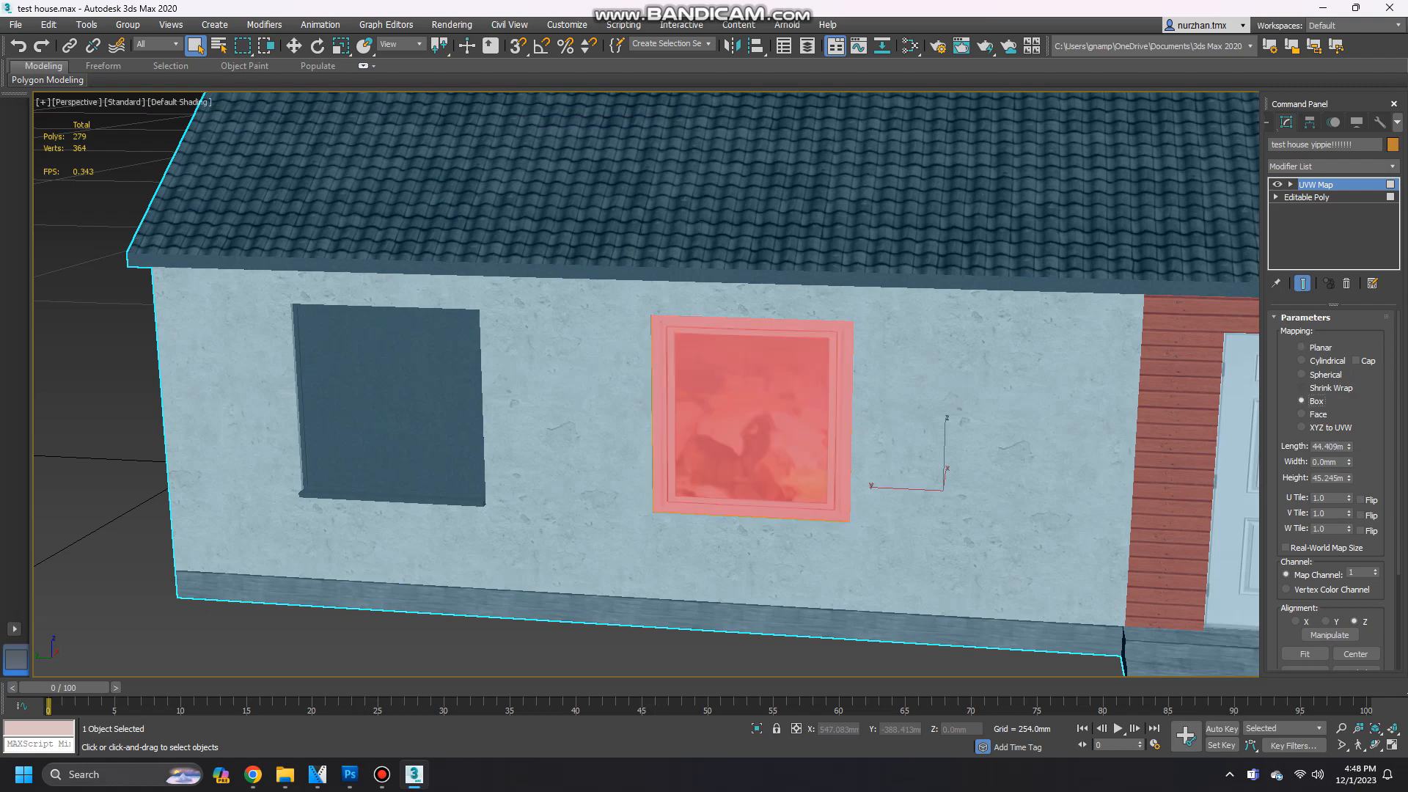
{"action": "right_click", "coordinate": [1320, 220]}
{"action": "left_click", "coordinate": [1250, 371]}
{"action": "left_click", "coordinate": [773, 430]}
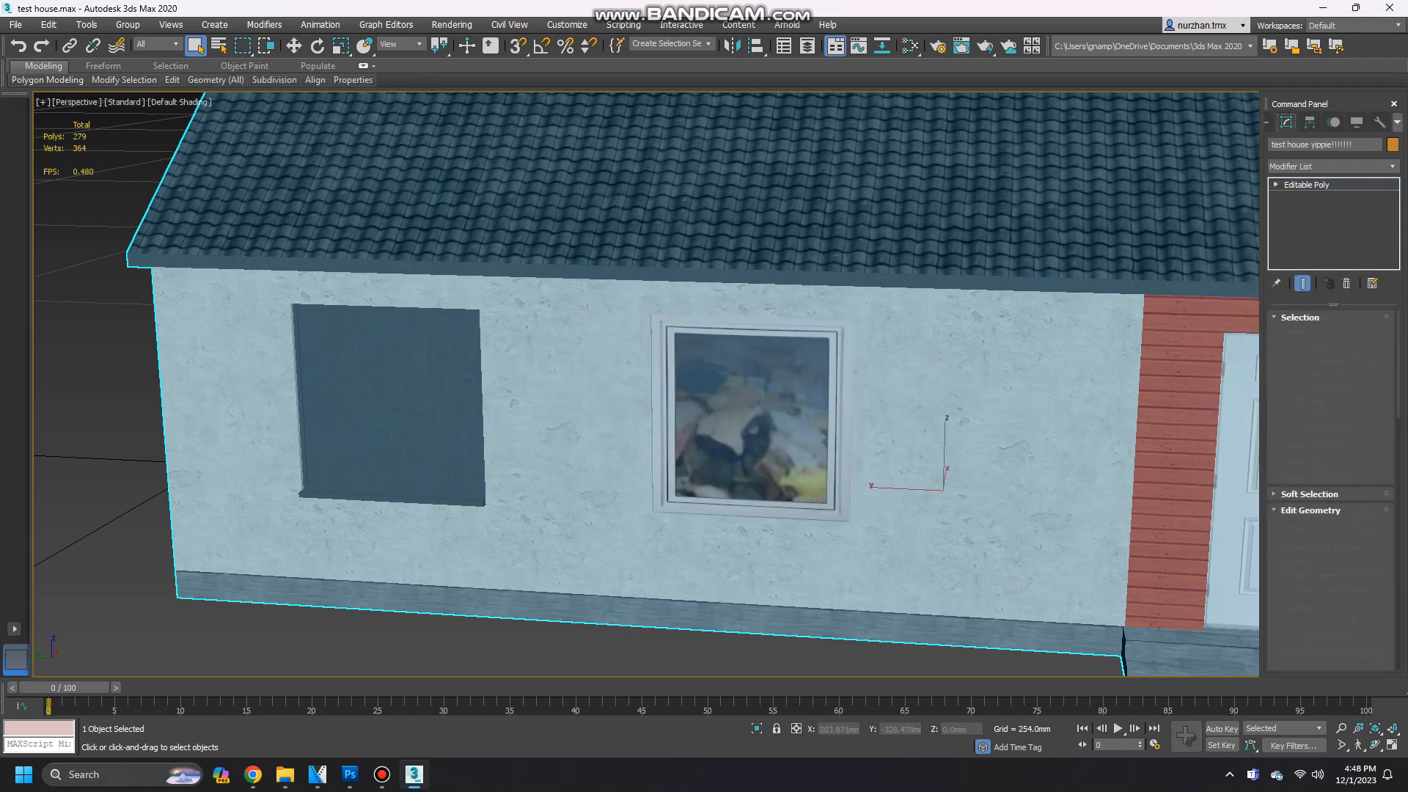
Apply the testwindow2 texture to the recessed window polygon near the far corner of the front wall.
{"action": "left_click", "coordinate": [390, 400]}
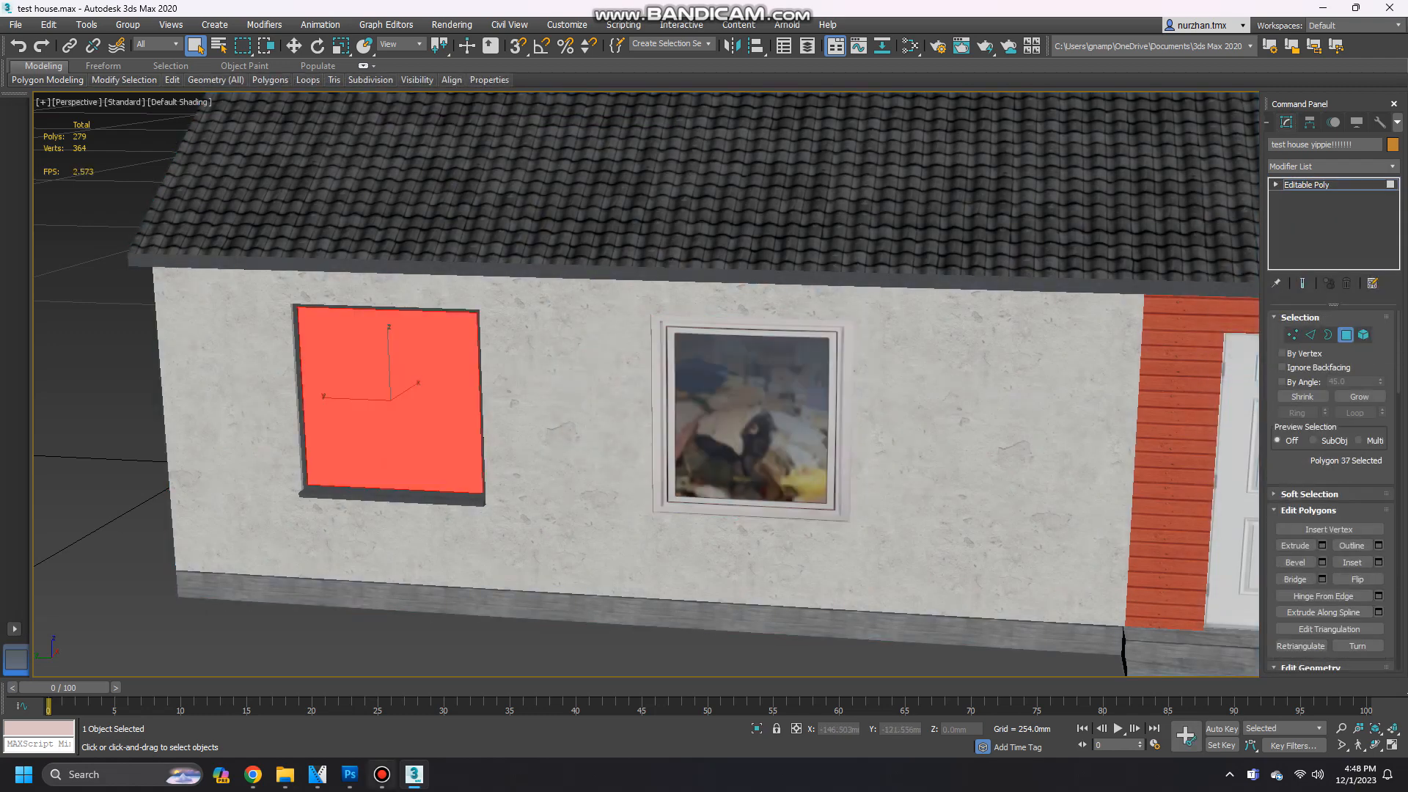
{"action": "left_click", "coordinate": [382, 775]}
{"action": "left_click", "coordinate": [414, 775]}
{"action": "left_click", "coordinate": [285, 775]}
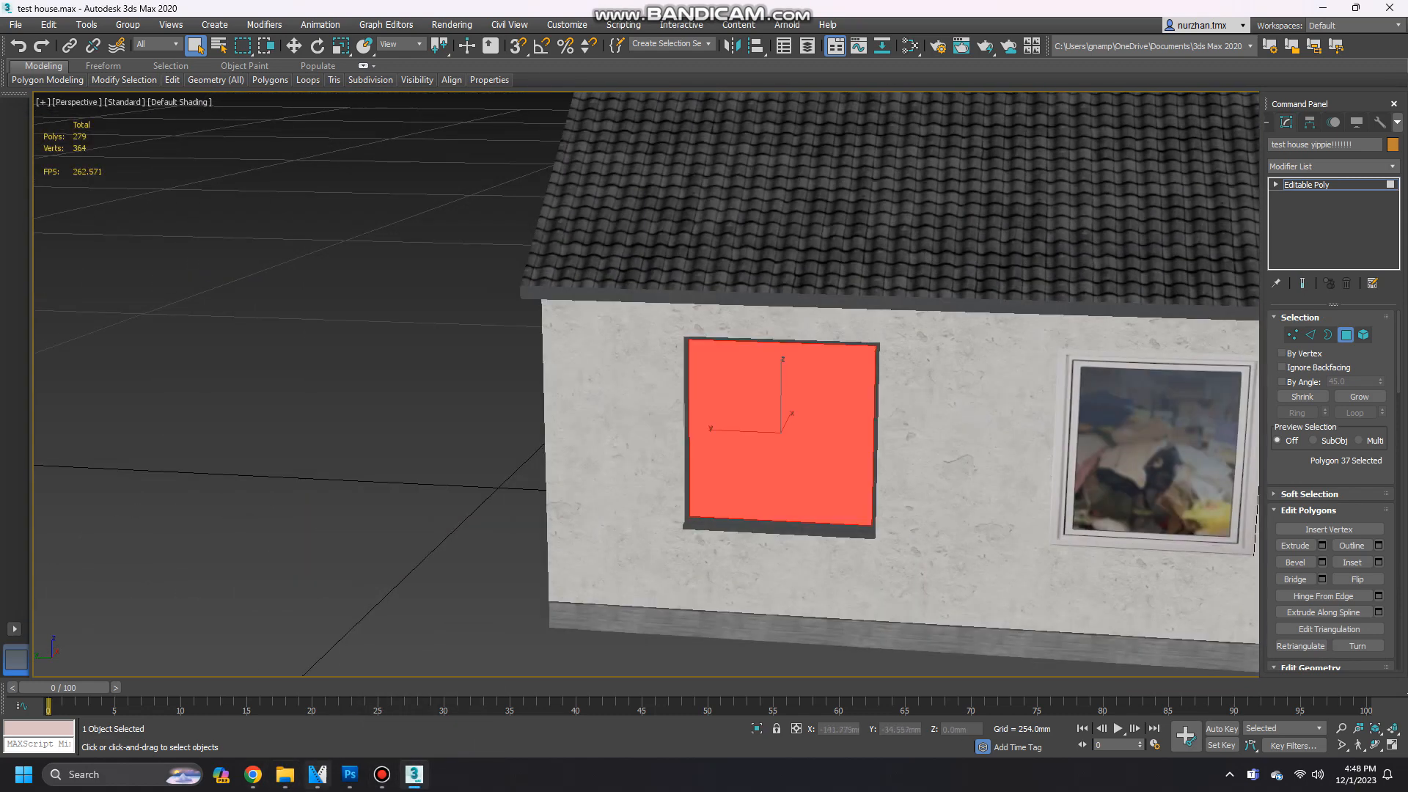
{"action": "left_click", "coordinate": [285, 775]}
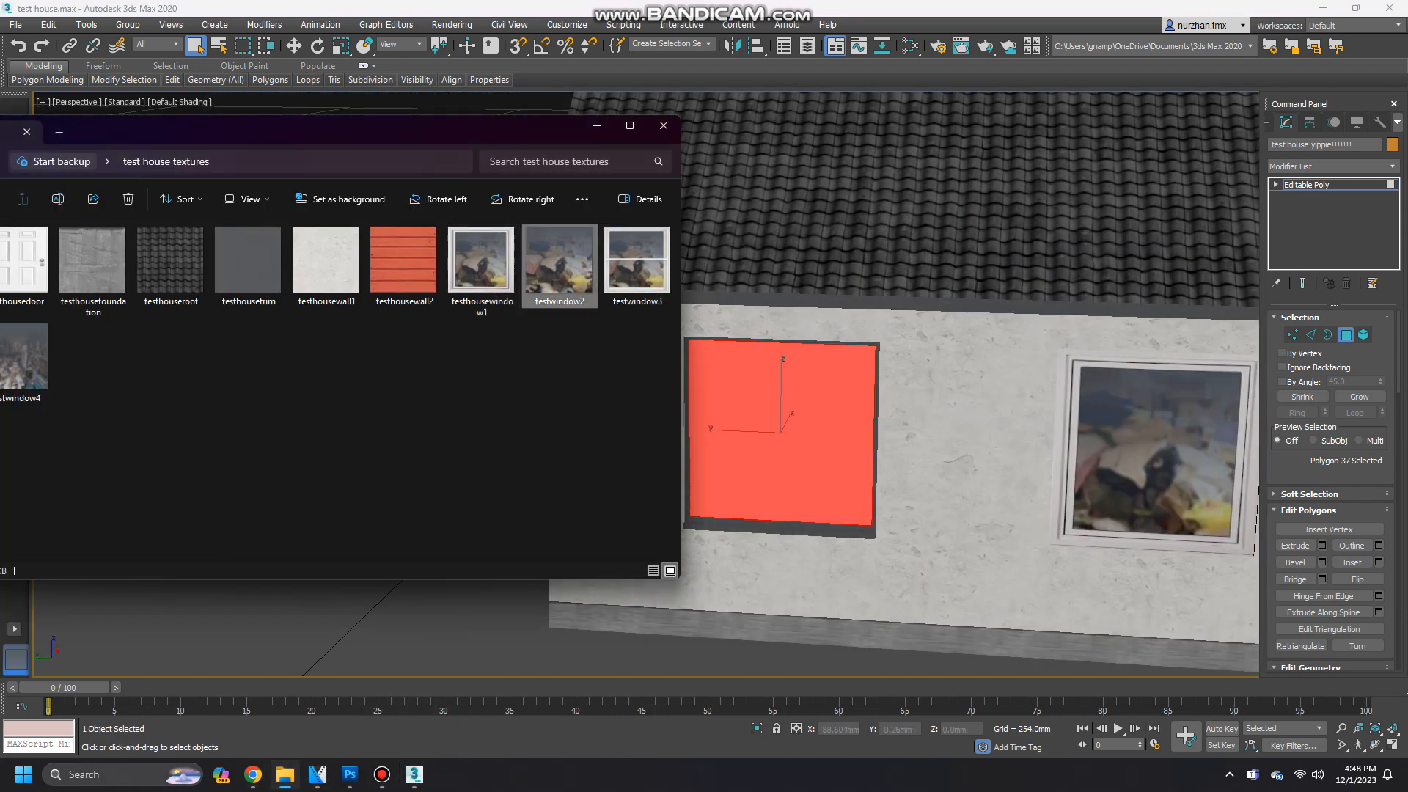
{"action": "left_click_drag", "start_coordinate": [808, 395], "coordinate": [817, 455]}
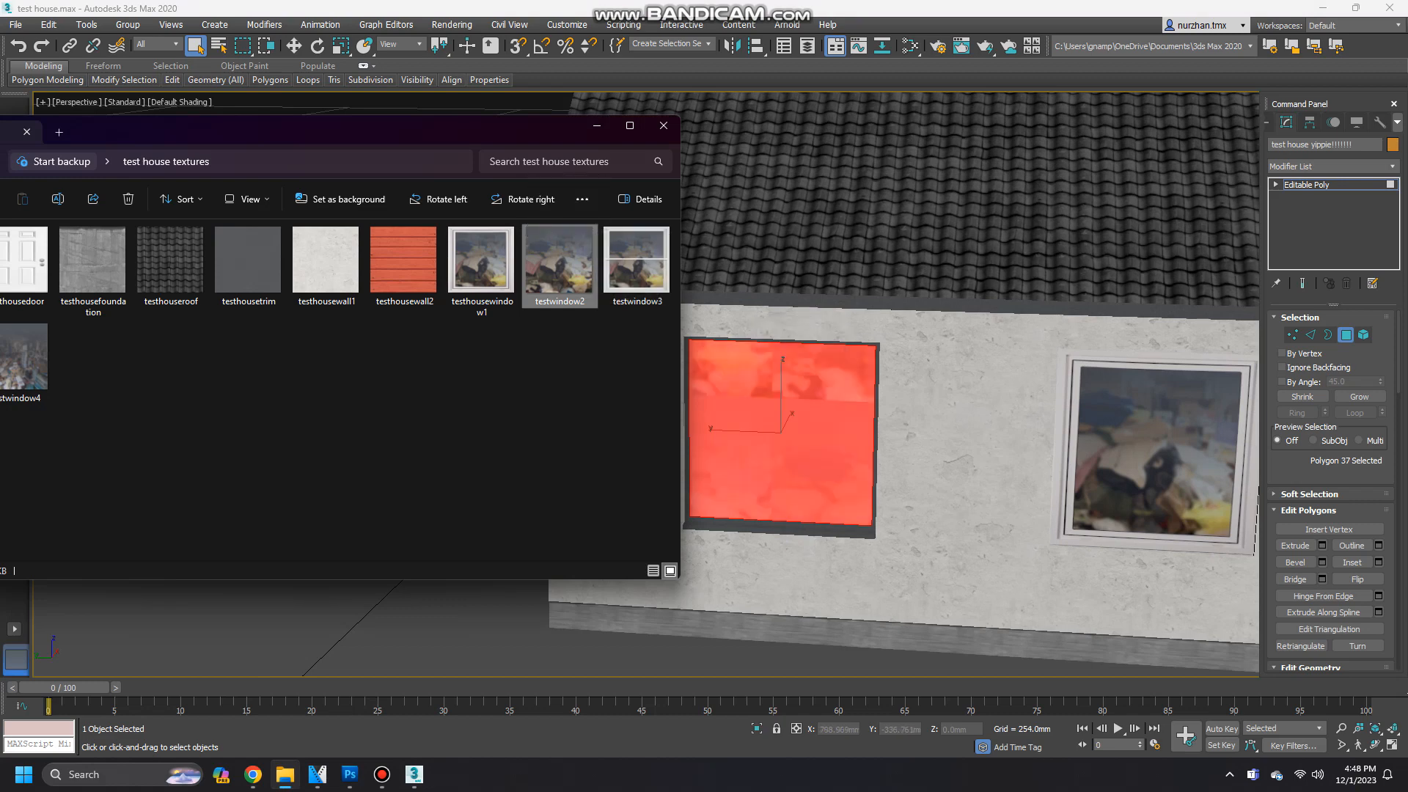
Map the recessed front window polygon with a Box-type UVW Map modifier and collapse the stack.
{"action": "left_click", "coordinate": [1332, 167]}
{"action": "scroll", "coordinate": [1328, 470], "scroll_direction": "down", "scroll_amount": 10}
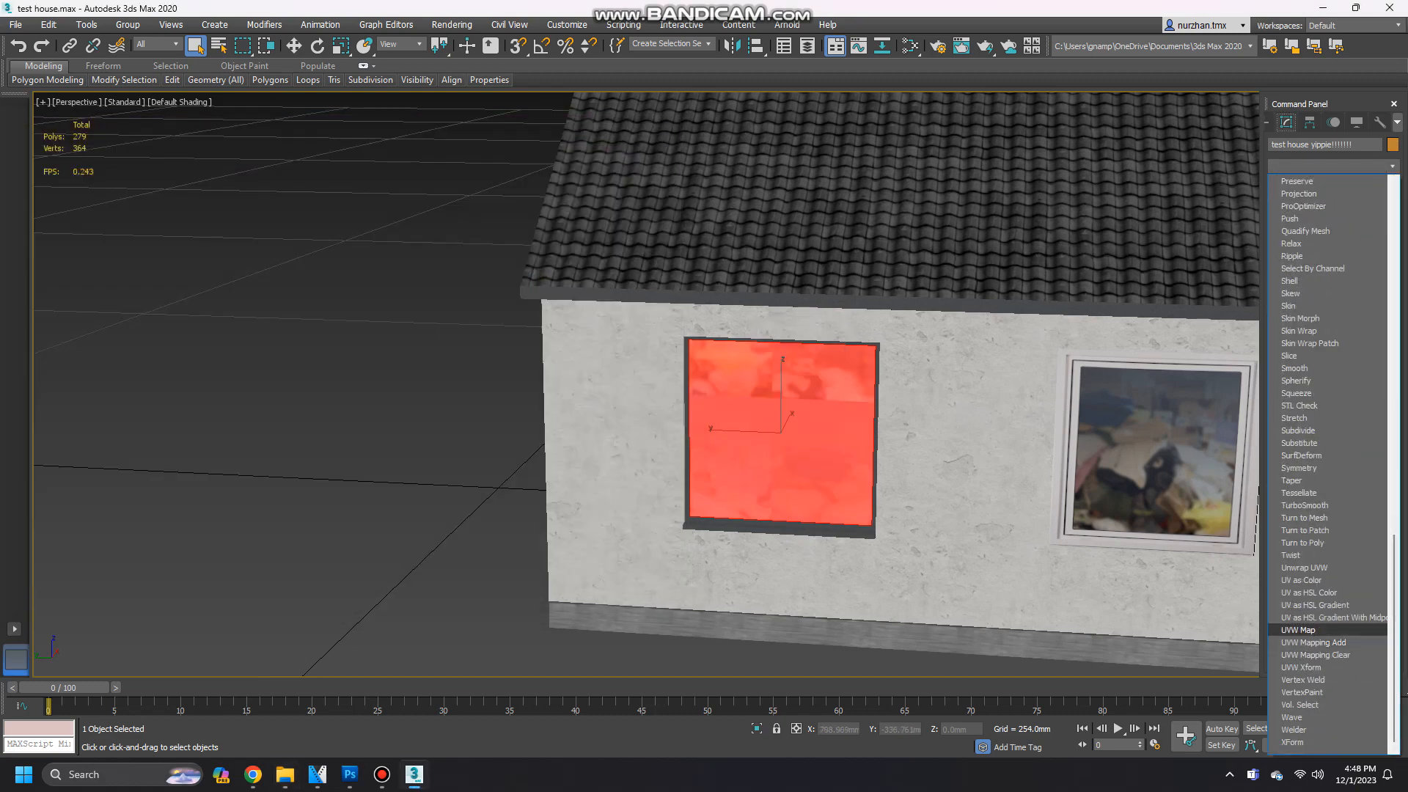
{"action": "left_click", "coordinate": [1299, 630]}
{"action": "left_click", "coordinate": [1304, 478]}
{"action": "right_click", "coordinate": [1321, 258]}
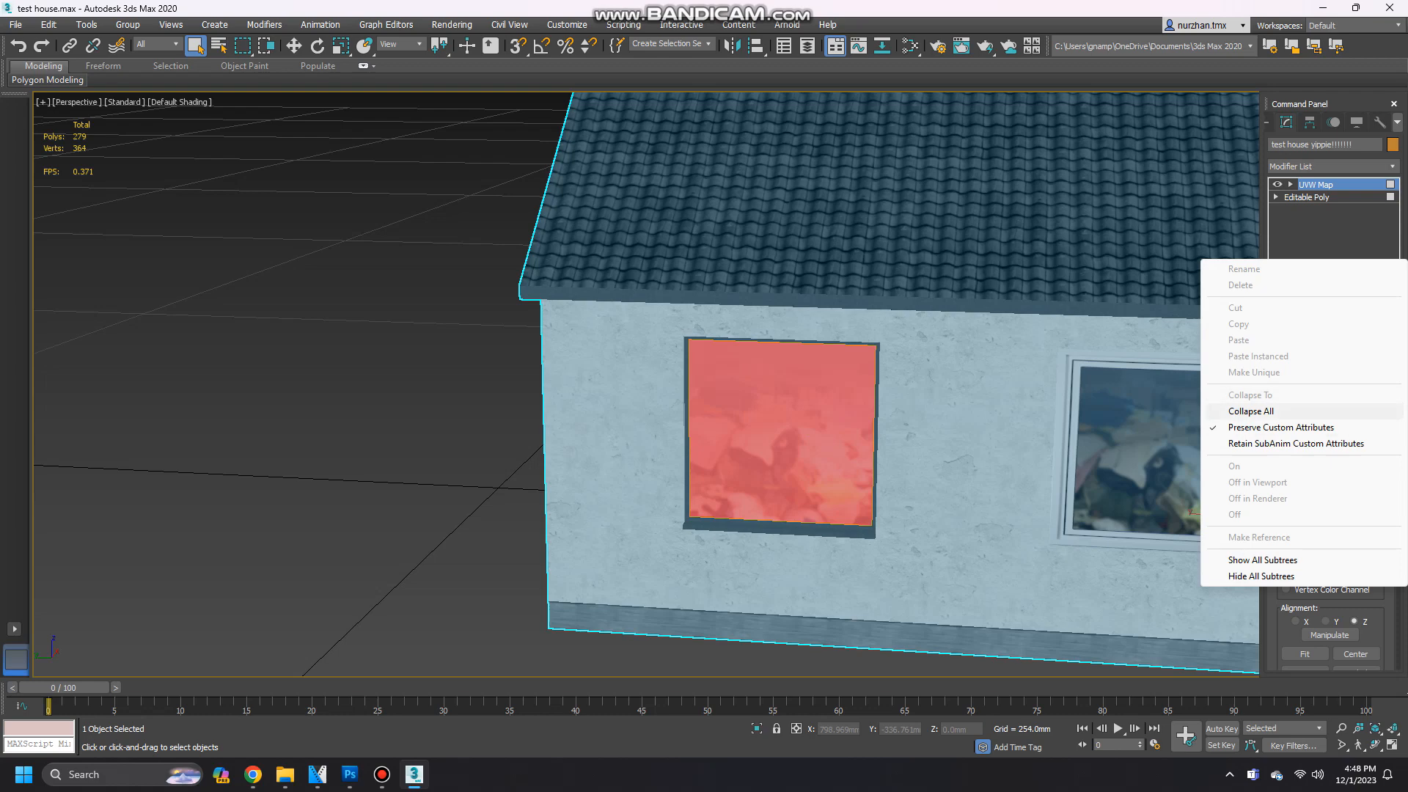
{"action": "left_click", "coordinate": [1251, 411]}
{"action": "left_click", "coordinate": [811, 509]}
Apply the testhousewindow1 texture to the narrow lower window polygon nearer the far-right corner of the red gable wall.
{"action": "middle_click_drag", "start_coordinate": [811, 509], "coordinate": [477, 506], "text": "alt"}
{"action": "key", "text": "4"}
{"action": "left_click", "coordinate": [890, 499]}
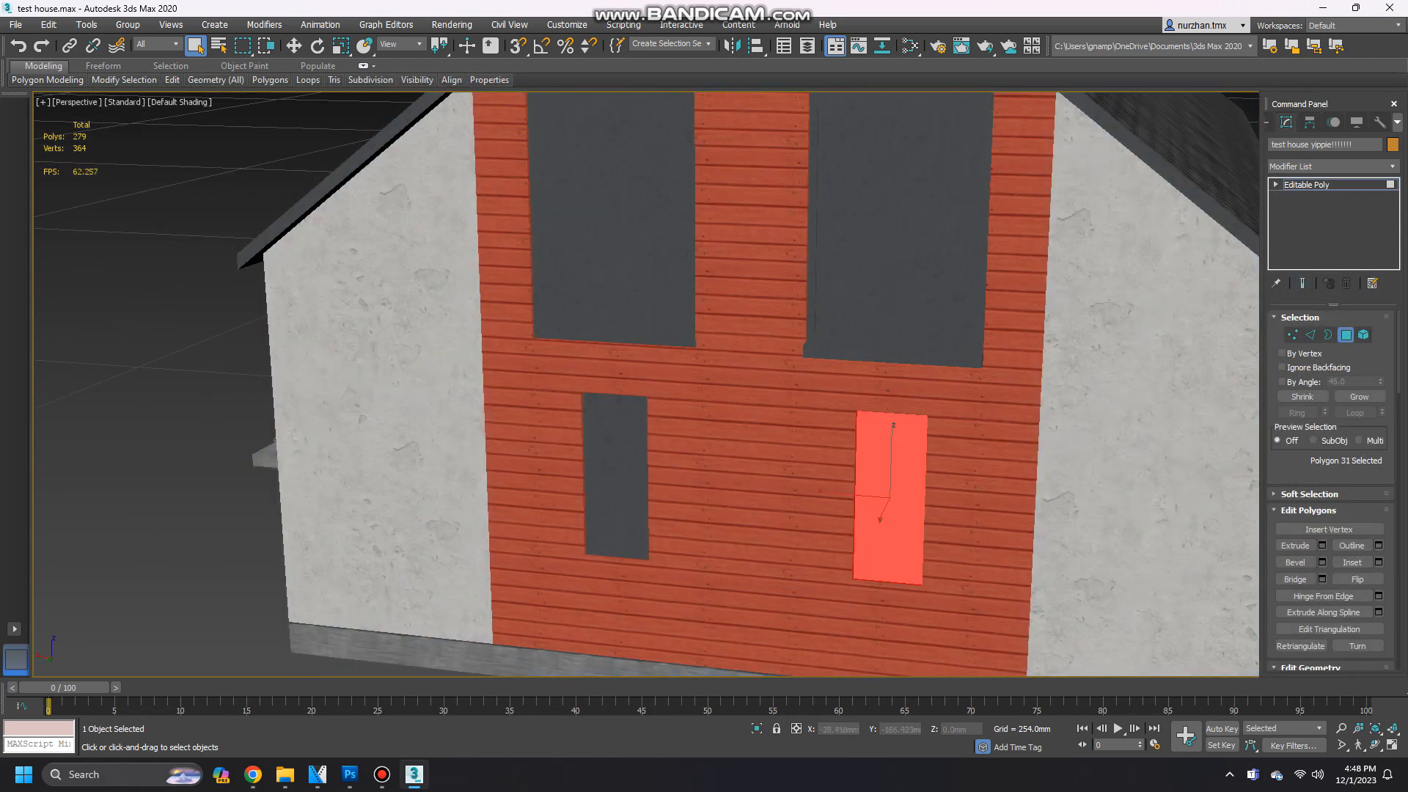
{"action": "left_click", "coordinate": [285, 775]}
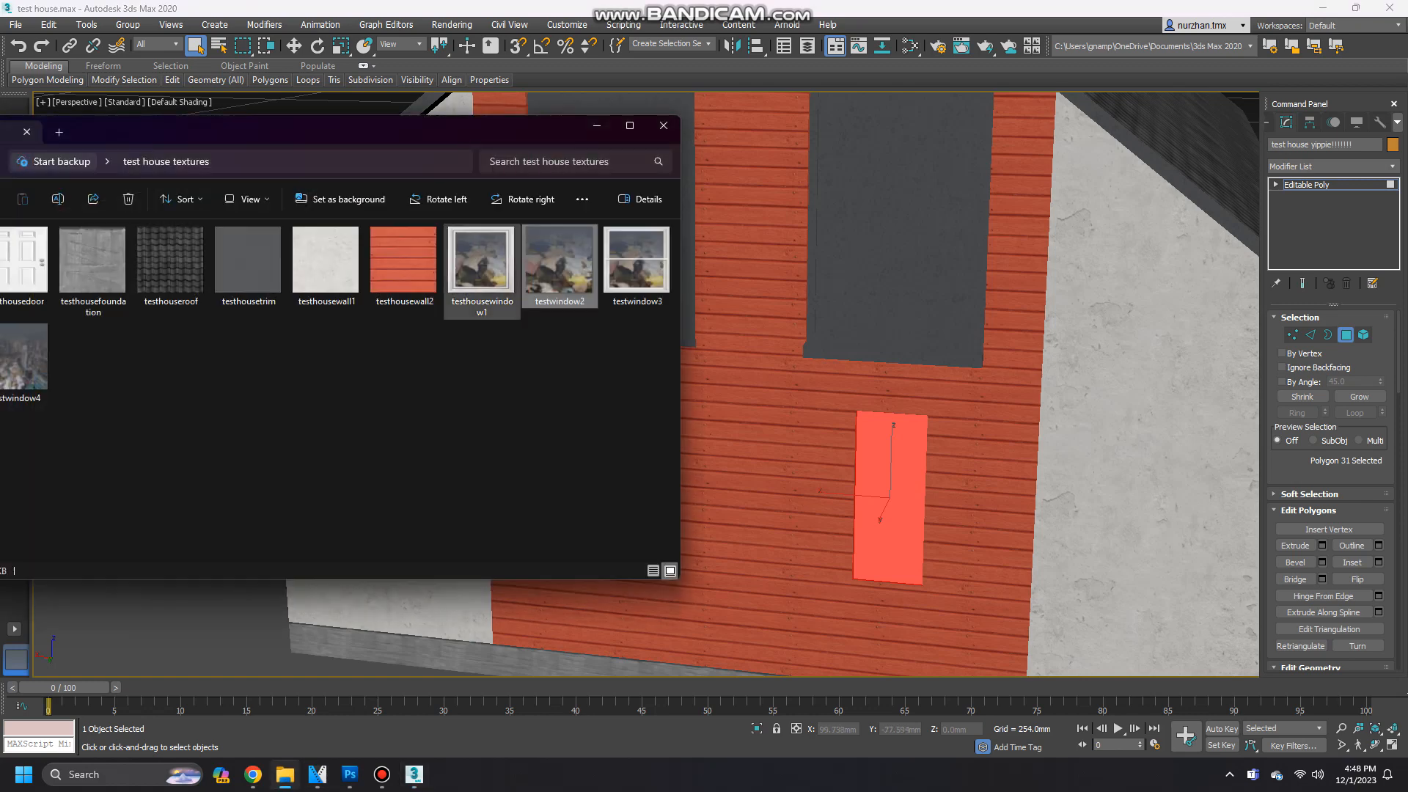
{"action": "left_click_drag", "start_coordinate": [482, 260], "coordinate": [899, 484]}
Map that narrow gable window polygon with a Box-type UVW Map modifier and collapse the stack.
{"action": "left_click", "coordinate": [1331, 167]}
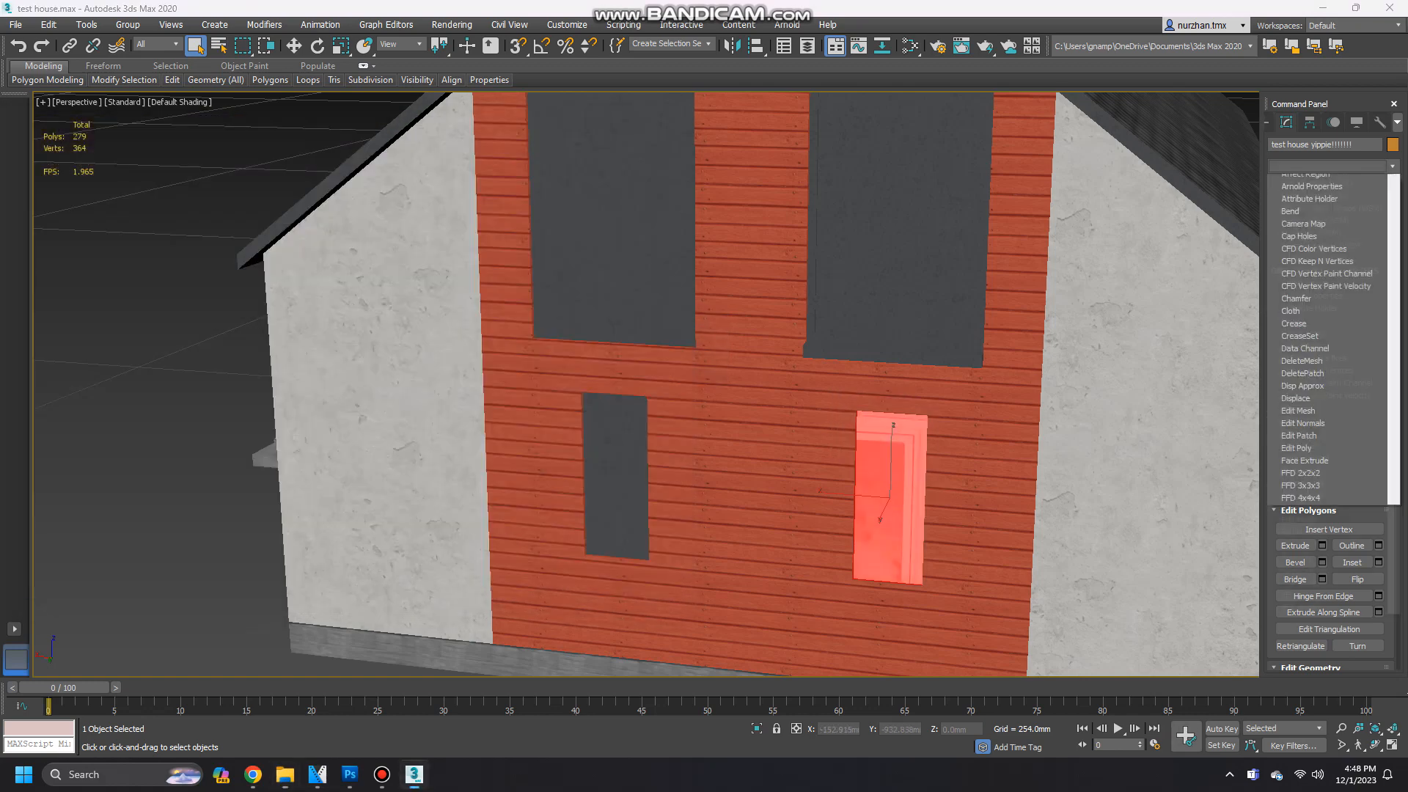
{"action": "left_click_drag", "start_coordinate": [1393, 302], "coordinate": [1394, 633]}
{"action": "left_click", "coordinate": [1299, 630]}
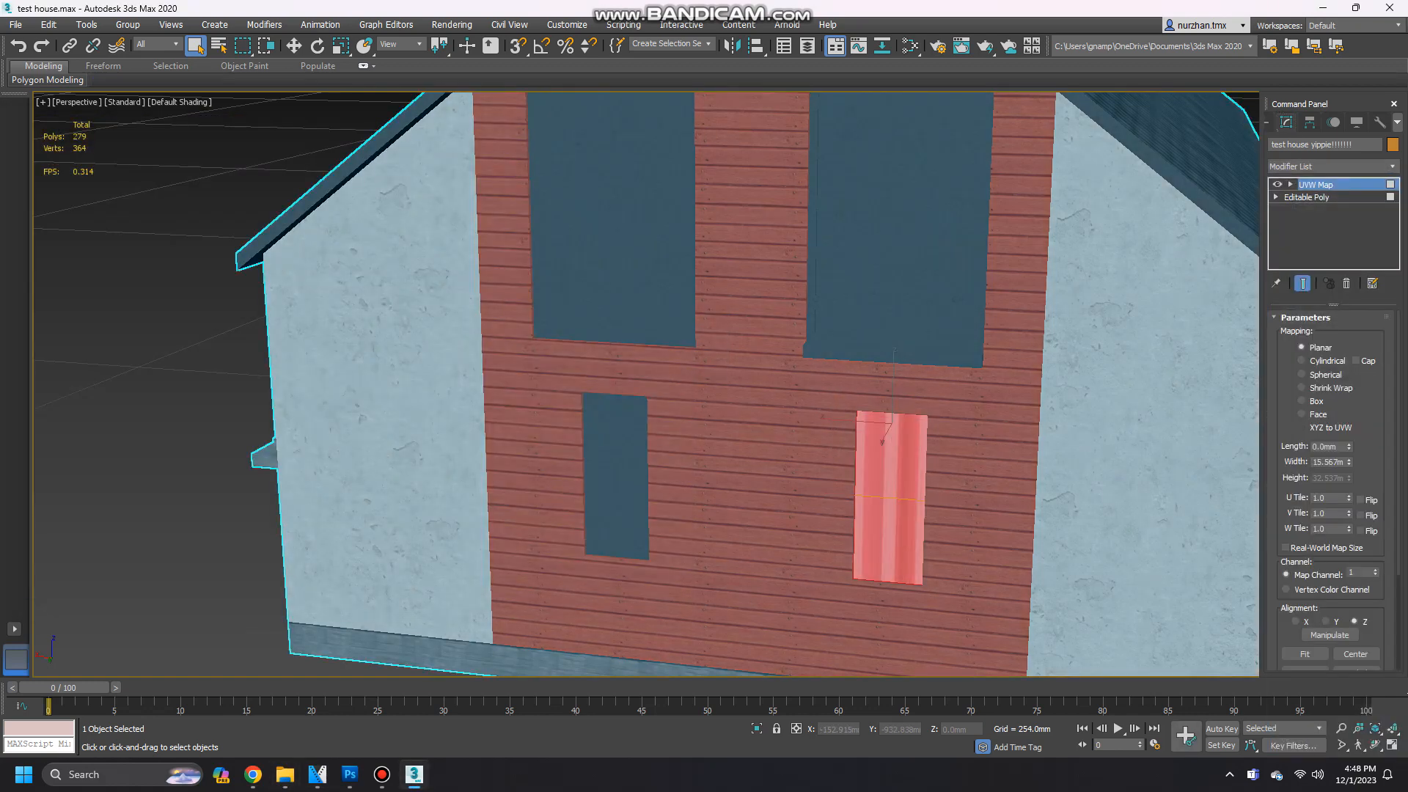
{"action": "right_click", "coordinate": [1326, 227]}
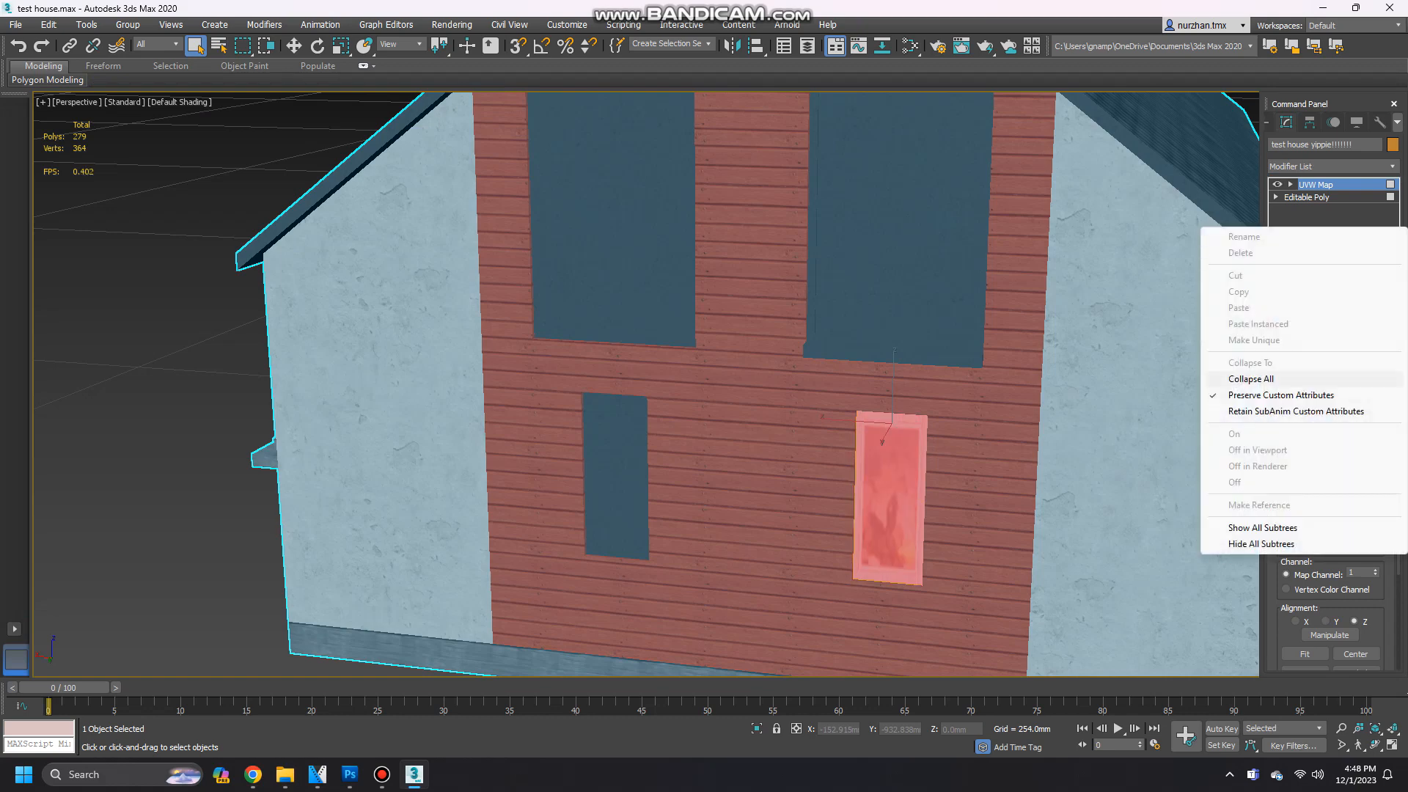
{"action": "left_click", "coordinate": [1251, 379]}
{"action": "key", "text": "Return"}
Apply the testhousewindow1 texture to the other narrow lower window polygon on the same red gable wall.
{"action": "left_click", "coordinate": [1347, 335]}
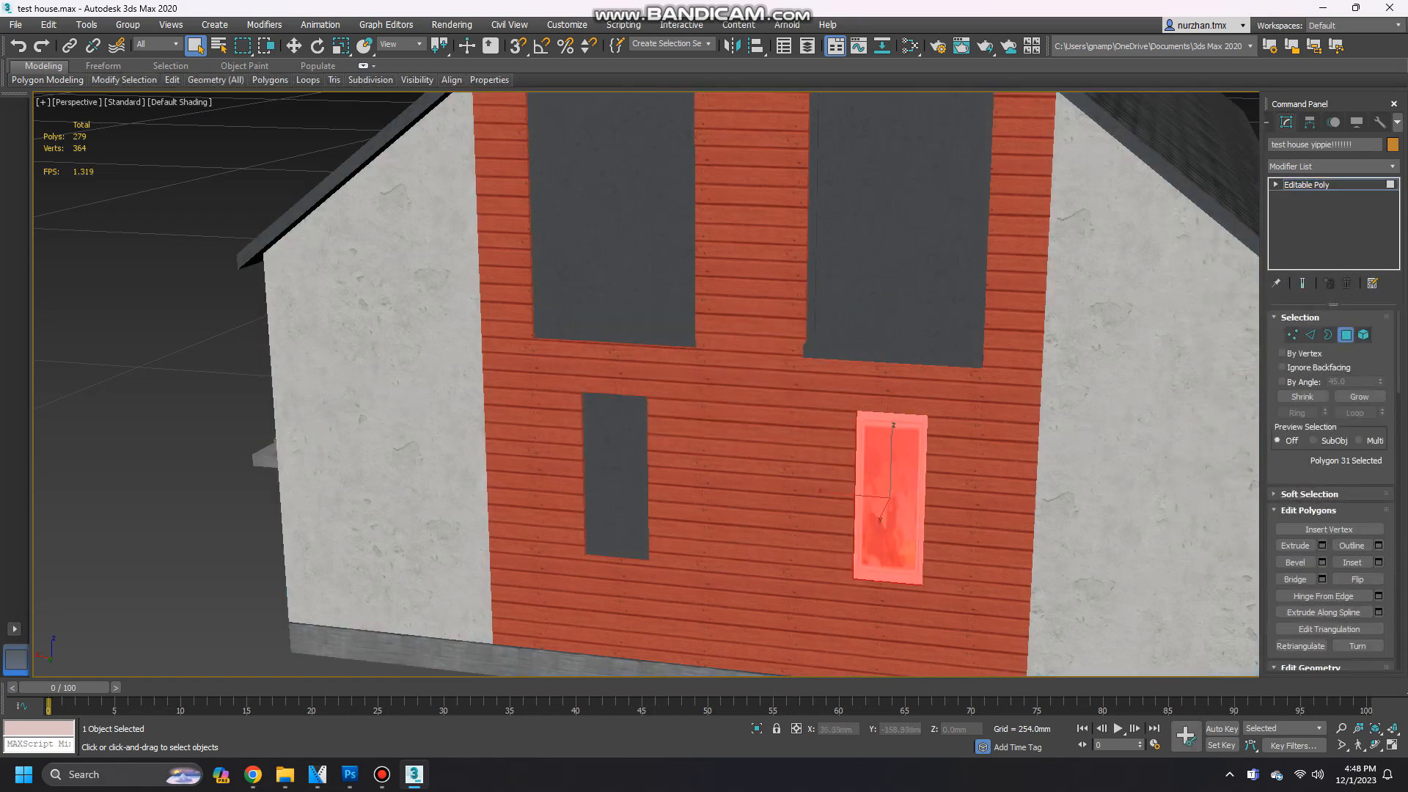
{"action": "left_click", "coordinate": [616, 476]}
{"action": "left_click", "coordinate": [284, 775]}
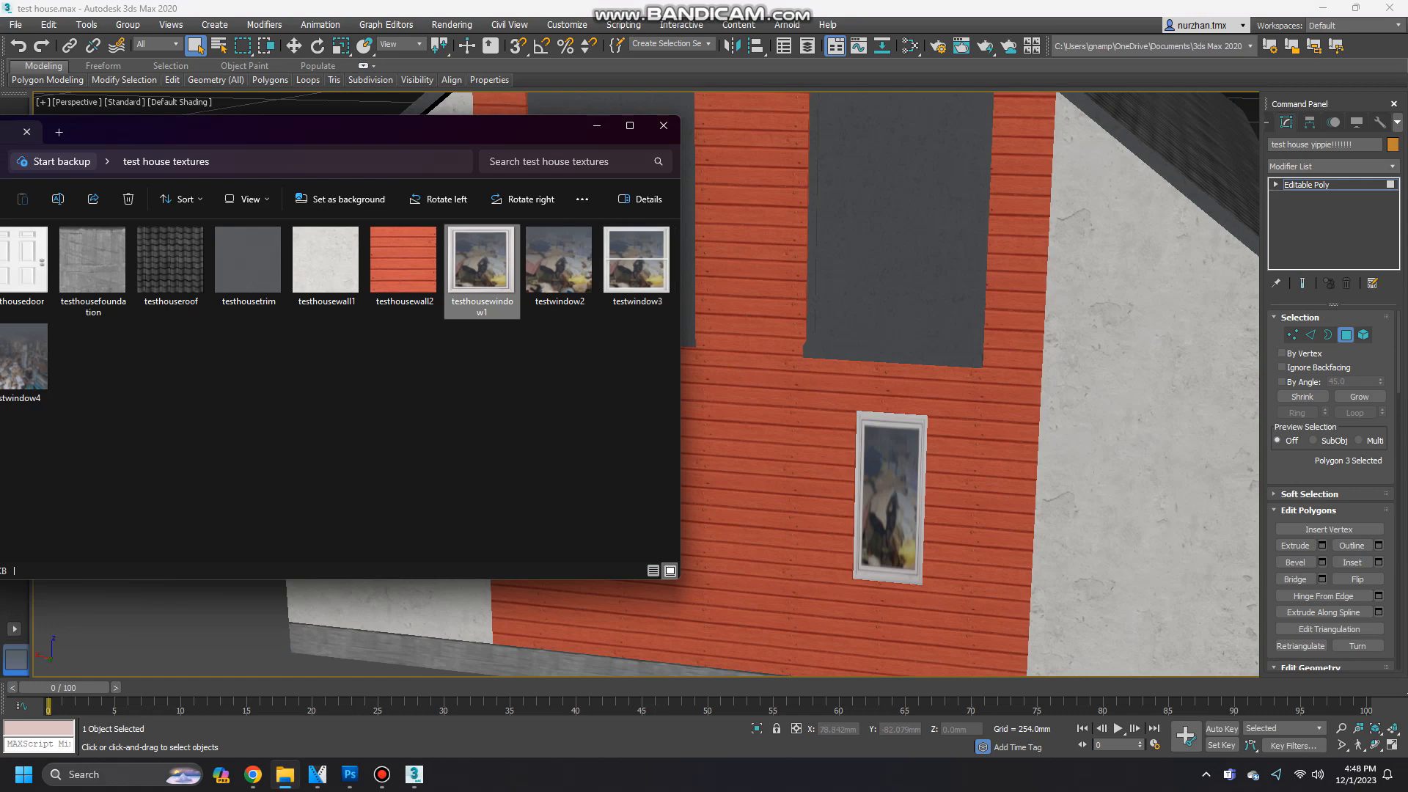
{"action": "middle_click_drag", "start_coordinate": [770, 469], "coordinate": [919, 476]}
{"action": "left_click", "coordinate": [284, 774]}
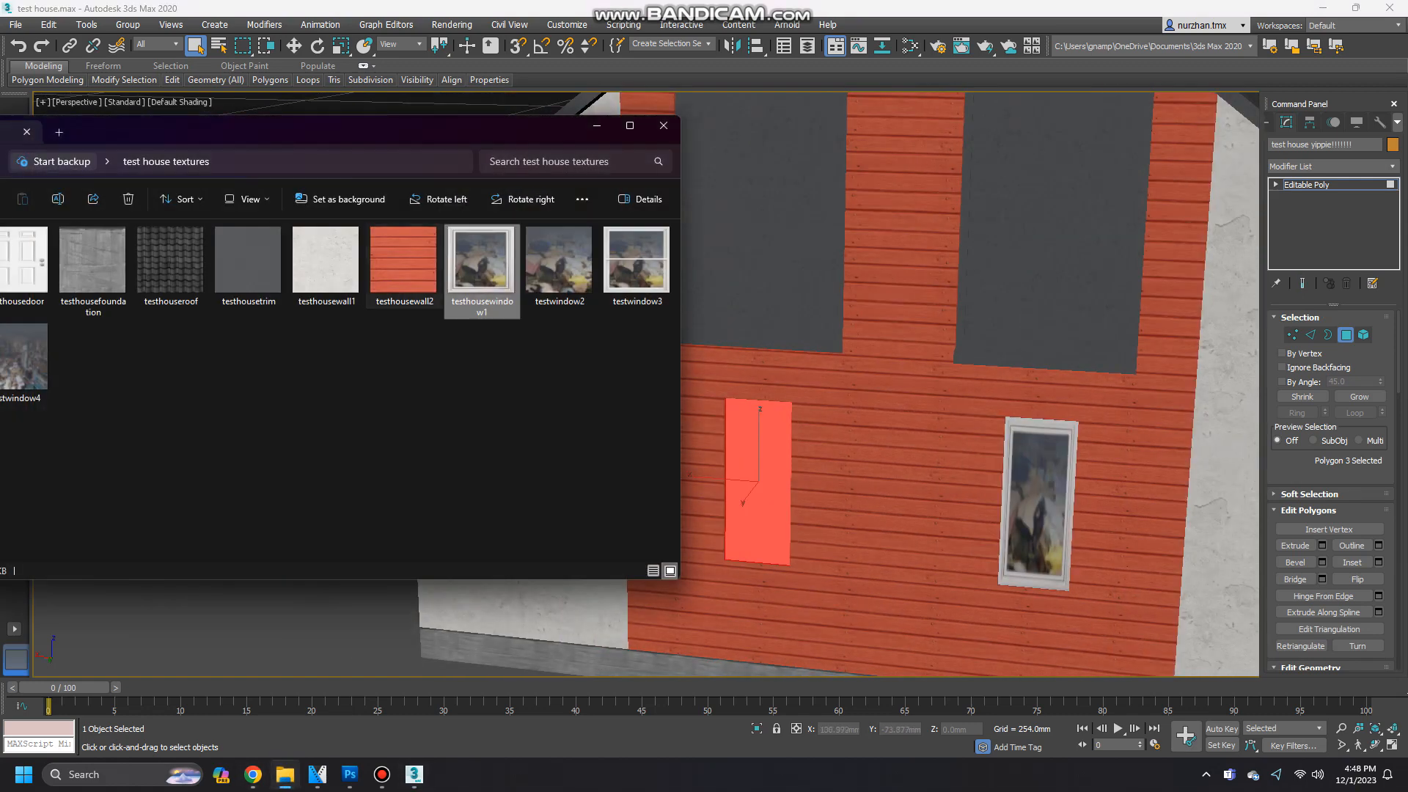
{"action": "left_click_drag", "start_coordinate": [495, 275], "coordinate": [765, 462]}
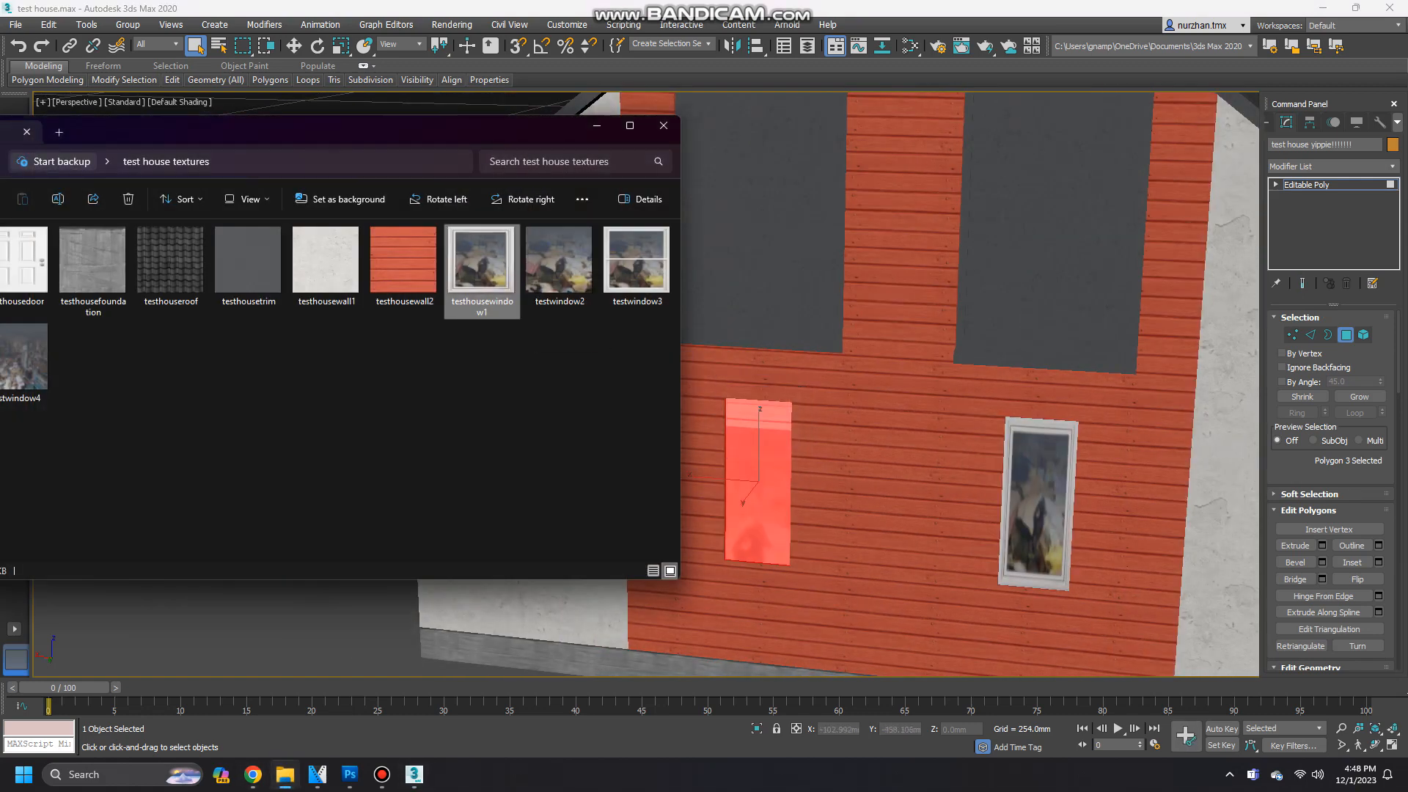
Give the second narrow window polygon a UVW Map modifier with Box mapping and U flip, and collapse the stack.
{"action": "left_click", "coordinate": [1334, 167]}
{"action": "scroll", "coordinate": [1329, 638], "scroll_direction": "down", "scroll_amount": 15}
{"action": "left_click", "coordinate": [1329, 630]}
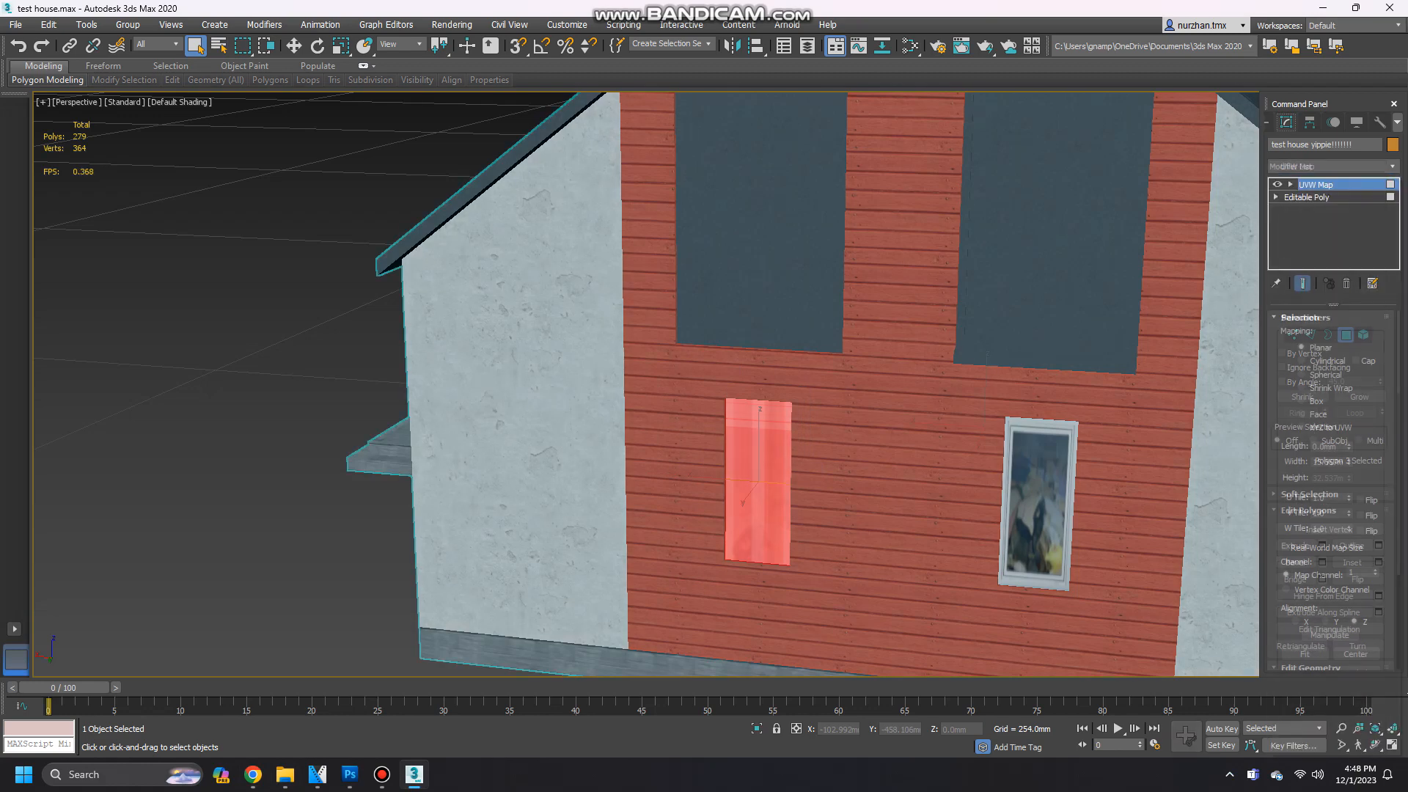
{"action": "right_click", "coordinate": [1320, 233]}
{"action": "left_click", "coordinate": [1252, 383]}
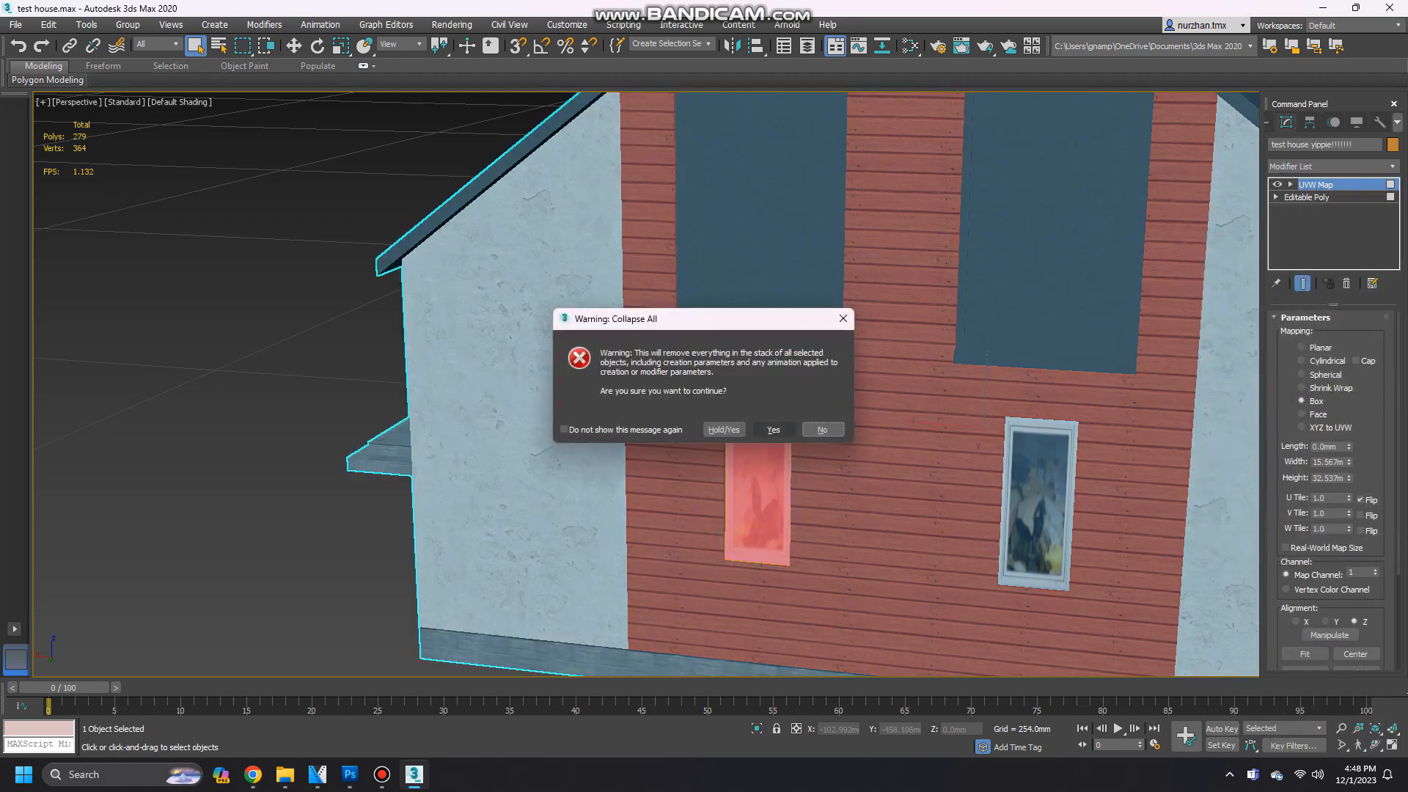
{"action": "key", "text": "y"}
Apply the testwindow3 texture to the large upper-left window polygon of the red gable wall.
{"action": "left_click", "coordinate": [1346, 335]}
{"action": "left_click", "coordinate": [763, 249]}
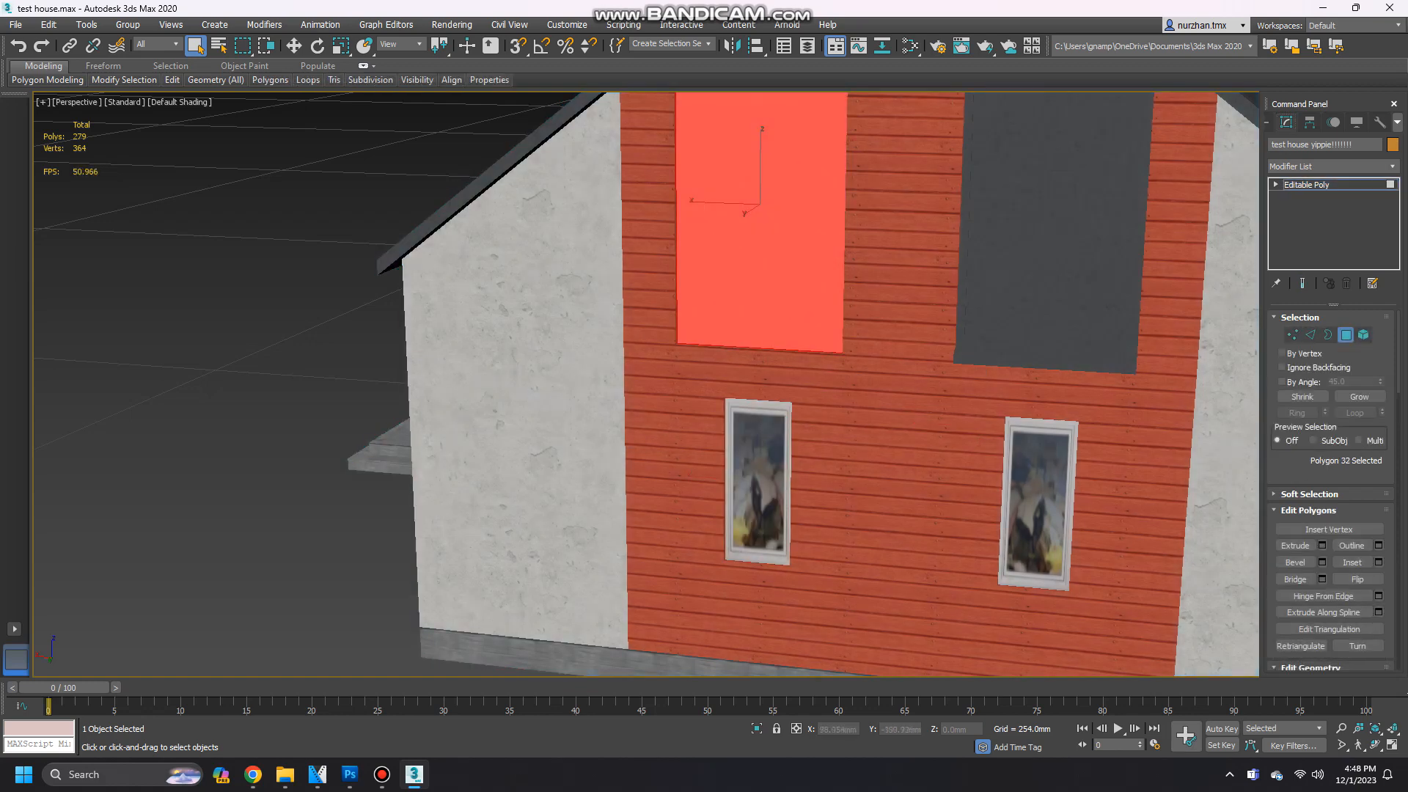
{"action": "left_click", "coordinate": [284, 775]}
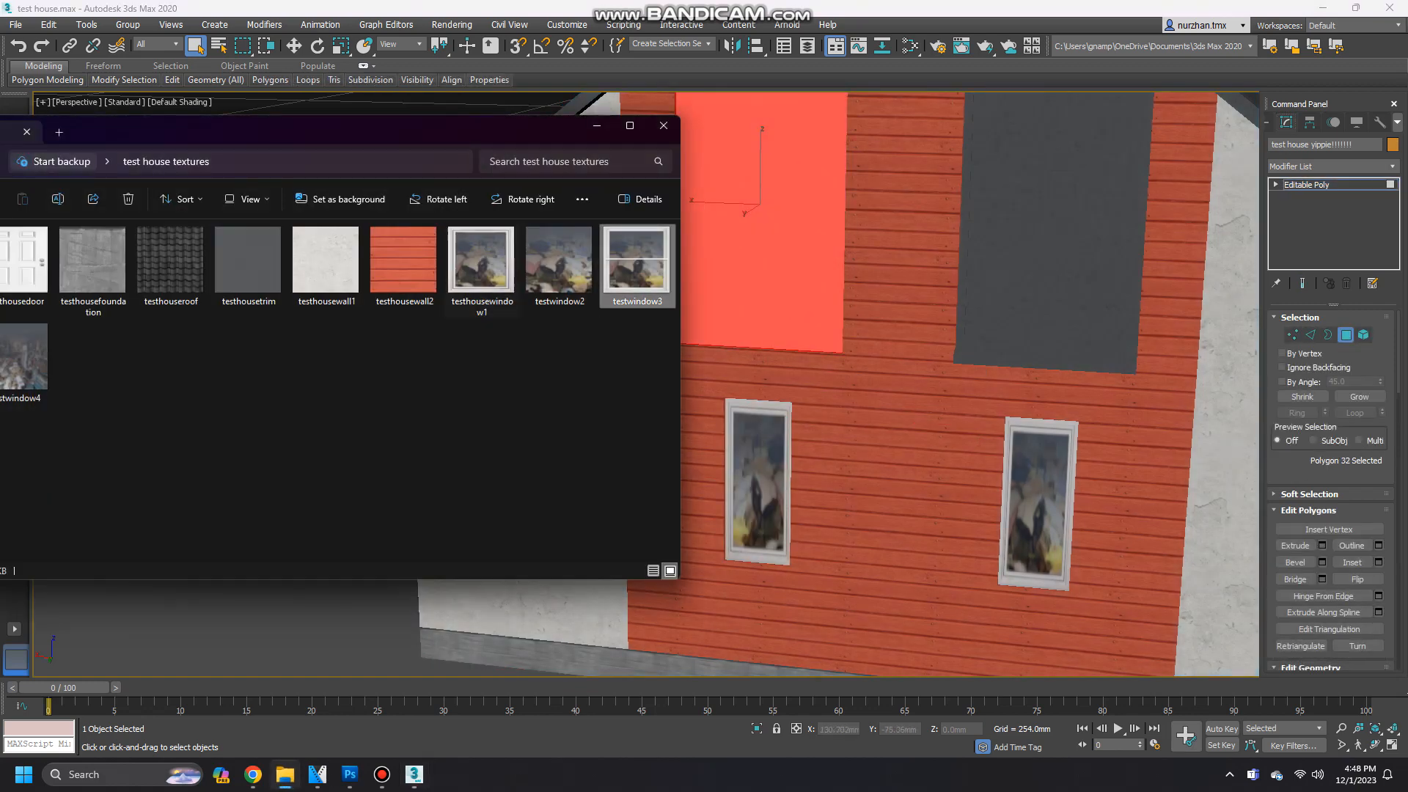
{"action": "left_click_drag", "start_coordinate": [636, 260], "coordinate": [774, 250]}
Map the large upper-left gable window polygon with a Box-type UVW Map modifier and collapse the stack.
{"action": "left_click", "coordinate": [1332, 167]}
{"action": "left_click_drag", "start_coordinate": [1394, 300], "coordinate": [1395, 652]}
{"action": "left_click", "coordinate": [1299, 630]}
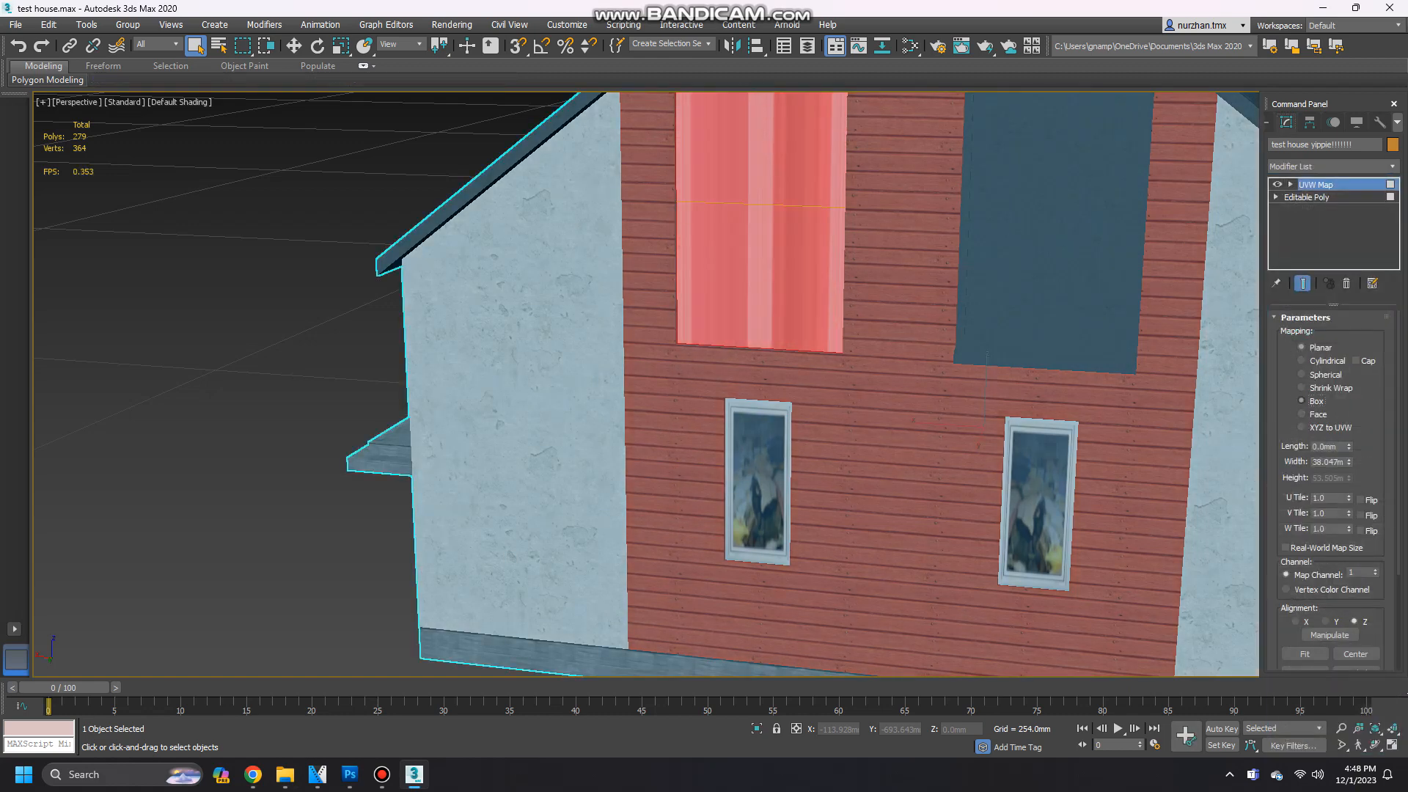
{"action": "right_click", "coordinate": [1313, 198]}
{"action": "left_click", "coordinate": [1321, 352]}
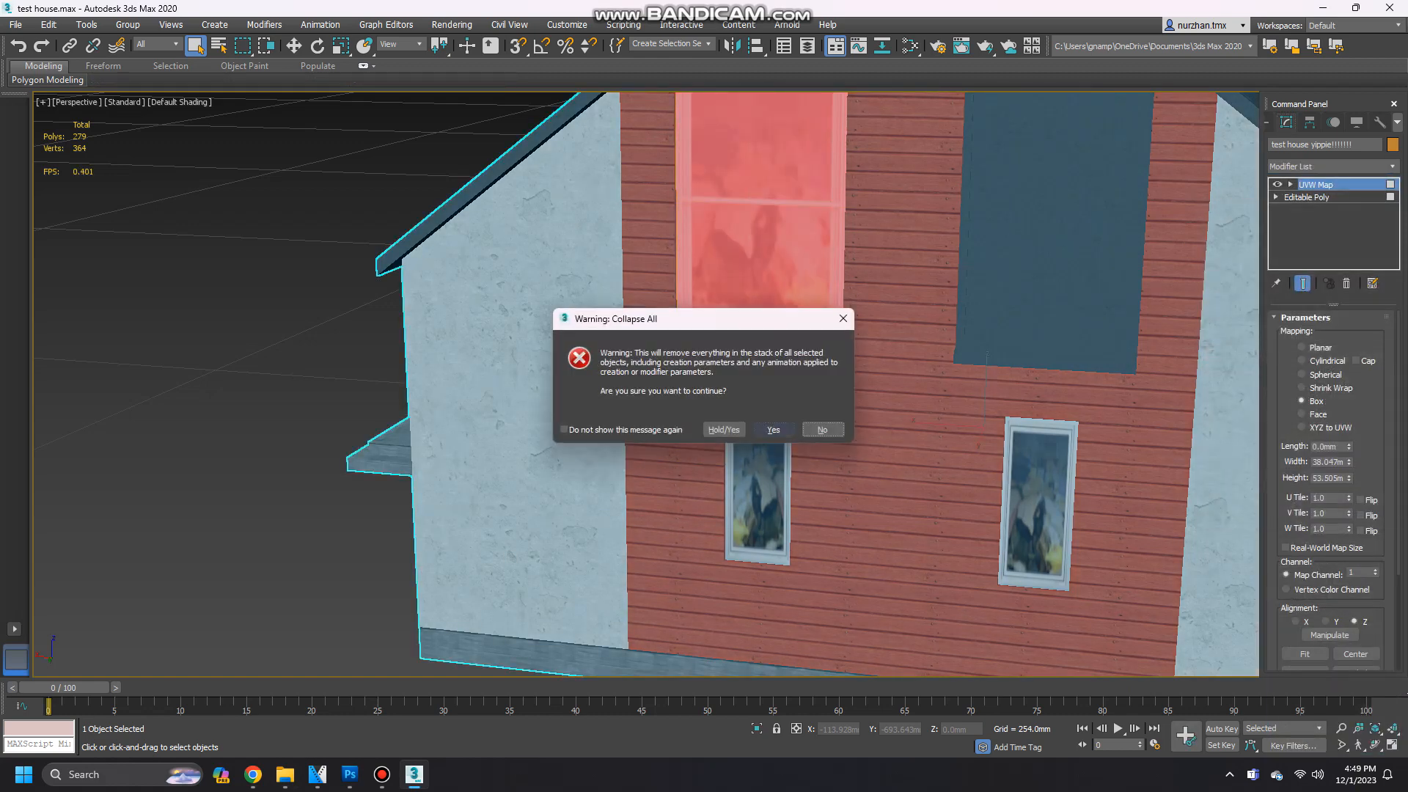
{"action": "left_click", "coordinate": [774, 430]}
Apply the testwindow2 texture to both pane polygons of the framed upper-right window on the red gable wall.
{"action": "key", "text": "4"}
{"action": "left_click", "coordinate": [1051, 283]}
{"action": "left_click", "coordinate": [1057, 157], "text": "ctrl"}
{"action": "middle_click_drag", "start_coordinate": [1057, 158], "coordinate": [1036, 320]}
{"action": "left_click", "coordinate": [285, 775]}
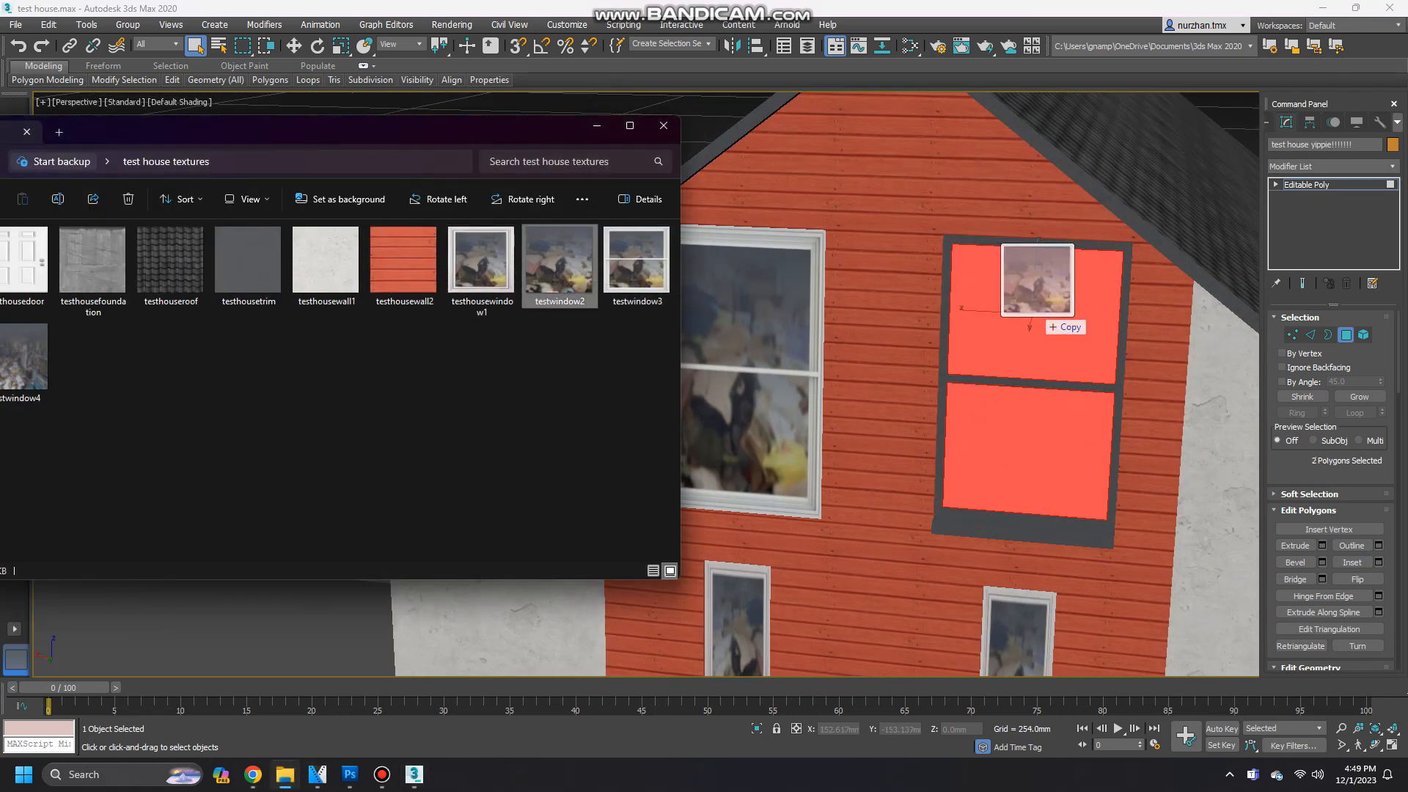
{"action": "left_click_drag", "start_coordinate": [1038, 312], "coordinate": [1038, 313]}
Add a UVW Map modifier with Box mapping and U flip to the two upper-right window panes, and collapse the stack.
{"action": "left_click", "coordinate": [1335, 167]}
{"action": "left_click_drag", "start_coordinate": [1395, 256], "coordinate": [1394, 620]}
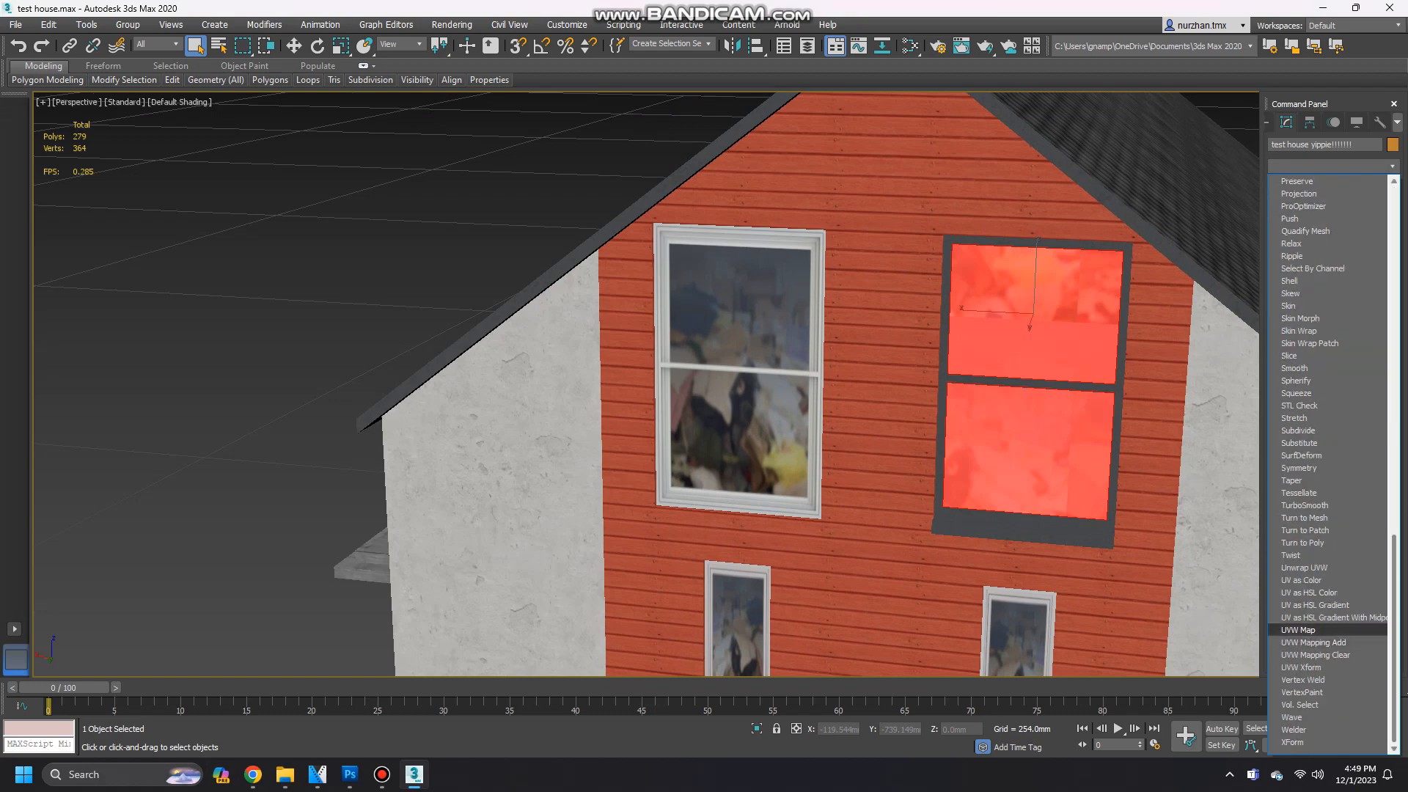
{"action": "left_click", "coordinate": [1298, 630]}
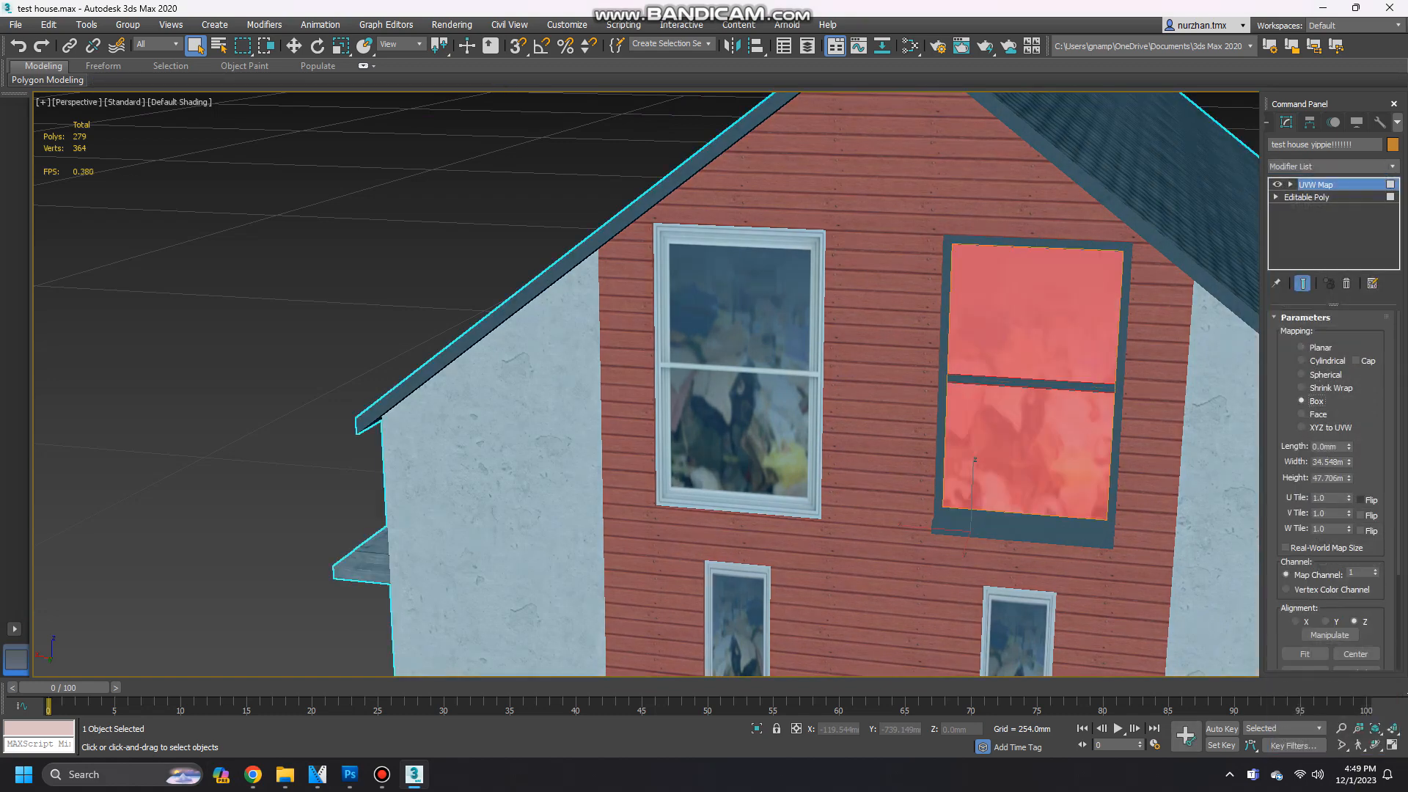
{"action": "right_click", "coordinate": [1313, 198]}
{"action": "left_click", "coordinate": [1251, 336]}
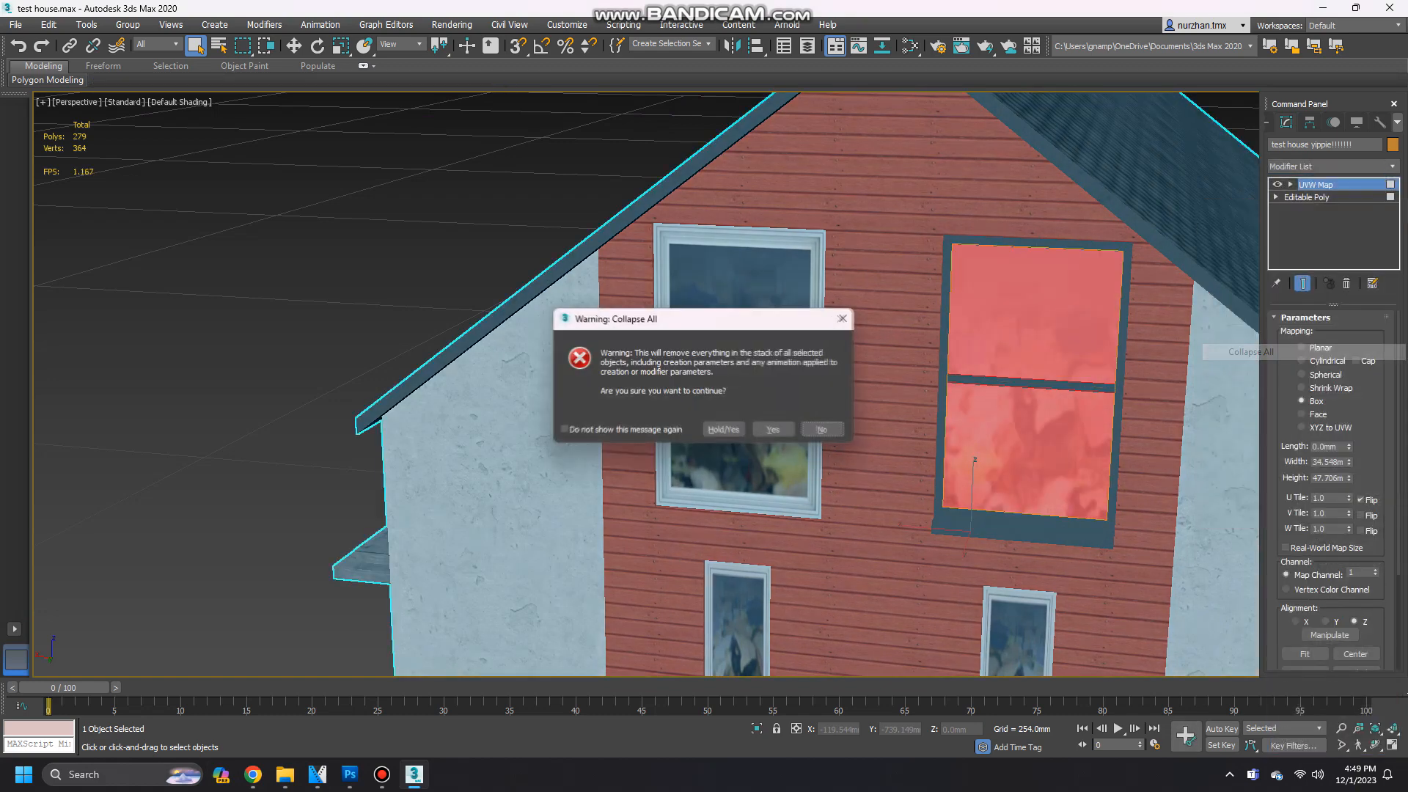
{"action": "left_click", "coordinate": [775, 430]}
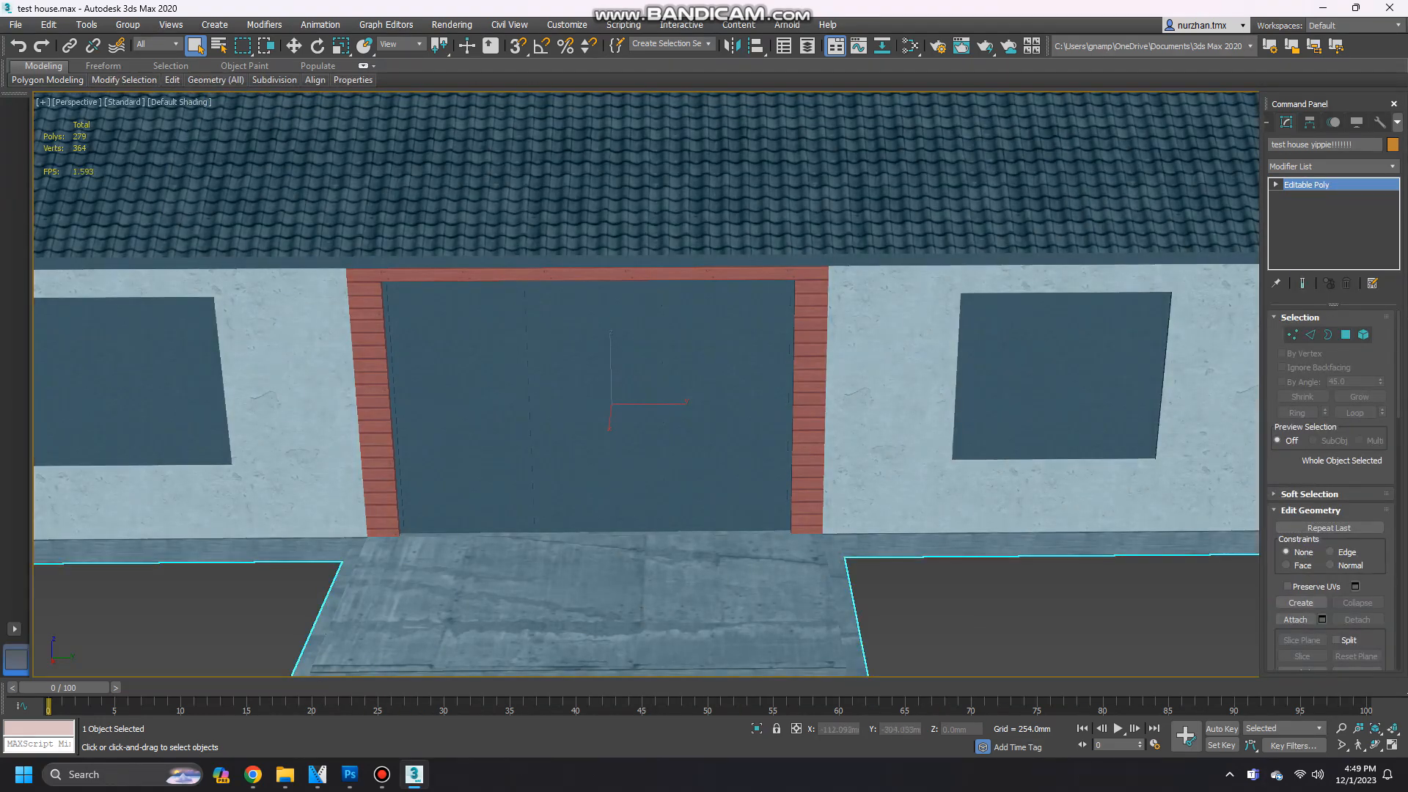
Apply the testhousewindow1 texture to the window polygon right of the wide brick-red-framed opening with the concrete driveway.
{"action": "left_click", "coordinate": [1346, 335]}
{"action": "left_click", "coordinate": [1064, 381]}
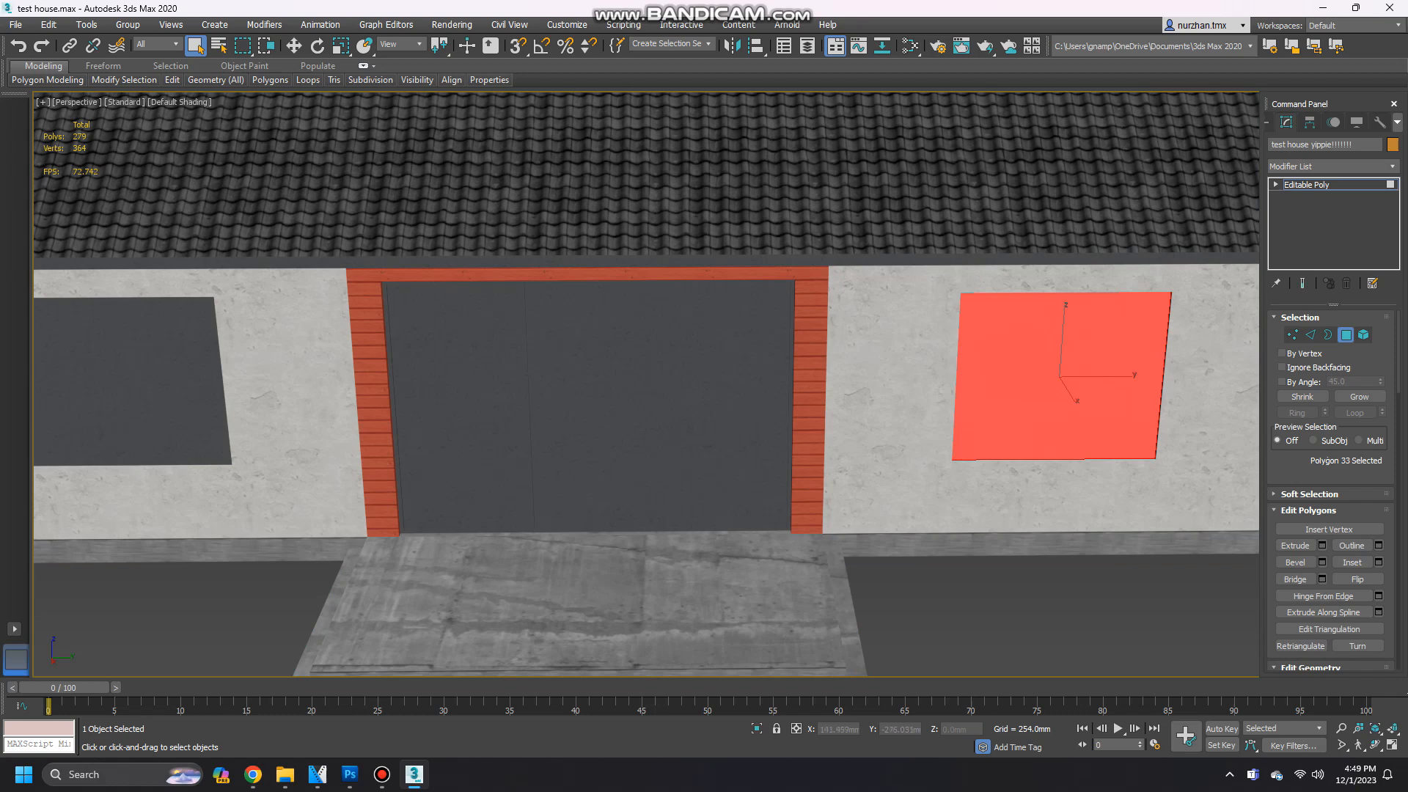
{"action": "left_click", "coordinate": [285, 775]}
{"action": "left_click_drag", "start_coordinate": [481, 264], "coordinate": [1086, 381]}
Map the window polygon right of the wide opening with a Box-type UVW Map modifier and collapse the stack.
{"action": "left_click_drag", "start_coordinate": [1395, 250], "coordinate": [1394, 593]}
{"action": "left_click", "coordinate": [1320, 629]}
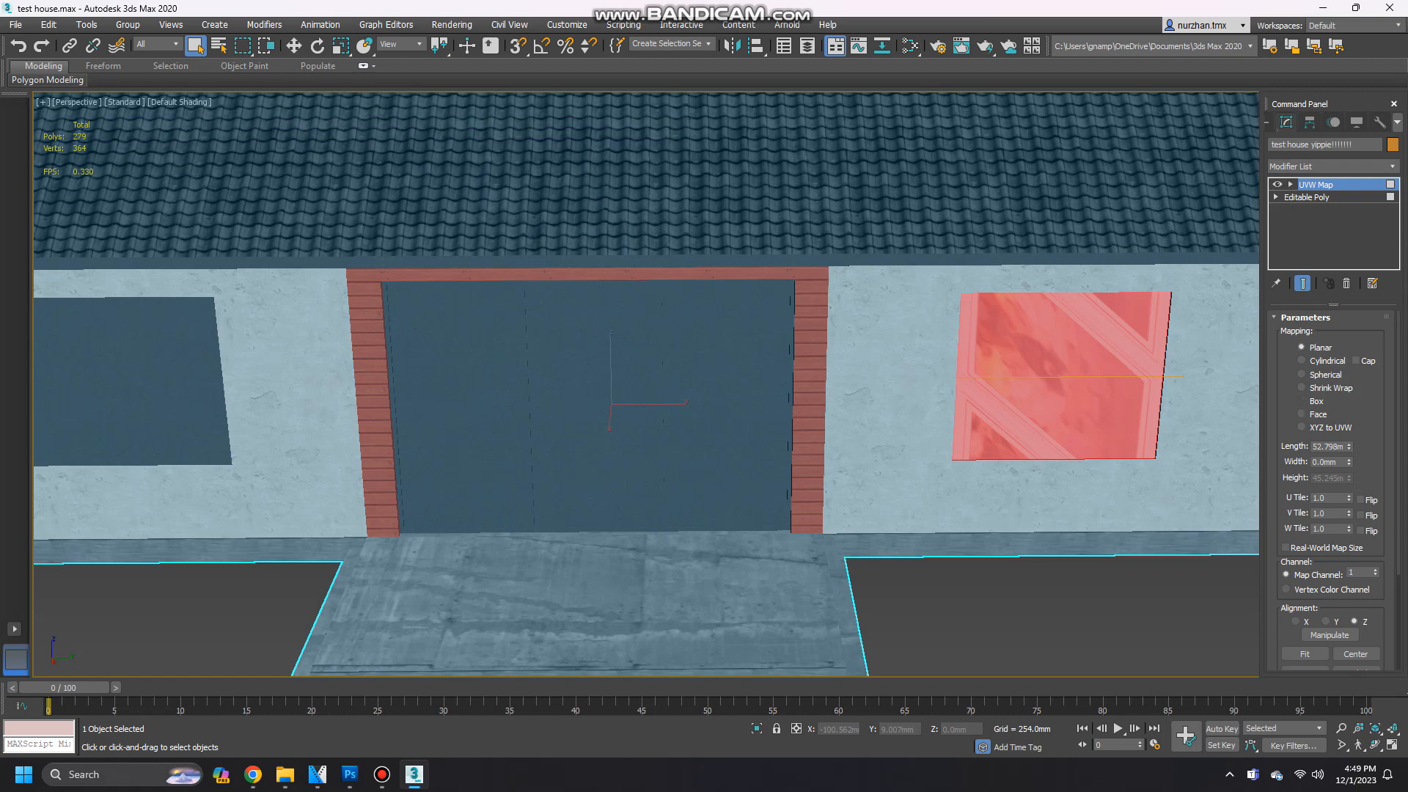
{"action": "left_click", "coordinate": [1302, 401]}
{"action": "right_click", "coordinate": [1379, 262]}
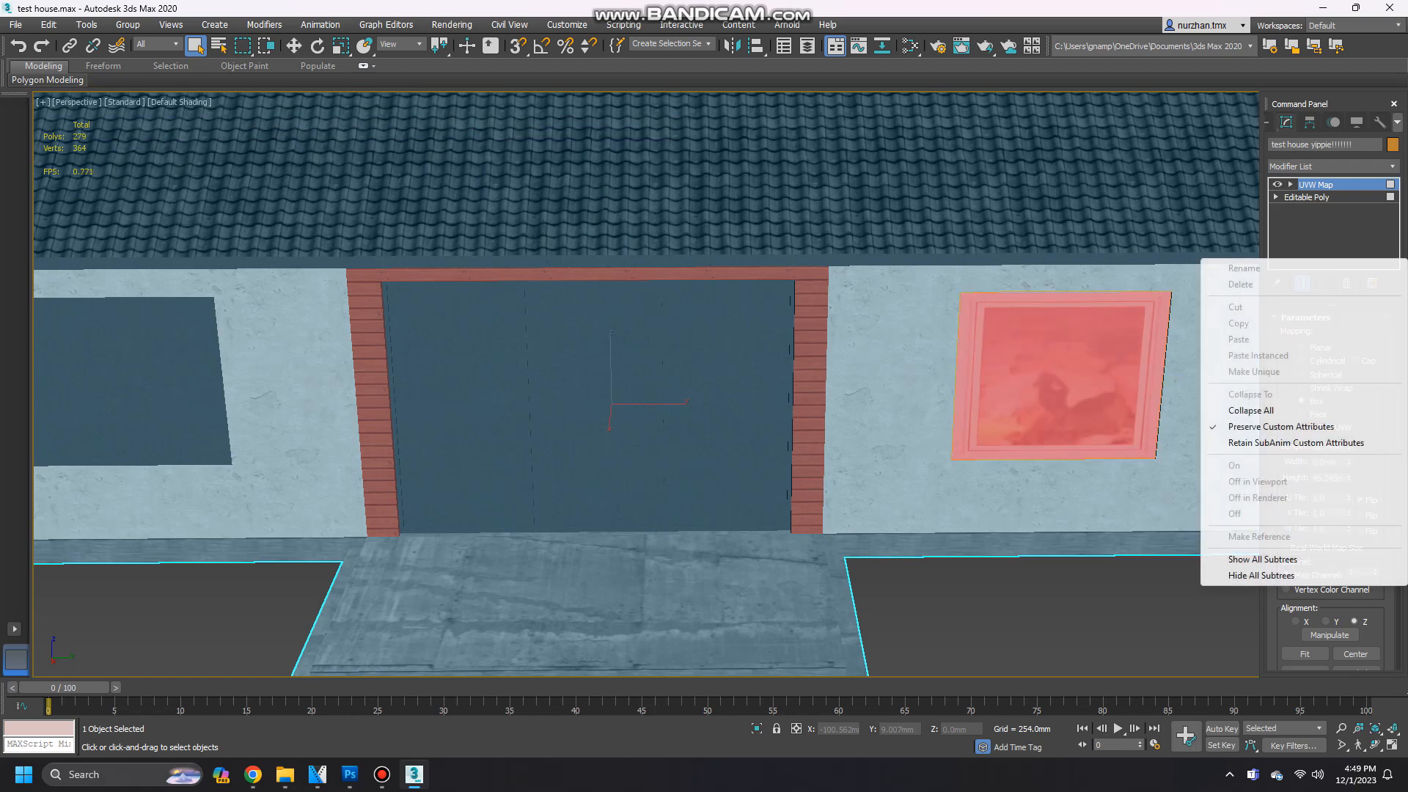
{"action": "left_click", "coordinate": [1262, 409]}
{"action": "left_click", "coordinate": [774, 430]}
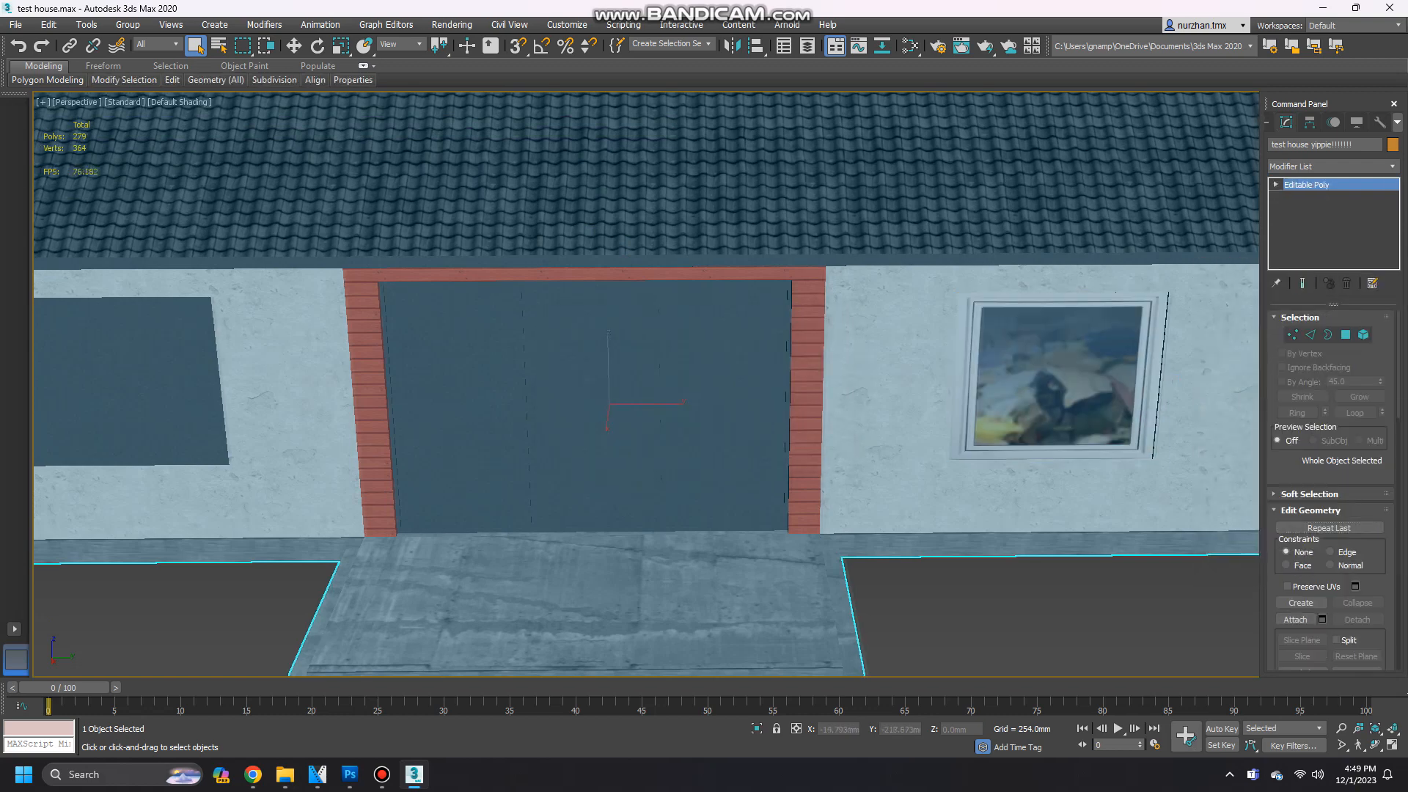
Apply the testhousewindow1 texture to the window polygon left of the wide framed opening.
{"action": "middle_click_drag", "start_coordinate": [609, 425], "coordinate": [1016, 439]}
{"action": "left_click", "coordinate": [517, 394]}
{"action": "left_click", "coordinate": [285, 774]}
{"action": "middle_click_drag", "start_coordinate": [296, 640], "coordinate": [461, 675]}
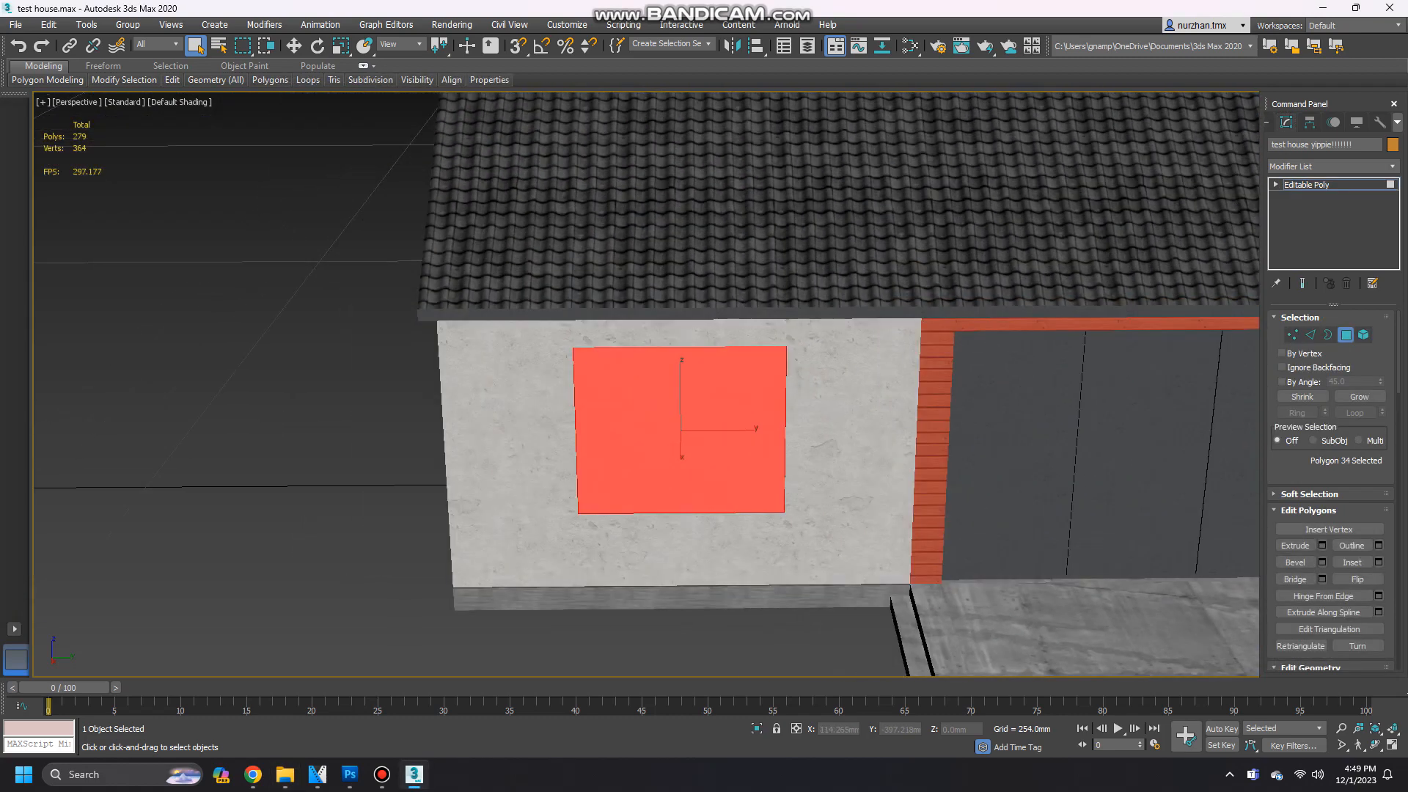
{"action": "left_click", "coordinate": [284, 774]}
{"action": "left_click_drag", "start_coordinate": [481, 264], "coordinate": [756, 438]}
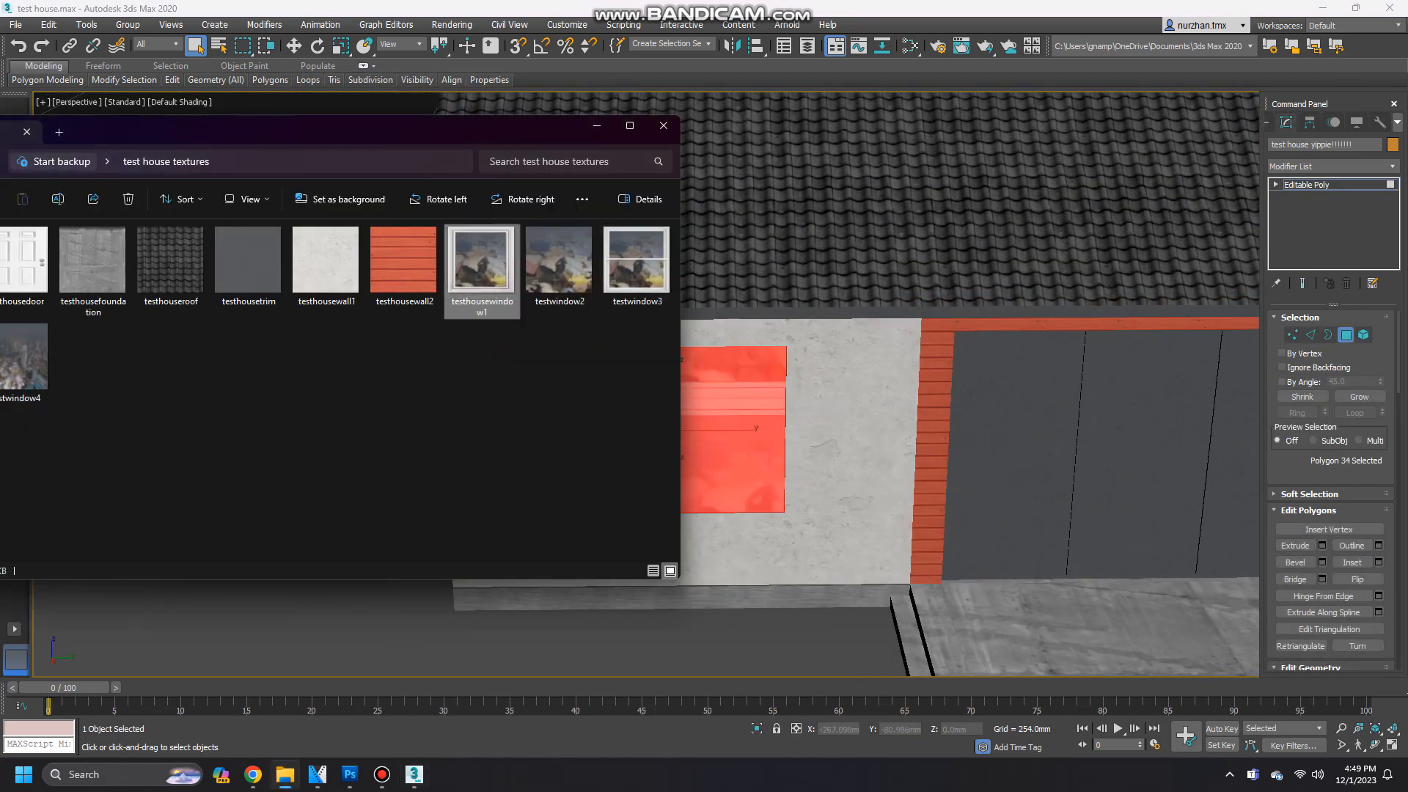
Give the window polygon left of the wide opening a Box-type UVW Map modifier and collapse the stack.
{"action": "left_click", "coordinate": [1332, 167]}
{"action": "scroll", "coordinate": [1329, 645], "scroll_direction": "down", "scroll_amount": 20}
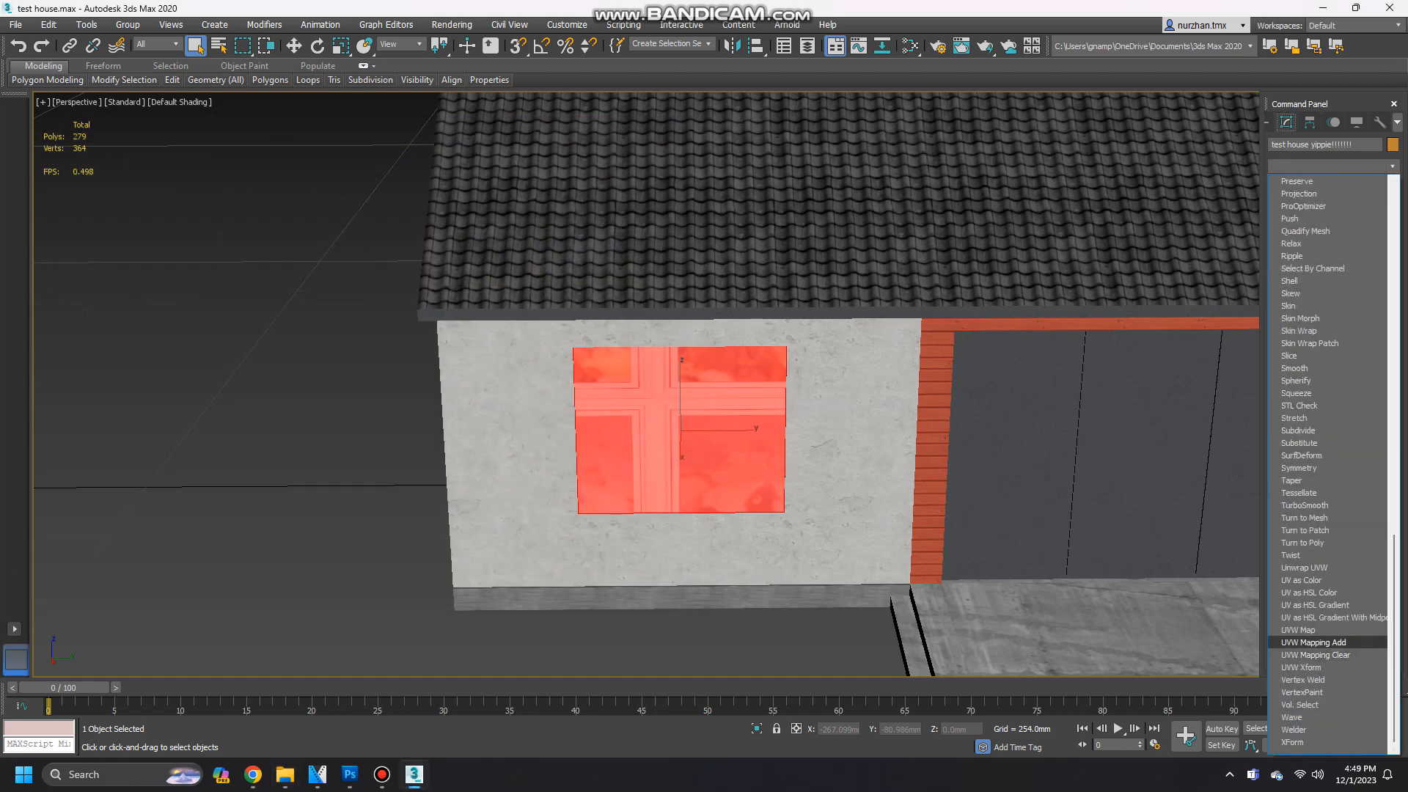
{"action": "left_click", "coordinate": [1305, 630]}
{"action": "left_click", "coordinate": [1302, 401]}
{"action": "right_click", "coordinate": [1317, 184]}
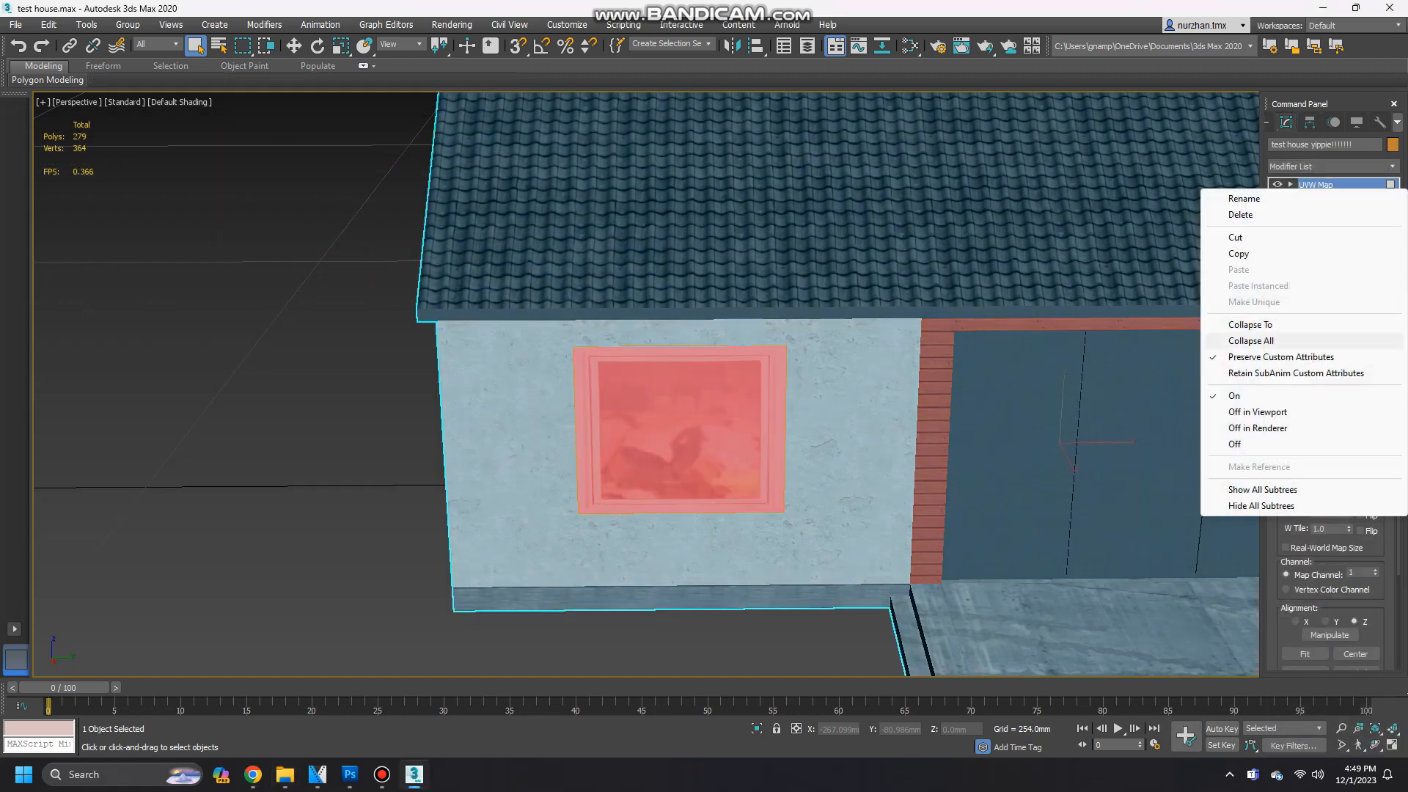
{"action": "left_click", "coordinate": [1252, 341]}
{"action": "left_click", "coordinate": [774, 429]}
Apply the testhousewindow1 texture to the narrow lower-left window polygon on the opposite red gable wall.
{"action": "scroll", "coordinate": [770, 432], "scroll_direction": "down", "scroll_amount": 5}
{"action": "middle_click_drag", "start_coordinate": [770, 434], "coordinate": [1064, 440], "text": "alt"}
{"action": "scroll", "coordinate": [1159, 444], "scroll_direction": "up", "scroll_amount": 3}
{"action": "scroll", "coordinate": [1063, 440], "scroll_direction": "up", "scroll_amount": 3}
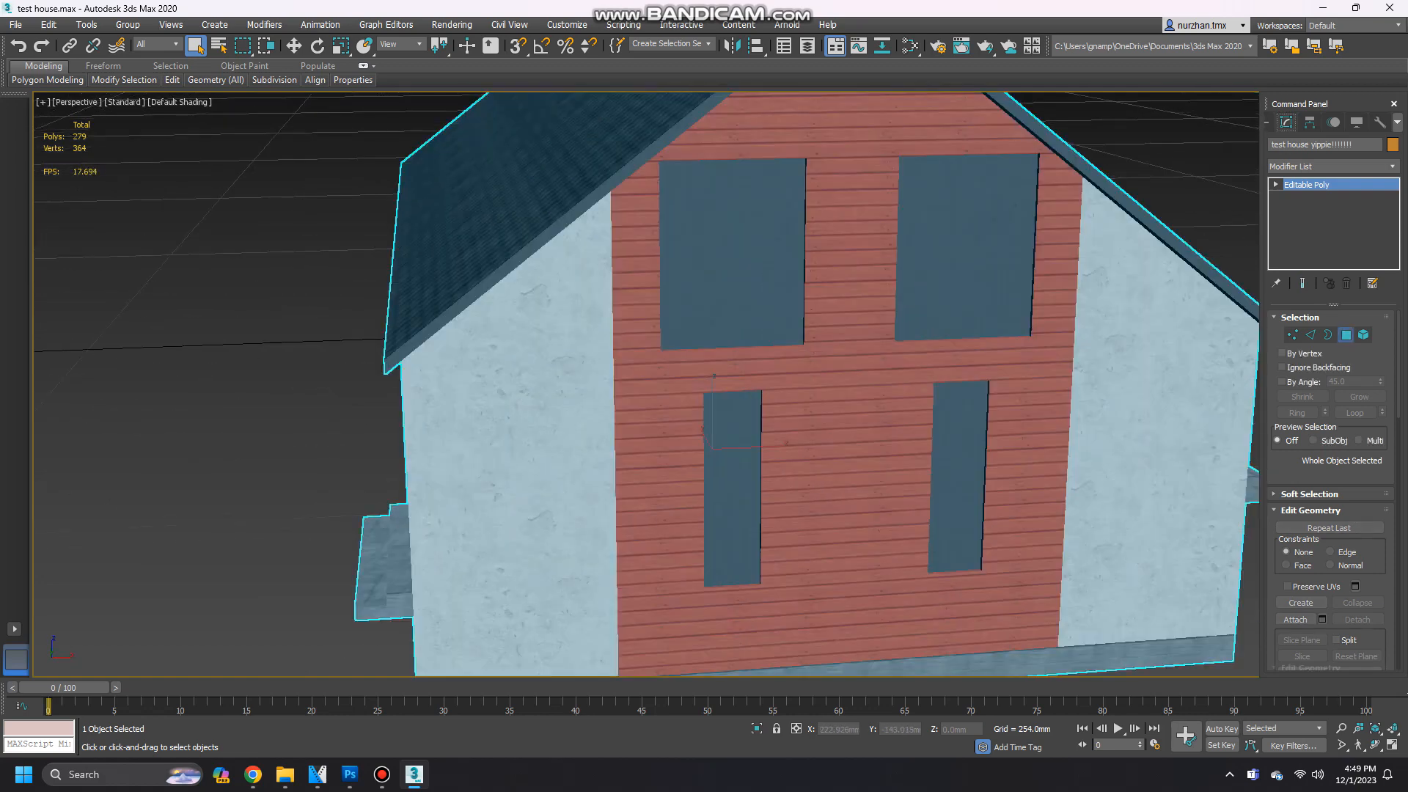
{"action": "left_click", "coordinate": [1346, 335]}
{"action": "left_click", "coordinate": [730, 502]}
{"action": "scroll", "coordinate": [730, 505], "scroll_direction": "down", "scroll_amount": 6}
{"action": "middle_click_drag", "start_coordinate": [729, 506], "coordinate": [650, 506], "text": "alt"}
{"action": "scroll", "coordinate": [712, 509], "scroll_direction": "up", "scroll_amount": 5}
{"action": "scroll", "coordinate": [678, 497], "scroll_direction": "up", "scroll_amount": 3}
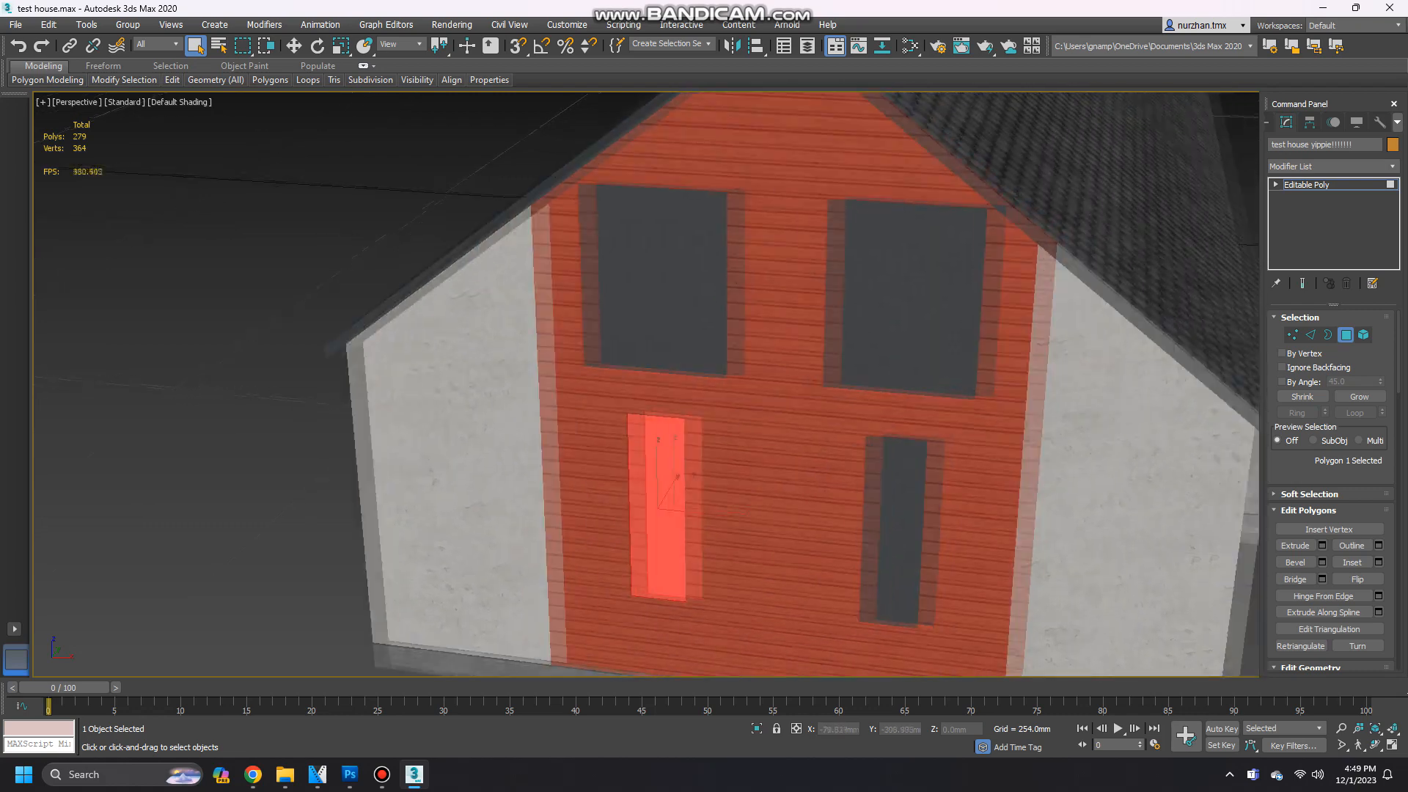
{"action": "scroll", "coordinate": [650, 506], "scroll_direction": "down", "scroll_amount": 3}
{"action": "left_click", "coordinate": [286, 775]}
{"action": "left_click_drag", "start_coordinate": [481, 264], "coordinate": [506, 297]}
{"action": "left_click_drag", "start_coordinate": [620, 579], "coordinate": [629, 598]}
Map the narrow lower-left window polygon of the opposite gable with a Box-type UVW Map modifier and collapse the stack.
{"action": "left_click", "coordinate": [1391, 167]}
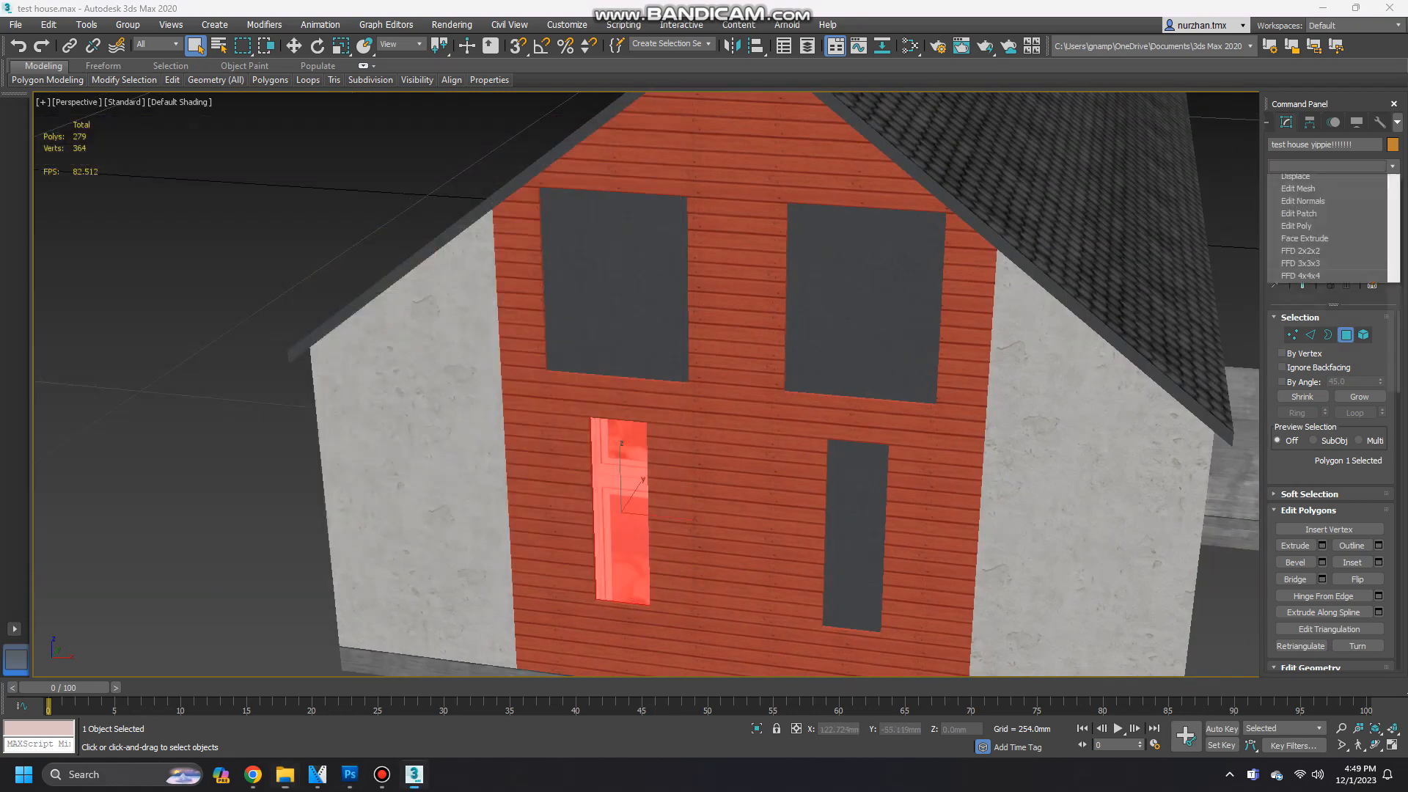
{"action": "left_click_drag", "start_coordinate": [1394, 235], "coordinate": [1394, 587]}
{"action": "left_click", "coordinate": [1298, 630]}
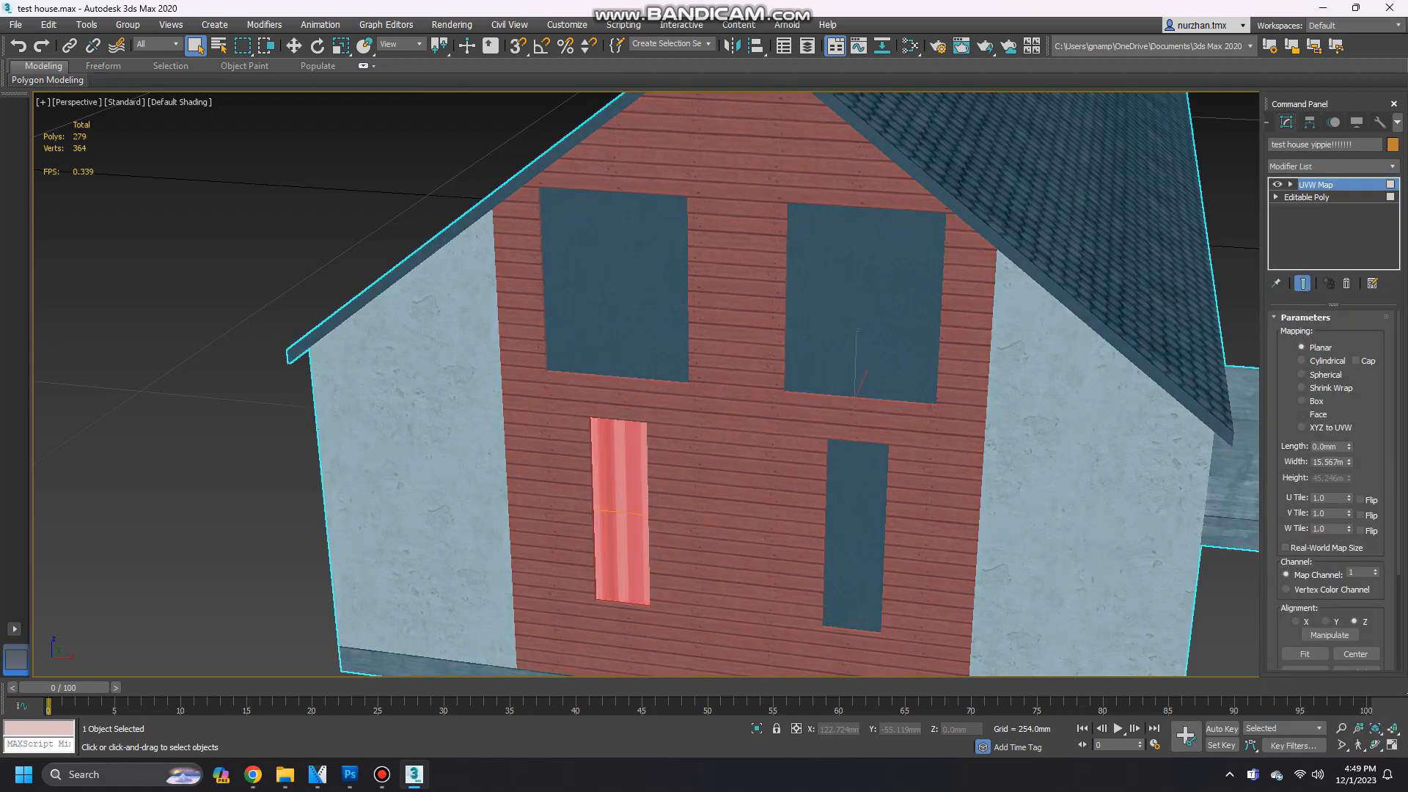
{"action": "right_click", "coordinate": [1320, 221]}
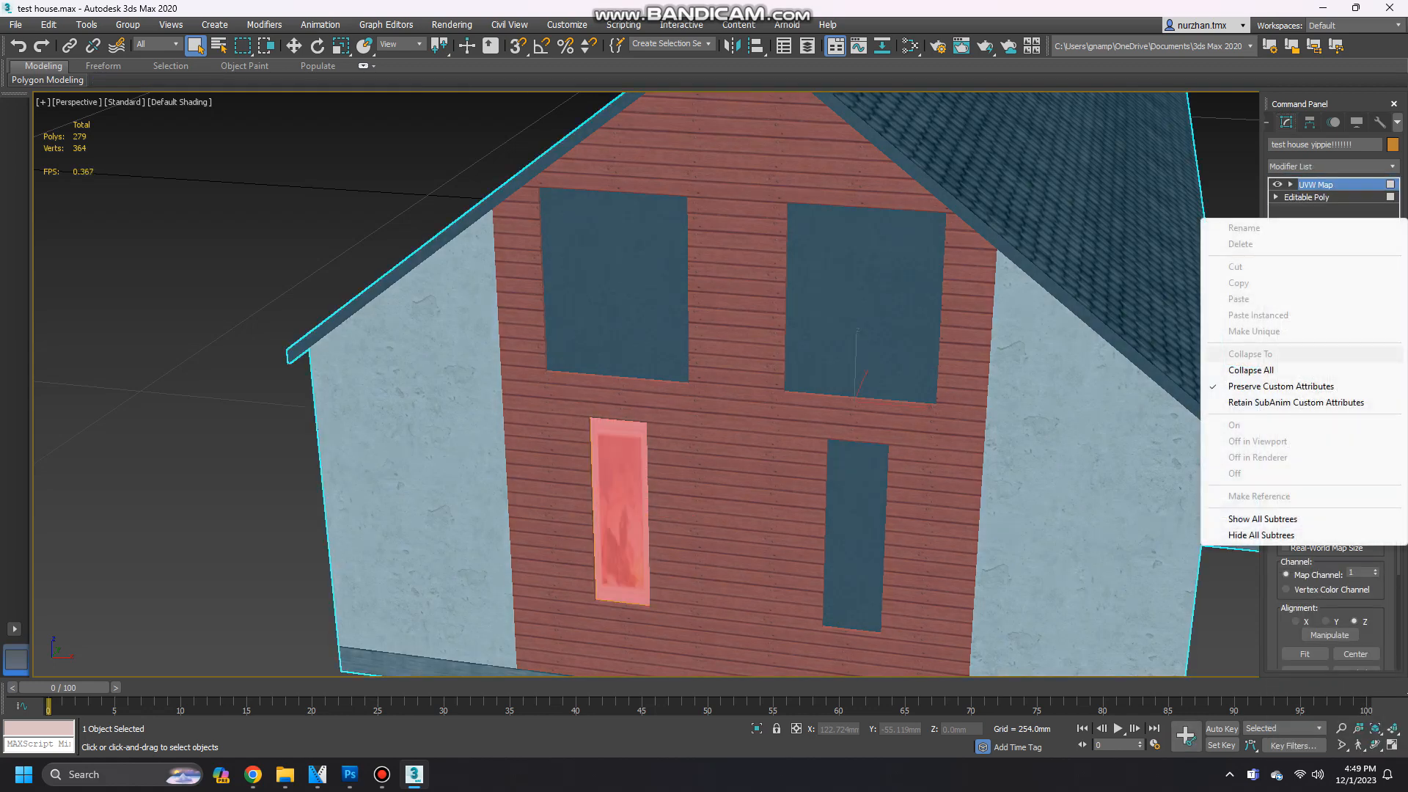
{"action": "left_click", "coordinate": [1247, 370]}
Apply the testhousewindow1 texture to the narrow lower-right window polygon on the red gable wall.
{"action": "key", "text": "4"}
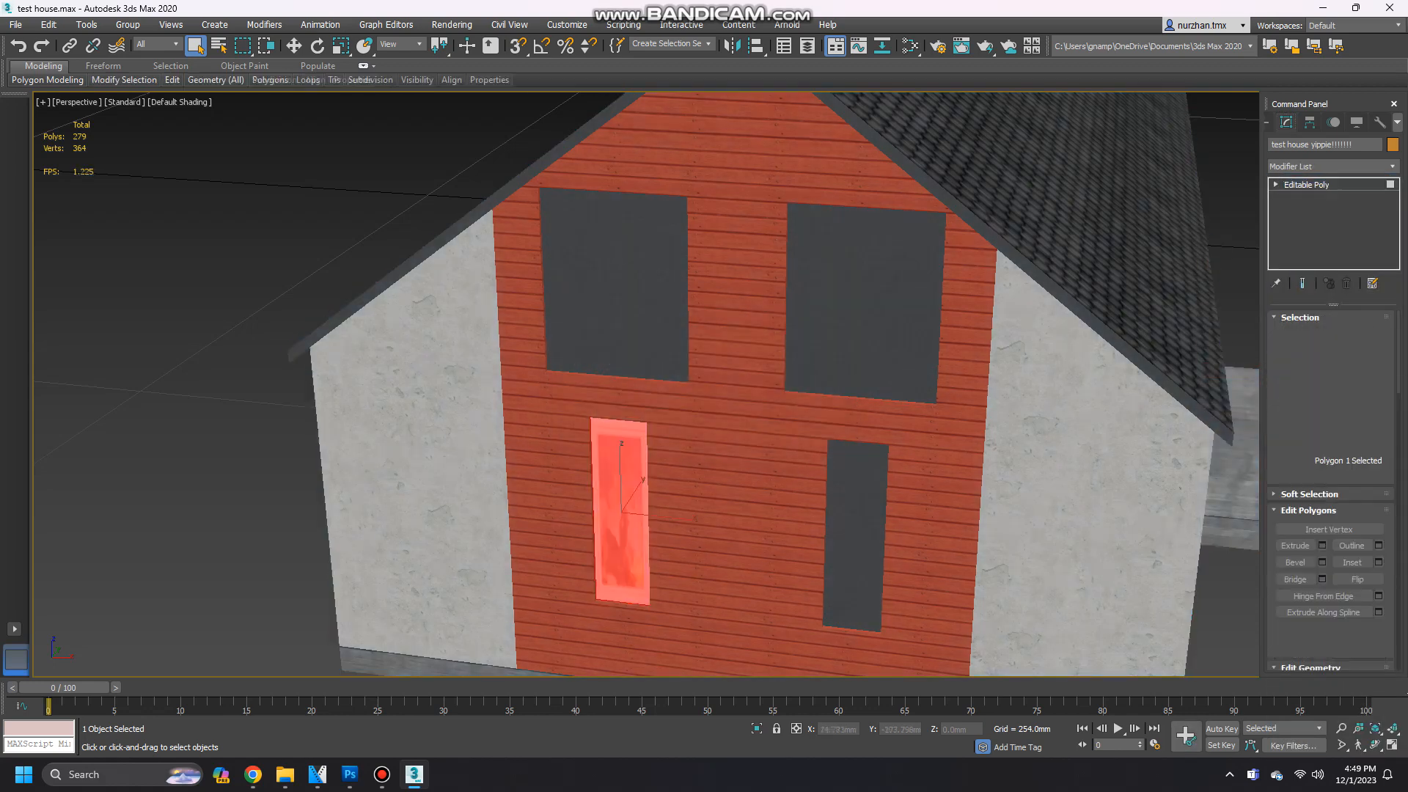
{"action": "left_click", "coordinate": [856, 536]}
{"action": "left_click", "coordinate": [286, 775]}
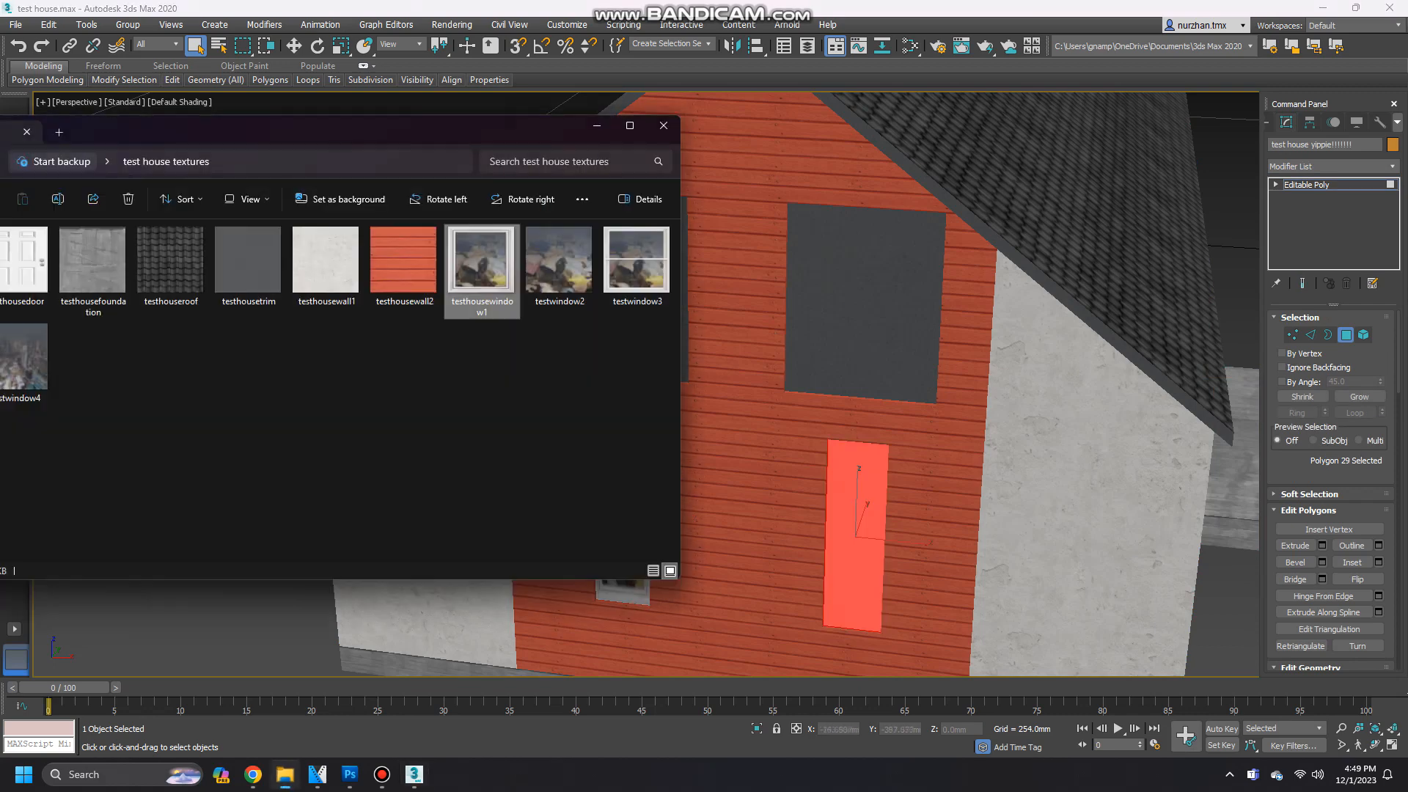
{"action": "left_click_drag", "start_coordinate": [482, 261], "coordinate": [847, 547]}
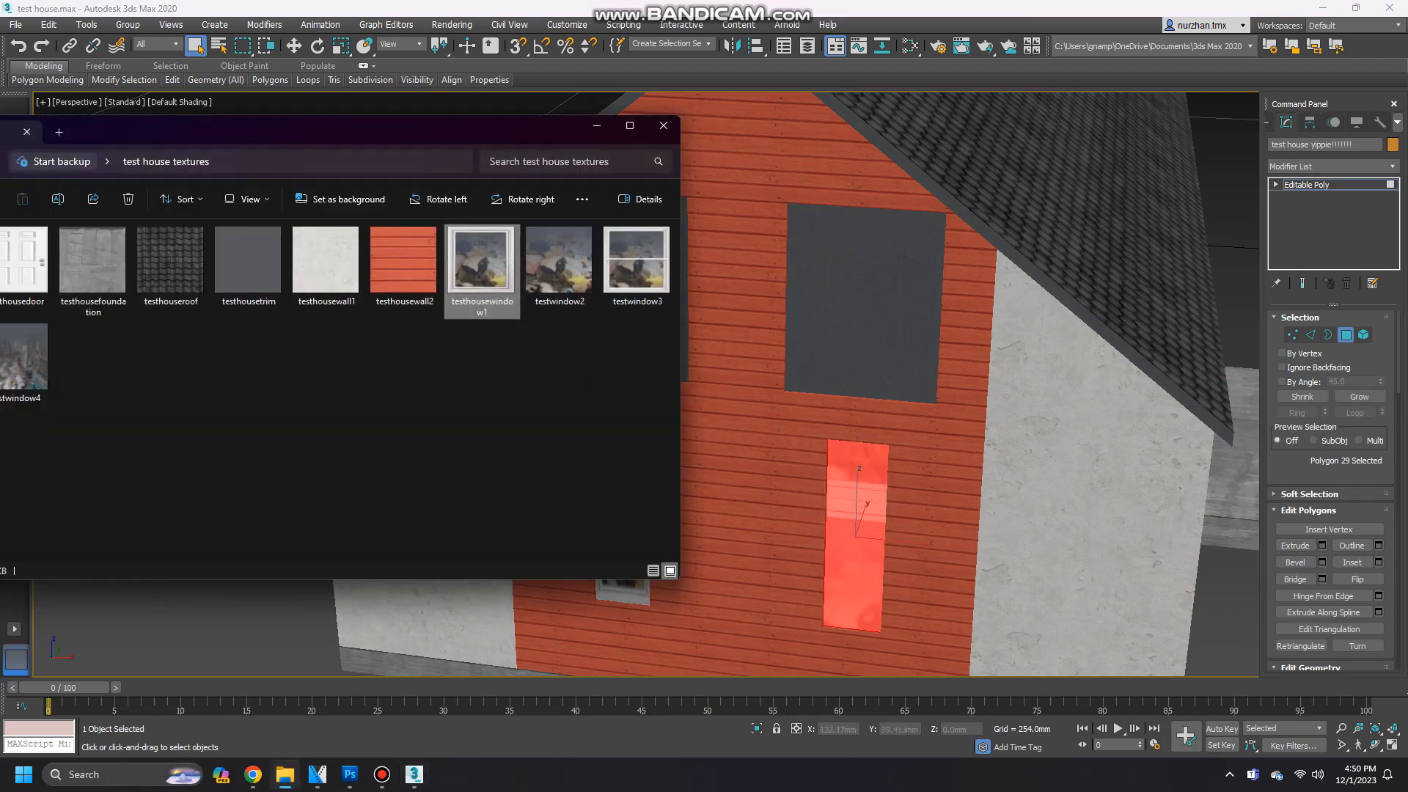
Map the narrow lower-right gable window polygon with a Box-type UVW Map modifier and collapse the stack.
{"action": "left_click", "coordinate": [1333, 167]}
{"action": "left_click_drag", "start_coordinate": [1393, 294], "coordinate": [1393, 642]}
{"action": "left_click", "coordinate": [1320, 630]}
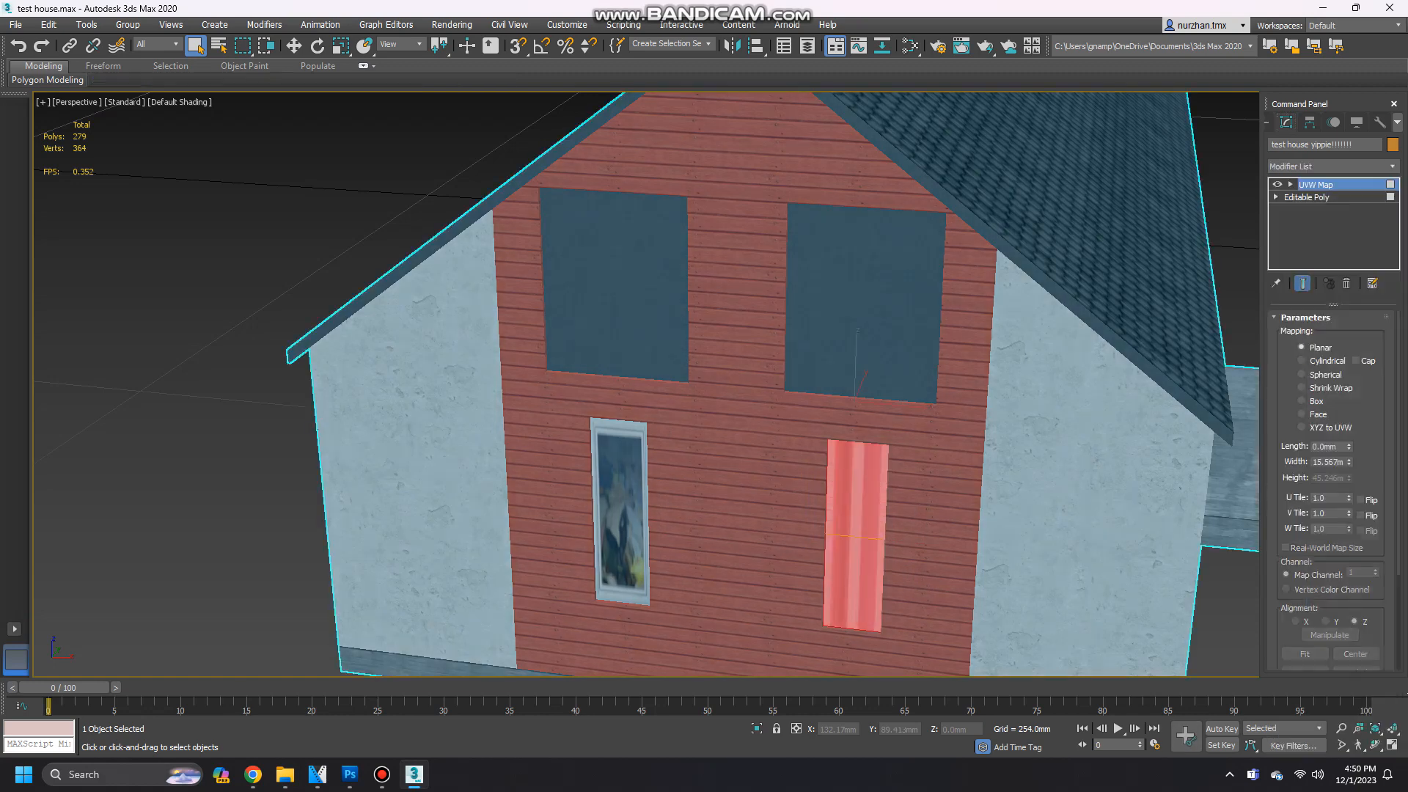
{"action": "right_click", "coordinate": [1317, 185]}
{"action": "left_click", "coordinate": [1291, 371]}
{"action": "left_click", "coordinate": [645, 432]}
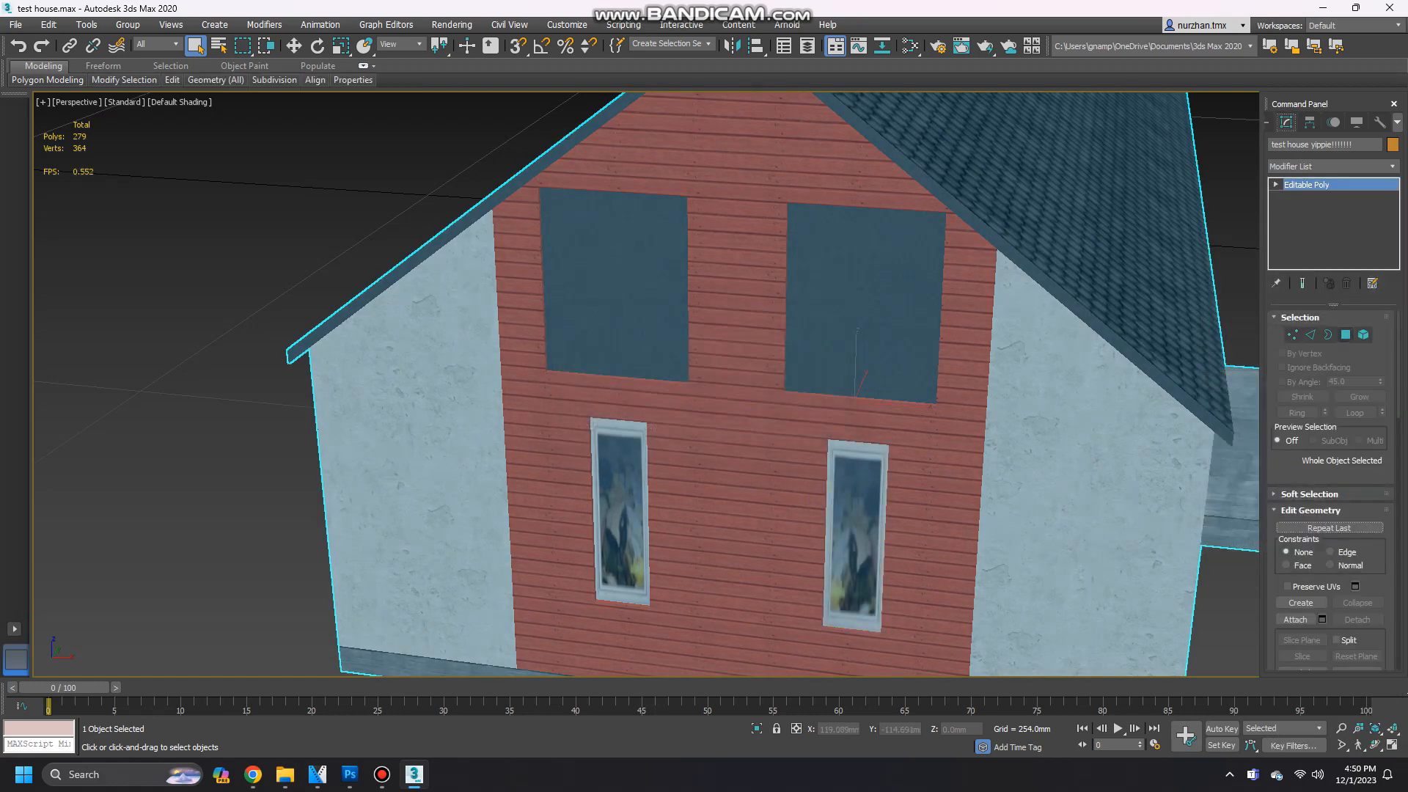
Apply the testwindow3 texture to the large upper-right window polygon on the same gable.
{"action": "left_click", "coordinate": [1346, 334]}
{"action": "left_click", "coordinate": [864, 303]}
{"action": "left_click", "coordinate": [285, 774]}
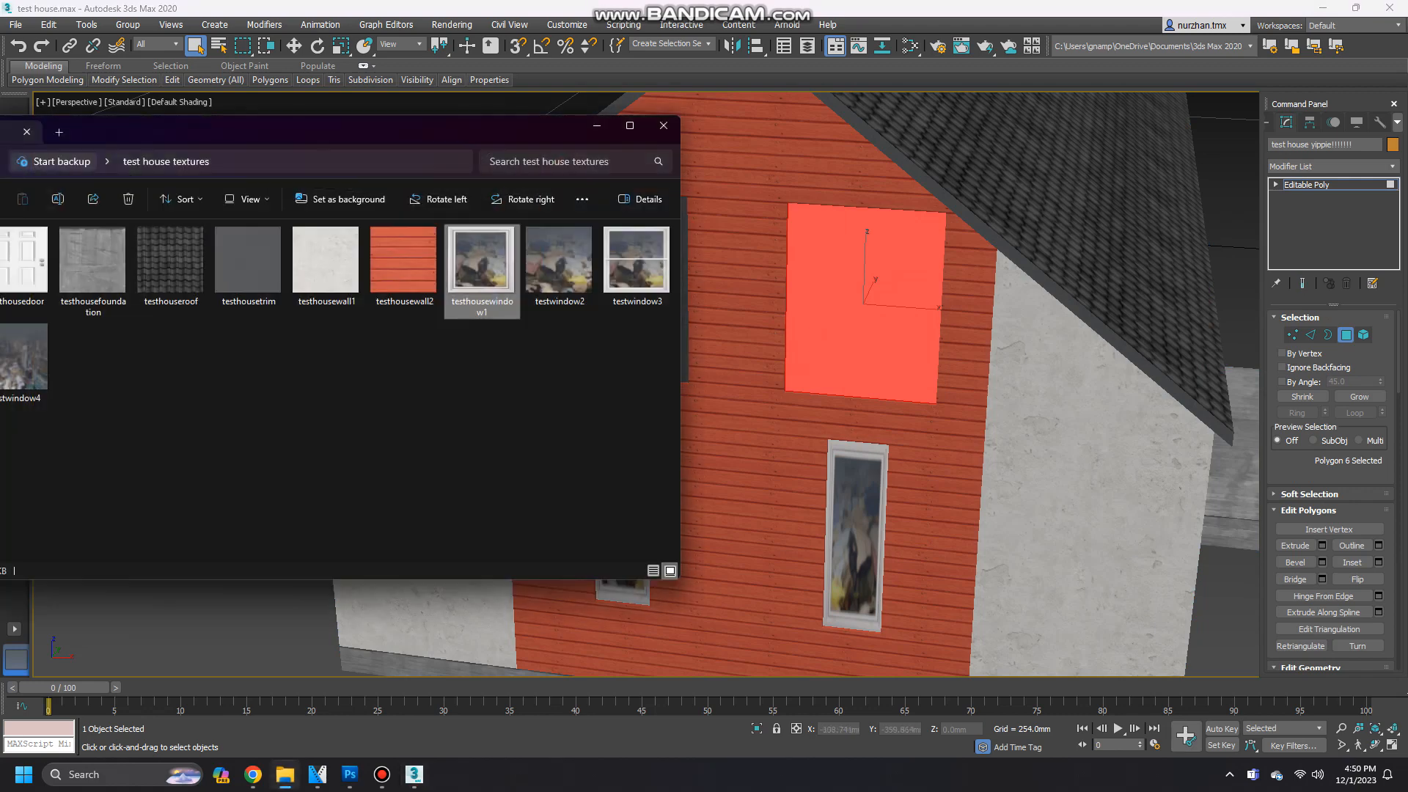
{"action": "left_click_drag", "start_coordinate": [636, 261], "coordinate": [892, 304]}
Give the upper-right gable window polygon a Box-type UVW Map modifier and collapse the stack.
{"action": "left_click", "coordinate": [1333, 167]}
{"action": "left_click_drag", "start_coordinate": [1395, 249], "coordinate": [1395, 600]}
{"action": "left_click", "coordinate": [1298, 630]}
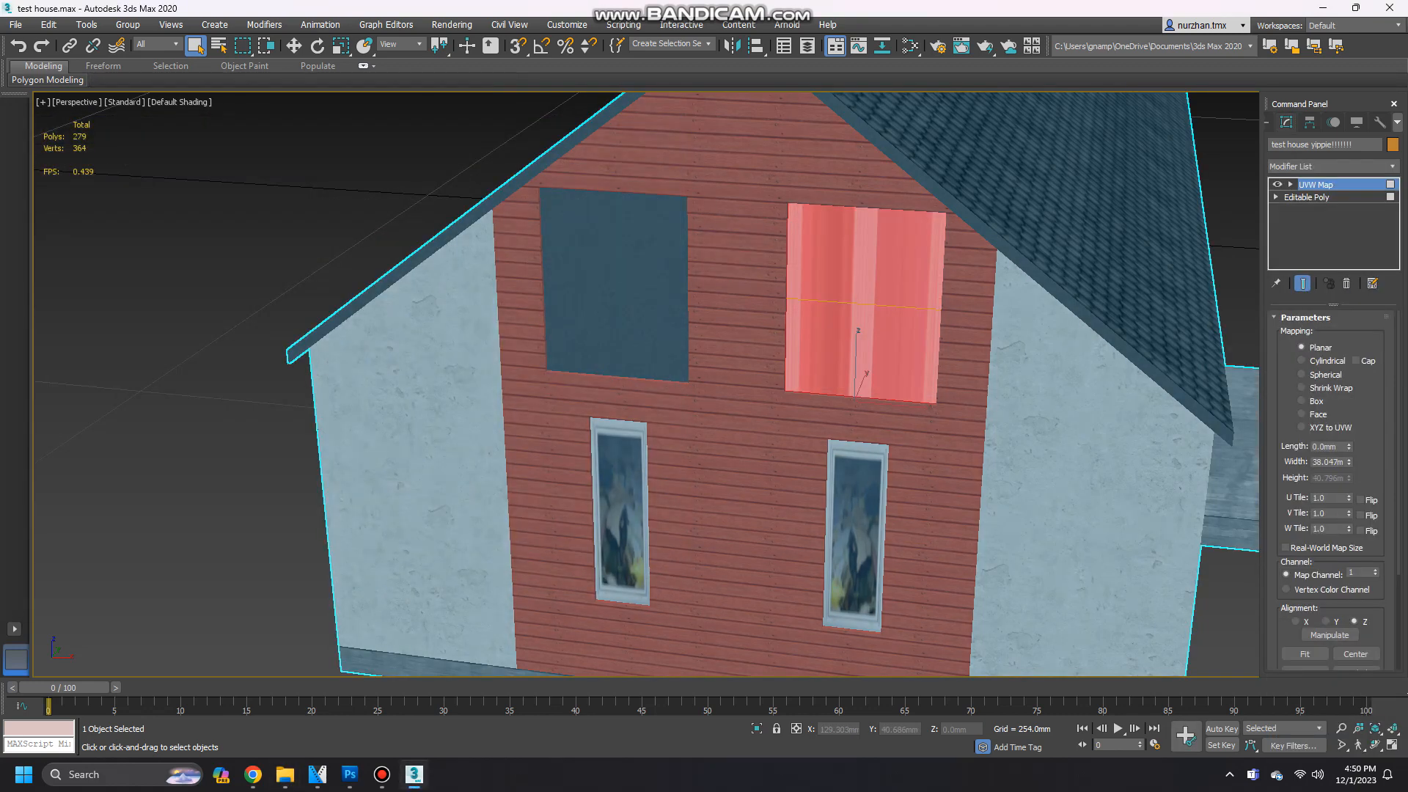
{"action": "right_click", "coordinate": [1317, 220]}
{"action": "left_click", "coordinate": [1257, 374]}
{"action": "left_click", "coordinate": [771, 428]}
Apply the testwindow3 texture to the large upper-left window polygon on the gable.
{"action": "key", "text": "4"}
{"action": "left_click", "coordinate": [616, 288]}
{"action": "left_click", "coordinate": [285, 774]}
{"action": "middle_click_drag", "start_coordinate": [763, 440], "coordinate": [925, 444]}
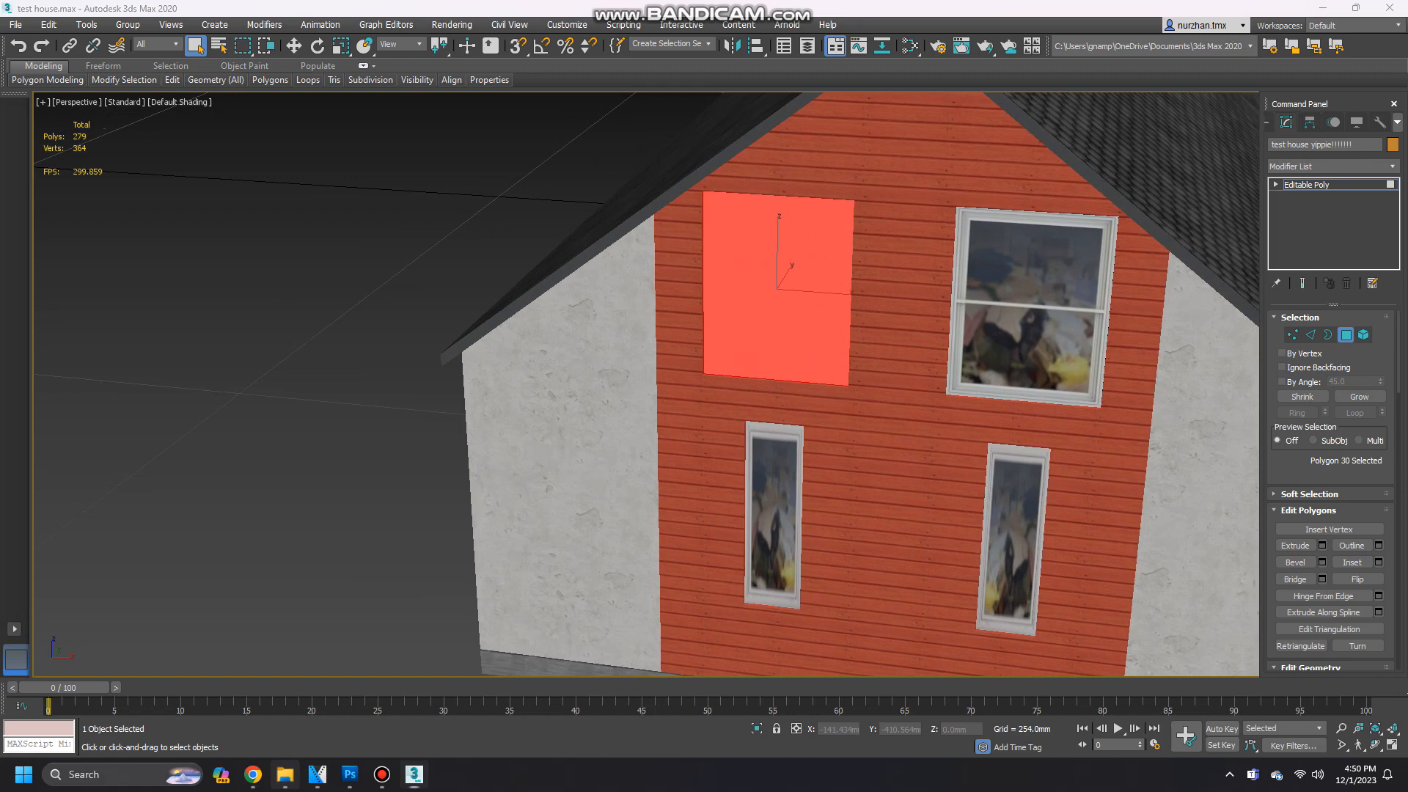
{"action": "left_click", "coordinate": [284, 774]}
{"action": "left_click_drag", "start_coordinate": [632, 263], "coordinate": [774, 269]}
Map the upper-left gable window polygon with a Box-type UVW Map modifier and collapse the stack.
{"action": "left_click", "coordinate": [1332, 167]}
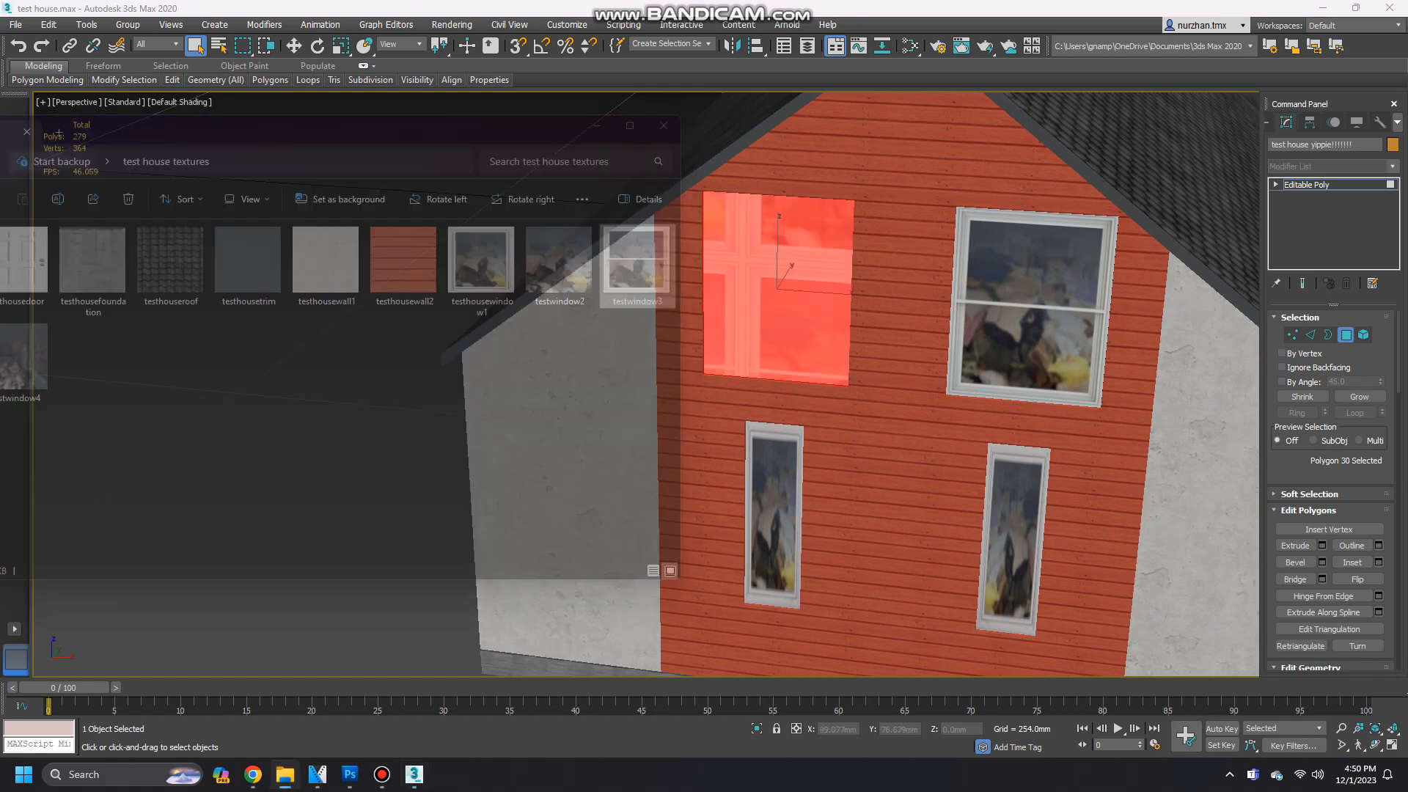
{"action": "left_click_drag", "start_coordinate": [1394, 235], "coordinate": [1394, 587]}
{"action": "left_click", "coordinate": [1302, 630]}
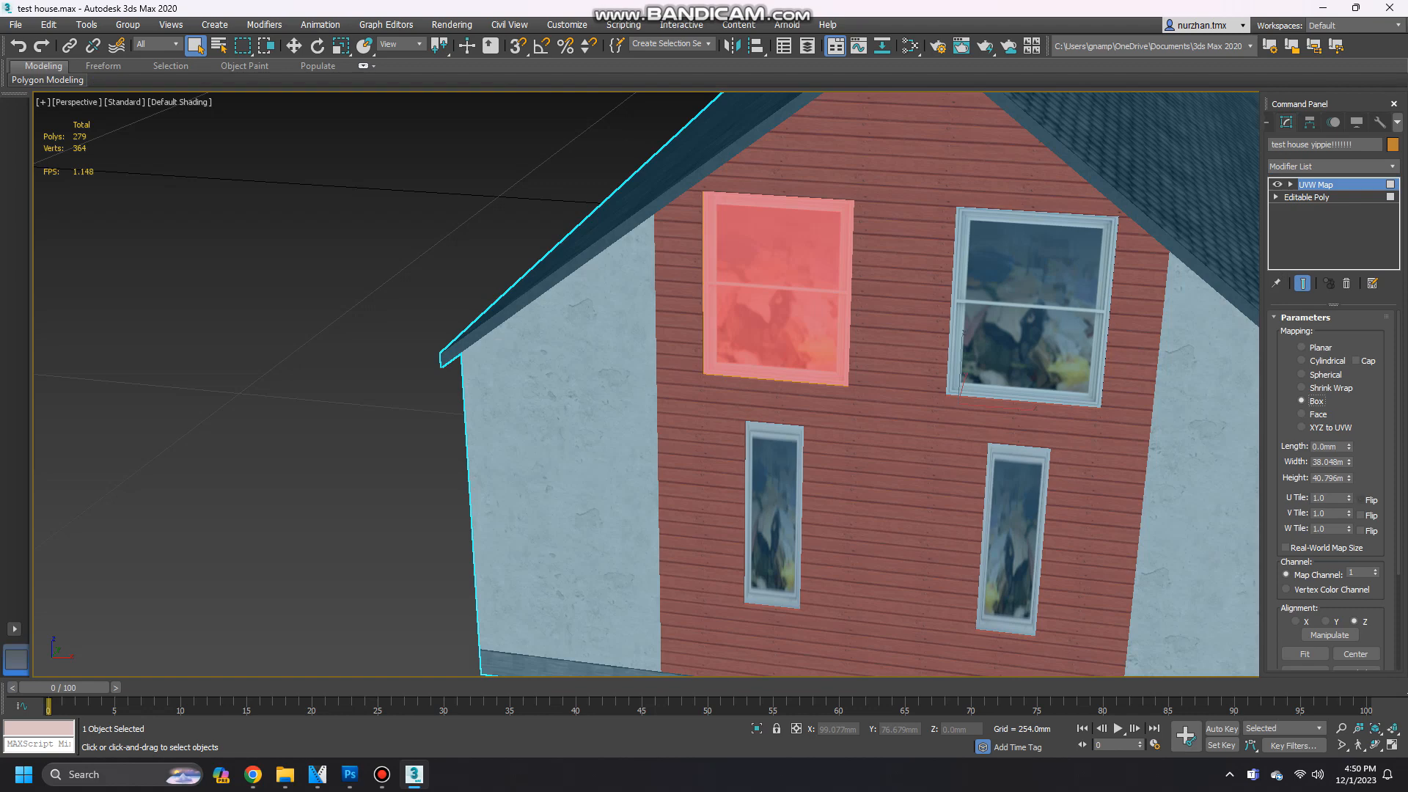
{"action": "right_click", "coordinate": [1320, 226]}
{"action": "left_click", "coordinate": [1251, 377]}
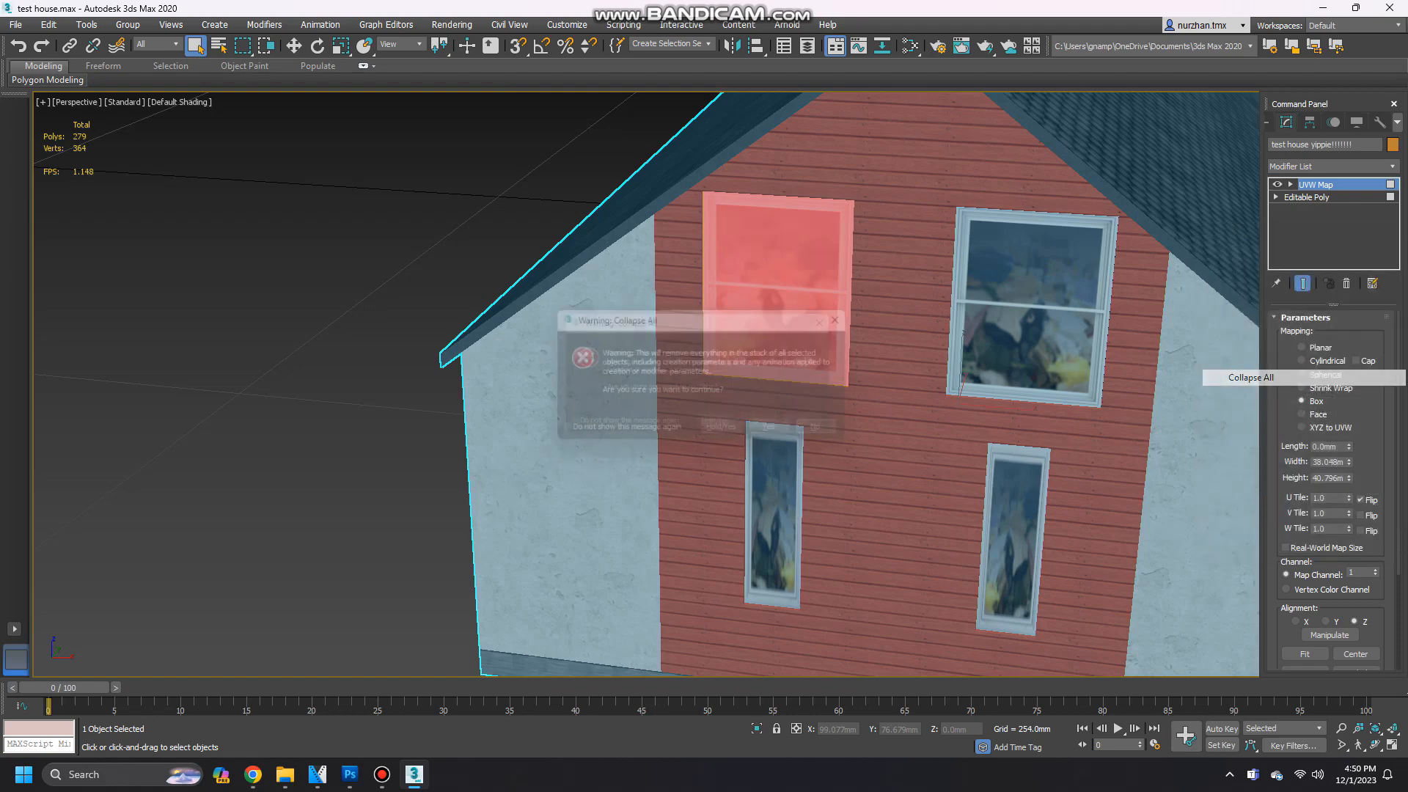
{"action": "left_click", "coordinate": [774, 430]}
Apply the testwindow4 texture to the three tall panel polygons inside the wide red-framed opening above the steps.
{"action": "left_click", "coordinate": [405, 395]}
{"action": "scroll", "coordinate": [406, 394], "scroll_direction": "down", "scroll_amount": 4}
{"action": "middle_click_drag", "start_coordinate": [406, 395], "coordinate": [806, 472], "text": "alt"}
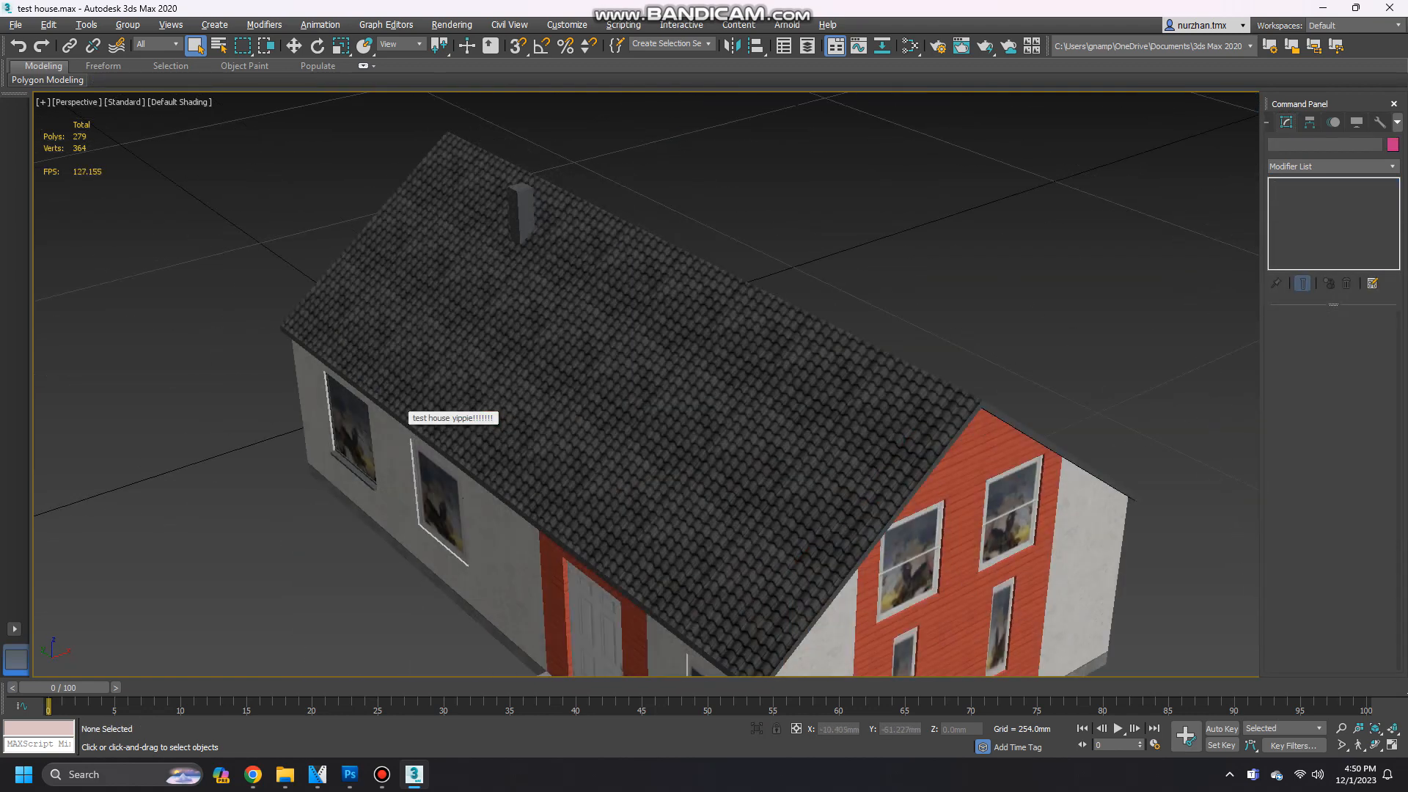
{"action": "scroll", "coordinate": [807, 472], "scroll_direction": "down", "scroll_amount": 5}
{"action": "scroll", "coordinate": [535, 470], "scroll_direction": "up", "scroll_amount": 3}
{"action": "middle_click_drag", "start_coordinate": [432, 535], "coordinate": [1041, 448], "text": "alt"}
{"action": "middle_click_drag", "start_coordinate": [506, 583], "coordinate": [1247, 557], "text": "alt"}
{"action": "middle_click_drag", "start_coordinate": [829, 562], "coordinate": [1248, 545], "text": "alt"}
{"action": "scroll", "coordinate": [964, 463], "scroll_direction": "up", "scroll_amount": 5}
{"action": "left_click", "coordinate": [880, 433]}
{"action": "scroll", "coordinate": [855, 424], "scroll_direction": "up", "scroll_amount": 4}
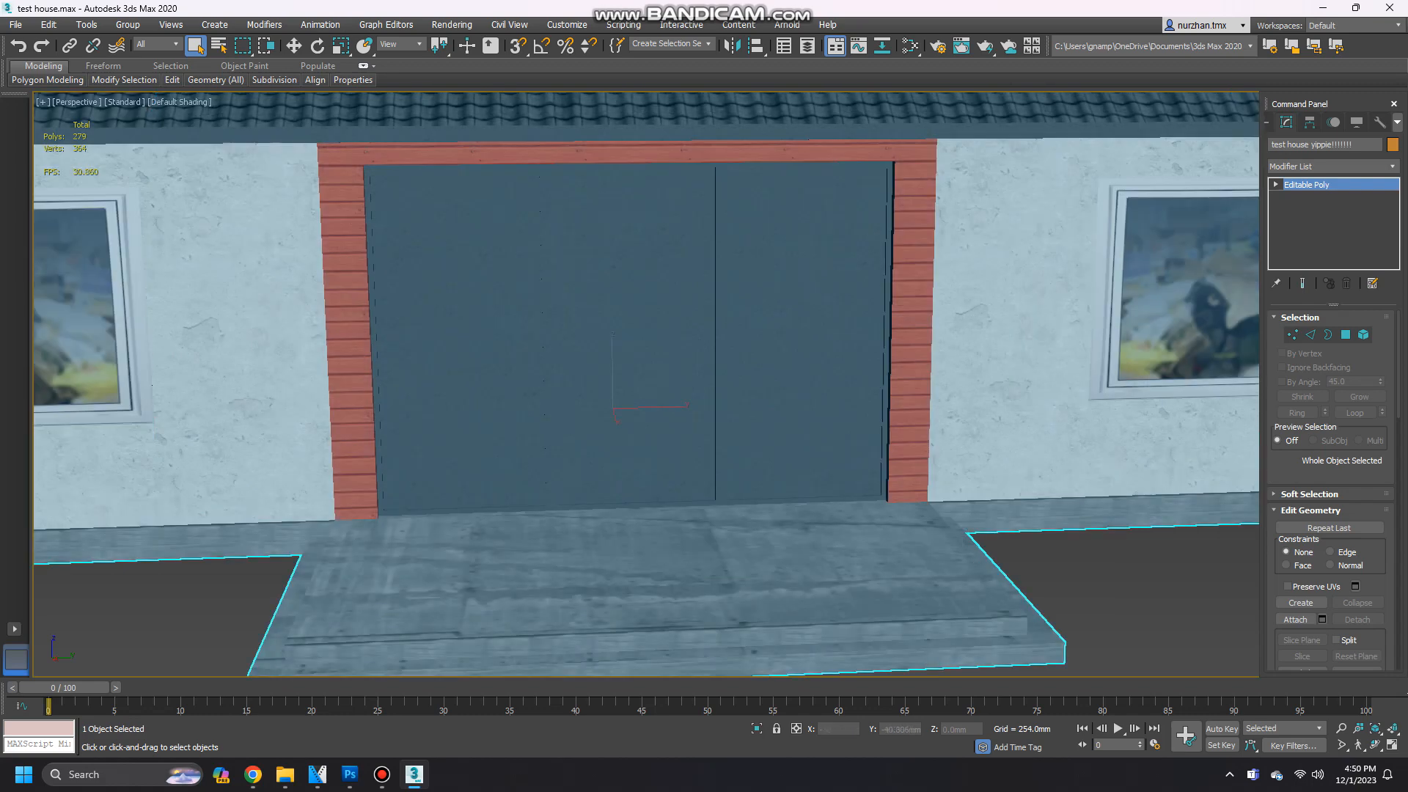
{"action": "left_click", "coordinate": [829, 388]}
{"action": "left_click", "coordinate": [473, 374], "text": "ctrl"}
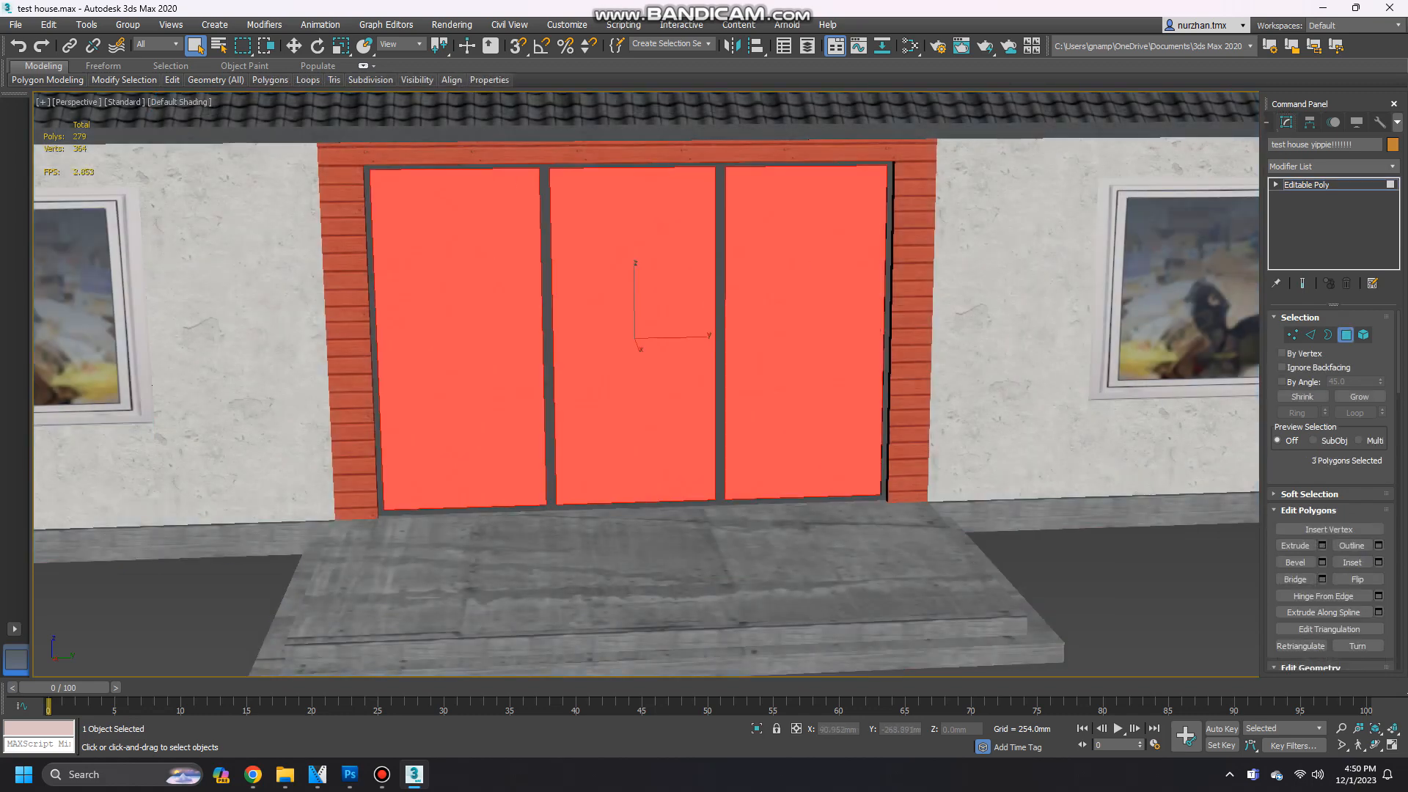
{"action": "left_click", "coordinate": [285, 775]}
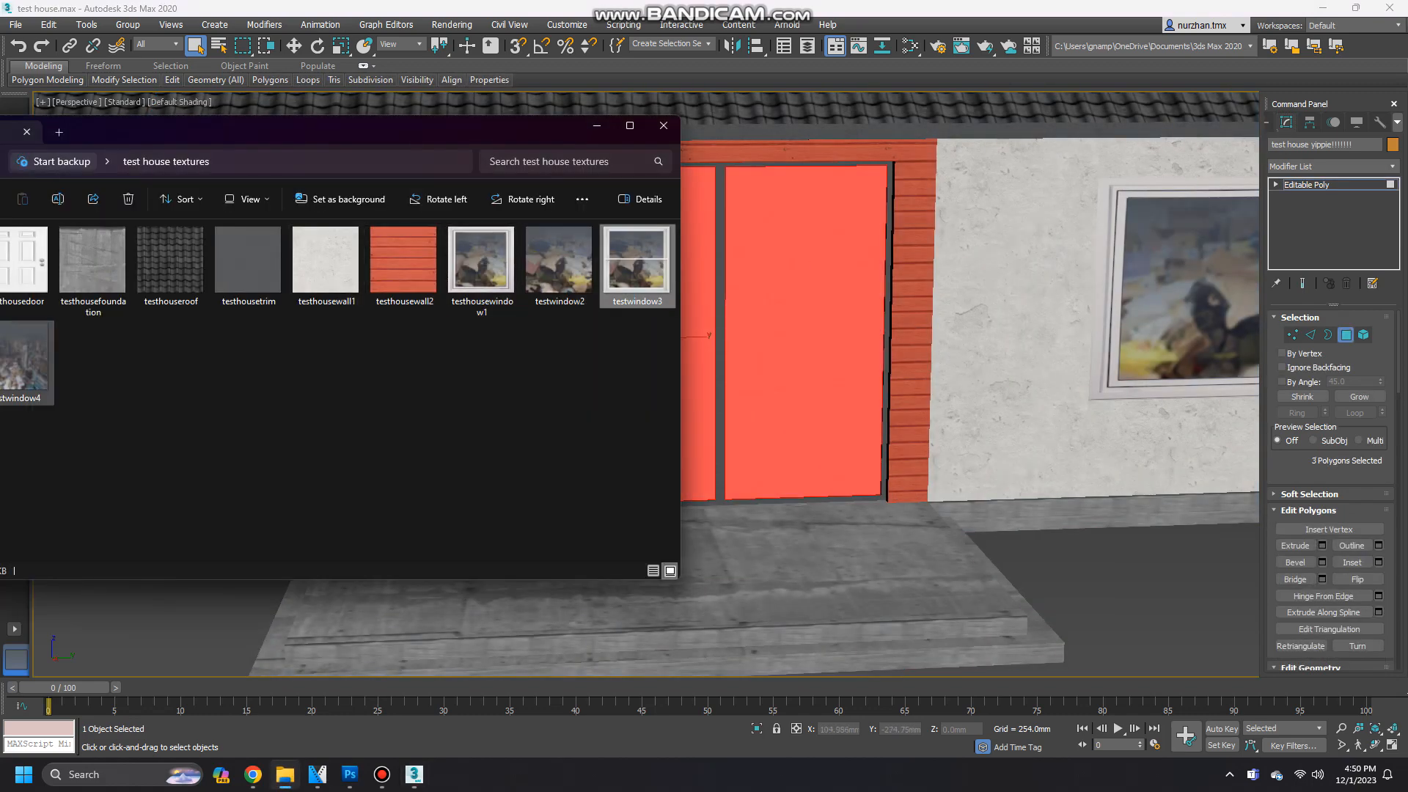
Map the three panels of the wide opening with a Box-type UVW Map modifier, collapse the stack and deselect the house.
{"action": "left_click", "coordinate": [1332, 167]}
{"action": "left_click_drag", "start_coordinate": [1395, 290], "coordinate": [1395, 645]}
{"action": "left_click", "coordinate": [1299, 630]}
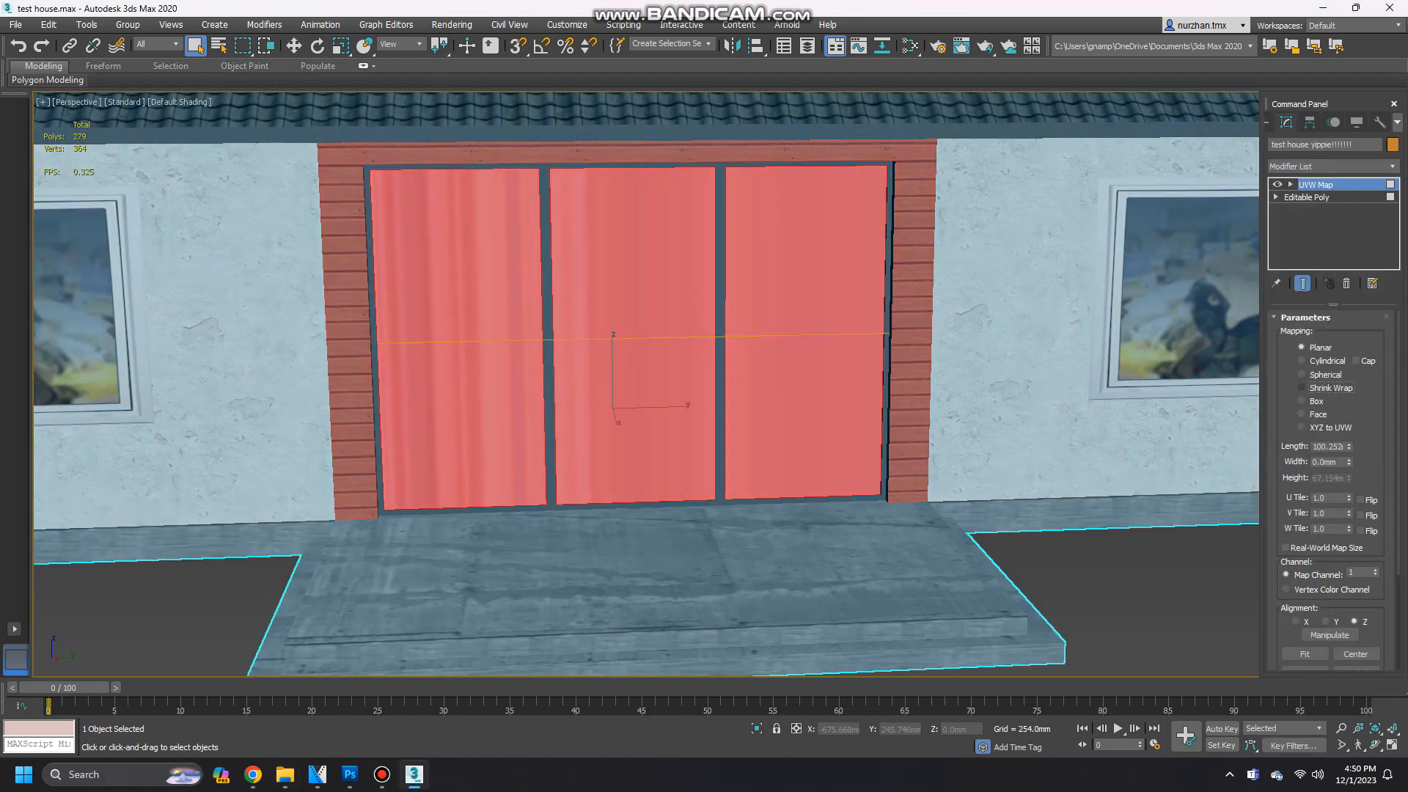
{"action": "left_click", "coordinate": [1302, 401]}
{"action": "right_click", "coordinate": [1316, 220]}
{"action": "left_click", "coordinate": [1255, 371]}
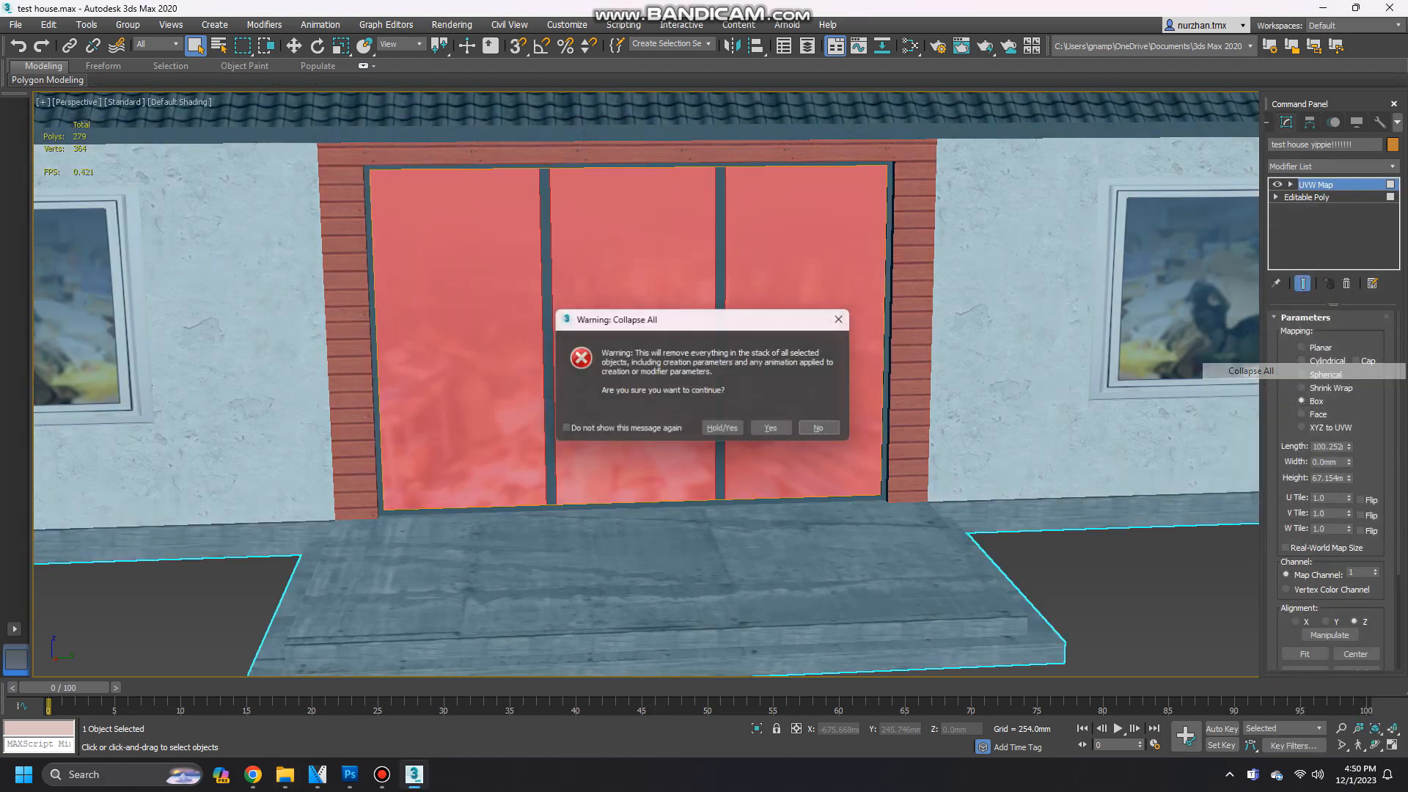
{"action": "left_click", "coordinate": [773, 428]}
{"action": "left_click", "coordinate": [1086, 587]}
{"action": "scroll", "coordinate": [1014, 559], "scroll_direction": "down", "scroll_amount": 4}
{"action": "middle_click_drag", "start_coordinate": [1014, 559], "coordinate": [906, 535]}
{"action": "scroll", "coordinate": [887, 521], "scroll_direction": "up", "scroll_amount": 3}
{"action": "middle_click_drag", "start_coordinate": [557, 470], "coordinate": [1064, 469], "text": "alt"}
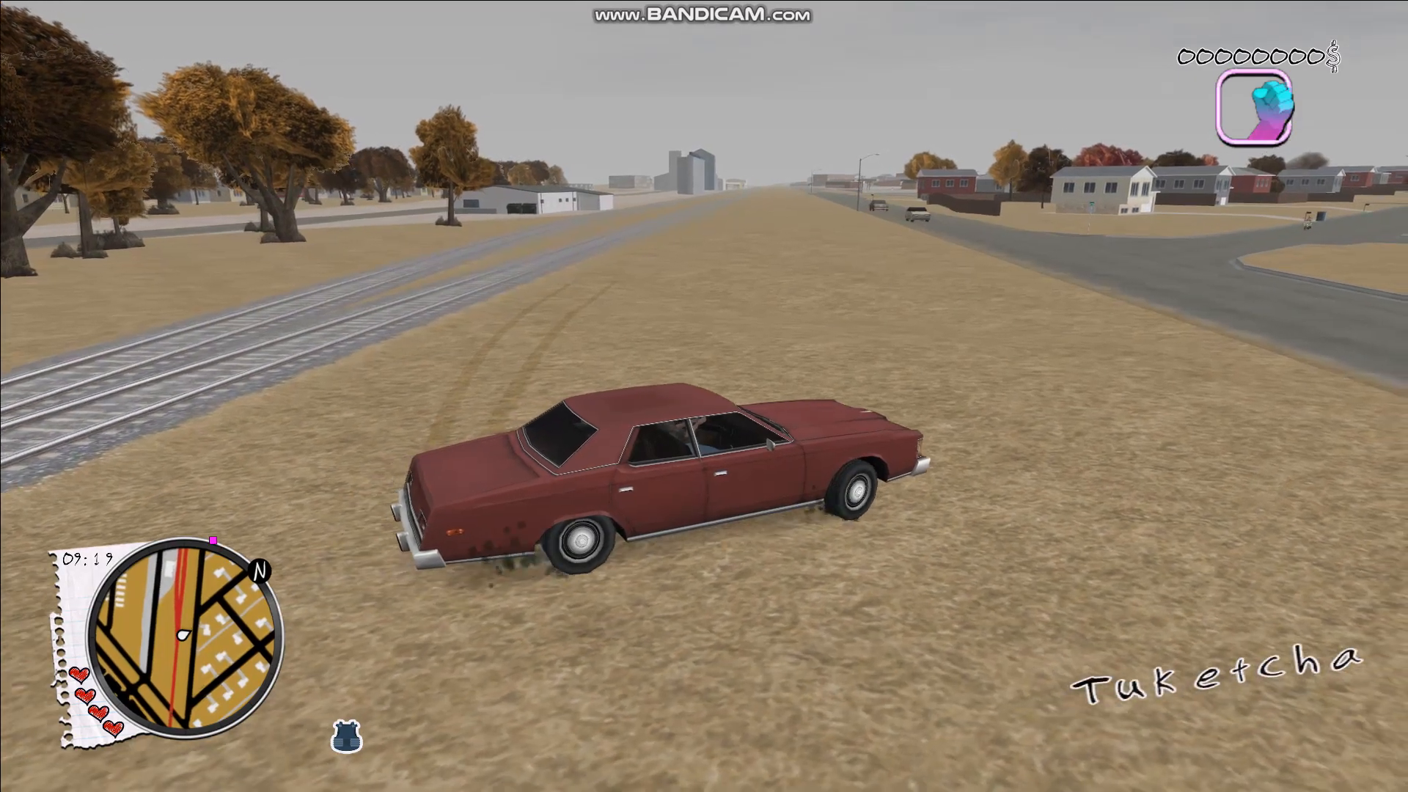
{"action": "key", "text": "w"}
{"action": "key", "text": "w"}
{"action": "key", "text": "a"}
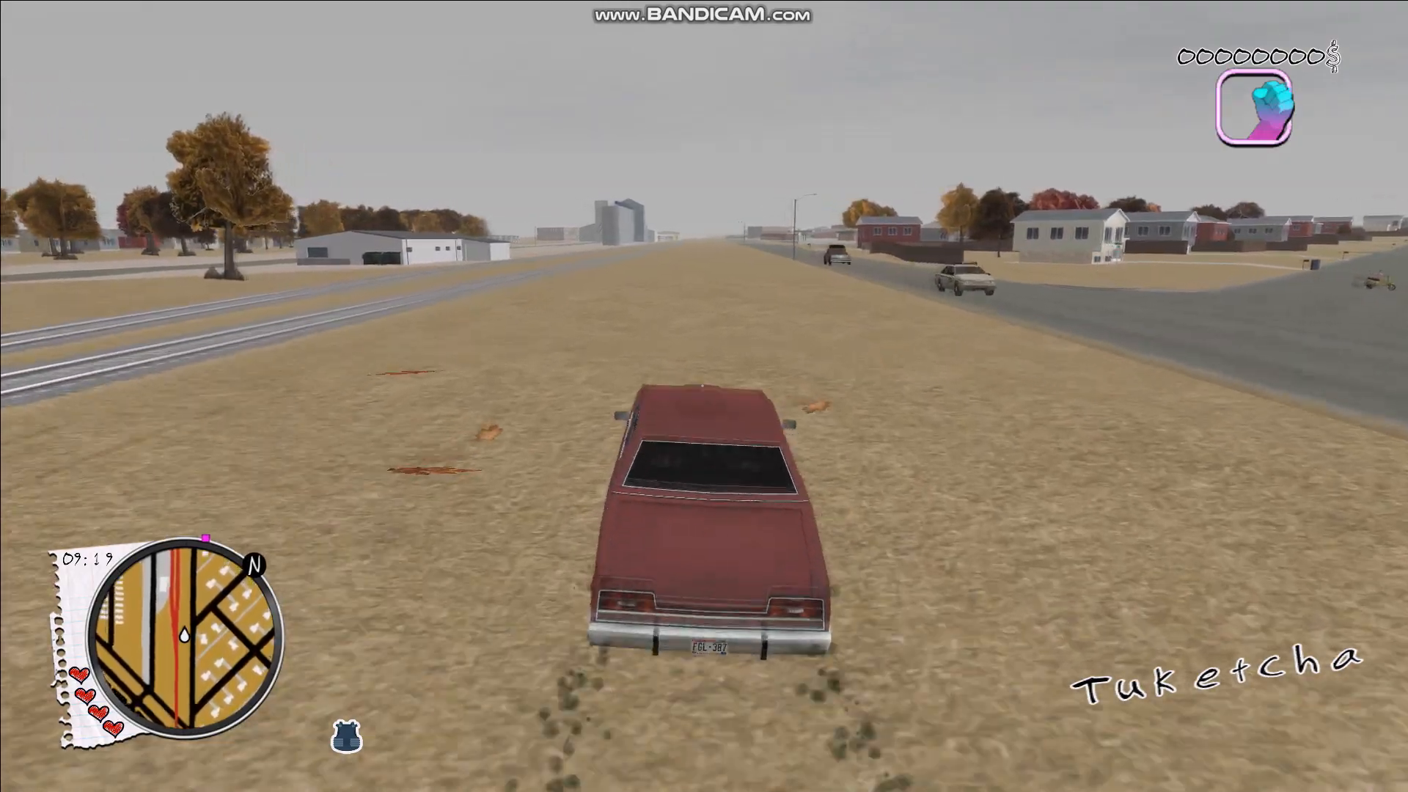
{"action": "key", "text": "s"}
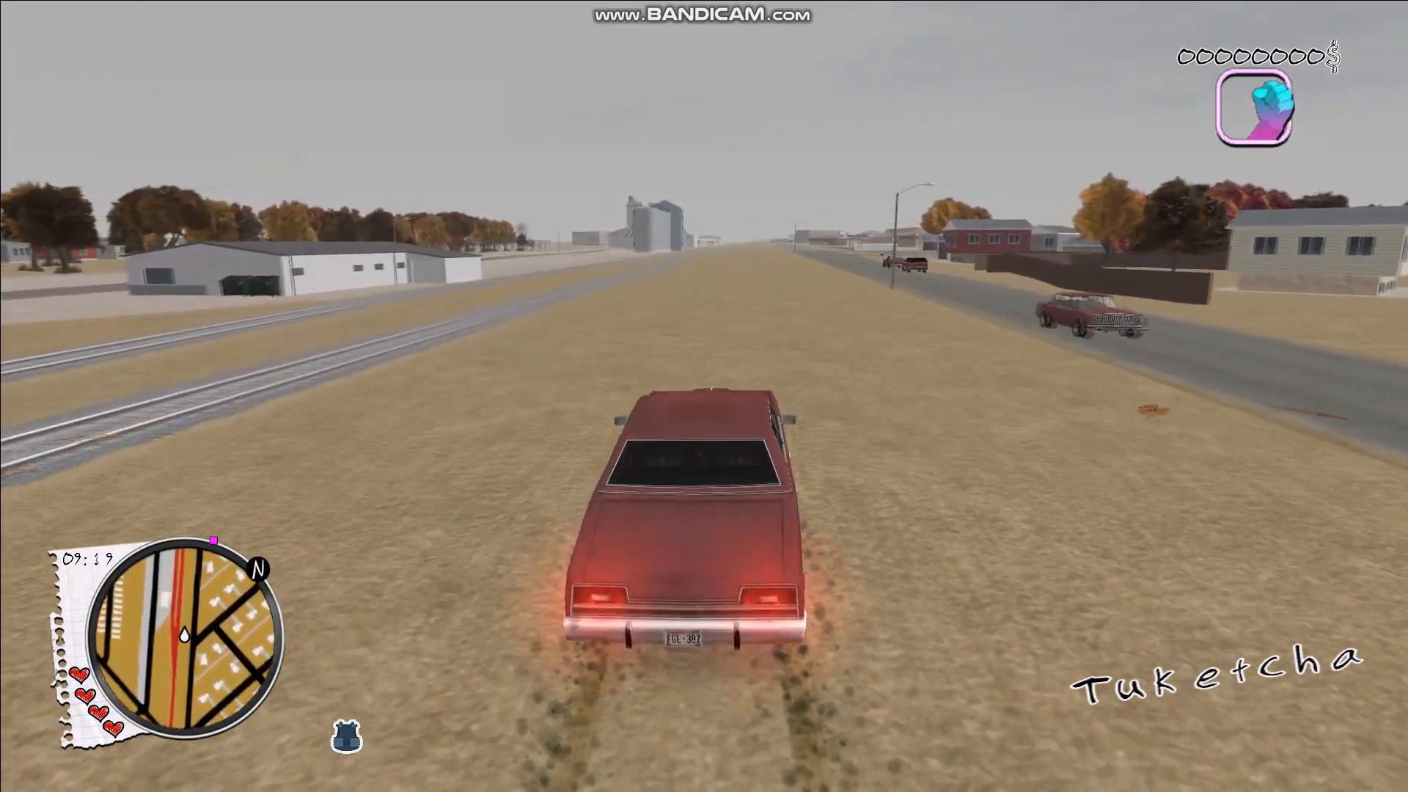
{"action": "key", "text": "s"}
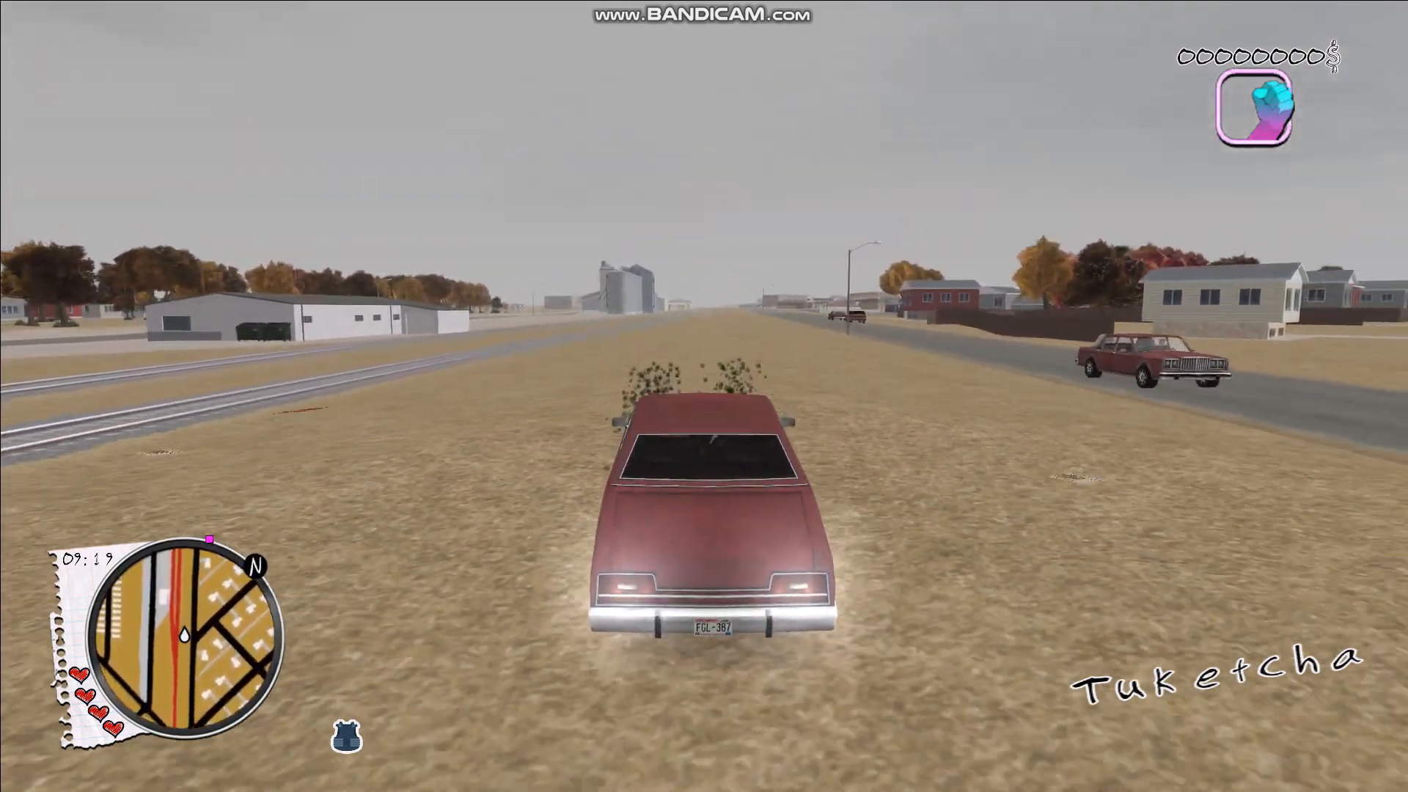
{"action": "key", "text": "s"}
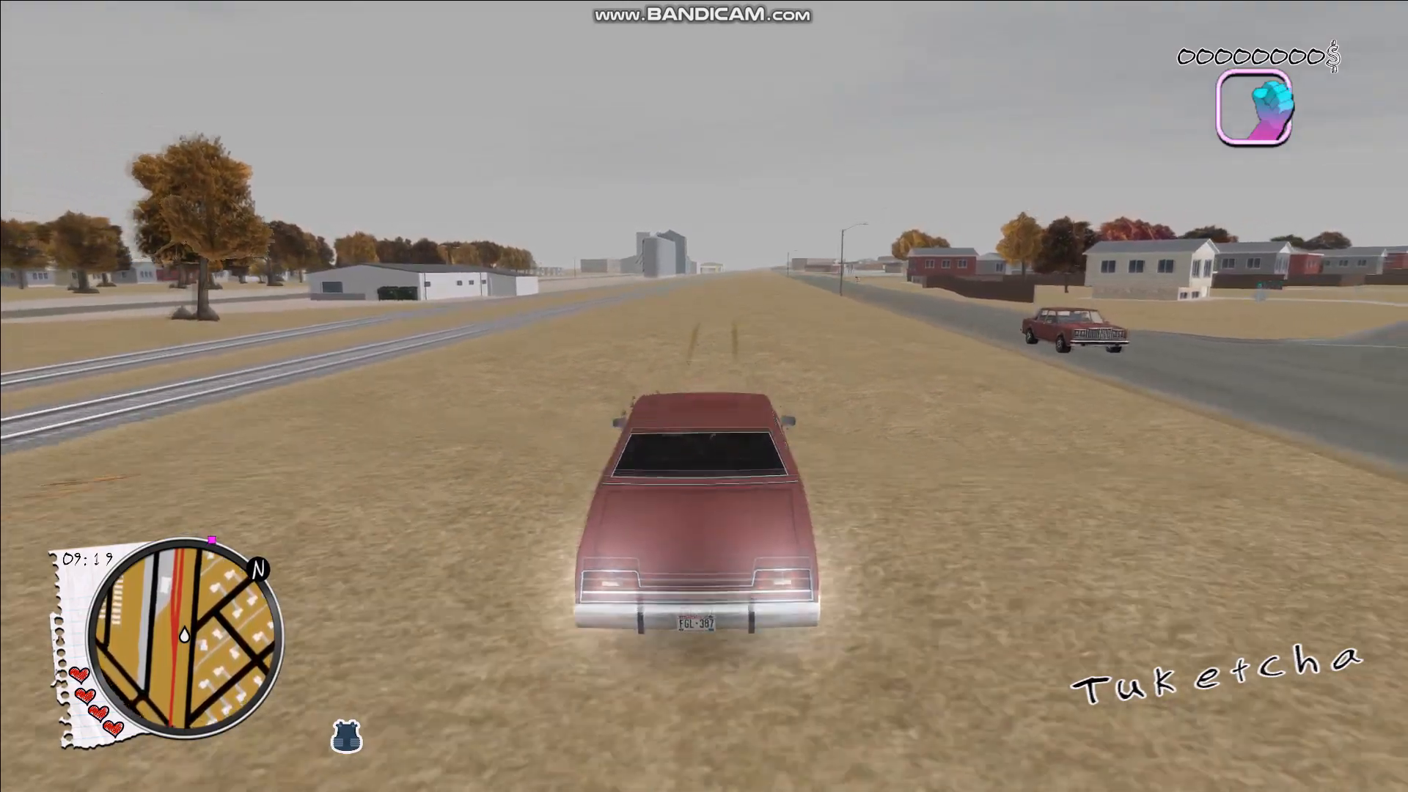
{"action": "key", "text": "s"}
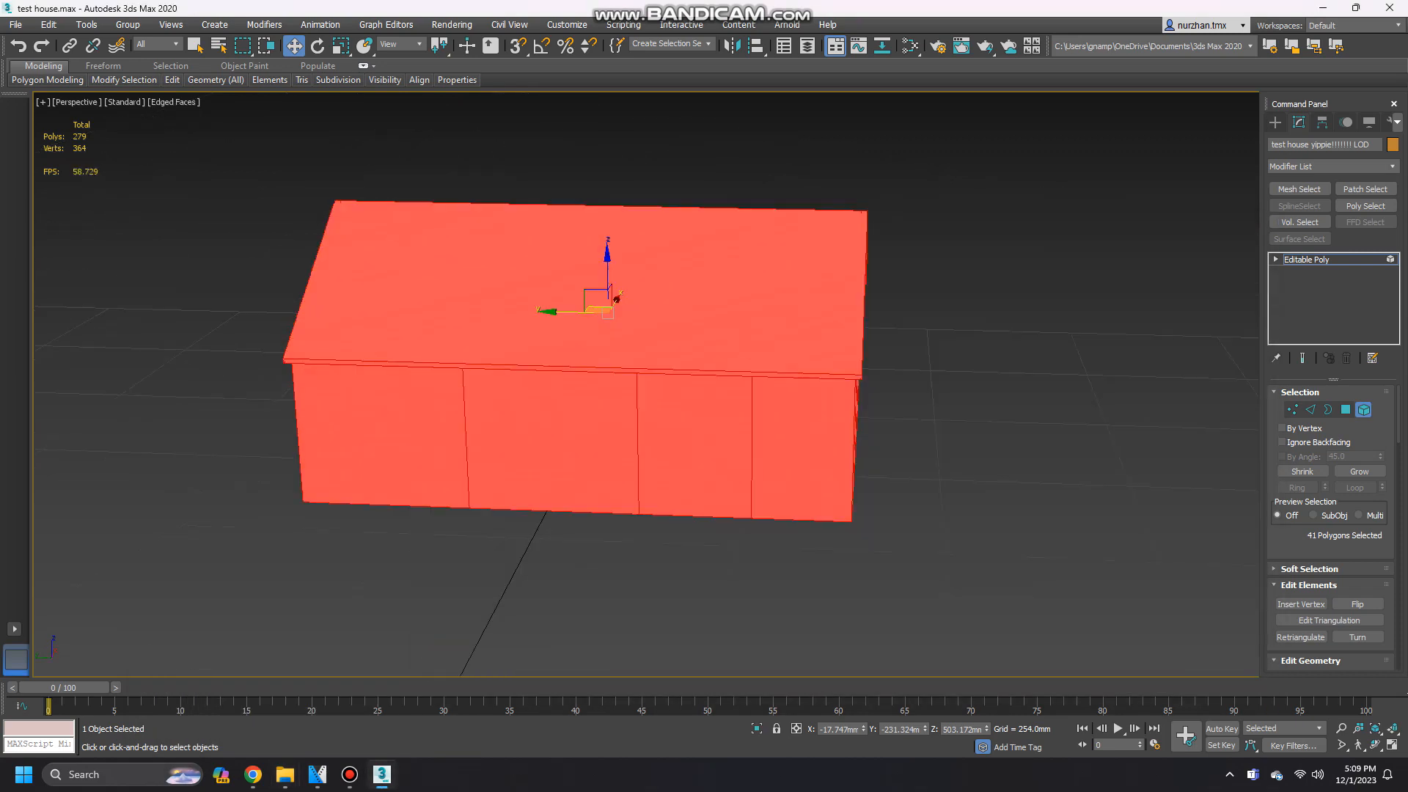
Map the wall and roof polygons of the LOD house with Box-type UVW Map modifiers and collapse the stack.
{"action": "left_click", "coordinate": [1333, 167]}
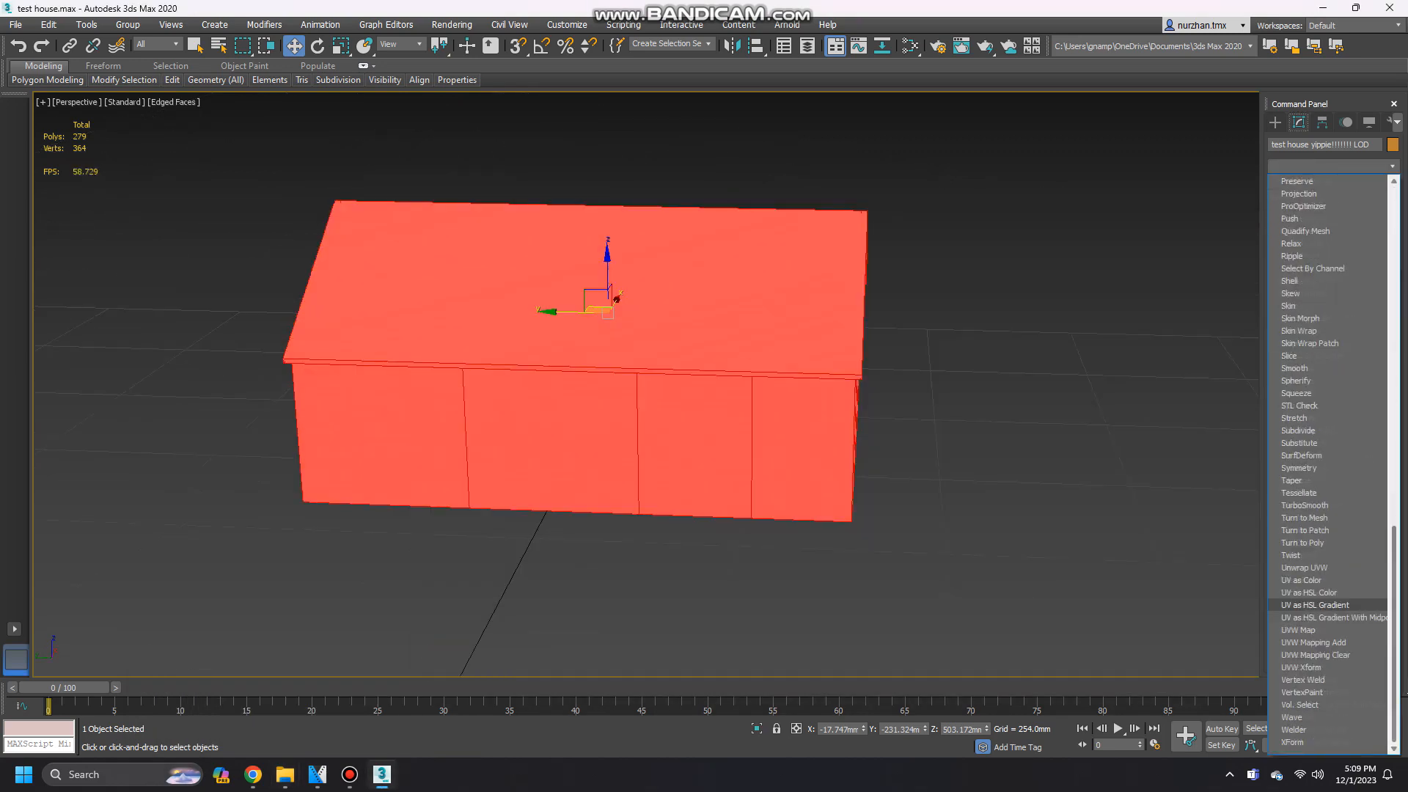
{"action": "left_click", "coordinate": [1306, 642]}
{"action": "left_click", "coordinate": [1316, 476]}
{"action": "right_click", "coordinate": [1313, 260]}
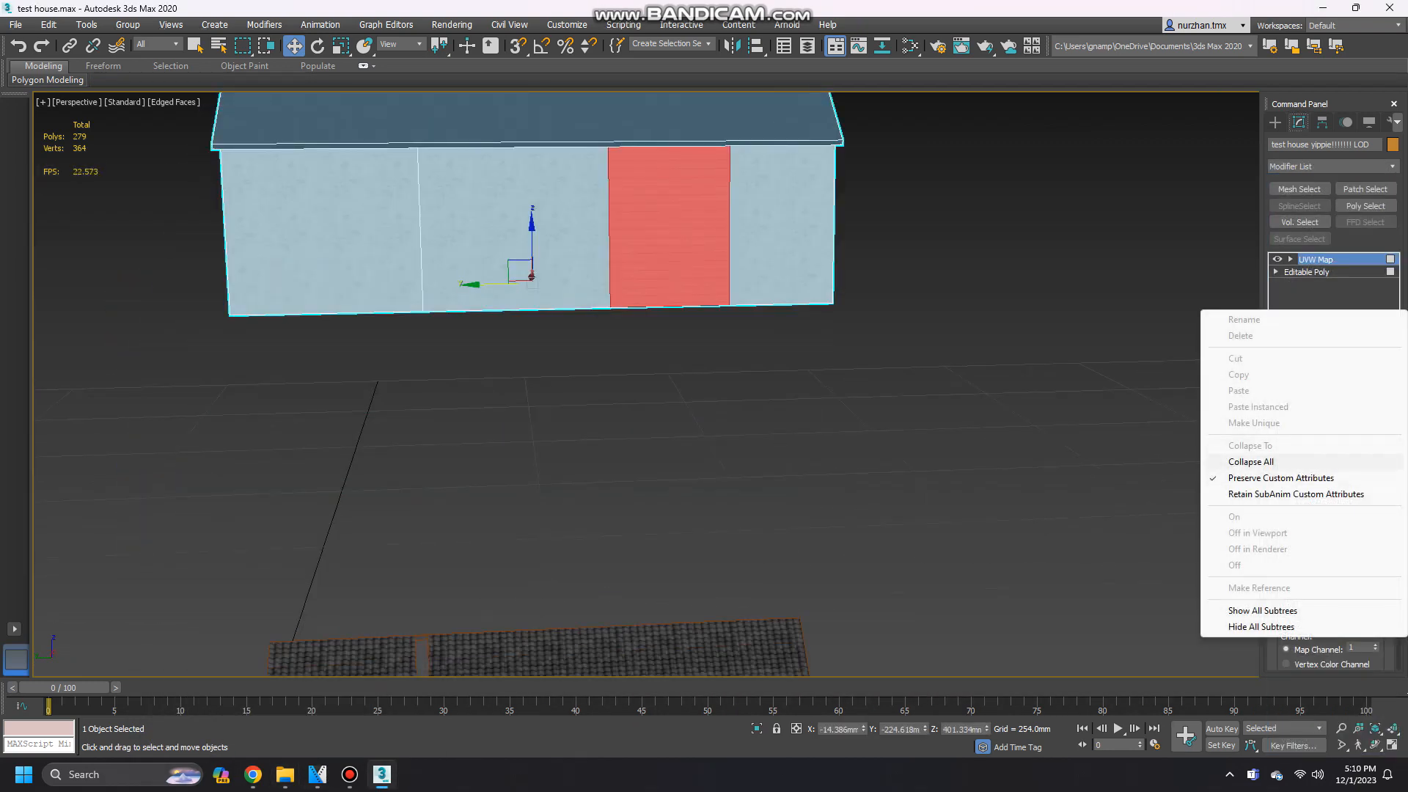
{"action": "left_click", "coordinate": [1251, 461]}
{"action": "left_click", "coordinate": [774, 431]}
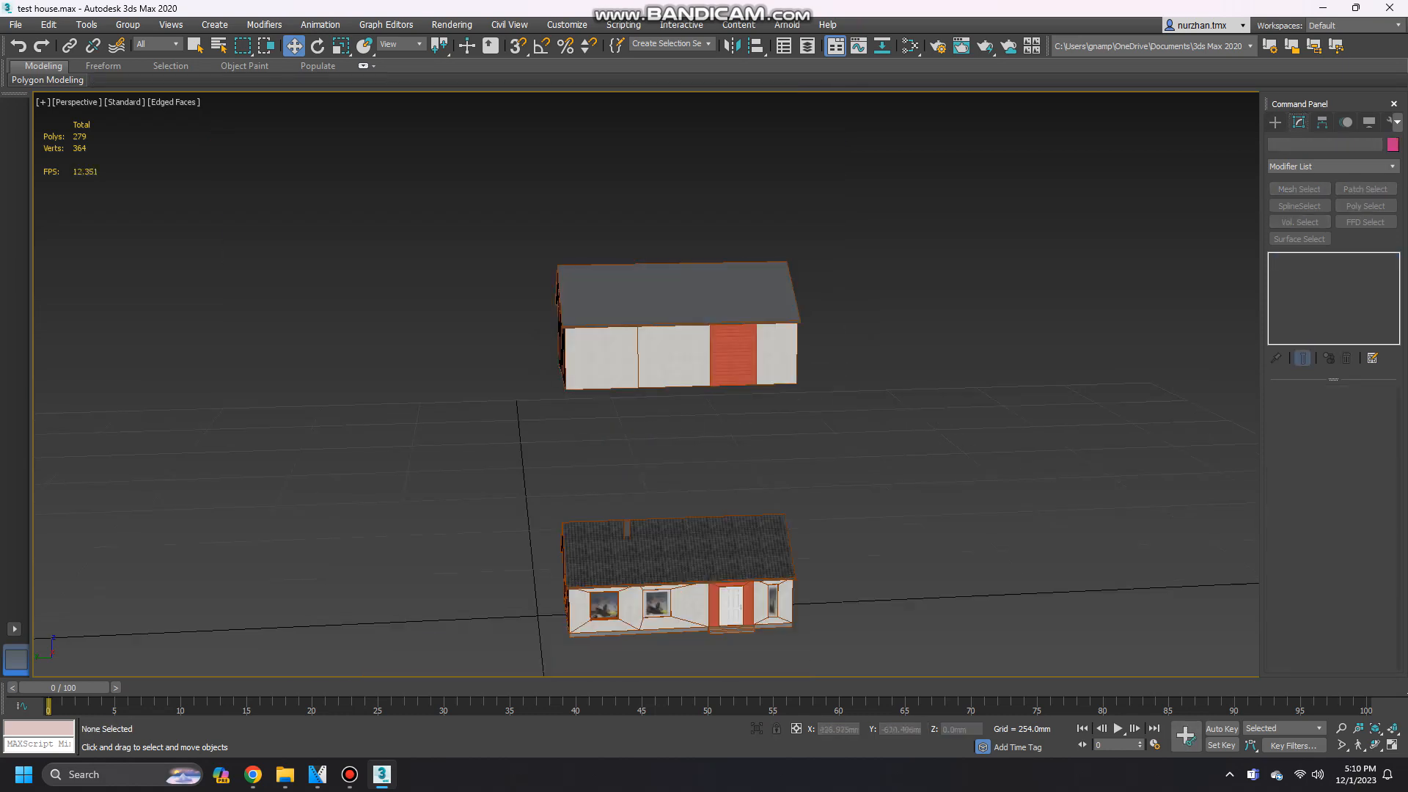
Select the front door and the front window polygons of the detailed house.
{"action": "middle_click_drag", "start_coordinate": [623, 612], "coordinate": [588, 564], "text": "alt"}
{"action": "left_click", "coordinate": [588, 563]}
{"action": "scroll", "coordinate": [588, 564], "scroll_direction": "up", "scroll_amount": 4}
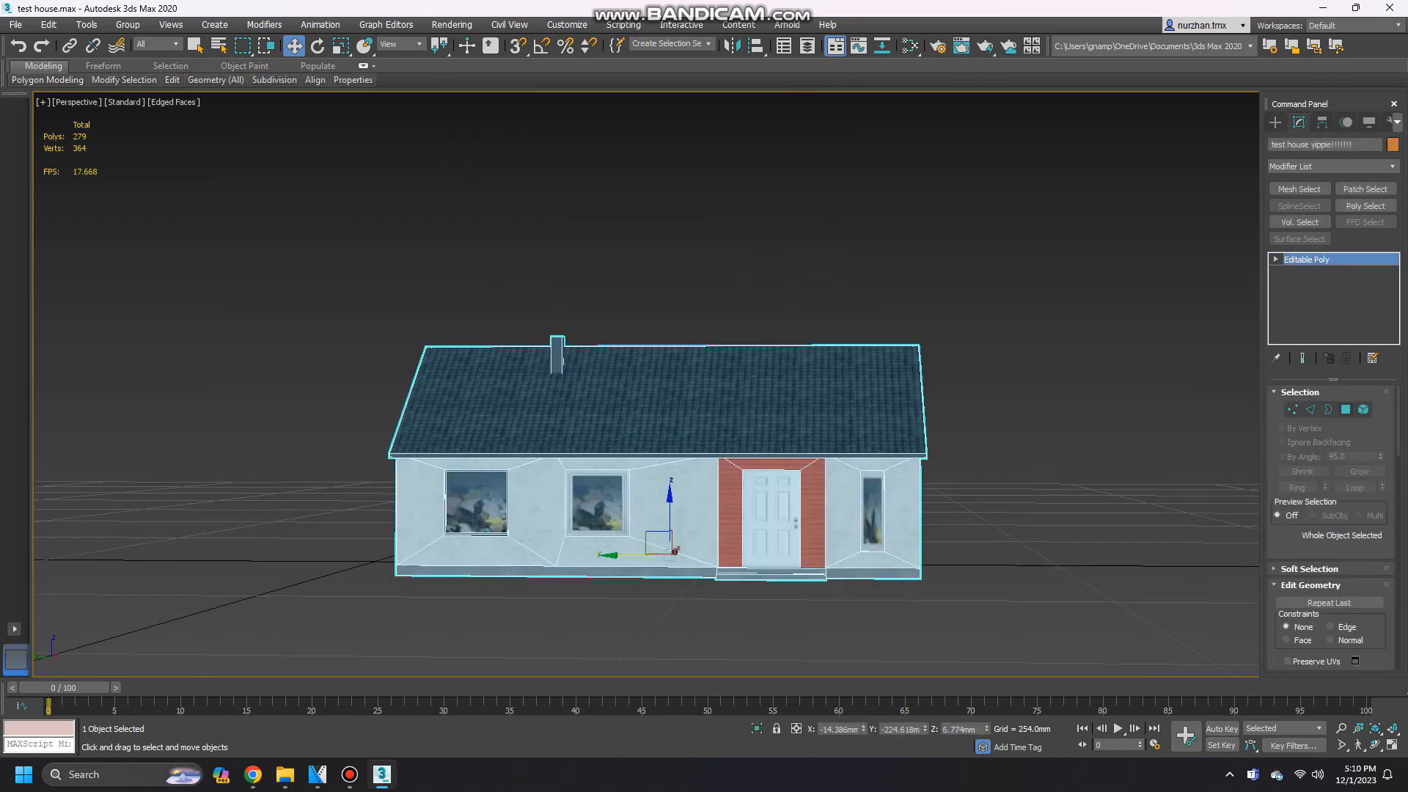
{"action": "left_click", "coordinate": [1346, 410]}
{"action": "left_click", "coordinate": [771, 520]}
{"action": "left_click", "coordinate": [597, 505], "text": "ctrl"}
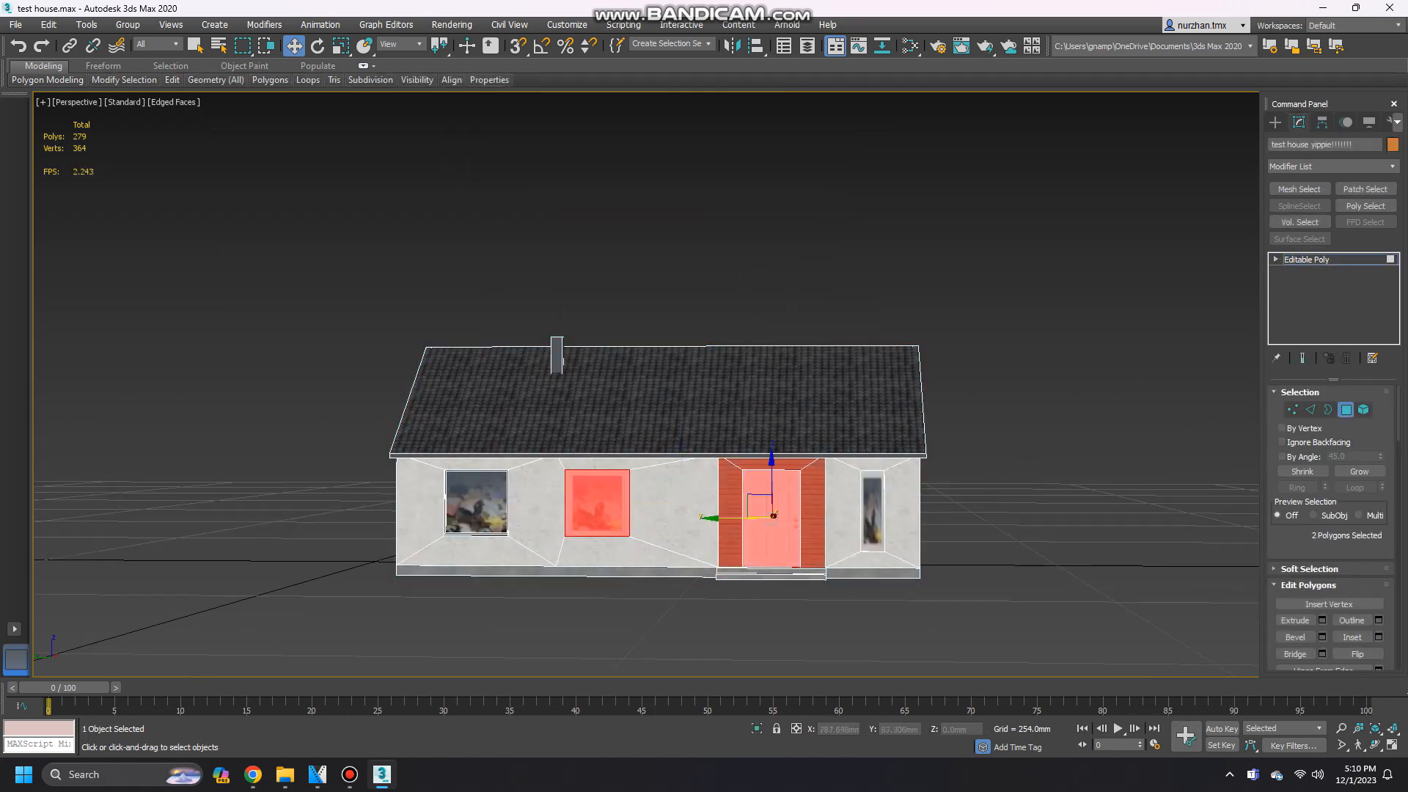
{"action": "left_click", "coordinate": [478, 504], "text": "ctrl"}
{"action": "middle_click_drag", "start_coordinate": [872, 512], "coordinate": [738, 528], "text": "alt"}
Add the two lower and two upper window polygons of the adjoining red gable to the selection.
{"action": "left_click", "coordinate": [749, 530], "text": "ctrl"}
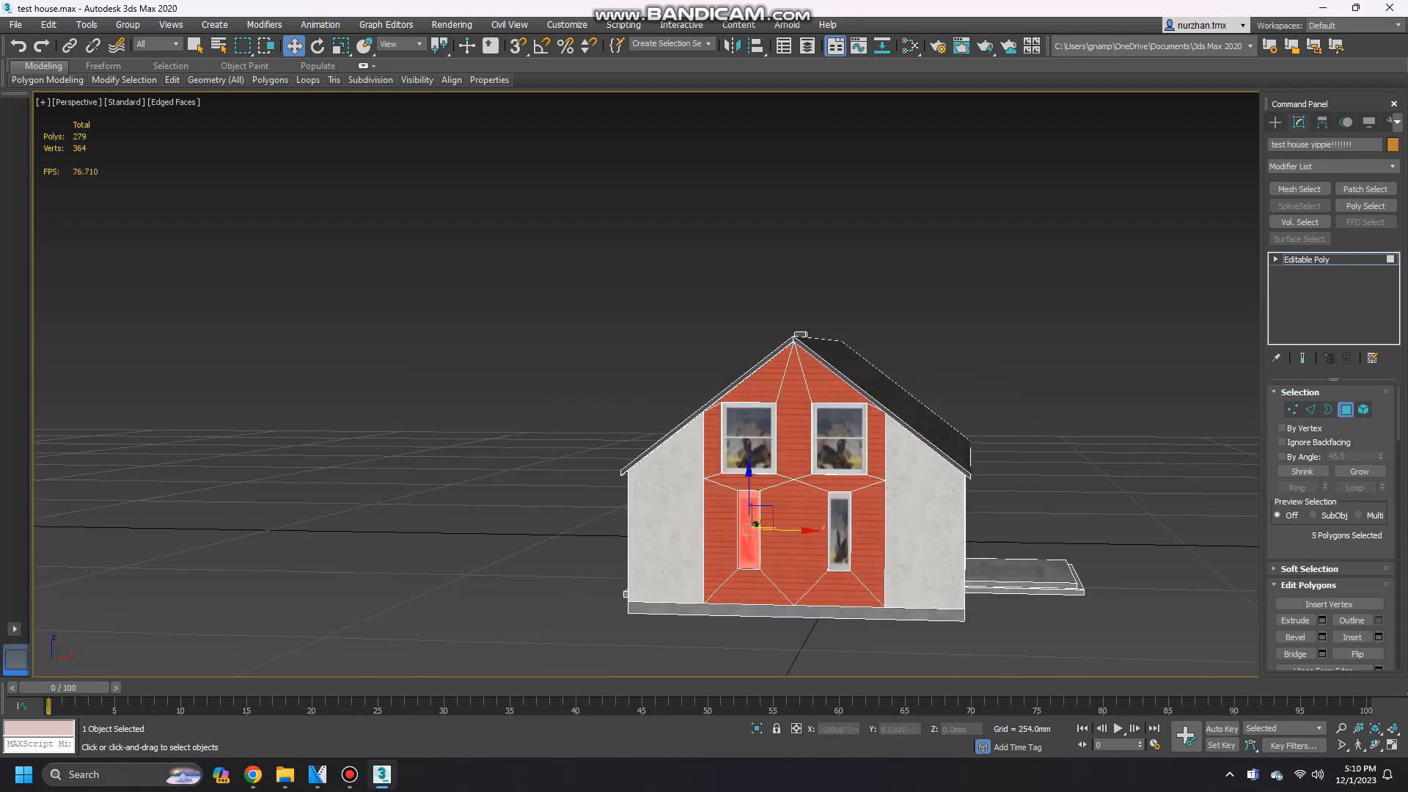
{"action": "left_click", "coordinate": [839, 531], "text": "ctrl"}
{"action": "left_click", "coordinate": [841, 449], "text": "ctrl"}
{"action": "left_click", "coordinate": [750, 443], "text": "ctrl"}
Add the two windows and the three wide-opening panels on the side with the large steps to the selection.
{"action": "middle_click_drag", "start_coordinate": [750, 443], "coordinate": [587, 446], "text": "alt"}
{"action": "left_click", "coordinate": [694, 547], "text": "ctrl"}
{"action": "left_click", "coordinate": [851, 561], "text": "ctrl"}
{"action": "left_click", "coordinate": [914, 561], "text": "ctrl"}
{"action": "left_click", "coordinate": [977, 561], "text": "ctrl"}
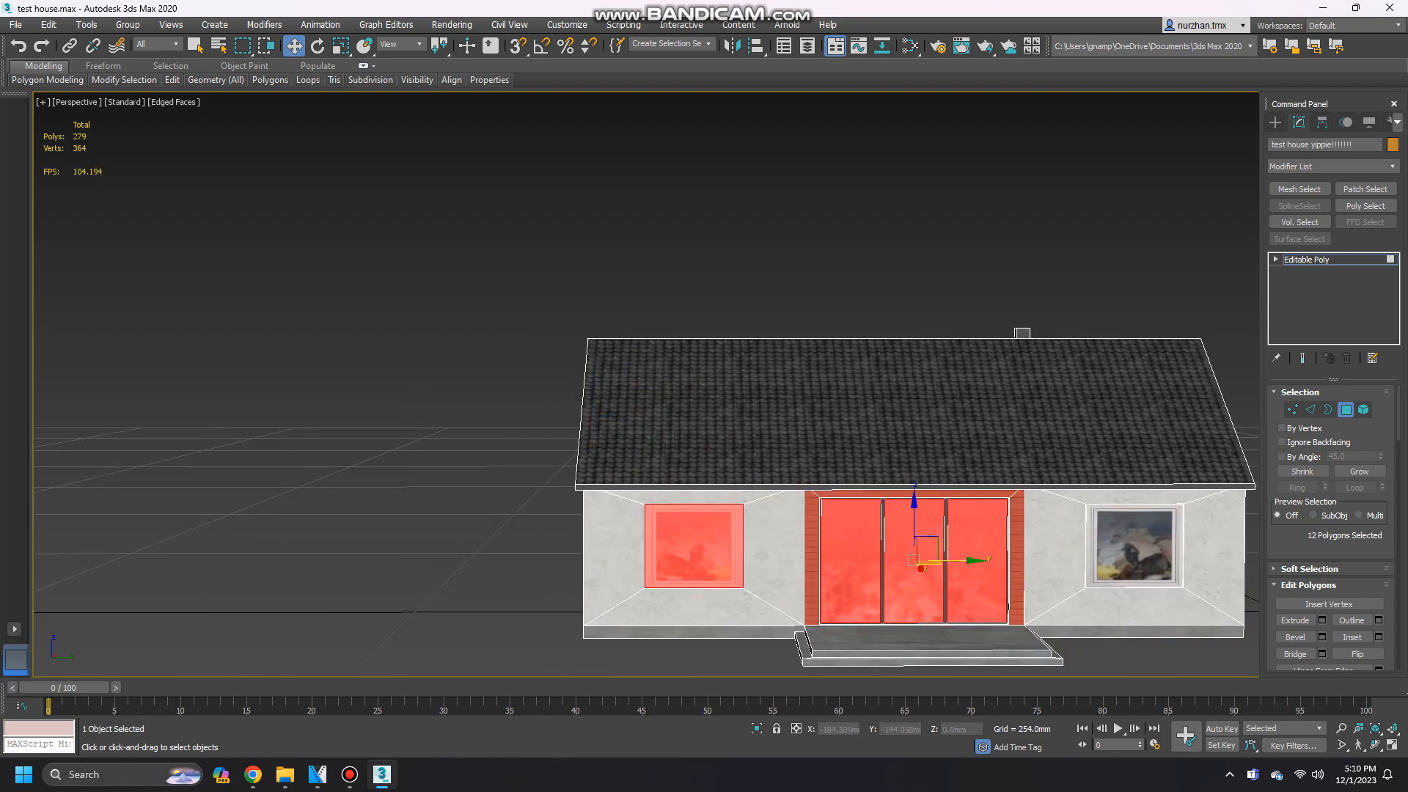
{"action": "left_click", "coordinate": [1135, 546], "text": "ctrl"}
Add the four window polygons of the chimney-side gable to the selection.
{"action": "middle_click_drag", "start_coordinate": [1134, 547], "coordinate": [957, 543], "text": "alt"}
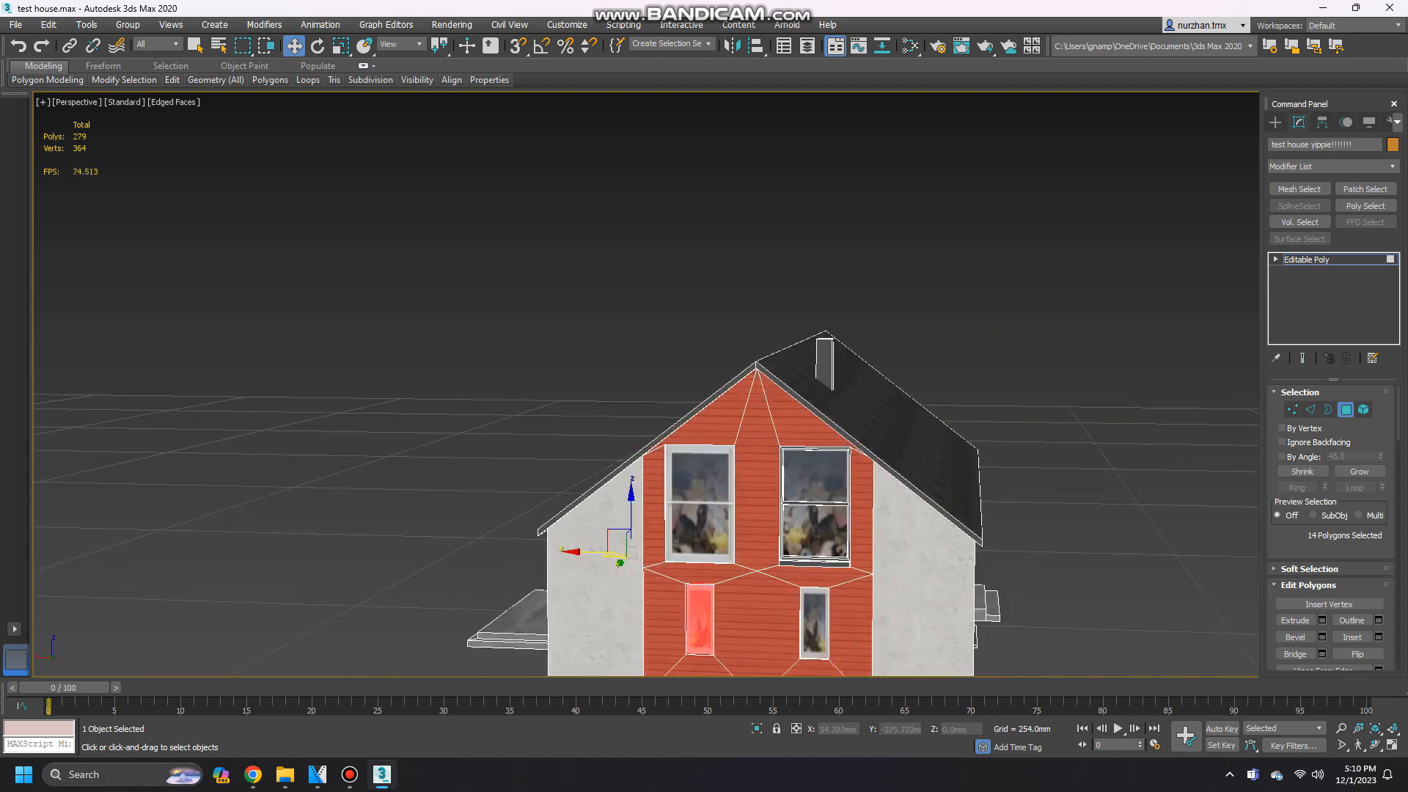
{"action": "left_click", "coordinate": [843, 623], "text": "ctrl"}
{"action": "key", "text": "ctrl+z"}
{"action": "left_click", "coordinate": [816, 622], "text": "ctrl"}
{"action": "left_click", "coordinate": [815, 531], "text": "ctrl"}
{"action": "left_click", "coordinate": [816, 476], "text": "ctrl"}
{"action": "left_click", "coordinate": [700, 506], "text": "ctrl"}
Clone the selected door and window polygons straight up to the LOD house as a separate object.
{"action": "middle_click_drag", "start_coordinate": [700, 507], "coordinate": [543, 525], "text": "alt"}
{"action": "scroll", "coordinate": [781, 583], "scroll_direction": "down", "scroll_amount": 5}
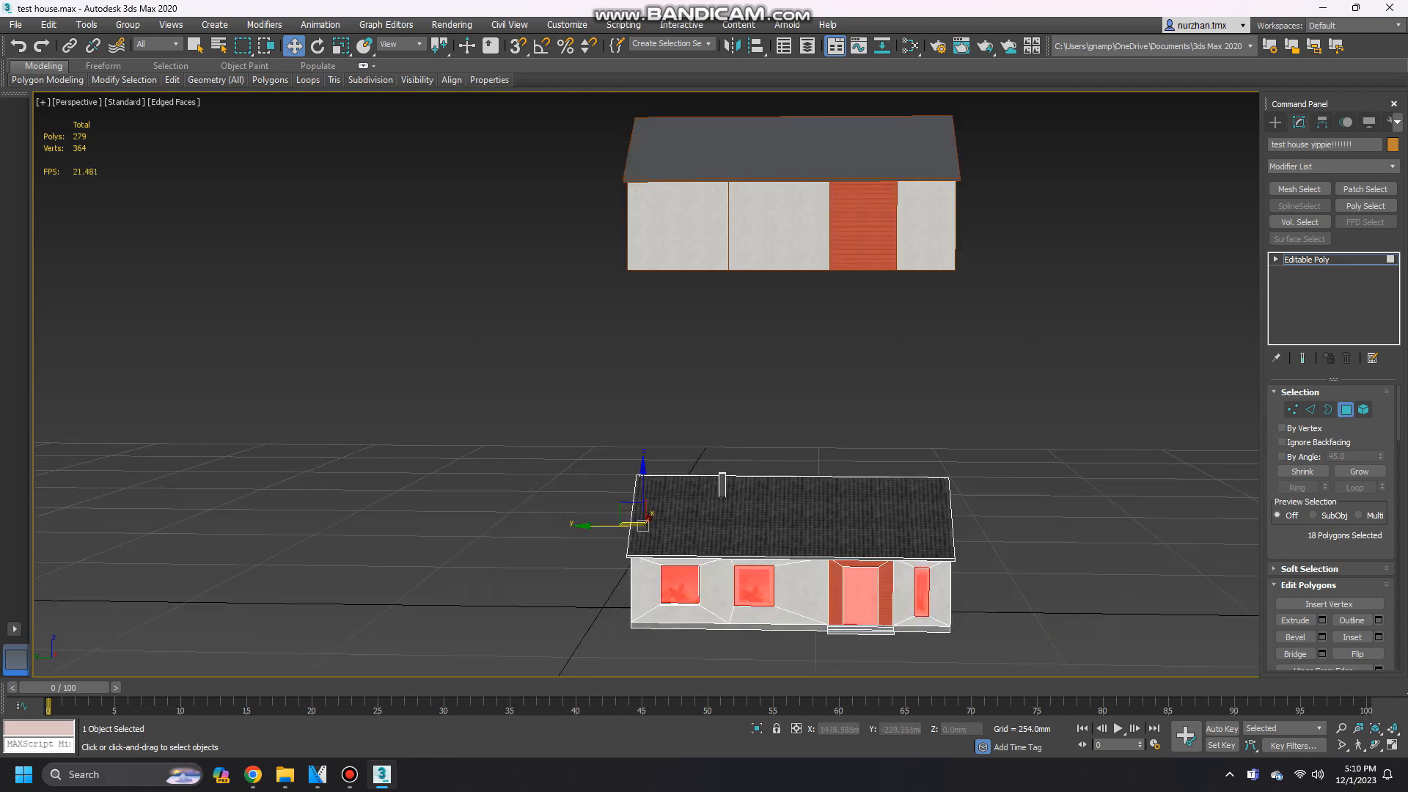
{"action": "mouse_move", "coordinate": [644, 480]}
{"action": "left_mouse_down", "text": "shift"}
{"action": "mouse_move", "coordinate": [644, 152]}
{"action": "mouse_move", "coordinate": [647, 193]}
{"action": "left_mouse_up", "text": "shift"}
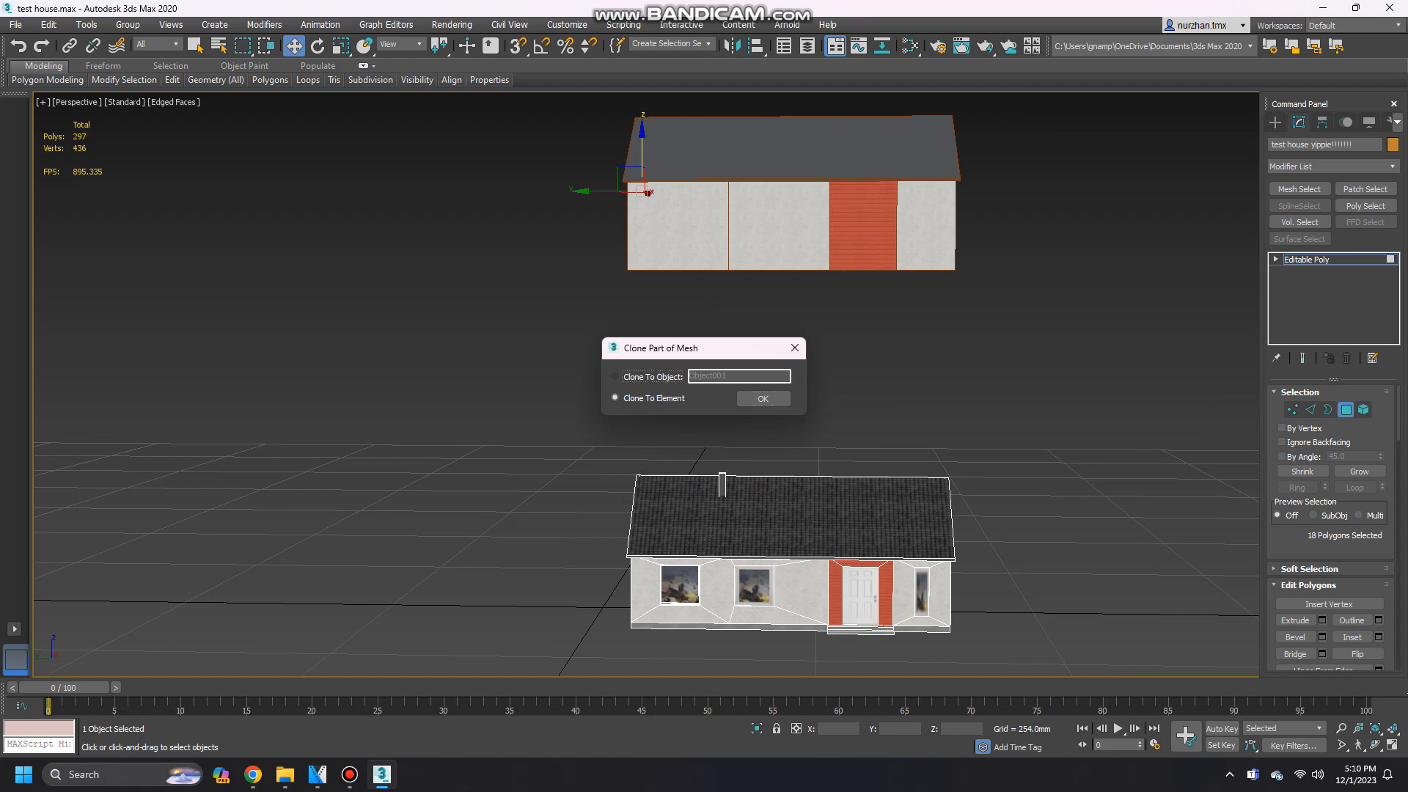
{"action": "left_click", "coordinate": [763, 399]}
Select the cloned door and window object at the LOD house and frame it in the Front view of the four-view layout.
{"action": "mouse_move", "coordinate": [763, 399]}
{"action": "middle_mouse_down"}
{"action": "mouse_move", "coordinate": [794, 495]}
{"action": "mouse_move", "coordinate": [880, 448]}
{"action": "middle_mouse_up"}
{"action": "left_click", "coordinate": [1276, 122]}
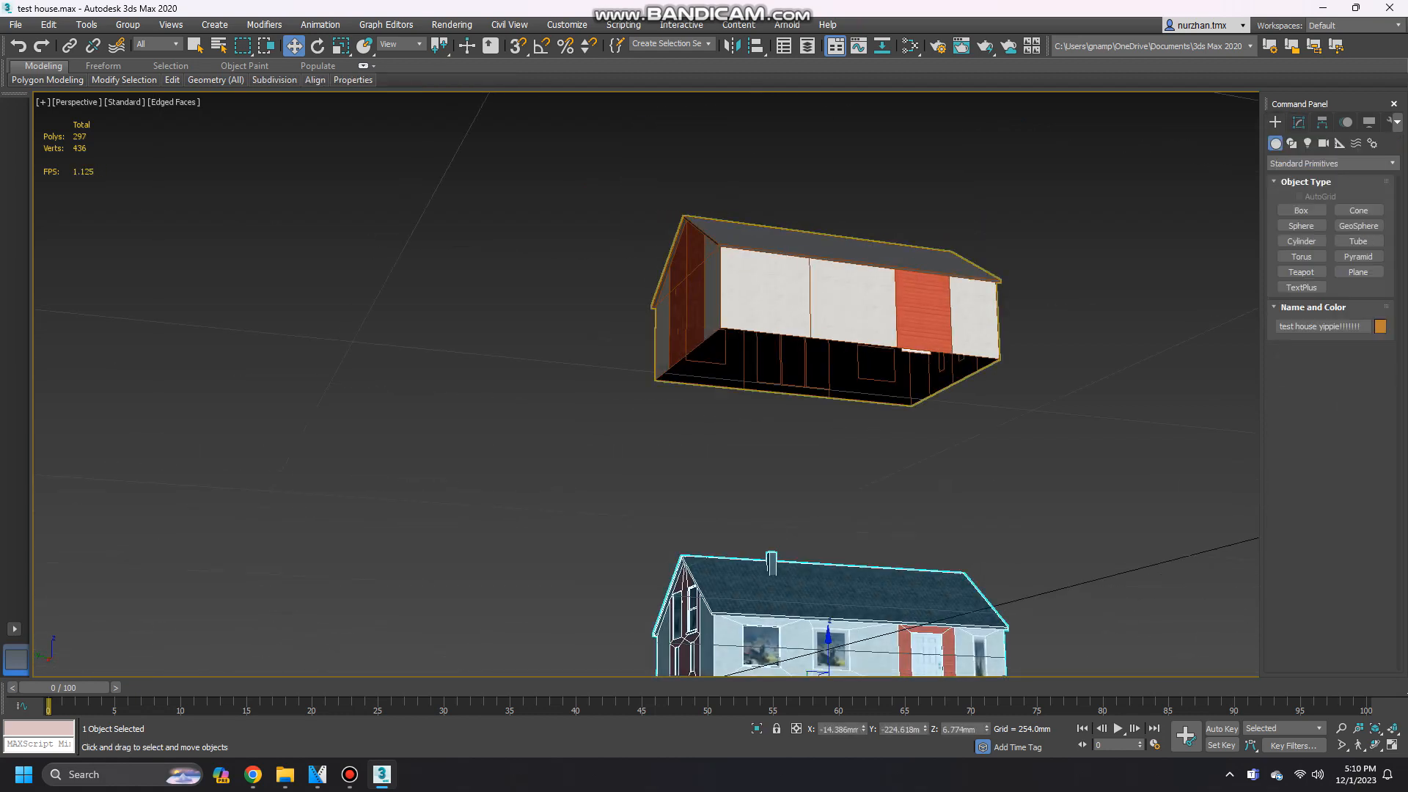
{"action": "left_click", "coordinate": [876, 363]}
{"action": "key", "text": "alt+w"}
{"action": "scroll", "coordinate": [991, 293], "scroll_direction": "up", "scroll_amount": 2}
{"action": "middle_click_drag", "start_coordinate": [990, 139], "coordinate": [1006, 264]}
{"action": "scroll", "coordinate": [878, 287], "scroll_direction": "up", "scroll_amount": 3}
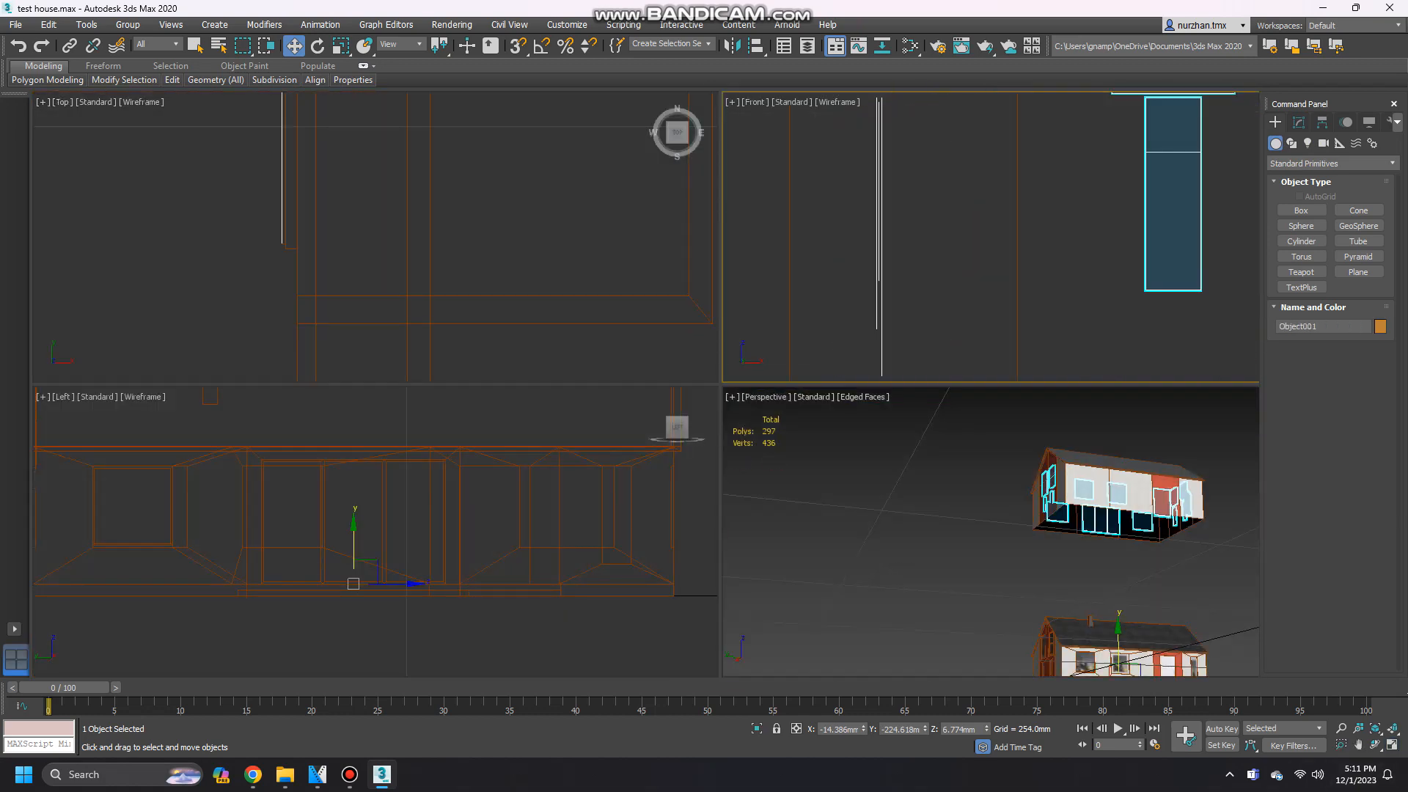
{"action": "scroll", "coordinate": [990, 234], "scroll_direction": "down", "scroll_amount": 4}
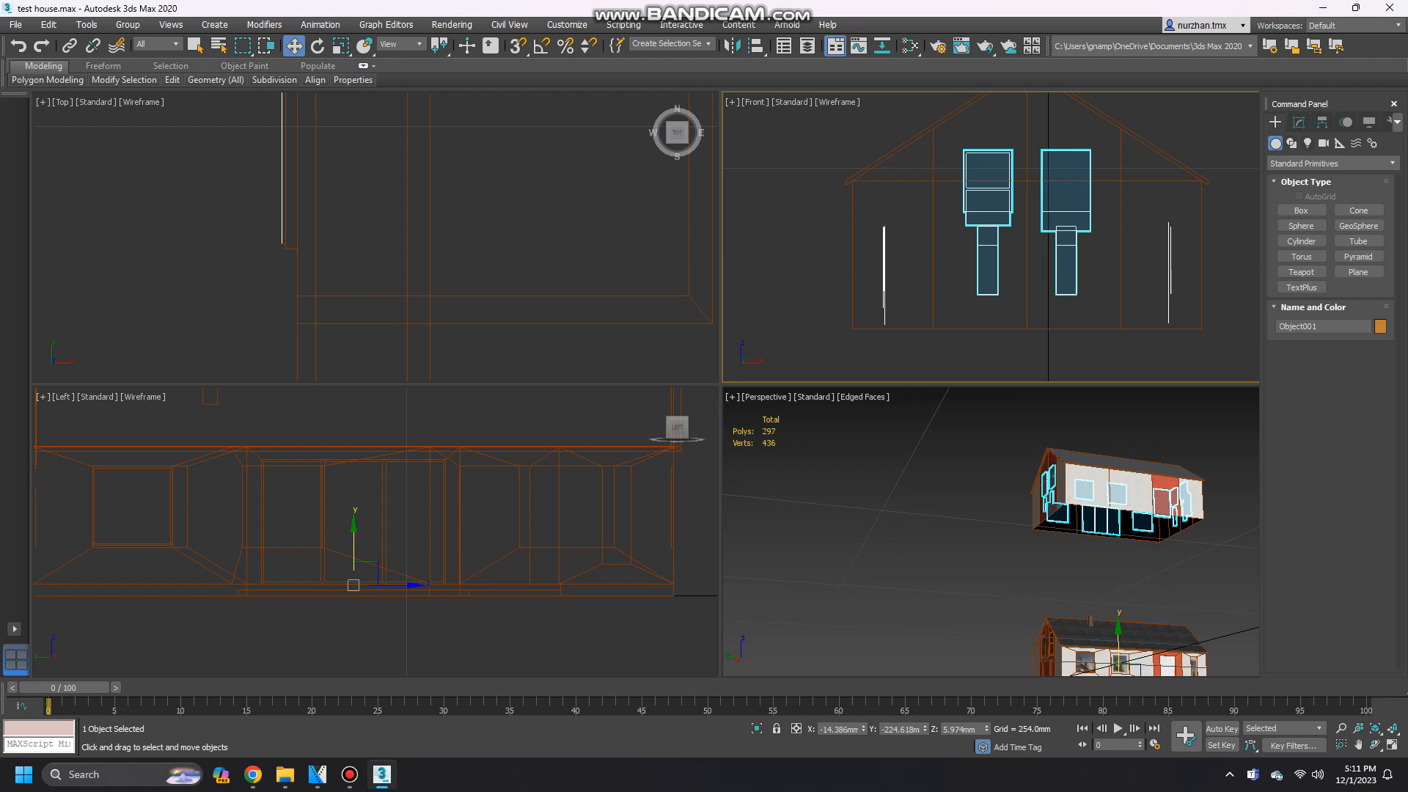
{"action": "scroll", "coordinate": [925, 255], "scroll_direction": "down", "scroll_amount": 5}
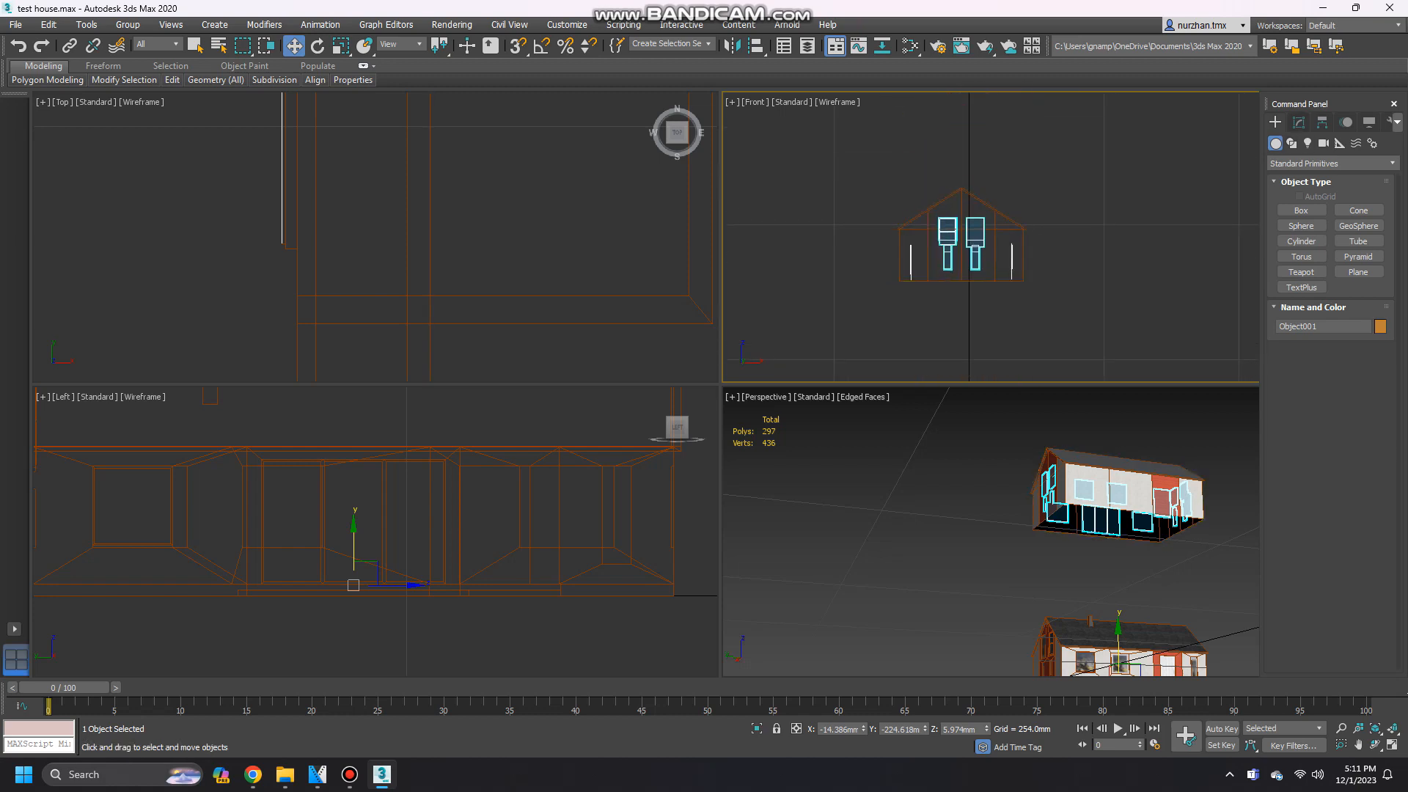
{"action": "scroll", "coordinate": [976, 246], "scroll_direction": "up", "scroll_amount": 5}
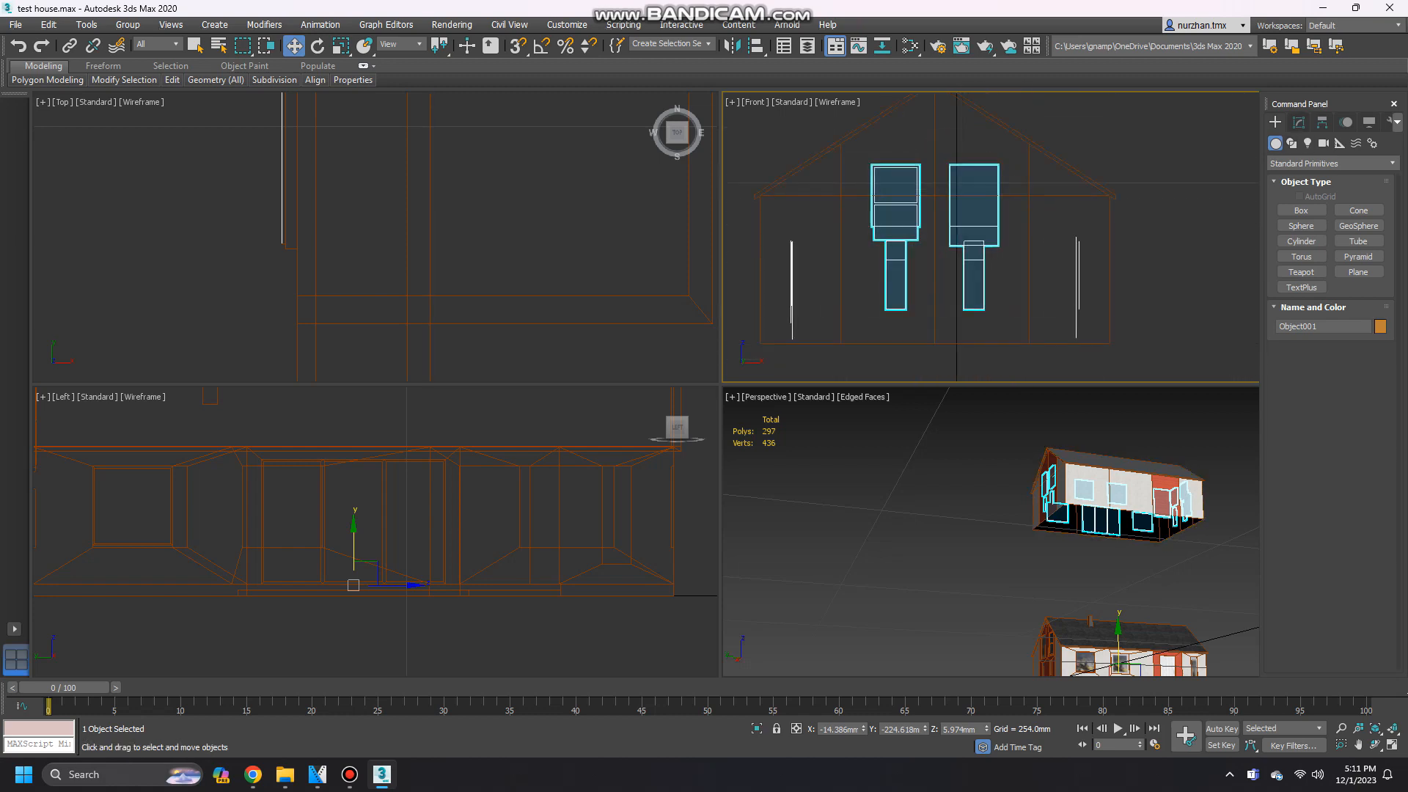
Move the door and window vertices on both long sides outward until they sit flush with the LOD house's walls.
{"action": "left_click", "coordinate": [1299, 122]}
{"action": "left_click", "coordinate": [1293, 409]}
{"action": "left_click_drag", "start_coordinate": [1160, 209], "coordinate": [1065, 356]}
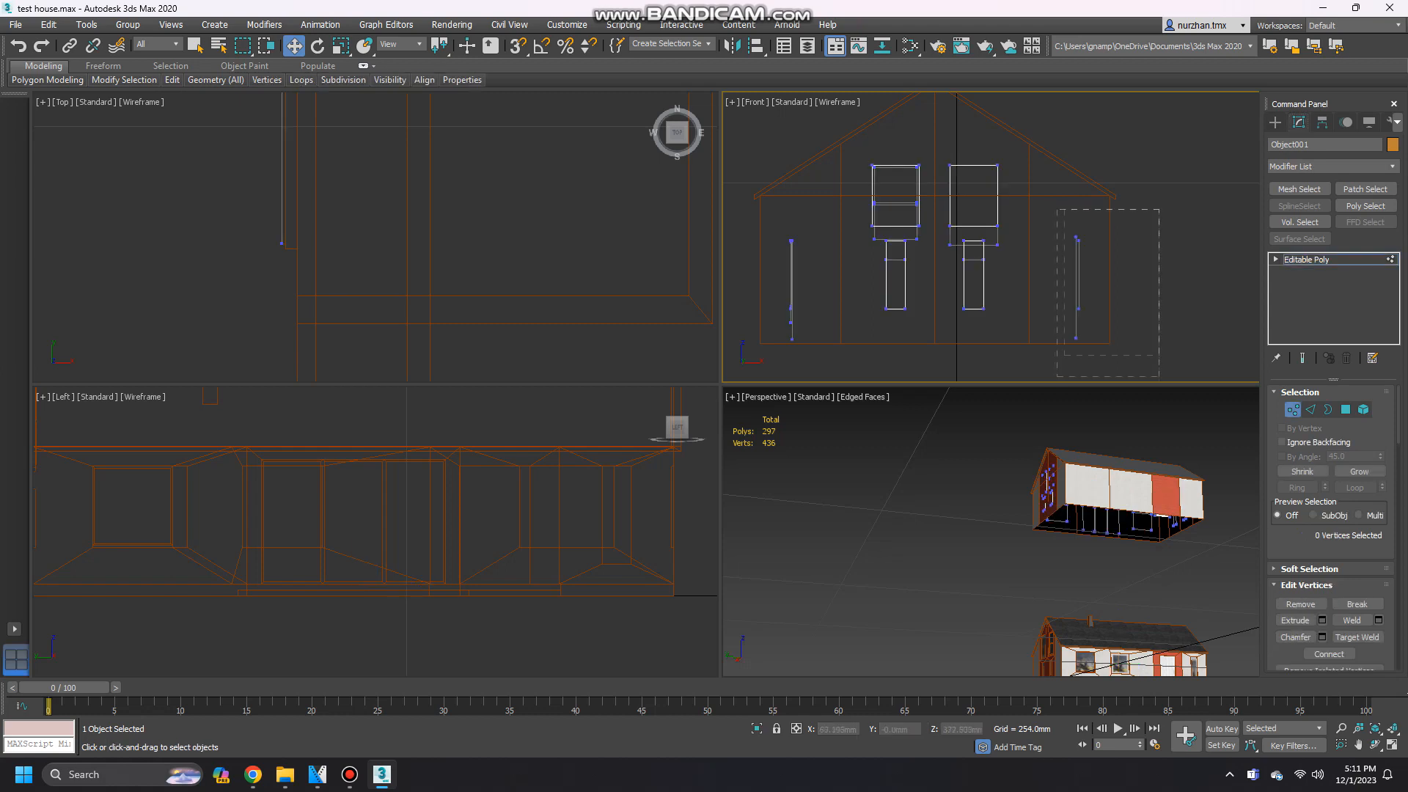
{"action": "left_click_drag", "start_coordinate": [1122, 282], "coordinate": [1159, 283]}
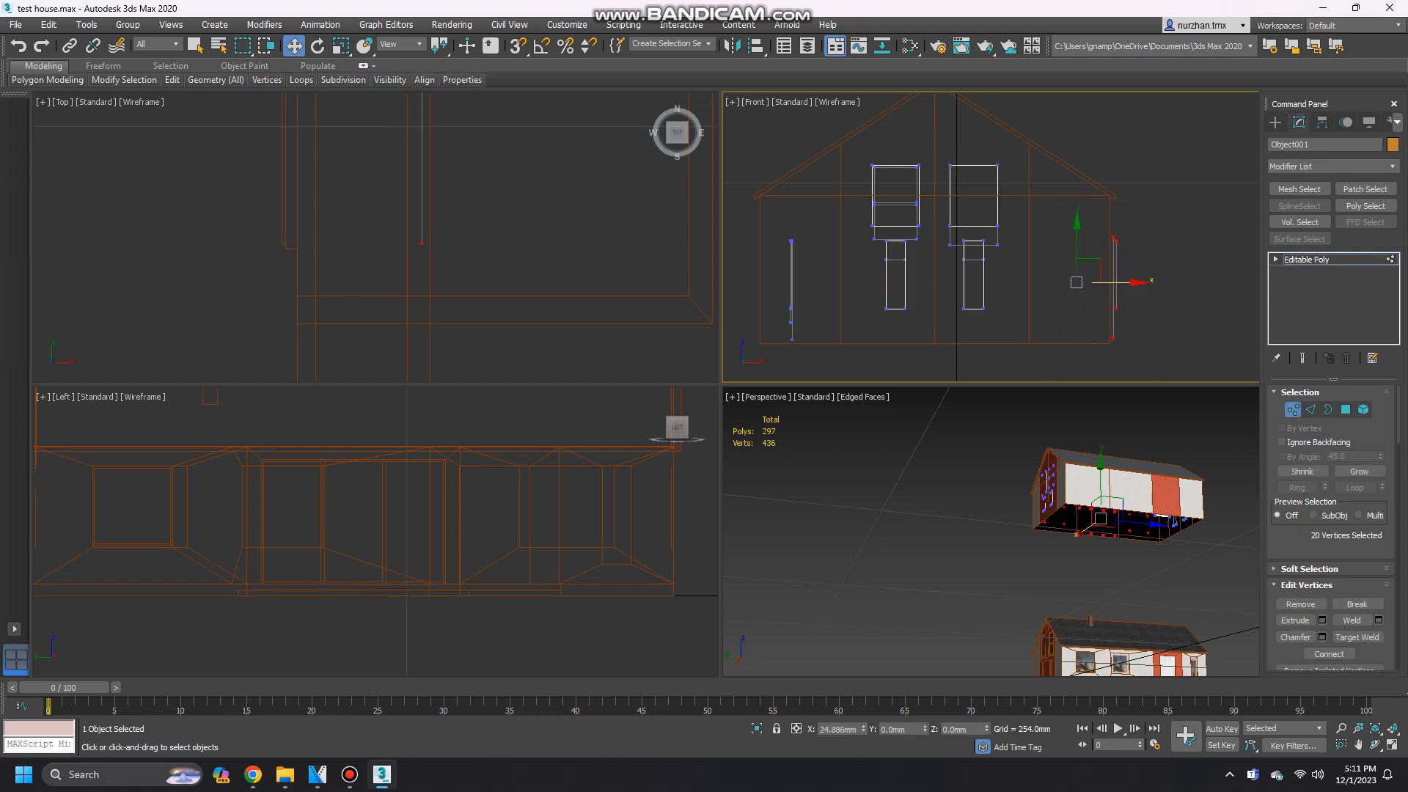
{"action": "middle_click_drag", "start_coordinate": [1029, 287], "coordinate": [1191, 276]}
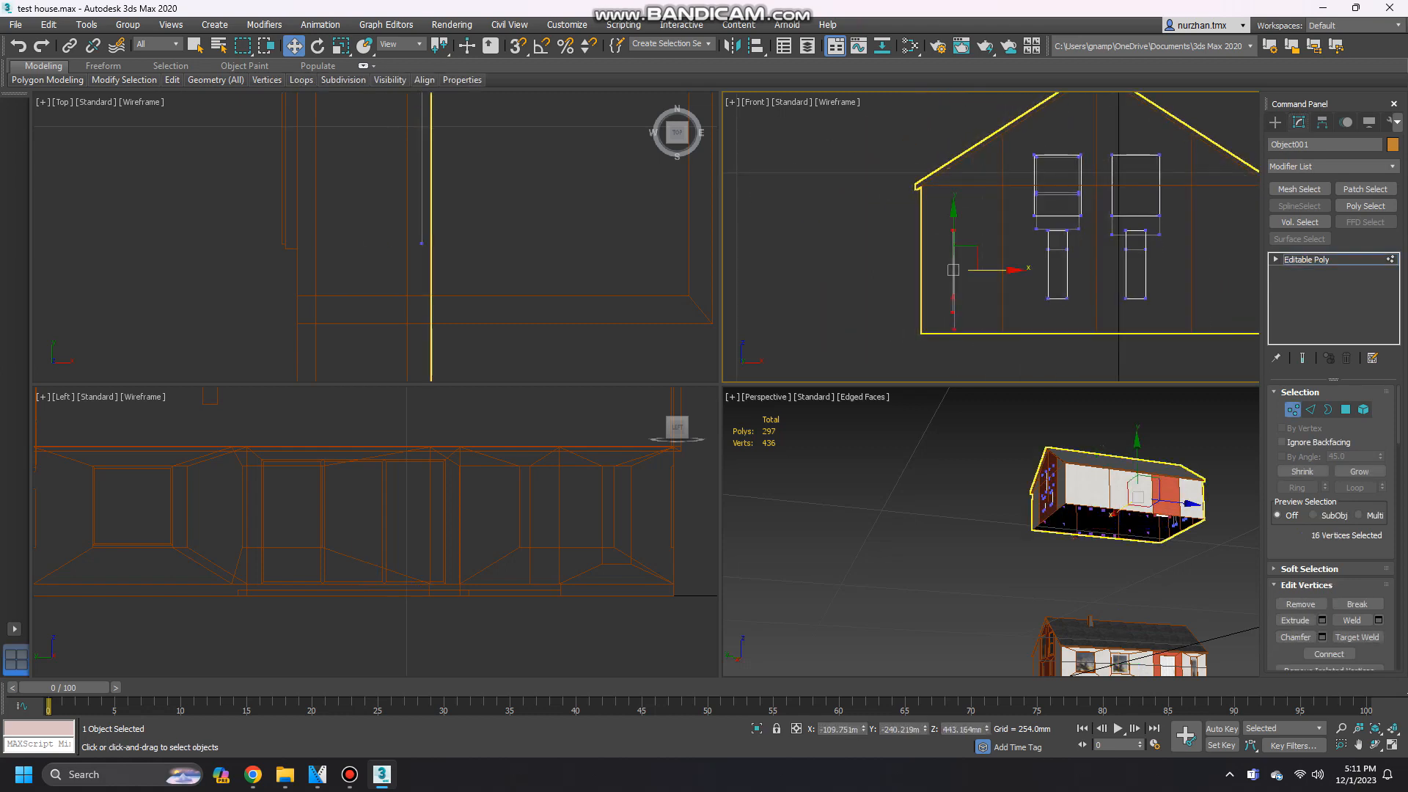
{"action": "left_click_drag", "start_coordinate": [955, 270], "coordinate": [954, 270]}
Move the window vertices of one gable outward in the Top view until they sit on that gable's red wall.
{"action": "scroll", "coordinate": [323, 235], "scroll_direction": "down", "scroll_amount": 10}
{"action": "middle_click_drag", "start_coordinate": [282, 202], "coordinate": [396, 272]}
{"action": "scroll", "coordinate": [396, 271], "scroll_direction": "up", "scroll_amount": 5}
{"action": "left_click_drag", "start_coordinate": [383, 275], "coordinate": [541, 317]}
{"action": "scroll", "coordinate": [425, 280], "scroll_direction": "up", "scroll_amount": 5}
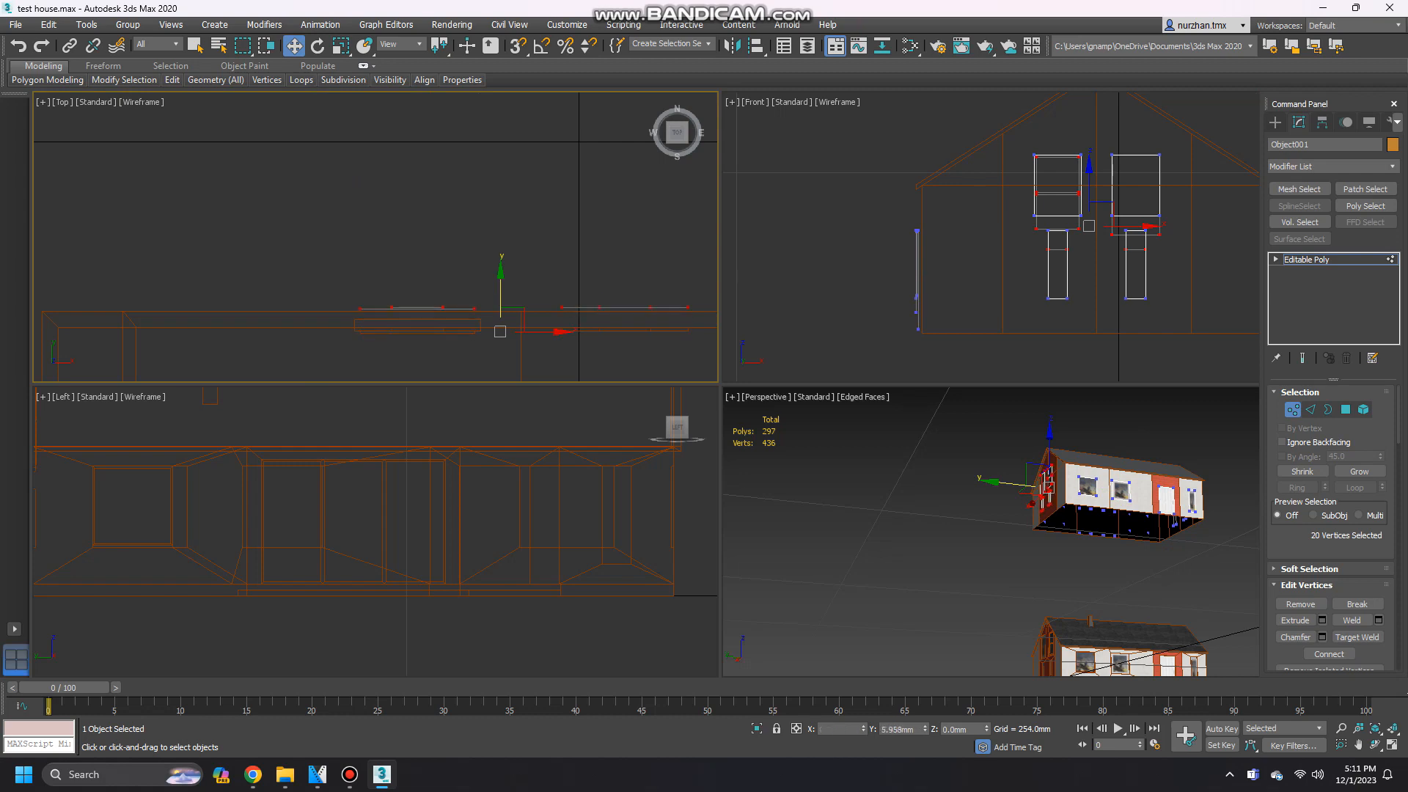
{"action": "middle_click_drag", "start_coordinate": [1056, 493], "coordinate": [1062, 476], "text": "alt"}
{"action": "scroll", "coordinate": [1062, 474], "scroll_direction": "up", "scroll_amount": 10}
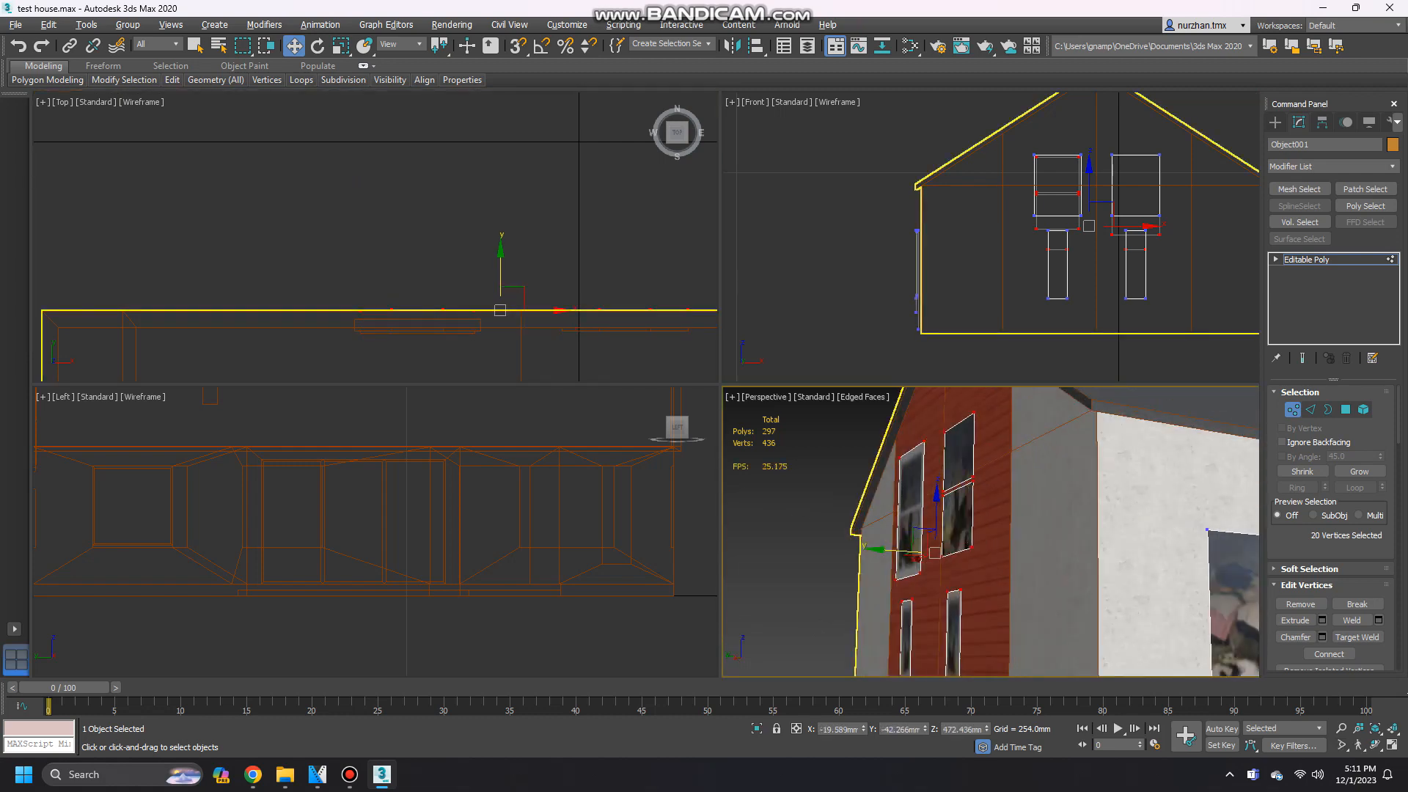
{"action": "left_click_drag", "start_coordinate": [499, 265], "coordinate": [495, 279]}
Move the window vertices of the opposite gable outward in the Top view until they show on its red wall.
{"action": "scroll", "coordinate": [494, 279], "scroll_direction": "down", "scroll_amount": 6}
{"action": "scroll", "coordinate": [493, 299], "scroll_direction": "down", "scroll_amount": 6}
{"action": "scroll", "coordinate": [506, 363], "scroll_direction": "up", "scroll_amount": 12}
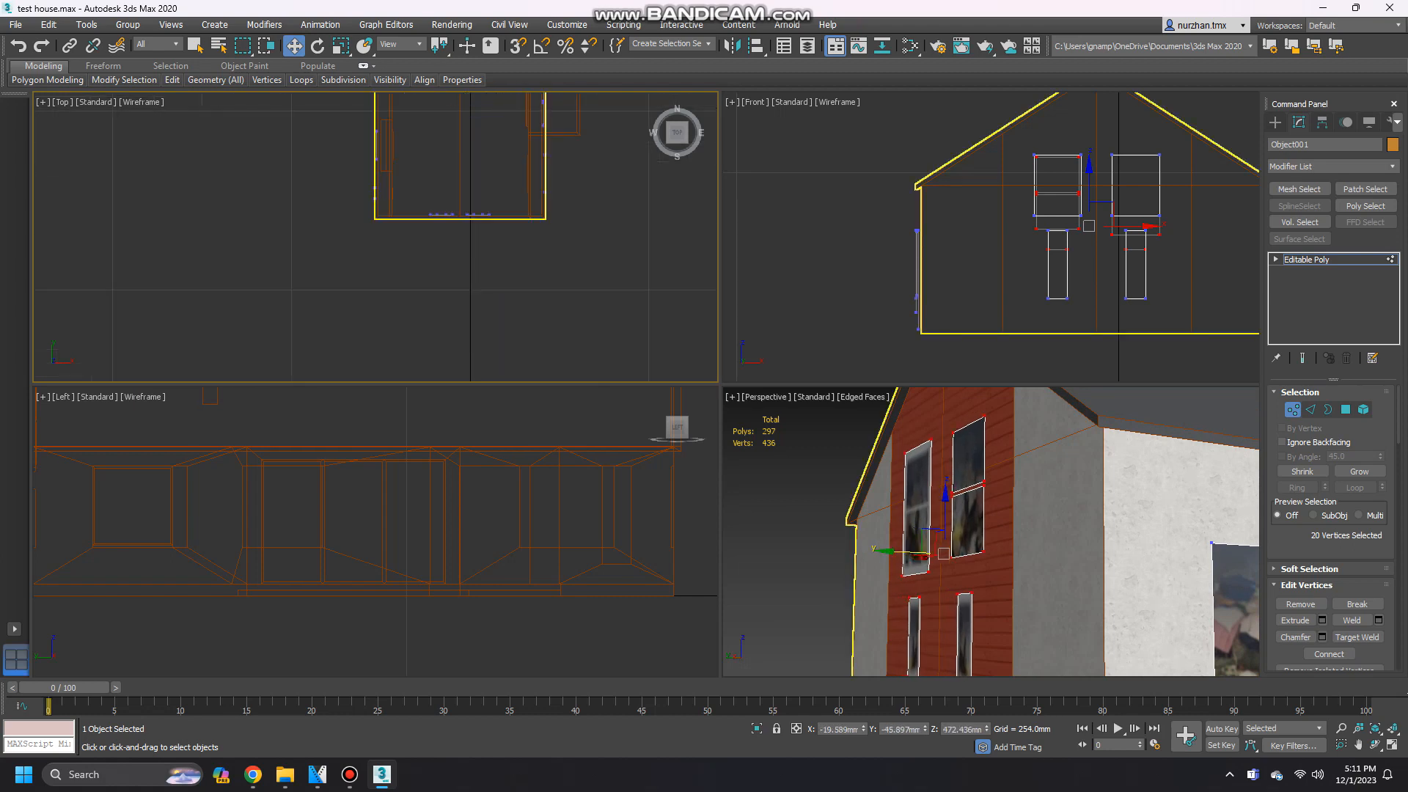
{"action": "scroll", "coordinate": [304, 220], "scroll_direction": "up", "scroll_amount": 3}
{"action": "left_click_drag", "start_coordinate": [325, 163], "coordinate": [407, 196]}
{"action": "left_click_drag", "start_coordinate": [705, 263], "coordinate": [705, 263]}
{"action": "middle_click_drag", "start_coordinate": [1144, 525], "coordinate": [939, 529], "text": "alt"}
{"action": "middle_click_drag", "start_coordinate": [529, 249], "coordinate": [461, 264]}
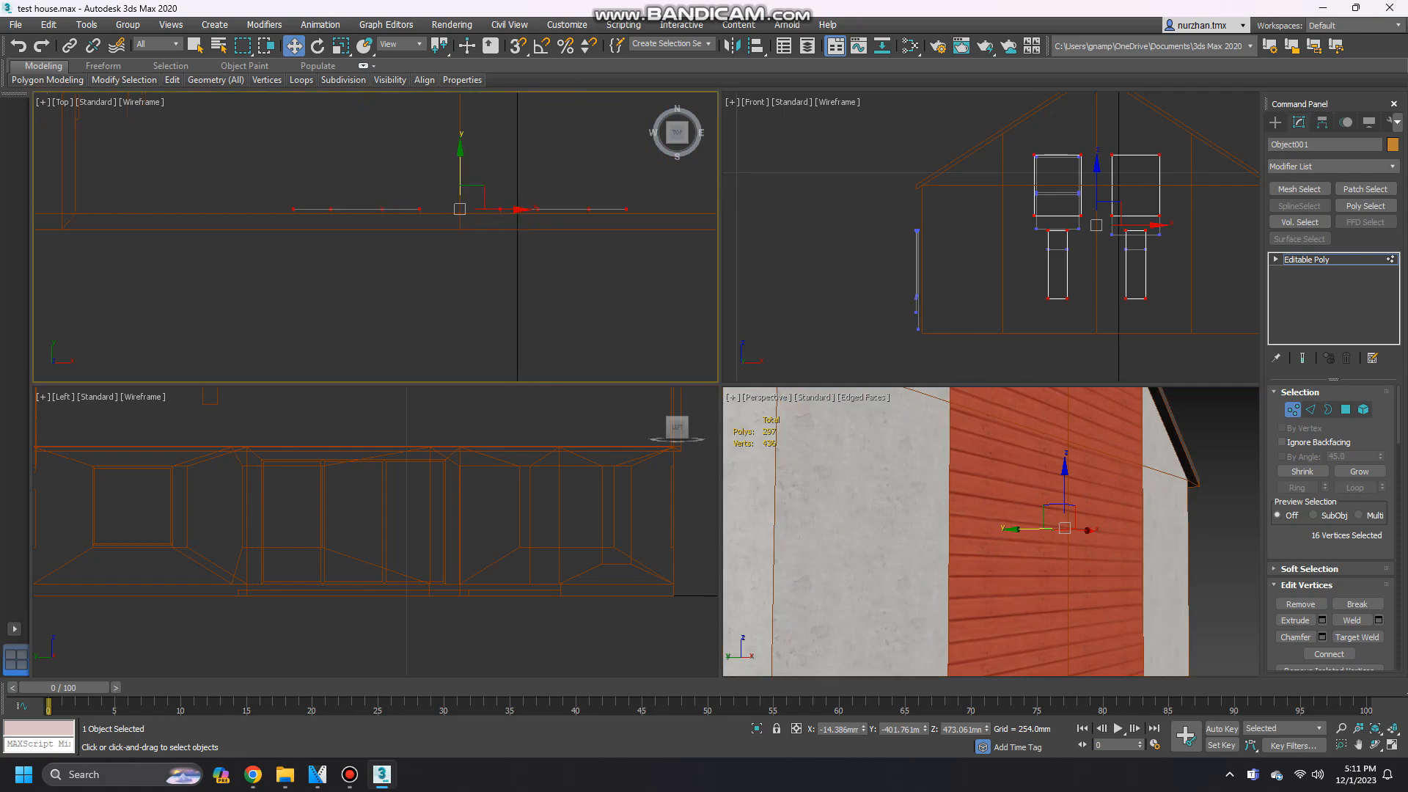
{"action": "left_click_drag", "start_coordinate": [460, 163], "coordinate": [461, 176]}
{"action": "left_click", "coordinate": [873, 525]}
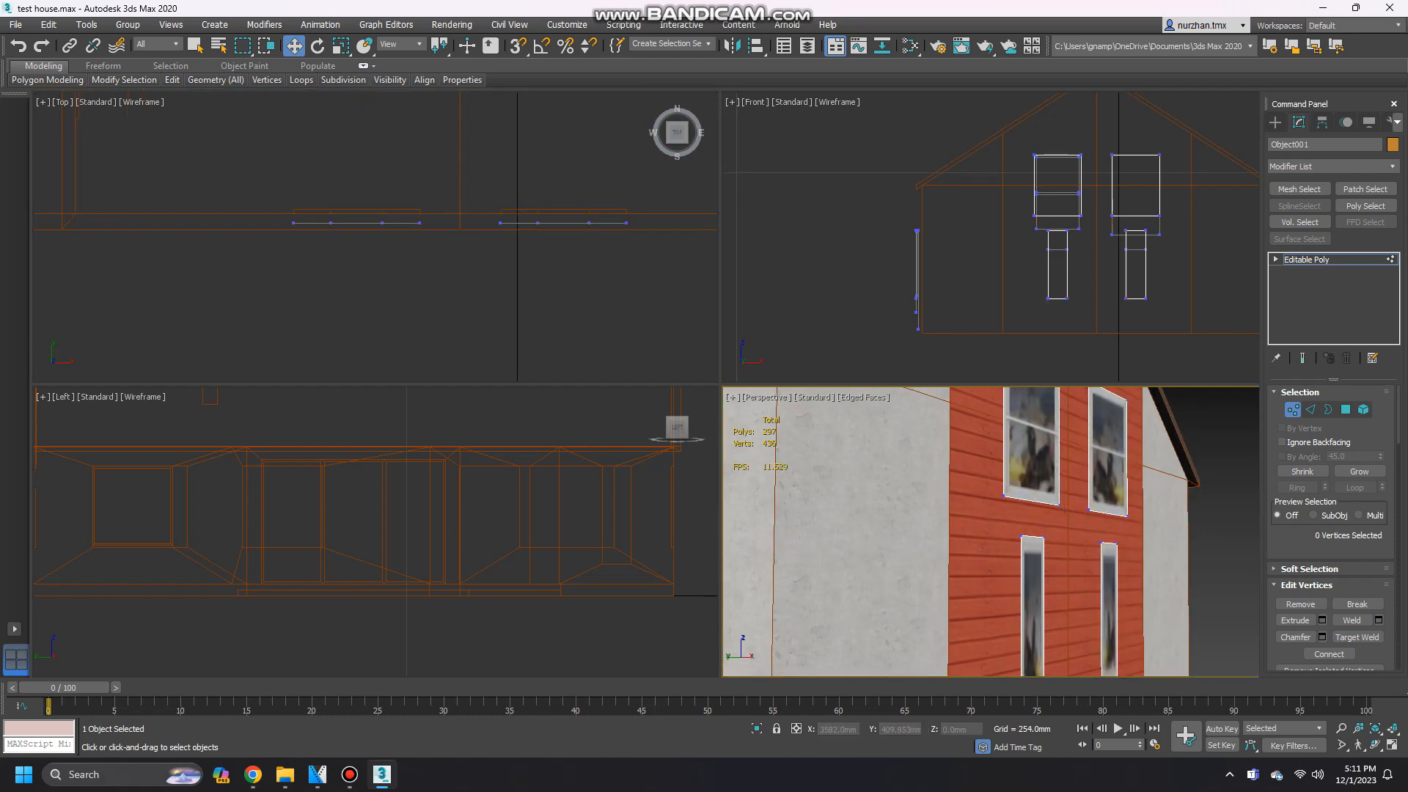
Attach the door and window object to the LOD house in the maximized Perspective view.
{"action": "key", "text": "alt+w"}
{"action": "scroll", "coordinate": [646, 381], "scroll_direction": "down", "scroll_amount": 10}
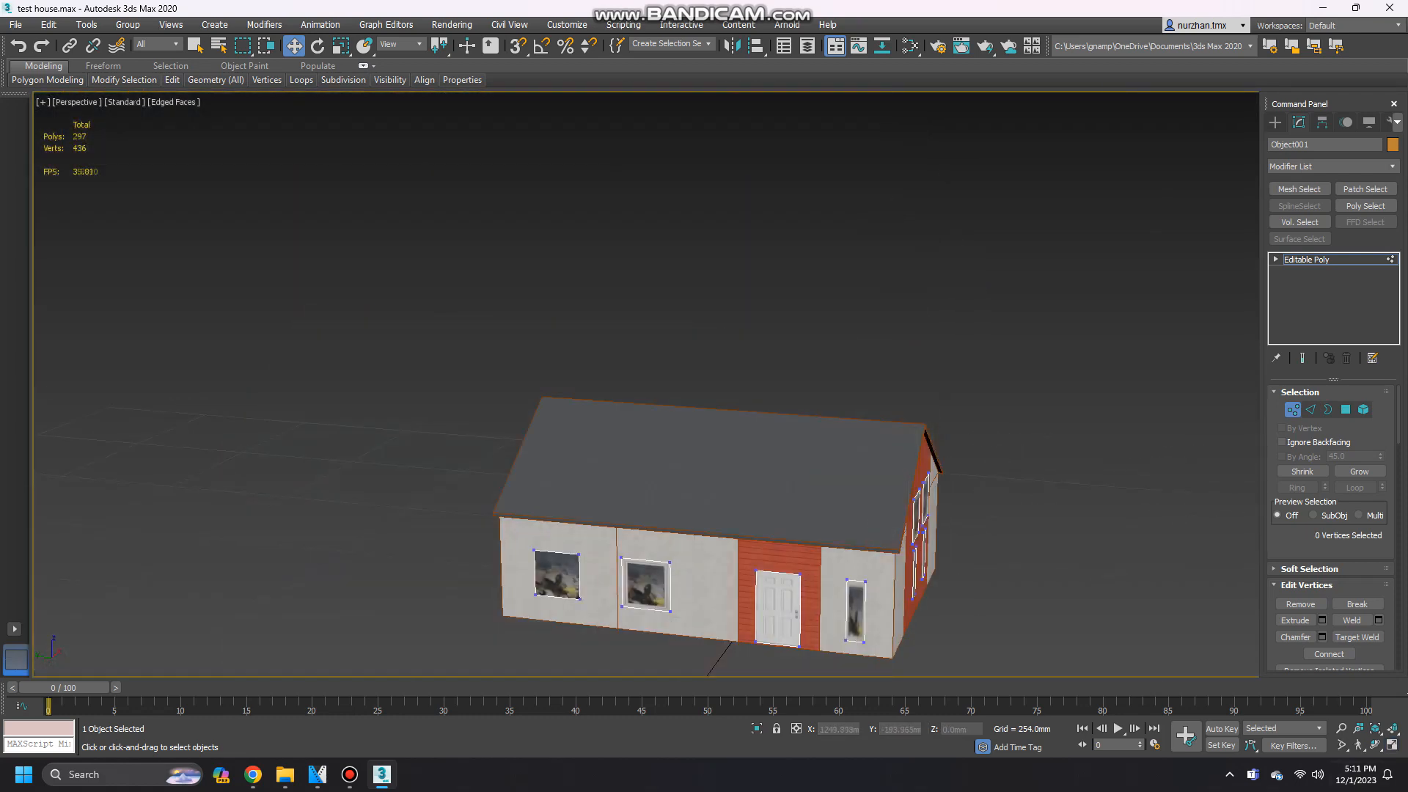
{"action": "left_click", "coordinate": [1276, 122]}
{"action": "left_click", "coordinate": [763, 301]}
{"action": "left_click", "coordinate": [1299, 123]}
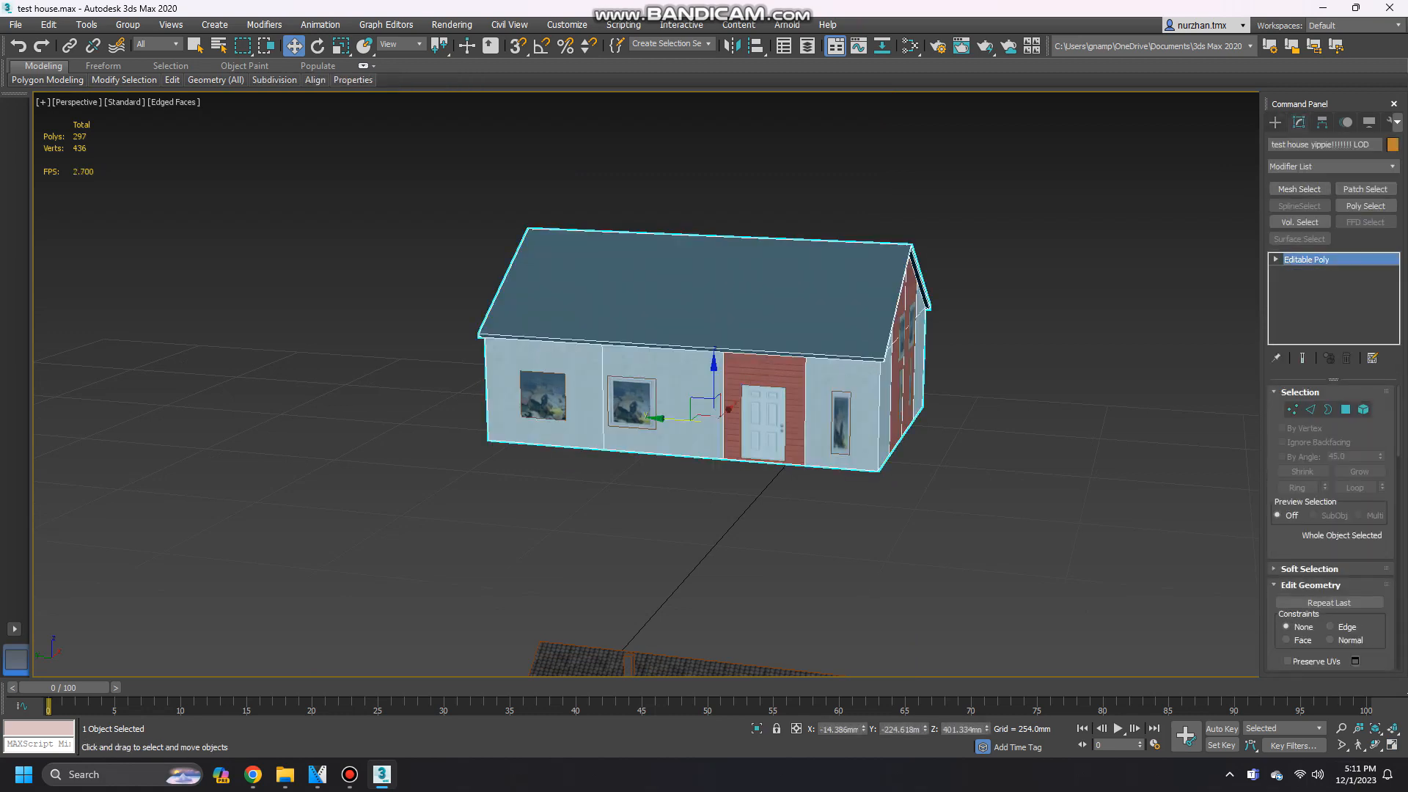
{"action": "scroll", "coordinate": [1300, 609], "scroll_direction": "down", "scroll_amount": 3}
{"action": "middle_click_drag", "start_coordinate": [733, 352], "coordinate": [763, 316], "text": "alt"}
{"action": "scroll", "coordinate": [1331, 528], "scroll_direction": "down", "scroll_amount": 3}
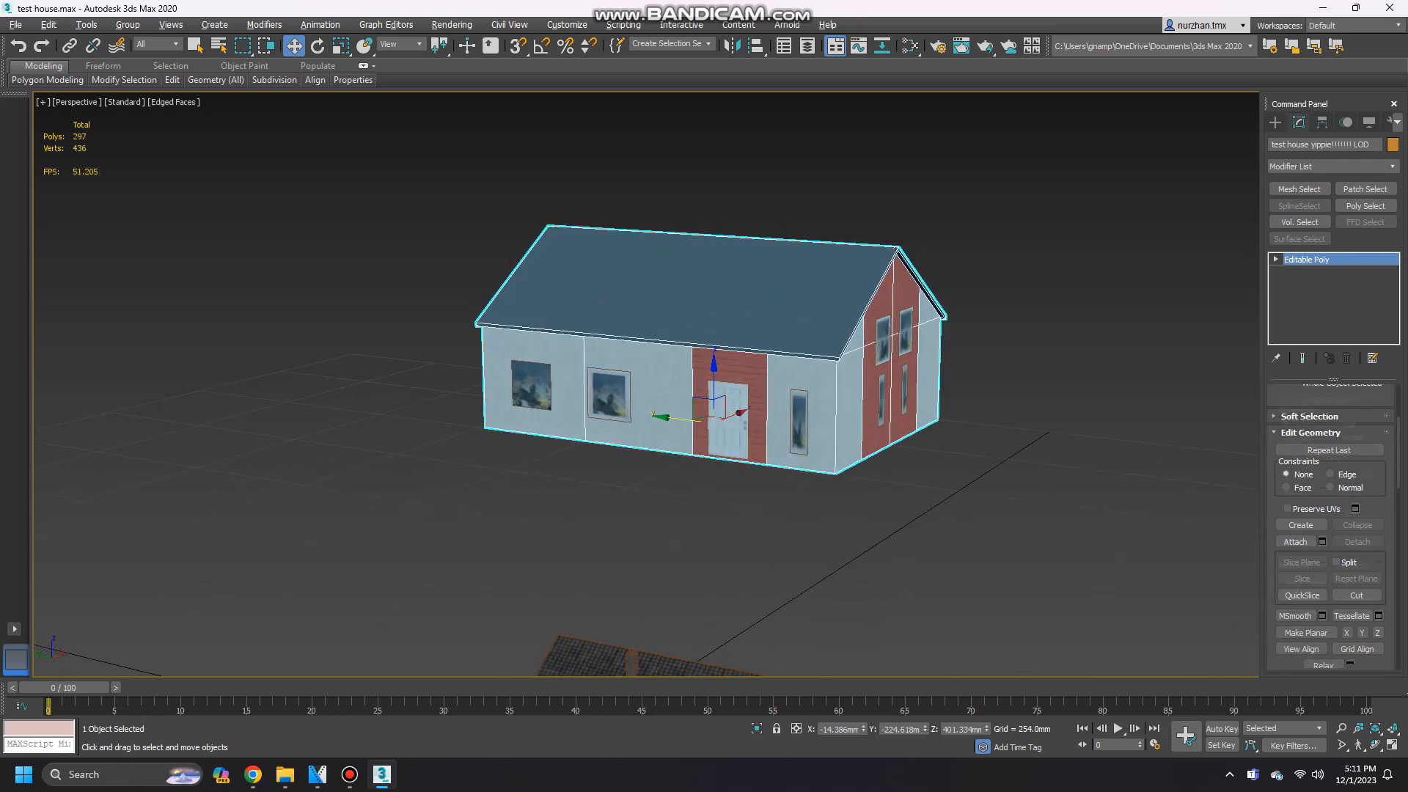
{"action": "scroll", "coordinate": [1331, 529], "scroll_direction": "up", "scroll_amount": 3}
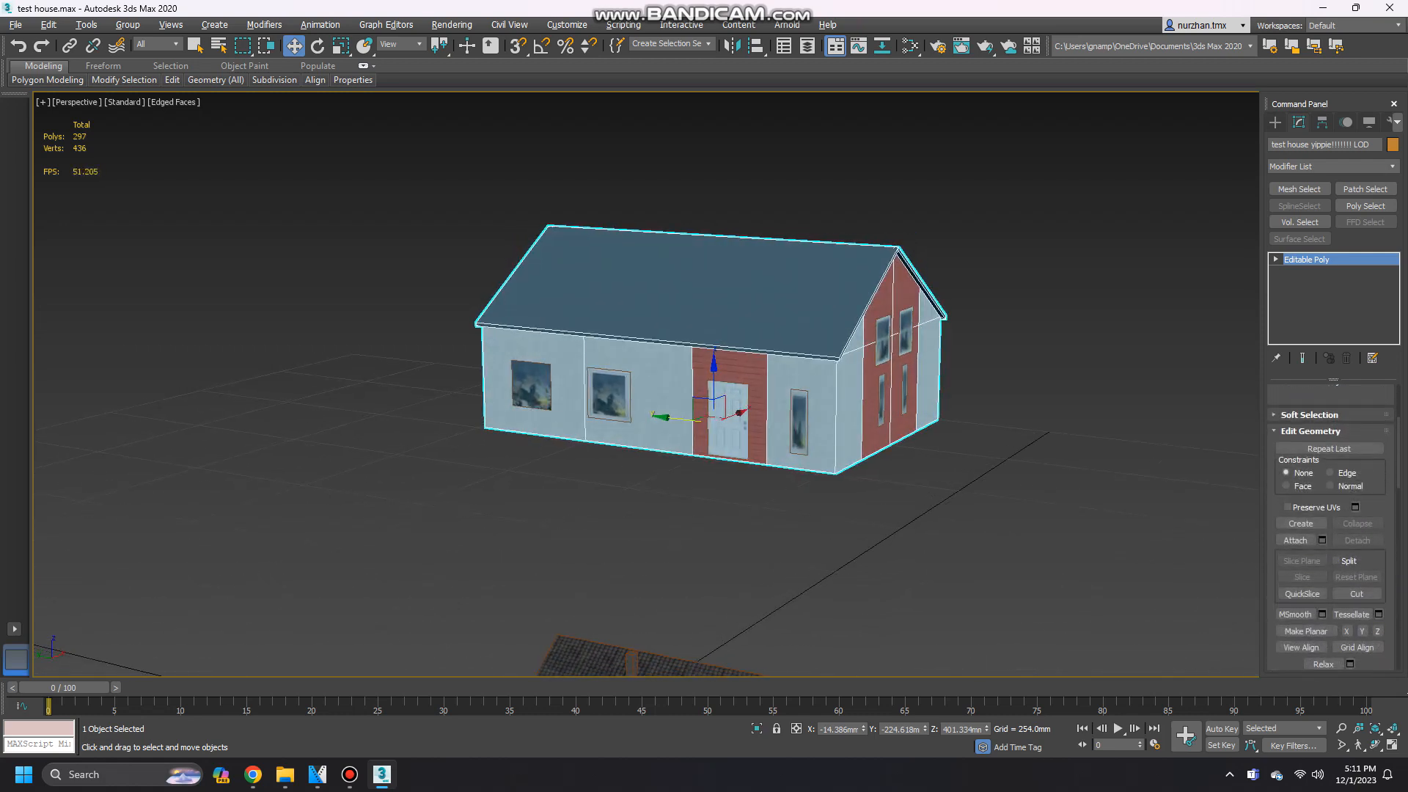
{"action": "left_click", "coordinate": [1295, 540]}
{"action": "left_click", "coordinate": [795, 411]}
{"action": "left_click", "coordinate": [782, 364]}
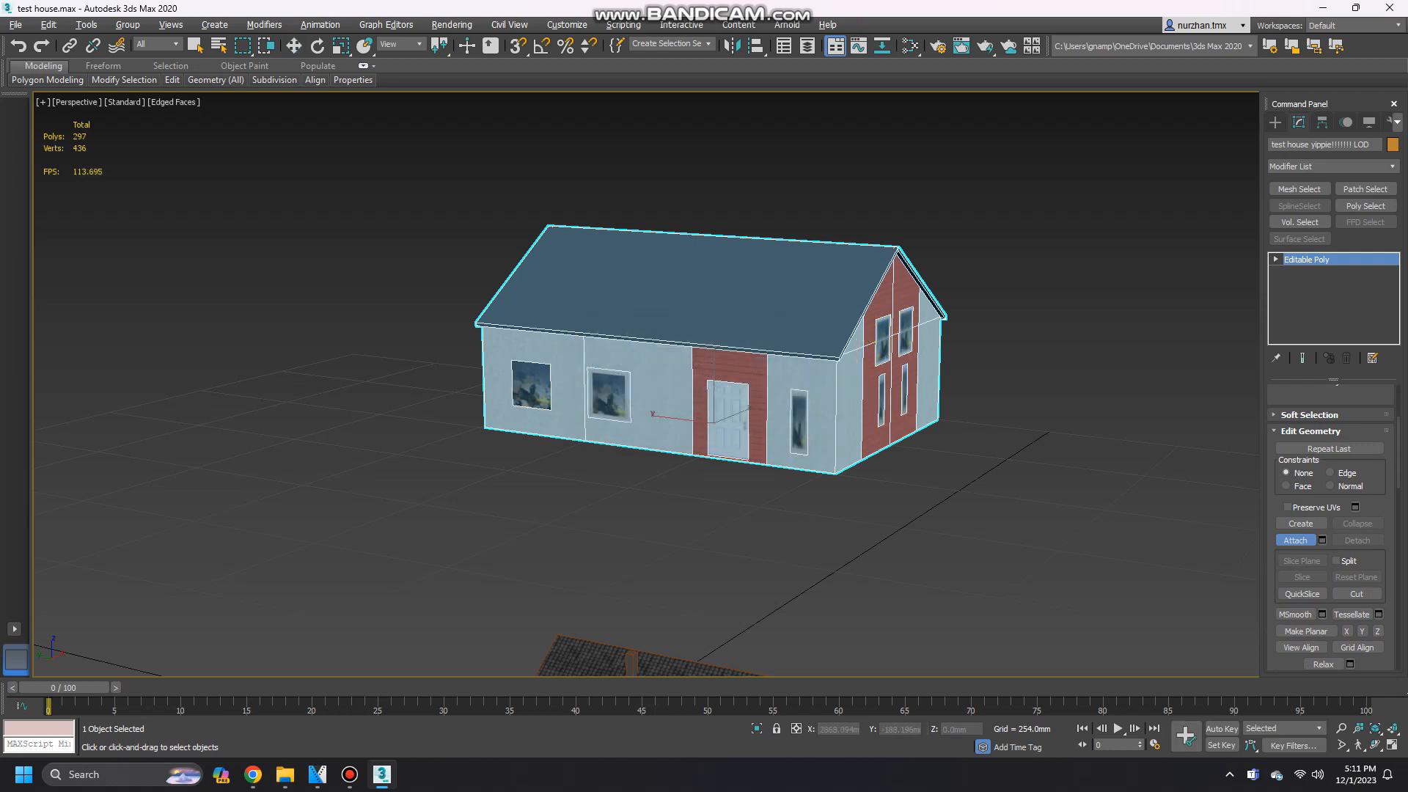
Select the roof slope polygon above the door side of the LOD house.
{"action": "scroll", "coordinate": [1331, 528], "scroll_direction": "up", "scroll_amount": 3}
{"action": "left_click", "coordinate": [1346, 411]}
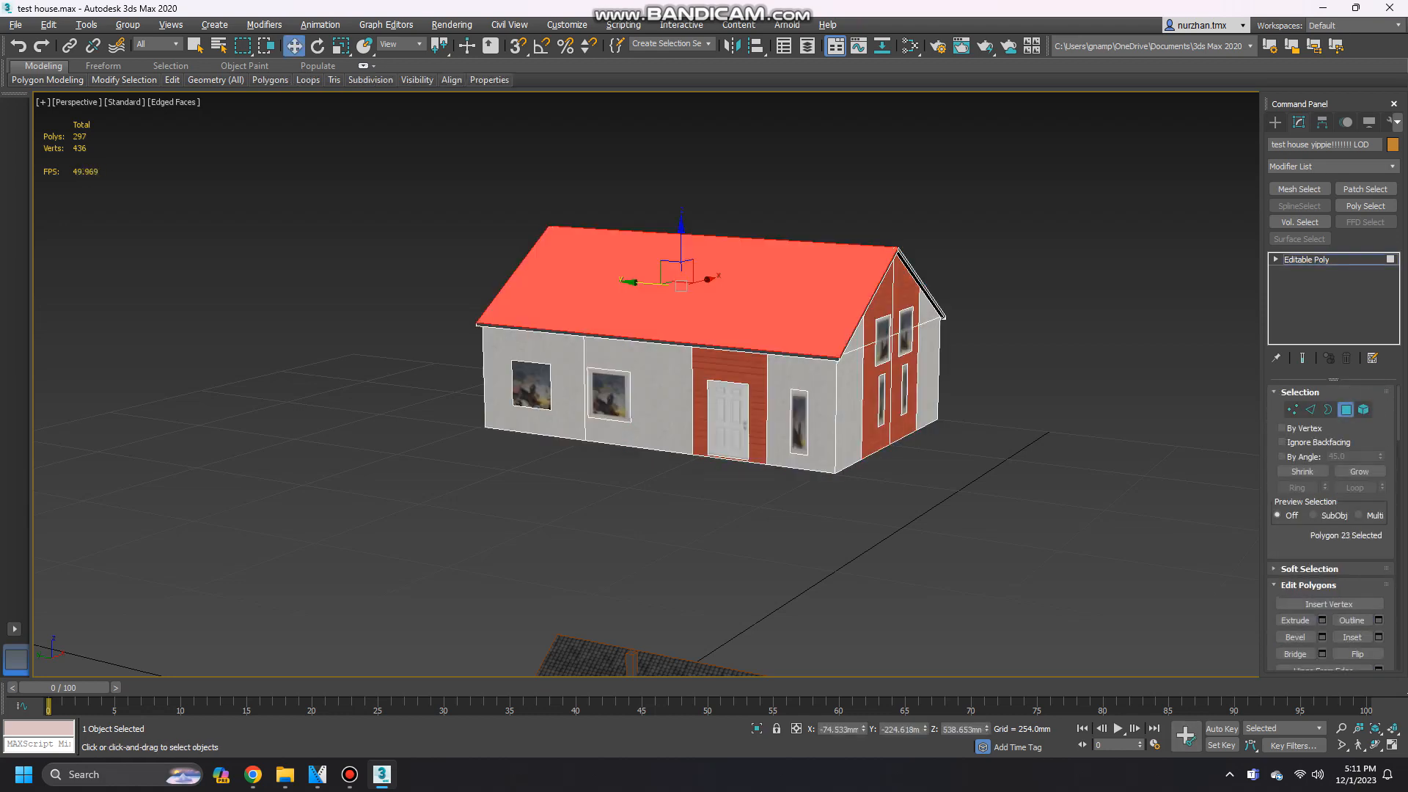
{"action": "middle_click_drag", "start_coordinate": [829, 352], "coordinate": [689, 378], "text": "alt"}
{"action": "key", "text": "alt+a"}
{"action": "left_click", "coordinate": [690, 377]}
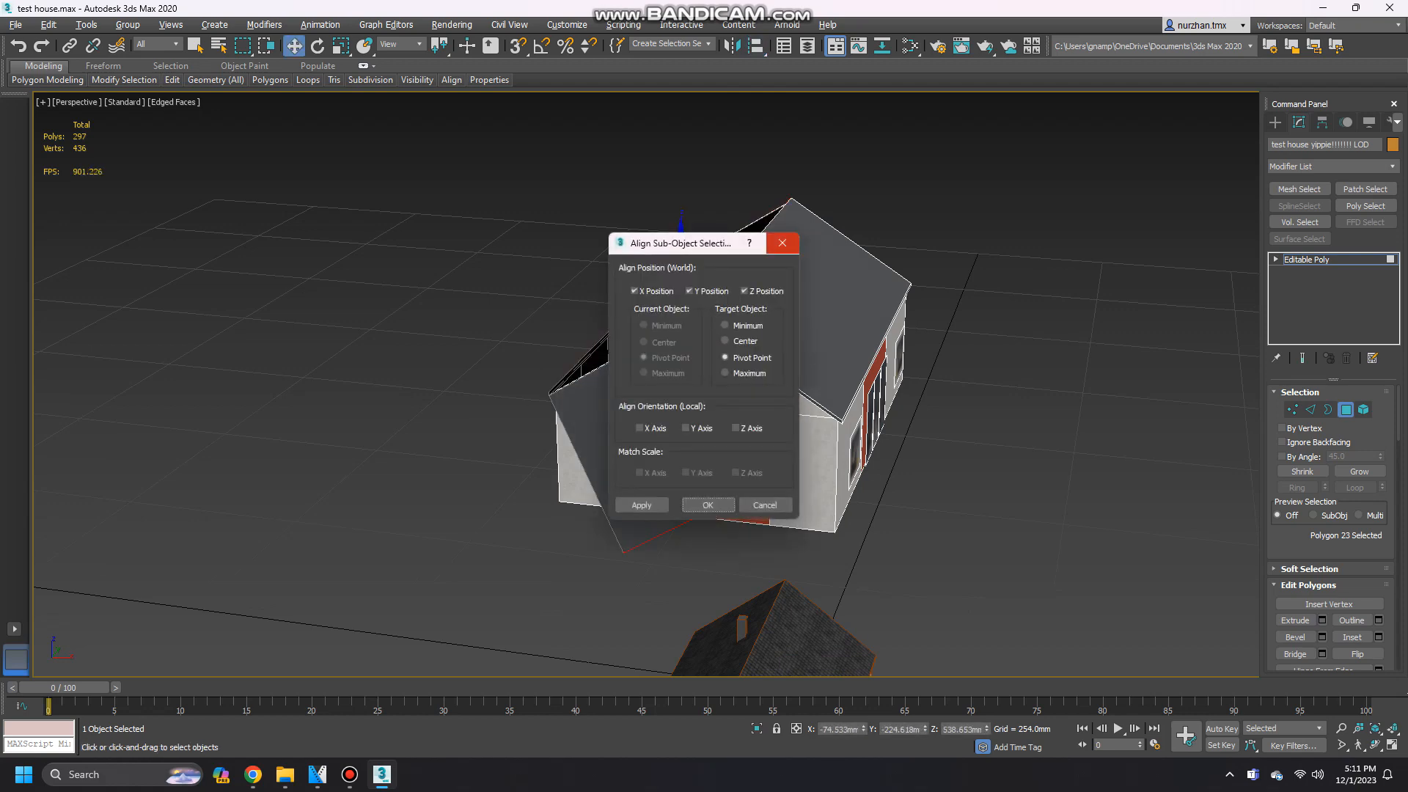
{"action": "left_click", "coordinate": [784, 243]}
Add the other roof slope to the selection and apply the roof texture image from the file window to both.
{"action": "left_click", "coordinate": [821, 286], "text": "ctrl"}
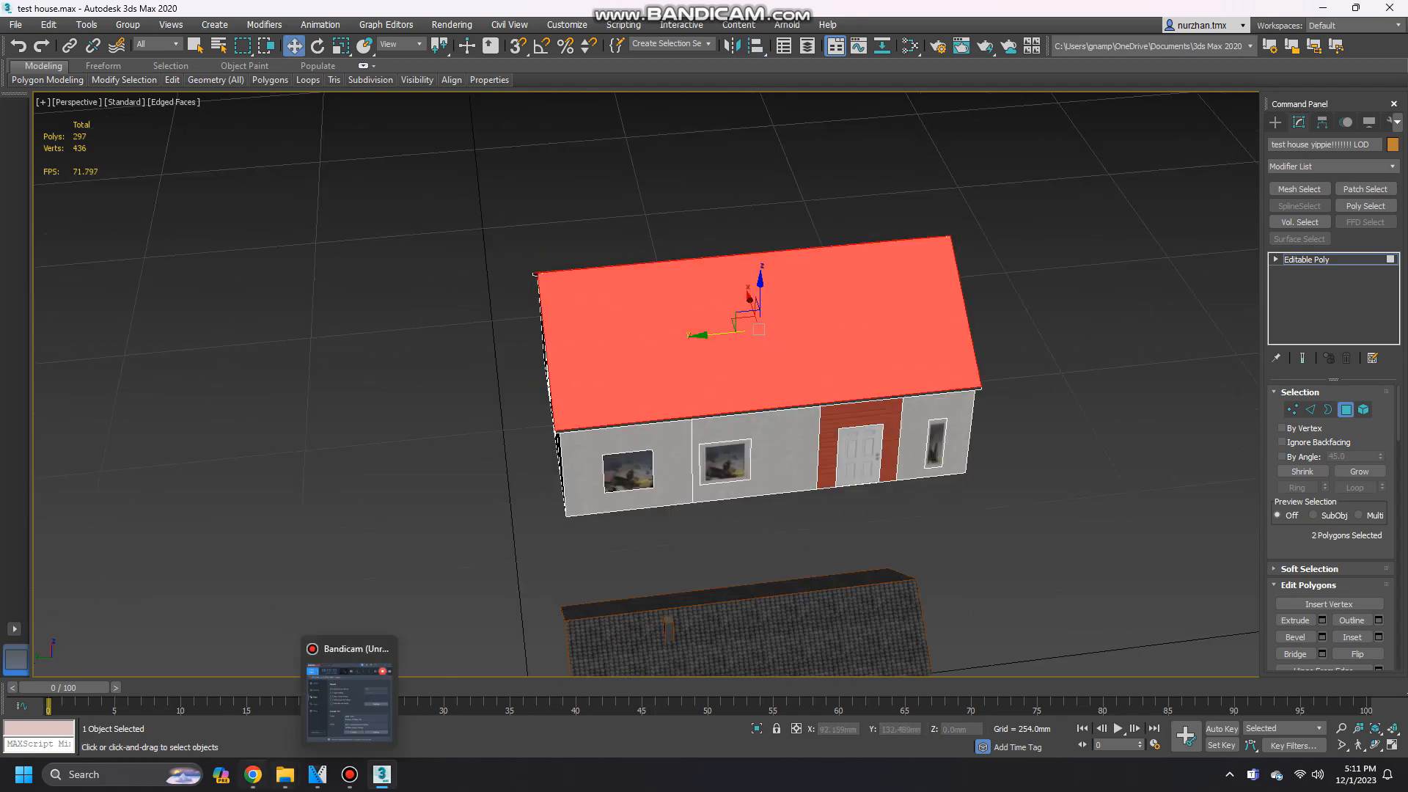
{"action": "mouse_move", "coordinate": [286, 775]}
{"action": "left_click", "coordinate": [360, 696]}
{"action": "left_click_drag", "start_coordinate": [802, 223], "coordinate": [1004, 220]}
{"action": "left_click_drag", "start_coordinate": [952, 352], "coordinate": [605, 341]}
{"action": "middle_click_drag", "start_coordinate": [605, 341], "coordinate": [525, 338], "text": "alt"}
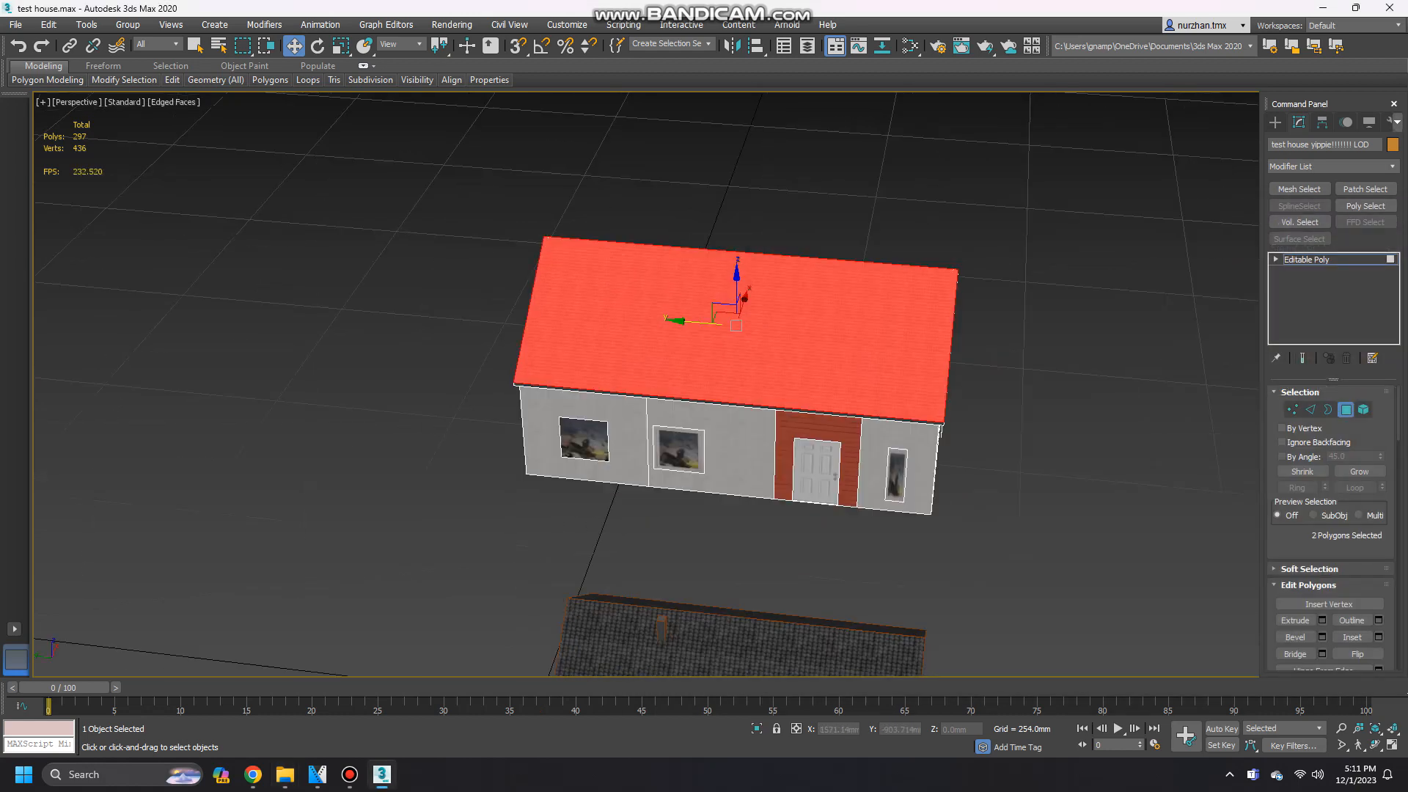
Add a UVW Map modifier with box mapping to the roof polygons, with length, width and height of 60 mm.
{"action": "left_click", "coordinate": [1333, 167]}
{"action": "left_click_drag", "start_coordinate": [1394, 253], "coordinate": [1394, 593]}
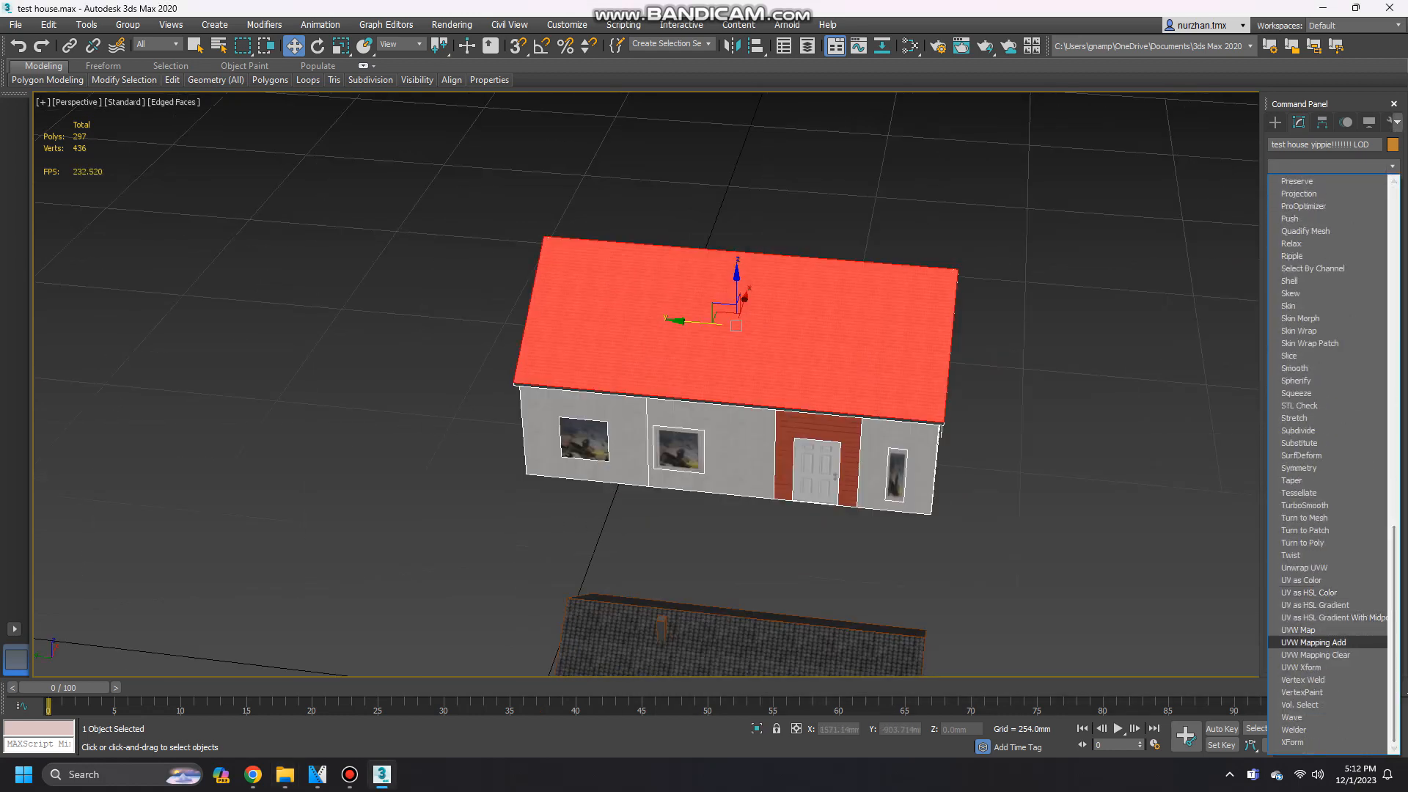
{"action": "left_click", "coordinate": [1299, 630]}
{"action": "left_click", "coordinate": [1302, 476]}
{"action": "type", "text": "60"}
{"action": "key", "text": "Tab"}
{"action": "type", "text": "60"}
{"action": "key", "text": "Tab"}
{"action": "type", "text": "60"}
{"action": "key", "text": "Tab"}
{"action": "scroll", "coordinate": [1331, 528], "scroll_direction": "down", "scroll_amount": 3}
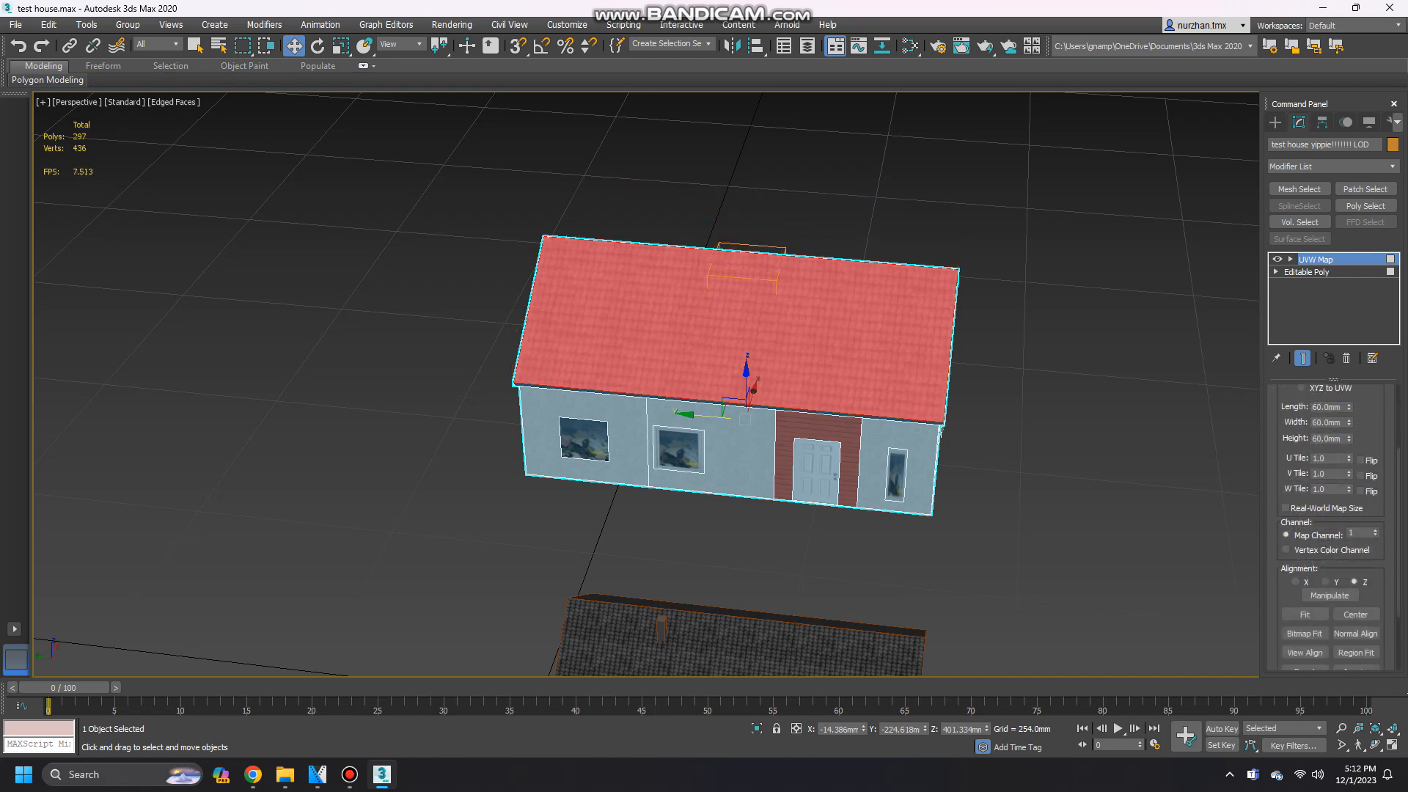
Collapse the LOD house's whole modifier stack into the Editable Poly and clear the selection.
{"action": "right_click", "coordinate": [1371, 303]}
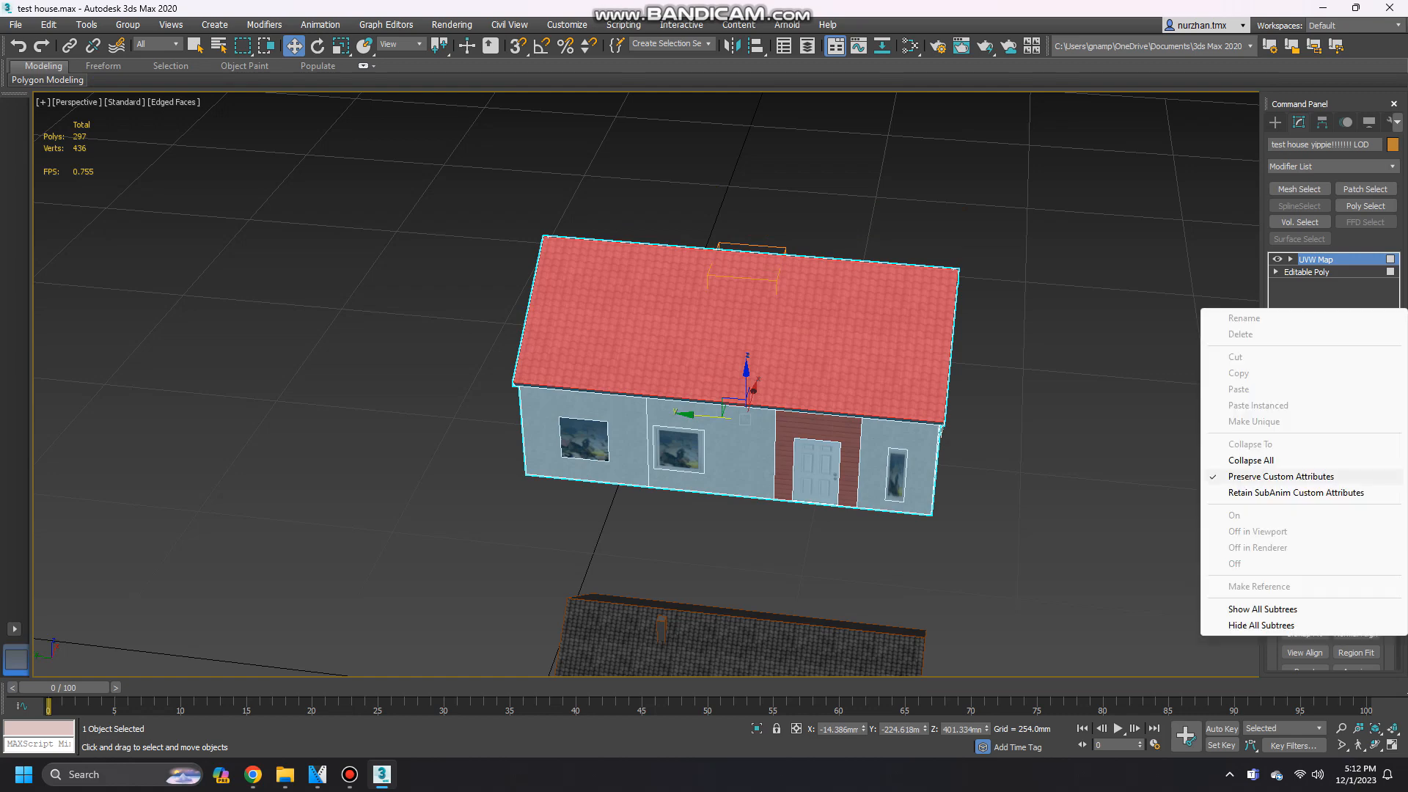
{"action": "left_click", "coordinate": [1247, 460]}
{"action": "left_click", "coordinate": [775, 430]}
{"action": "left_click", "coordinate": [814, 561]}
{"action": "middle_click_drag", "start_coordinate": [814, 561], "coordinate": [894, 224], "text": "alt"}
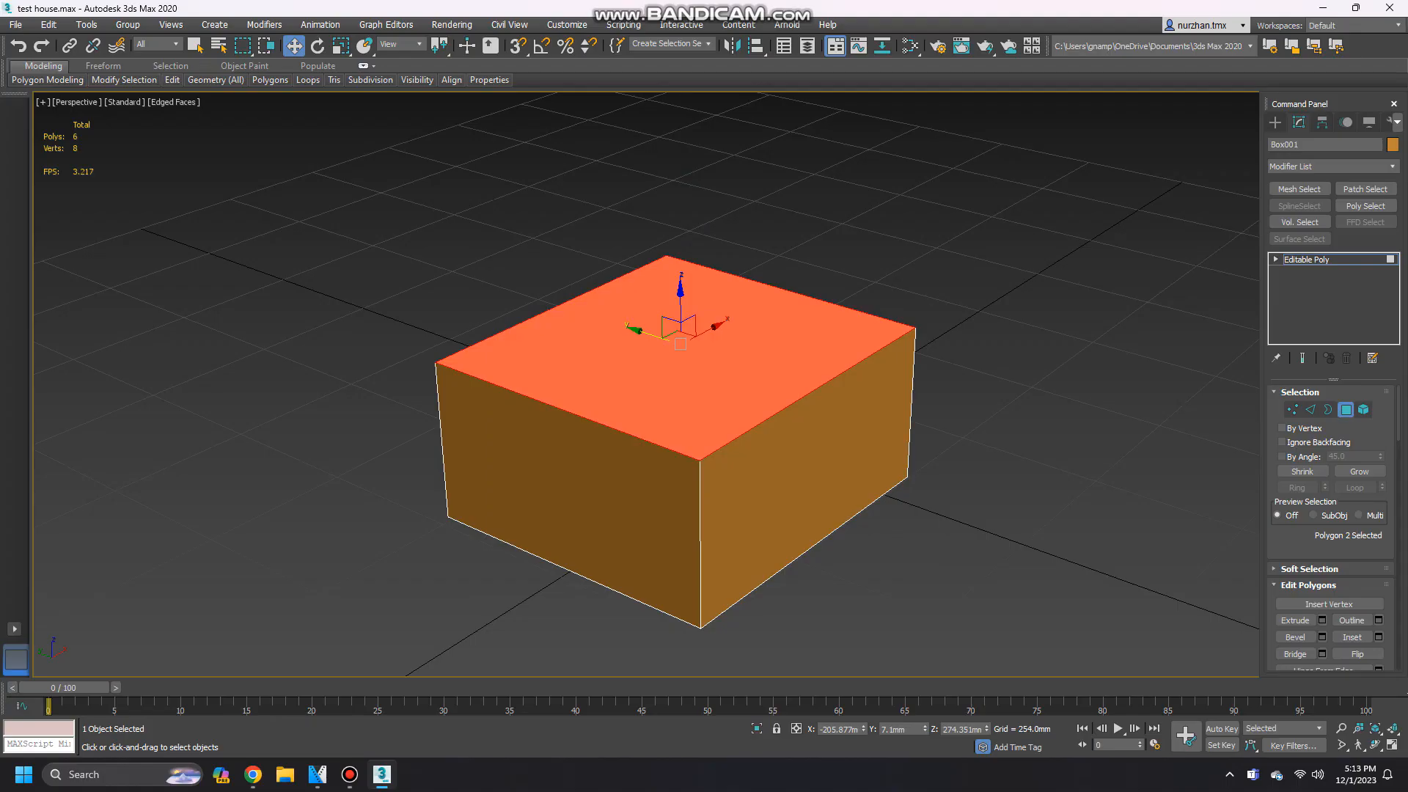
Bevel the top polygon of the box with a height of about 128 mm and an outline of about -214 mm.
{"action": "left_click", "coordinate": [1323, 636]}
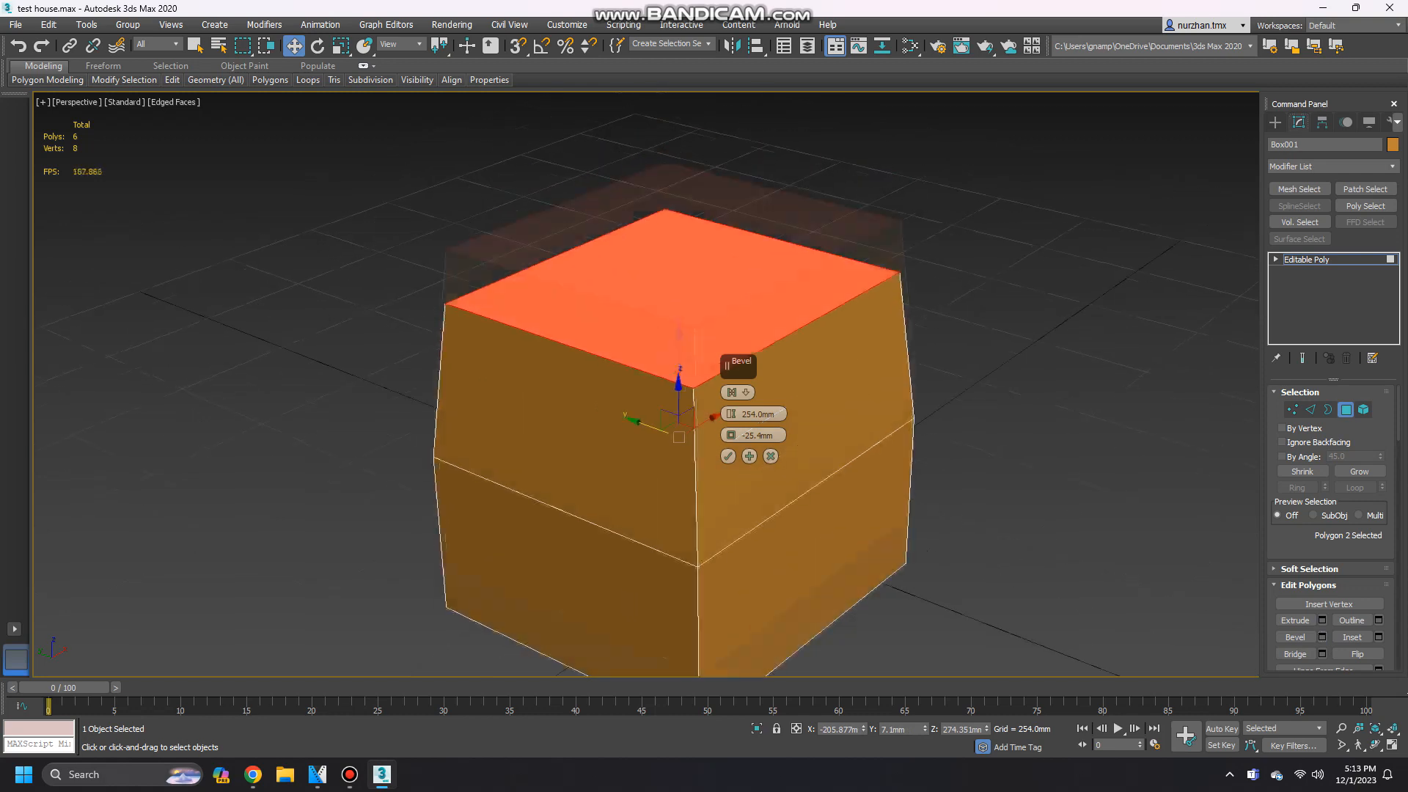
{"action": "left_click_drag", "start_coordinate": [731, 435], "coordinate": [731, 572]}
{"action": "left_click_drag", "start_coordinate": [731, 414], "coordinate": [731, 470]}
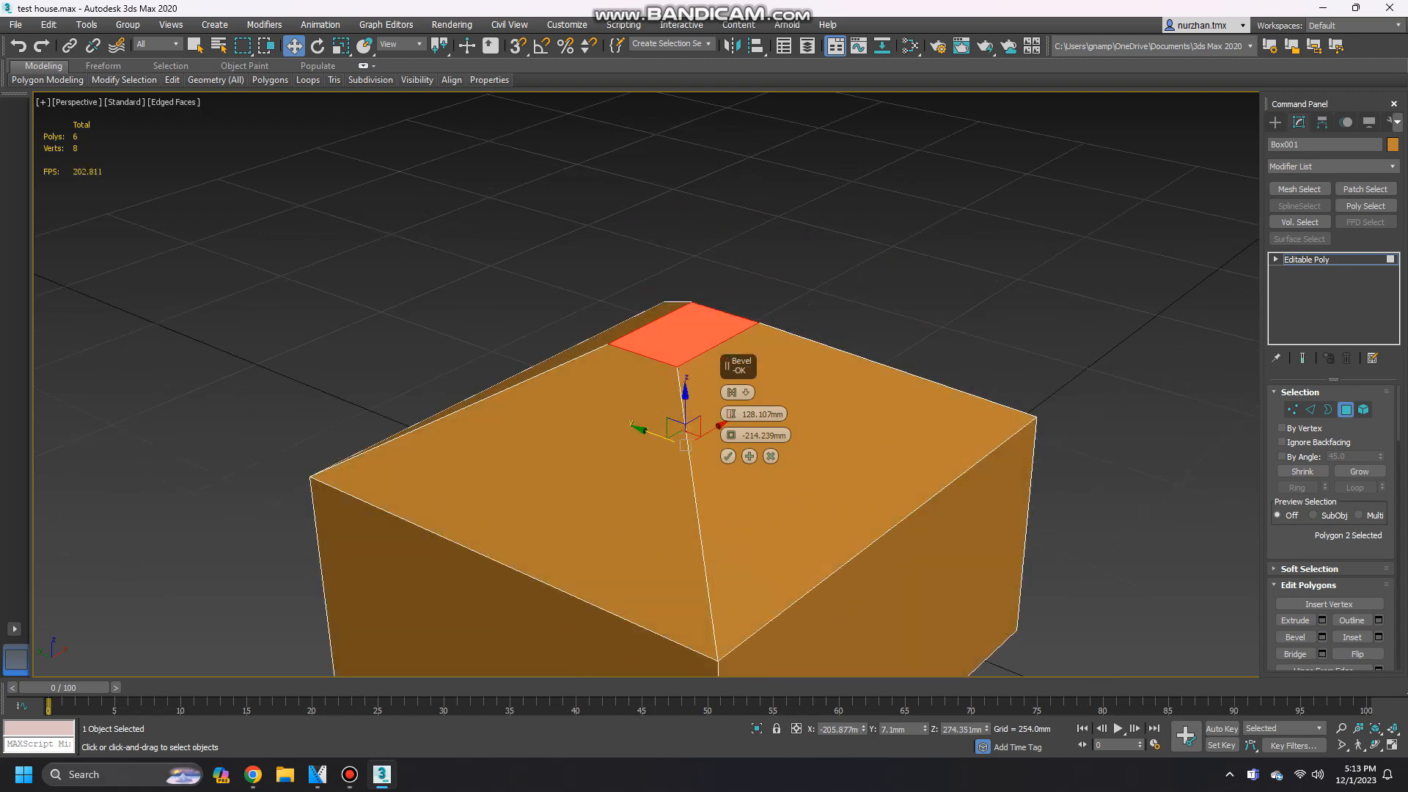
{"action": "scroll", "coordinate": [683, 385], "scroll_direction": "up", "scroll_amount": 5}
{"action": "left_click", "coordinate": [728, 456]}
{"action": "middle_click_drag", "start_coordinate": [723, 447], "coordinate": [781, 389], "text": "alt"}
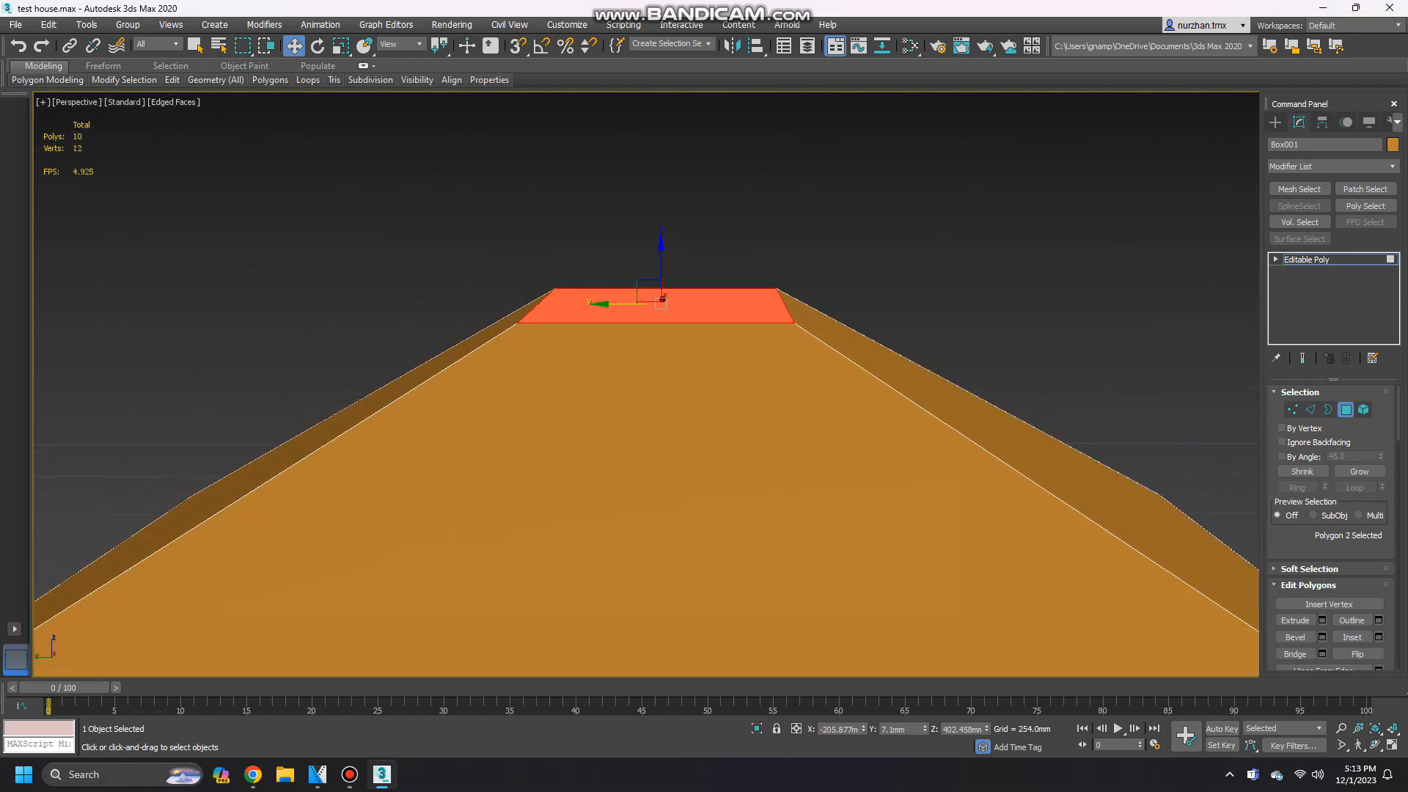
Connect two opposite edges of the small top polygon to split it down the middle, and delete one half.
{"action": "left_click", "coordinate": [1311, 409]}
{"action": "left_click_drag", "start_coordinate": [705, 264], "coordinate": [682, 348]}
{"action": "middle_click_drag", "start_coordinate": [682, 349], "coordinate": [693, 440], "text": "alt"}
{"action": "left_click", "coordinate": [1352, 669]}
{"action": "left_click", "coordinate": [1346, 410]}
{"action": "left_click", "coordinate": [722, 323]}
{"action": "key", "text": "Delete"}
Snap the vertices on the open side onto the middle line, and delete the remaining half of the top polygon.
{"action": "key", "text": "1"}
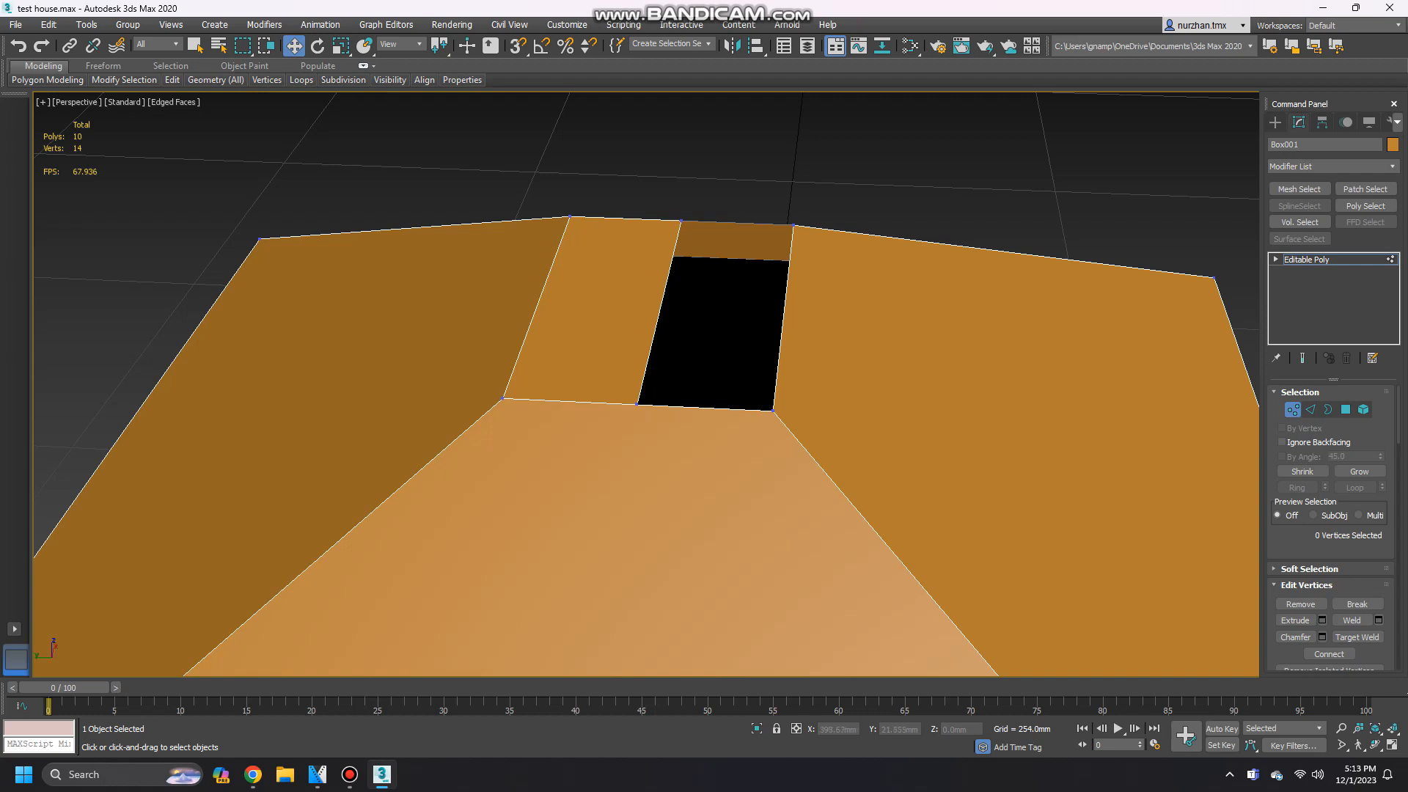
{"action": "left_click_drag", "start_coordinate": [774, 415], "coordinate": [637, 404]}
{"action": "left_click", "coordinate": [1346, 409]}
{"action": "left_click", "coordinate": [592, 316]}
{"action": "key", "text": "Delete"}
Select the two top vertices on the other side of the gap and snap them onto the middle line to form the ridge.
{"action": "left_click", "coordinate": [1293, 410]}
{"action": "middle_click_drag", "start_coordinate": [642, 407], "coordinate": [631, 307], "text": "alt"}
{"action": "left_click_drag", "start_coordinate": [491, 264], "coordinate": [584, 341]}
{"action": "mouse_move", "coordinate": [584, 341]}
{"action": "middle_mouse_down", "text": "alt"}
{"action": "mouse_move", "coordinate": [613, 410]}
{"action": "mouse_move", "coordinate": [592, 443]}
{"action": "middle_mouse_up", "text": "alt"}
{"action": "key", "text": "s"}
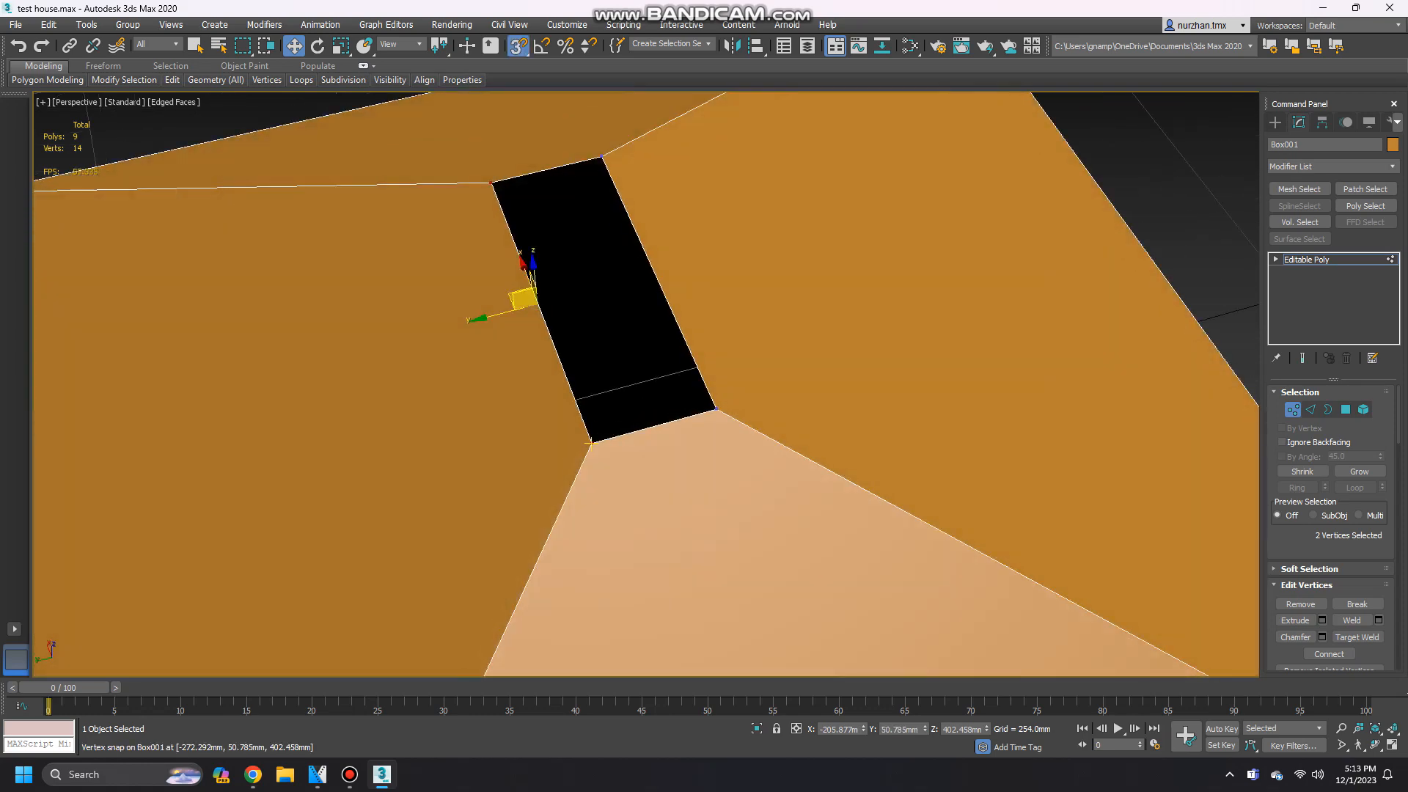
{"action": "left_click_drag", "start_coordinate": [591, 443], "coordinate": [715, 409]}
{"action": "key", "text": "s"}
{"action": "middle_click_drag", "start_coordinate": [716, 409], "coordinate": [655, 274], "text": "alt"}
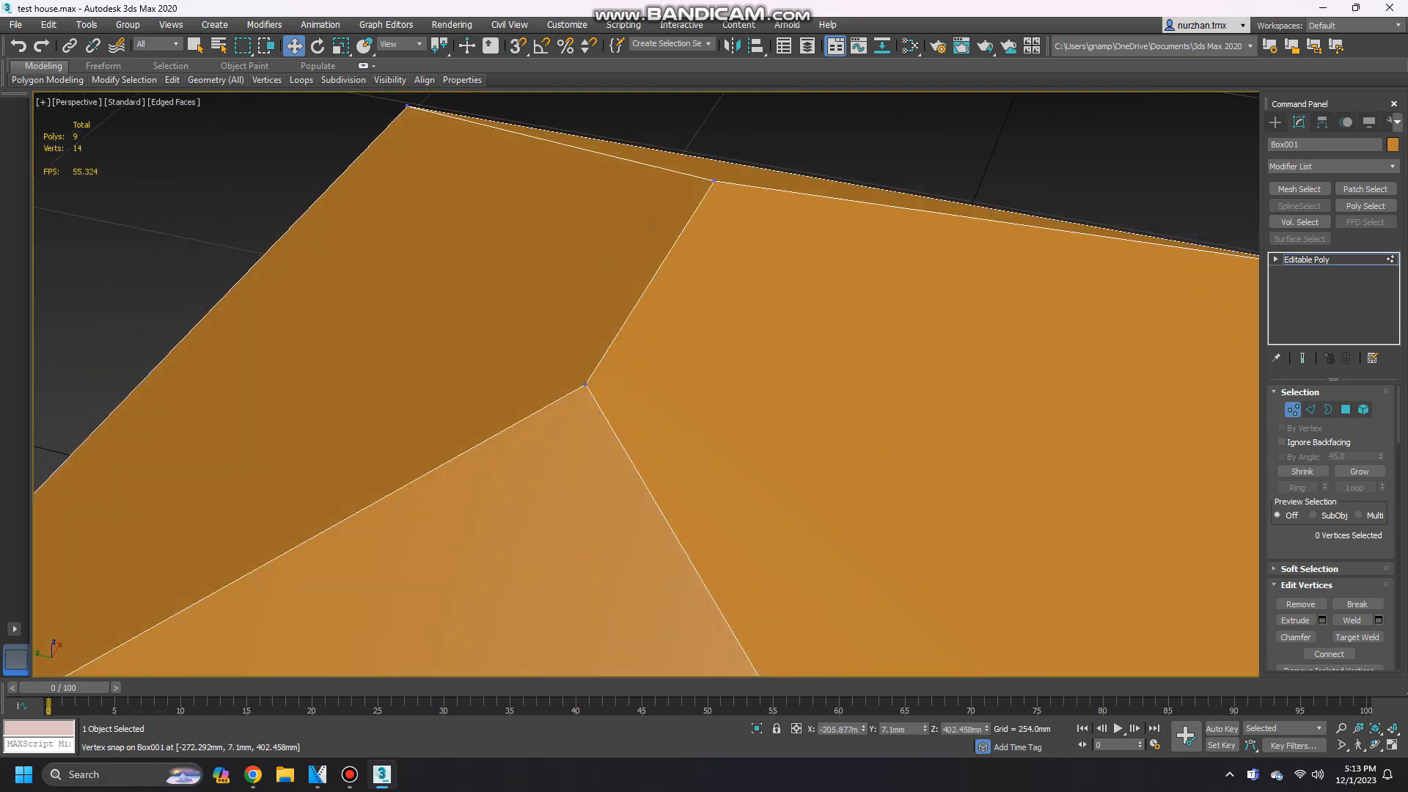
{"action": "left_click", "coordinate": [704, 455]}
{"action": "scroll", "coordinate": [719, 469], "scroll_direction": "down", "scroll_amount": 5}
{"action": "middle_click_drag", "start_coordinate": [712, 477], "coordinate": [1122, 412], "text": "alt"}
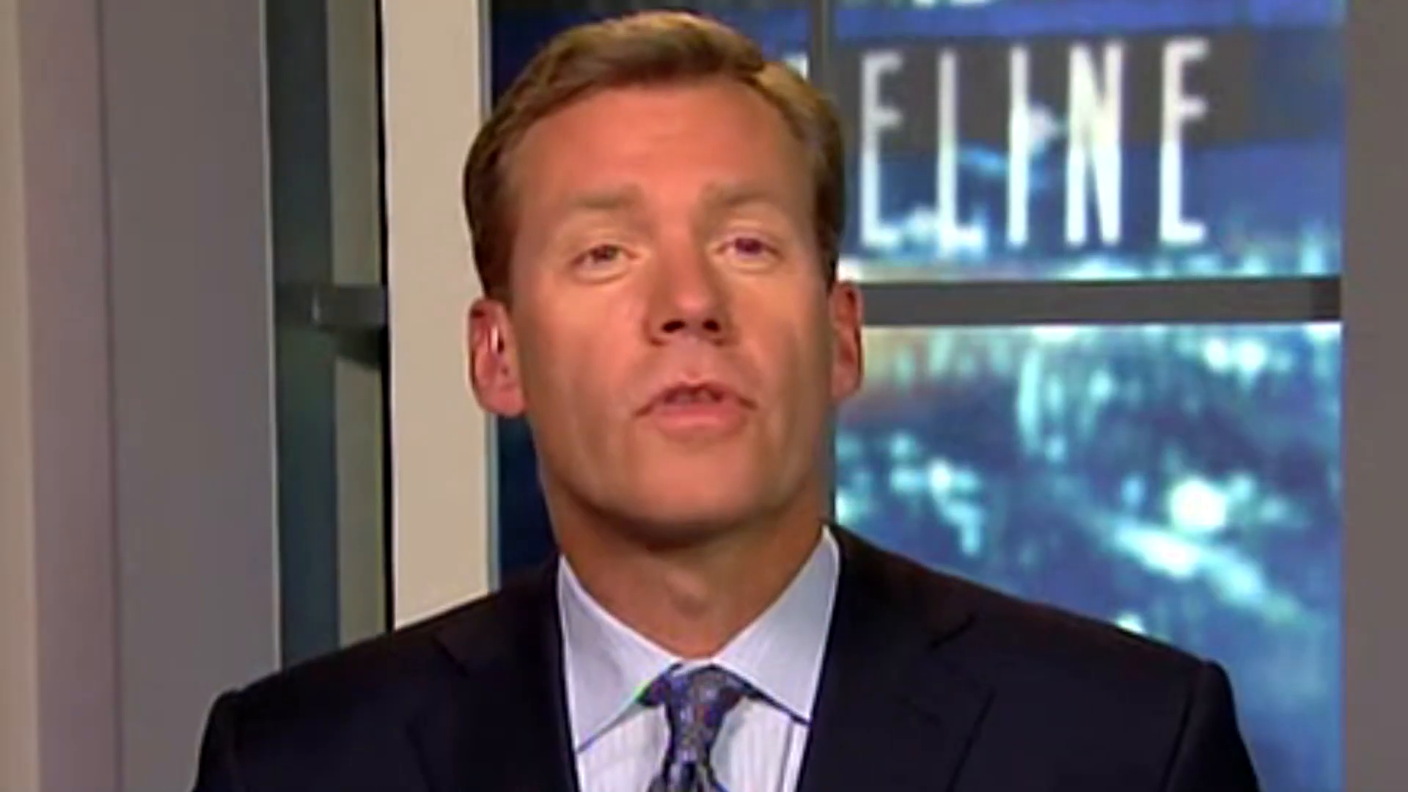